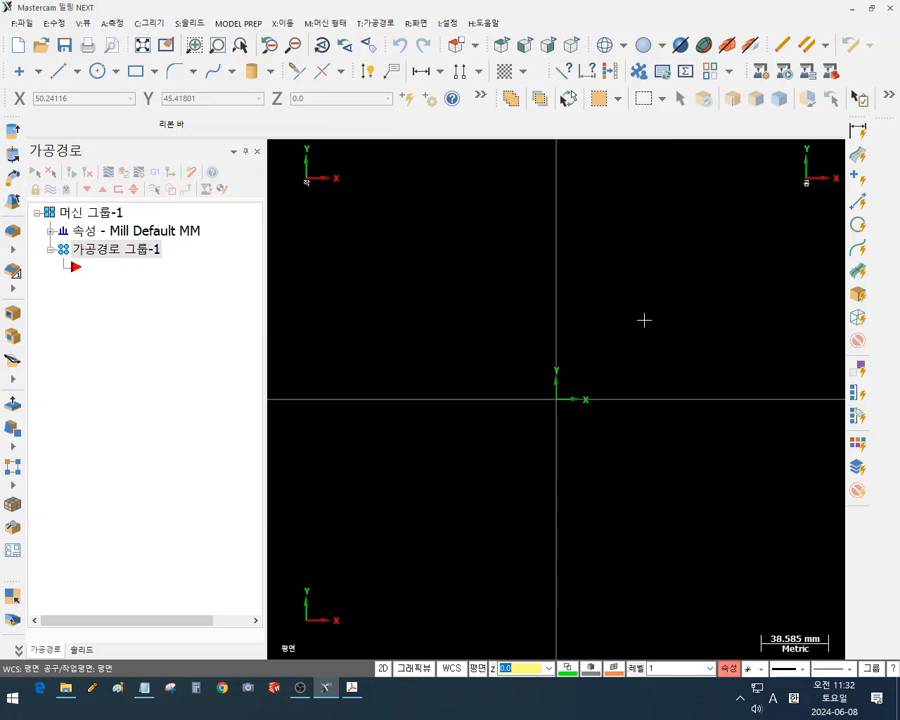
Go to the desktop, look at the Mastercam shortcuts, and find the Mastercam X8 entry among the installed programs
click(852, 12)
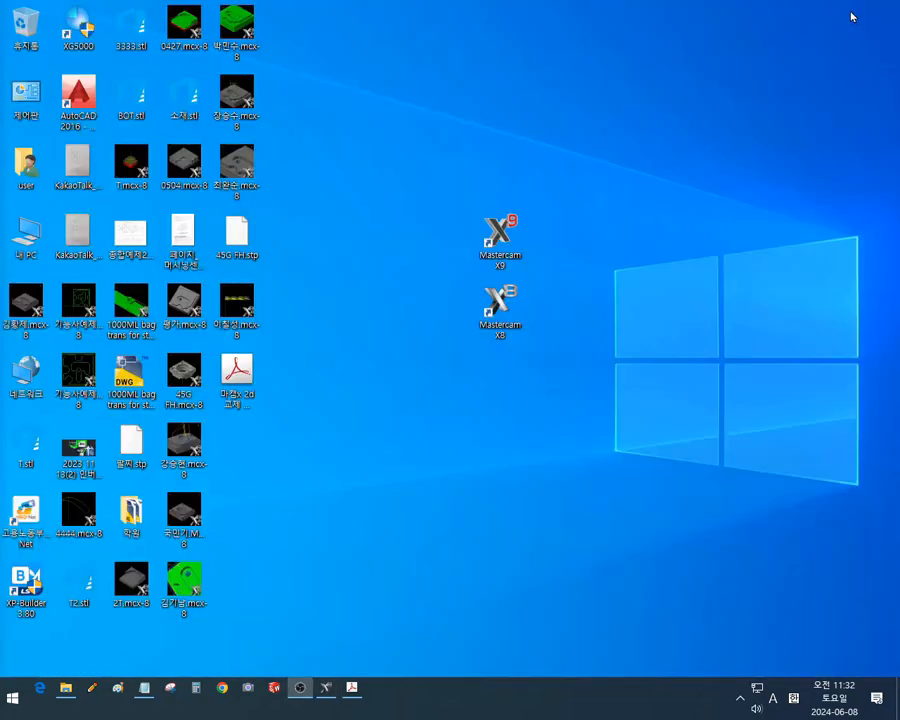
click(497, 248)
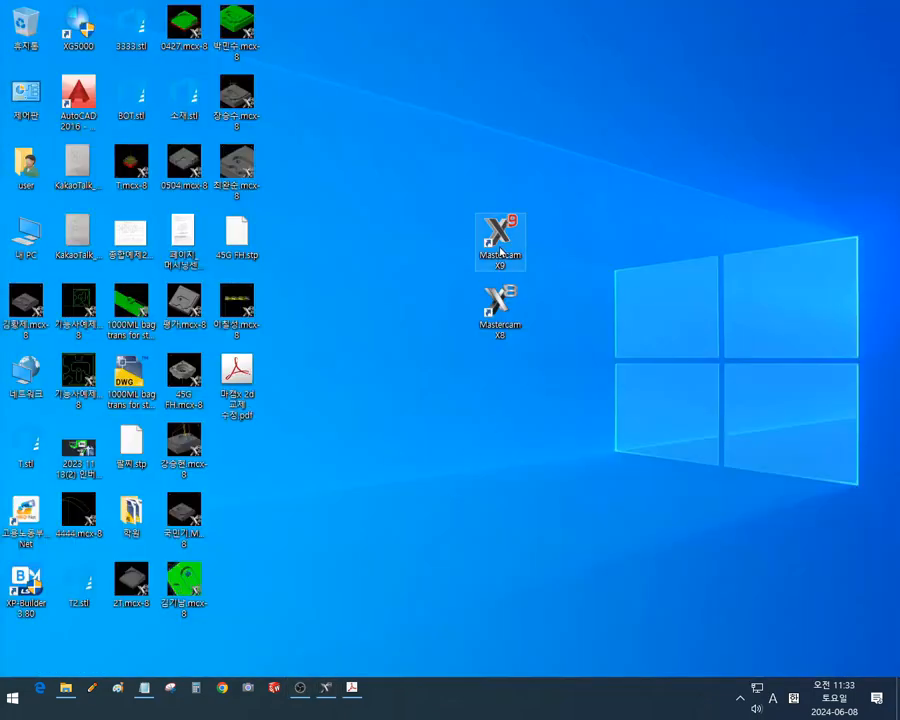
click(498, 306)
click(12, 700)
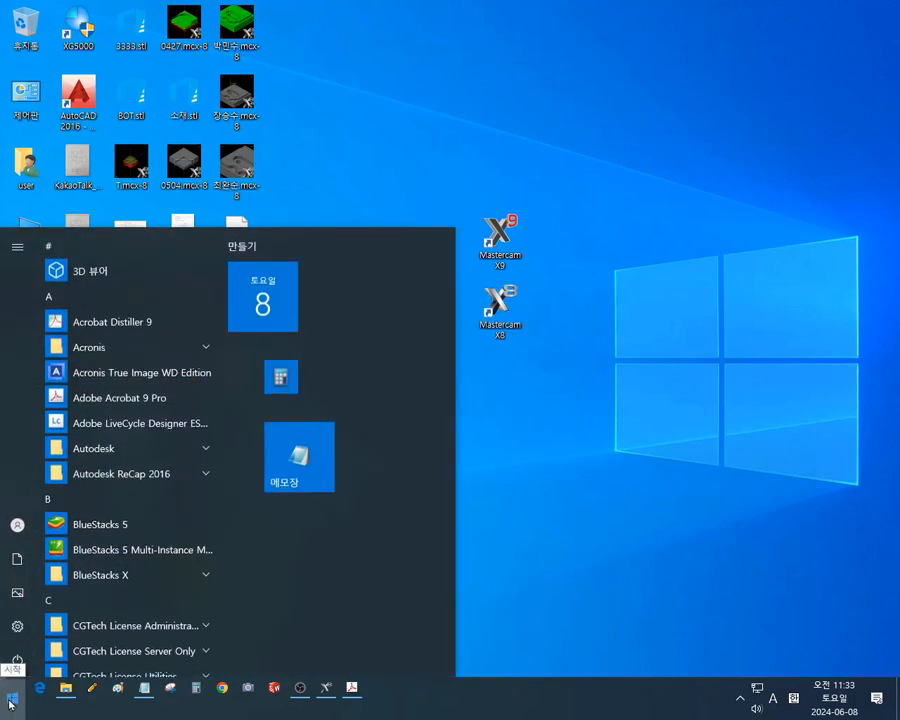
scroll(176, 486, down, 7)
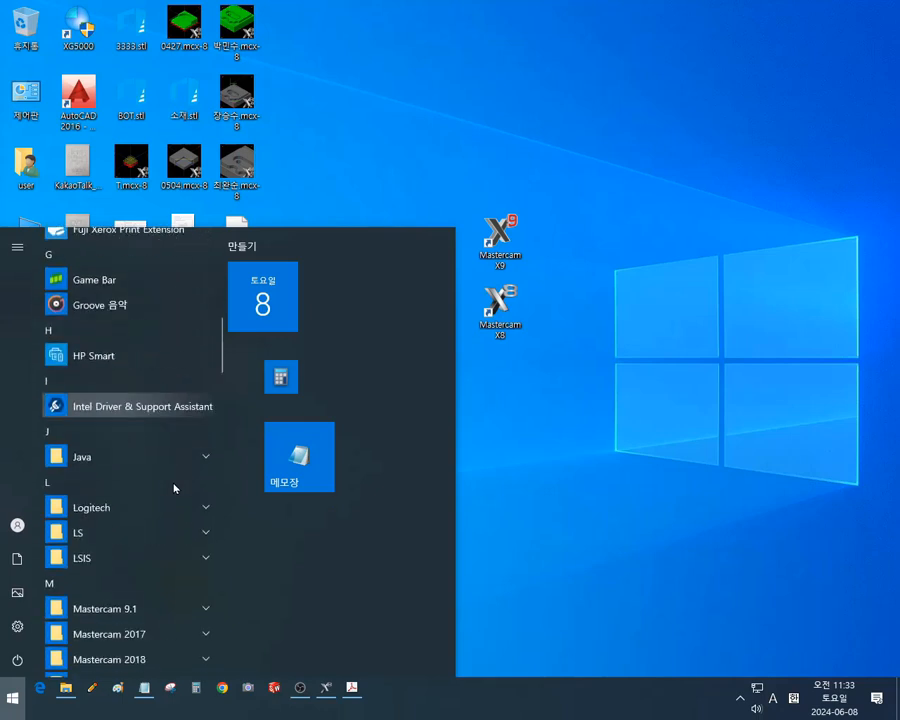
scroll(175, 488, down, 3)
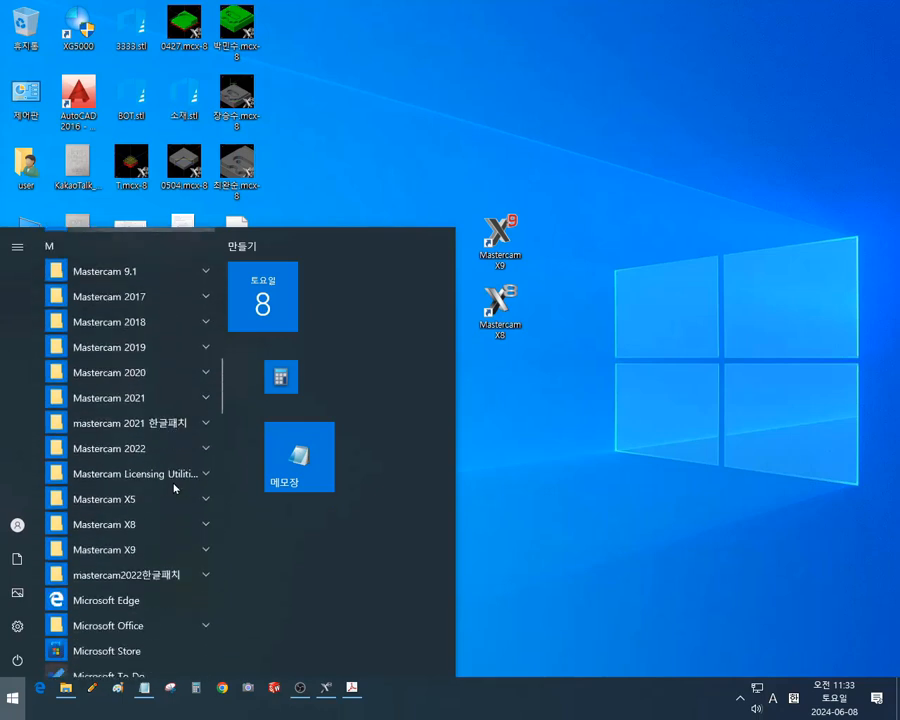
click(142, 527)
scroll(165, 539, down, 3)
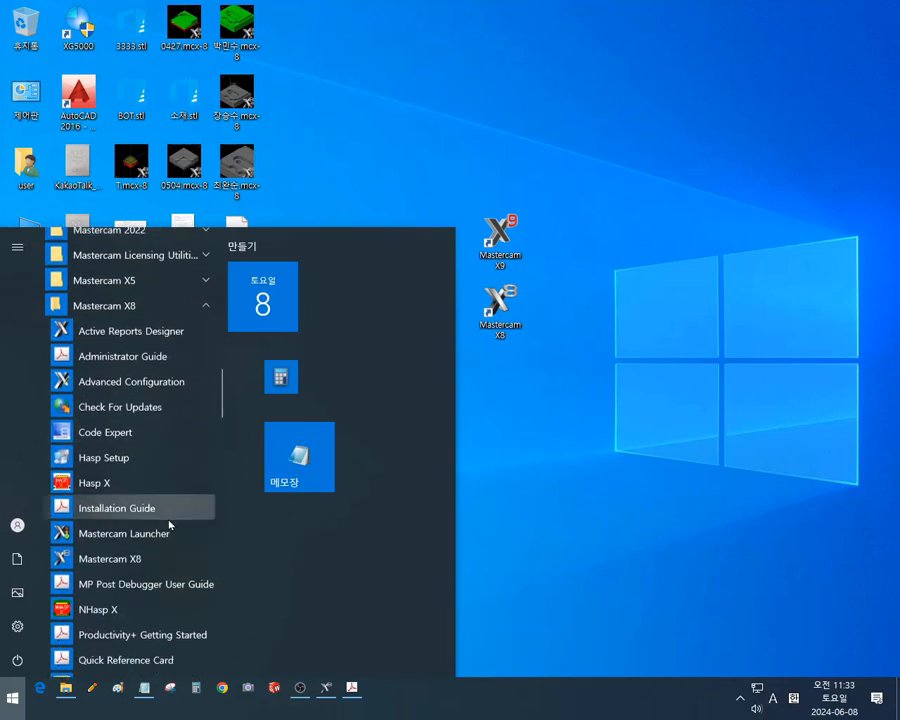
scroll(150, 520, down, 1)
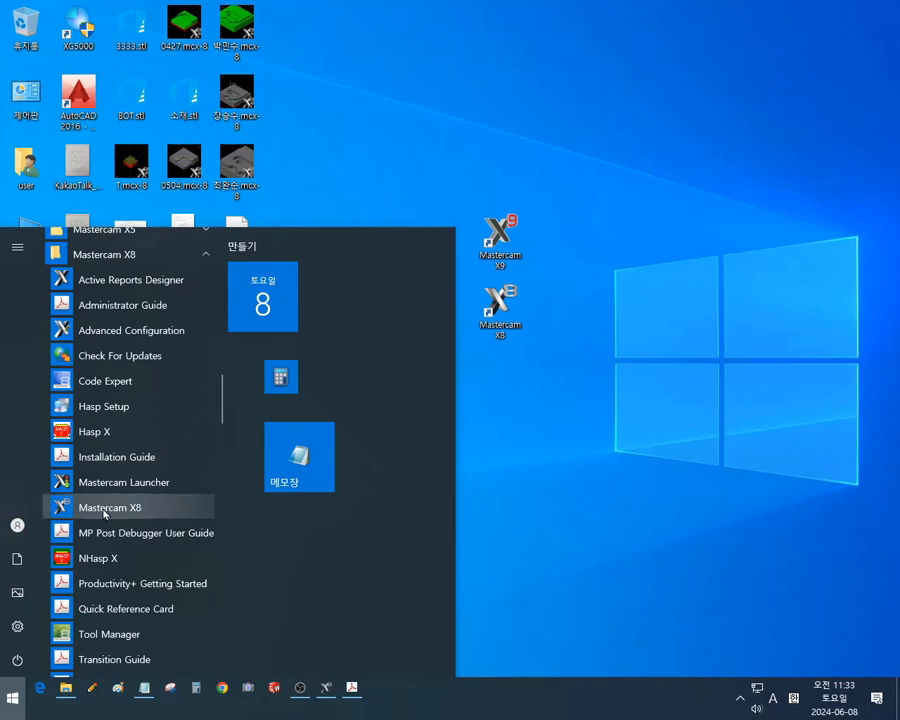
click(672, 358)
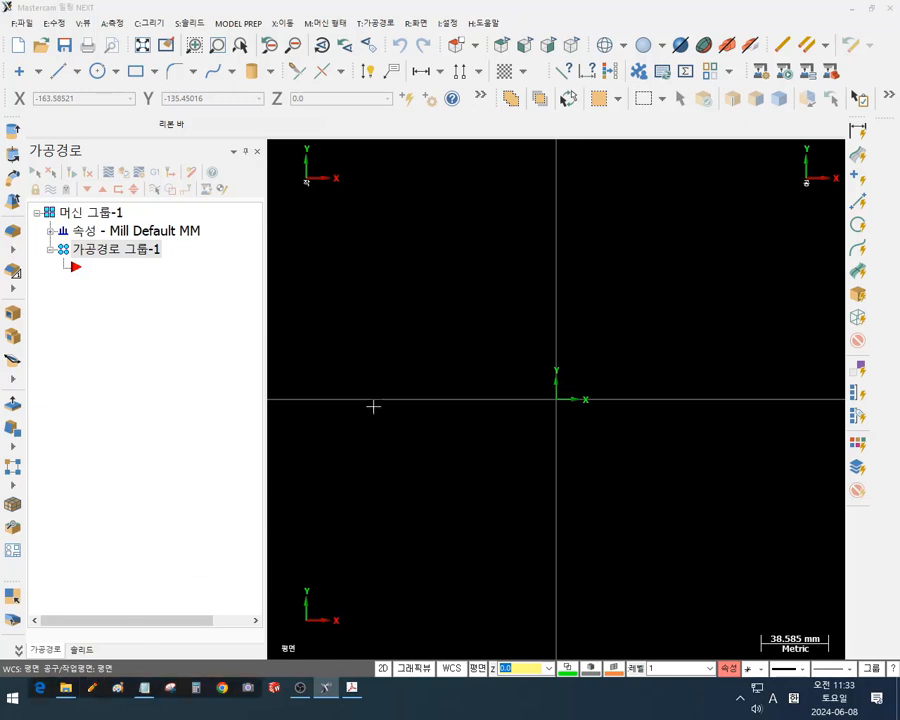
Circle the four arms of the X and Y axis lines with the red screen pen and close the annotation
drag(394, 426, 390, 433)
drag(549, 268, 556, 272)
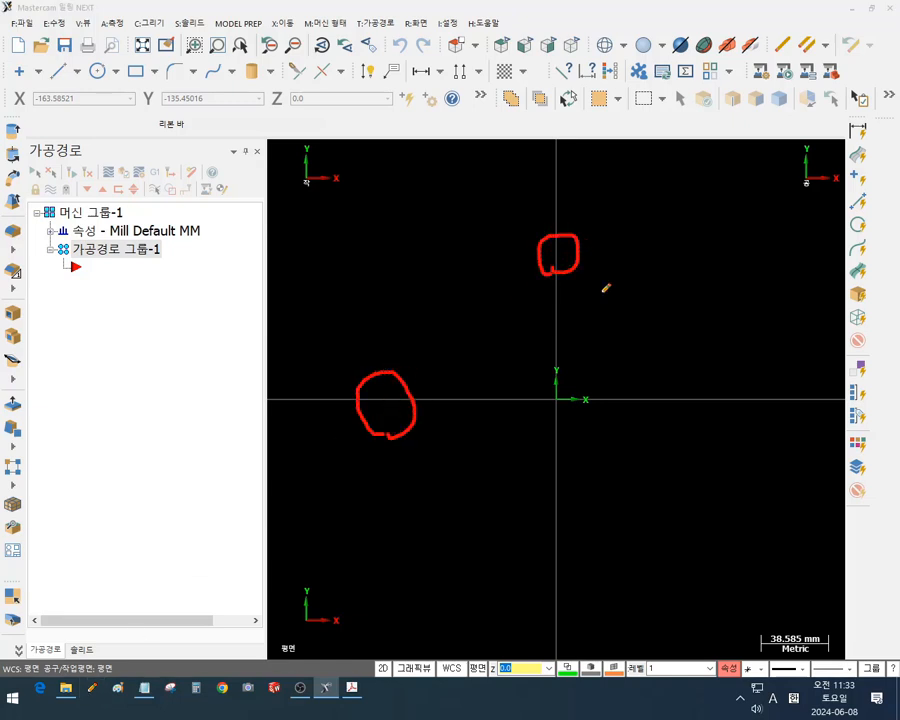
mouse_move(677, 420)
mouse_down()
mouse_move(673, 388)
mouse_move(665, 432)
mouse_up()
mouse_move(560, 488)
mouse_down()
mouse_move(577, 482)
mouse_move(562, 482)
mouse_up()
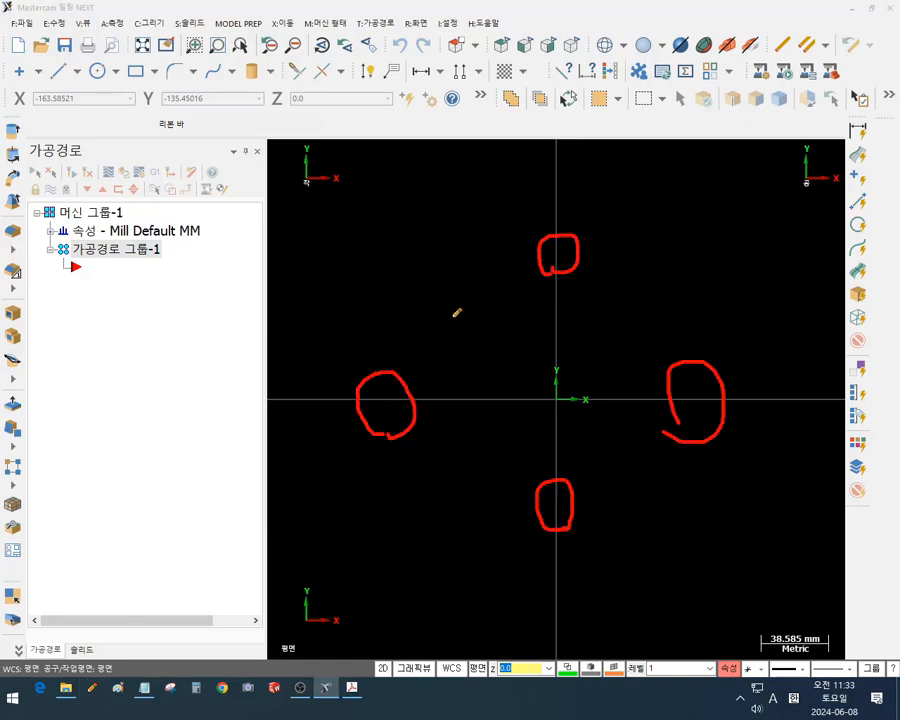
right_click(442, 237)
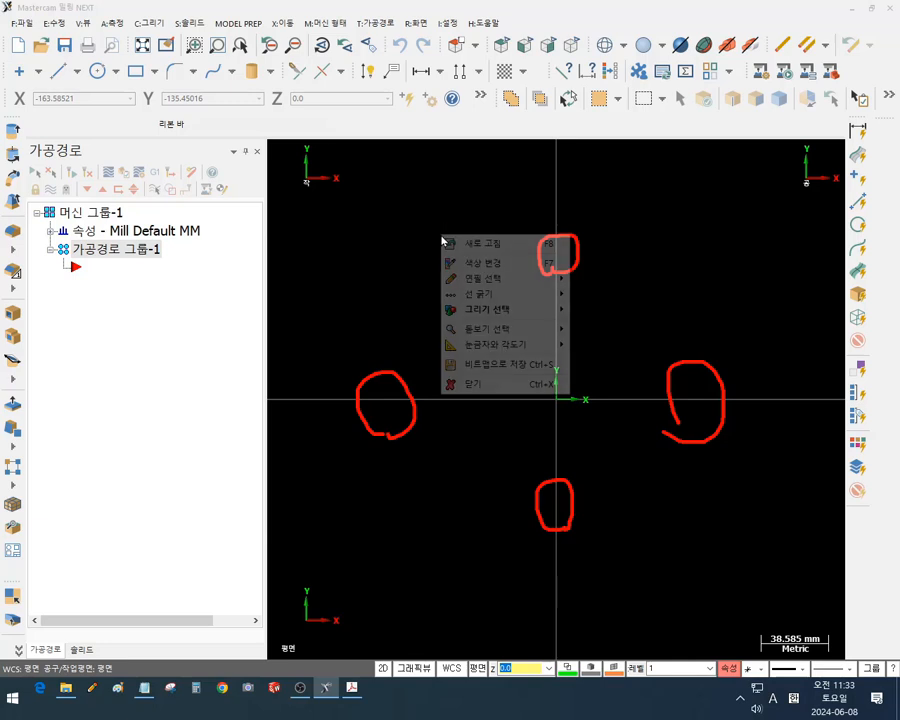
click(472, 384)
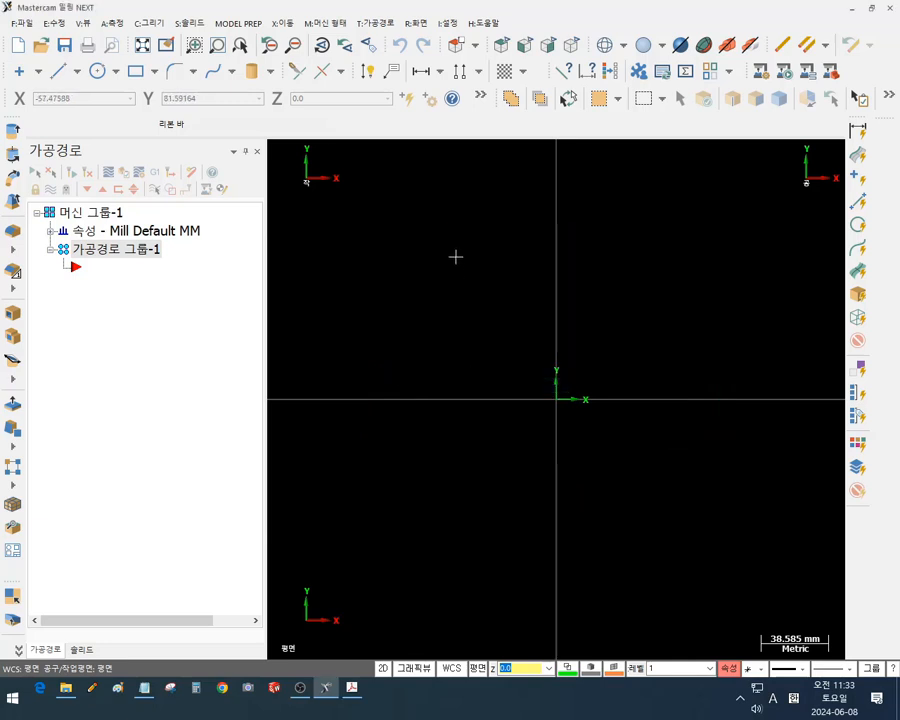
Toggle the display of the axis lines through the origin off and on twice
key(F9)
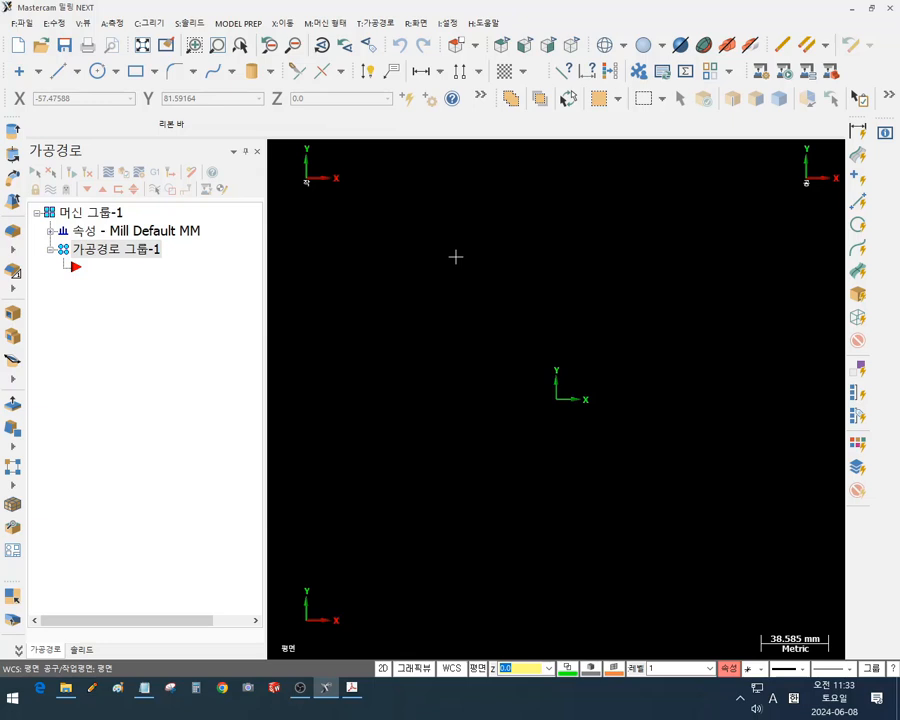
key(F9)
key(F9)
key(F9)
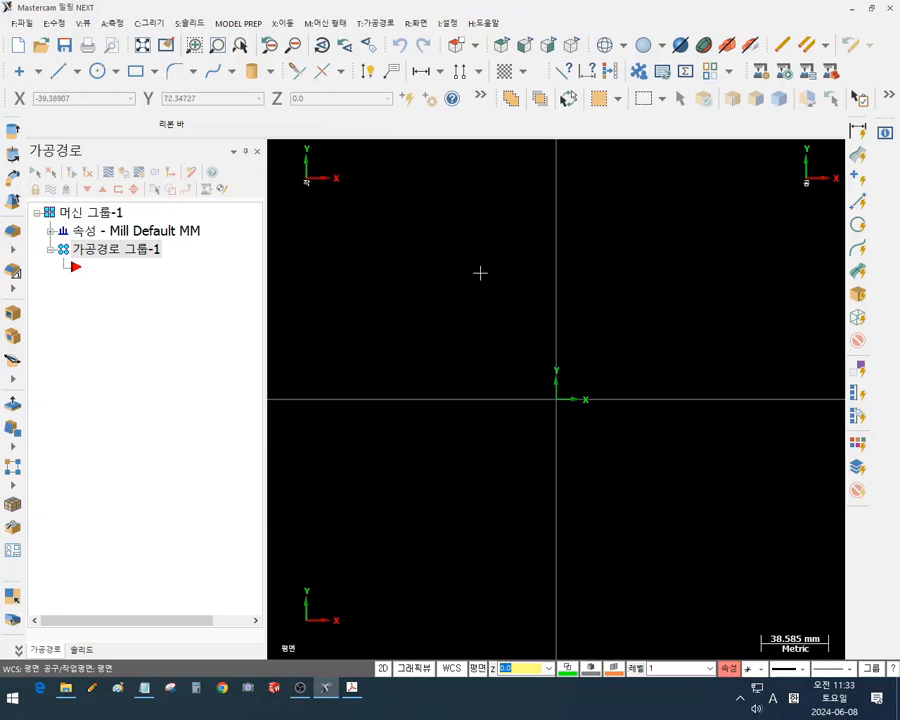
Start the screen pen, circle the construction plane axis marker labelled 작, and write "작" beneath it
click(92, 687)
mouse_move(322, 196)
mouse_down()
mouse_move(308, 131)
mouse_move(328, 190)
mouse_move(306, 254)
mouse_move(343, 258)
mouse_up()
drag(344, 238, 358, 236)
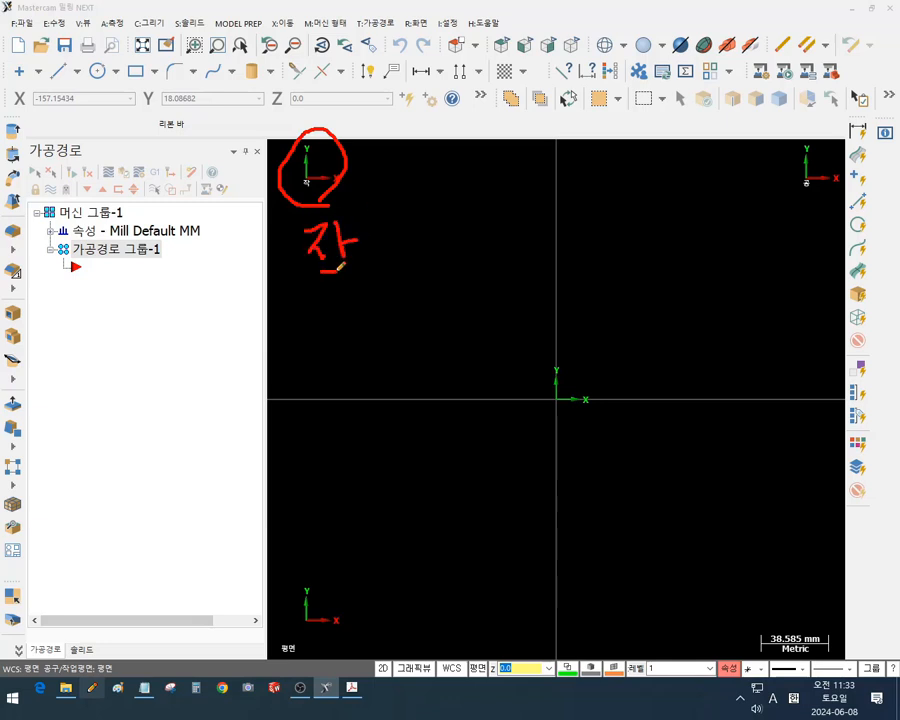
drag(344, 279, 356, 334)
Circle the tool plane axis marker labelled 공 with the screen pen and write "공구" beneath it
mouse_move(812, 127)
mouse_down()
mouse_move(784, 190)
mouse_move(806, 205)
mouse_up()
mouse_move(735, 251)
mouse_down()
mouse_move(760, 274)
mouse_move(756, 291)
mouse_up()
mouse_move(742, 278)
mouse_down()
mouse_move(743, 299)
mouse_move(764, 306)
mouse_up()
mouse_move(731, 323)
mouse_down()
mouse_move(748, 343)
mouse_move(733, 324)
mouse_up()
mouse_move(772, 274)
mouse_down()
mouse_move(796, 272)
mouse_move(802, 295)
mouse_up()
mouse_move(769, 296)
mouse_down()
mouse_move(815, 296)
mouse_move(789, 360)
mouse_up()
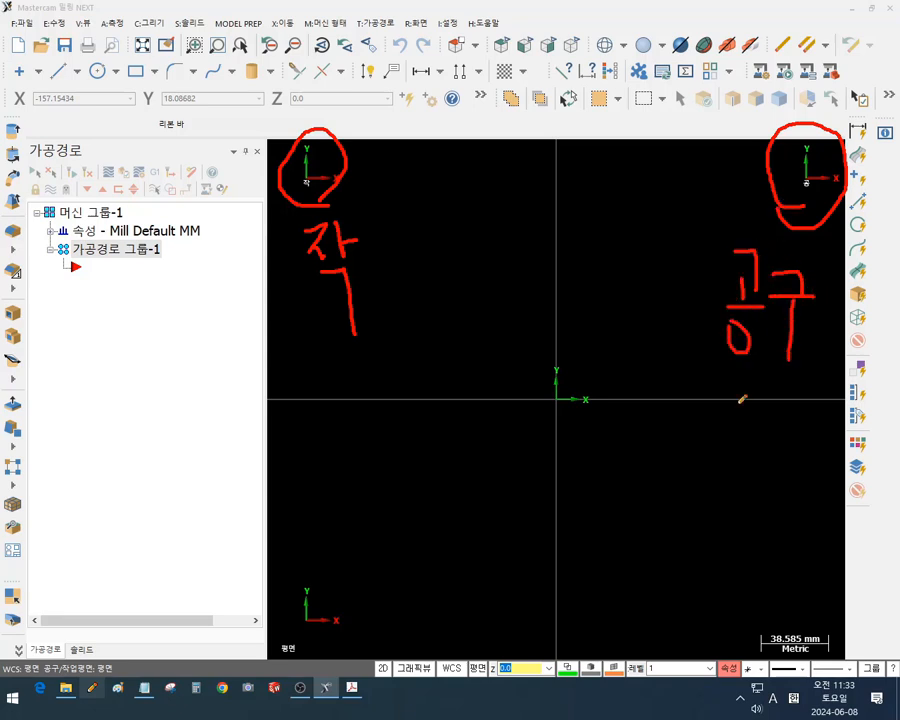
Circle the view axis marker above the 평면 label with the screen pen and write "시스템" beside it
mouse_move(321, 633)
mouse_down()
mouse_move(352, 583)
mouse_move(340, 636)
mouse_up()
drag(368, 487, 340, 545)
drag(356, 518, 374, 539)
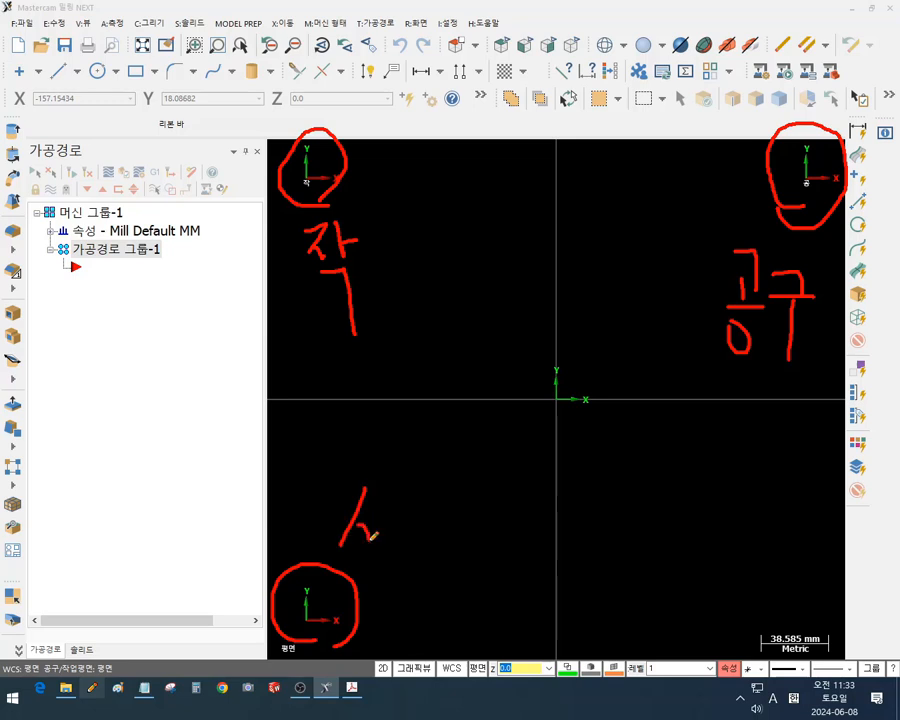
mouse_move(392, 483)
mouse_down()
mouse_move(393, 595)
mouse_move(393, 536)
mouse_up()
drag(403, 509, 446, 538)
drag(458, 484, 480, 484)
drag(459, 487, 487, 518)
drag(497, 497, 498, 532)
mouse_move(482, 543)
mouse_down()
mouse_move(480, 570)
mouse_move(511, 569)
mouse_up()
Circle the axis marker at the origin with the screen pen and write an underlined "WCS" above it
mouse_move(552, 420)
mouse_down()
mouse_move(590, 362)
mouse_move(555, 433)
mouse_up()
mouse_move(510, 307)
mouse_down()
mouse_move(542, 316)
mouse_move(565, 309)
mouse_move(586, 335)
mouse_up()
drag(633, 310, 607, 334)
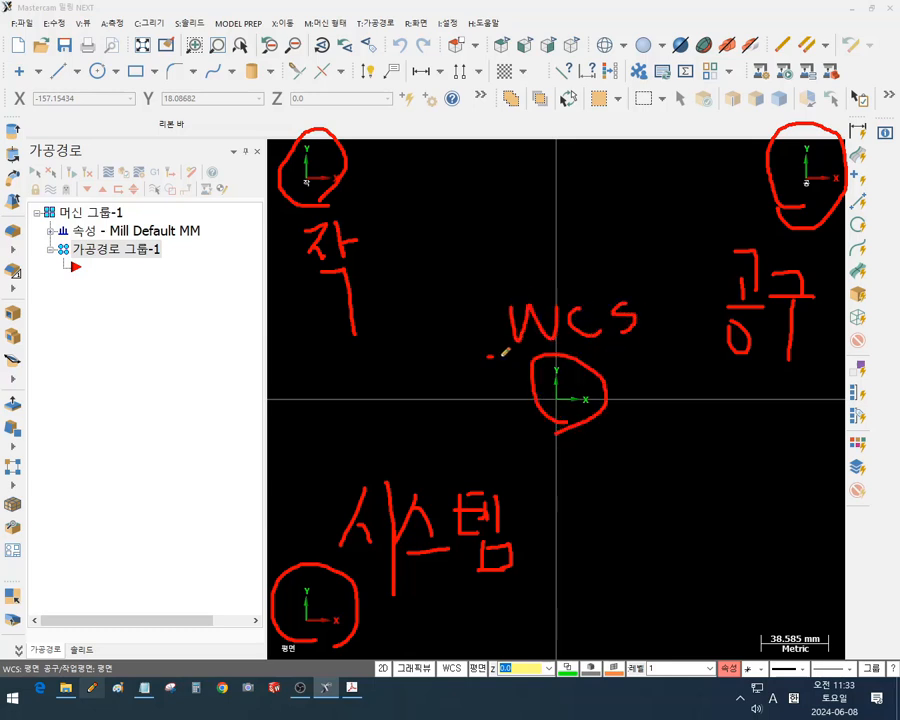
drag(490, 355, 640, 349)
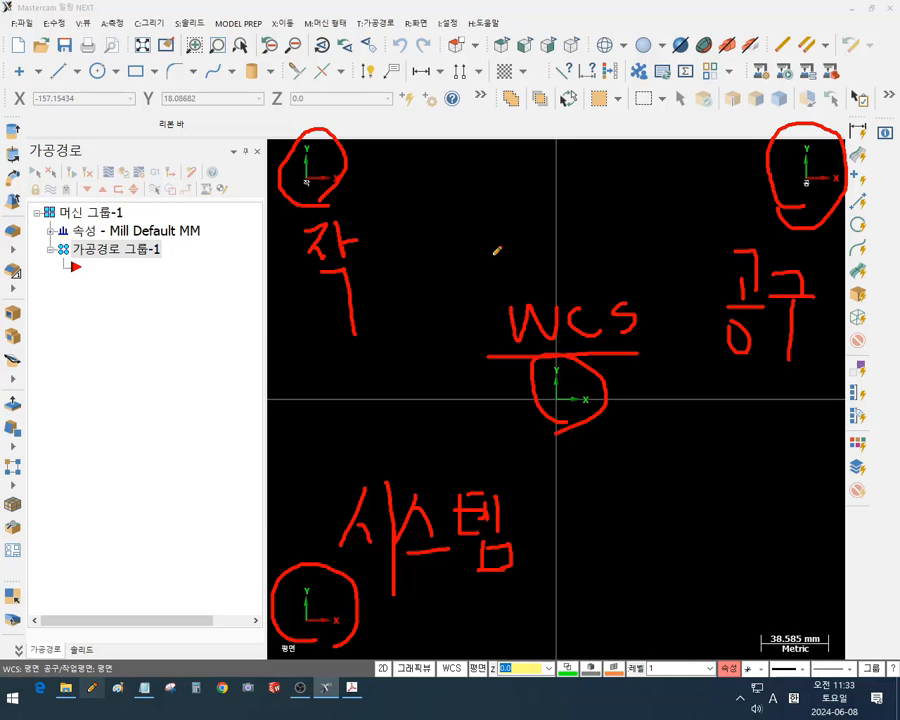
Write the work offset range starting at G54 above the WCS note and underline it
mouse_move(497, 230)
mouse_down()
mouse_move(484, 256)
mouse_move(578, 252)
mouse_up()
mouse_move(566, 230)
mouse_down()
mouse_move(566, 268)
mouse_move(612, 230)
mouse_move(670, 236)
mouse_move(678, 265)
mouse_up()
drag(694, 212, 690, 238)
drag(696, 210, 757, 188)
mouse_move(691, 180)
mouse_down()
mouse_move(735, 188)
mouse_move(753, 178)
mouse_move(740, 245)
mouse_up()
drag(613, 241, 669, 240)
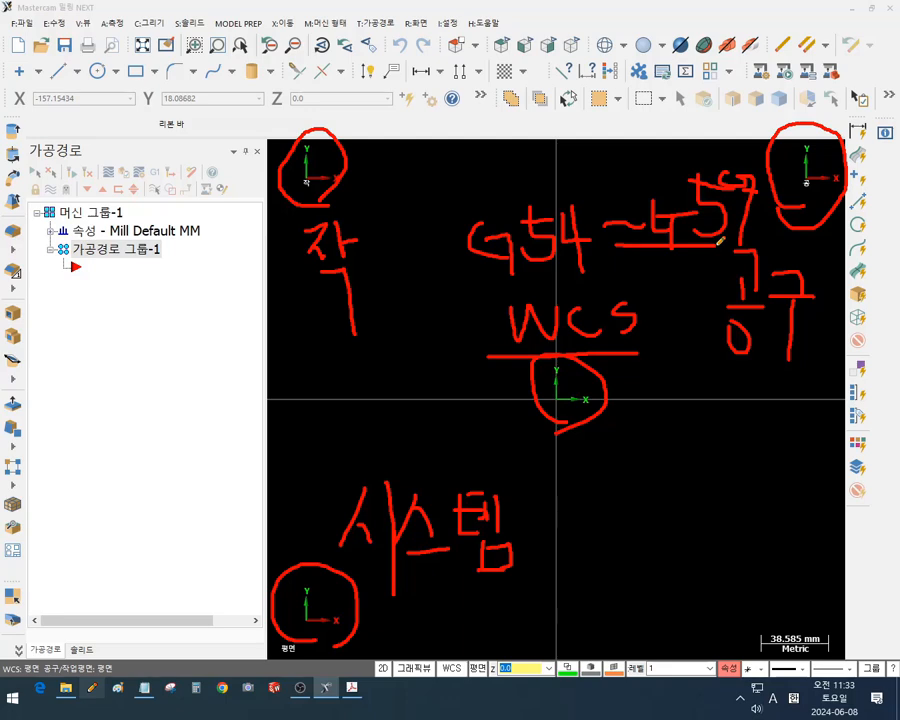
drag(453, 290, 709, 275)
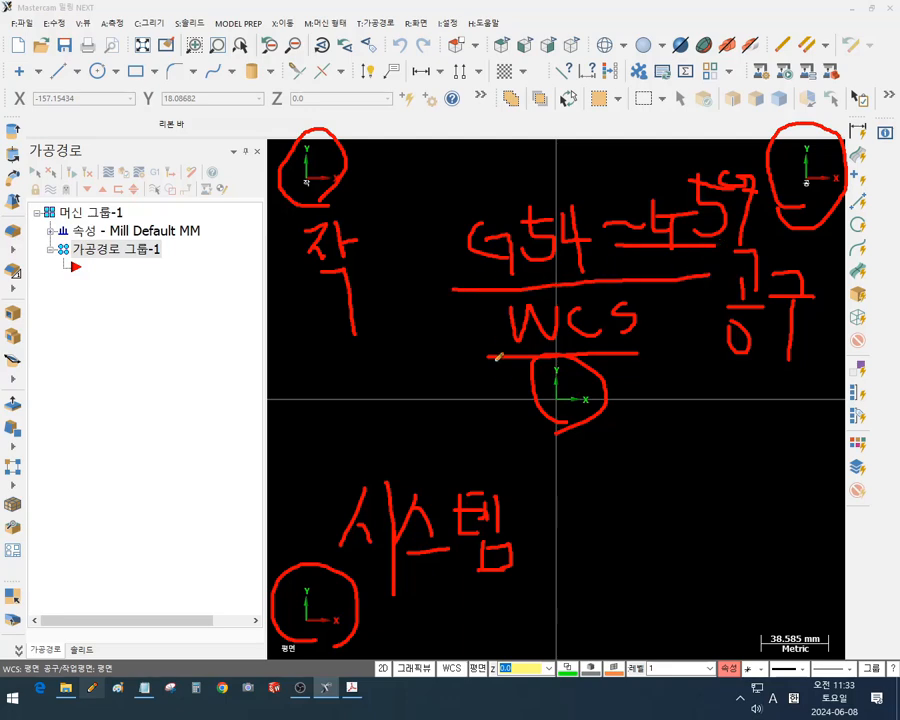
Draw a larger circle around the origin axis marker and close the screen annotation
mouse_move(568, 448)
mouse_down()
mouse_move(527, 438)
mouse_move(632, 357)
mouse_move(527, 430)
mouse_up()
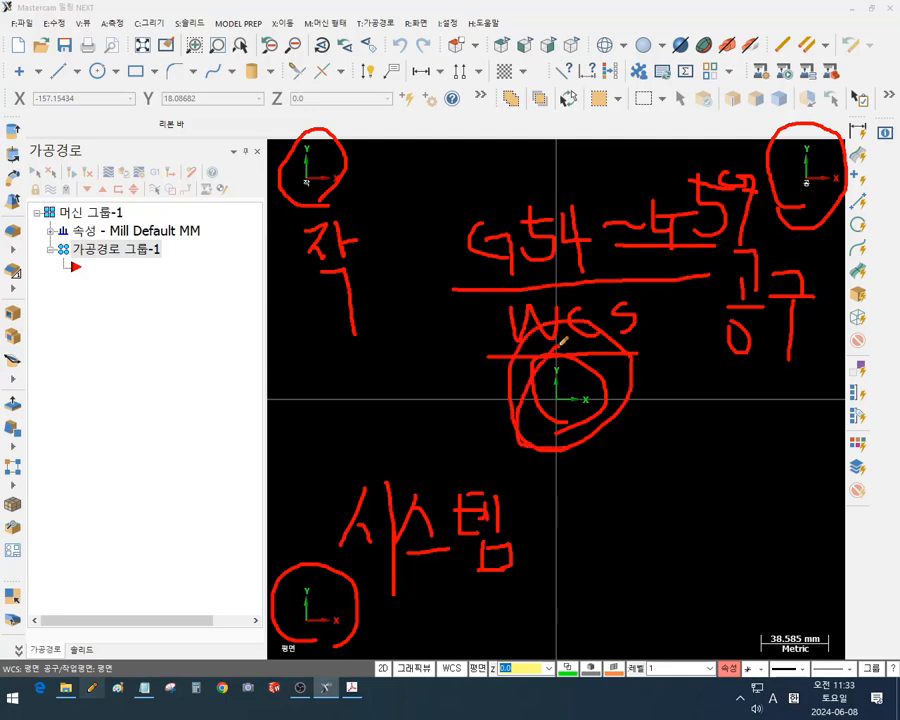
right_click(660, 430)
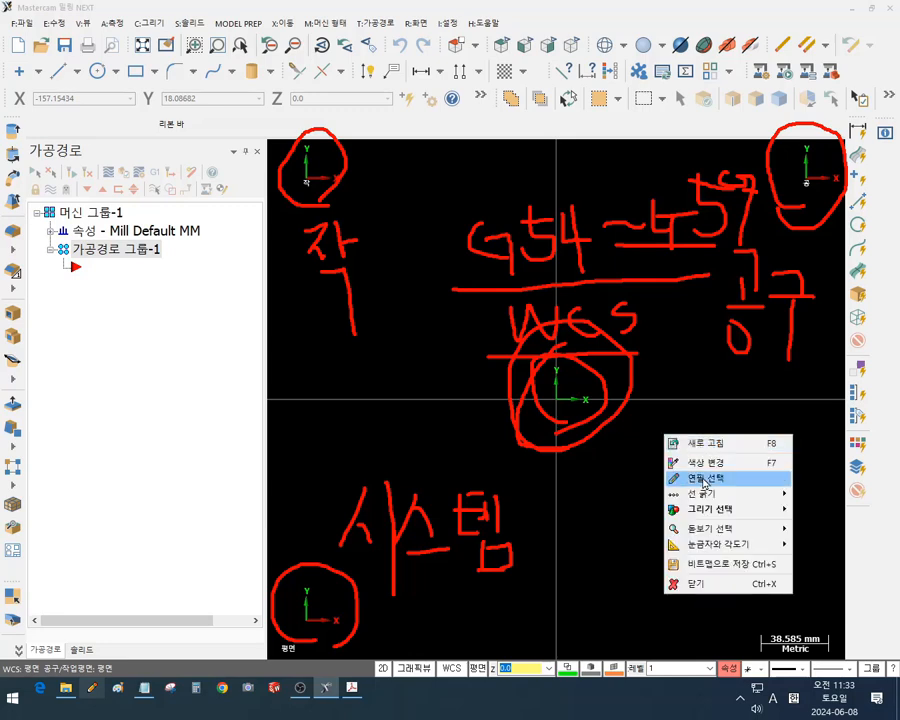
click(700, 580)
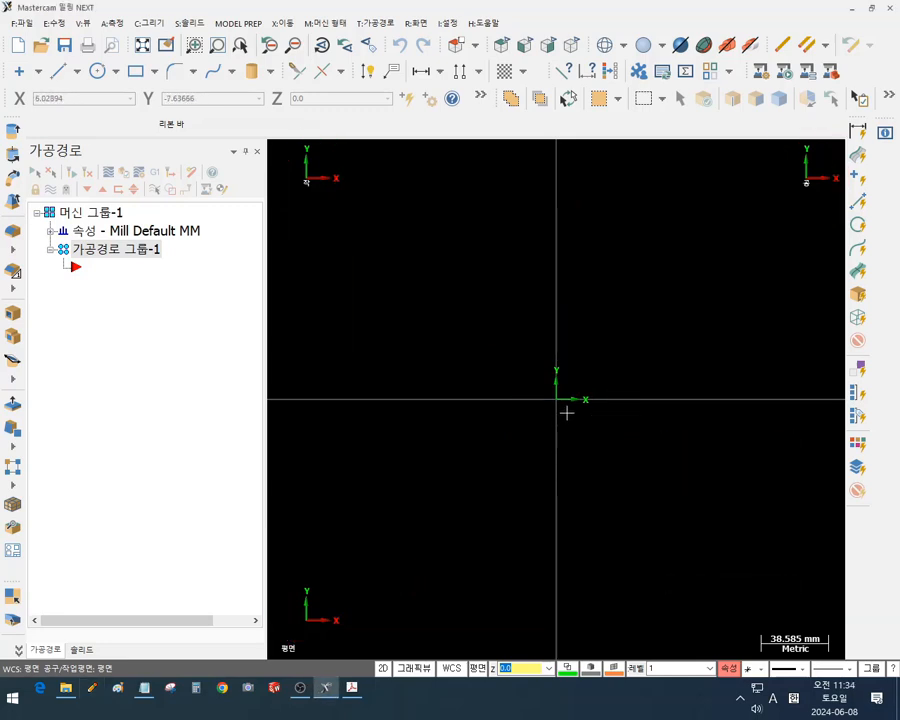
Toggle both the axis lines and the coordinate axis markers off and back on
key(F9)
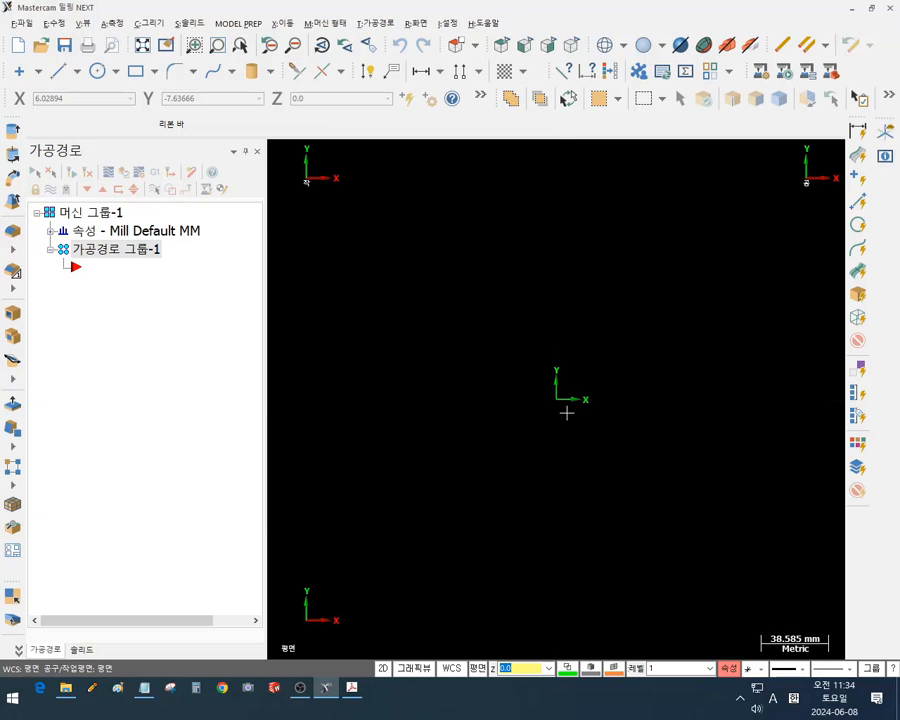
key(alt+F9)
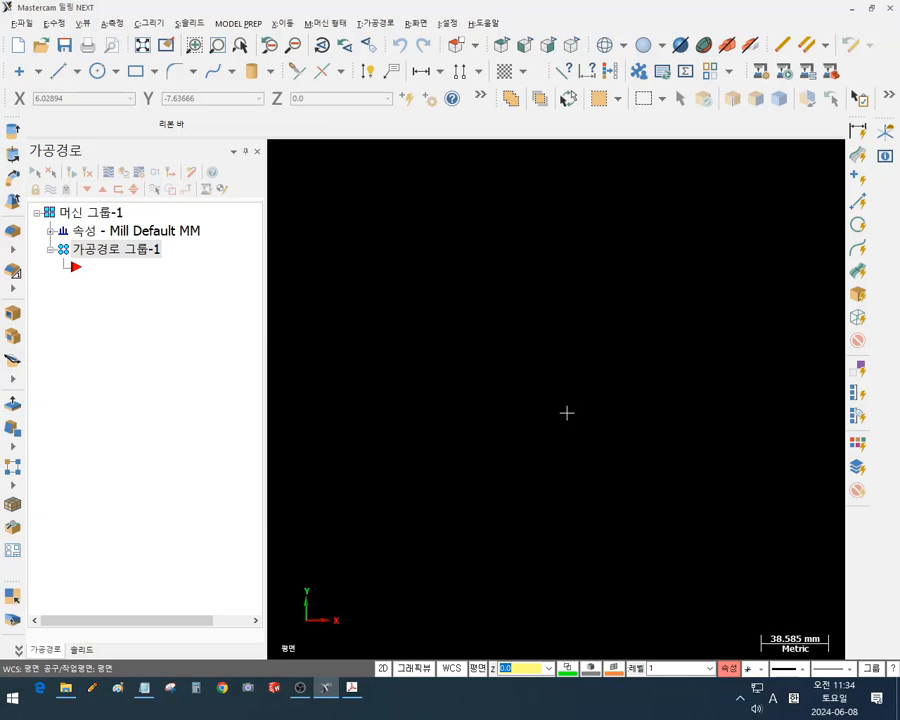
key(F9)
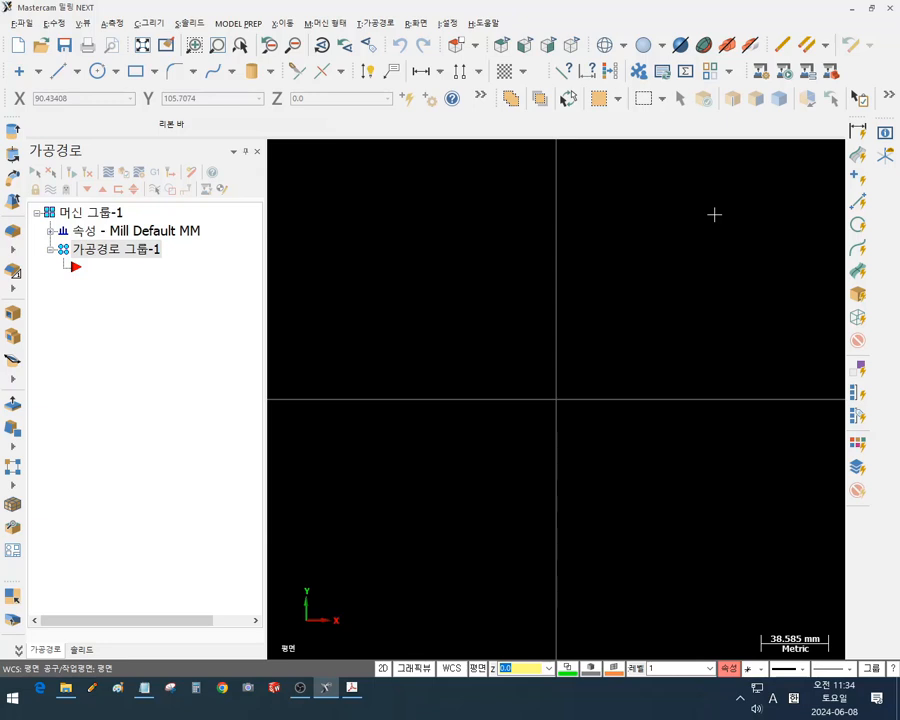
key(alt+F9)
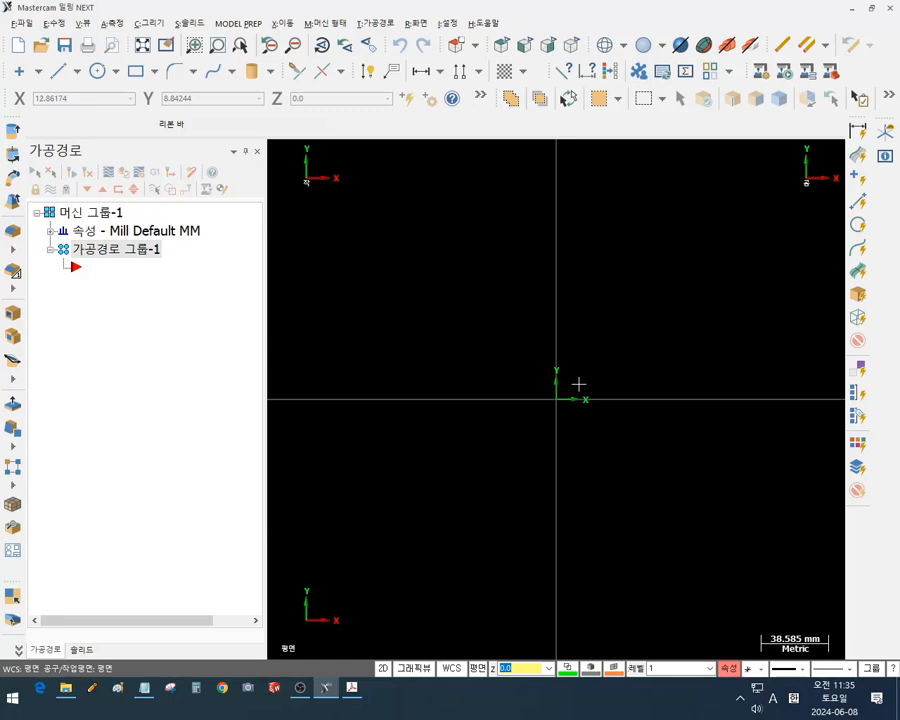
Sketch a large machine enclosure outline with an operator stick figure in front of it using the red screen pen
click(91, 692)
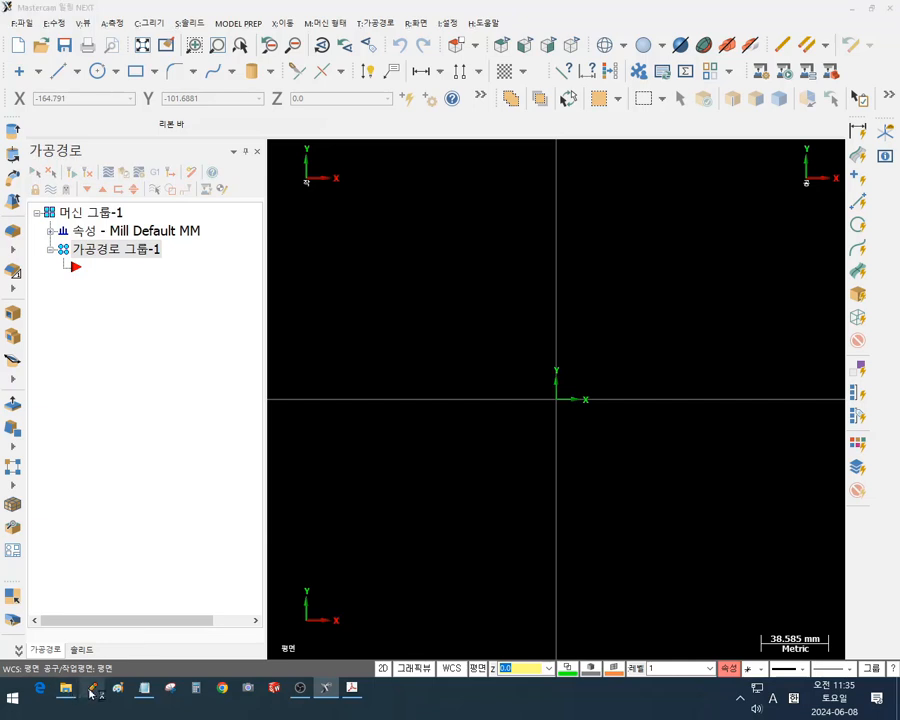
mouse_move(205, 330)
mouse_down()
mouse_move(245, 45)
mouse_move(826, 261)
mouse_move(189, 325)
mouse_up()
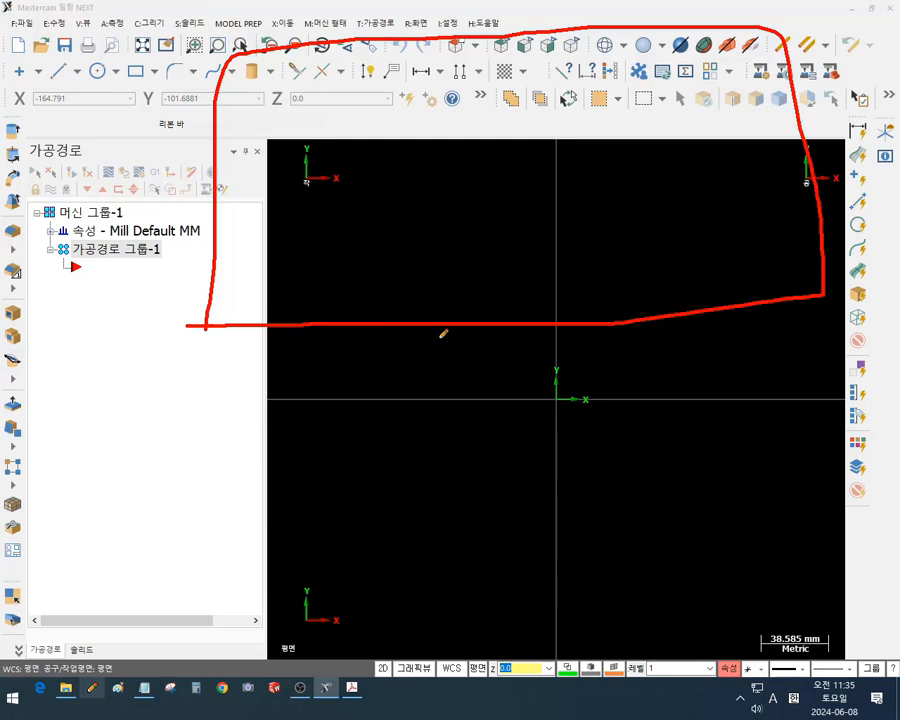
mouse_move(494, 293)
mouse_down()
mouse_move(483, 313)
mouse_move(511, 477)
mouse_up()
mouse_move(513, 383)
mouse_down()
mouse_move(470, 427)
mouse_move(560, 408)
mouse_up()
mouse_move(510, 440)
mouse_down()
mouse_move(383, 522)
mouse_move(594, 545)
mouse_up()
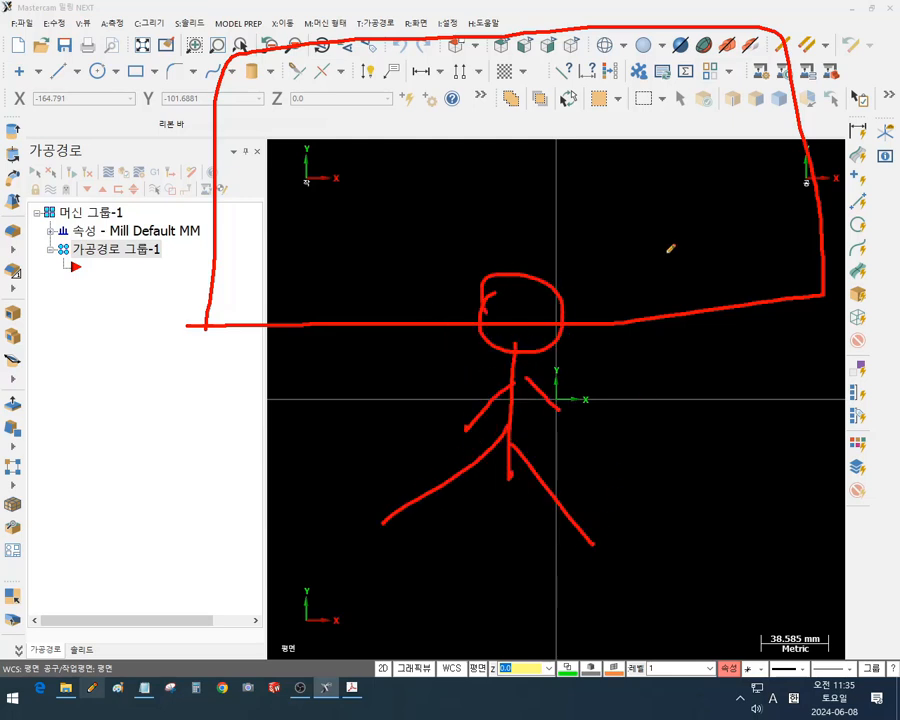
Add a control panel and double doors to the machine sketch, with arrows showing the doors opening to both sides
mouse_move(652, 93)
mouse_down()
mouse_move(737, 249)
mouse_move(741, 94)
mouse_move(668, 90)
mouse_move(658, 114)
mouse_move(669, 236)
mouse_up()
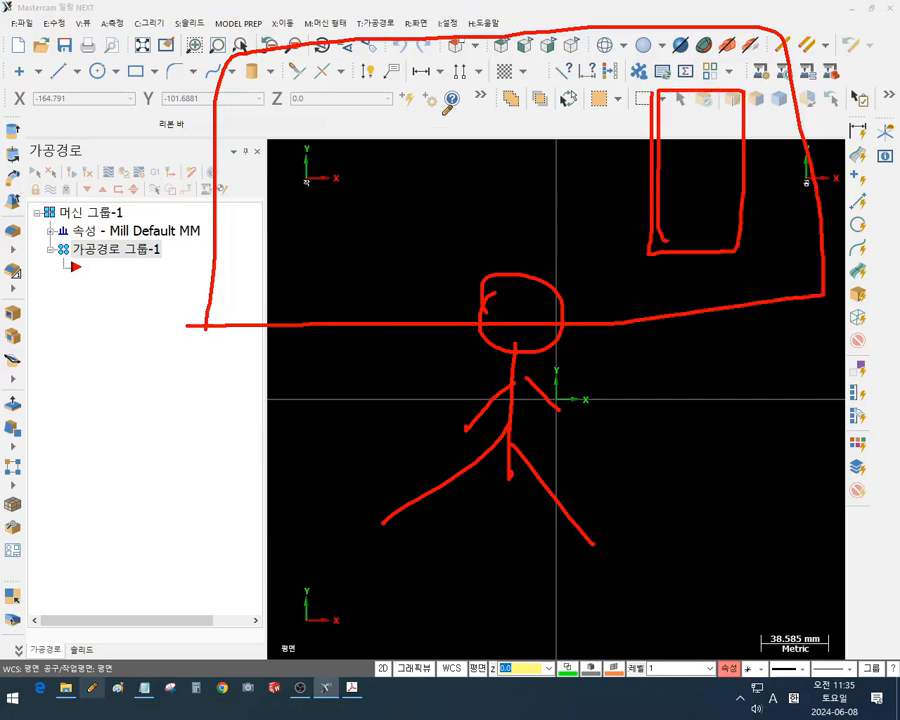
drag(451, 88, 458, 232)
mouse_move(451, 92)
mouse_down()
mouse_move(287, 188)
mouse_move(468, 227)
mouse_move(605, 203)
mouse_move(590, 100)
mouse_move(420, 82)
mouse_up()
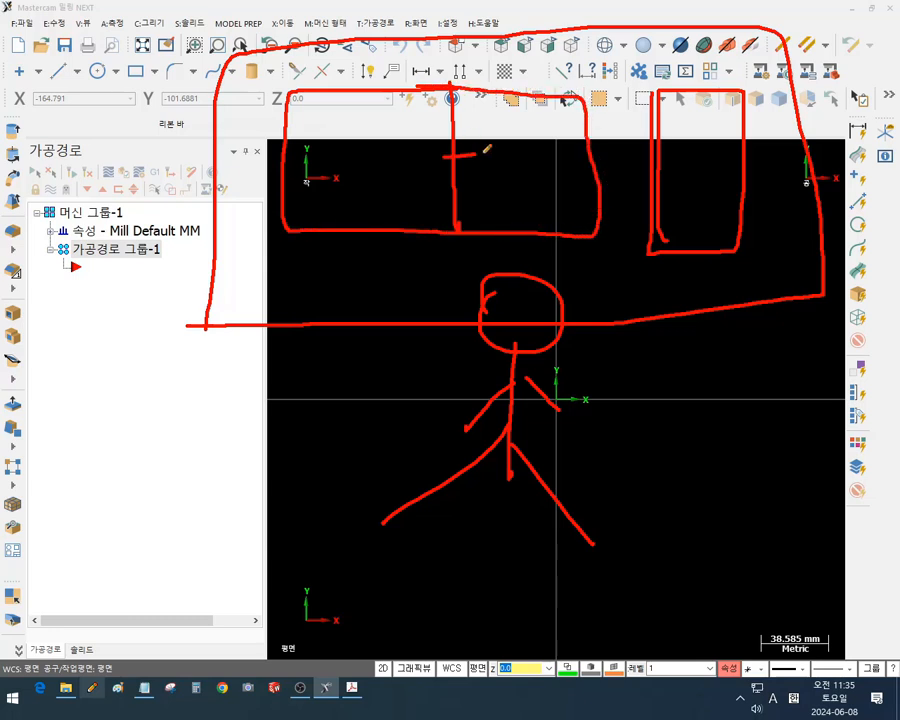
drag(447, 157, 535, 153)
drag(513, 140, 513, 168)
drag(440, 157, 337, 160)
mouse_move(352, 140)
mouse_down()
mouse_move(332, 151)
mouse_move(361, 181)
mouse_up()
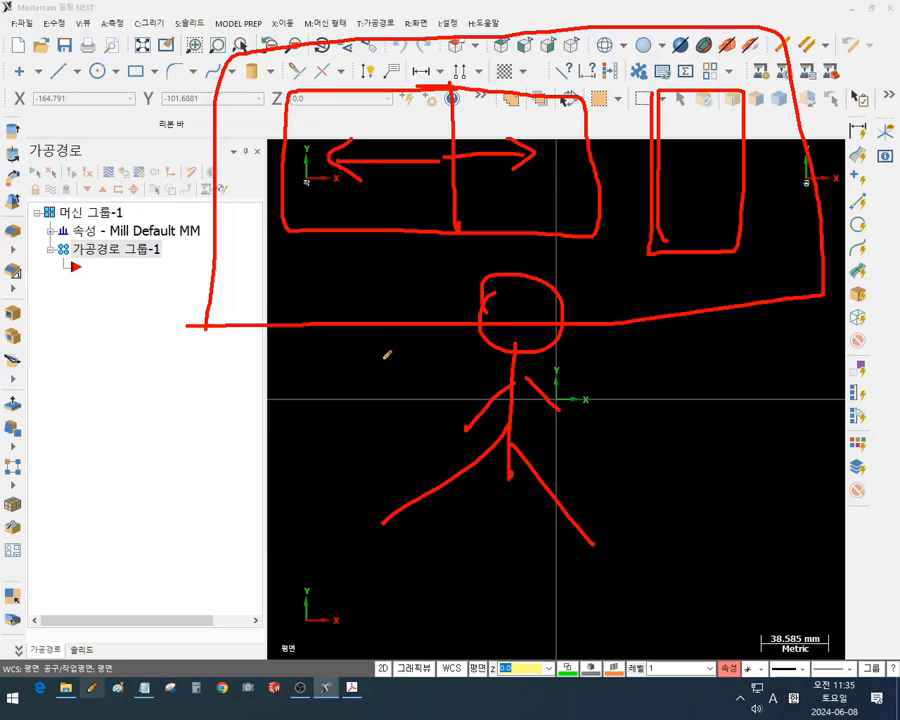
Draw a long horizontal double-headed arrow across the operator figure and label it X
mouse_move(235, 374)
mouse_down()
mouse_move(828, 378)
mouse_move(820, 372)
mouse_move(806, 410)
mouse_move(212, 378)
mouse_up()
drag(265, 354, 212, 380)
drag(212, 380, 255, 405)
mouse_move(325, 337)
mouse_down()
mouse_move(300, 359)
mouse_move(330, 362)
mouse_up()
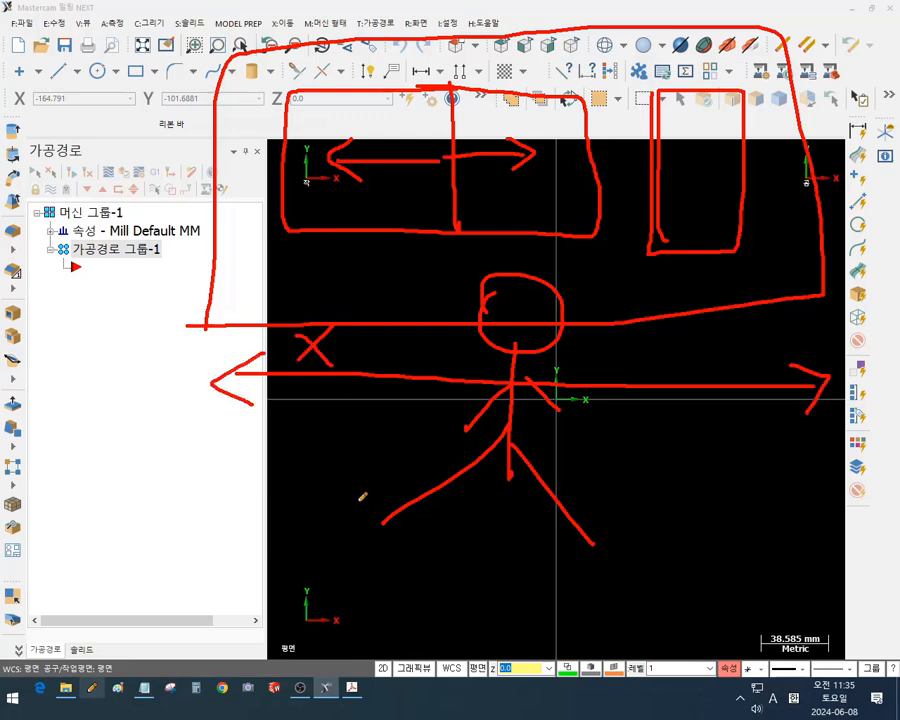
Draw a vertical double-headed arrow beside the operator figure labelled Y, and clear the sketch by closing the screen pen
mouse_move(623, 353)
mouse_down()
mouse_move(629, 22)
mouse_move(585, 72)
mouse_up()
drag(626, 15, 662, 58)
mouse_move(592, 326)
mouse_down()
mouse_move(629, 370)
mouse_move(658, 309)
mouse_up()
mouse_move(676, 279)
mouse_down()
mouse_move(658, 309)
mouse_move(661, 378)
mouse_up()
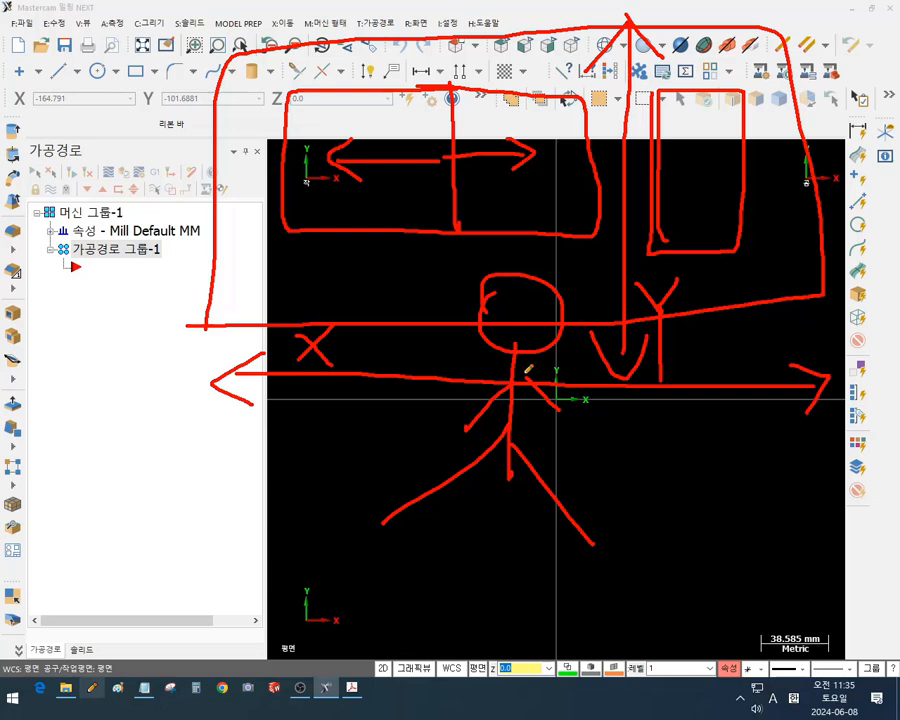
right_click(201, 258)
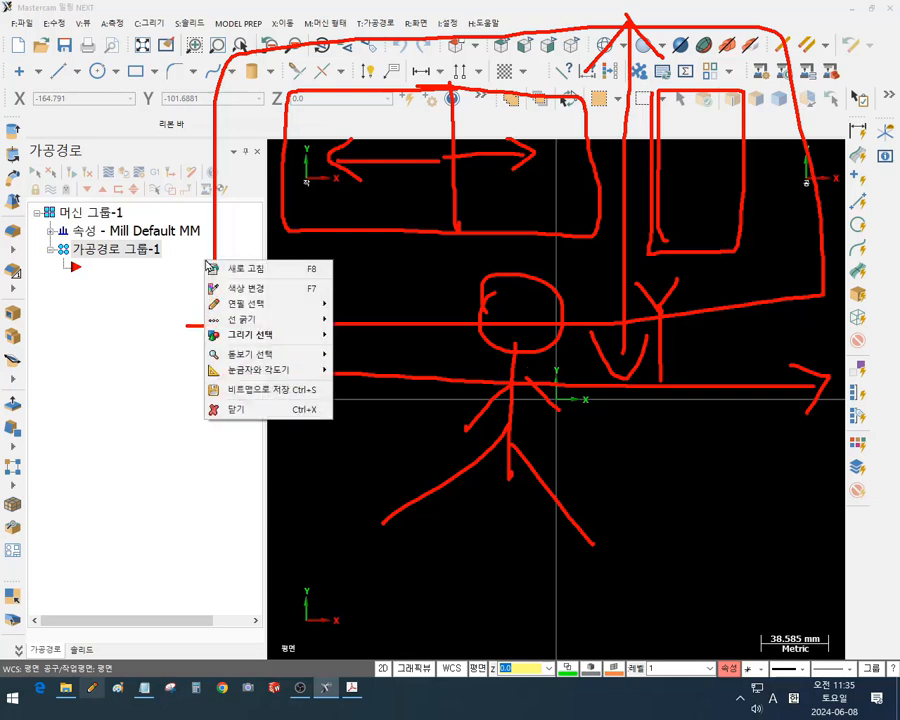
click(256, 410)
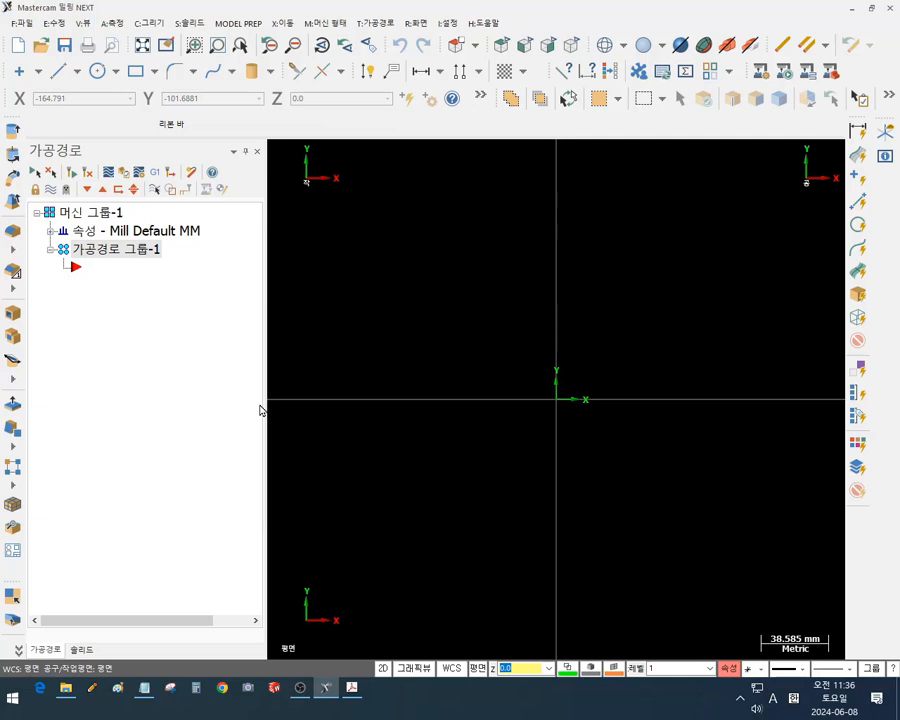
Examine how the scale bar value responds as the graphics view is zoomed out and in around the origin
scroll(523, 341, down, 1)
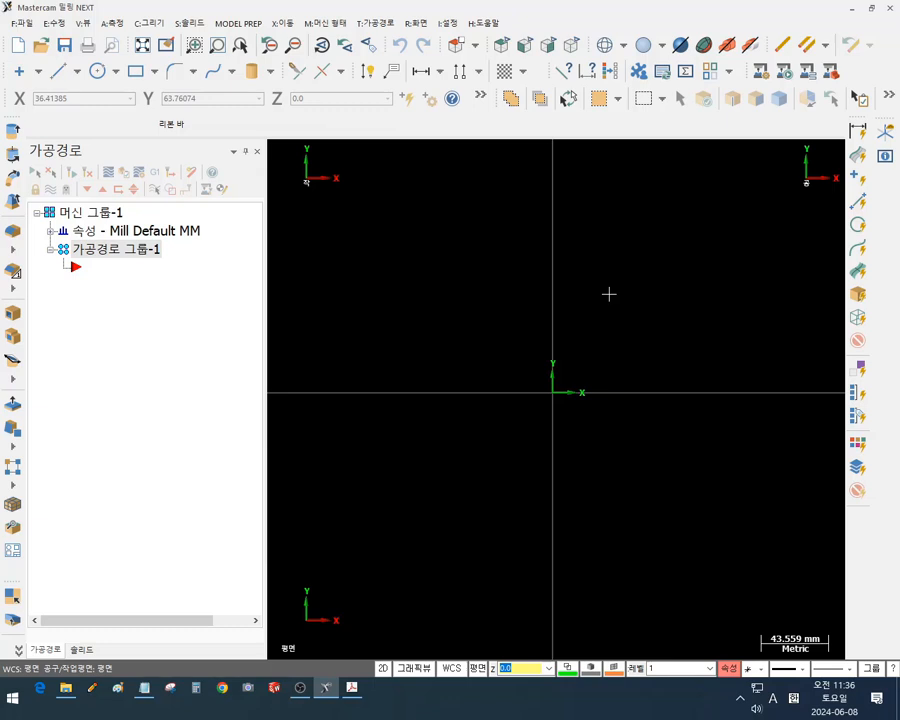
scroll(593, 326, down, 1)
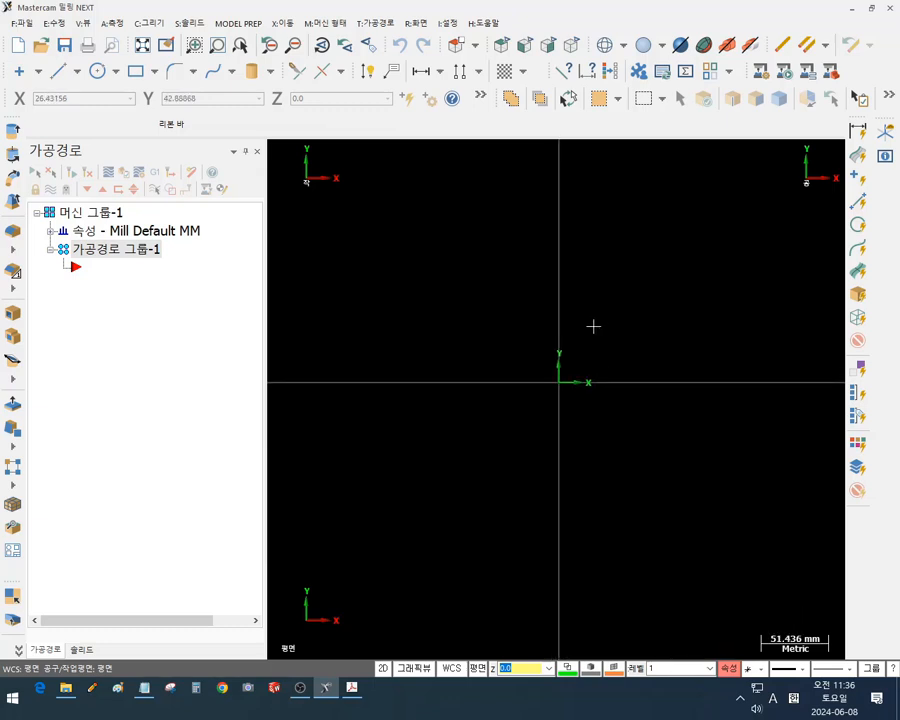
scroll(593, 326, down, 2)
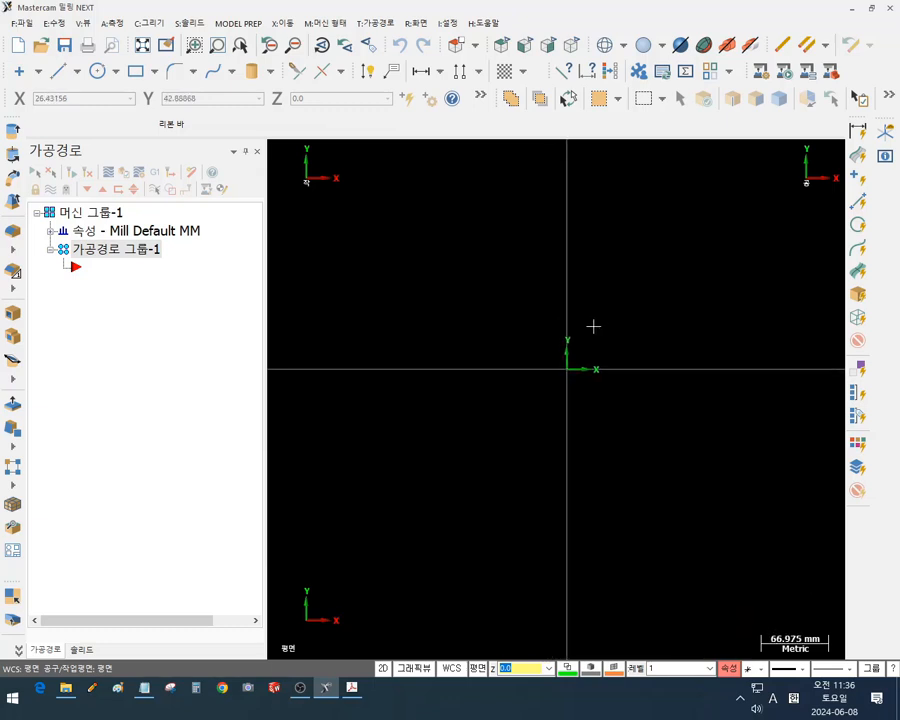
scroll(593, 326, up, 3)
scroll(593, 326, down, 1)
scroll(593, 326, up, 1)
scroll(598, 323, down, 2)
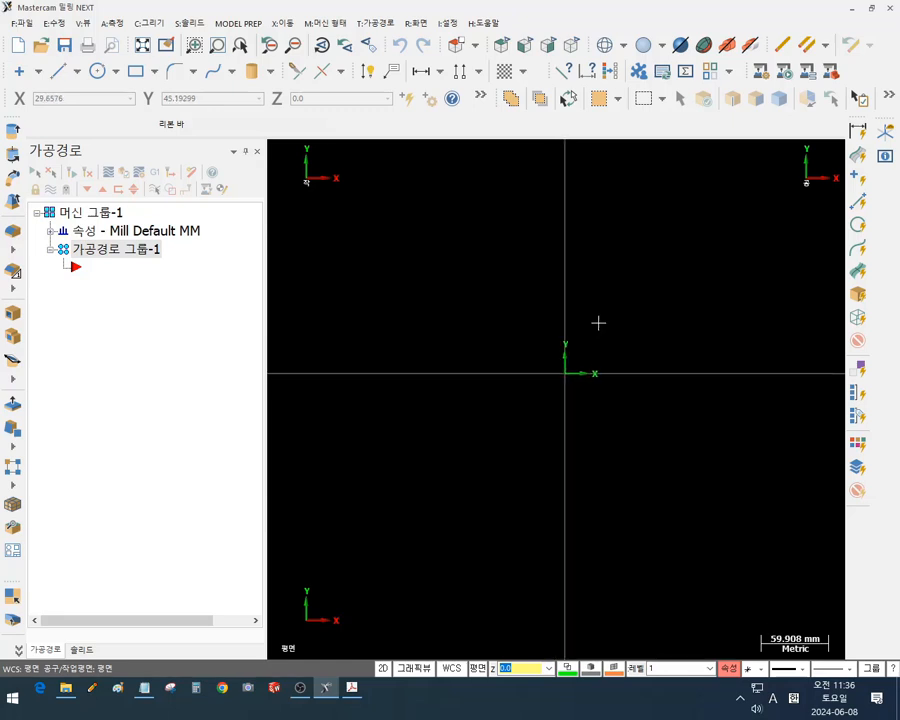
scroll(544, 388, up, 3)
scroll(544, 388, down, 3)
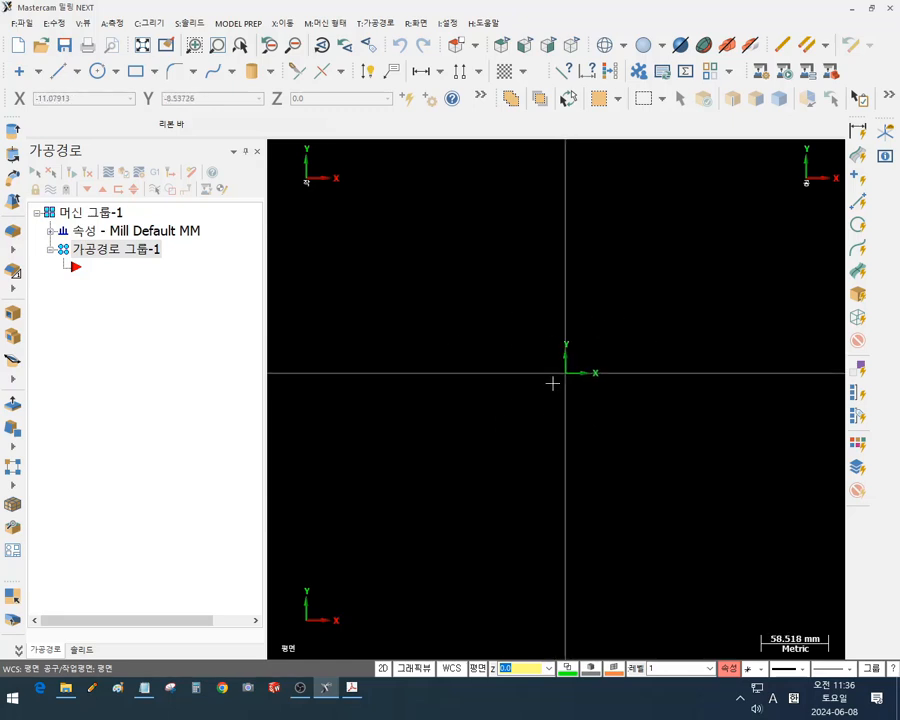
scroll(552, 383, down, 1)
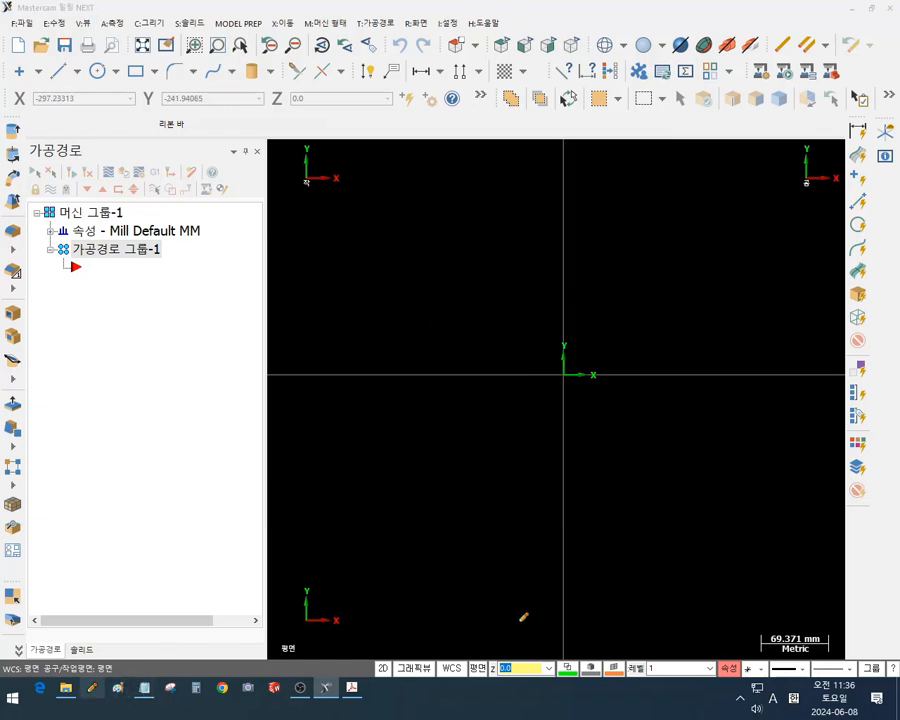
Mark the scale bar with a red circle and an arrow, and write 도형 척도 above the origin with the screen pen
mouse_move(735, 655)
mouse_down()
mouse_move(759, 568)
mouse_move(800, 668)
mouse_up()
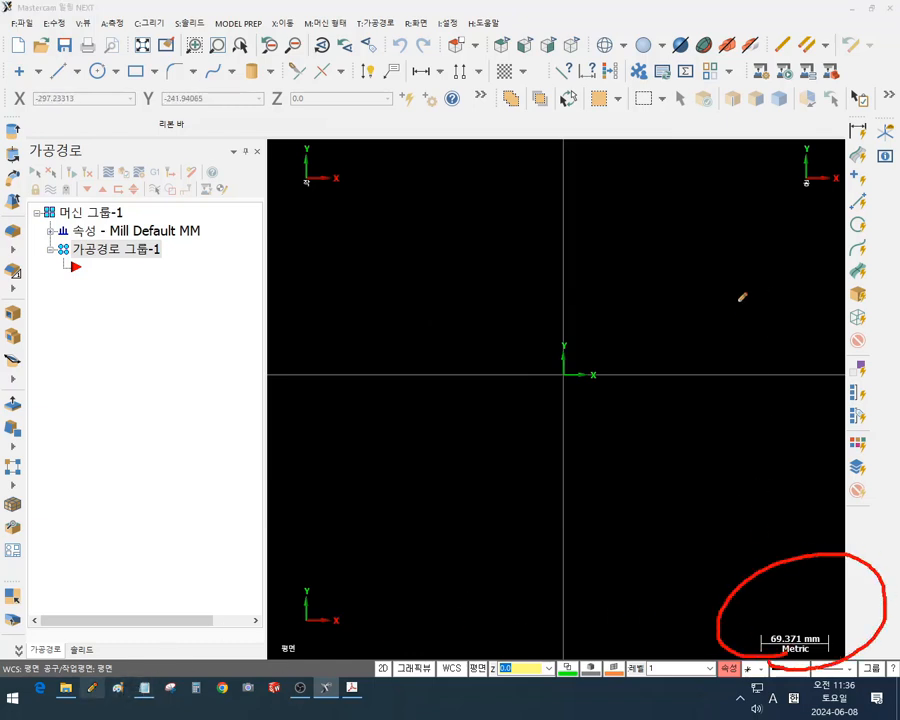
mouse_move(738, 299)
mouse_down()
mouse_move(807, 514)
mouse_move(820, 528)
mouse_move(842, 482)
mouse_up()
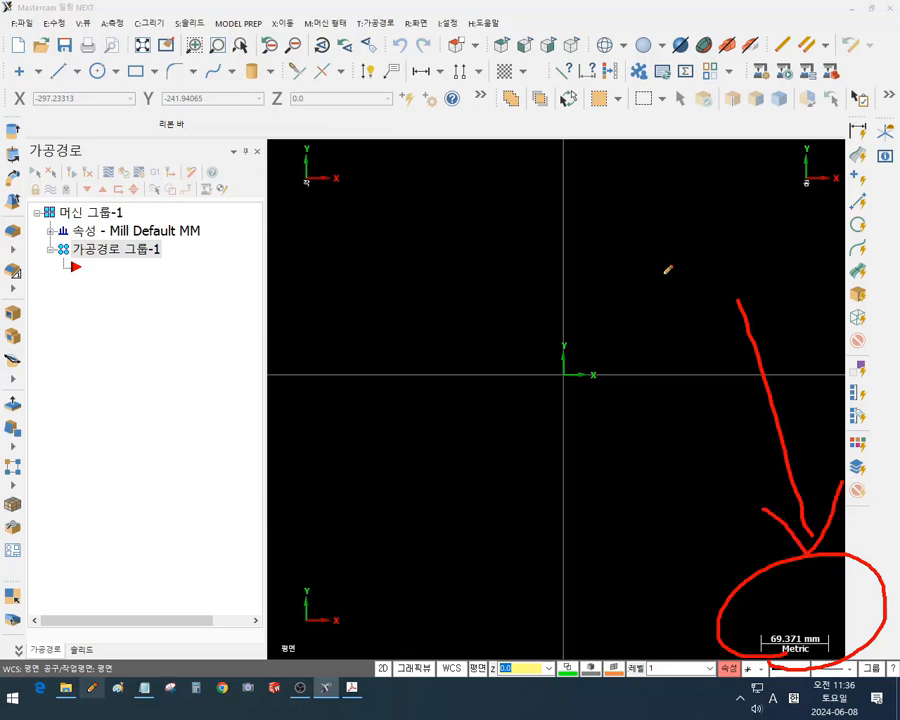
mouse_move(471, 194)
mouse_down()
mouse_move(553, 200)
mouse_move(540, 238)
mouse_move(515, 264)
mouse_up()
drag(490, 267, 546, 270)
drag(560, 188, 590, 213)
drag(574, 220, 611, 226)
drag(596, 238, 610, 238)
drag(610, 194, 610, 269)
mouse_move(591, 270)
mouse_down()
mouse_move(609, 287)
mouse_move(592, 273)
mouse_up()
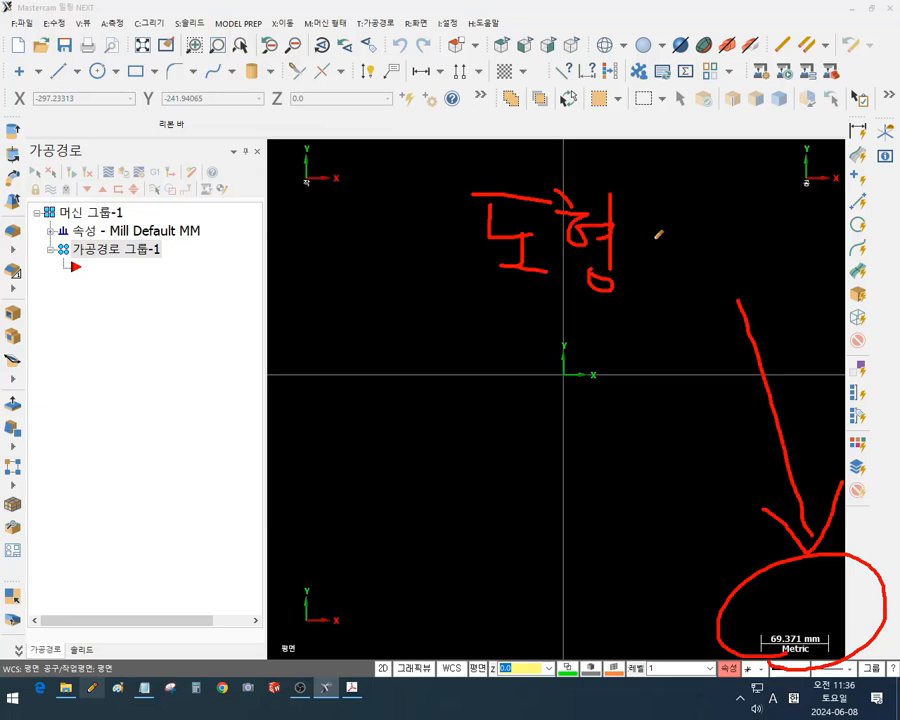
mouse_move(646, 207)
mouse_down()
mouse_move(662, 219)
mouse_move(646, 247)
mouse_move(671, 248)
mouse_up()
mouse_move(672, 238)
mouse_down()
mouse_move(684, 236)
mouse_move(686, 253)
mouse_up()
mouse_move(665, 258)
mouse_down()
mouse_move(677, 259)
mouse_move(685, 305)
mouse_up()
mouse_move(711, 238)
mouse_down()
mouse_move(724, 235)
mouse_move(740, 255)
mouse_move(725, 266)
mouse_up()
drag(700, 270, 745, 268)
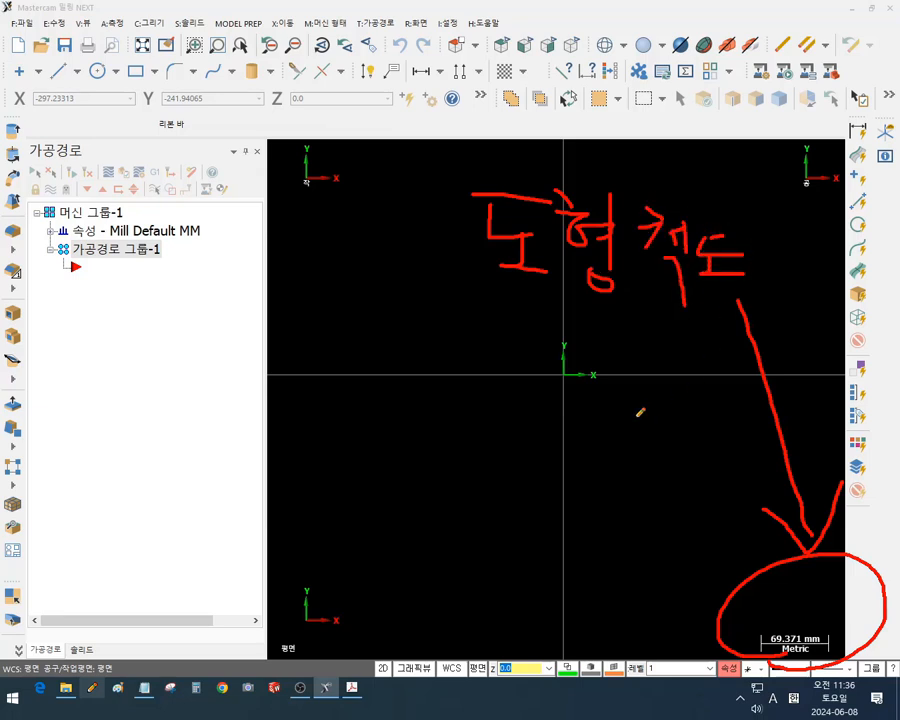
Sketch a map-style scale bar below the origin with a circled 1Km label, and clear the annotations by closing the screen pen
drag(414, 400, 413, 462)
drag(508, 400, 508, 446)
drag(413, 428, 487, 427)
drag(441, 533, 437, 582)
mouse_move(483, 539)
mouse_down()
mouse_move(440, 563)
mouse_move(490, 587)
mouse_up()
drag(402, 533, 400, 590)
drag(500, 572, 530, 562)
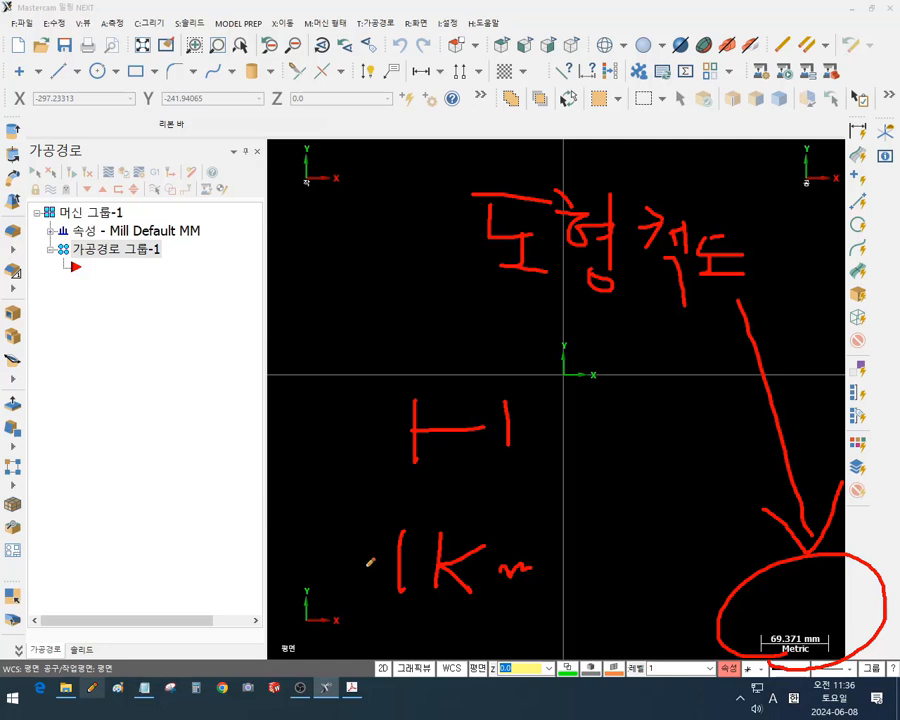
mouse_move(340, 578)
mouse_down()
mouse_move(569, 581)
mouse_move(346, 583)
mouse_move(350, 598)
mouse_up()
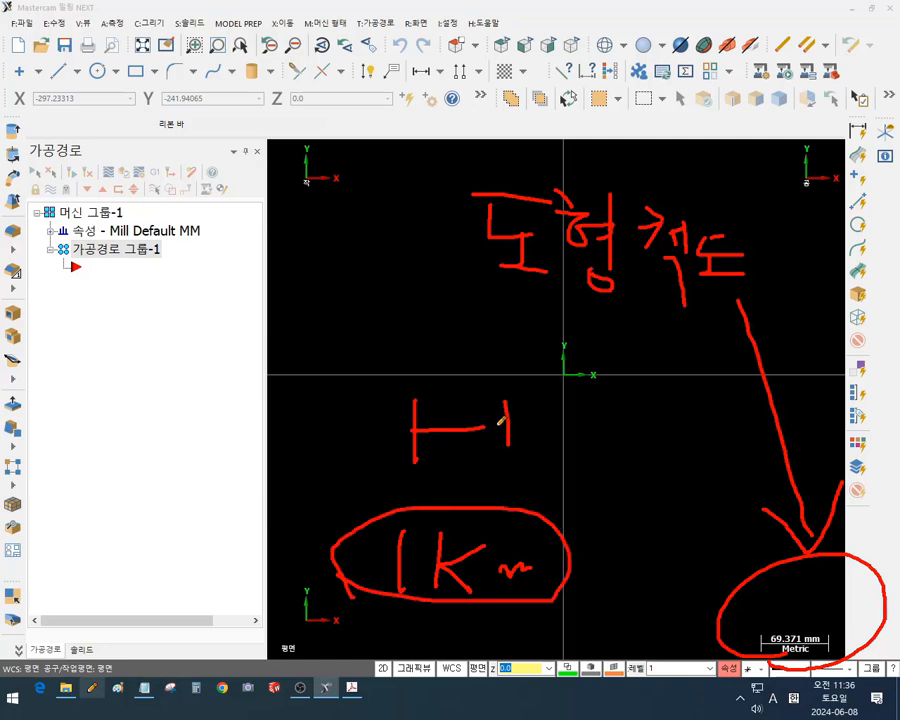
drag(489, 428, 516, 432)
drag(680, 517, 756, 571)
drag(734, 552, 699, 577)
right_click(652, 438)
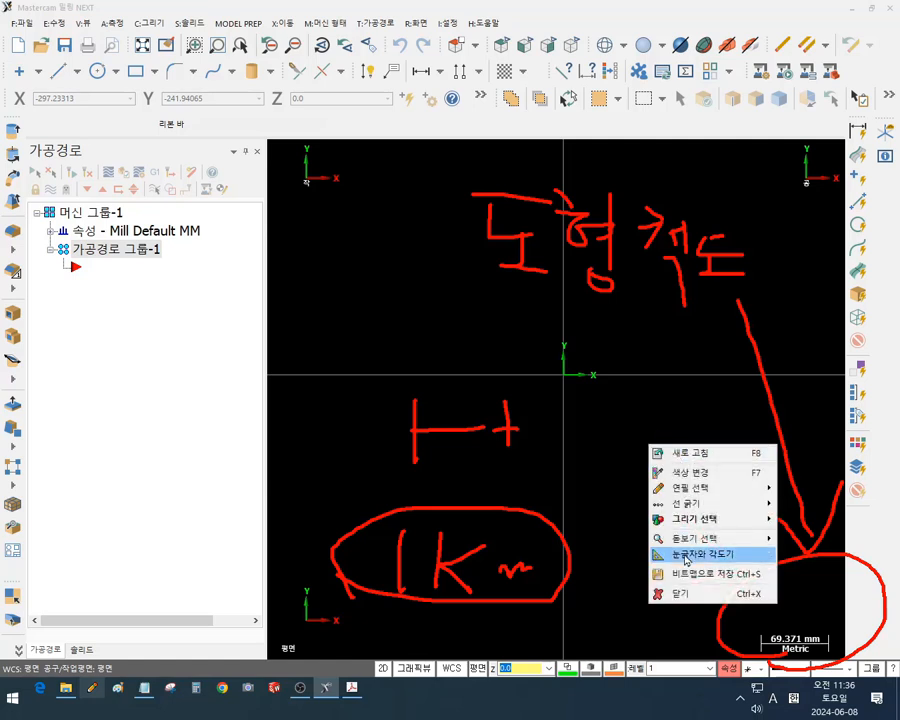
click(680, 587)
Compare the scale bar's readings at different magnifications while shifting the origin around the graphics view
scroll(653, 492, up, 3)
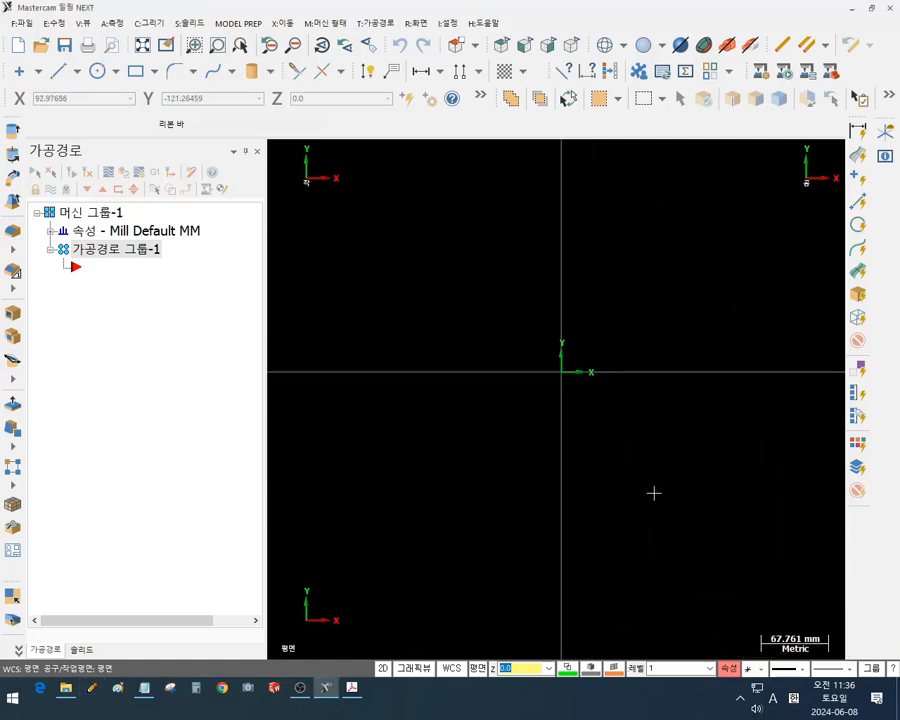
scroll(653, 491, down, 2)
scroll(623, 446, down, 3)
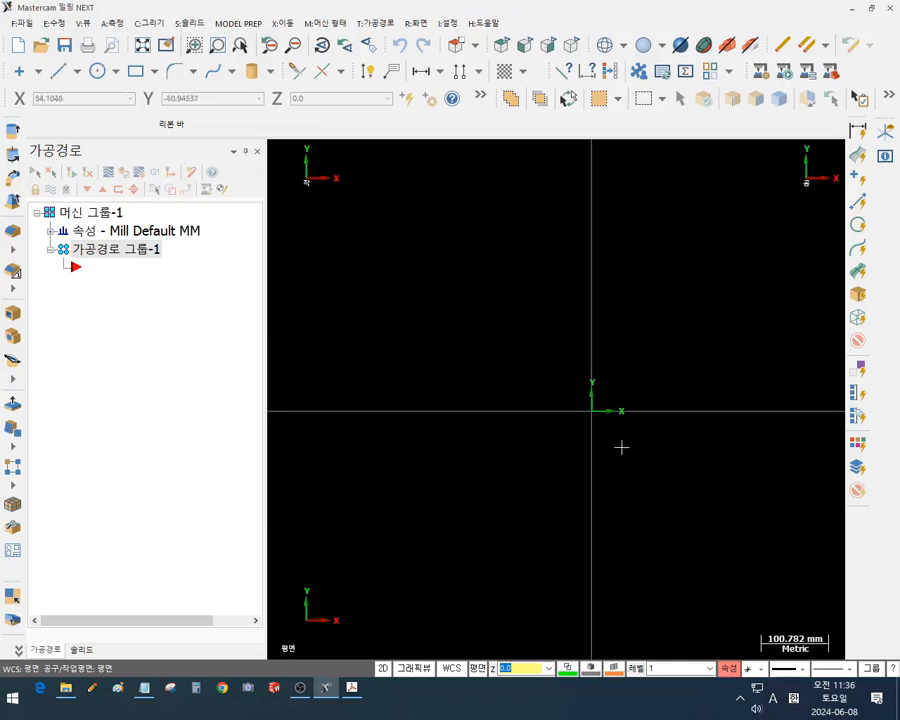
scroll(699, 559, up, 4)
scroll(721, 588, up, 1)
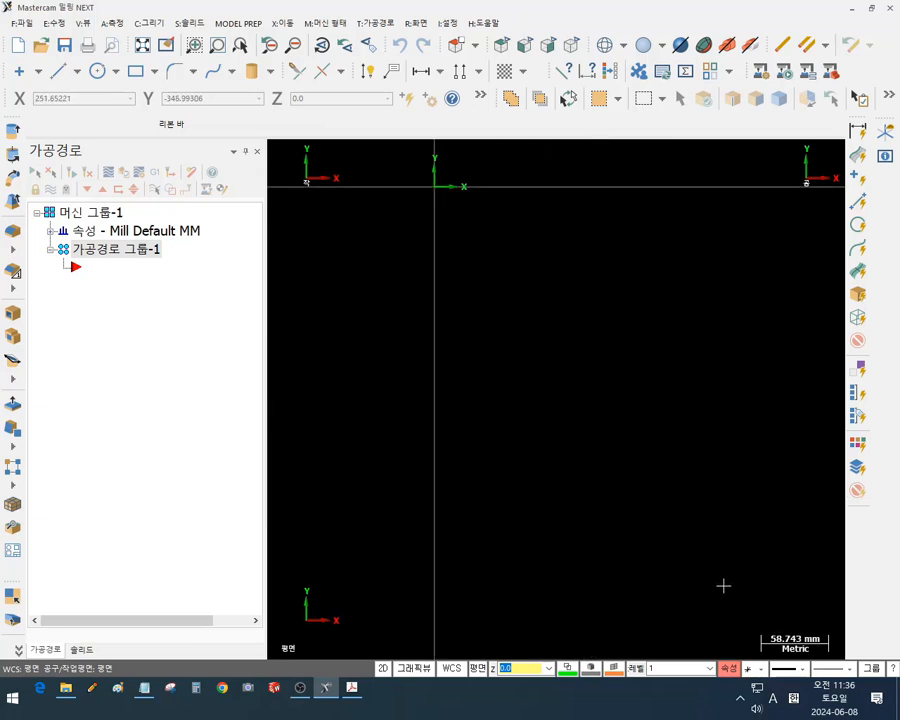
scroll(727, 536, down, 1)
scroll(472, 193, up, 2)
scroll(484, 224, up, 3)
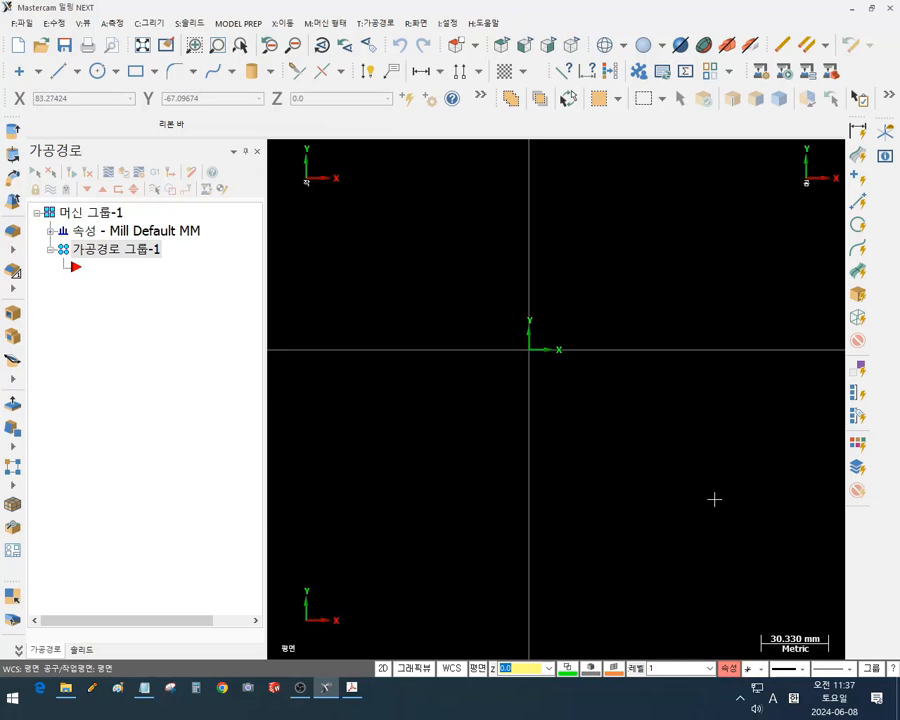
scroll(514, 327, up, 3)
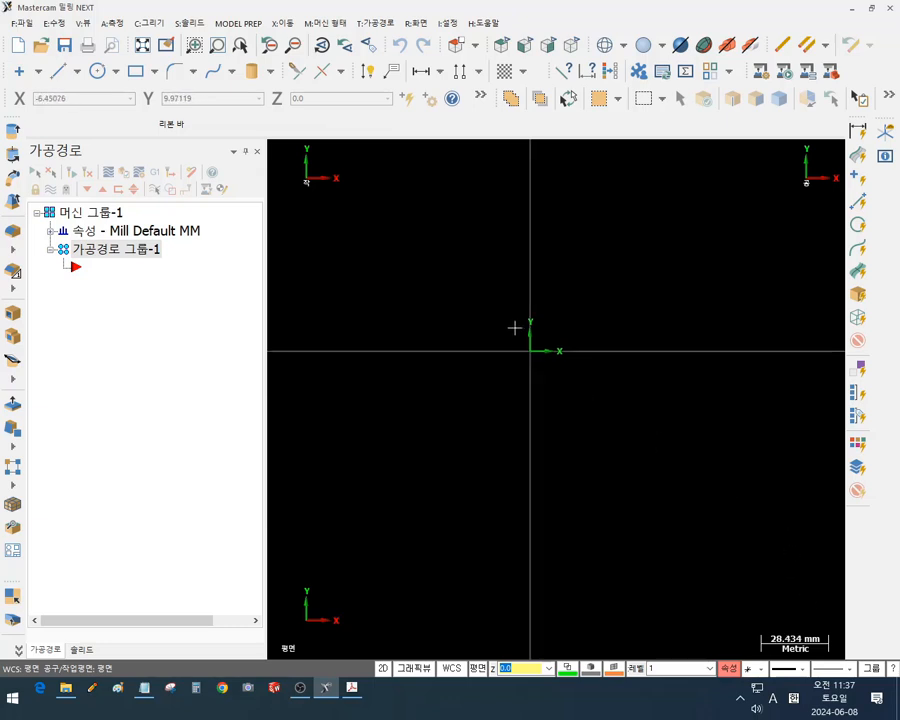
scroll(514, 327, up, 1)
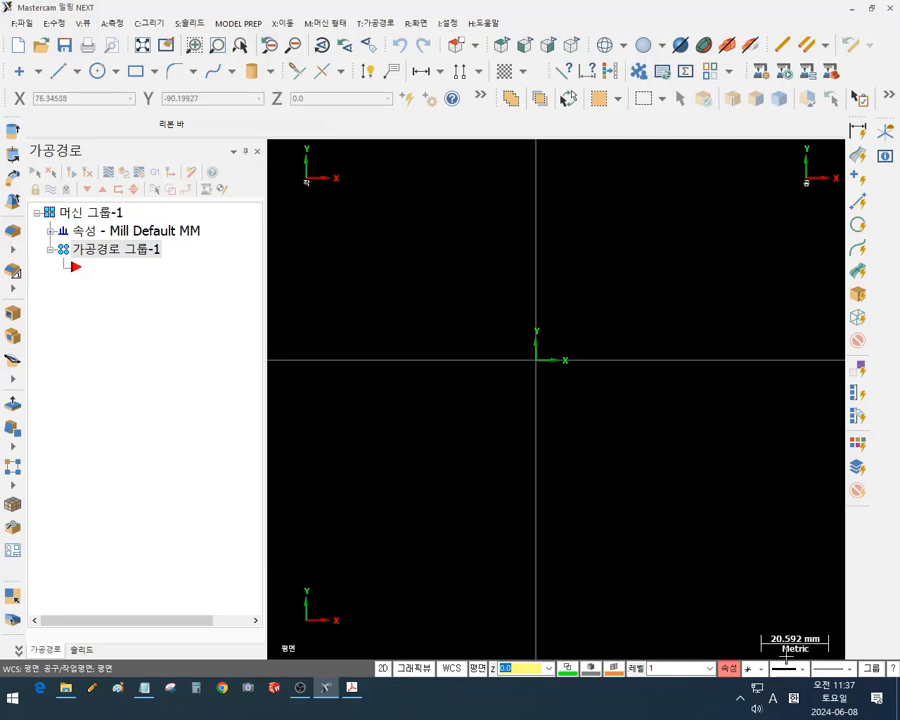
Circle the scale bar in red and mark both its ends with vertical lines, and clear the annotations
click(96, 701)
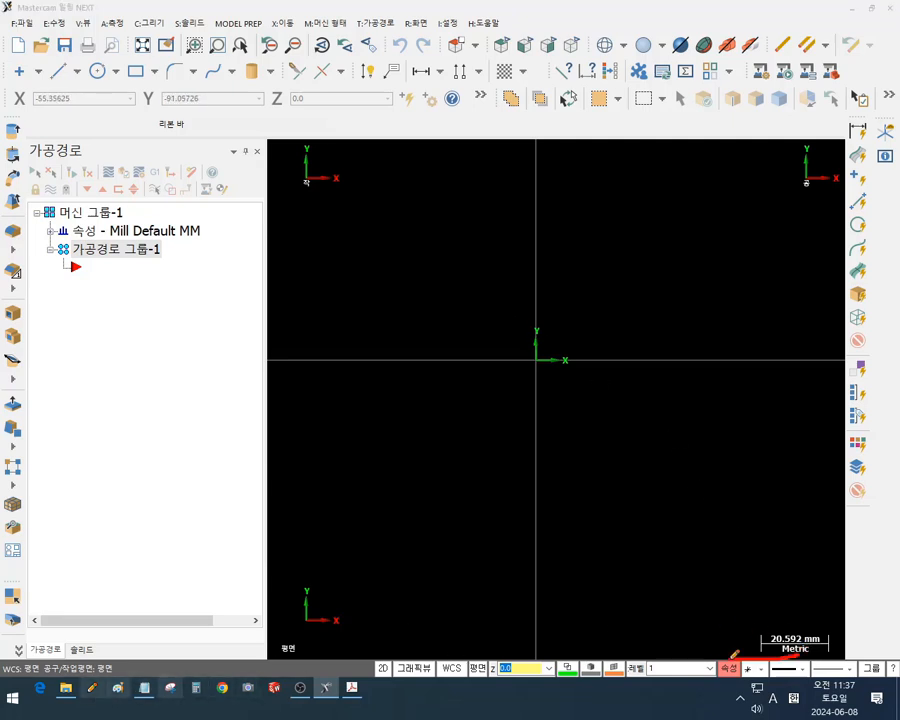
mouse_move(745, 648)
mouse_down()
mouse_move(854, 596)
mouse_move(773, 650)
mouse_up()
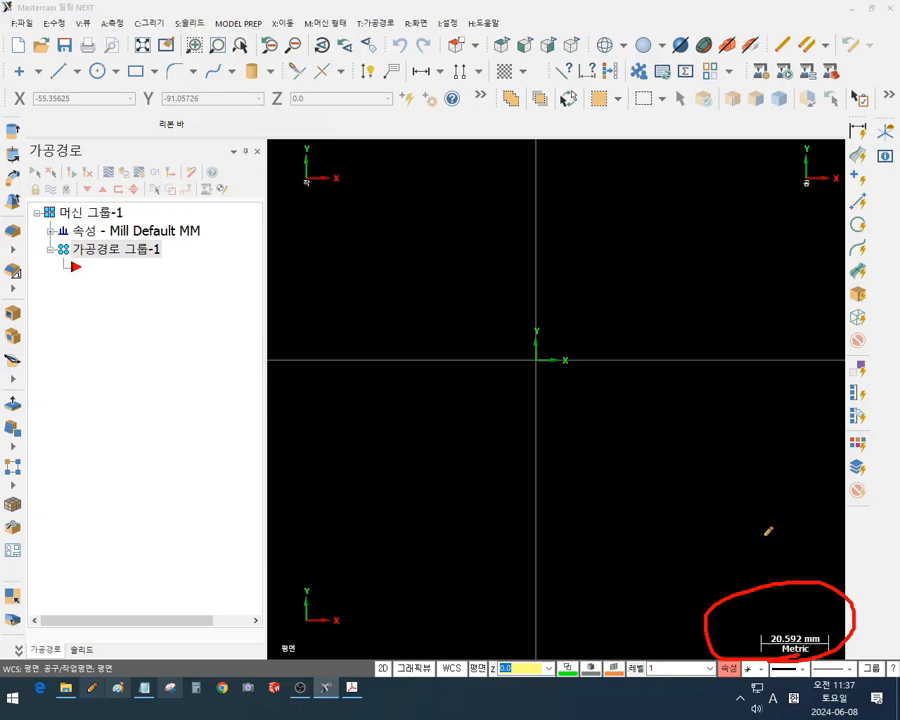
drag(762, 583, 765, 634)
drag(835, 580, 841, 616)
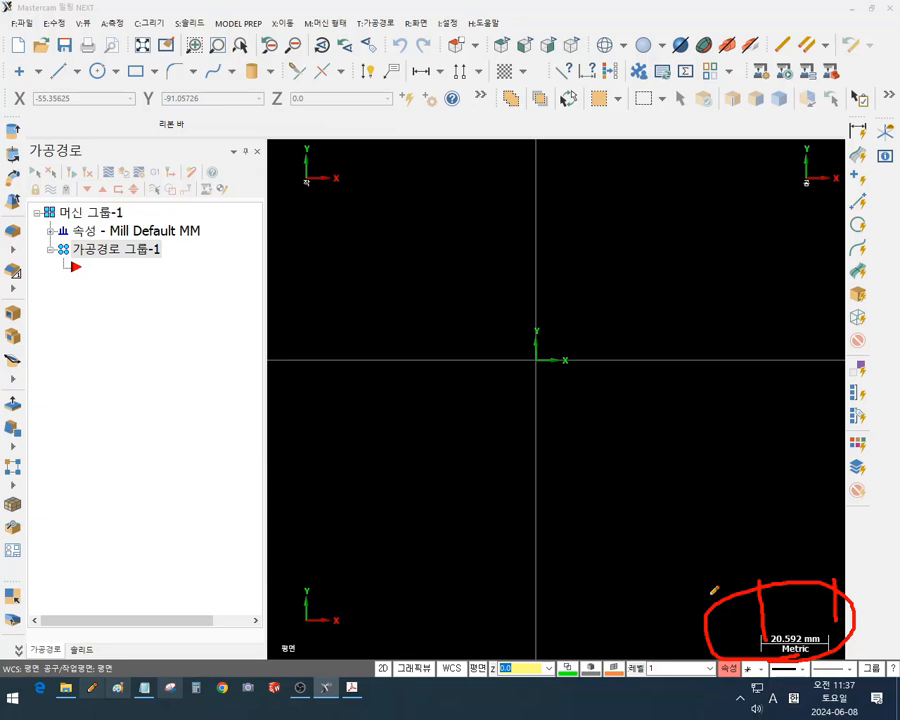
right_click(671, 387)
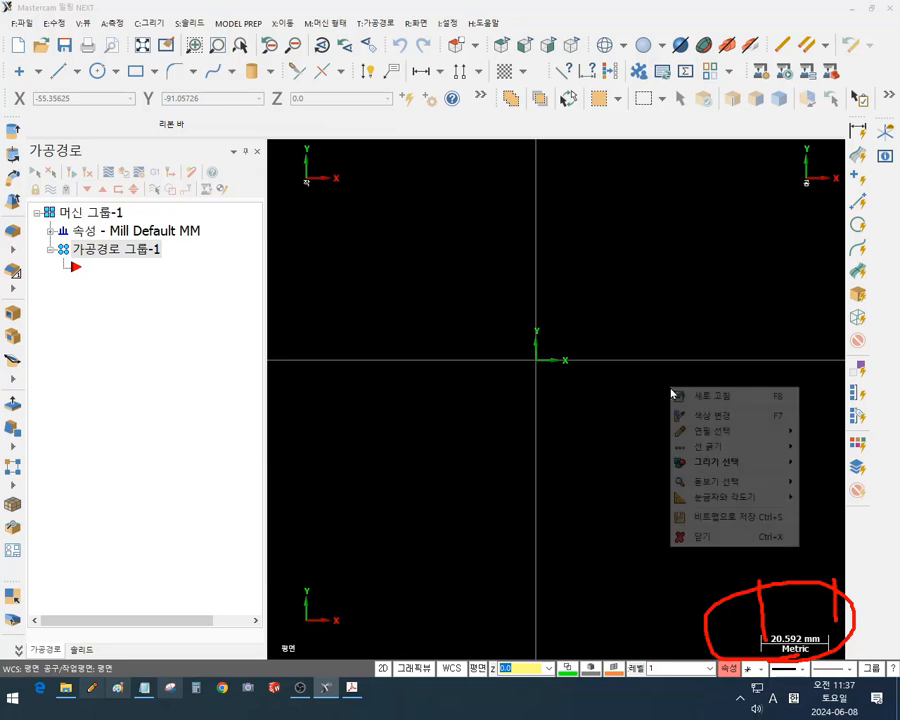
click(695, 534)
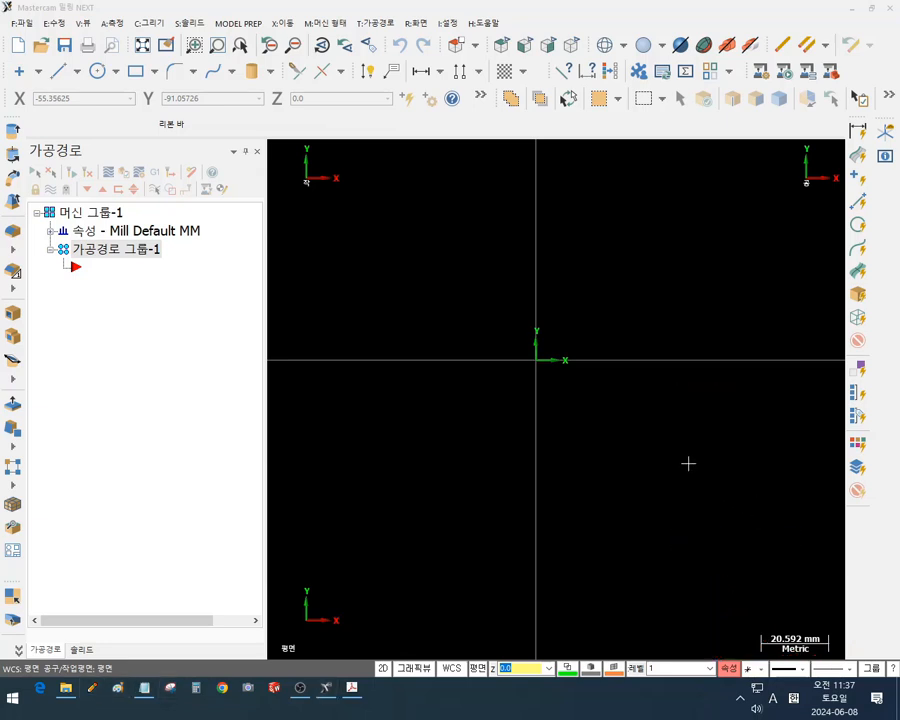
Toggle the axis lines off and back on
scroll(685, 466, up, 1)
scroll(685, 466, down, 3)
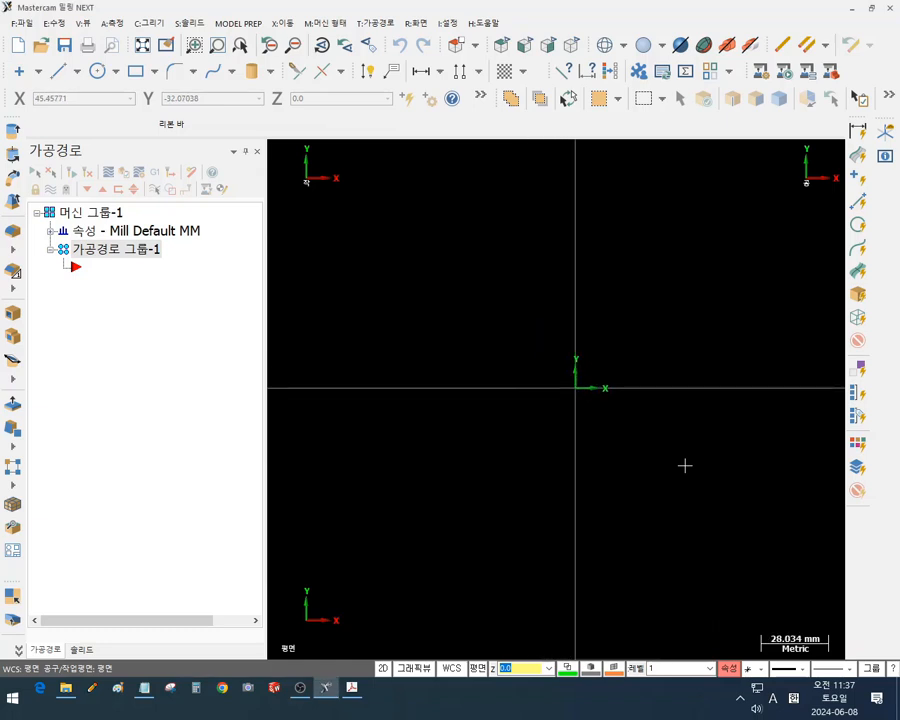
scroll(641, 421, up, 1)
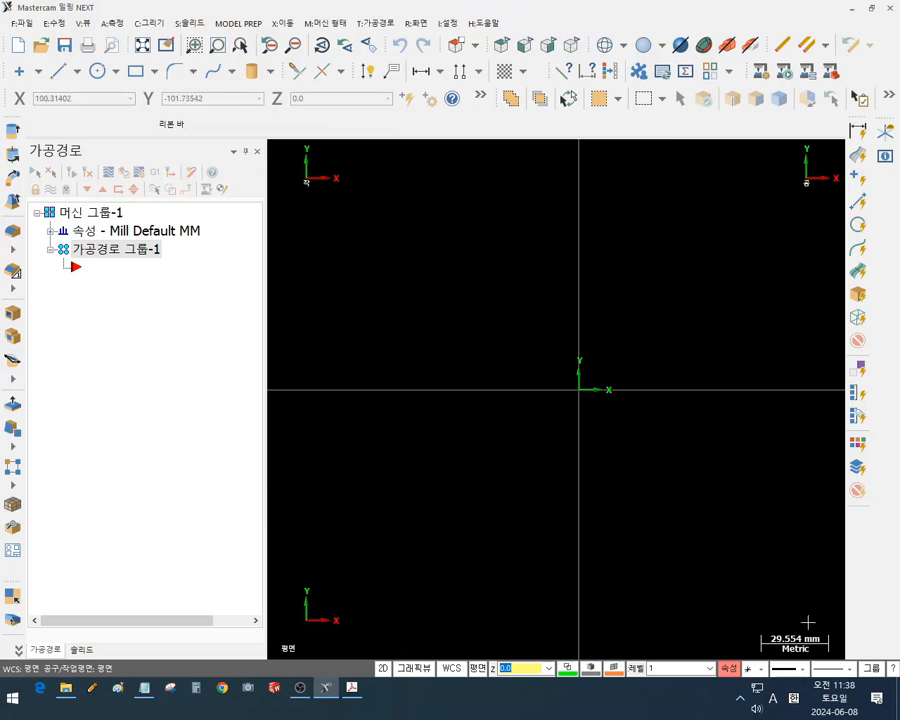
key(F9)
key(F9)
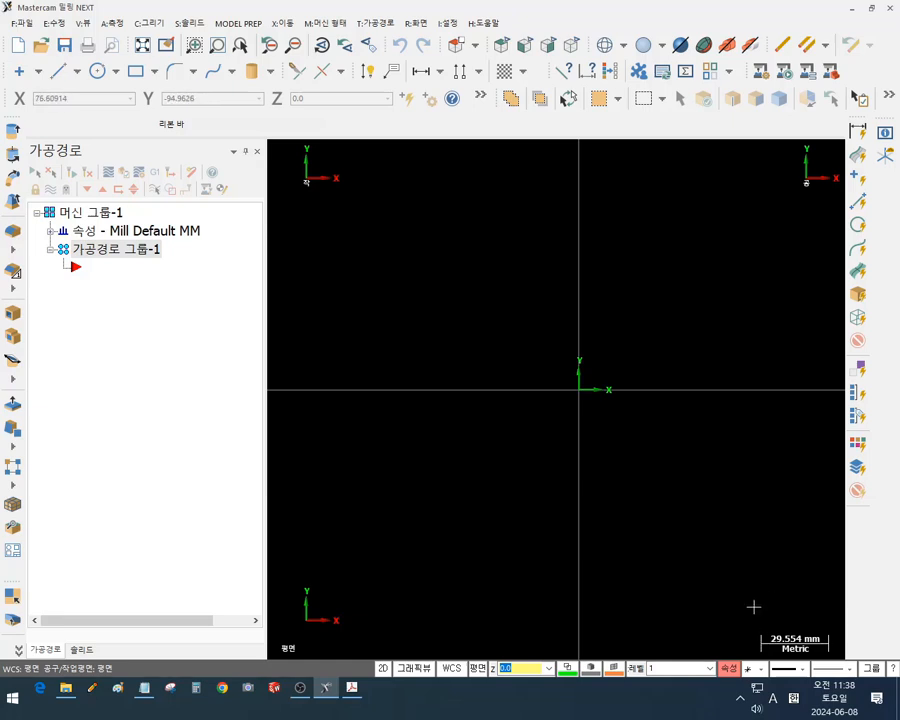
Point a red arrow at the scale bar and underline its Metric unit label with the screen pen
click(88, 693)
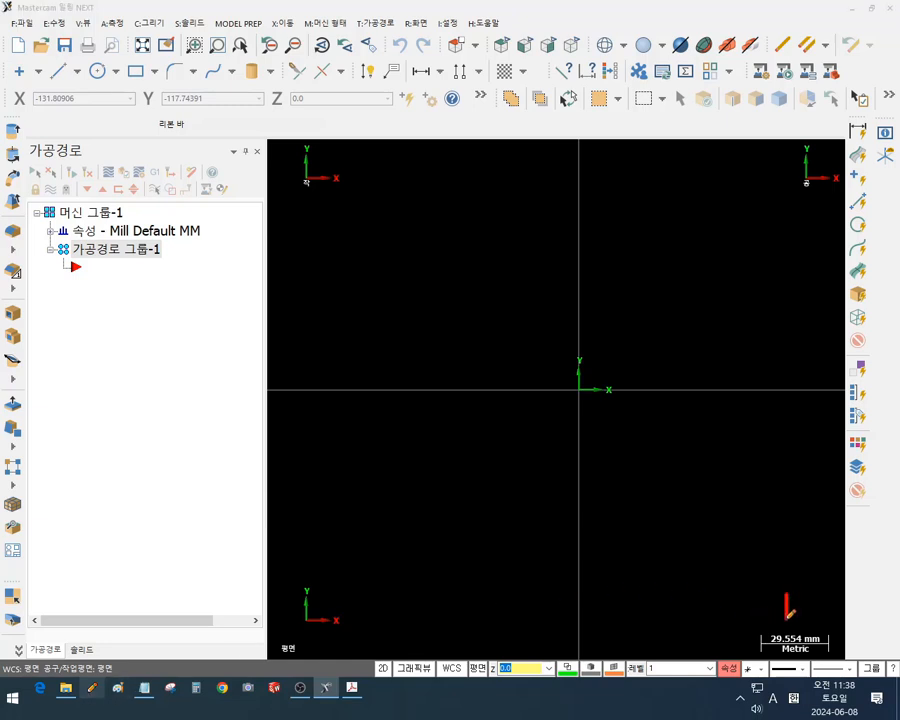
mouse_move(780, 609)
mouse_down()
mouse_move(788, 620)
mouse_move(796, 608)
mouse_up()
drag(778, 658, 818, 658)
Write Metric above the origin and mm below it in large red letters, underlining both words
mouse_move(392, 274)
mouse_down()
mouse_move(384, 335)
mouse_move(440, 335)
mouse_move(490, 305)
mouse_move(517, 335)
mouse_up()
mouse_move(517, 310)
mouse_down()
mouse_move(558, 308)
mouse_move(533, 340)
mouse_up()
mouse_move(567, 298)
mouse_down()
mouse_move(592, 294)
mouse_move(619, 332)
mouse_up()
mouse_move(697, 296)
mouse_down()
mouse_move(666, 312)
mouse_move(696, 330)
mouse_up()
drag(369, 367, 711, 380)
mouse_move(401, 476)
mouse_down()
mouse_move(426, 463)
mouse_move(458, 467)
mouse_move(466, 505)
mouse_up()
mouse_move(494, 488)
mouse_down()
mouse_move(509, 466)
mouse_move(538, 466)
mouse_move(554, 503)
mouse_up()
drag(397, 519, 627, 521)
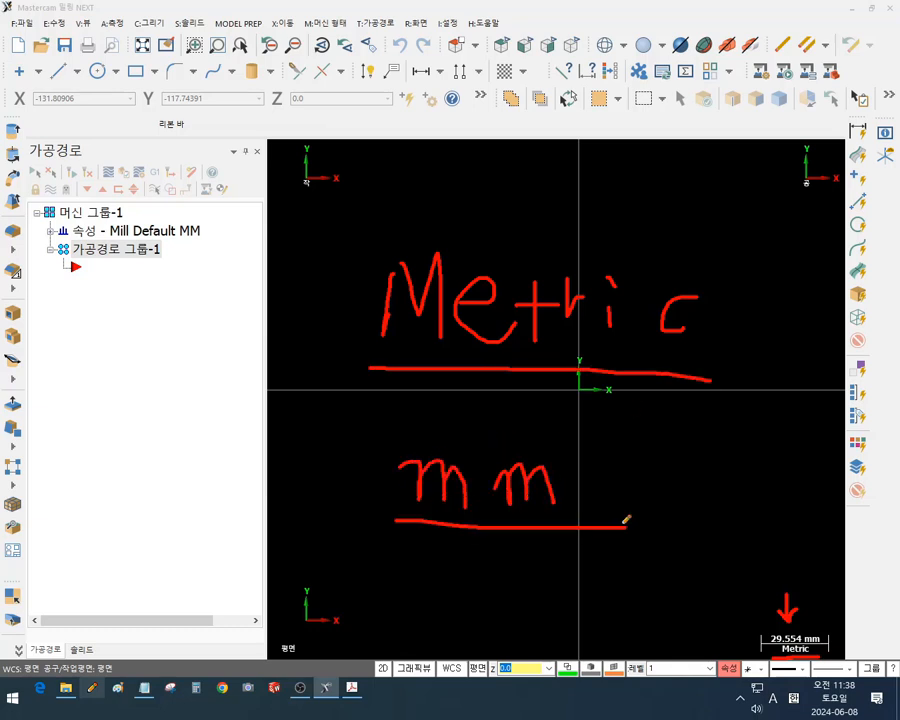
Sketch a dimension line above the word Metric and write 10 inch and 10mm beneath it, underlining both values
mouse_move(433, 142)
mouse_down()
mouse_move(433, 195)
mouse_move(576, 163)
mouse_move(617, 164)
mouse_move(617, 190)
mouse_up()
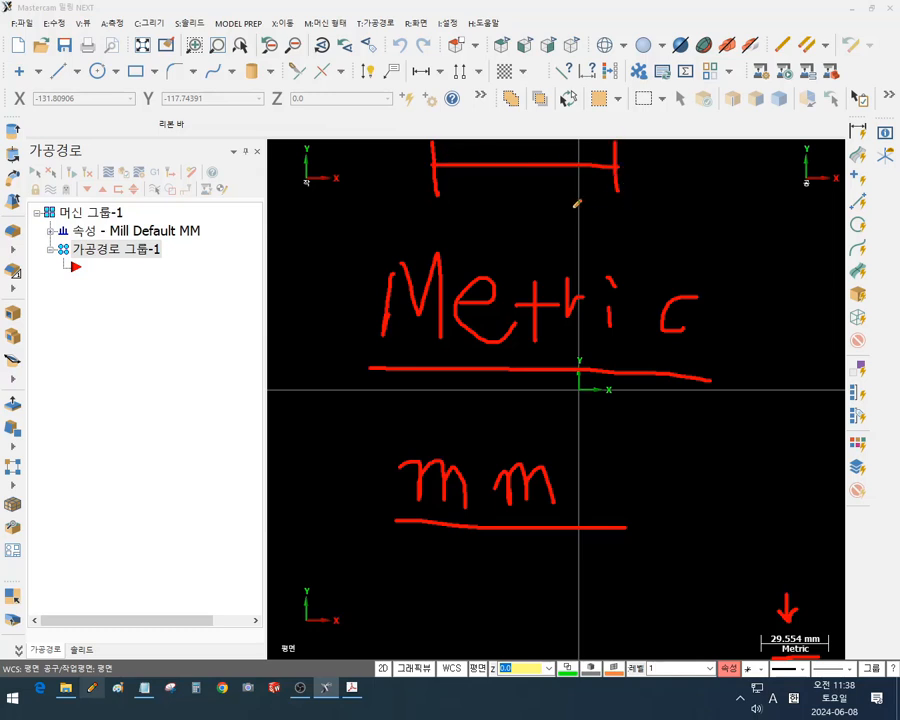
mouse_move(501, 199)
mouse_down()
mouse_move(495, 234)
mouse_move(538, 212)
mouse_move(576, 210)
mouse_move(606, 212)
mouse_move(648, 236)
mouse_up()
click(558, 226)
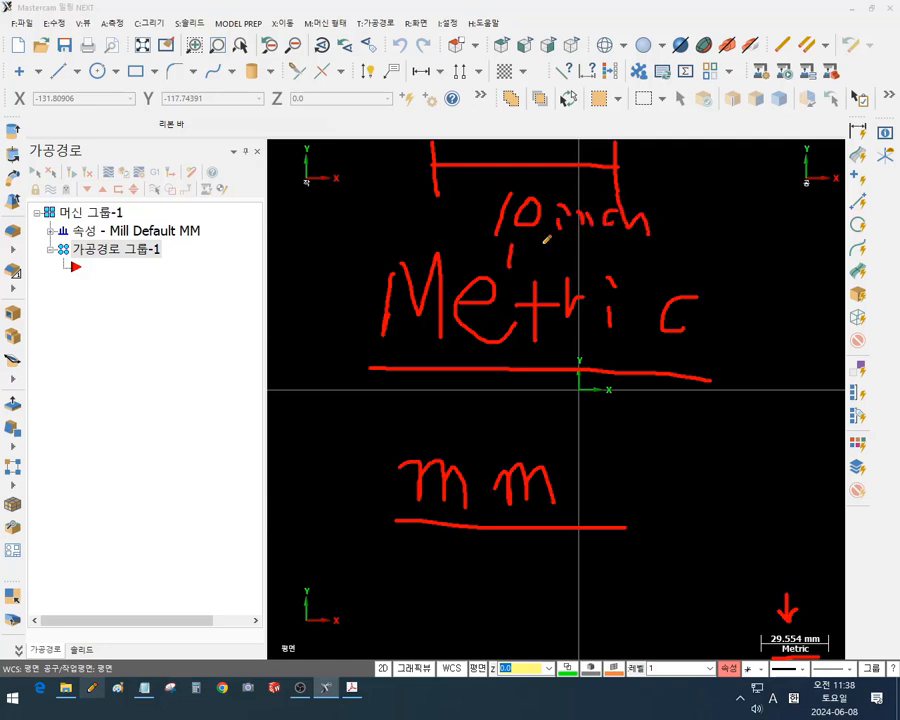
drag(515, 242, 515, 265)
mouse_move(540, 246)
mouse_down()
mouse_move(536, 262)
mouse_move(580, 258)
mouse_move(589, 270)
mouse_move(628, 272)
mouse_move(459, 277)
mouse_up()
drag(452, 229, 697, 243)
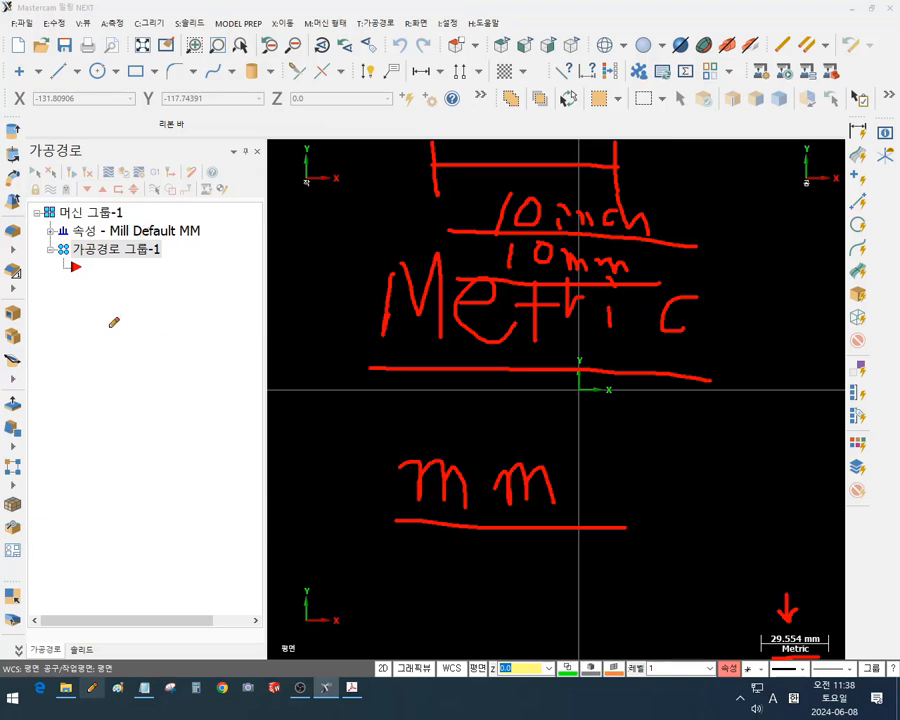
Box the handwritten mm below the origin and draw a large red arrow pointing at the scale bar
drag(105, 312, 128, 312)
mouse_move(395, 518)
mouse_down()
mouse_move(385, 516)
mouse_move(358, 422)
mouse_move(622, 527)
mouse_up()
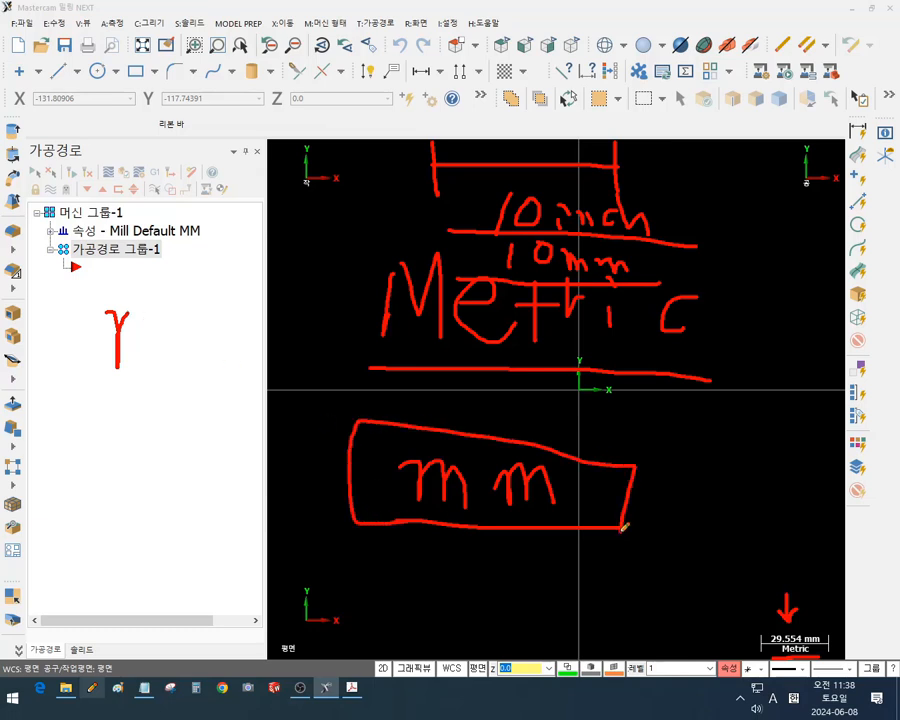
mouse_move(668, 555)
mouse_down()
mouse_move(759, 581)
mouse_move(781, 620)
mouse_up()
drag(757, 568, 782, 622)
drag(697, 617, 784, 624)
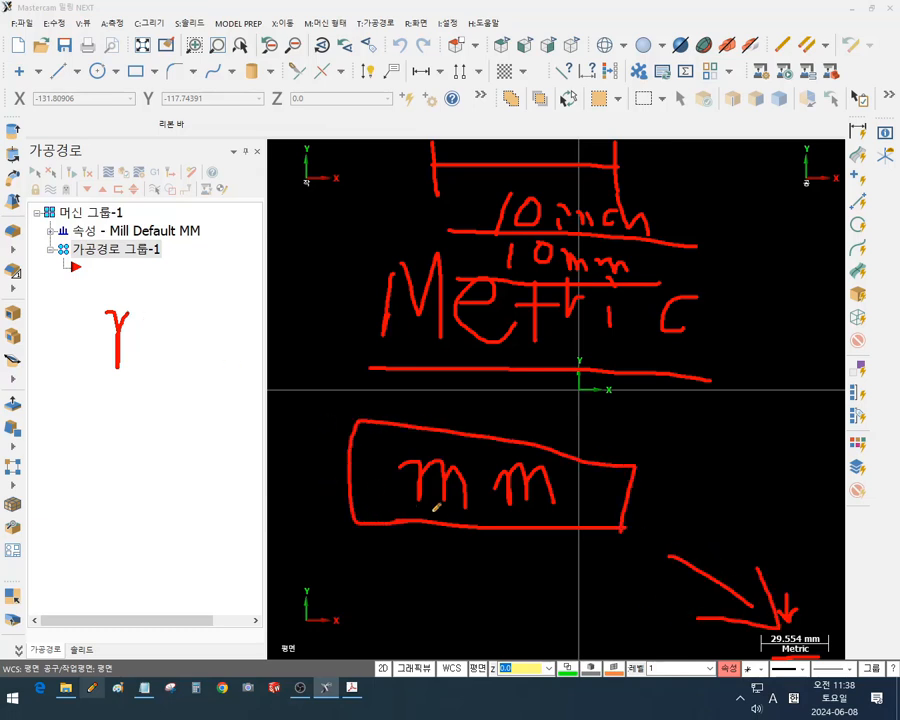
Write and underline inch below mm, and draw red frames around the scale bar and the word inch
drag(440, 547, 449, 556)
mouse_move(433, 588)
mouse_down()
mouse_move(433, 606)
mouse_move(534, 575)
mouse_move(568, 580)
mouse_move(585, 596)
mouse_up()
drag(622, 600, 365, 628)
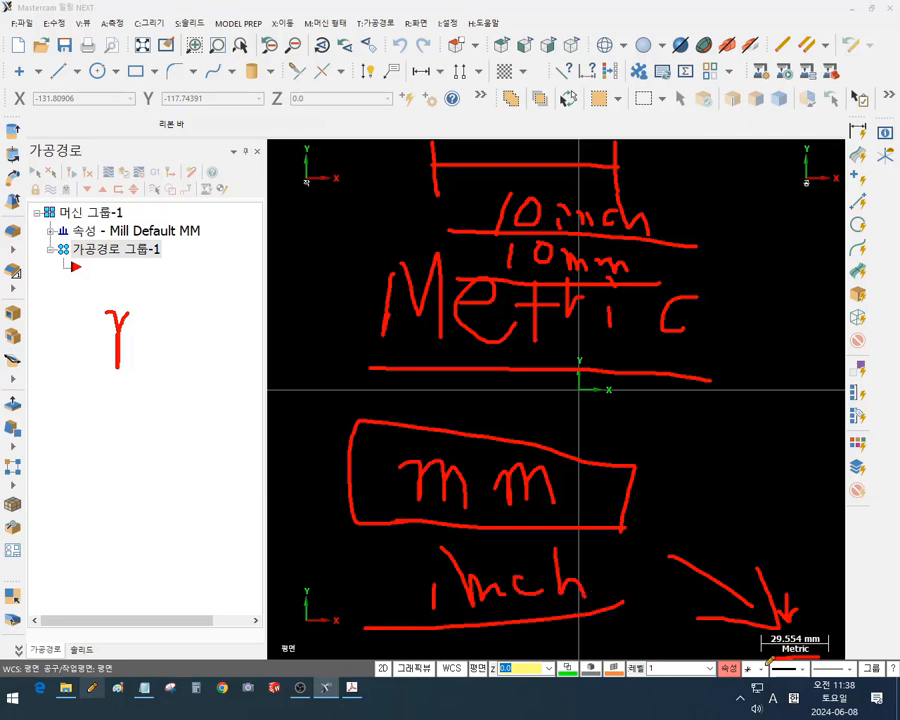
mouse_move(768, 660)
mouse_down()
mouse_move(838, 640)
mouse_move(760, 610)
mouse_move(770, 662)
mouse_up()
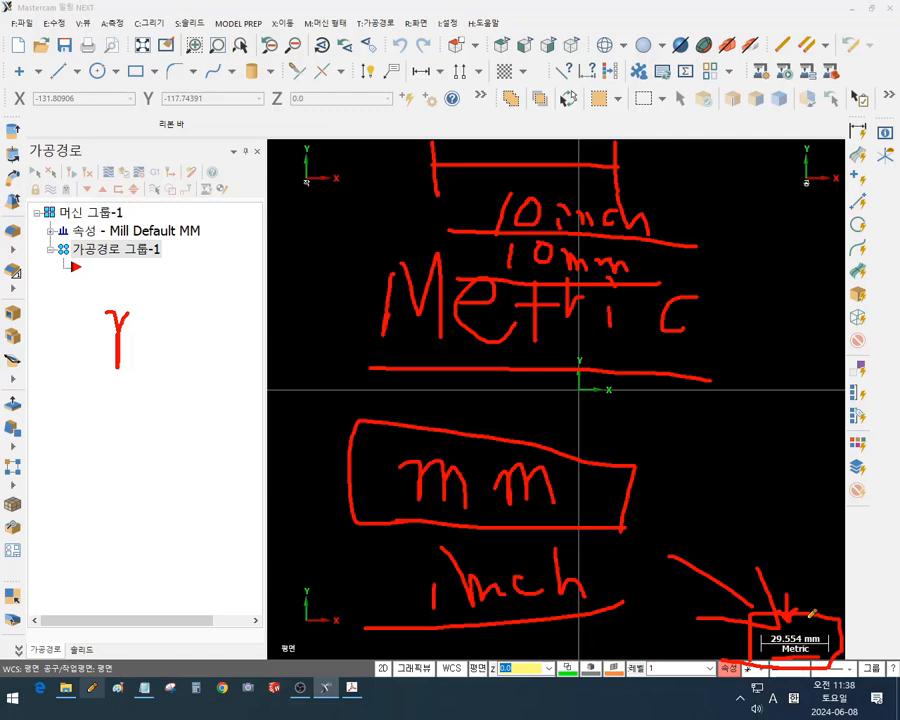
mouse_move(407, 618)
mouse_down()
mouse_move(437, 508)
mouse_move(622, 633)
mouse_up()
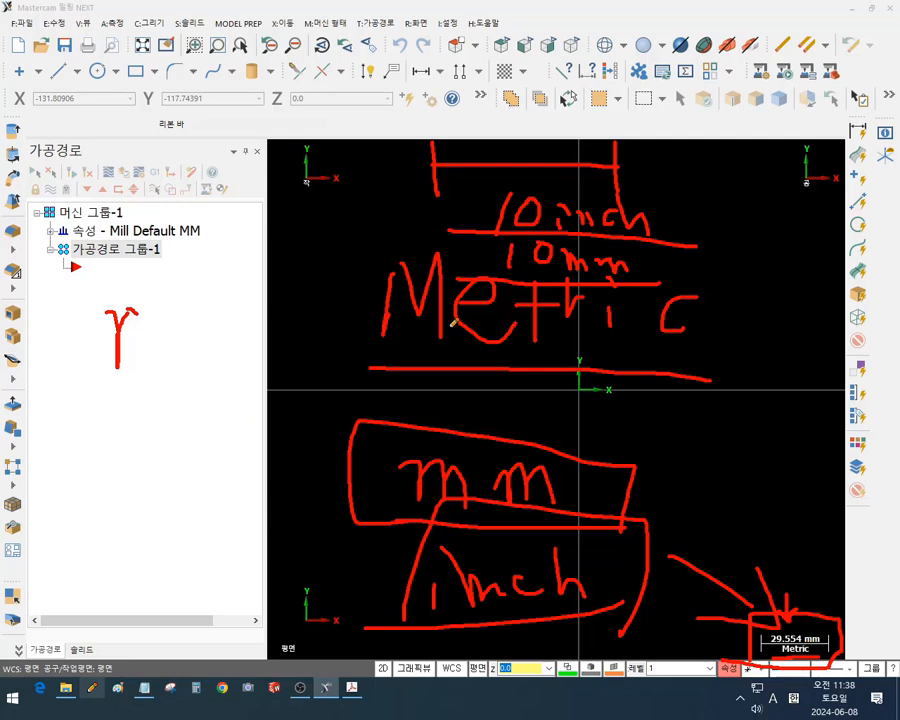
Write 25.4 in large red digits over the empty Toolpaths manager area, then frame and underline it
drag(74, 426, 150, 440)
mouse_move(137, 366)
mouse_down()
mouse_move(157, 436)
mouse_move(166, 381)
mouse_up()
click(198, 417)
mouse_move(237, 342)
mouse_down()
mouse_move(237, 380)
mouse_move(305, 386)
mouse_up()
drag(271, 272, 271, 434)
drag(84, 484, 93, 484)
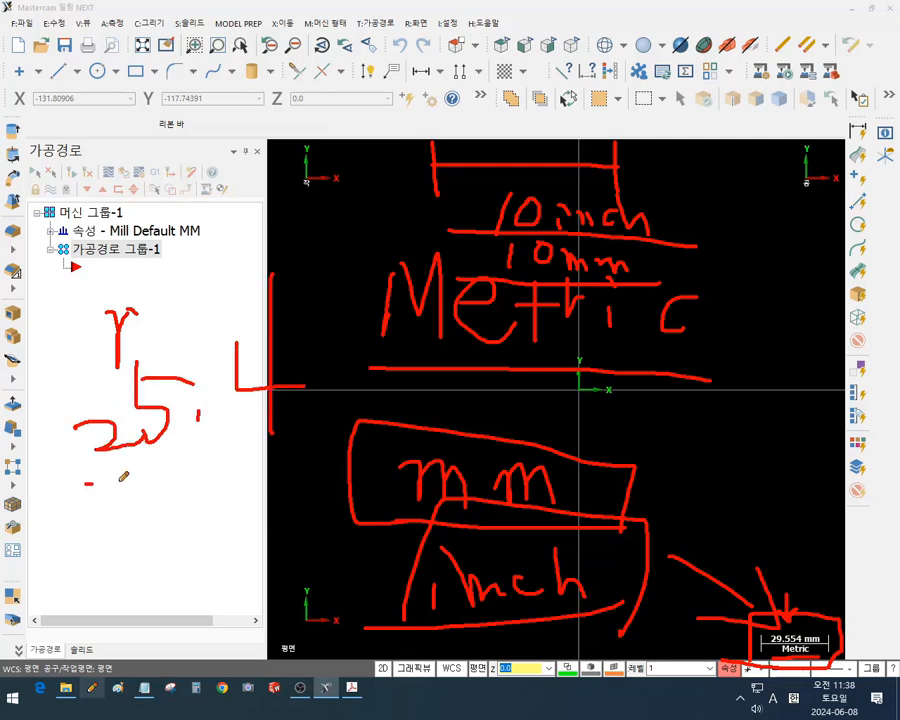
mouse_move(268, 442)
mouse_down()
mouse_move(298, 242)
mouse_move(66, 516)
mouse_move(70, 486)
mouse_move(354, 452)
mouse_up()
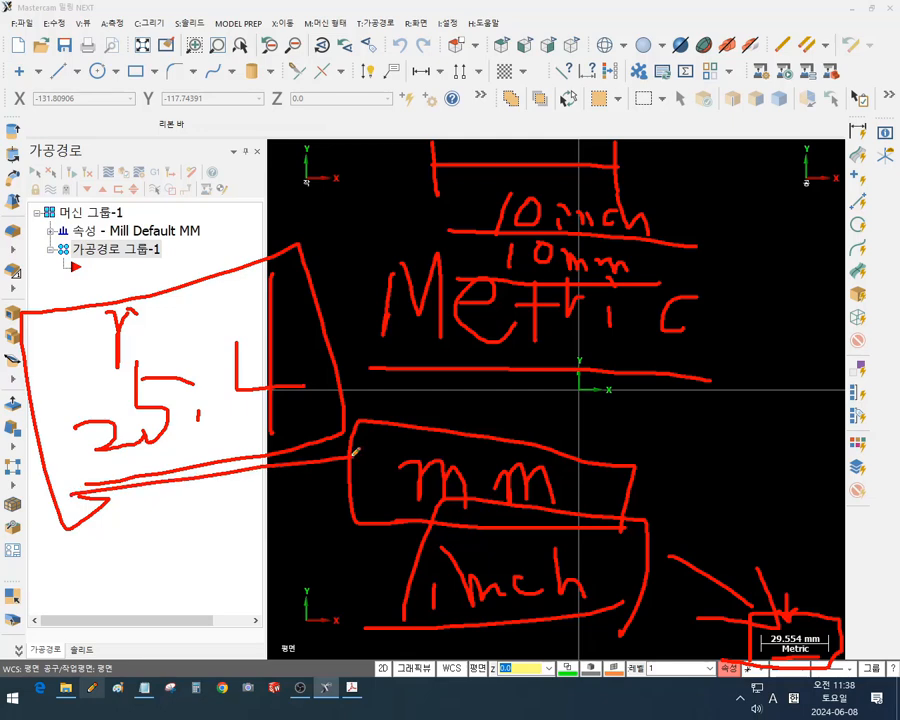
Write the conversion 1 in and 25.4 mm across the toolbar area, underlining the number 25.4
drag(128, 78, 128, 160)
mouse_move(166, 117)
mouse_down()
mouse_move(173, 150)
mouse_move(222, 116)
mouse_up()
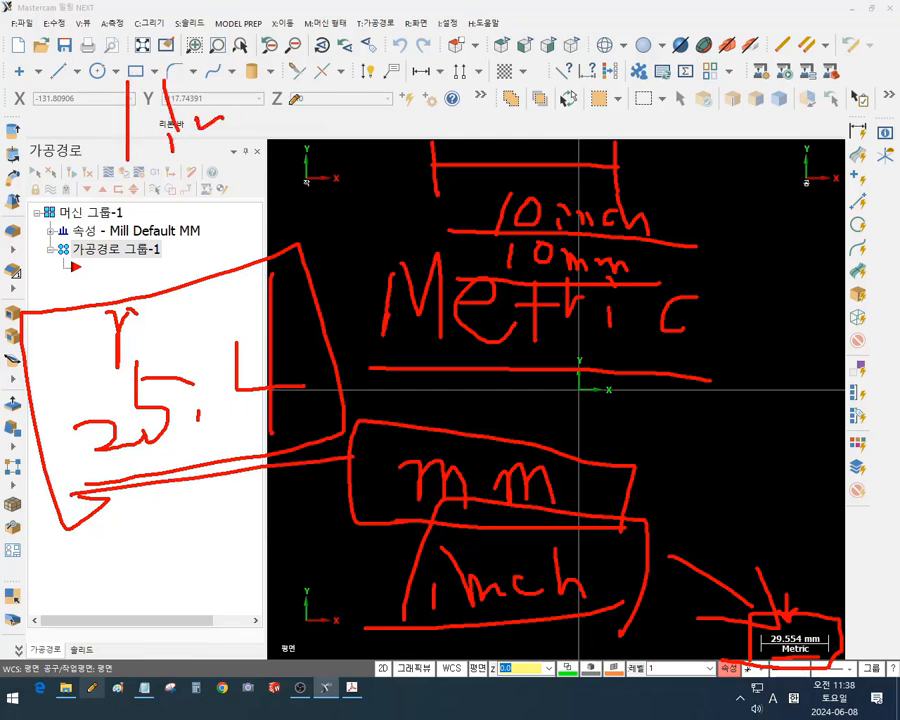
drag(363, 88, 386, 111)
drag(402, 50, 397, 116)
drag(403, 50, 443, 75)
click(466, 99)
mouse_move(503, 60)
mouse_down()
mouse_move(512, 92)
mouse_move(555, 92)
mouse_up()
drag(532, 21, 532, 138)
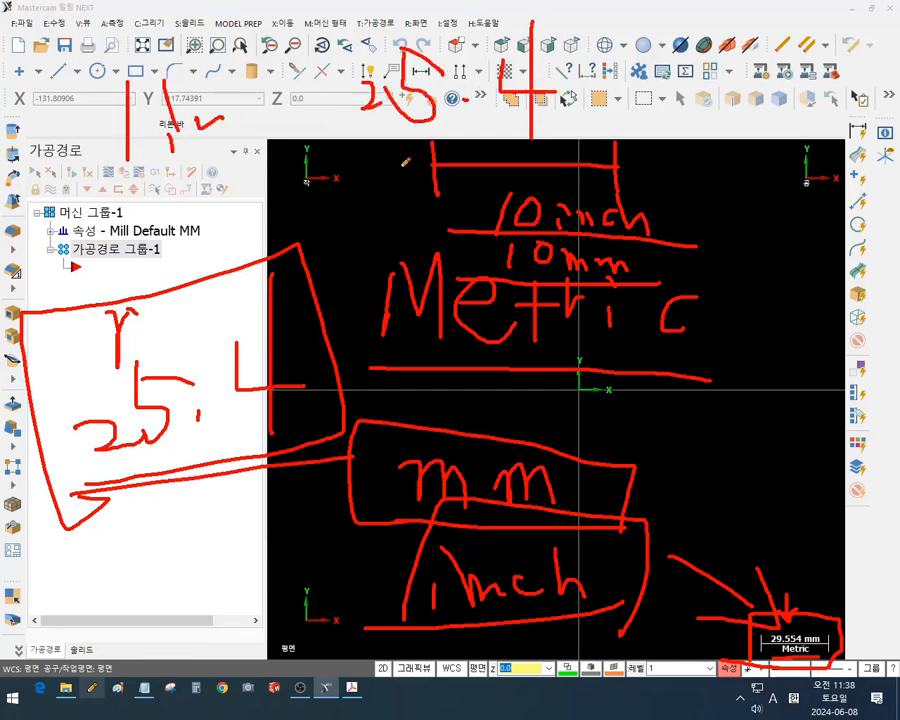
drag(345, 155, 625, 156)
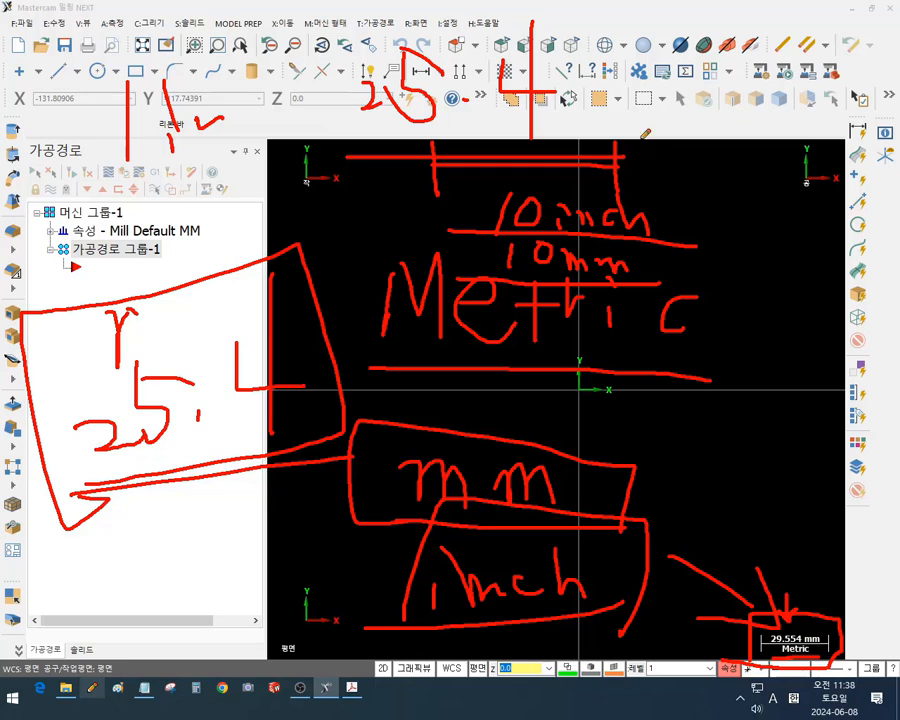
mouse_move(648, 98)
mouse_down()
mouse_move(650, 124)
mouse_move(760, 118)
mouse_up()
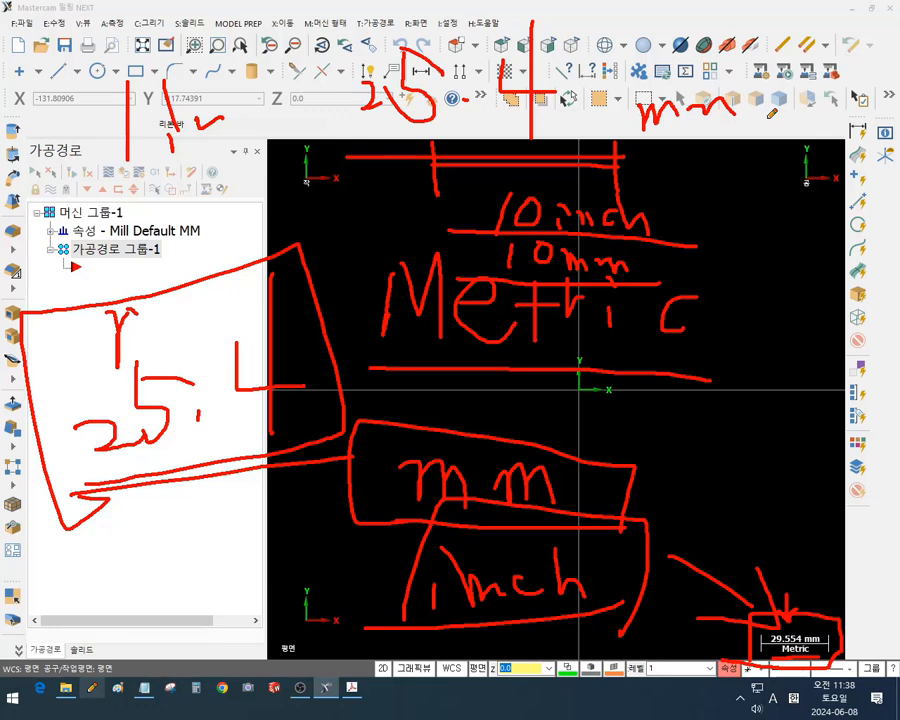
Write 2.54 in red below the framed 25.4 on the Toolpaths manager area
mouse_move(86, 554)
mouse_down()
mouse_move(131, 552)
mouse_move(162, 585)
mouse_up()
click(178, 577)
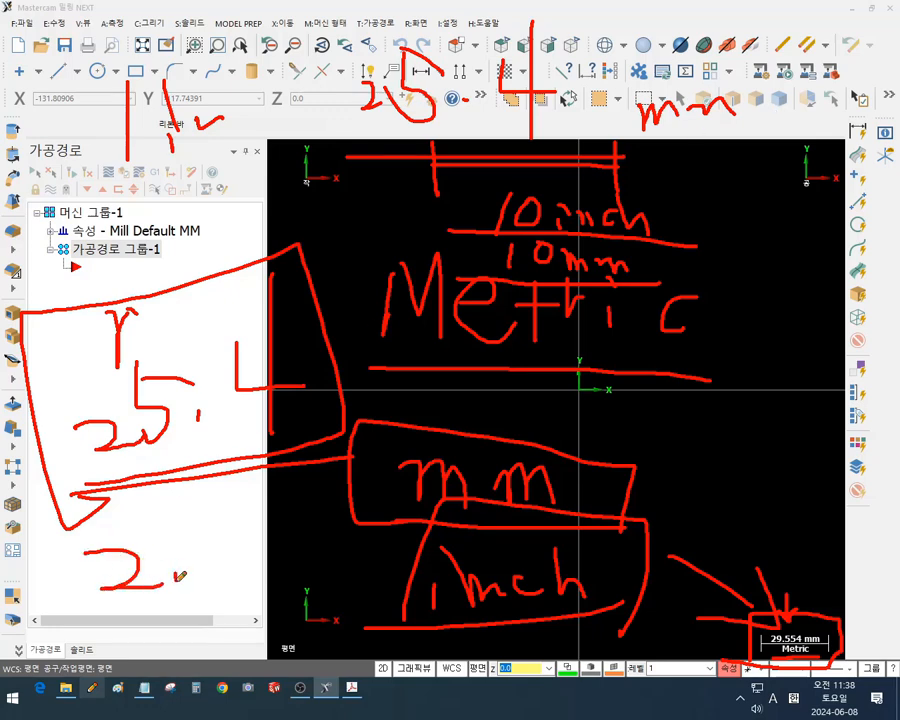
mouse_move(209, 533)
mouse_down()
mouse_move(188, 576)
mouse_move(252, 534)
mouse_up()
mouse_move(272, 522)
mouse_down()
mouse_move(271, 532)
mouse_move(350, 572)
mouse_up()
drag(303, 498, 305, 595)
Underline 1 in and the mm unit of the conversion across the toolbars, and box that mm
drag(75, 162, 231, 149)
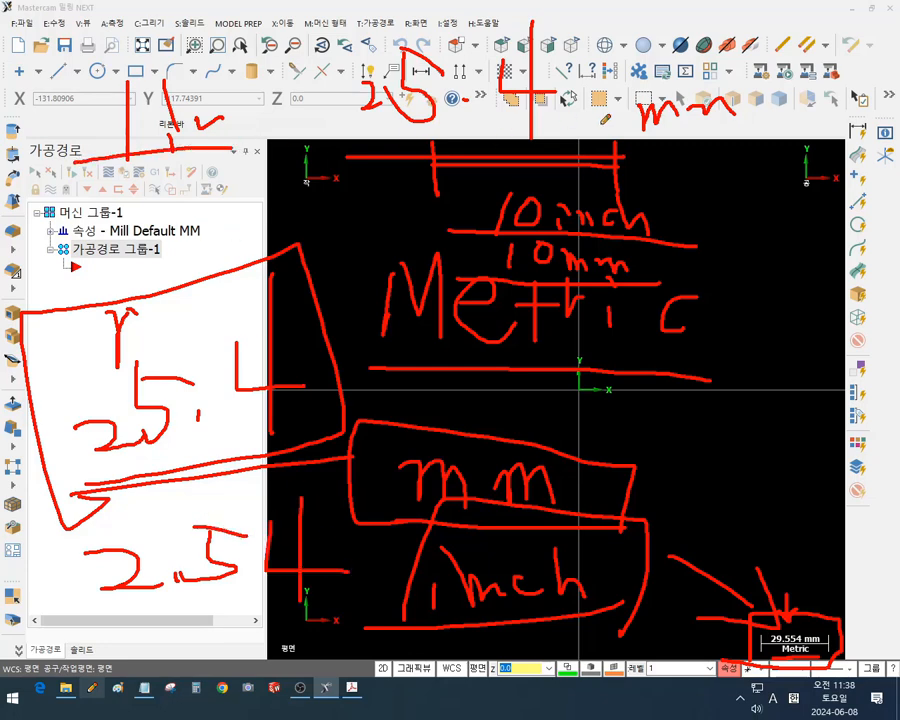
drag(624, 133, 765, 151)
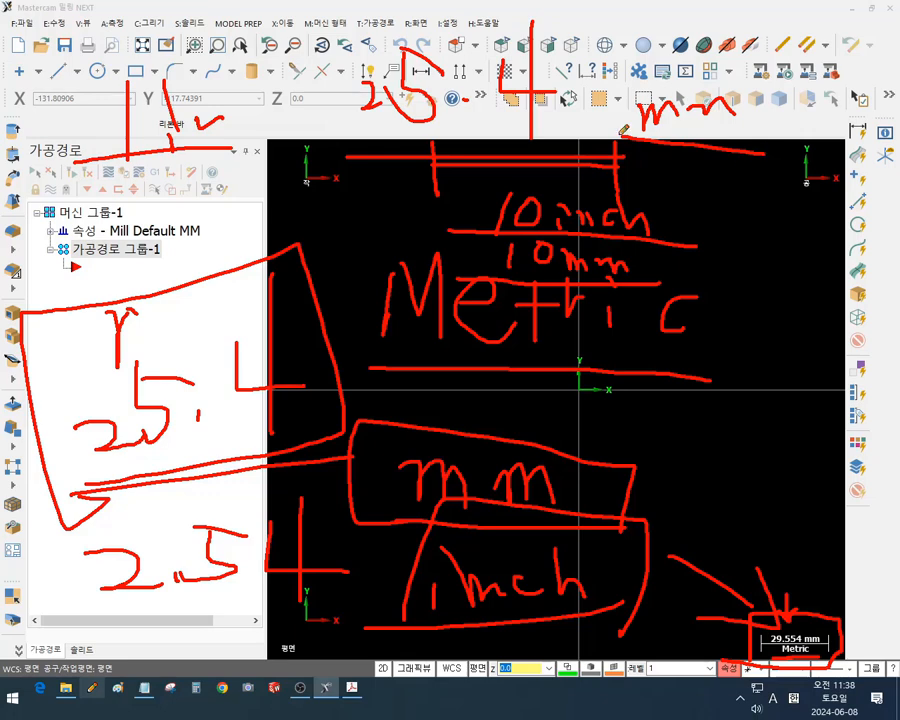
mouse_move(622, 133)
mouse_down()
mouse_move(744, 84)
mouse_move(741, 135)
mouse_up()
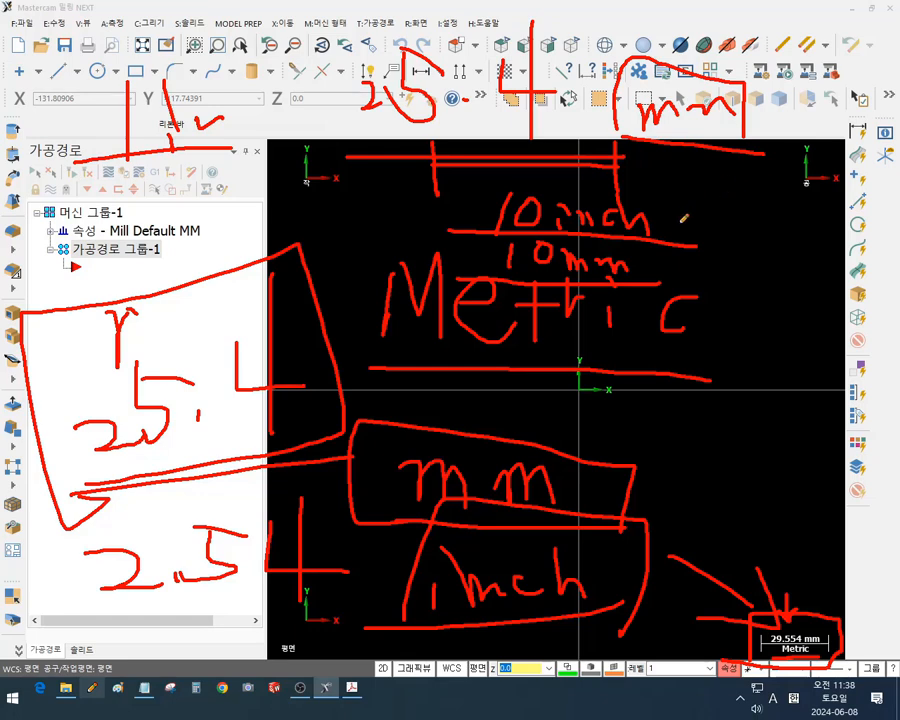
Write another mm below the word Metric and circle it, then close the screen pen to clear all sketches
mouse_move(645, 405)
mouse_down()
mouse_move(648, 426)
mouse_move(672, 418)
mouse_move(706, 432)
mouse_move(798, 420)
mouse_move(828, 435)
mouse_up()
mouse_move(837, 439)
mouse_down()
mouse_move(618, 437)
mouse_move(784, 373)
mouse_move(844, 424)
mouse_up()
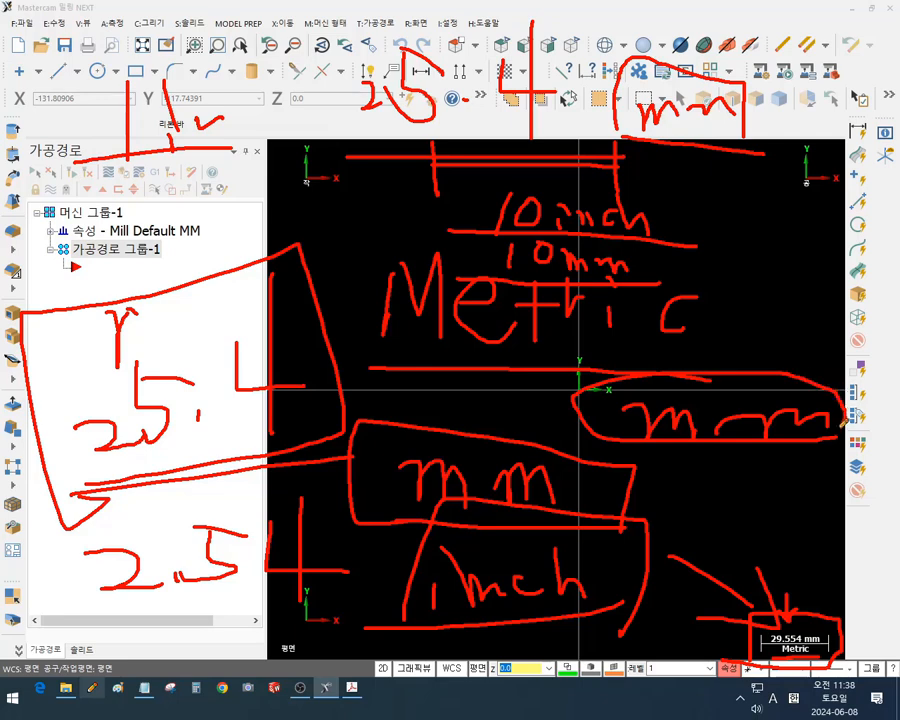
right_click(735, 241)
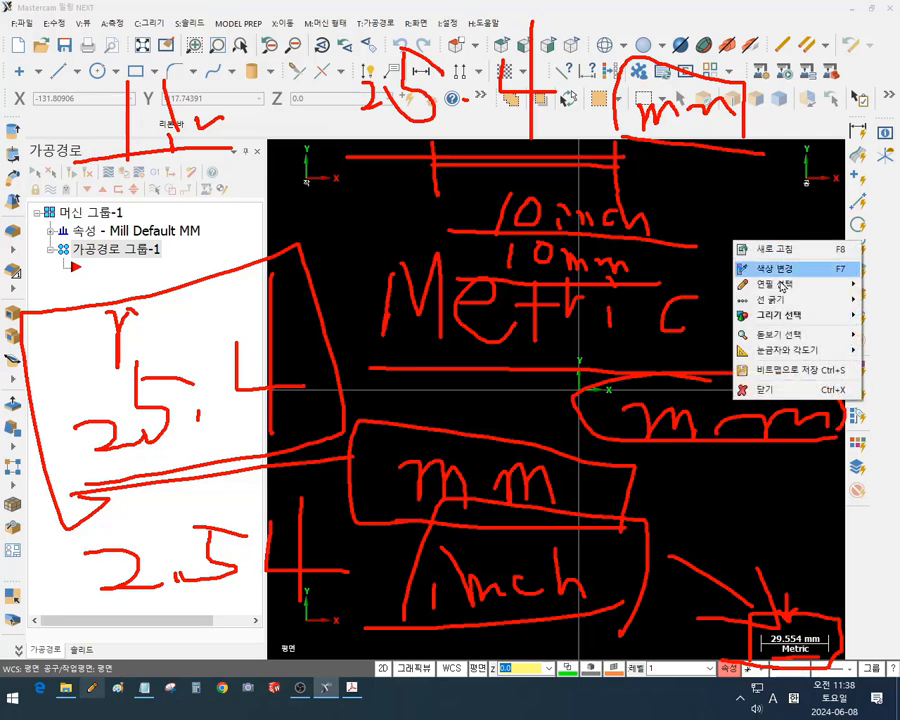
click(768, 389)
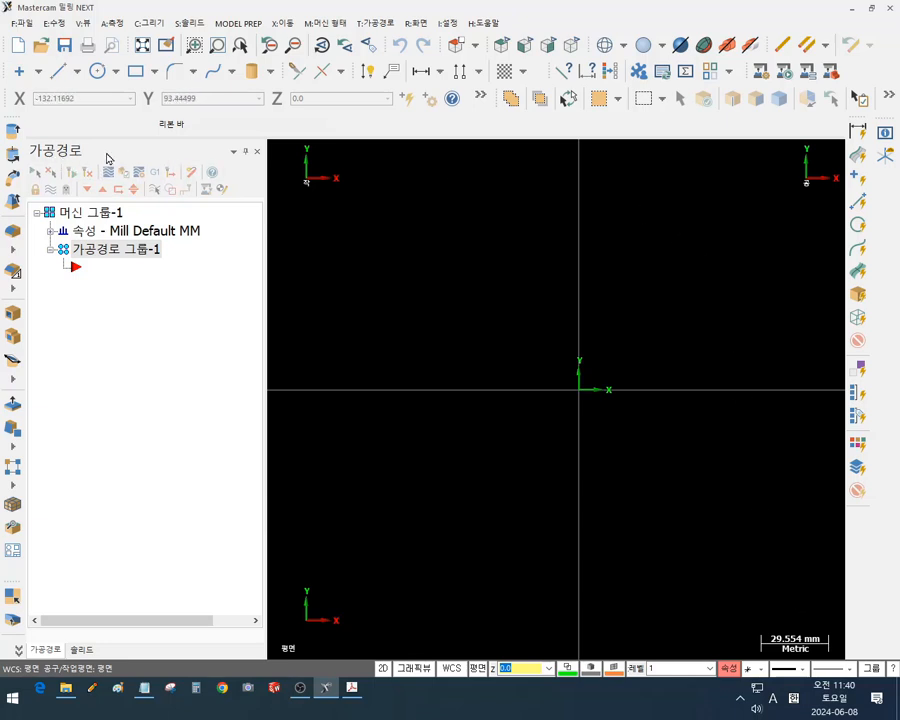
Close the Toolpaths manager and display it again
click(258, 154)
click(256, 152)
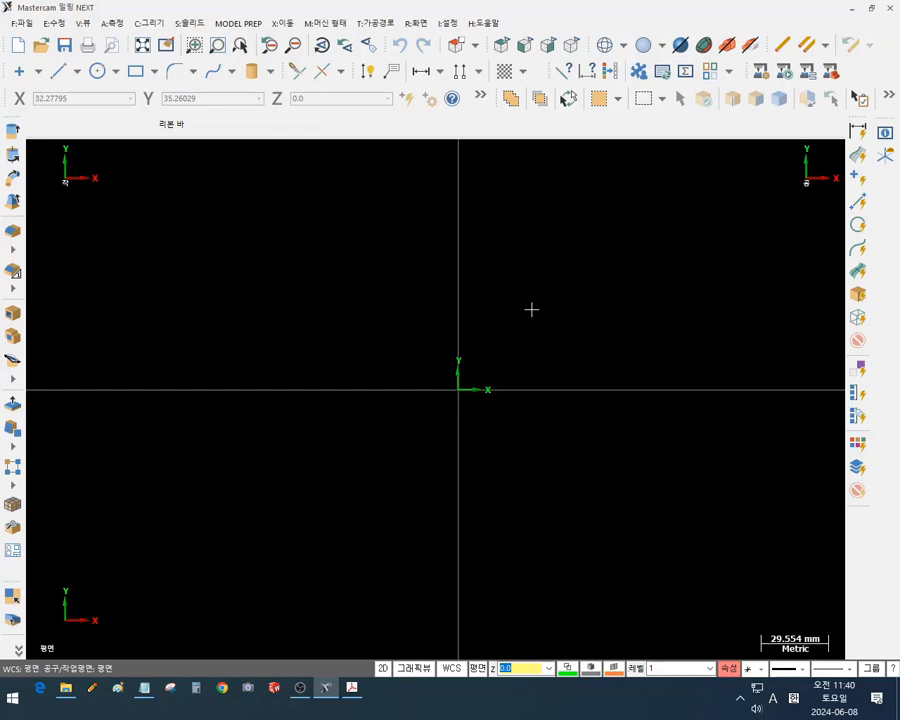
click(83, 23)
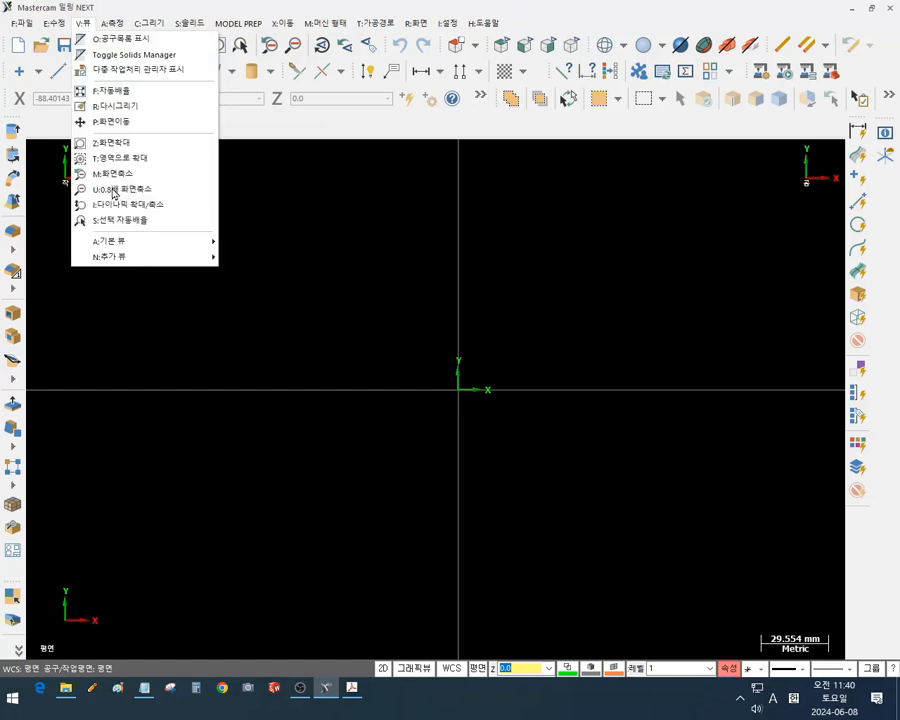
click(122, 42)
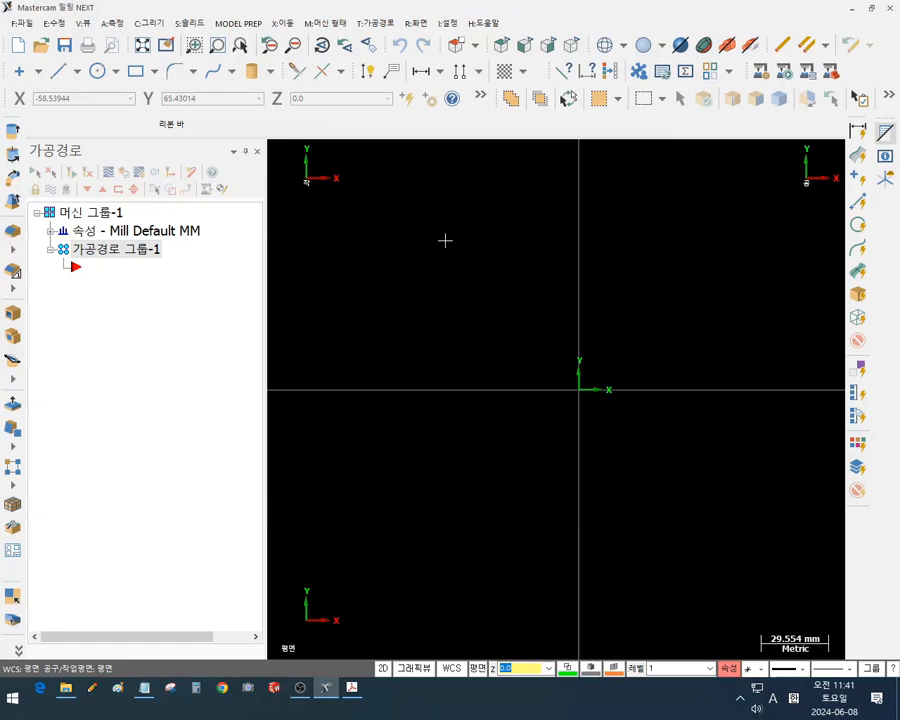
Toggle the Toolpaths manager off and on twice, and leave it hidden at the end
key(alt+o)
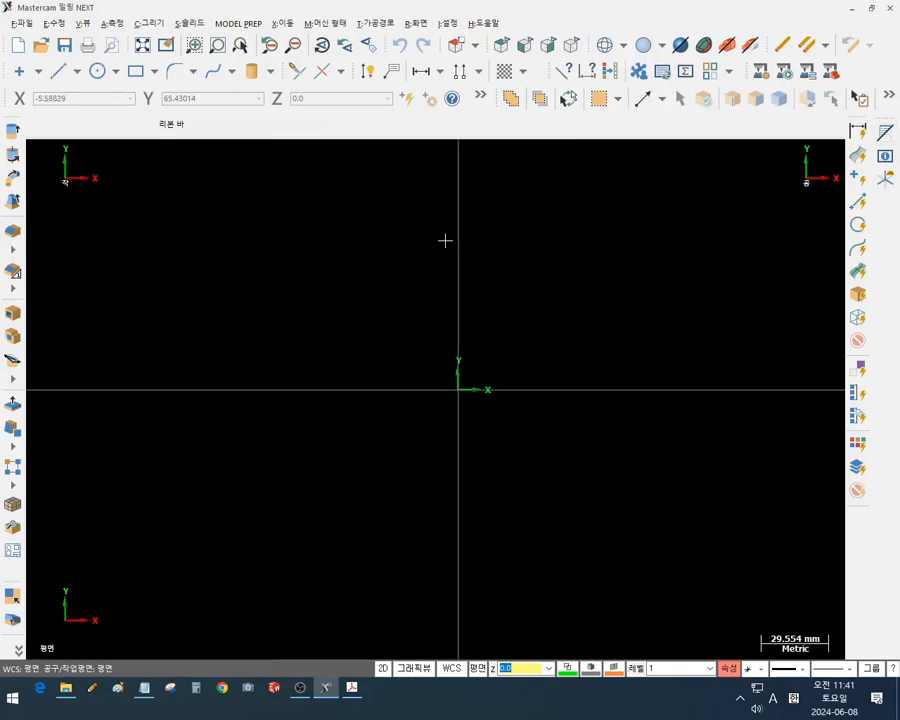
key(alt+o)
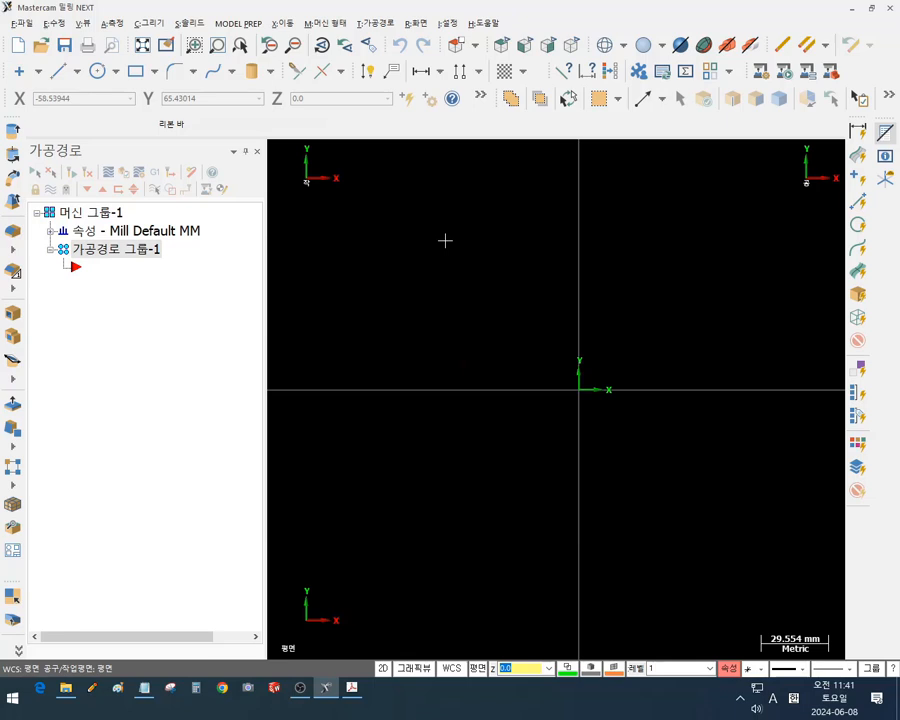
click(80, 23)
click(100, 37)
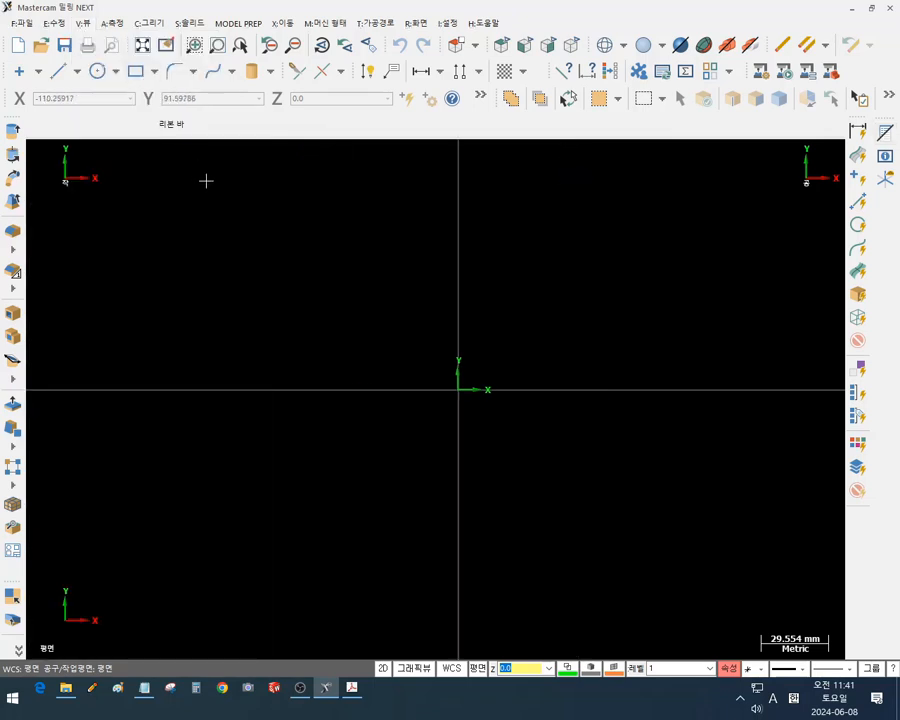
click(80, 23)
click(100, 37)
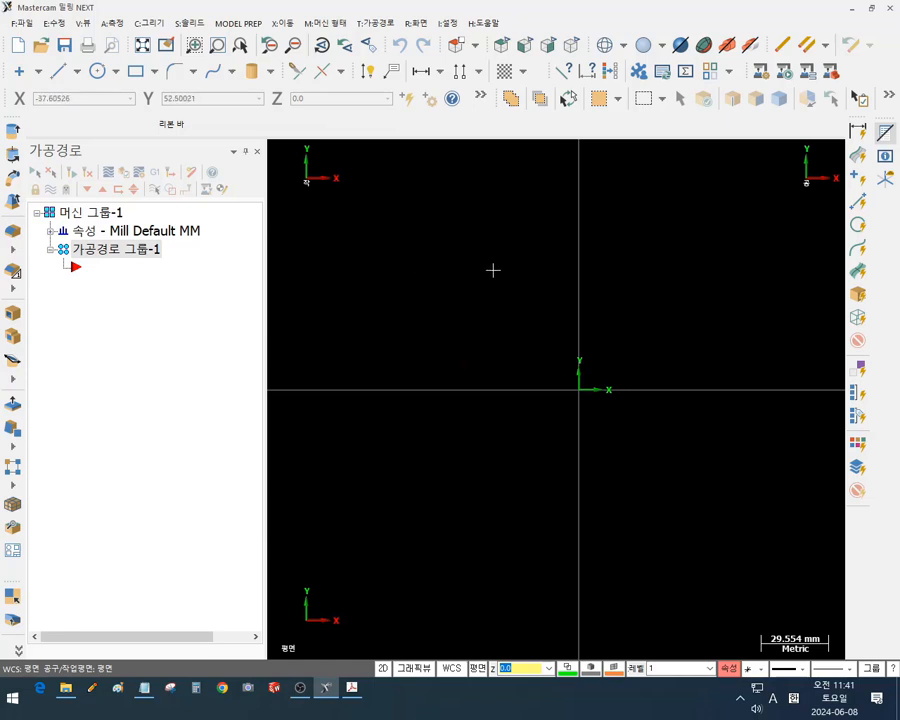
click(141, 252)
key(alt+o)
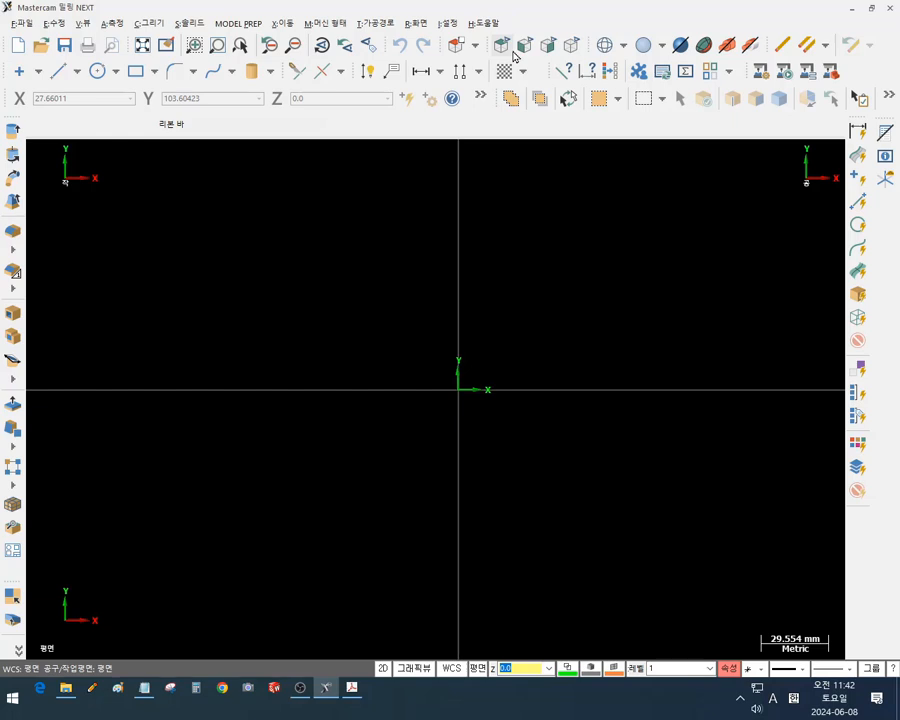
Open the Customize settings' conditions page, mark the large icons option with a red box and arrow, and clear the marks
click(449, 24)
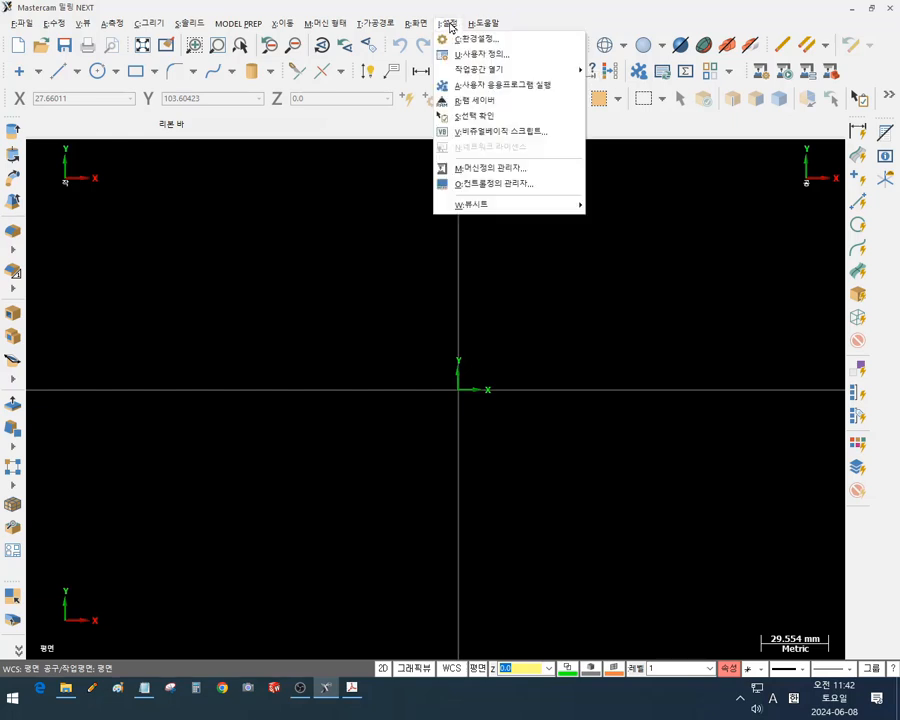
click(484, 56)
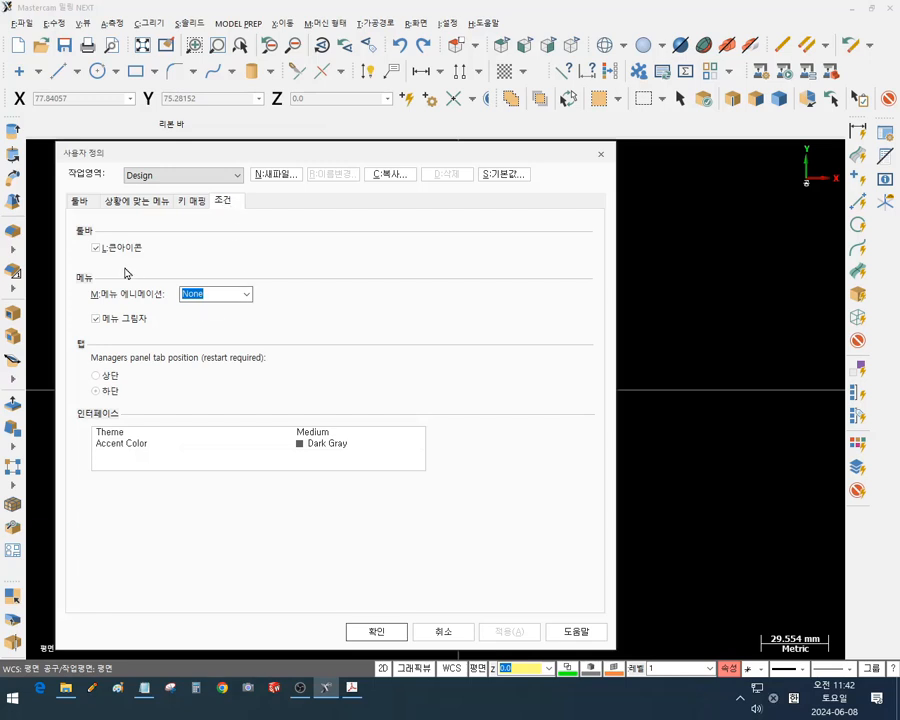
click(90, 689)
mouse_move(53, 265)
mouse_down()
mouse_move(170, 265)
mouse_move(52, 262)
mouse_up()
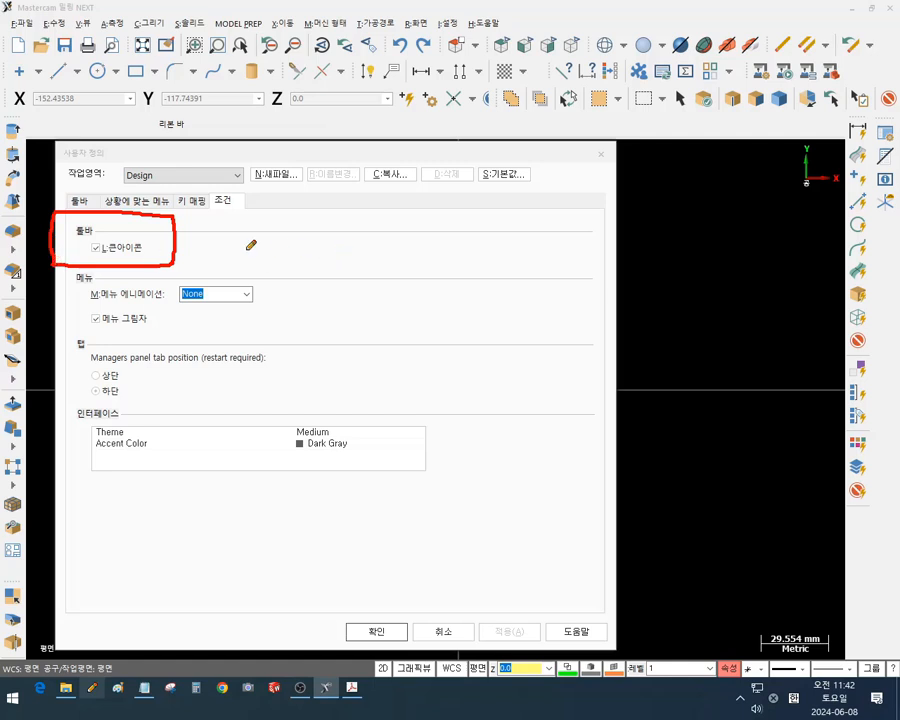
drag(175, 247, 432, 242)
mouse_move(345, 222)
mouse_down()
mouse_move(311, 241)
mouse_move(336, 268)
mouse_up()
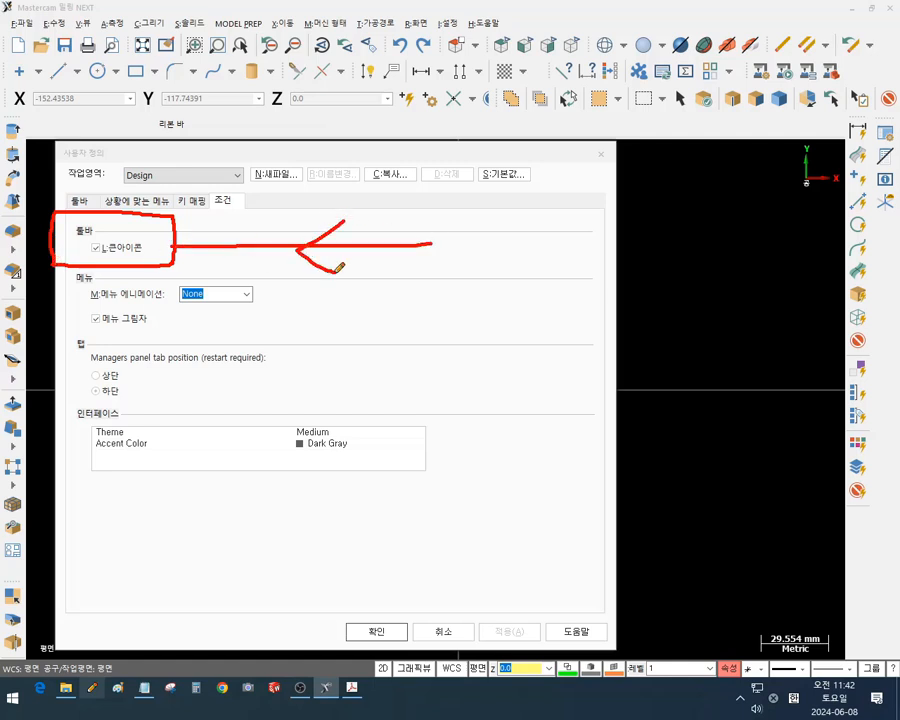
mouse_move(380, 222)
mouse_down()
mouse_move(352, 239)
mouse_move(385, 268)
mouse_up()
right_click(504, 338)
click(540, 485)
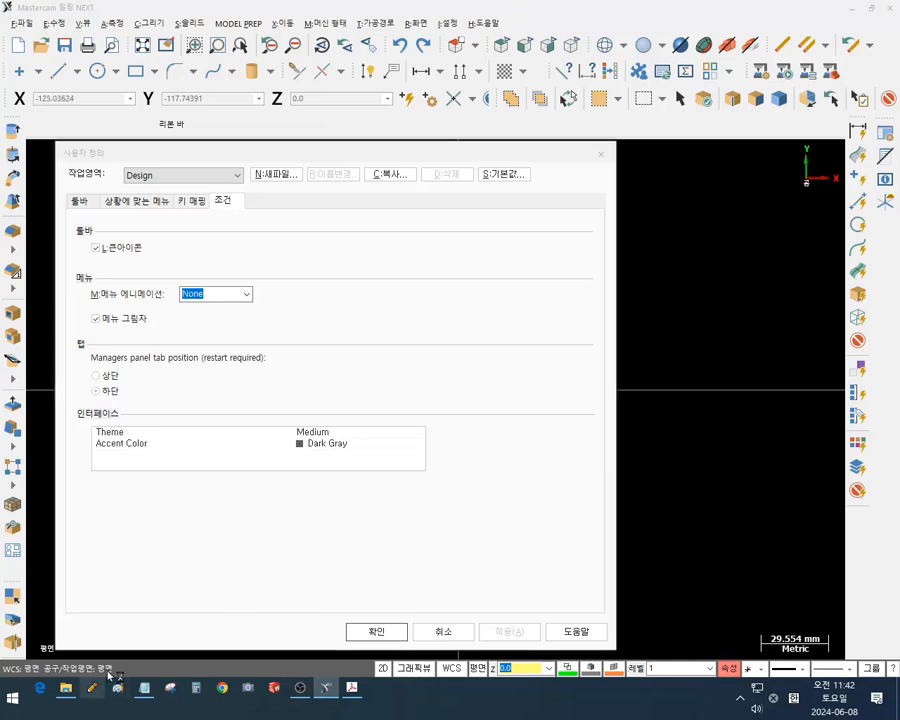
Magnify the Customize dialog three times with the screen pen, underline the menu animation setting and circle the large icons option
right_click(544, 318)
mouse_move(607, 414)
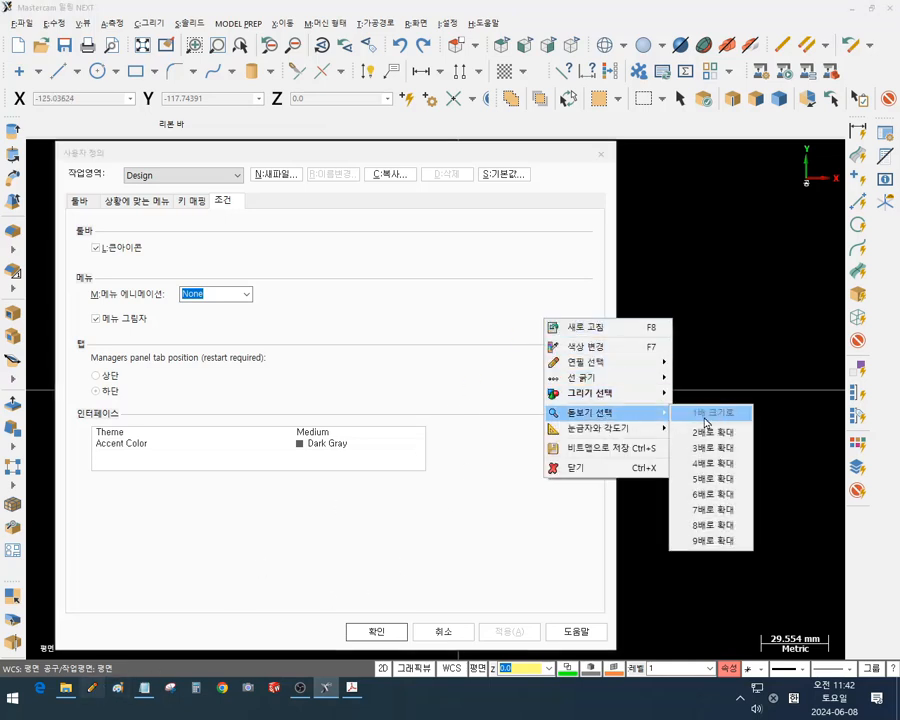
click(700, 450)
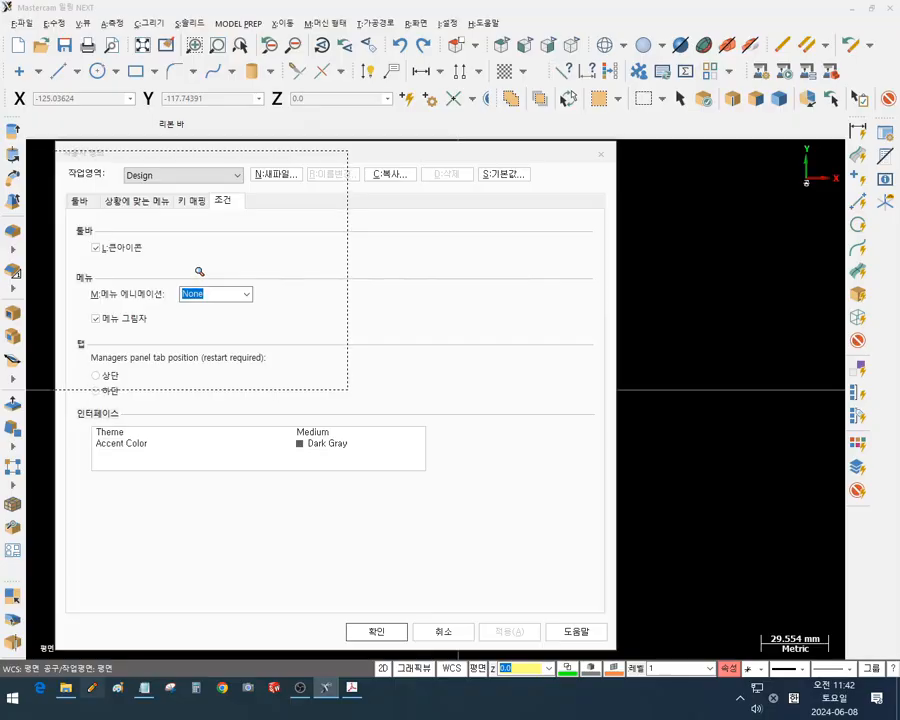
click(197, 274)
mouse_move(124, 462)
mouse_down()
mouse_move(338, 468)
mouse_move(651, 430)
mouse_up()
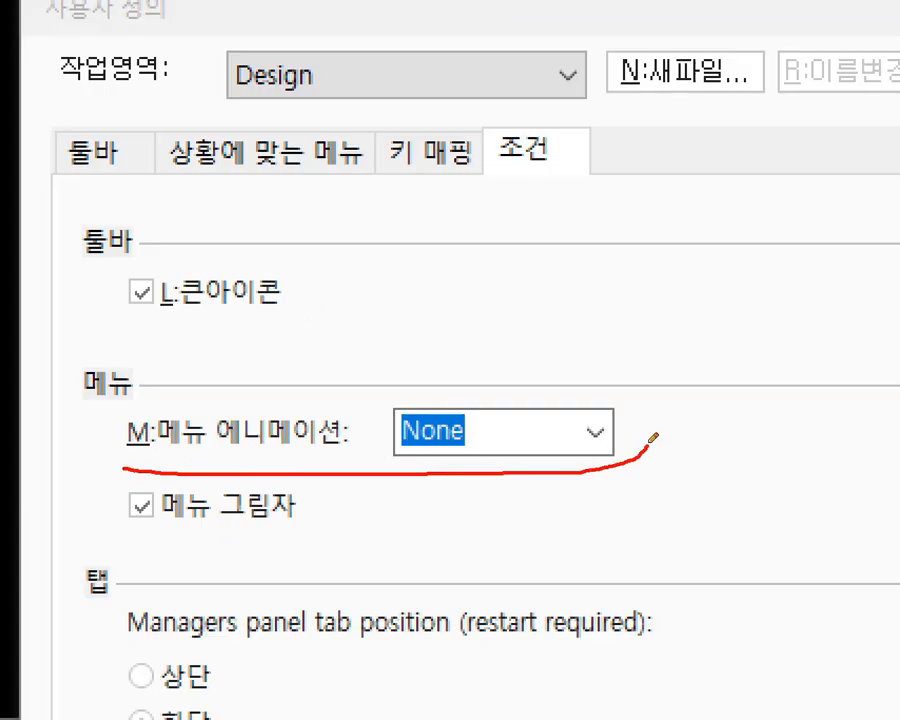
mouse_move(68, 335)
mouse_down()
mouse_move(551, 267)
mouse_move(130, 183)
mouse_move(121, 307)
mouse_move(466, 299)
mouse_move(267, 208)
mouse_move(12, 245)
mouse_move(250, 322)
mouse_move(301, 324)
mouse_up()
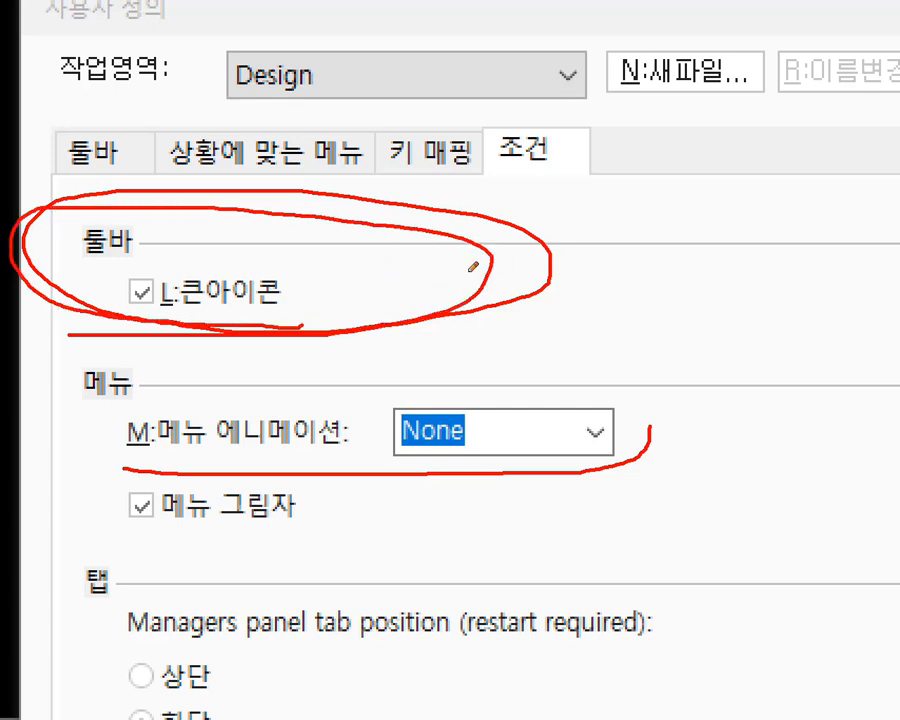
Close the magnified screen pen view and cancel the Customize dialog
right_click(677, 230)
click(714, 378)
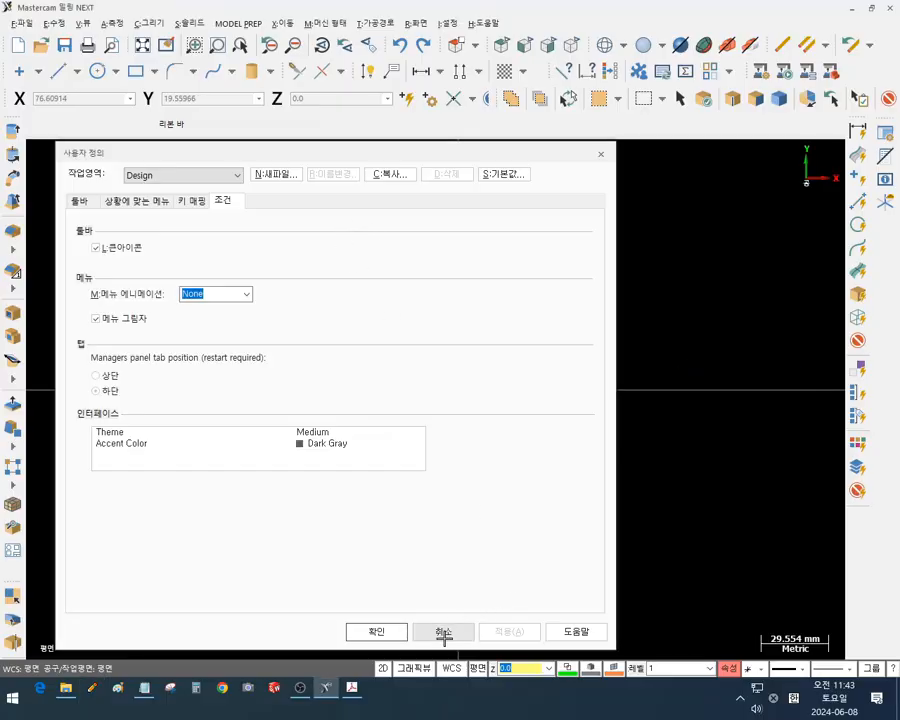
click(443, 632)
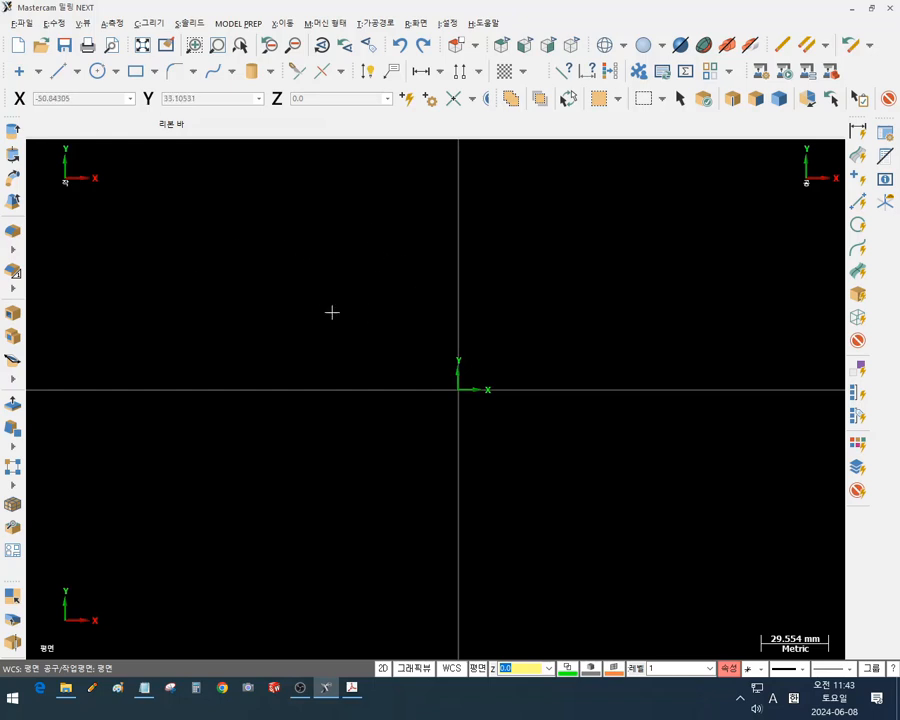
Open the system configuration's color page and select the graphics background color entry
click(452, 27)
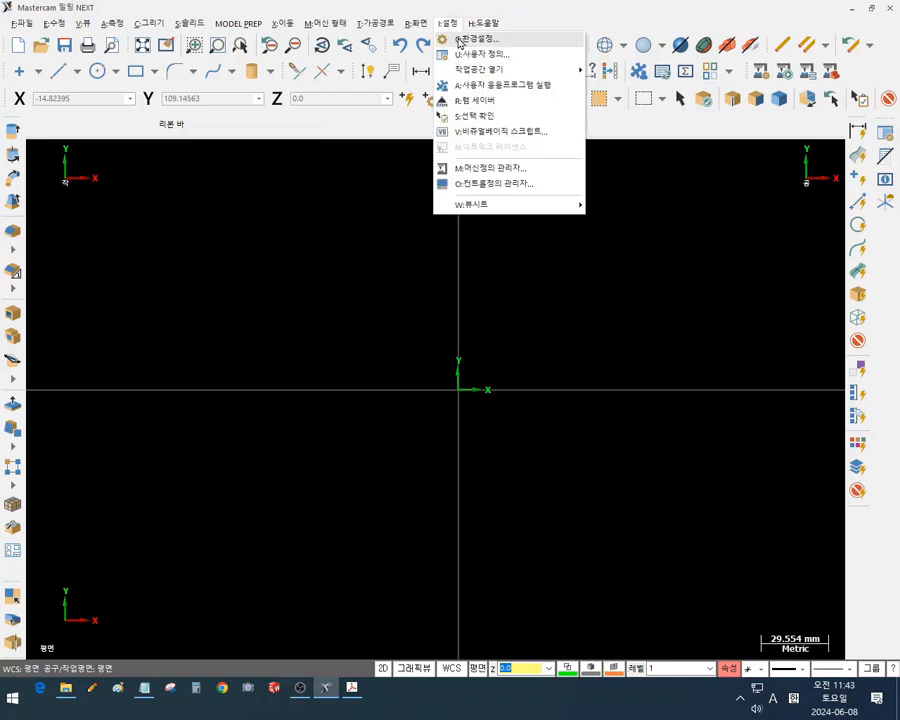
click(459, 40)
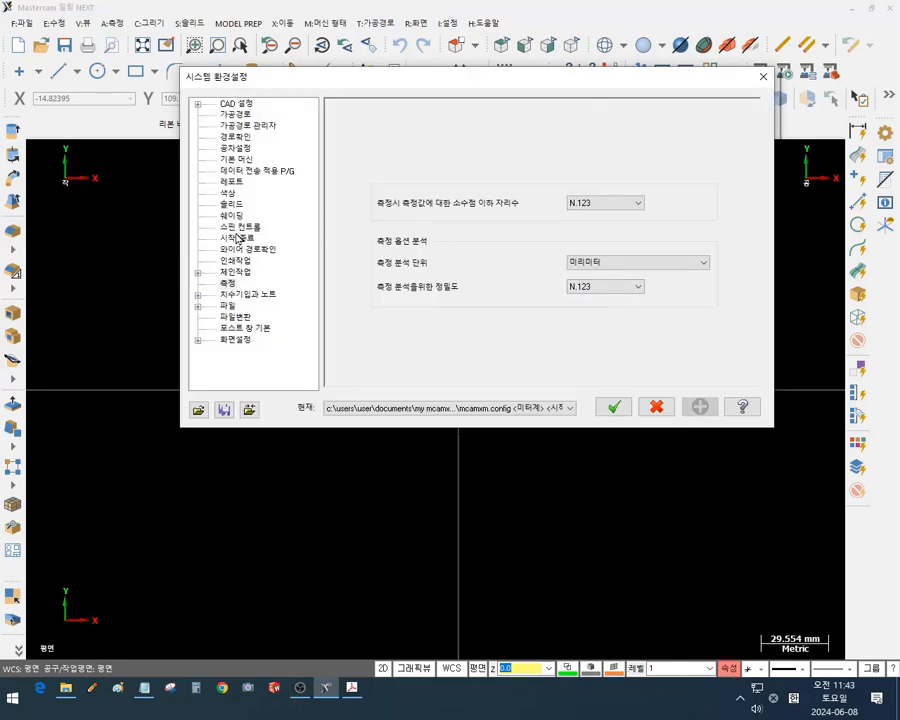
click(228, 193)
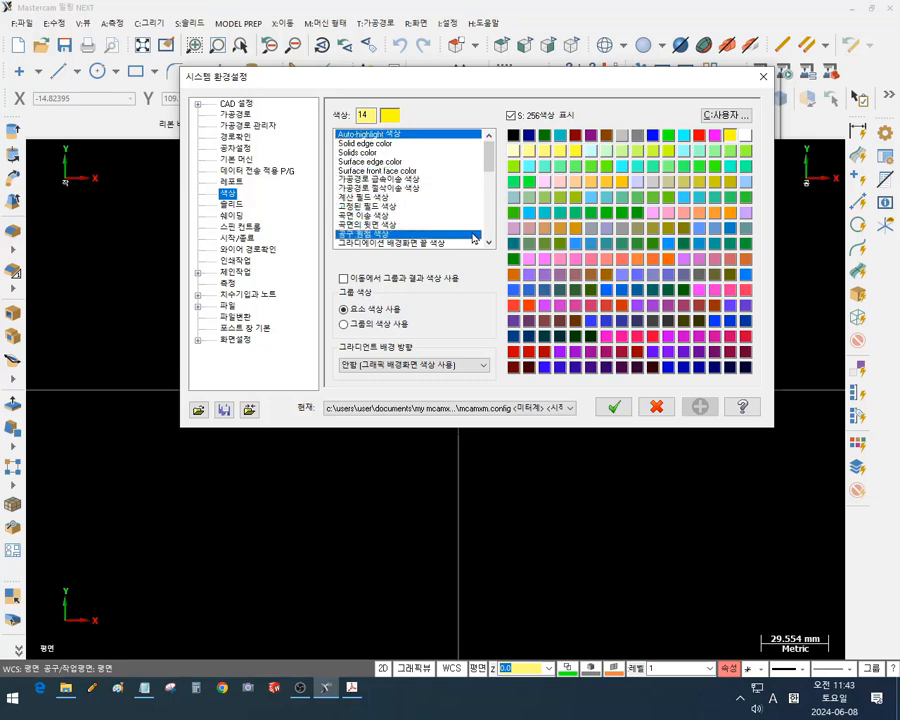
scroll(488, 234, down, 4)
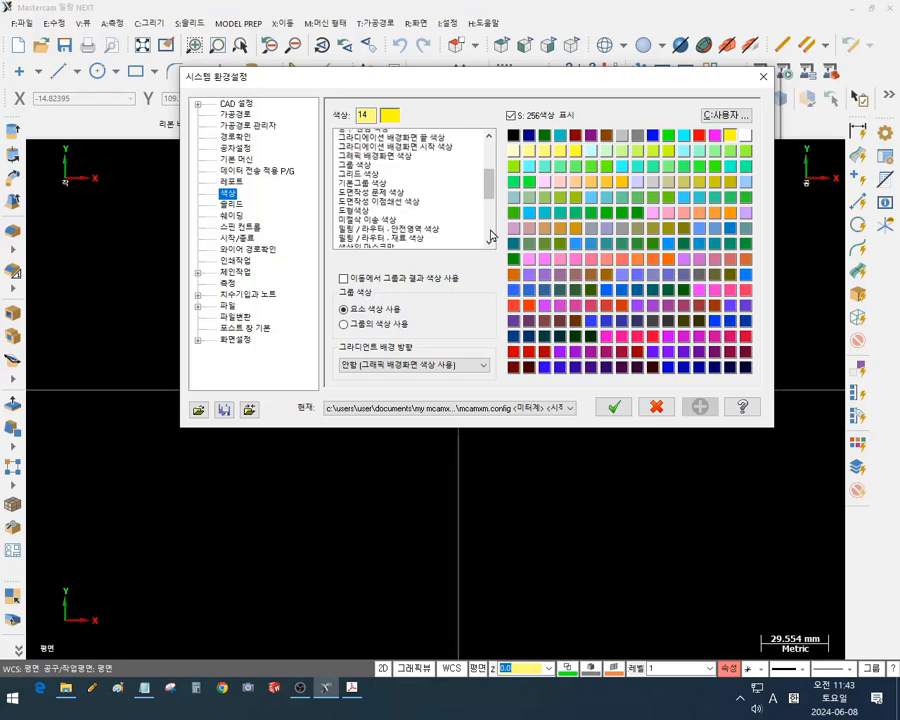
click(388, 135)
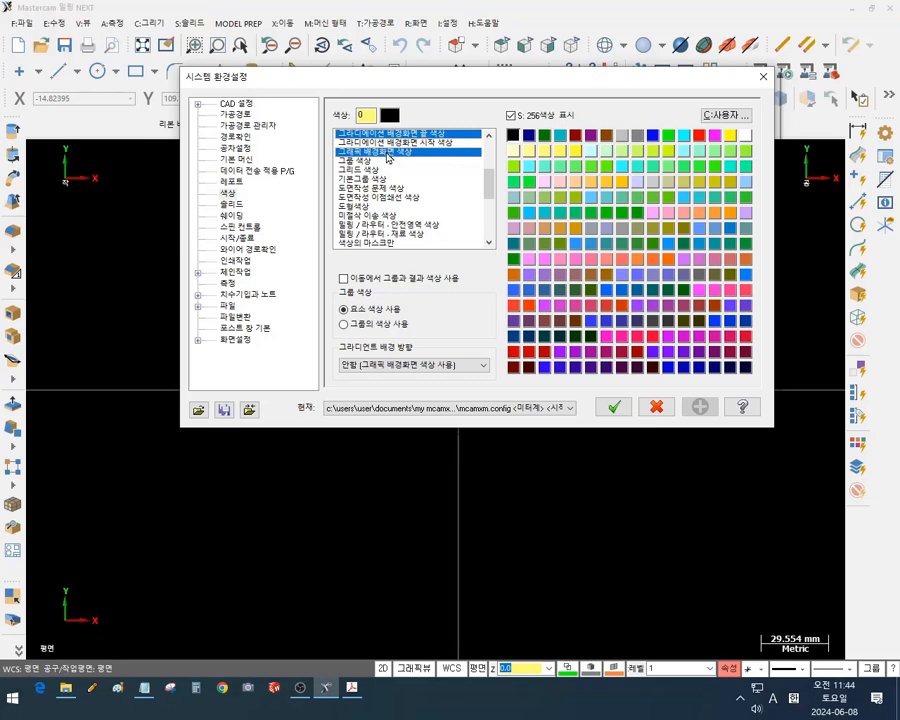
click(388, 153)
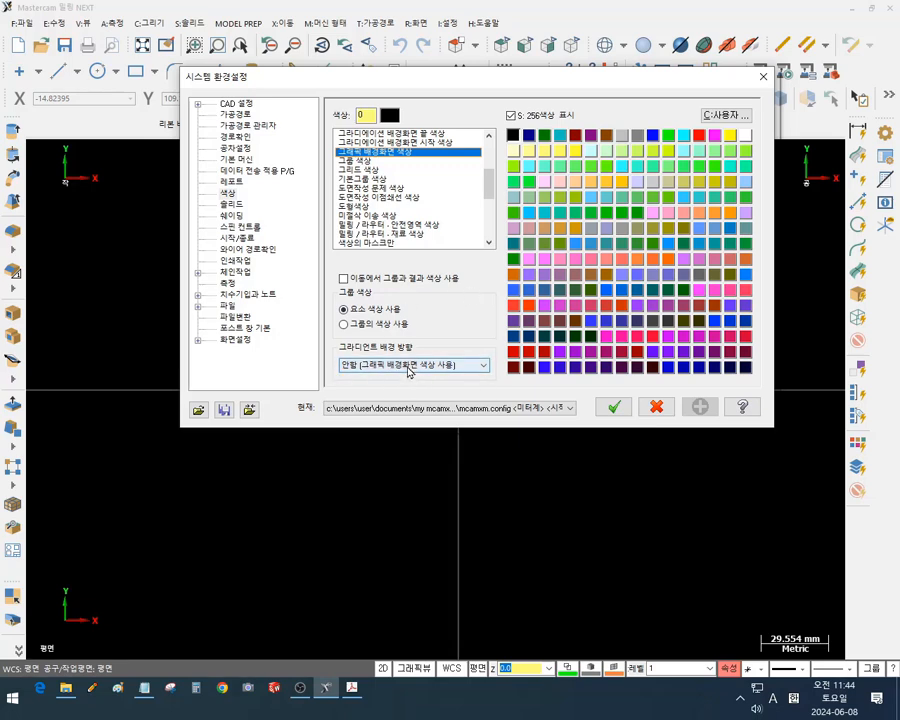
Set the gradient background direction to none, using the graphics background color, and save the settings to the configuration file
click(409, 369)
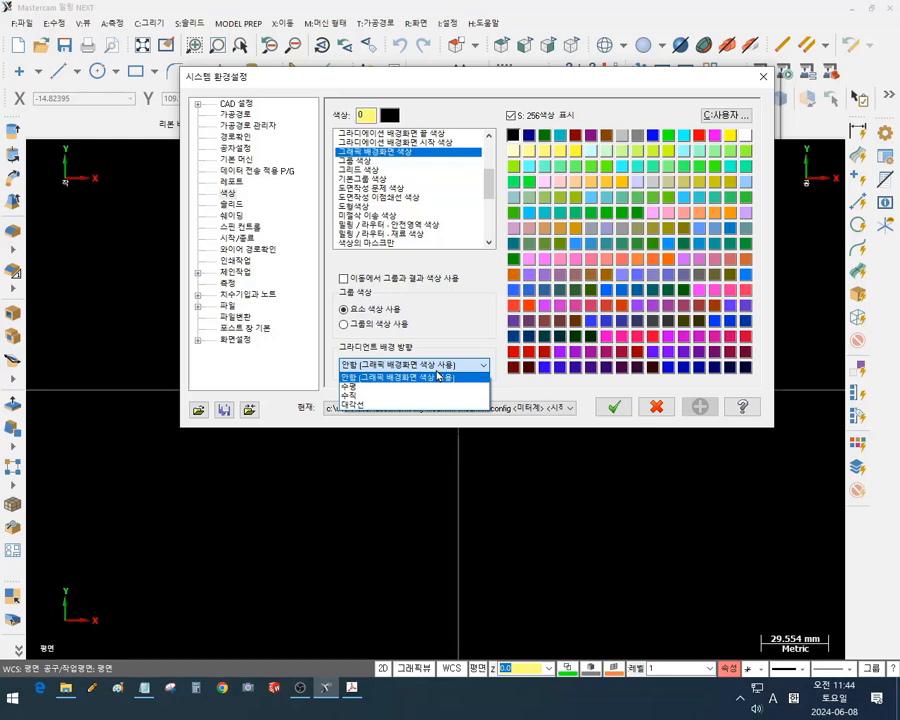
click(437, 377)
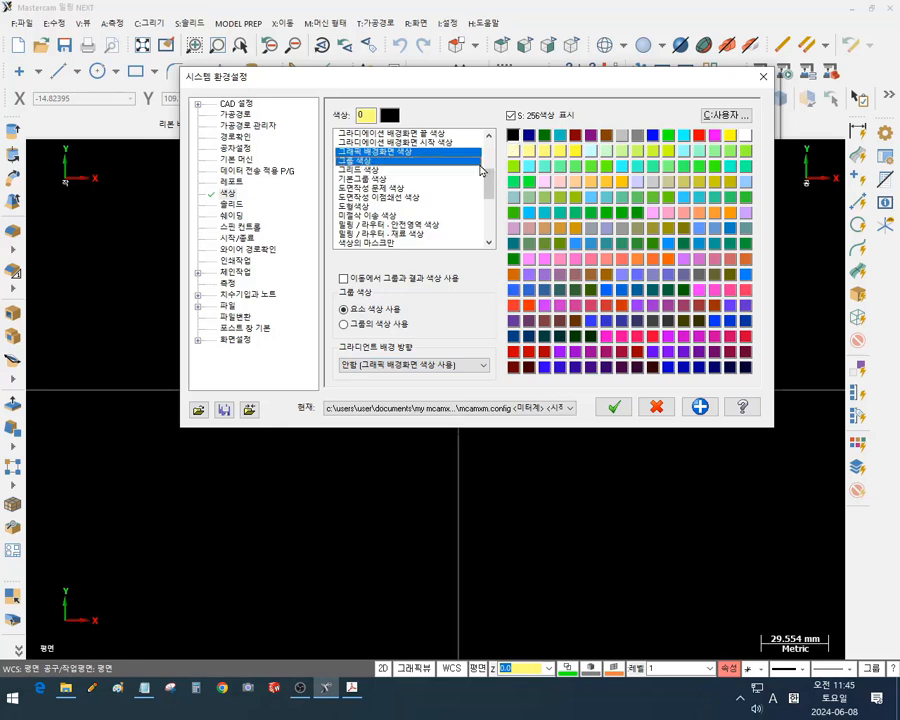
click(614, 410)
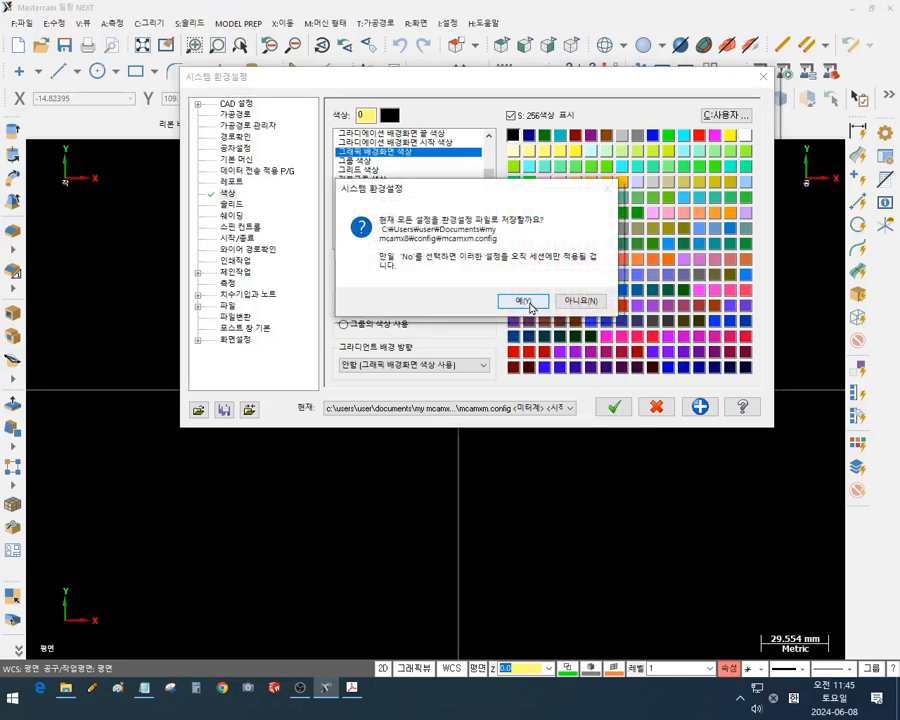
click(536, 306)
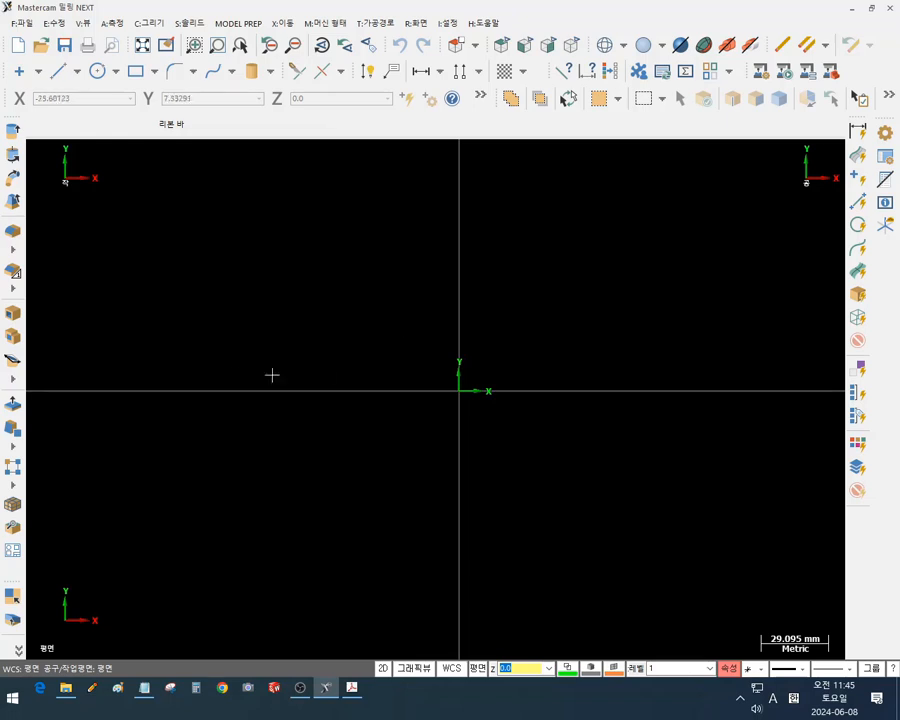
Circle the coordinate origin with the screen pen and draw an arrow leading up and away from it
scroll(233, 354, down, 3)
scroll(403, 340, up, 1)
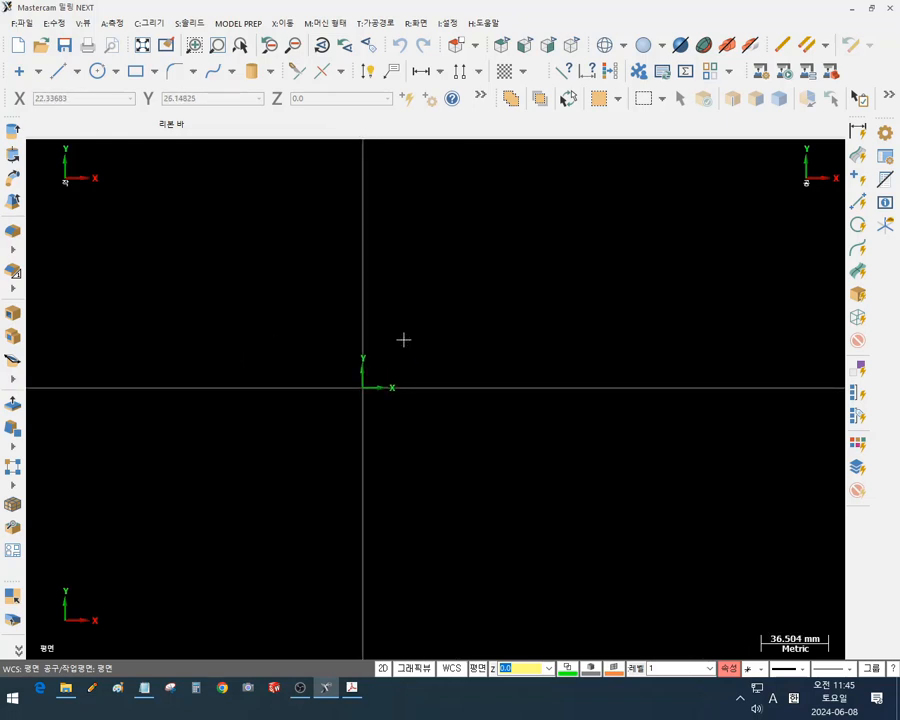
scroll(448, 339, up, 1)
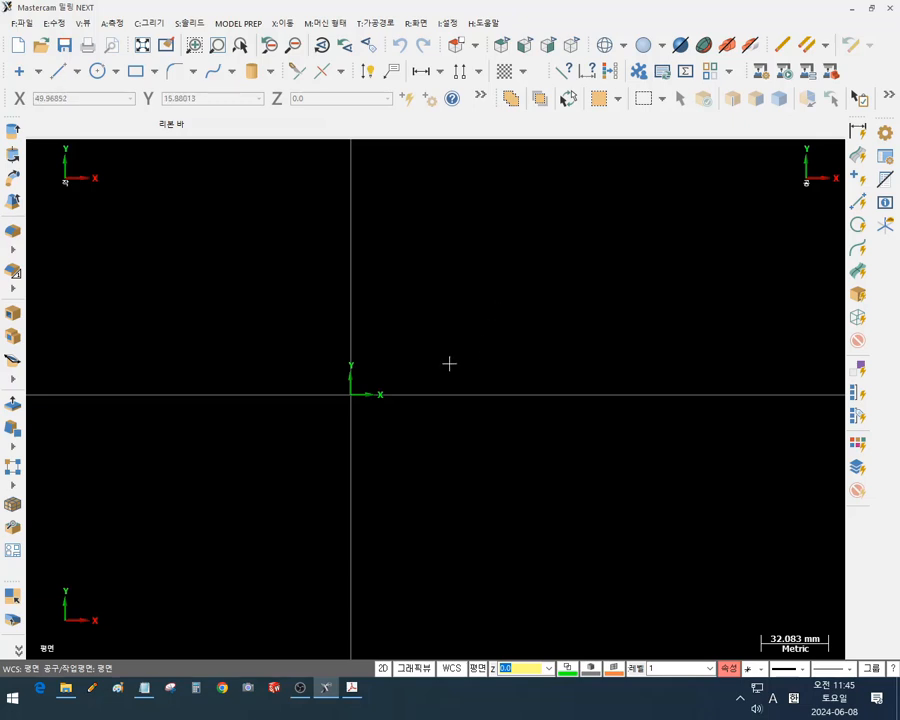
scroll(442, 382, down, 2)
scroll(346, 390, up, 2)
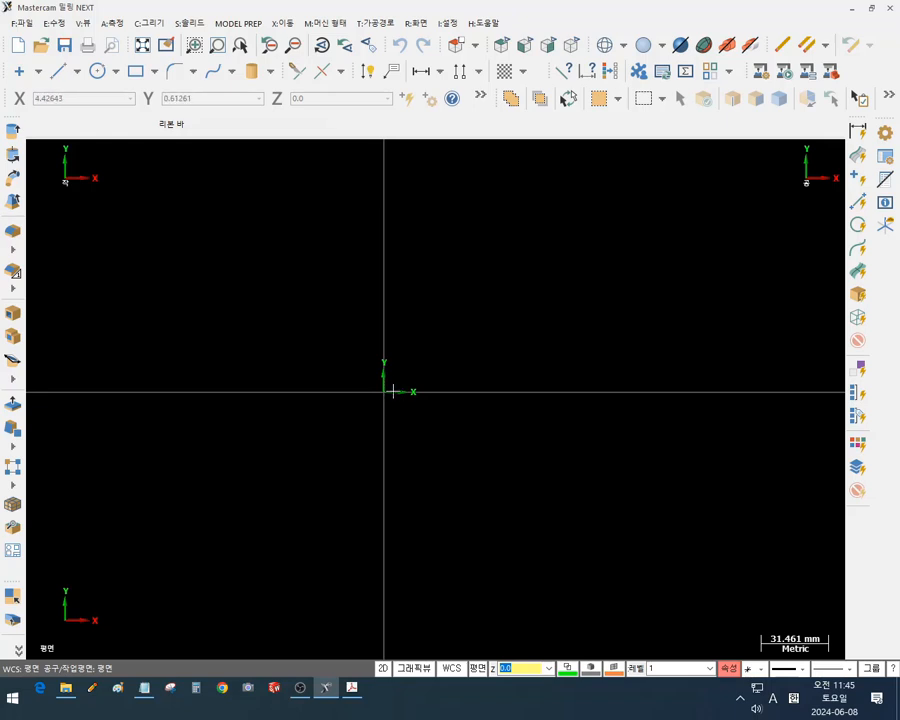
click(92, 687)
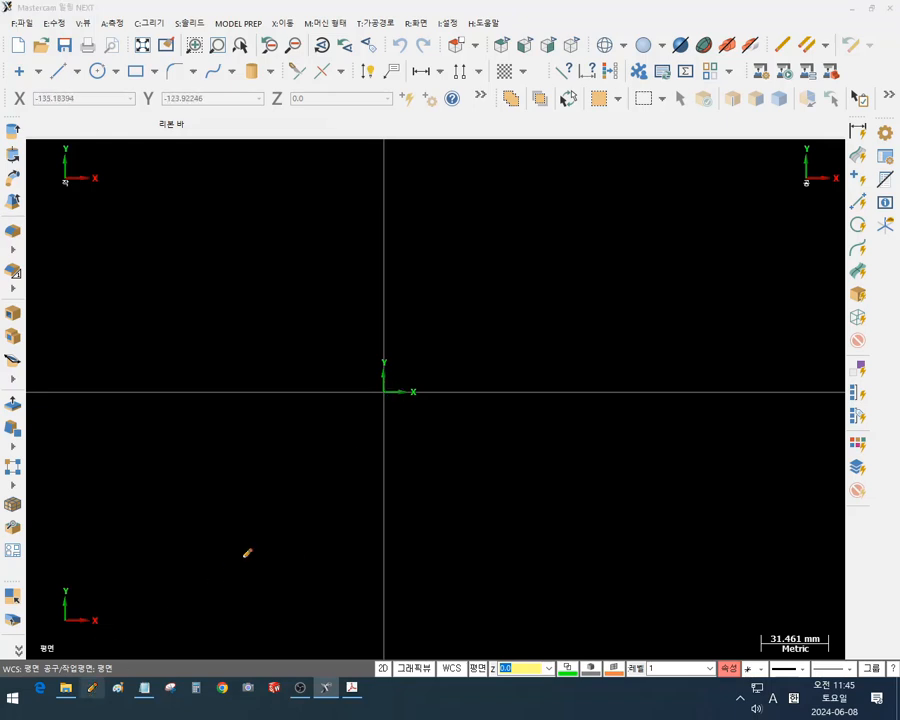
mouse_move(382, 443)
mouse_down()
mouse_move(359, 445)
mouse_move(404, 338)
mouse_move(384, 438)
mouse_move(366, 450)
mouse_up()
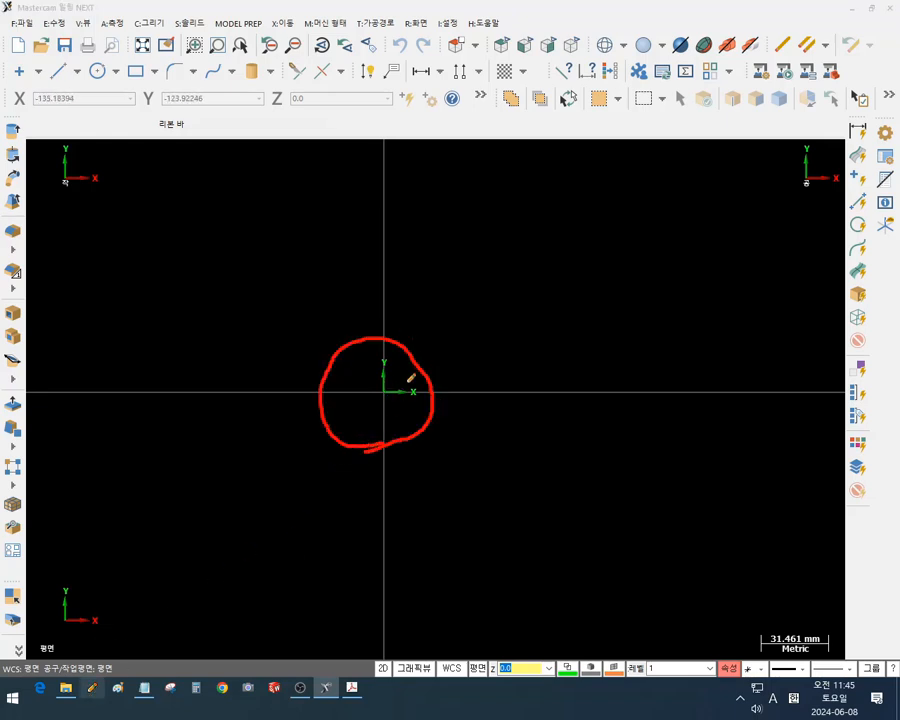
mouse_move(389, 396)
mouse_down()
mouse_move(466, 263)
mouse_move(512, 257)
mouse_move(513, 288)
mouse_up()
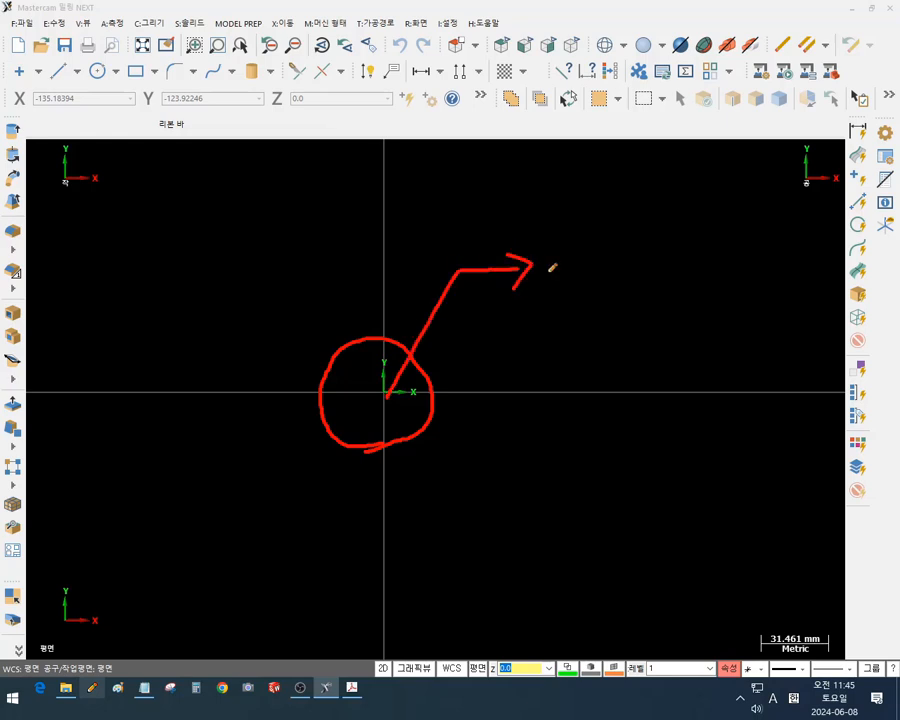
Write X0 Y0 Z0 beside the arrow, underline X0 Y0, and write a large G below the origin with the screen pen
mouse_move(576, 255)
mouse_down()
mouse_move(550, 282)
mouse_move(574, 285)
mouse_move(600, 262)
mouse_move(592, 259)
mouse_move(640, 264)
mouse_up()
drag(676, 260, 679, 268)
drag(561, 307, 685, 304)
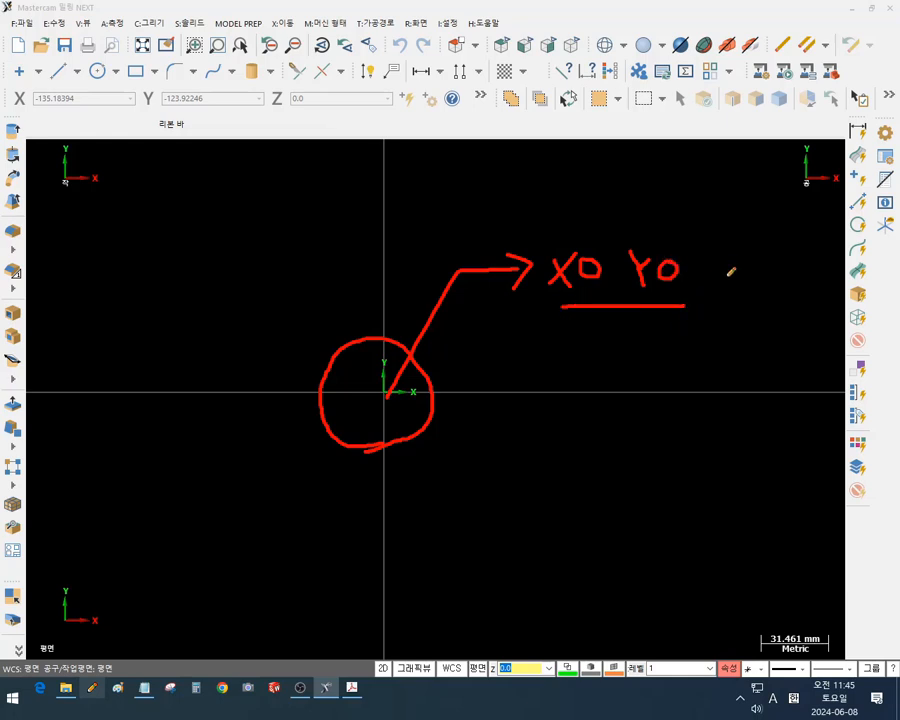
mouse_move(723, 258)
mouse_down()
mouse_move(739, 255)
mouse_move(750, 284)
mouse_move(775, 262)
mouse_move(762, 259)
mouse_up()
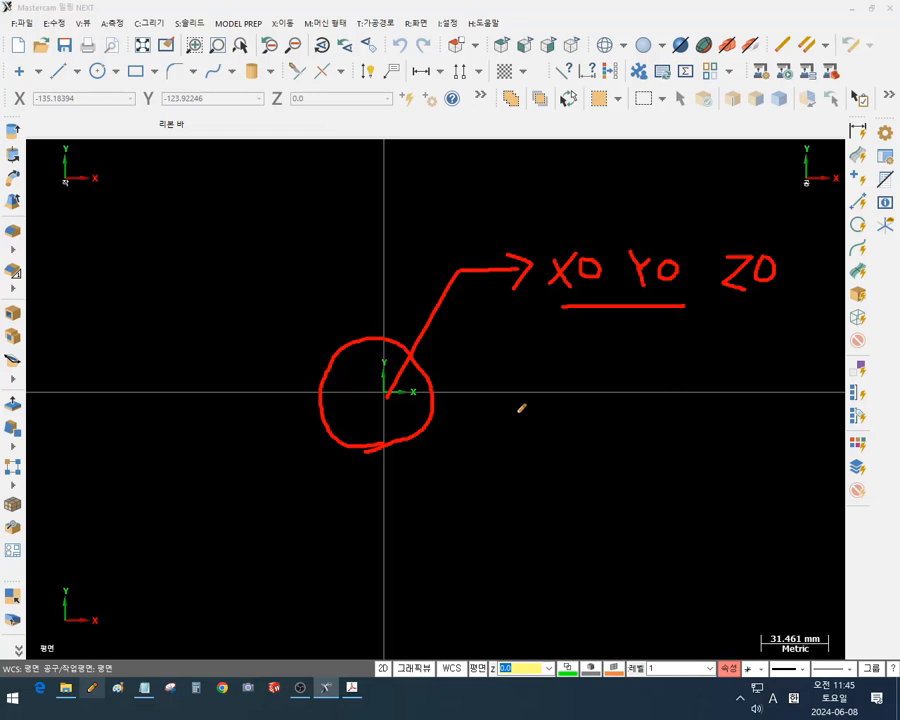
drag(482, 430, 492, 500)
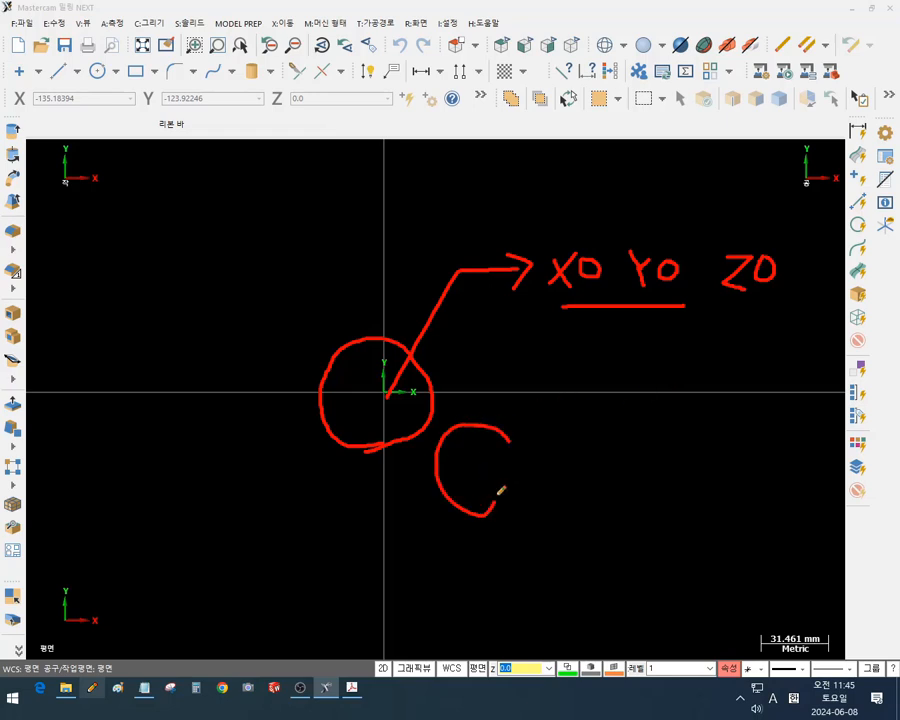
mouse_move(468, 456)
mouse_down()
mouse_move(512, 450)
mouse_move(508, 535)
mouse_up()
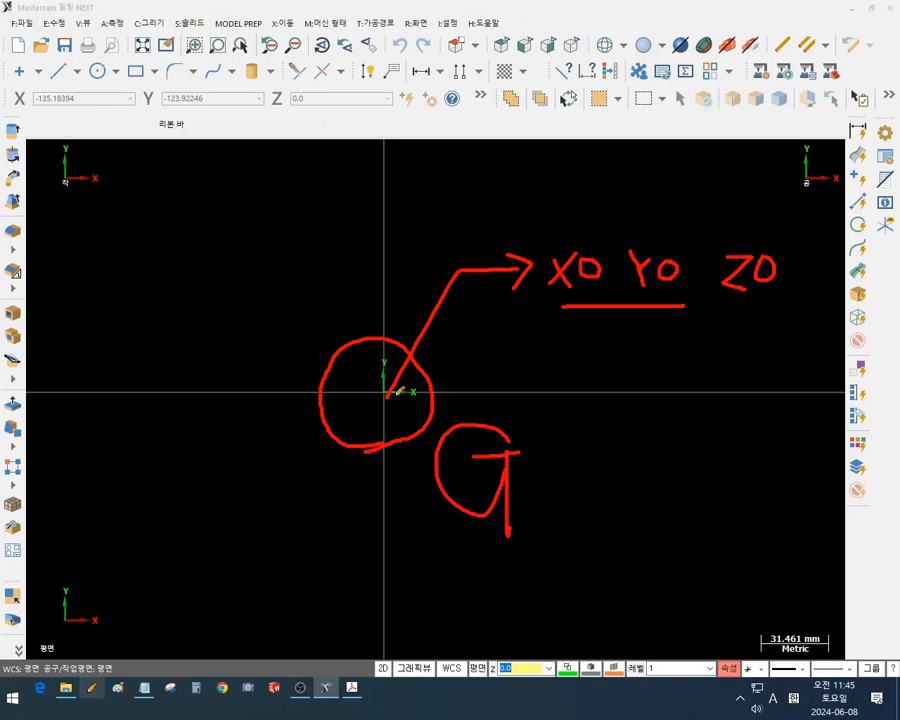
Mark the origin with a solid red dot and write X by the horizontal axis and Y0 by the vertical axis
drag(392, 393, 386, 388)
drag(667, 384, 664, 400)
drag(640, 448, 661, 486)
drag(657, 450, 645, 480)
drag(700, 473, 899, 475)
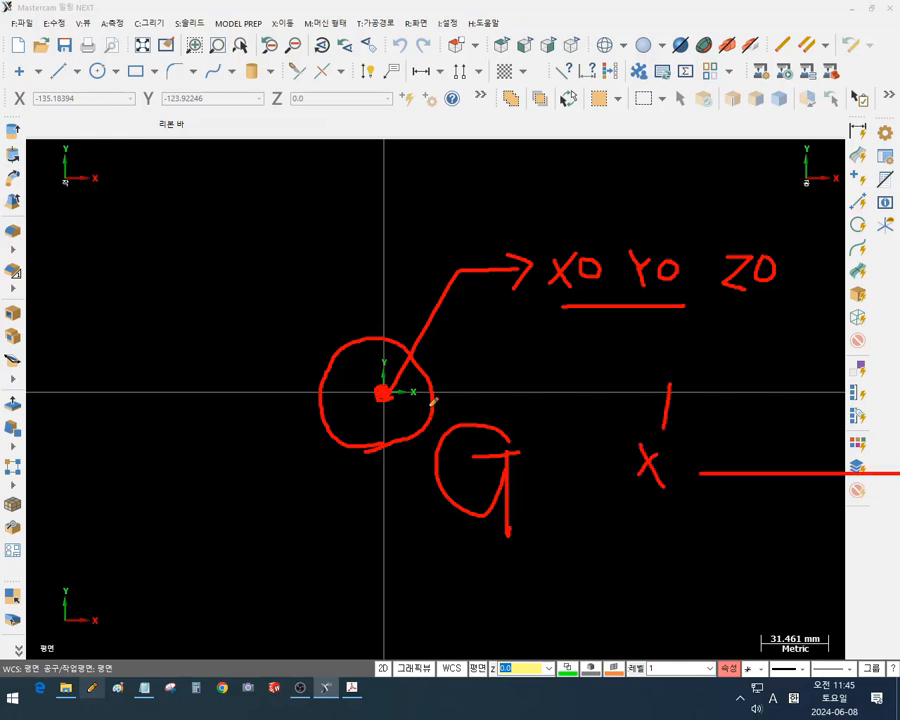
drag(373, 170, 396, 174)
drag(305, 158, 307, 188)
mouse_move(317, 165)
mouse_down()
mouse_move(320, 180)
mouse_move(335, 176)
mouse_move(328, 168)
mouse_up()
Circle the origin two more times and close the screen pen to clear the marks
mouse_move(318, 446)
mouse_down()
mouse_move(305, 378)
mouse_move(413, 347)
mouse_move(398, 438)
mouse_move(318, 361)
mouse_move(405, 342)
mouse_move(431, 391)
mouse_up()
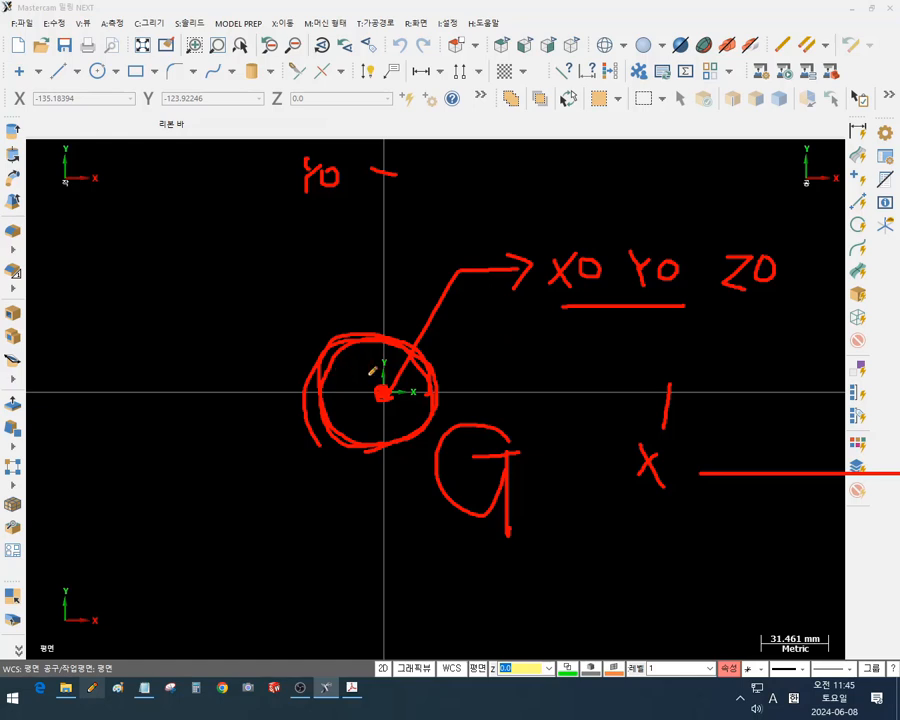
mouse_move(380, 470)
mouse_down()
mouse_move(354, 310)
mouse_move(455, 420)
mouse_move(308, 460)
mouse_up()
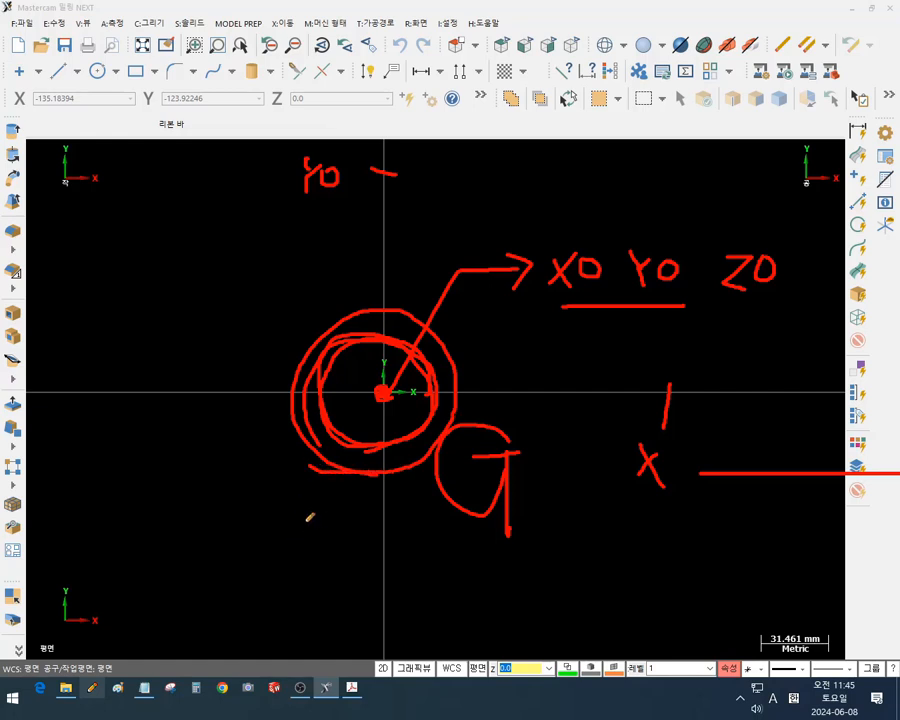
right_click(156, 361)
click(215, 512)
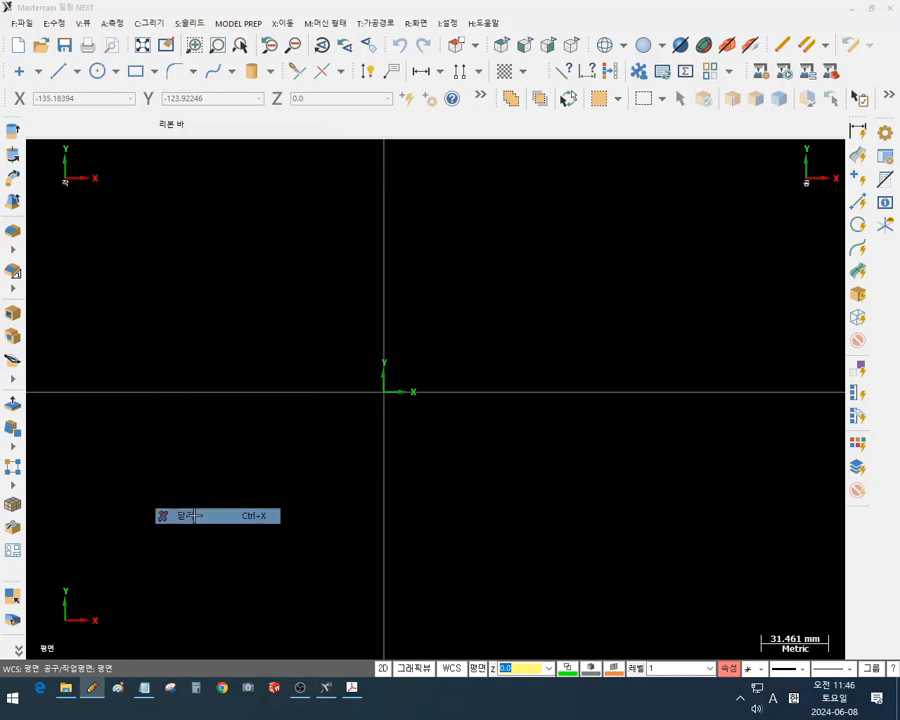
With the screen pen, draw a large rectangle around the origin and small overlapping circles with a vertical stroke far from it
scroll(213, 535, down, 2)
scroll(213, 535, down, 6)
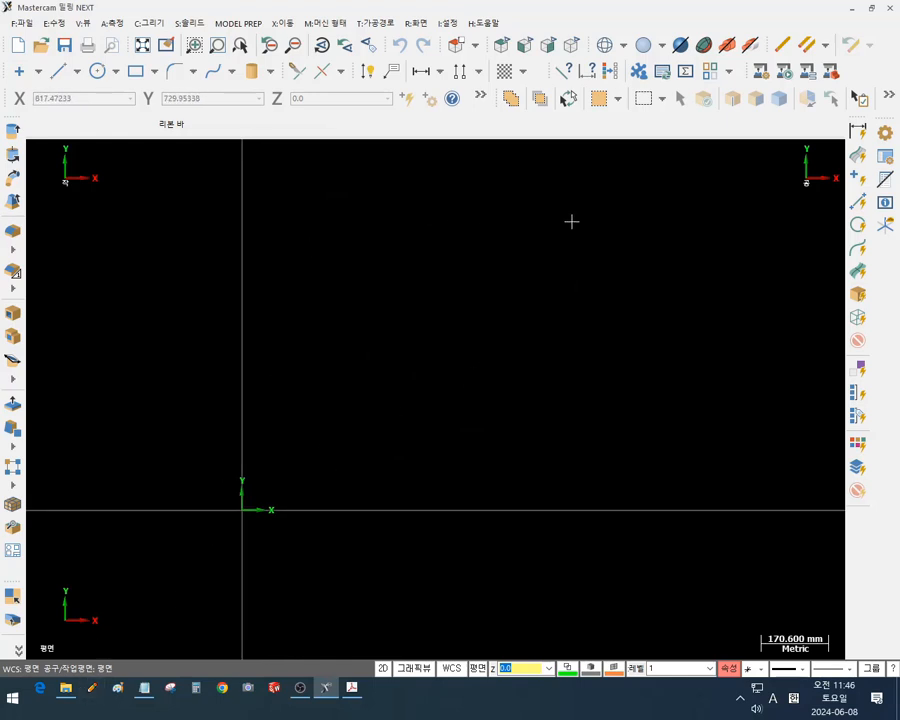
click(92, 687)
mouse_move(703, 228)
mouse_down()
mouse_move(700, 202)
mouse_move(703, 216)
mouse_up()
mouse_move(121, 358)
mouse_down()
mouse_move(444, 375)
mouse_move(222, 599)
mouse_move(107, 395)
mouse_move(146, 349)
mouse_up()
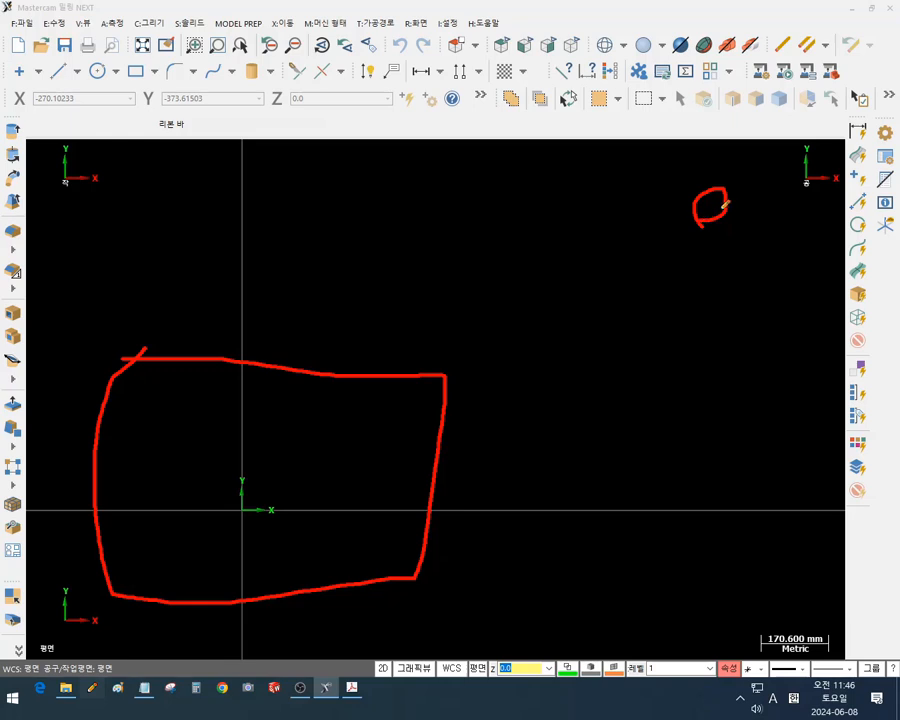
drag(704, 193, 711, 210)
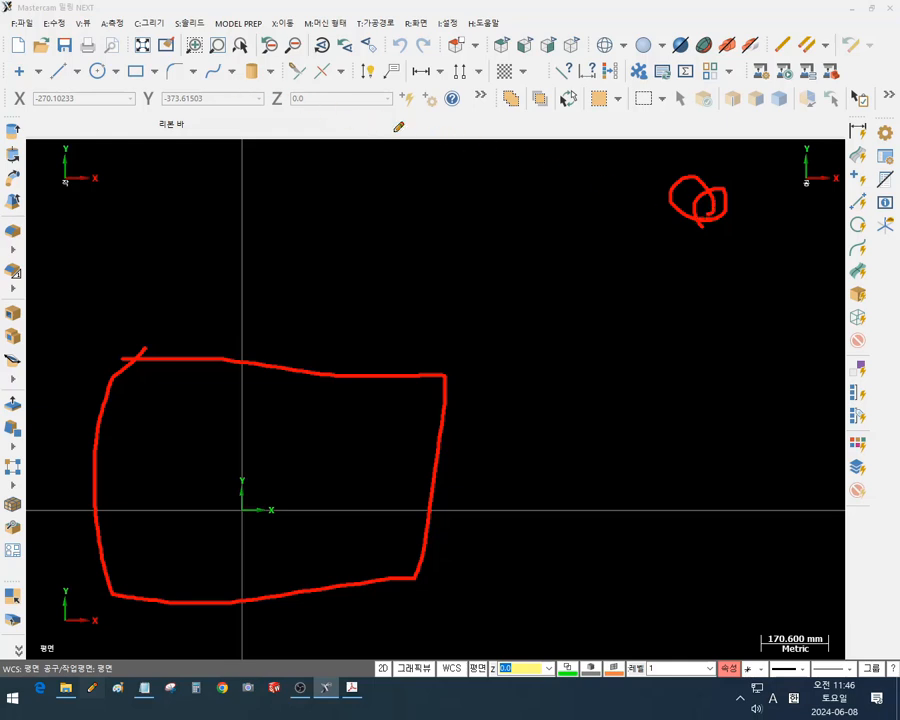
drag(693, 187, 692, 209)
Circle the scale bar, draw an arrow from the distant circles to the origin, circle the origin, and close the screen pen
mouse_move(828, 664)
mouse_down()
mouse_move(831, 602)
mouse_move(760, 660)
mouse_move(825, 600)
mouse_up()
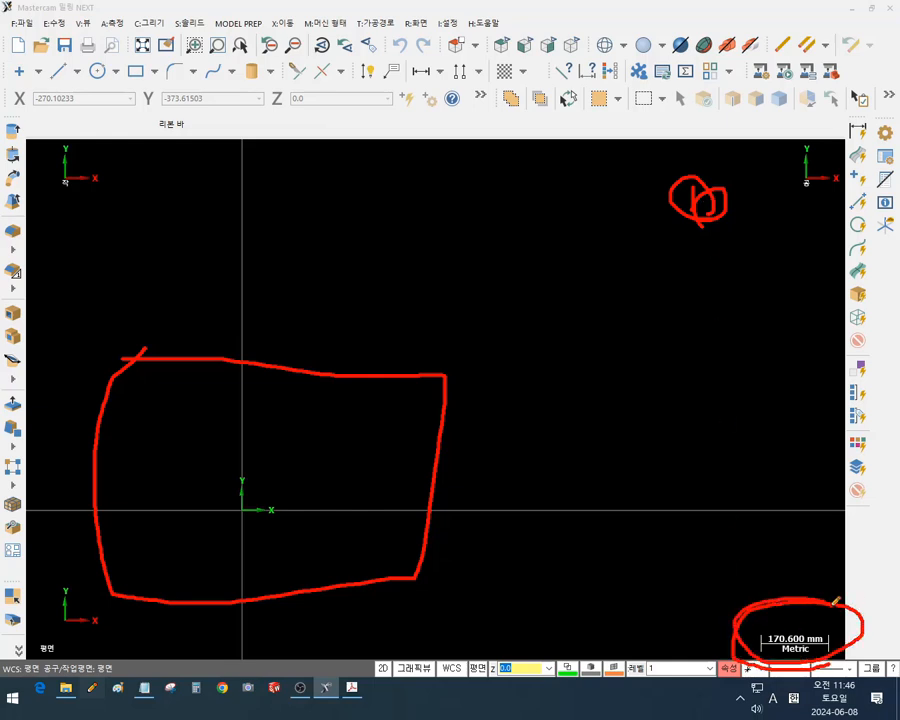
drag(709, 211, 700, 196)
mouse_move(662, 232)
mouse_down()
mouse_move(237, 497)
mouse_move(285, 509)
mouse_up()
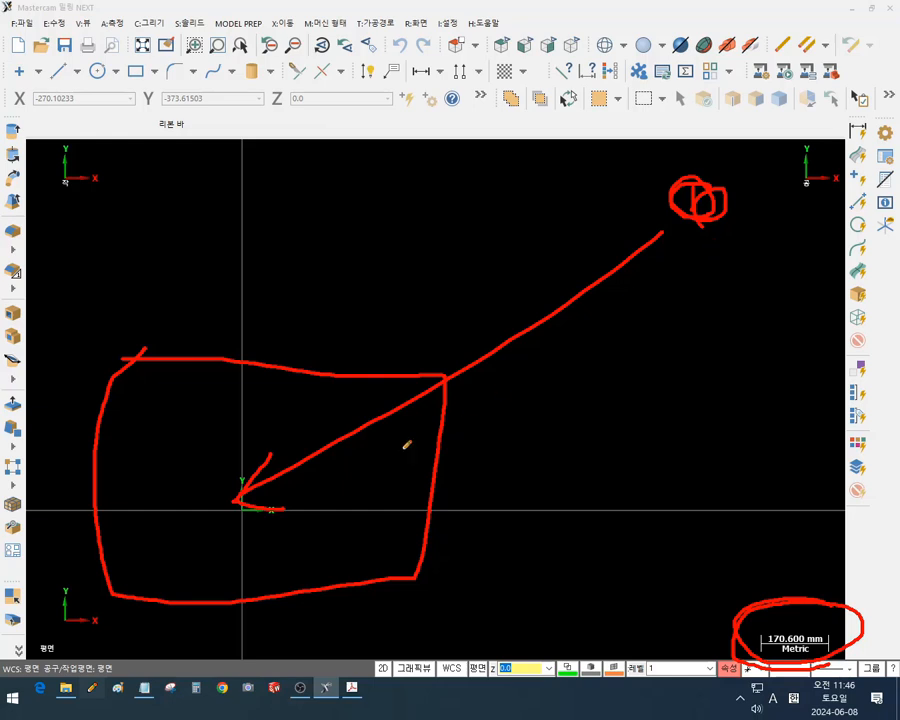
mouse_move(228, 520)
mouse_down()
mouse_move(290, 530)
mouse_move(262, 432)
mouse_move(210, 505)
mouse_move(252, 538)
mouse_up()
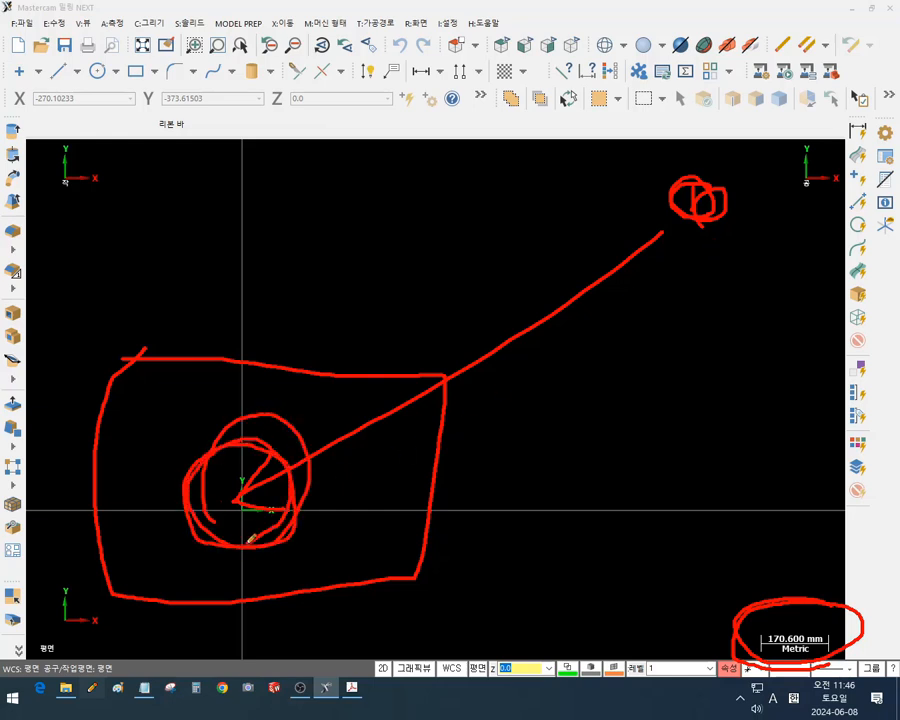
right_click(414, 361)
click(478, 504)
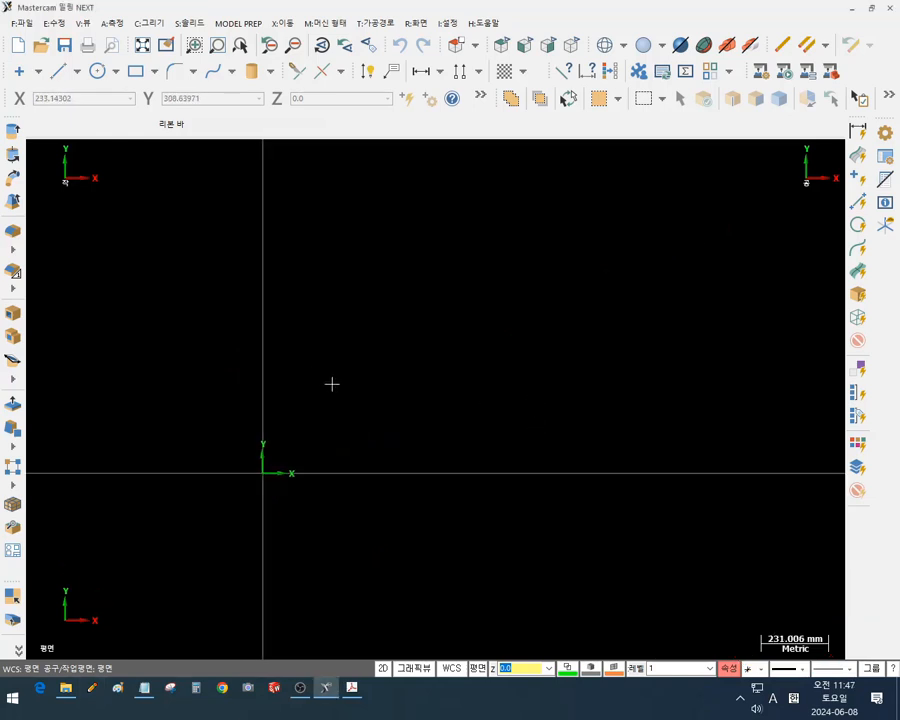
scroll(460, 345, down, 1)
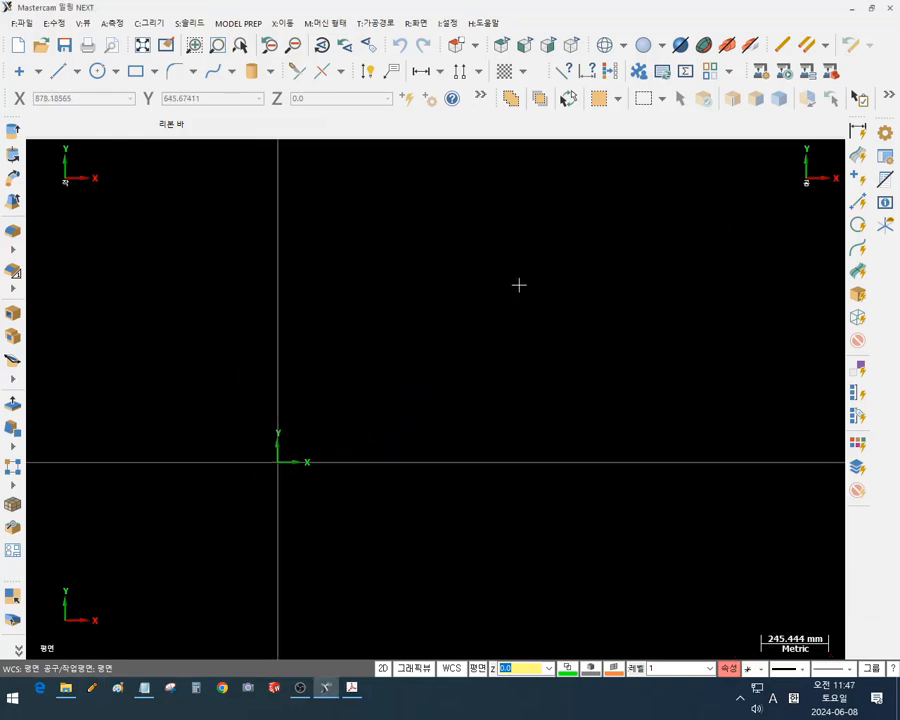
scroll(420, 435, down, 1)
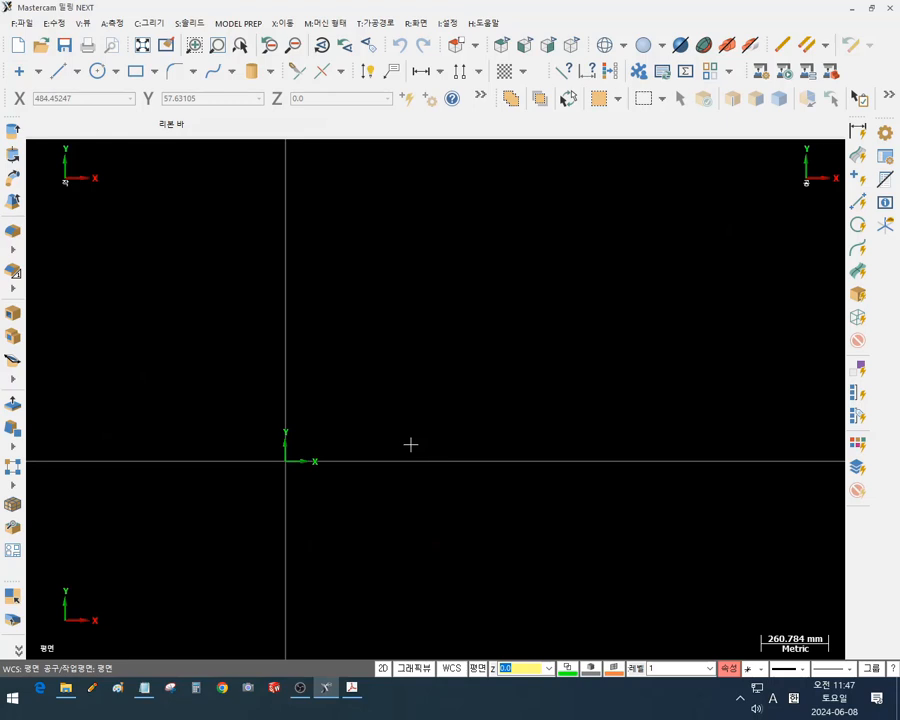
Examine how the scale bar and the origin respond to zooming and panning in the top view
scroll(410, 444, down, 4)
scroll(410, 444, down, 3)
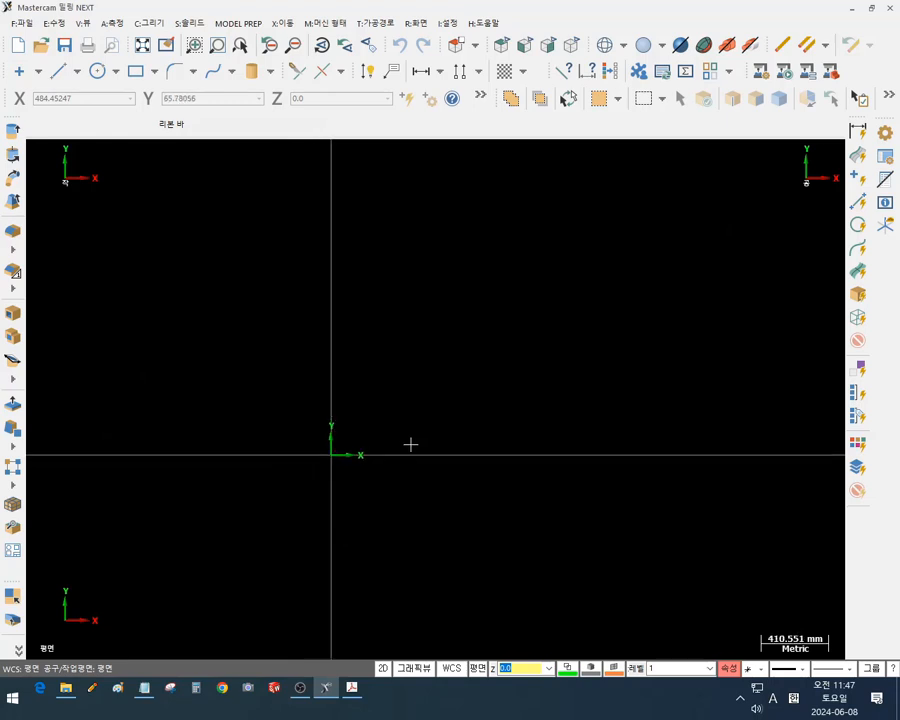
scroll(410, 444, up, 9)
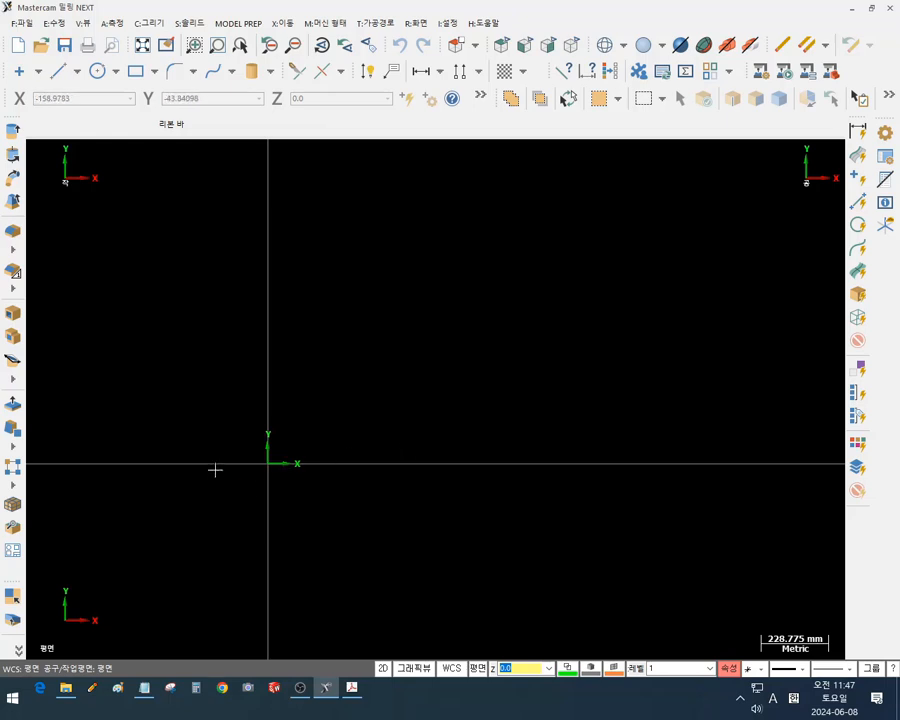
middle_drag(492, 309, 362, 410)
scroll(496, 321, down, 4)
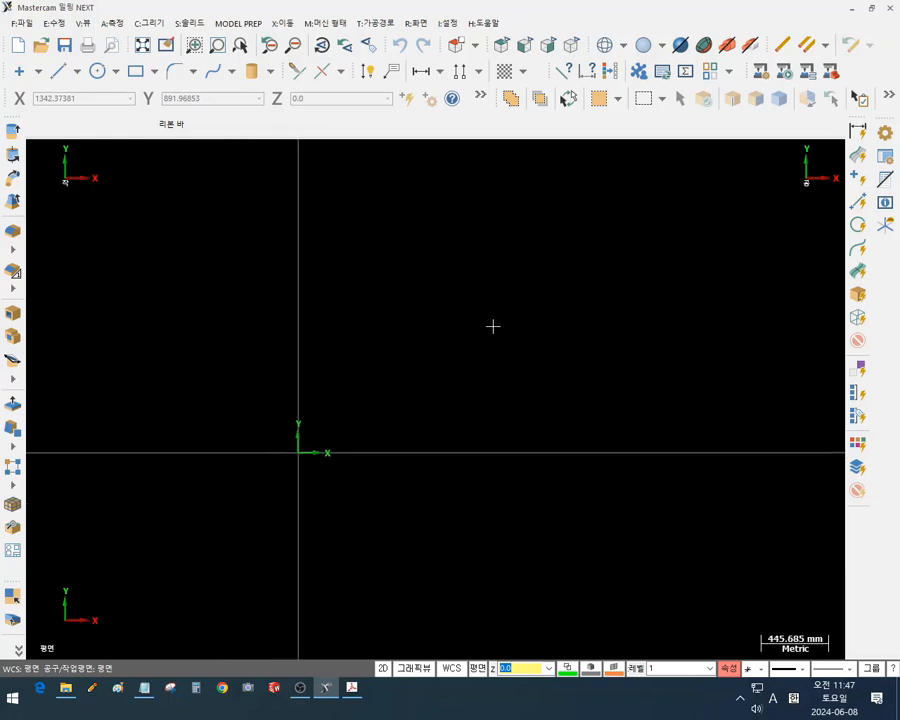
scroll(299, 428, up, 2)
scroll(293, 452, up, 2)
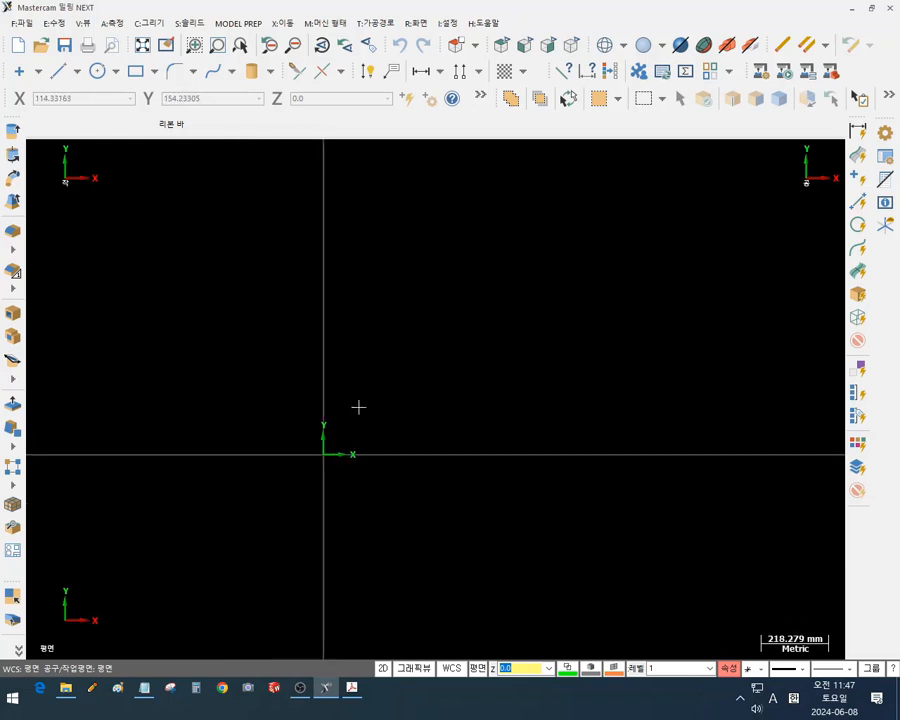
middle_drag(370, 401, 446, 380)
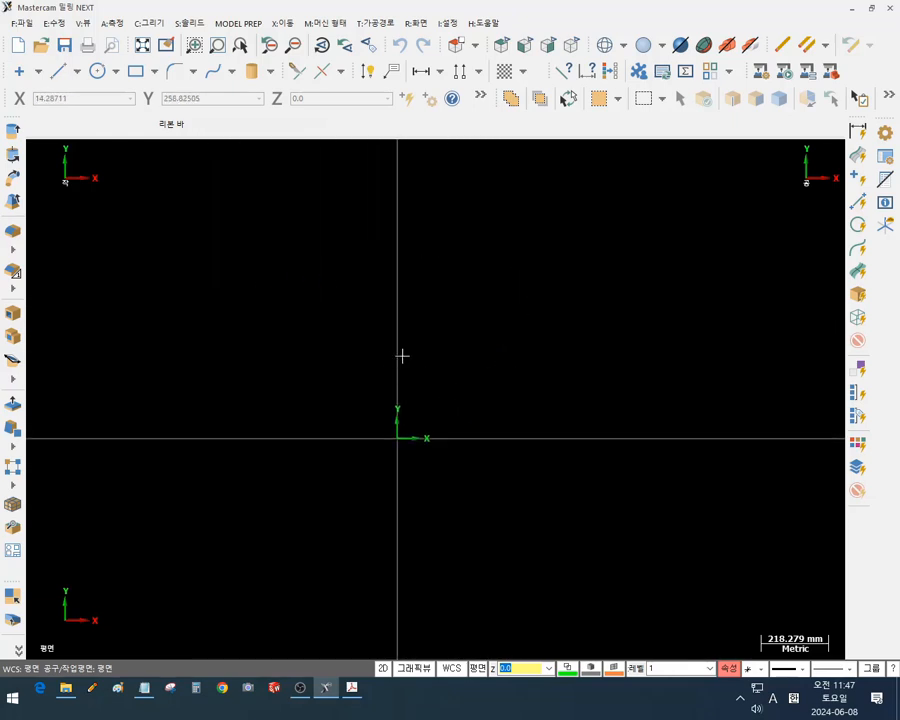
scroll(406, 350, down, 1)
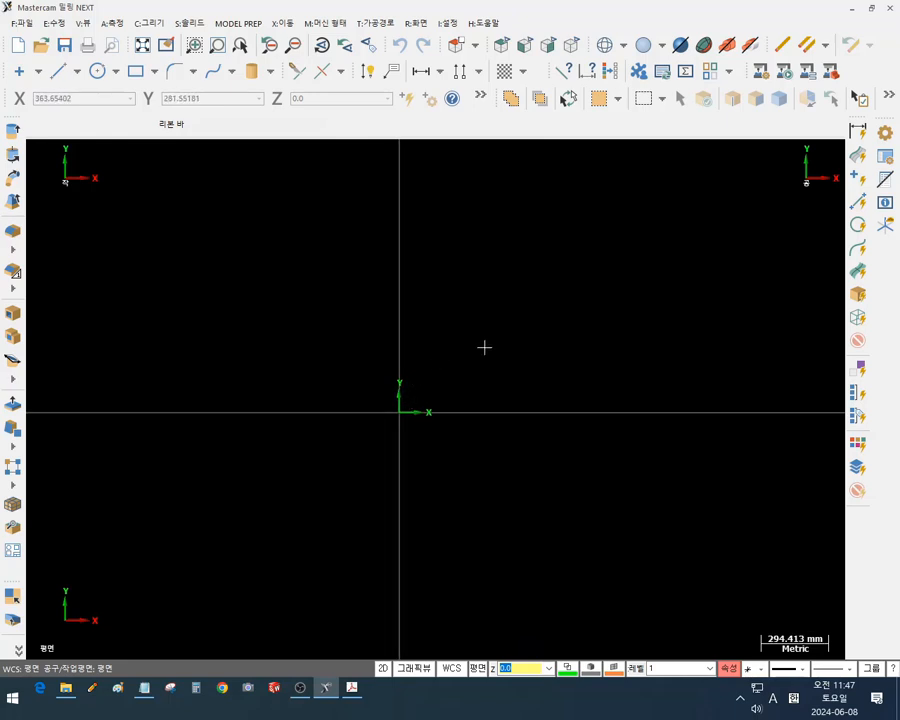
Orbit the view into 3D and examine the X, Y and Z axes meeting at the origin
key(alt)
middle_drag(438, 368, 464, 354)
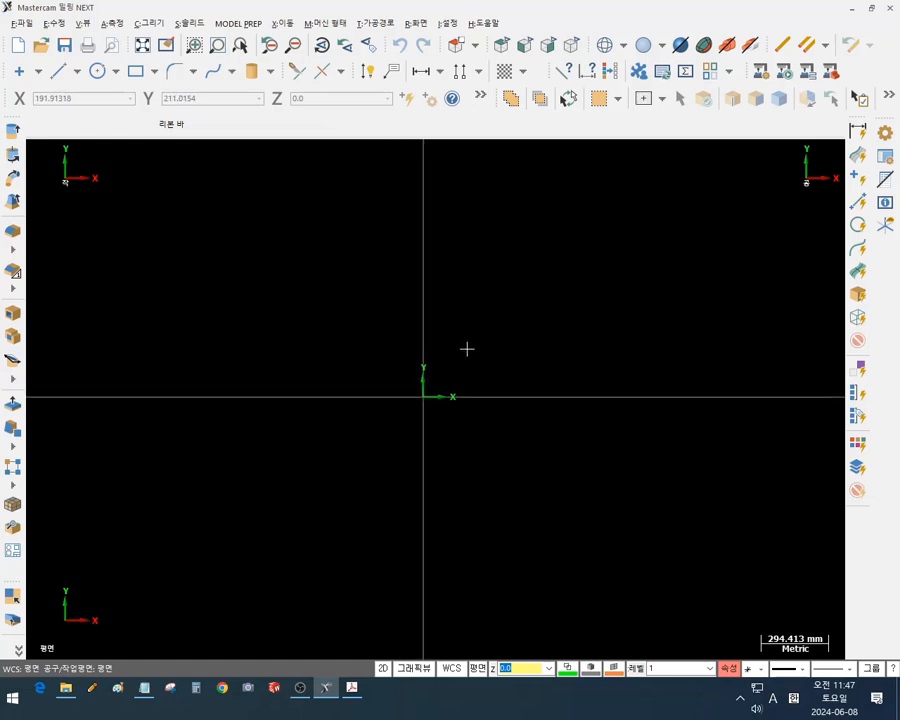
middle_drag(467, 349, 428, 267)
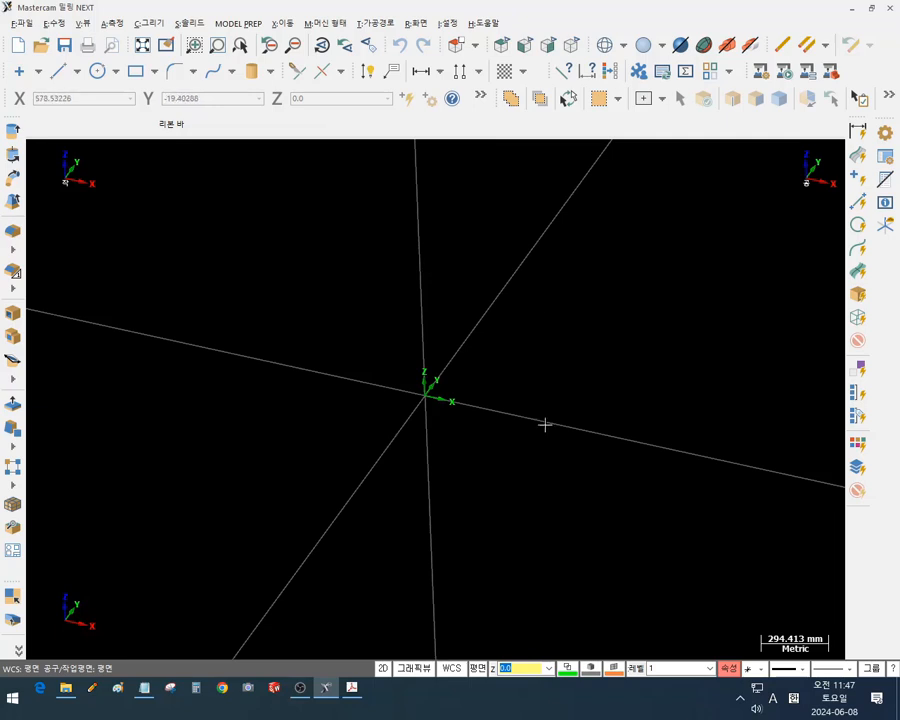
scroll(444, 438, up, 2)
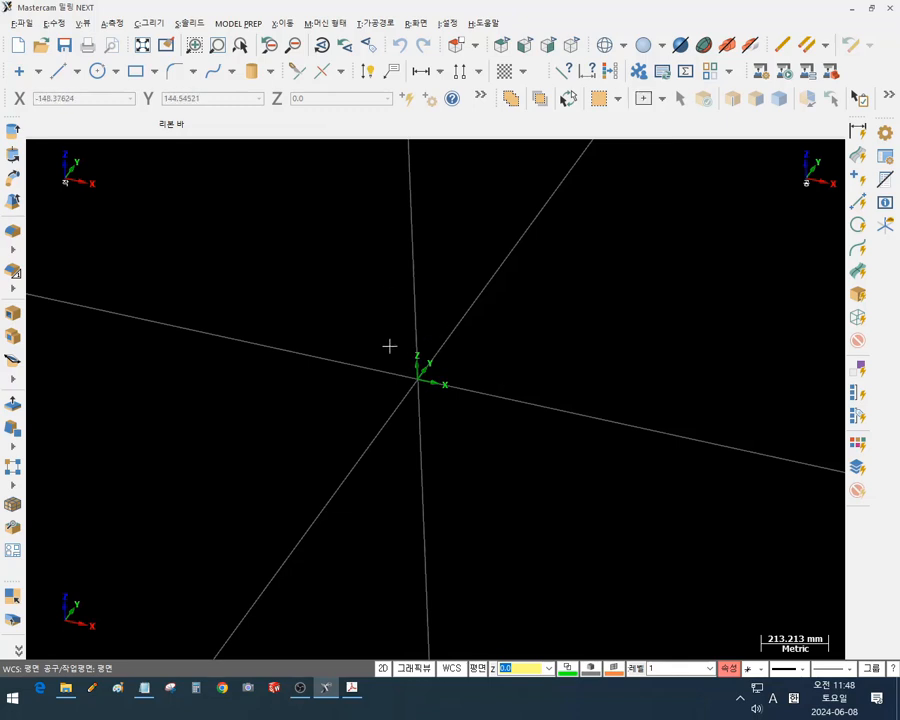
mouse_move(389, 346)
middle_down()
mouse_move(408, 318)
mouse_move(394, 316)
mouse_move(387, 338)
mouse_move(374, 307)
mouse_move(490, 305)
mouse_move(337, 298)
middle_up()
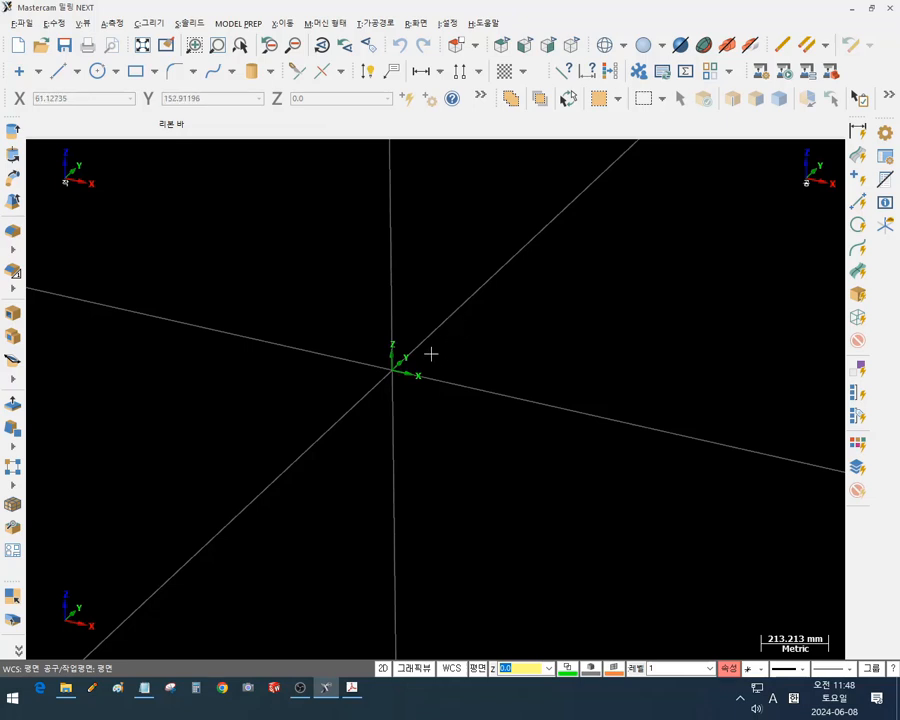
middle_drag(432, 354, 583, 380)
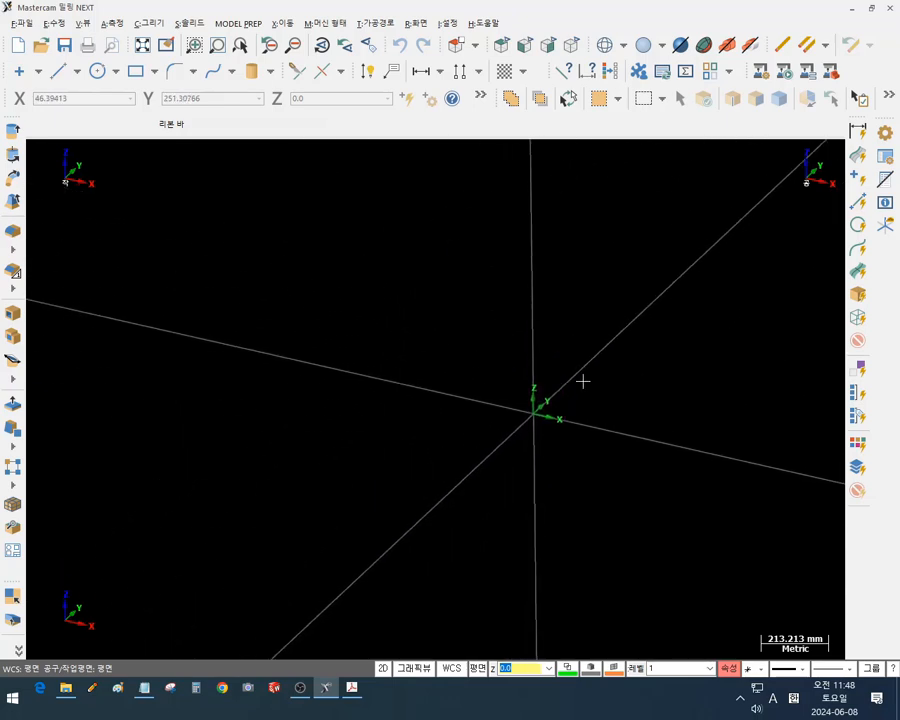
mouse_move(580, 336)
middle_down()
mouse_move(583, 319)
mouse_move(560, 313)
mouse_move(530, 327)
mouse_move(555, 362)
mouse_move(585, 362)
mouse_move(528, 358)
mouse_move(553, 305)
mouse_move(598, 323)
mouse_move(633, 313)
mouse_move(597, 315)
mouse_move(593, 329)
middle_up()
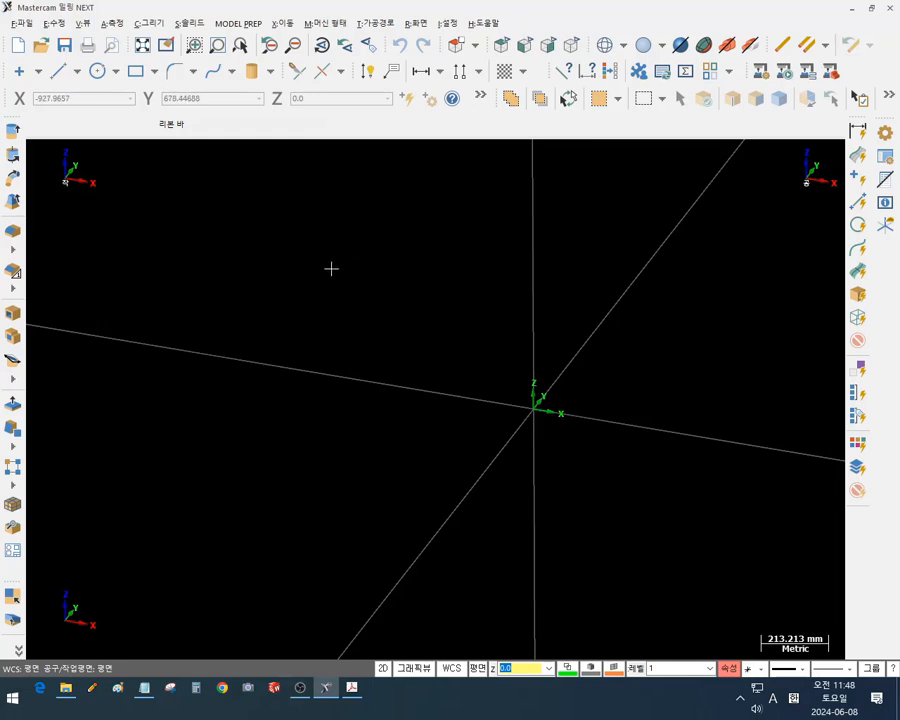
scroll(327, 267, down, 2)
scroll(297, 410, down, 2)
scroll(523, 240, up, 1)
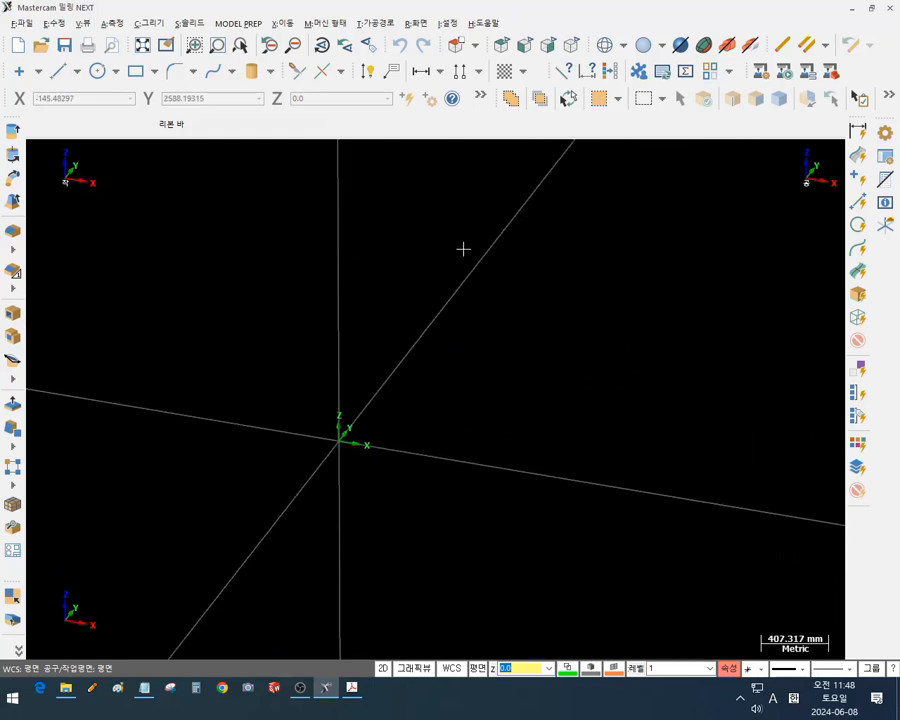
scroll(372, 291, down, 1)
scroll(317, 384, up, 1)
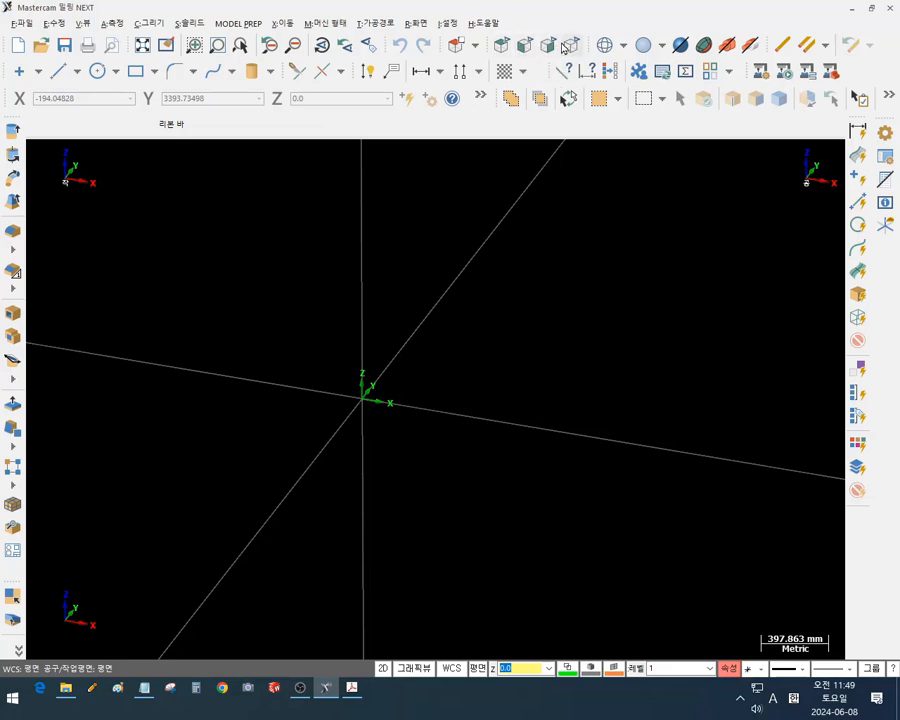
Restore the Top (WCS) view and frame the empty area up and to the positive X side of the origin
right_click(522, 235)
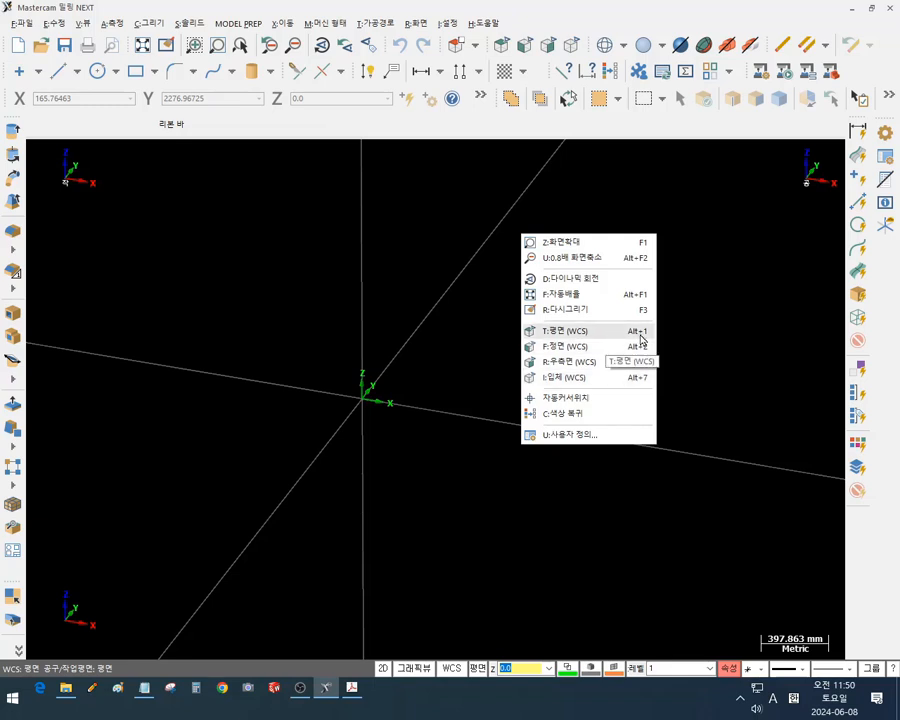
click(564, 332)
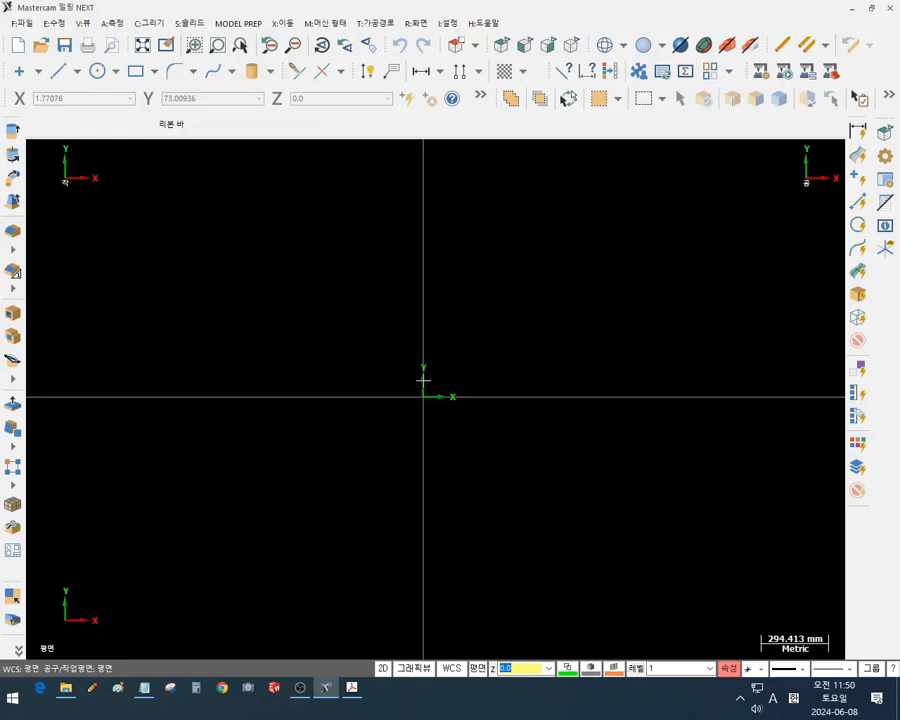
scroll(452, 344, down, 2)
scroll(542, 311, up, 2)
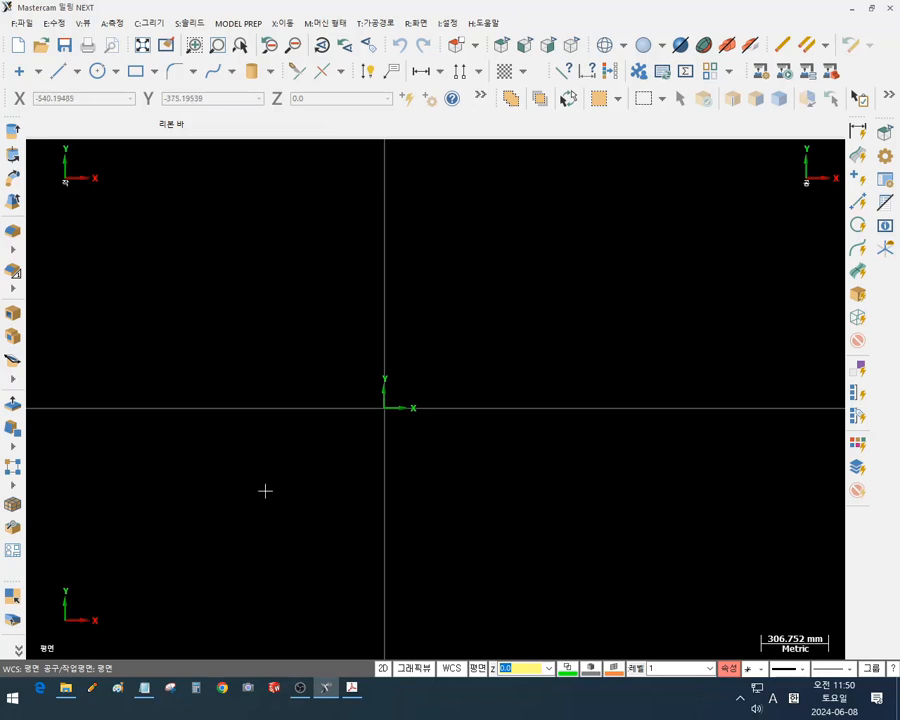
scroll(265, 491, down, 7)
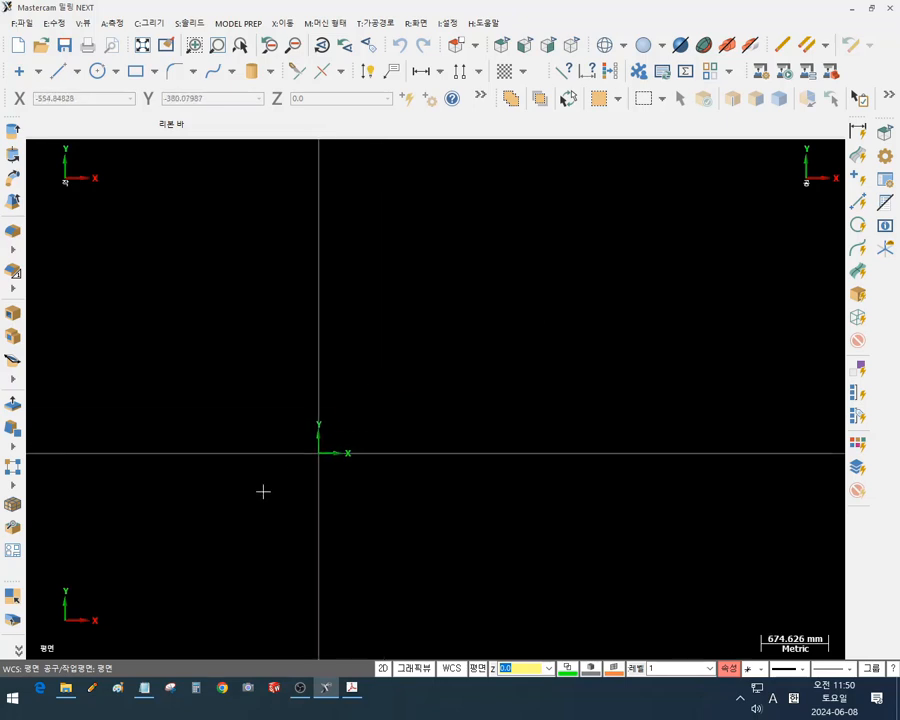
scroll(263, 491, down, 1)
scroll(263, 491, up, 4)
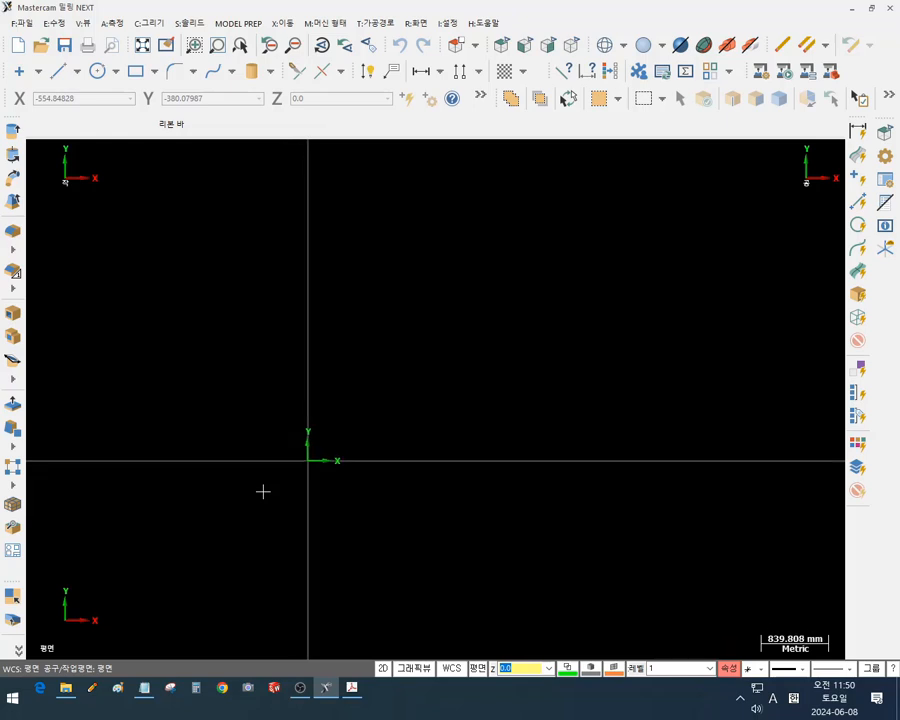
scroll(263, 491, down, 1)
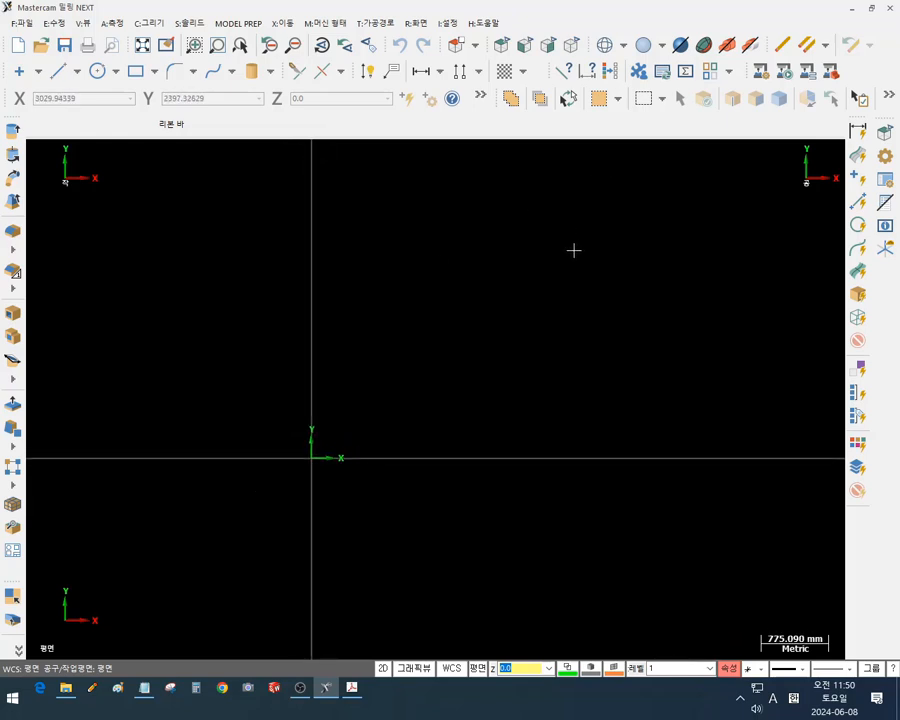
middle_drag(575, 295, 394, 411)
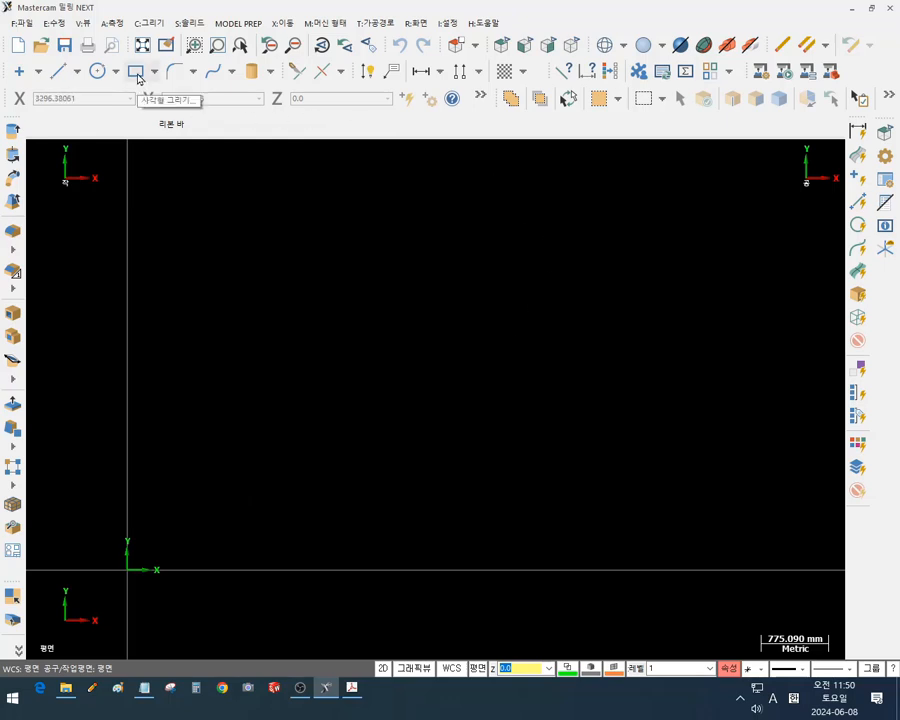
Draw a rectangle about 1203 mm wide and 937 mm high in the positive X and Y quadrant, away from the origin
click(155, 23)
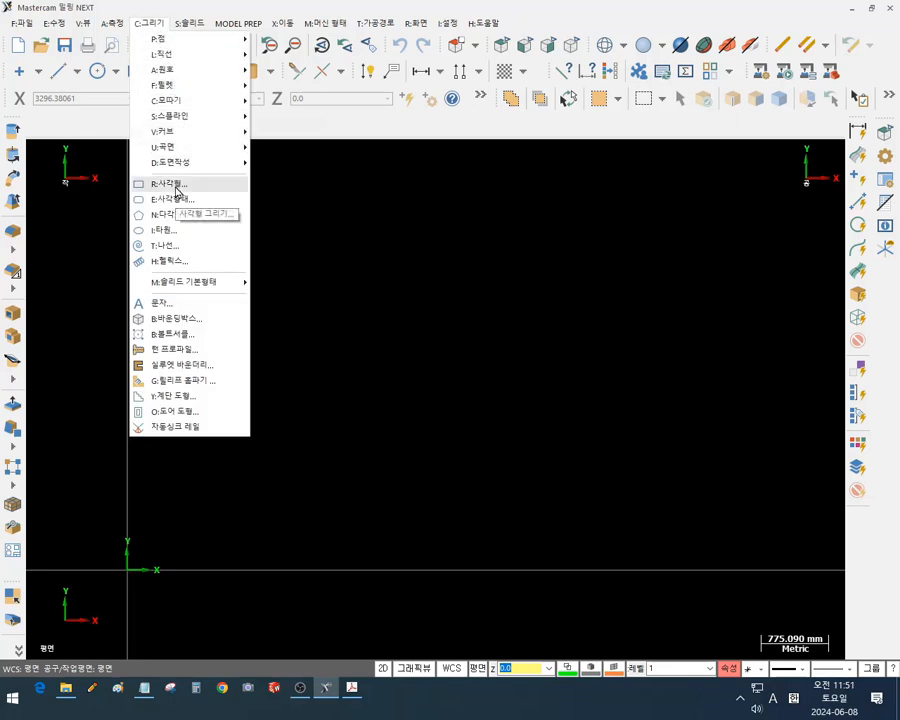
click(155, 26)
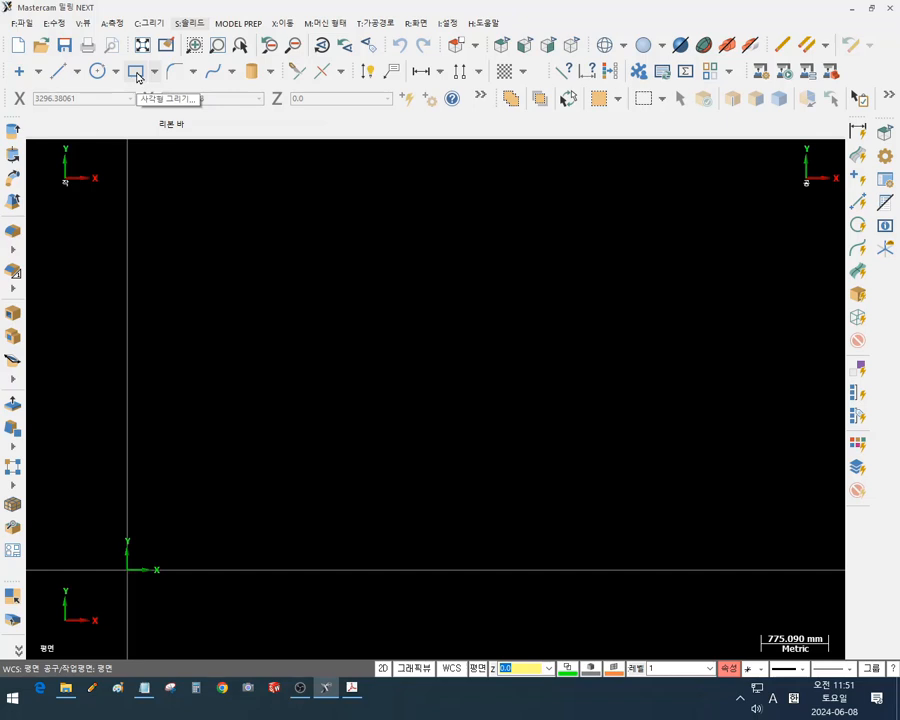
click(135, 72)
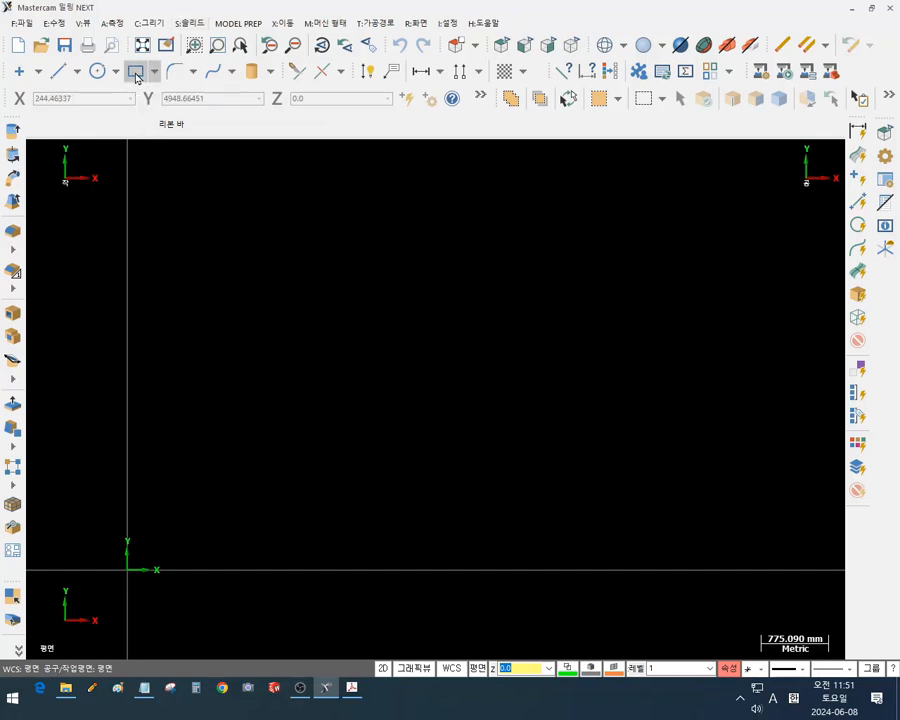
click(427, 406)
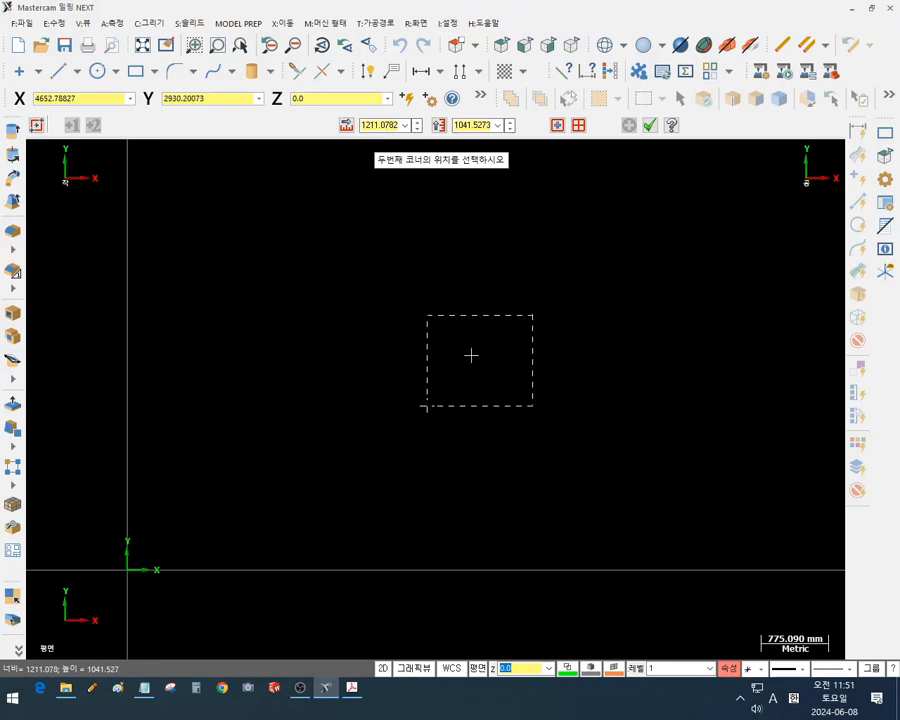
click(532, 324)
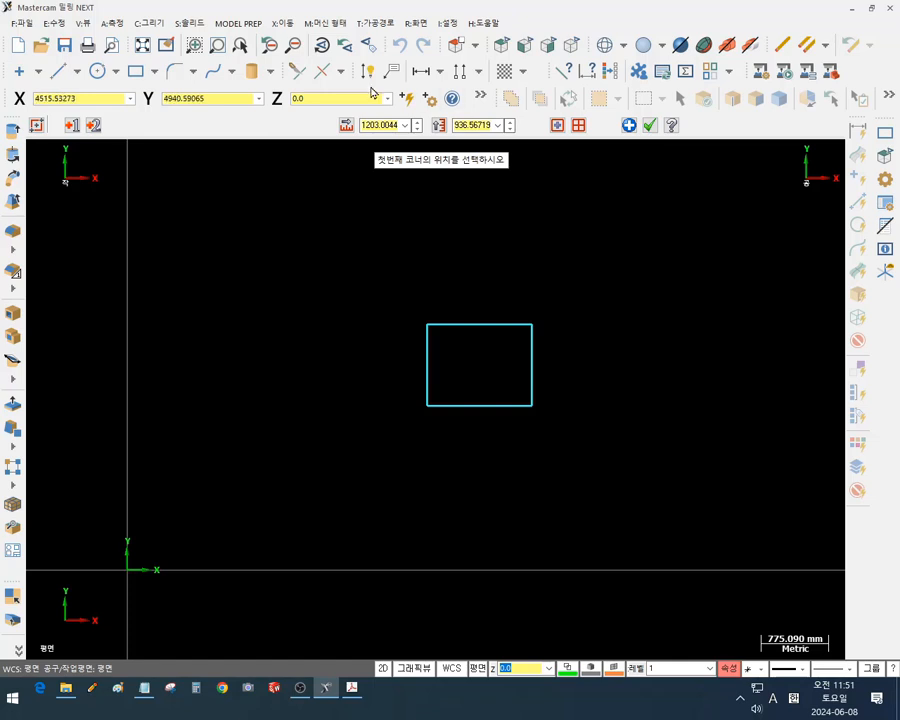
click(154, 24)
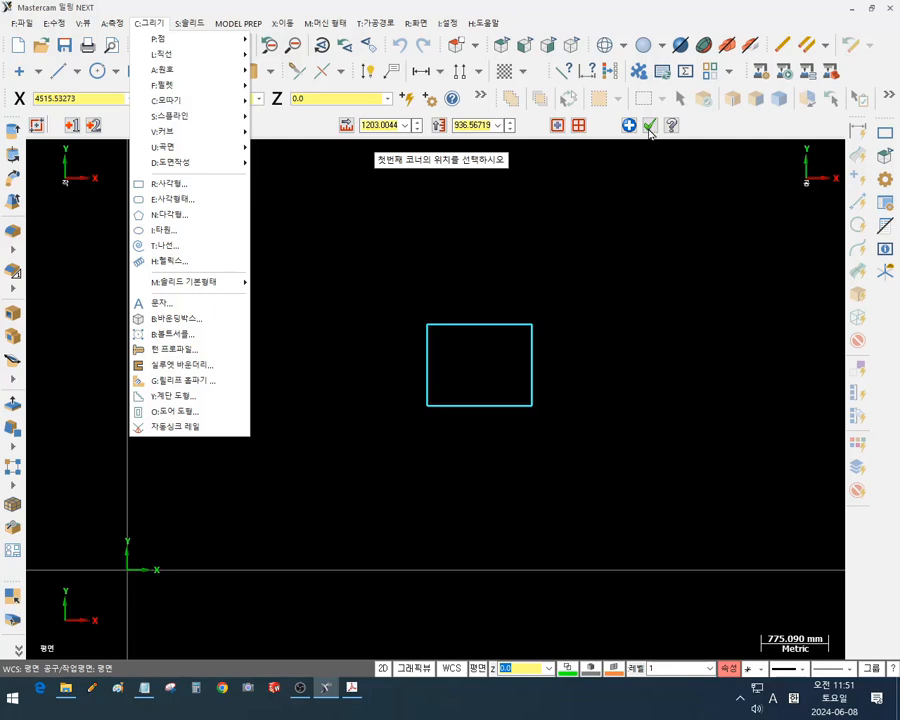
click(648, 126)
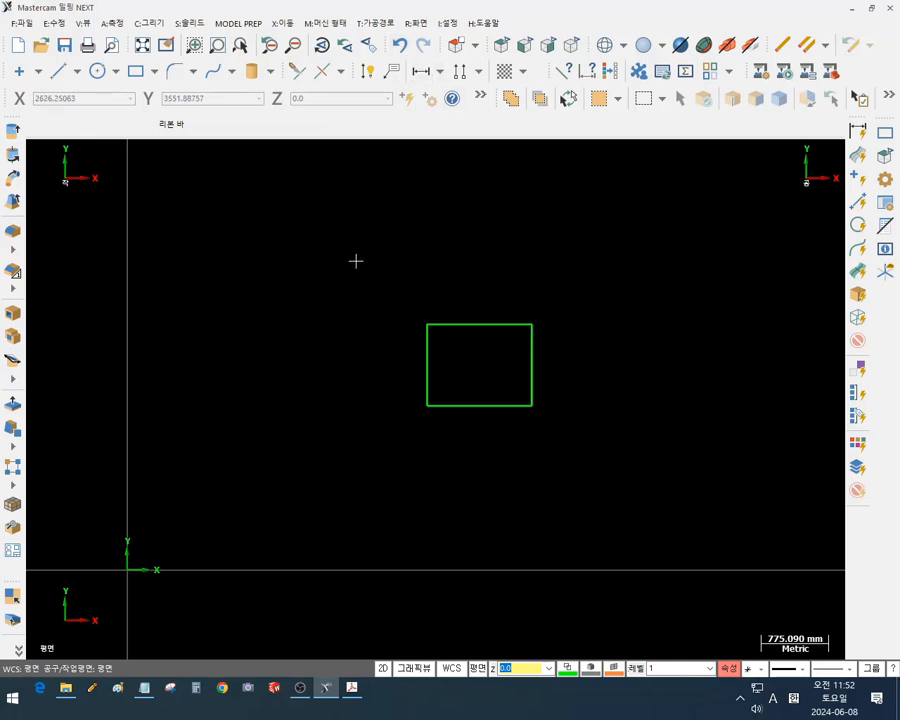
Window-select the whole rectangle repeatedly to toggle its selection on and off
drag(348, 253, 626, 500)
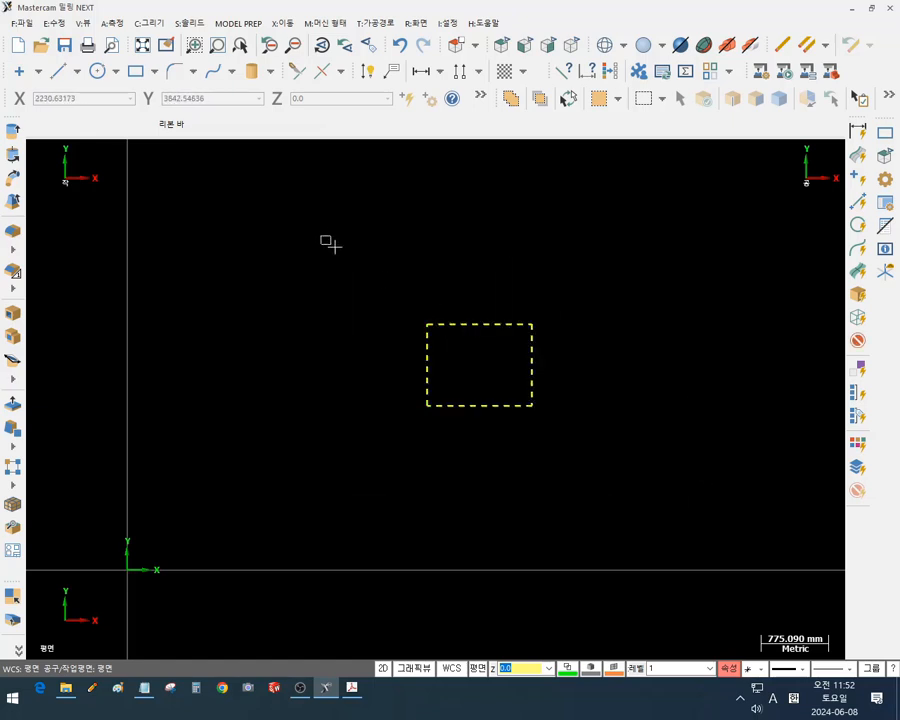
drag(321, 236, 630, 498)
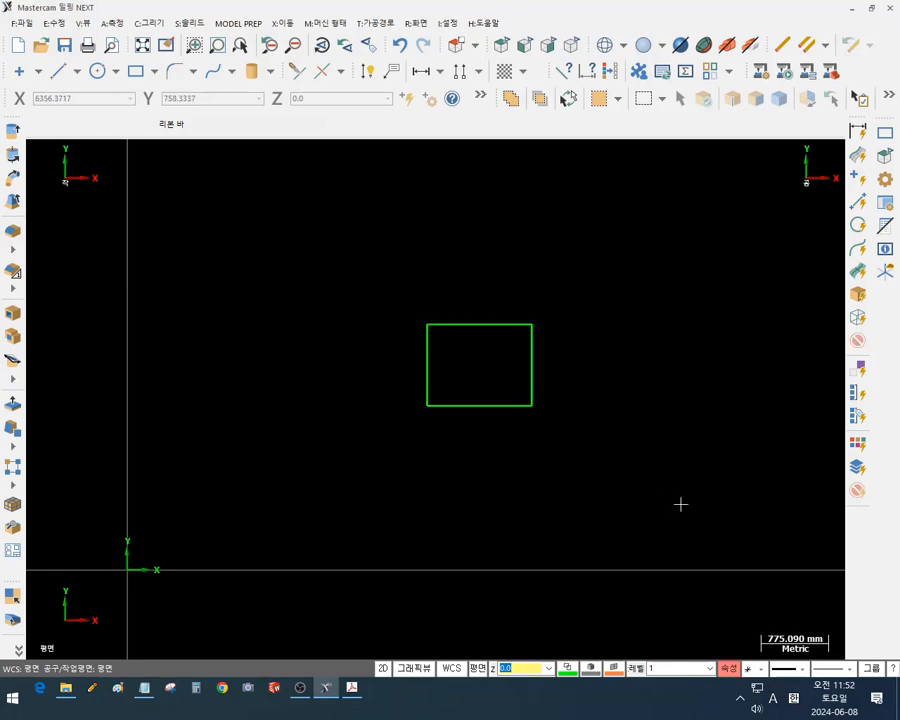
drag(310, 217, 628, 503)
drag(310, 221, 596, 487)
drag(300, 208, 626, 484)
drag(352, 255, 631, 491)
Select all four edges of the rectangle one at a time
click(487, 320)
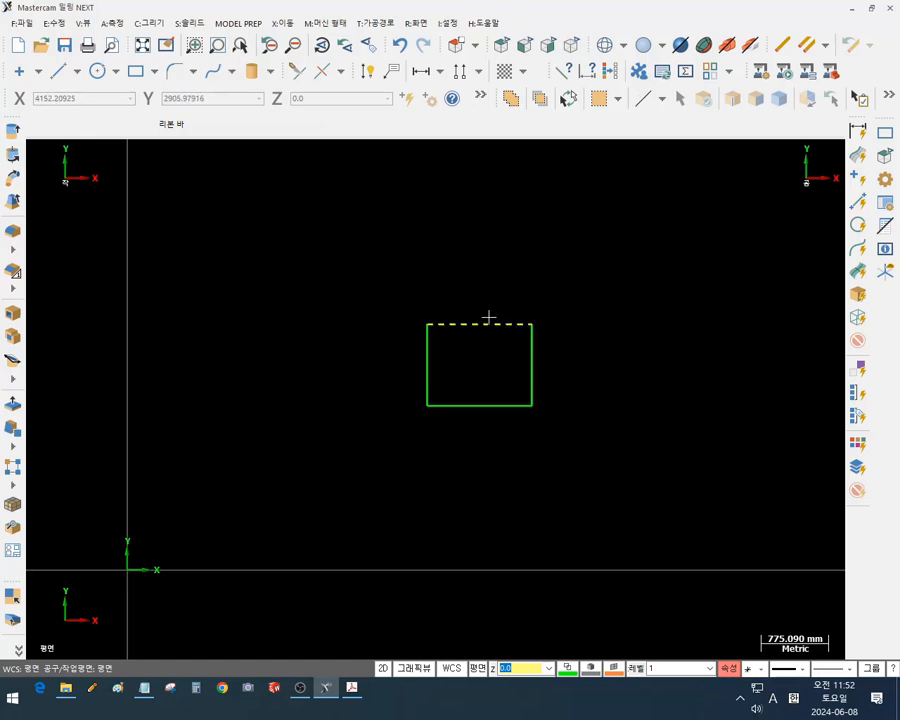
click(533, 352)
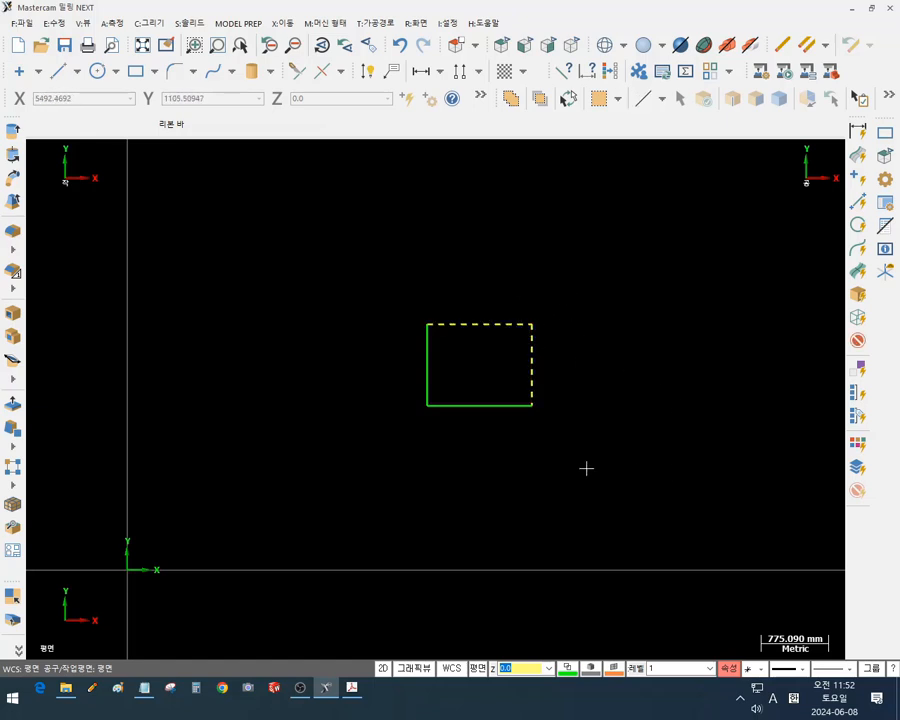
click(513, 406)
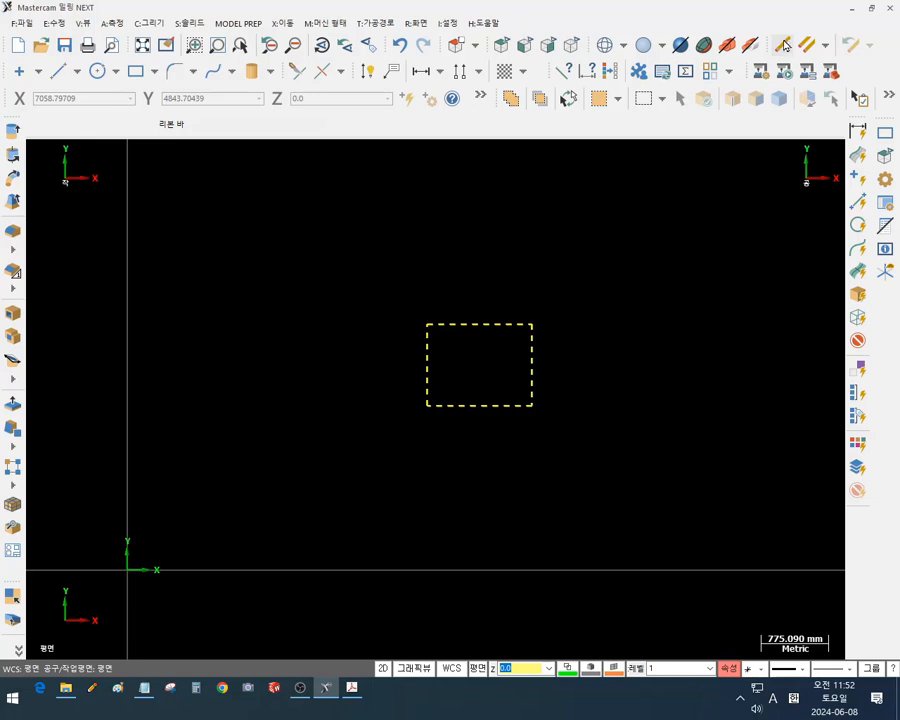
right_click(645, 222)
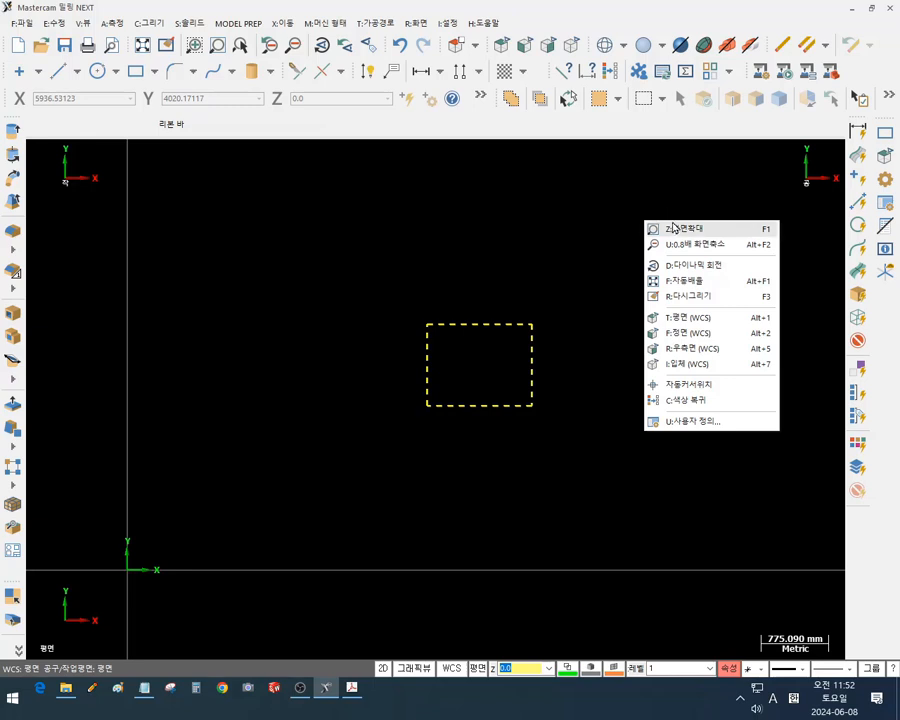
click(767, 11)
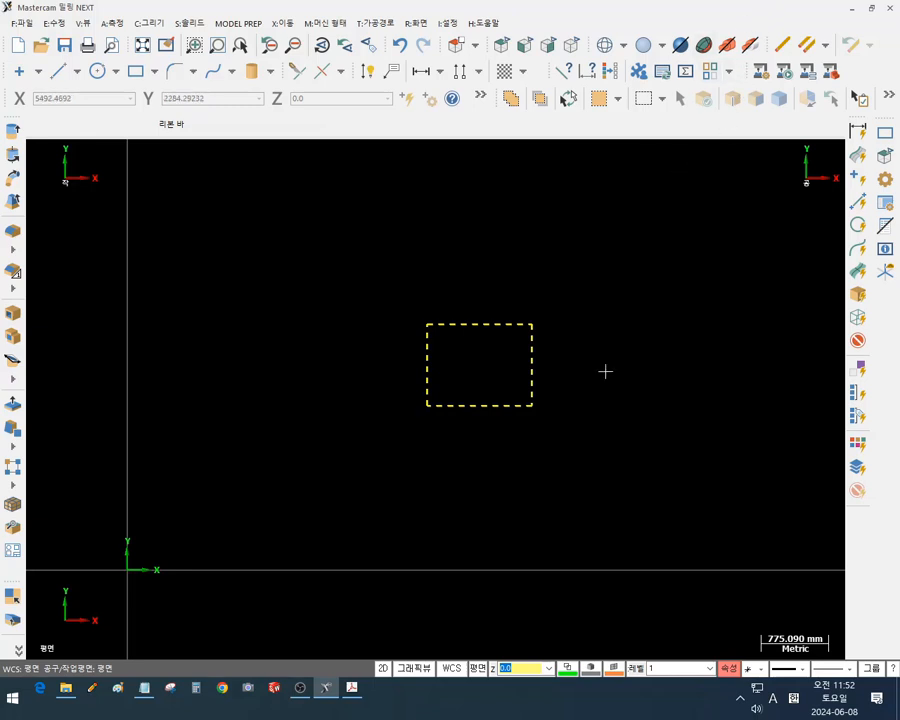
Delete the selected rectangle and draw a new one about 1364 mm wide and 904 mm high in the positive X and Y quadrant
key(Delete)
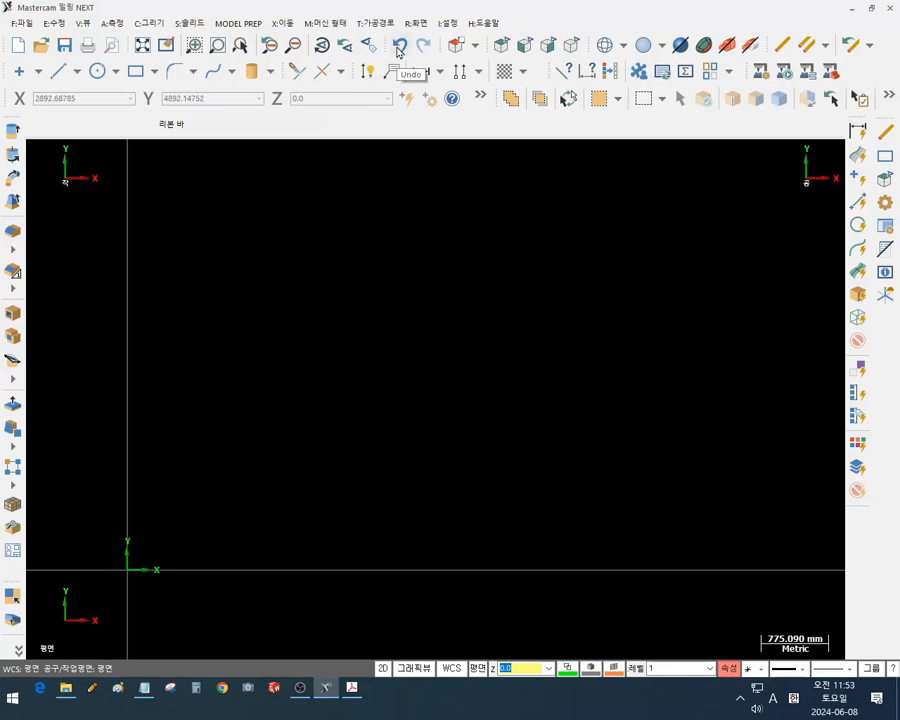
click(134, 72)
click(497, 261)
click(616, 339)
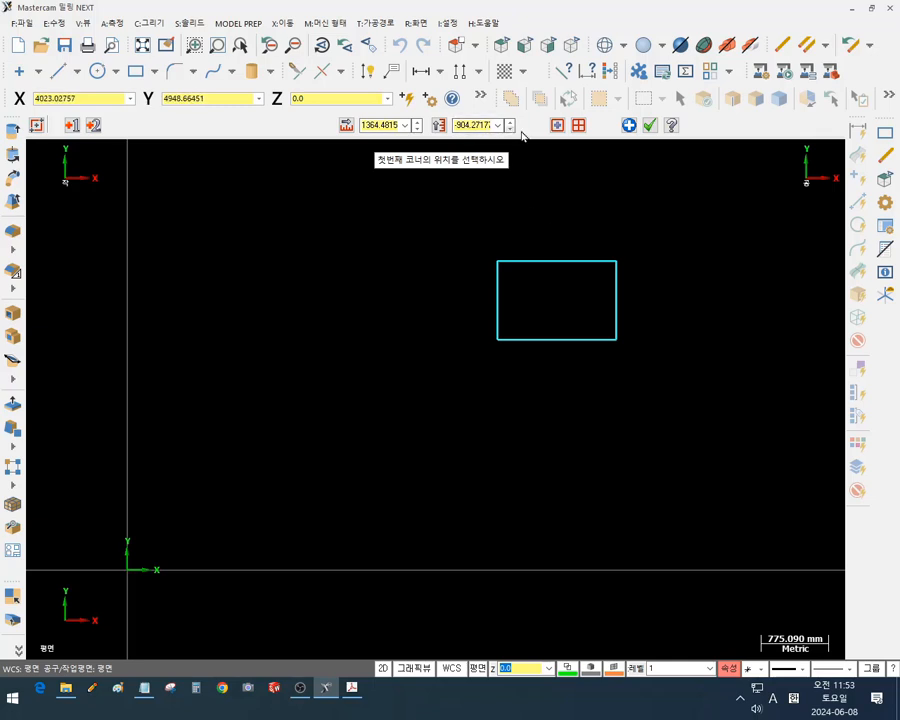
Set the new rectangle's width and height to 70 mm each and accept it
double_click(379, 126)
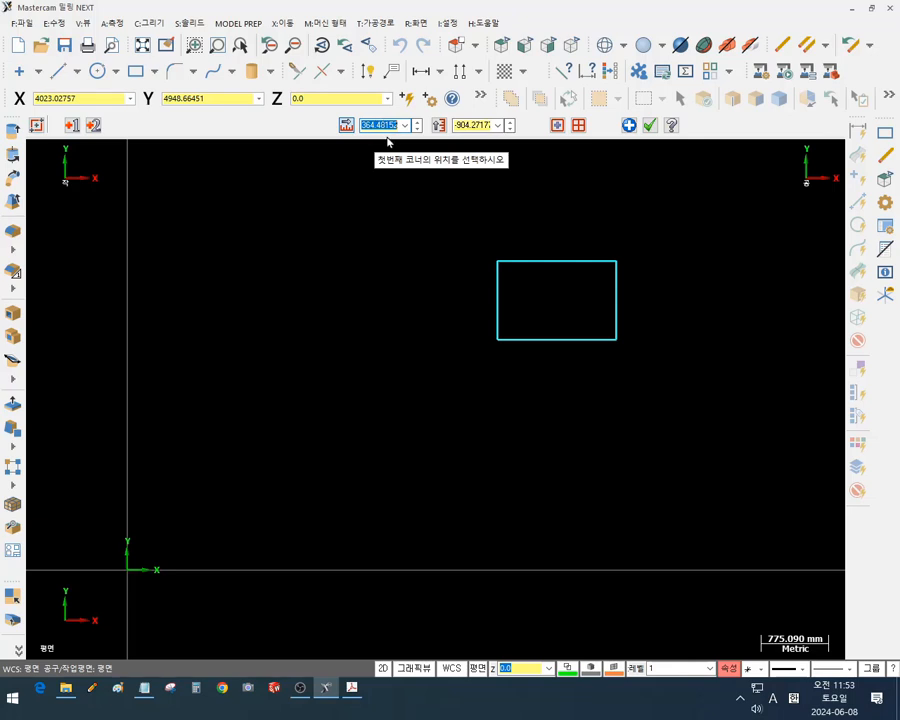
double_click(452, 127)
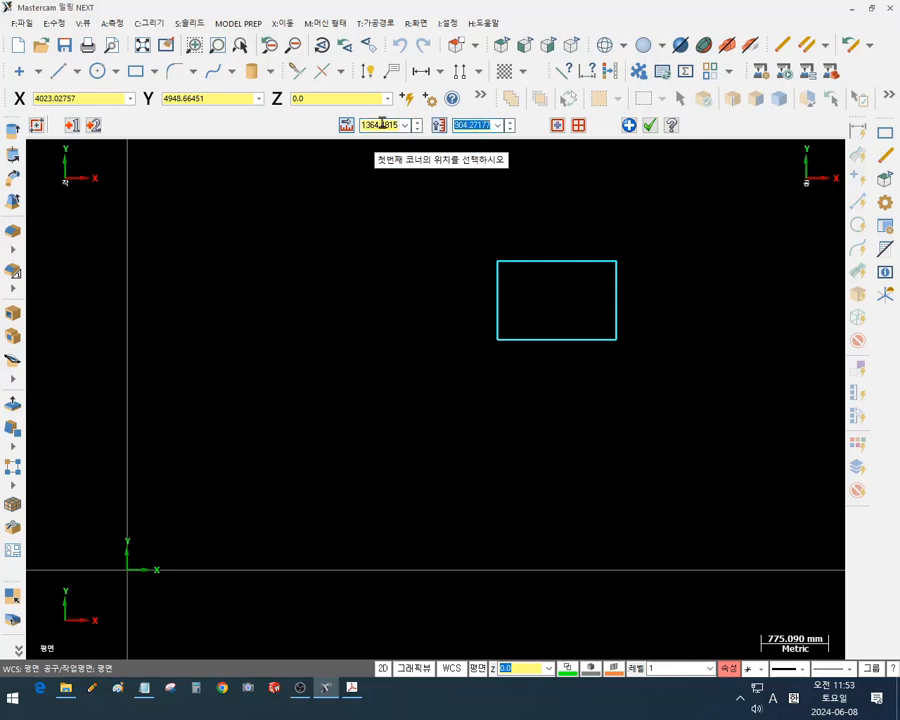
double_click(381, 125)
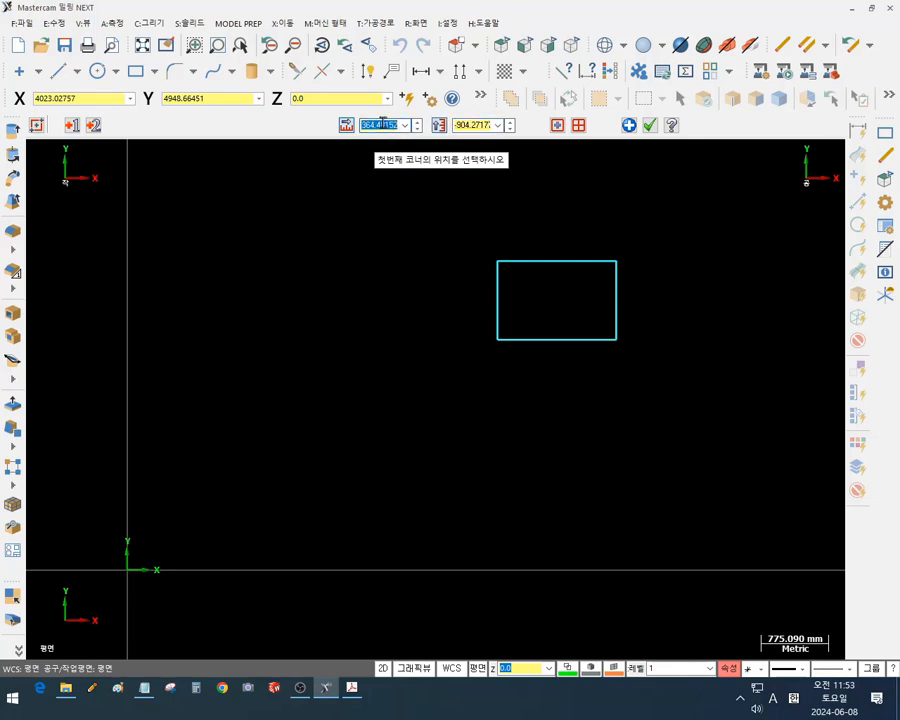
text(70)
double_click(476, 127)
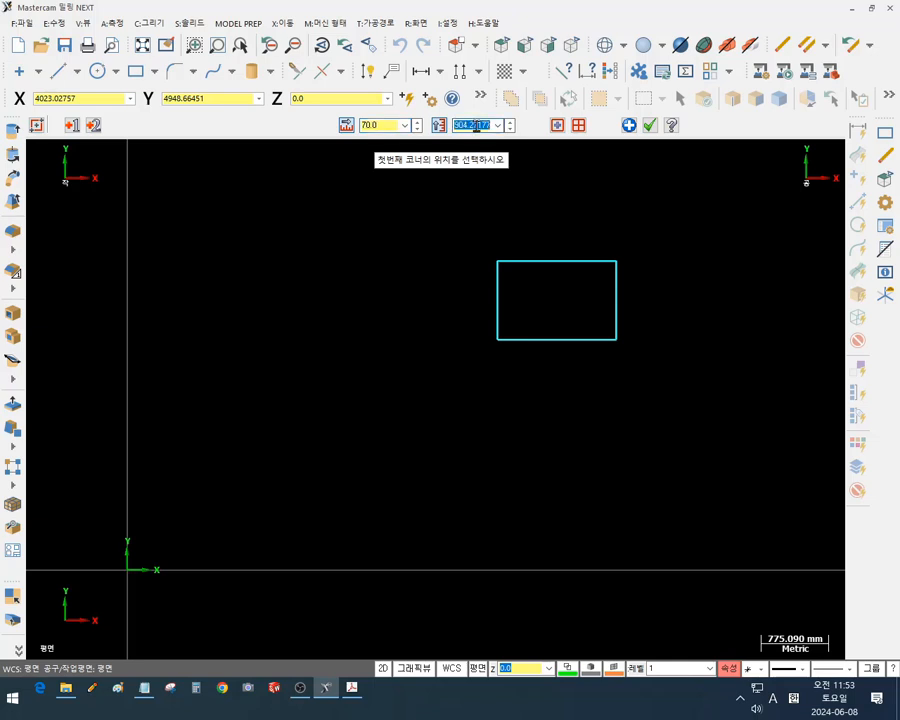
text(70)
key(Return)
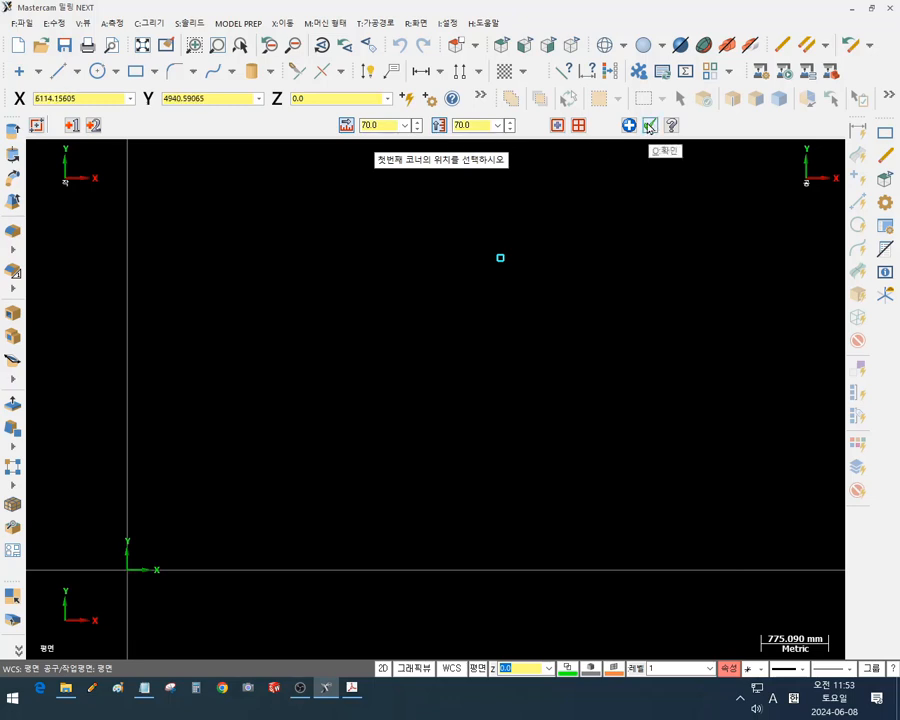
scroll(512, 240, up, 3)
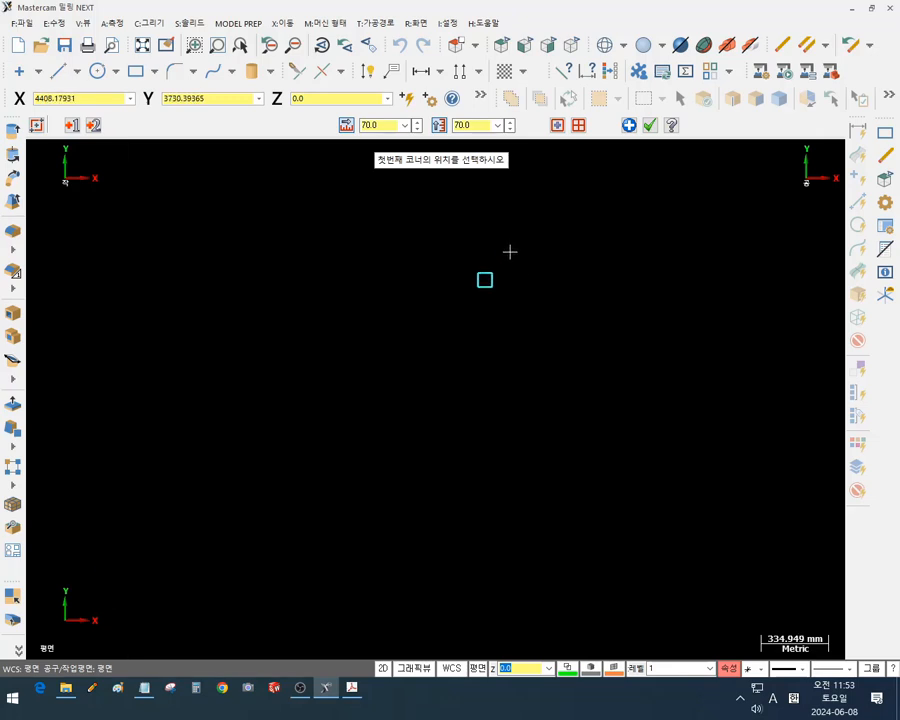
scroll(510, 252, up, 7)
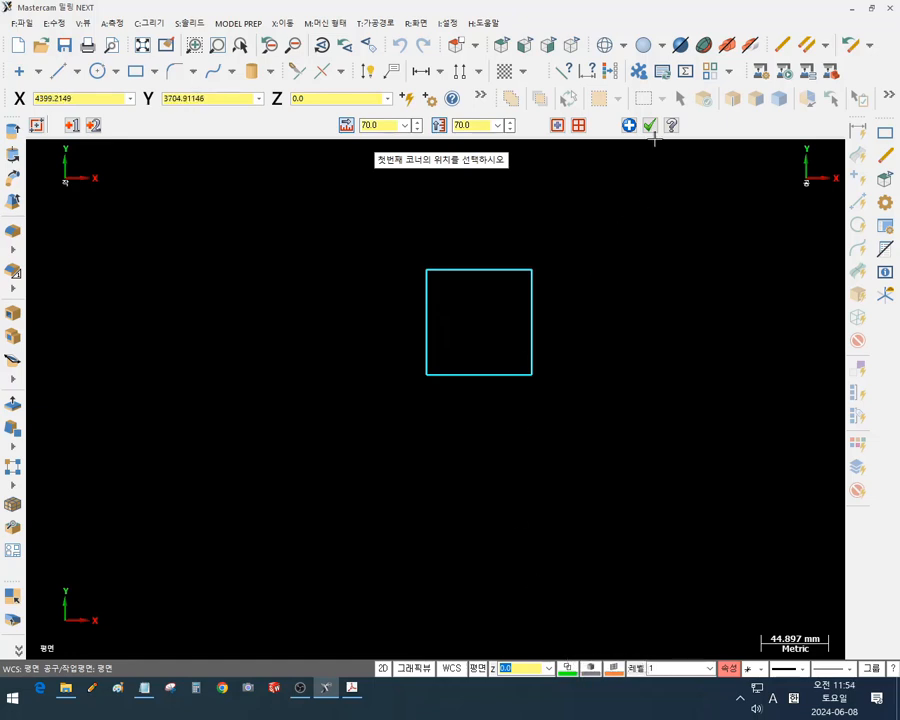
click(649, 125)
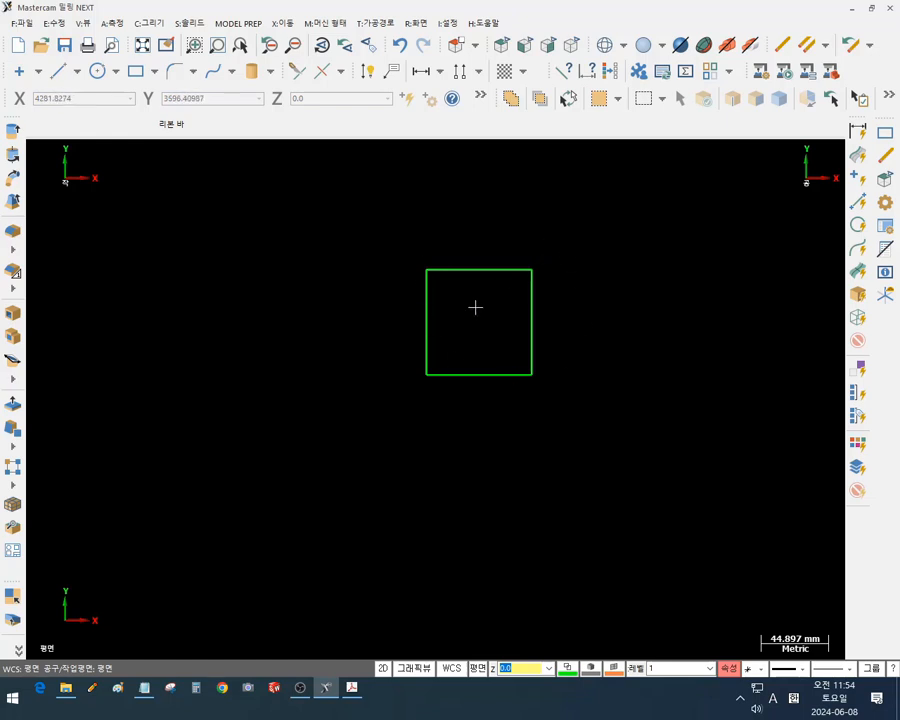
Circle the origin and the distant square in red with the screen pen, and clear the marks
scroll(645, 227, down, 2)
scroll(645, 227, down, 9)
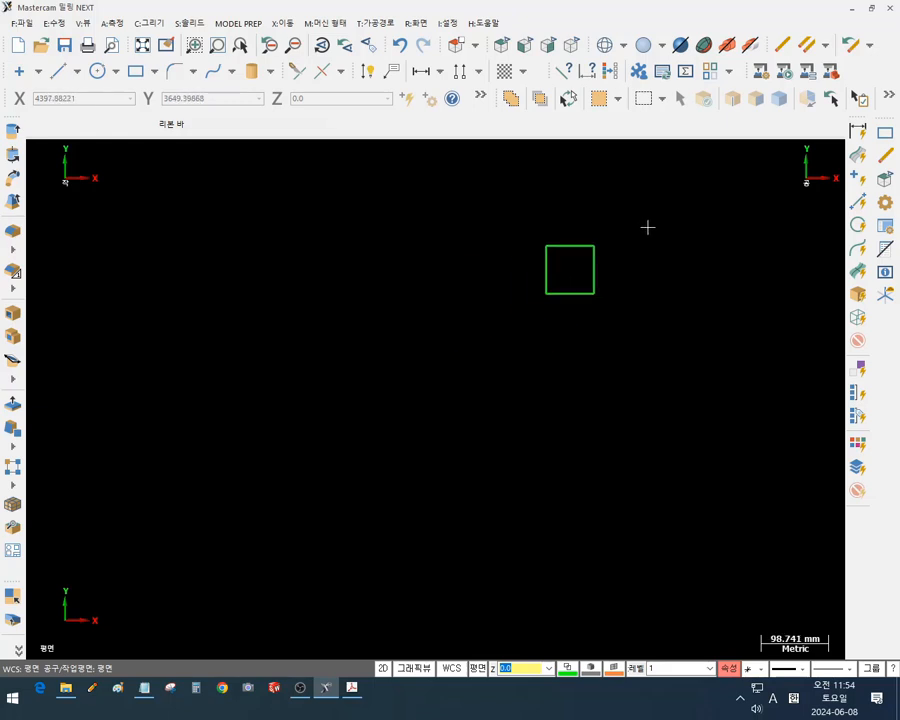
scroll(648, 233, down, 4)
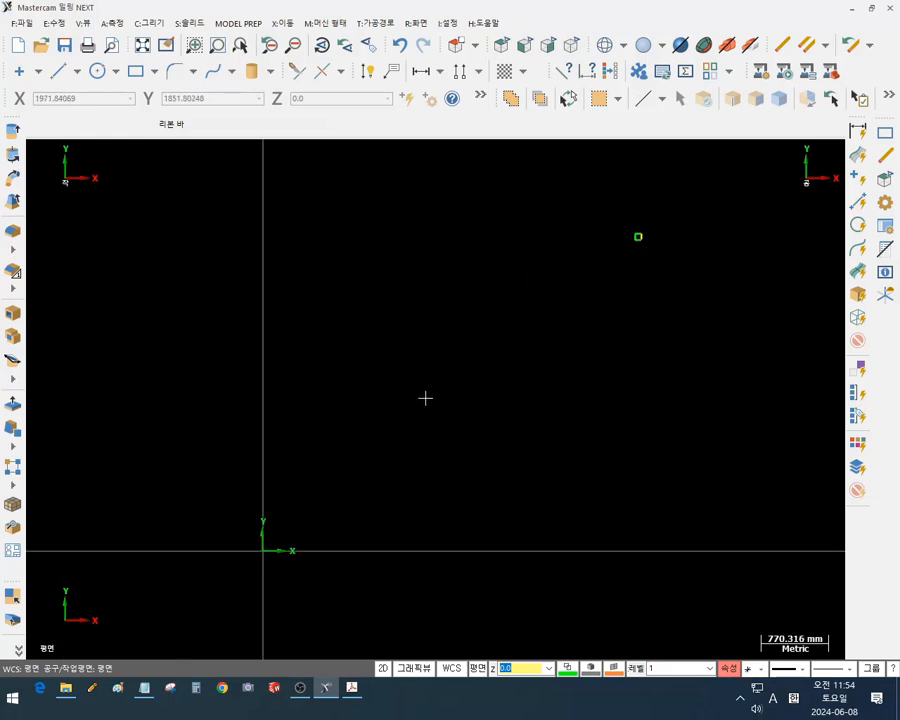
click(93, 690)
mouse_move(265, 574)
mouse_down()
mouse_move(229, 557)
mouse_move(291, 542)
mouse_move(270, 563)
mouse_up()
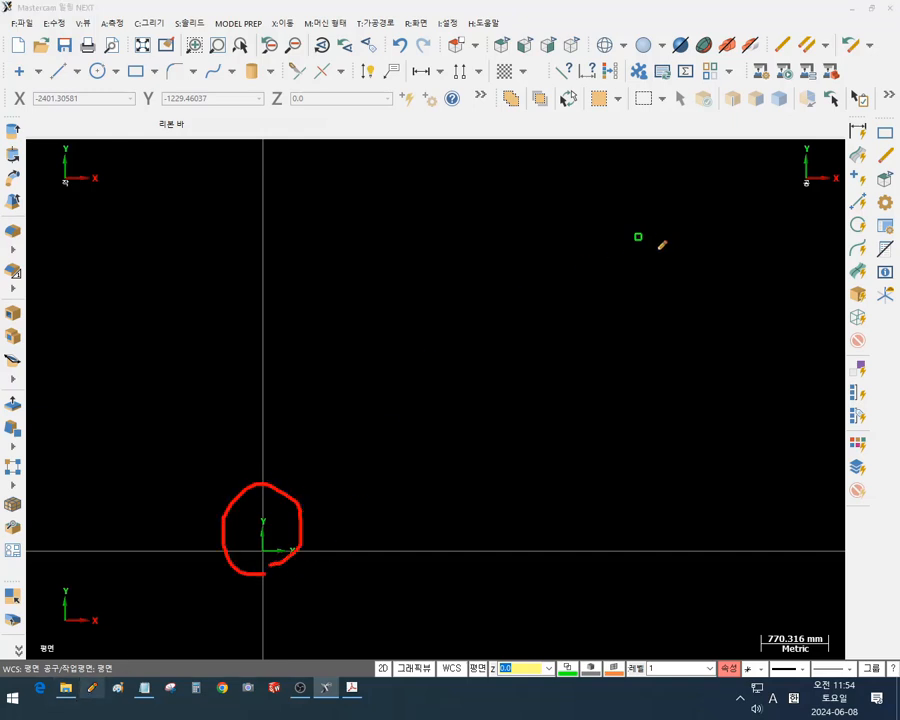
drag(661, 245, 657, 235)
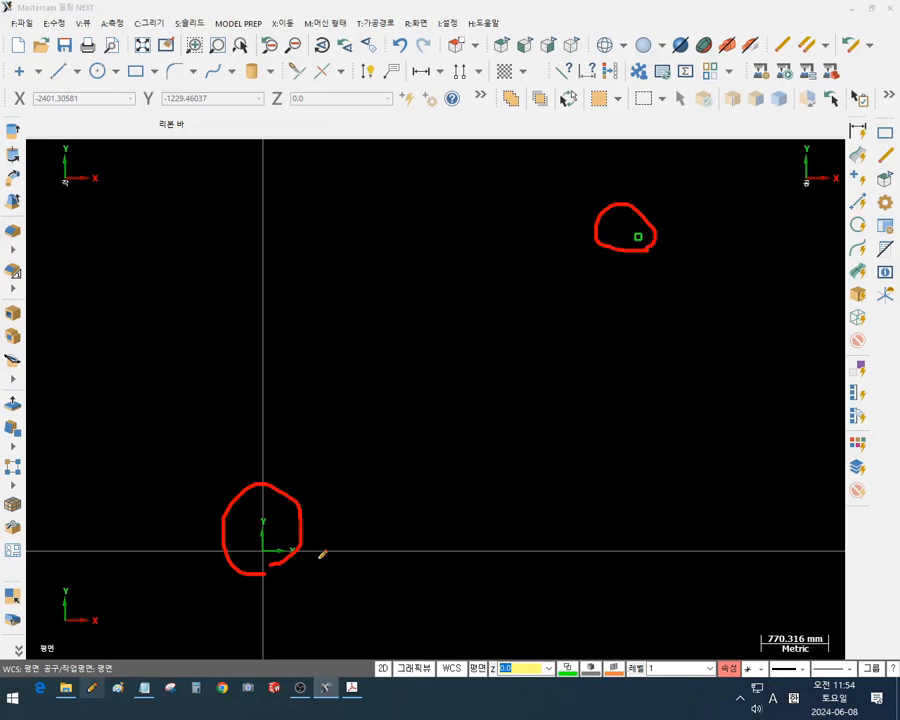
mouse_move(234, 617)
mouse_down()
mouse_move(348, 456)
mouse_move(197, 585)
mouse_move(370, 516)
mouse_move(310, 630)
mouse_up()
mouse_move(630, 248)
mouse_down()
mouse_move(662, 176)
mouse_move(612, 276)
mouse_up()
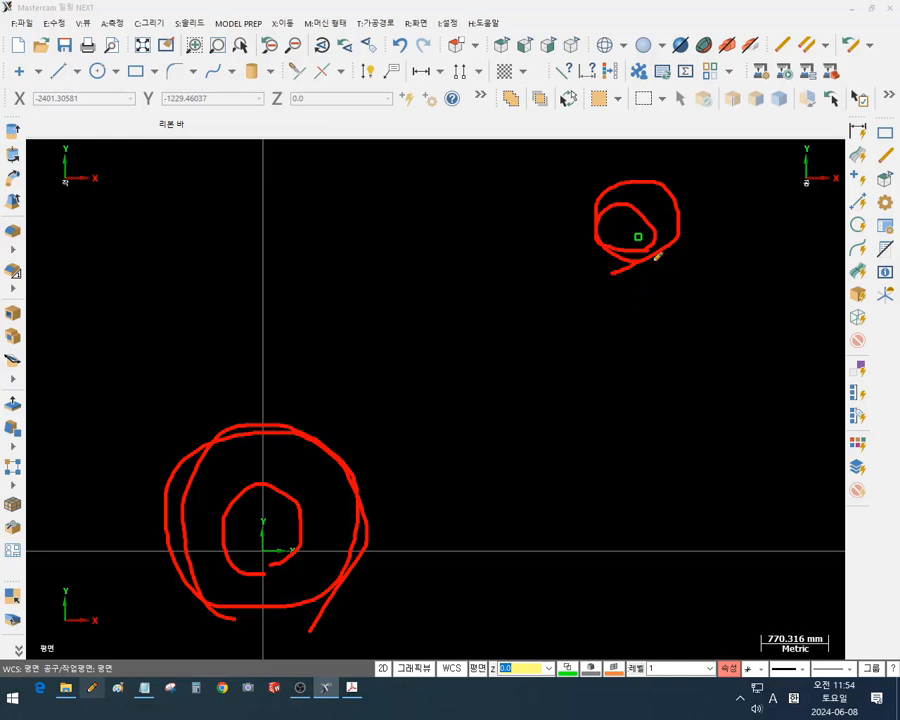
mouse_move(612, 270)
mouse_down()
mouse_move(577, 213)
mouse_move(681, 237)
mouse_move(633, 169)
mouse_up()
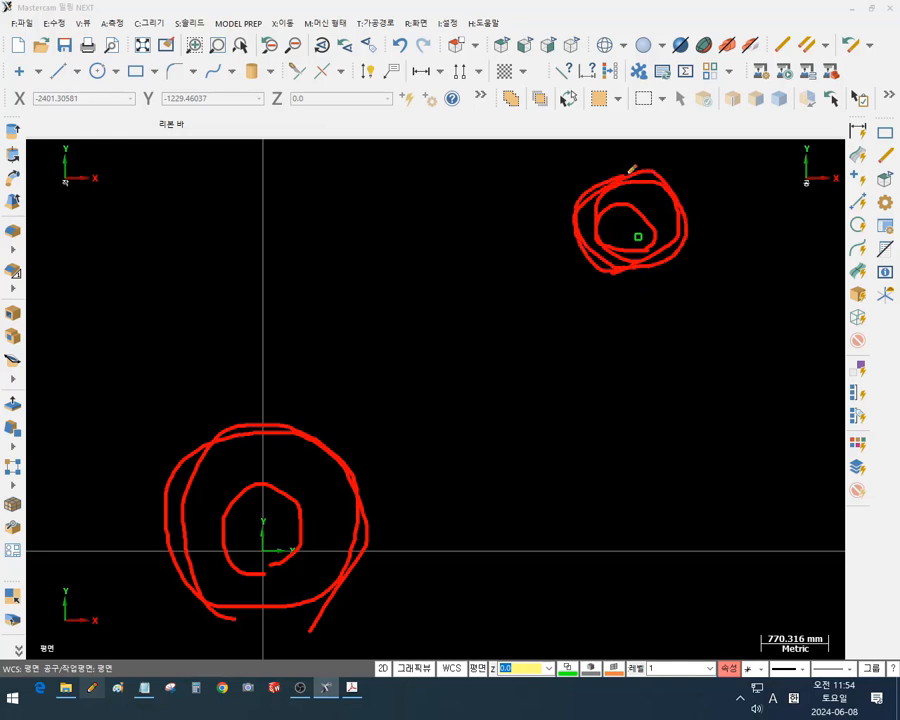
right_click(673, 352)
click(702, 500)
Examine the origin up close, fit the view to the square, and compare its position with the origin's
scroll(684, 316, down, 2)
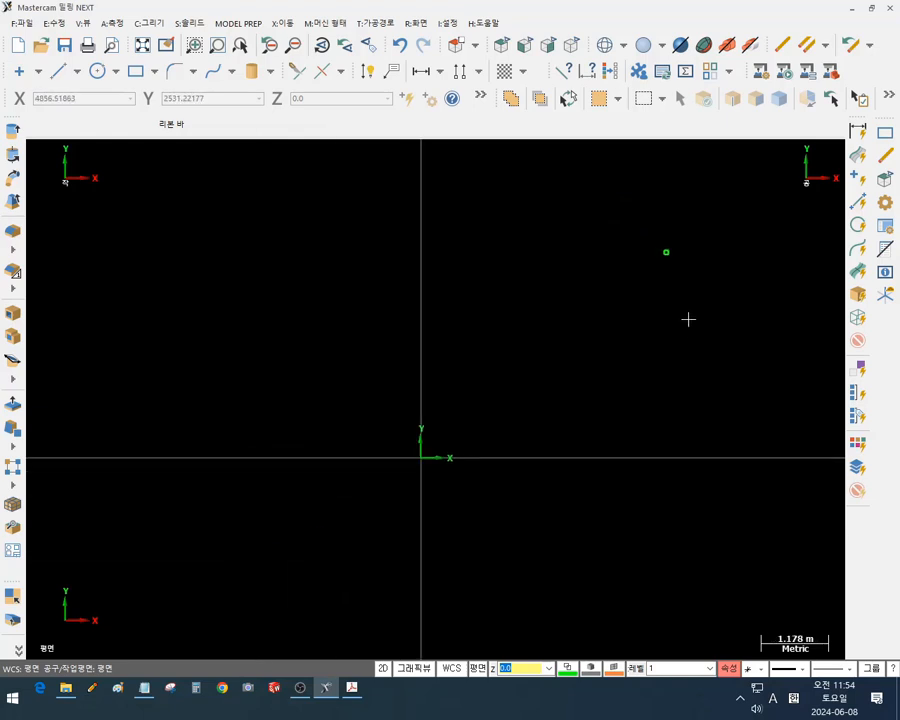
scroll(387, 509, up, 2)
scroll(387, 509, up, 10)
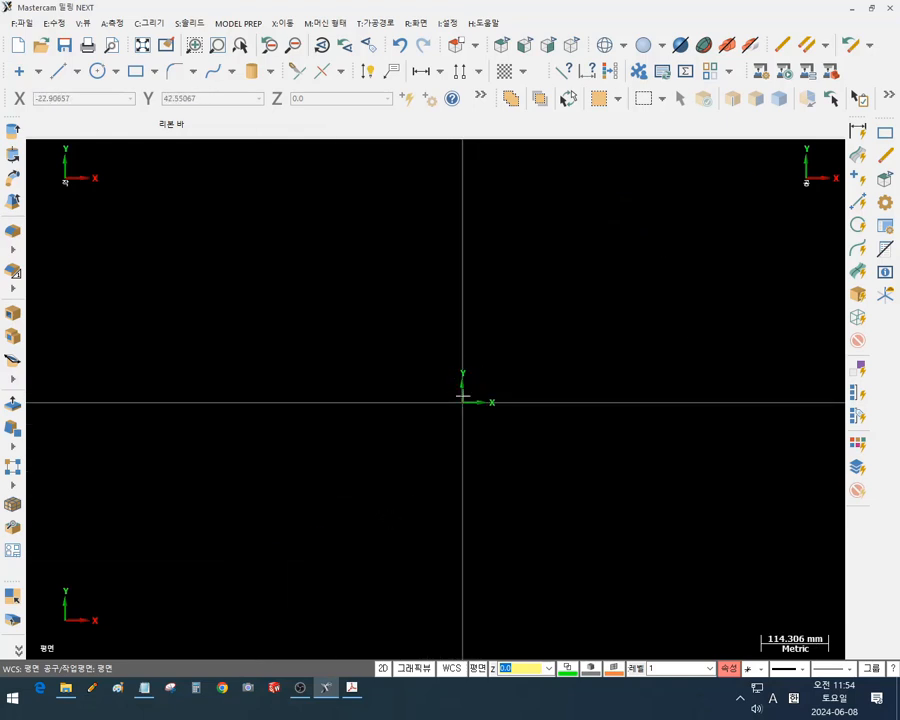
scroll(331, 309, up, 2)
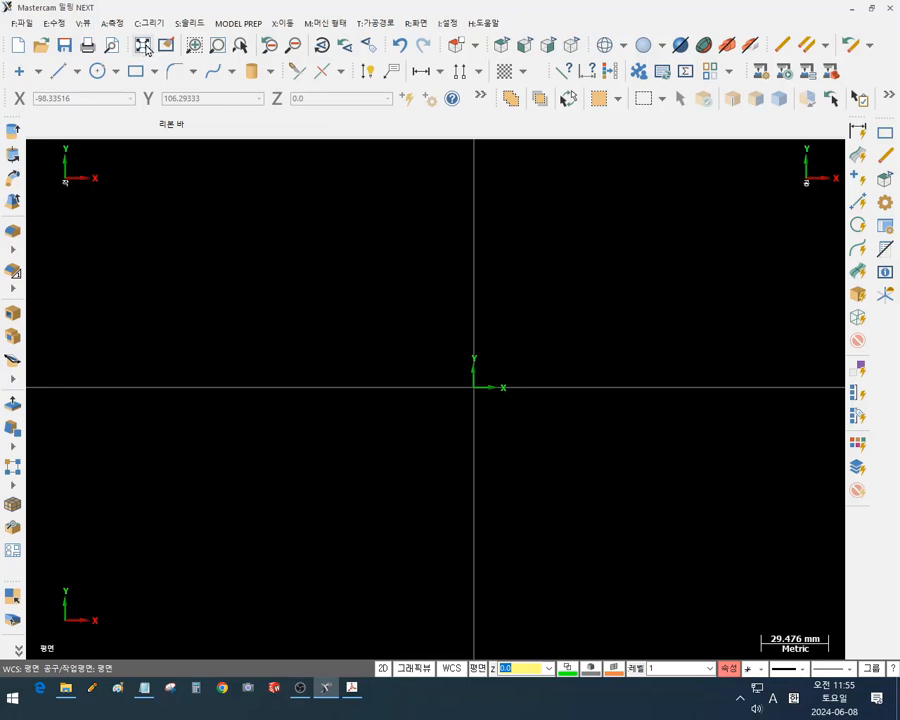
click(143, 46)
scroll(471, 459, down, 1)
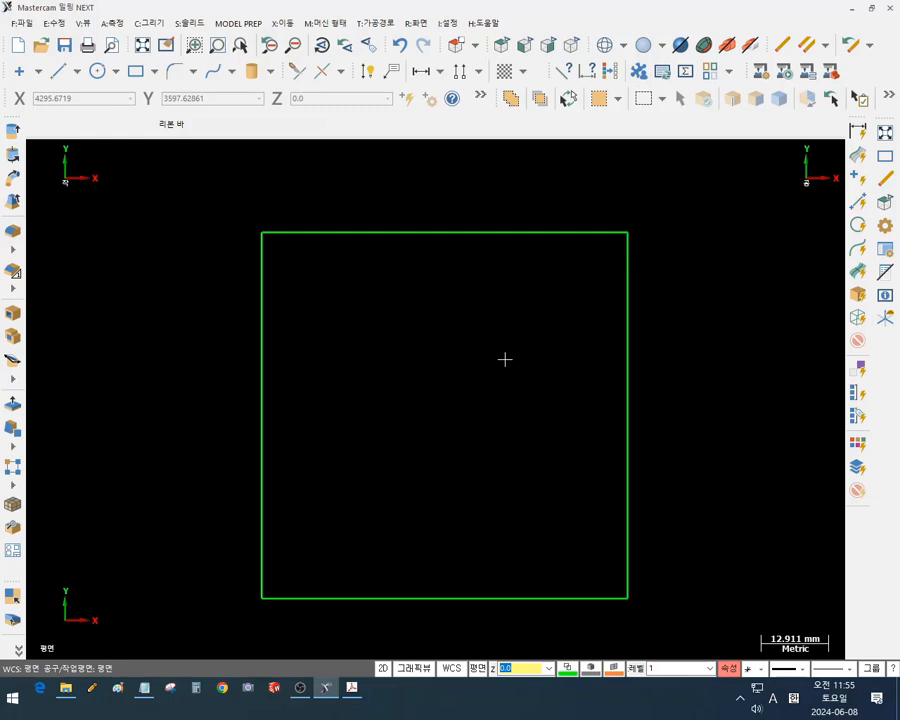
scroll(506, 350, down, 4)
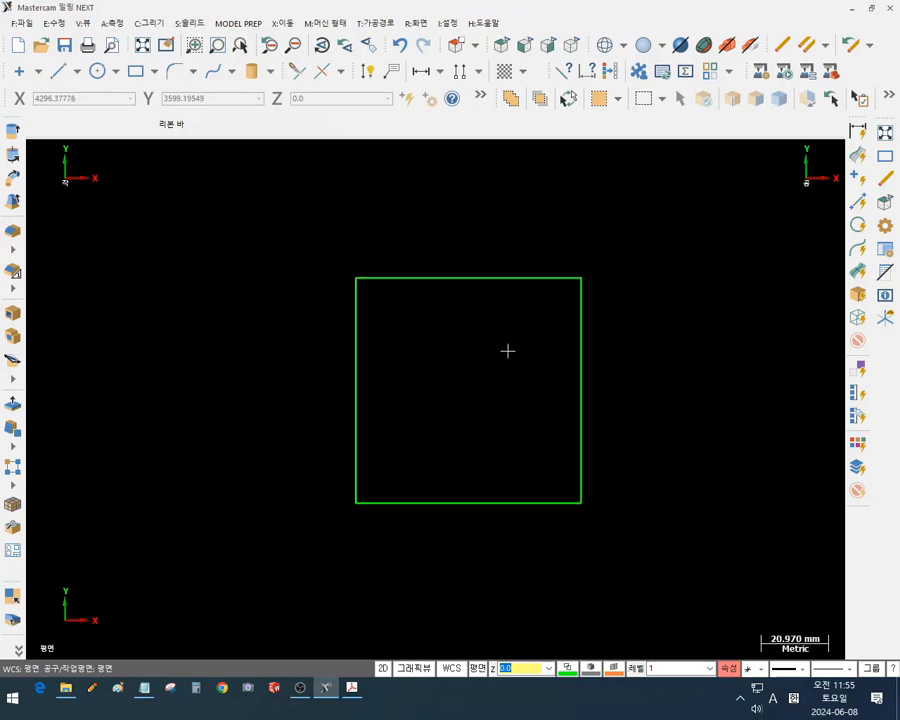
scroll(655, 288, down, 7)
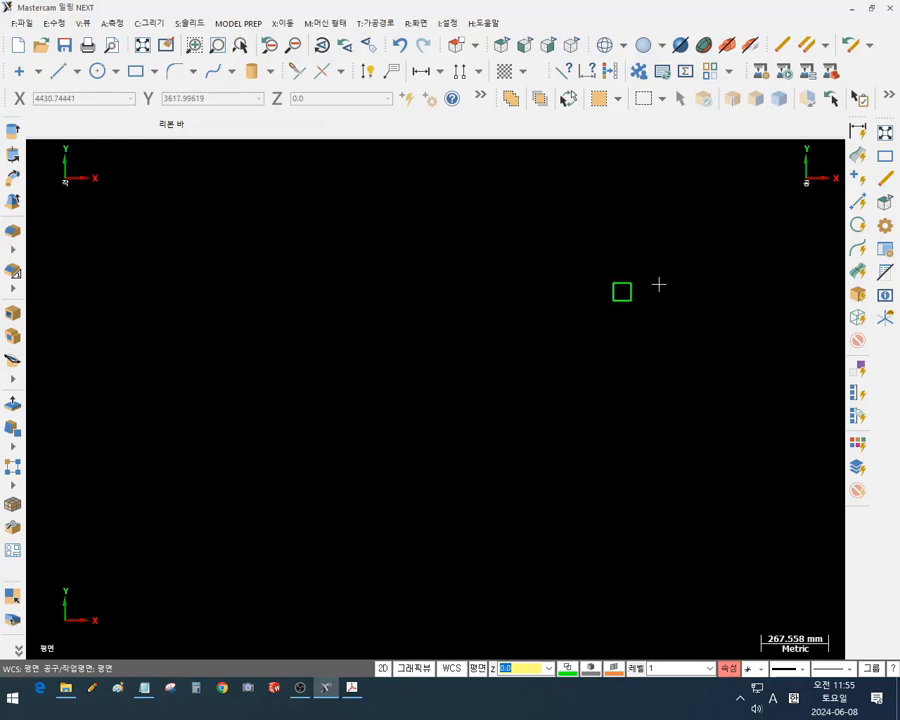
scroll(669, 290, down, 3)
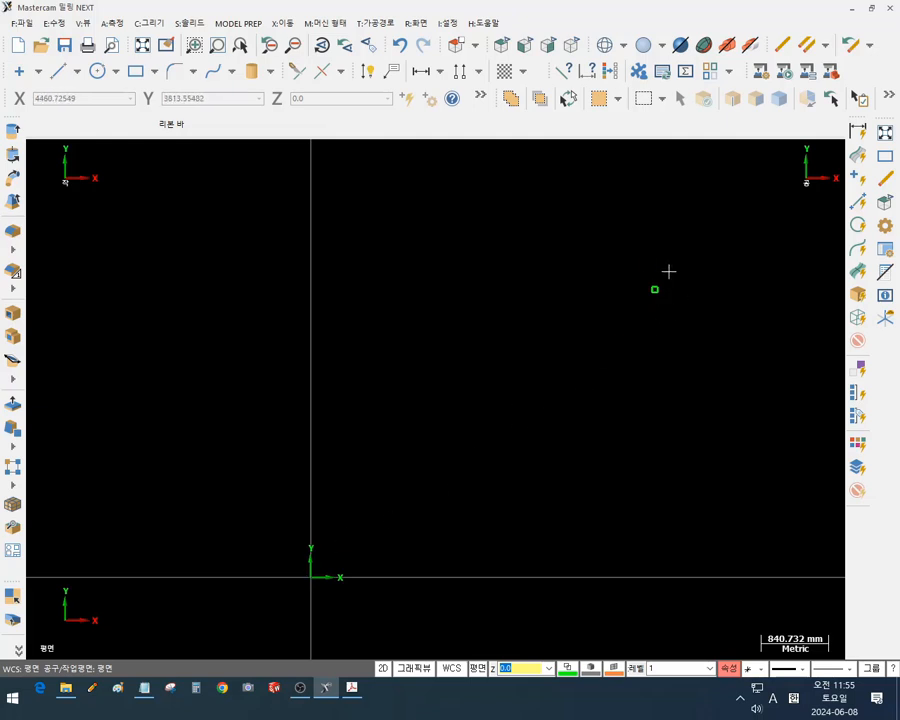
Move the square to the origin with the Move to Origin command, using its lower-left corner as the start point
scroll(658, 294, up, 2)
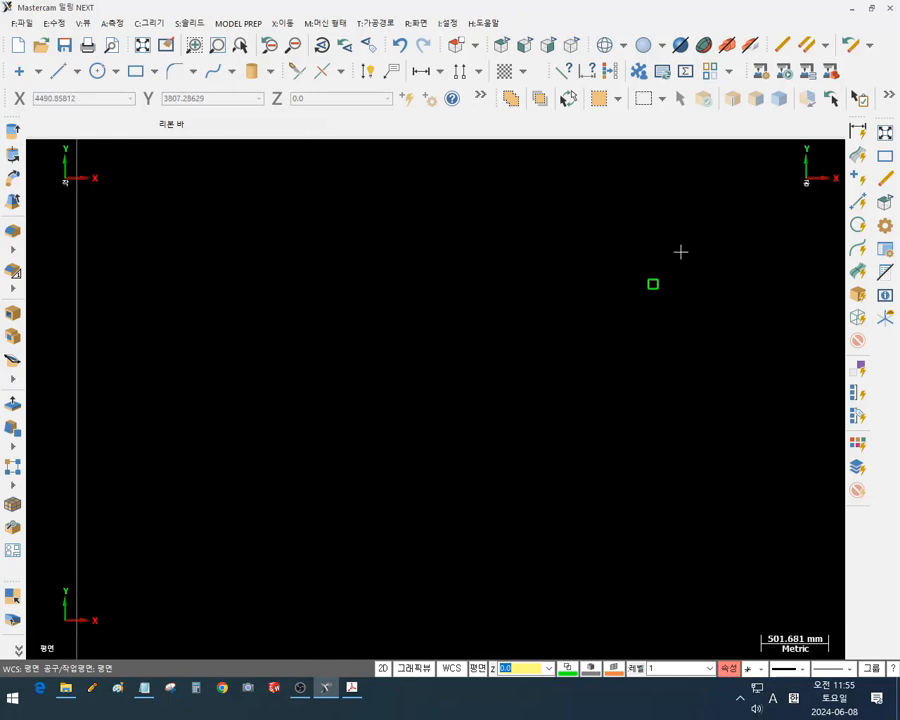
scroll(669, 279, up, 10)
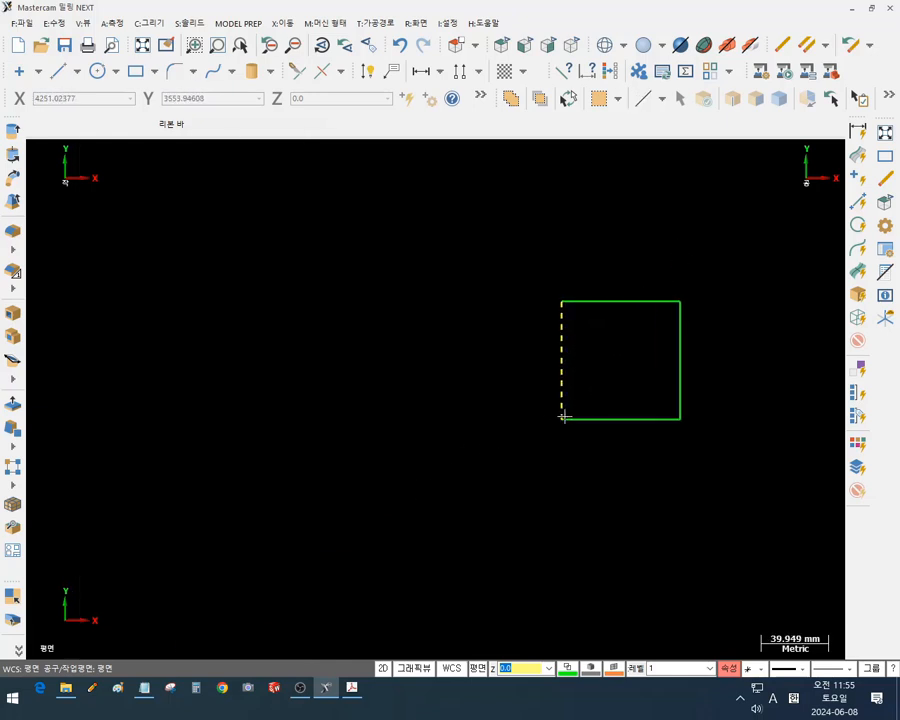
scroll(604, 404, up, 2)
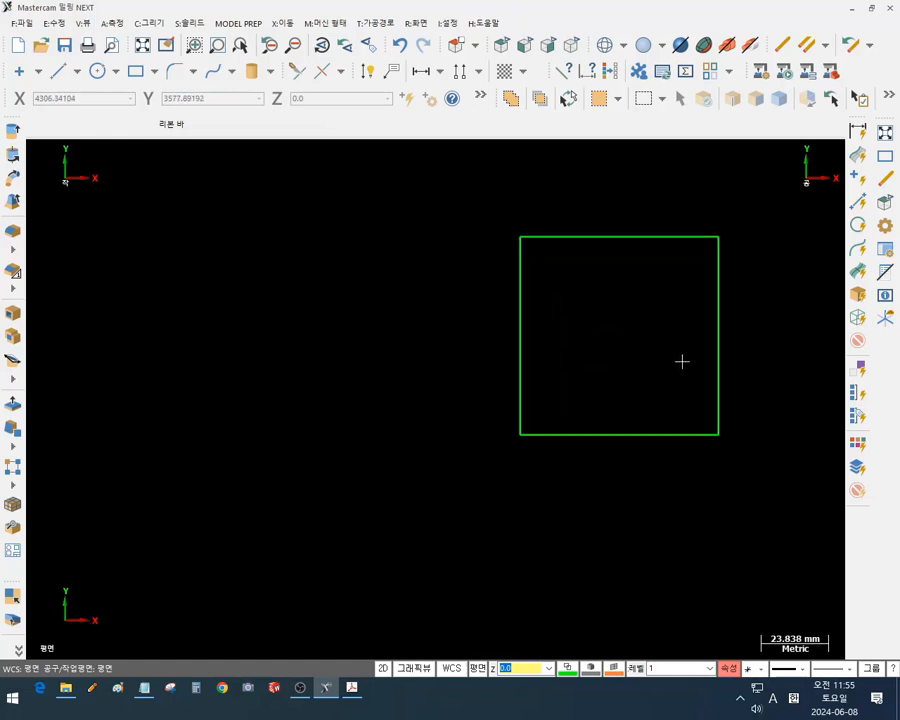
scroll(682, 361, up, 1)
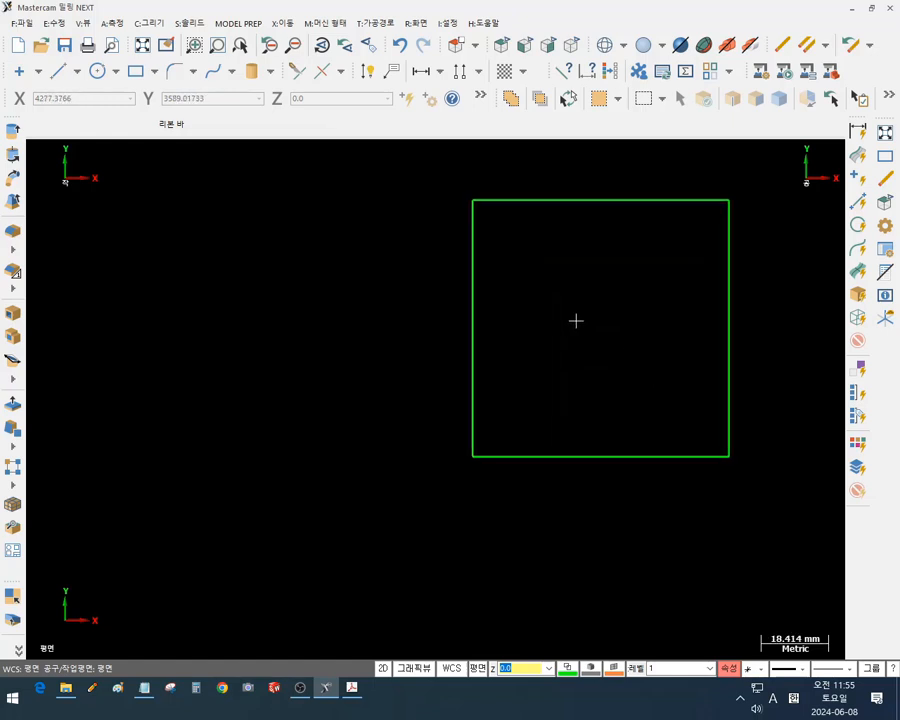
scroll(542, 327, down, 2)
scroll(620, 298, up, 2)
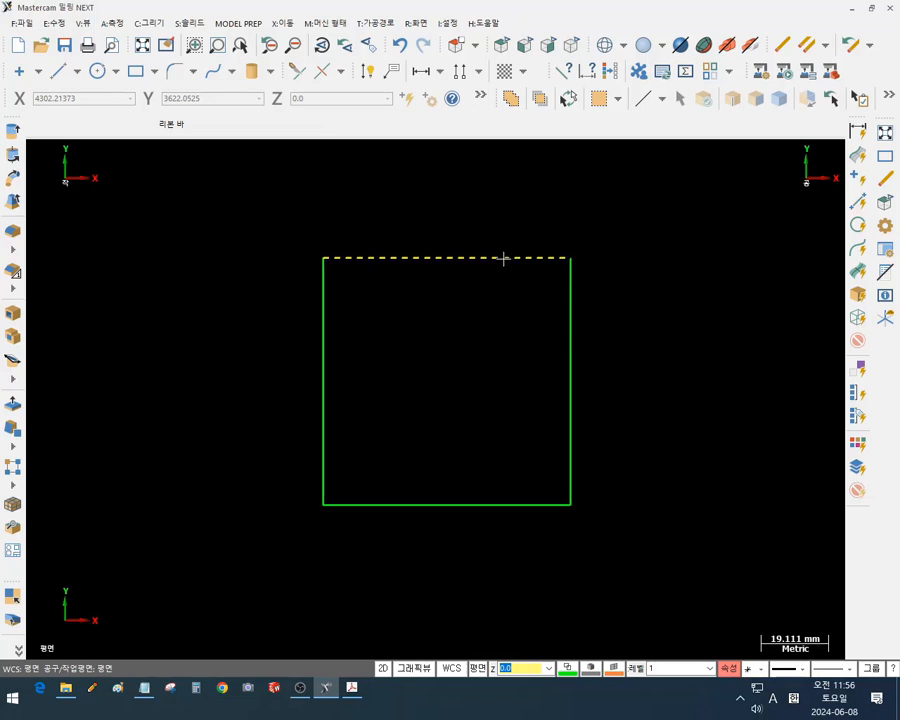
click(283, 23)
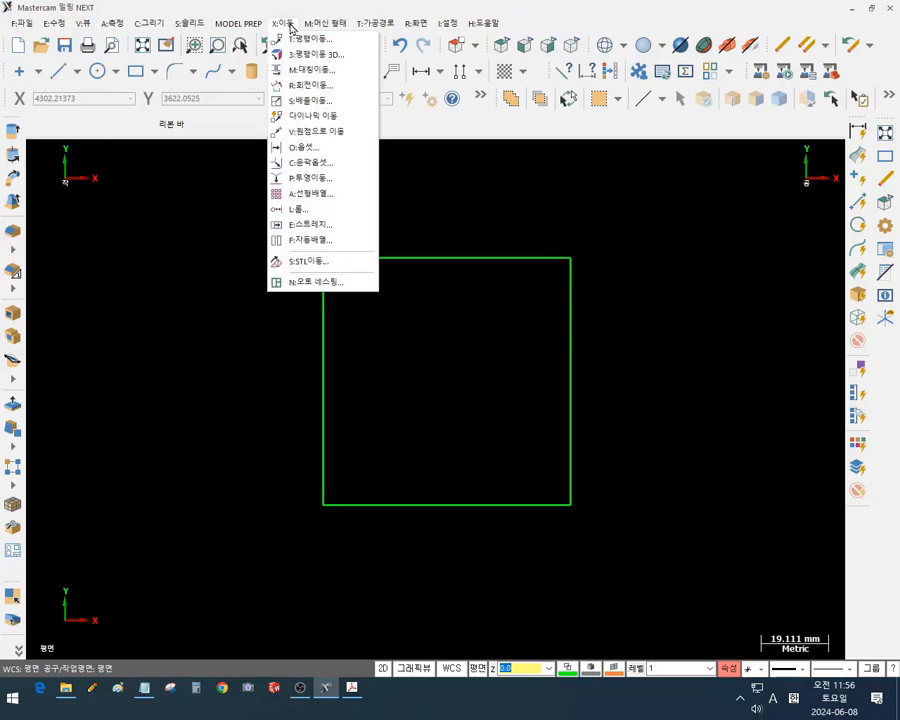
click(352, 135)
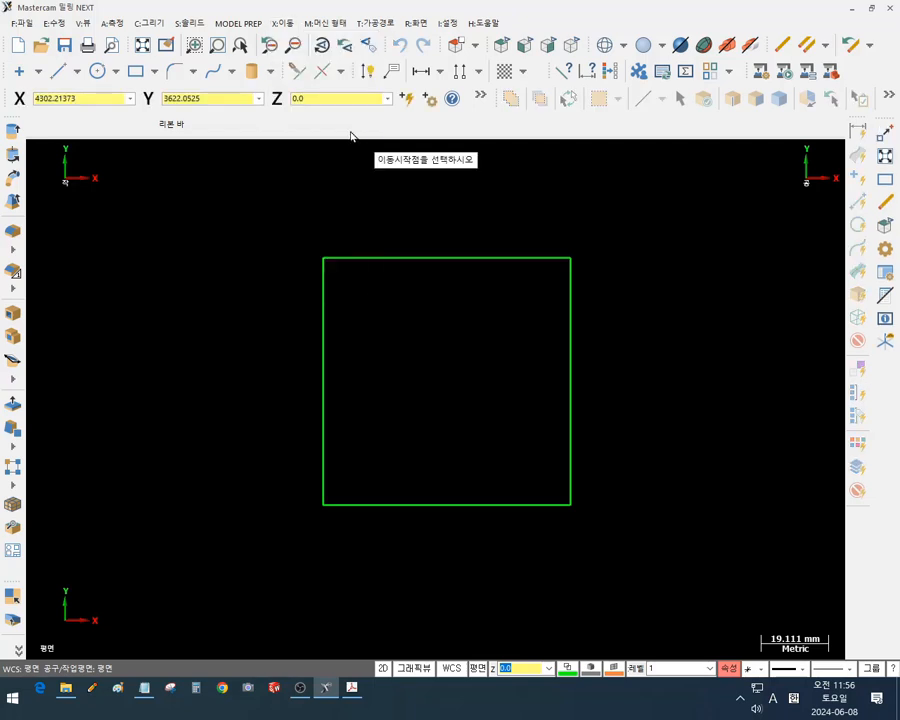
click(323, 505)
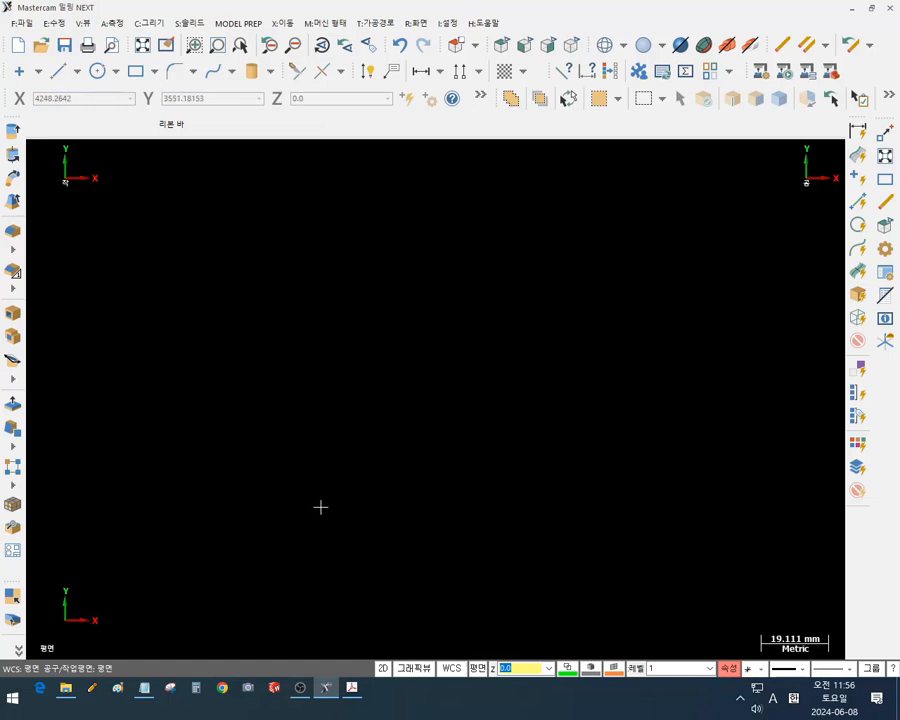
Fit the view to the moved square and check its position at the origin
click(142, 46)
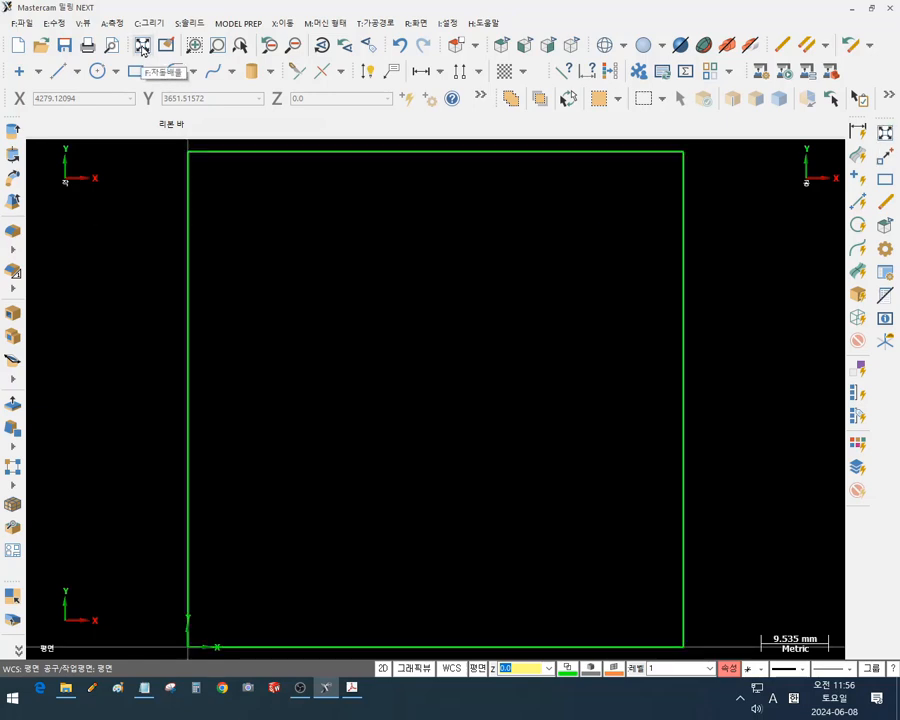
scroll(497, 298, down, 3)
scroll(494, 294, down, 1)
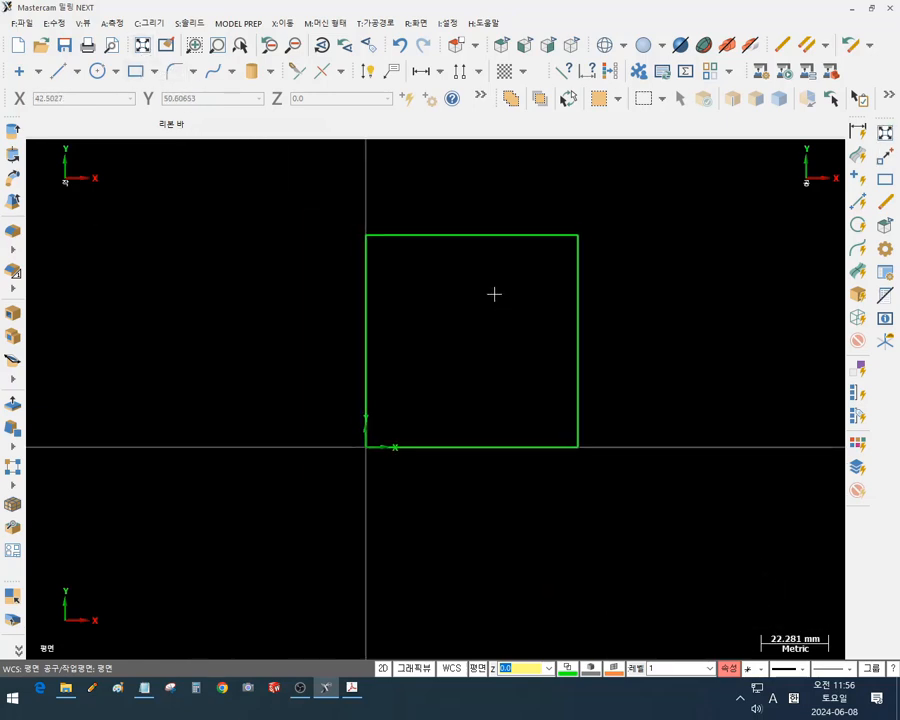
scroll(346, 285, down, 1)
scroll(247, 265, up, 1)
scroll(469, 340, up, 1)
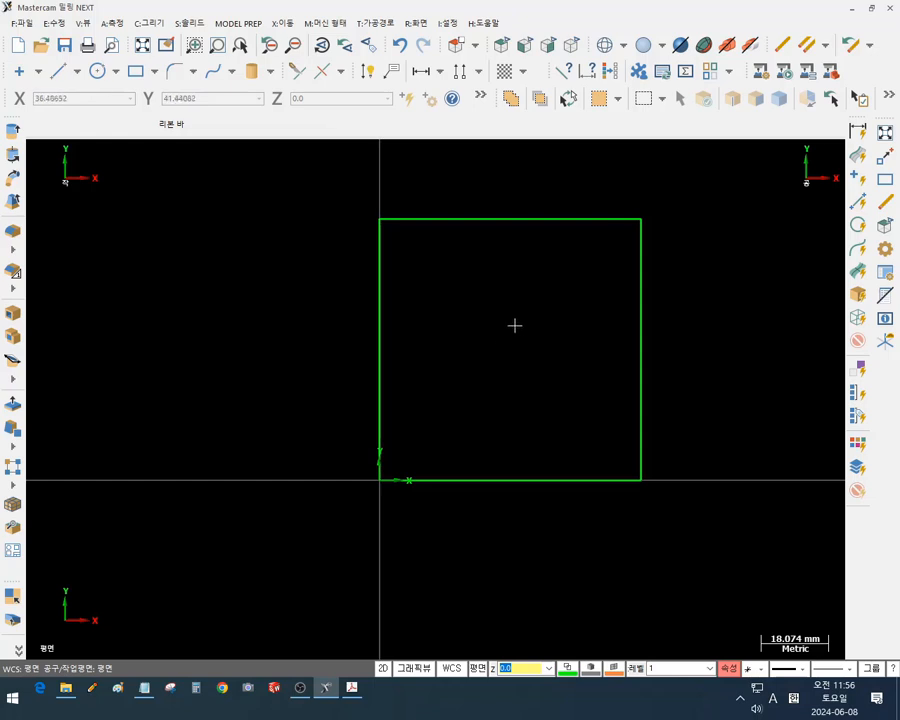
scroll(250, 384, down, 1)
scroll(549, 248, up, 1)
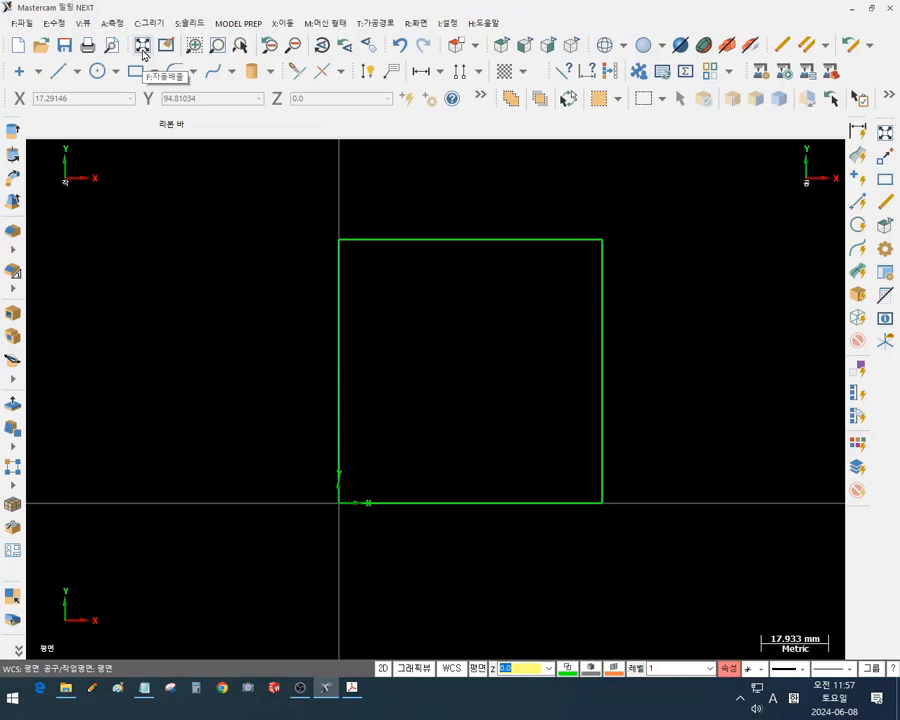
Zoom out and pan away from the square, refitting the view to it each time
scroll(762, 270, down, 5)
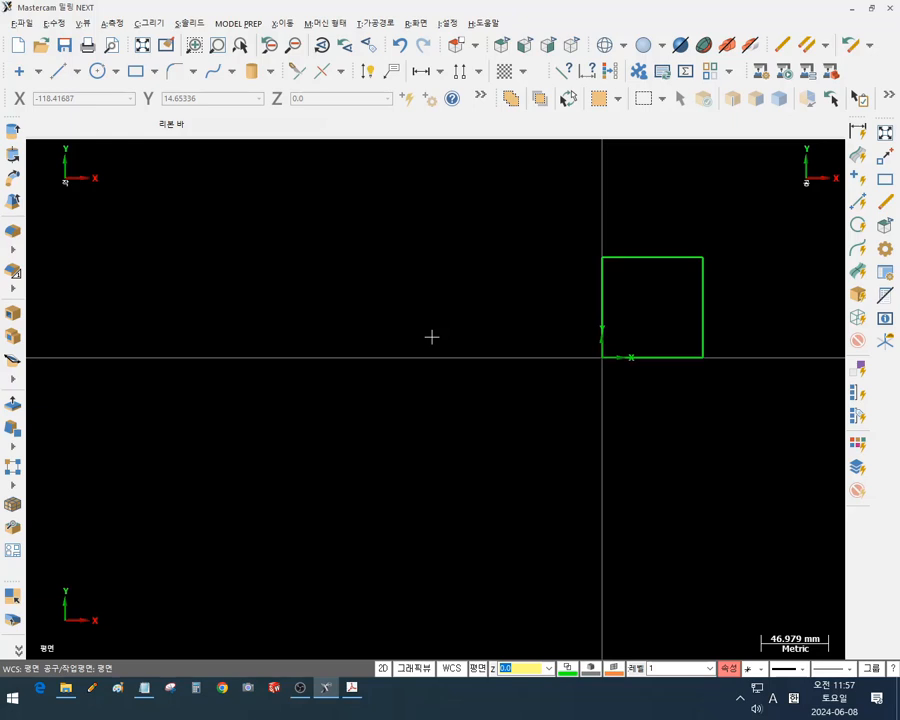
key(alt+F1)
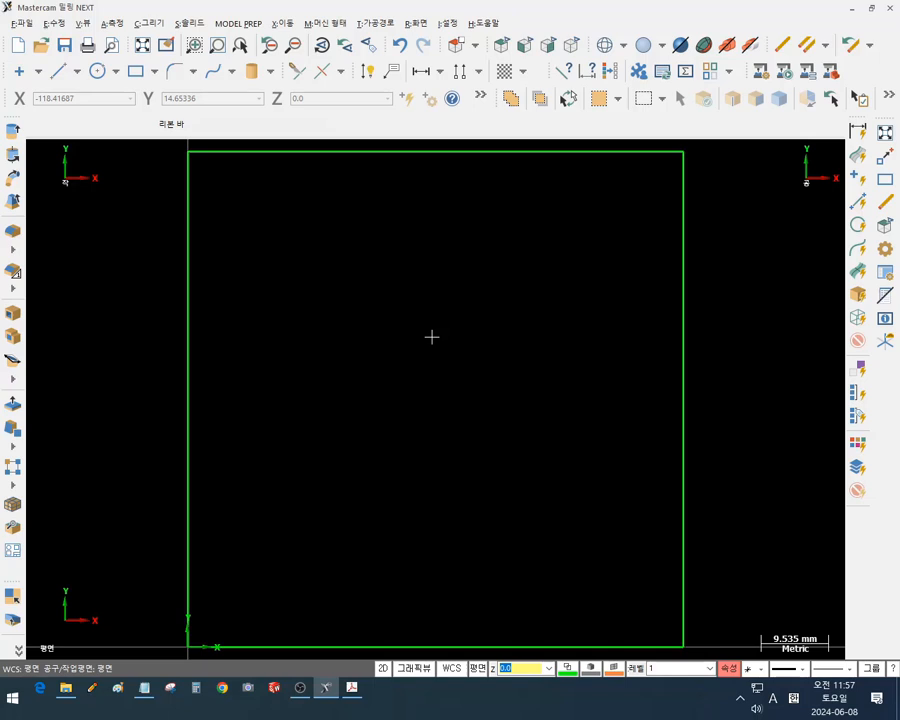
scroll(514, 309, down, 6)
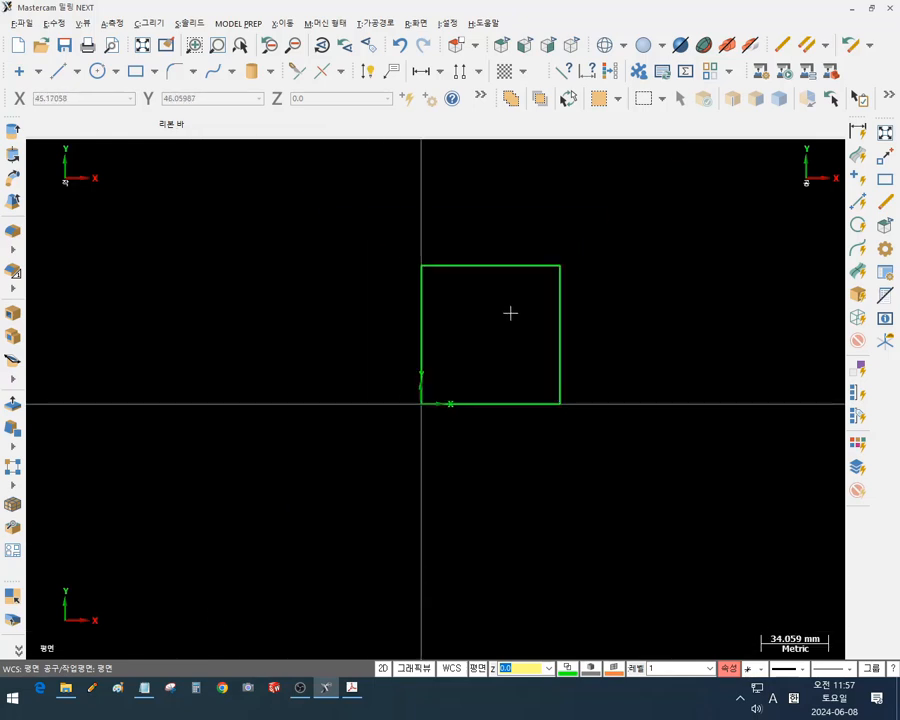
scroll(510, 313, down, 2)
ctrl+middle_drag(305, 490, 596, 362)
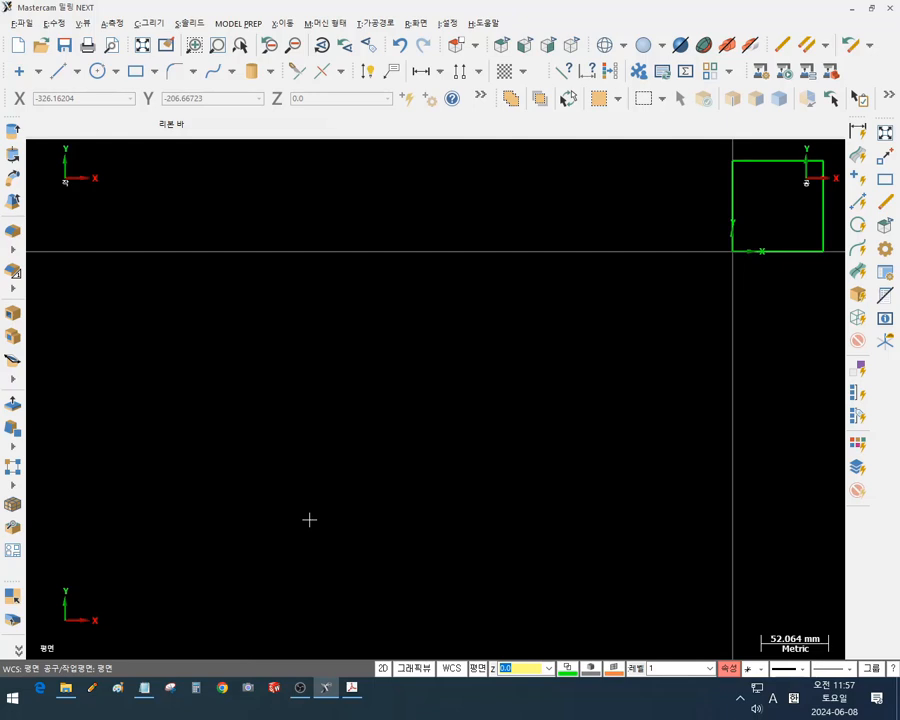
key(alt+F1)
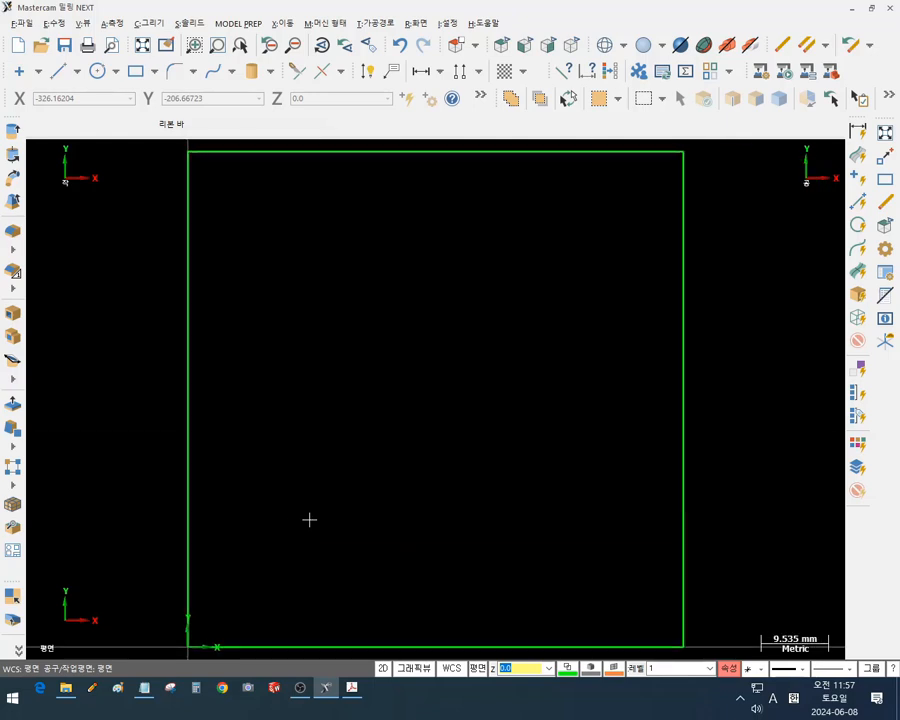
scroll(359, 491, down, 1)
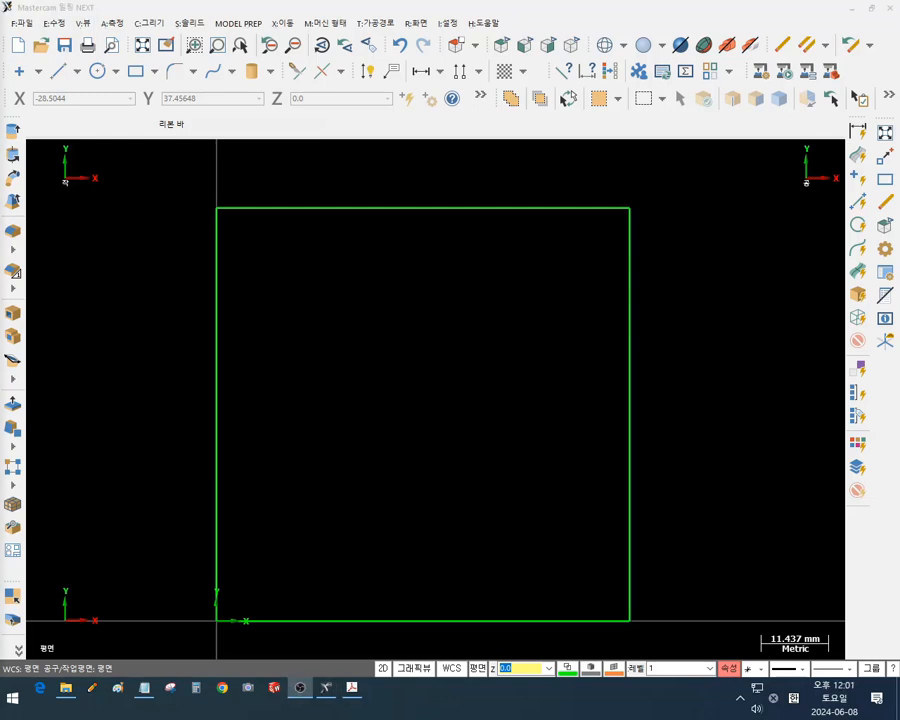
Select the square's top edge and open its line properties with the Analyze command
click(400, 303)
mouse_move(417, 323)
middle_down()
mouse_move(454, 317)
mouse_move(599, 366)
mouse_move(454, 309)
mouse_move(412, 309)
middle_up()
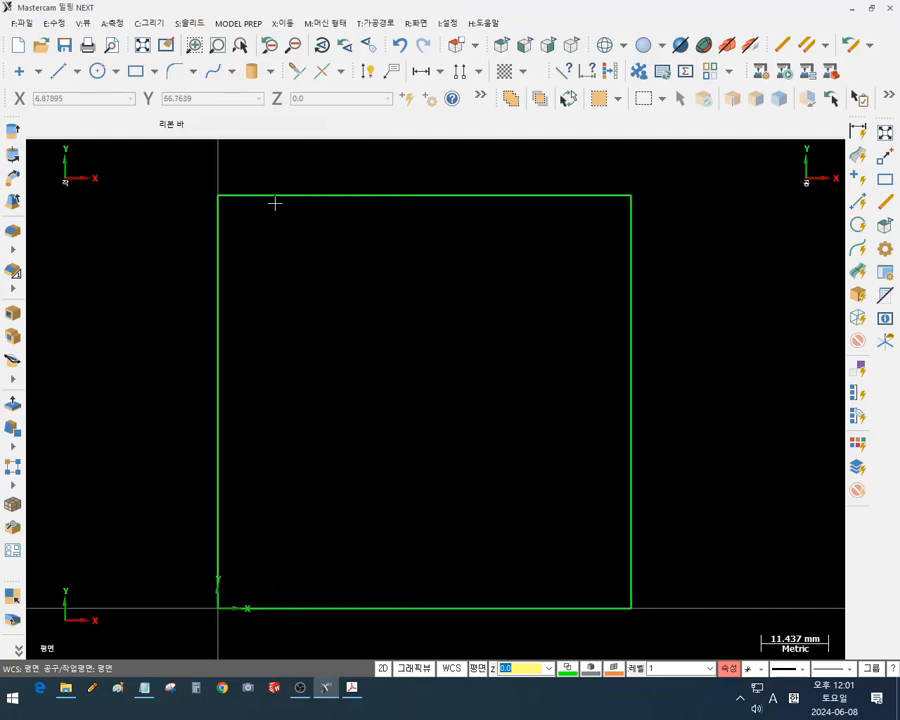
scroll(332, 390, down, 5)
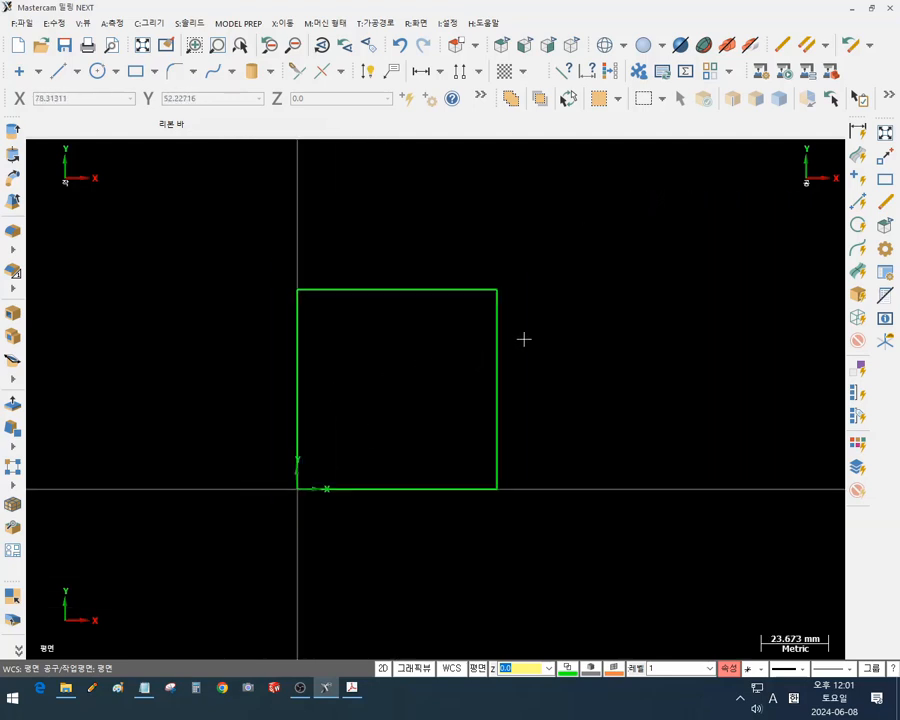
scroll(398, 437, up, 3)
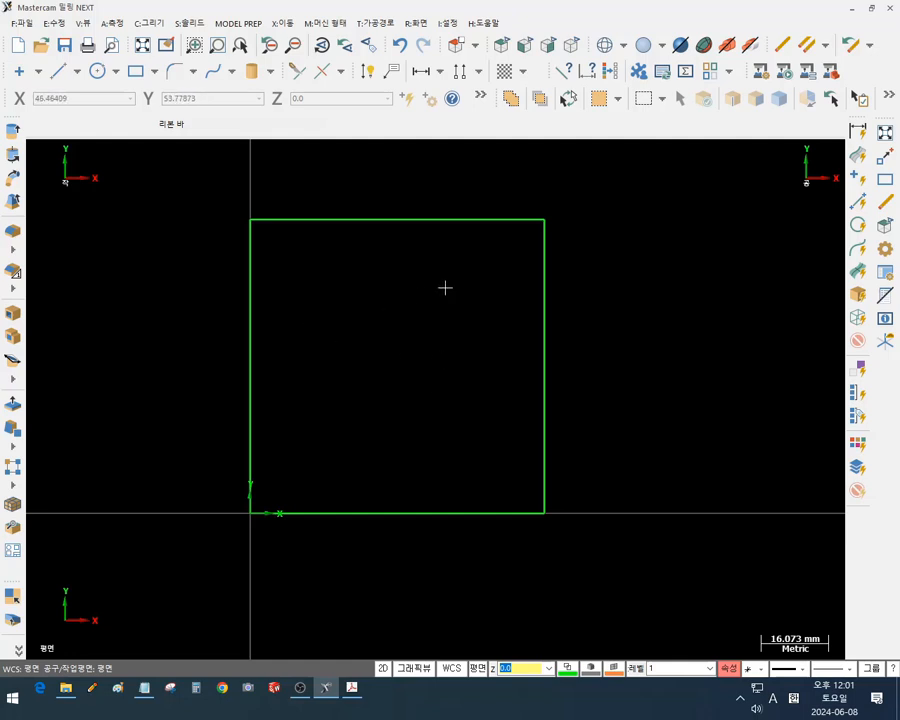
click(484, 222)
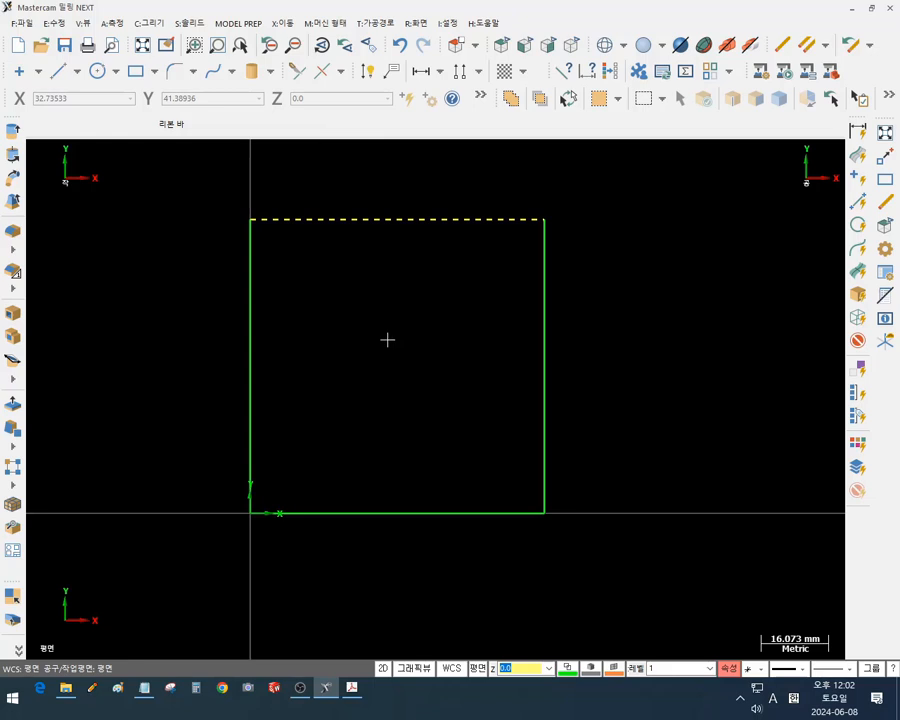
key(F4)
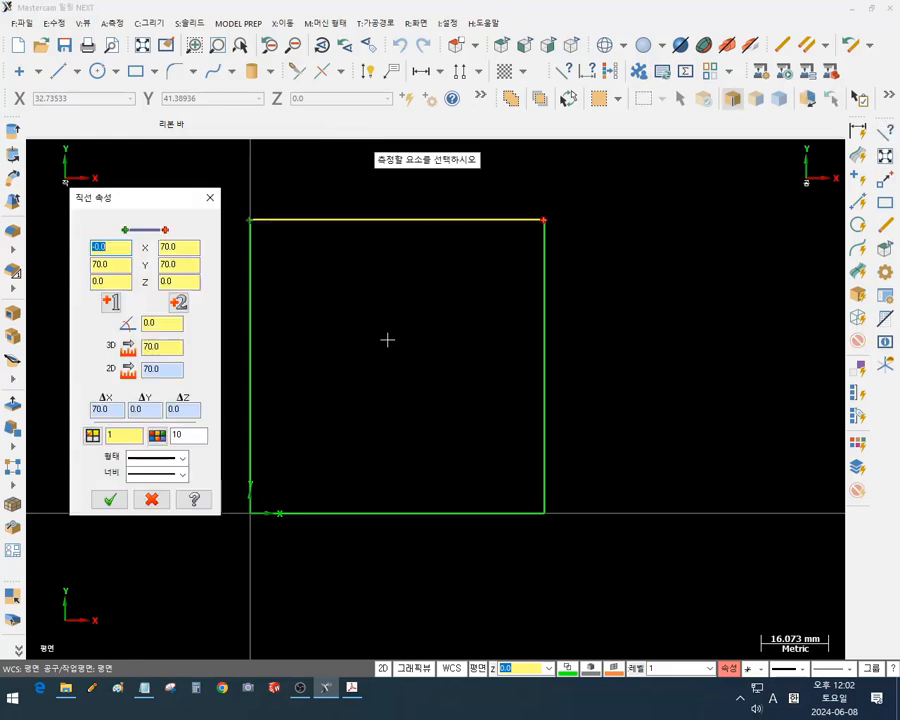
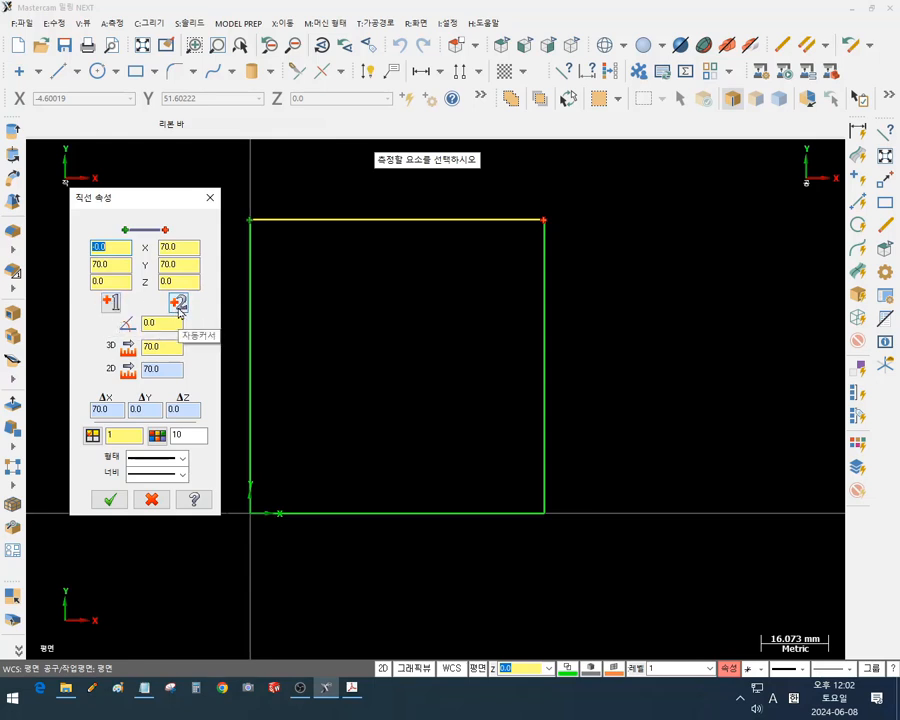
Examine the X, Y and Z coordinates of the top edge's start and end points in the line properties
click(113, 246)
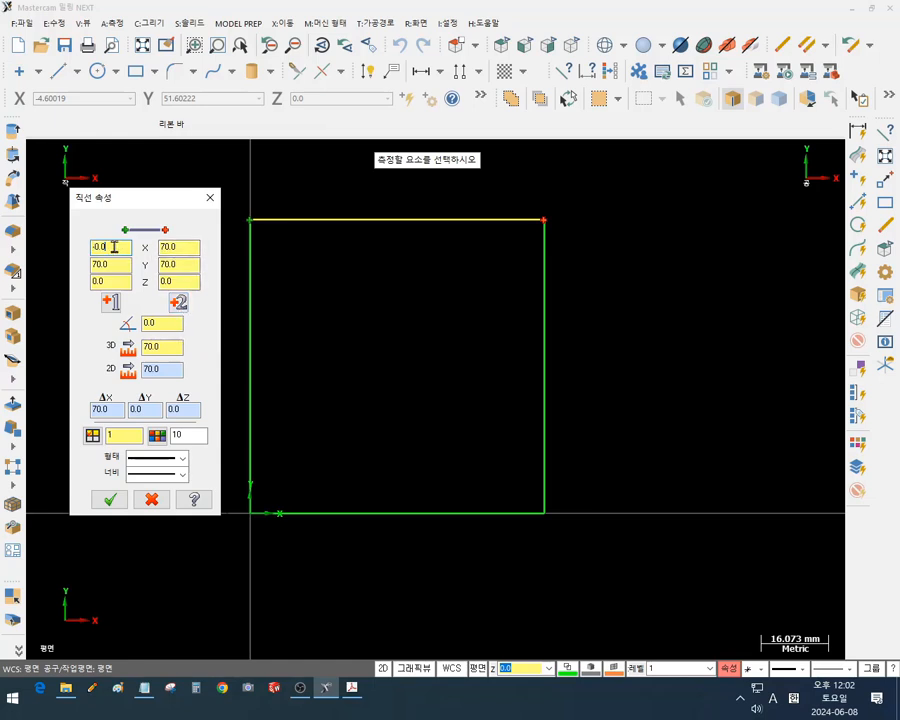
drag(114, 247, 61, 260)
drag(111, 281, 72, 284)
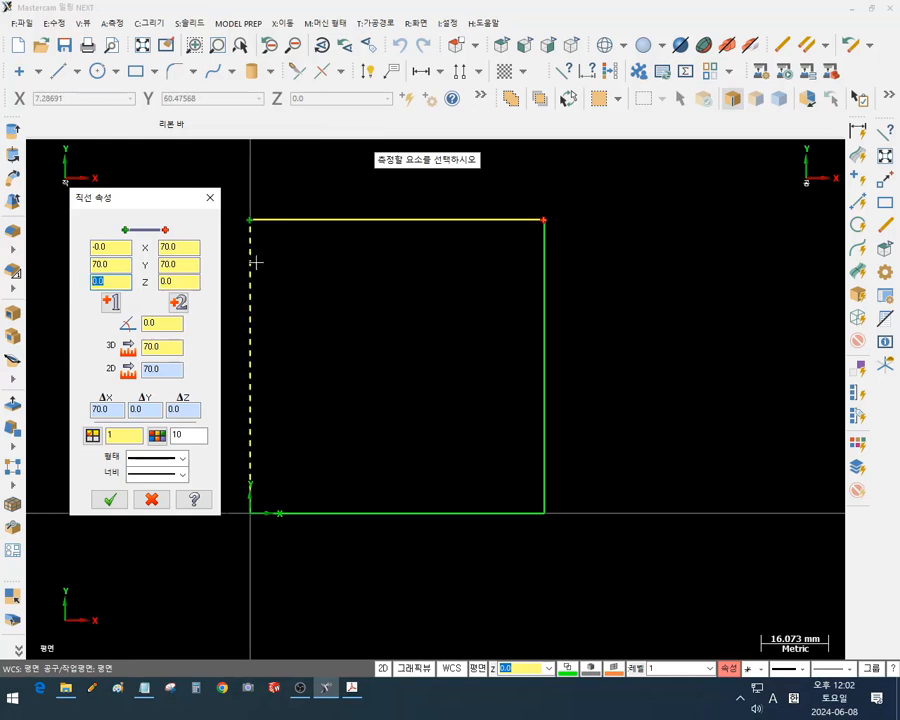
click(186, 247)
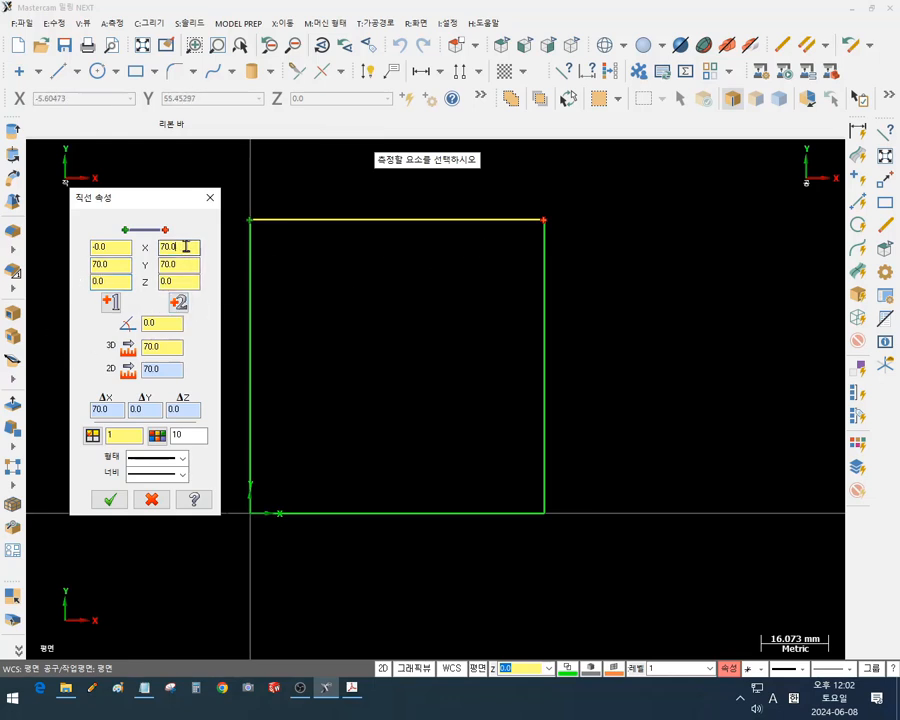
click(184, 264)
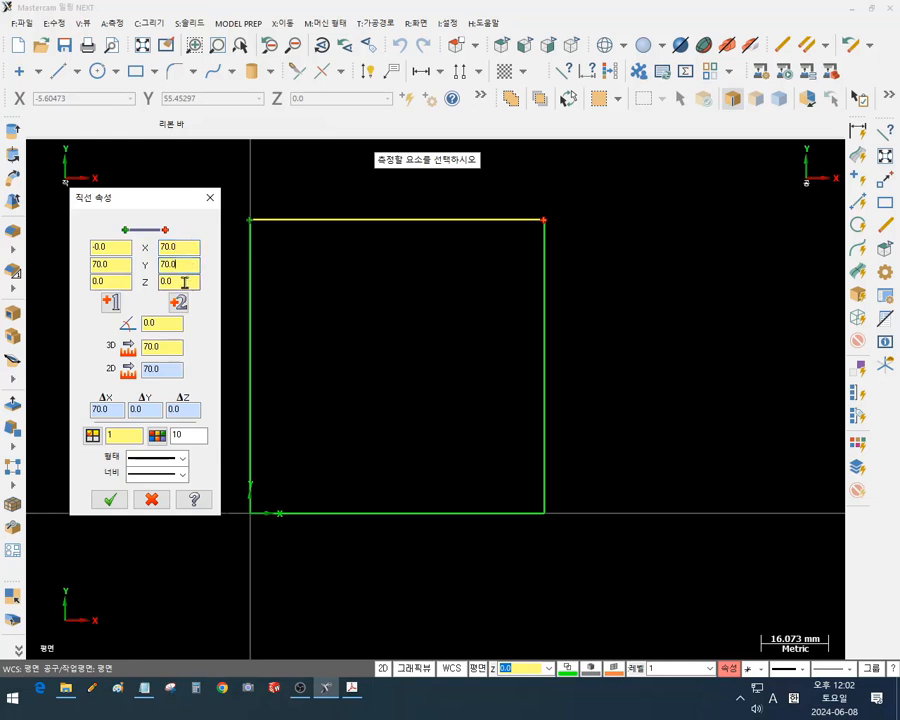
click(184, 282)
drag(172, 283, 72, 285)
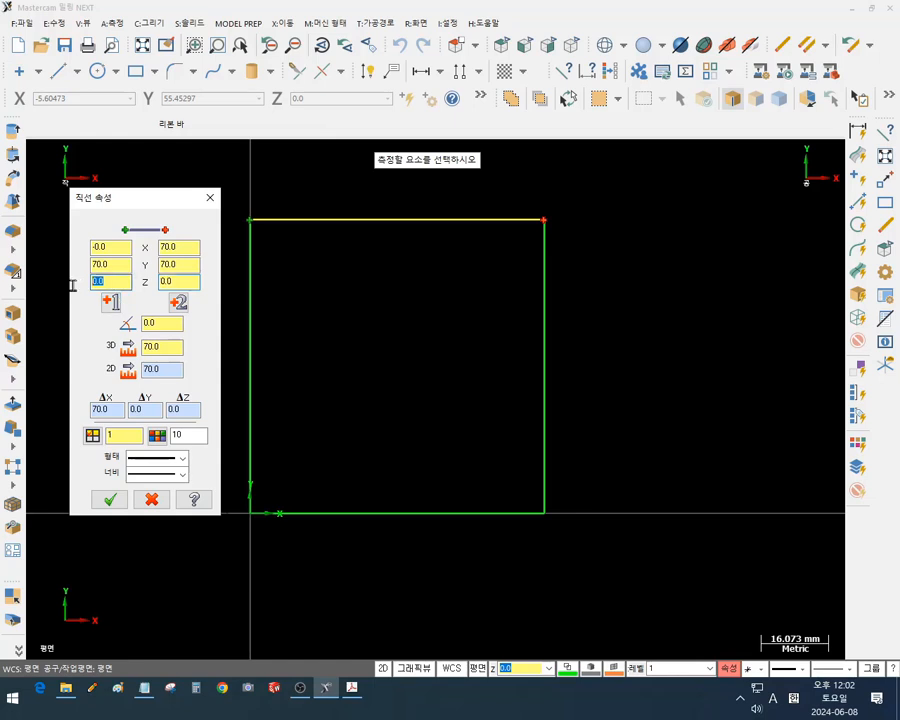
Link the start and end coordinates to the top edge's left and right endpoints with red screen-pen circles and curves
click(90, 688)
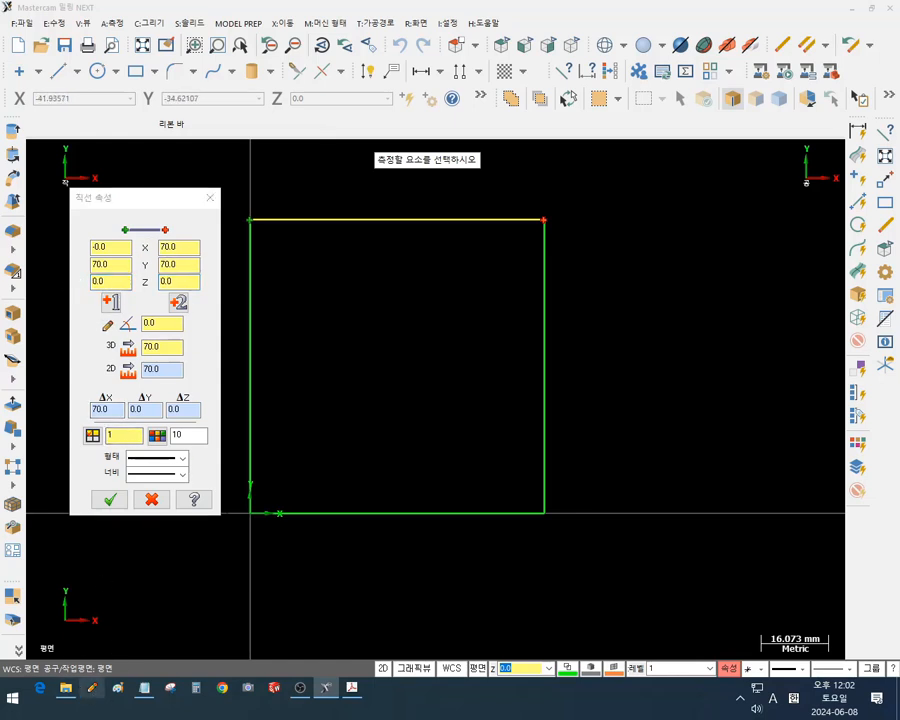
mouse_move(118, 196)
mouse_down()
mouse_move(84, 300)
mouse_move(112, 322)
mouse_move(142, 262)
mouse_move(131, 240)
mouse_move(200, 190)
mouse_move(245, 210)
mouse_move(226, 212)
mouse_move(262, 236)
mouse_move(268, 212)
mouse_move(251, 201)
mouse_up()
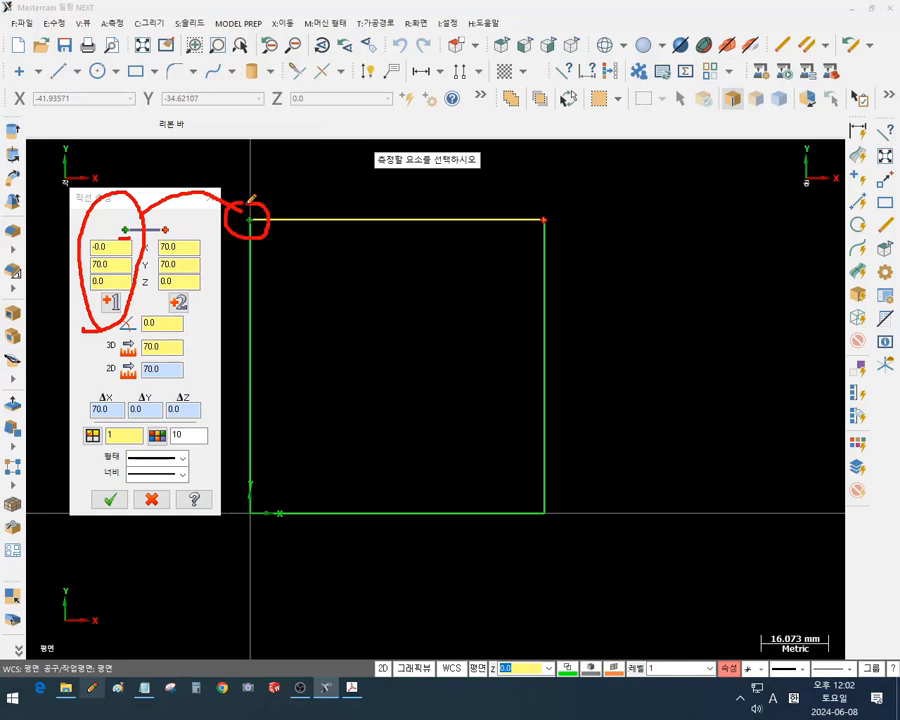
mouse_move(178, 222)
mouse_down()
mouse_move(156, 224)
mouse_move(162, 240)
mouse_move(180, 222)
mouse_up()
mouse_move(180, 226)
mouse_down()
mouse_move(208, 262)
mouse_move(180, 302)
mouse_up()
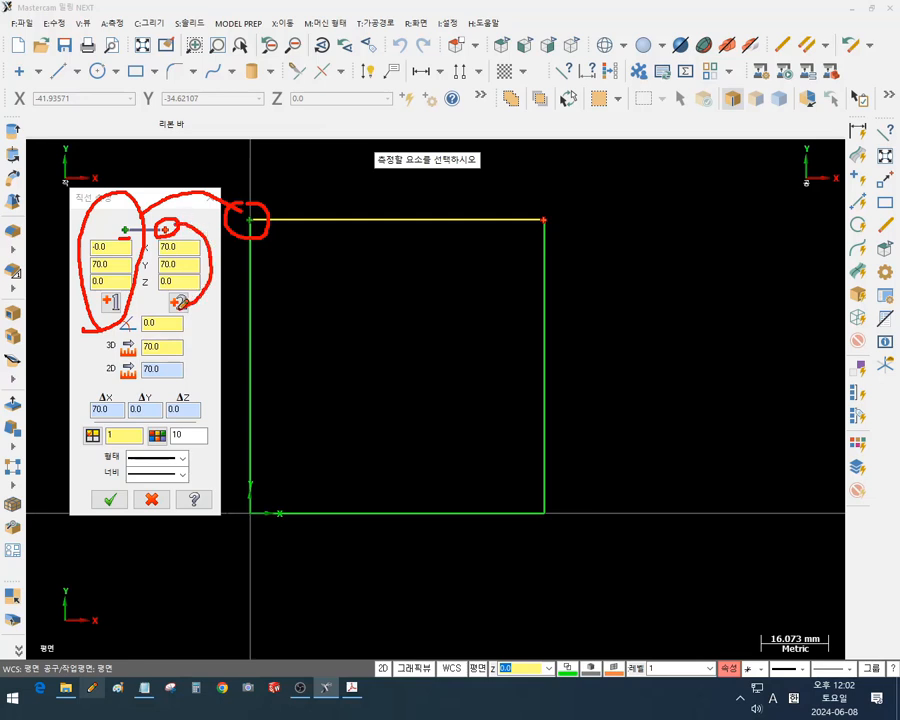
mouse_move(165, 240)
mouse_down()
mouse_move(431, 306)
mouse_move(526, 243)
mouse_move(528, 227)
mouse_move(588, 213)
mouse_move(551, 266)
mouse_up()
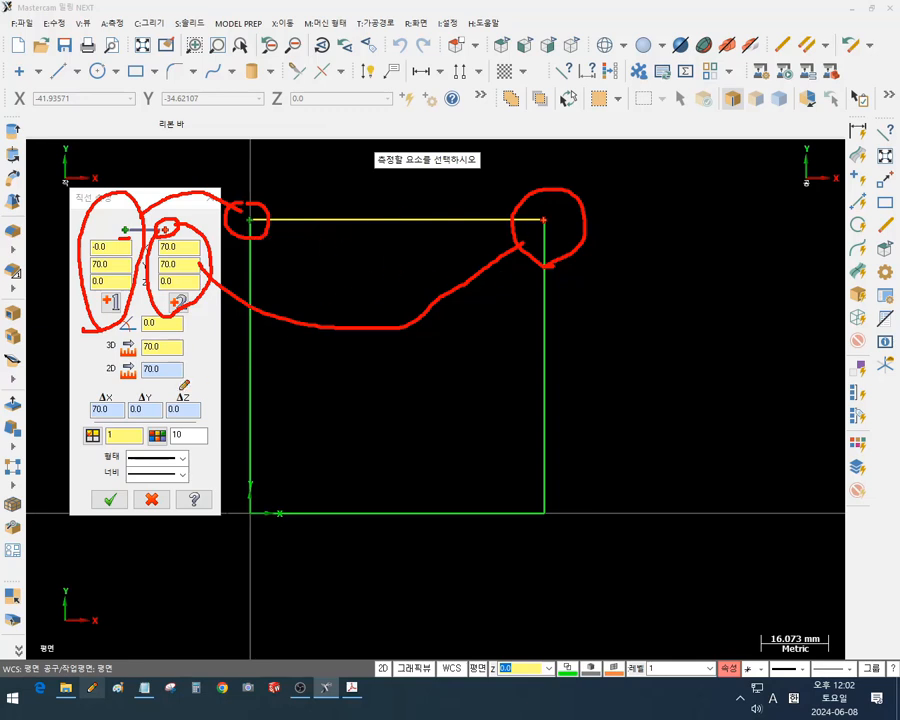
Underline the 3D length, 2D length and angle values in red, and bracket the two lengths
drag(105, 353, 193, 353)
drag(105, 380, 192, 378)
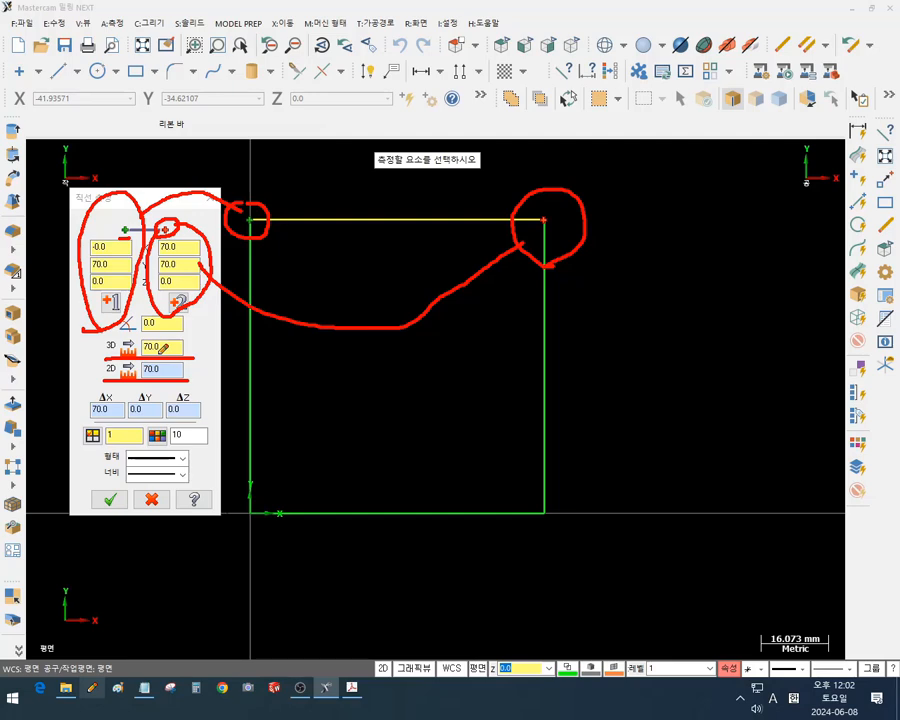
drag(201, 345, 205, 382)
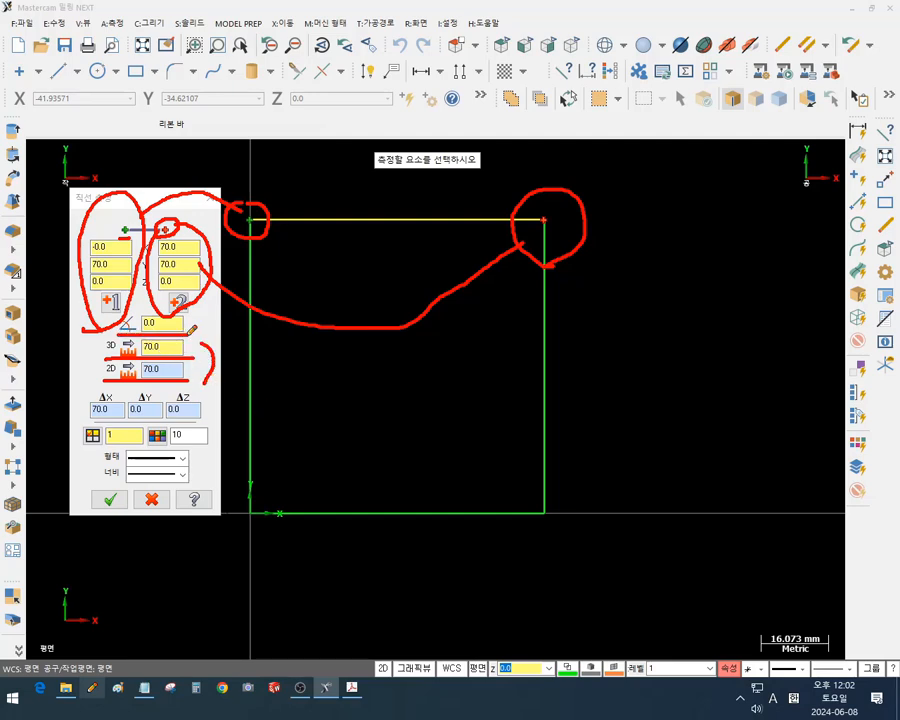
drag(88, 335, 193, 334)
Circle the origin and draw red rightward arrows along the bottom edge and above the top edge, marking the 0 direction
mouse_move(255, 490)
mouse_down()
mouse_move(228, 520)
mouse_move(245, 540)
mouse_move(266, 534)
mouse_move(273, 507)
mouse_move(234, 498)
mouse_move(251, 533)
mouse_move(369, 512)
mouse_move(633, 507)
mouse_move(600, 552)
mouse_up()
mouse_move(644, 466)
mouse_down()
mouse_move(633, 462)
mouse_move(645, 460)
mouse_up()
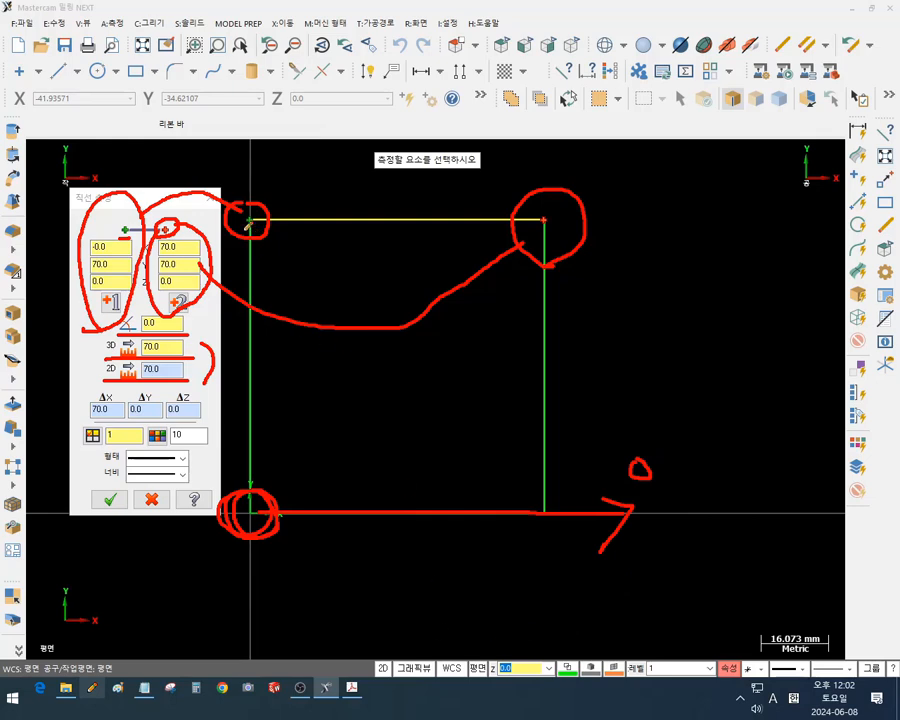
mouse_move(257, 139)
mouse_down()
mouse_move(247, 147)
mouse_move(256, 155)
mouse_move(262, 144)
mouse_move(562, 147)
mouse_move(547, 160)
mouse_up()
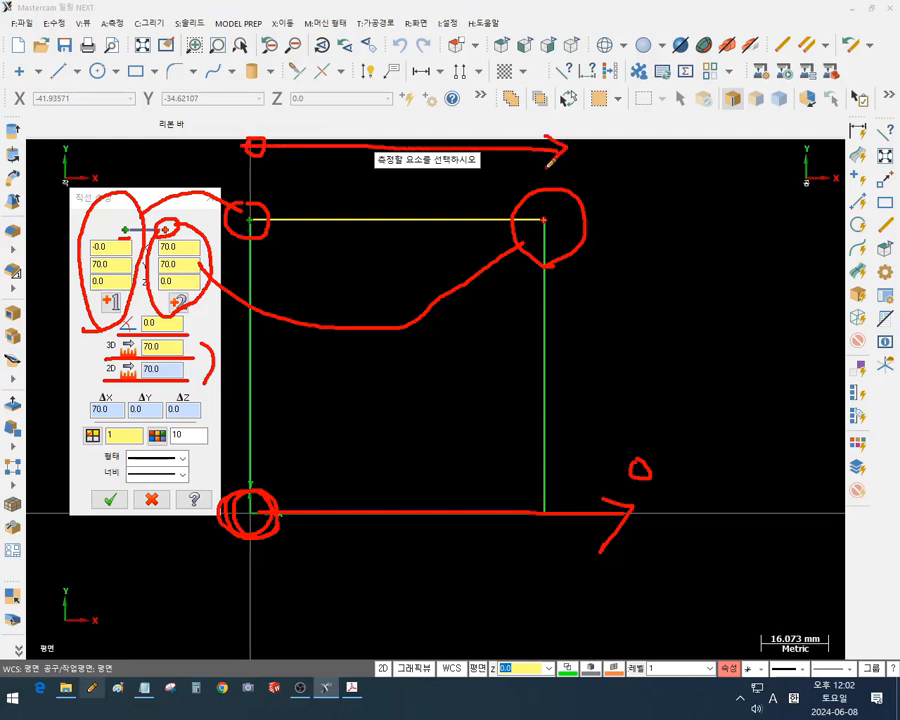
drag(487, 88, 489, 92)
Draw red arrows to both top endpoints, one leftward across the square and one rightward along the top edge, and circle that edge
drag(615, 308, 562, 236)
mouse_move(562, 236)
mouse_down()
mouse_move(558, 268)
mouse_move(600, 242)
mouse_up()
drag(252, 257, 226, 316)
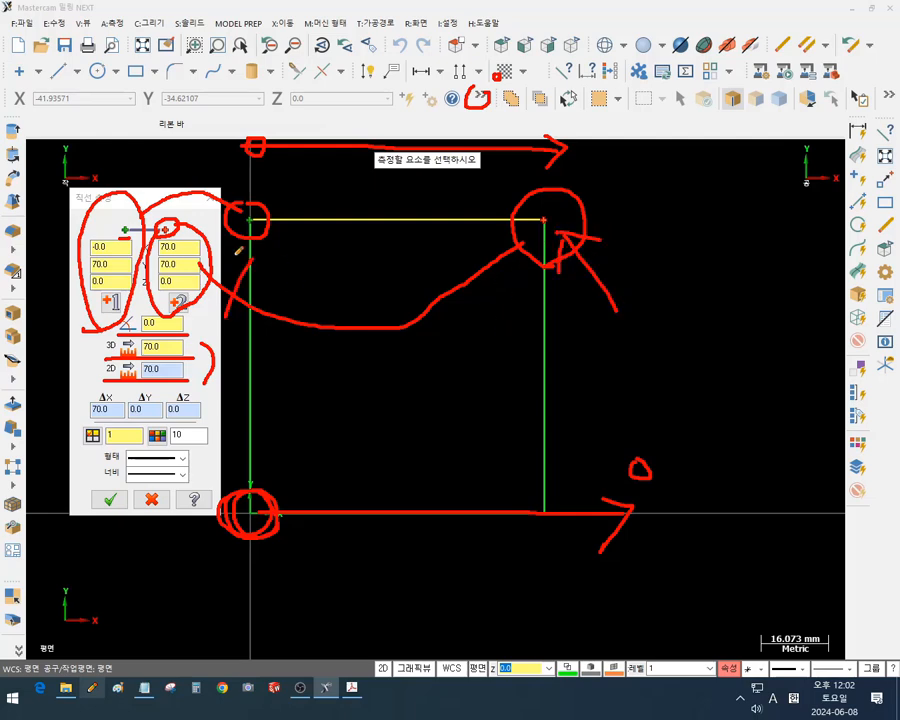
mouse_move(212, 270)
mouse_down()
mouse_move(240, 251)
mouse_move(273, 289)
mouse_up()
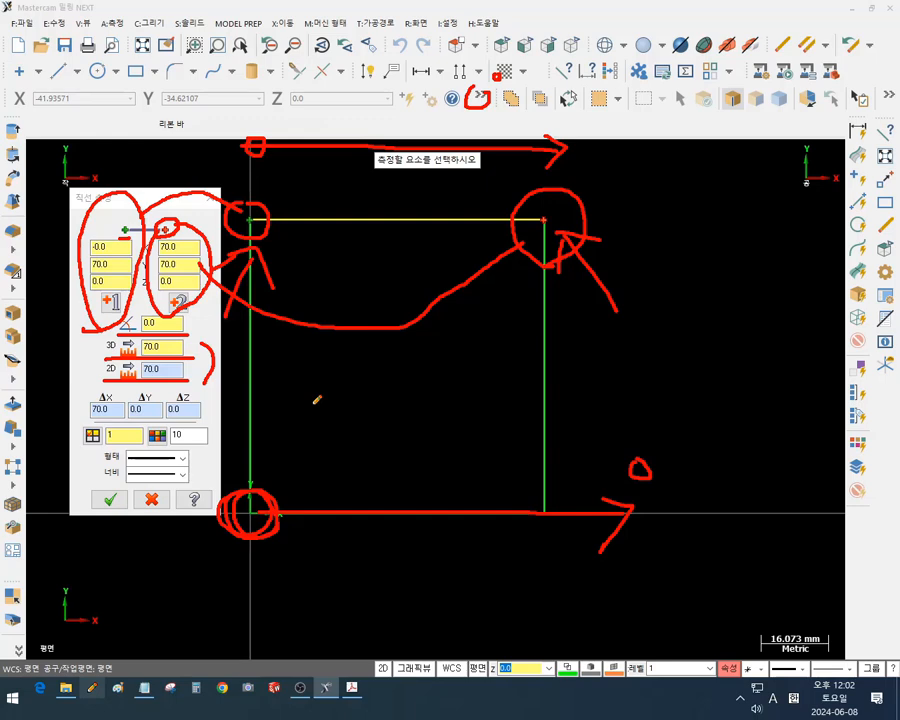
mouse_move(552, 423)
mouse_down()
mouse_move(291, 420)
mouse_move(312, 442)
mouse_up()
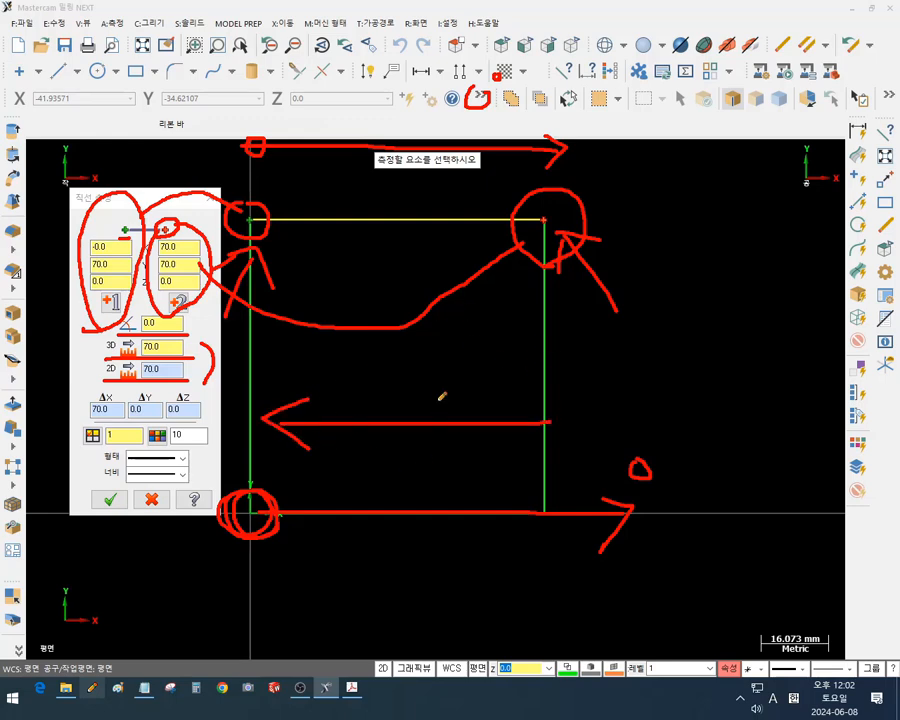
drag(261, 218, 542, 218)
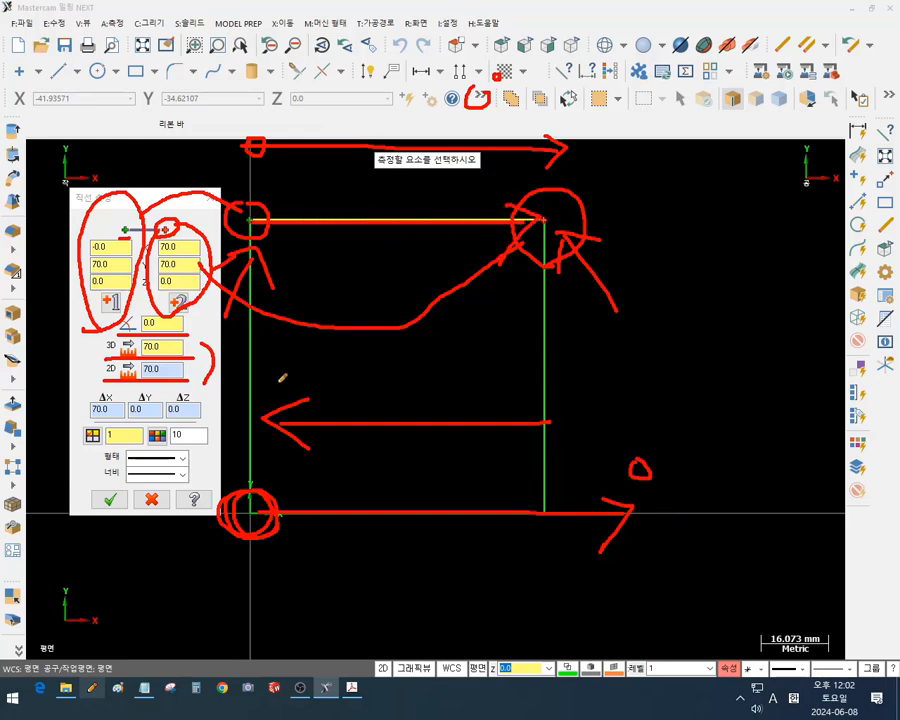
mouse_move(372, 186)
mouse_down()
mouse_move(352, 240)
mouse_move(384, 190)
mouse_up()
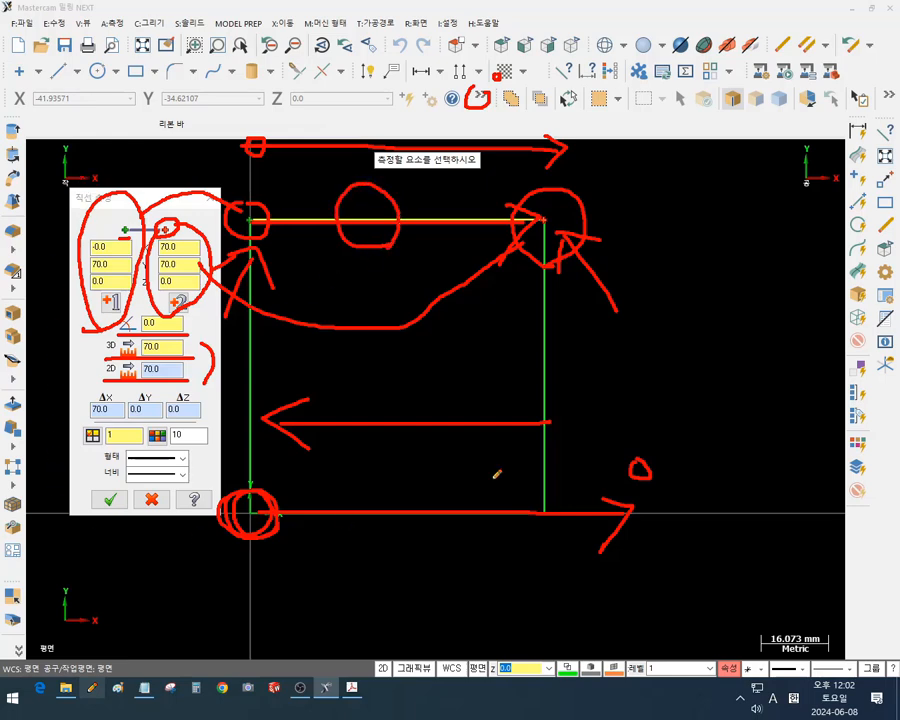
Write "F-4" in red beside the square and underline it
mouse_move(628, 172)
mouse_down()
mouse_move(690, 166)
mouse_move(652, 340)
mouse_up()
drag(668, 270, 697, 267)
mouse_move(733, 213)
mouse_down()
mouse_move(731, 275)
mouse_move(813, 274)
mouse_up()
drag(775, 192, 762, 310)
drag(636, 361, 845, 358)
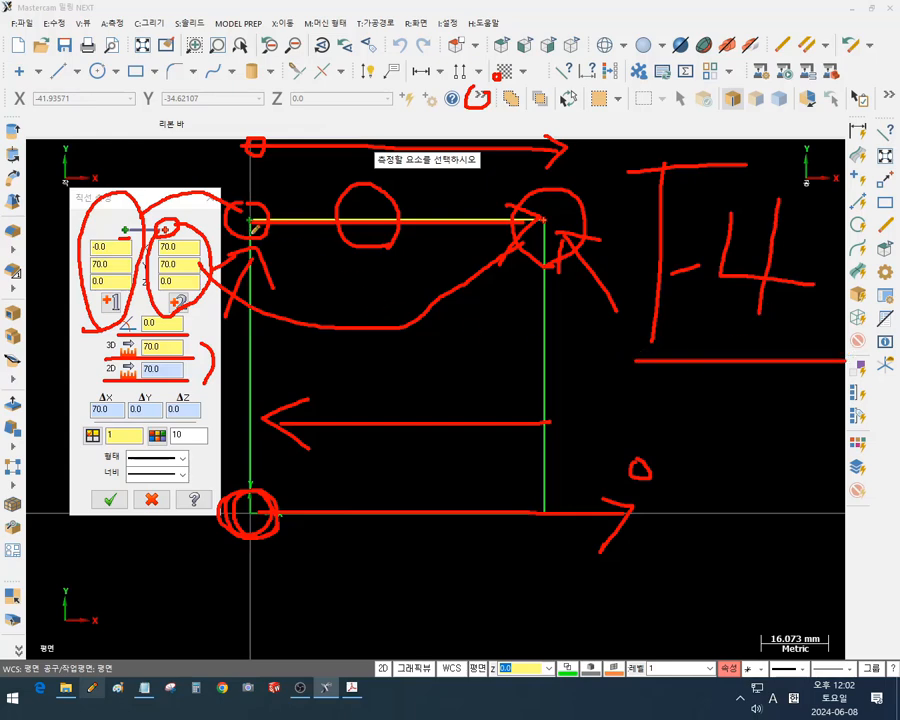
Write "70" in red below the square's bottom edge and beside its right edge
drag(388, 550, 381, 575)
drag(392, 548, 414, 595)
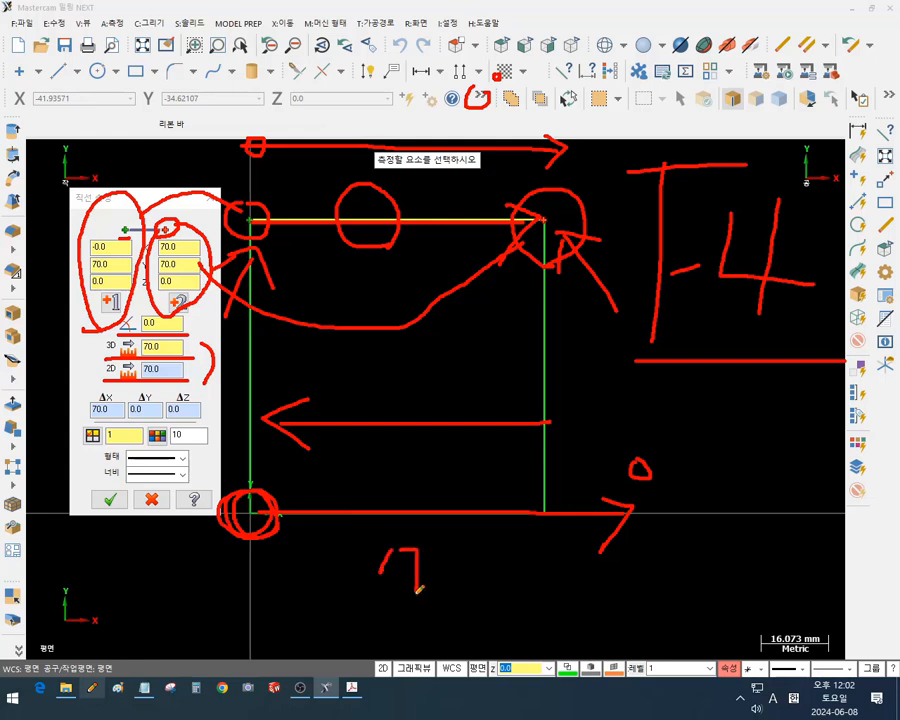
drag(453, 530, 462, 534)
mouse_move(583, 348)
mouse_down()
mouse_move(580, 366)
mouse_move(610, 377)
mouse_up()
drag(650, 340, 655, 348)
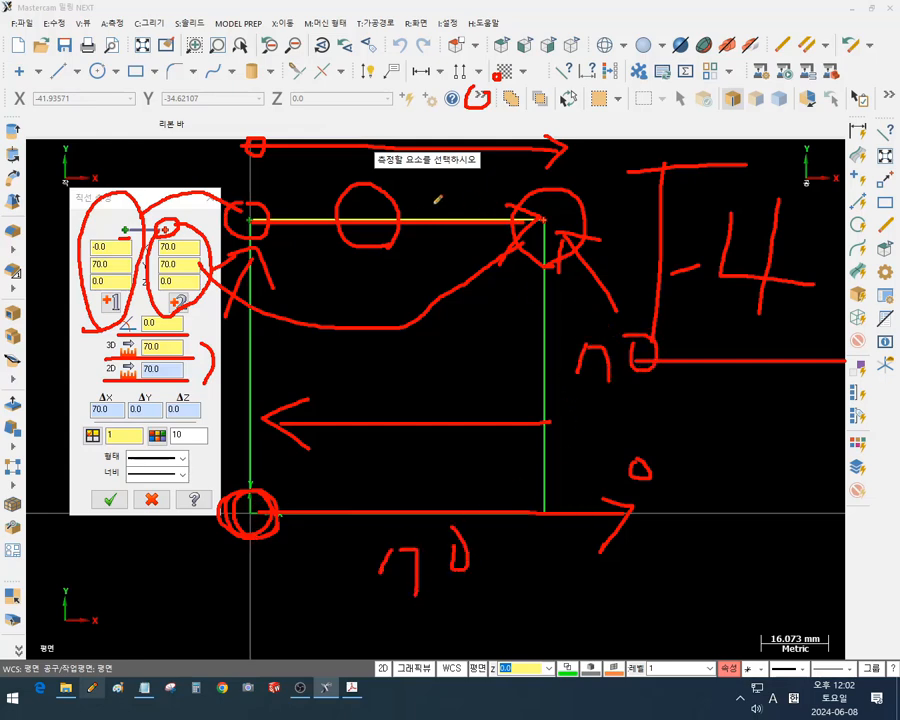
Circle the origin again, add a downward arrowhead on the right edge, and circle the whole line properties dialog in red
mouse_move(257, 552)
mouse_down()
mouse_move(212, 480)
mouse_move(300, 523)
mouse_move(225, 552)
mouse_move(287, 467)
mouse_move(241, 546)
mouse_move(257, 453)
mouse_up()
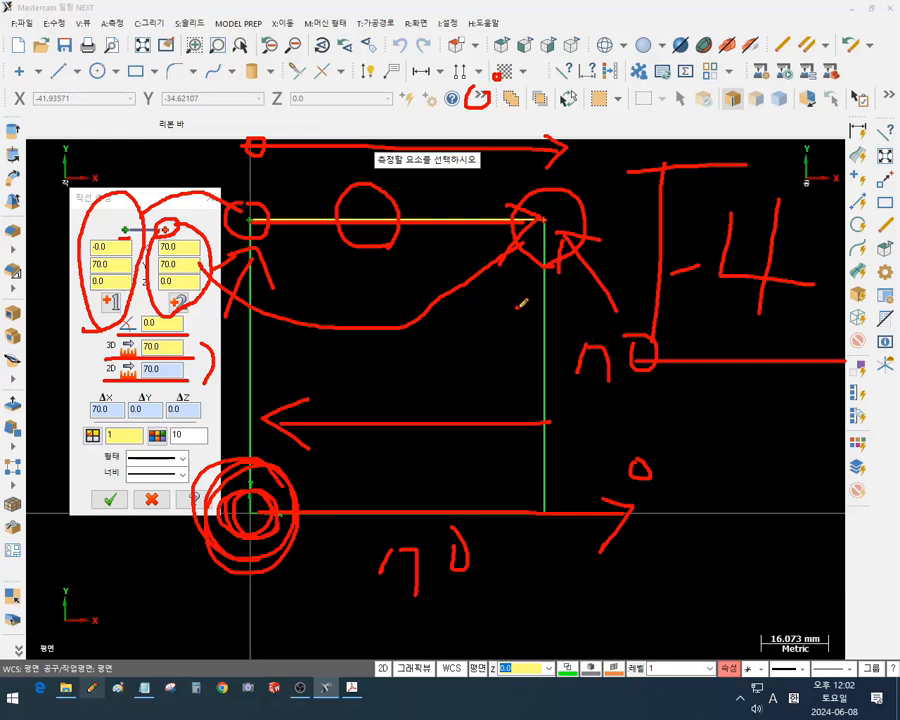
drag(516, 307, 548, 315)
mouse_move(78, 538)
mouse_down()
mouse_move(24, 338)
mouse_move(204, 236)
mouse_move(110, 543)
mouse_move(92, 541)
mouse_up()
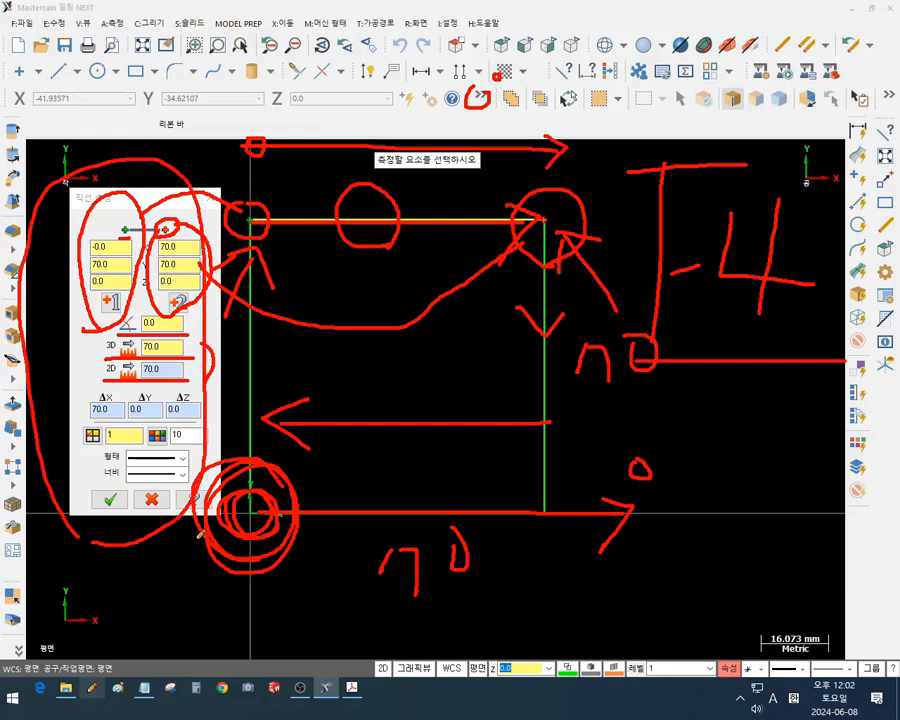
Close the red annotation overlay and leave the line analysis of the square's top edge
right_click(351, 362)
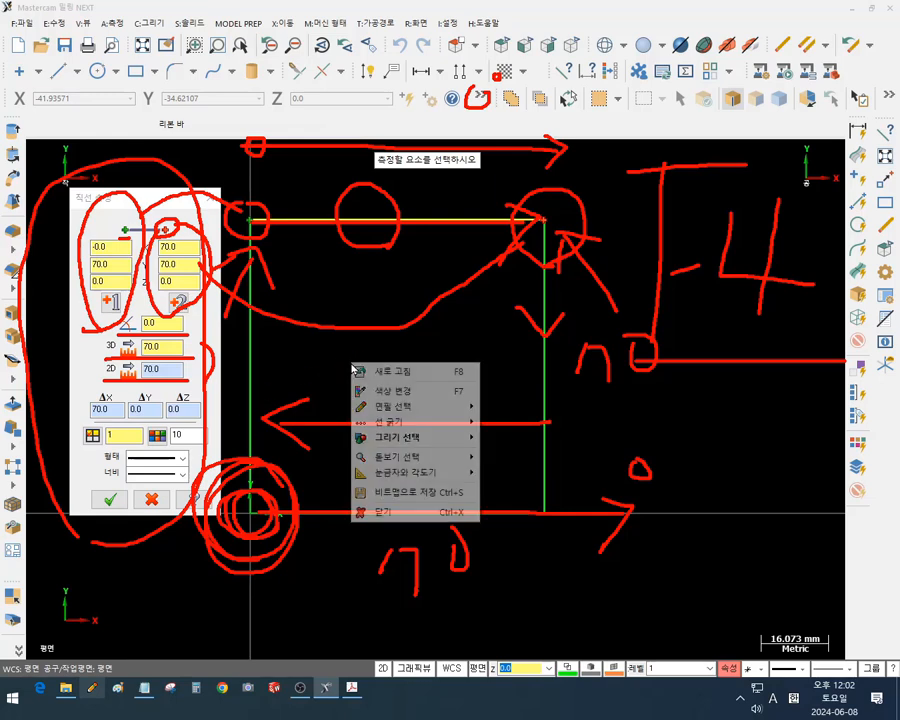
click(405, 517)
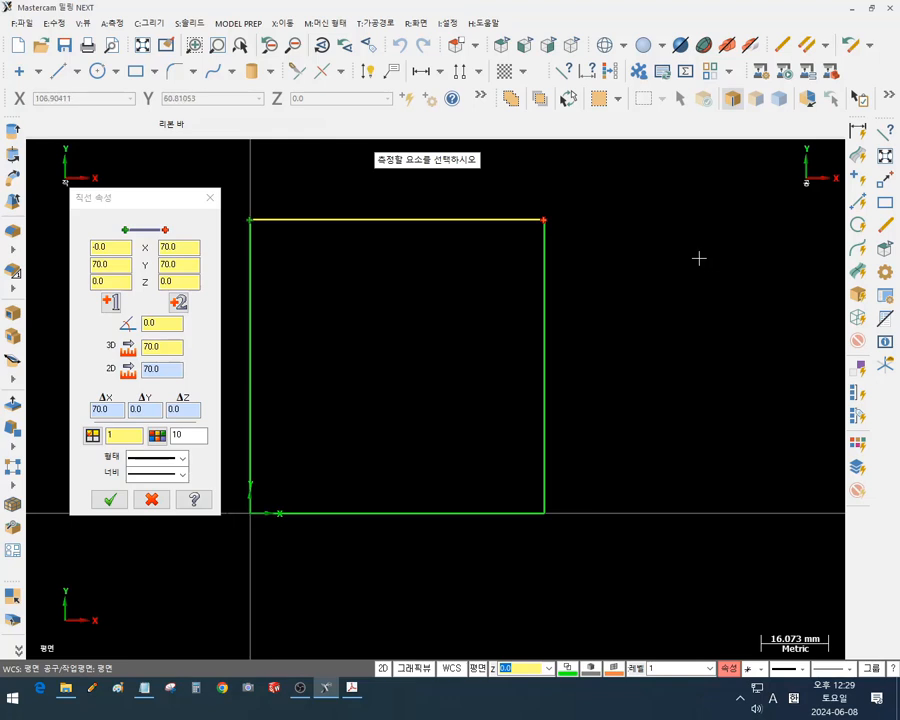
key(Escape)
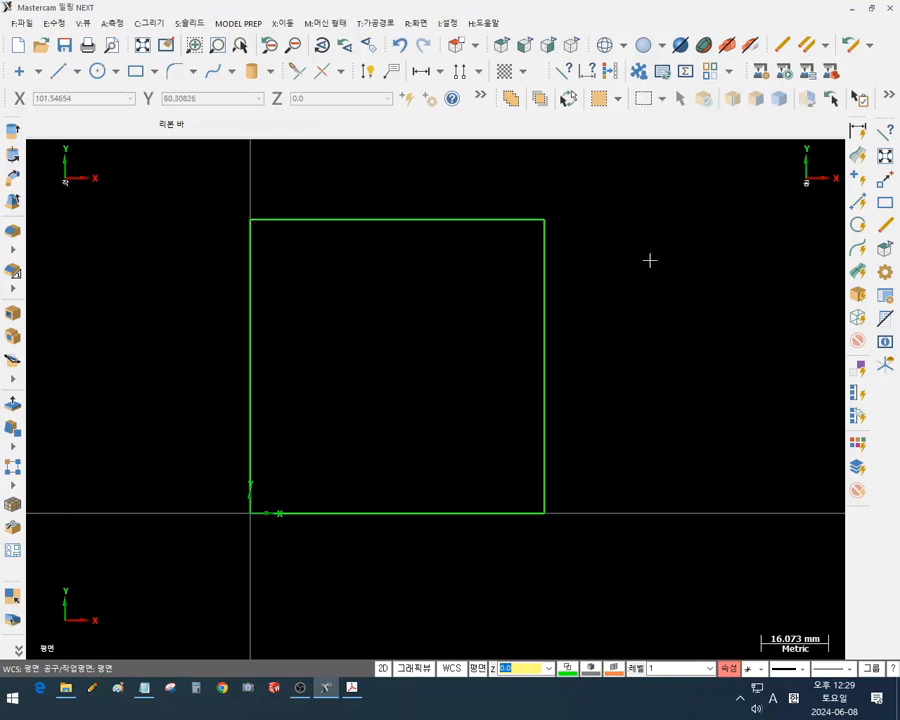
Draw a rectangle about 68 mm wide and 60 mm high, extending up and right from the square's upper-right corner
scroll(382, 311, down, 5)
scroll(366, 313, up, 3)
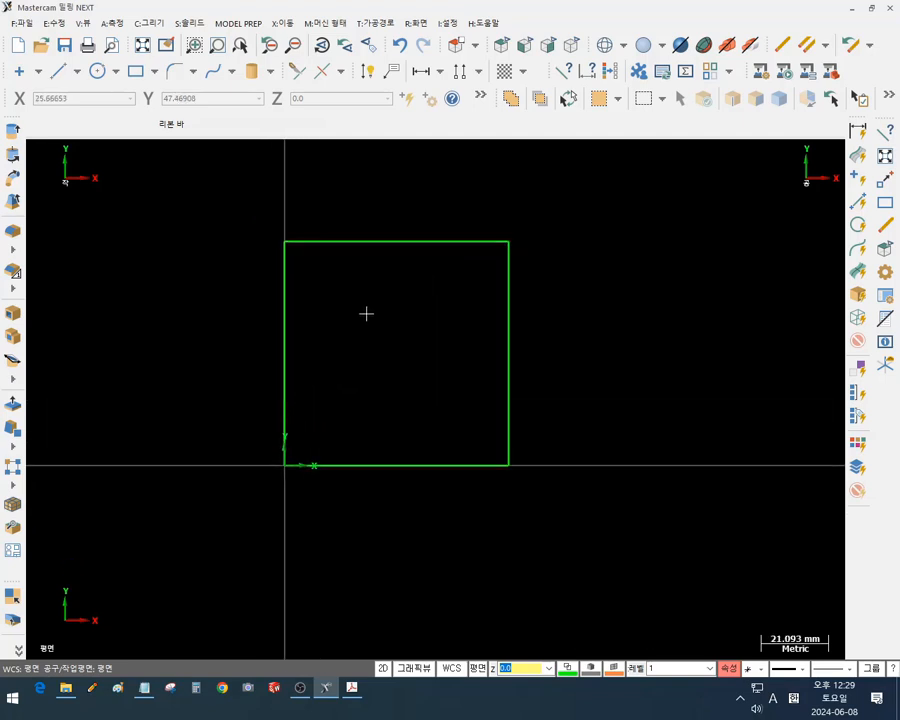
scroll(366, 313, down, 6)
scroll(366, 312, up, 4)
scroll(366, 312, up, 3)
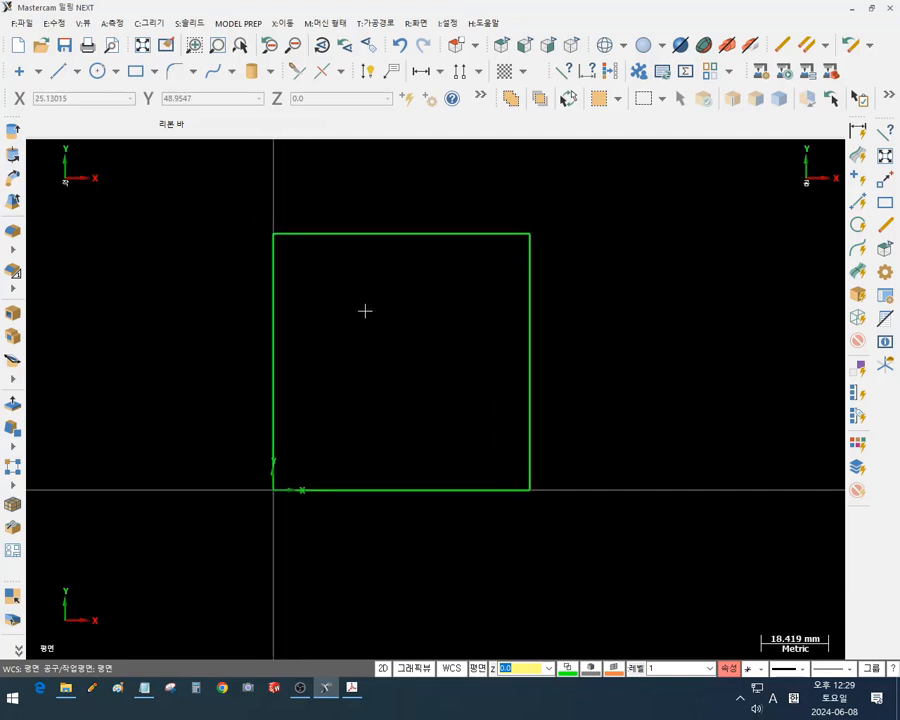
scroll(366, 312, down, 3)
middle_drag(366, 312, 329, 372)
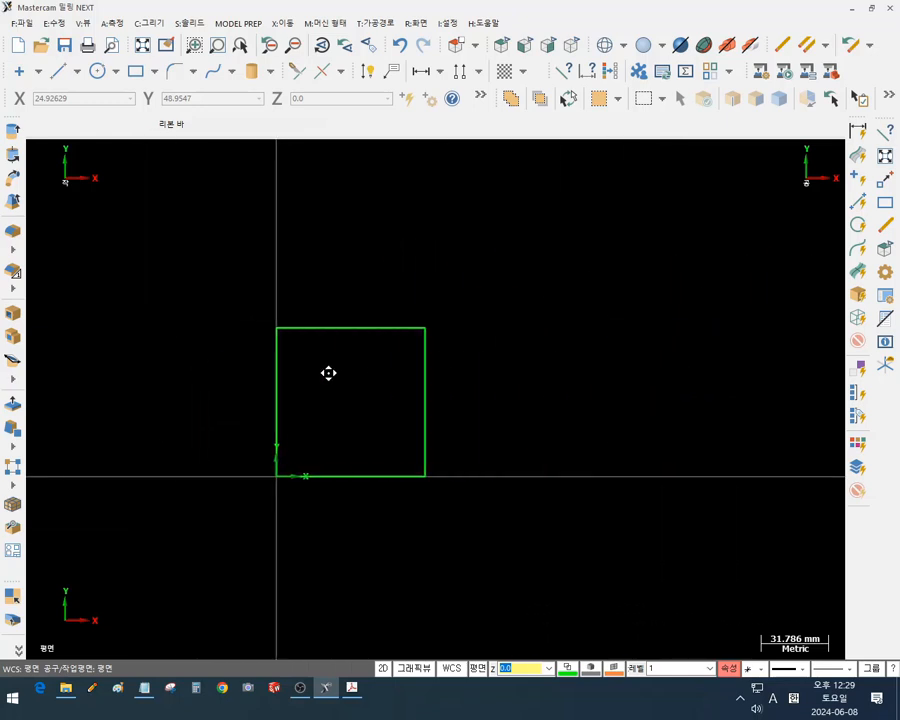
scroll(589, 325, up, 2)
scroll(590, 329, down, 2)
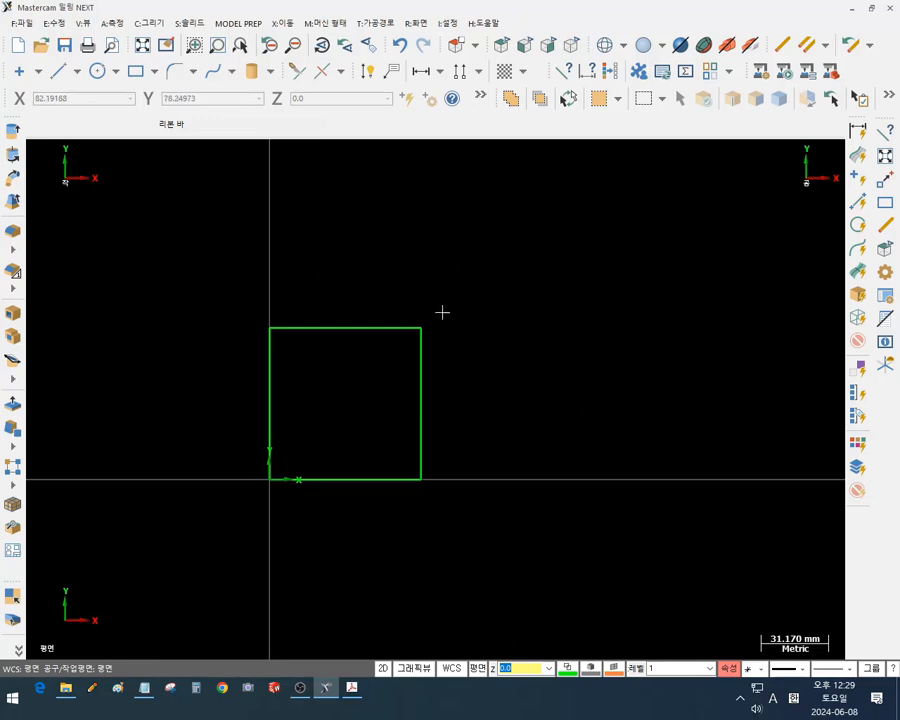
click(136, 73)
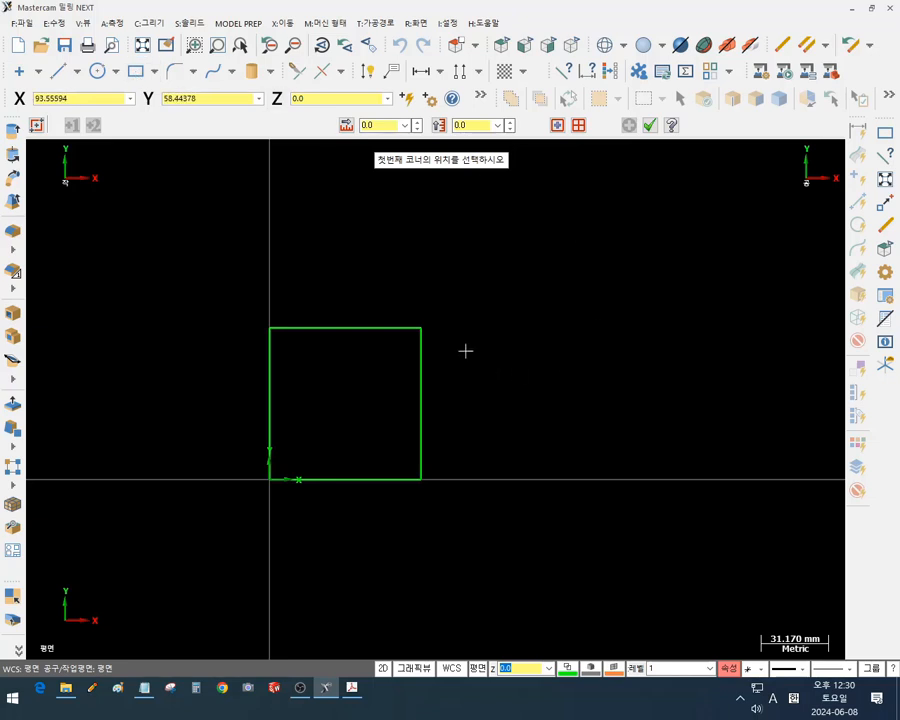
click(421, 327)
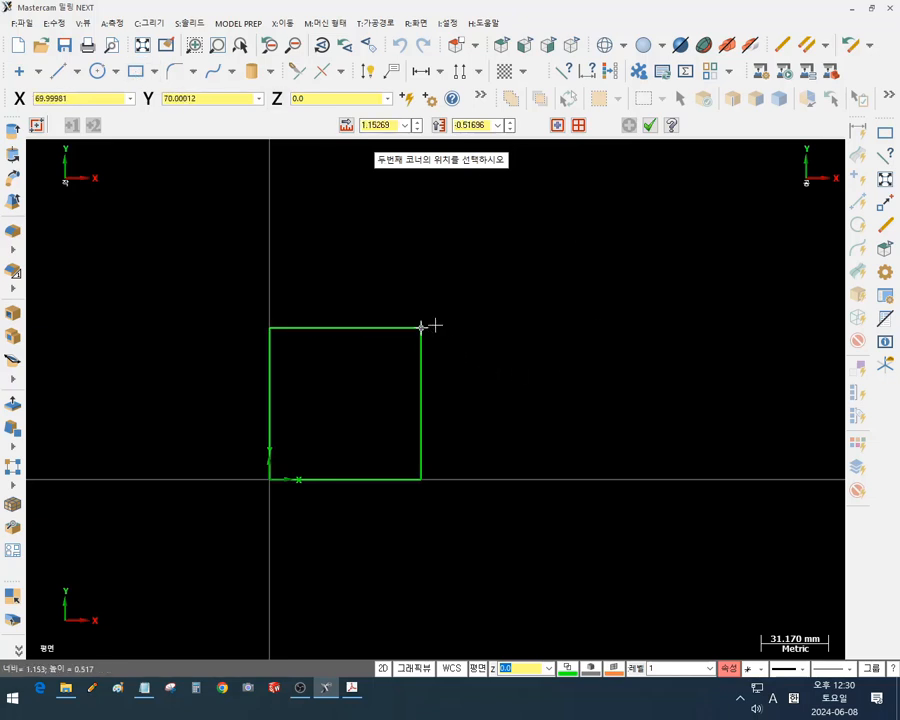
click(569, 197)
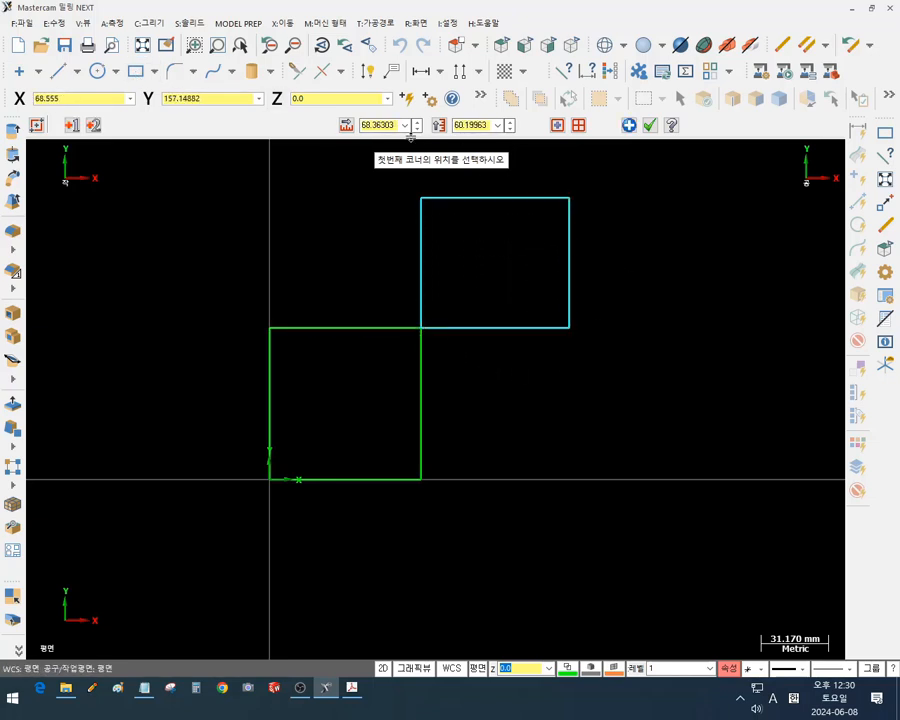
Set the new rectangle's width and height to 70 mm
double_click(386, 125)
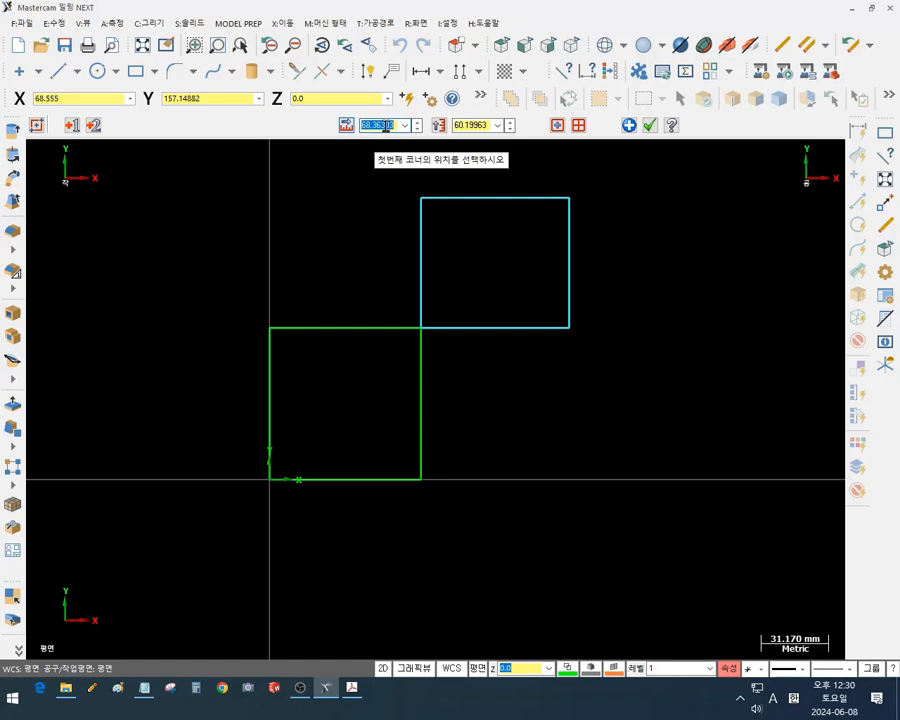
text(70.0)
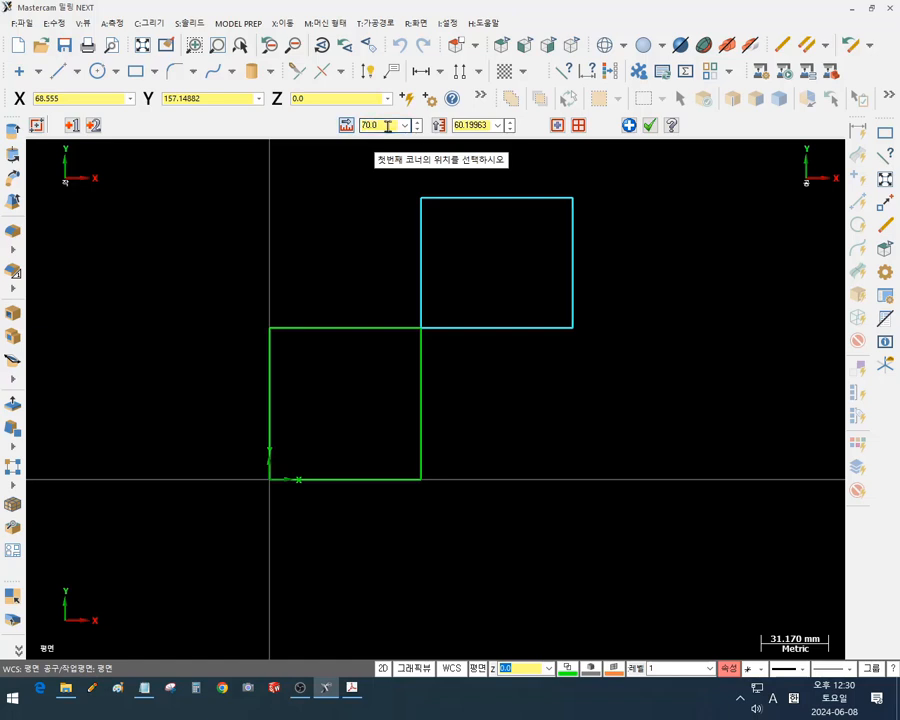
double_click(465, 125)
text(7)
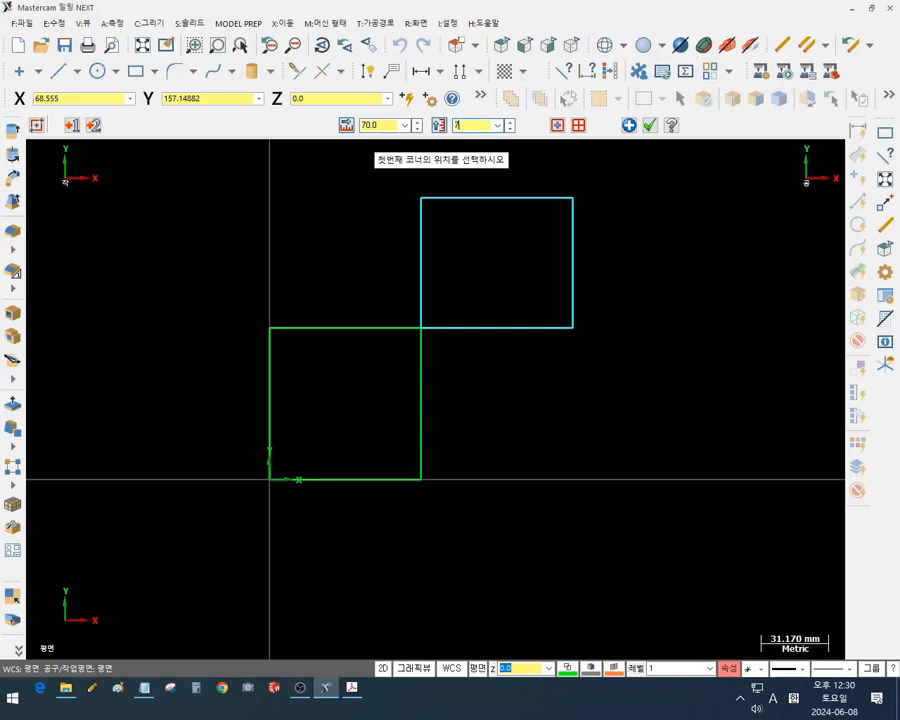
text(0)
key(Return)
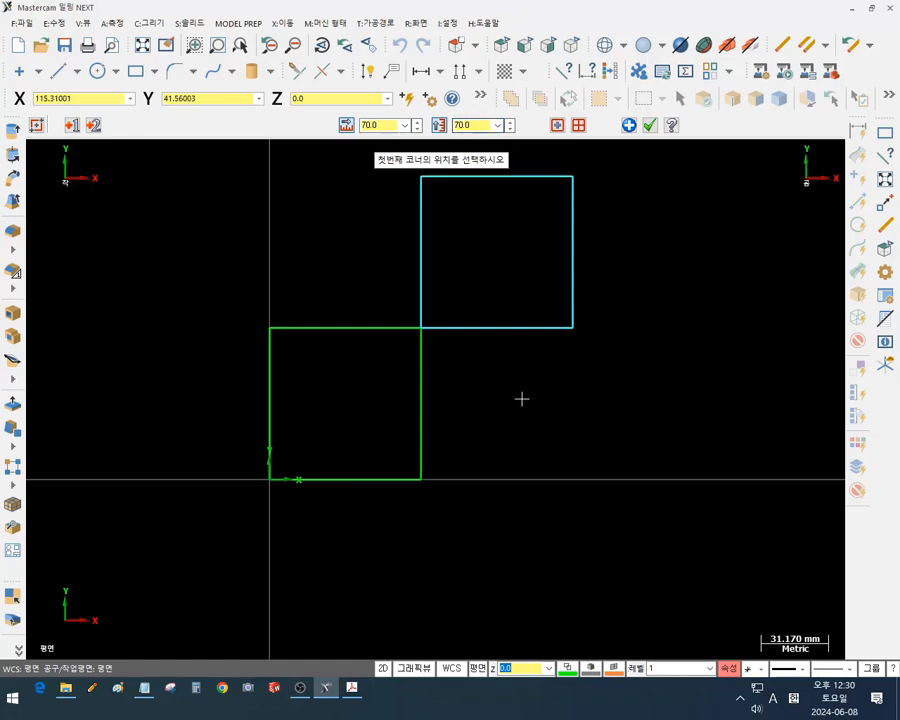
scroll(520, 396, down, 2)
scroll(593, 190, up, 2)
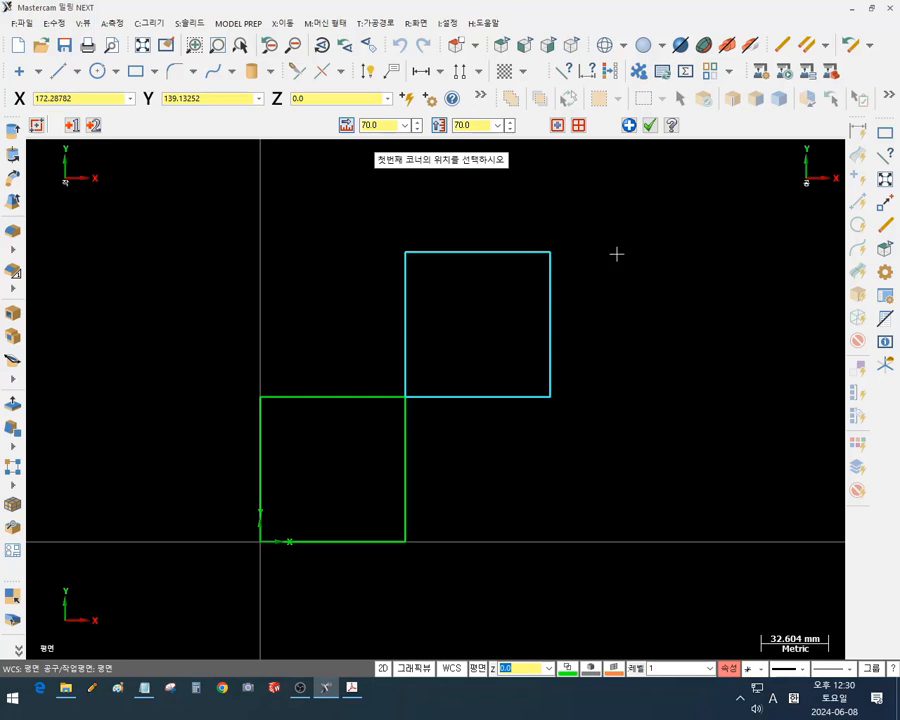
Set the new rectangle's width and height to 60 mm and accept it
click(370, 125)
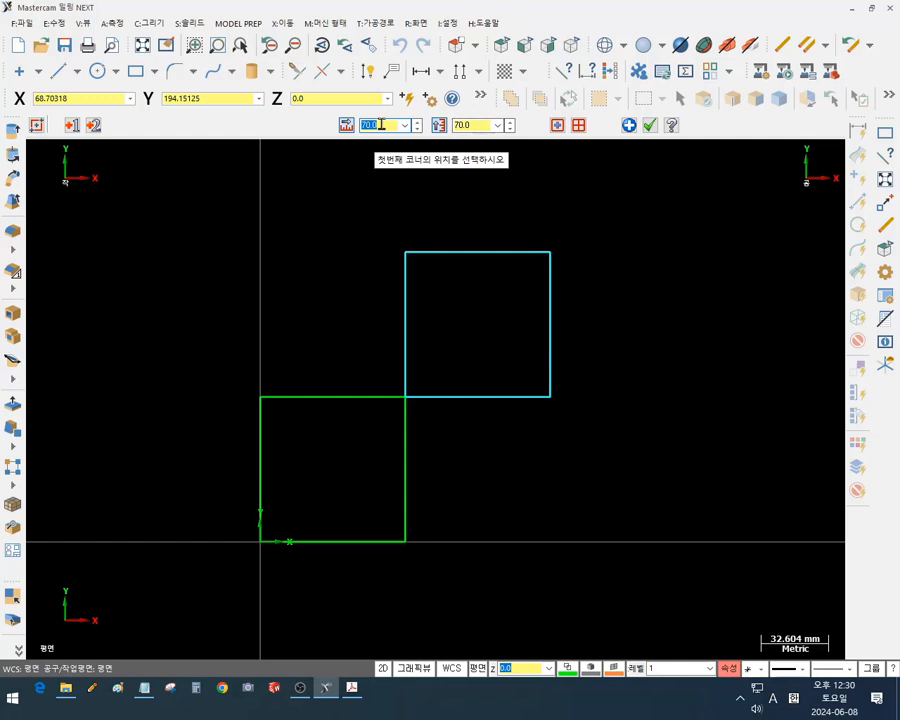
text(60)
key(Return)
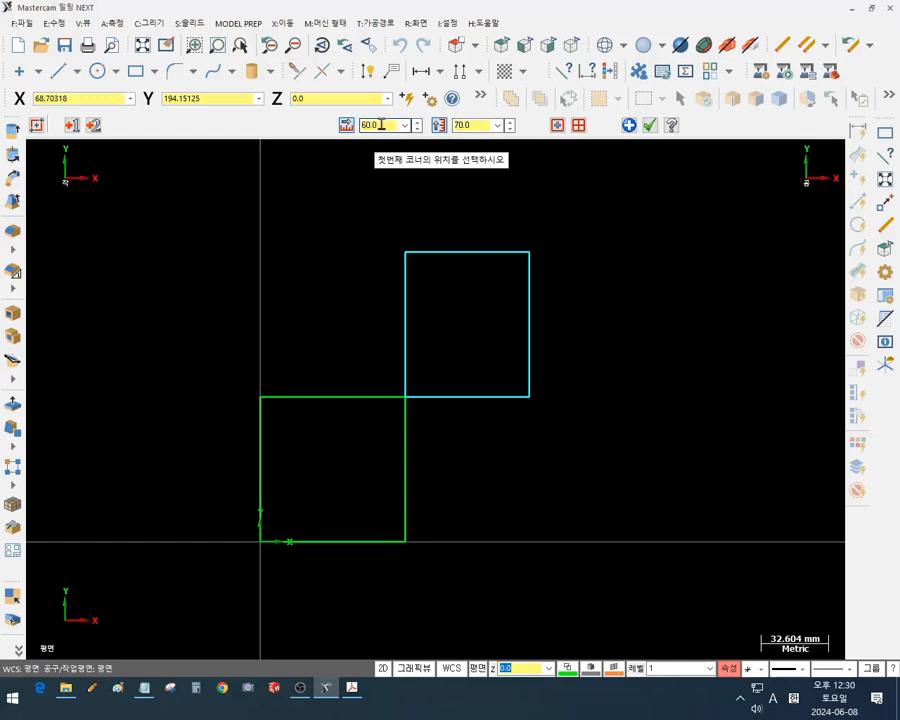
click(487, 126)
text(60)
key(Return)
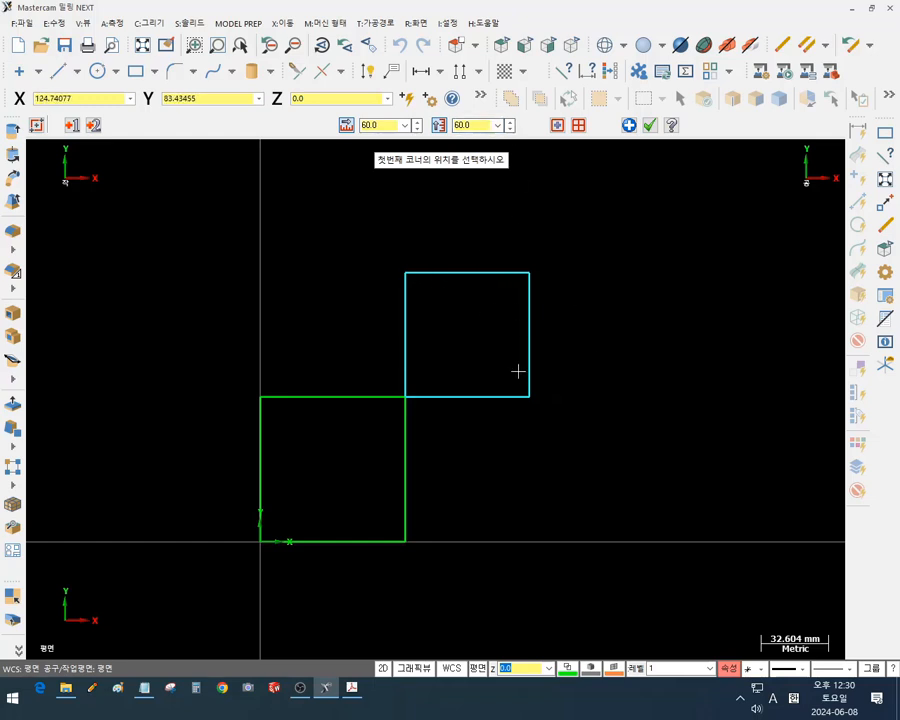
scroll(490, 352, up, 1)
scroll(485, 355, up, 1)
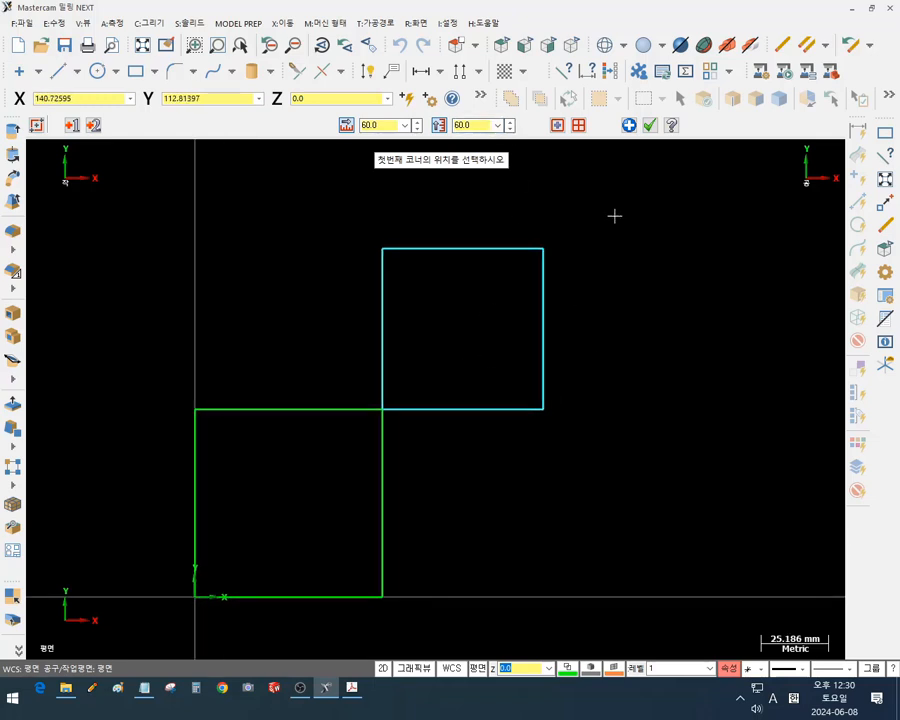
click(650, 126)
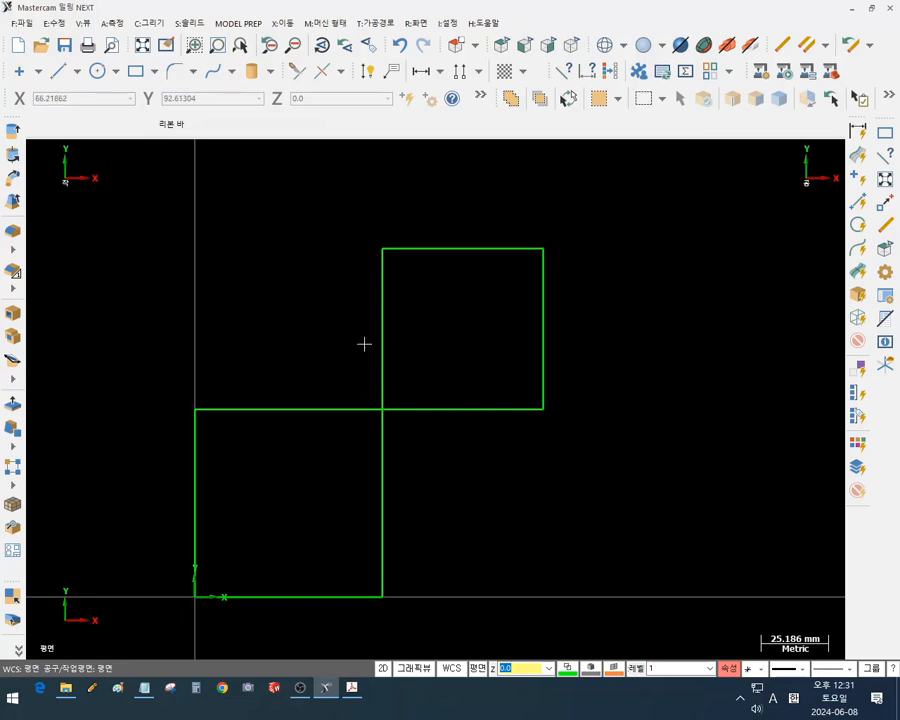
Draw a rectangle about 65 mm wide and 65 mm high, extending down and right from the 60 mm square's lower-right corner
click(533, 276)
key(r)
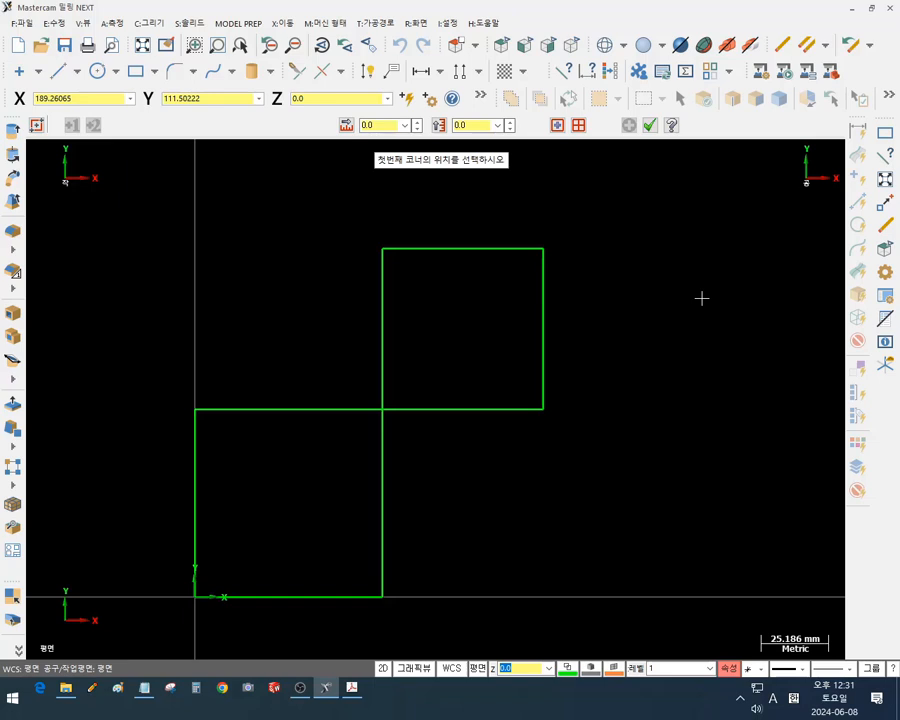
click(543, 409)
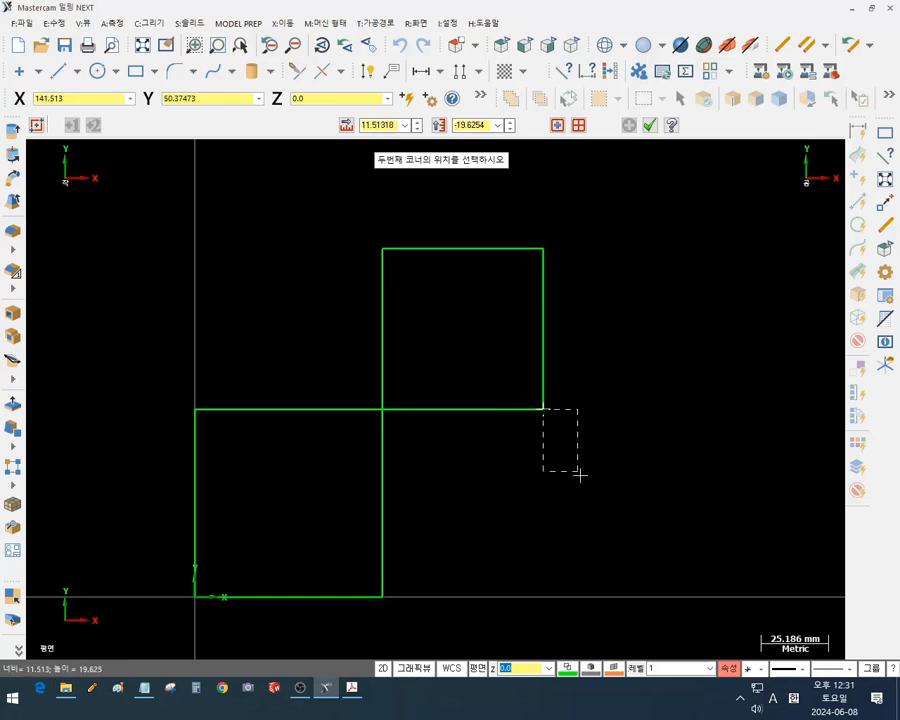
click(717, 583)
Set the latest rectangle's width to 50 mm and its height to 50 mm
click(386, 124)
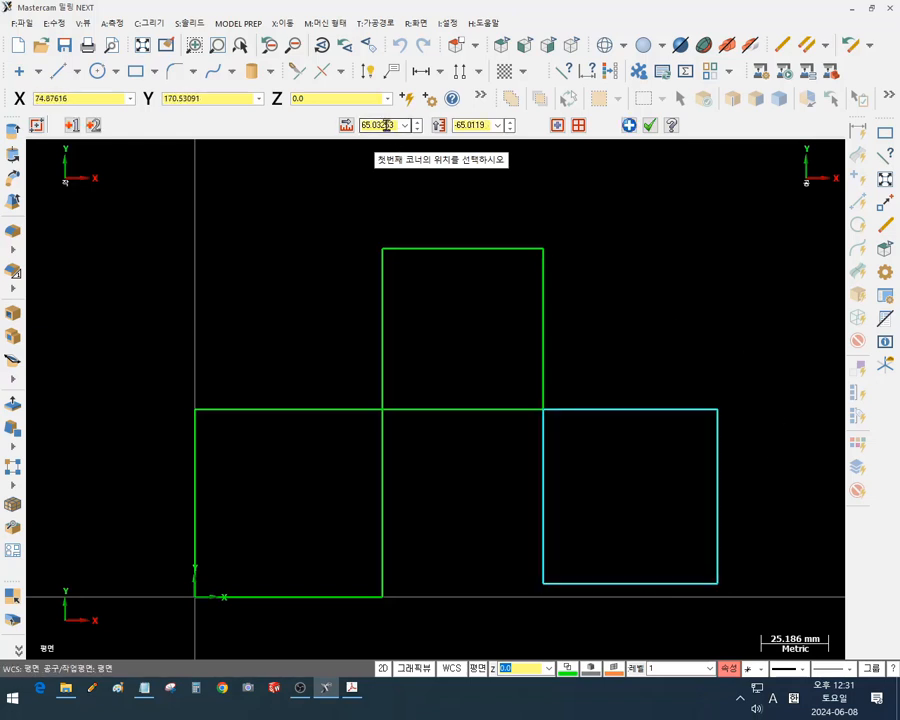
text(50)
click(472, 125)
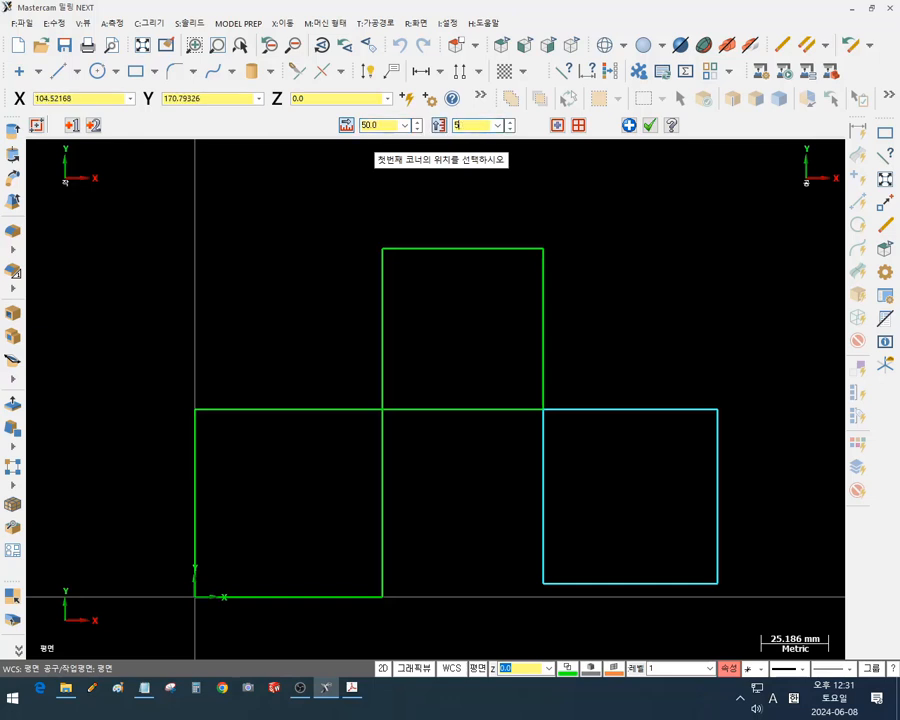
text(50)
key(Return)
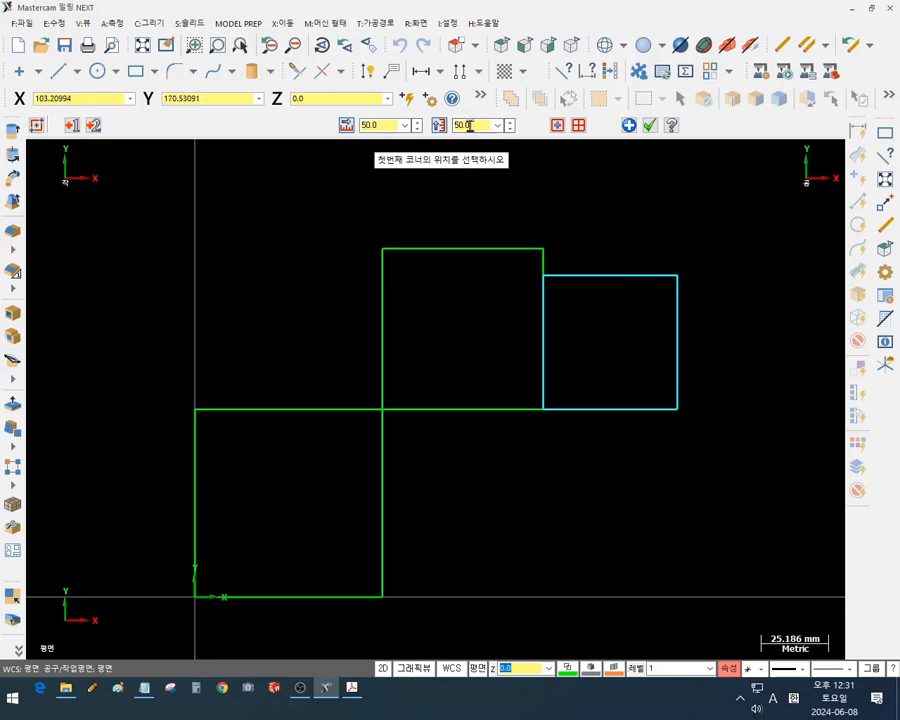
Set the rectangle's height to -50 mm so it extends downward, and apply it
double_click(471, 125)
key(BackSpace)
text(-50)
key(Return)
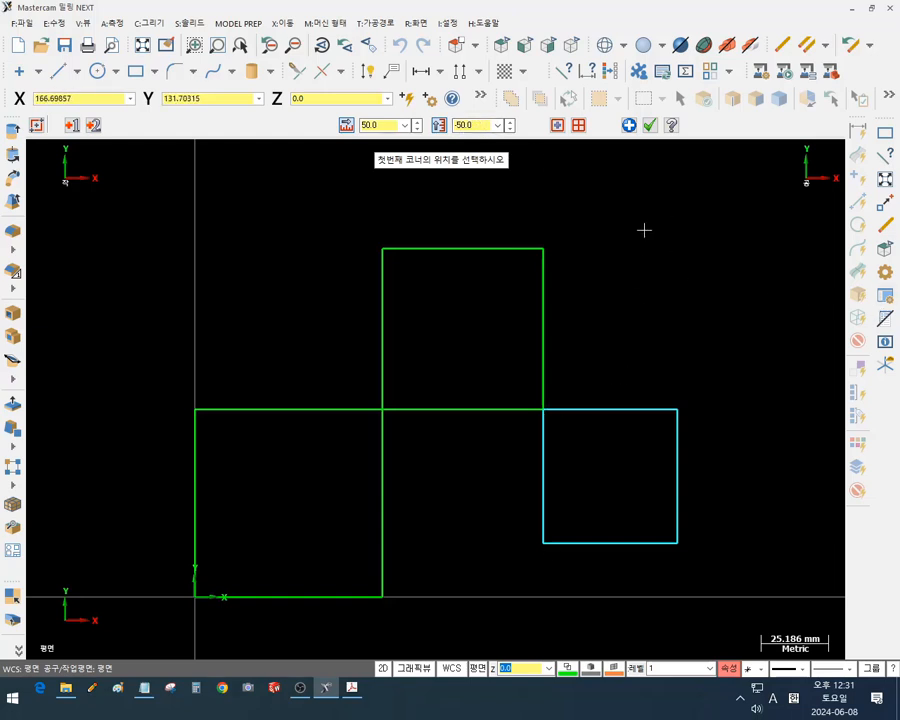
click(629, 126)
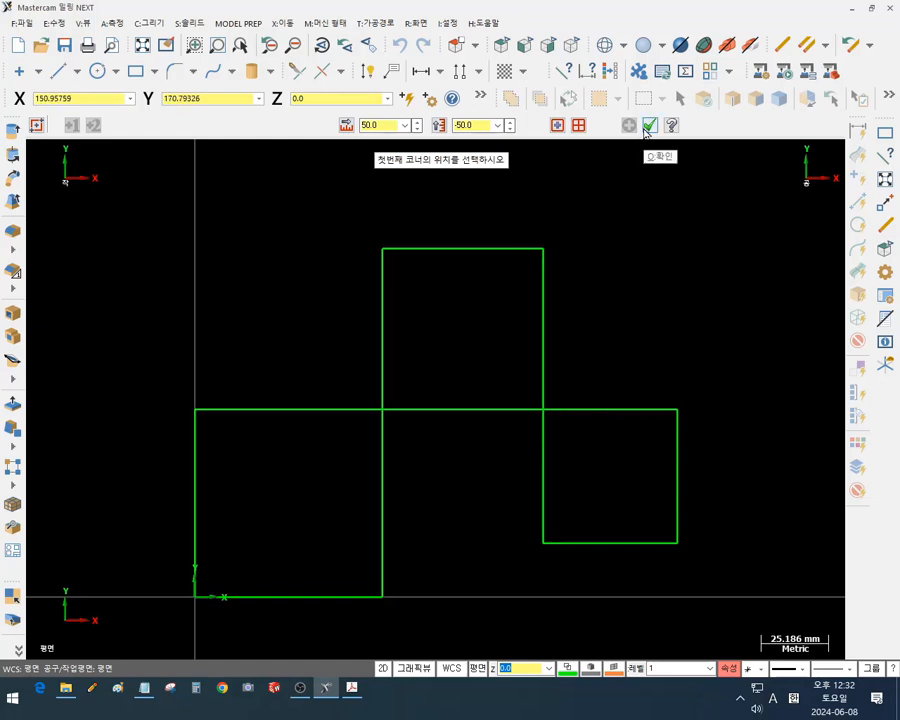
Draw a 40 mm by 40 mm square extending up and right from the 50 mm square's upper-right corner
click(677, 409)
click(784, 296)
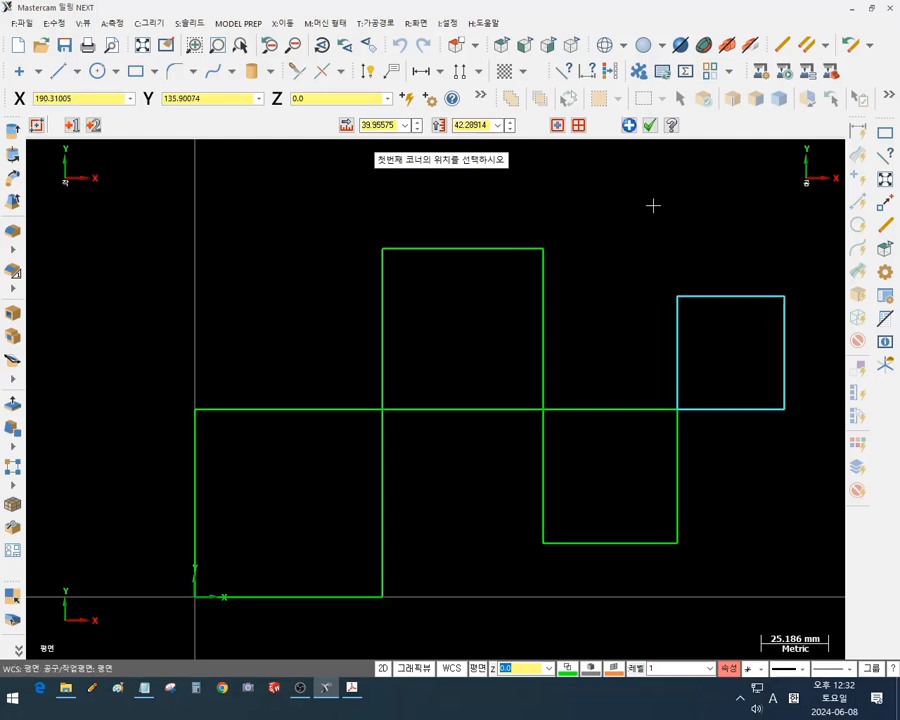
double_click(388, 127)
text(40)
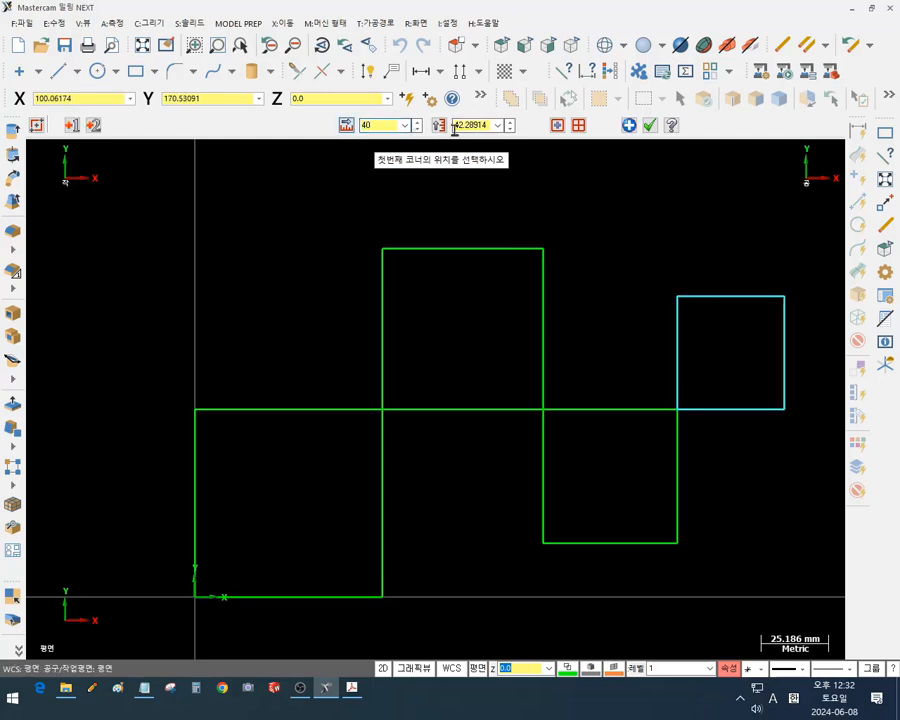
double_click(454, 125)
text(40)
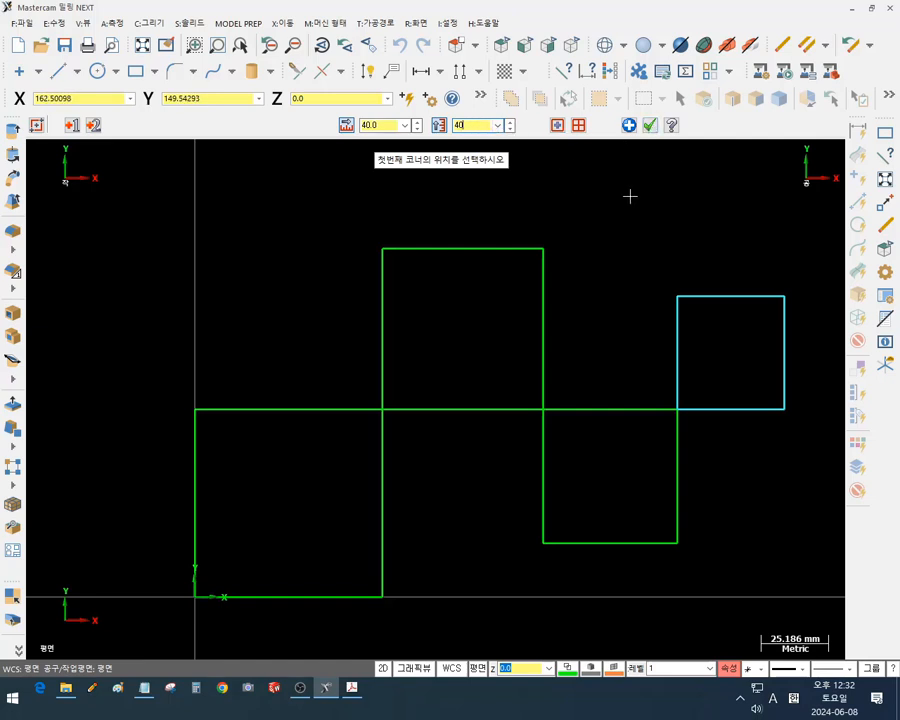
key(Return)
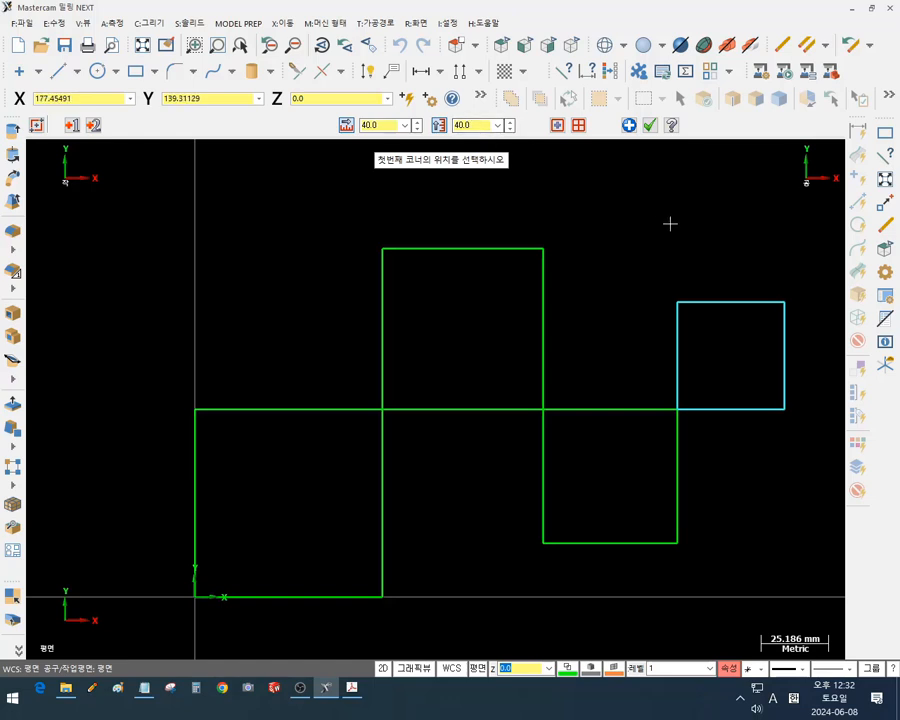
key(Return)
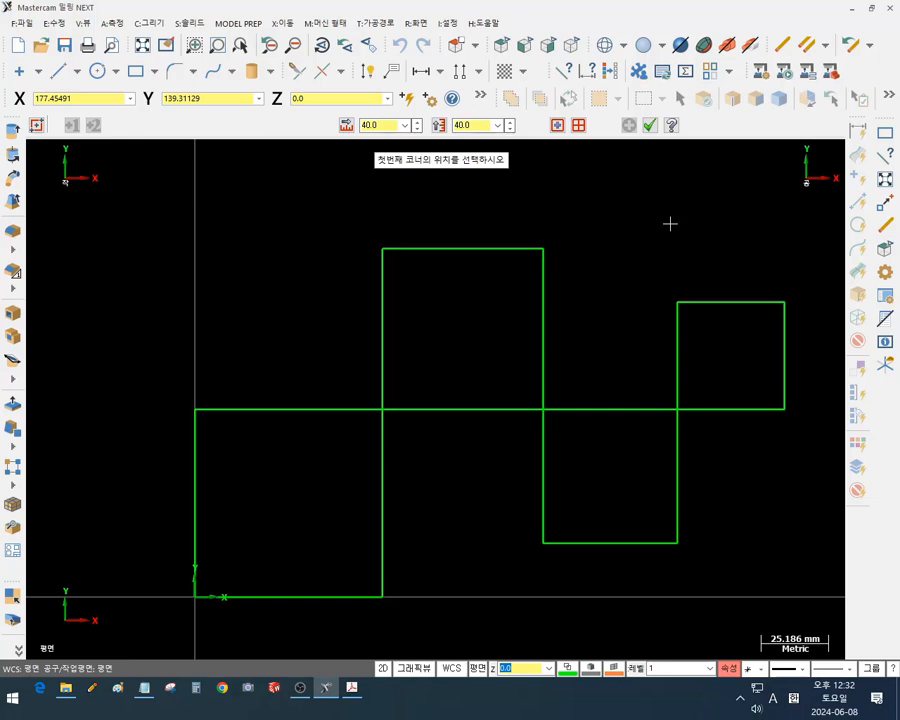
Draw a rectangle about 36 mm wide and 30 mm high, extending up and right from the 60 mm square's upper-right corner
click(548, 252)
click(640, 171)
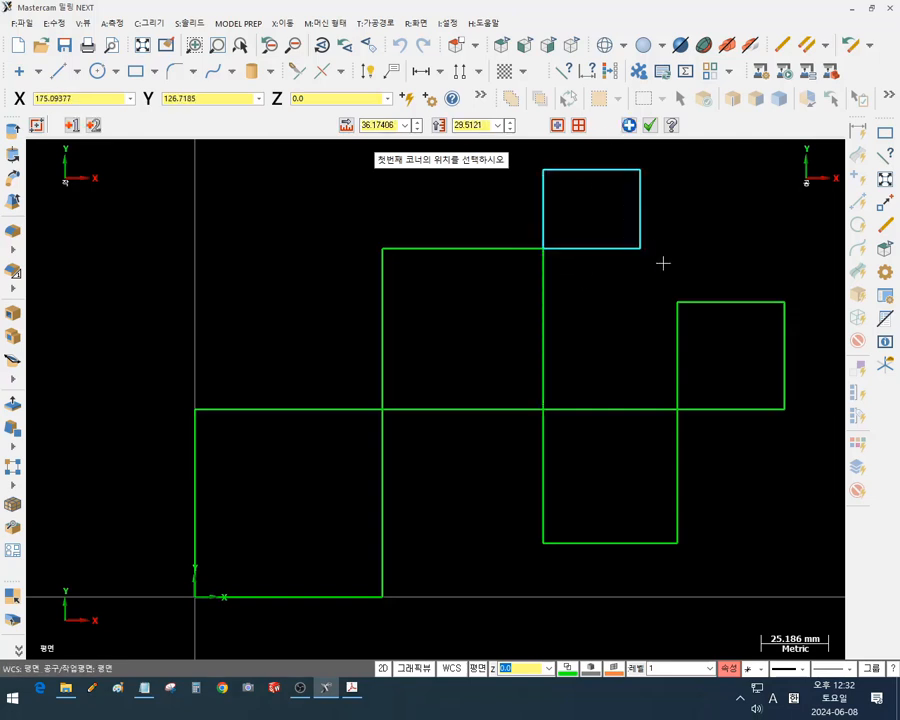
key(Return)
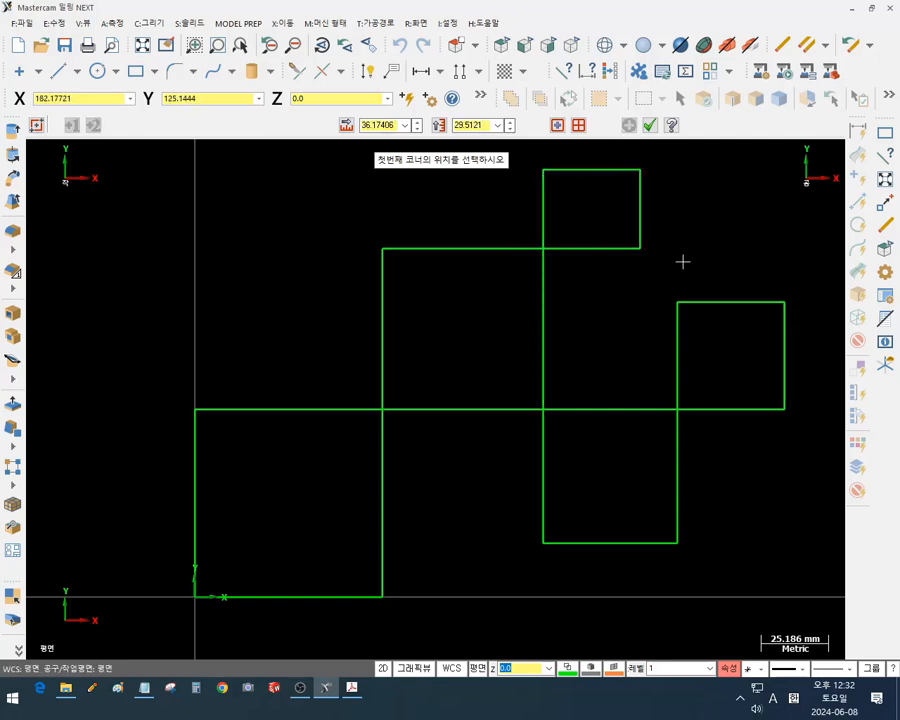
Draw a rectangle about 38 mm wide and 22 mm high, extending up and left from the 60 mm square's upper-left corner
click(382, 249)
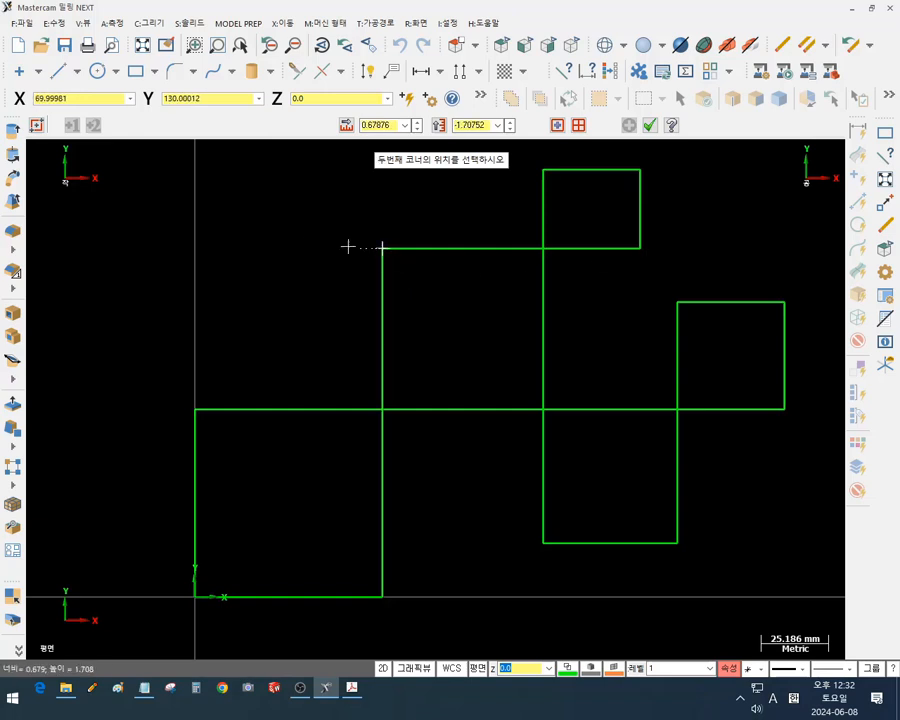
click(280, 190)
key(Return)
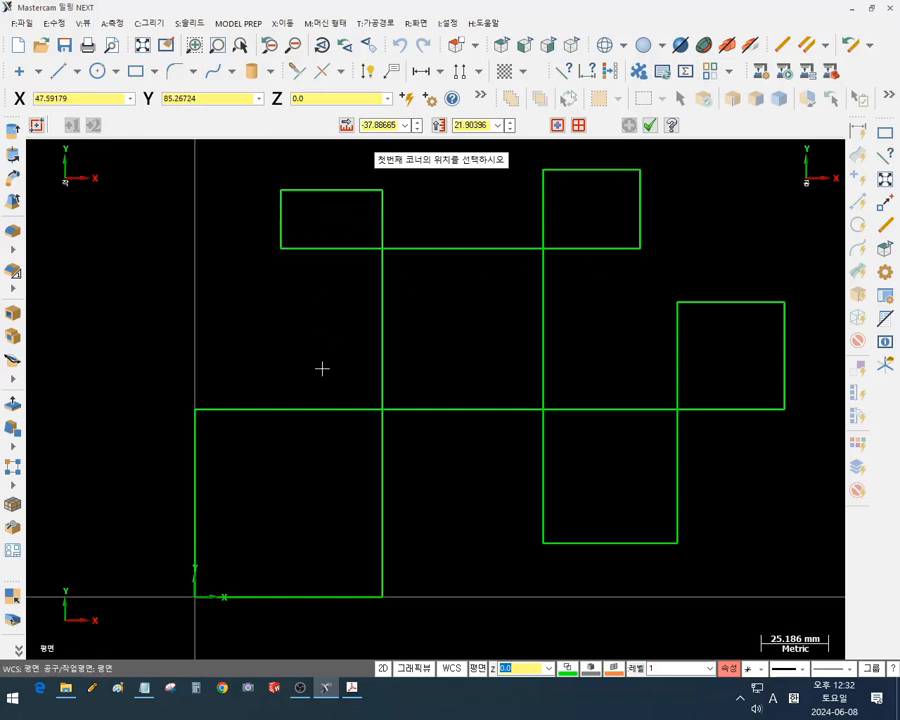
Draw a rectangle about 43 mm wide and 33 mm high, extending down and left from the previous rectangle's lower-left corner
click(281, 248)
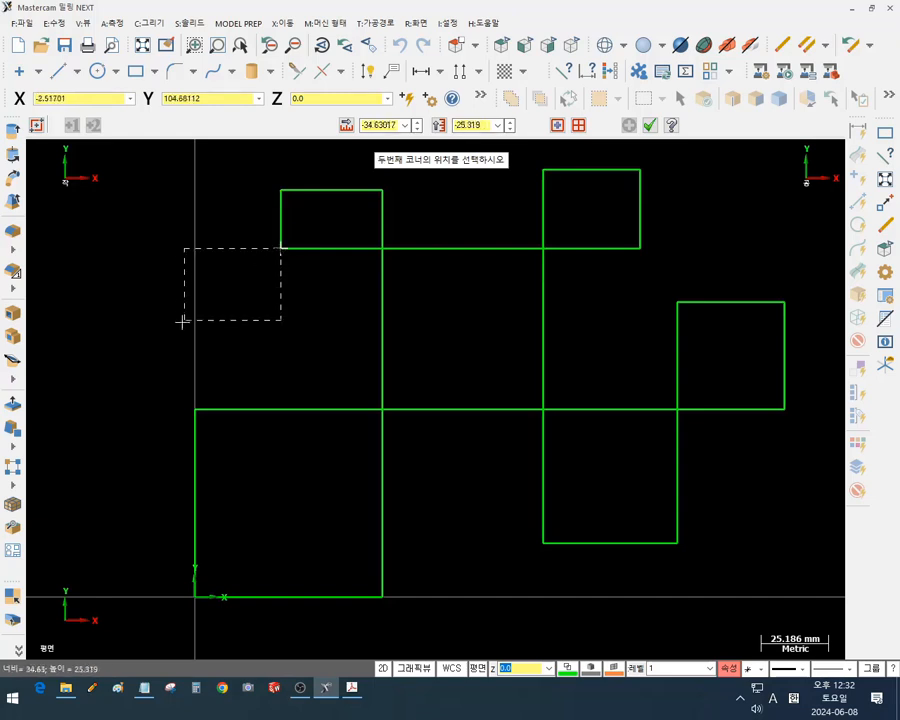
click(165, 337)
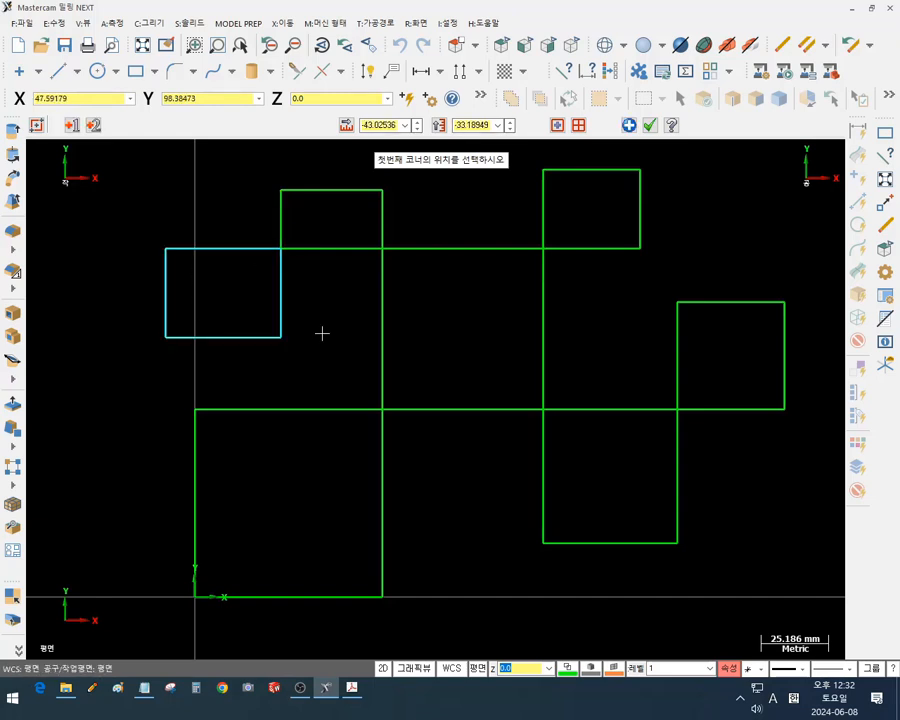
key(Escape)
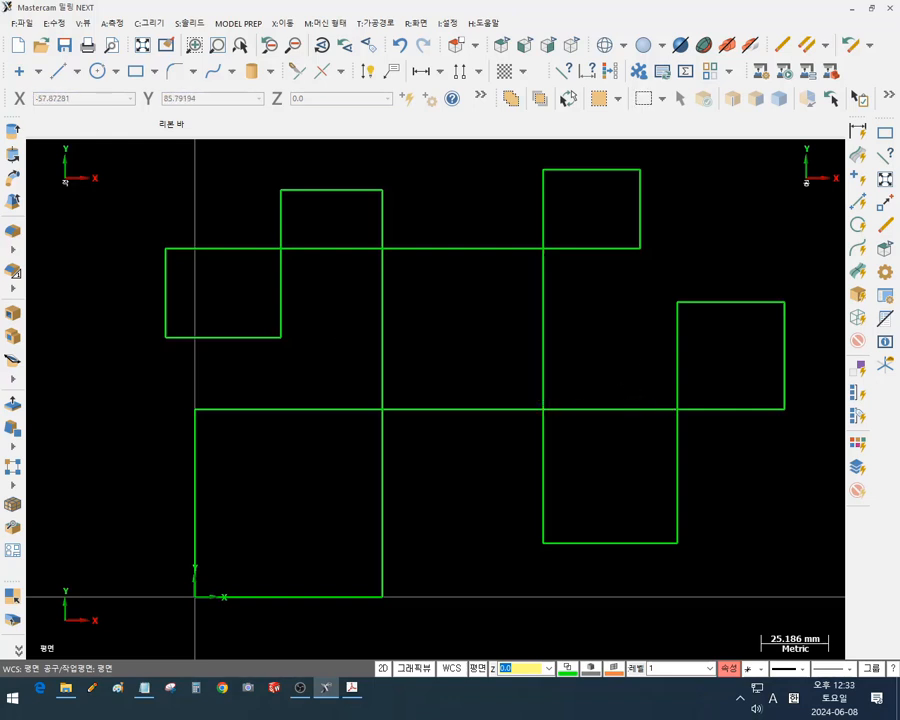
Select the three edges around the corner shared by the 70 mm and 60 mm squares one by one, and clear the selection
click(496, 331)
scroll(659, 254, down, 5)
scroll(466, 408, up, 5)
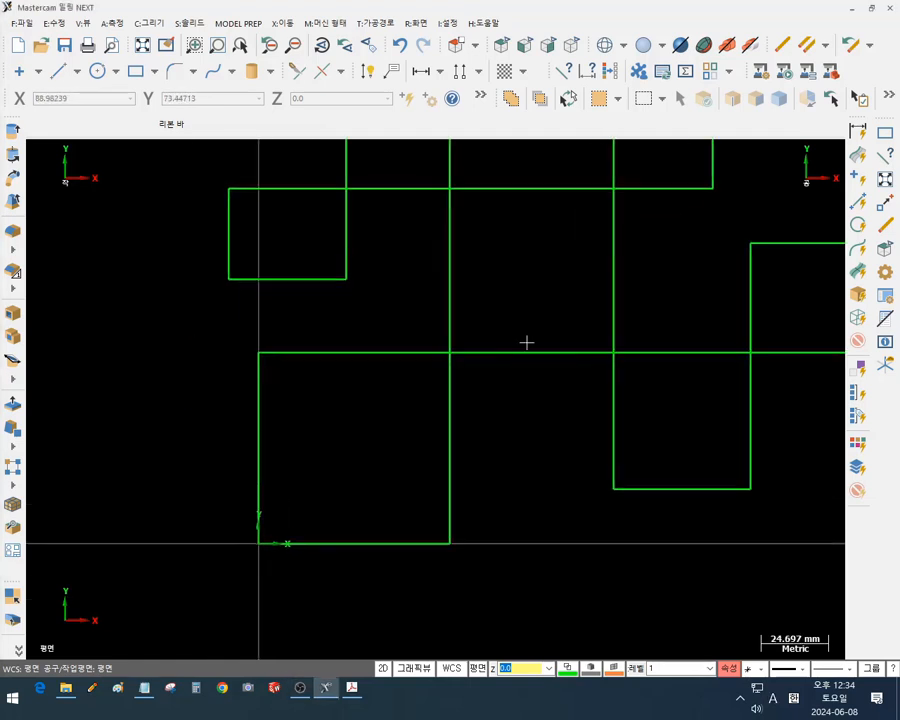
scroll(287, 457, down, 4)
scroll(637, 273, up, 1)
scroll(637, 273, up, 1)
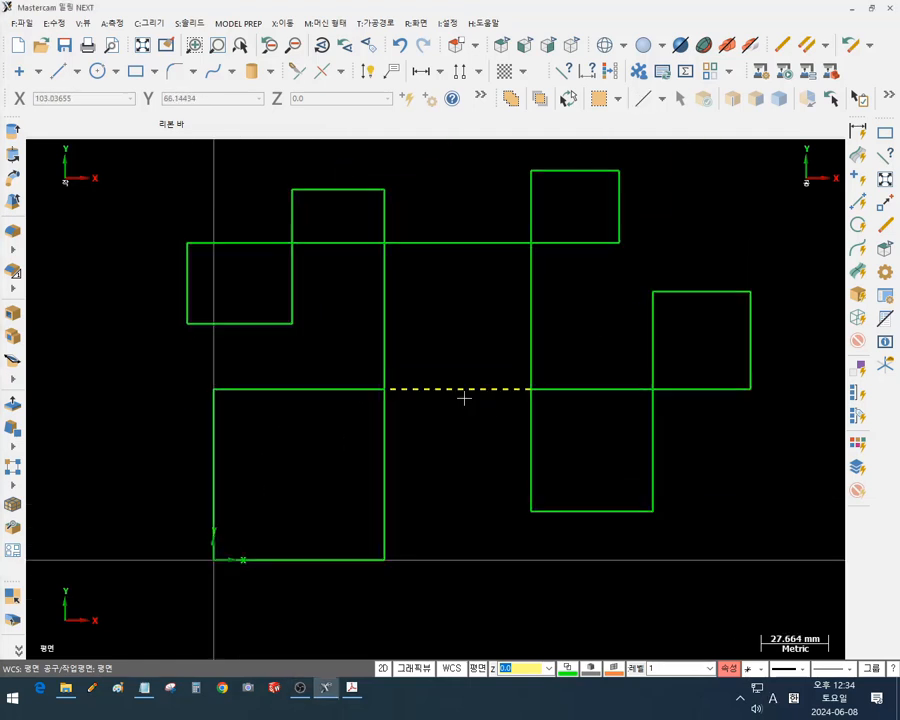
click(335, 395)
click(386, 346)
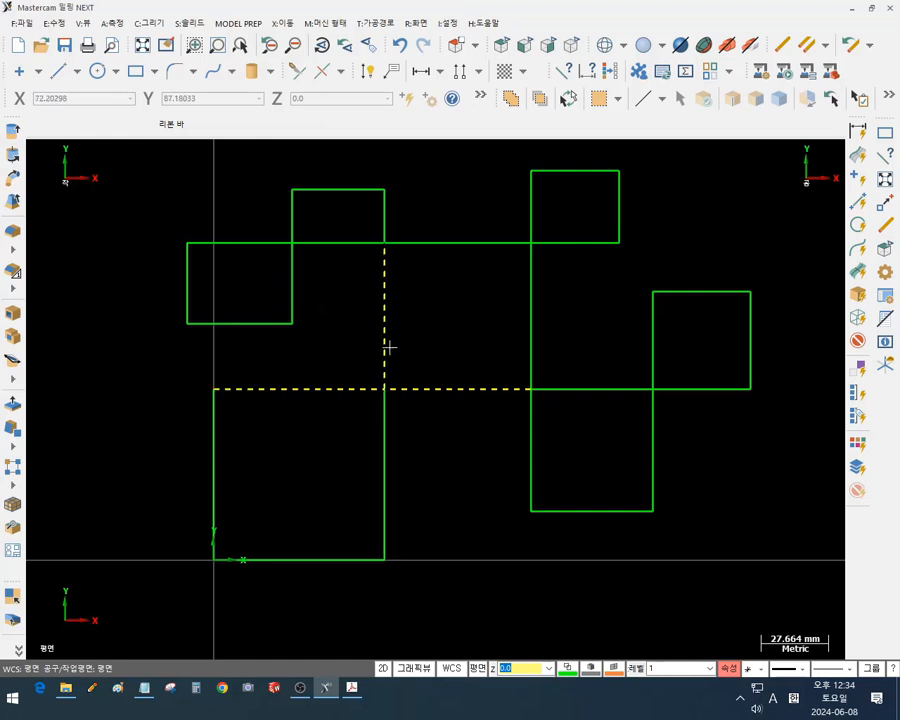
key(Escape)
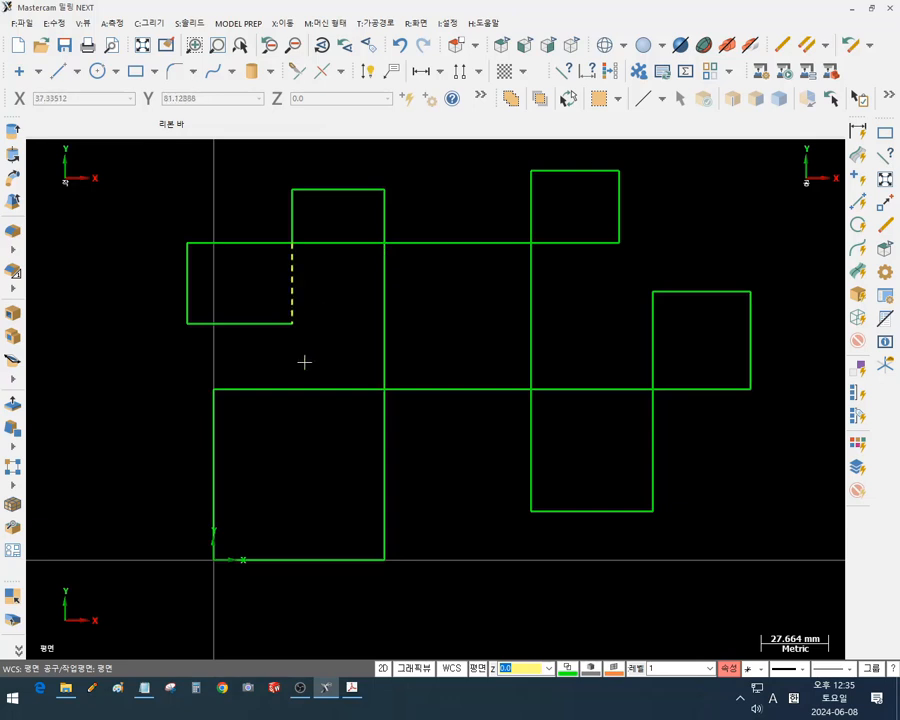
Delete the 60 mm square's lower edge, and invert the empty selection twice to select and deselect all geometry
click(437, 393)
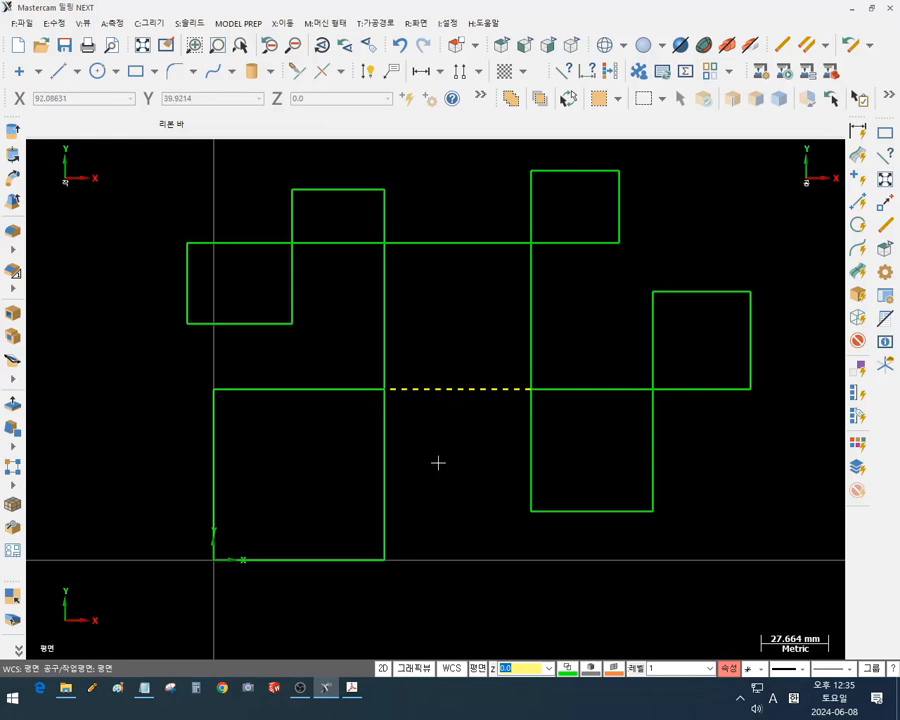
key(Delete)
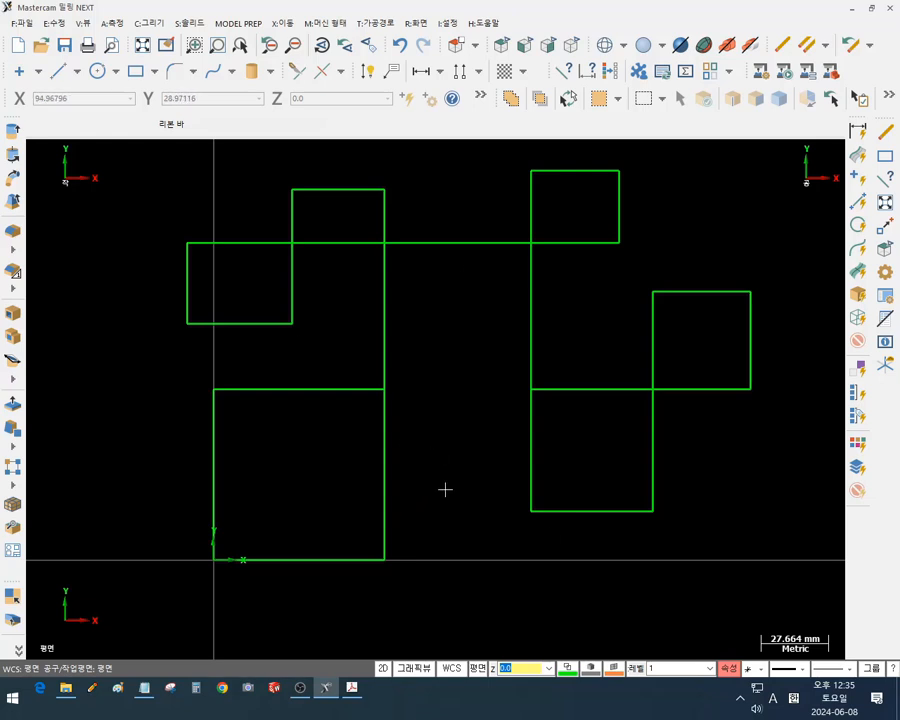
click(567, 100)
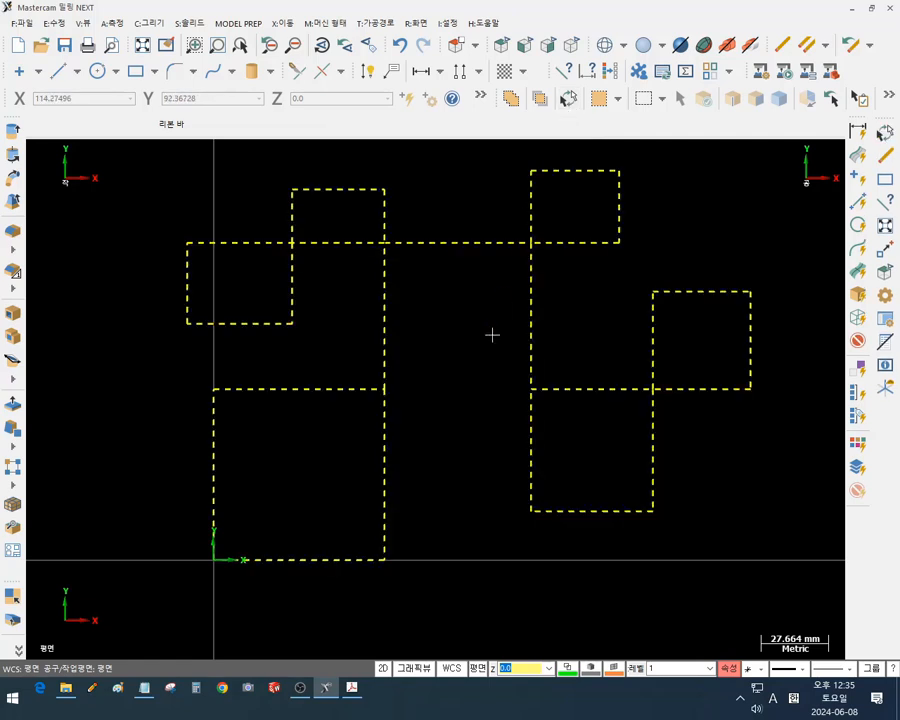
click(567, 100)
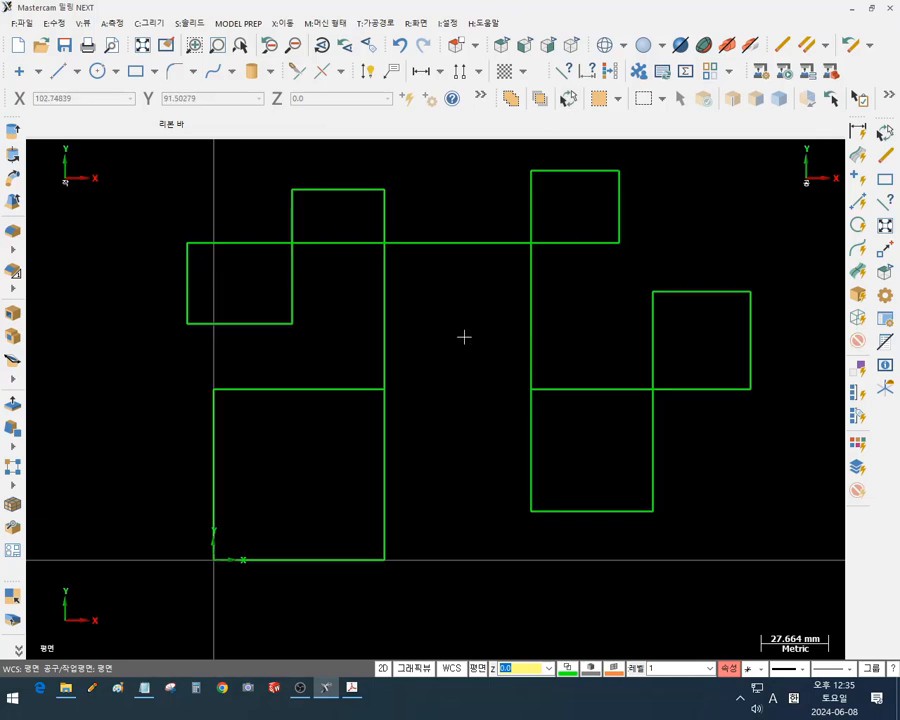
Window-select the 70 mm square at the origin, invert the selection and delete all other geometry
drag(195, 375, 410, 591)
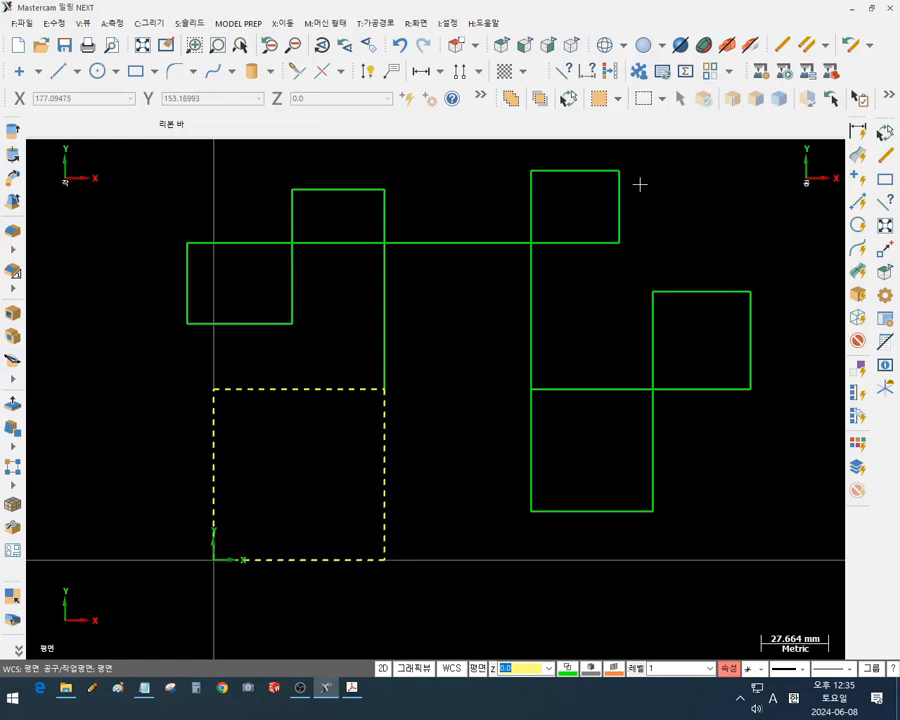
click(570, 99)
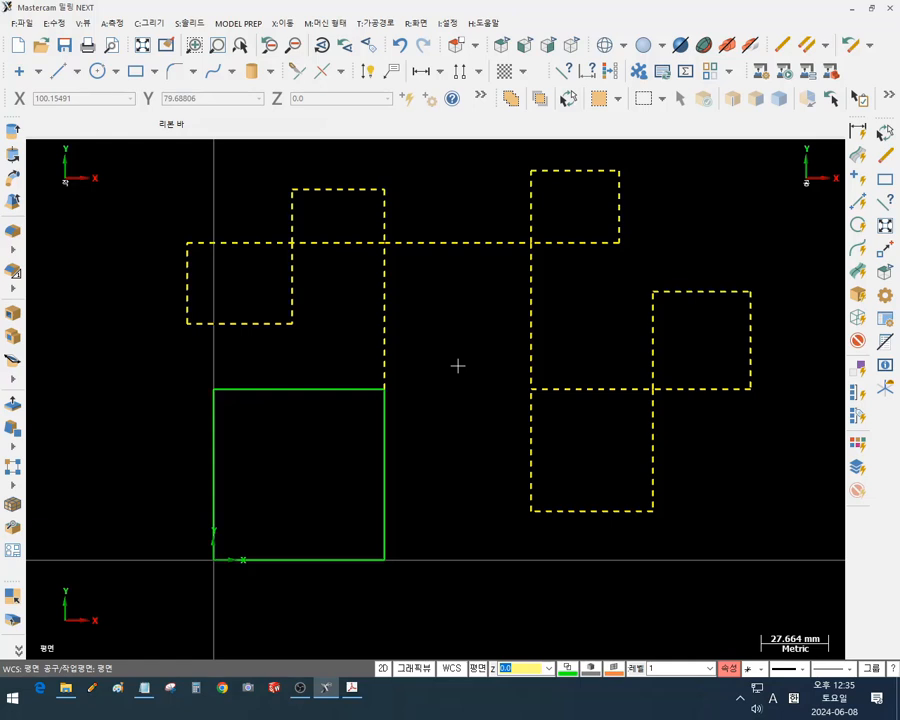
key(Delete)
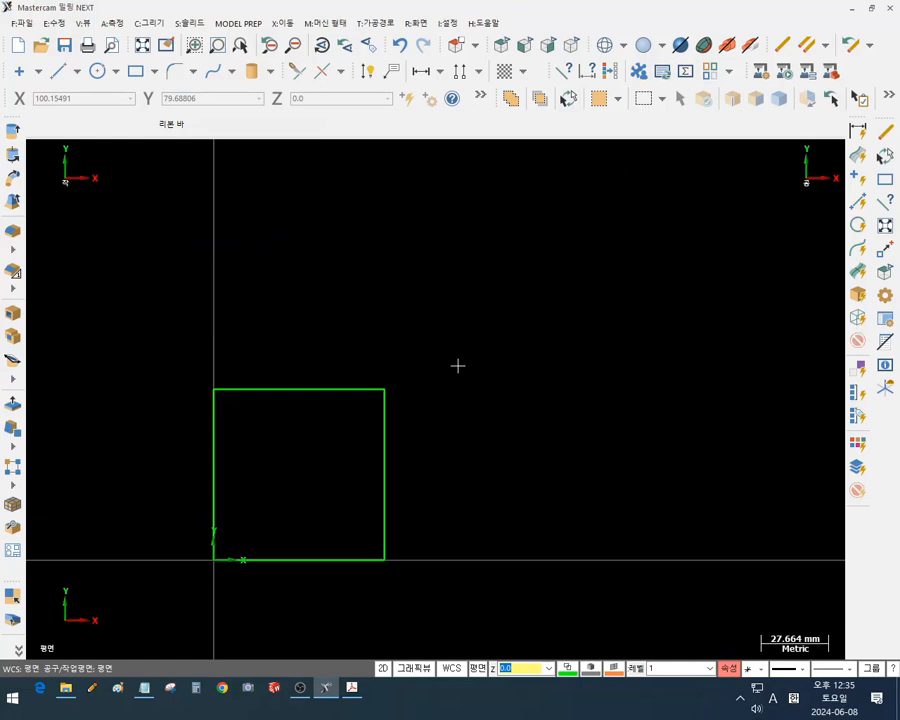
Draw rectangles extending outward from the 70 mm square's upper-left corner, about 35 by 37 mm, and from its upper-right corner
right_click(511, 364)
click(558, 426)
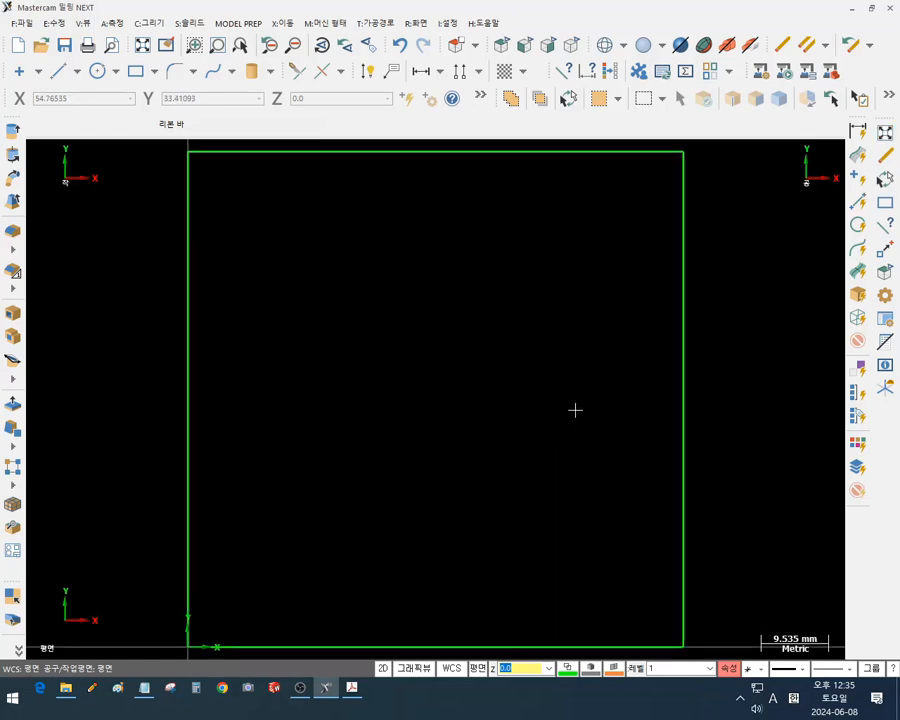
scroll(556, 416, down, 5)
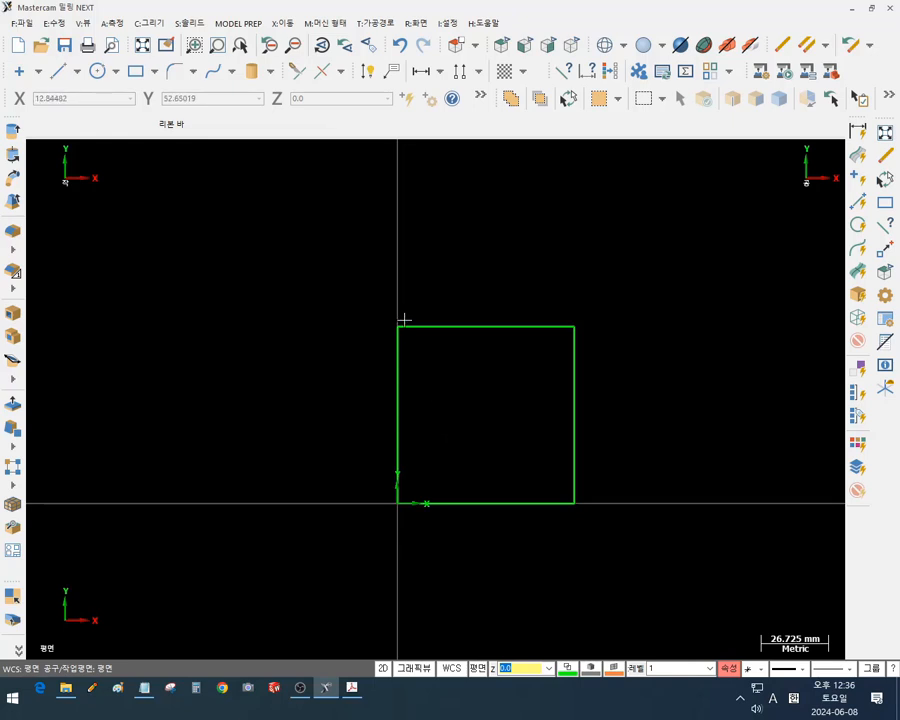
click(135, 71)
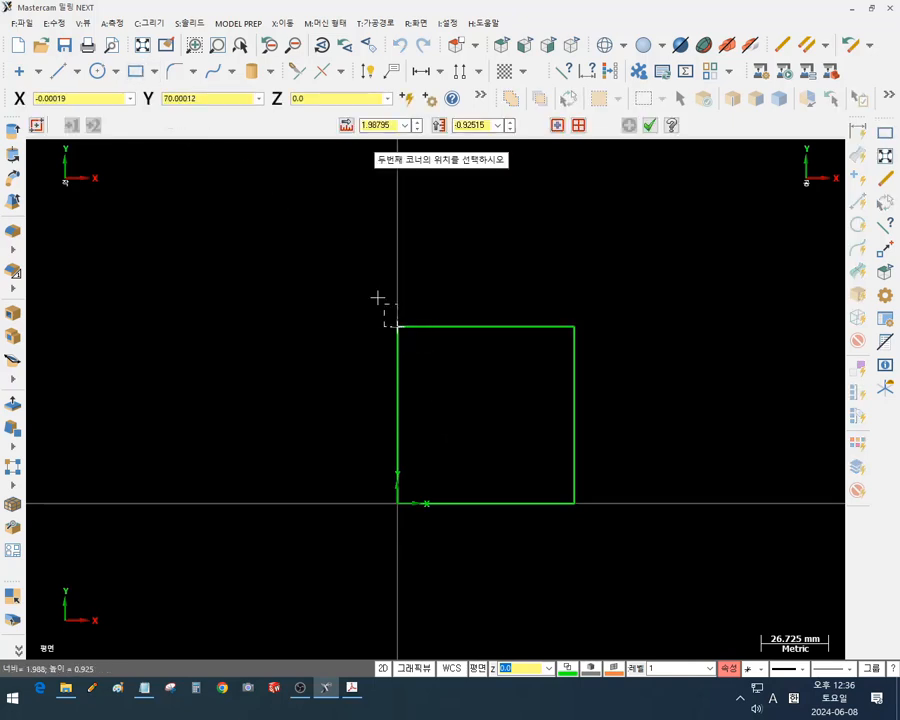
click(398, 326)
click(307, 233)
click(575, 327)
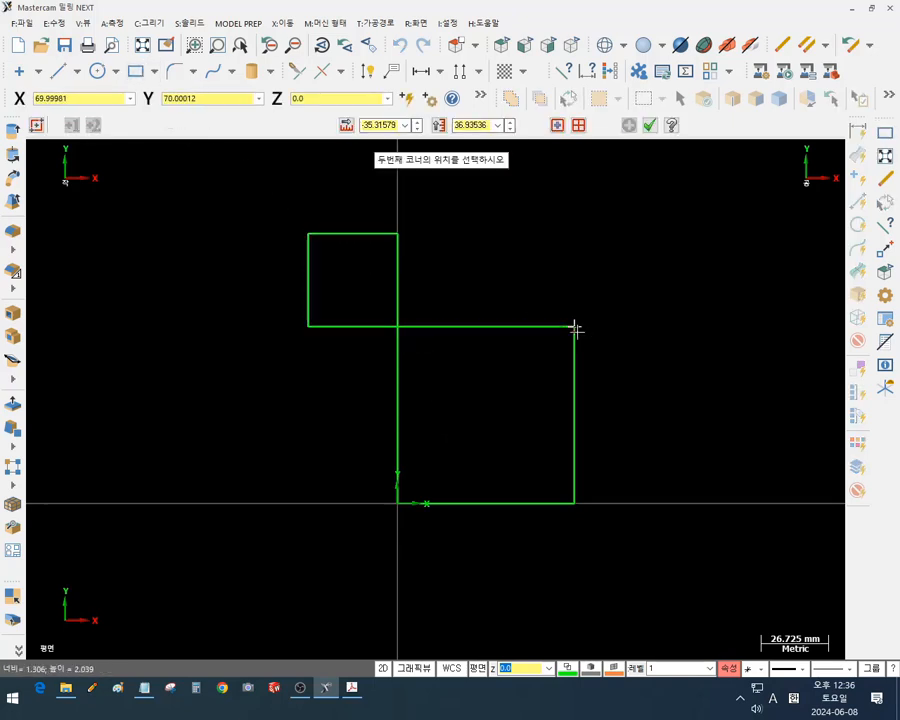
click(694, 237)
Draw rectangles extending outward from the 70 mm square's lower-right corner, about 49 by 34 mm, and lower-left corner, about 55 by 44 mm
click(574, 503)
click(697, 589)
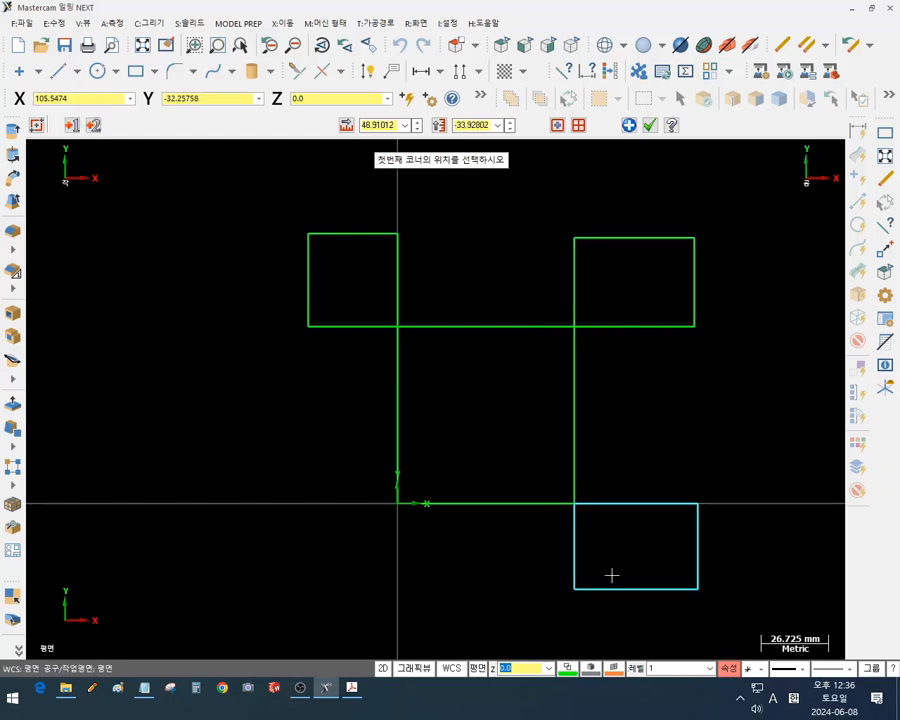
click(397, 503)
click(259, 616)
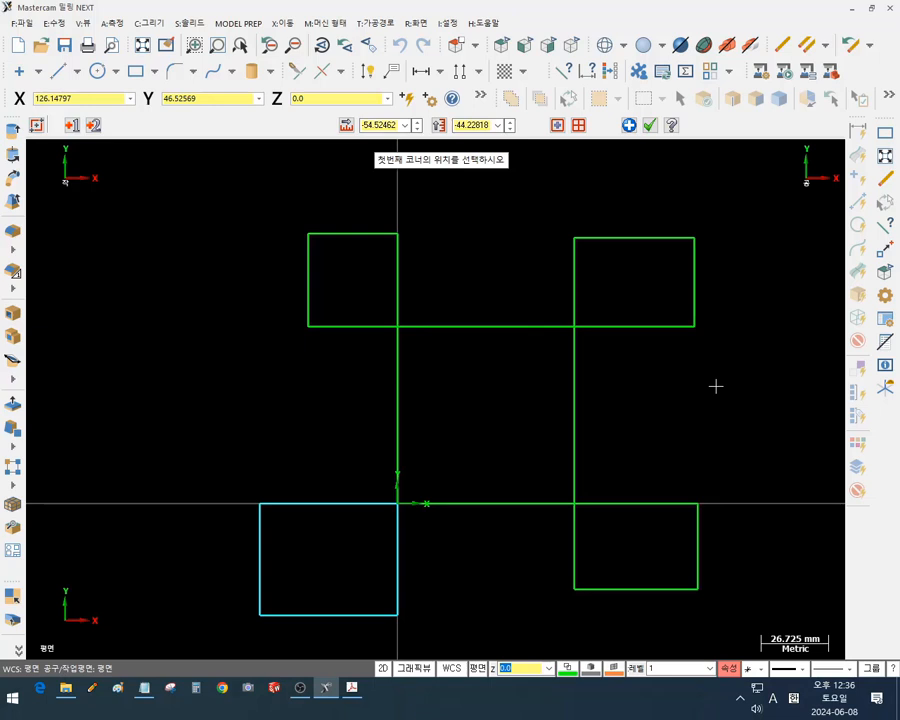
key(Escape)
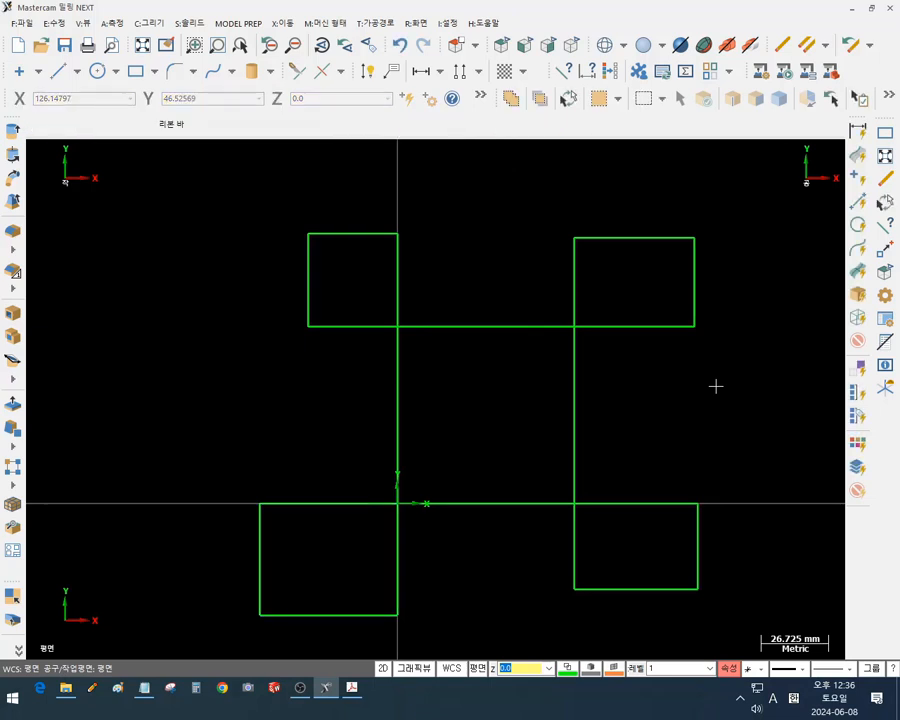
Select all geometry once directly and once by inverting the empty selection, clearing the selection each time
scroll(542, 394, down, 1)
scroll(710, 370, up, 2)
scroll(580, 390, down, 1)
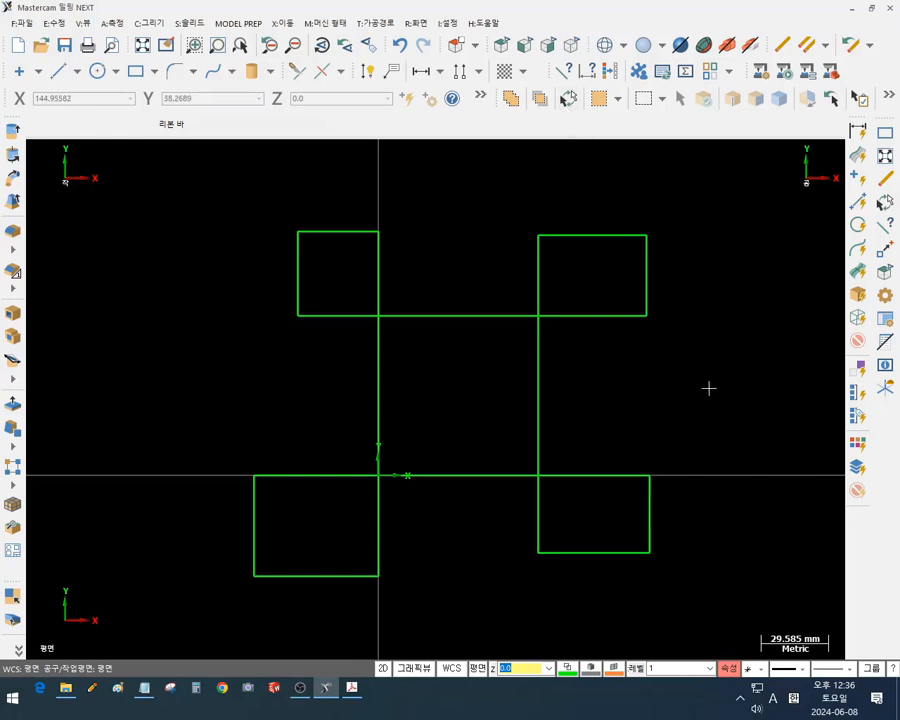
key(ctrl+a)
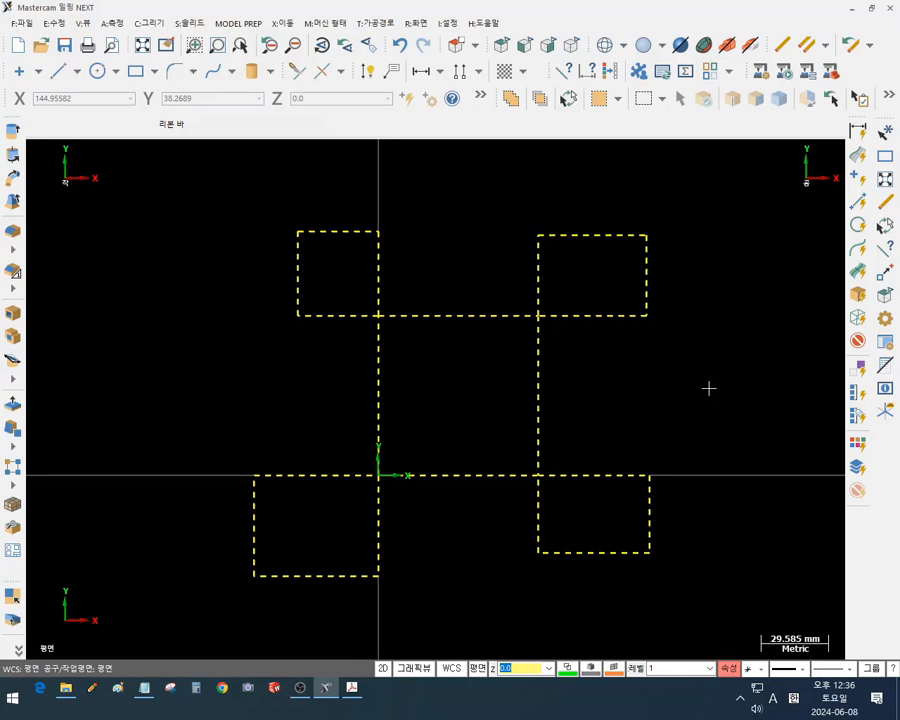
key(Escape)
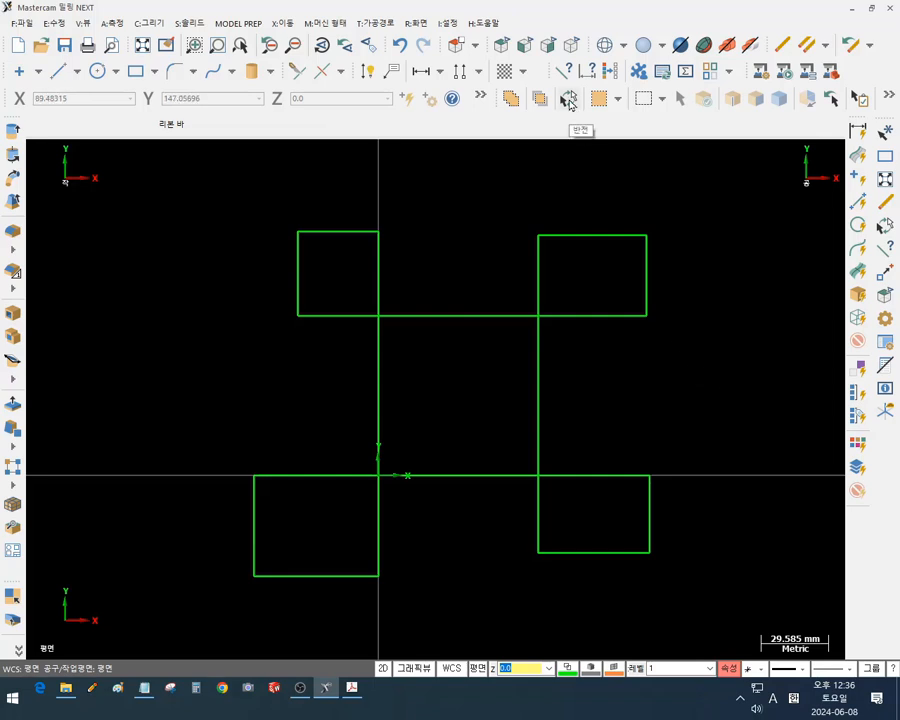
click(569, 101)
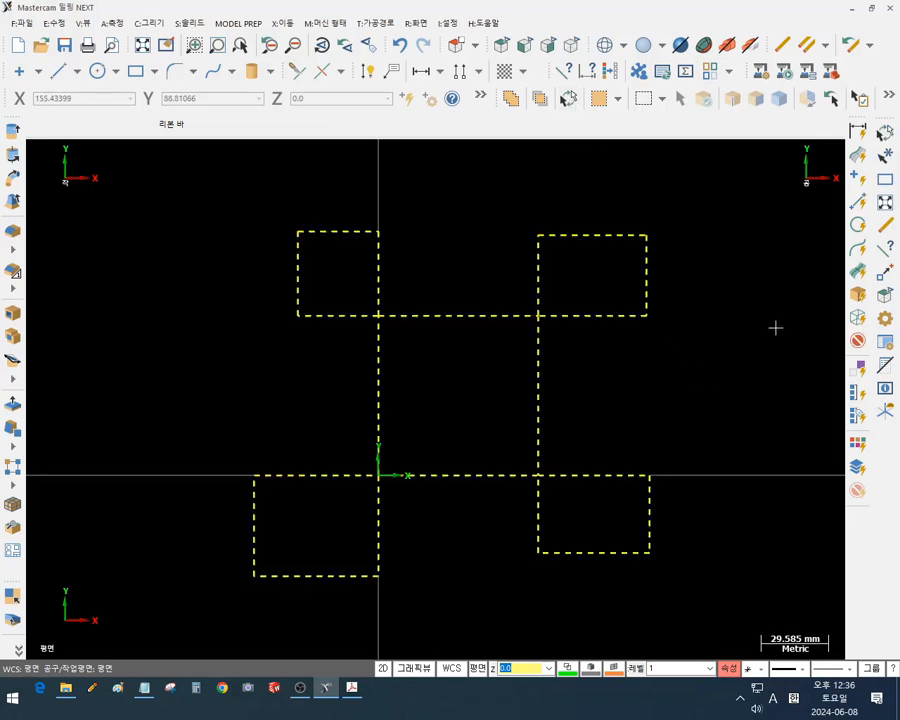
click(648, 273)
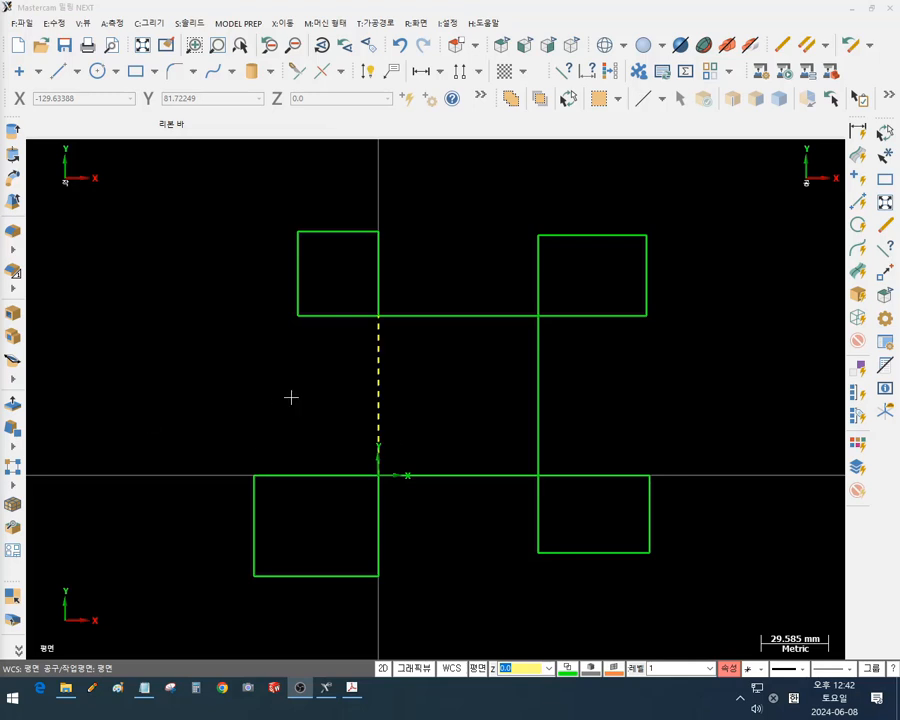
Draw a rectangle about 37 mm wide and 31 mm high, extending up and right from the upper-right rectangle's outer corner
scroll(184, 429, down, 1)
scroll(530, 377, up, 1)
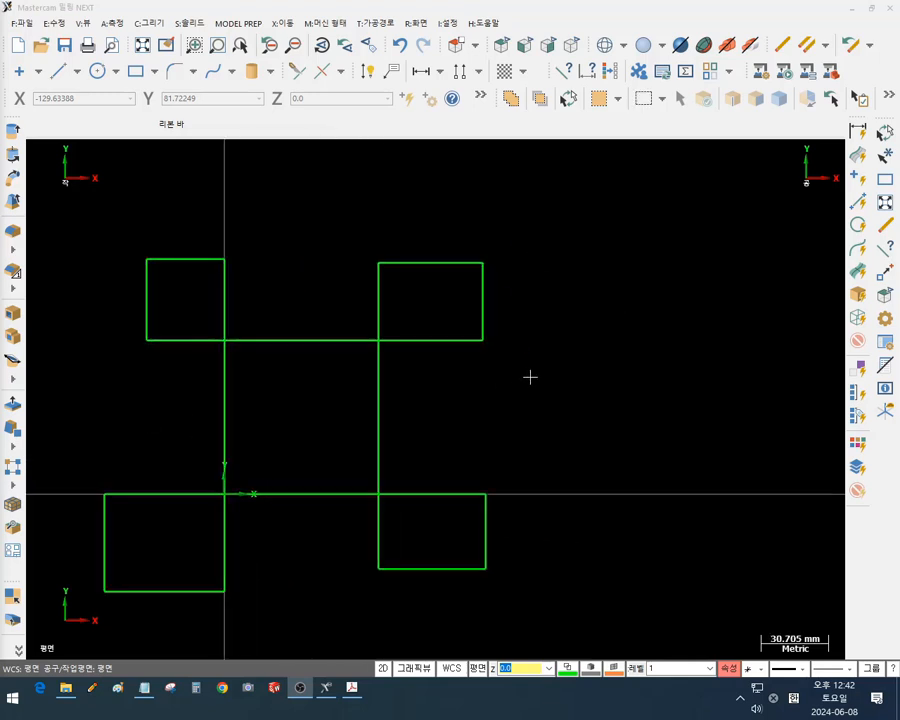
click(135, 73)
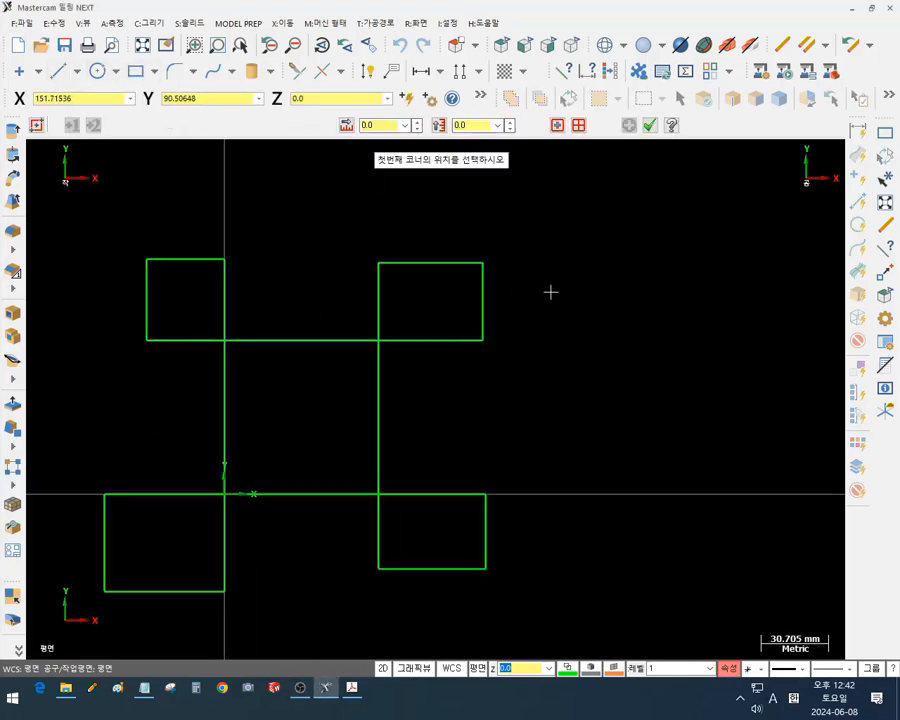
click(483, 263)
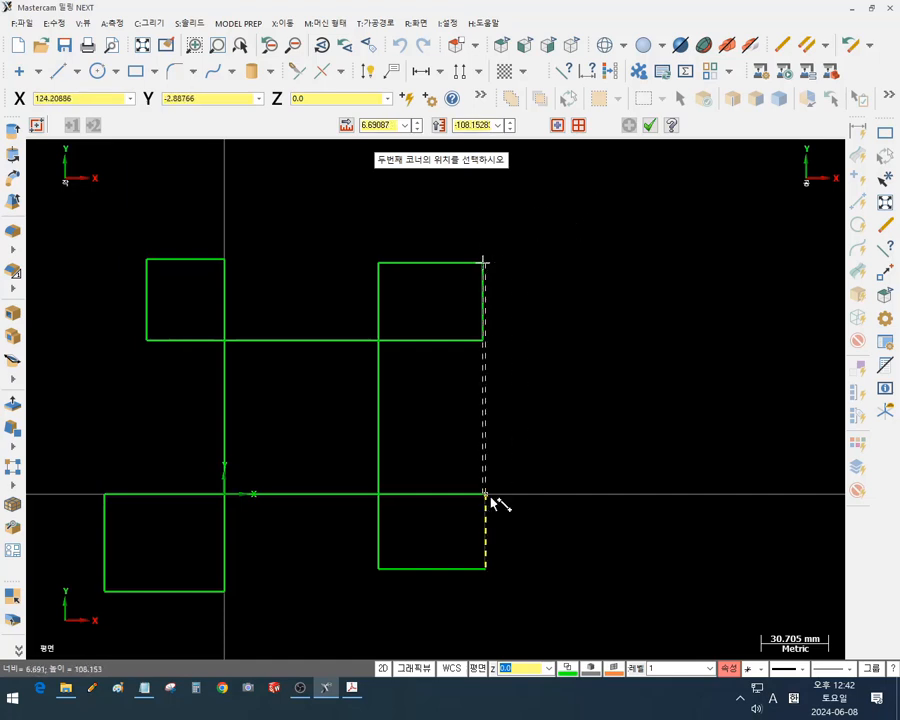
click(564, 194)
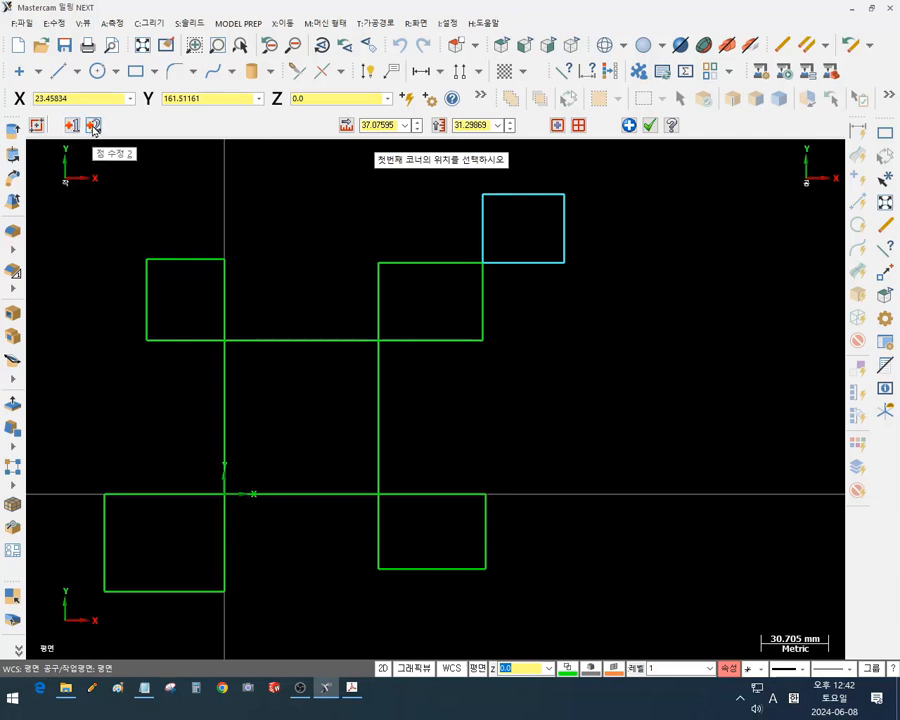
Move the new rectangle's first corner to the lower-right rectangle's upper-right corner, and its second corner to make it about 36 by 31 mm
scroll(555, 350, down, 1)
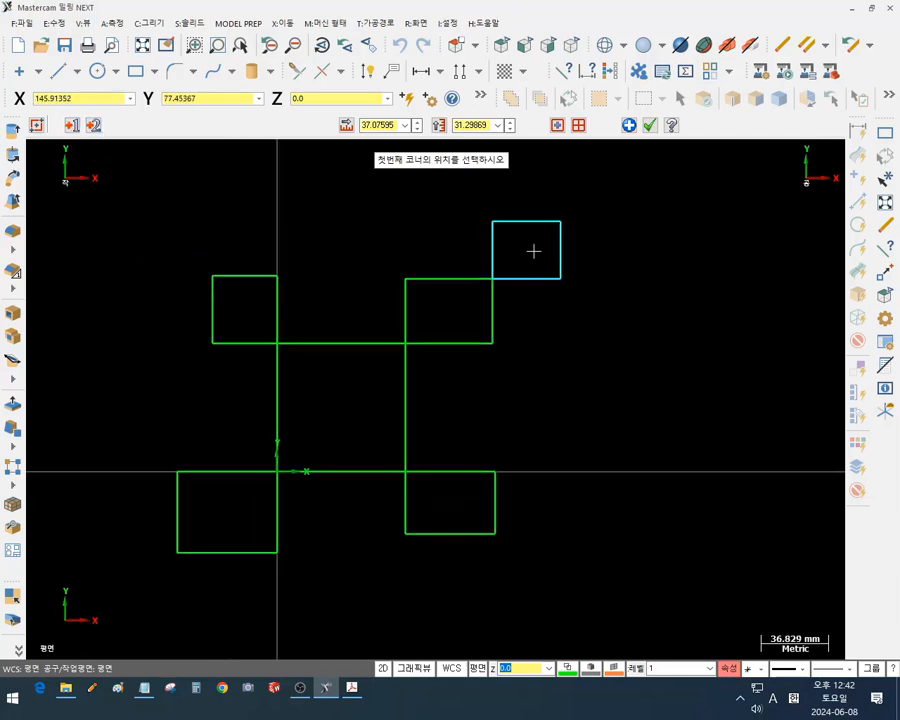
scroll(492, 209, up, 2)
scroll(556, 247, down, 1)
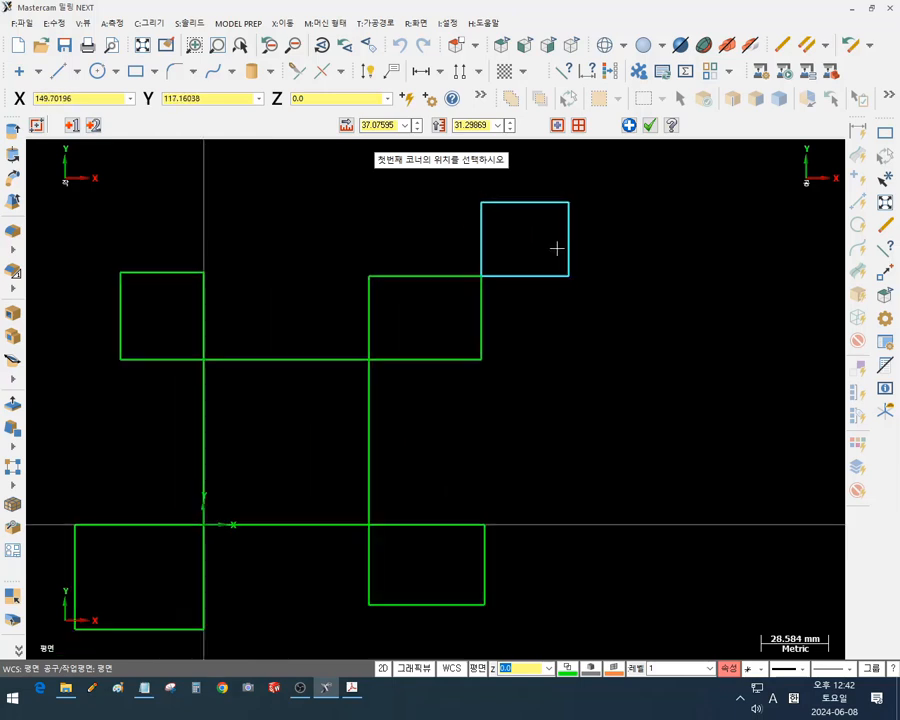
click(72, 126)
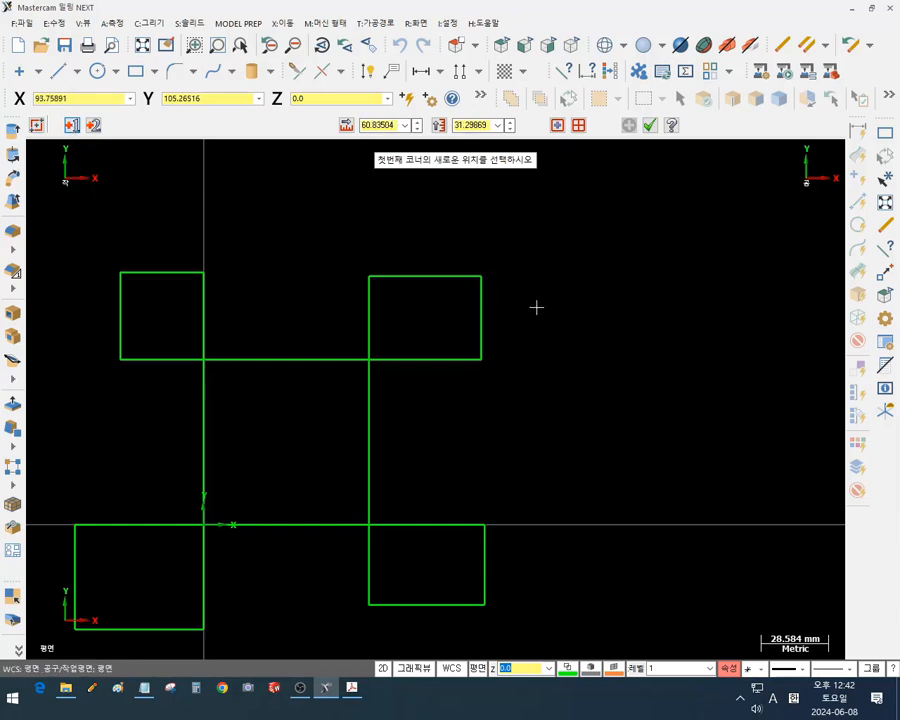
click(486, 526)
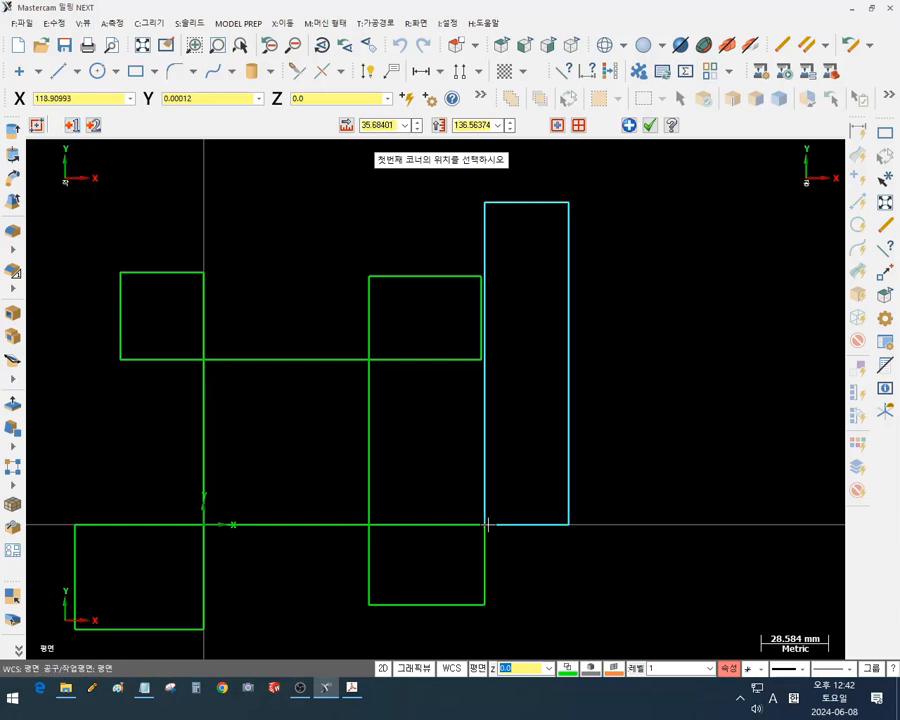
click(94, 126)
click(570, 451)
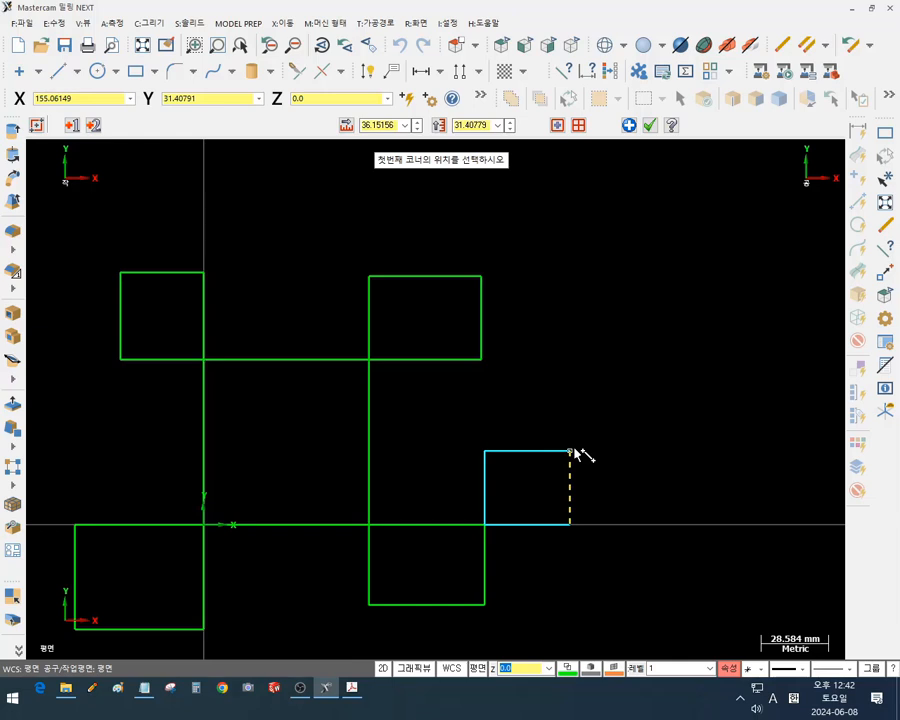
Set the new rectangle's width and height to 40 mm each
click(382, 122)
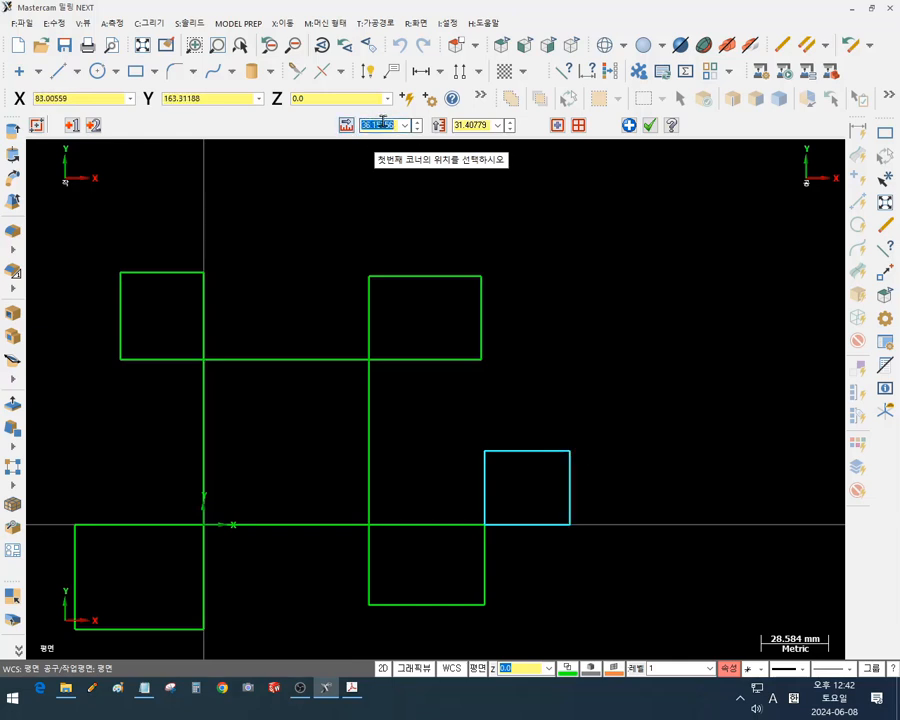
text(40)
click(471, 123)
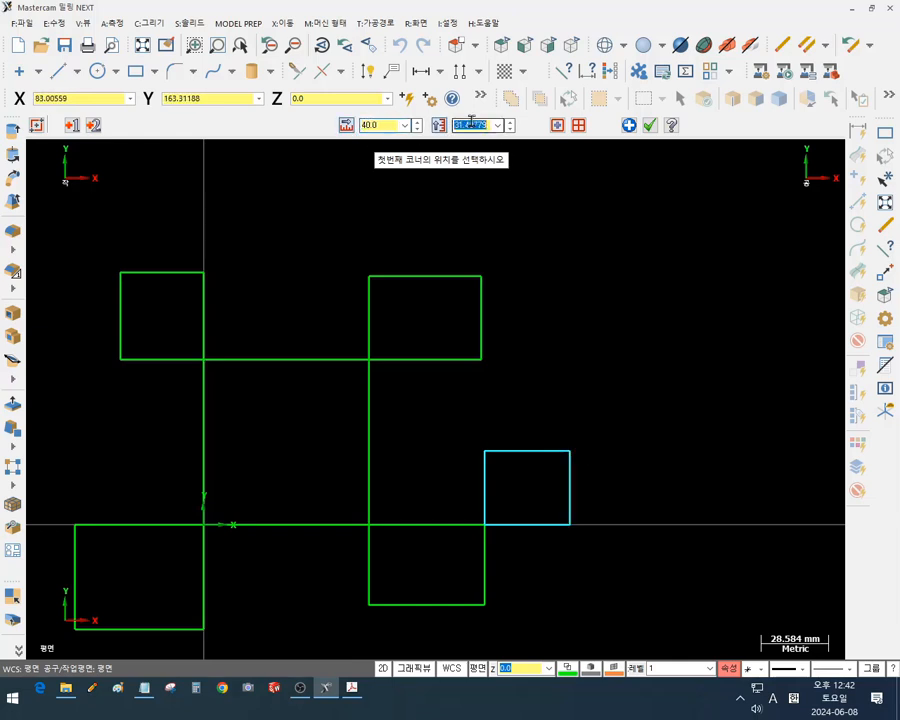
text(4)
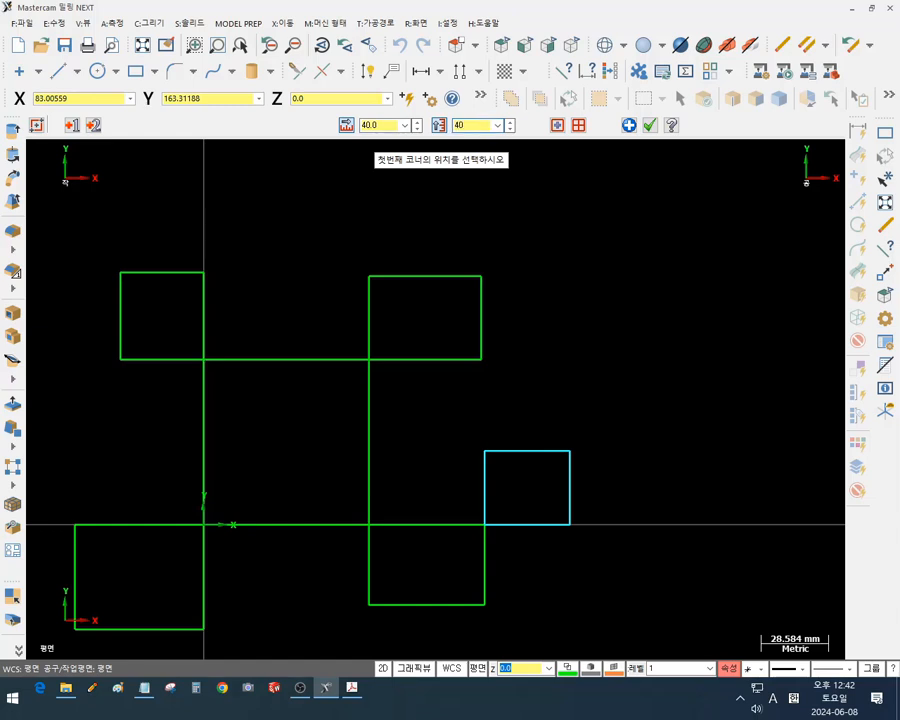
text(0)
key(Return)
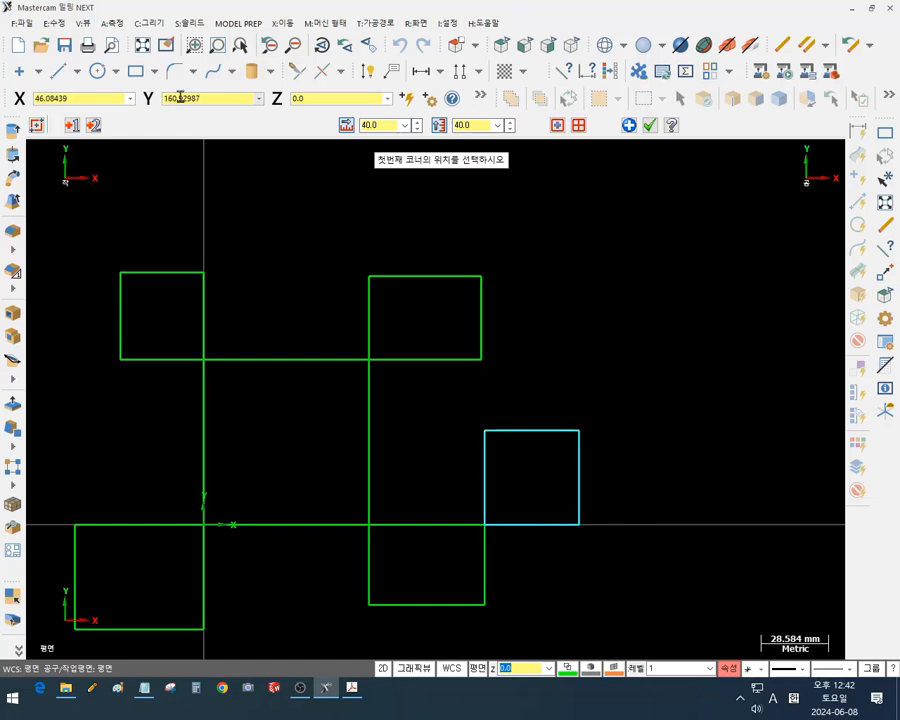
Move the 40 mm square's first corner to the upper-left rectangle's upper-right corner, then to the upper-right rectangle's upper-right corner, and accept it
click(74, 126)
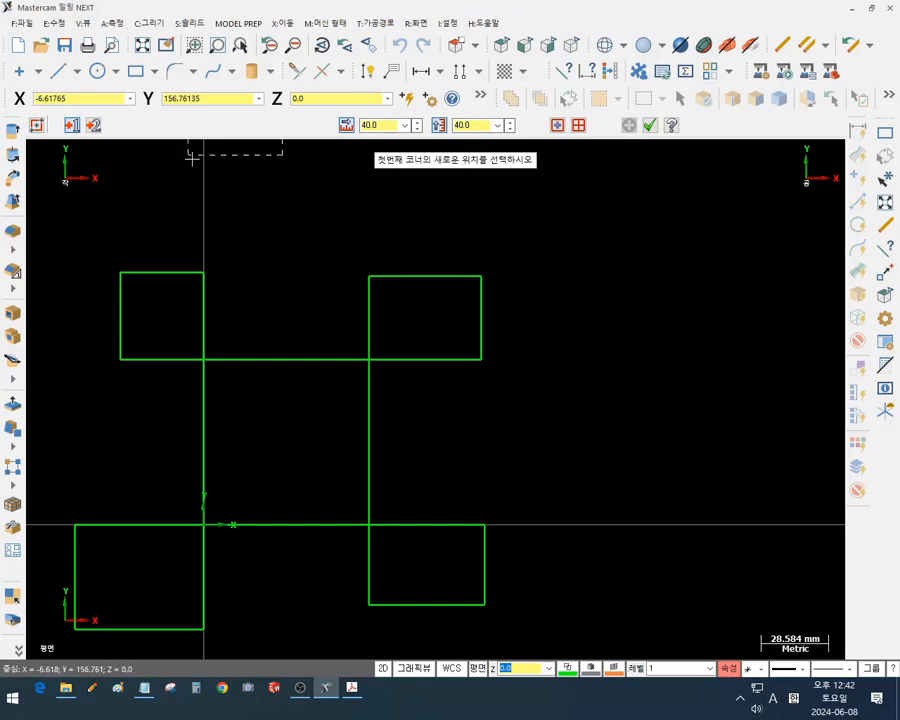
click(206, 272)
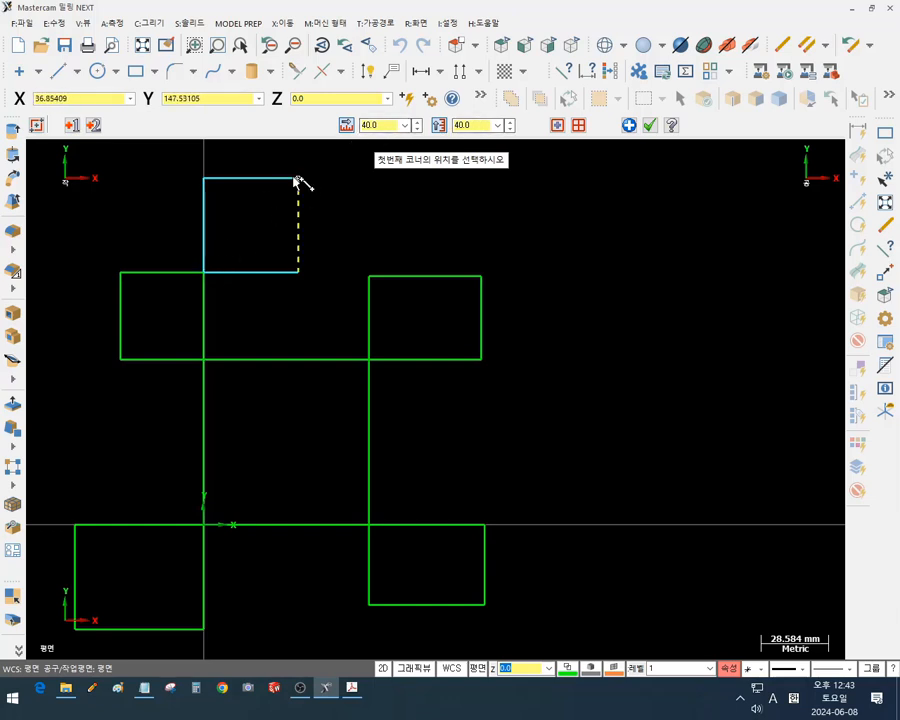
click(72, 130)
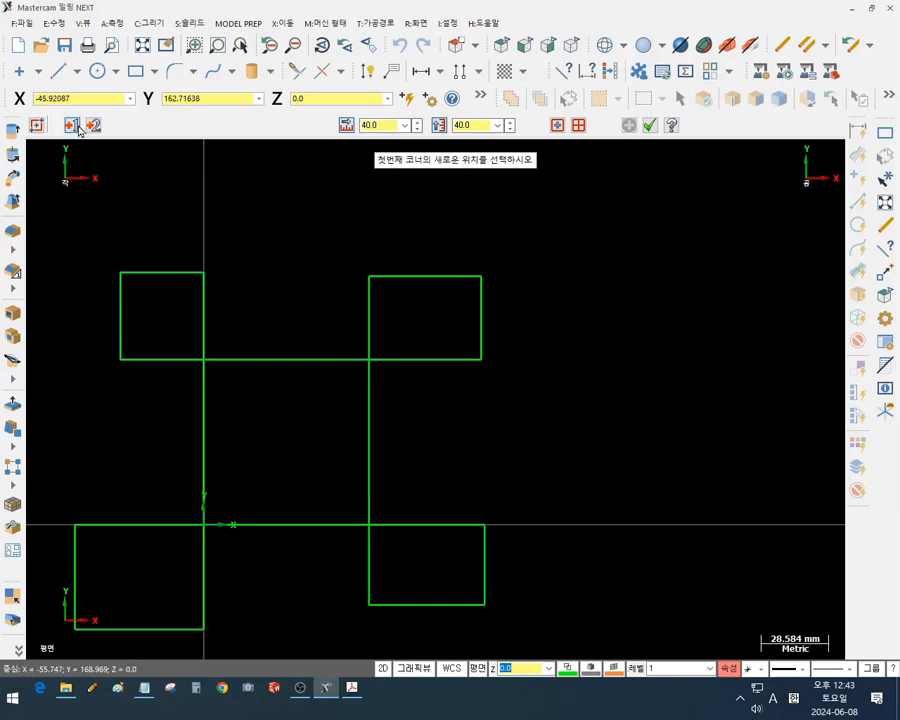
click(481, 276)
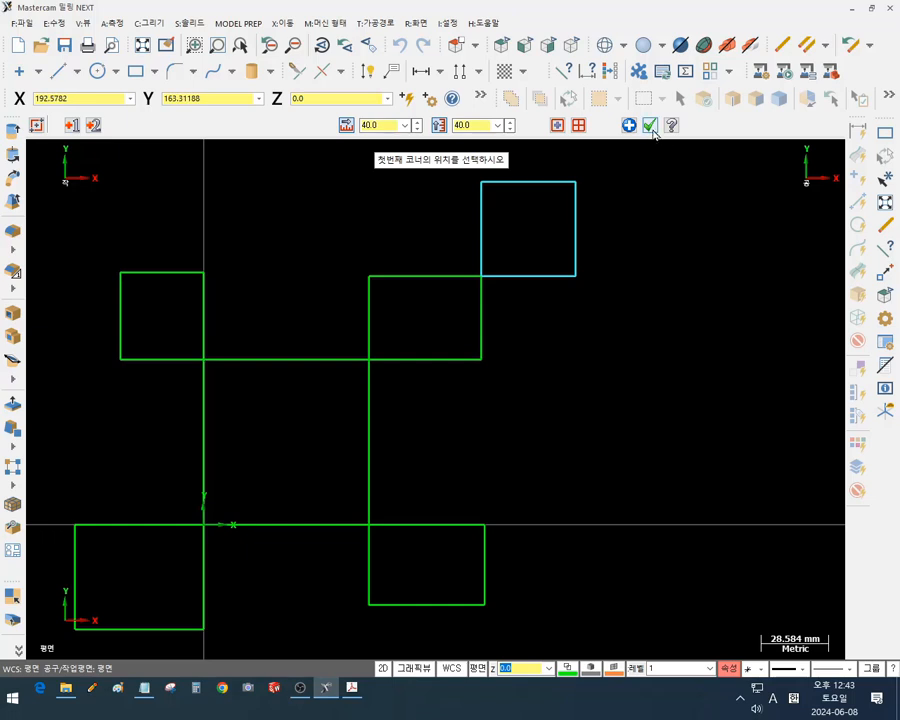
click(650, 126)
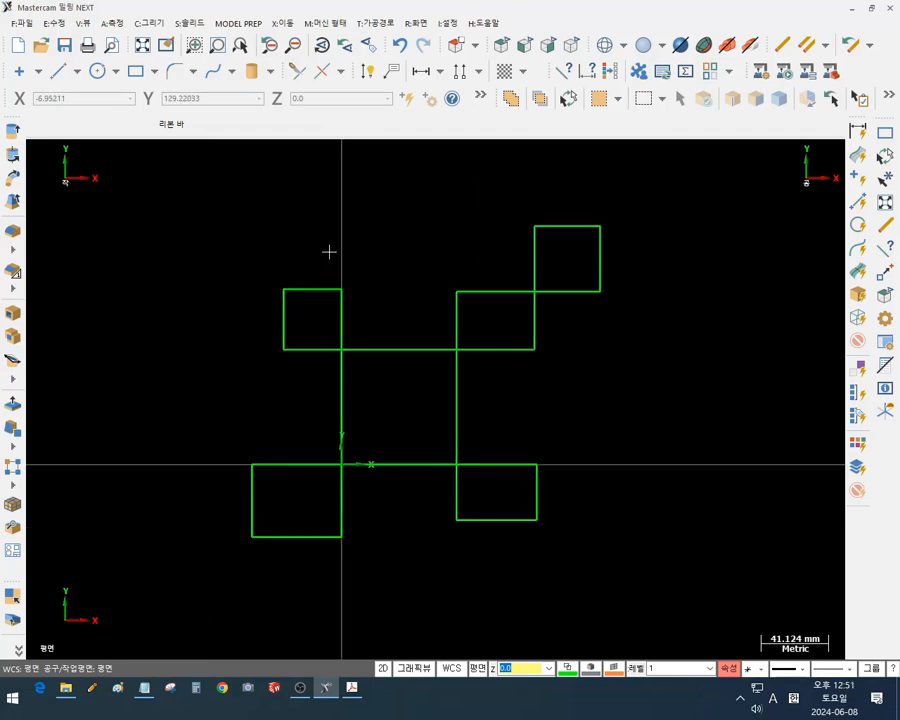
scroll(326, 248, up, 2)
scroll(424, 248, down, 2)
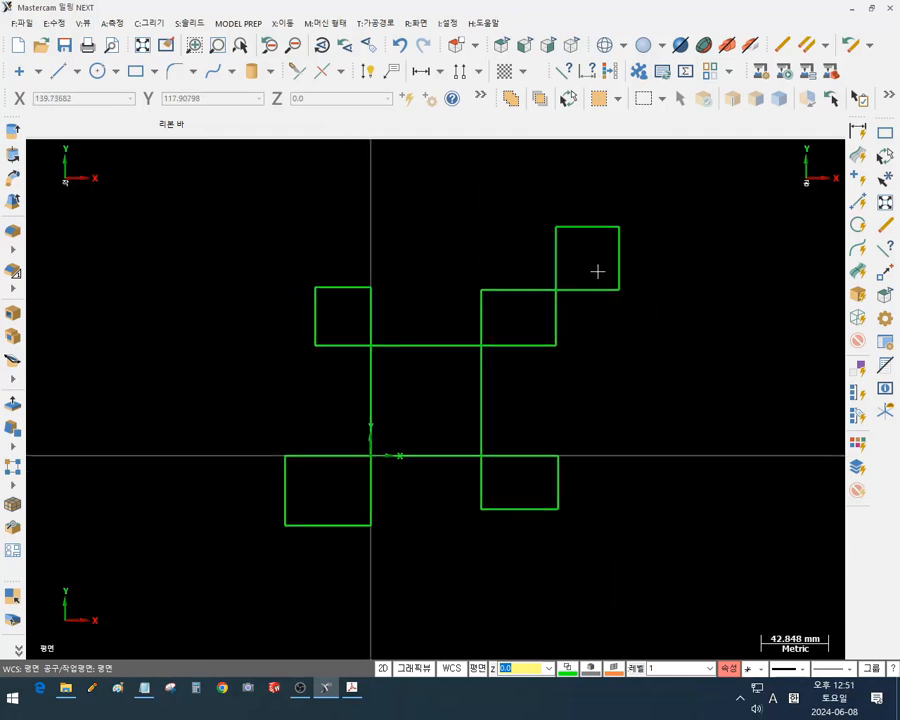
scroll(711, 291, up, 2)
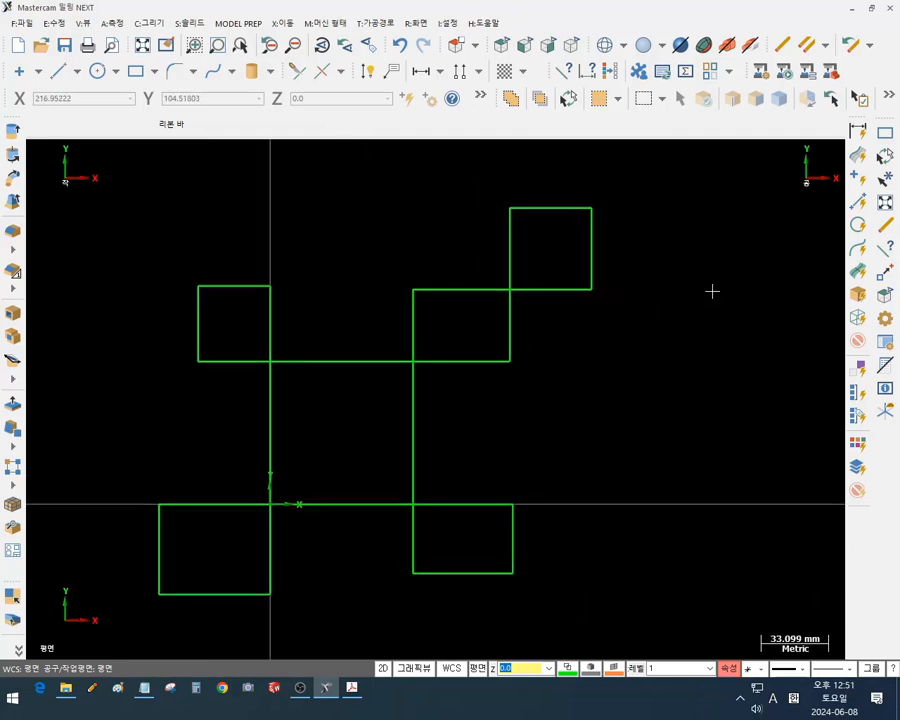
scroll(625, 288, down, 4)
scroll(490, 330, up, 4)
scroll(466, 341, down, 4)
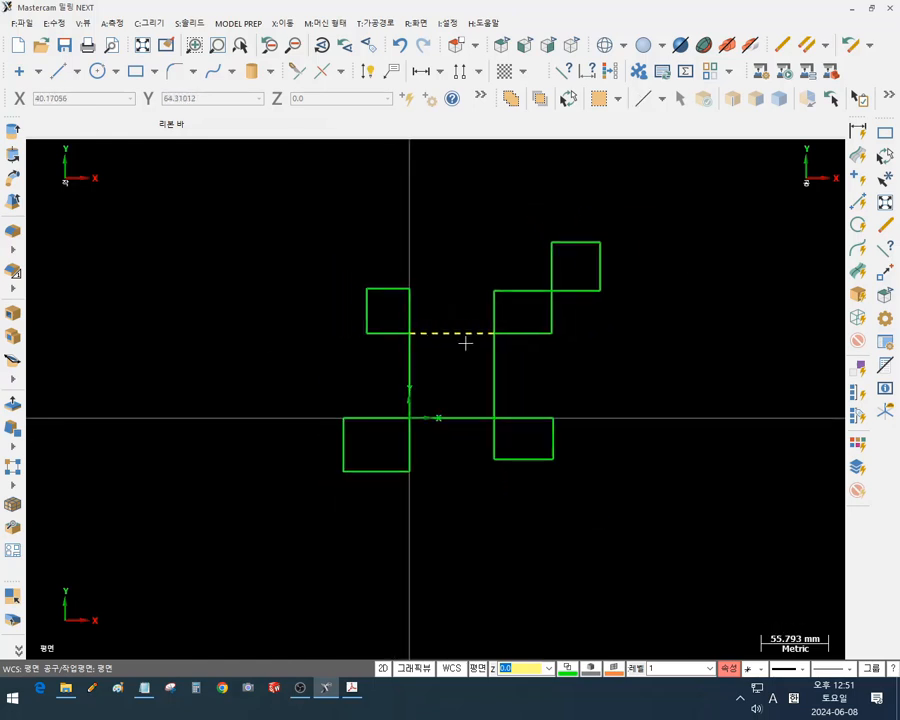
scroll(567, 357, up, 3)
scroll(572, 356, down, 4)
scroll(657, 269, up, 3)
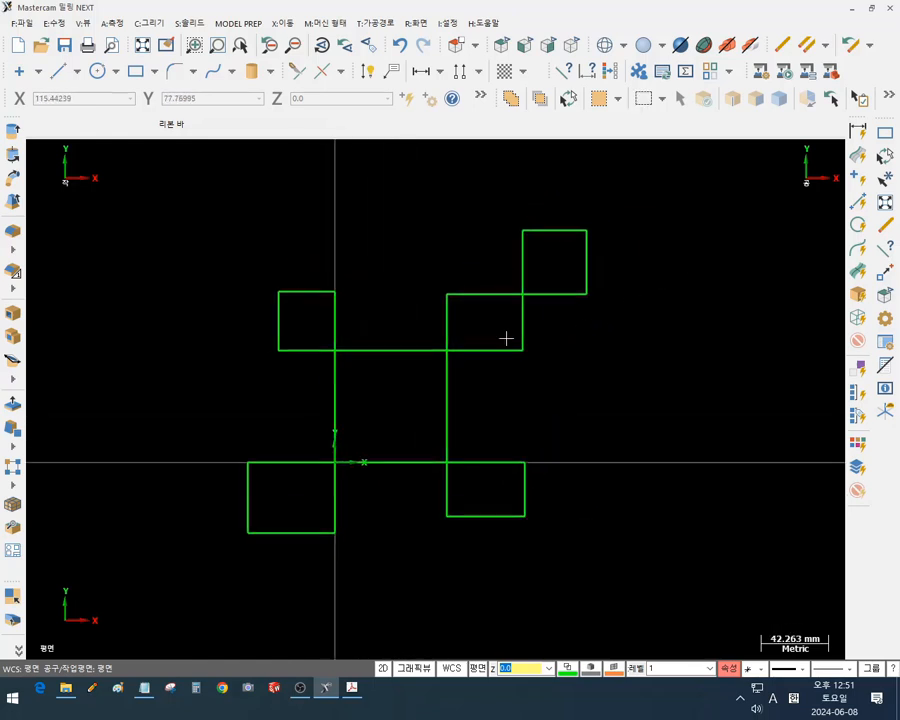
scroll(494, 339, down, 3)
scroll(494, 339, down, 1)
scroll(428, 392, up, 5)
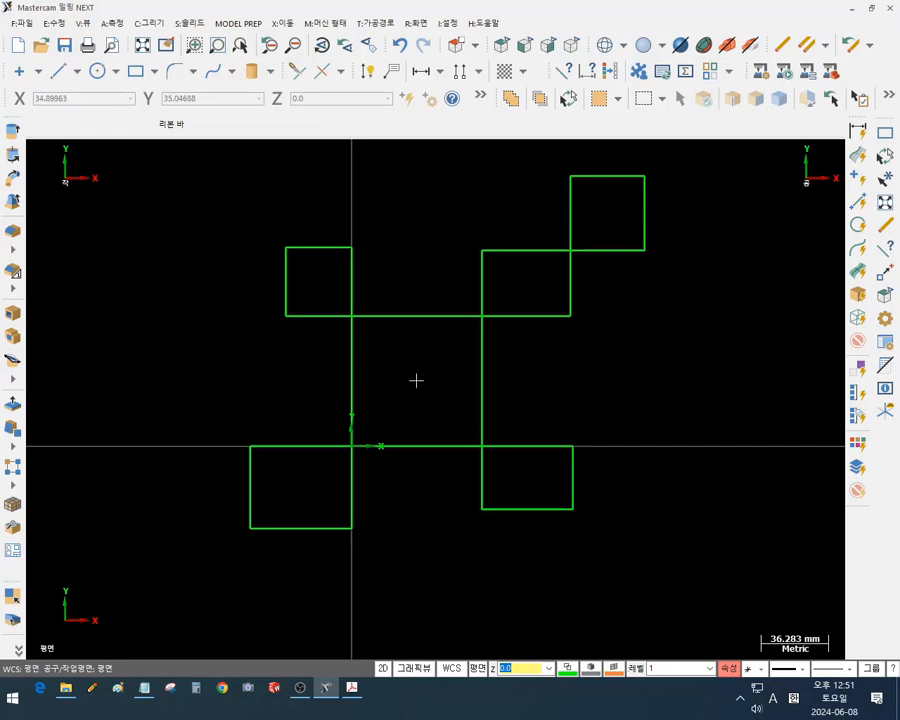
mouse_move(416, 380)
middle_down()
mouse_move(503, 376)
mouse_move(380, 374)
middle_up()
scroll(392, 362, down, 1)
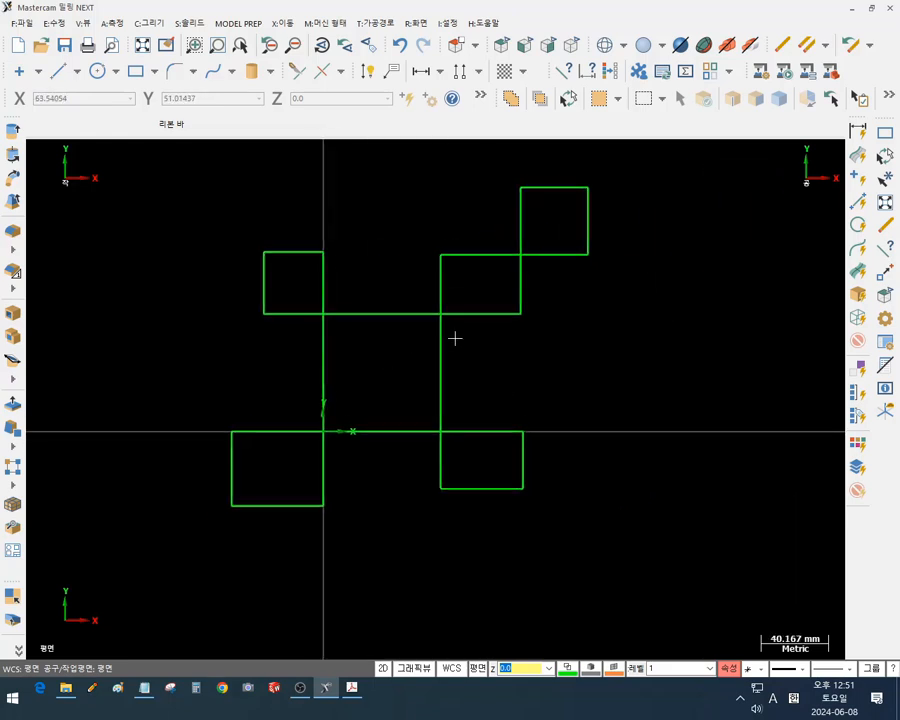
scroll(394, 381, down, 2)
scroll(425, 373, down, 2)
scroll(487, 259, up, 3)
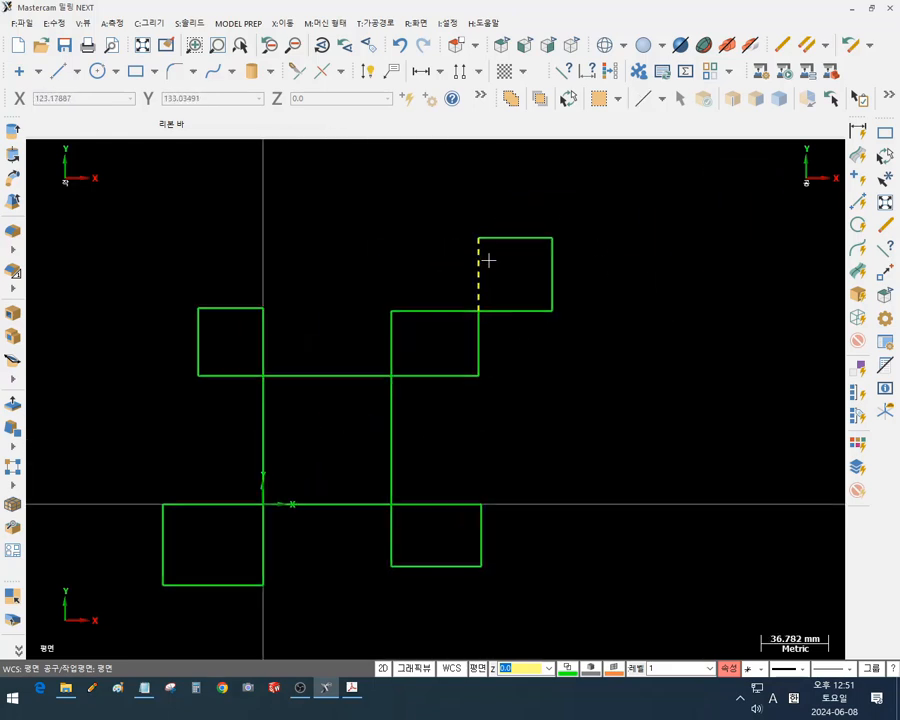
scroll(486, 260, down, 2)
scroll(484, 260, up, 2)
scroll(486, 262, down, 3)
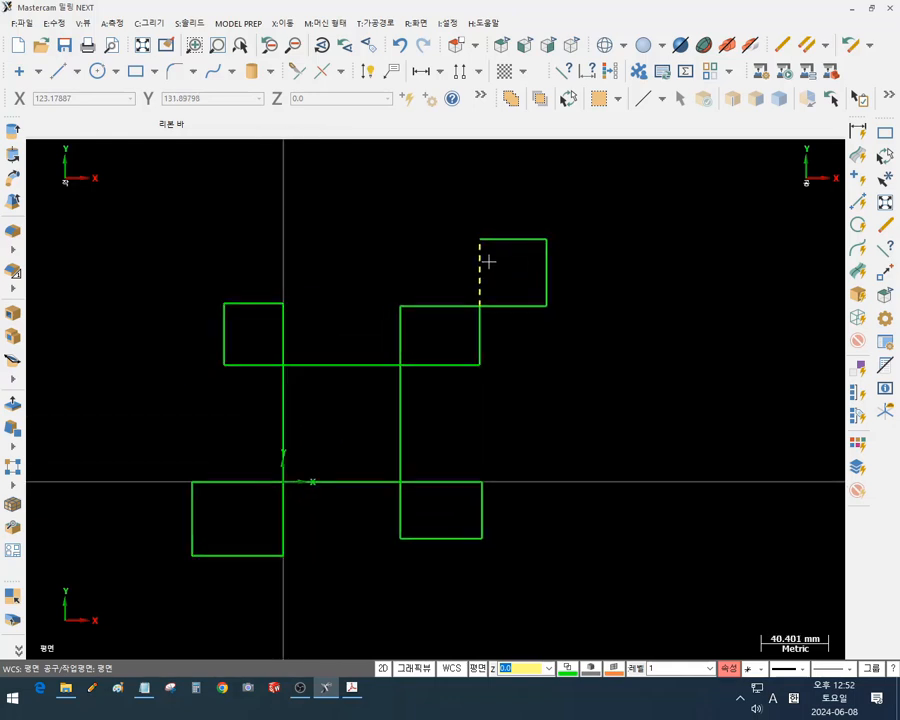
scroll(484, 264, down, 1)
scroll(485, 266, up, 3)
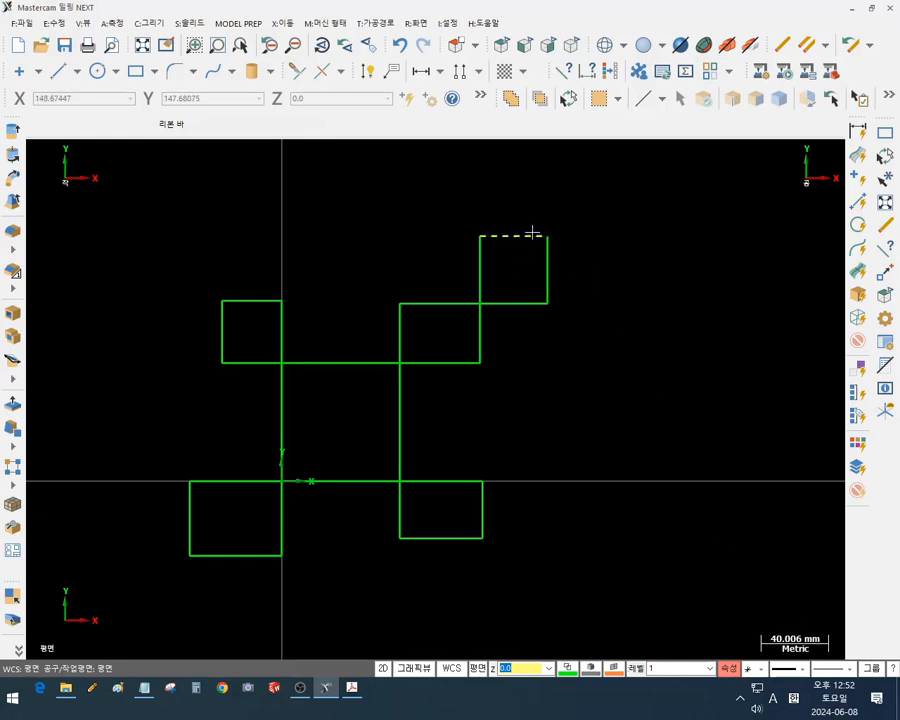
Examine the upper-right and upper-left squares up close, fitting the whole drawing to the view in between
scroll(534, 236, up, 8)
scroll(504, 288, up, 2)
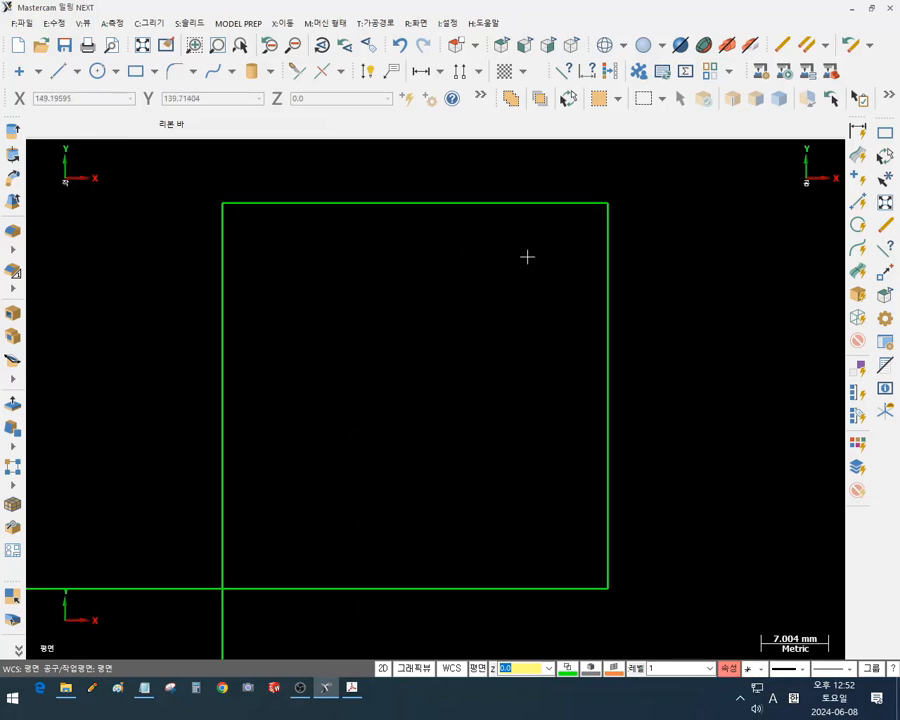
scroll(527, 257, down, 10)
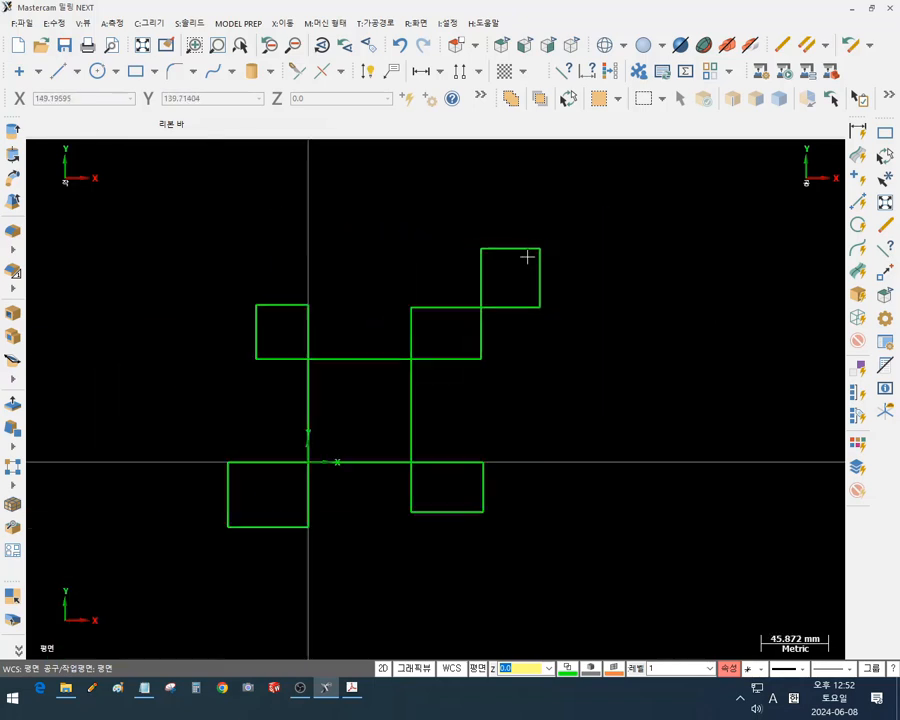
scroll(527, 257, up, 10)
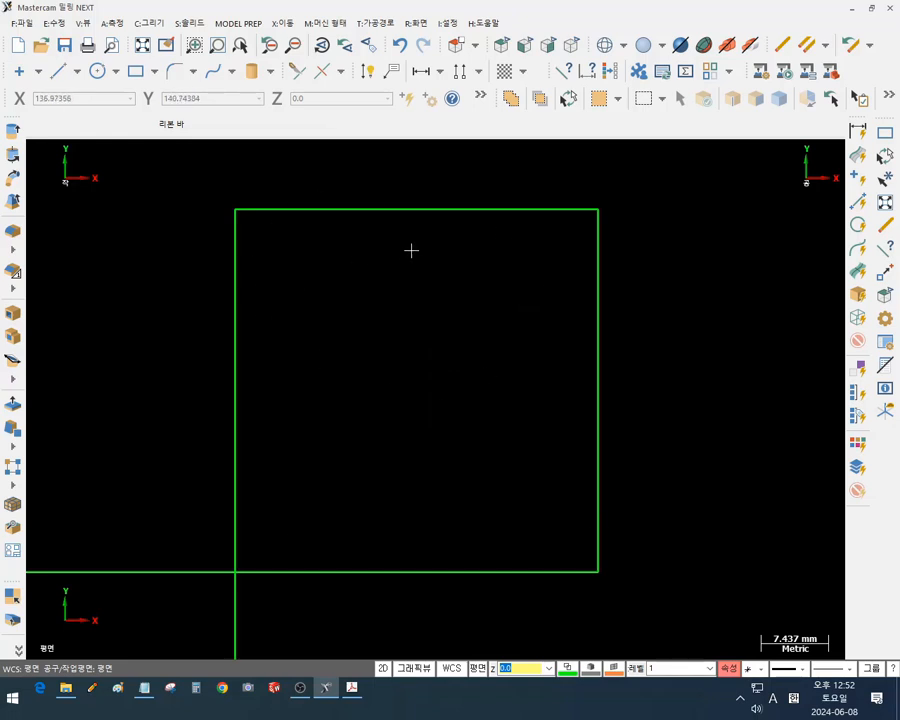
key(alt+F1)
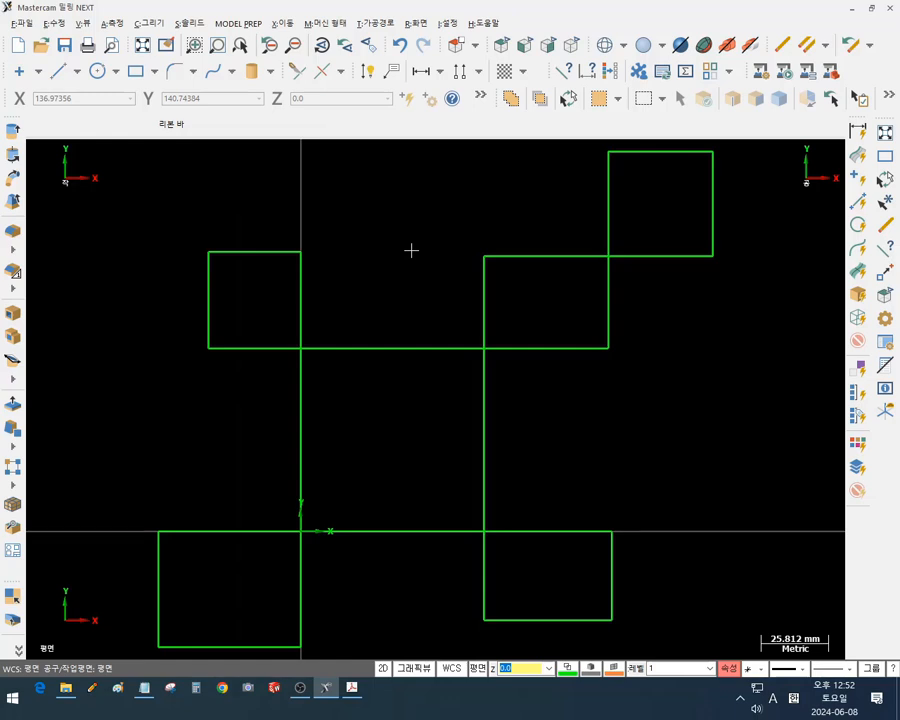
drag(187, 241, 322, 371)
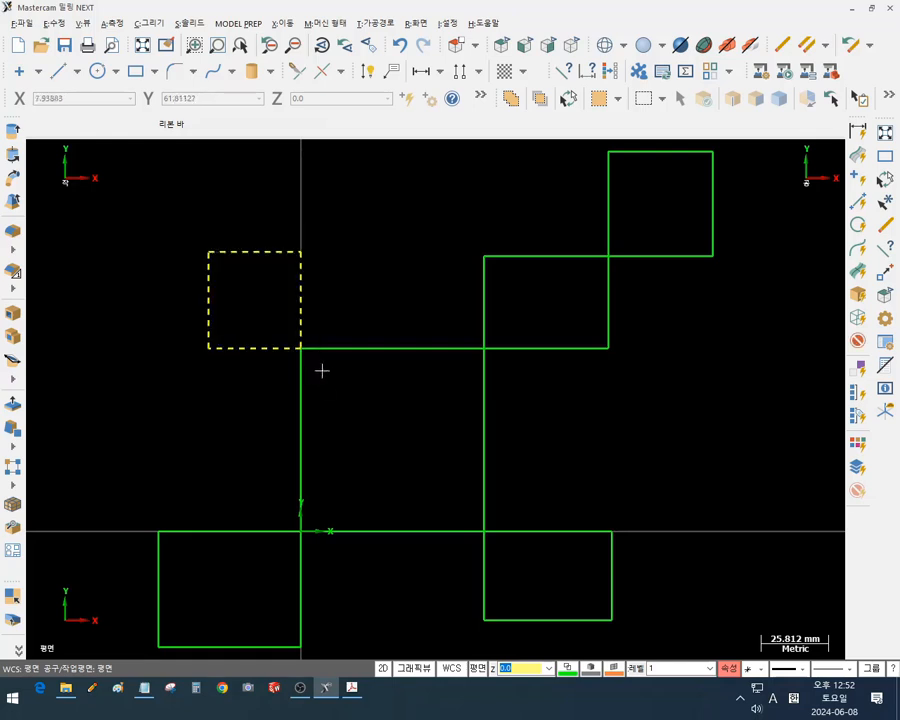
scroll(207, 280, up, 5)
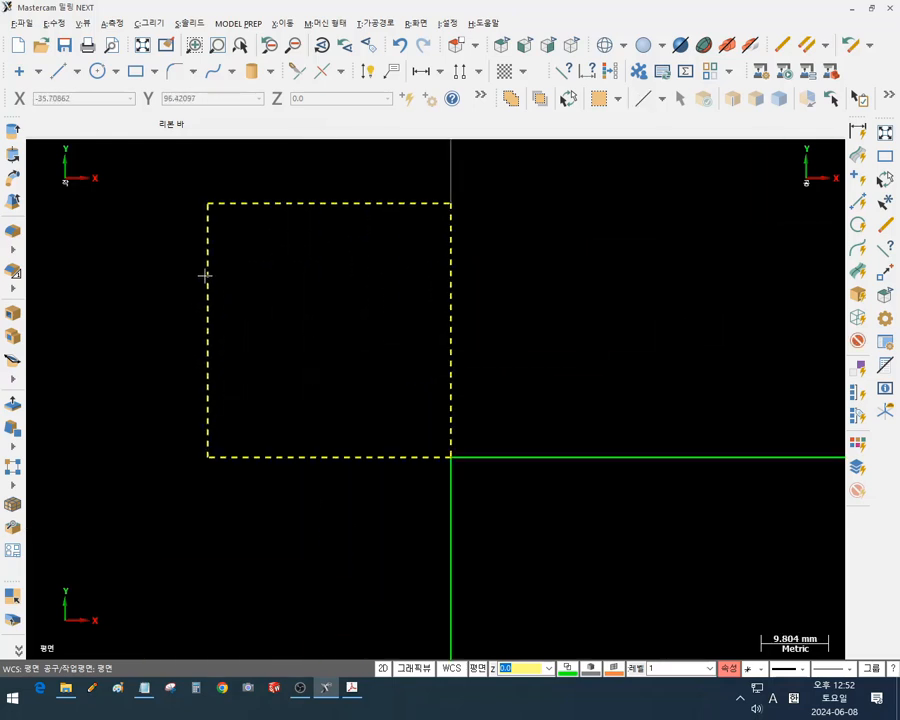
scroll(202, 256, up, 4)
scroll(445, 370, down, 8)
key(Escape)
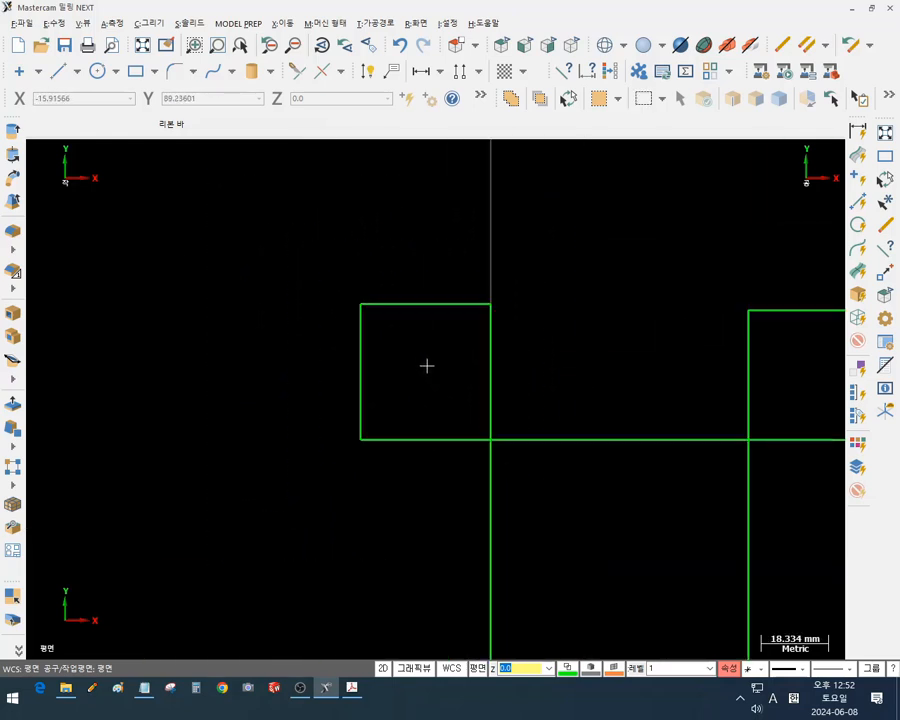
scroll(279, 297, down, 4)
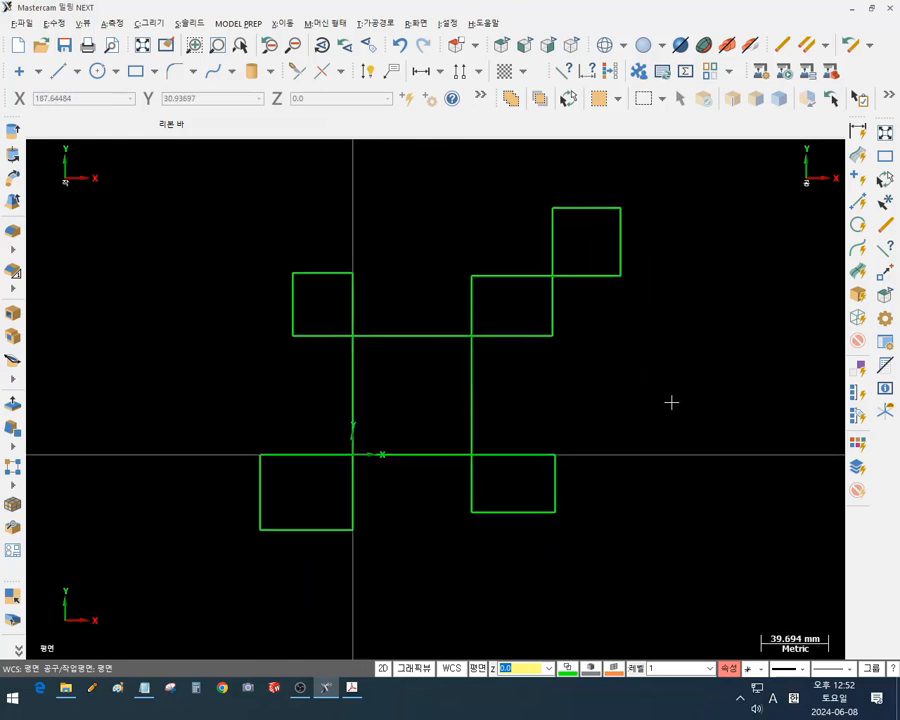
Inspect the lower-right rectangle and the upper-left square with a window zoom, returning to the full drawing after each
key(F1)
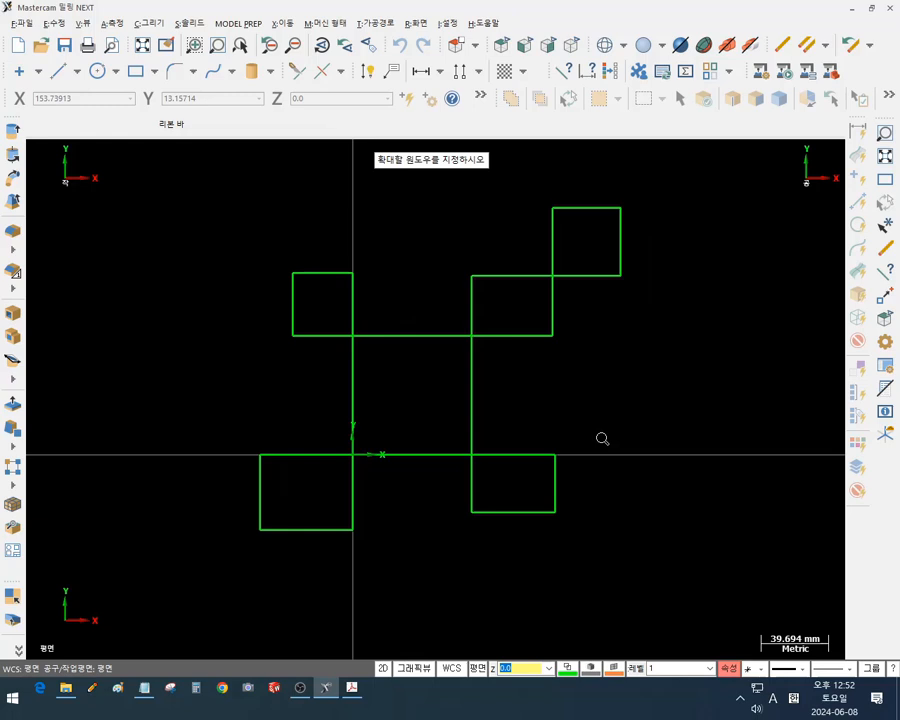
click(448, 429)
click(585, 533)
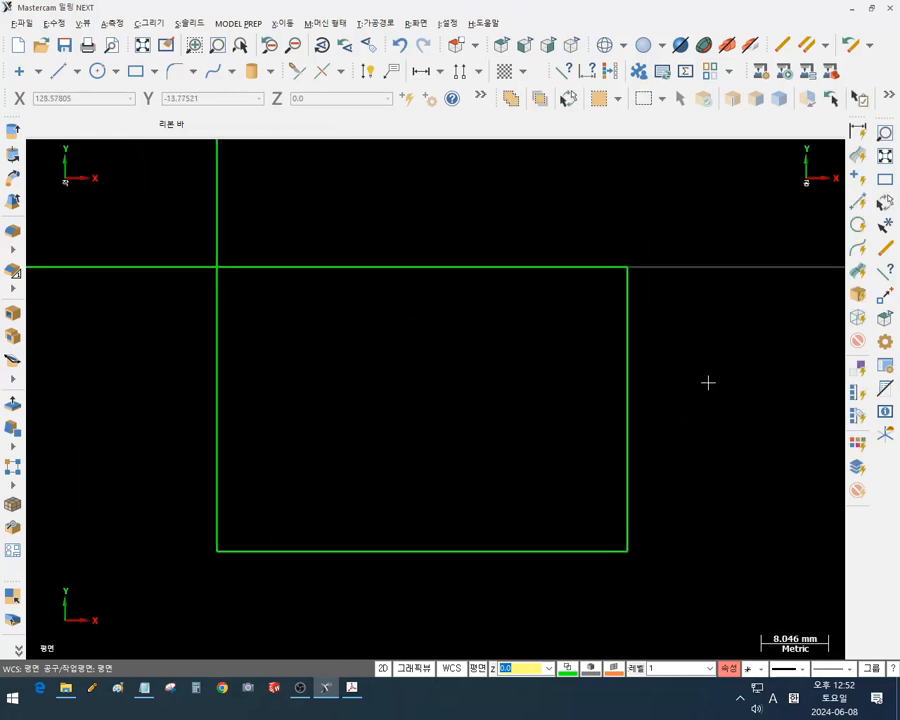
key(alt+F1)
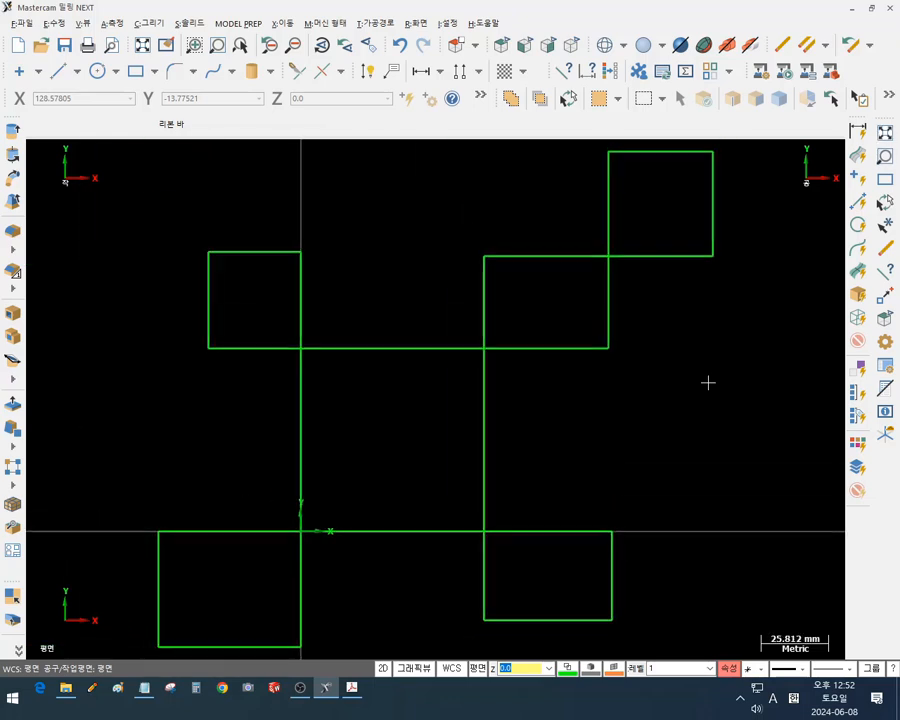
key(F1)
click(193, 209)
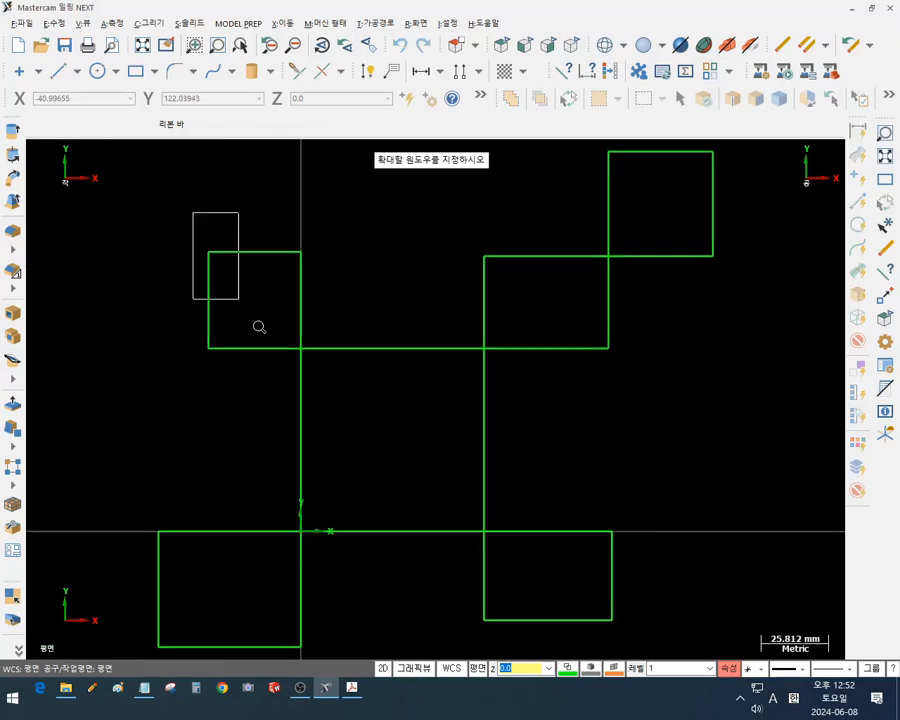
click(336, 382)
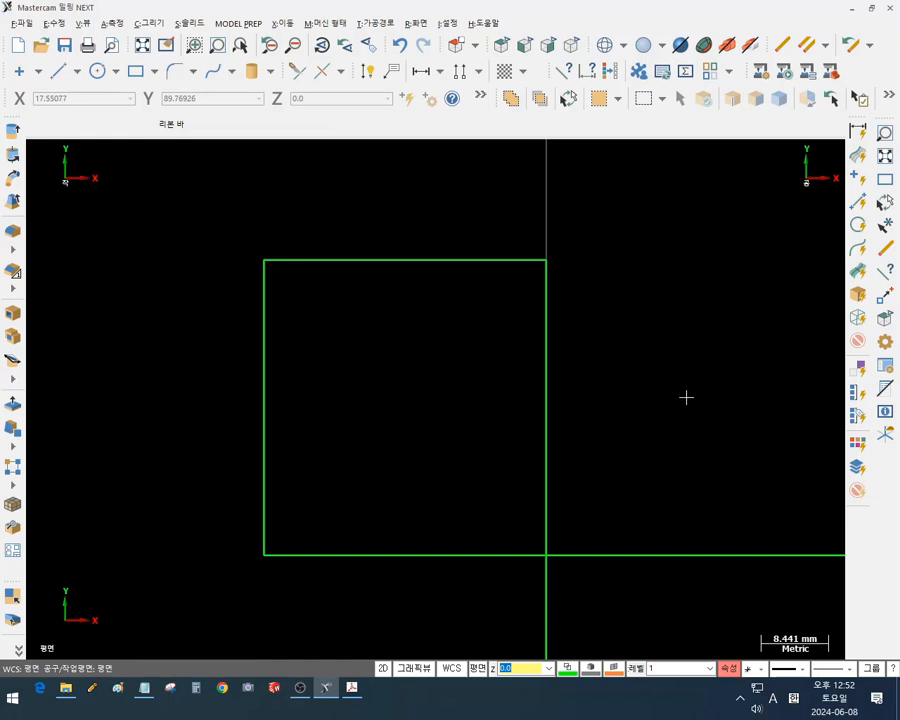
key(alt+F1)
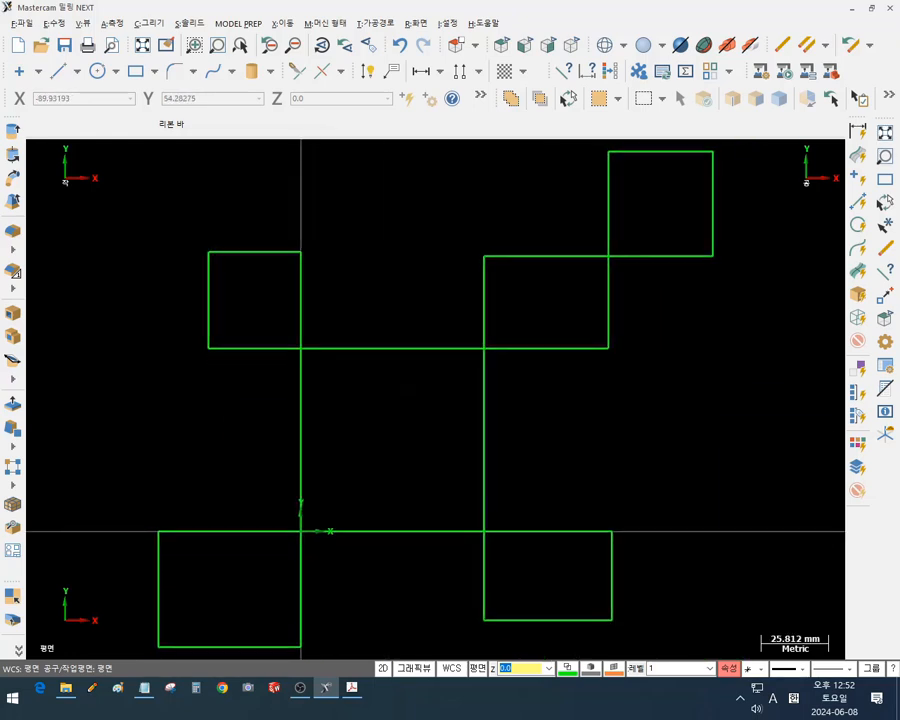
scroll(390, 297, down, 1)
scroll(672, 391, down, 1)
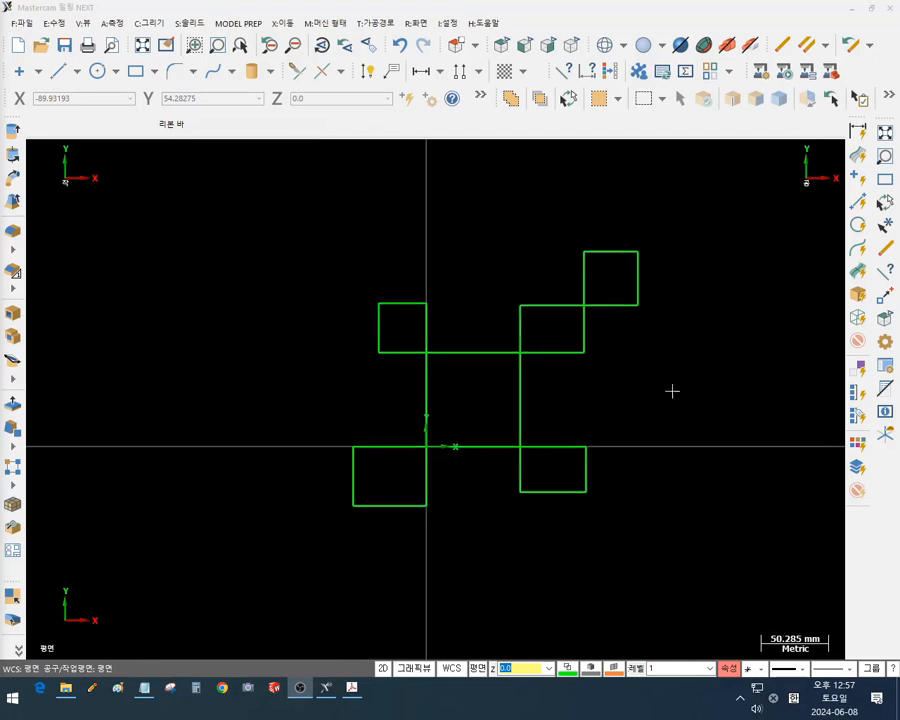
Select the four sides of the upper-right square and open their line properties, moving the dialog clear of the geometry
scroll(661, 342, up, 1)
click(606, 291)
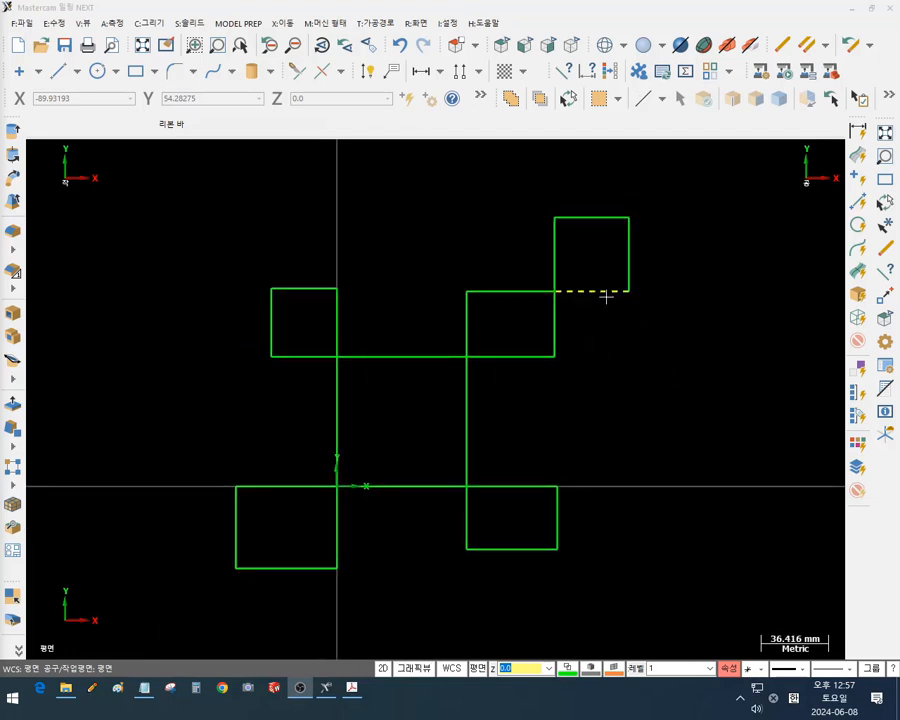
click(629, 262)
click(591, 217)
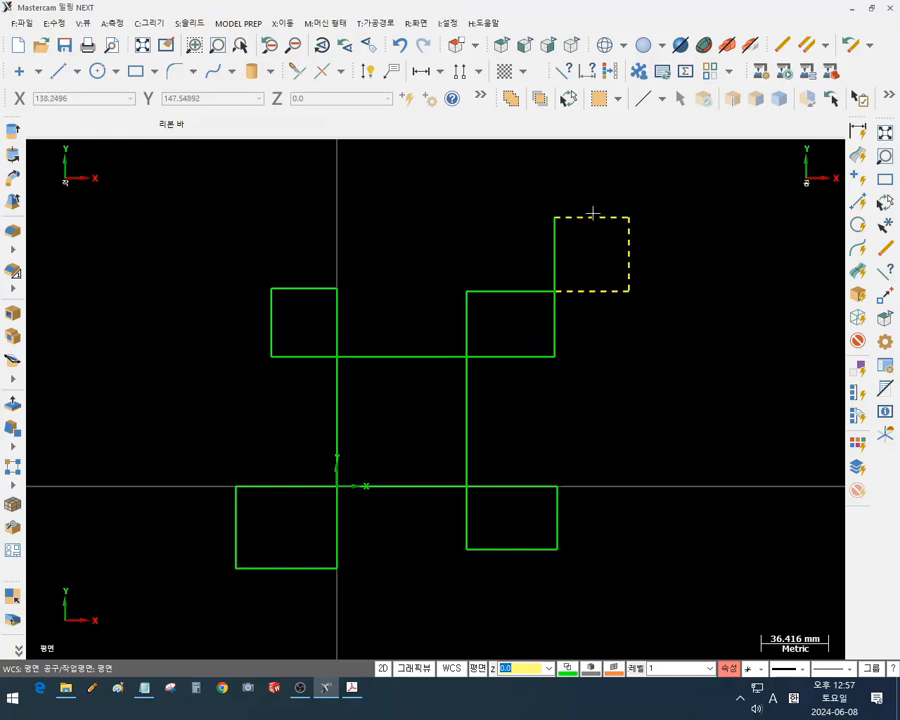
click(554, 237)
scroll(662, 228, up, 4)
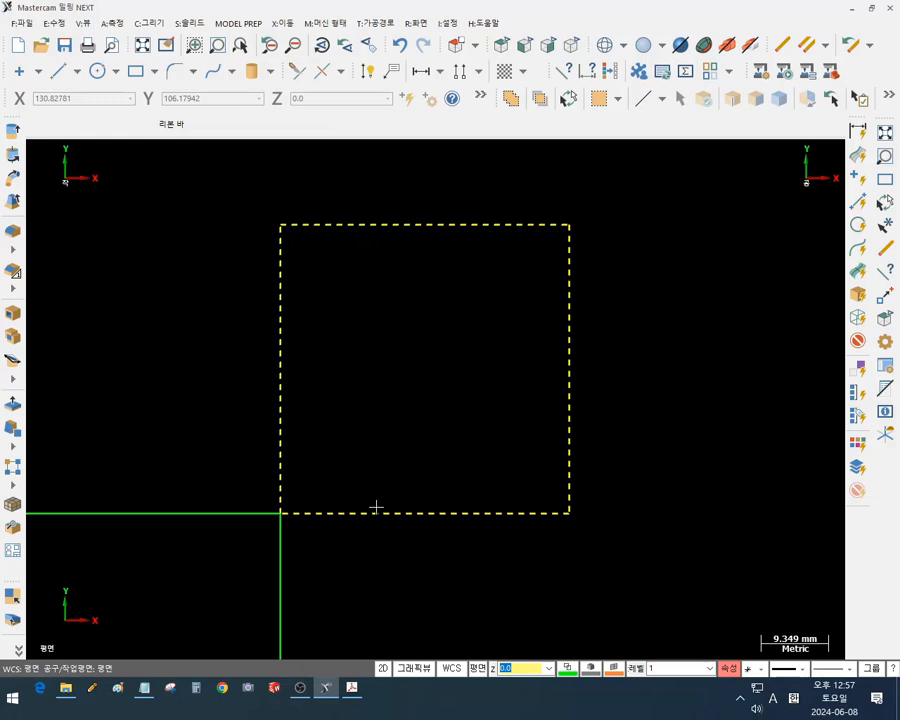
click(188, 518)
key(v)
key(alt)
key(F4)
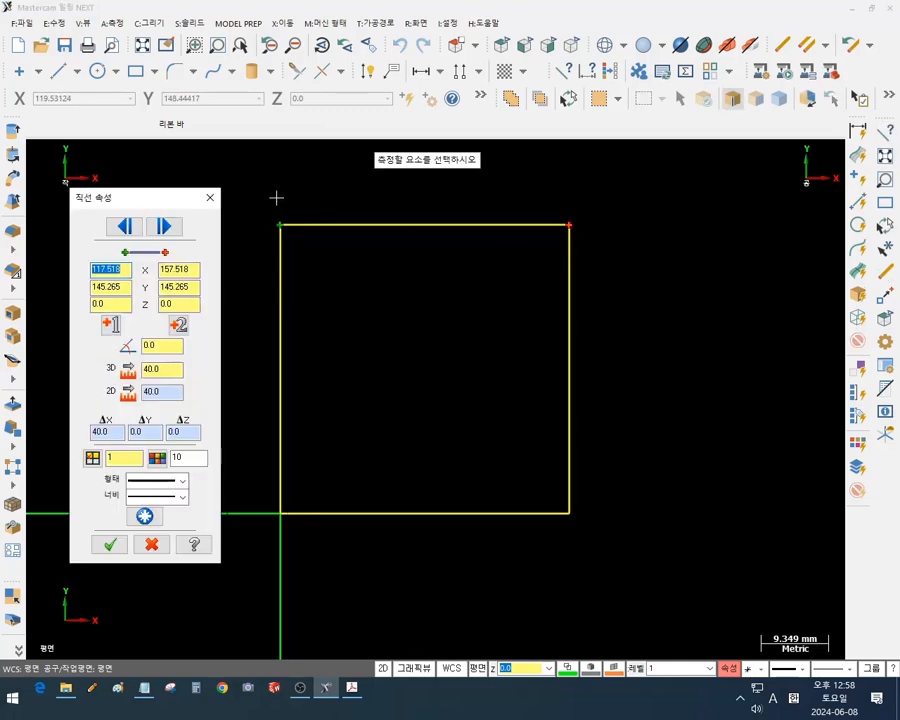
drag(141, 203, 691, 179)
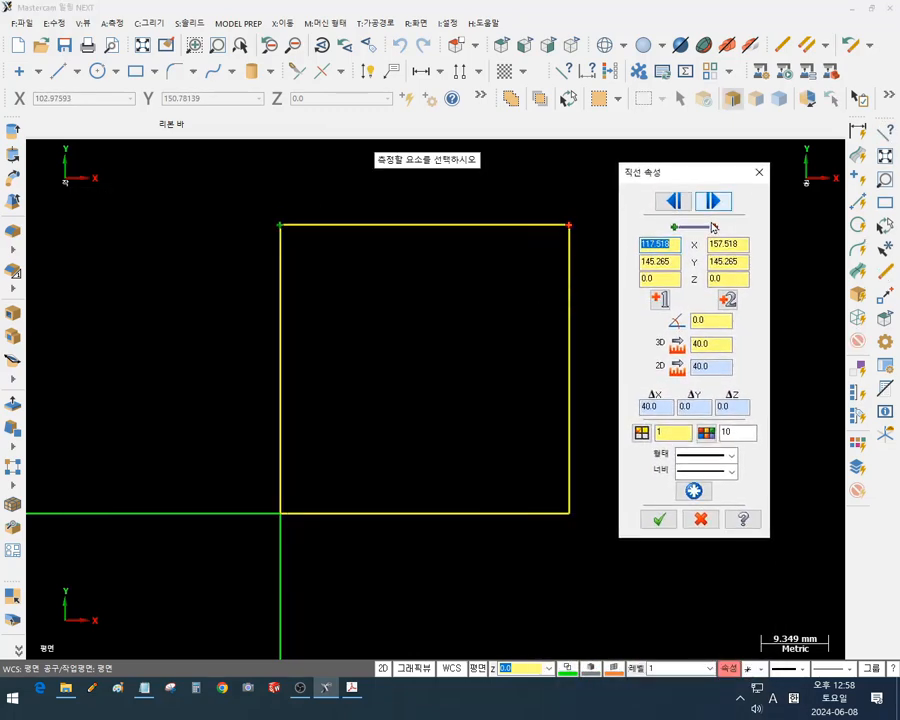
Set the color of the square's top line to white (15) and apply the line properties
click(707, 437)
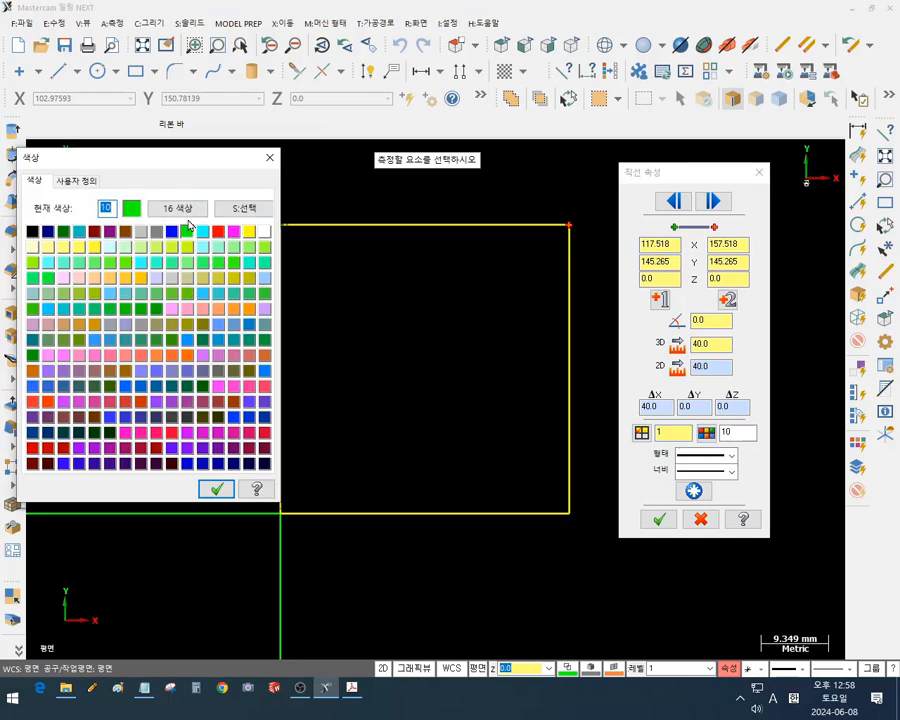
click(266, 233)
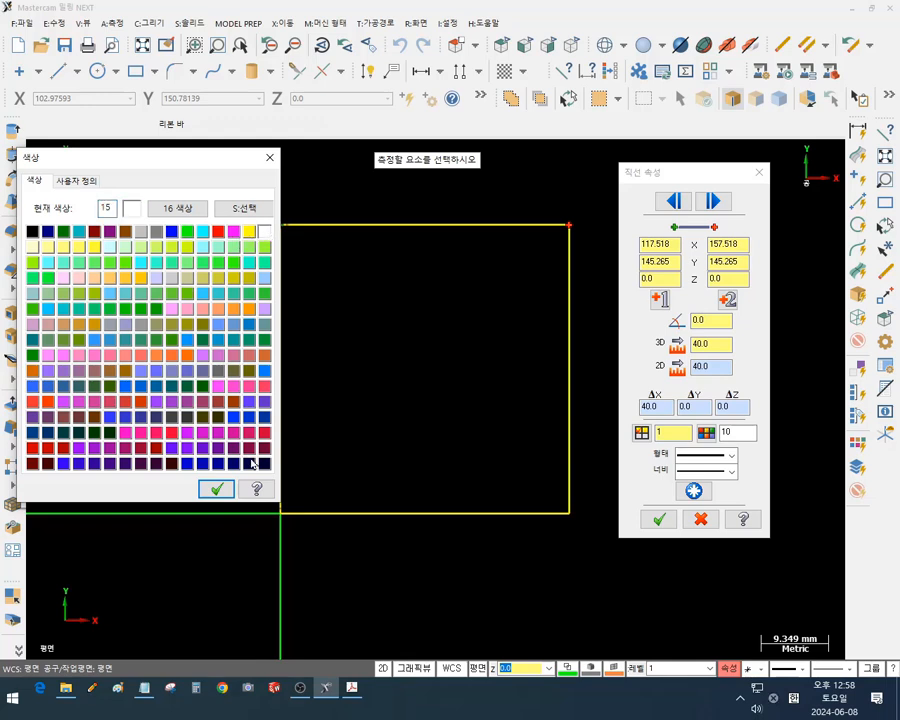
click(216, 489)
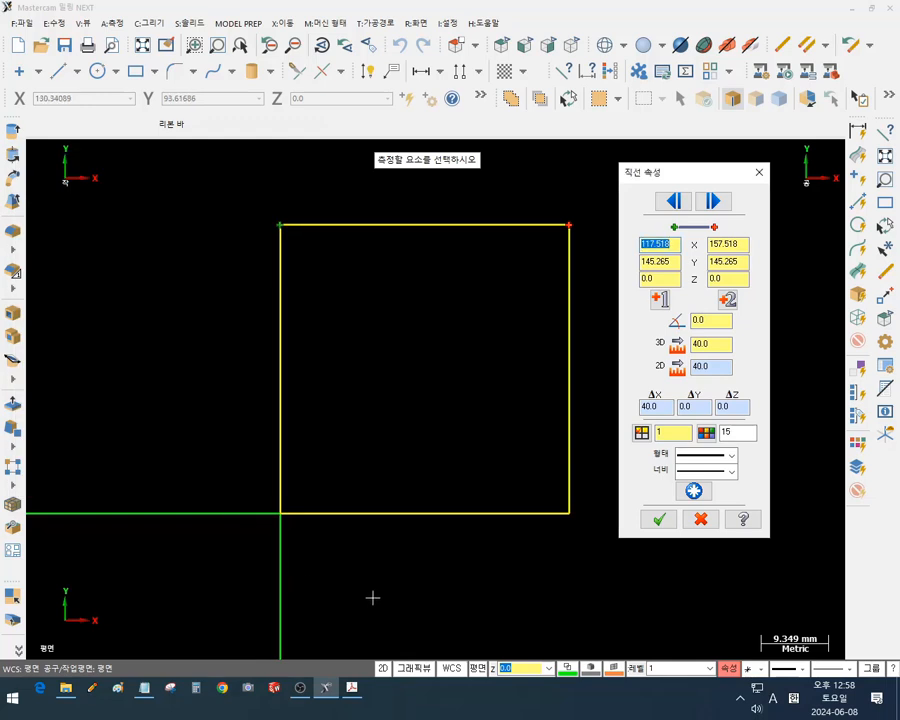
scroll(440, 348, down, 1)
scroll(440, 348, up, 1)
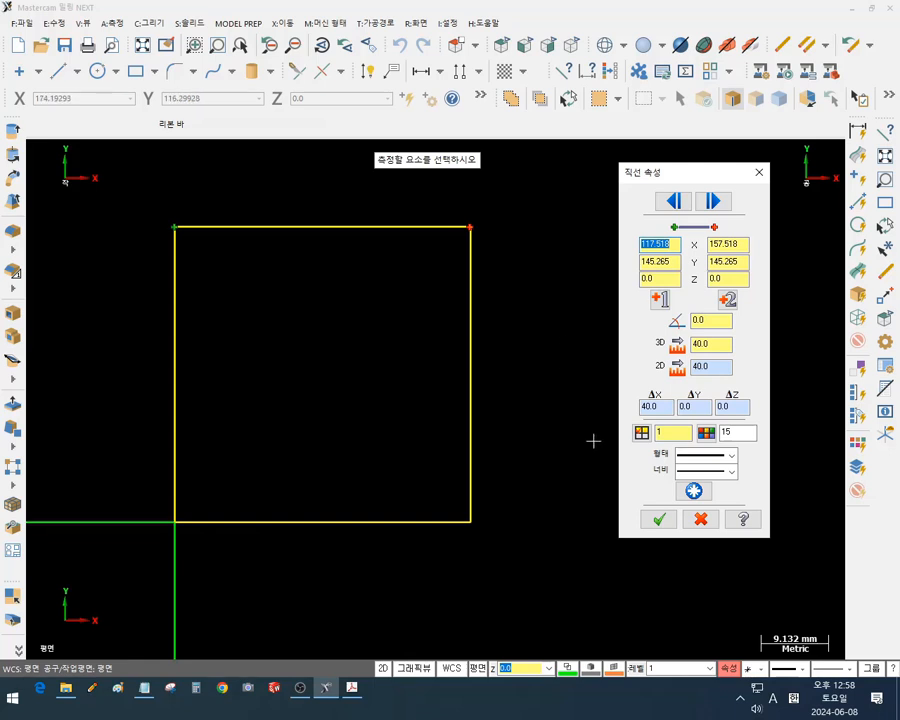
click(656, 520)
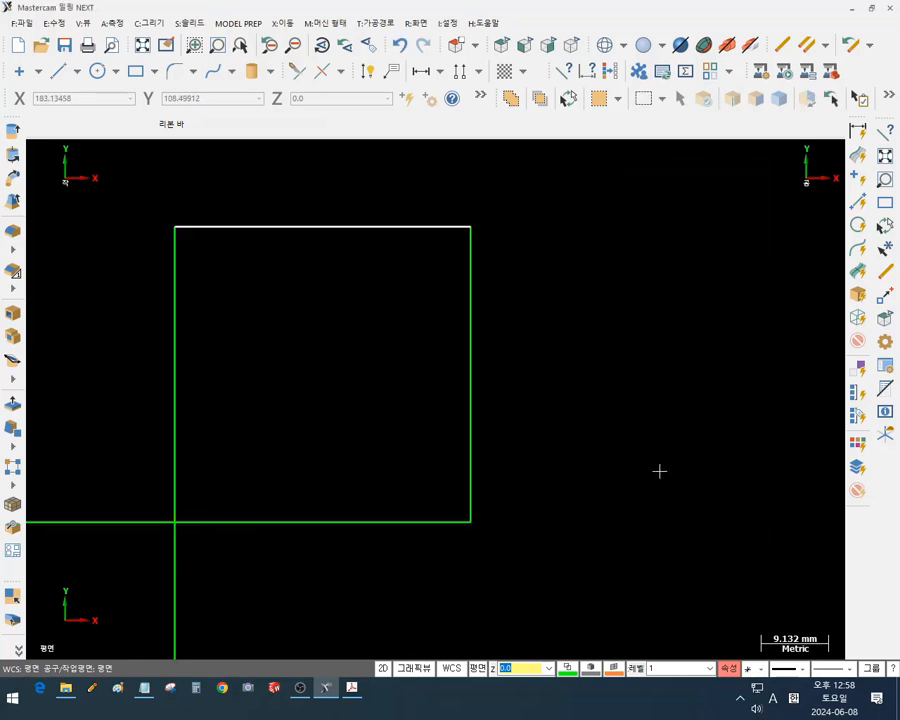
Try to apply white (15) to all four sides of the square through their line properties
click(329, 224)
click(384, 223)
click(469, 297)
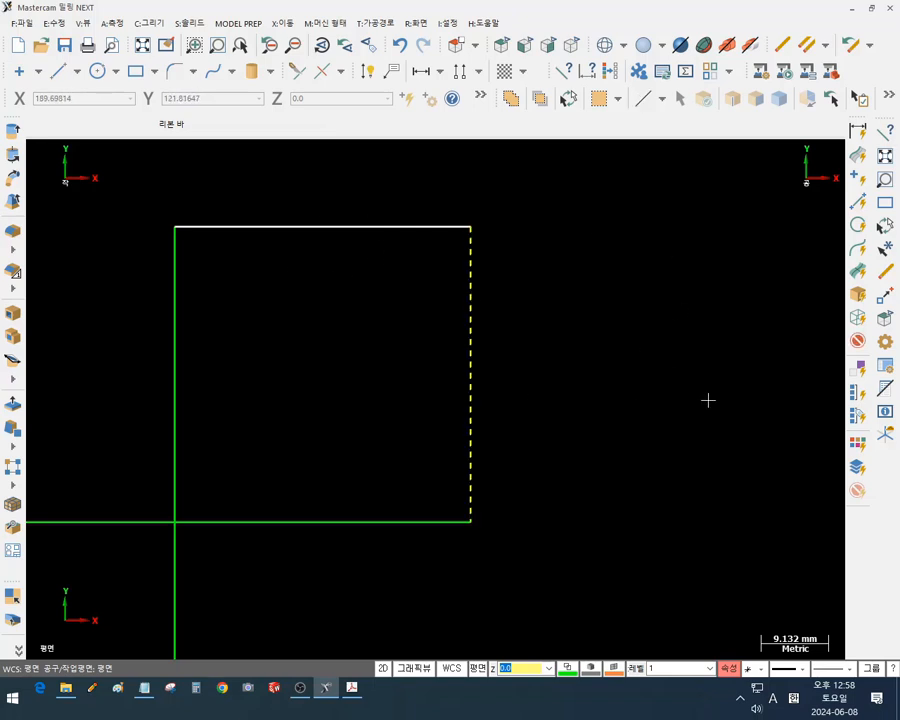
click(425, 523)
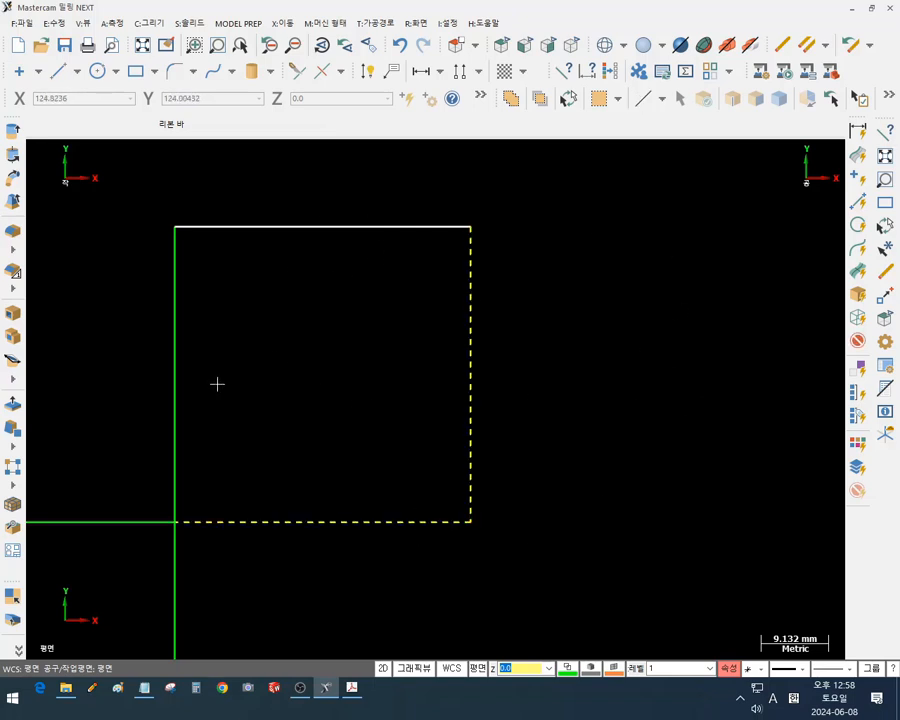
click(176, 383)
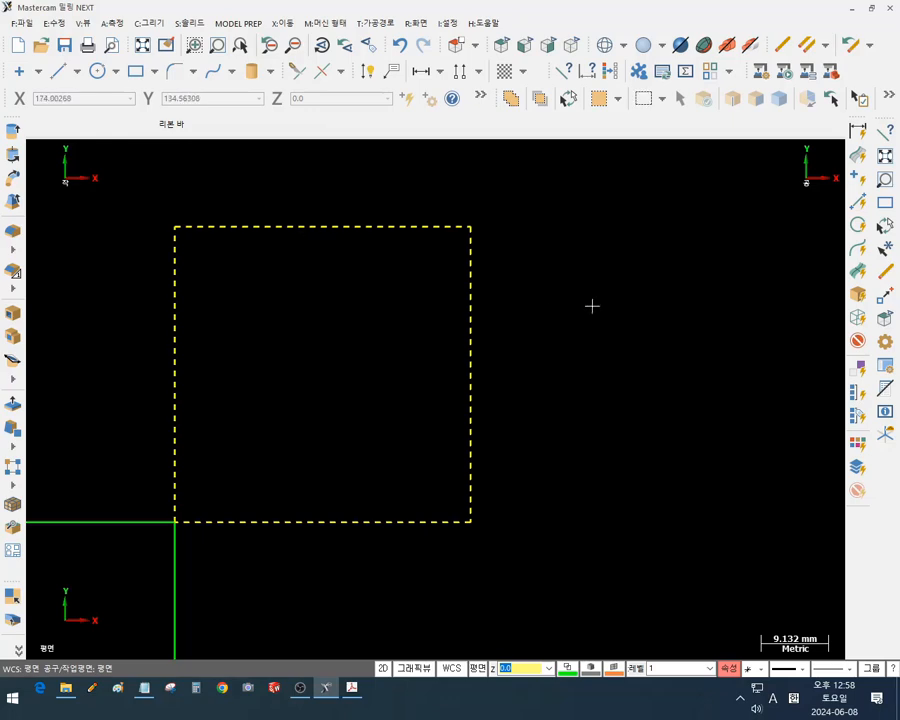
key(F4)
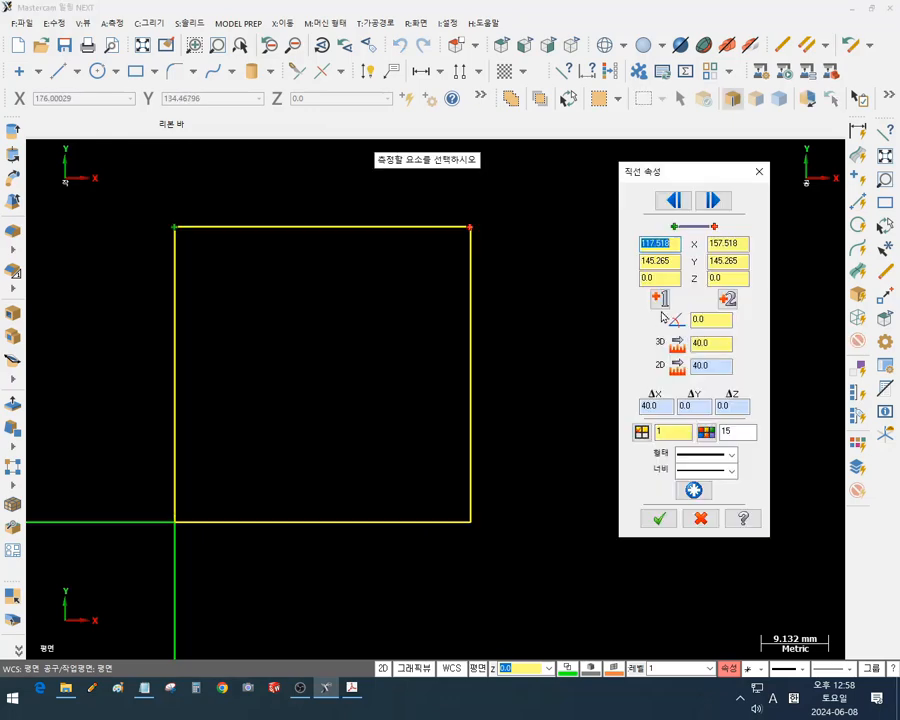
click(706, 432)
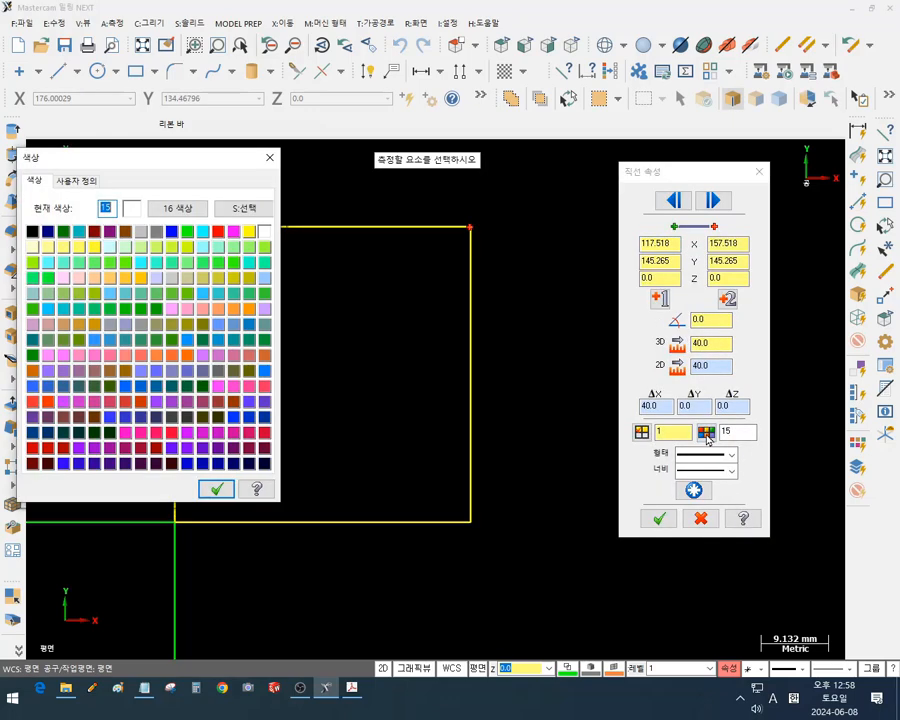
click(218, 488)
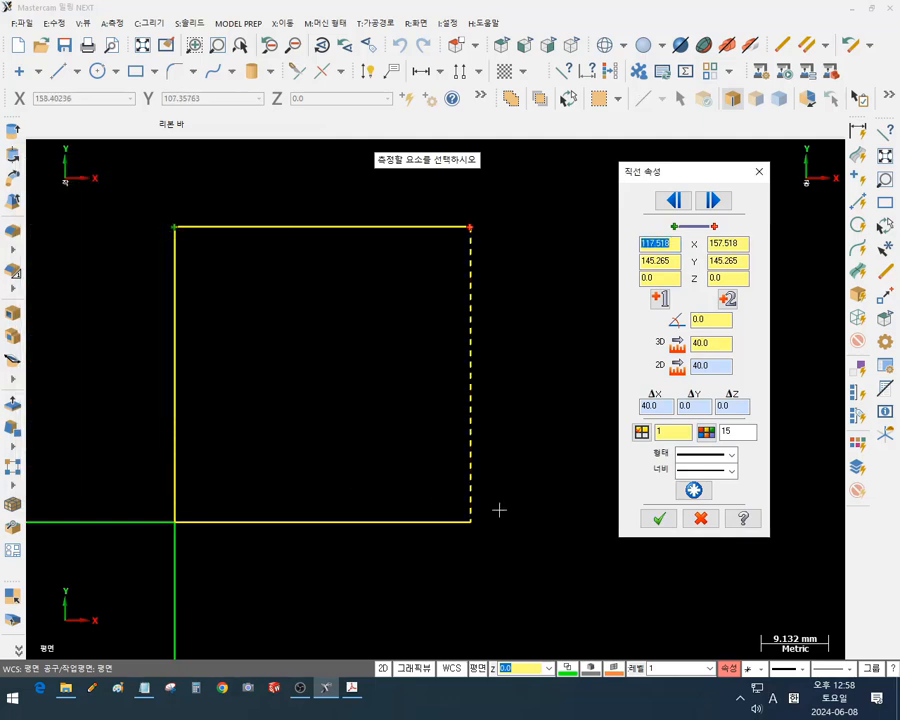
click(694, 490)
click(659, 518)
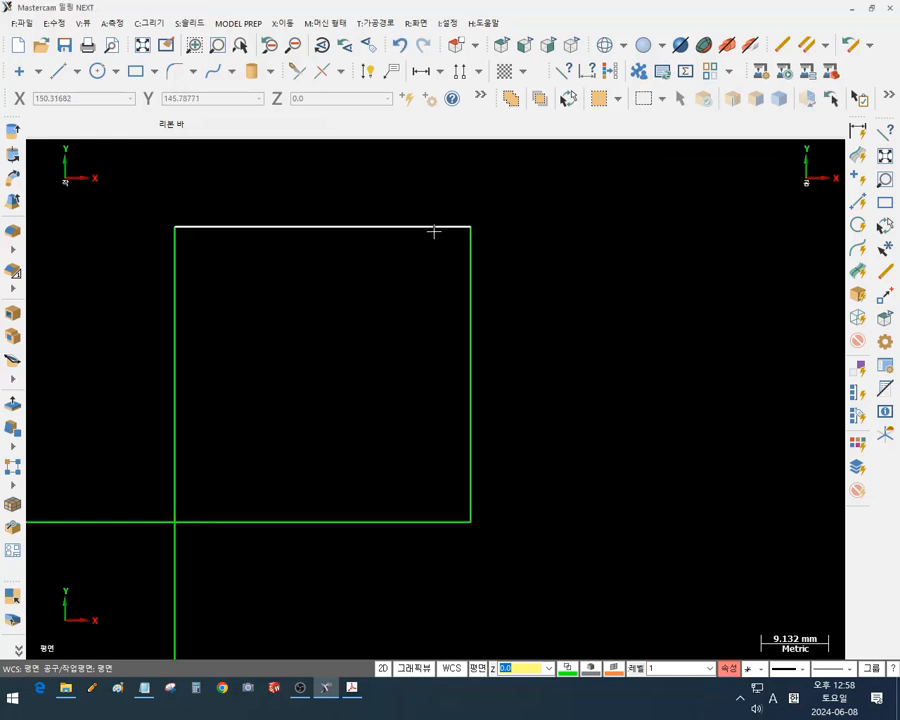
Select the square's right and bottom lines and set both to white (15) through their line properties, applying the change to all selected lines
click(469, 276)
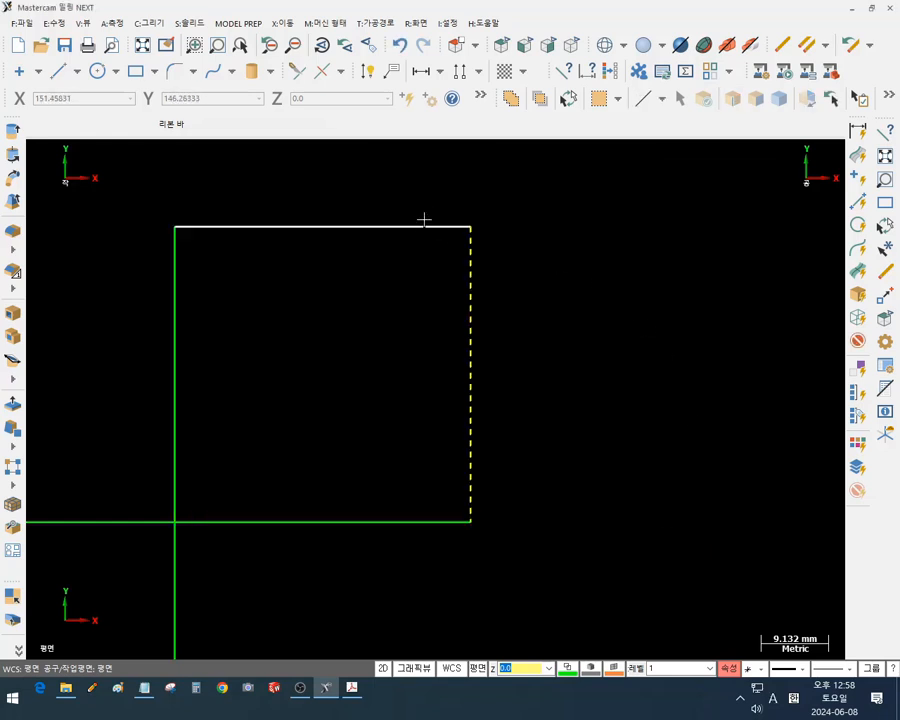
click(424, 521)
key(F4)
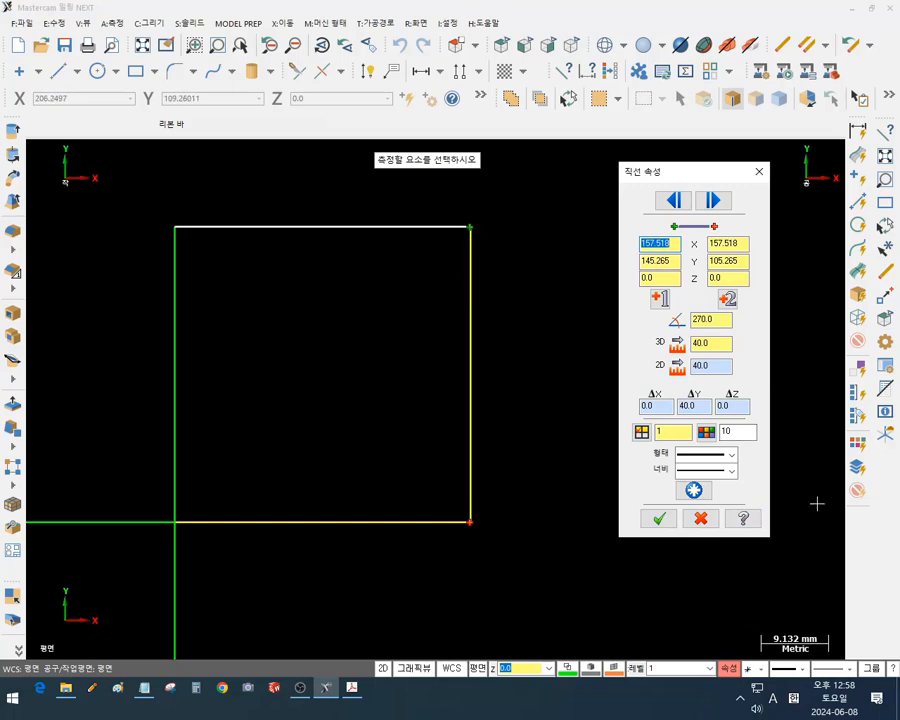
click(707, 433)
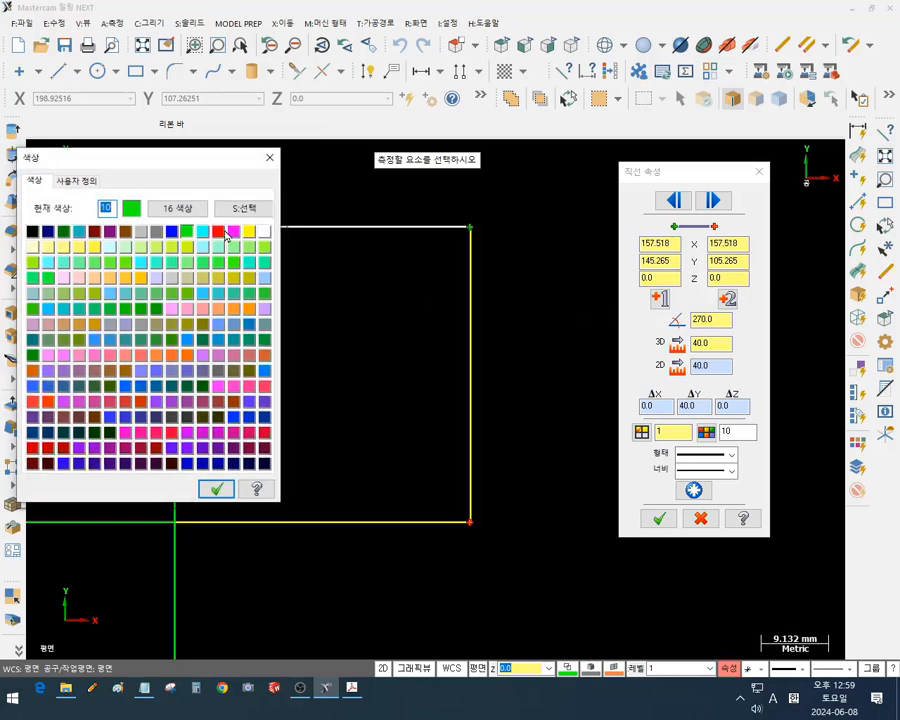
click(264, 232)
click(216, 488)
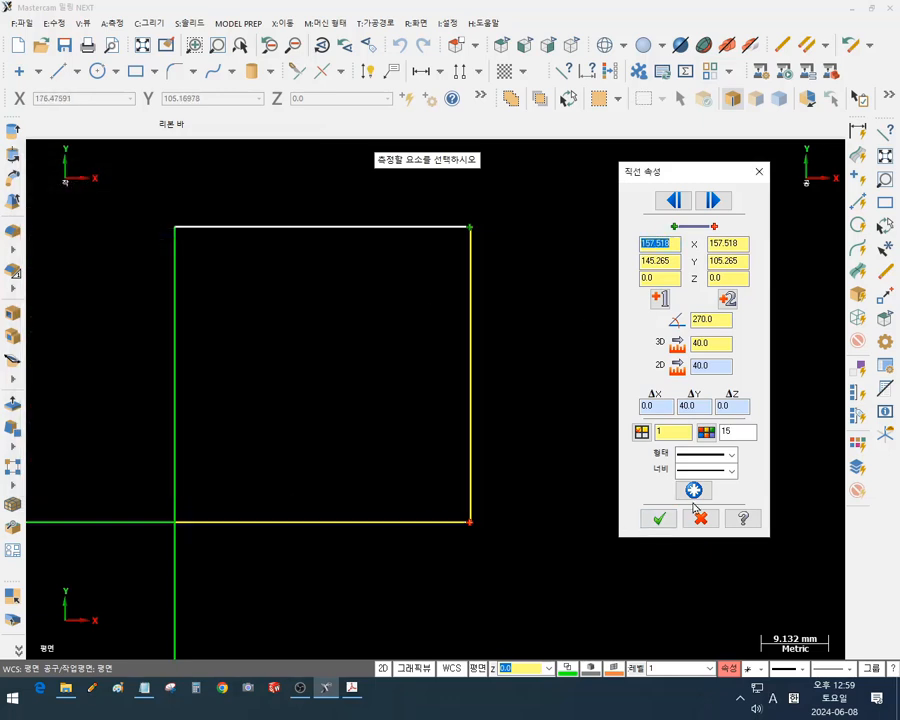
click(660, 518)
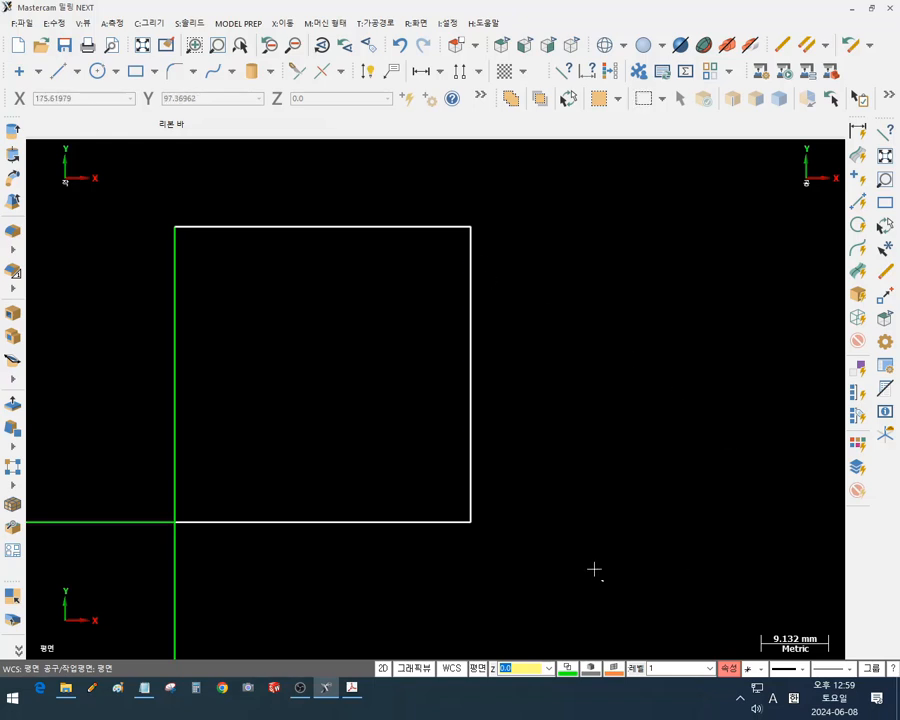
Window-select all four sides of the square and change them to red (12) through their line properties
drag(602, 578, 180, 196)
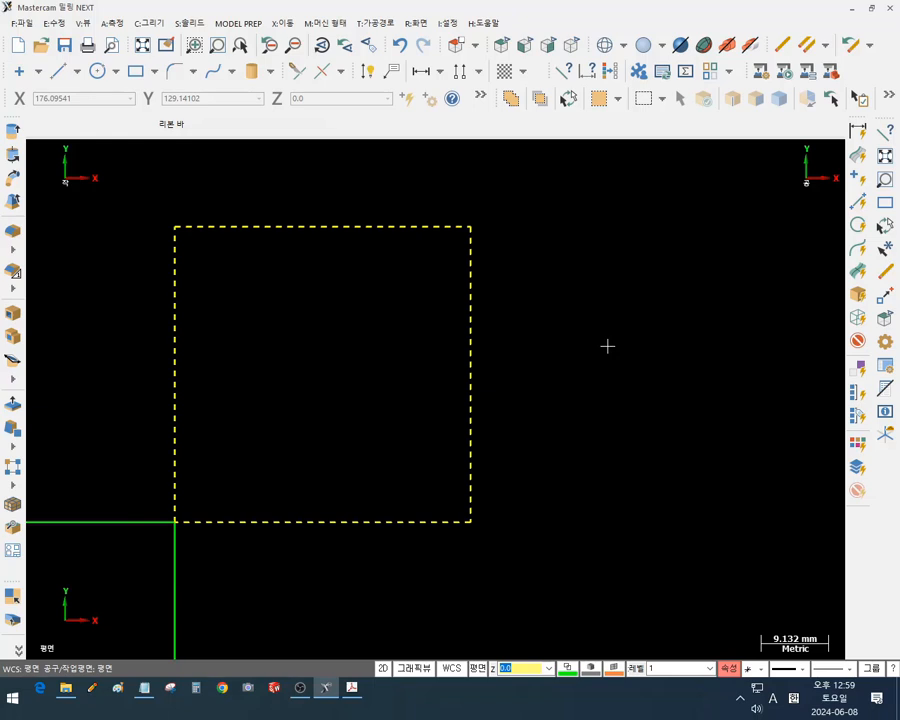
key(Escape)
drag(565, 565, 146, 217)
key(F4)
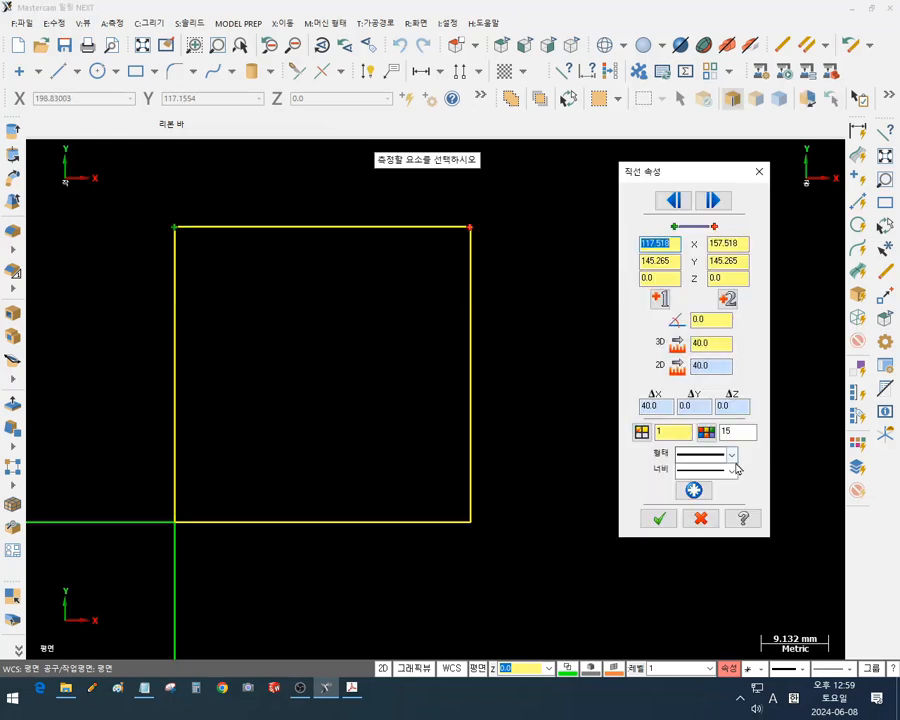
click(711, 431)
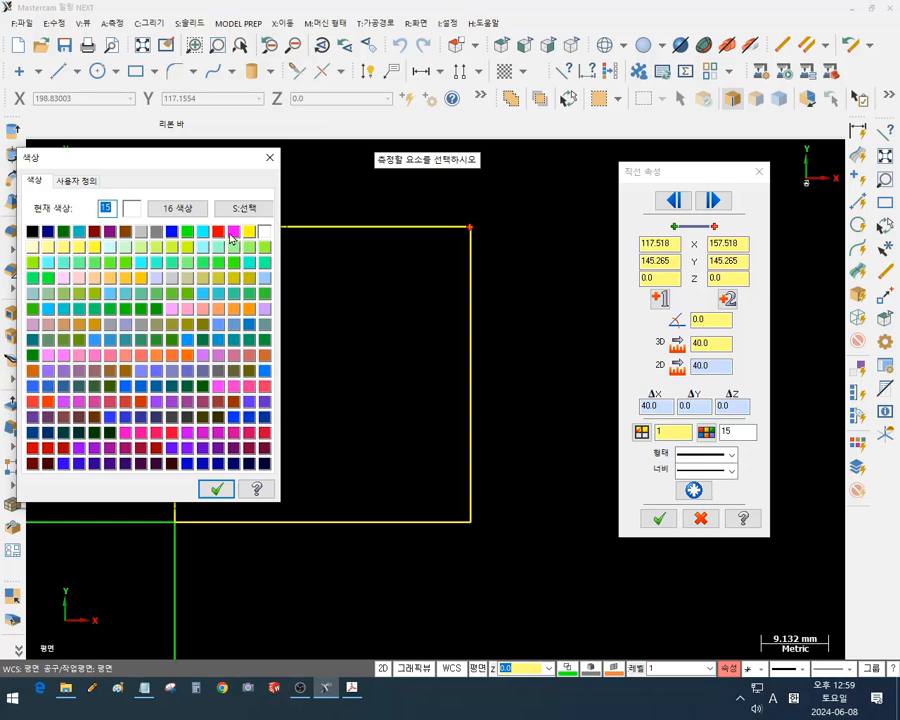
click(219, 235)
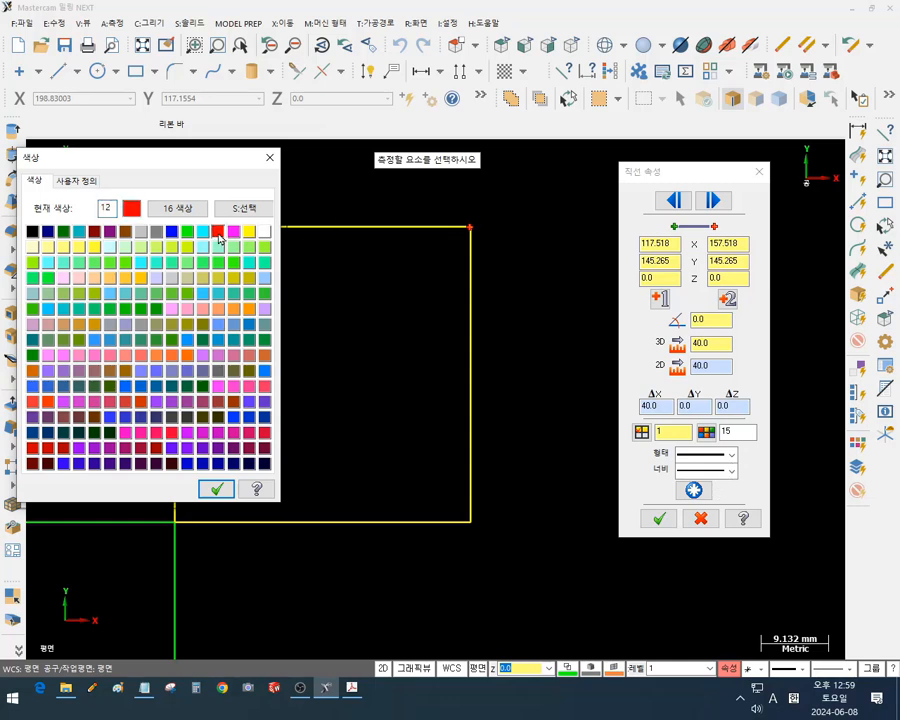
click(216, 488)
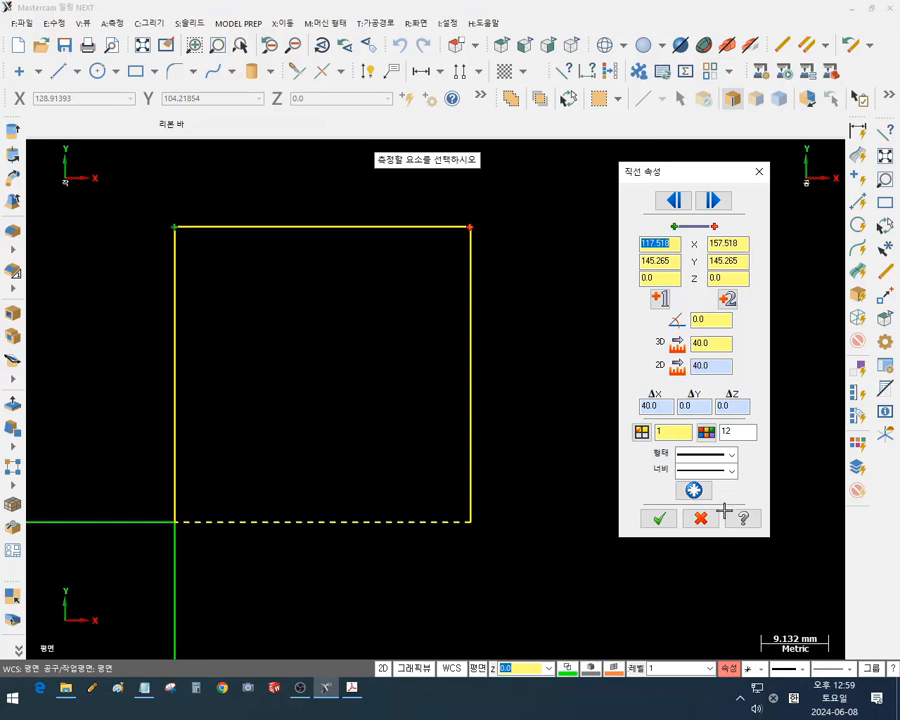
click(693, 490)
click(669, 527)
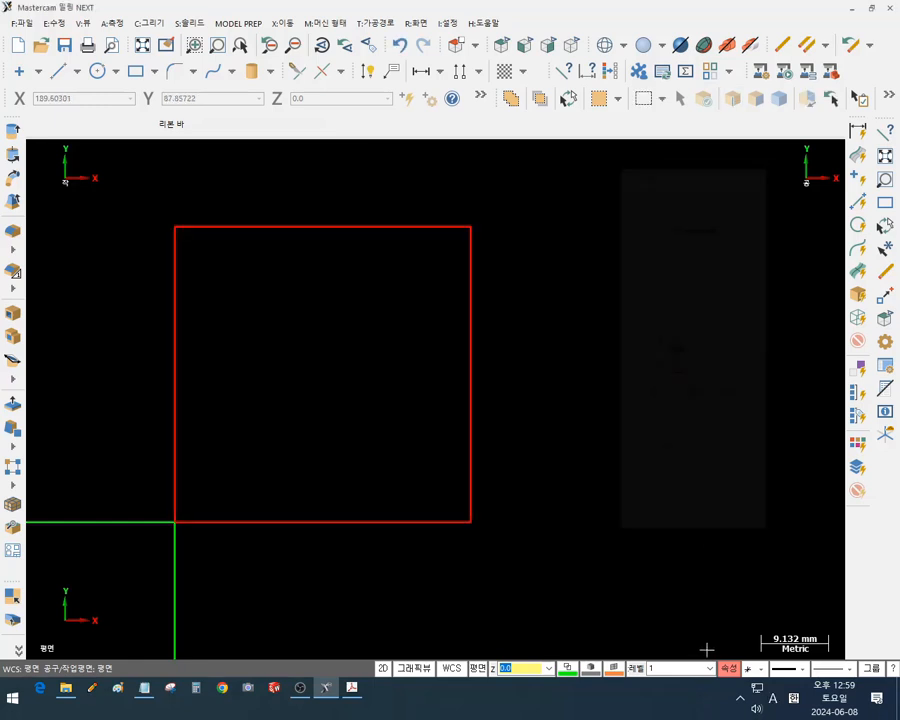
Window-select the square's four sides again and apply green (10) to all of them through their line properties
scroll(592, 468, down, 2)
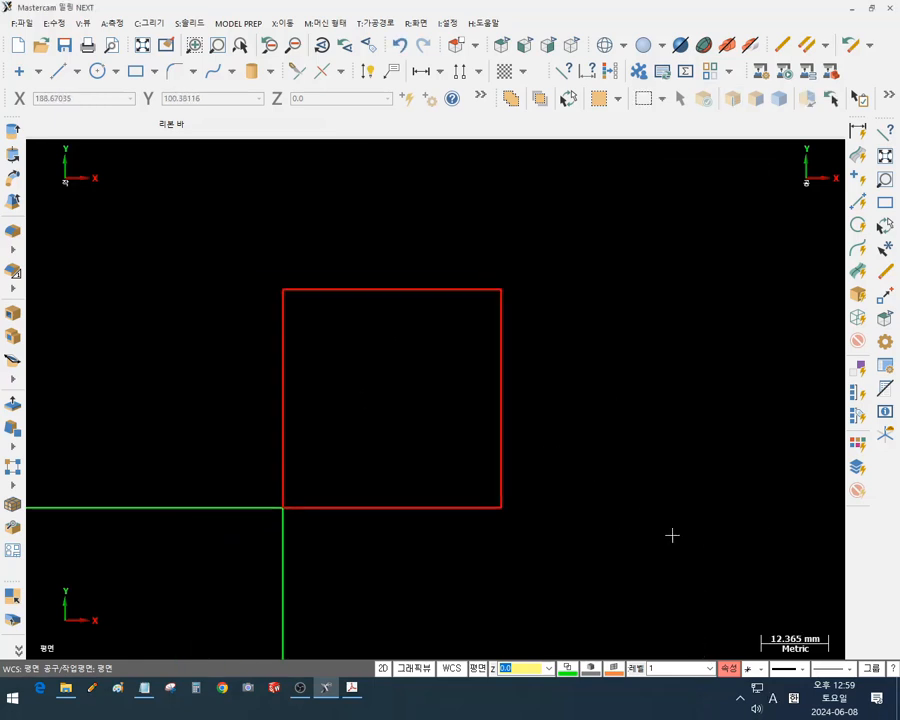
drag(673, 535, 239, 219)
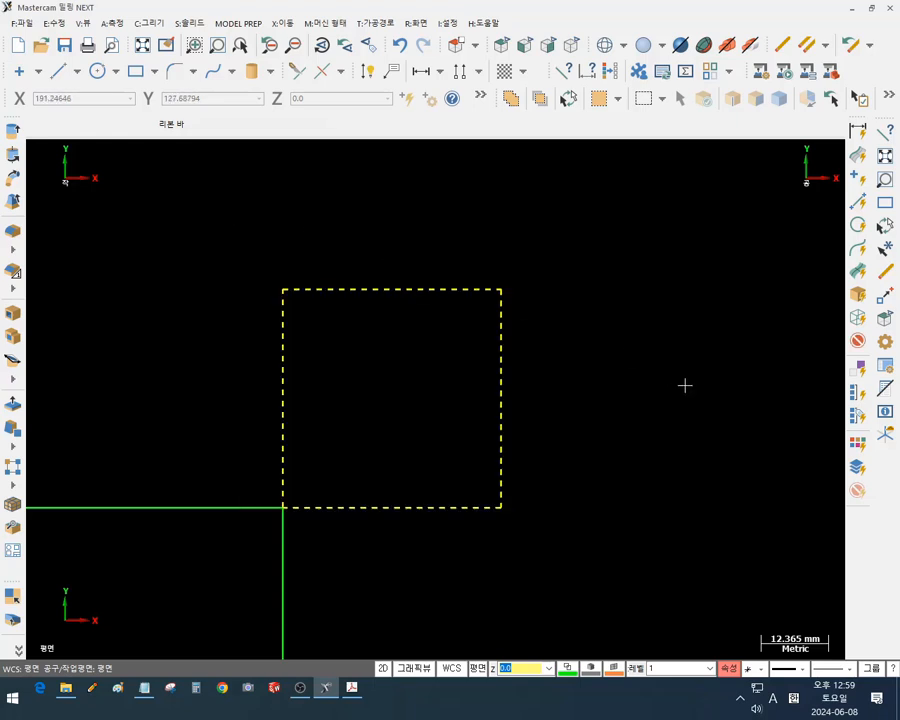
key(F4)
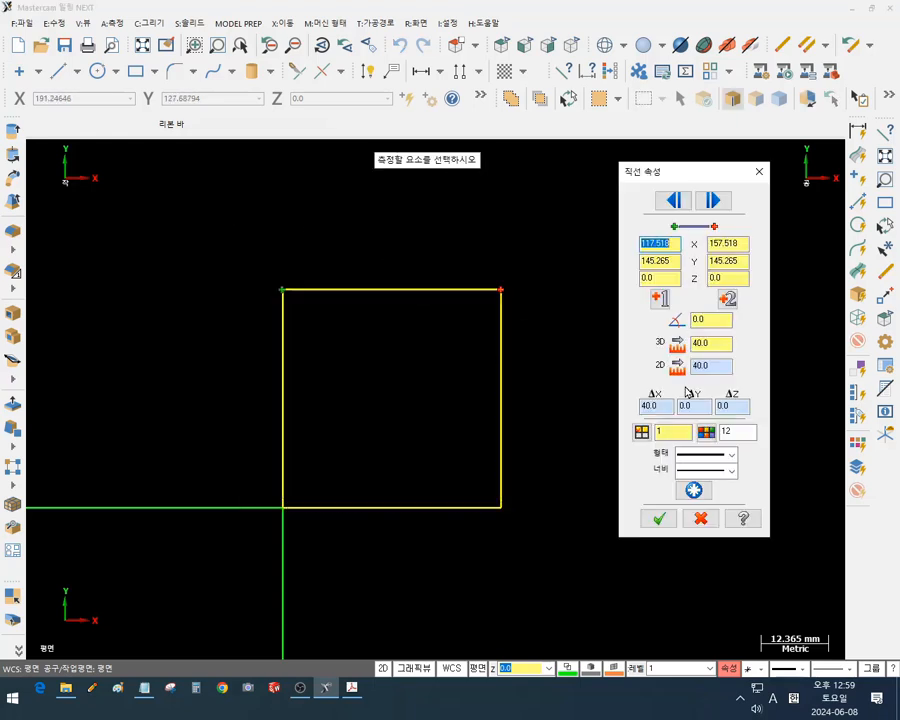
click(708, 432)
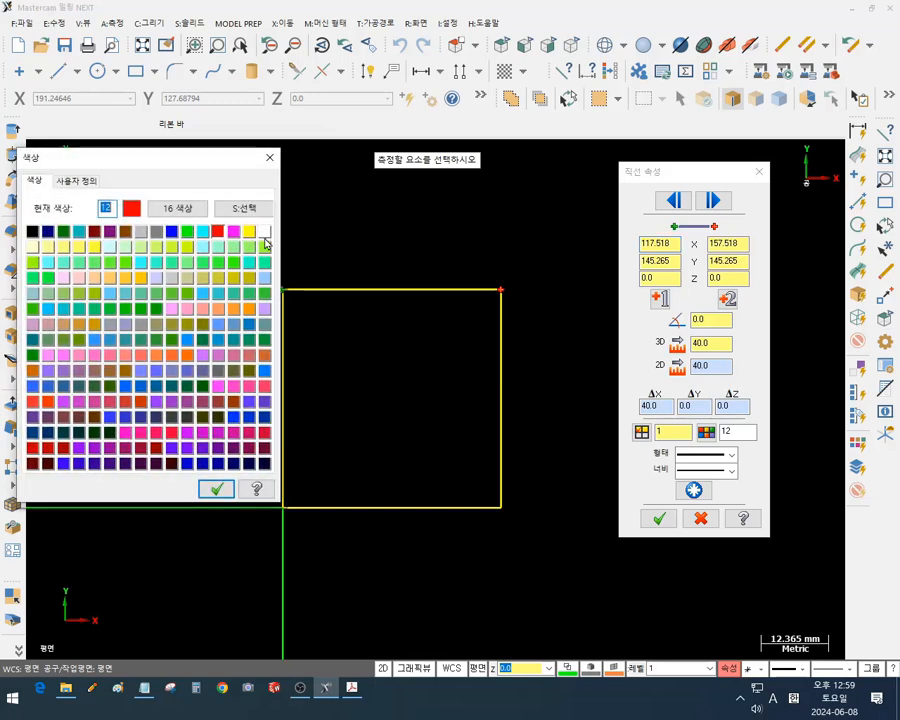
click(187, 231)
click(219, 489)
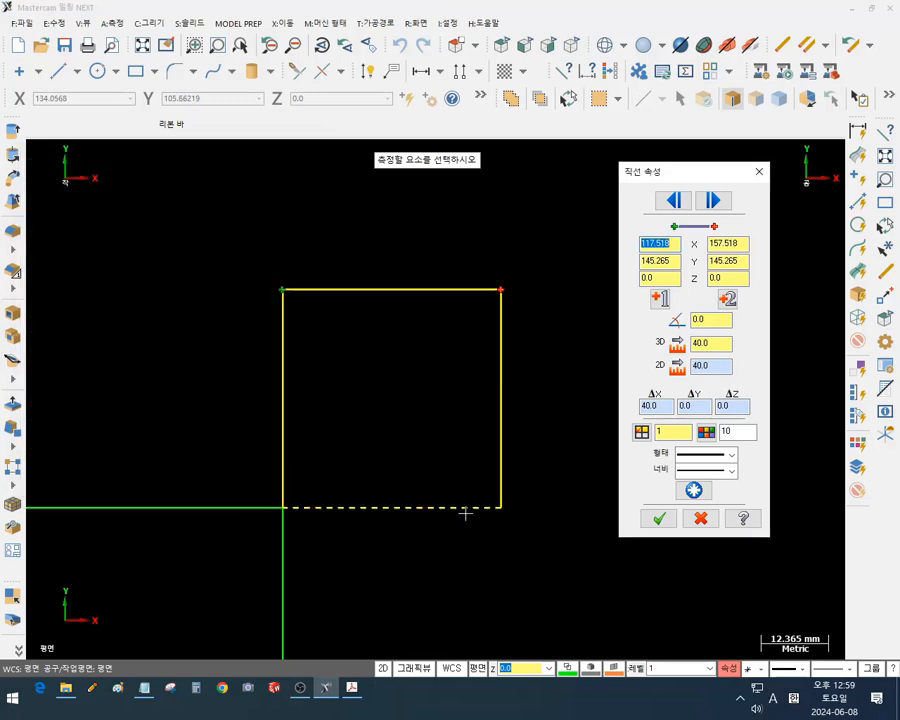
click(690, 488)
click(658, 518)
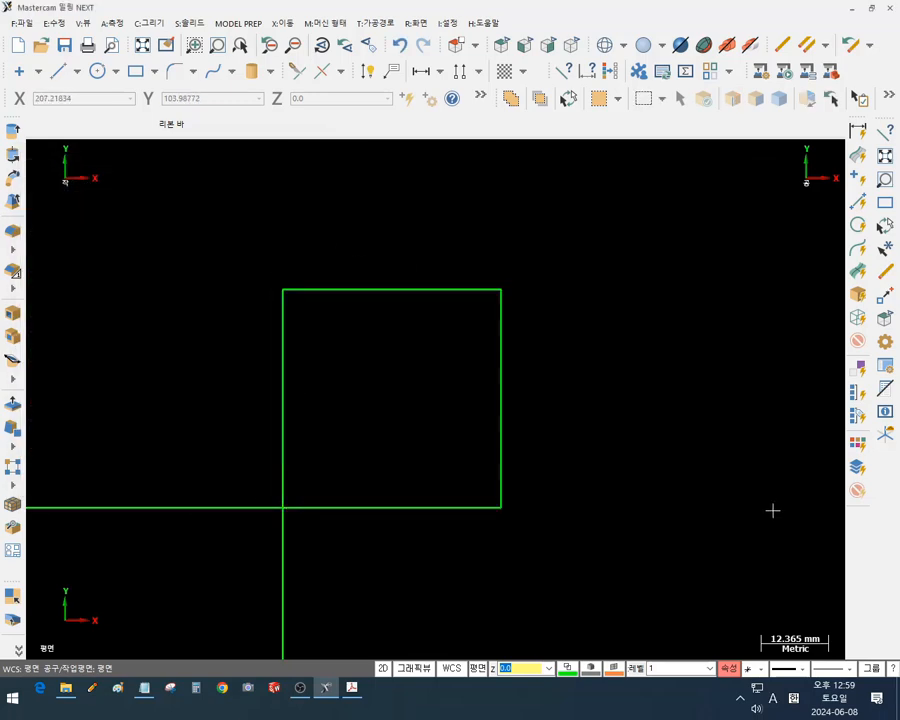
scroll(385, 400, up, 3)
scroll(597, 427, down, 2)
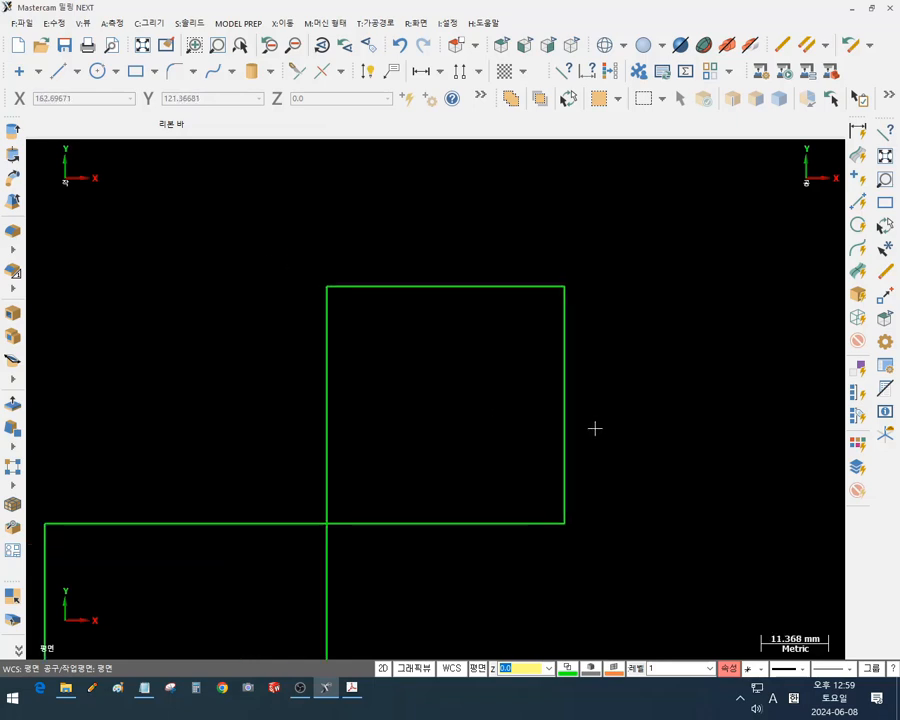
scroll(595, 426, up, 2)
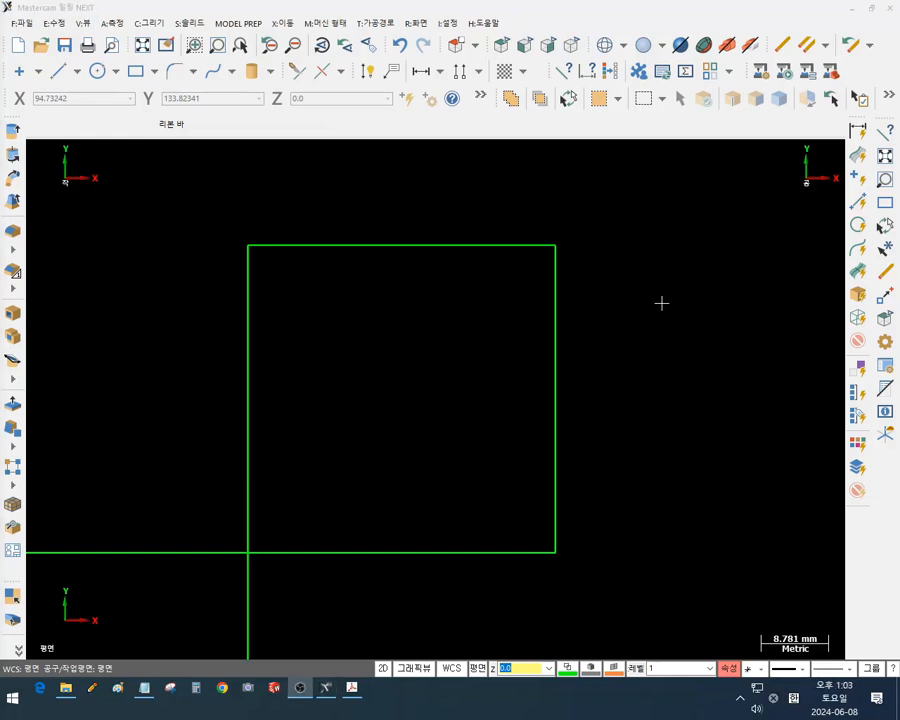
click(661, 302)
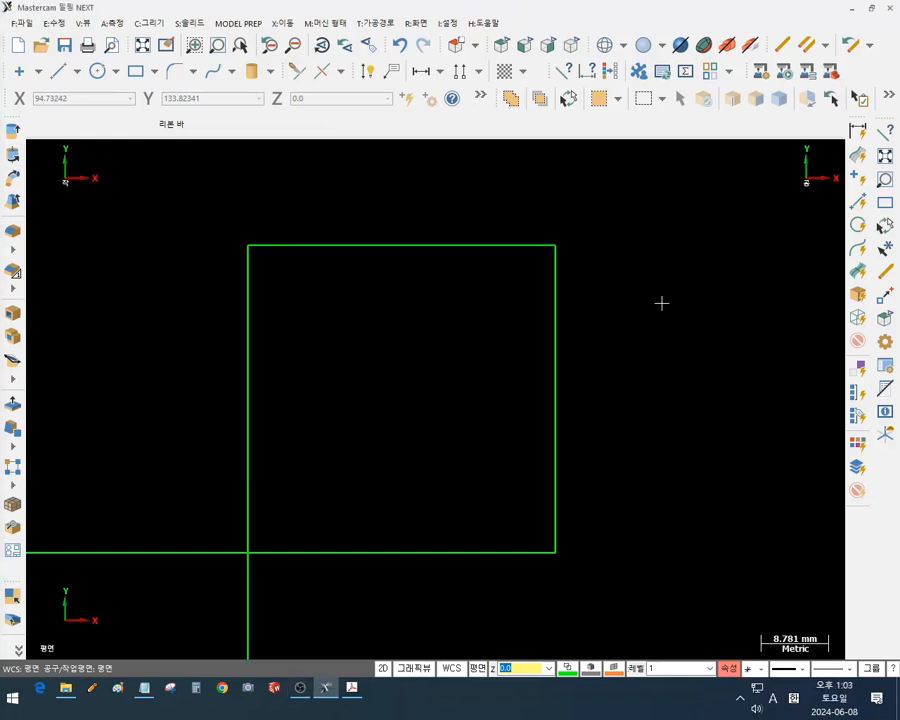
Practise enclosing the rectangle at the large central square's upper-right corner in a selection window, clearing the selection after each attempt
scroll(661, 302, down, 3)
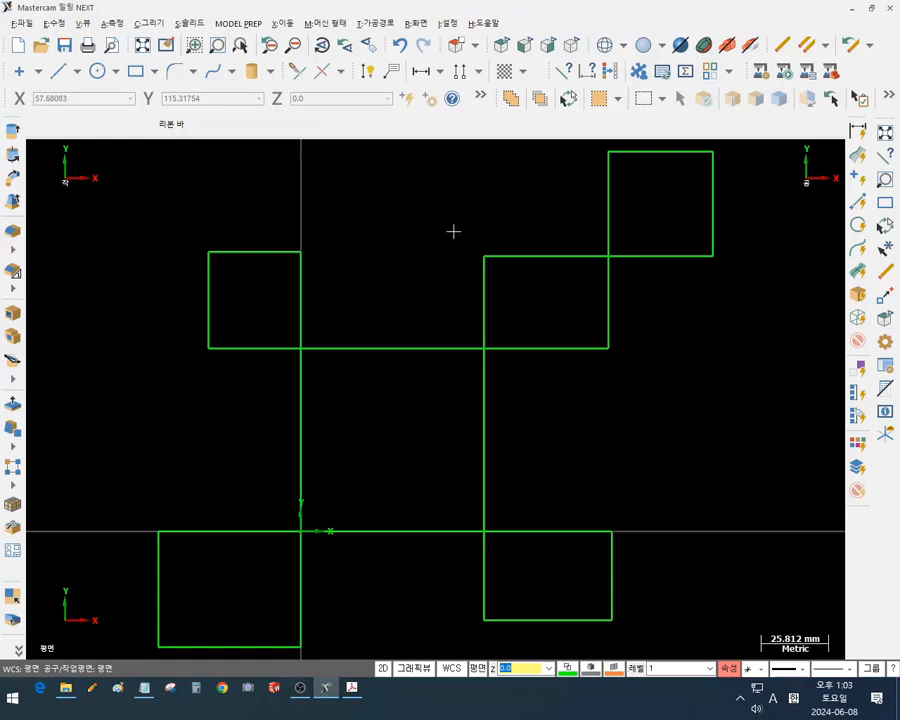
drag(451, 231, 631, 386)
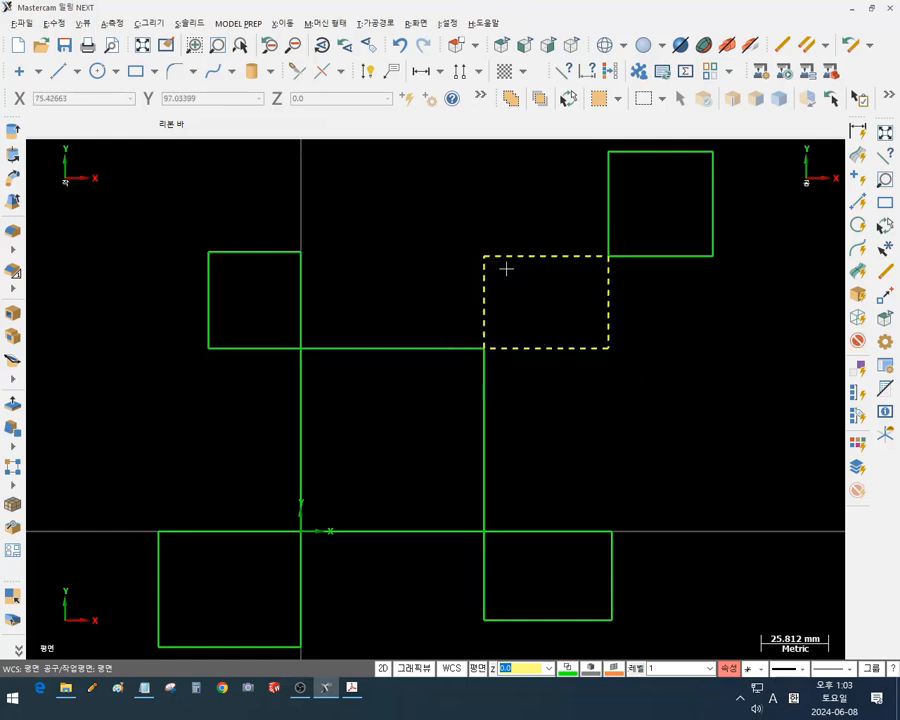
key(Escape)
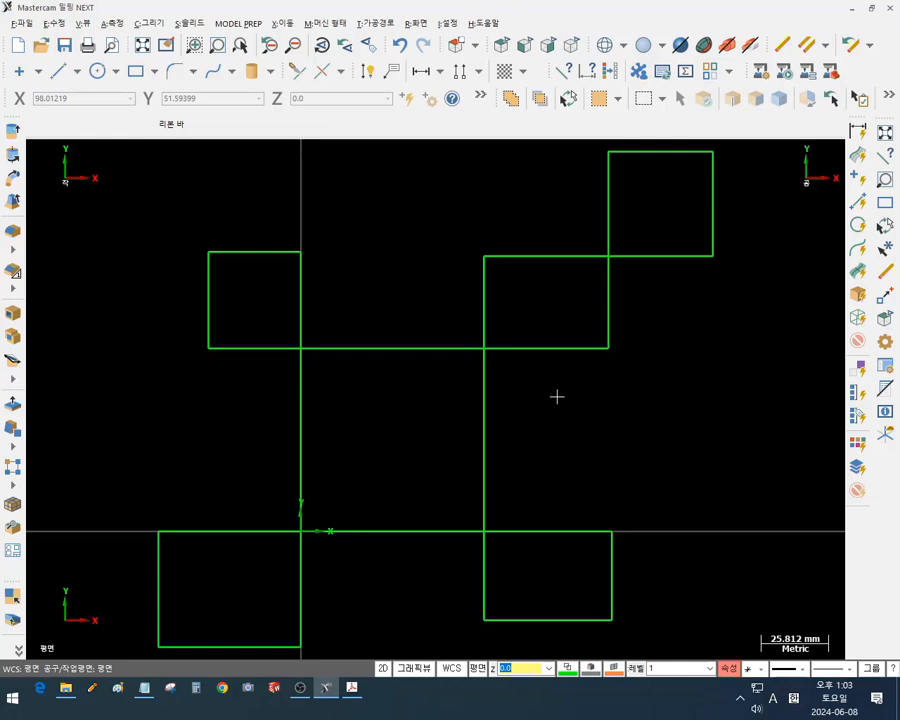
drag(557, 397, 702, 491)
drag(460, 244, 628, 382)
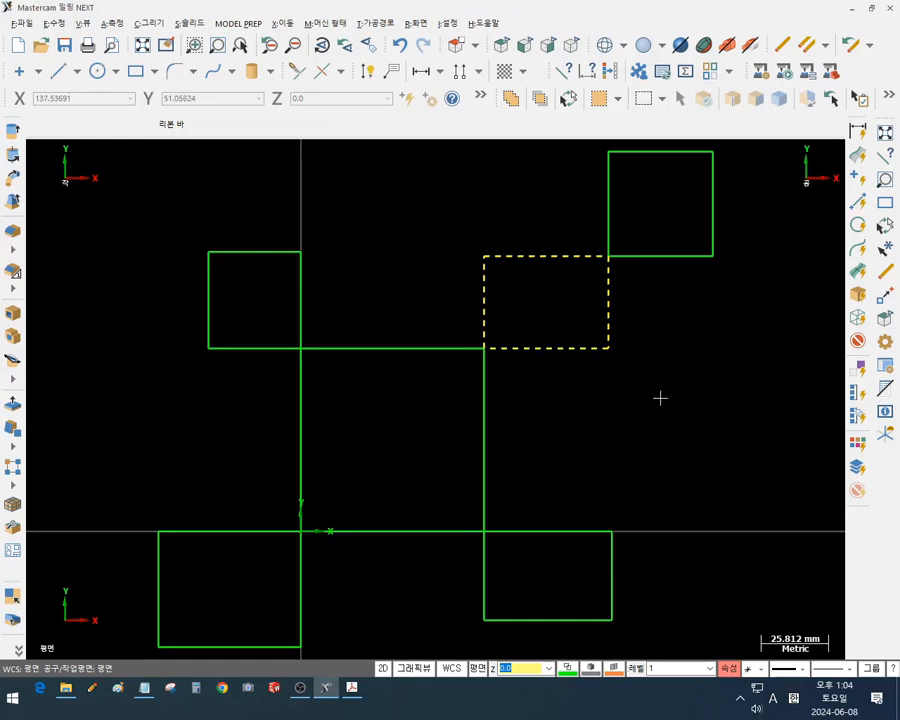
key(Escape)
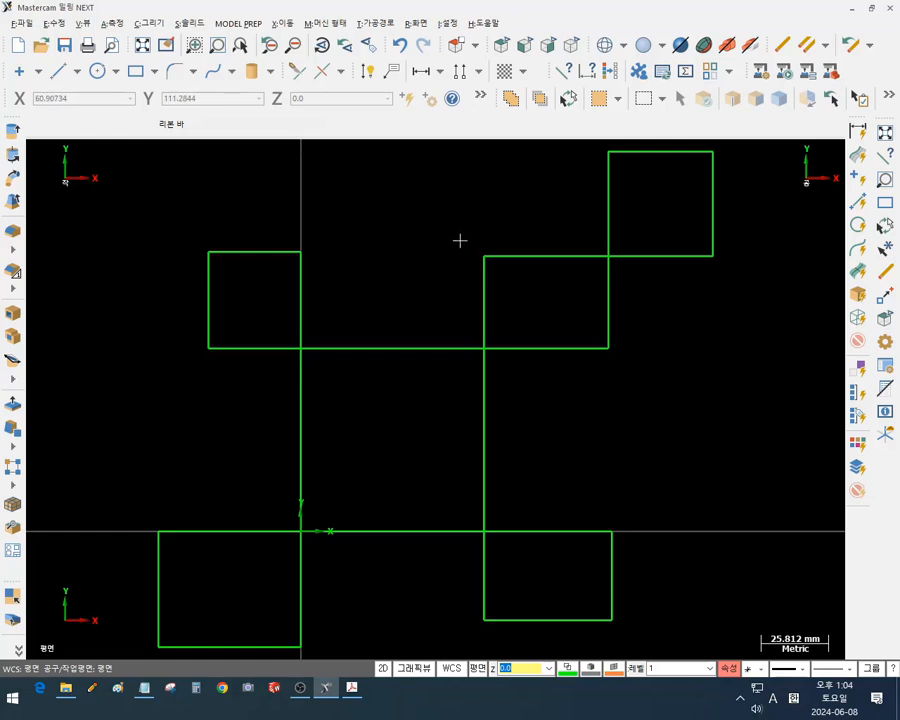
drag(456, 235, 665, 389)
key(Escape)
drag(455, 229, 650, 378)
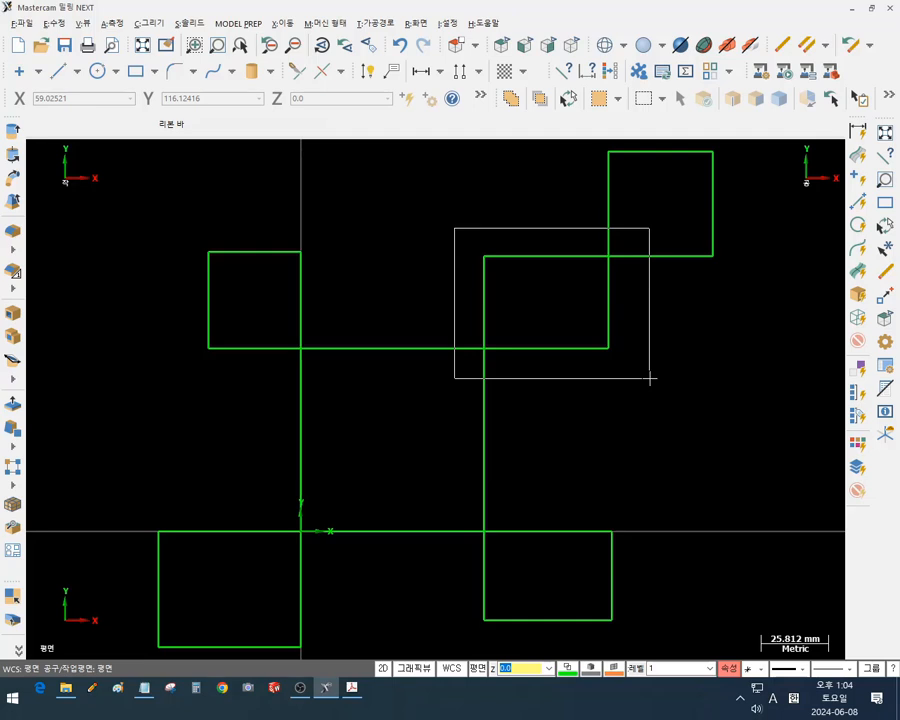
drag(650, 378, 650, 378)
key(Escape)
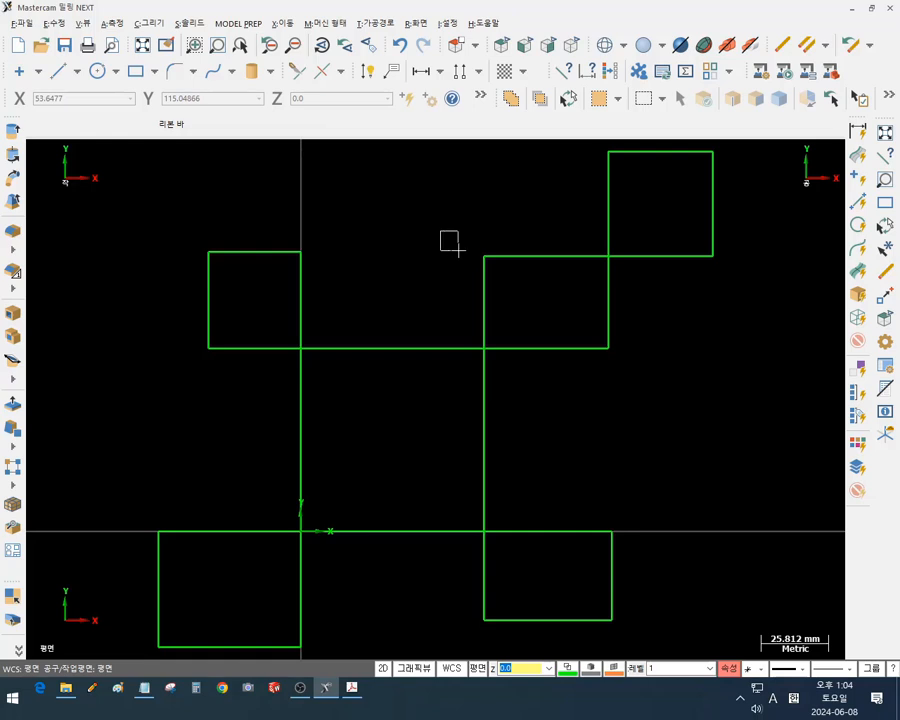
Window-select both rectangles at the central square's upper-right and upper-left corners and clear the selection
drag(440, 231, 636, 378)
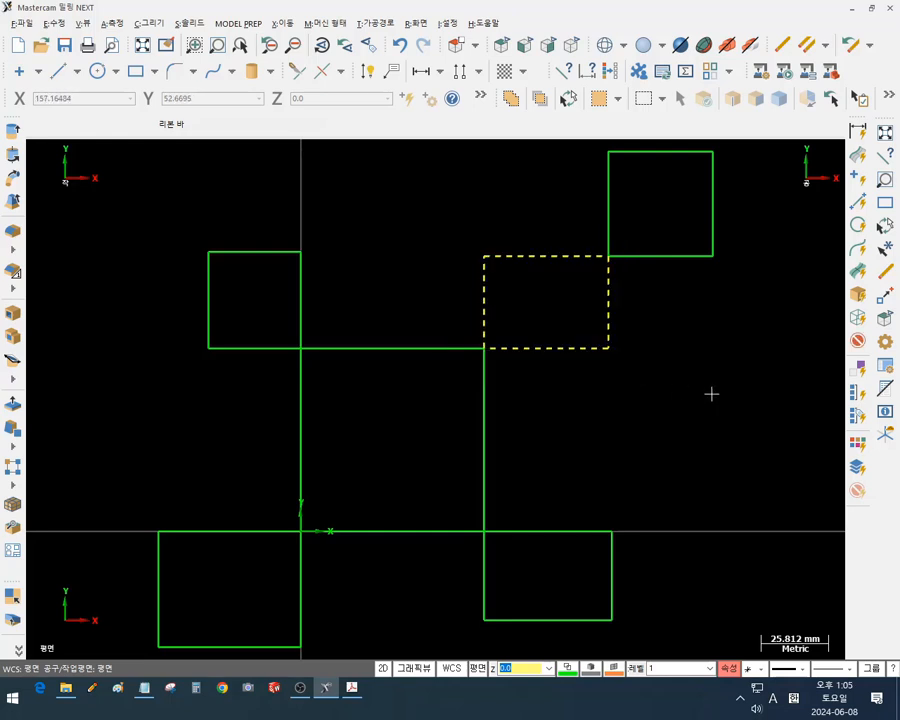
drag(153, 208, 353, 404)
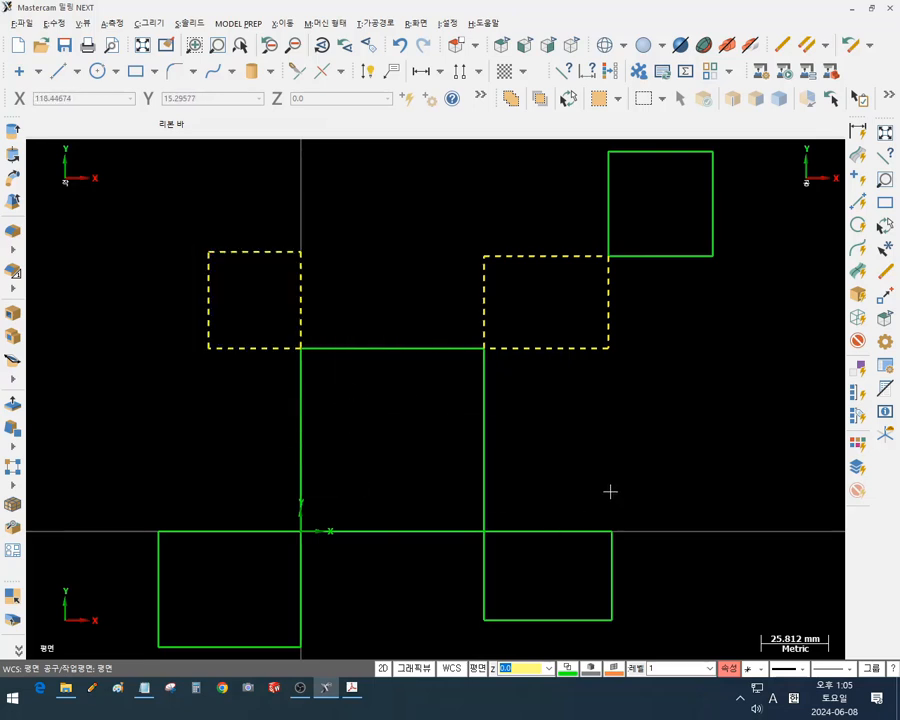
key(Escape)
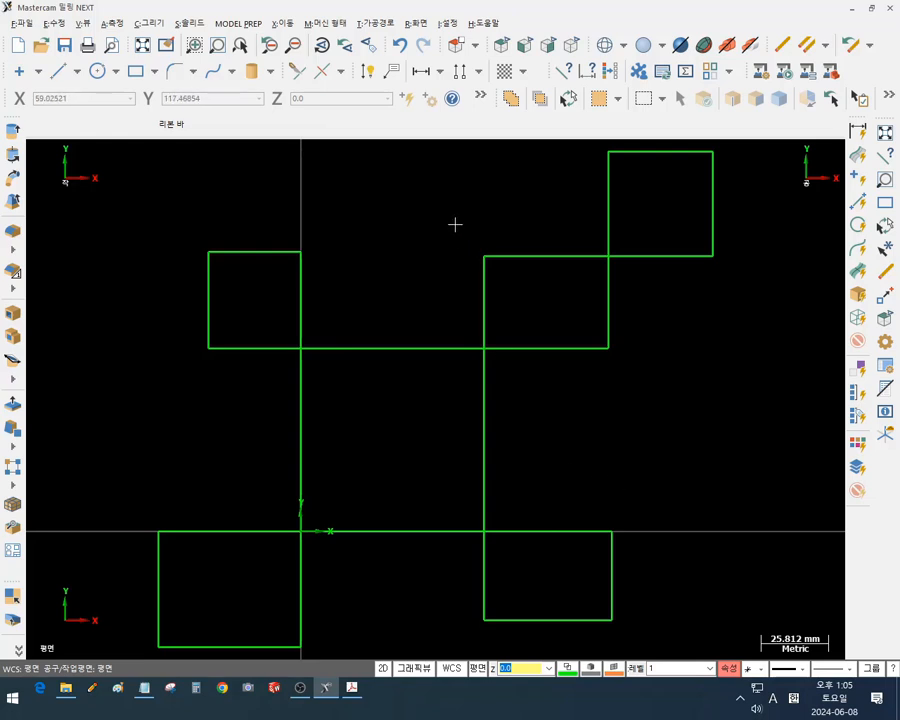
Window-select only the rectangle at the central square's upper-right corner and clear the selection
drag(455, 225, 637, 393)
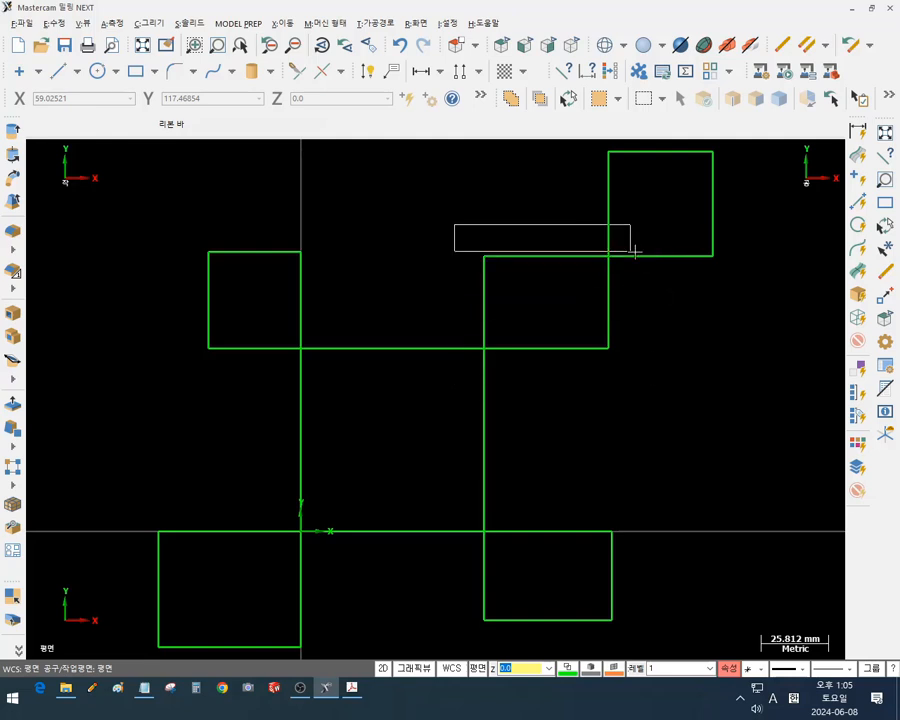
click(637, 408)
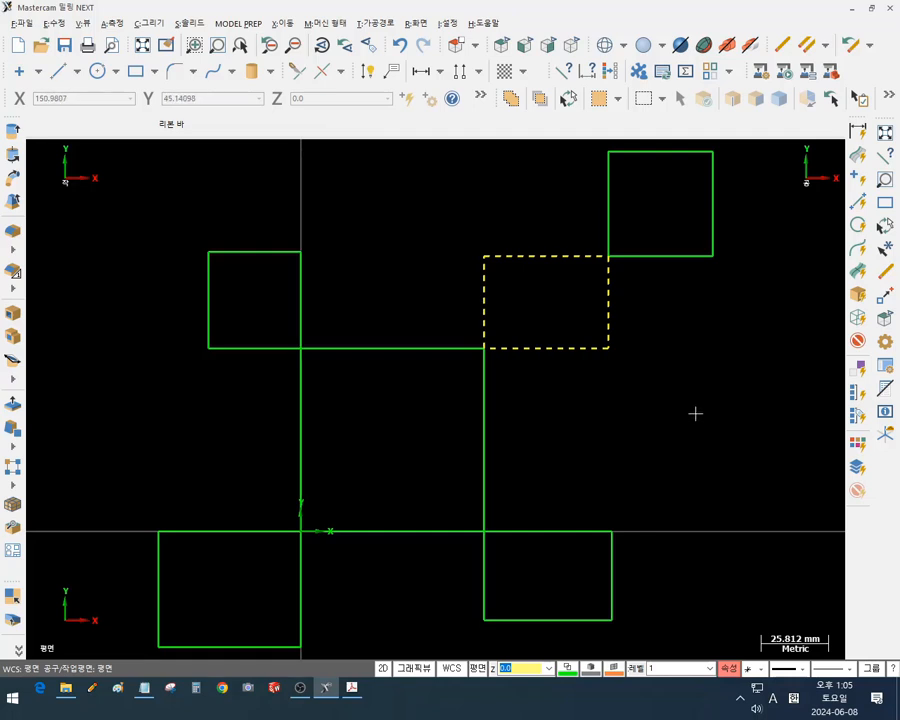
key(Escape)
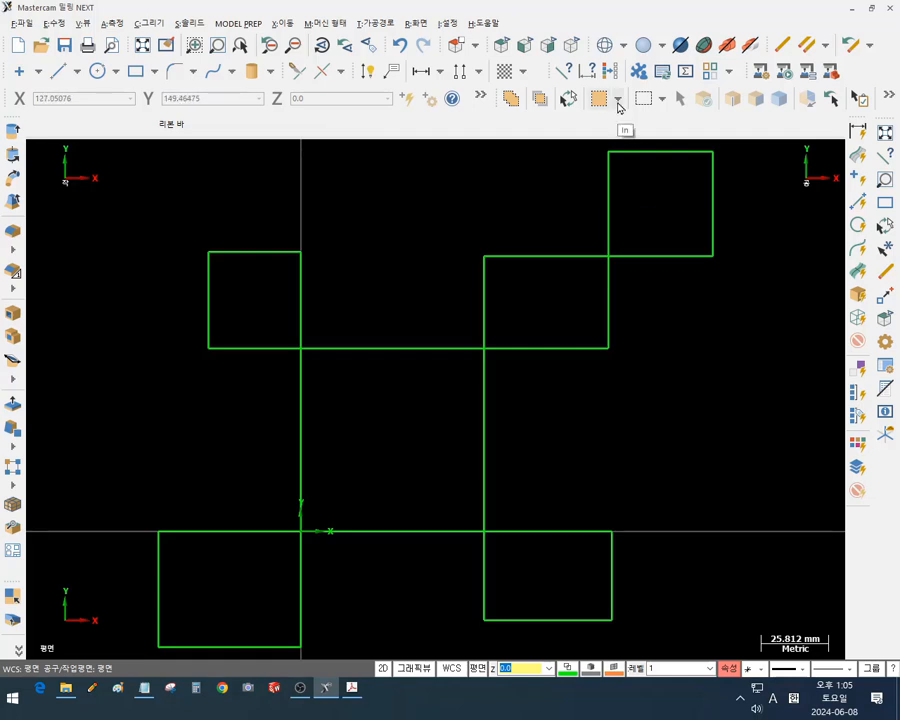
Set the window selection mode to Out
click(618, 100)
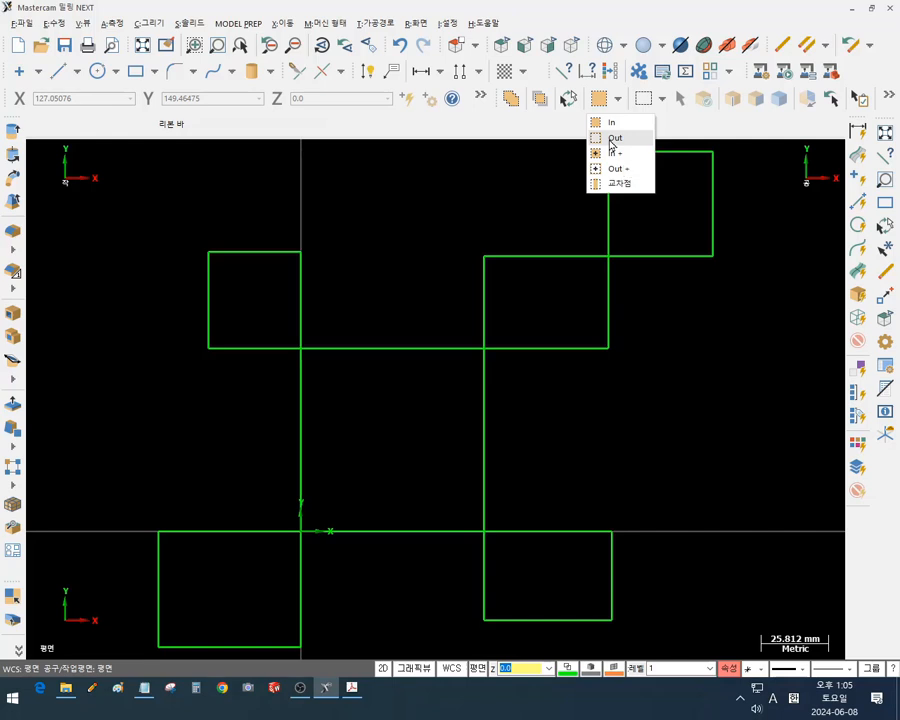
click(612, 139)
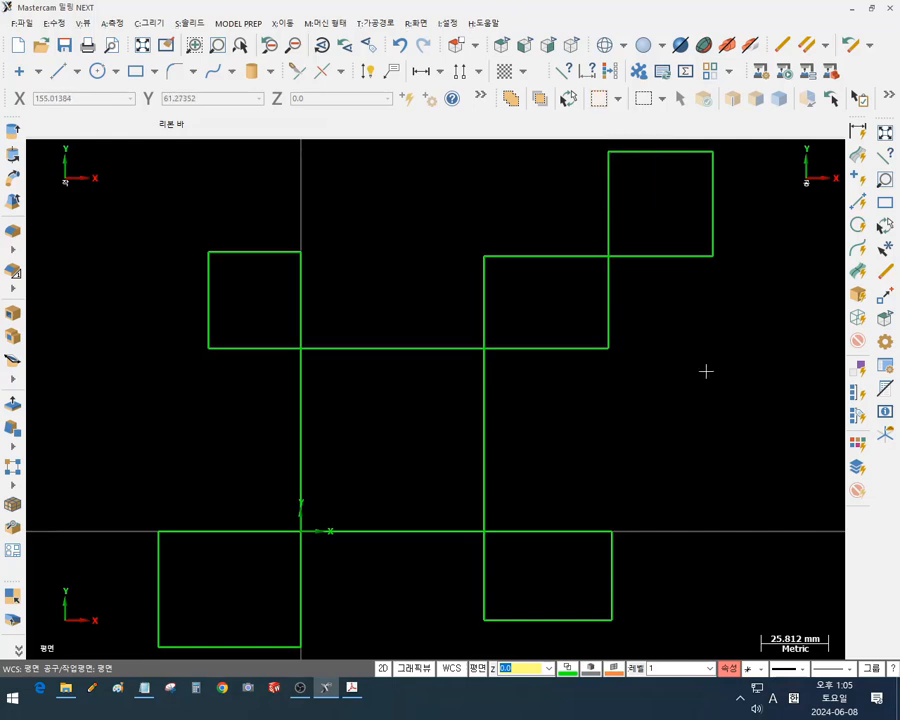
Draw an Out-mode selection window around the rectangle at the central square's upper-right corner twice, clearing the selection each time
drag(447, 219, 650, 394)
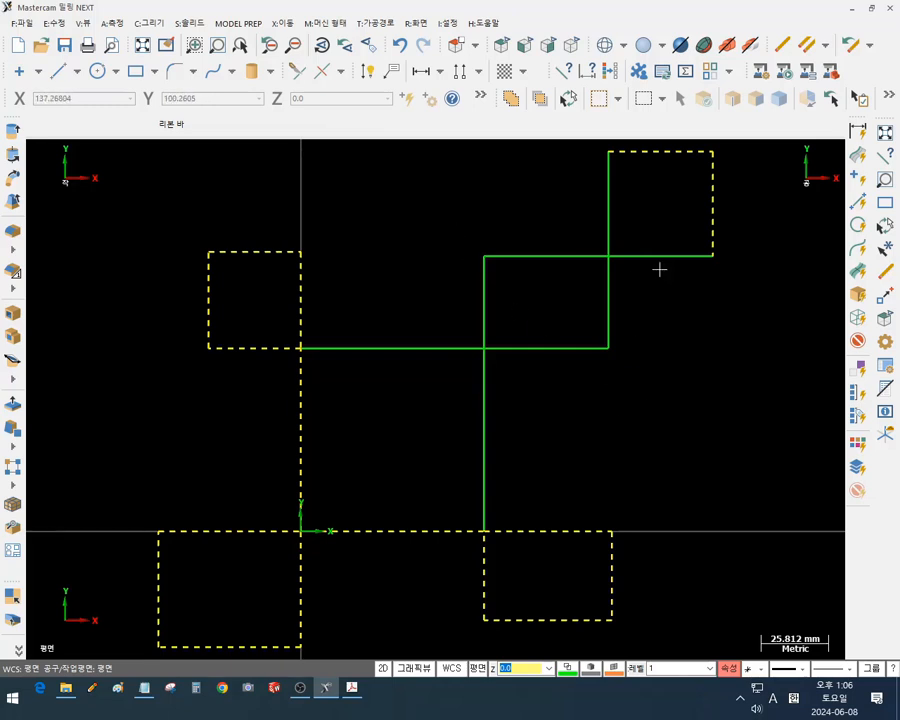
key(Escape)
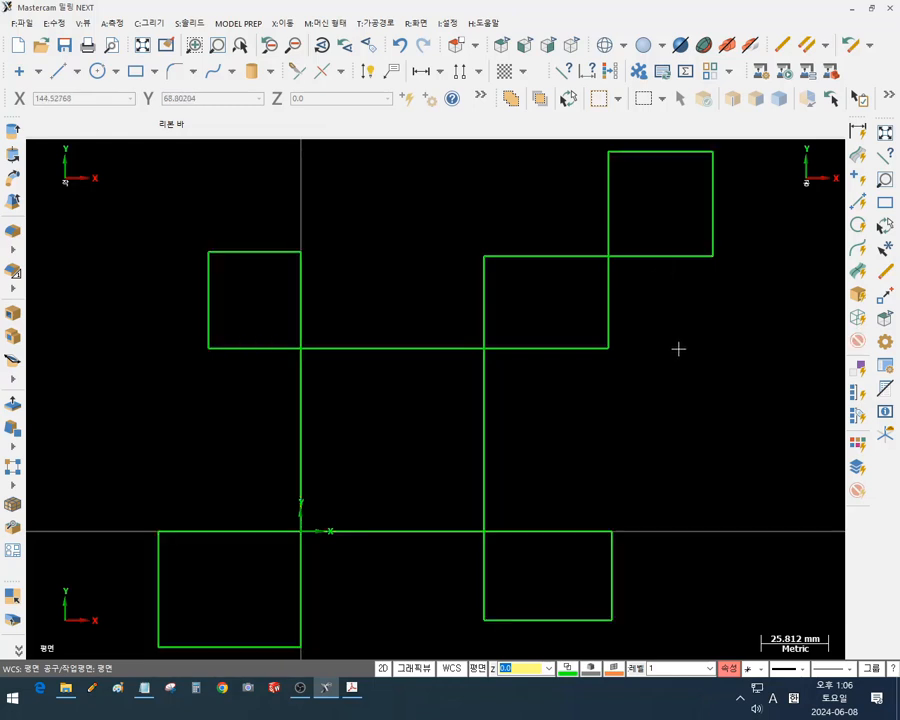
drag(456, 223, 636, 384)
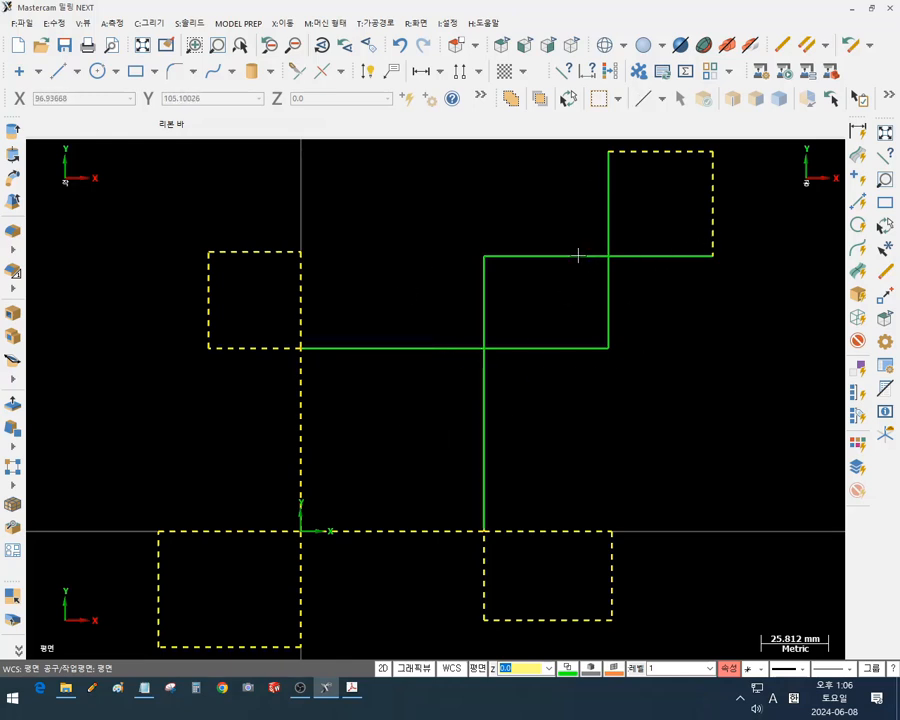
key(Escape)
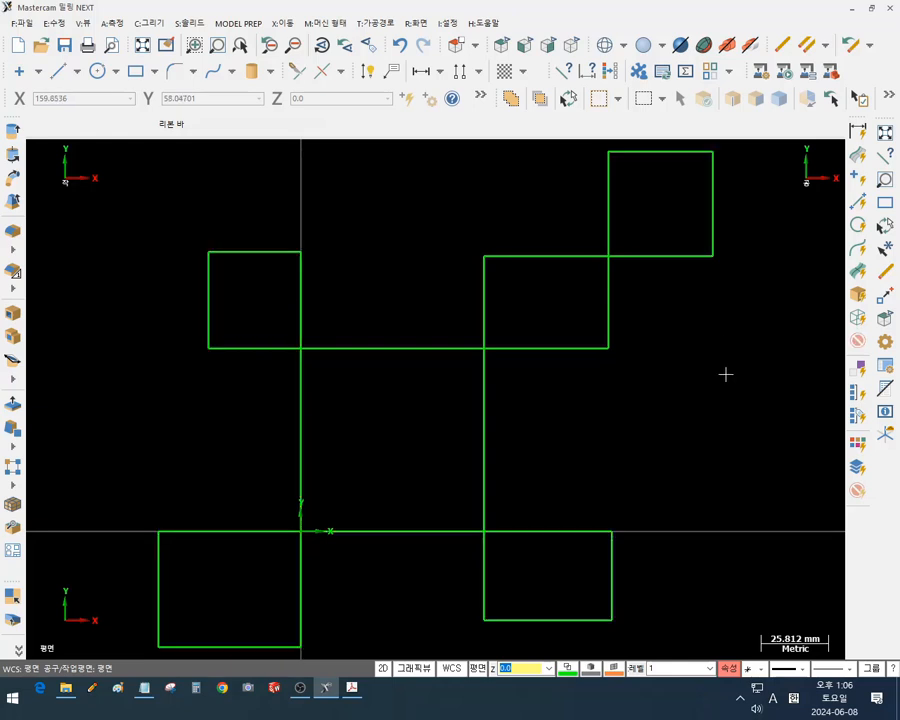
Set the window selection mode to In, window-select the rectangle at the central square's upper-right corner and clear the selection
click(663, 99)
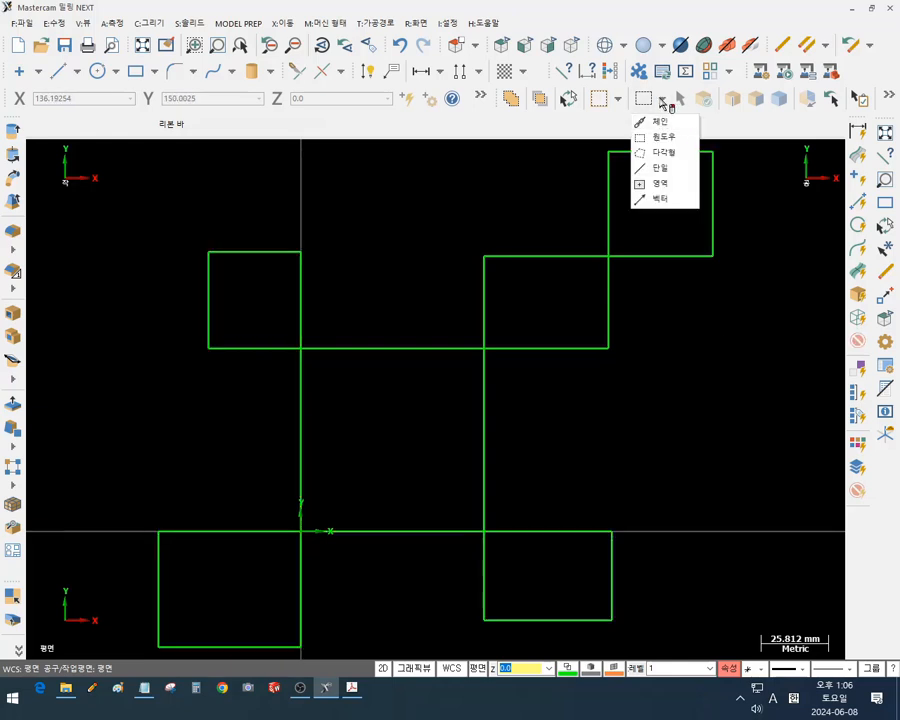
click(617, 99)
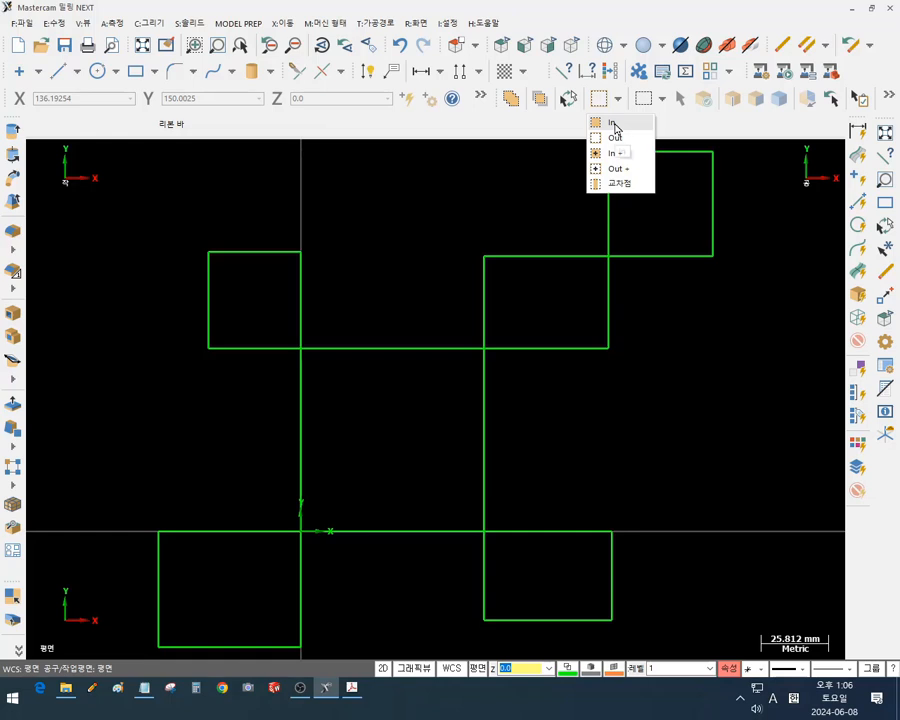
click(613, 123)
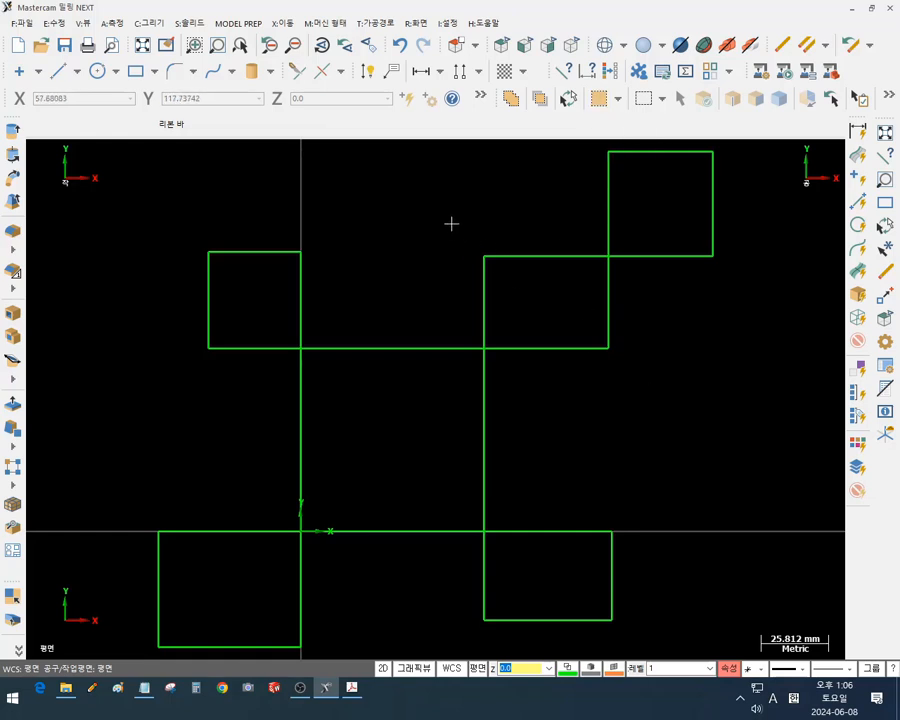
drag(451, 224, 685, 420)
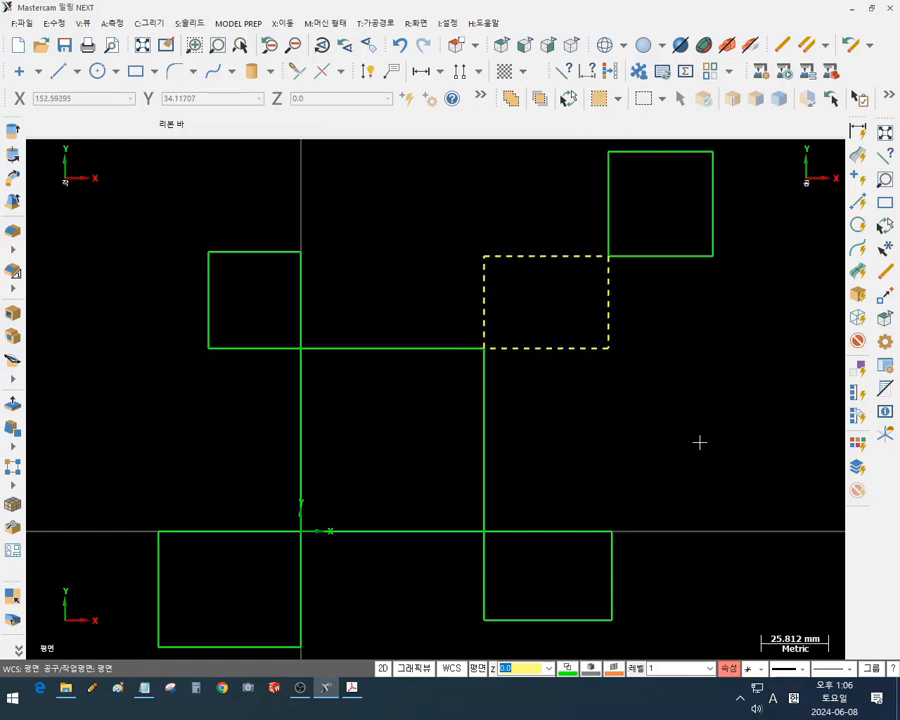
key(Escape)
Switch window selection to Out, enclose the rectangle at the central square's upper-right corner and clear the resulting selection
click(619, 98)
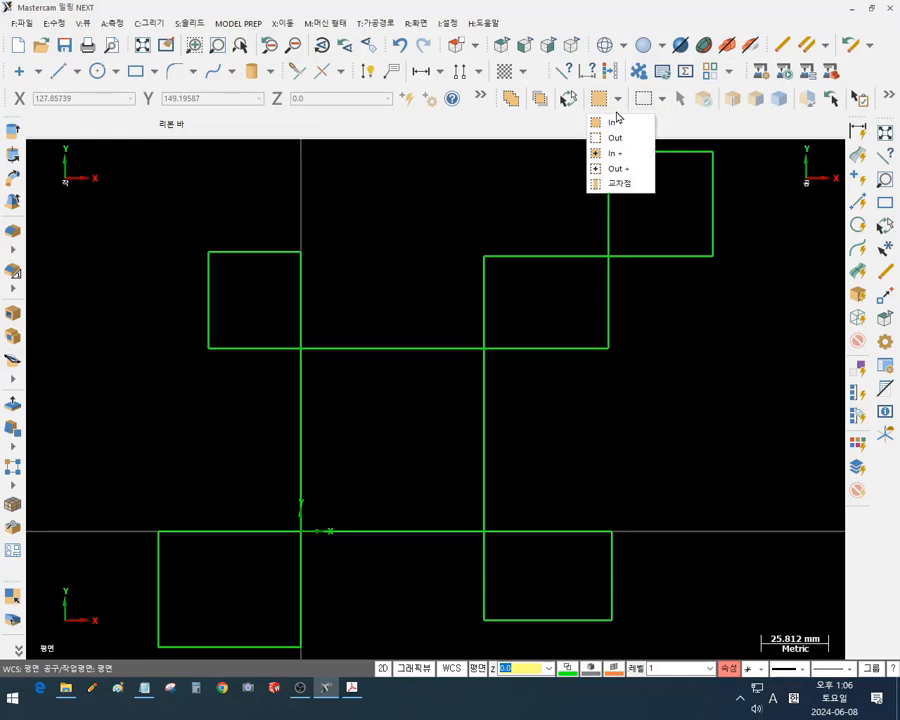
click(614, 137)
drag(450, 234, 646, 405)
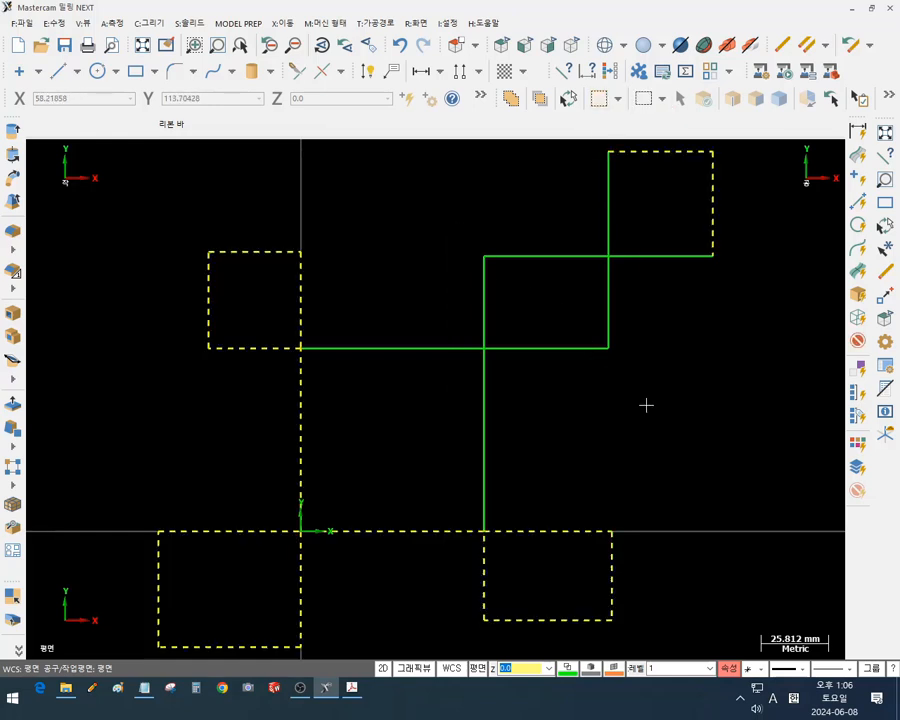
key(Escape)
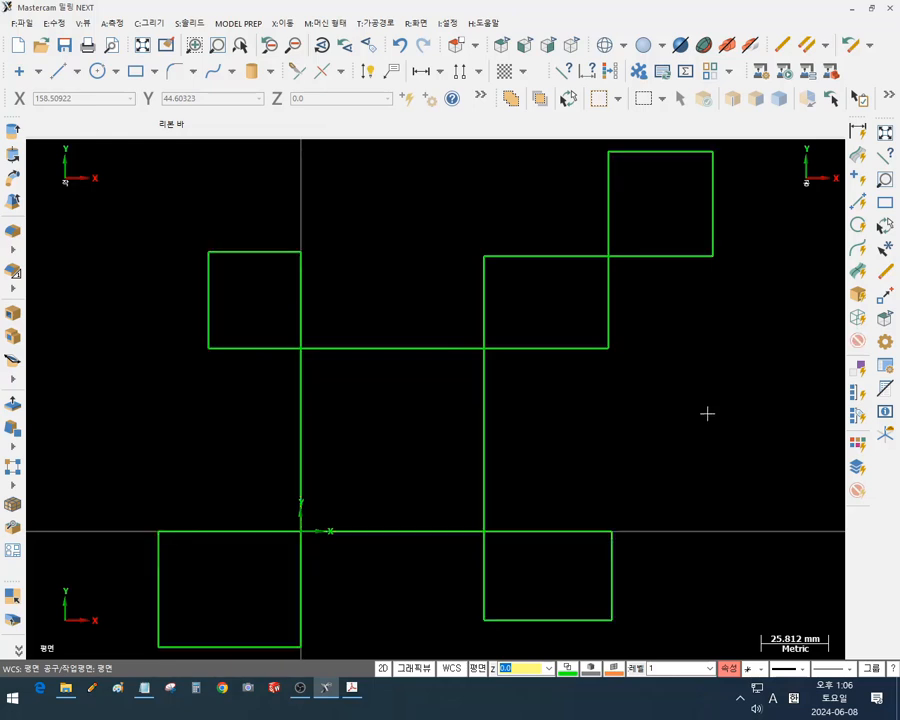
Set the window selection mode to In+, enclose the rectangle at the central square's upper-right corner and clear the selection
click(618, 98)
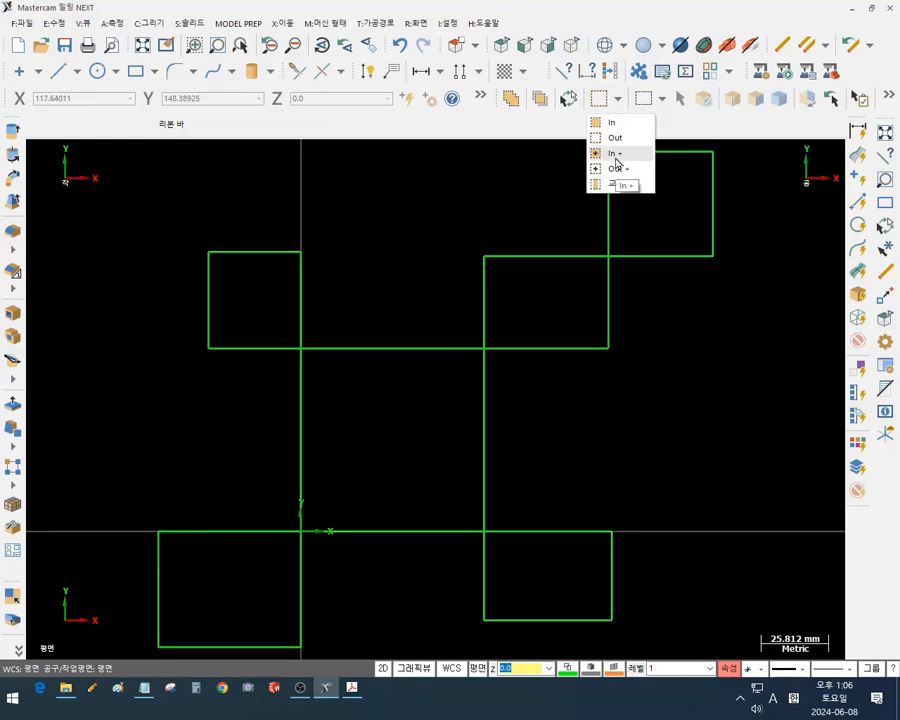
click(616, 156)
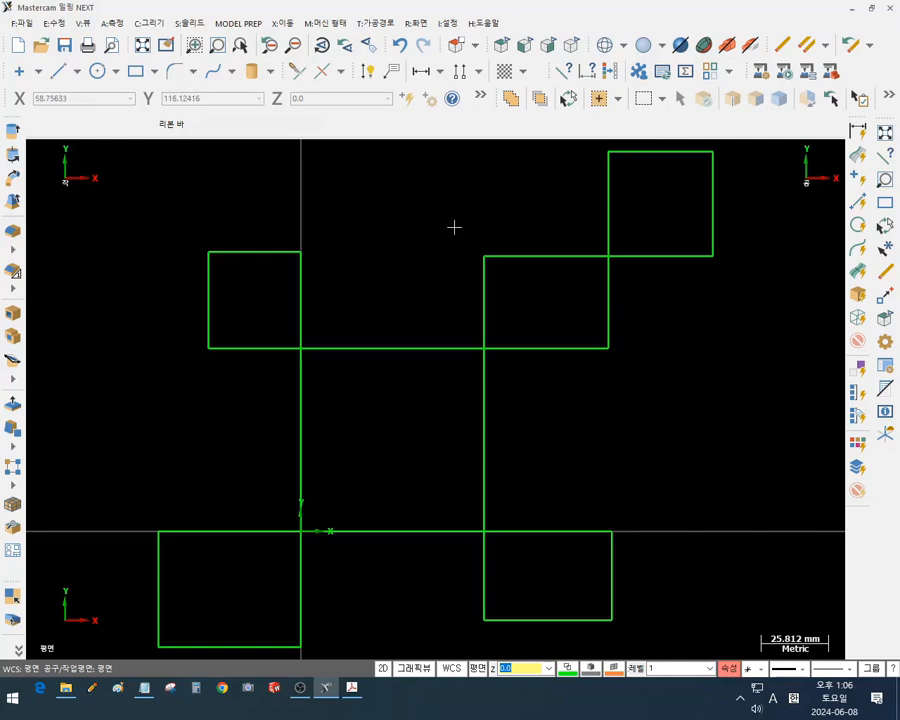
drag(454, 228, 642, 394)
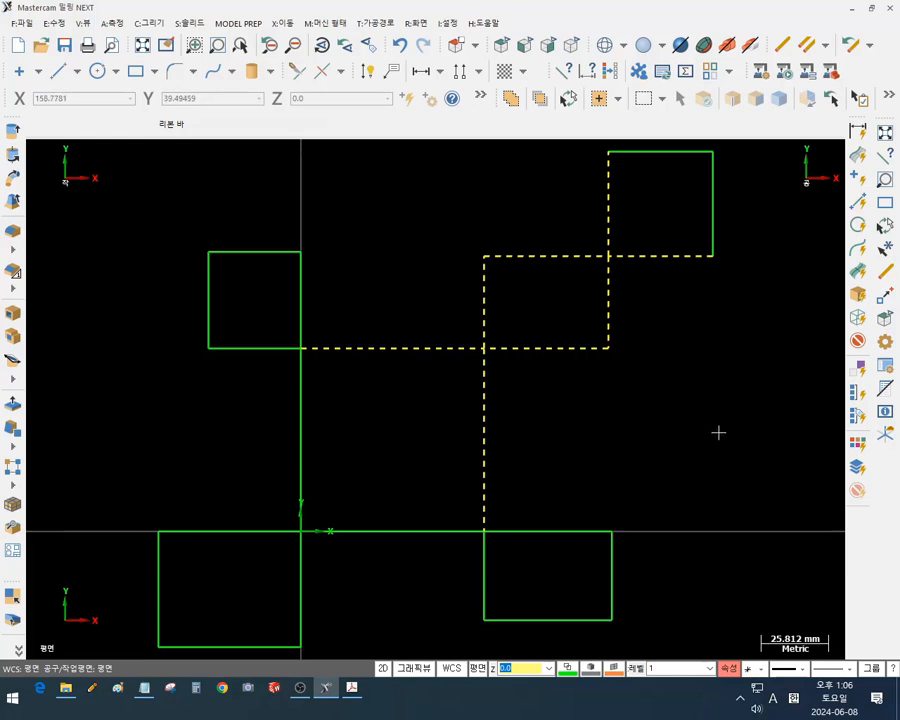
click(414, 530)
click(668, 453)
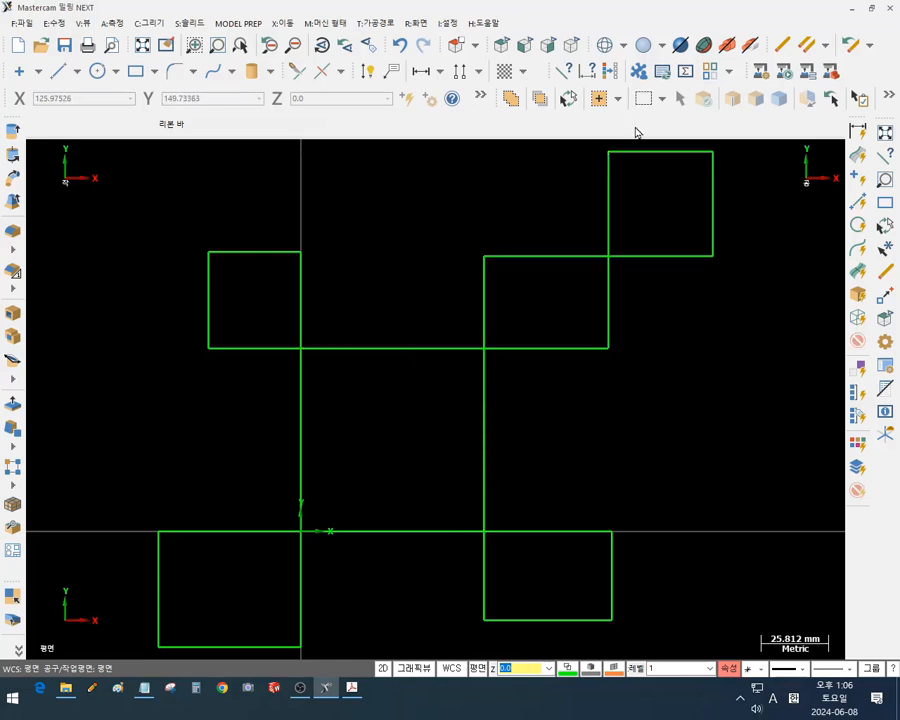
Return window selection to In, enclose the rectangle at the central square's upper-right corner again and clear the selection
click(602, 98)
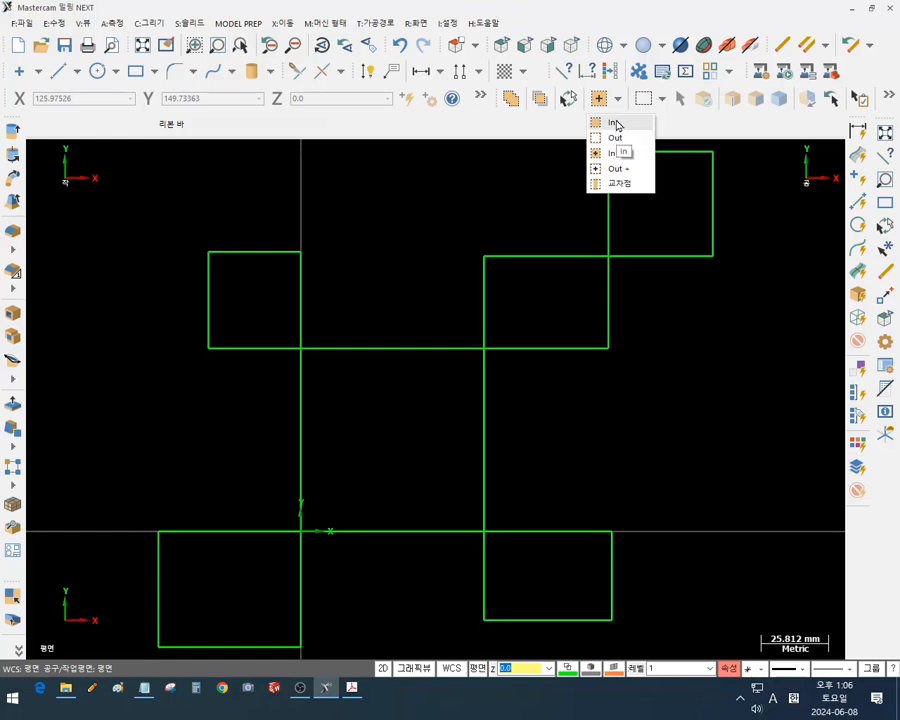
click(615, 123)
drag(430, 214, 668, 441)
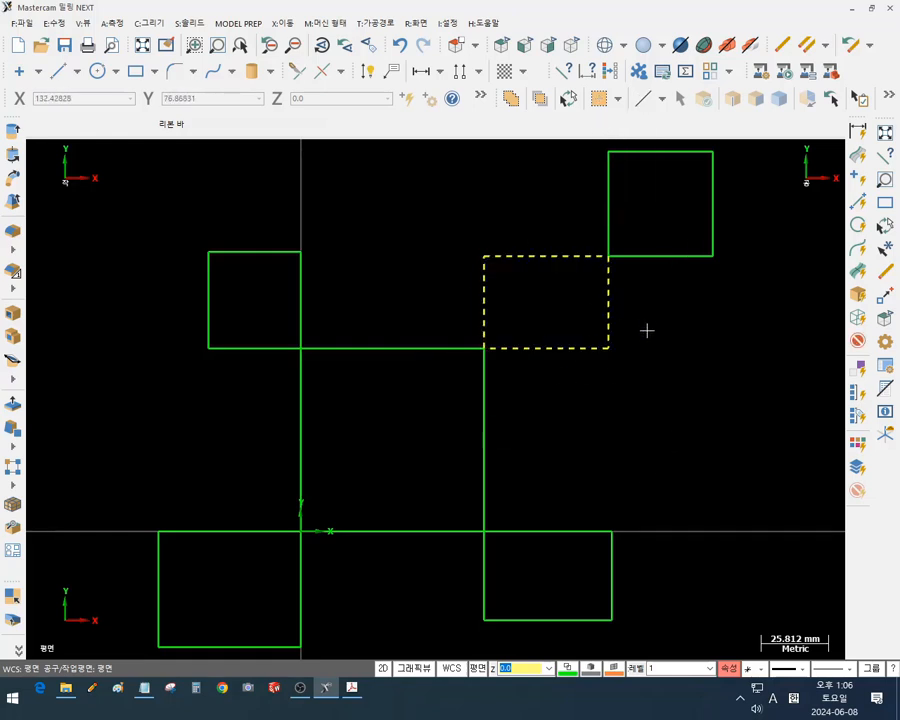
key(Escape)
Switch window selection back to In+ and draw a window around the rectangle at the central square's upper-right corner
click(617, 99)
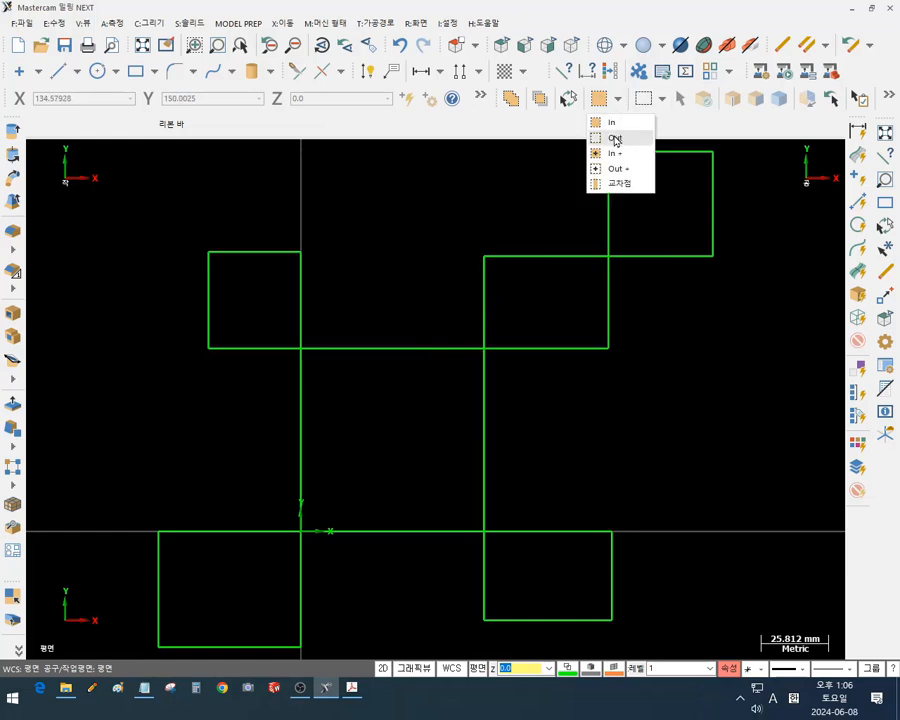
click(614, 150)
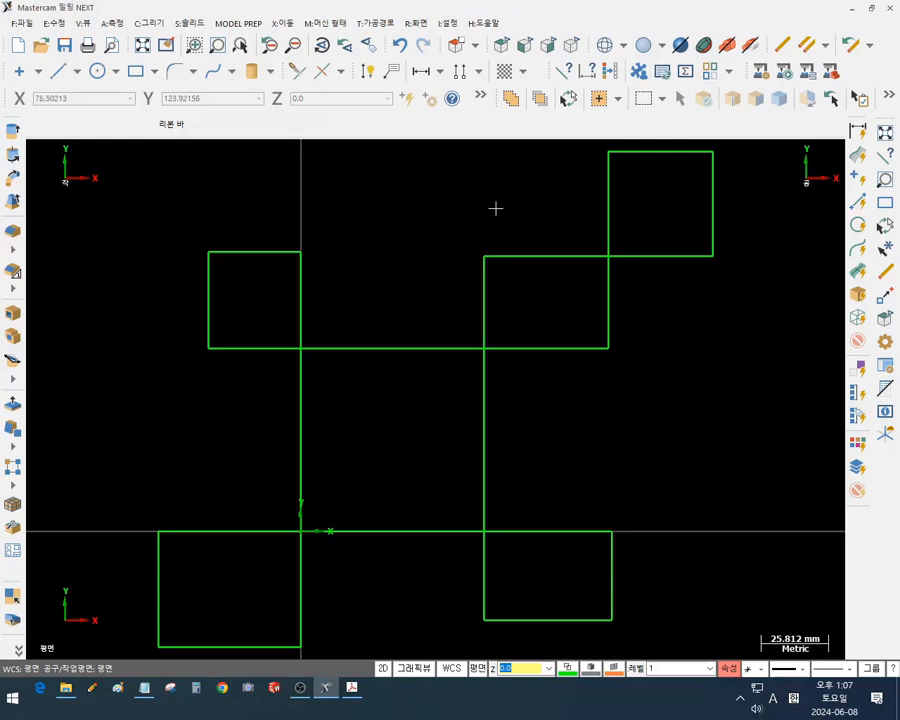
drag(465, 217, 634, 408)
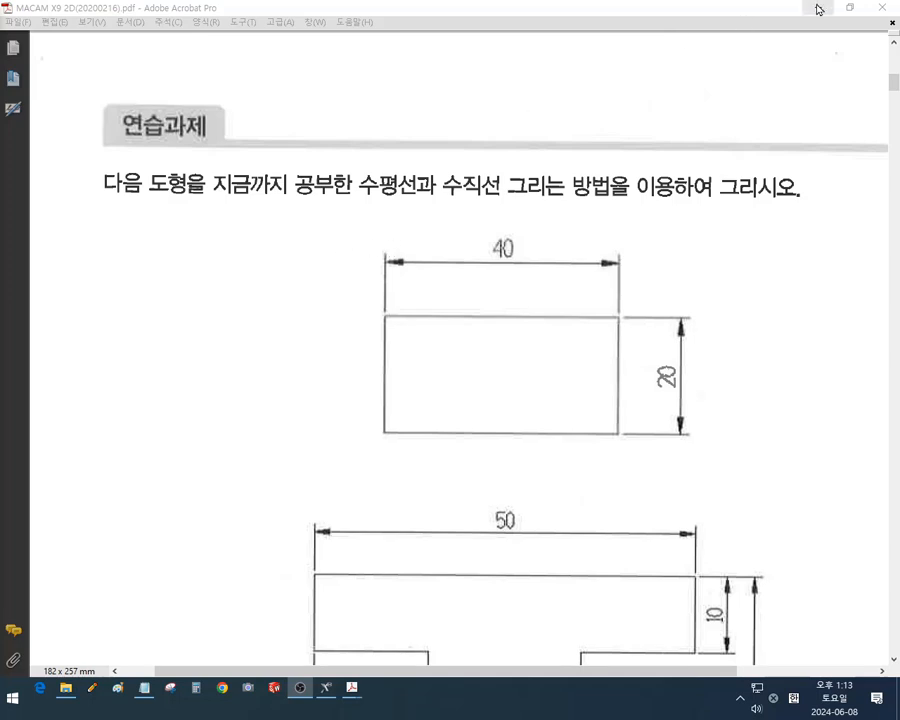
Reduce the exercise PDF from full screen and bring its 40 by 20 rectangle drawing into view
double_click(597, 7)
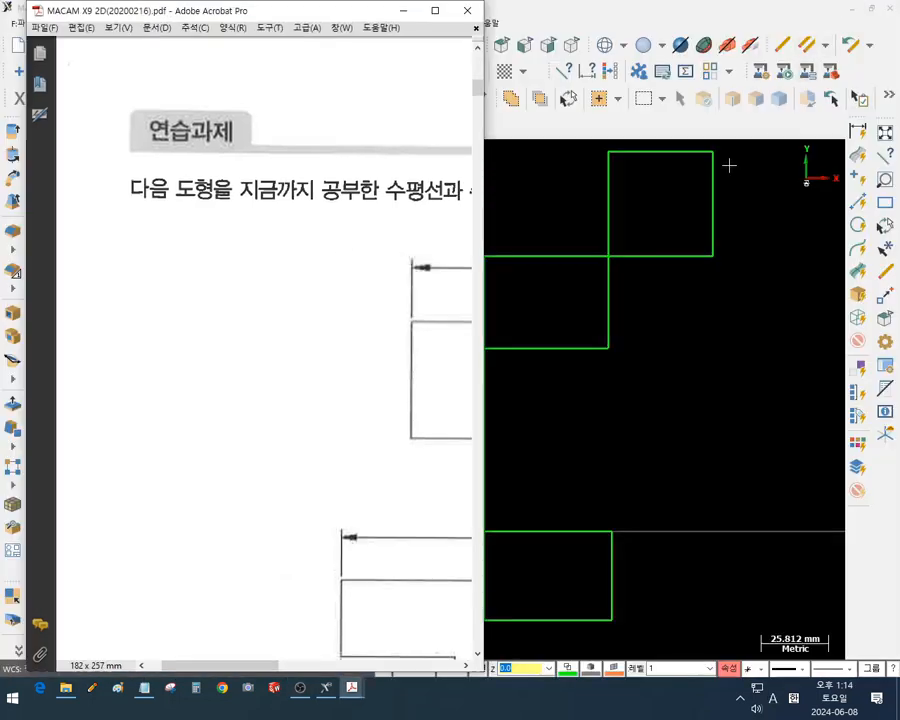
scroll(259, 320, down, 1)
drag(382, 293, 187, 325)
drag(350, 275, 237, 320)
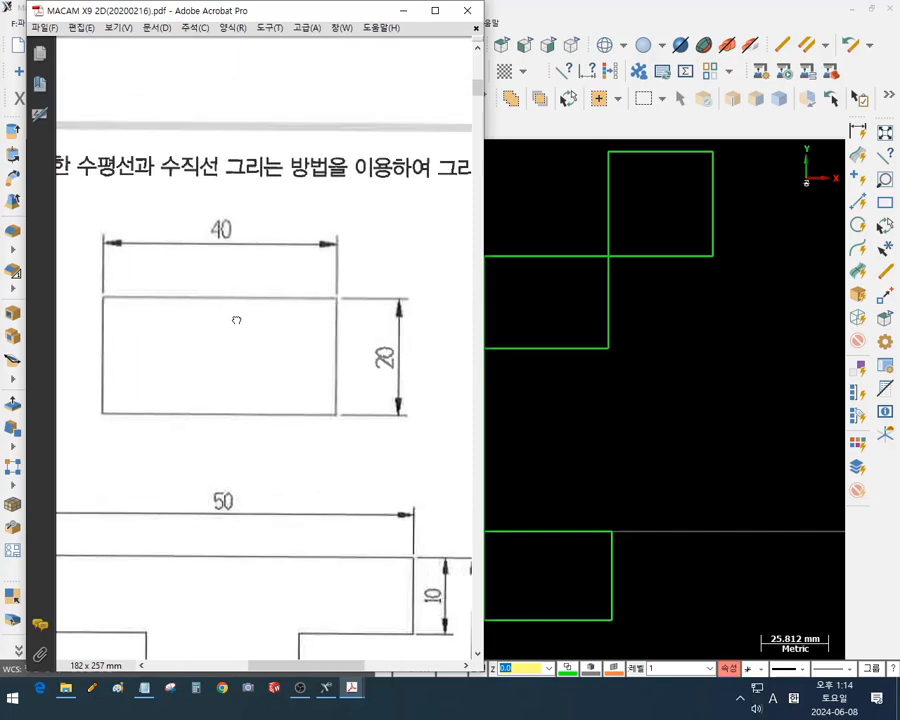
Switch to Mastercam, select all the geometry and delete it
click(753, 352)
scroll(502, 287, down, 3)
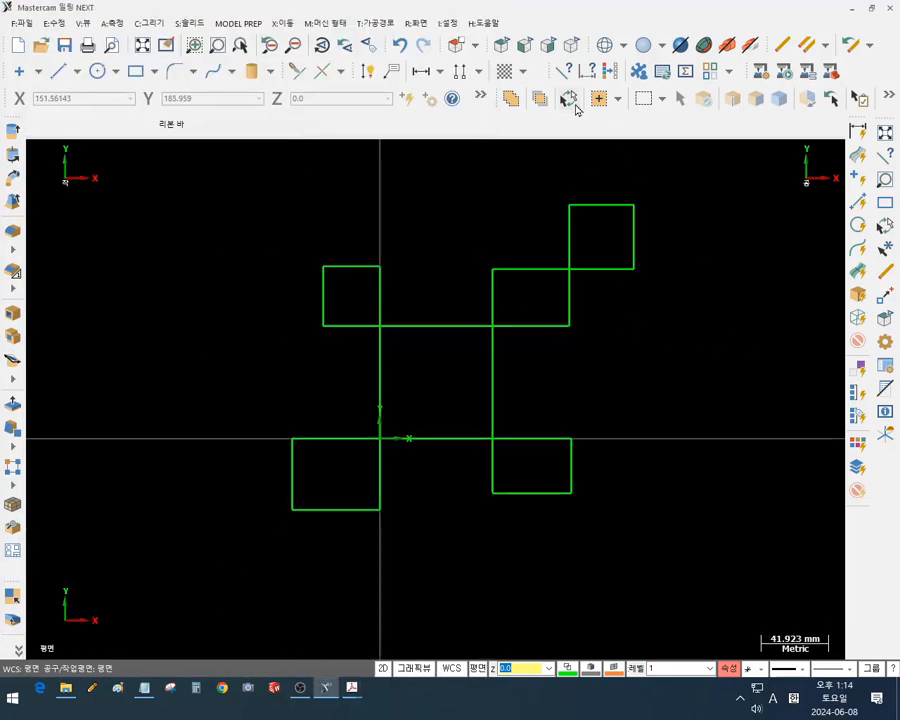
click(570, 98)
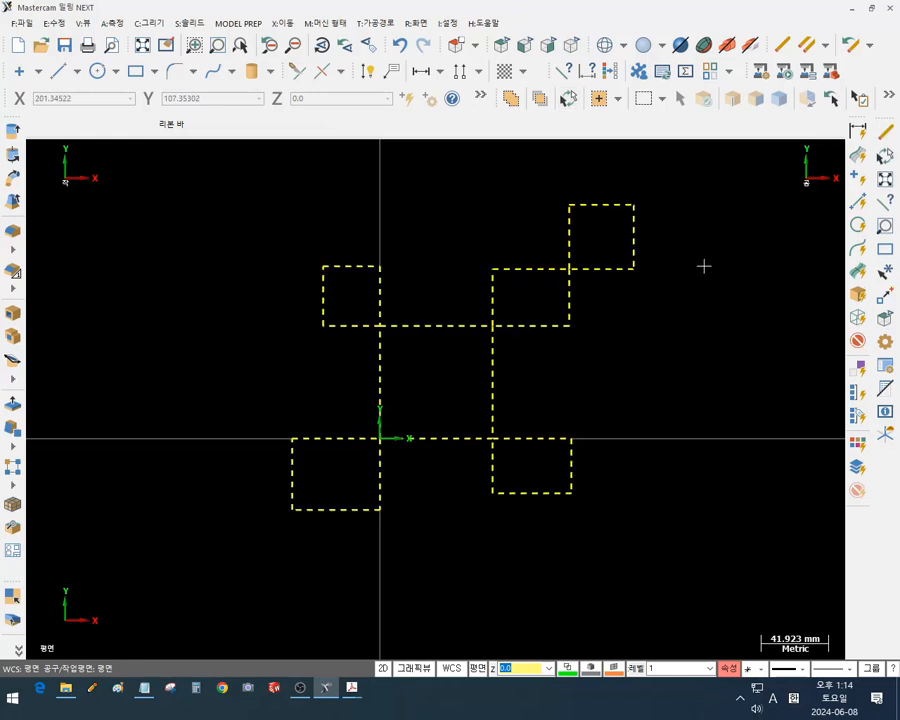
key(Delete)
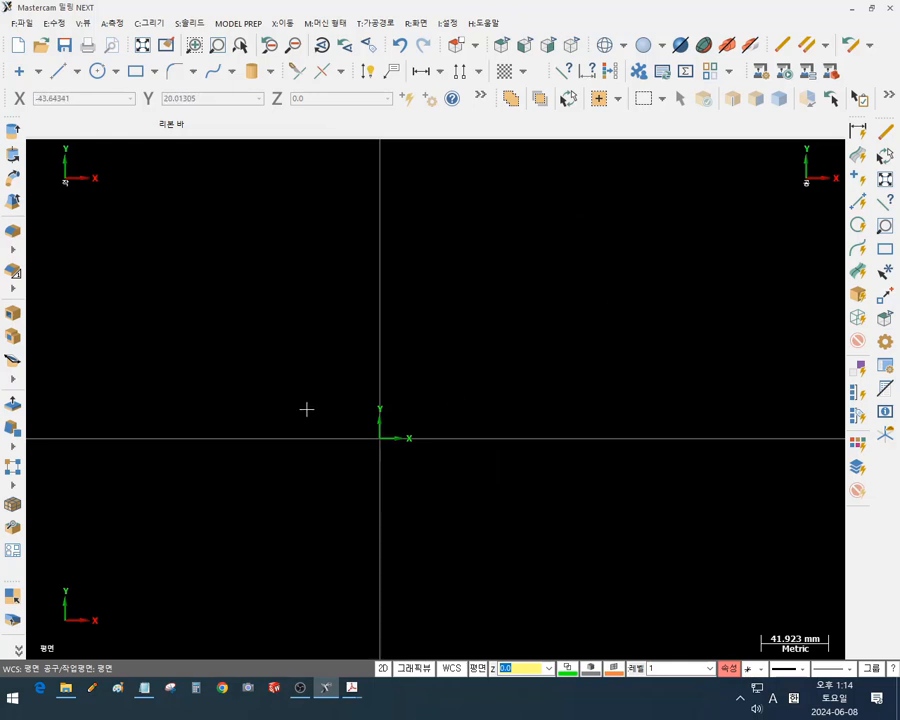
Draw a rectangle about 49 mm wide and 29 mm high above and to the right of the origin
scroll(390, 436, up, 1)
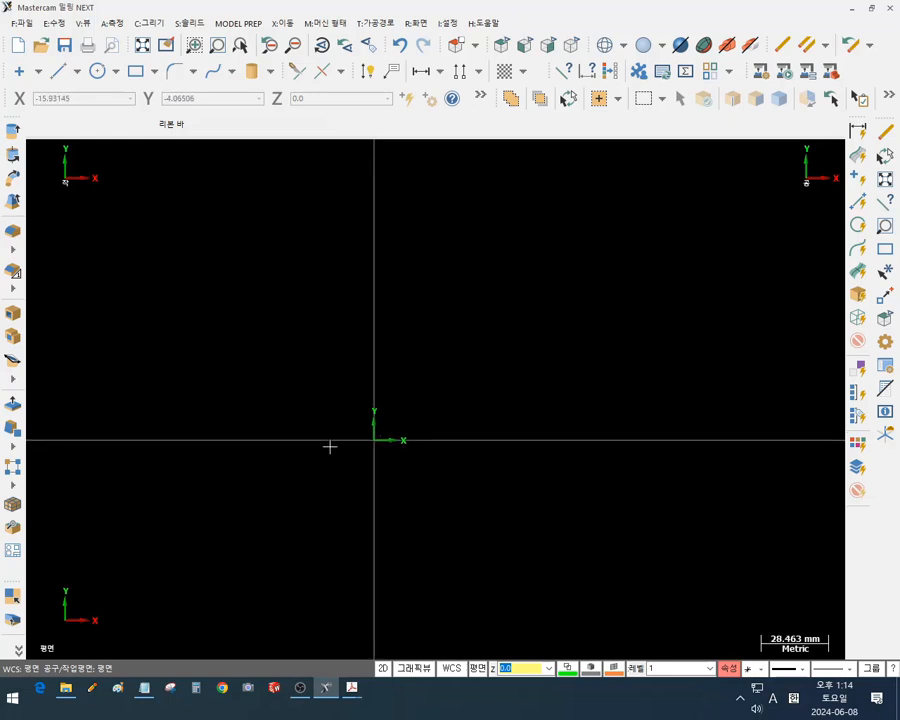
scroll(400, 452, up, 1)
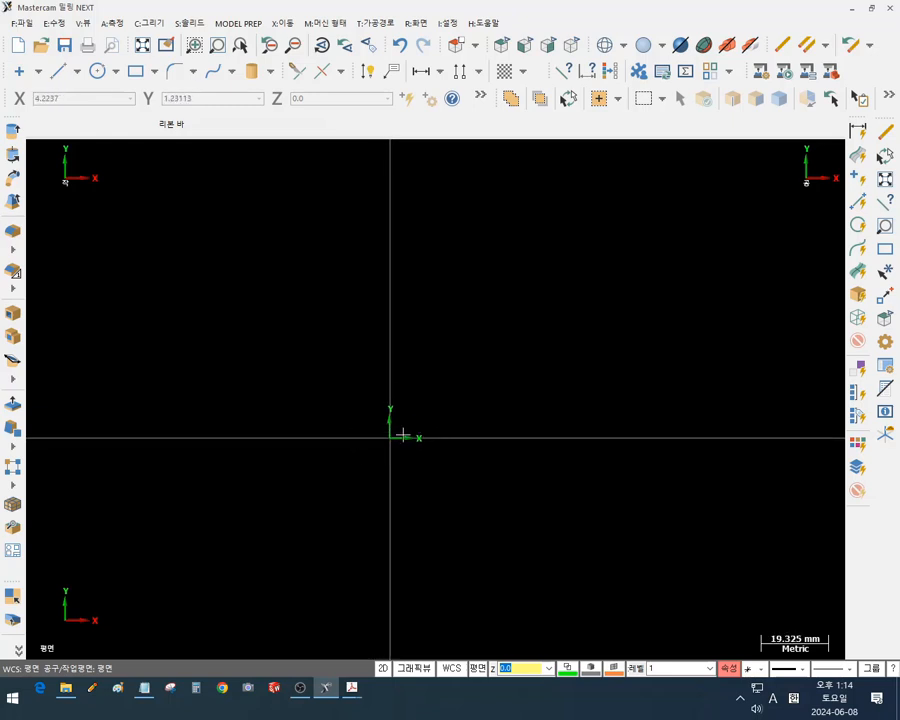
scroll(361, 444, down, 1)
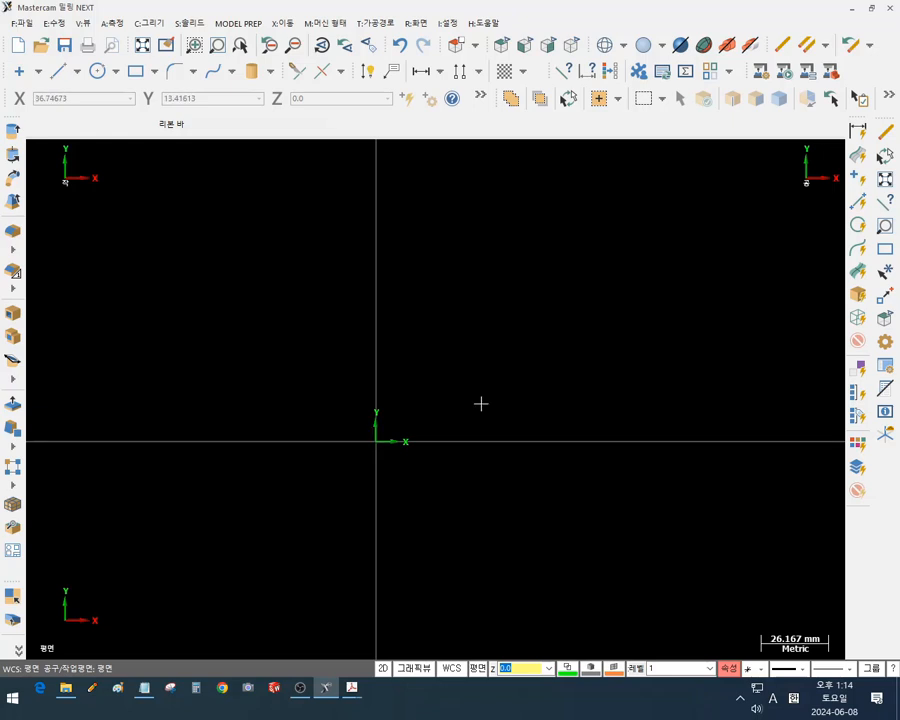
click(135, 71)
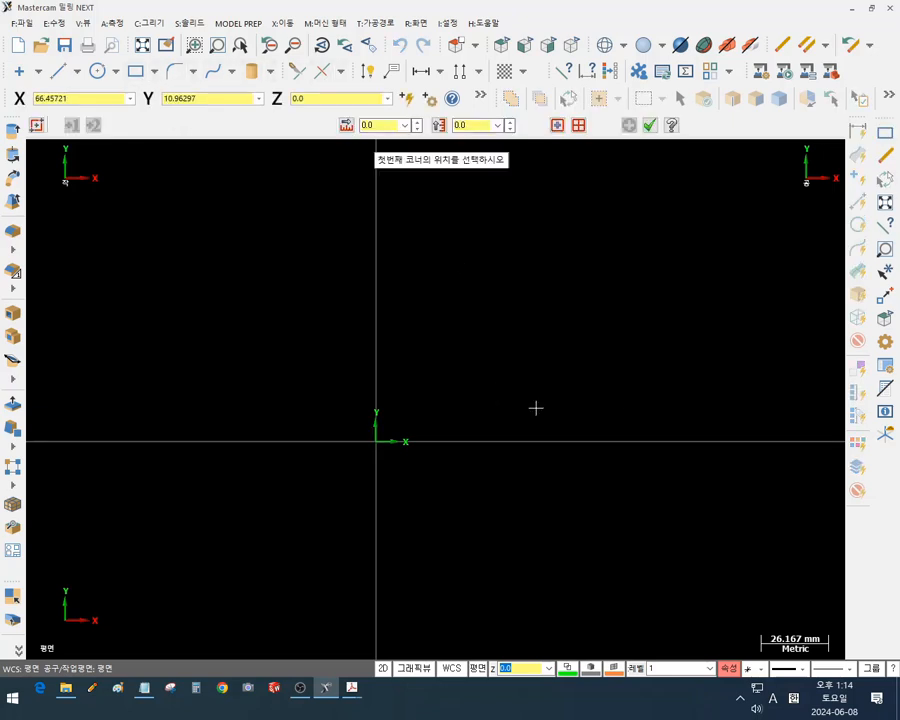
click(461, 383)
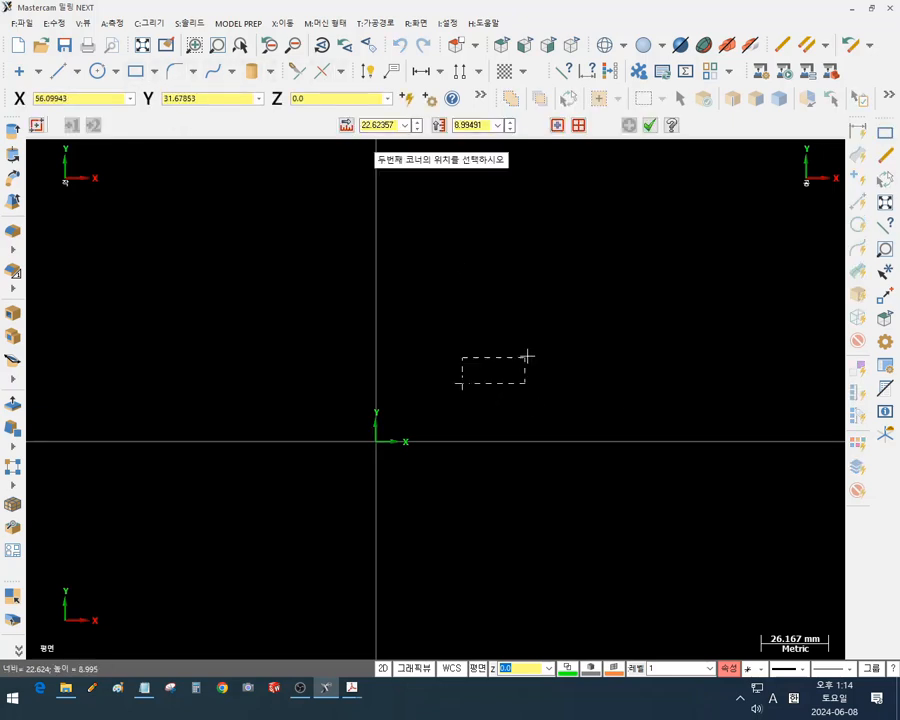
click(589, 309)
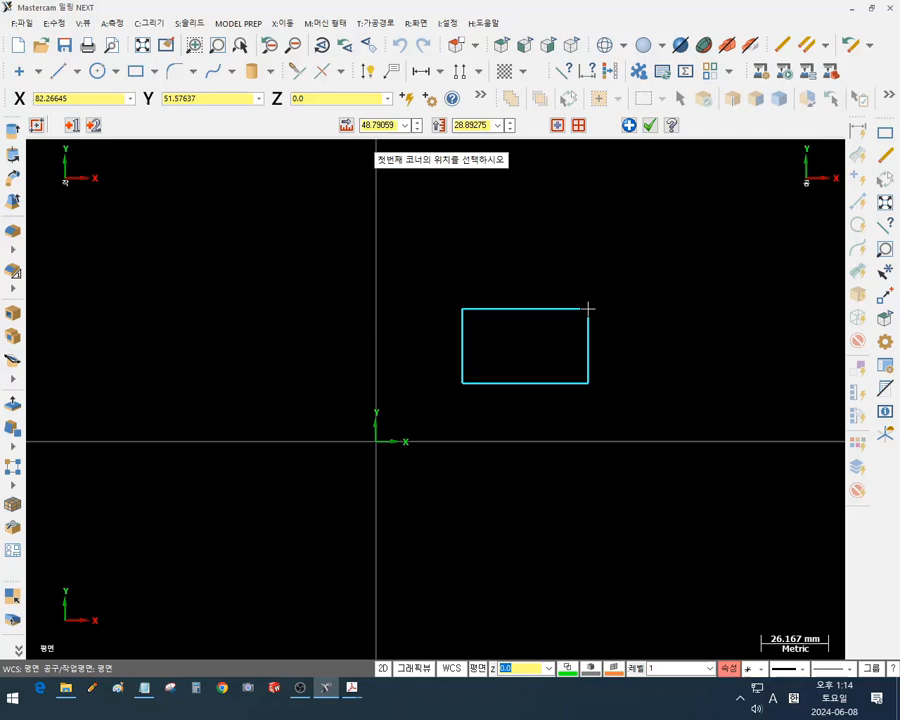
Set the new rectangle's width to 40 mm and its height to 20 mm
click(384, 125)
text(4)
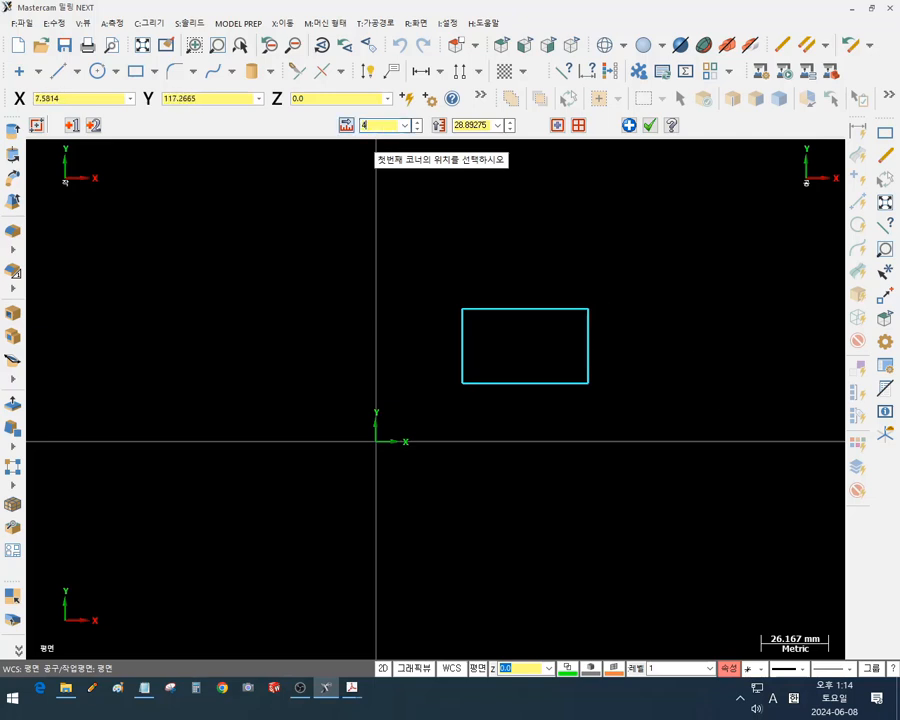
text(0)
click(479, 125)
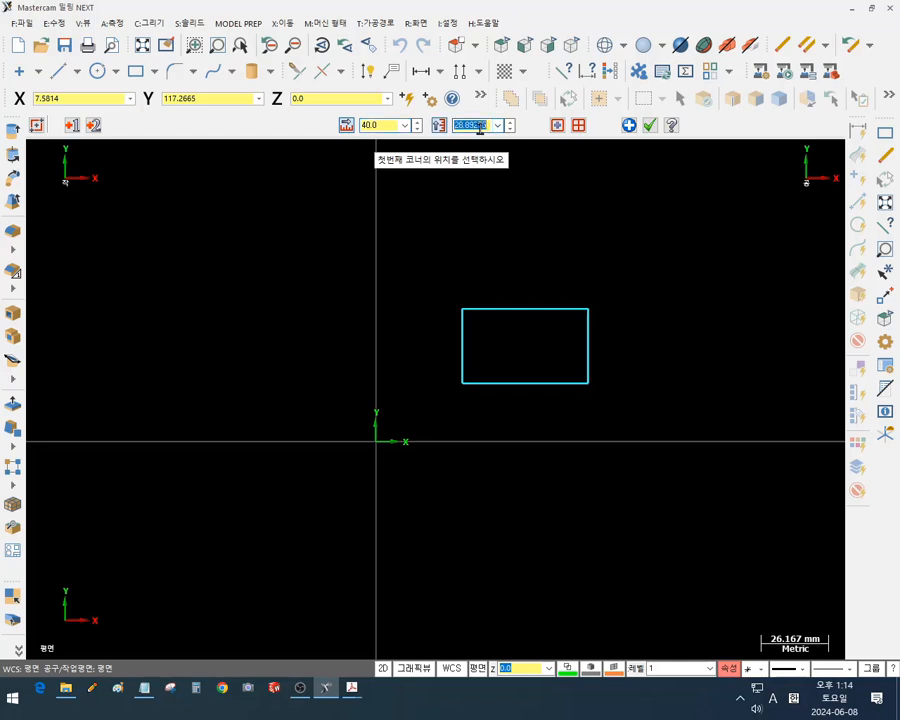
text(20)
key(Return)
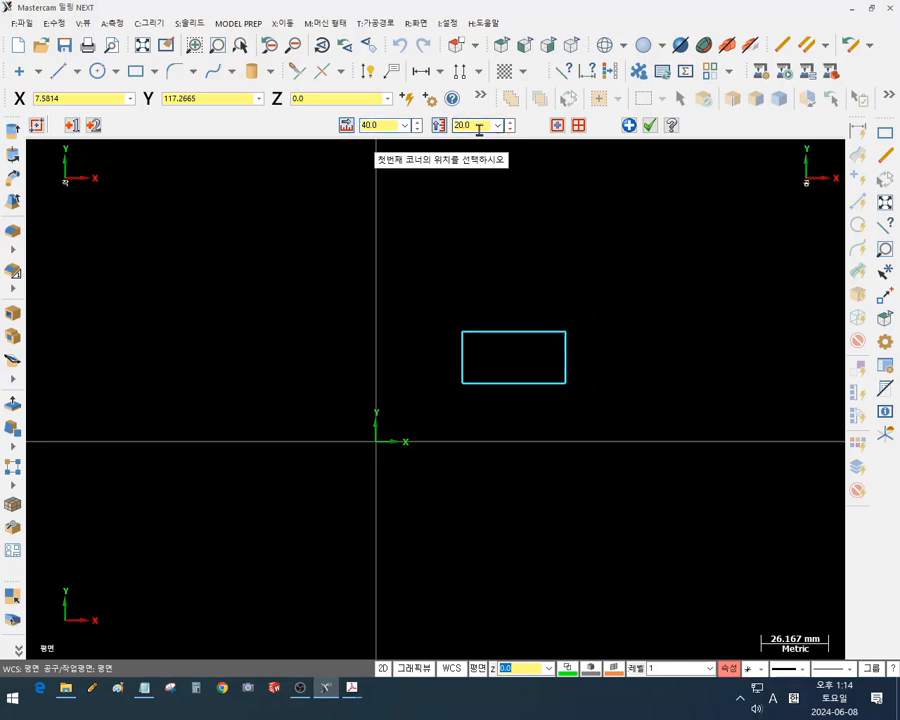
scroll(578, 338, up, 4)
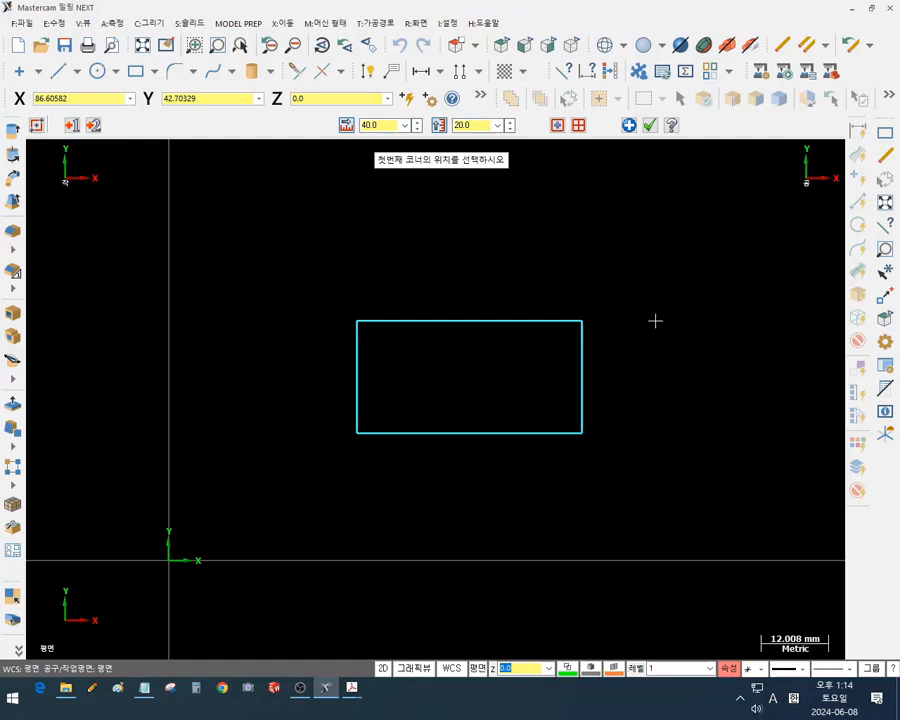
Finish the rectangle, check it against the 40 by 20 drawing in the Acrobat PDF and return to Mastercam
key(Return)
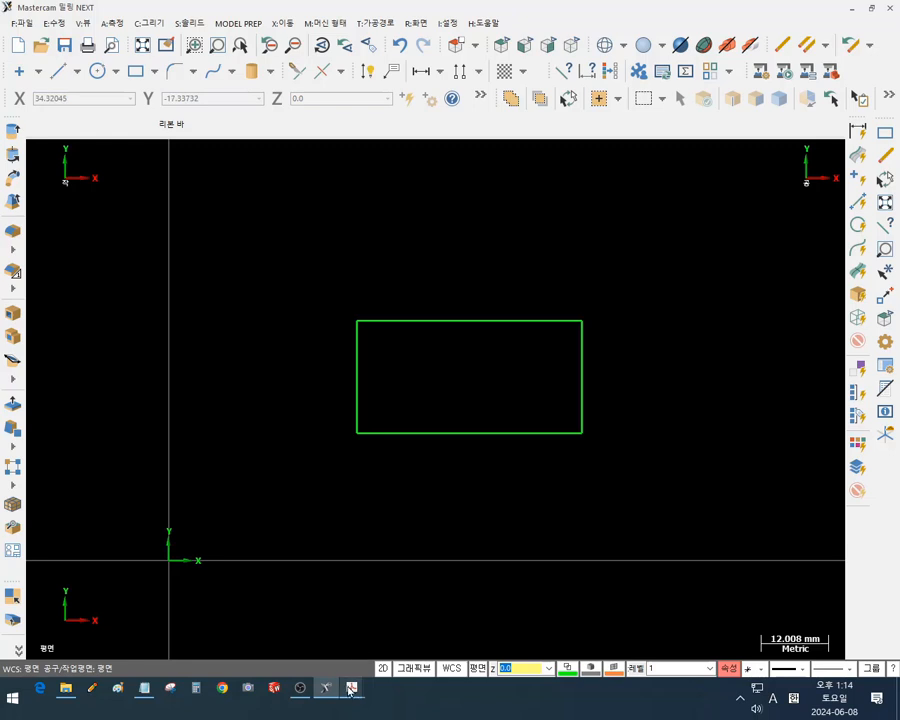
mouse_move(349, 690)
click(358, 615)
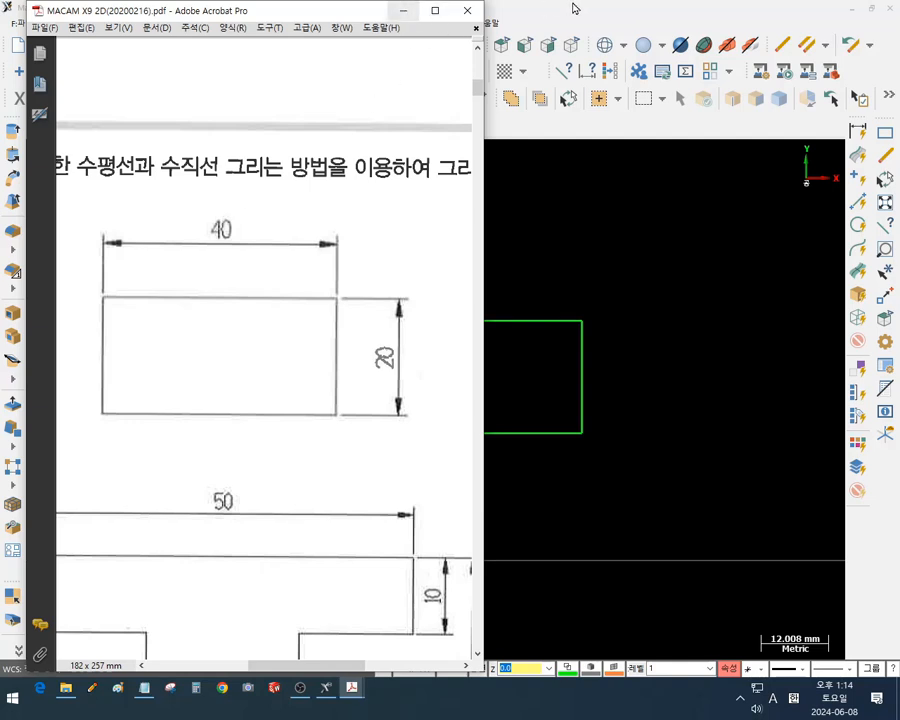
click(405, 10)
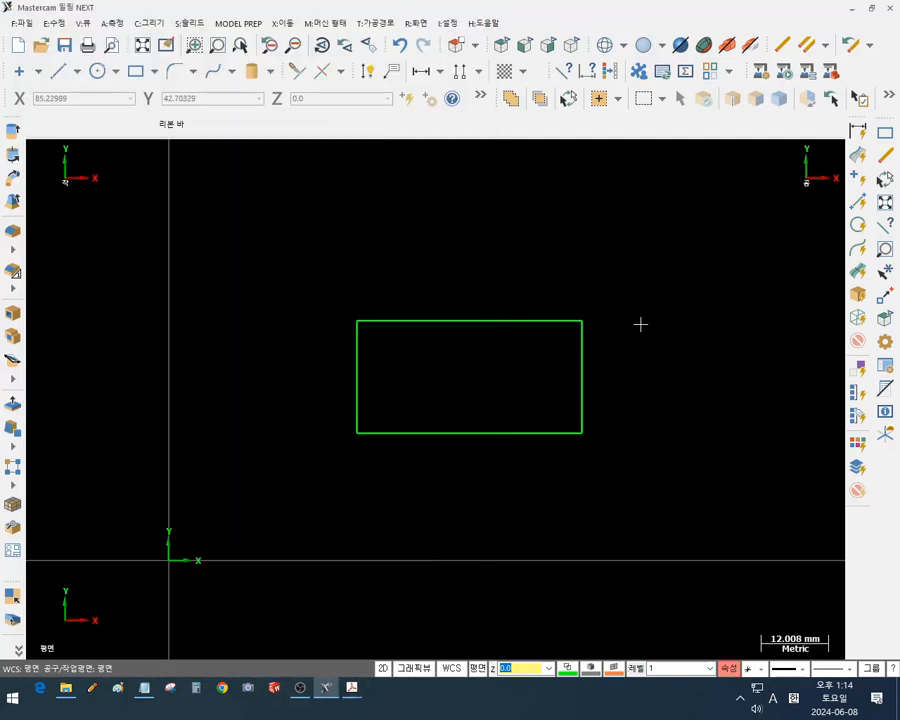
Analyze the properties of the rectangle's upper and right edges to check their lengths
click(578, 320)
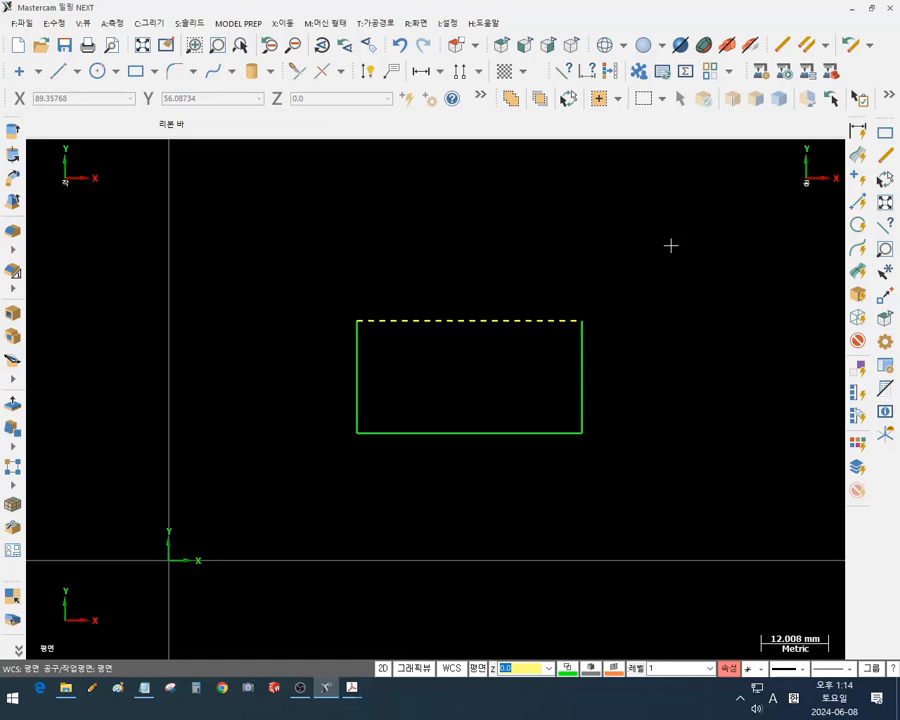
key(F4)
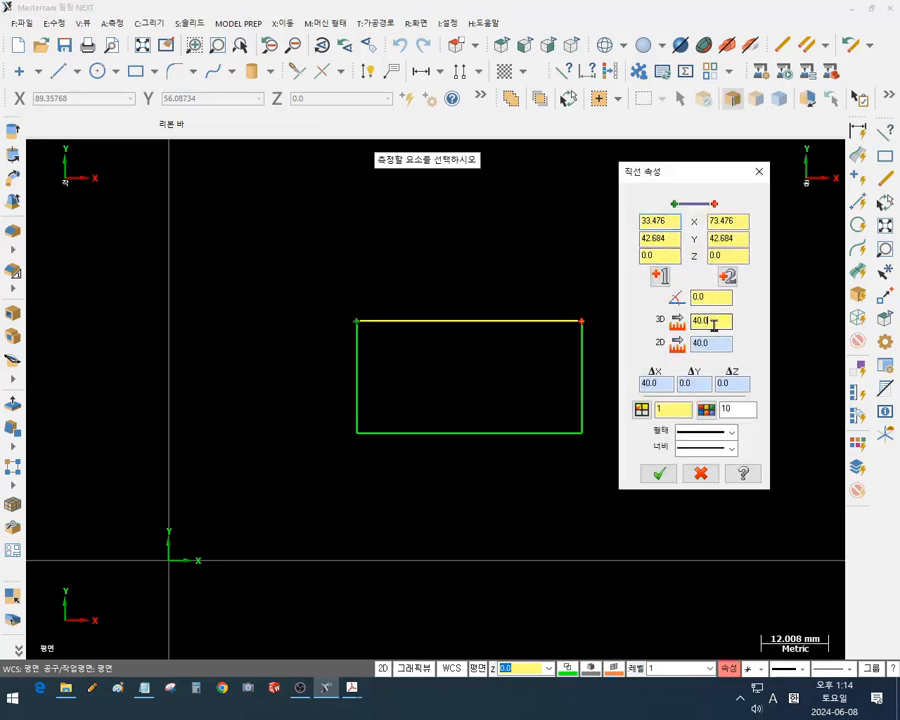
click(713, 321)
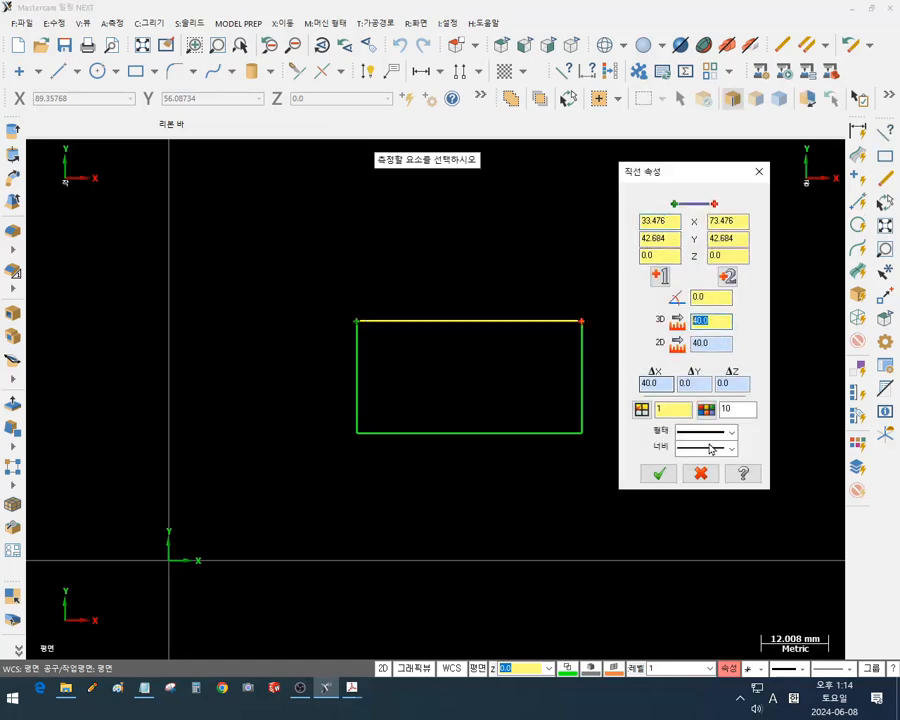
click(579, 363)
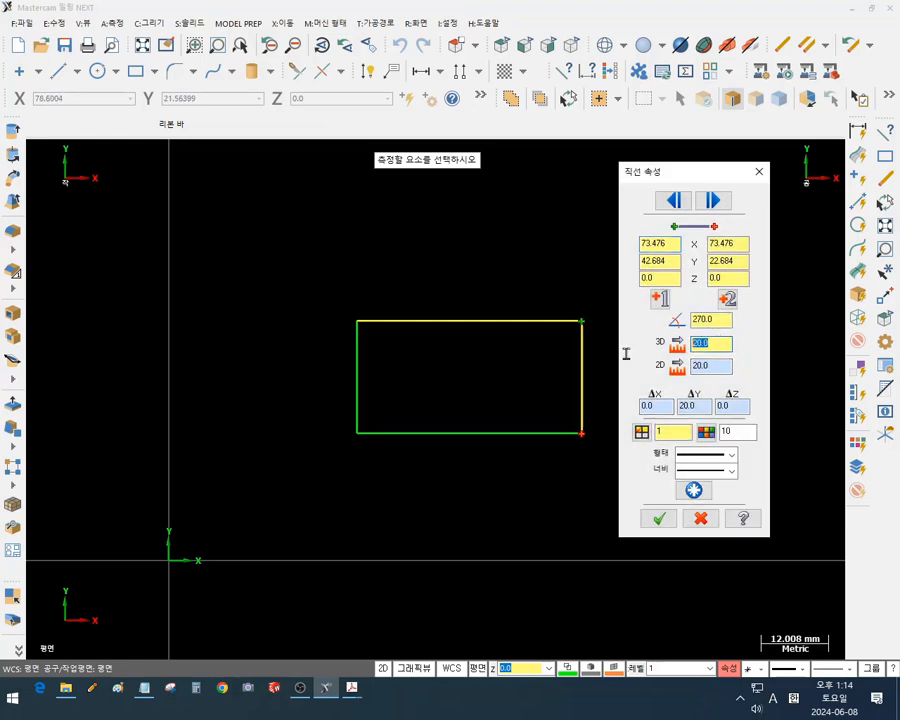
click(658, 518)
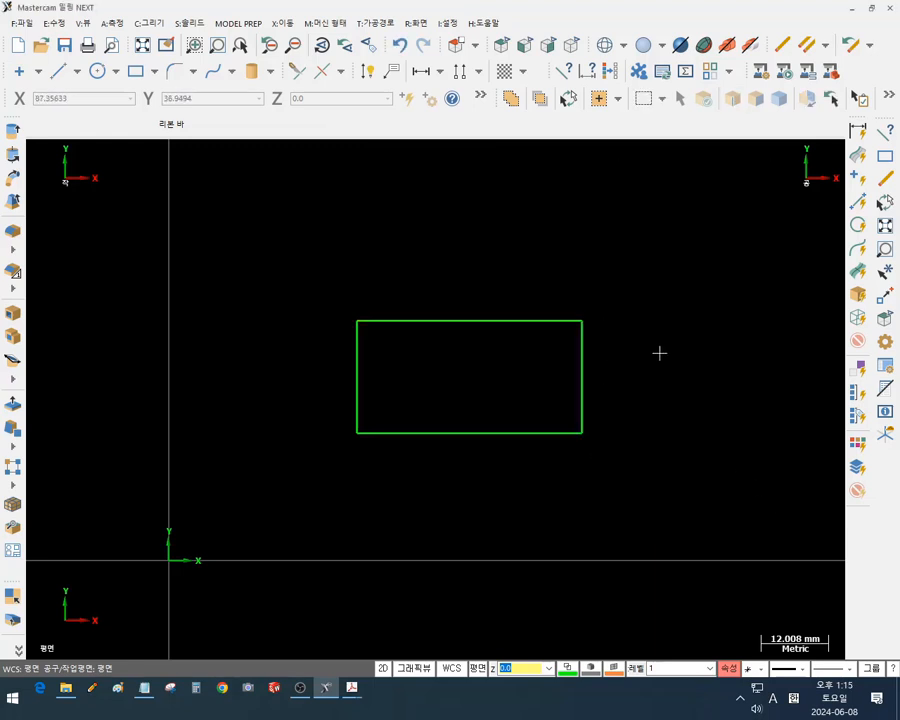
scroll(659, 353, up, 2)
scroll(440, 300, up, 1)
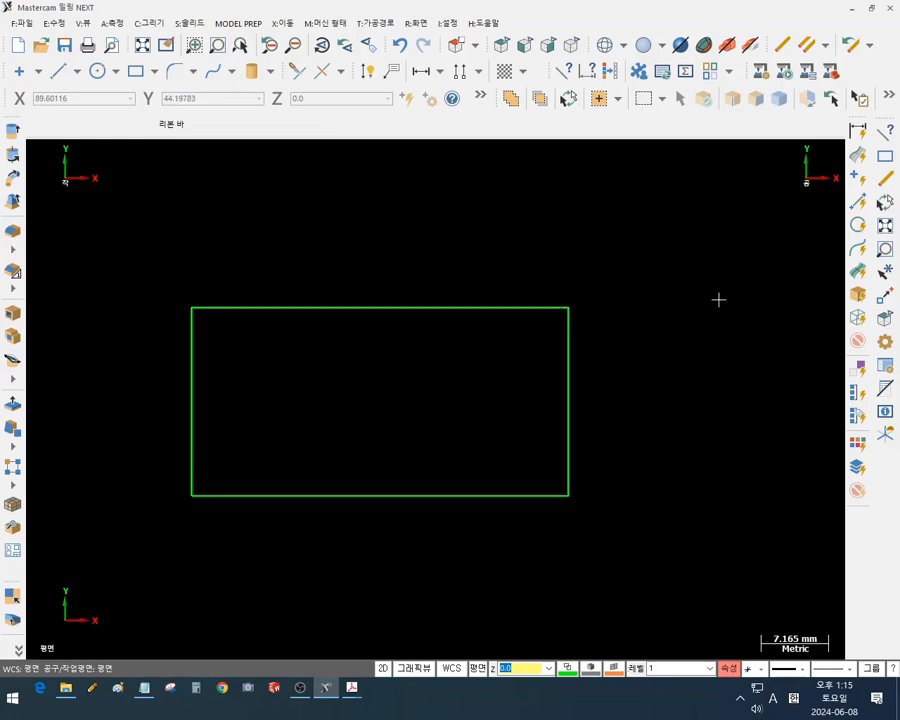
click(500, 310)
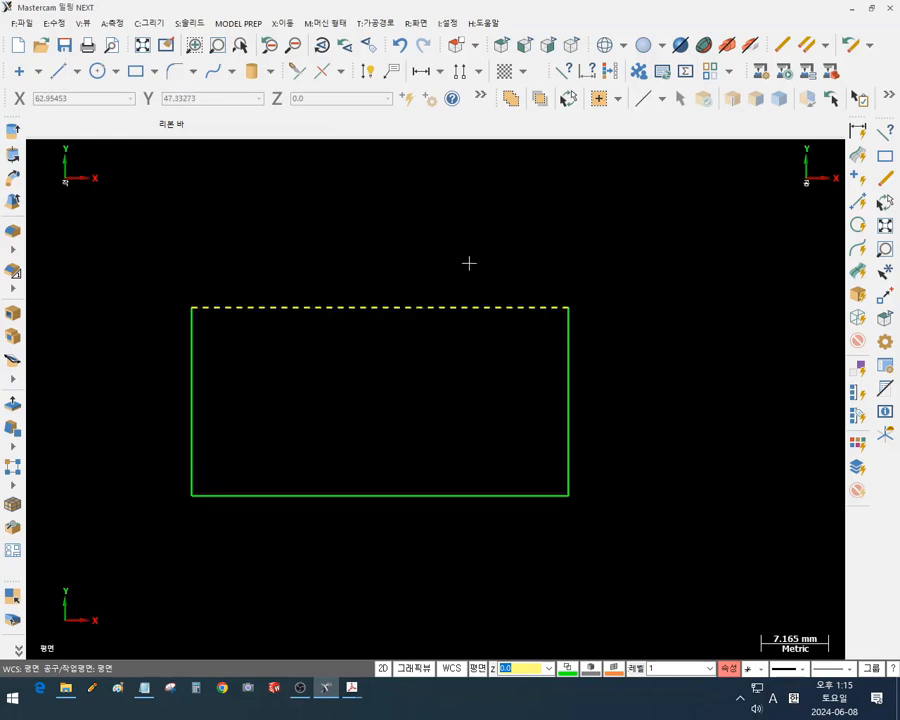
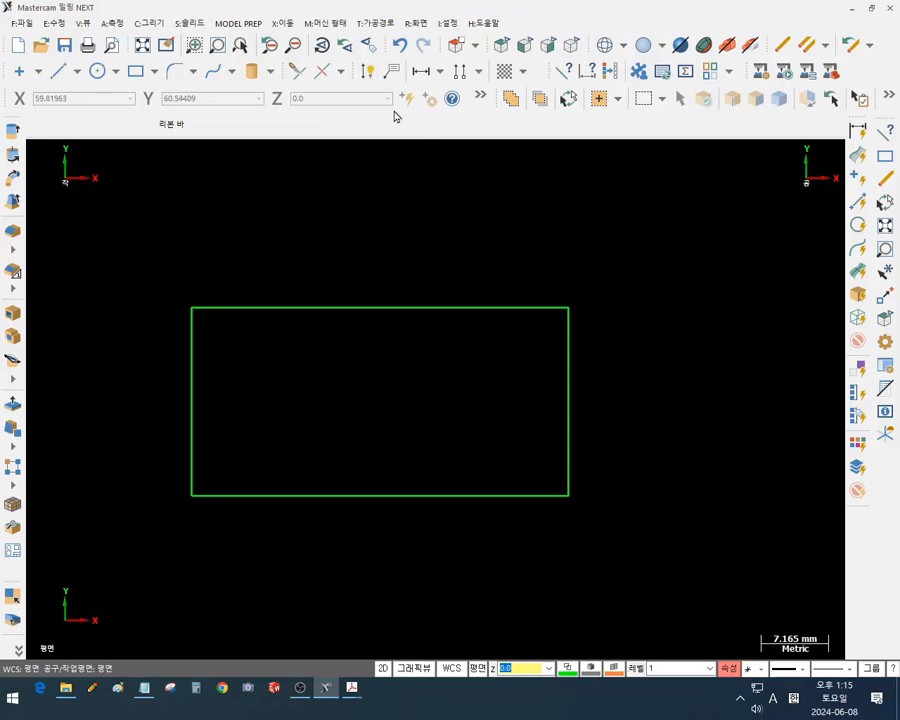
Add a horizontal smart dimension between the rectangle's two upper corners, placed above the rectangle
click(368, 72)
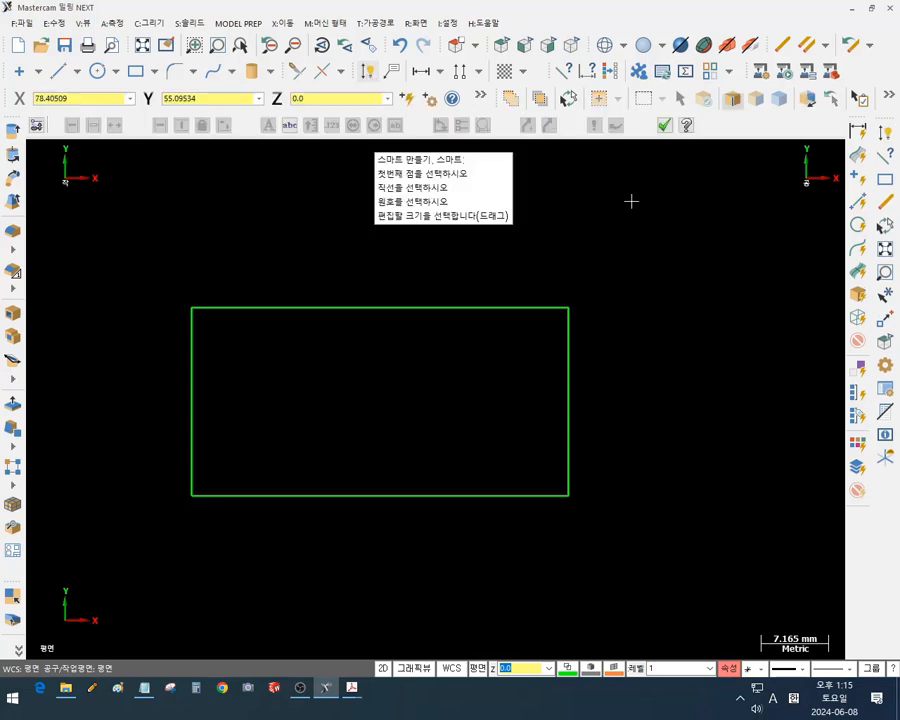
scroll(334, 465, down, 1)
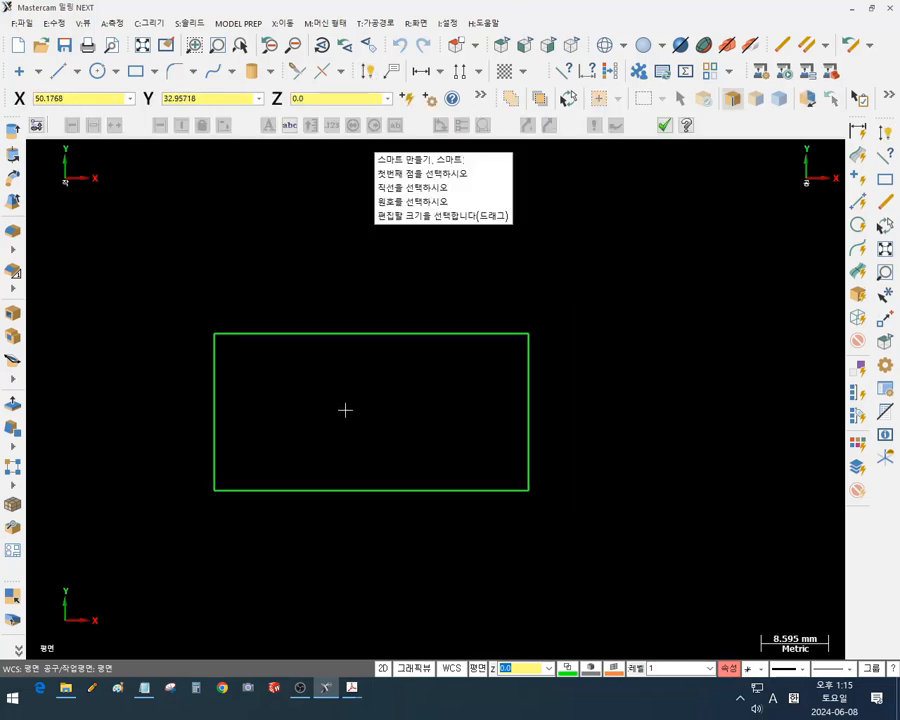
click(215, 333)
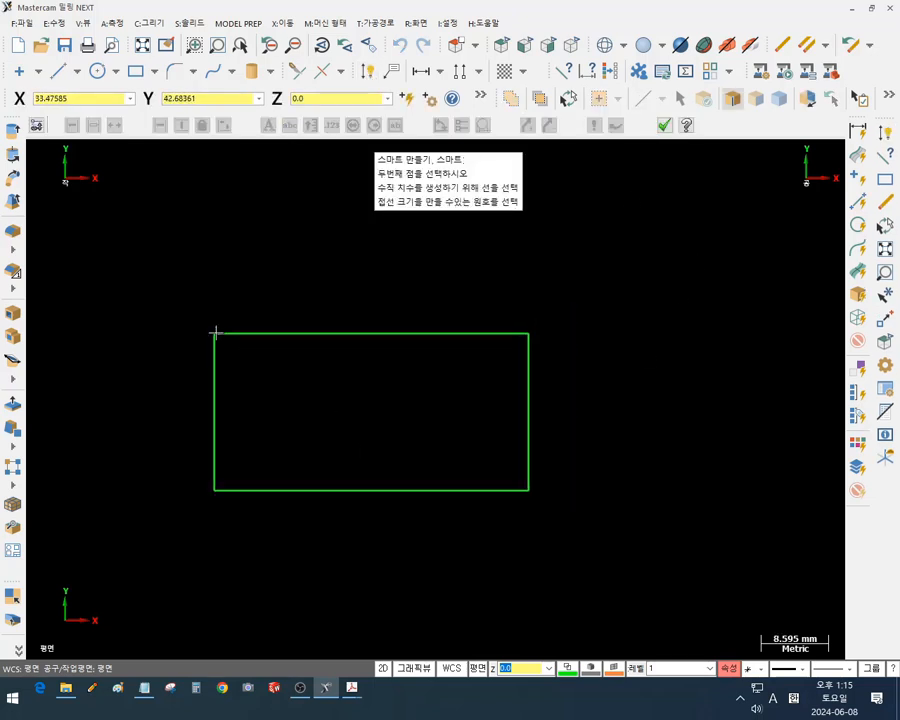
click(528, 333)
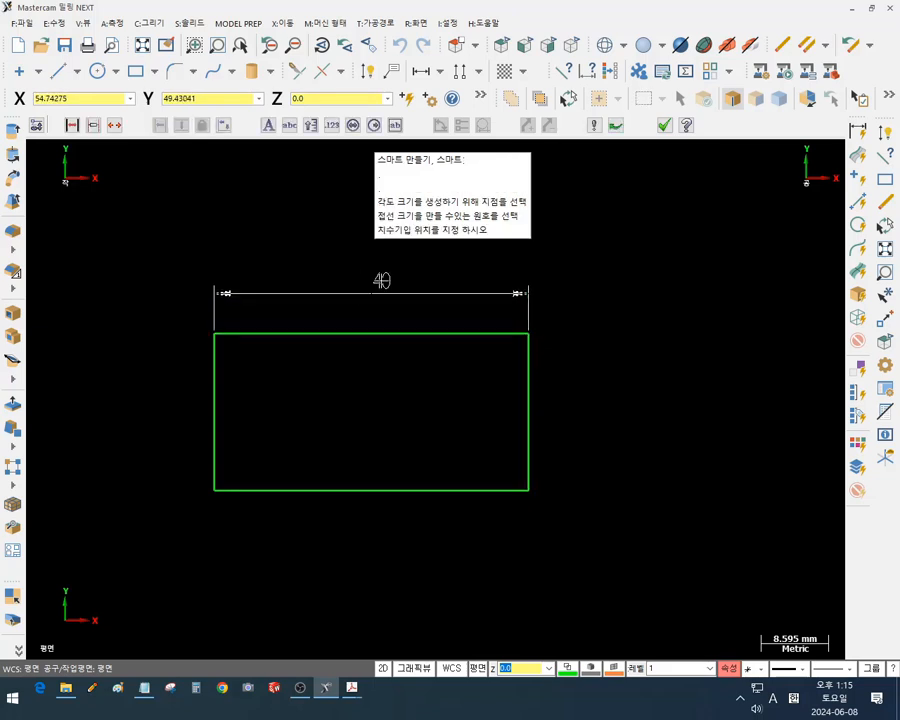
click(372, 283)
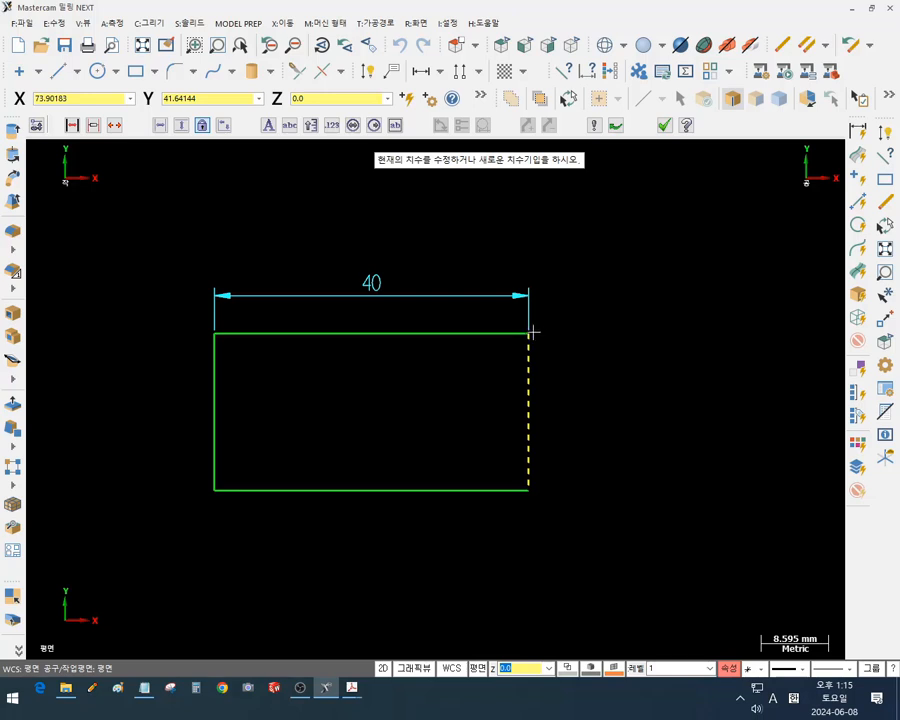
Add a vertical smart dimension between the rectangle's two right corners, placed beside it, and finish dimensioning
click(527, 488)
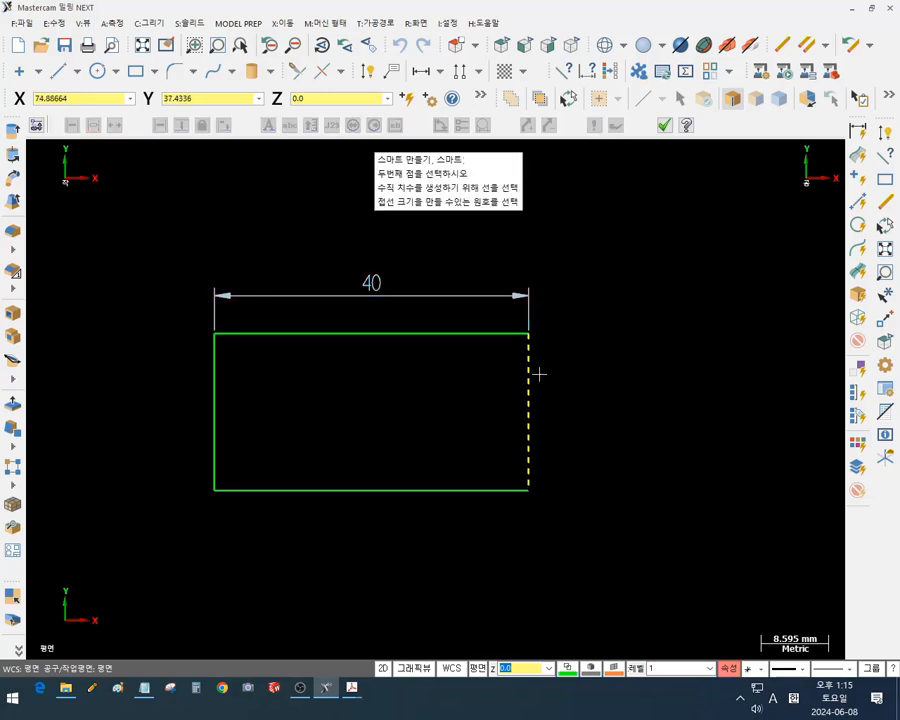
click(530, 336)
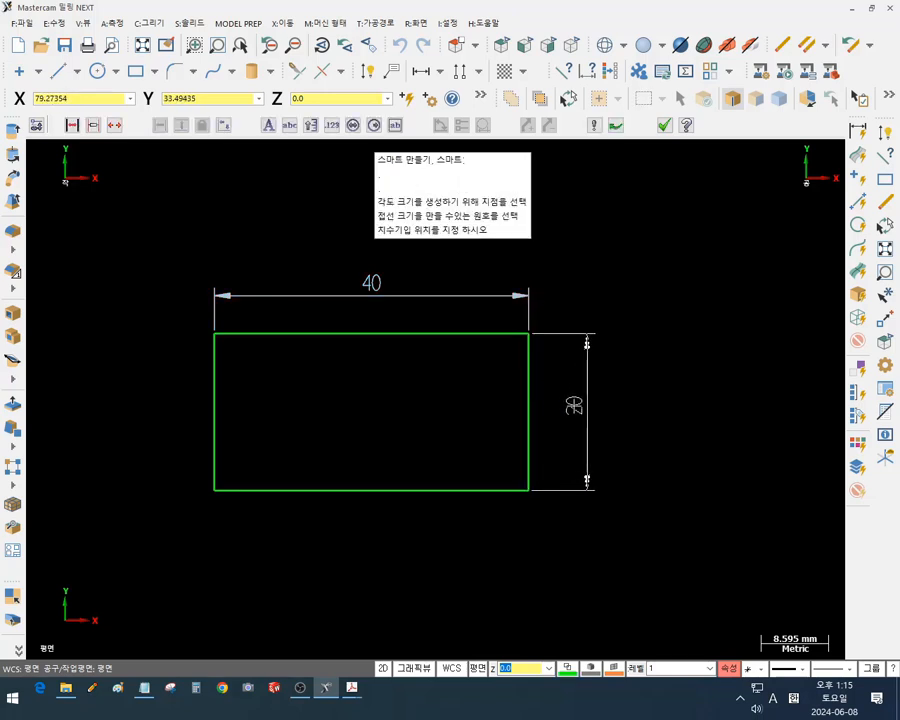
click(587, 405)
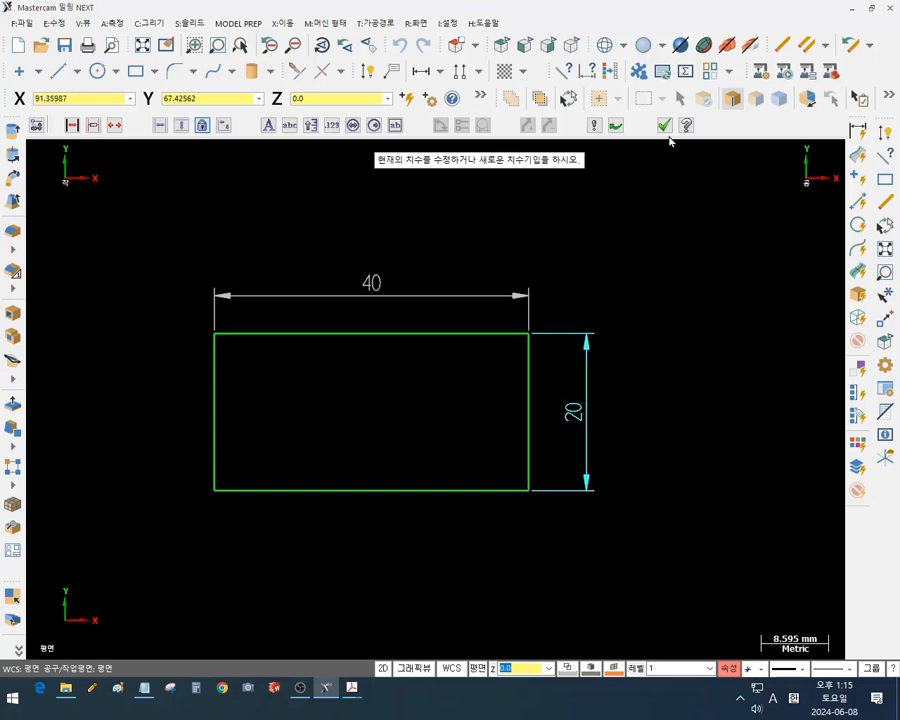
click(666, 126)
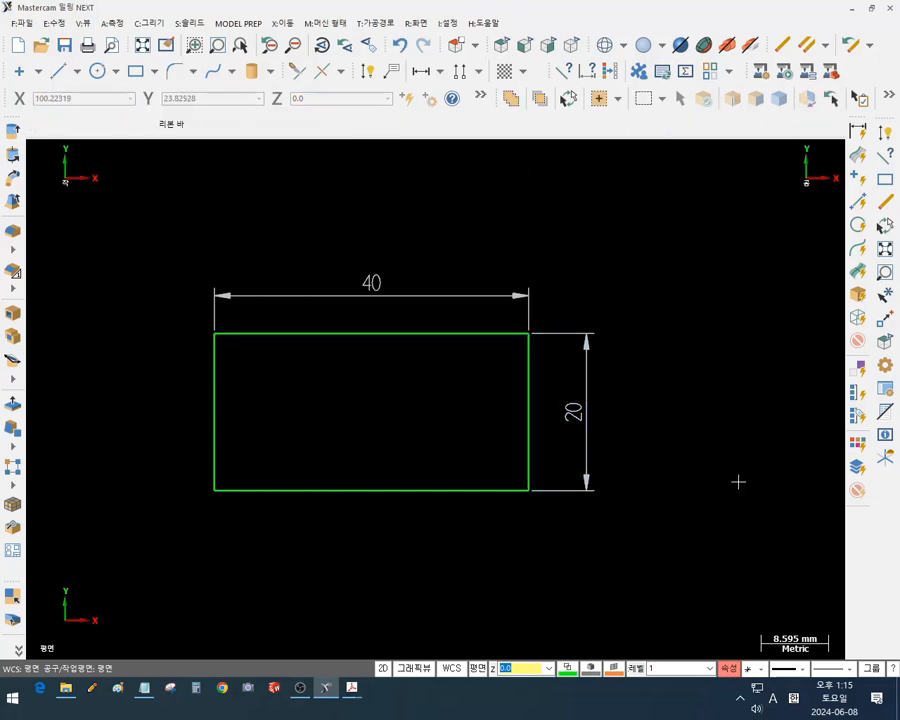
Compare the dimensioned rectangle with the exercise drawing in the Acrobat PDF and return to Mastercam
scroll(325, 408, up, 2)
scroll(343, 399, up, 2)
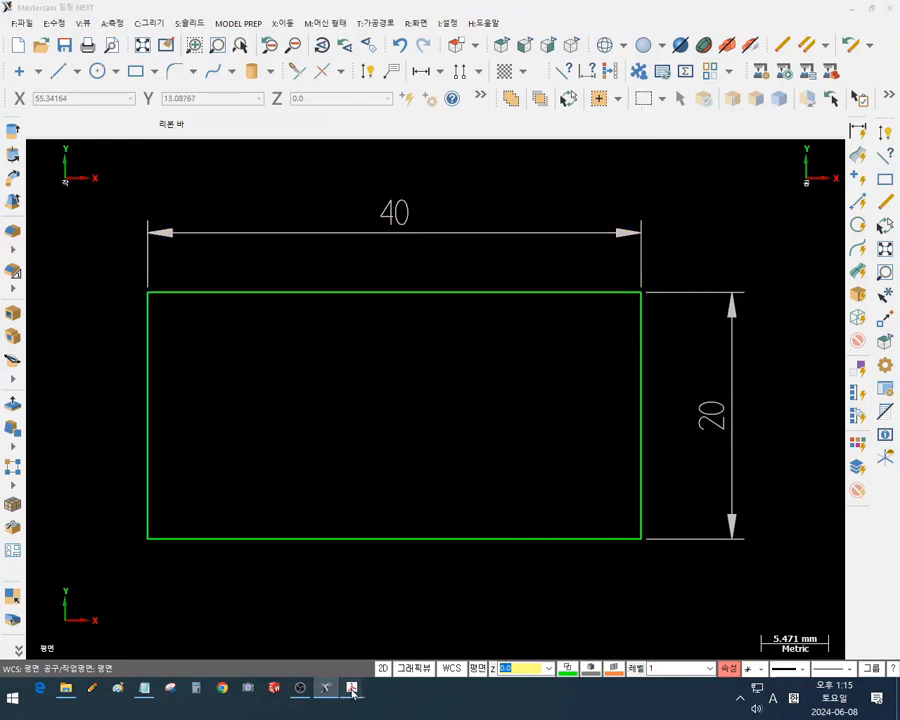
mouse_move(352, 687)
click(425, 615)
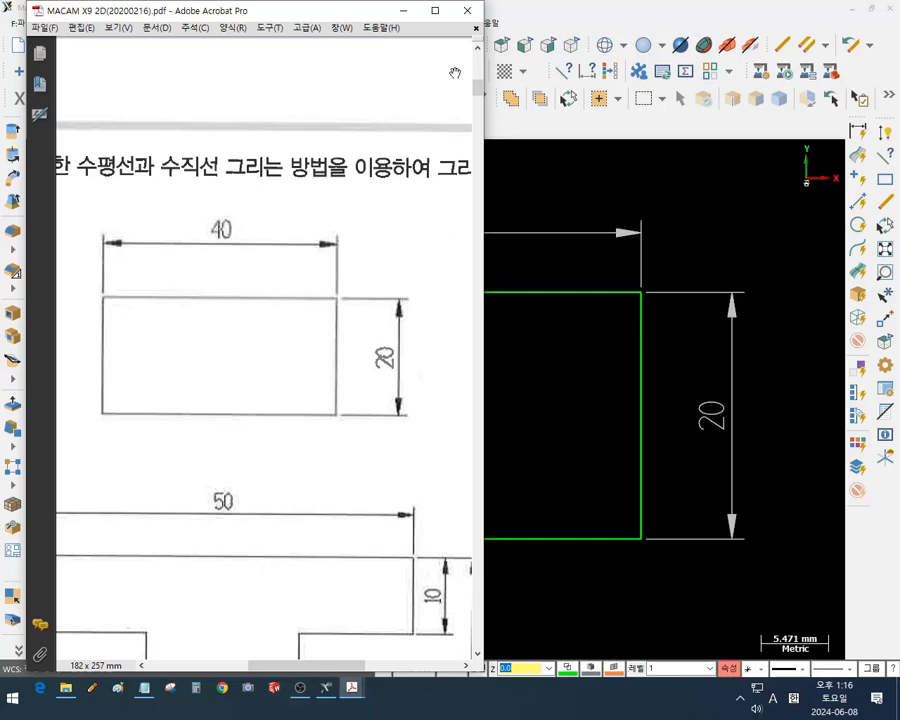
click(565, 14)
scroll(368, 408, down, 1)
scroll(368, 408, down, 1)
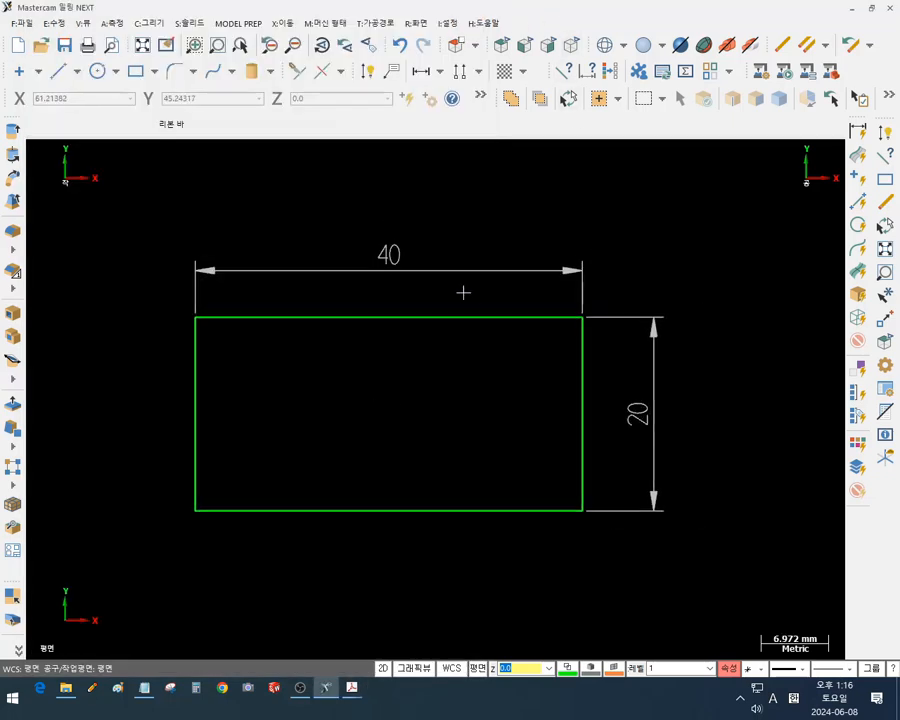
Change the color of both the horizontal and vertical dimensions to green, color 10
click(464, 268)
click(638, 410)
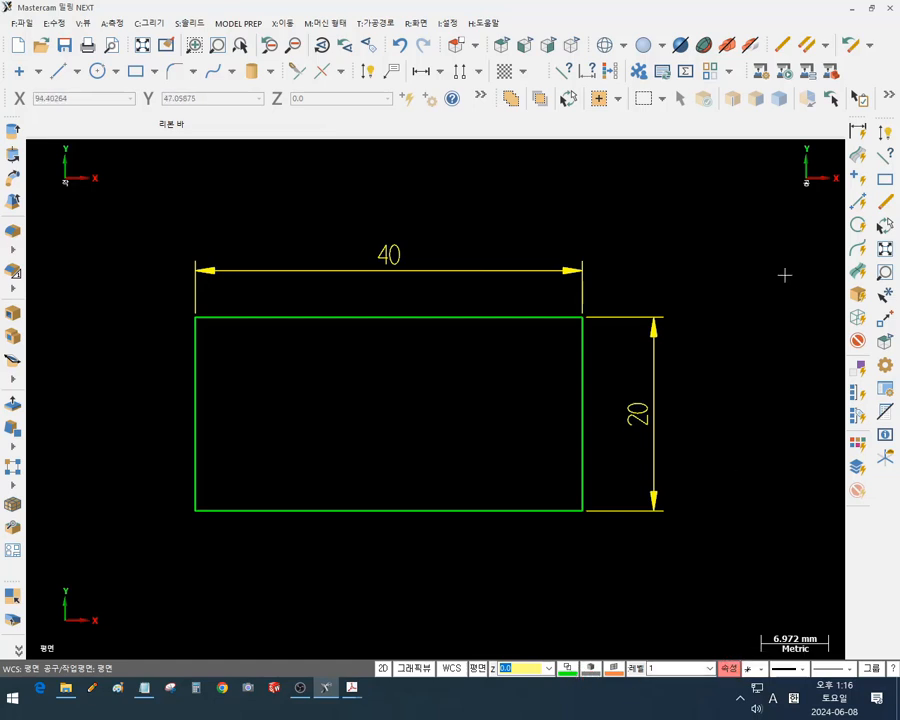
key(F4)
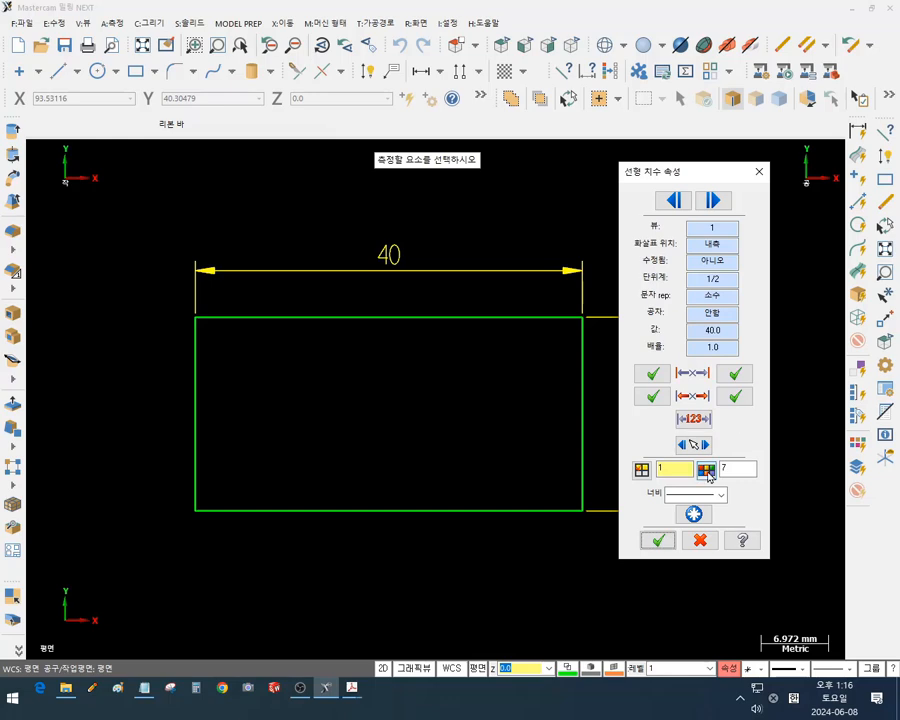
click(705, 466)
click(187, 233)
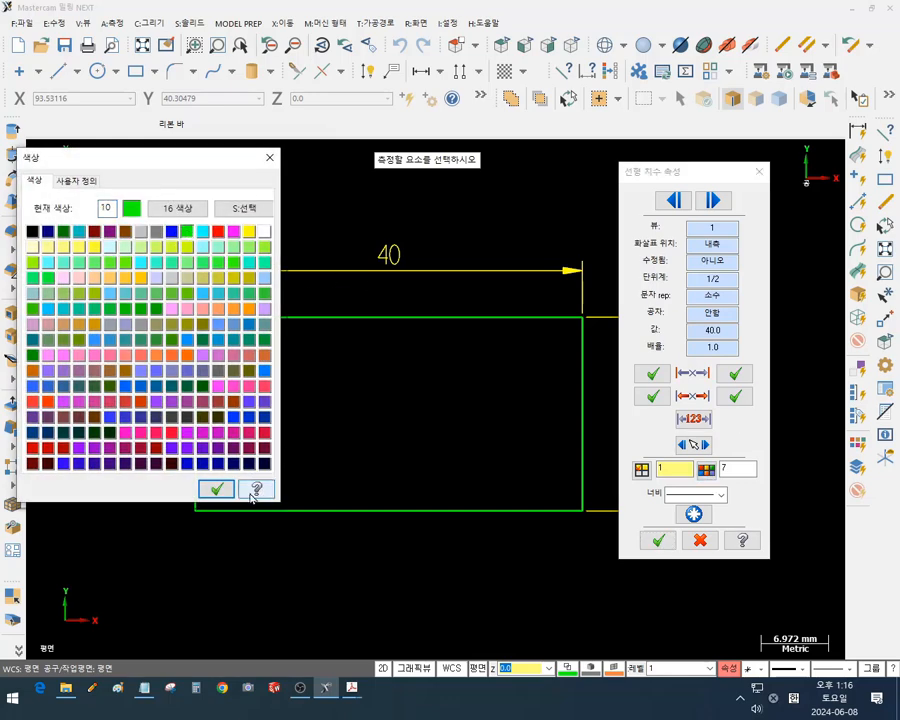
click(215, 488)
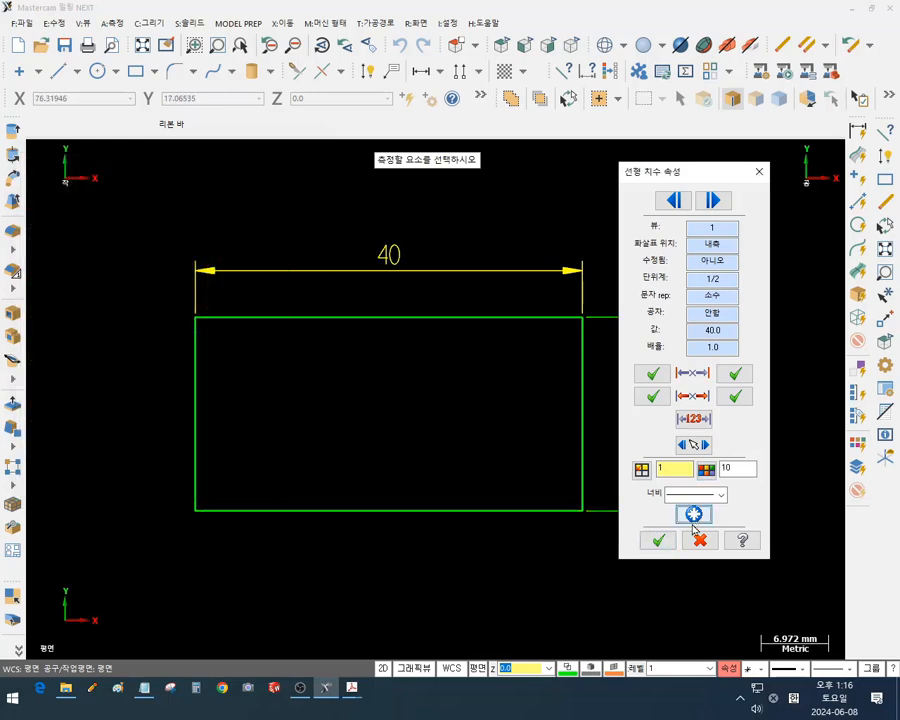
click(659, 541)
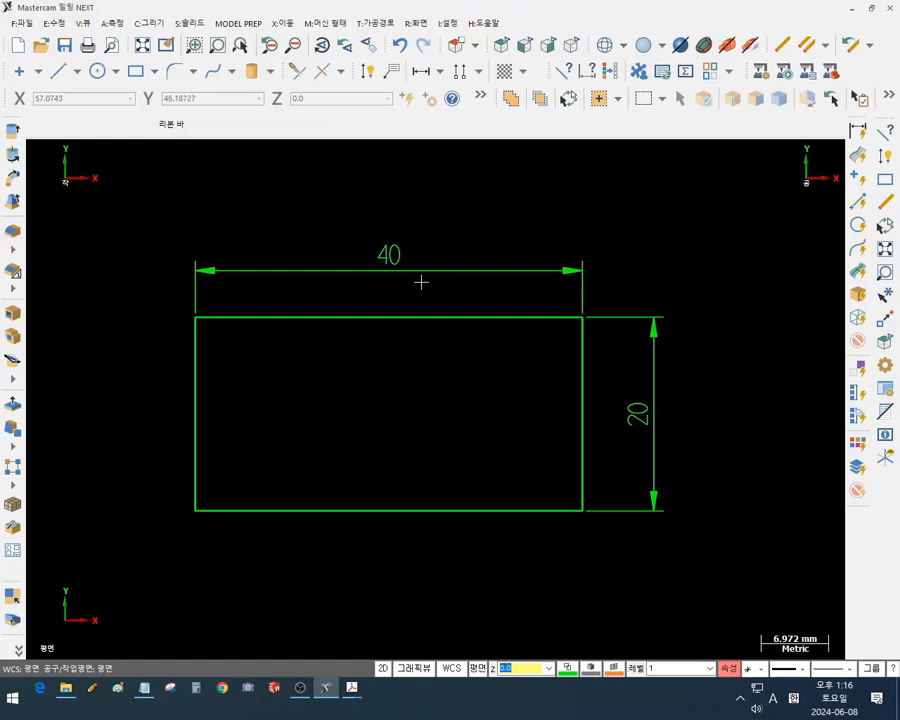
Select the horizontal and vertical dimensions and delete them
click(393, 262)
click(672, 364)
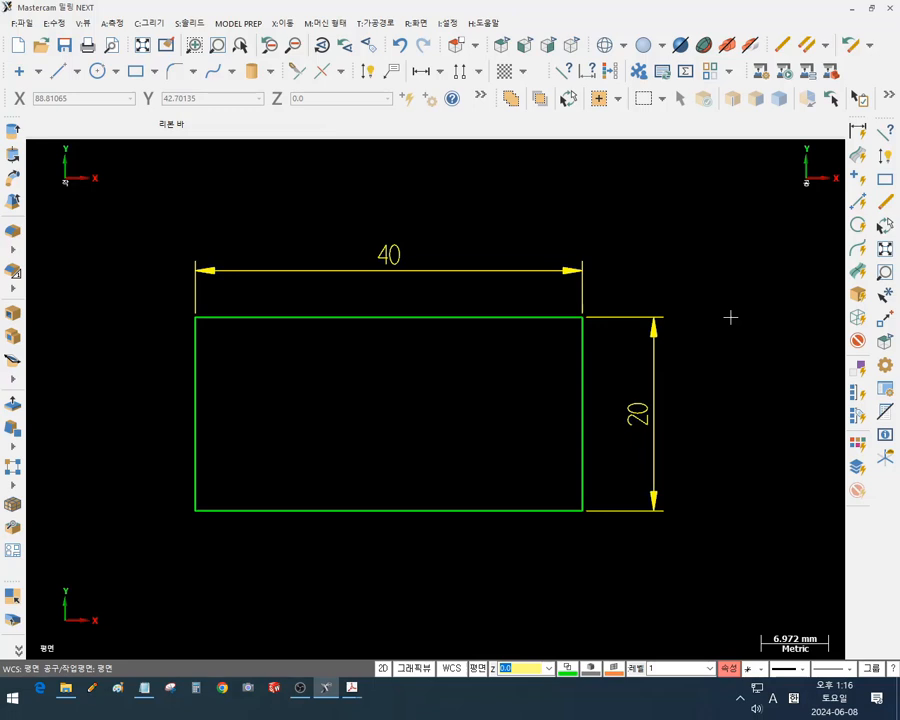
key(Escape)
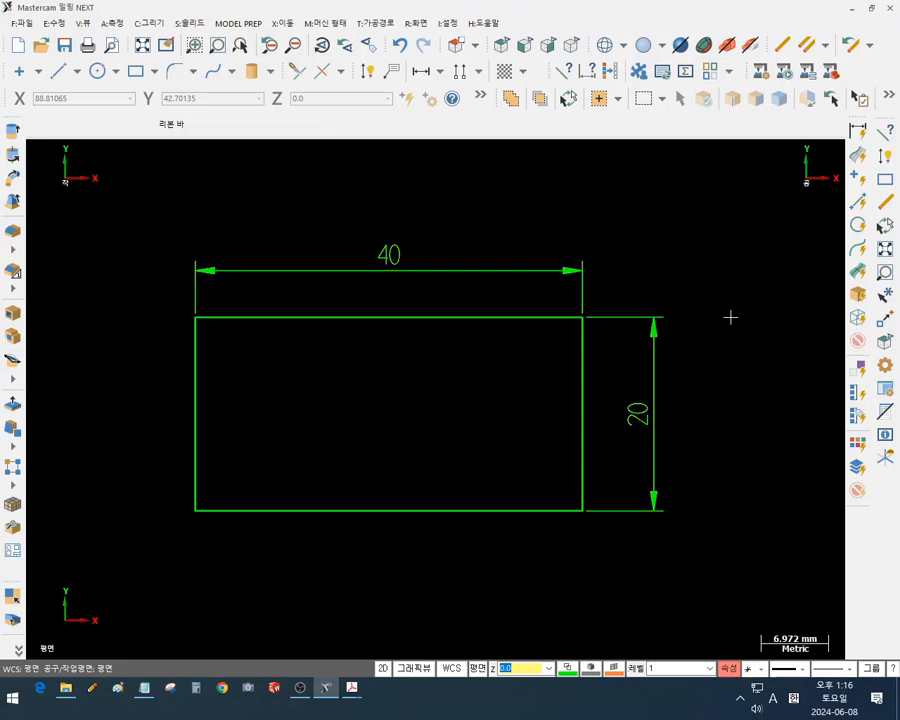
click(598, 265)
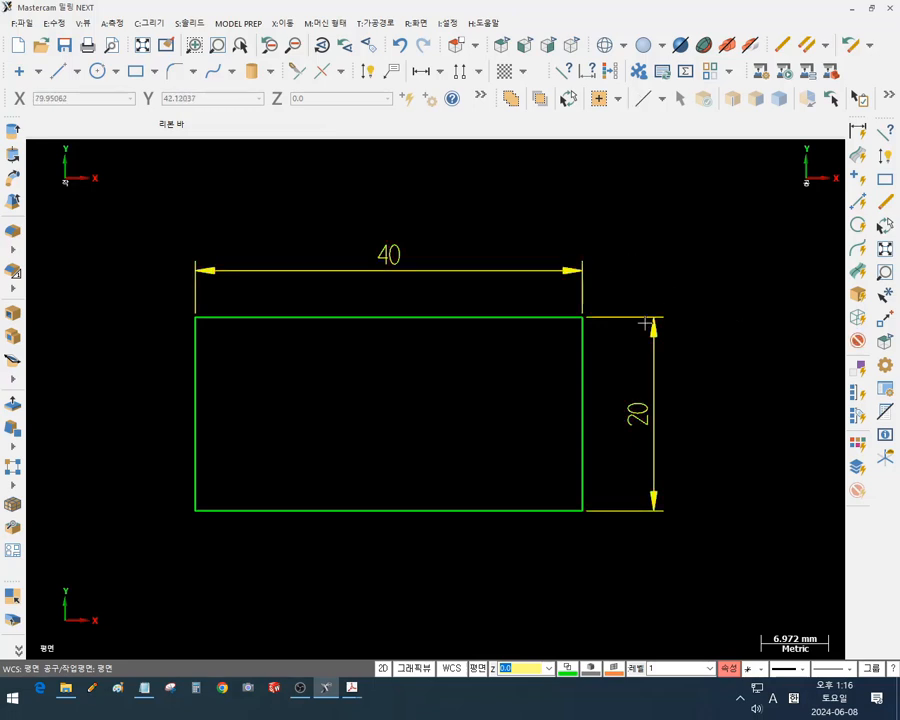
click(676, 322)
key(Delete)
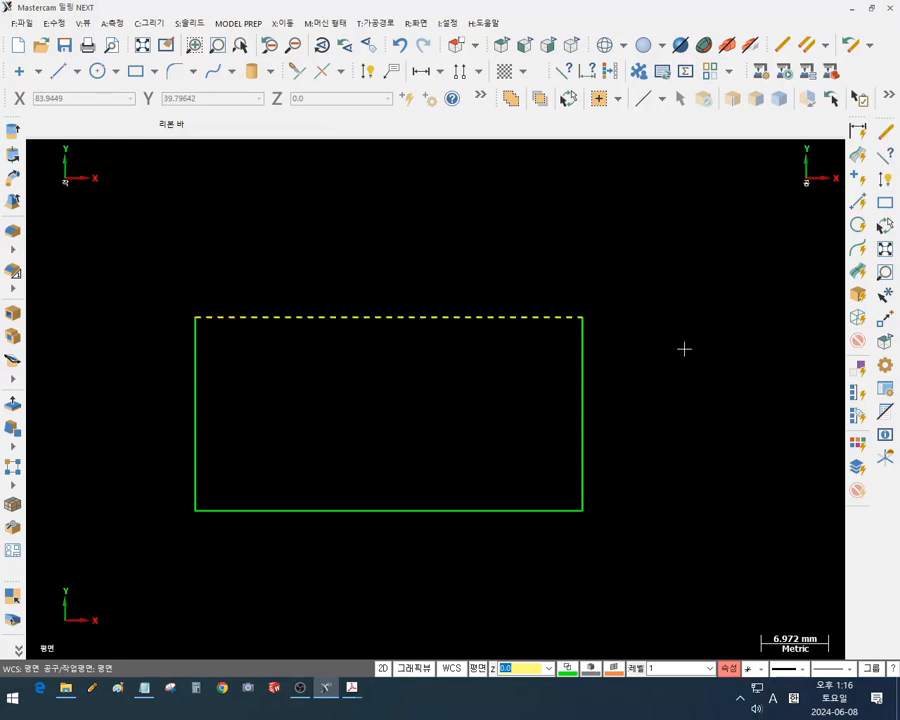
Add a horizontal smart dimension between the rectangle's two upper corners, placed above the top edge
scroll(735, 368, up, 1)
scroll(703, 332, down, 1)
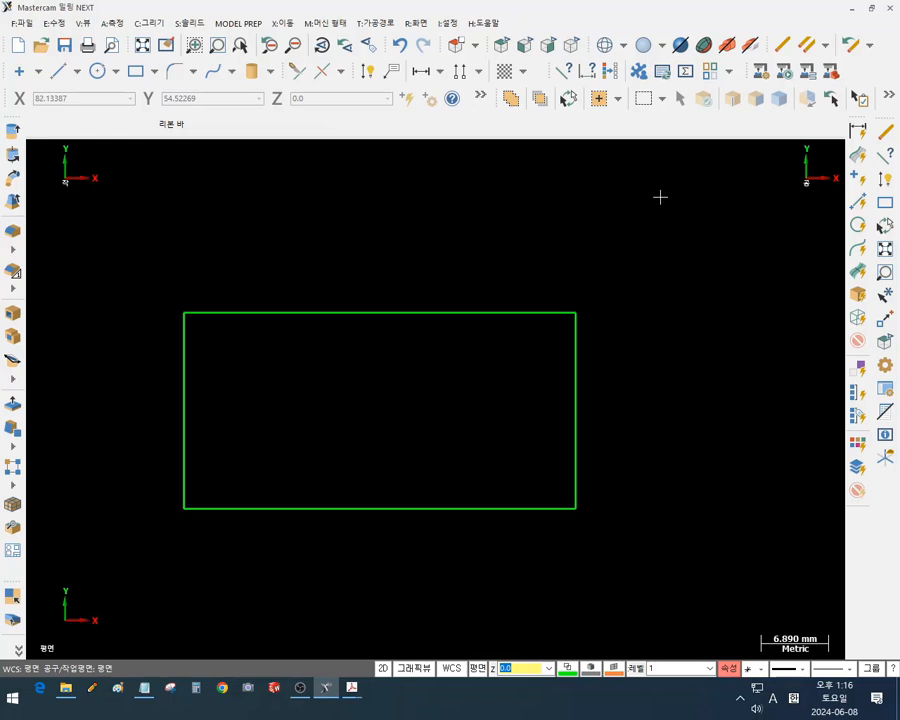
click(372, 74)
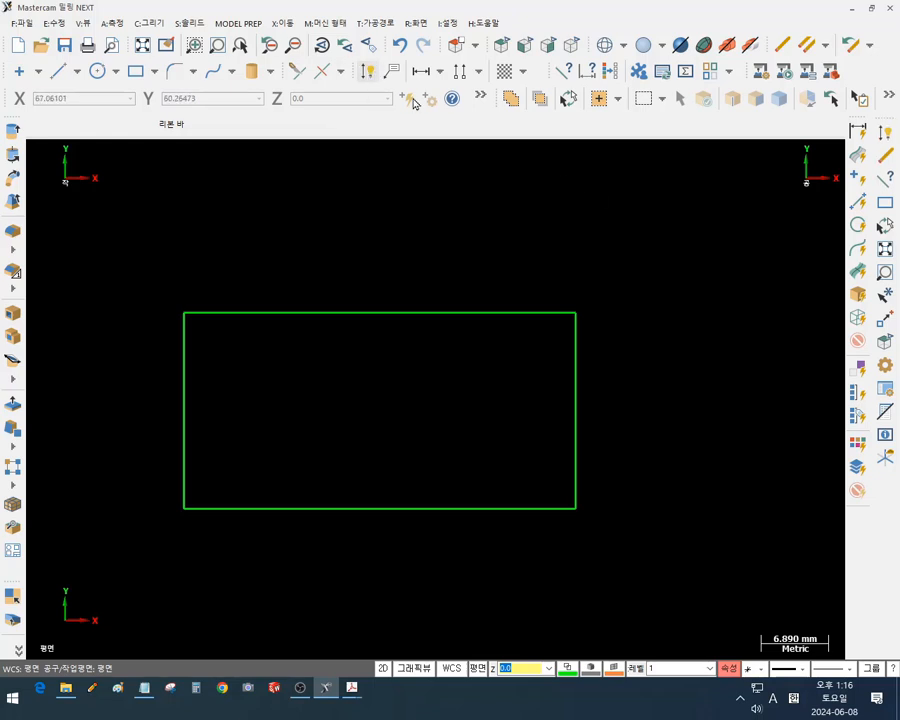
click(186, 314)
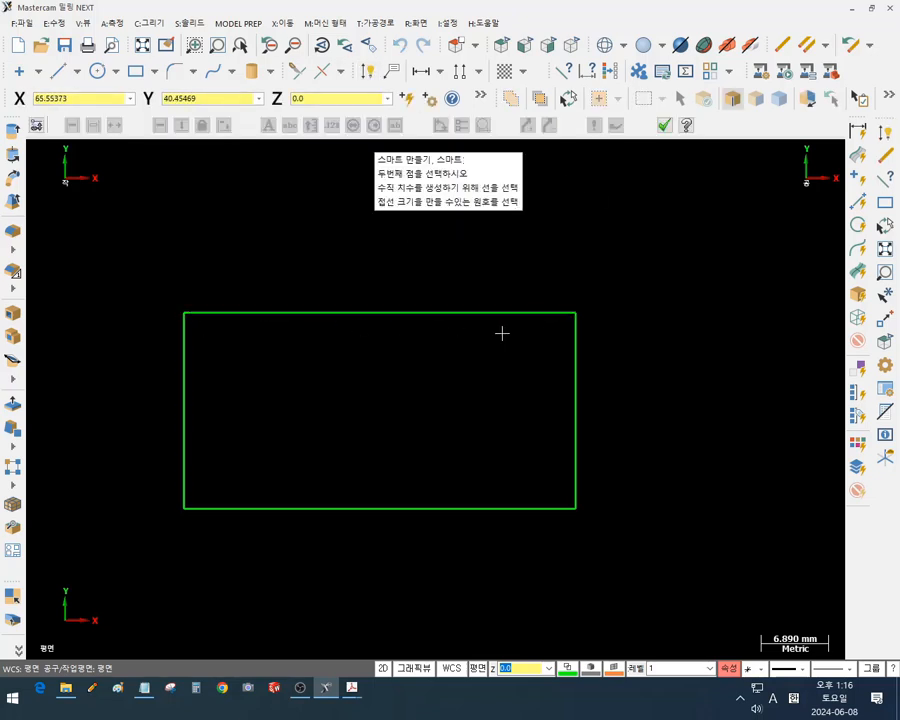
click(569, 314)
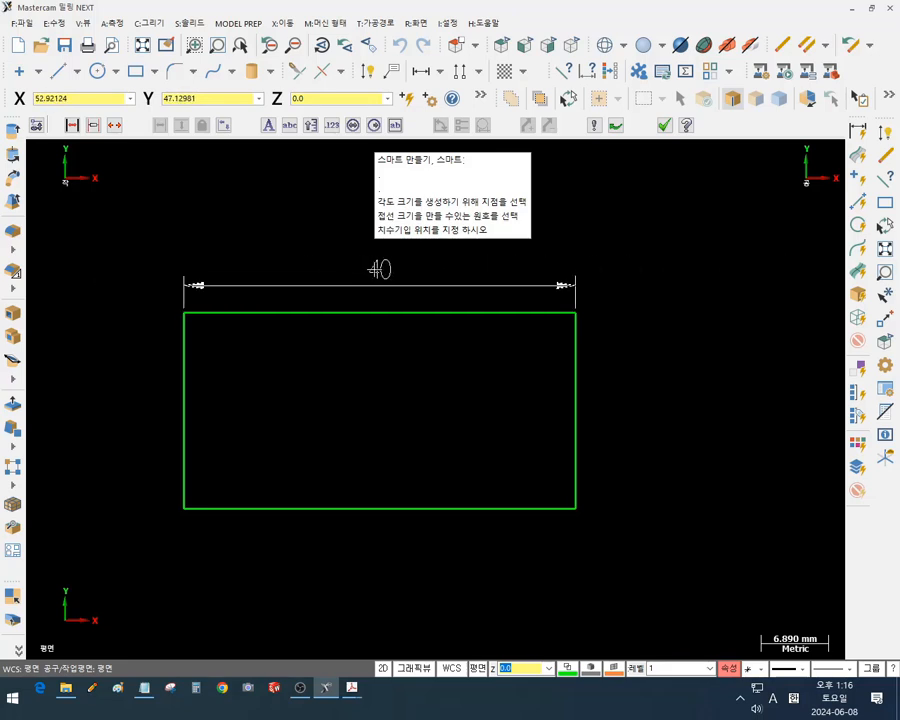
scroll(340, 420, down, 3)
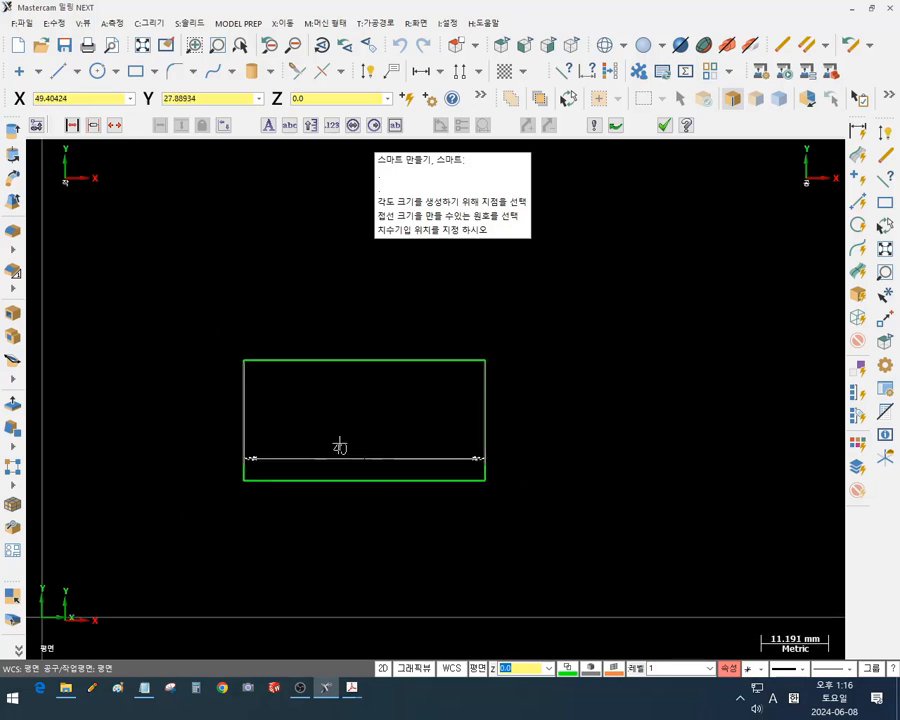
scroll(340, 444, up, 2)
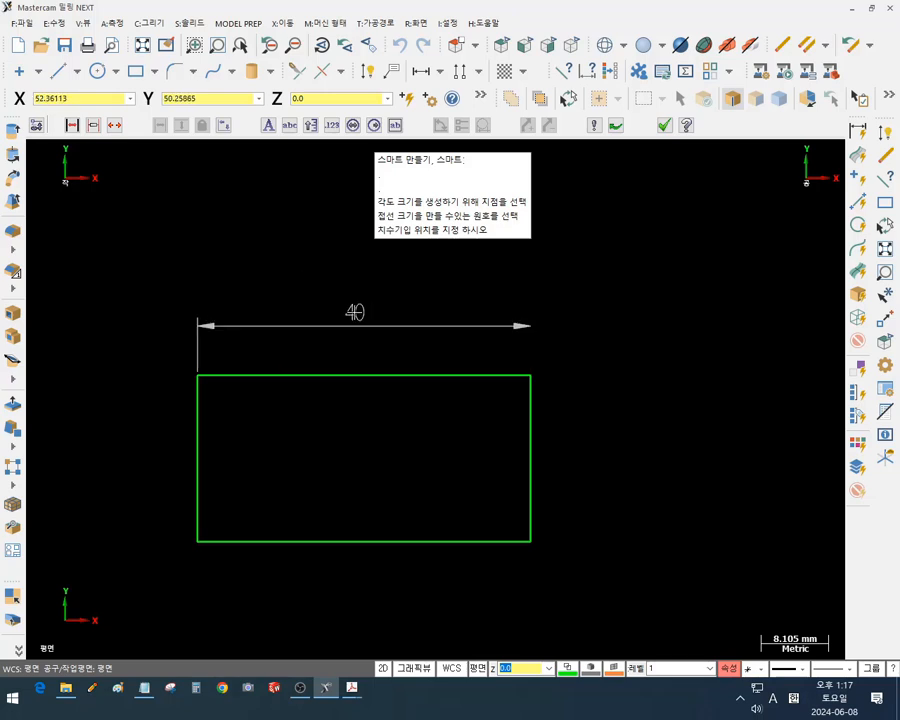
click(355, 312)
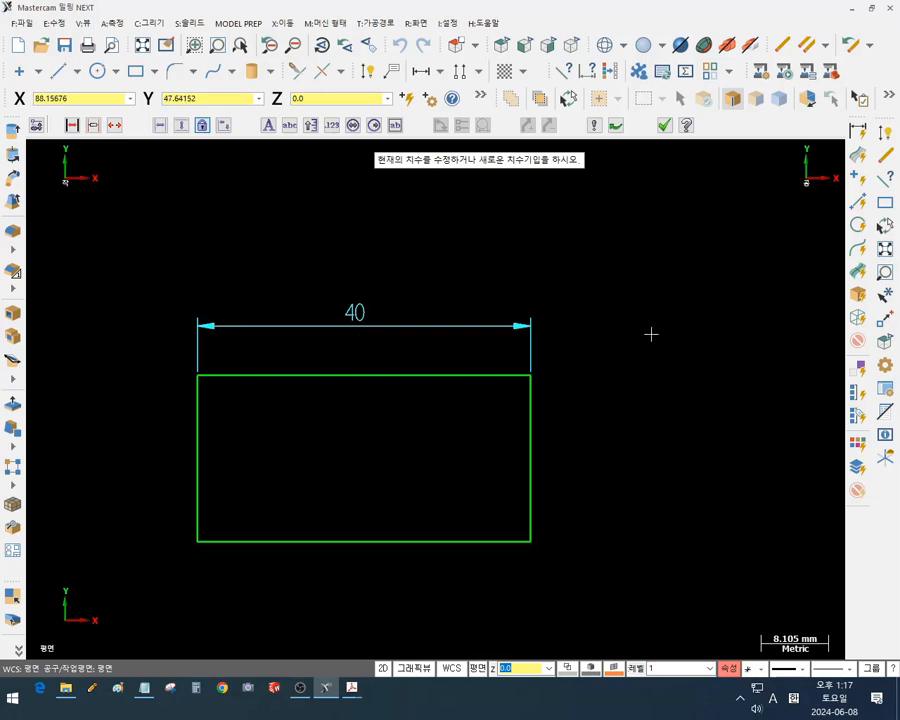
Open the drafting options for the horizontal dimension and review its dimension attributes, dimension text and note text settings
click(377, 338)
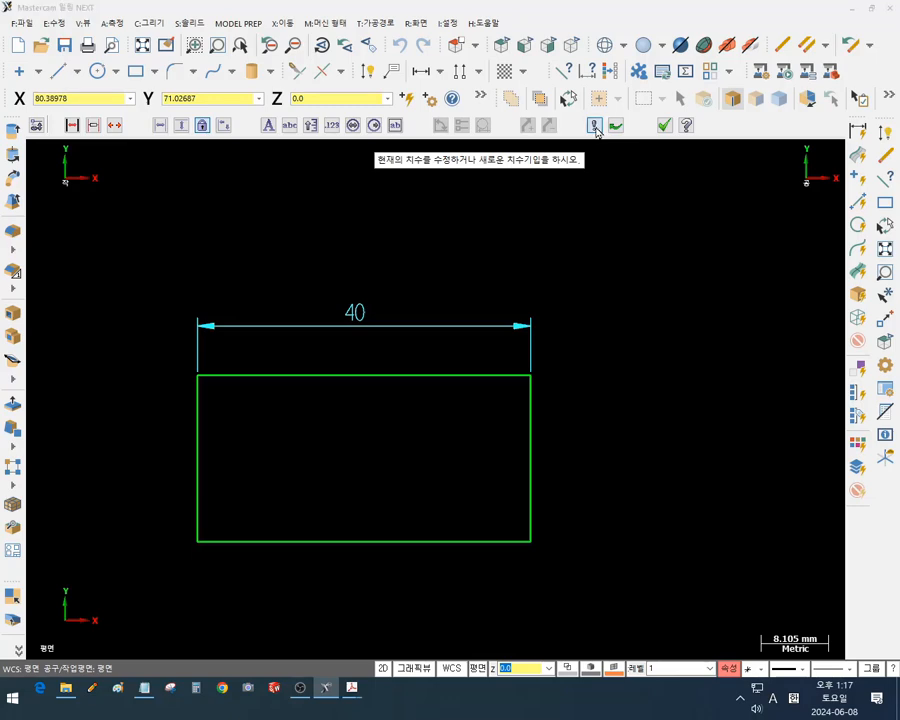
click(595, 127)
mouse_move(293, 165)
mouse_down()
mouse_move(406, 246)
mouse_move(438, 446)
mouse_move(446, 385)
mouse_up()
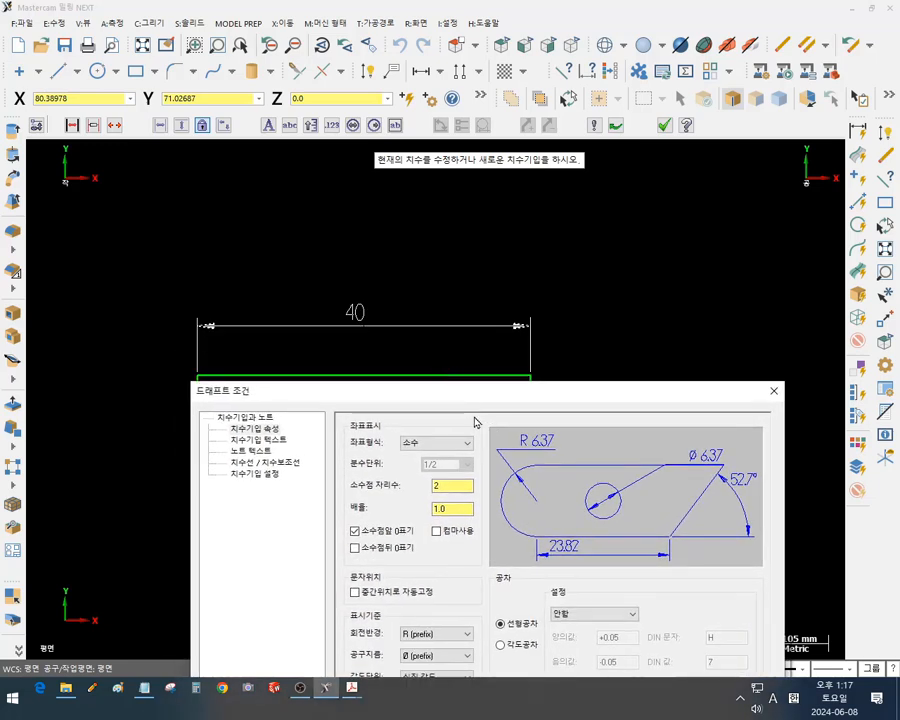
drag(475, 422, 557, 283)
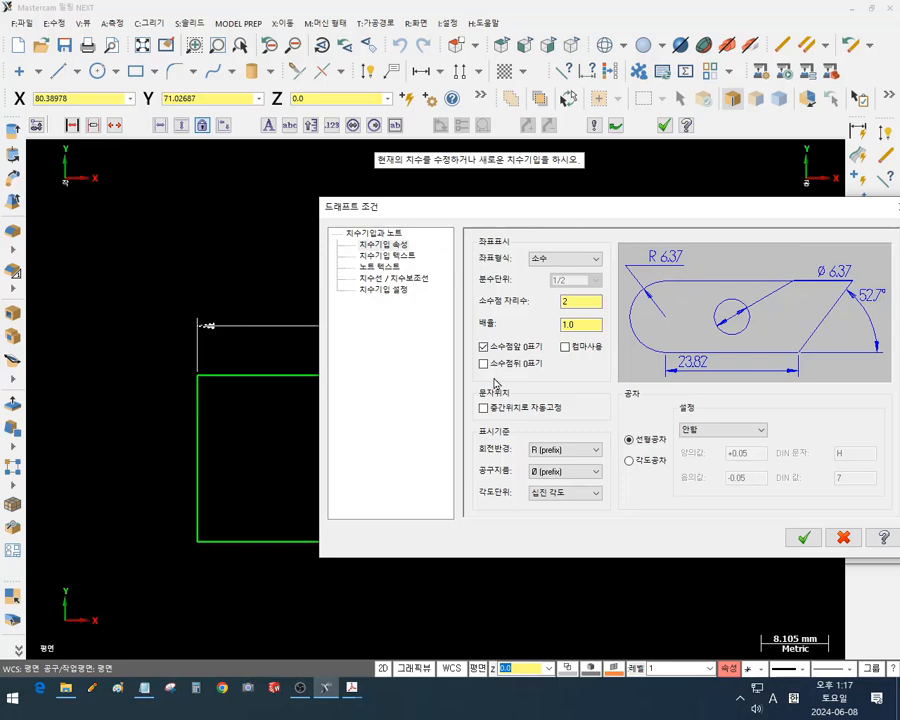
drag(527, 213, 371, 409)
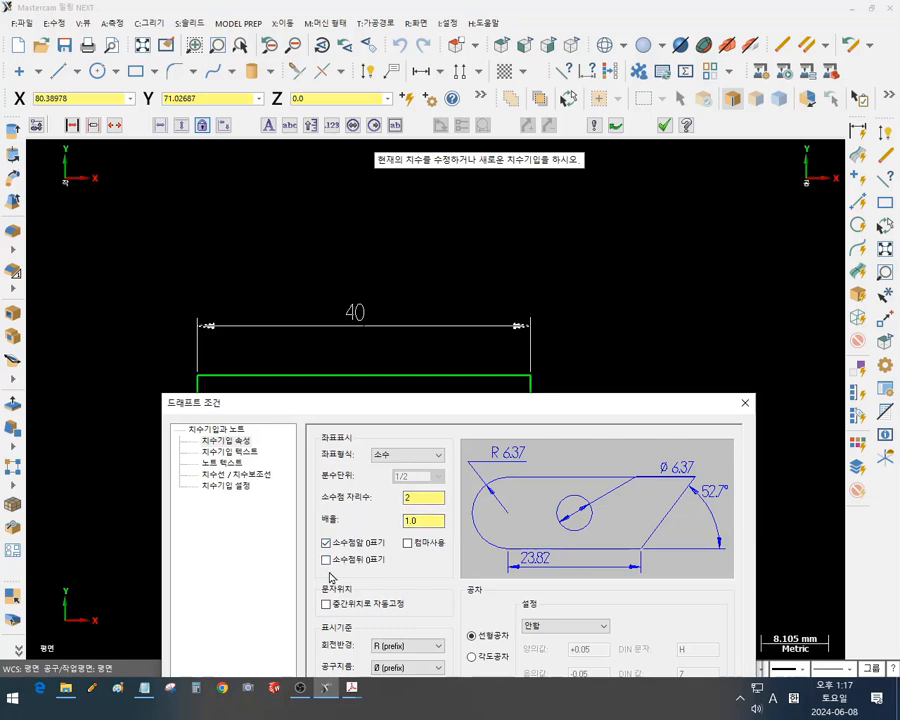
click(230, 451)
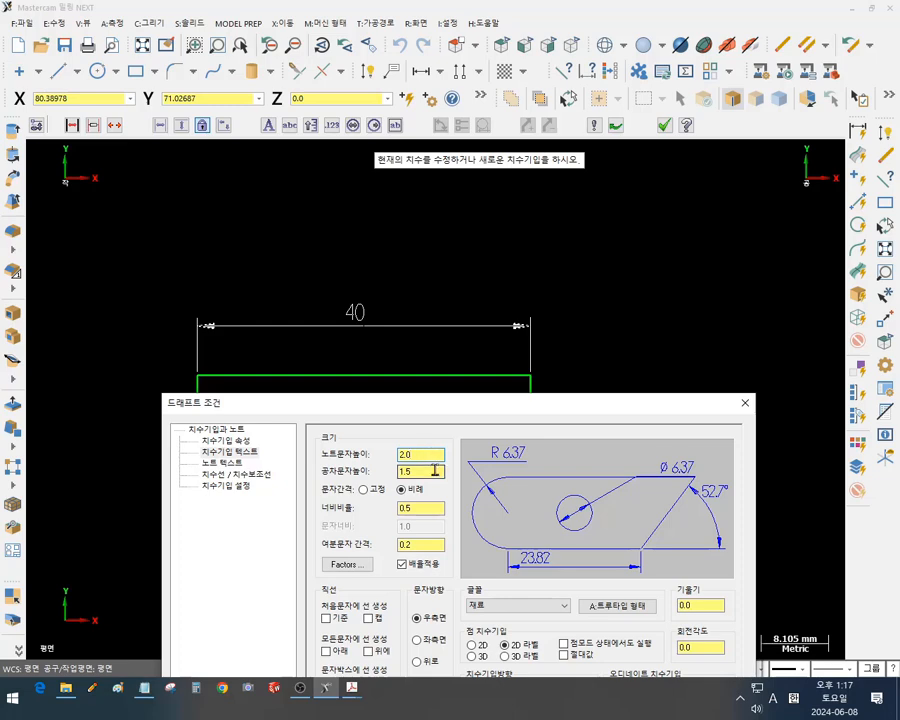
click(234, 465)
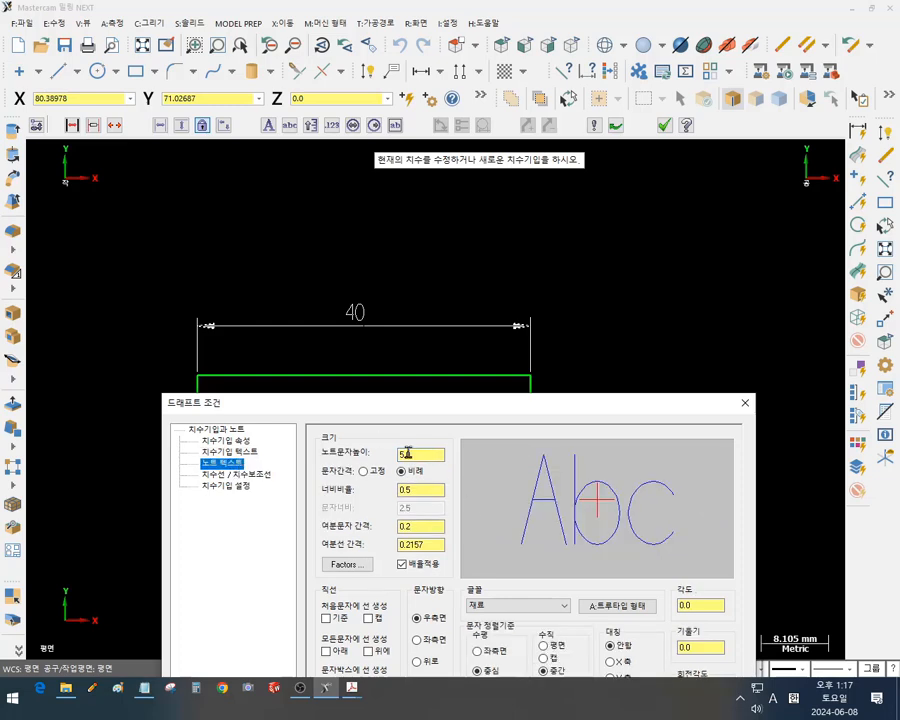
click(240, 453)
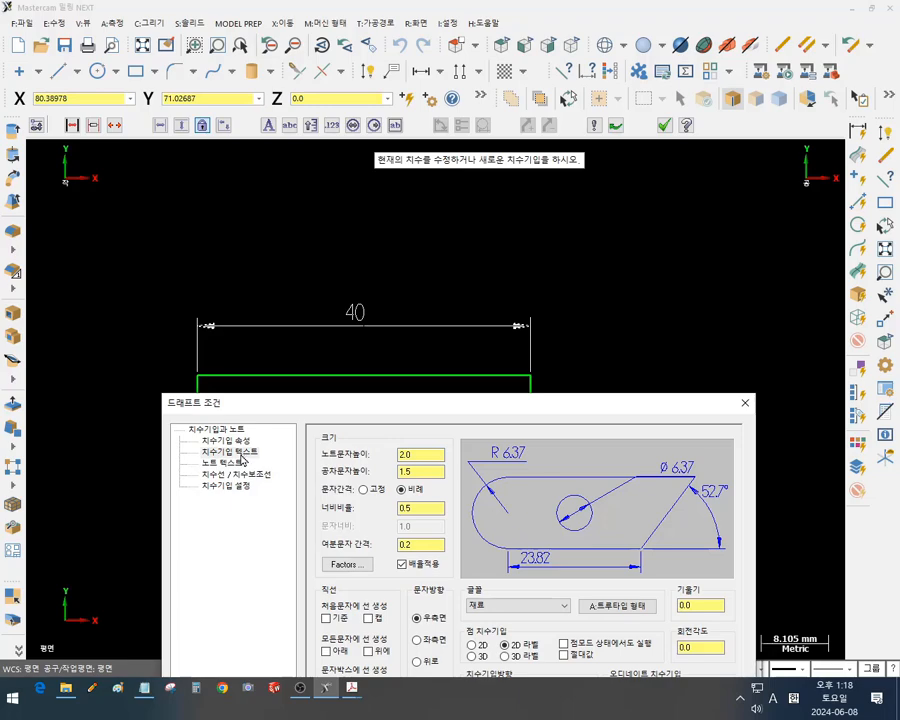
Set the horizontal dimension's text height to 4 in the drafting options and apply it
drag(372, 405, 386, 209)
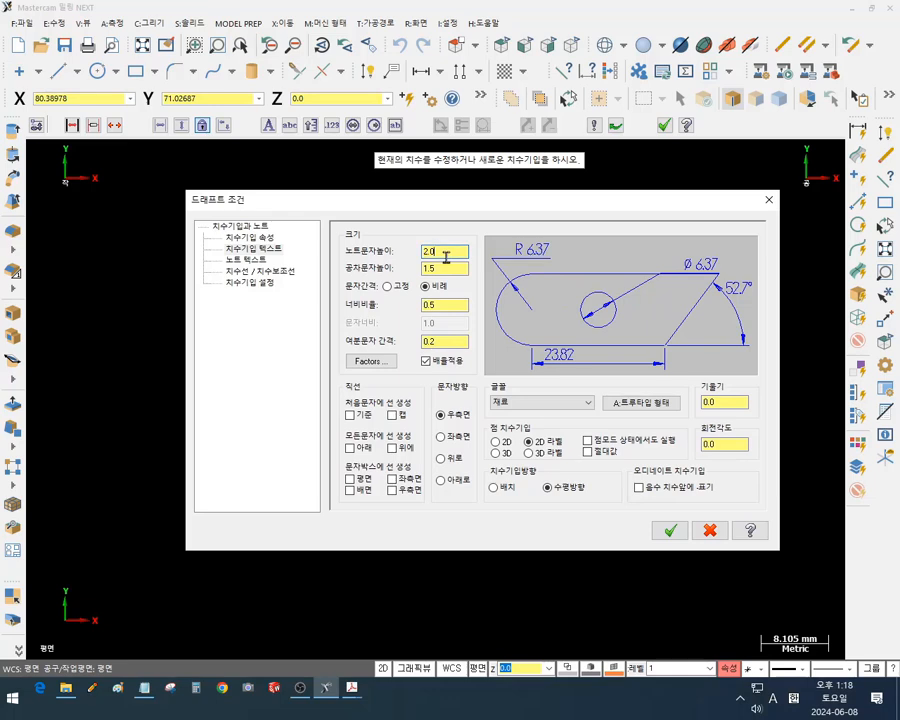
drag(446, 257, 352, 262)
text(4)
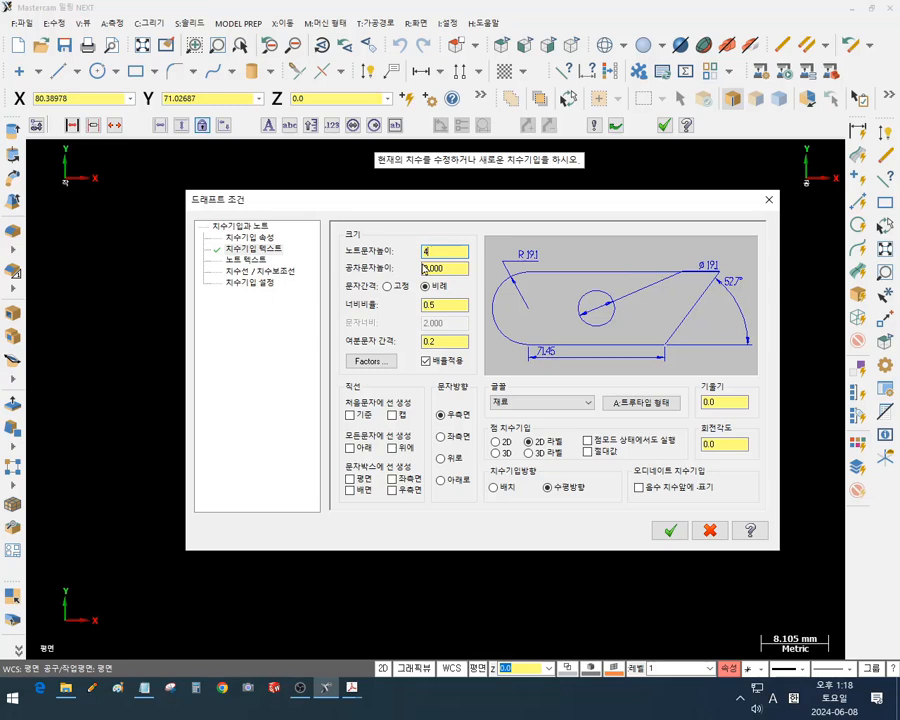
click(670, 530)
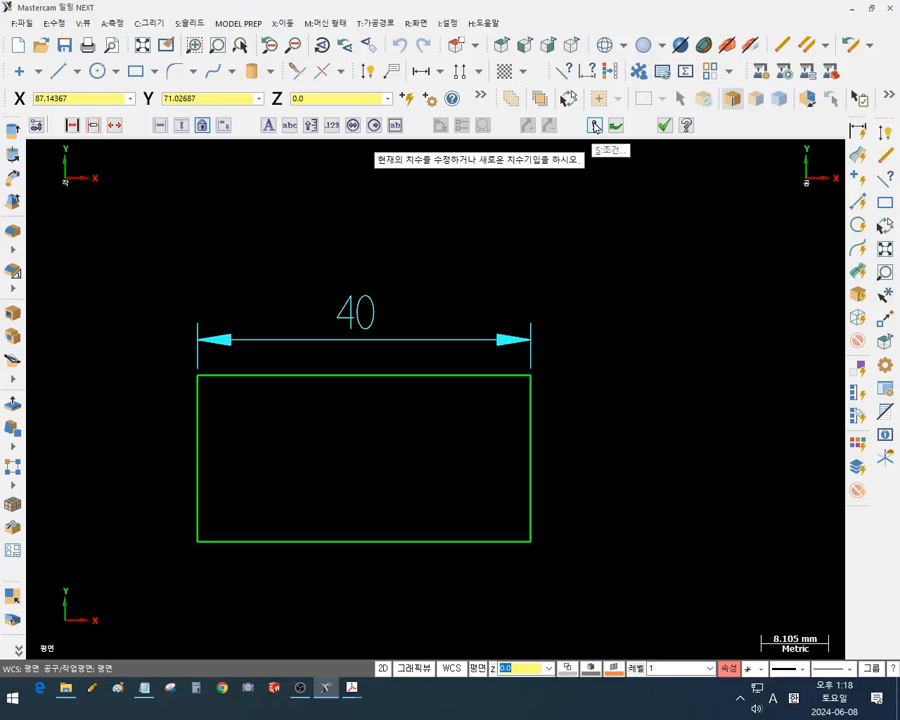
Reopen the drafting options and set the horizontal dimension's text height back to 2
click(595, 126)
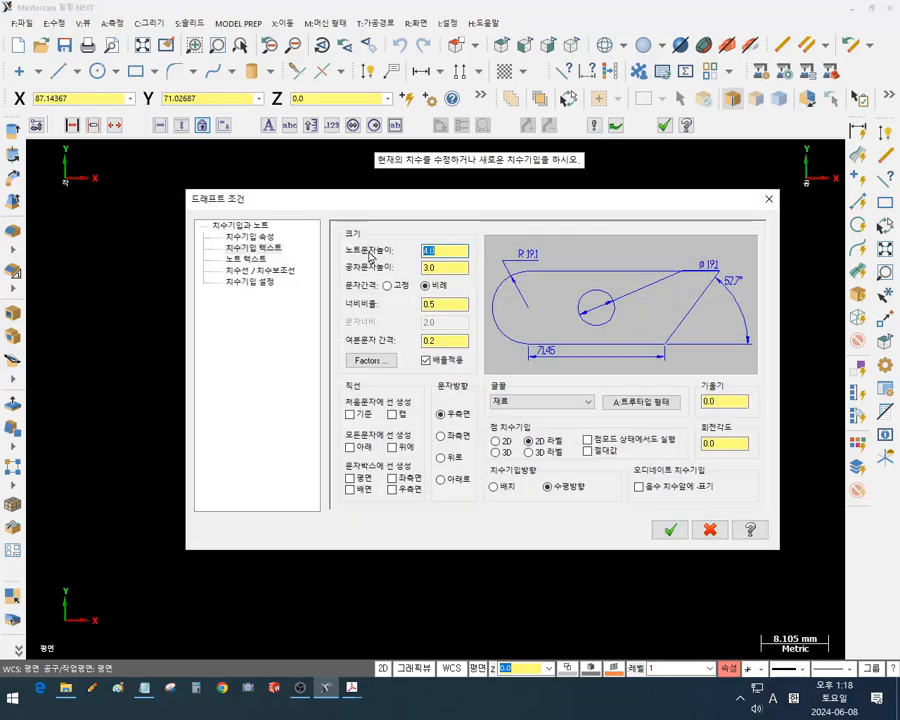
text(2)
key(Return)
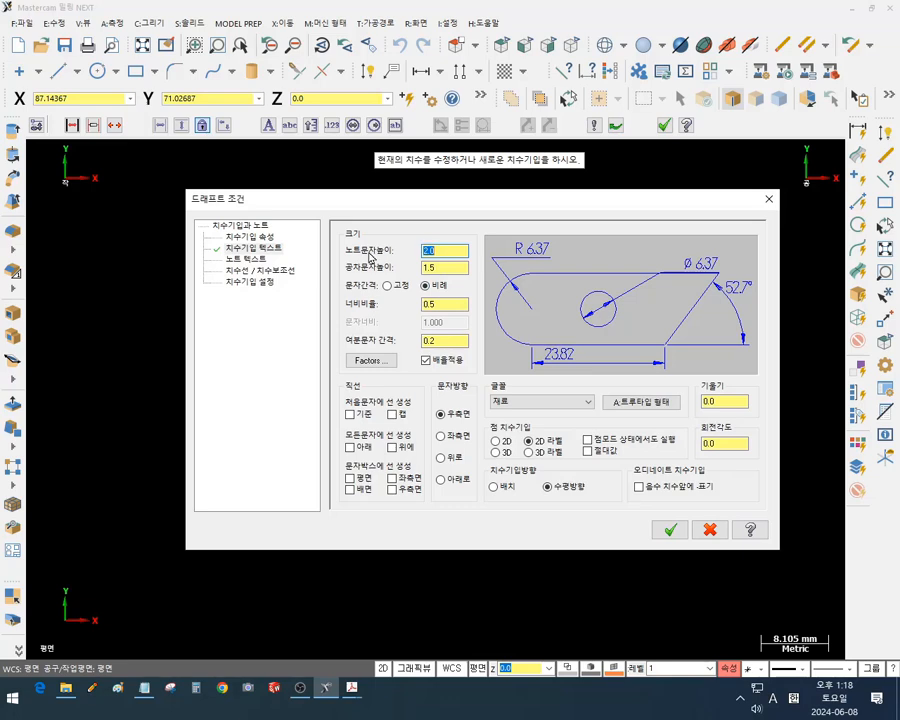
click(670, 531)
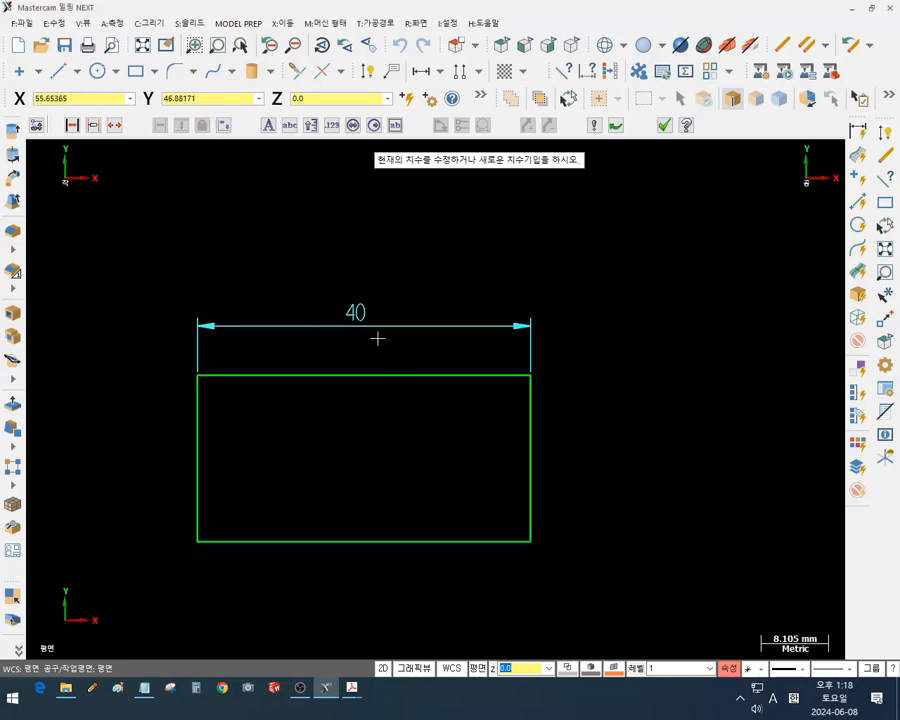
Enlarge the horizontal dimension's text once more by setting its height to 4
click(594, 124)
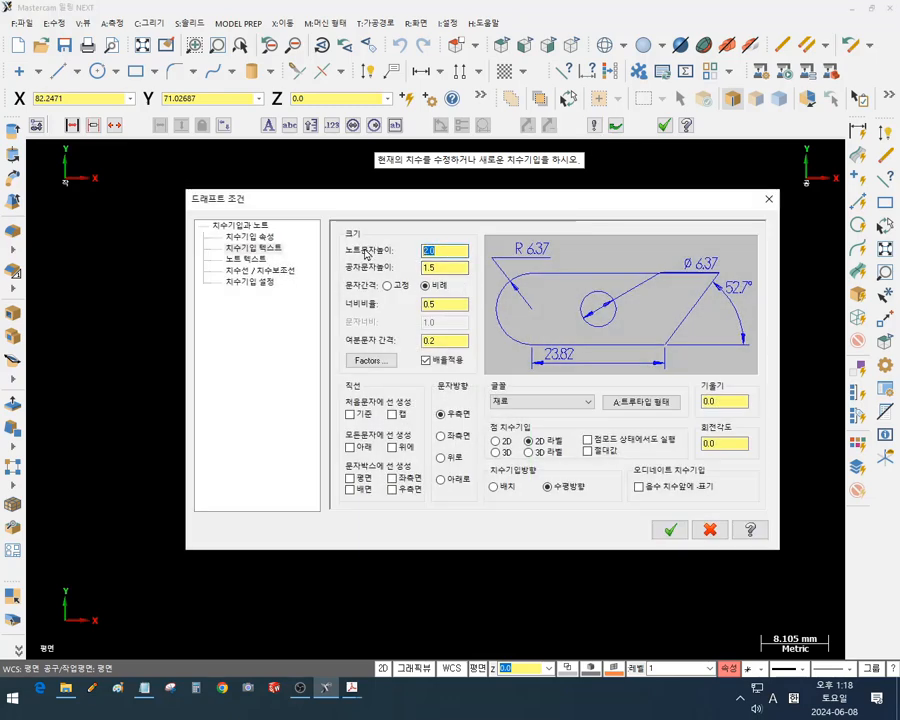
text(4)
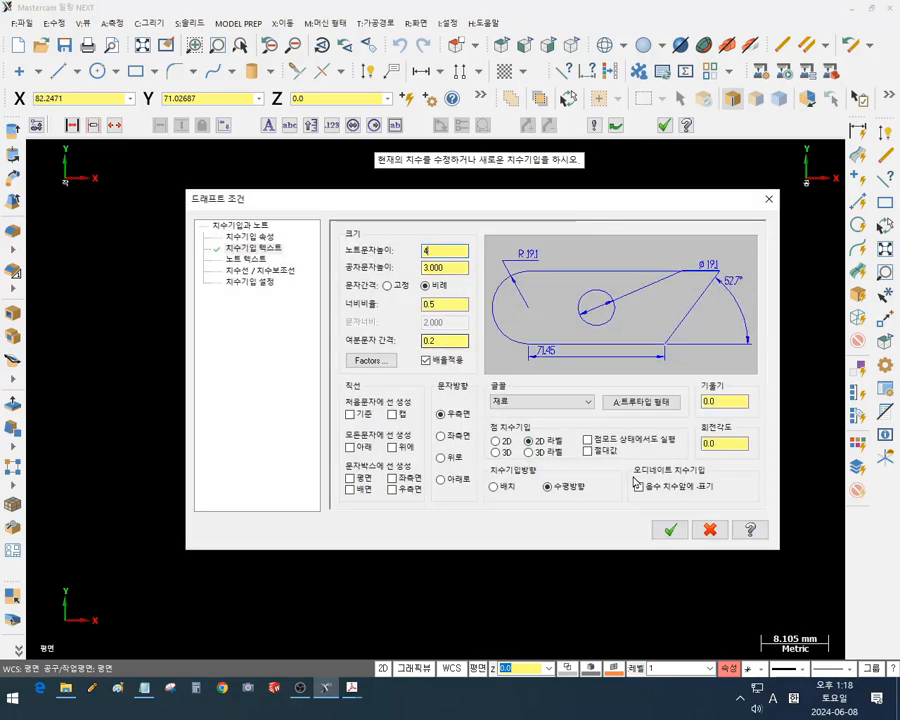
click(670, 530)
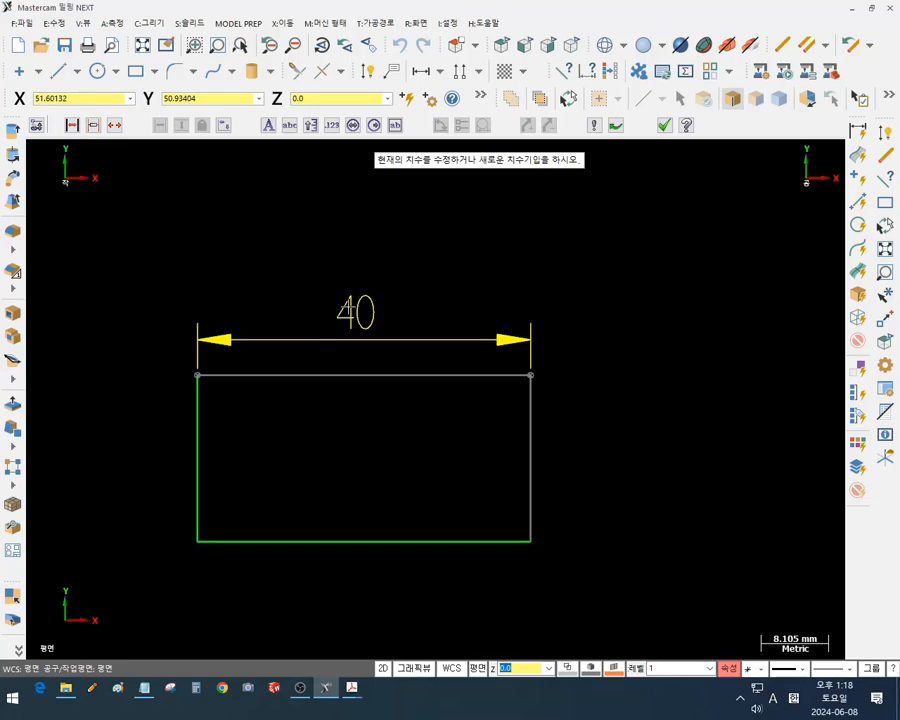
Select the horizontal dimension and reduce its text height to 2 in the drafting options
click(345, 310)
click(595, 126)
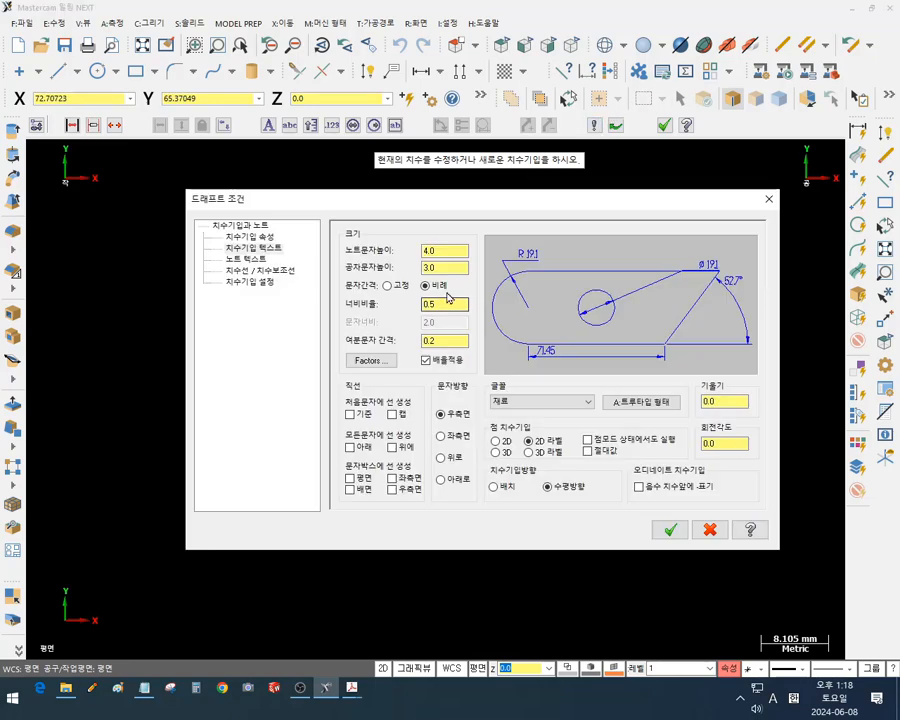
drag(445, 252, 380, 261)
text(2)
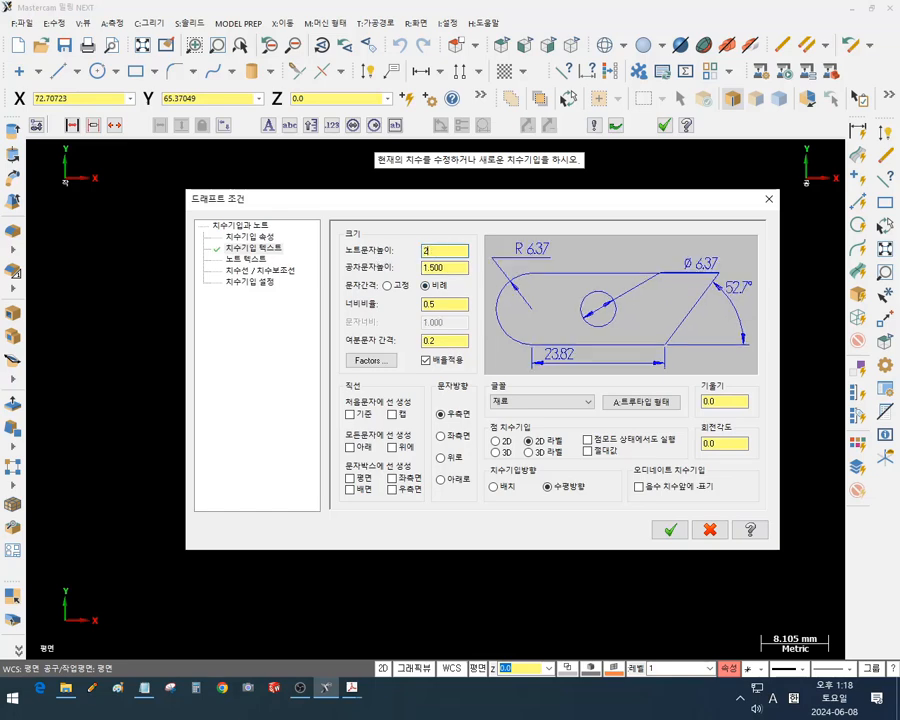
click(670, 529)
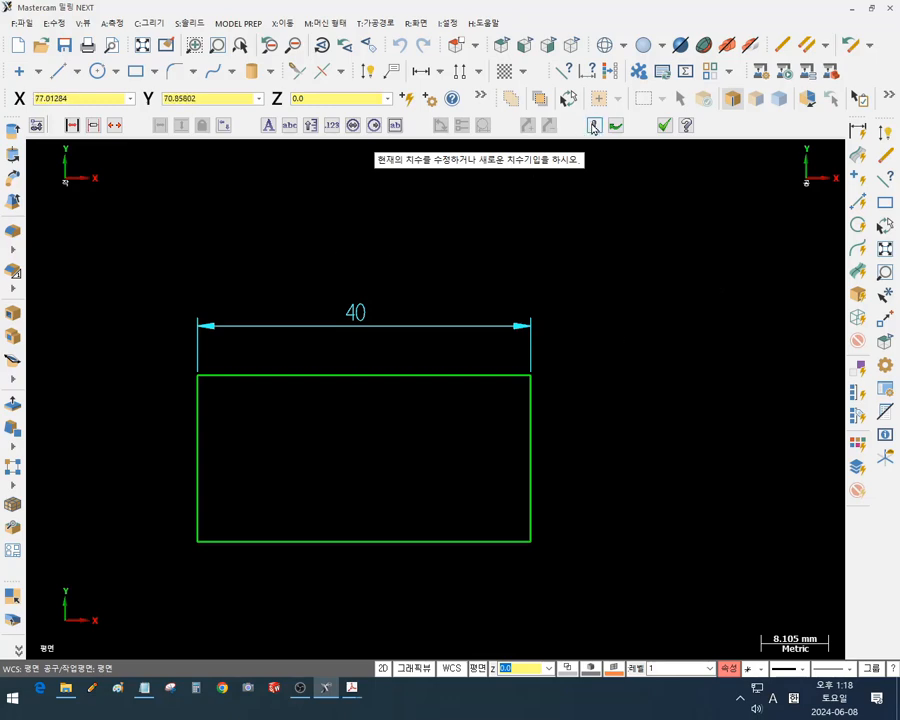
Change the dimension's arrowhead style to 꺽쇠 in the drafting options, inspect the arrowheads and finish dimensioning
click(589, 125)
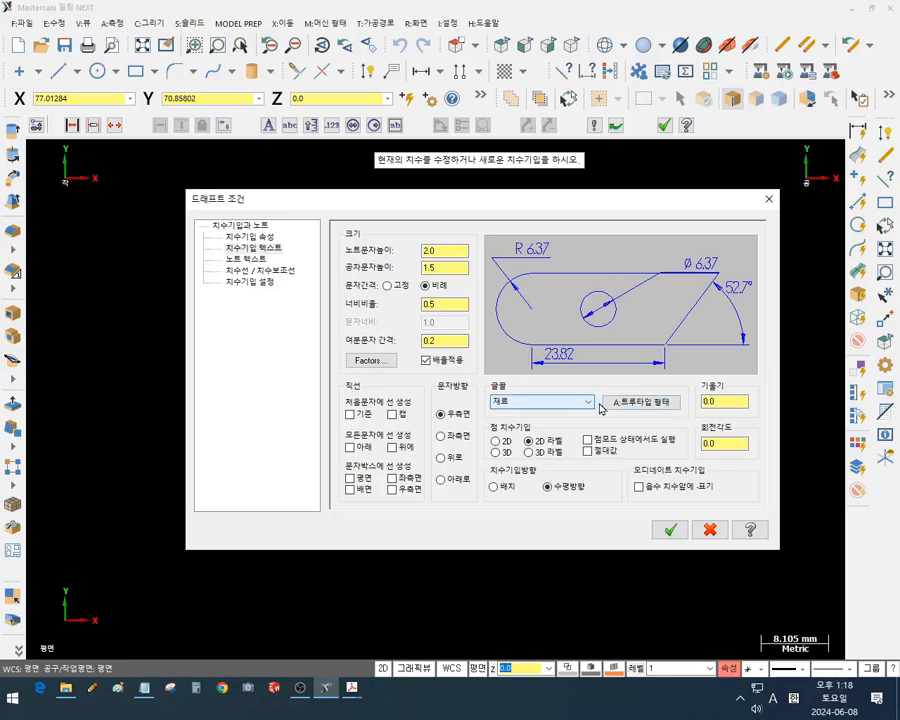
click(262, 273)
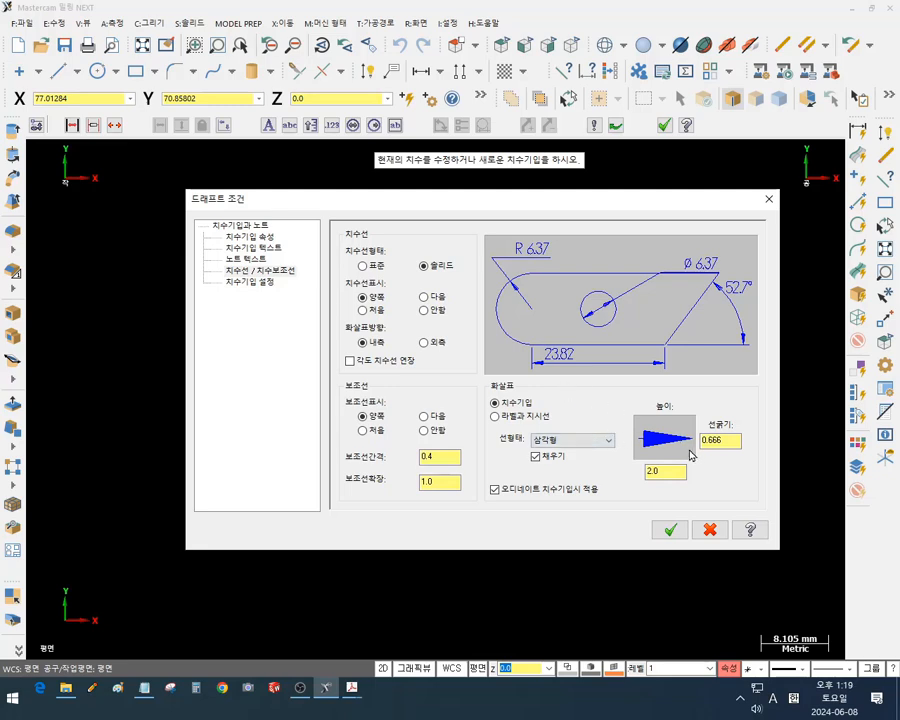
click(573, 442)
click(566, 462)
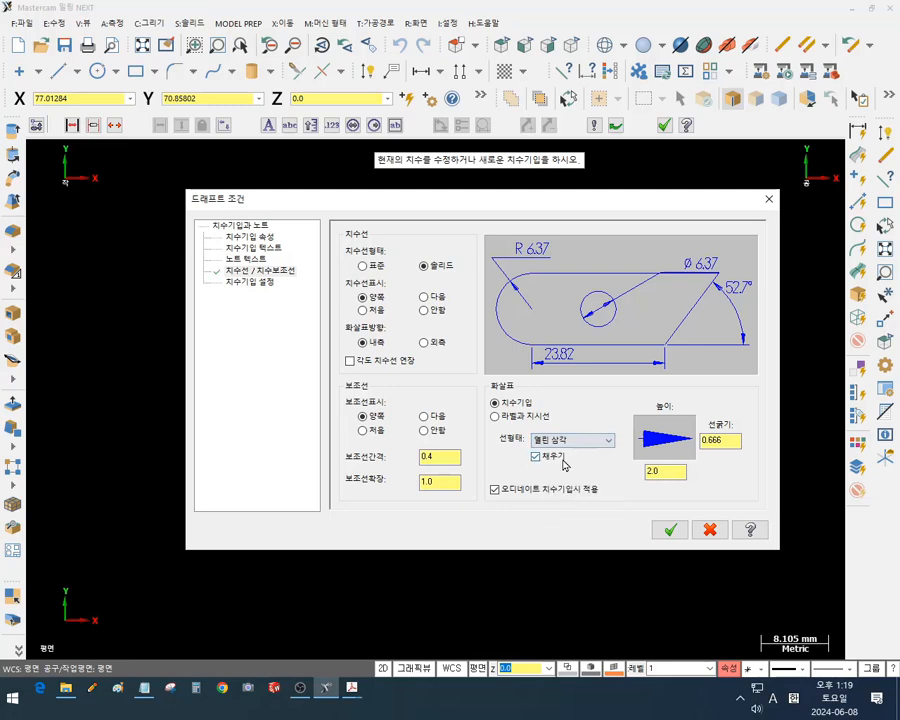
click(573, 440)
click(548, 471)
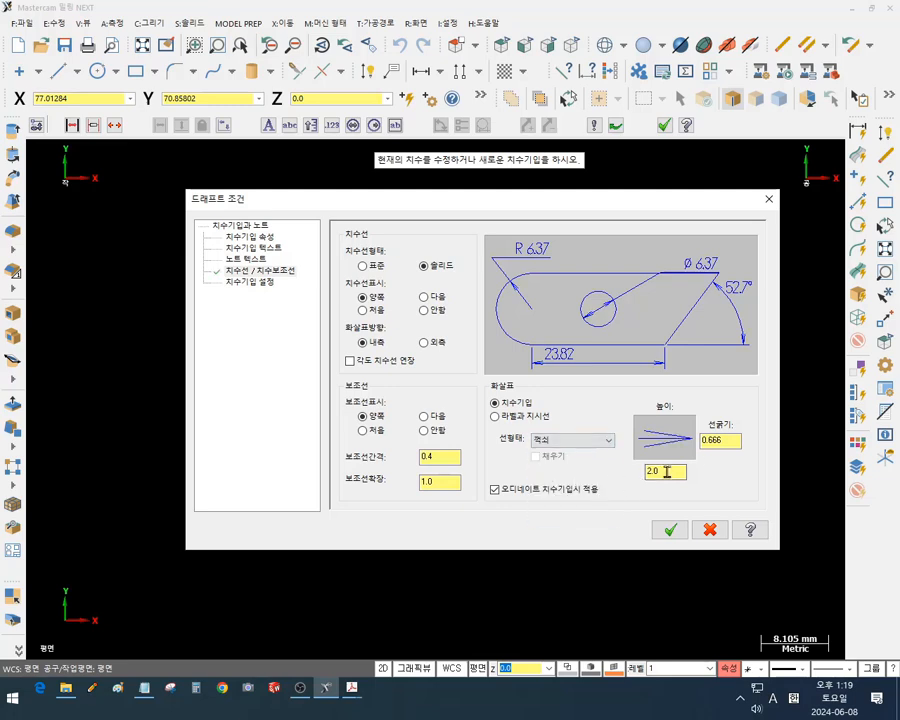
click(669, 528)
scroll(545, 304, up, 2)
scroll(545, 304, up, 3)
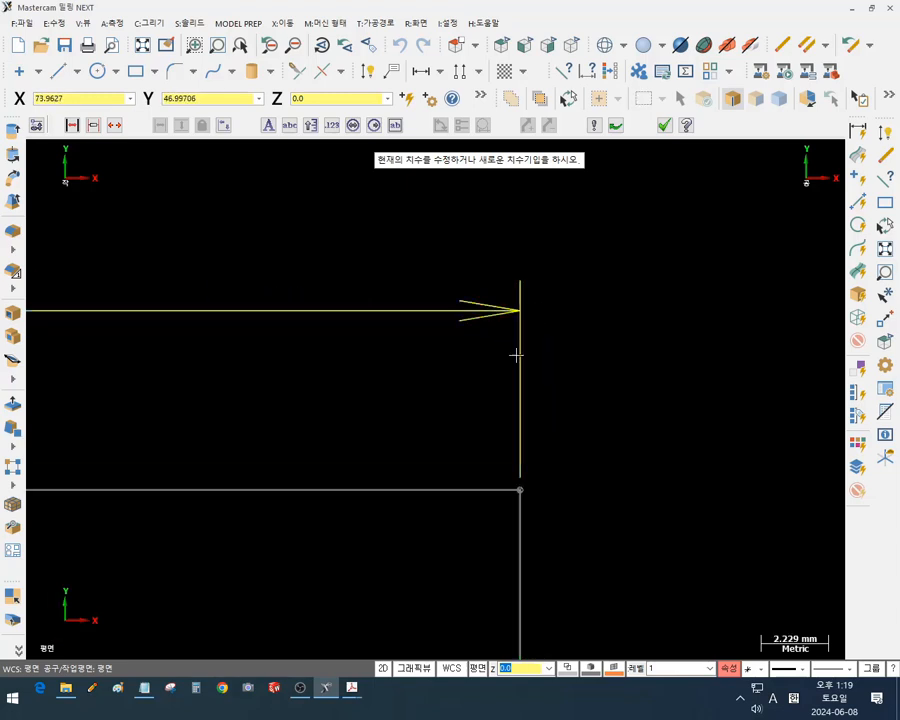
scroll(583, 303, down, 4)
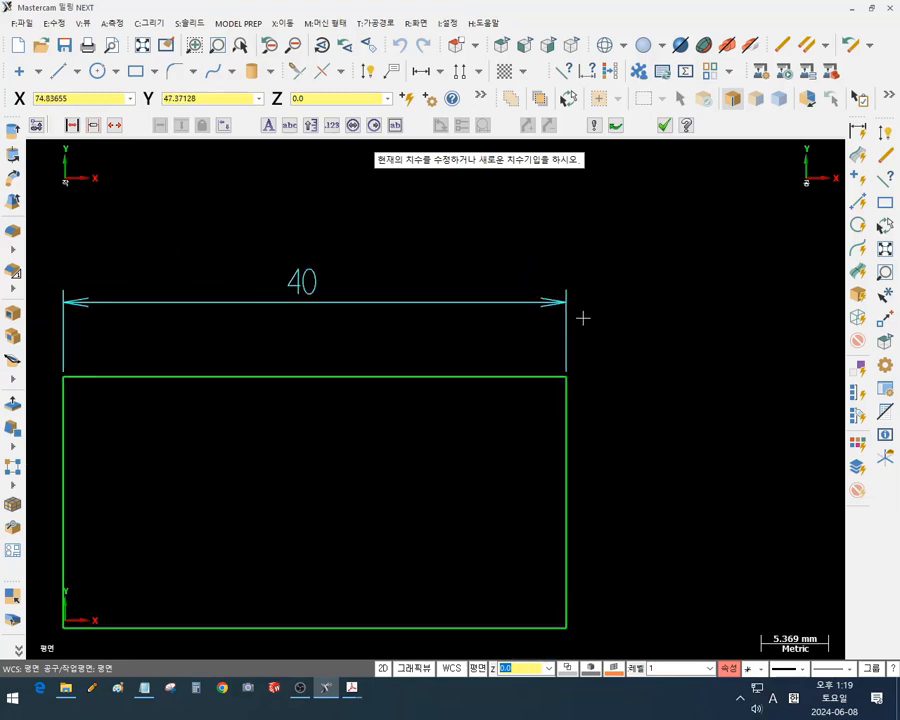
click(664, 125)
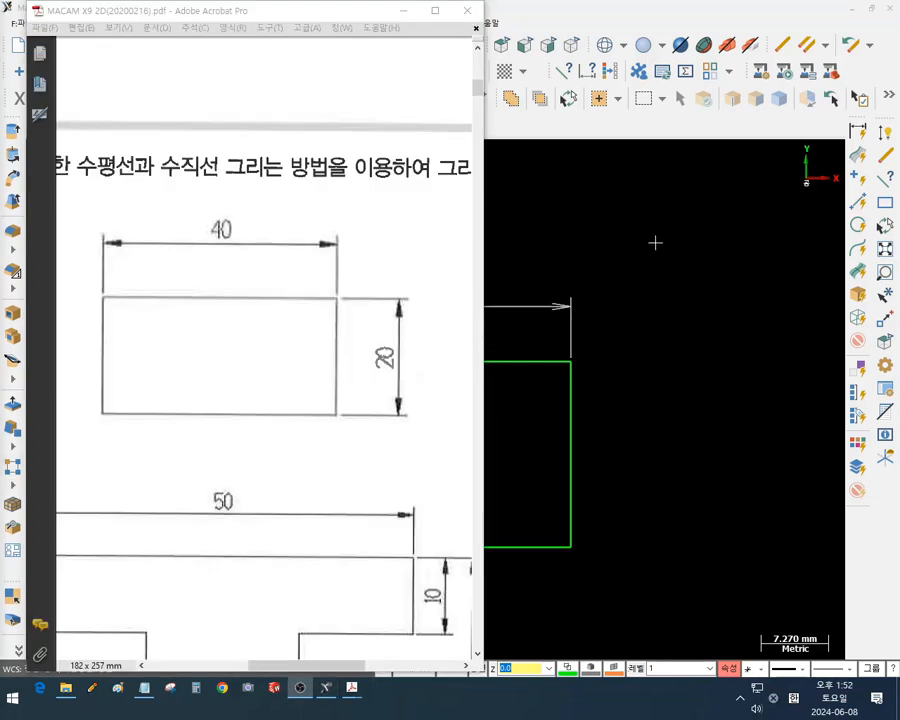
Switch from the PDF back to Mastercam and delete the whole rectangle together with its horizontal dimension
click(604, 24)
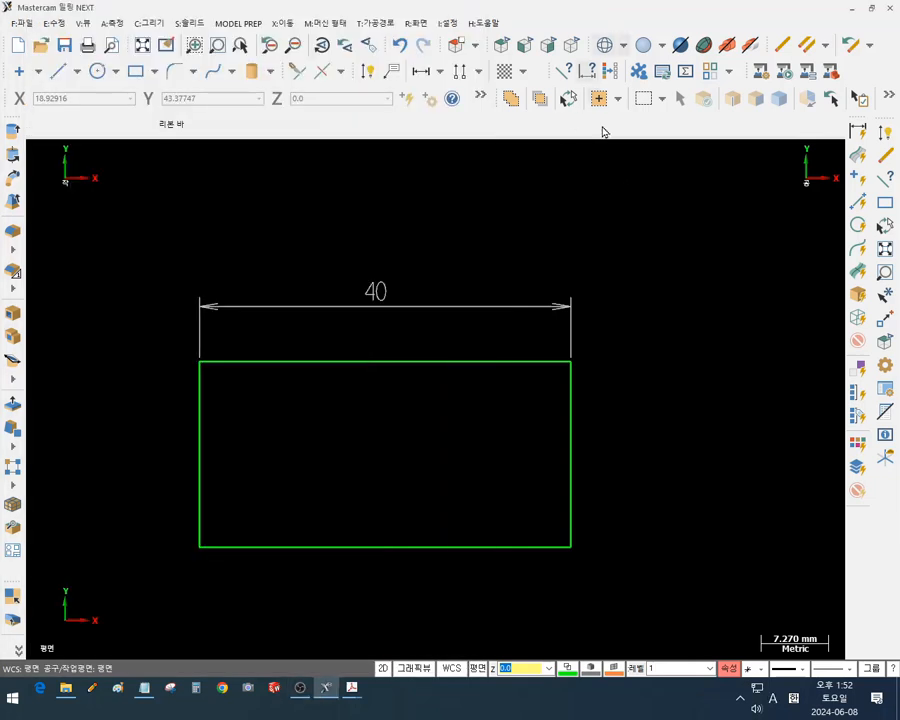
scroll(596, 328, down, 1)
drag(183, 555, 659, 240)
key(Delete)
scroll(462, 317, down, 1)
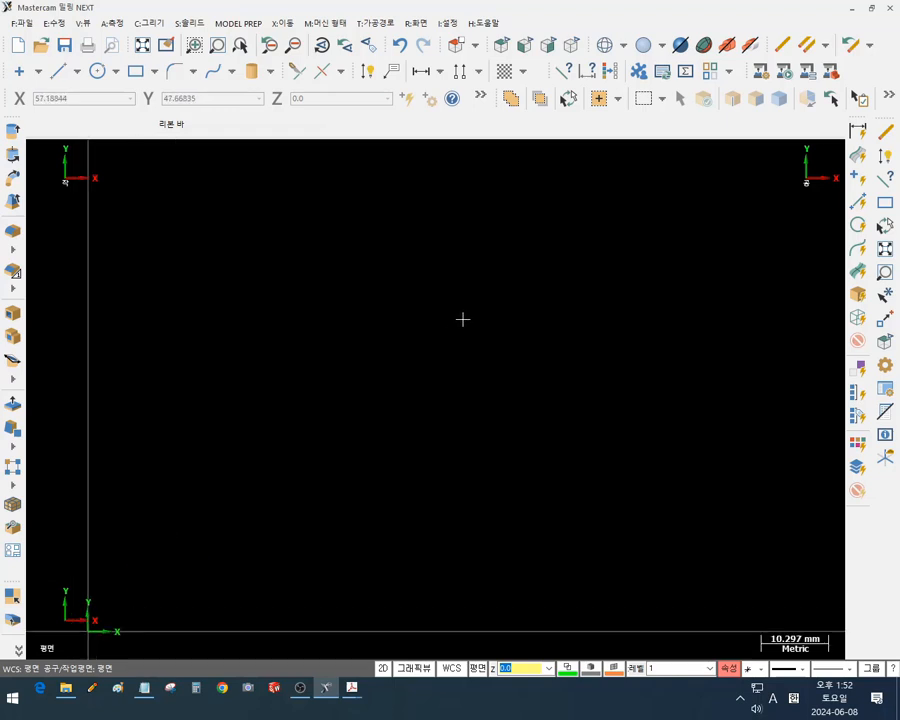
Sketch a rectangle about 35.6 mm wide and 17.1 mm high by placing two opposite corners
scroll(463, 319, up, 1)
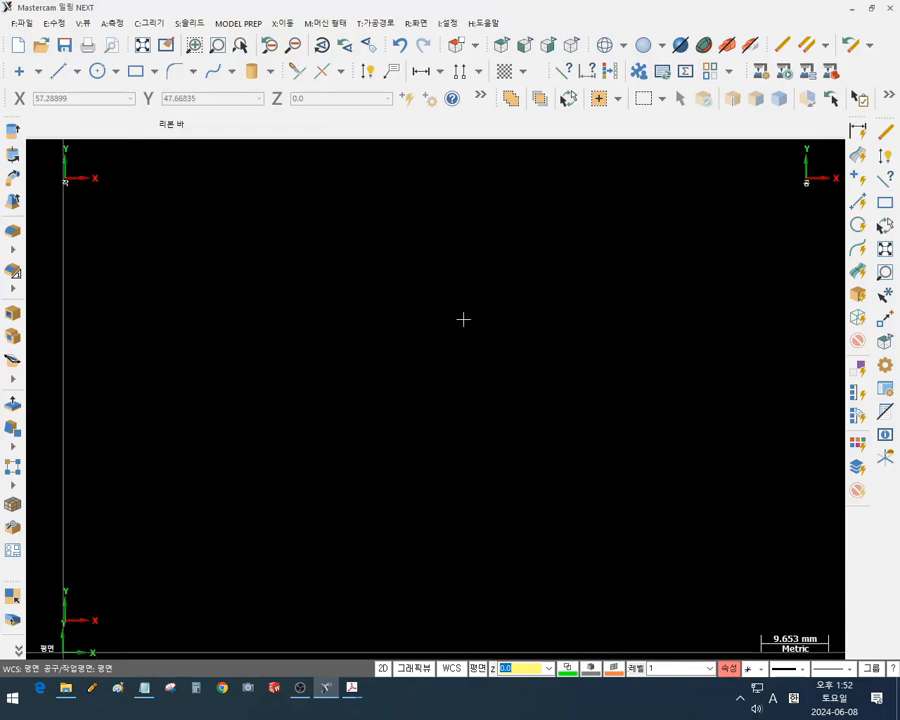
click(135, 71)
click(278, 284)
click(527, 403)
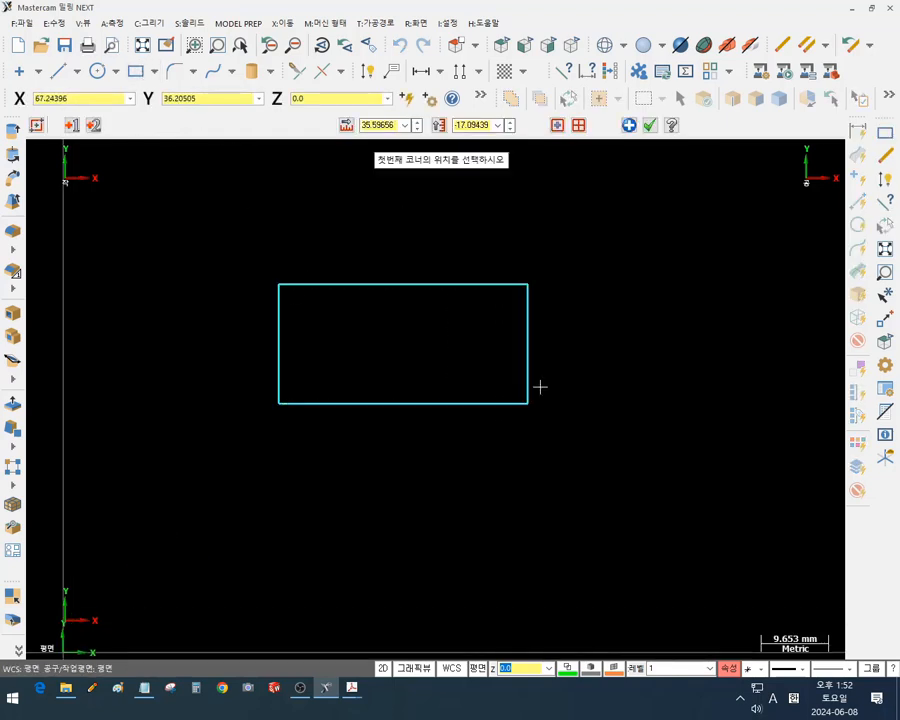
Set the rectangle's width to 40 and its height to -20, and finish the rectangle
click(380, 125)
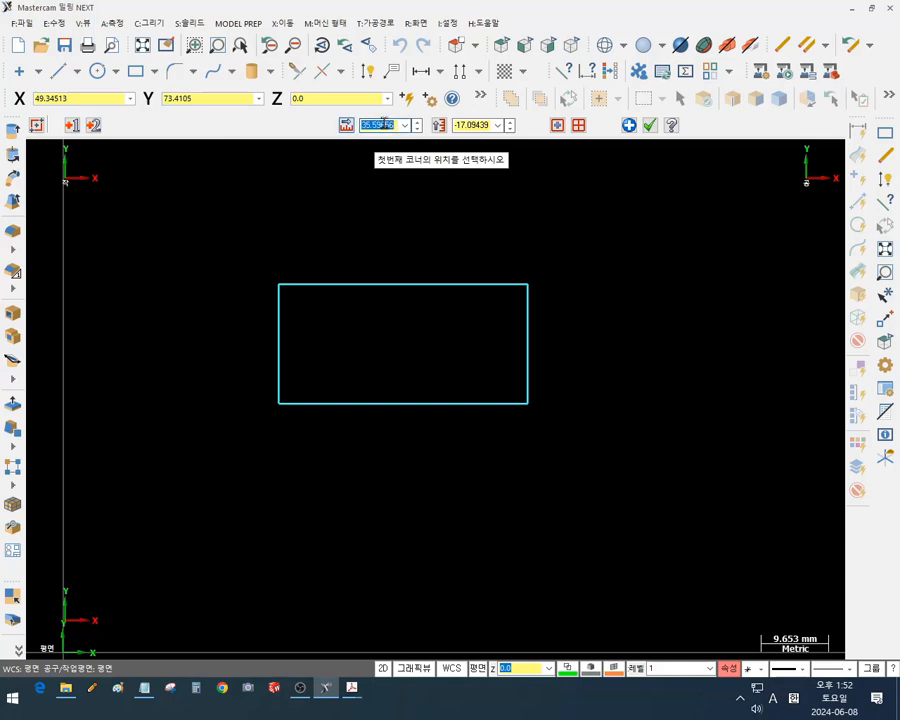
text(40)
click(481, 125)
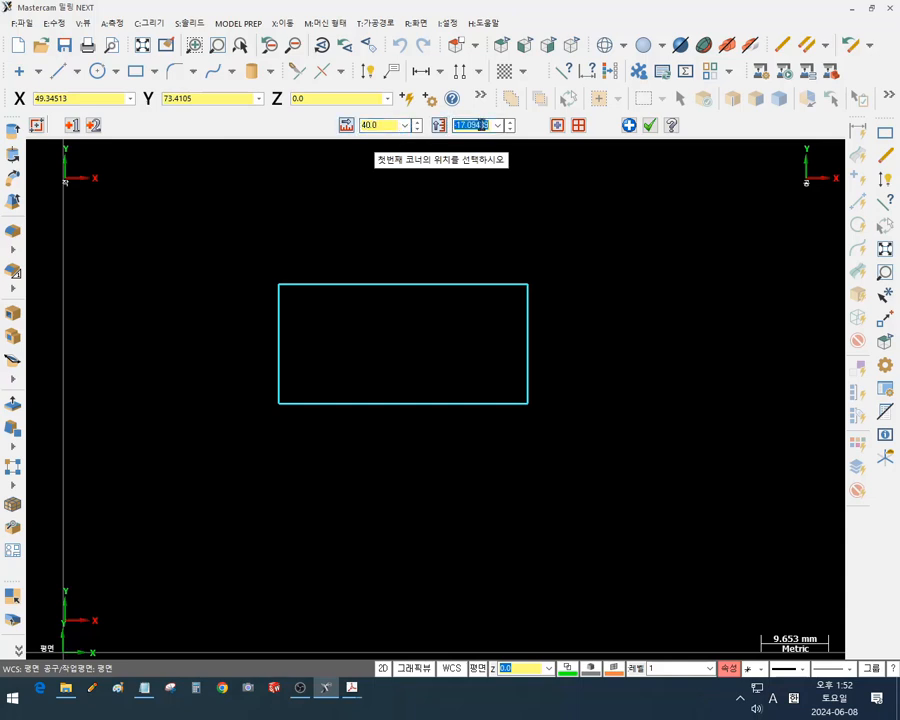
key(BackSpace)
text(-20)
key(Return)
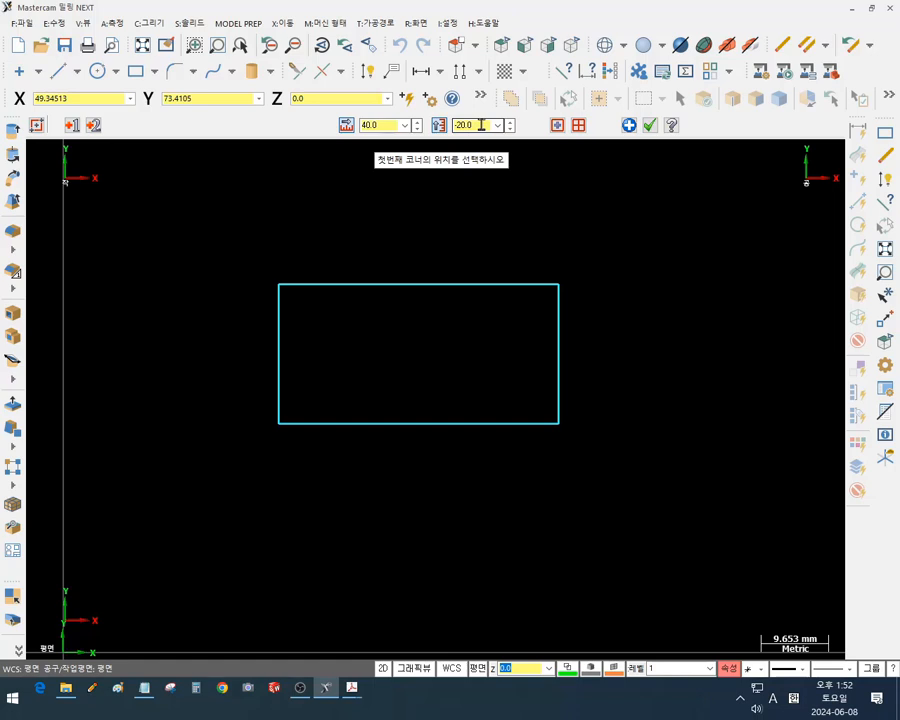
key(Return)
Try smart-dimensioning the rectangle's width by selecting its upper edge, abandoning each placement
scroll(639, 251, up, 1)
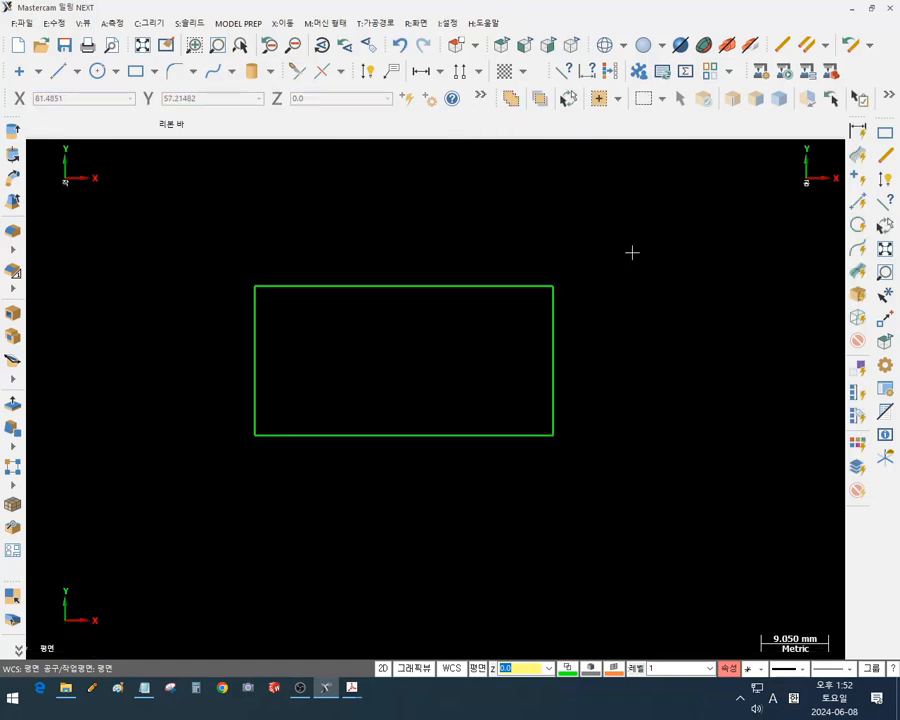
click(367, 71)
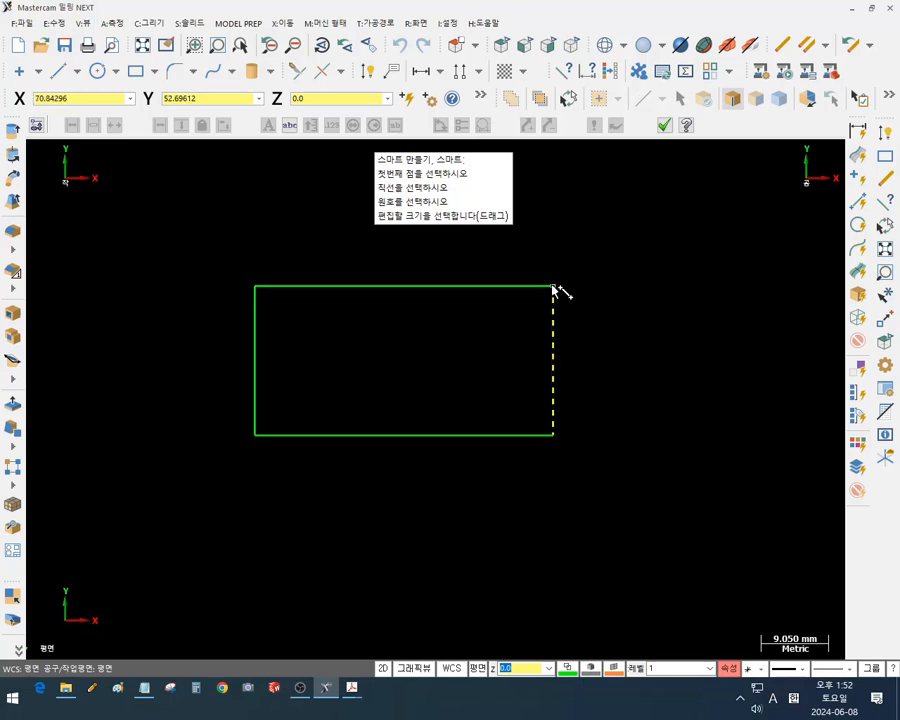
scroll(438, 456, down, 1)
scroll(468, 285, up, 3)
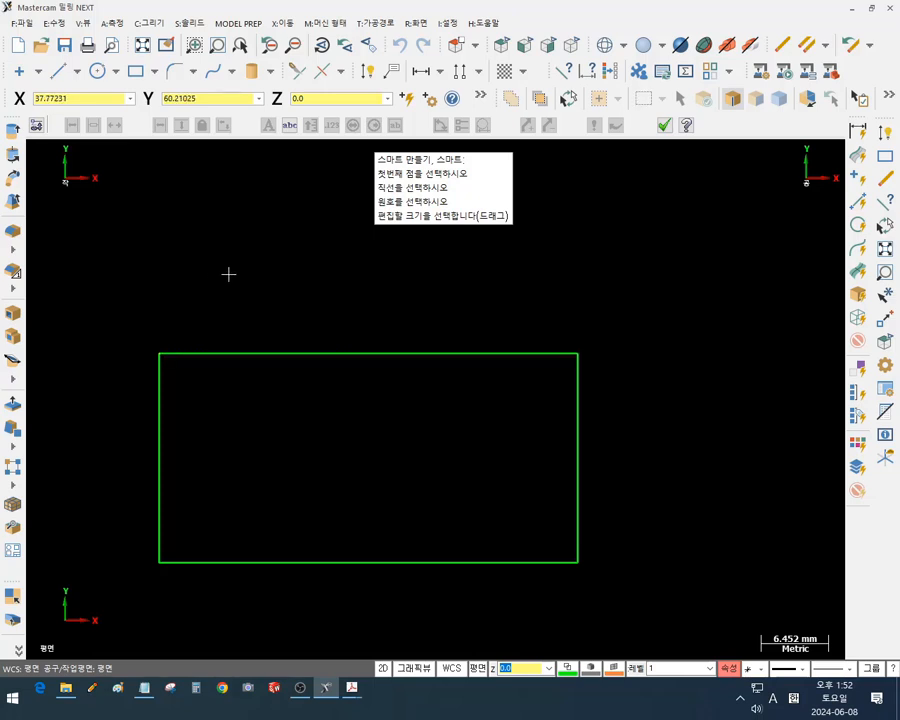
click(223, 347)
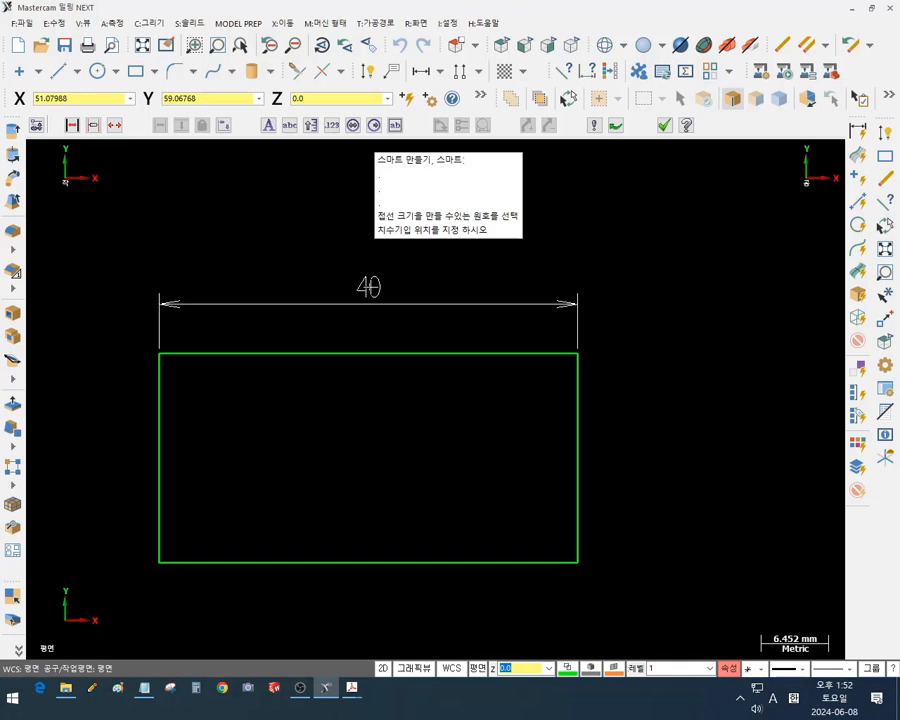
key(Escape)
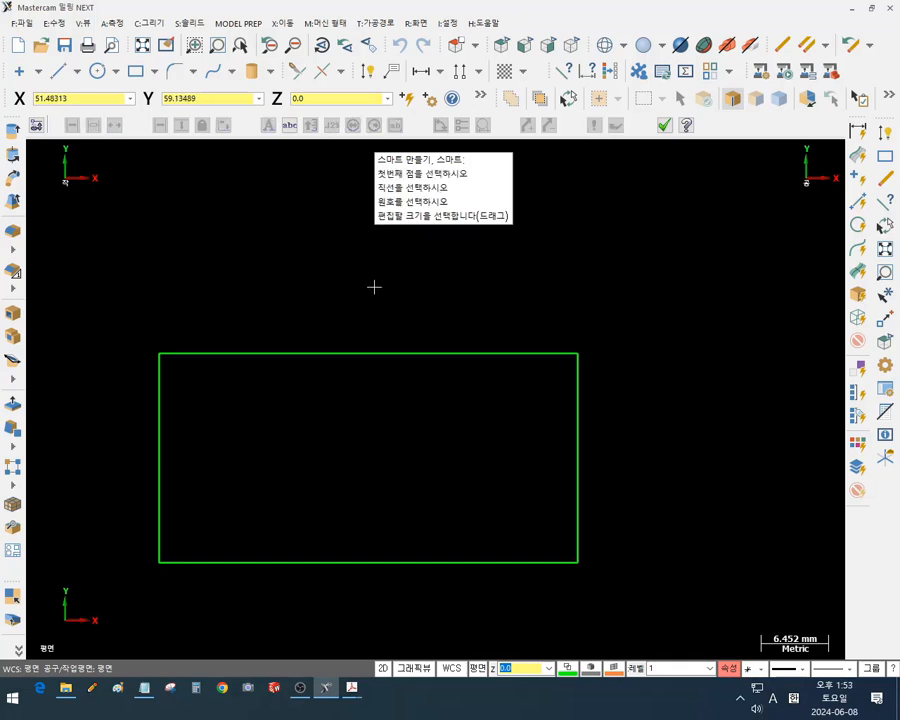
click(202, 354)
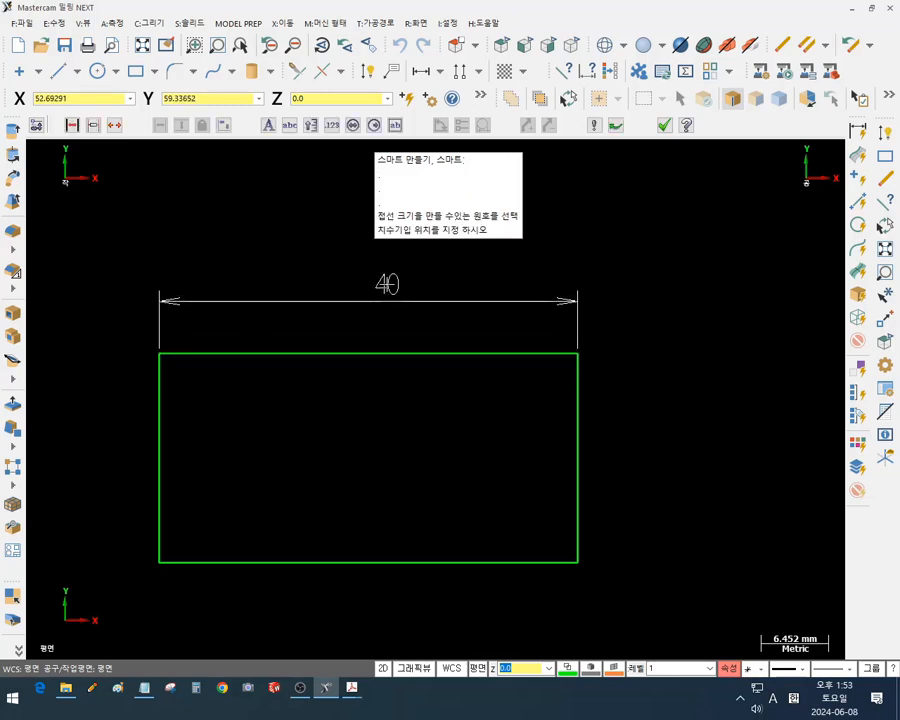
key(Escape)
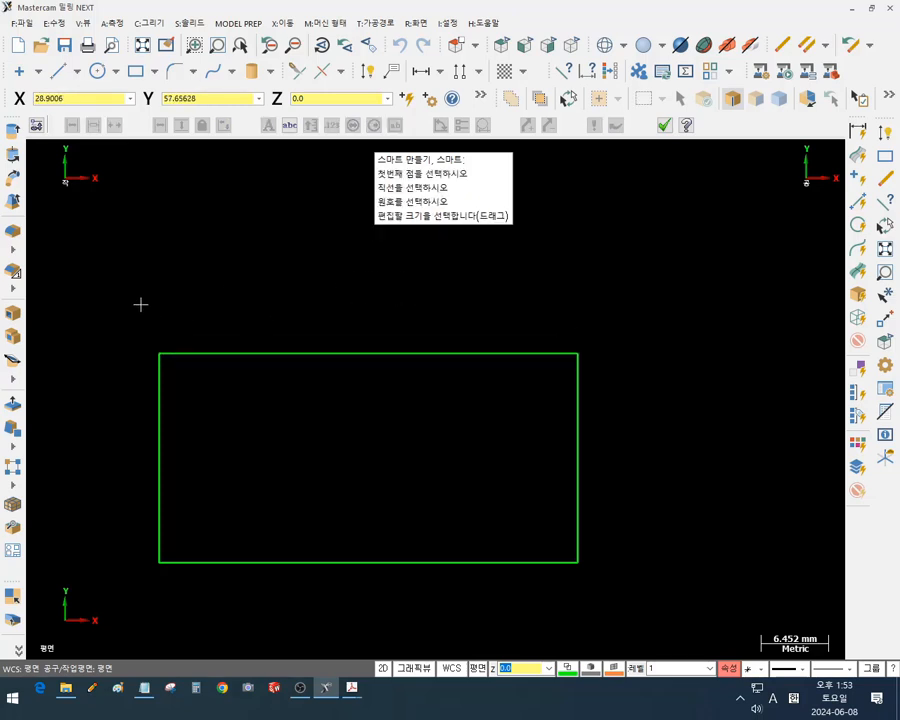
Try smart-dimensioning the rectangle's width by picking the two end corners of its upper edge
click(160, 354)
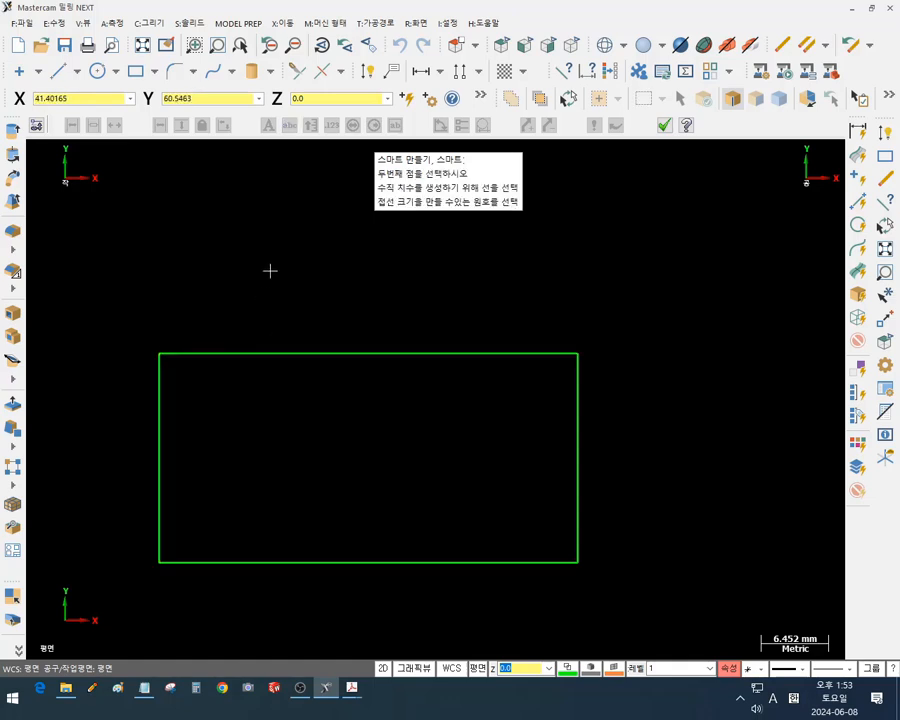
click(578, 354)
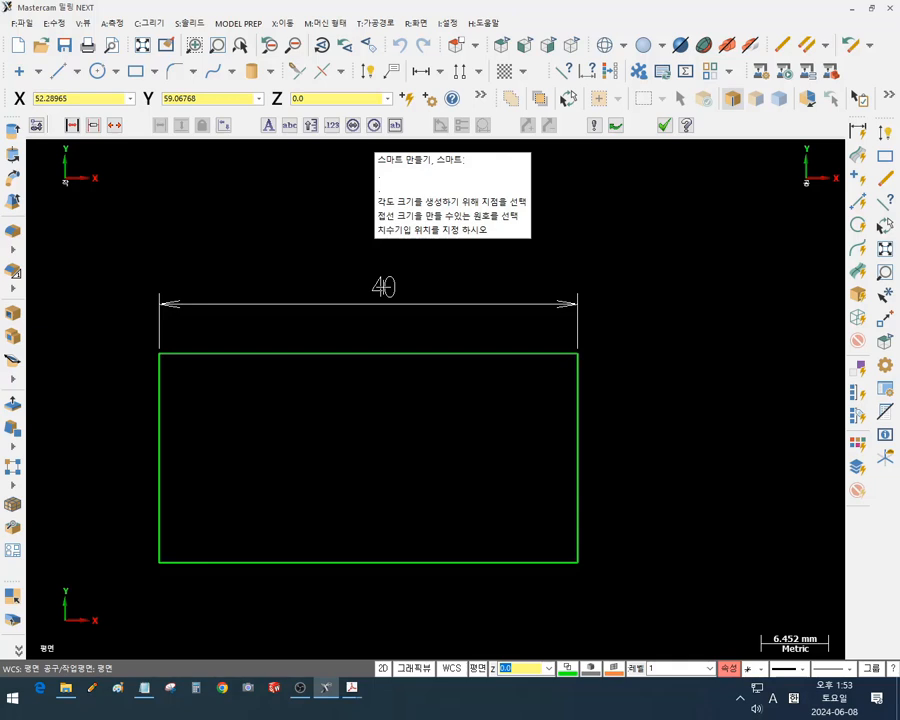
key(Escape)
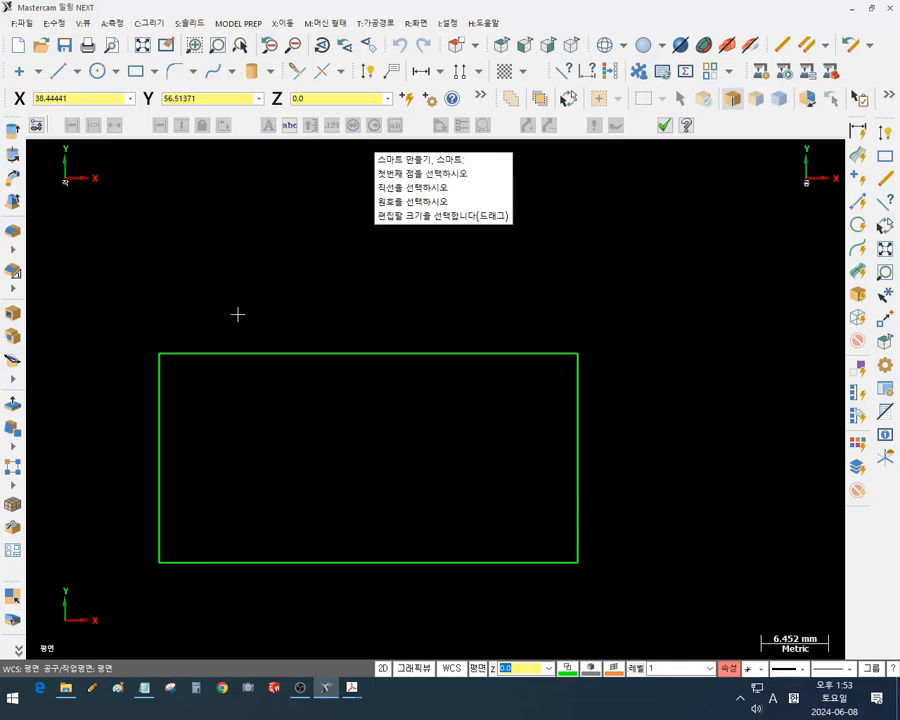
Dimension the rectangle's right edge, placing the vertical dimension outside the shape
click(584, 395)
click(668, 443)
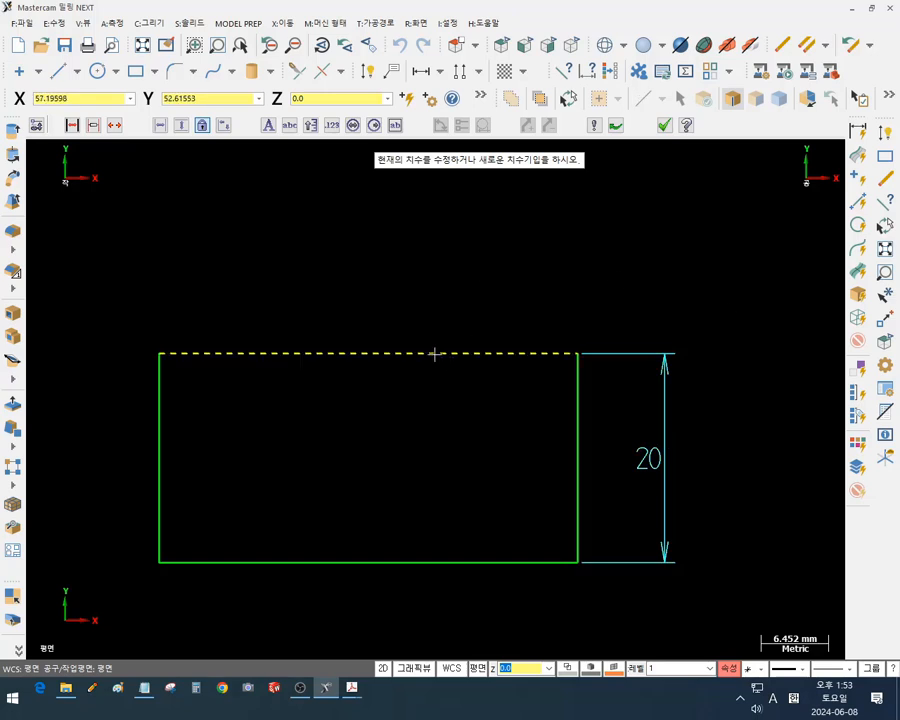
Dimension from the upper edge's midpoint to its left corner above the rectangle, and delete that dimension again
click(367, 356)
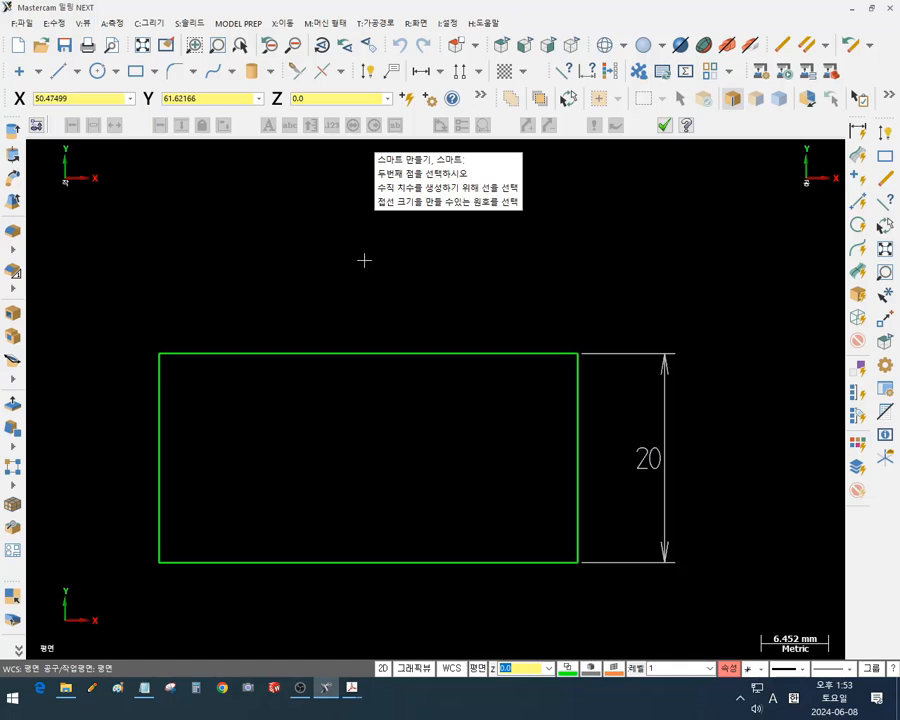
click(162, 355)
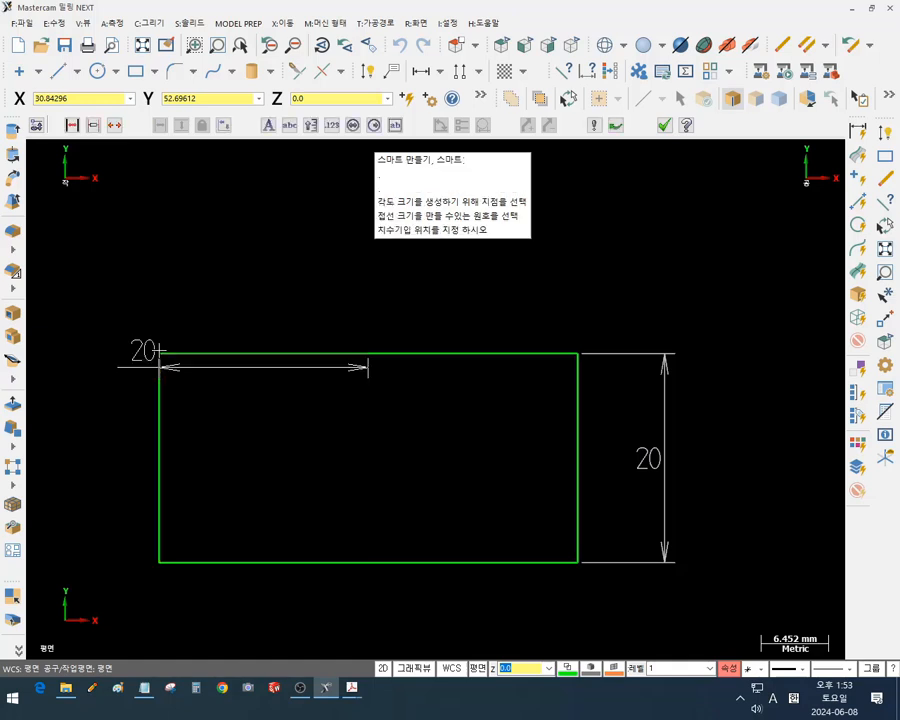
click(276, 268)
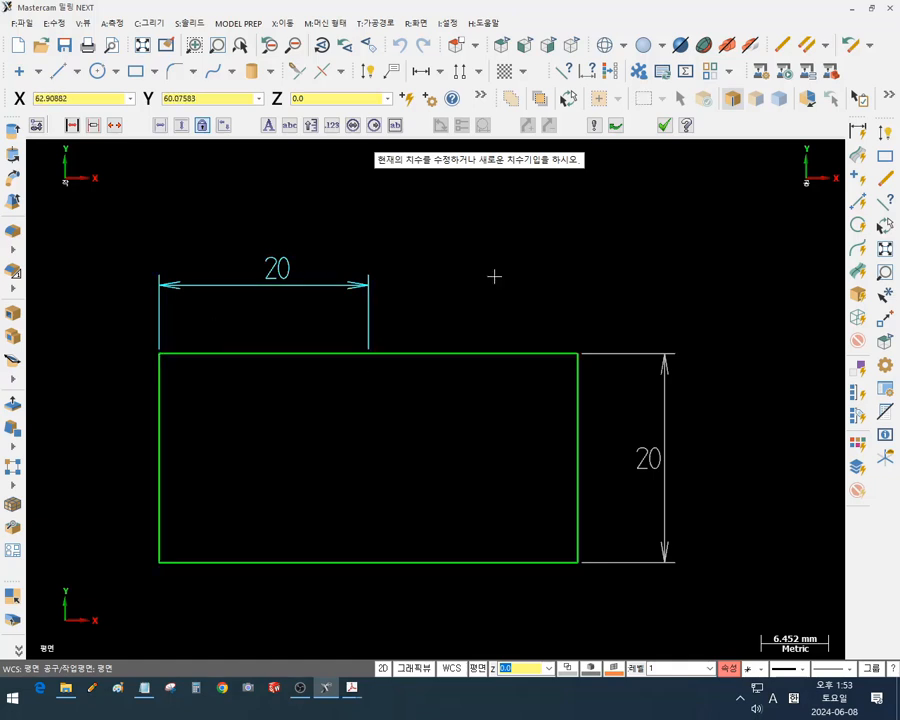
key(Escape)
key(Escape)
click(353, 285)
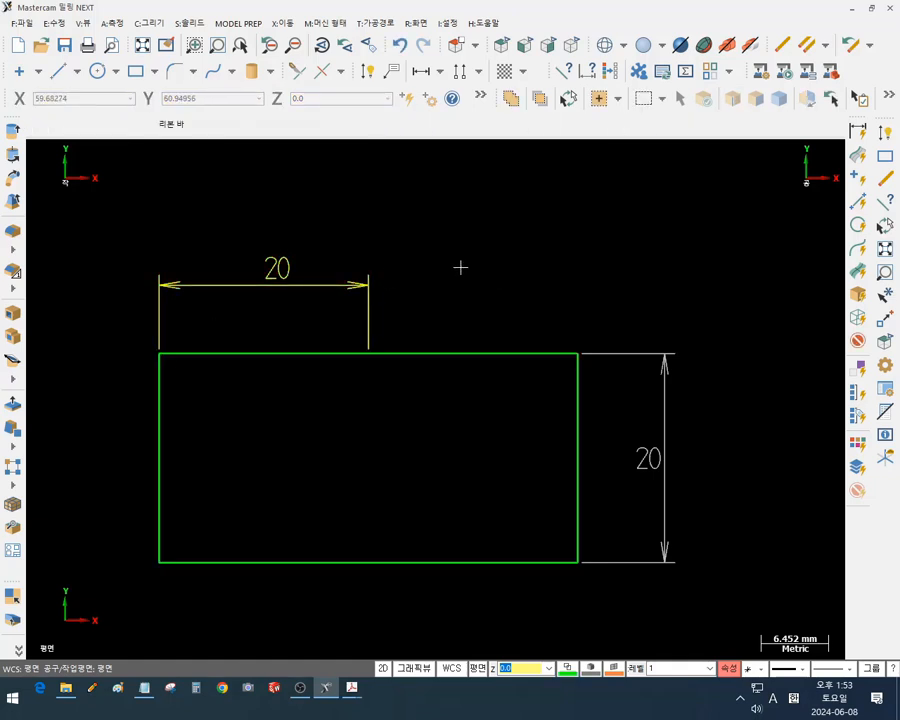
key(Delete)
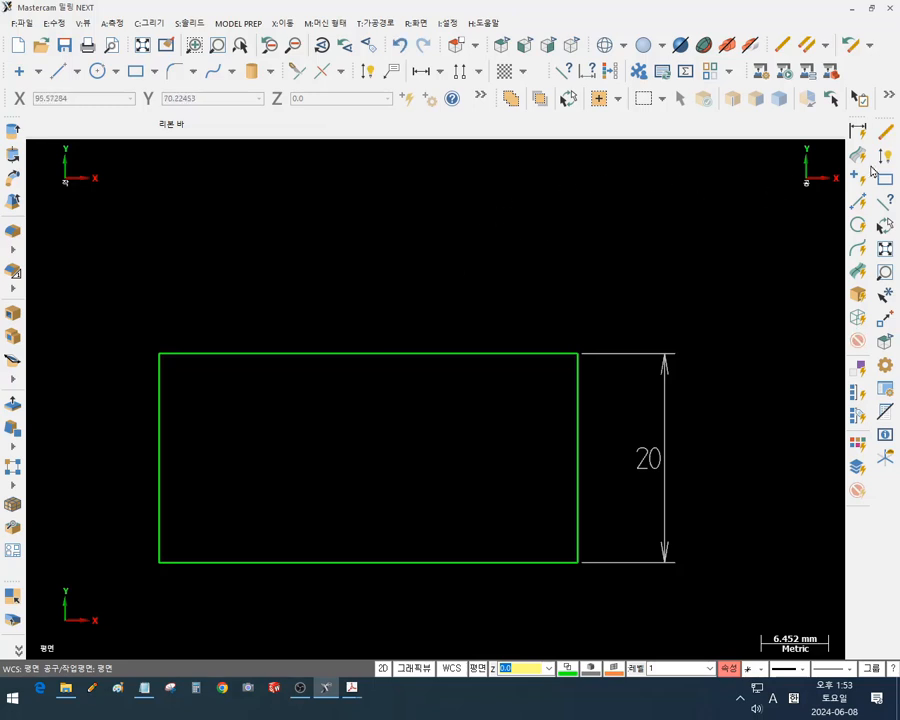
Smart-dimension the rectangle's upper edge, place the horizontal dimension centred above it, and finish dimensioning
click(857, 131)
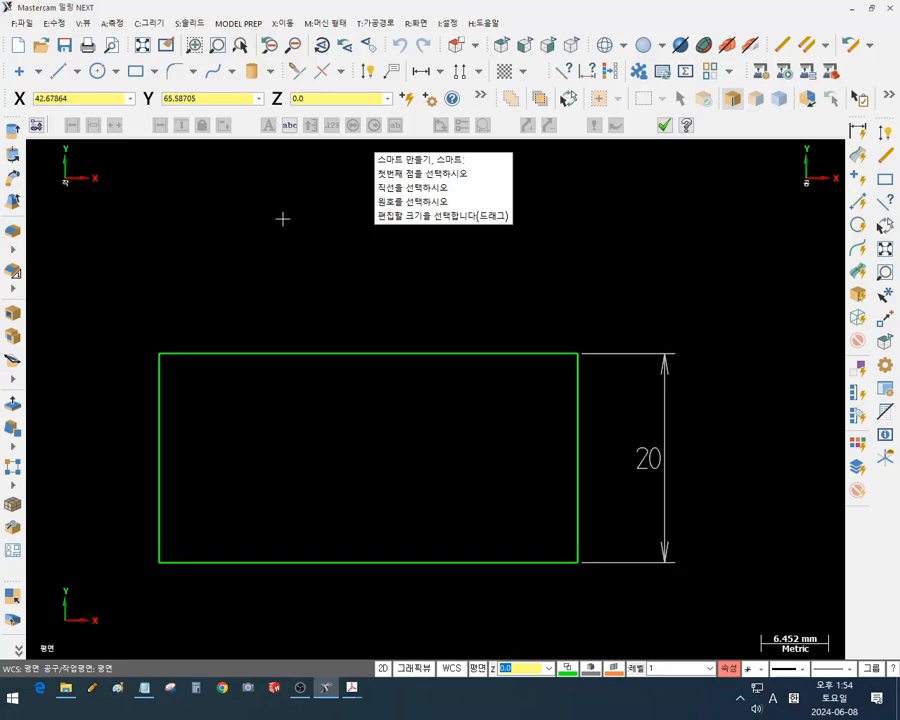
click(246, 352)
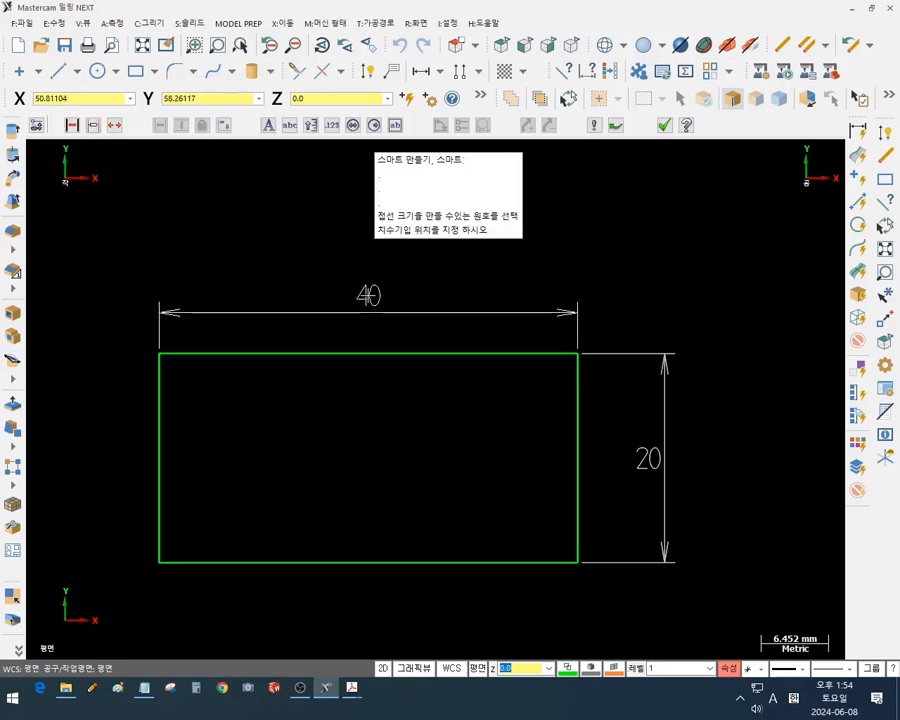
click(370, 296)
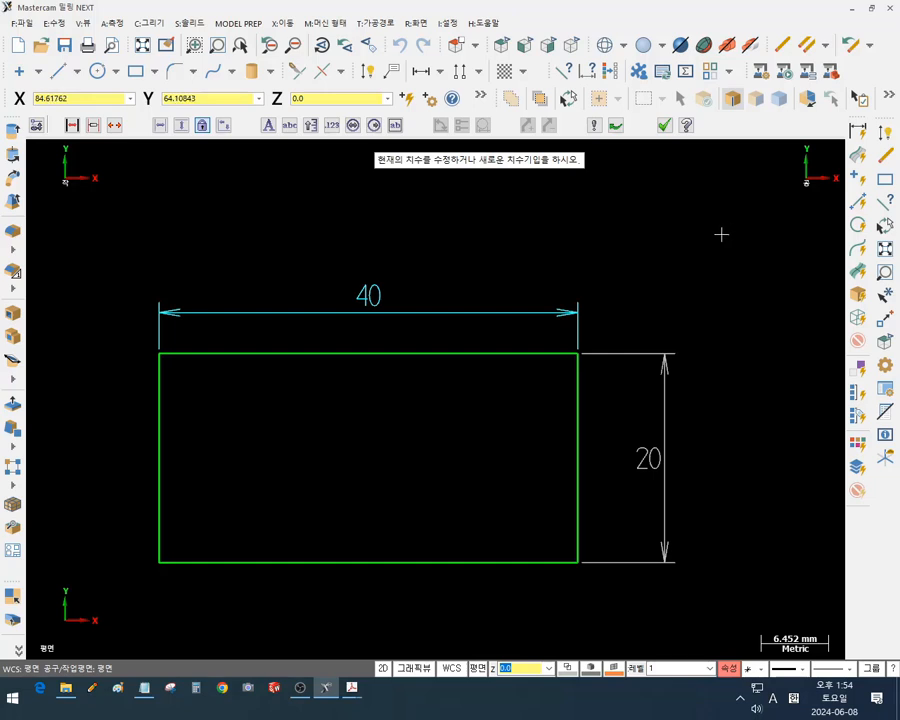
key(Escape)
key(Escape)
scroll(625, 199, down, 3)
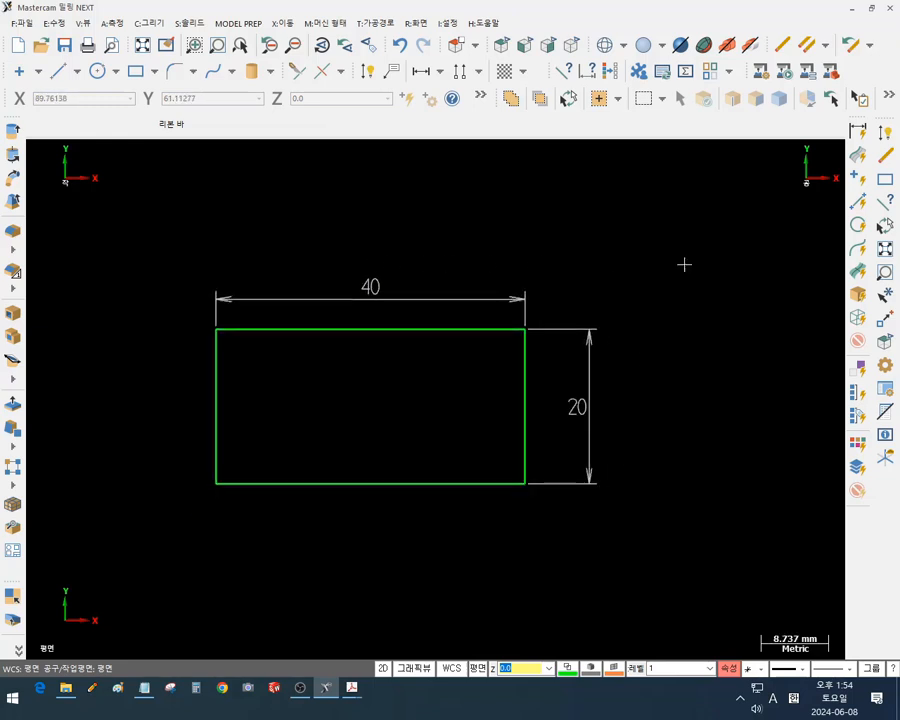
scroll(690, 265, up, 1)
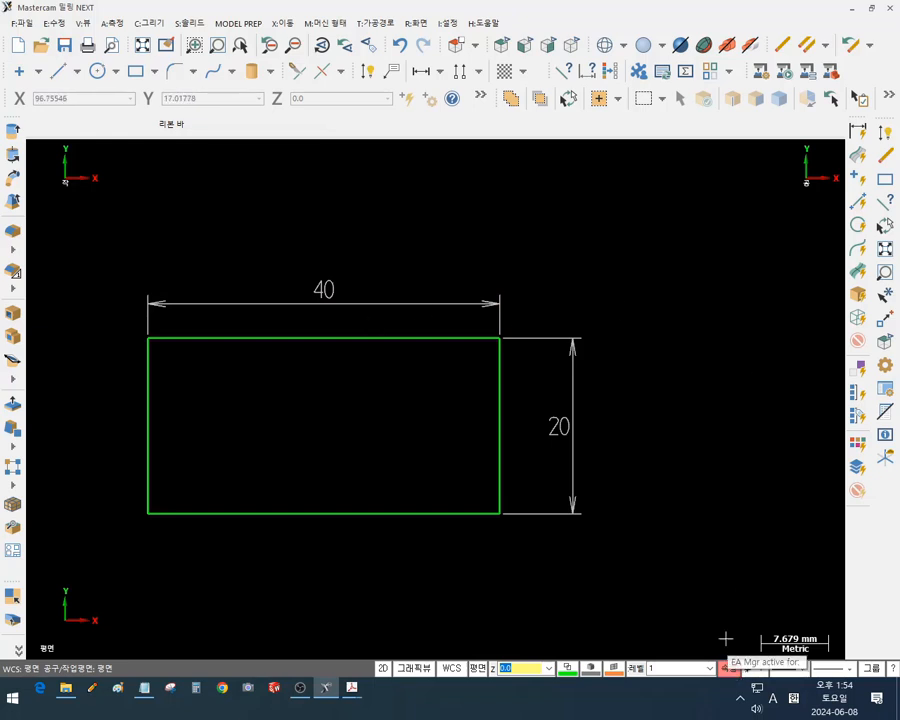
Mark the 속성 (attributes) control with red circles and an arrow using the screen pen, and clear the markings
click(92, 690)
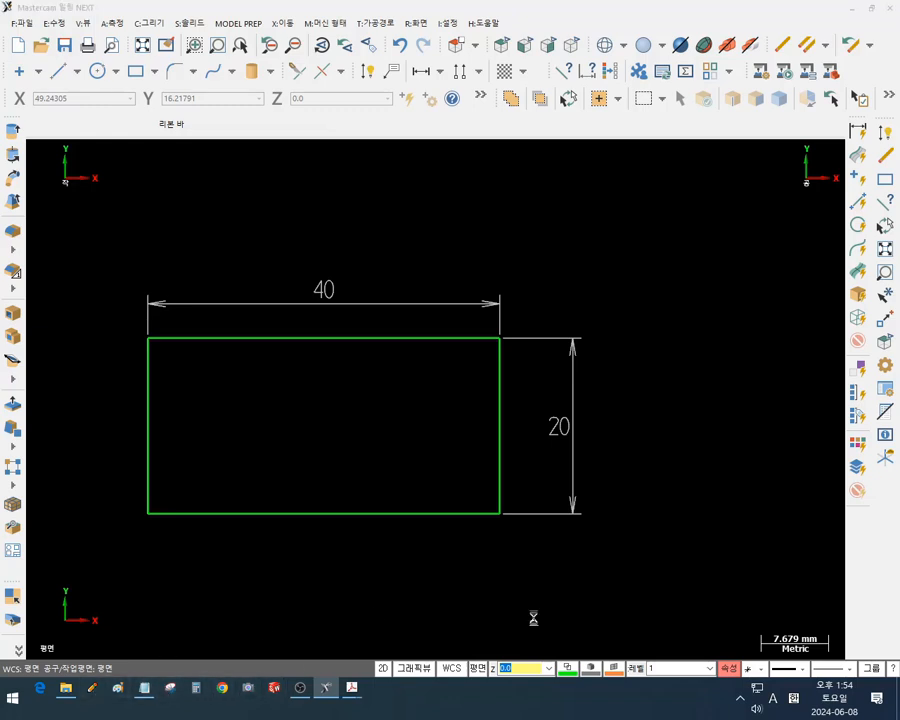
mouse_move(745, 605)
mouse_down()
mouse_move(715, 700)
mouse_move(758, 672)
mouse_up()
drag(690, 358, 712, 605)
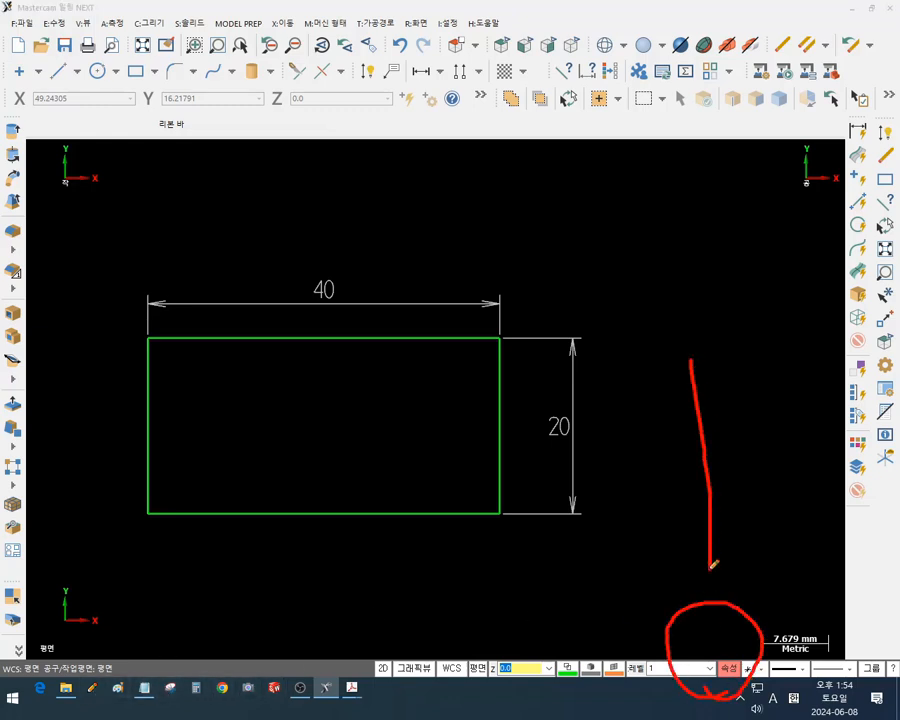
drag(672, 552, 712, 605)
drag(752, 532, 712, 605)
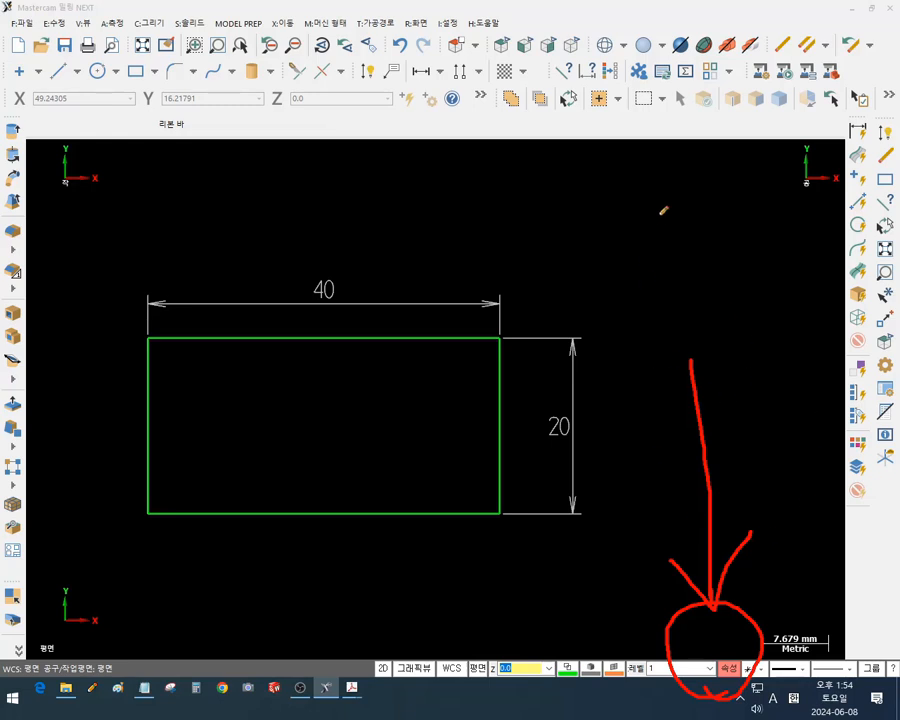
mouse_move(738, 641)
mouse_down()
mouse_move(714, 652)
mouse_move(745, 690)
mouse_move(703, 686)
mouse_up()
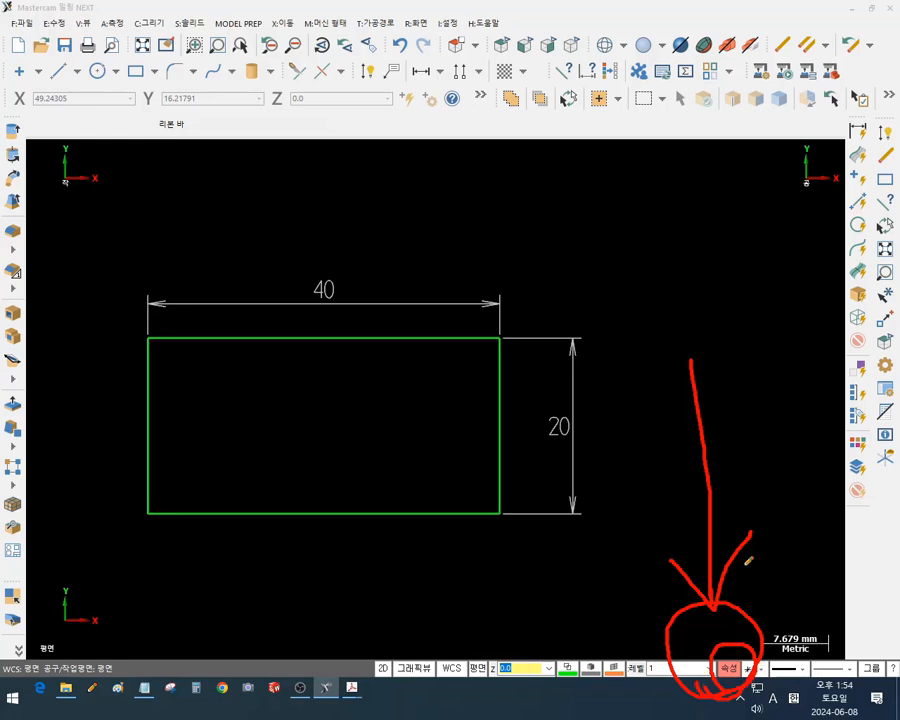
right_click(750, 338)
click(780, 427)
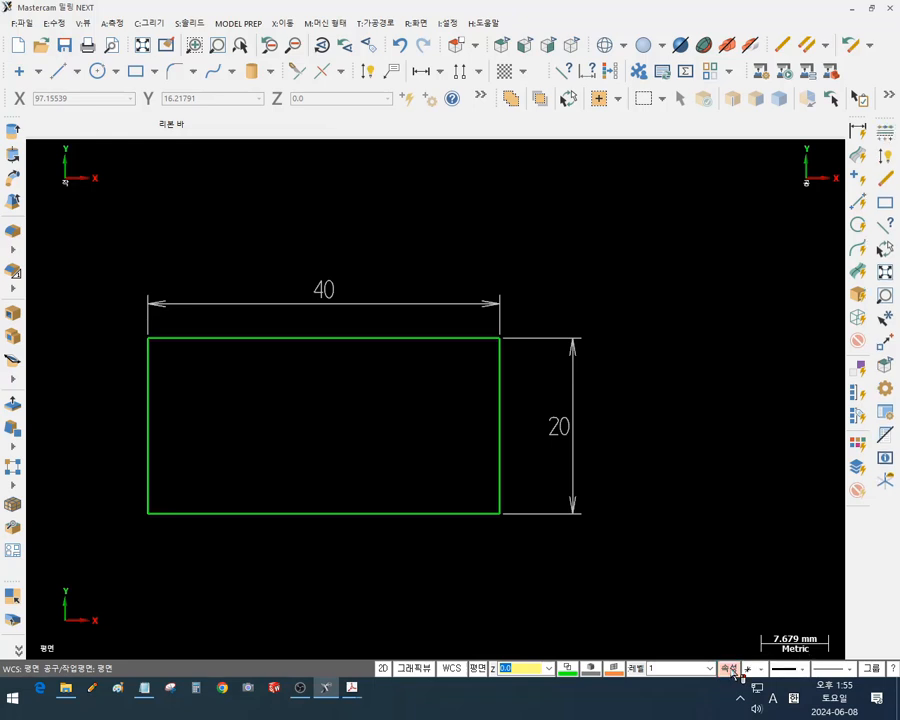
click(730, 670)
drag(763, 230, 311, 68)
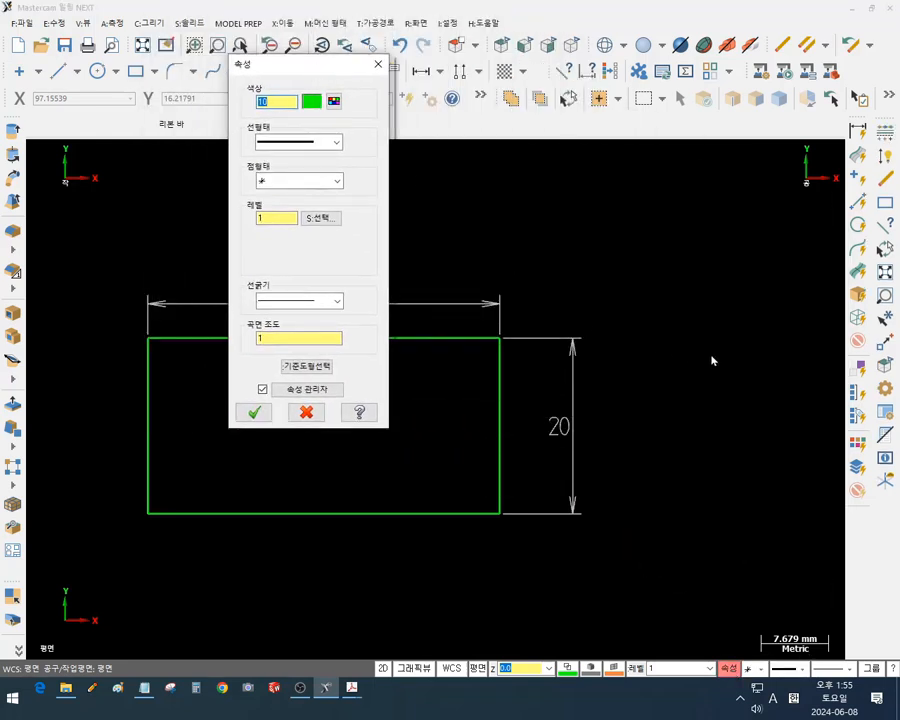
key(Escape)
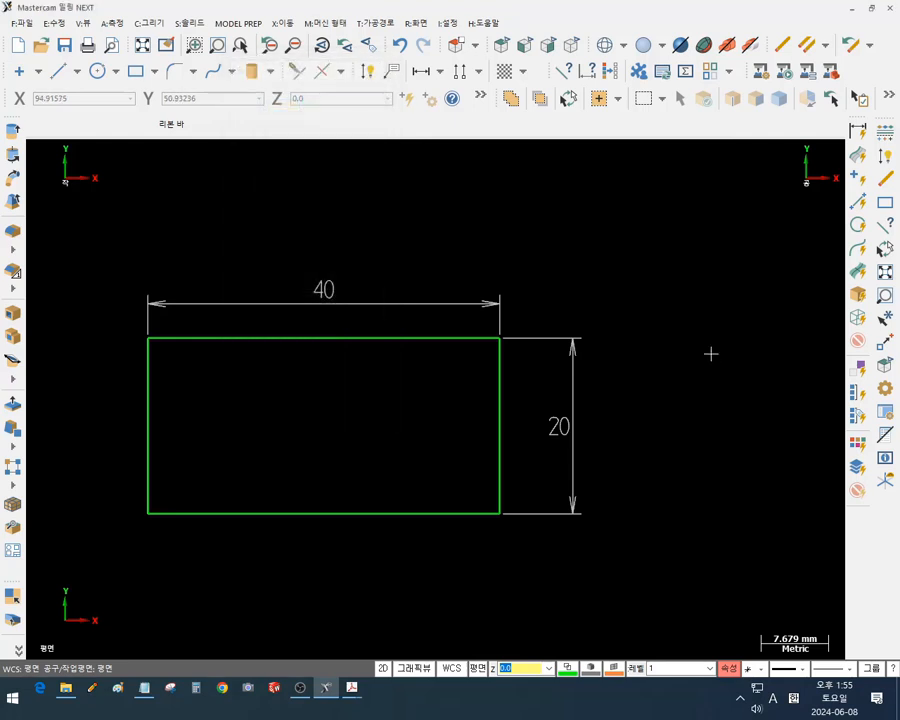
Open the 속성 (attributes) dialog, move it clear of the rectangle, and review its colour field before closing it
click(733, 672)
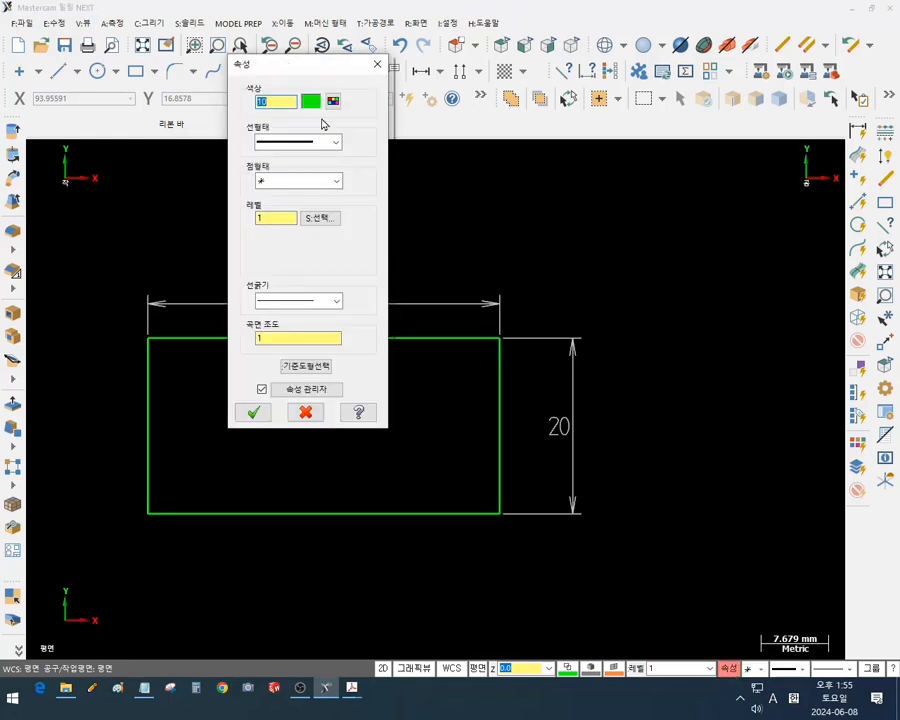
drag(318, 69, 708, 99)
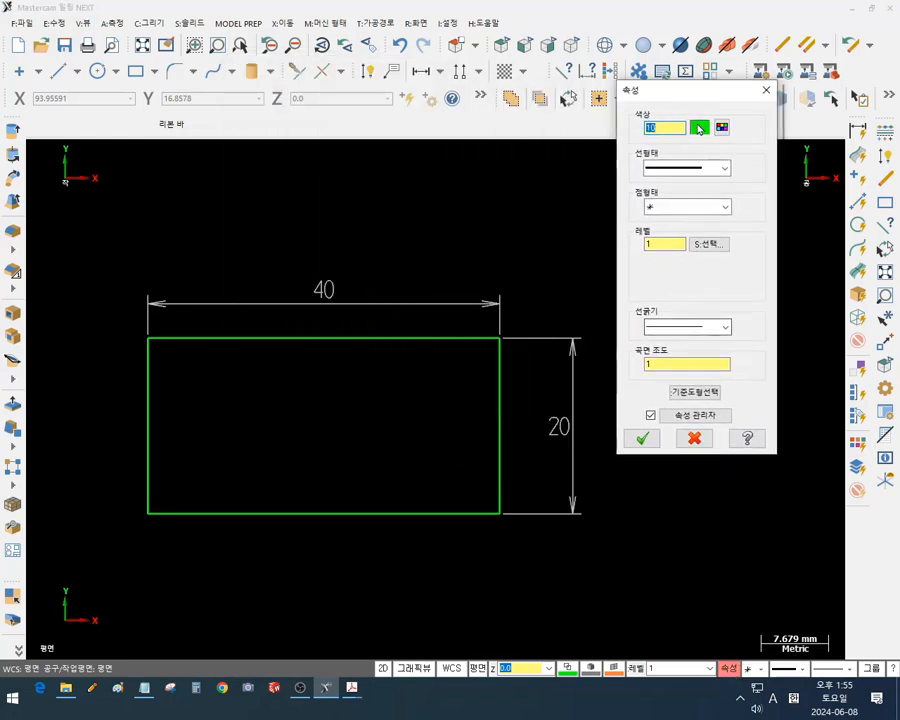
key(Escape)
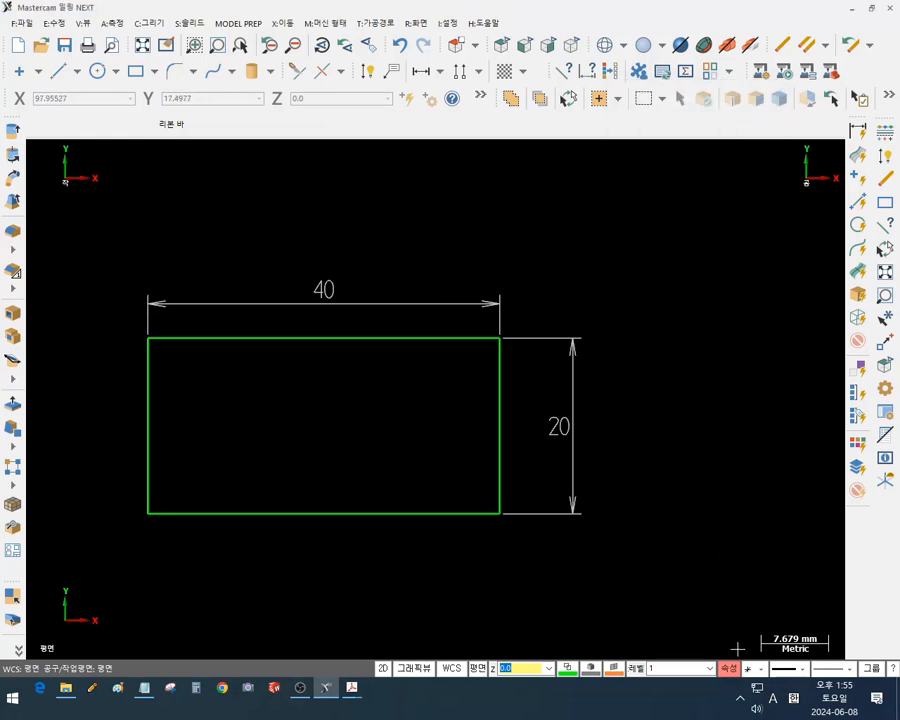
click(729, 668)
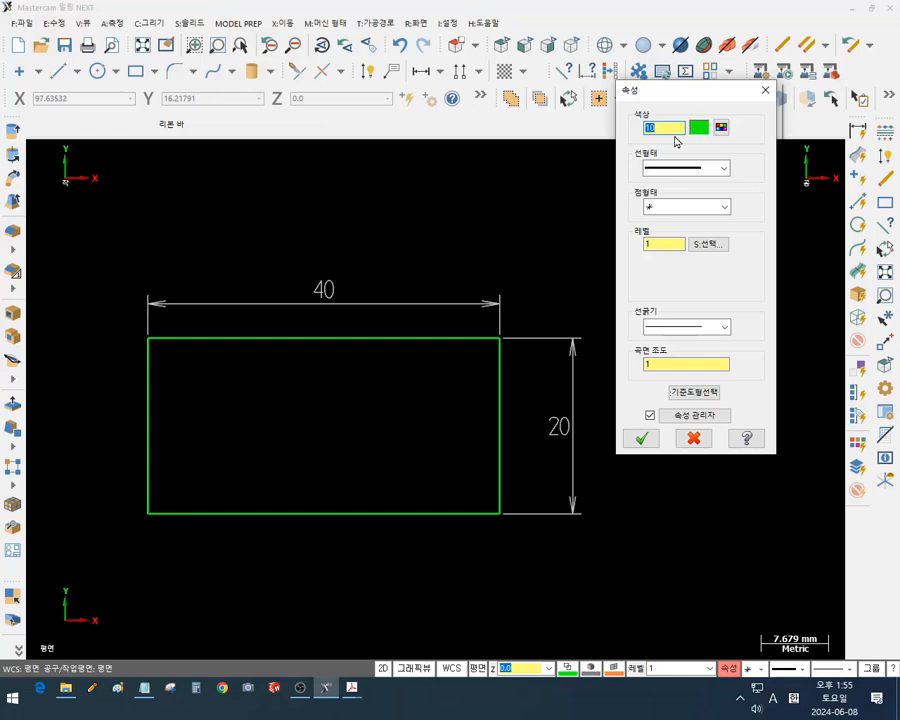
click(664, 128)
key(Return)
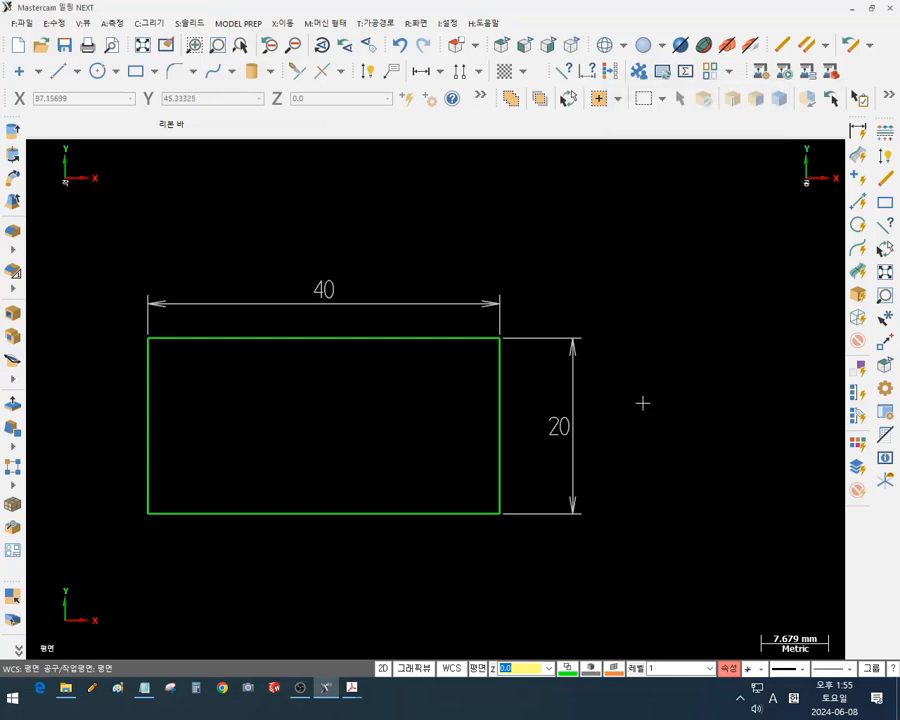
Disable the 속성 관리자 (attribute manager) option in the 속성 settings and accept the change
click(729, 669)
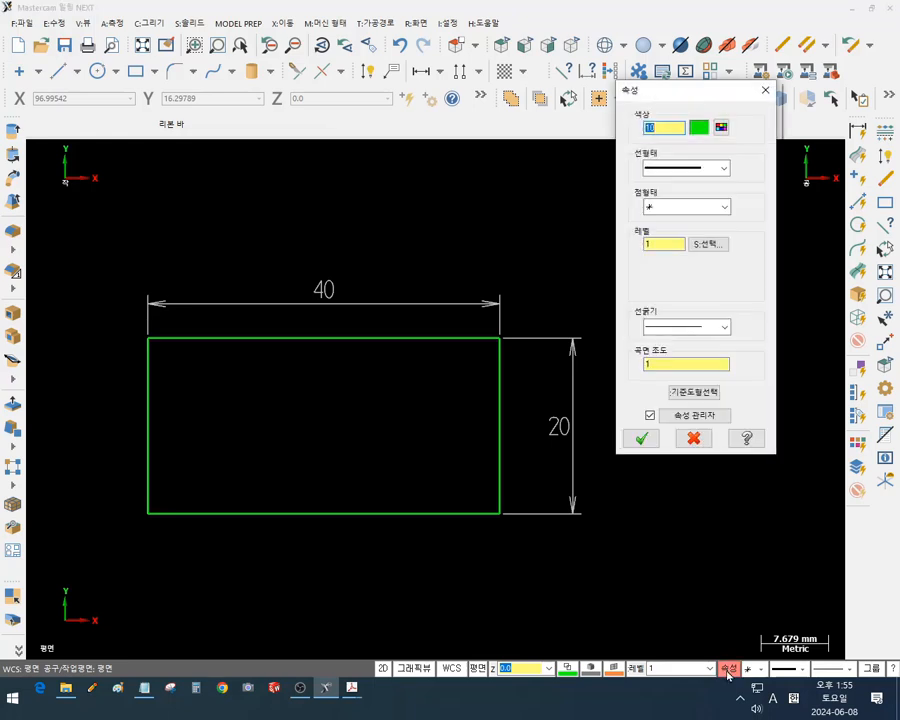
click(650, 415)
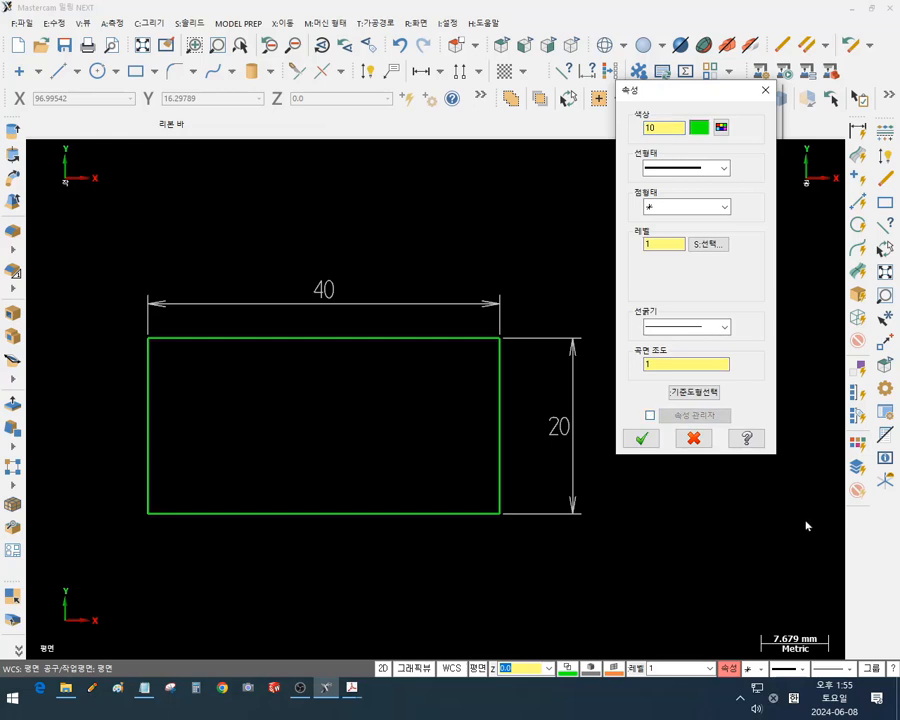
click(643, 438)
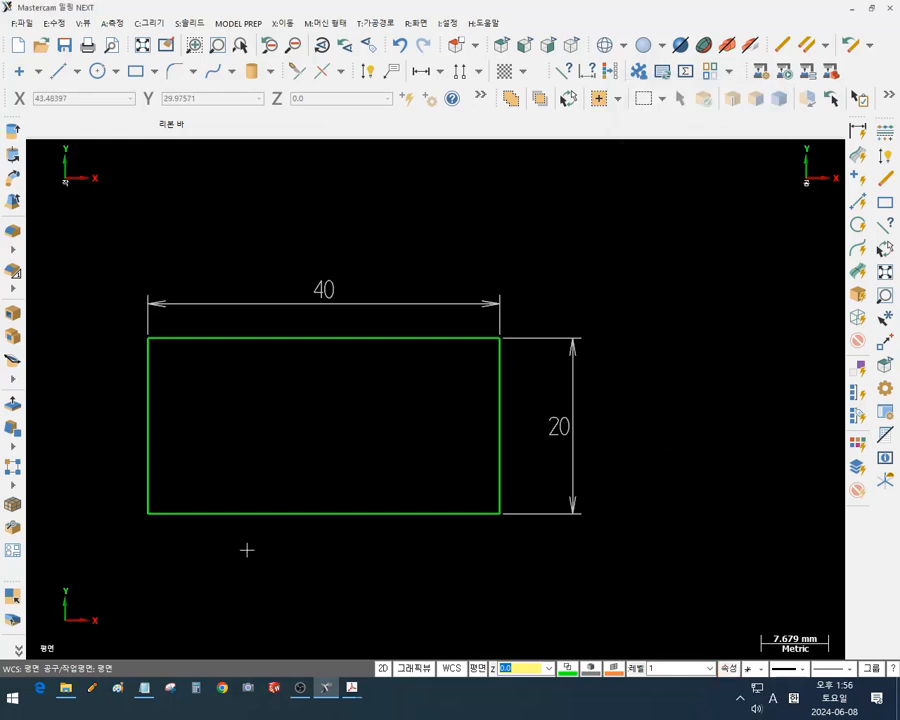
Circle the 속성 control in red with an arrow pointing at it using the screen pen, and clear the markings
mouse_move(730, 687)
mouse_down()
mouse_move(671, 661)
mouse_move(724, 702)
mouse_move(694, 689)
mouse_up()
drag(754, 411, 739, 615)
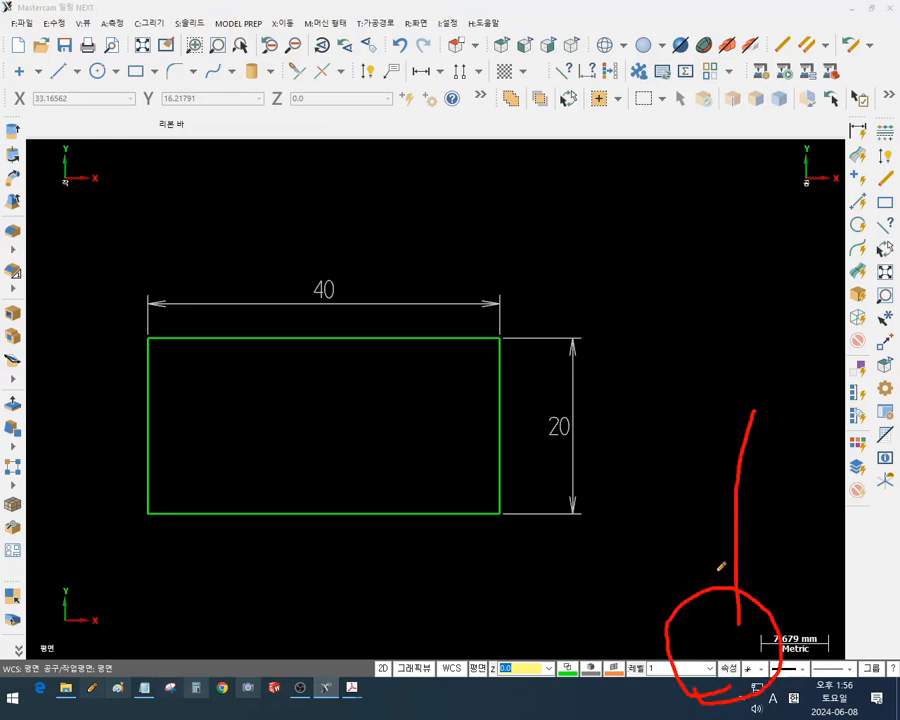
drag(718, 573, 789, 577)
mouse_move(714, 686)
mouse_down()
mouse_move(738, 650)
mouse_move(705, 690)
mouse_move(683, 652)
mouse_up()
right_click(701, 309)
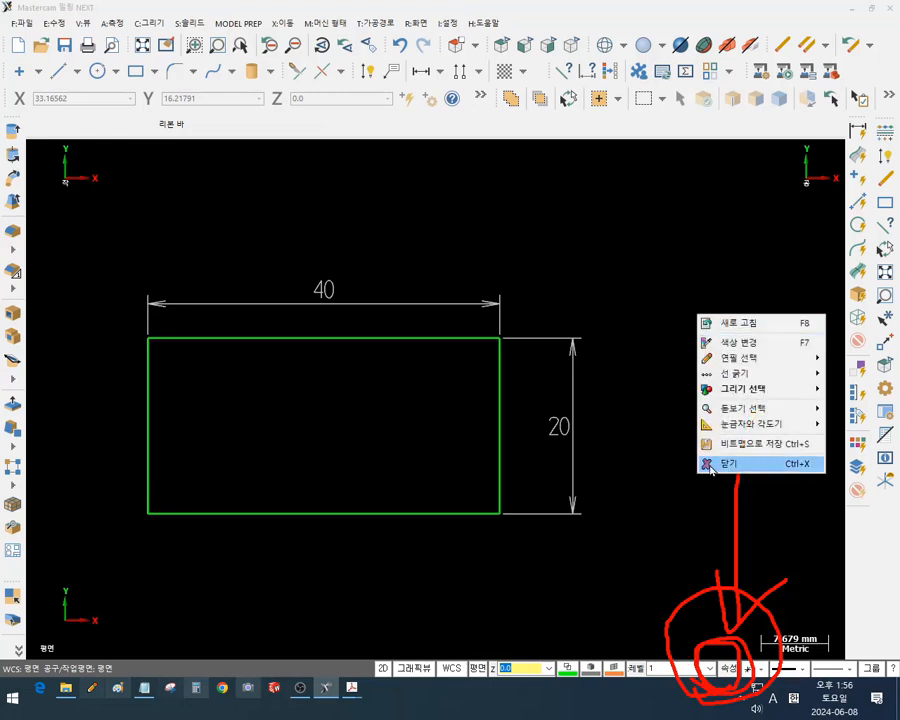
click(725, 460)
Re-enable the 속성 관리자 option, and temporarily mark the 속성 control with a red circle and arrow
click(731, 669)
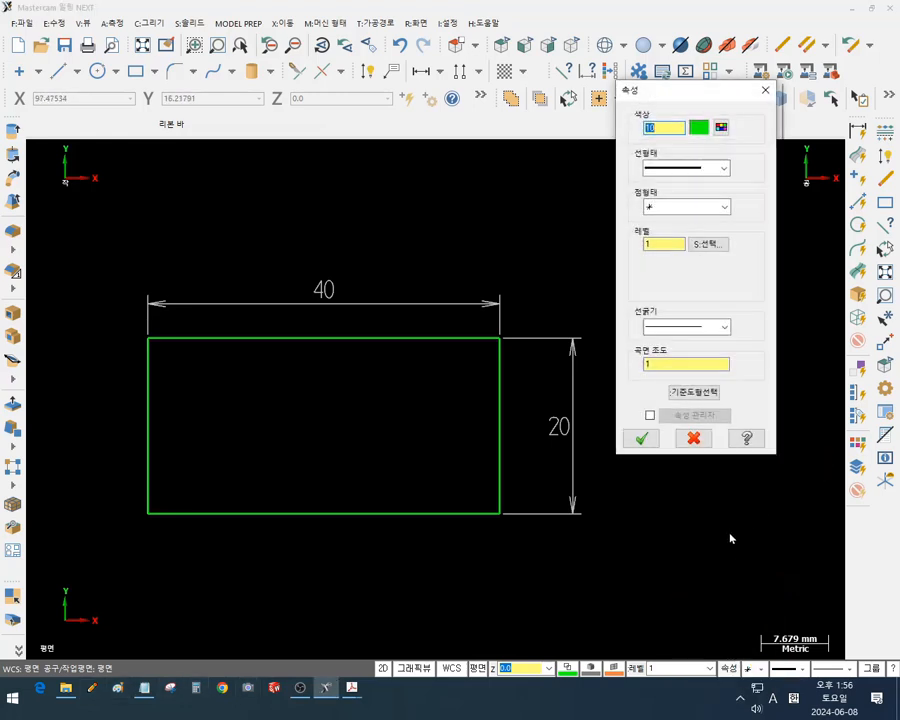
click(641, 438)
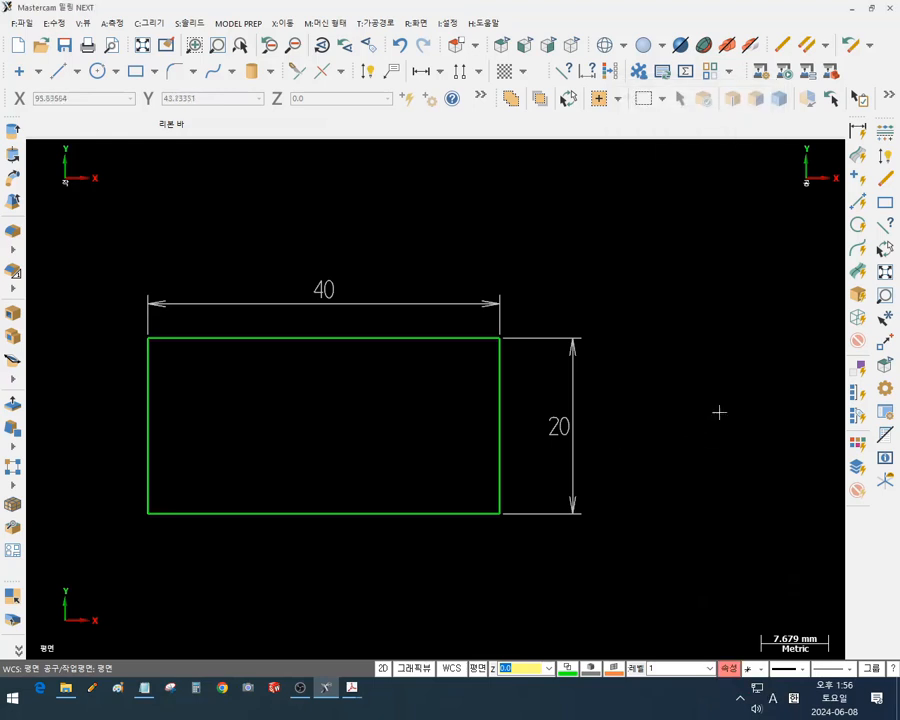
click(92, 690)
mouse_move(736, 686)
mouse_down()
mouse_move(681, 625)
mouse_move(752, 665)
mouse_up()
drag(711, 276, 722, 632)
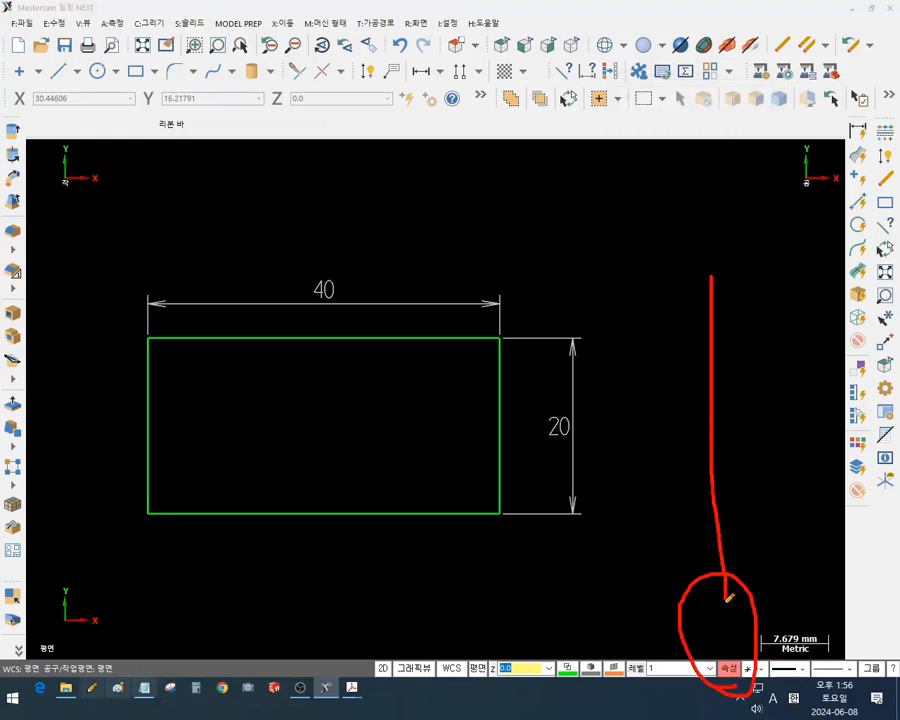
mouse_move(696, 594)
mouse_down()
mouse_move(735, 615)
mouse_move(768, 548)
mouse_up()
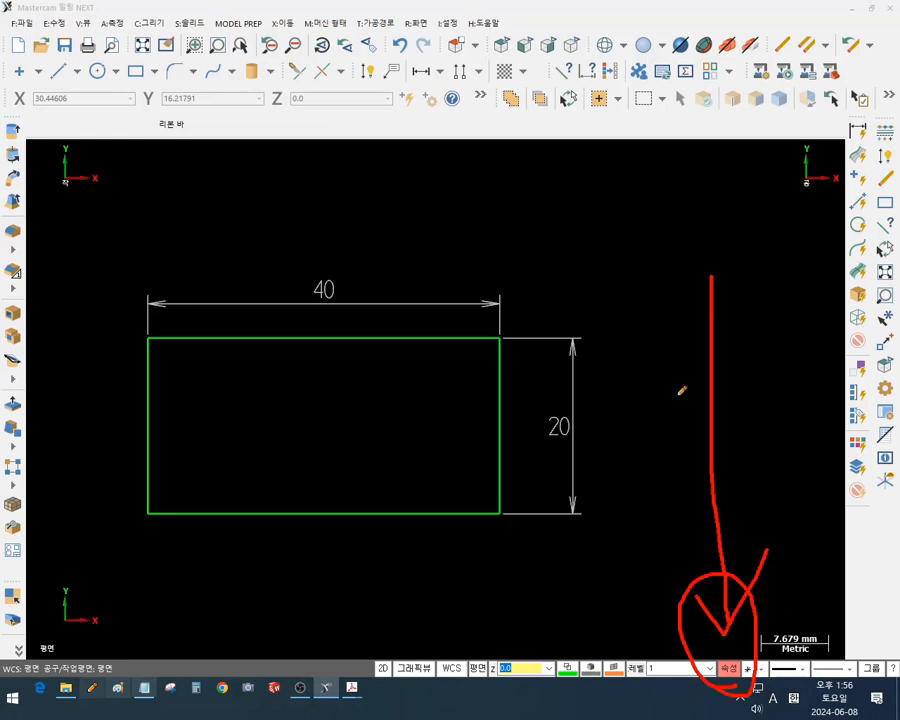
right_click(601, 328)
click(636, 486)
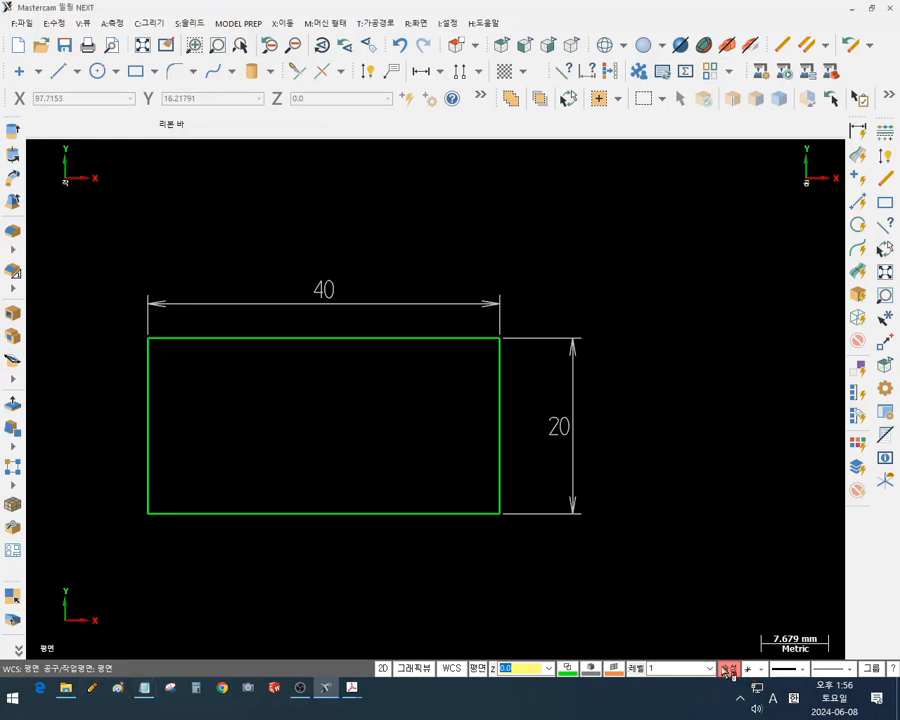
Switch the 속성 관리자 option off and back on, and open the 요소 속성 관리자 dialog, moving it above the rectangle
click(729, 668)
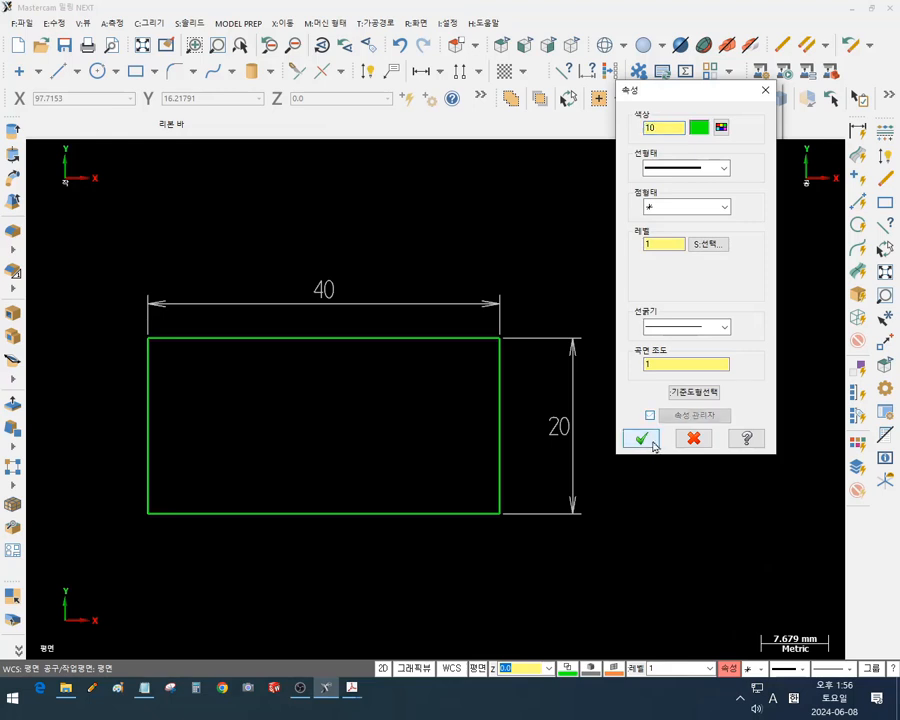
click(654, 445)
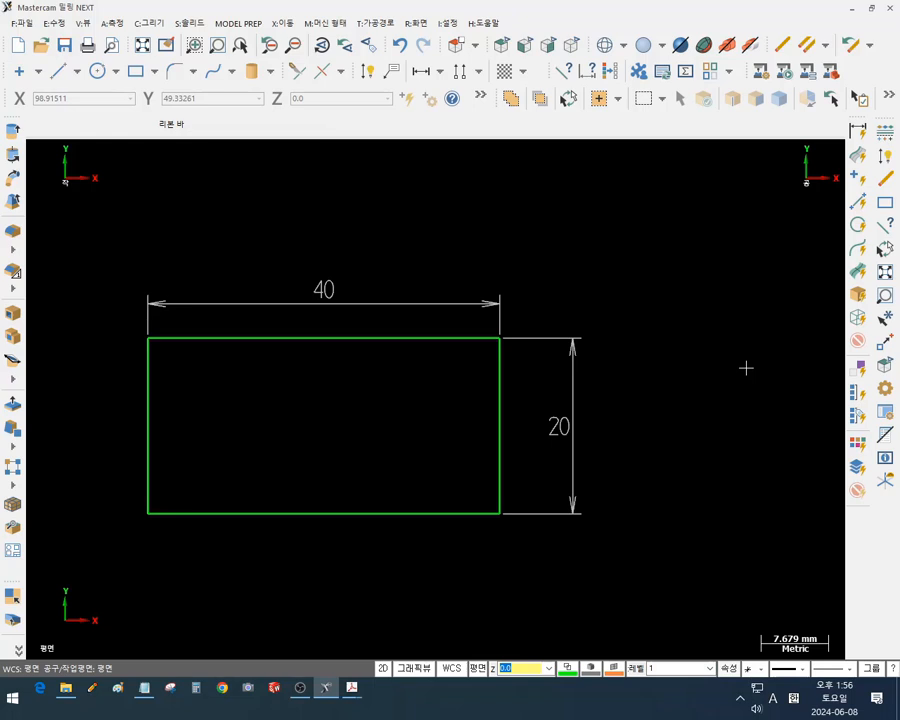
click(732, 668)
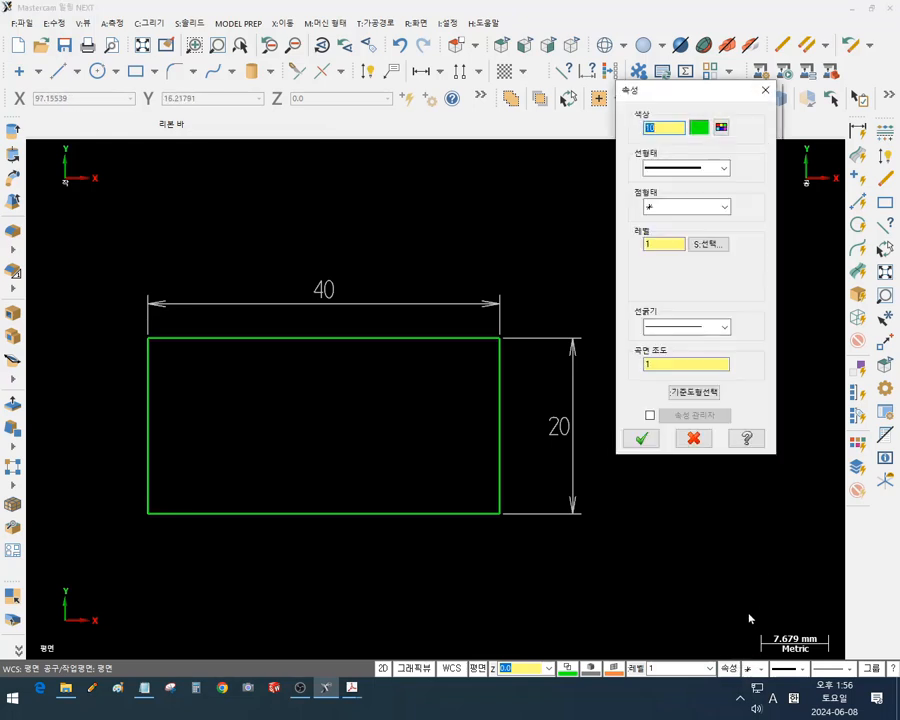
click(651, 415)
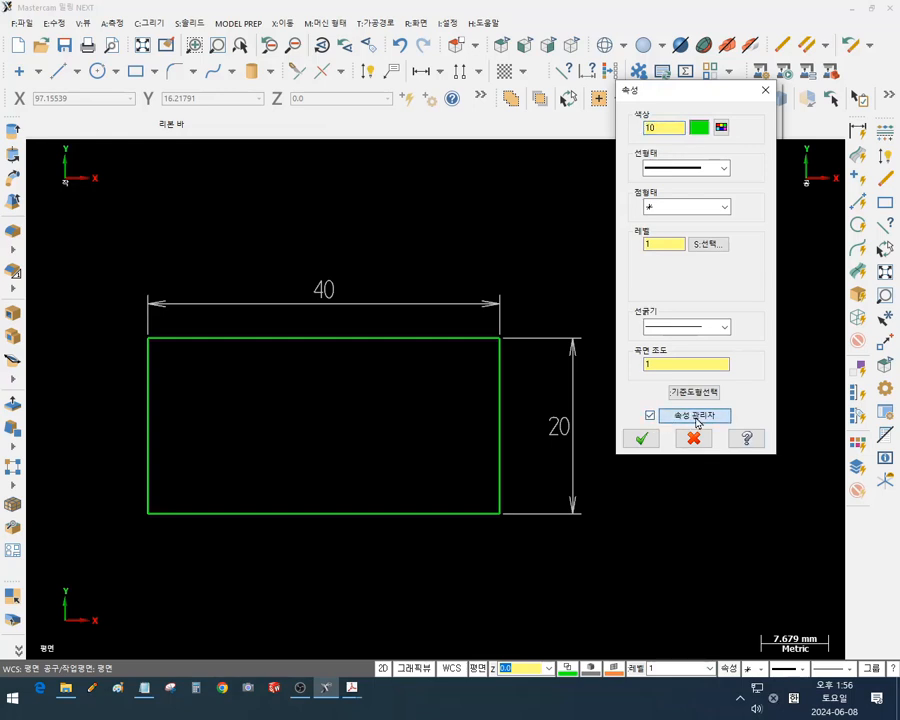
click(695, 415)
drag(203, 177, 432, 50)
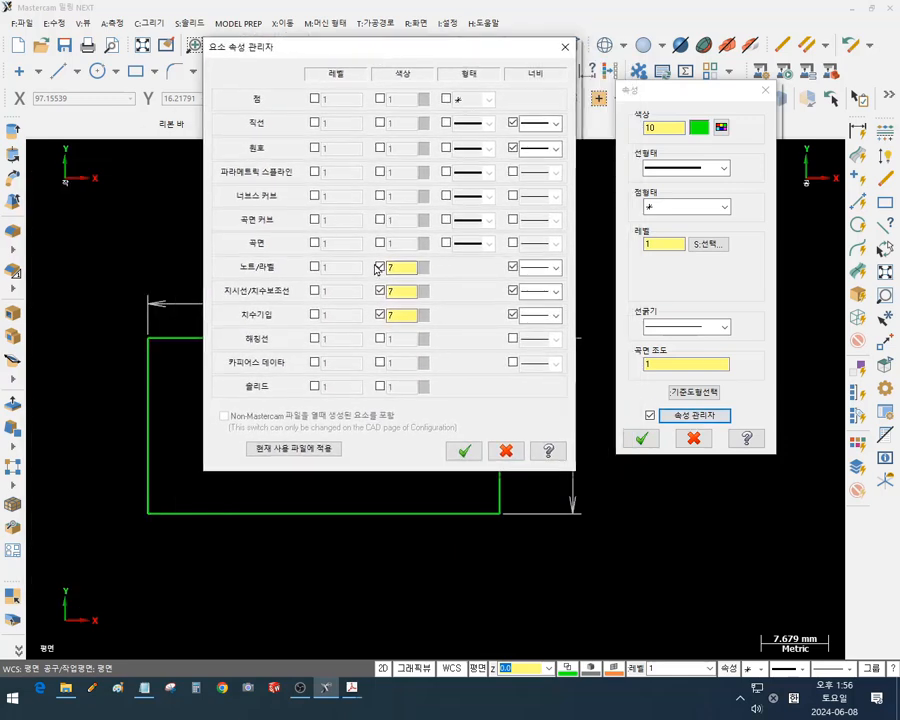
With the screen pen, outline the 노트/라벨, 지시선/치수보조선 and 치수기입 rows and circle their colour and width settings
click(92, 688)
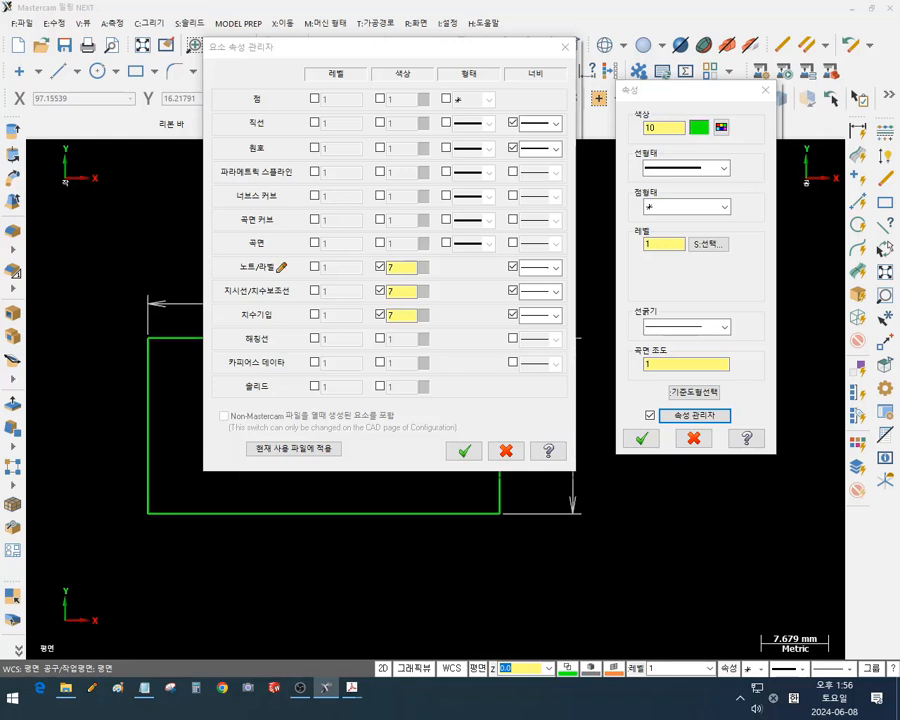
mouse_move(218, 253)
mouse_down()
mouse_move(576, 258)
mouse_move(512, 341)
mouse_move(203, 318)
mouse_move(215, 254)
mouse_up()
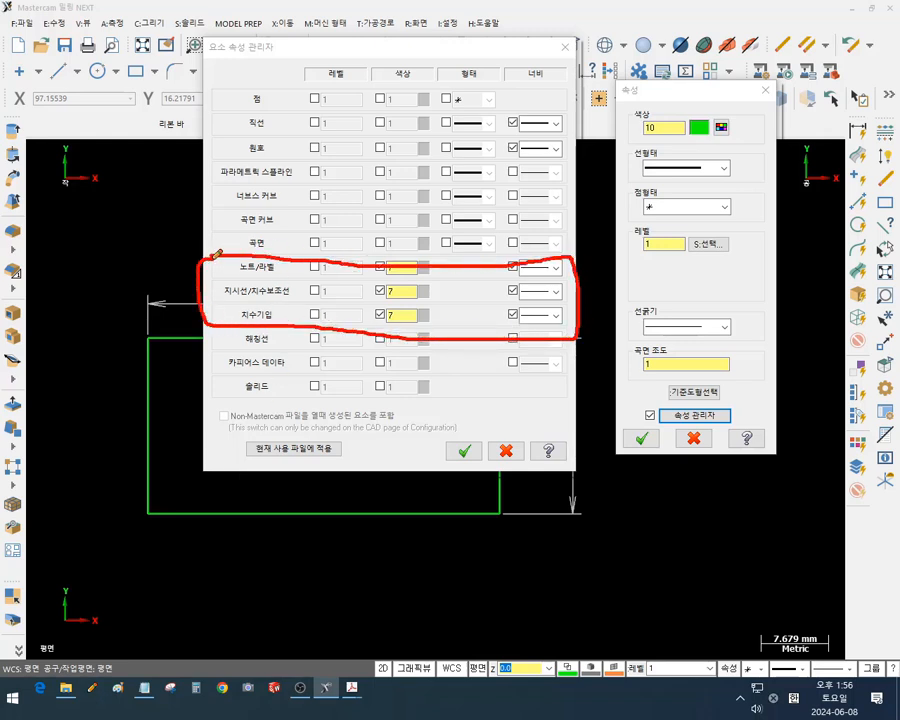
mouse_move(379, 344)
mouse_down()
mouse_move(379, 235)
mouse_move(388, 335)
mouse_move(370, 340)
mouse_up()
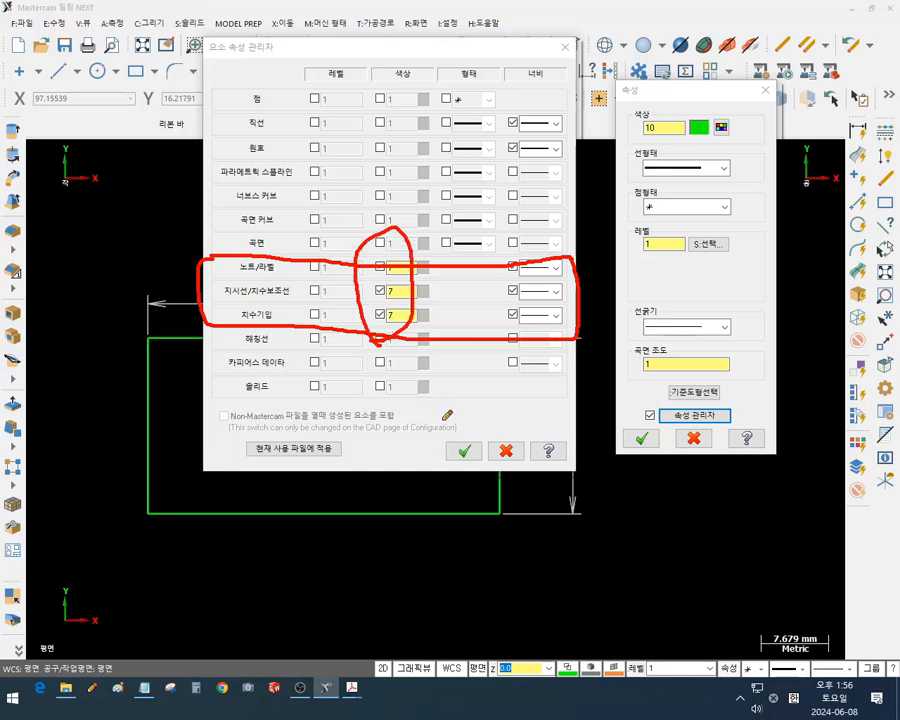
mouse_move(500, 346)
mouse_down()
mouse_move(497, 294)
mouse_move(552, 320)
mouse_move(530, 345)
mouse_move(508, 336)
mouse_up()
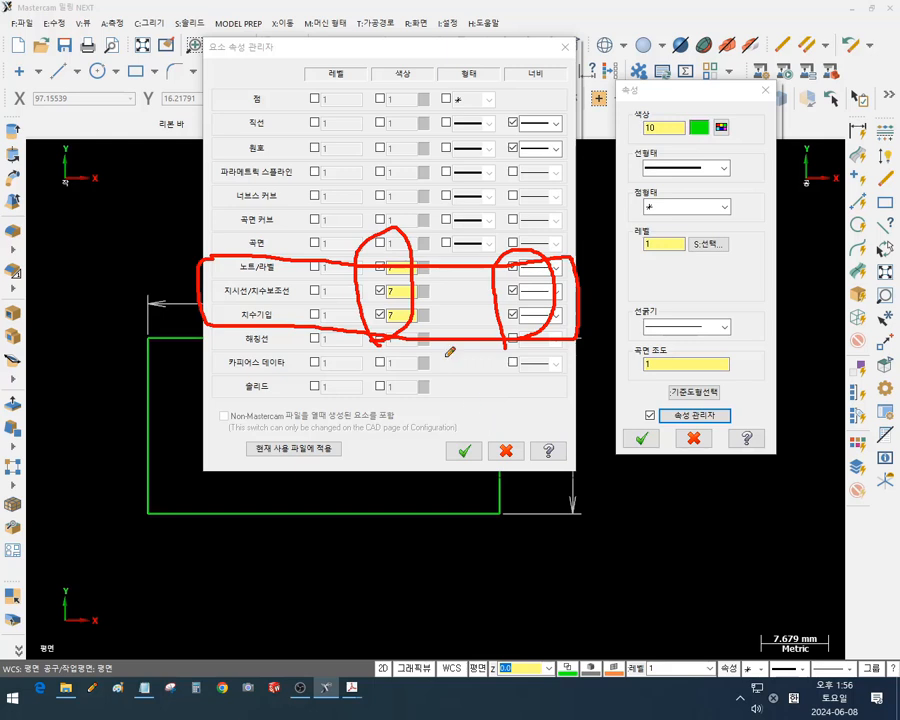
Outline the 직선 and 원호 rows, point an arrow at their width, and underline the line and annotation widths
mouse_move(262, 162)
mouse_down()
mouse_move(228, 138)
mouse_move(275, 113)
mouse_move(566, 112)
mouse_move(572, 130)
mouse_move(455, 131)
mouse_up()
drag(396, 162, 315, 163)
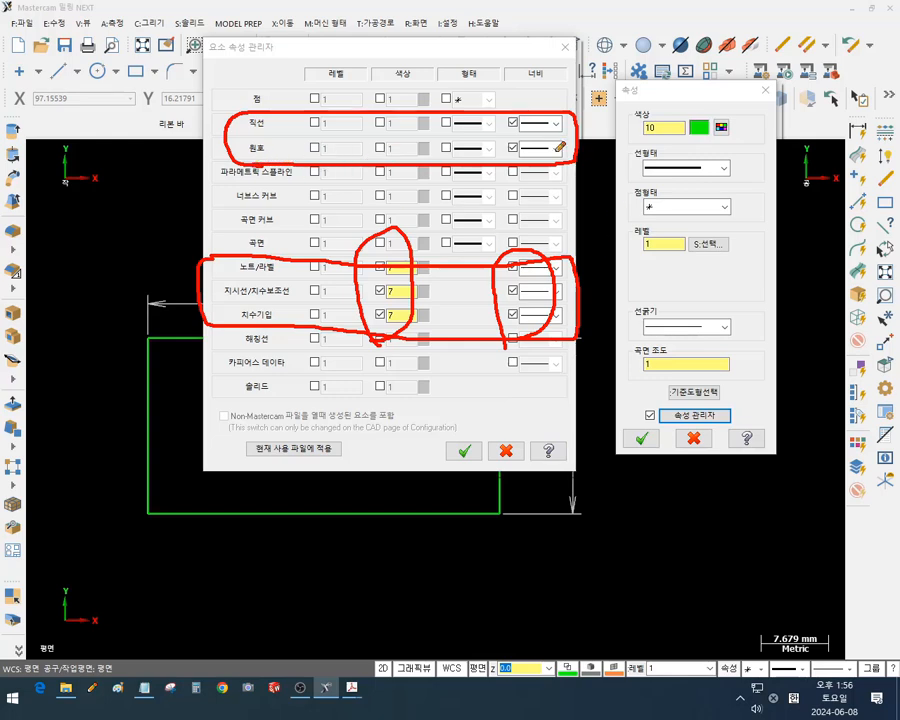
drag(566, 80, 541, 107)
drag(538, 95, 555, 102)
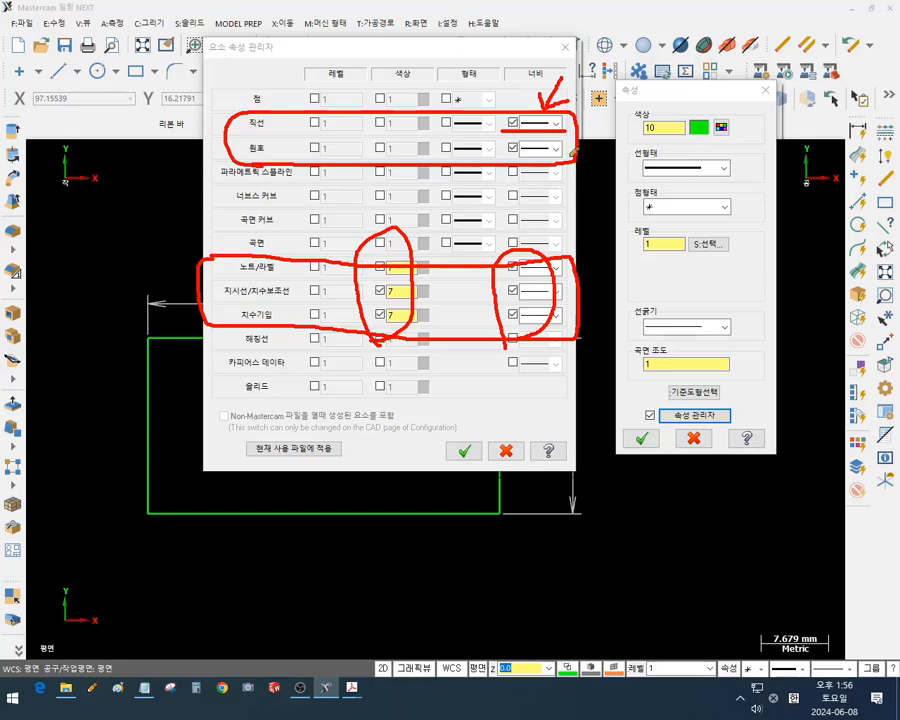
drag(519, 309, 570, 309)
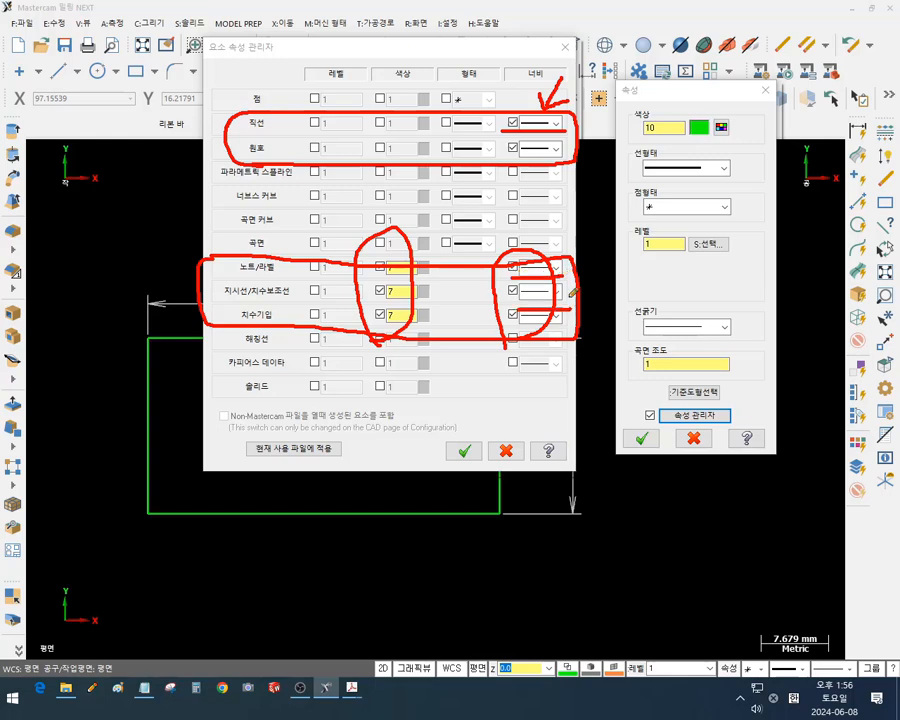
drag(512, 130, 568, 128)
Outline the status bar in red and label it with the handwritten word 상태바 and an arrow
mouse_move(742, 695)
mouse_down()
mouse_move(530, 680)
mouse_move(743, 598)
mouse_move(876, 662)
mouse_move(796, 688)
mouse_up()
drag(748, 536, 732, 587)
mouse_move(727, 573)
mouse_down()
mouse_move(731, 587)
mouse_move(748, 577)
mouse_up()
drag(678, 482, 654, 524)
mouse_move(667, 500)
mouse_down()
mouse_move(674, 511)
mouse_move(693, 508)
mouse_move(676, 533)
mouse_move(714, 498)
mouse_move(712, 526)
mouse_move(724, 530)
mouse_up()
mouse_move(733, 492)
mouse_down()
mouse_move(742, 516)
mouse_move(773, 488)
mouse_move(791, 530)
mouse_up()
drag(793, 507, 801, 507)
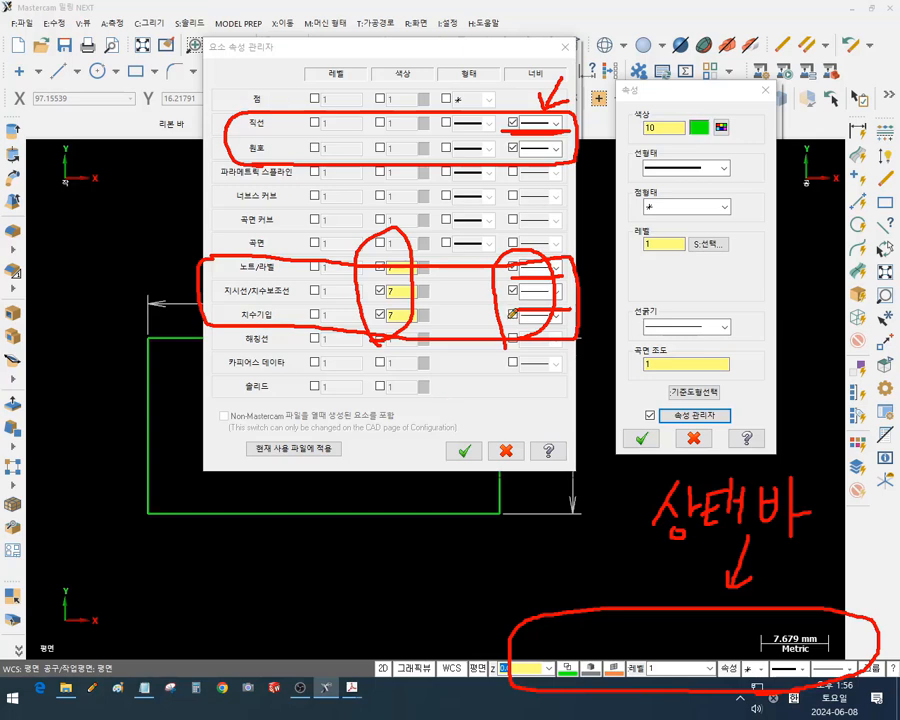
Circle the width and colour overrides and underline the annotation rows, clear all markings, and accept both attribute dialogs
mouse_move(507, 167)
mouse_down()
mouse_move(495, 140)
mouse_move(571, 119)
mouse_move(514, 165)
mouse_up()
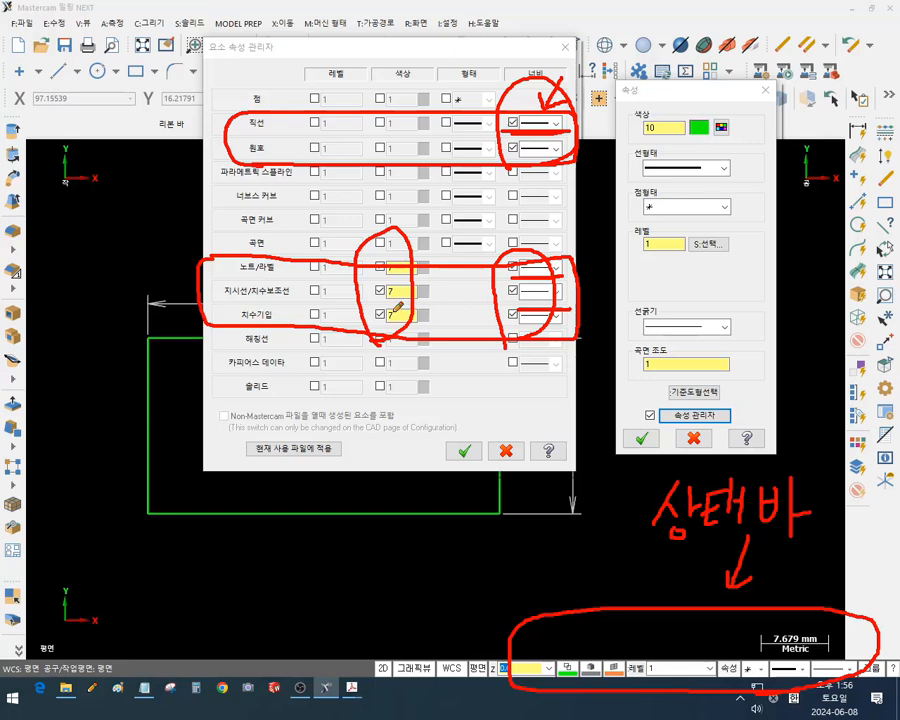
drag(222, 278, 273, 277)
drag(218, 302, 292, 300)
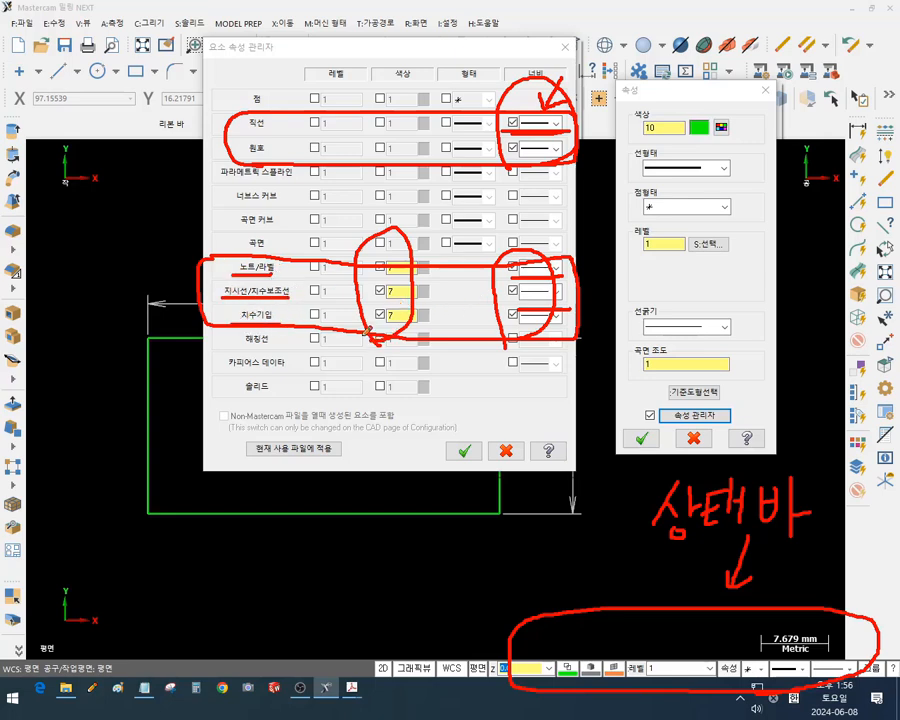
mouse_move(371, 351)
mouse_down()
mouse_move(356, 286)
mouse_move(427, 319)
mouse_move(393, 341)
mouse_up()
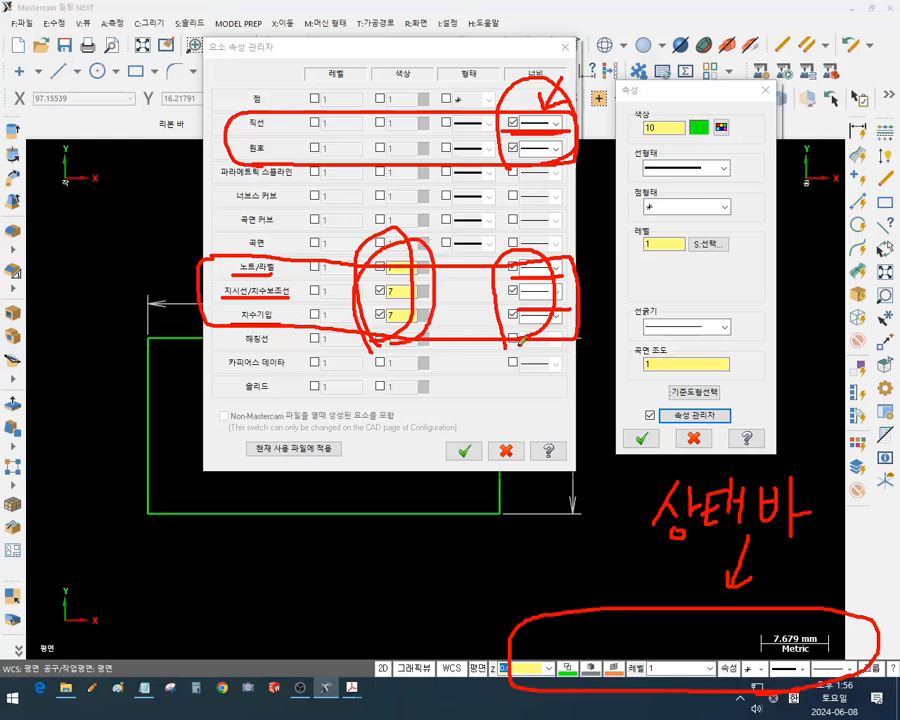
mouse_move(518, 345)
mouse_down()
mouse_move(537, 252)
mouse_move(525, 350)
mouse_up()
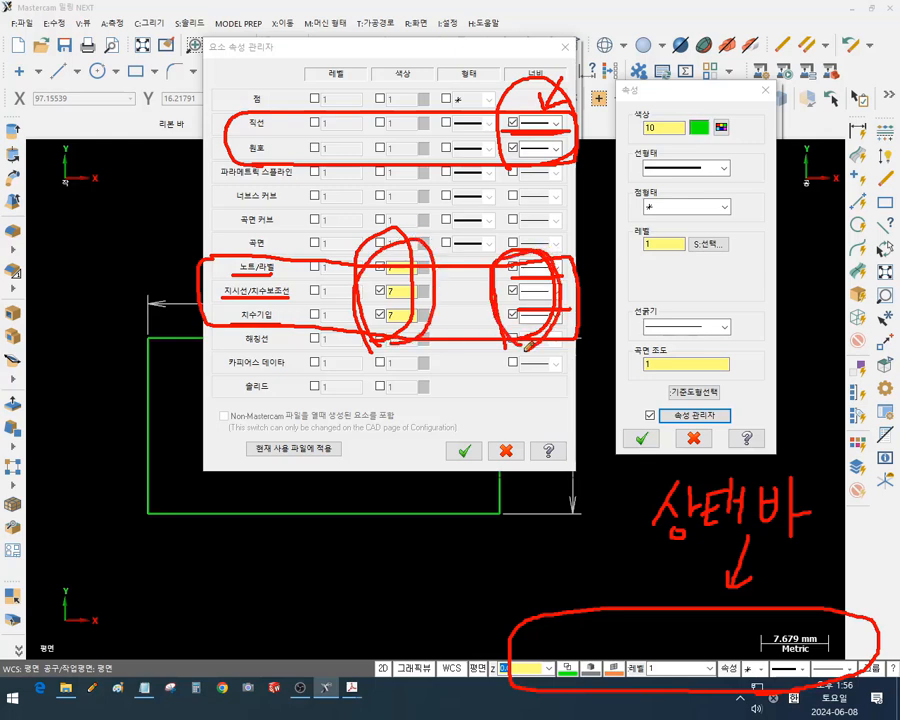
right_click(563, 239)
click(588, 388)
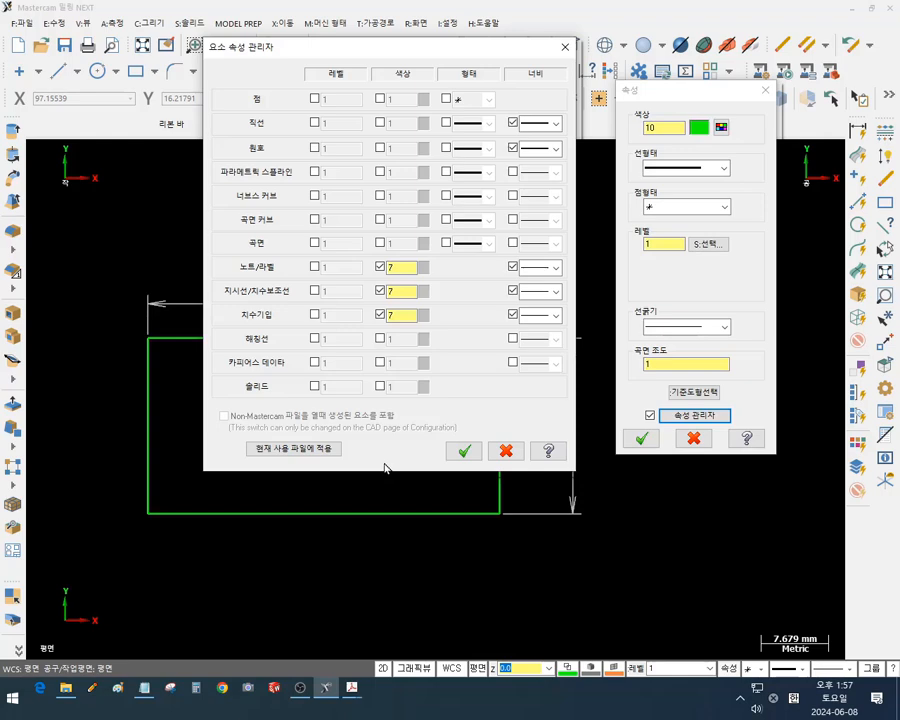
click(463, 451)
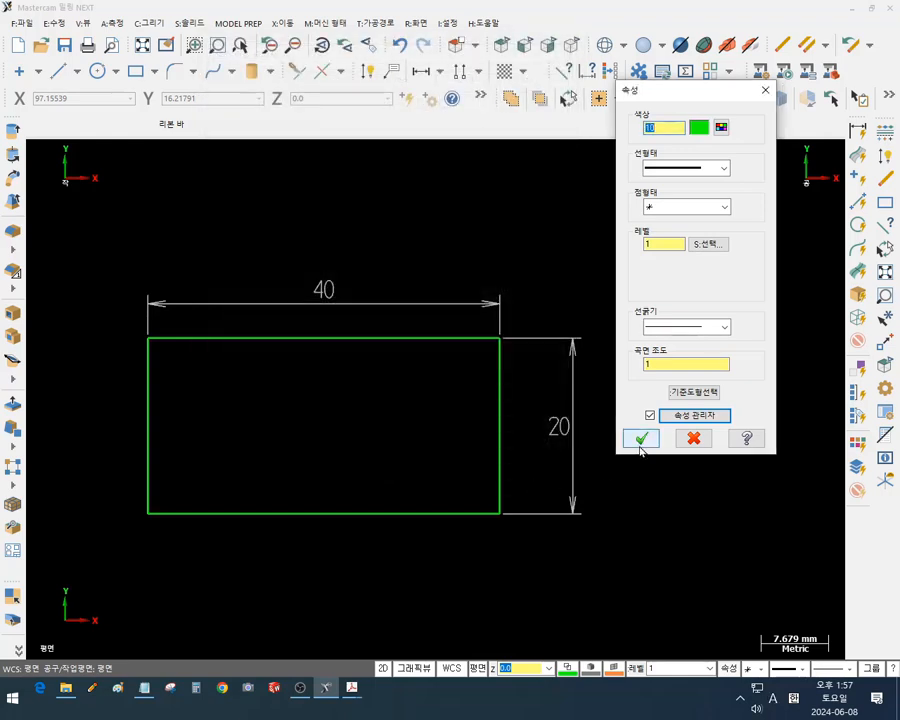
click(643, 438)
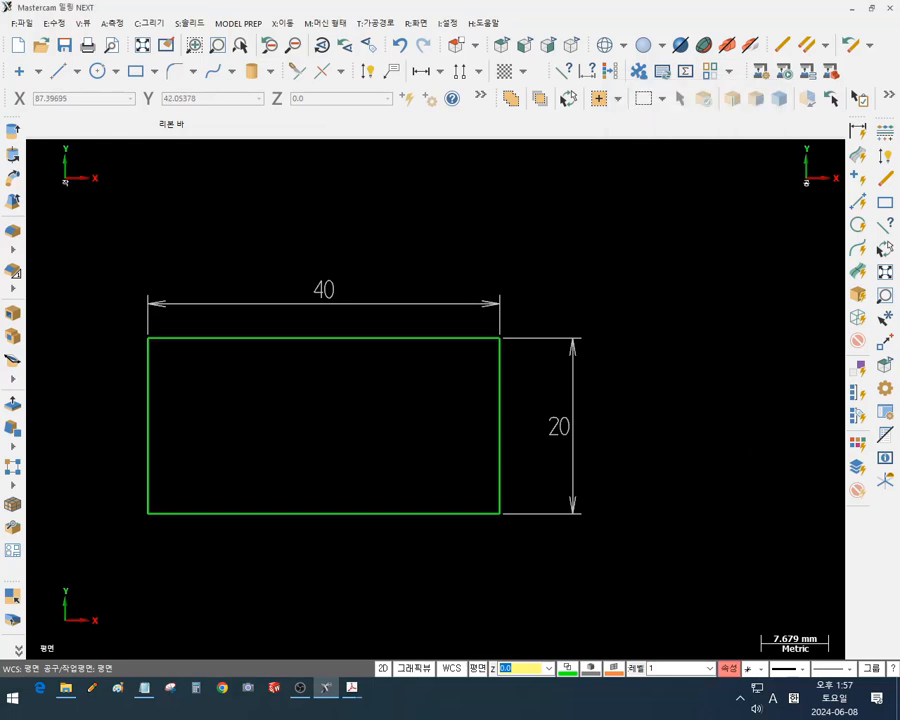
Turn off the attribute manager (속성 관리자) in the 속성 settings and accept them
scroll(57, 598, down, 1)
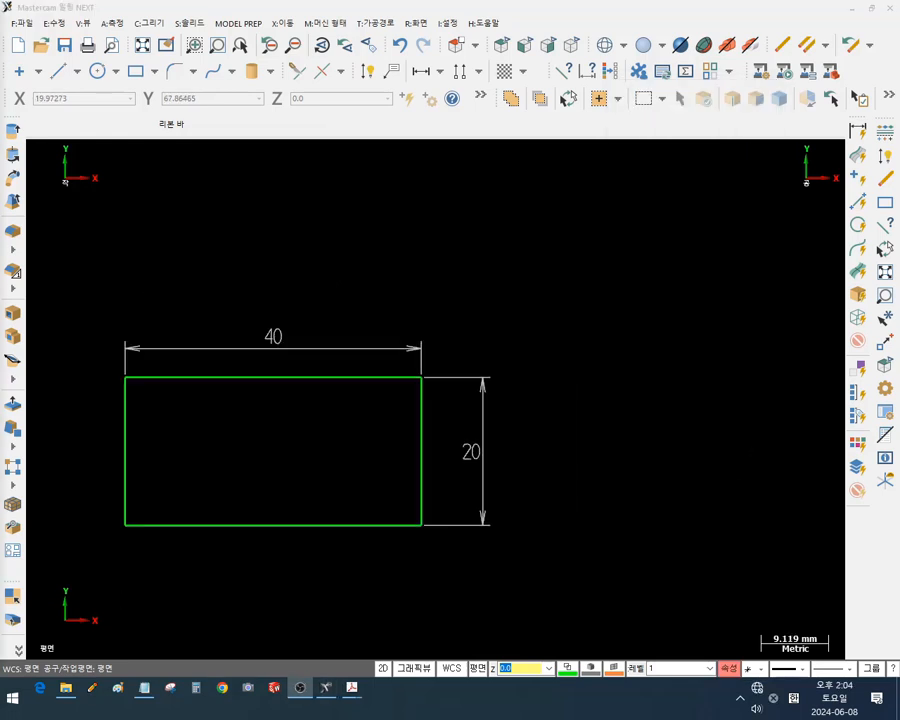
scroll(600, 440, up, 6)
scroll(600, 425, down, 7)
scroll(408, 436, up, 1)
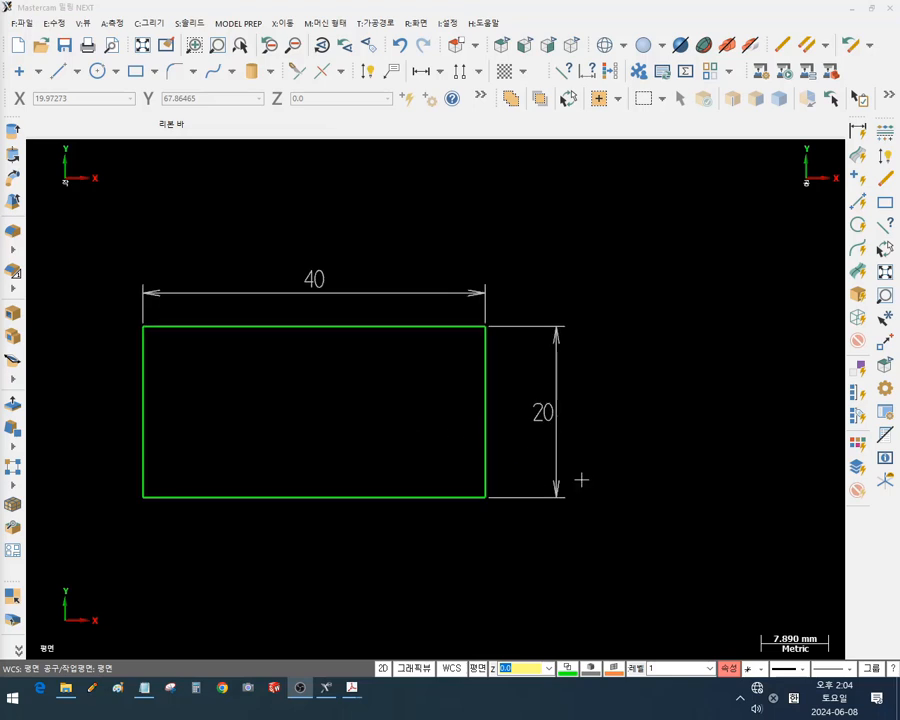
click(729, 670)
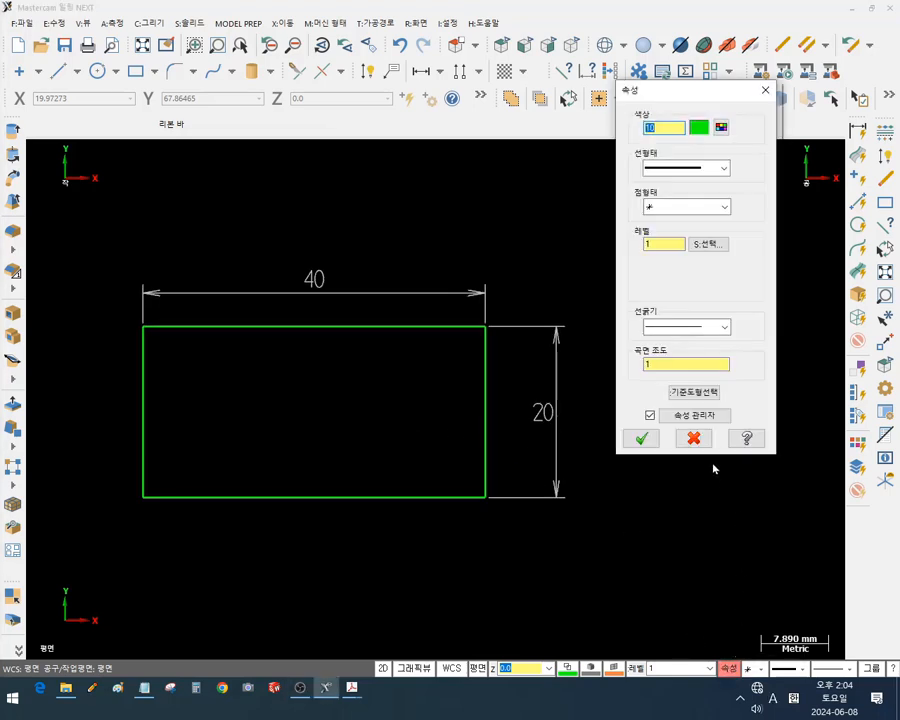
click(651, 417)
click(645, 440)
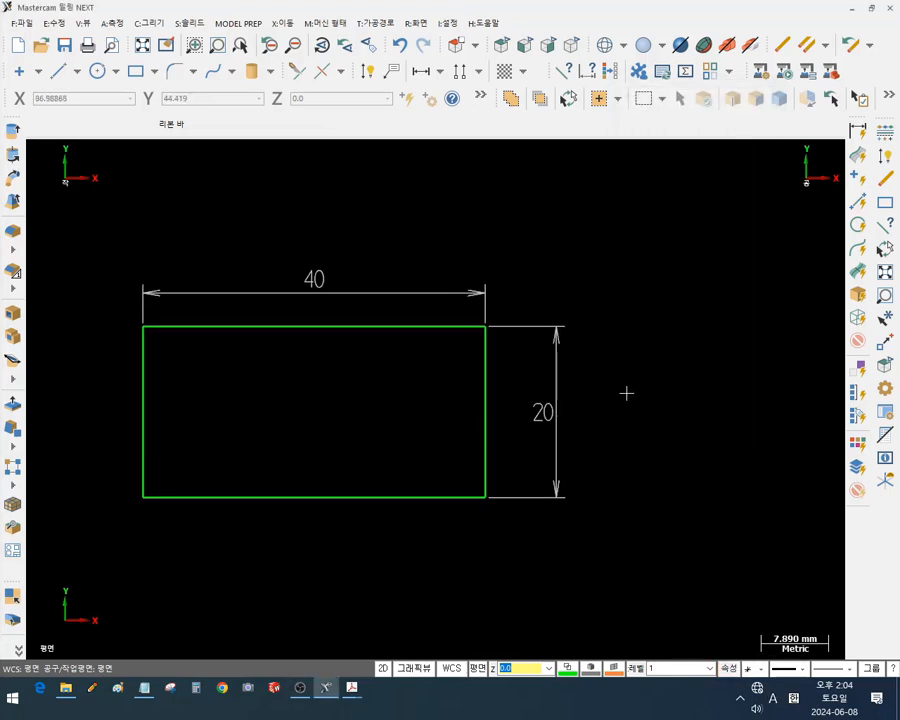
Delete the rectangle's width and height dimensions
click(560, 345)
click(469, 290)
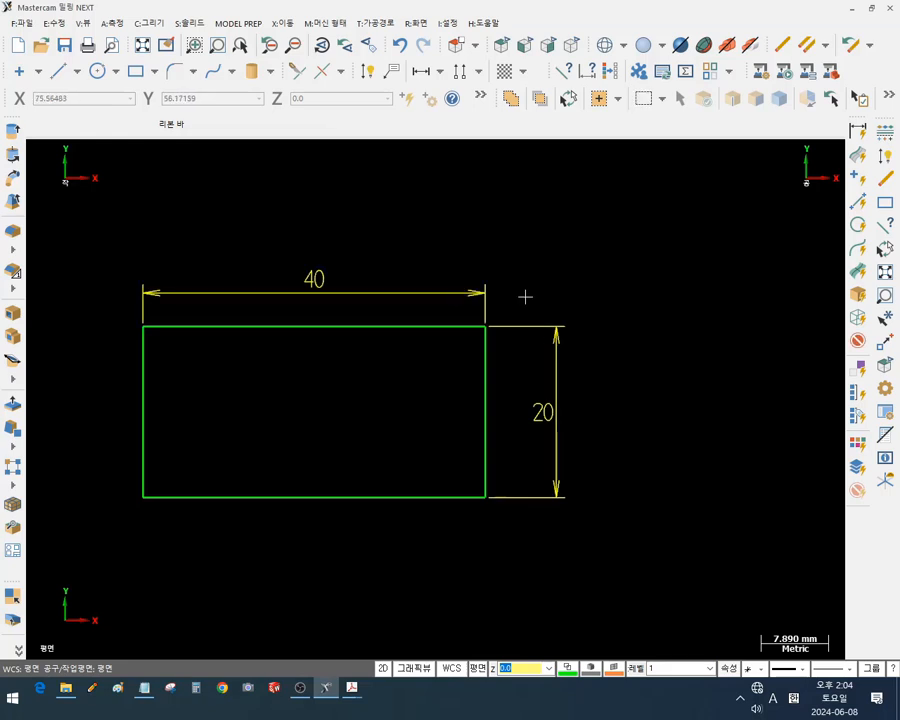
key(Delete)
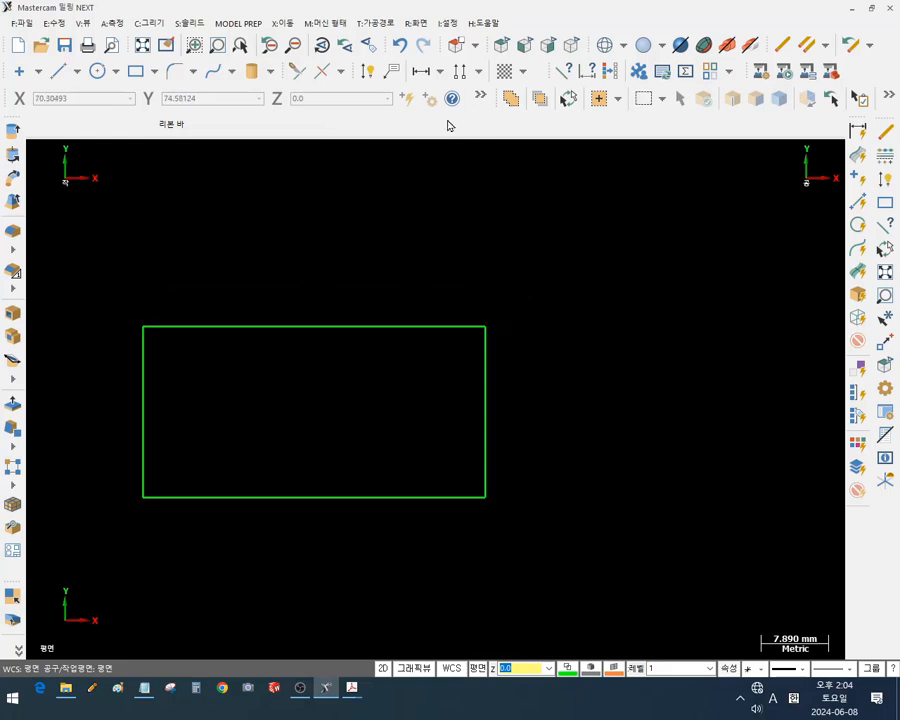
Place smart dimensions on the rectangle's top and right edges with the attribute manager off
click(366, 74)
click(405, 326)
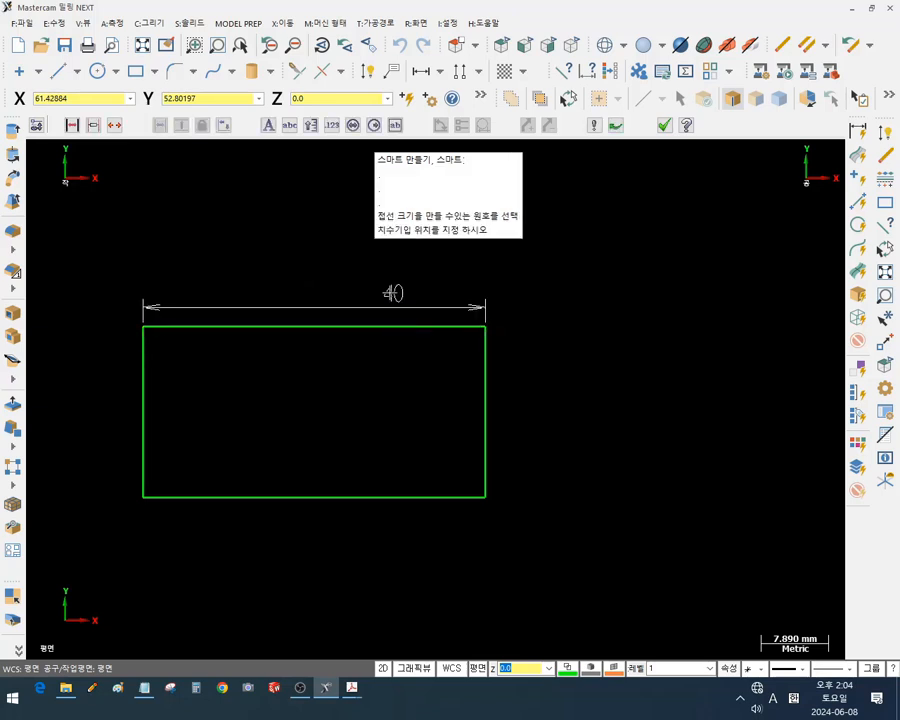
click(314, 278)
click(486, 346)
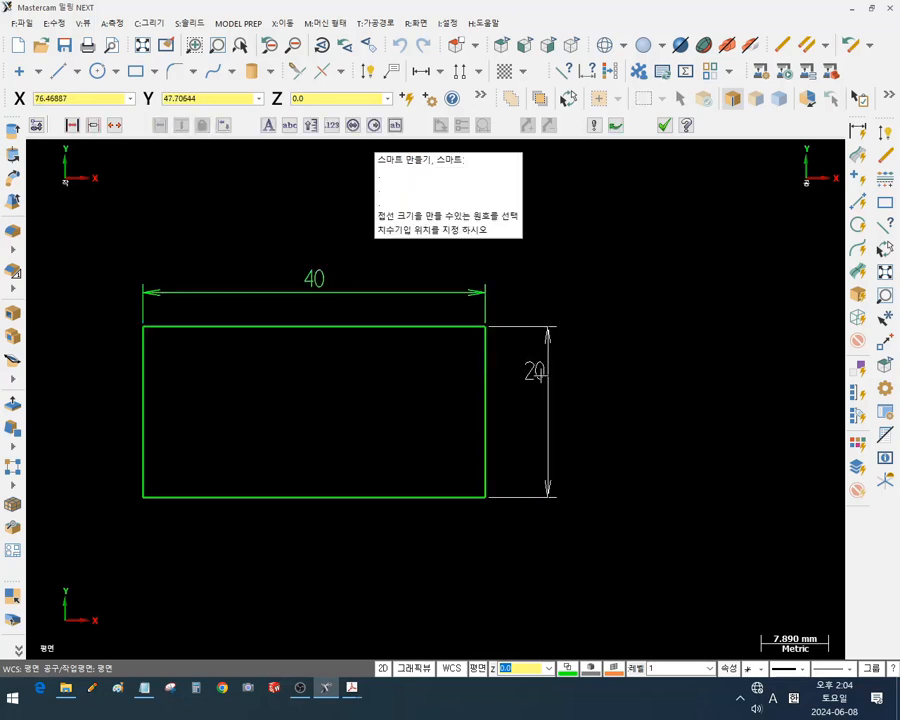
click(547, 411)
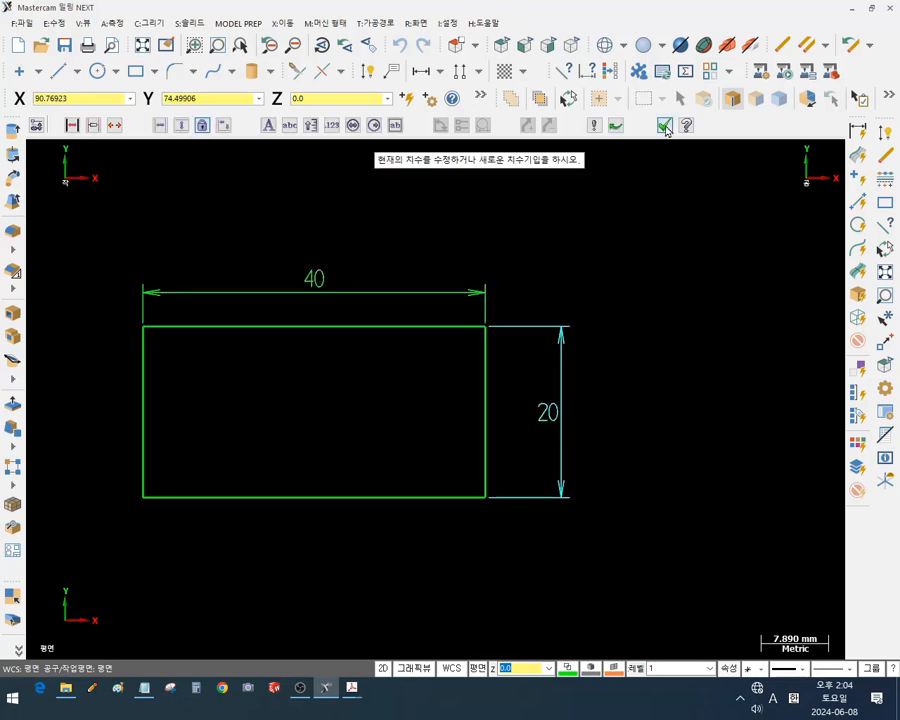
click(664, 125)
scroll(330, 400, up, 3)
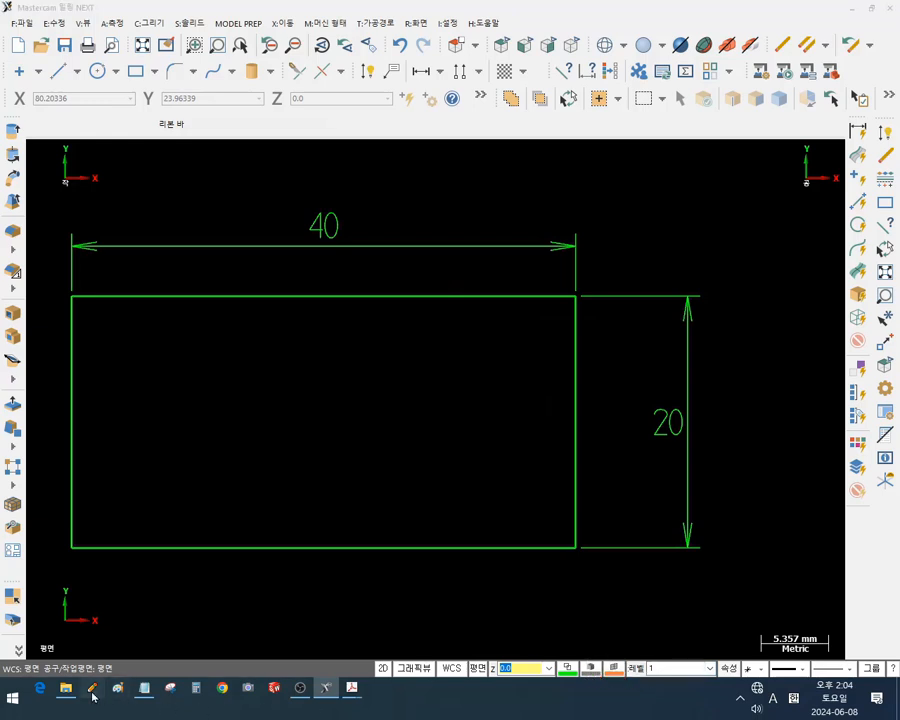
With the screen pen, outline the status bar and circle its wireframe colour setting and the rectangle's height dimension
mouse_move(522, 679)
mouse_down()
mouse_move(352, 662)
mouse_move(630, 632)
mouse_move(852, 688)
mouse_move(642, 693)
mouse_move(497, 676)
mouse_up()
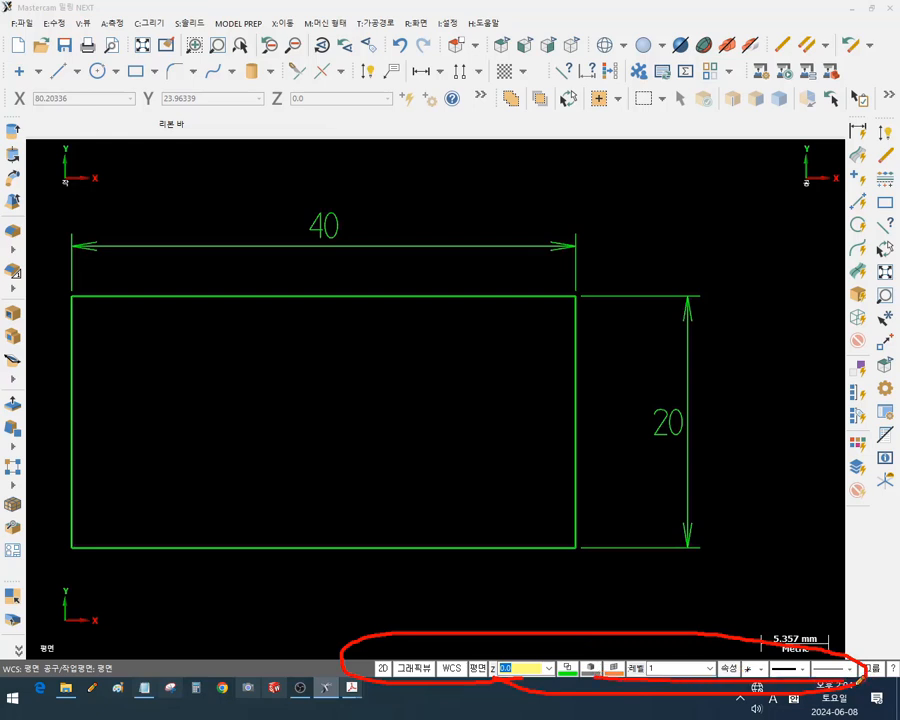
mouse_move(573, 687)
mouse_down()
mouse_move(544, 653)
mouse_move(584, 665)
mouse_move(565, 686)
mouse_up()
drag(573, 641, 571, 587)
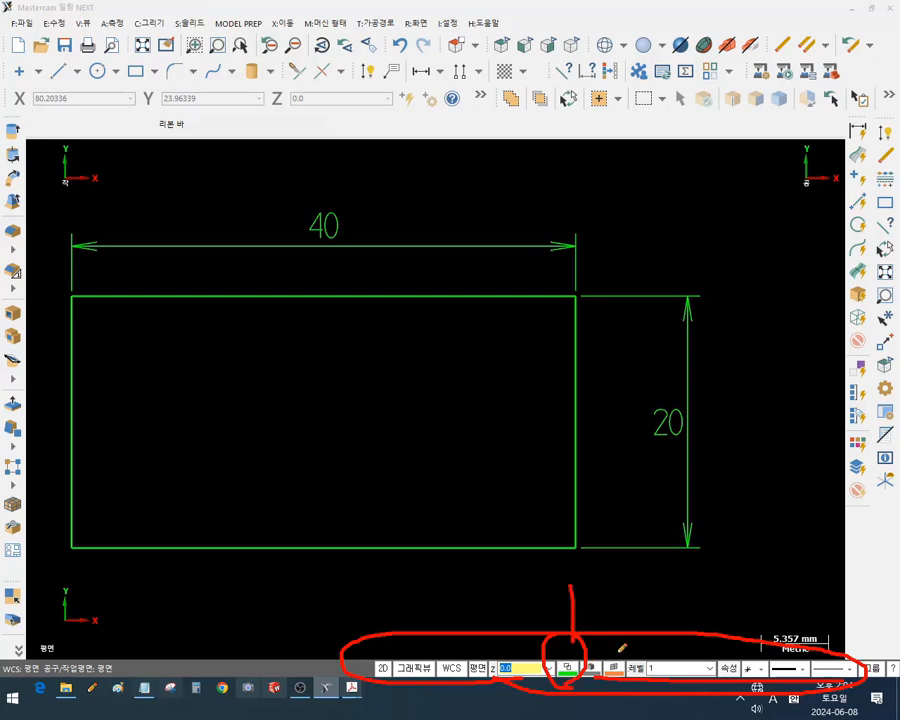
mouse_move(628, 572)
mouse_down()
mouse_move(632, 545)
mouse_move(714, 420)
mouse_move(645, 515)
mouse_up()
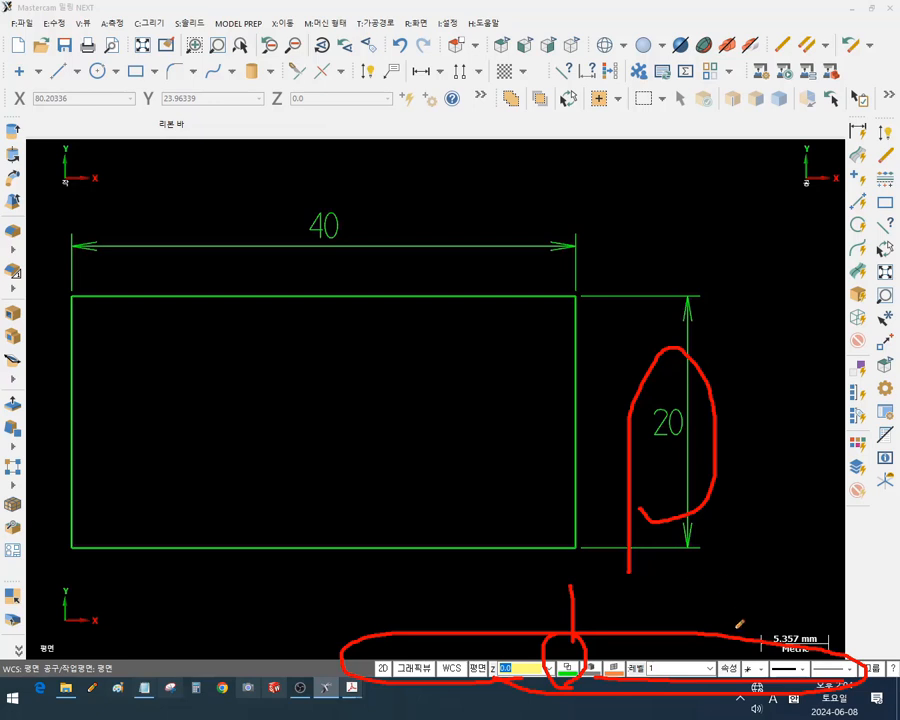
Circle 속성 on the status bar, underline the attribute settings, point an arrow at 속성, and close the screen pen
drag(725, 677, 730, 651)
drag(562, 678, 838, 693)
mouse_move(743, 509)
mouse_down()
mouse_move(733, 630)
mouse_move(721, 635)
mouse_move(731, 648)
mouse_up()
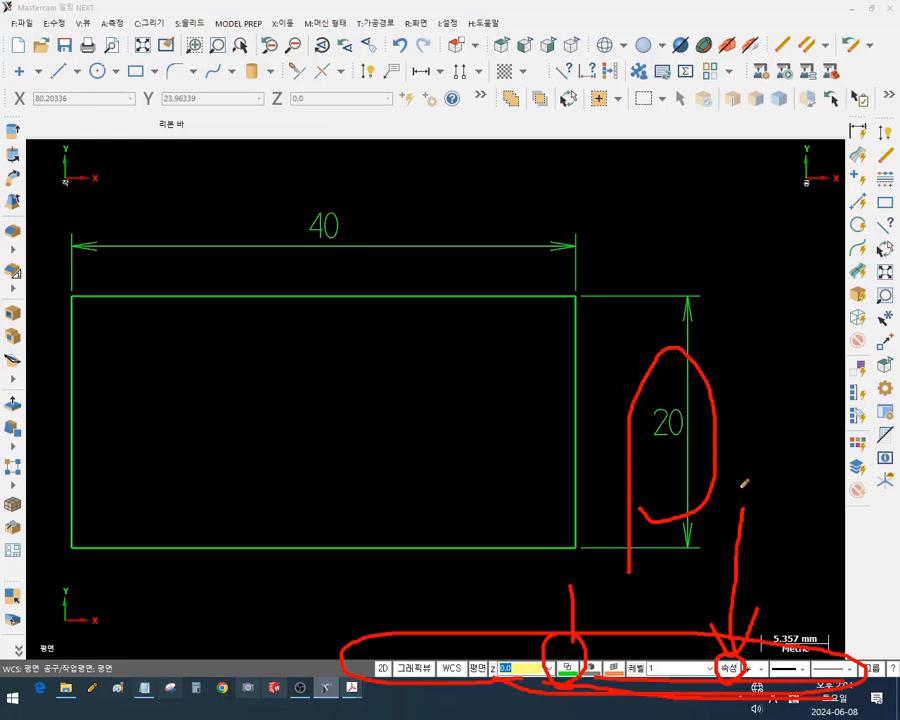
right_click(750, 414)
click(780, 558)
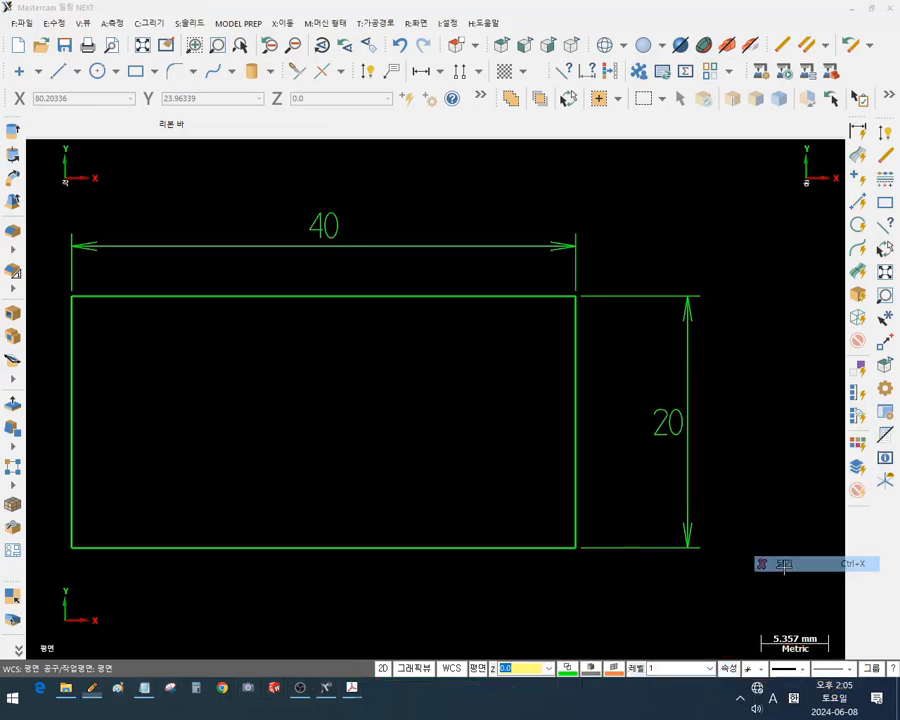
Turn the attribute manager (속성 관리자) back on in the 속성 settings and accept them
click(730, 668)
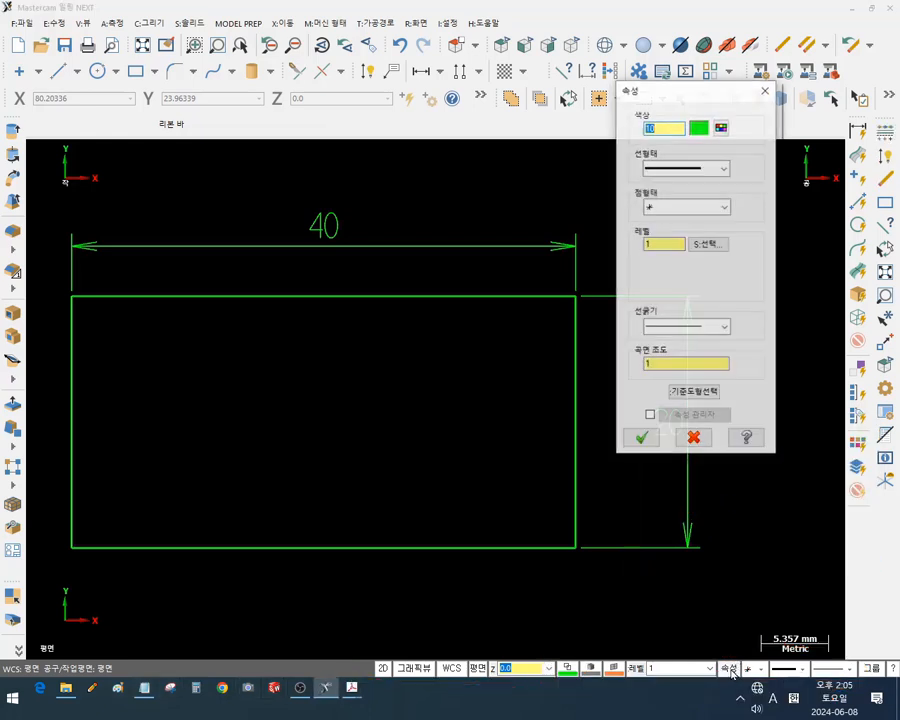
click(650, 417)
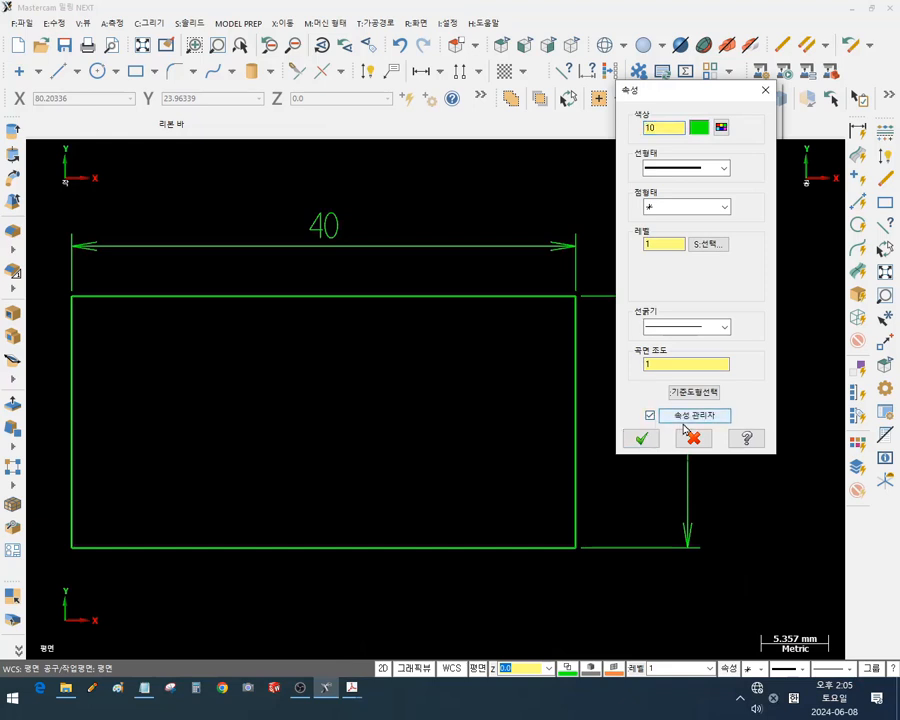
click(641, 439)
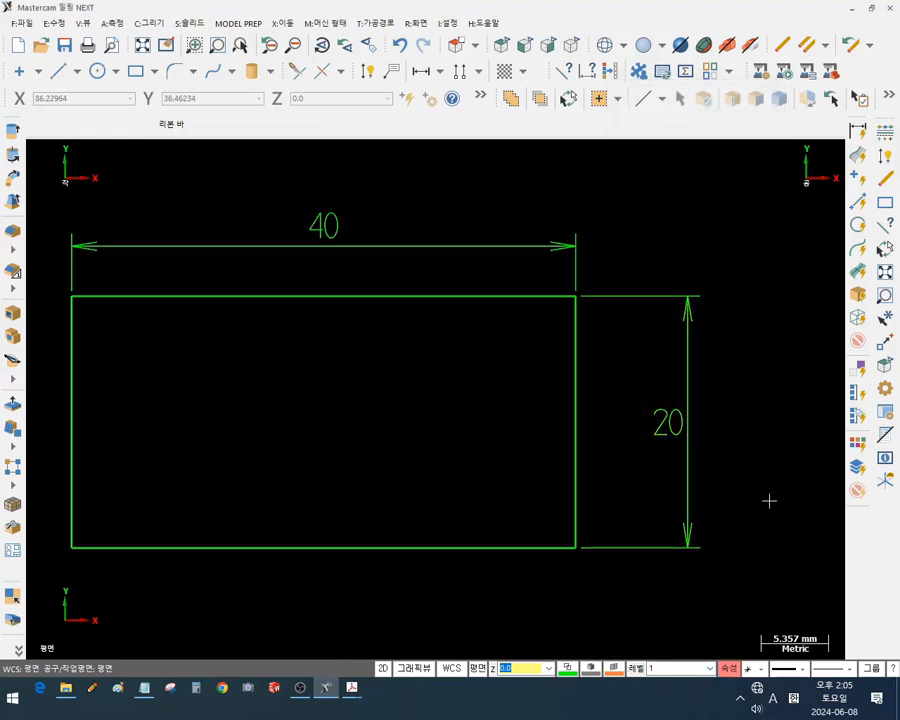
Delete the green width and height dimensions from the rectangle
click(688, 418)
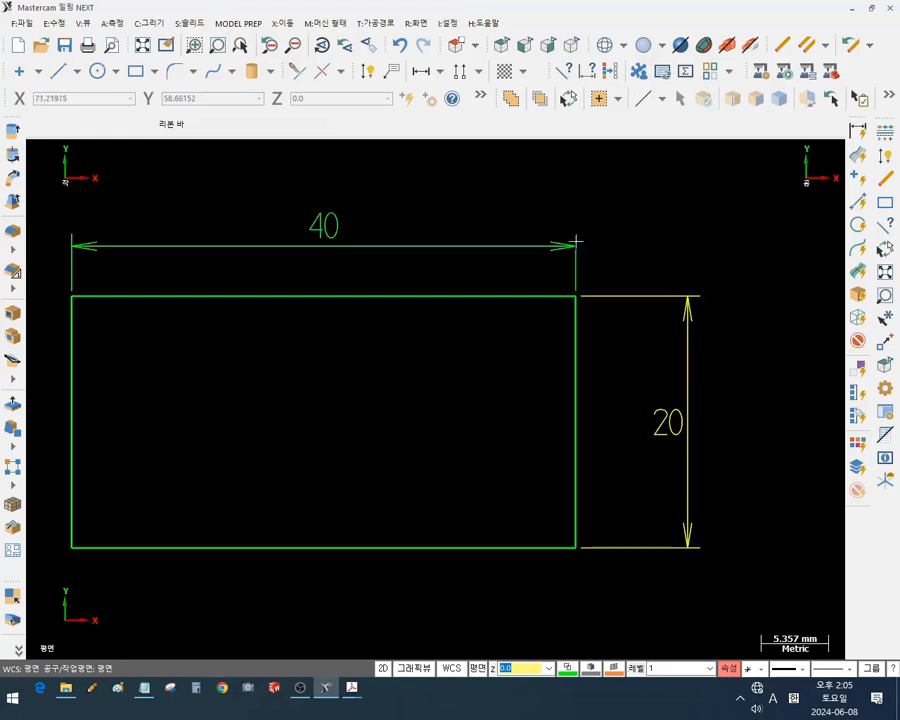
click(545, 244)
key(Delete)
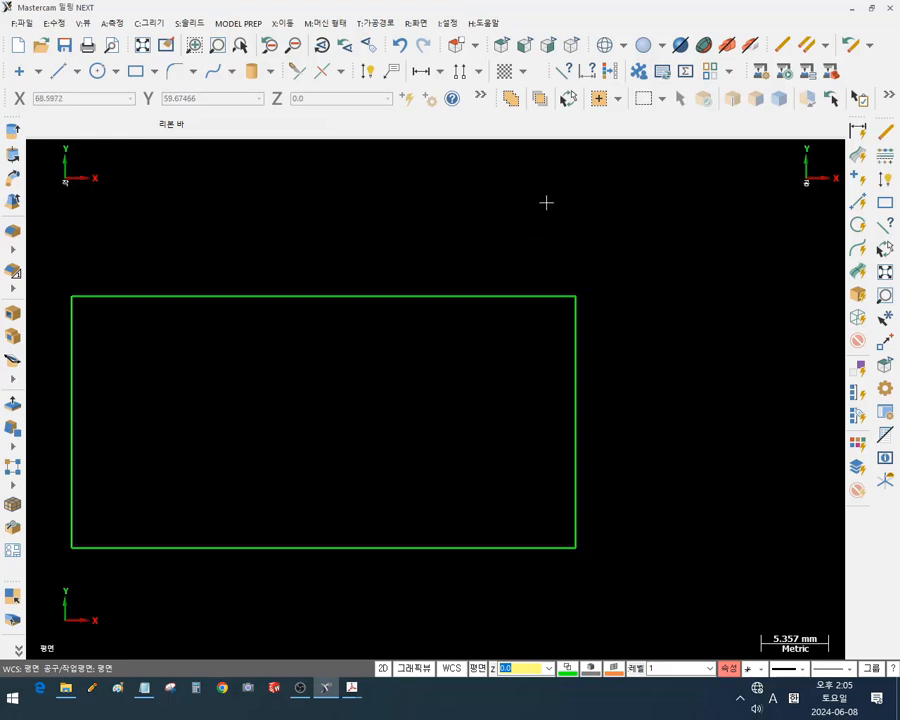
Dimension the rectangle's top and right edges again with the smart dimension command, using the attribute manager's settings
click(369, 72)
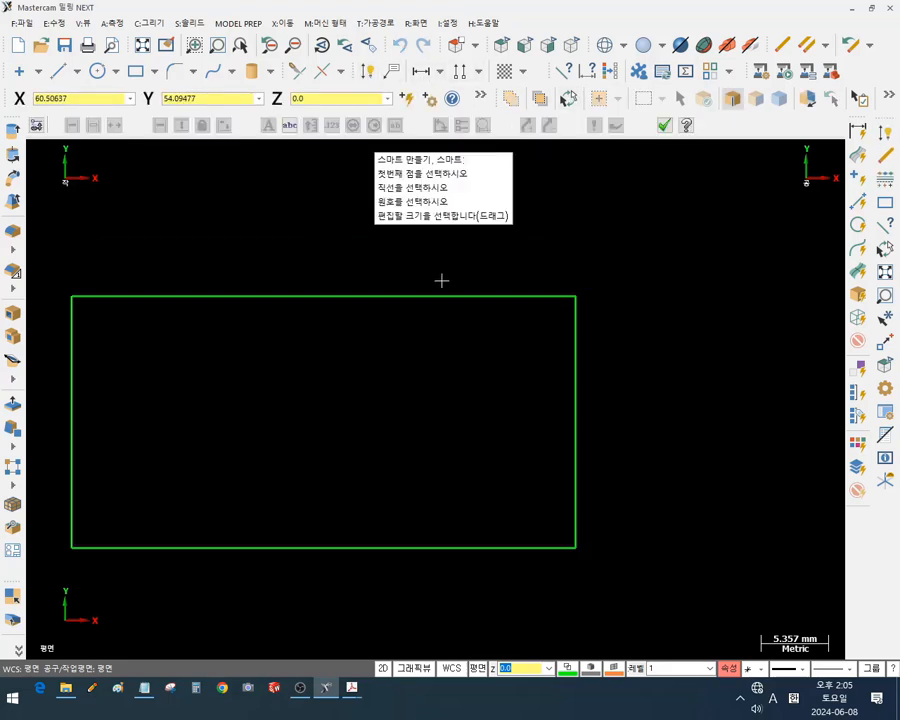
click(435, 296)
click(327, 237)
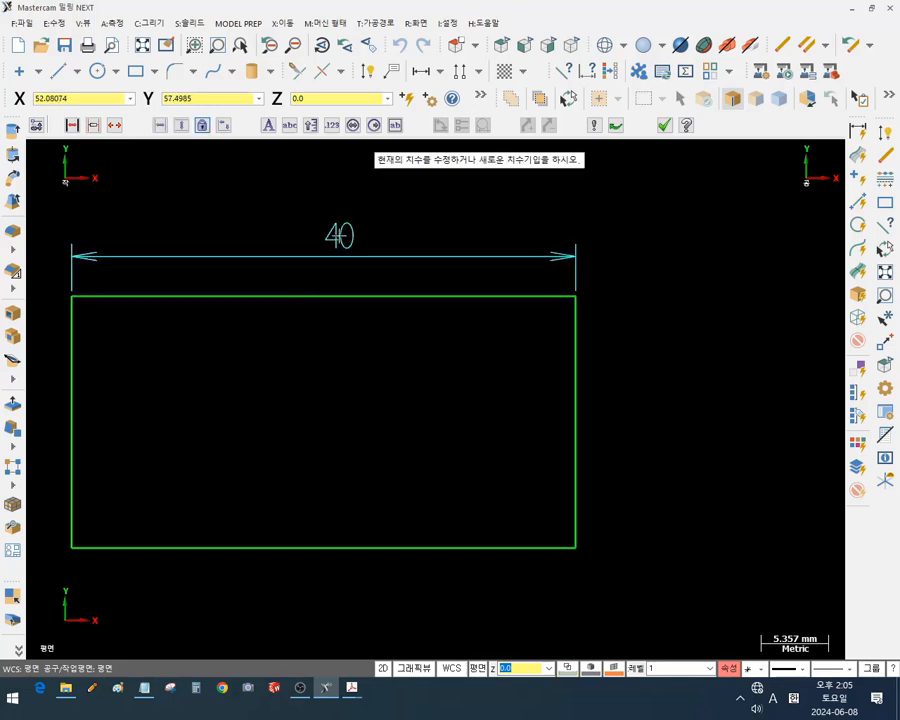
click(567, 327)
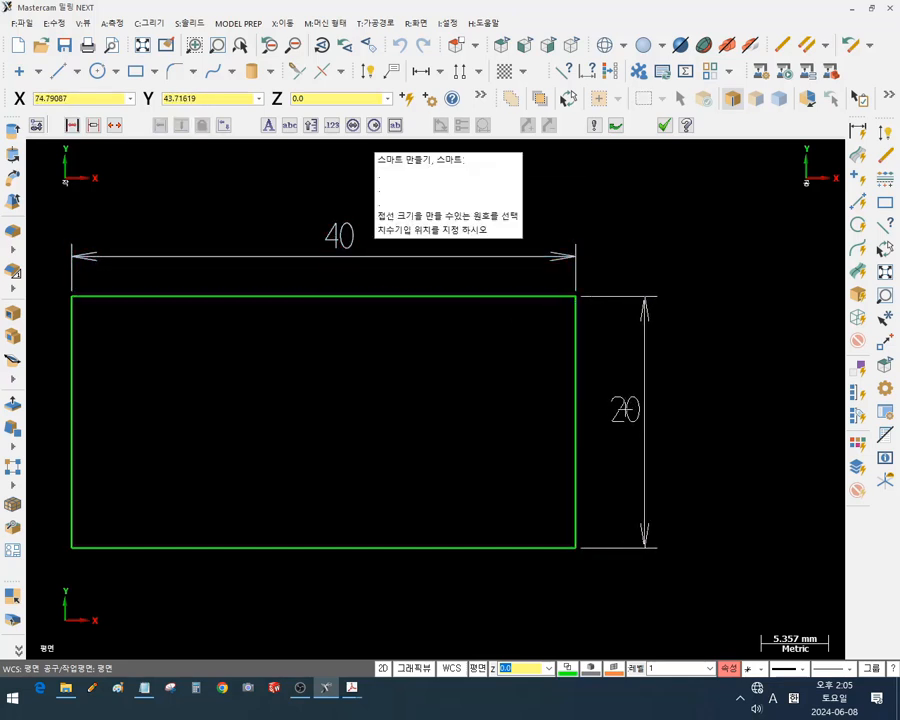
click(645, 430)
click(666, 128)
scroll(730, 370, down, 1)
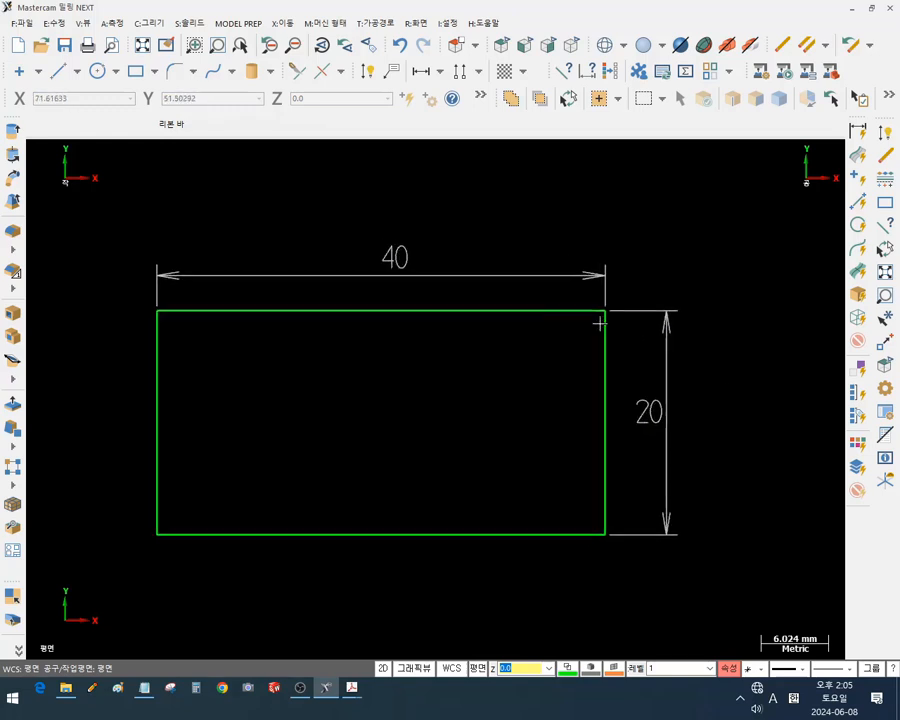
scroll(311, 315, up, 2)
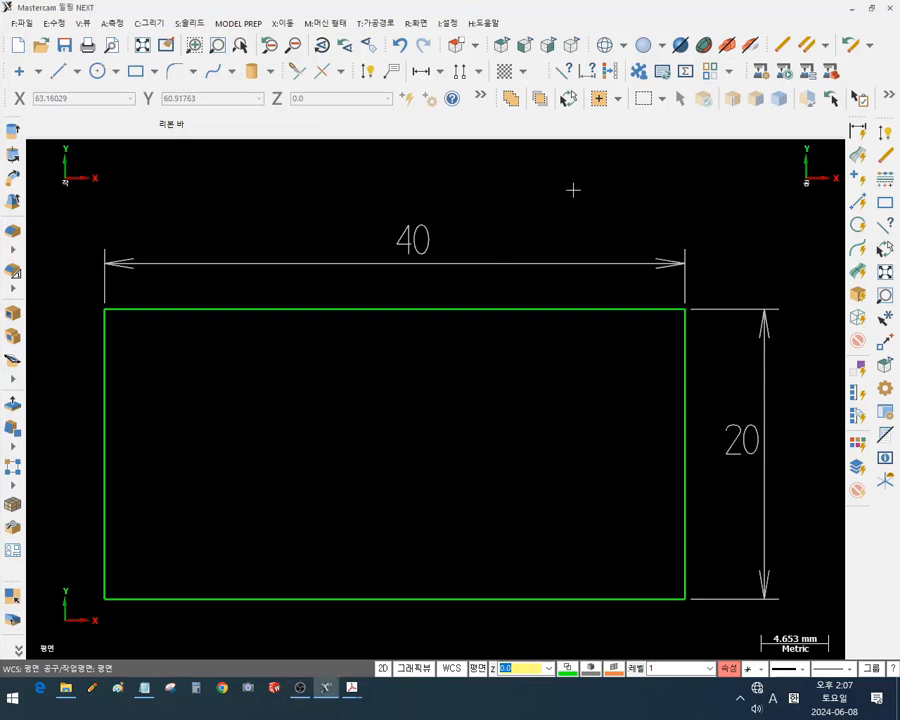
scroll(573, 189, down, 2)
scroll(640, 232, up, 2)
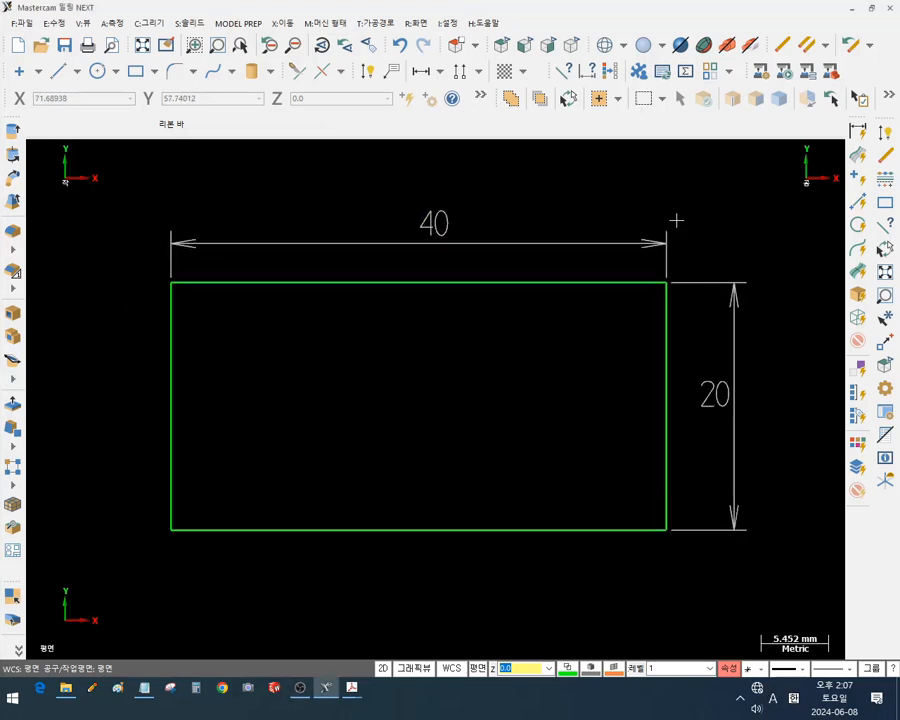
scroll(527, 250, down, 2)
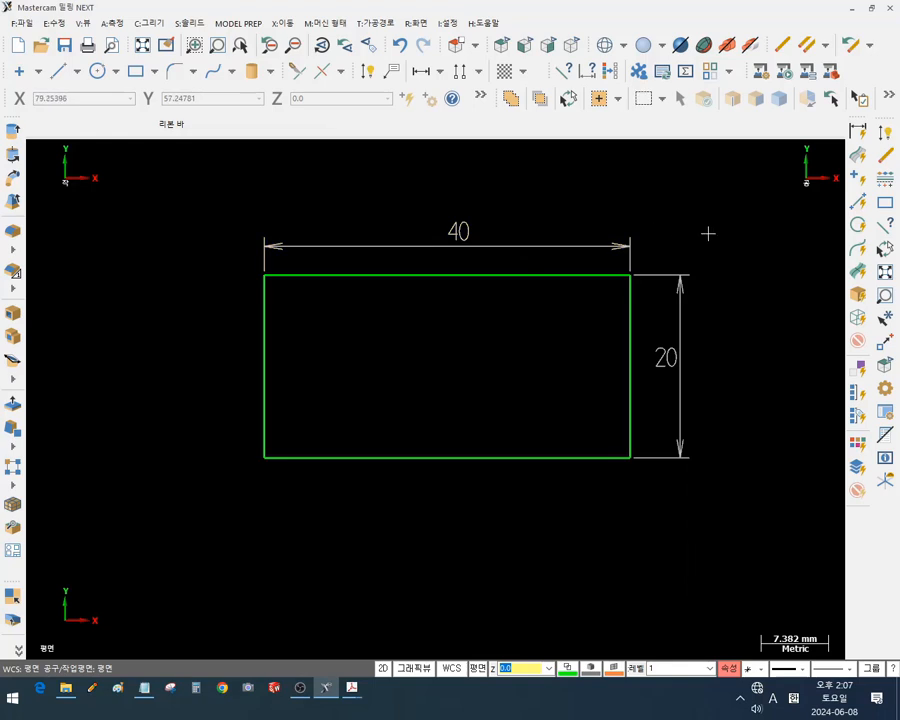
scroll(766, 280, down, 2)
scroll(770, 283, up, 1)
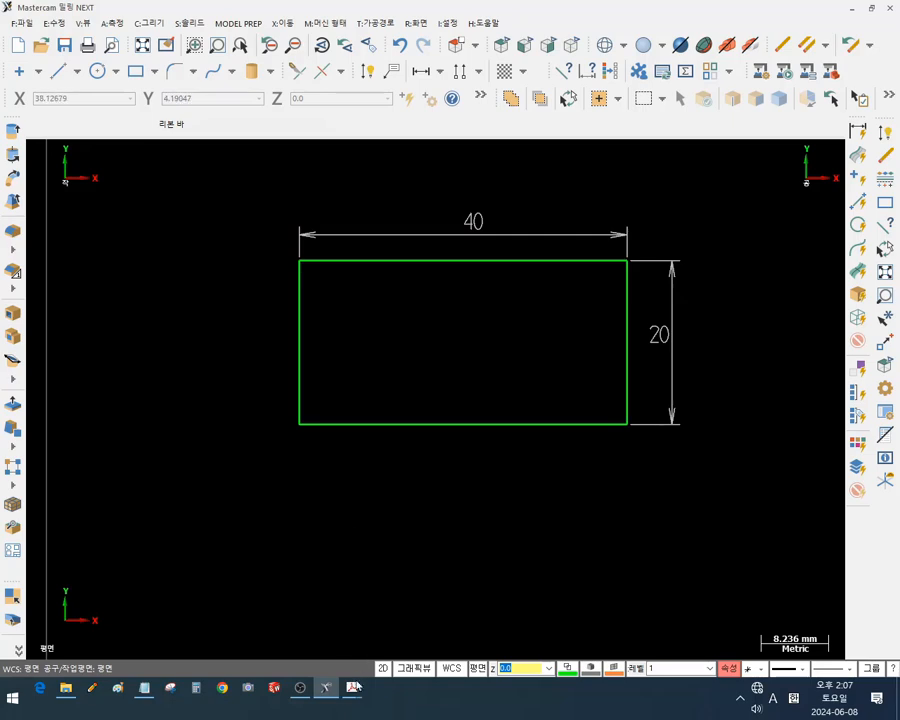
Switch to the MACAM X9 2D PDF in Adobe Acrobat Pro and examine the T-shaped exercise drawing's dimensions
click(355, 694)
click(408, 615)
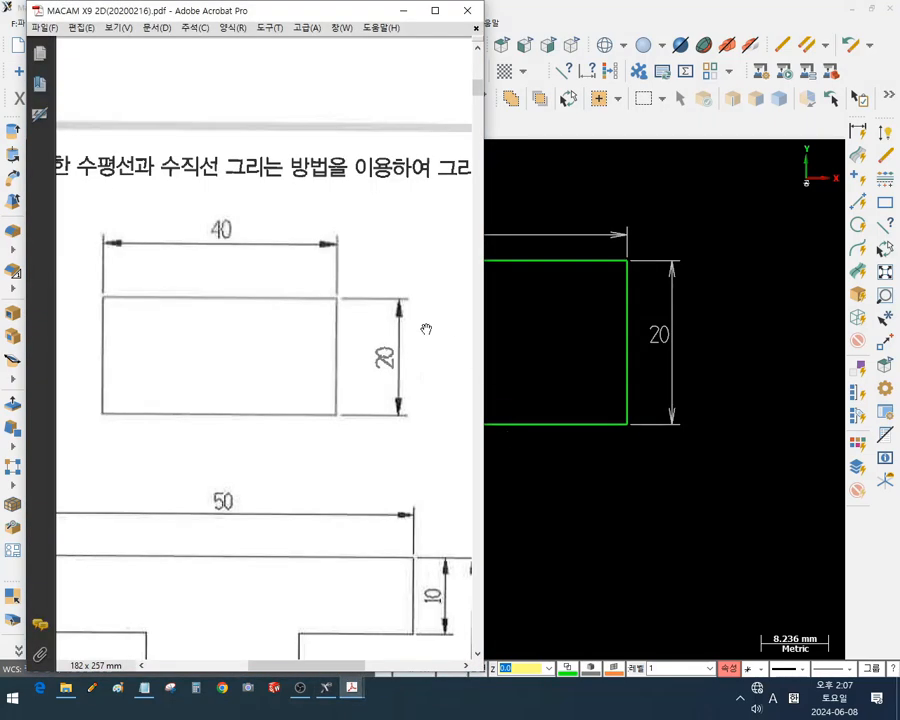
scroll(281, 367, down, 10)
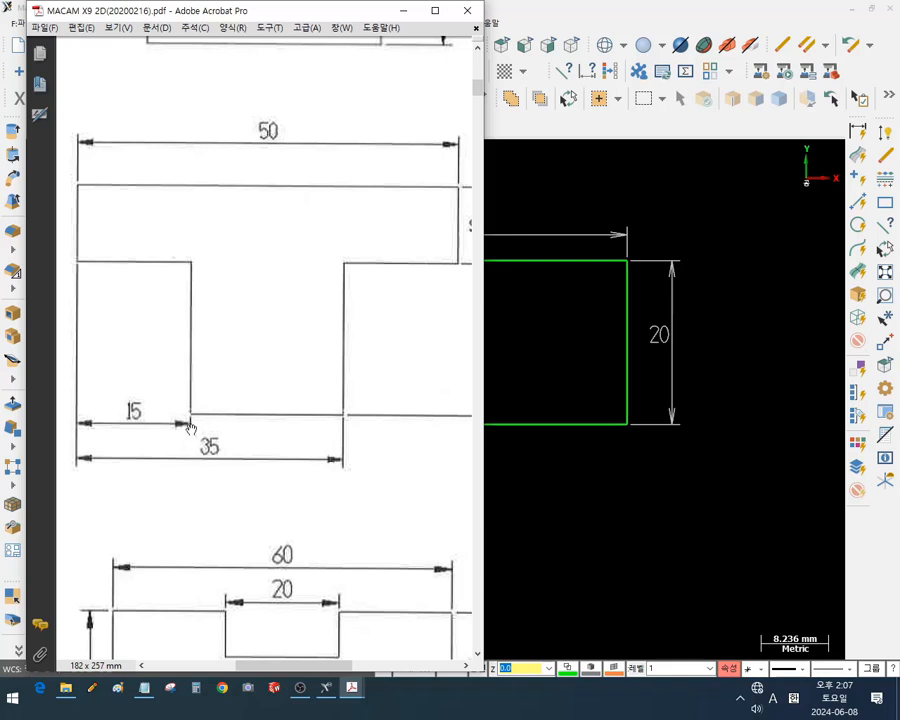
drag(341, 259, 333, 268)
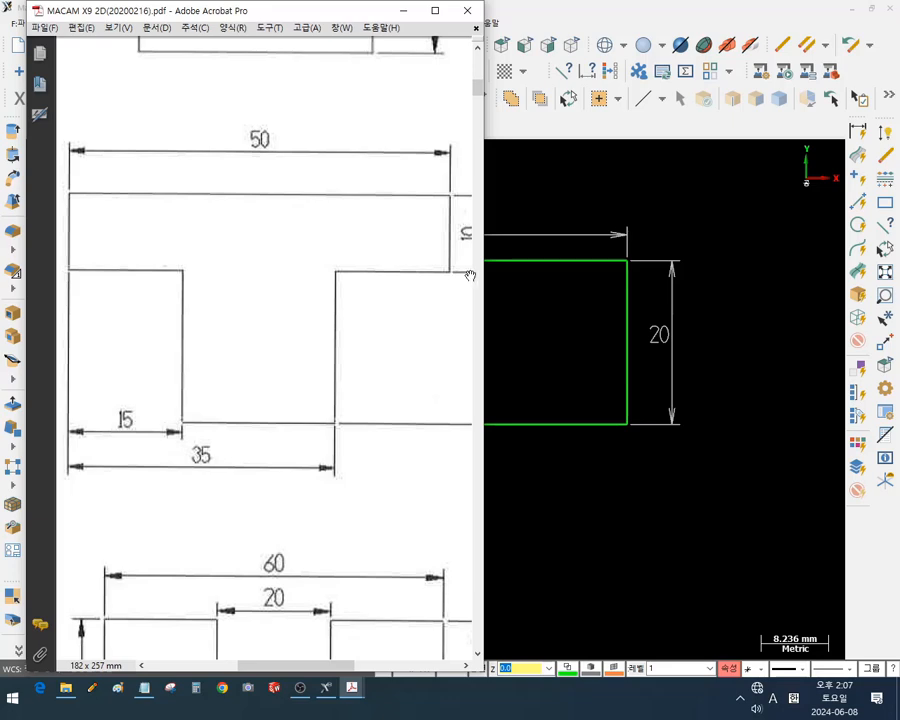
Return to Mastercam and delete the whole rectangle together with its dimensions
click(655, 18)
scroll(340, 382, down, 3)
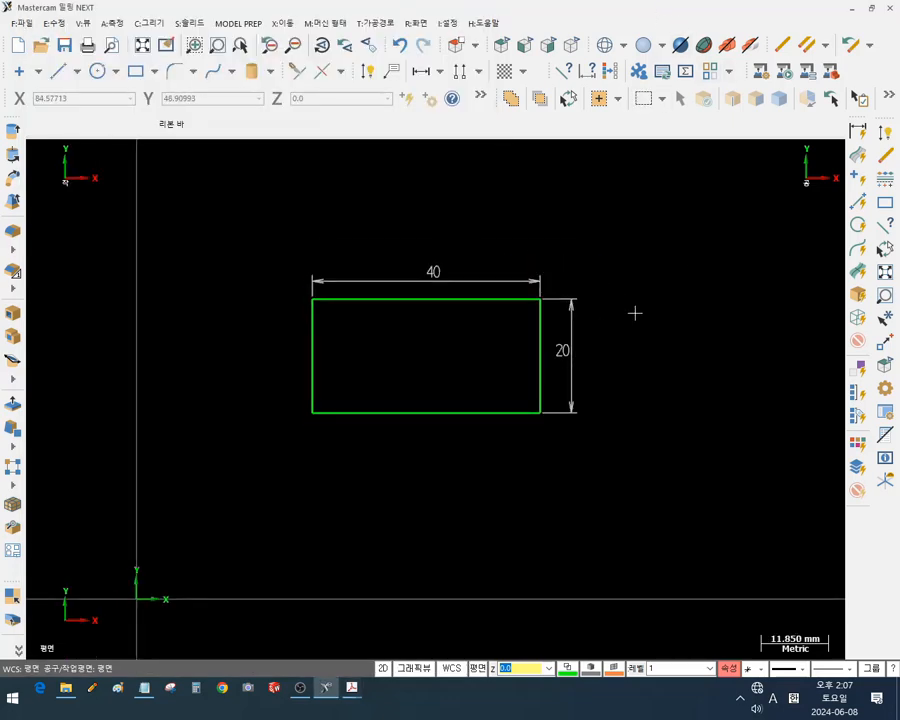
drag(291, 229, 622, 465)
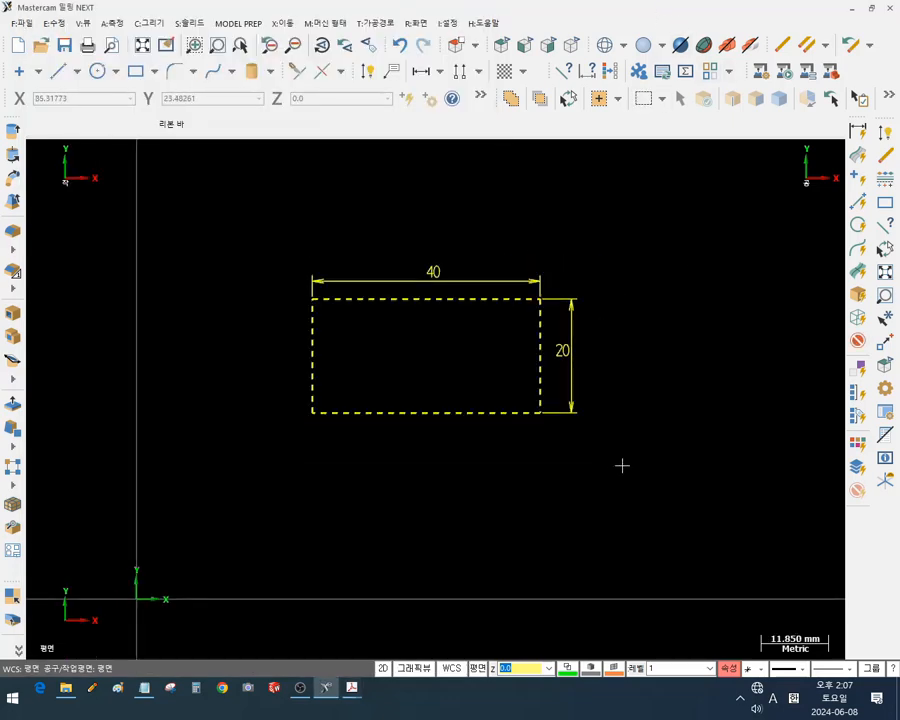
key(Delete)
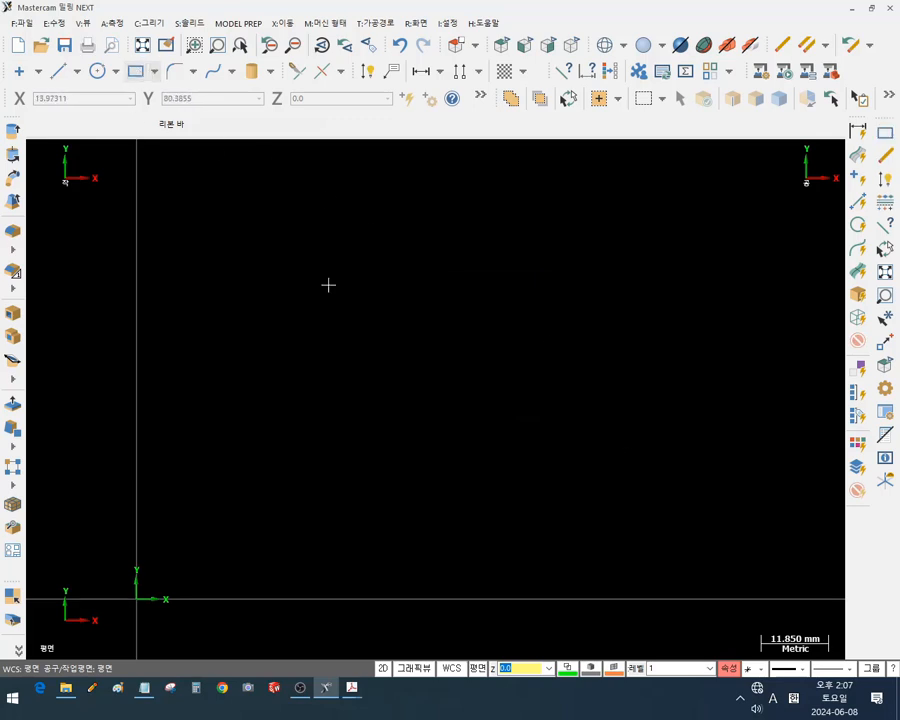
Draw a rectangle from its upper-left corner with a width of 50 mm and a height of -10 mm
click(243, 284)
click(607, 395)
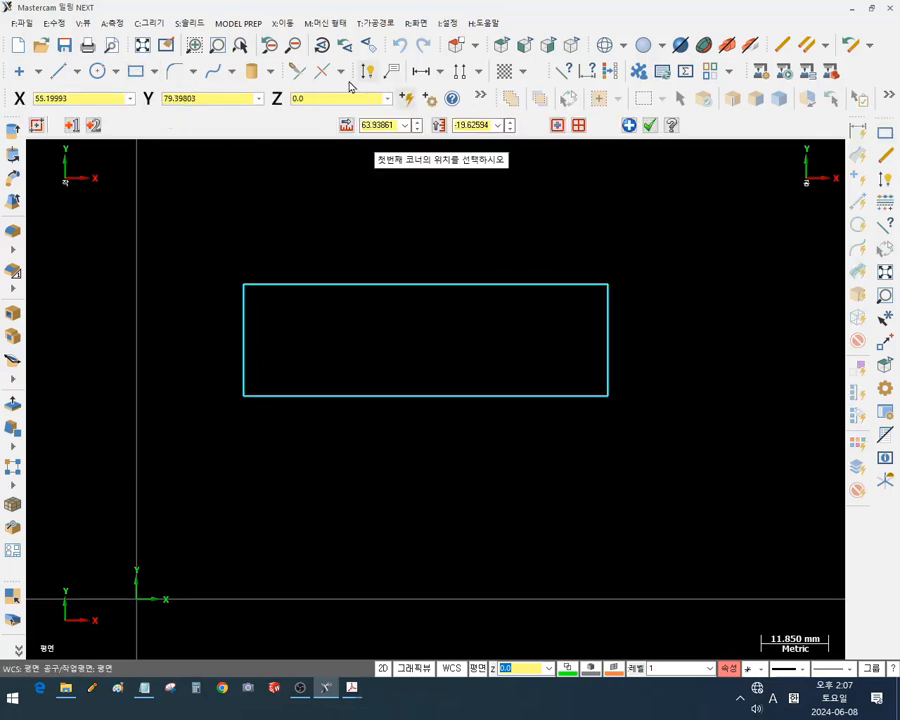
click(383, 124)
text(50)
click(467, 124)
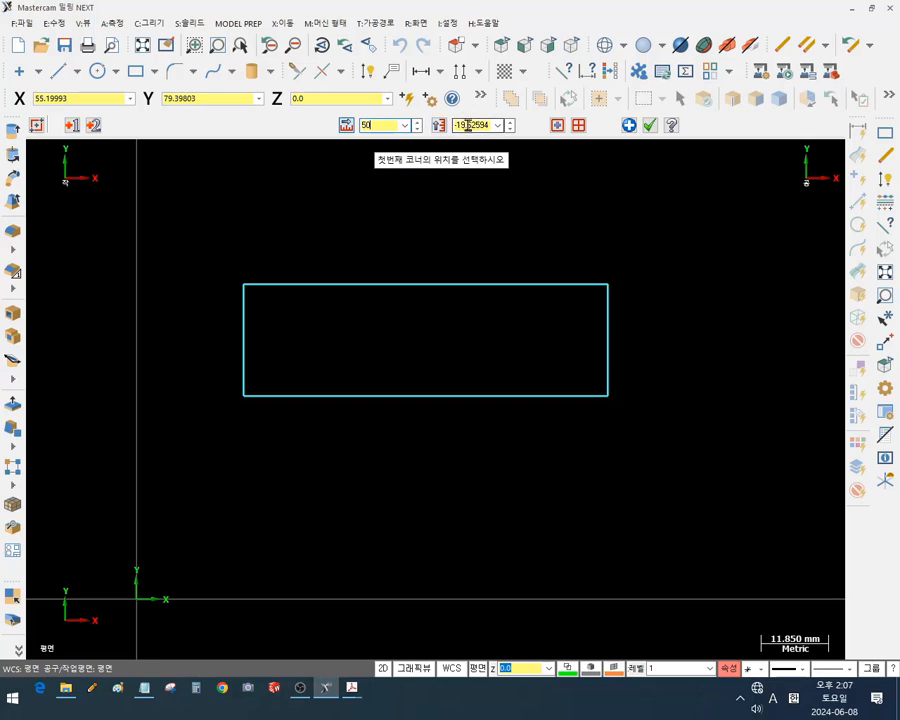
text(1)
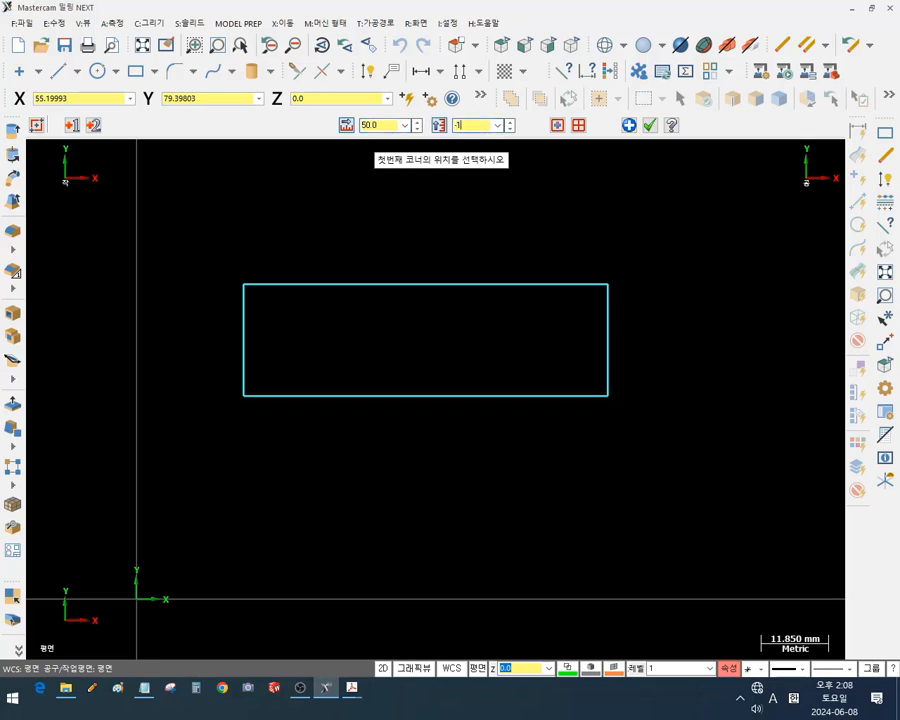
text(0)
key(Return)
click(649, 124)
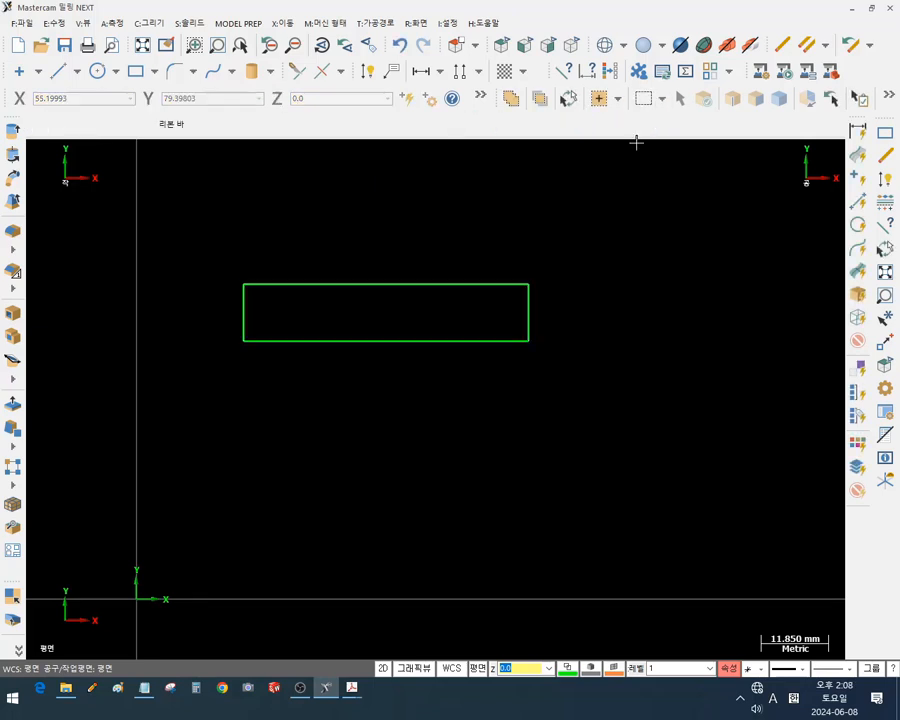
Dimension the rectangle's upper and right edges with the smart dimension command, placing the dimensions above and beside it
scroll(309, 283, up, 4)
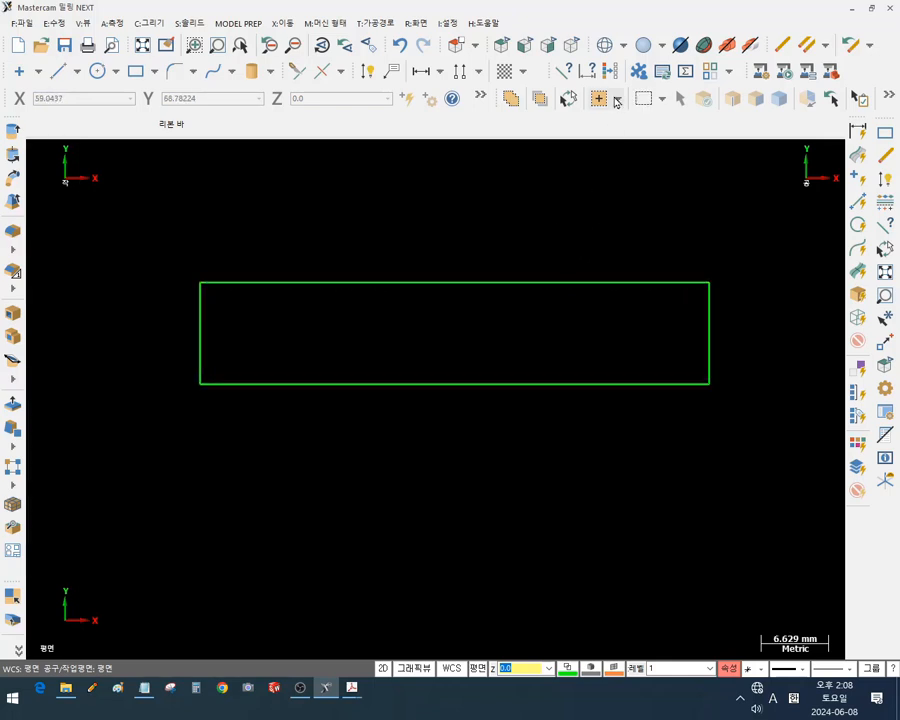
click(883, 183)
click(614, 282)
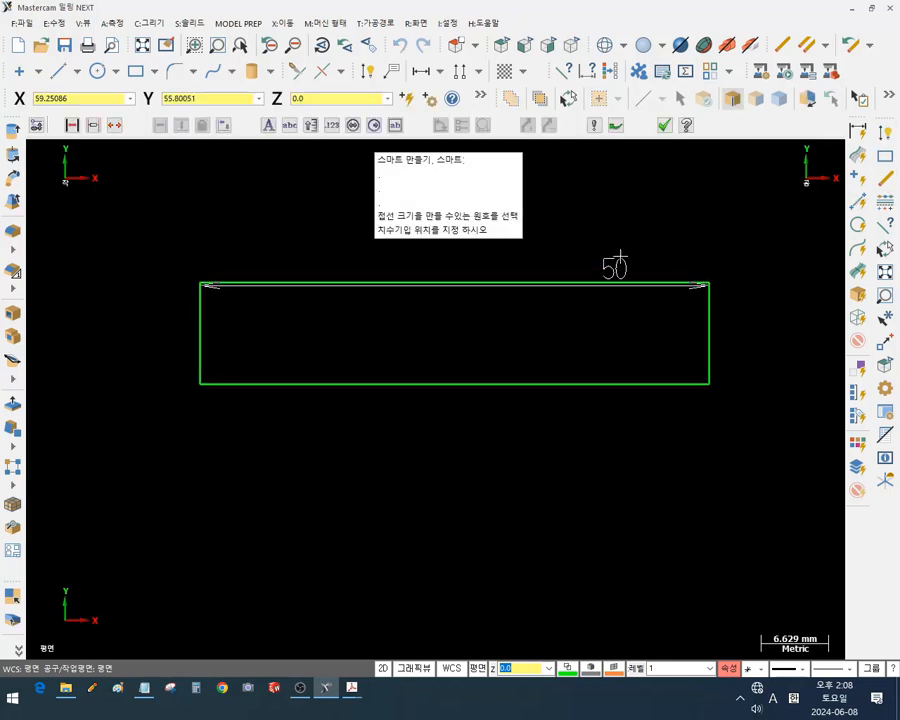
click(617, 242)
click(707, 355)
click(772, 300)
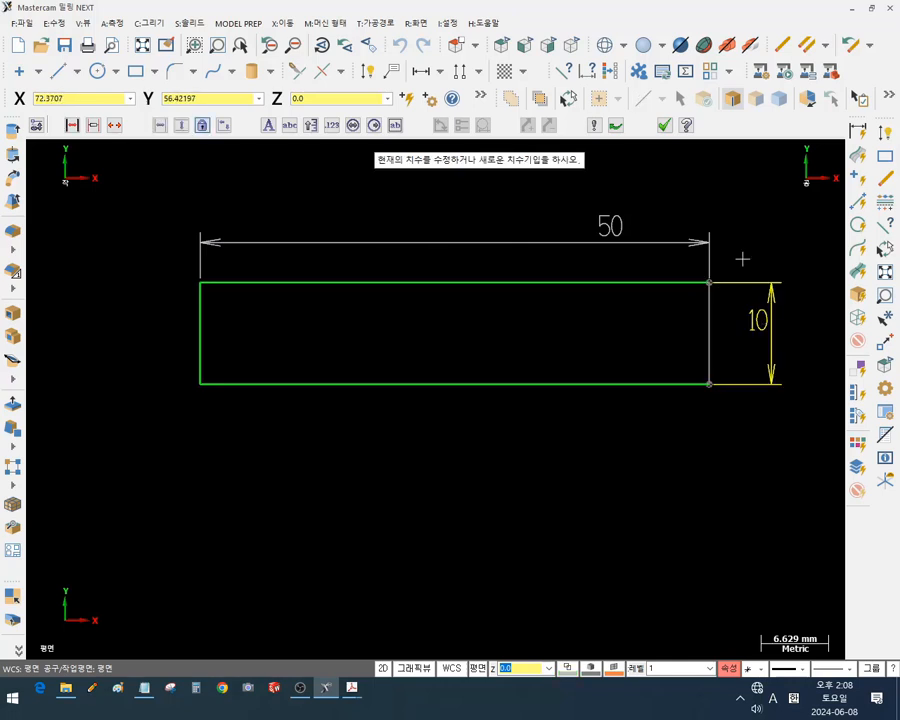
click(664, 124)
scroll(450, 350, down, 1)
scroll(520, 316, up, 1)
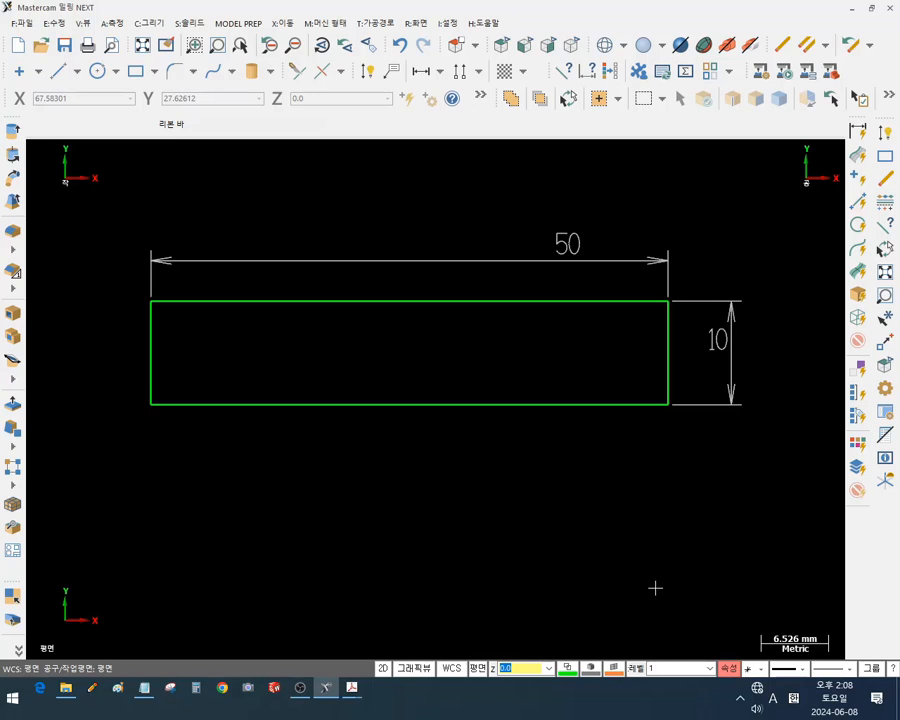
Switch to the MACAM X9 2D PDF in Adobe Acrobat Pro and examine the T-shaped drawing's bar and stem dimensions
click(352, 687)
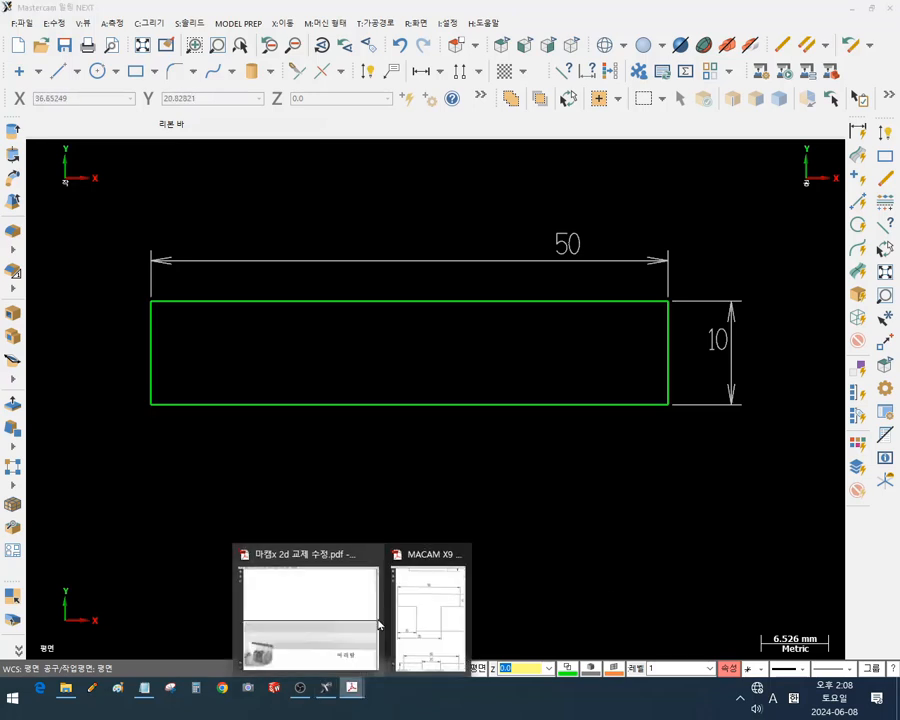
click(425, 615)
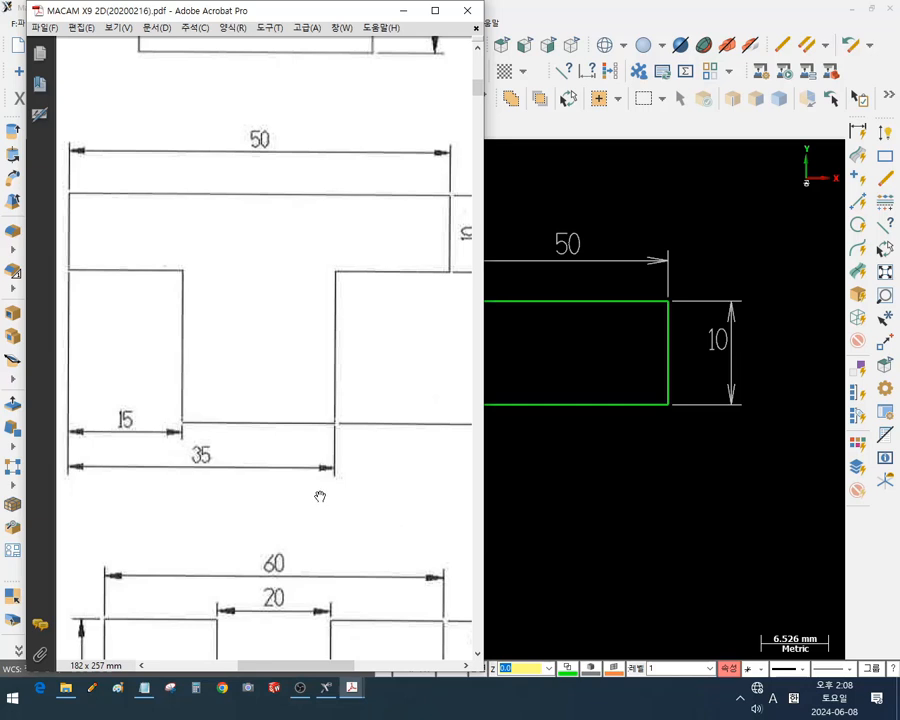
scroll(297, 357, right, 2)
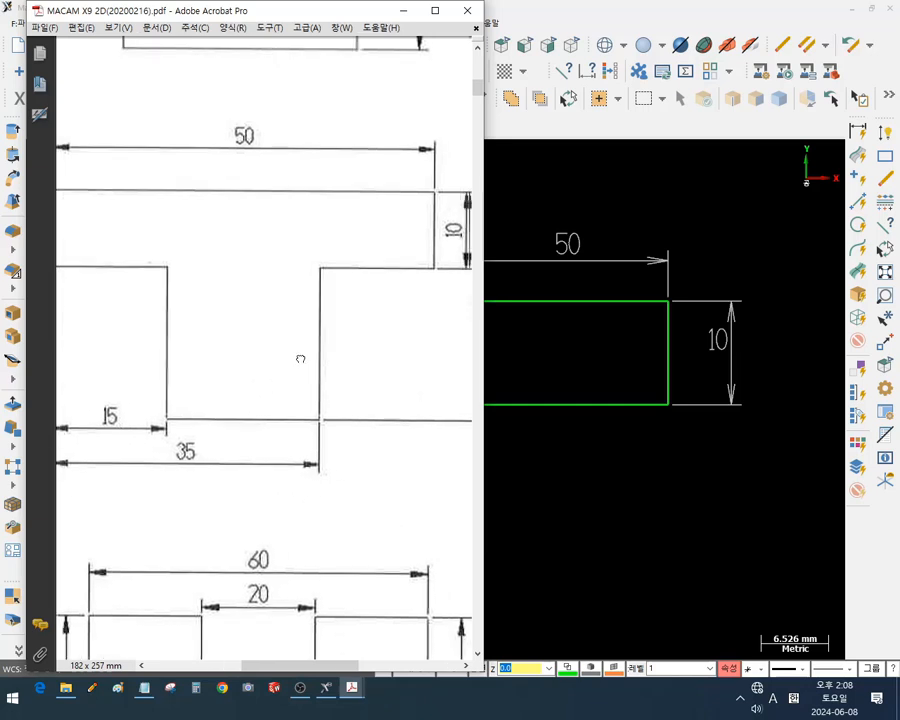
drag(329, 383, 380, 384)
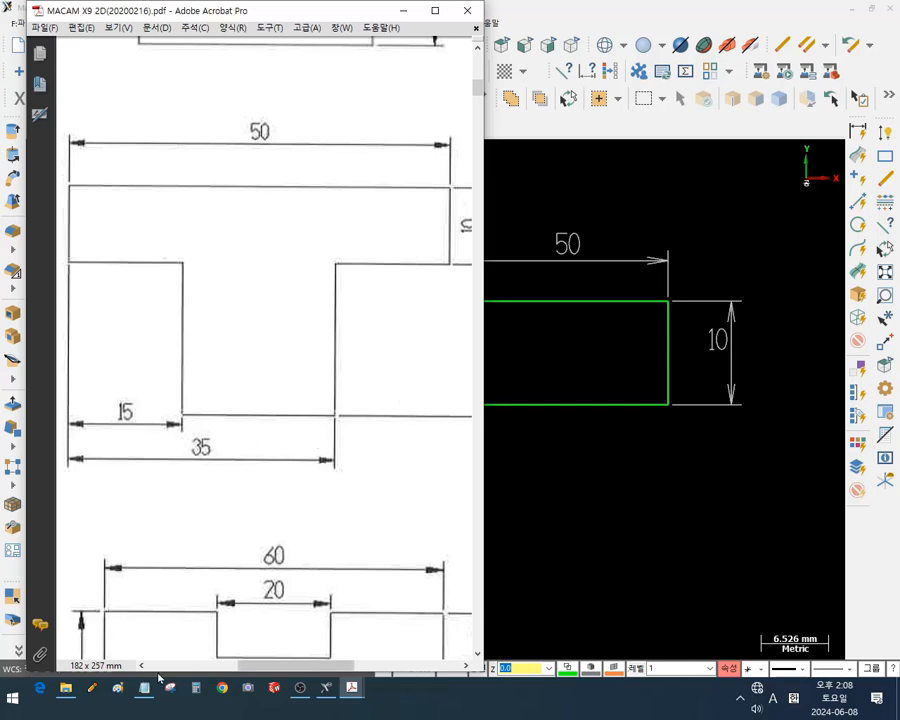
Trace the T-shape's stem in red with DeskTop Pen, extend it through the bar, mark it 20 wide, and clear the annotations
click(91, 688)
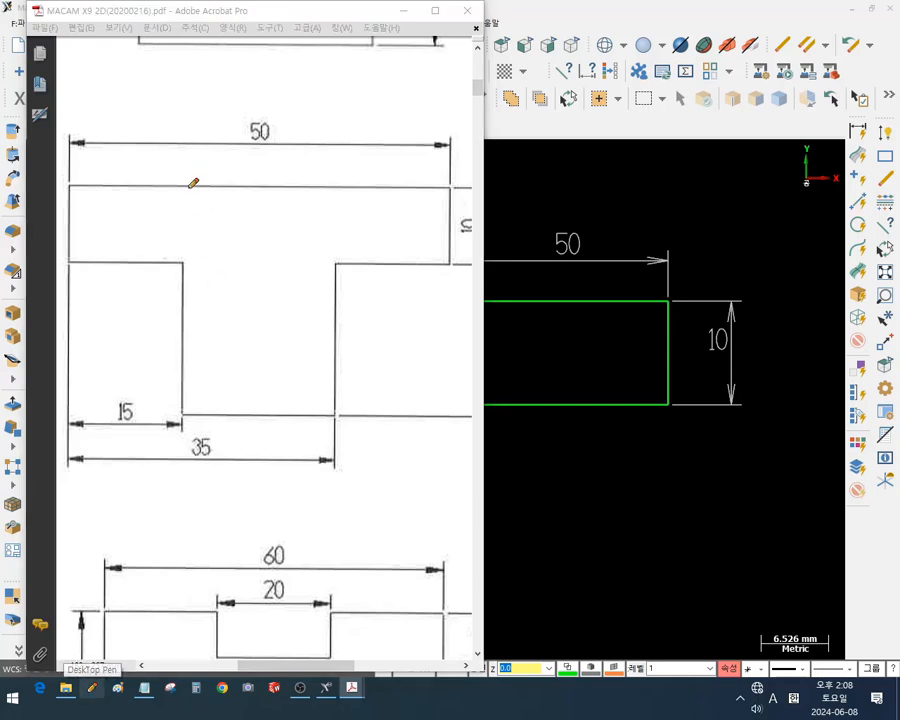
drag(189, 187, 190, 267)
mouse_move(192, 186)
mouse_down()
mouse_move(345, 185)
mouse_move(335, 295)
mouse_up()
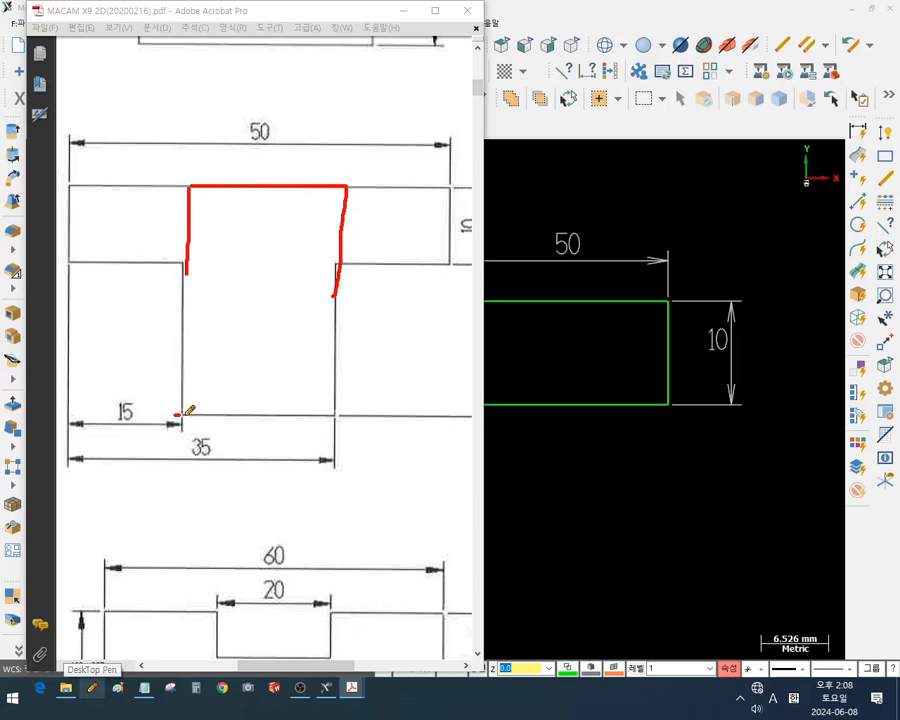
drag(176, 414, 334, 413)
drag(336, 266, 346, 413)
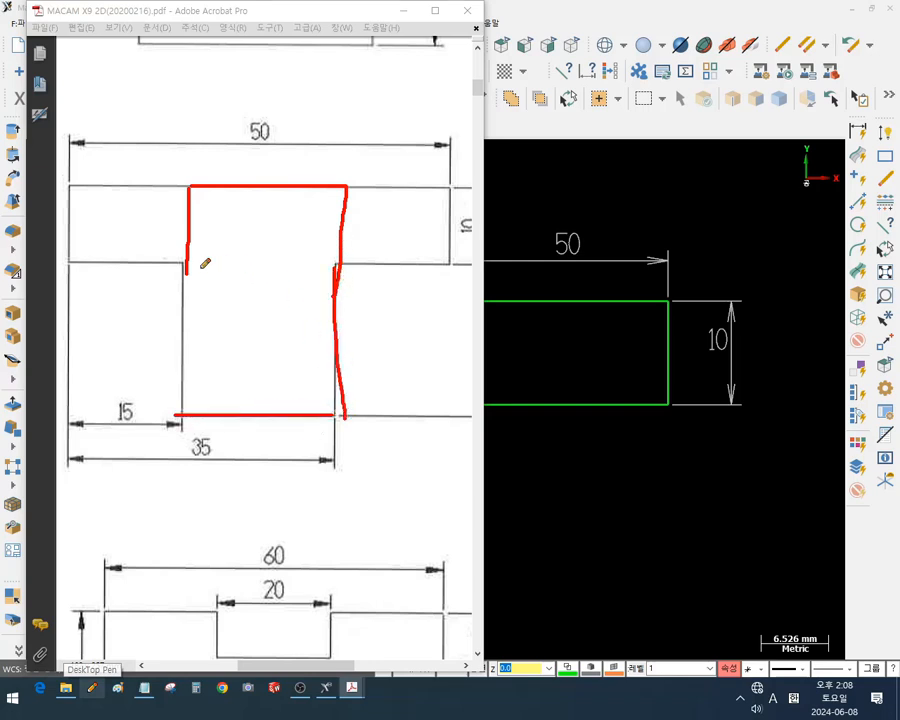
drag(177, 264, 355, 260)
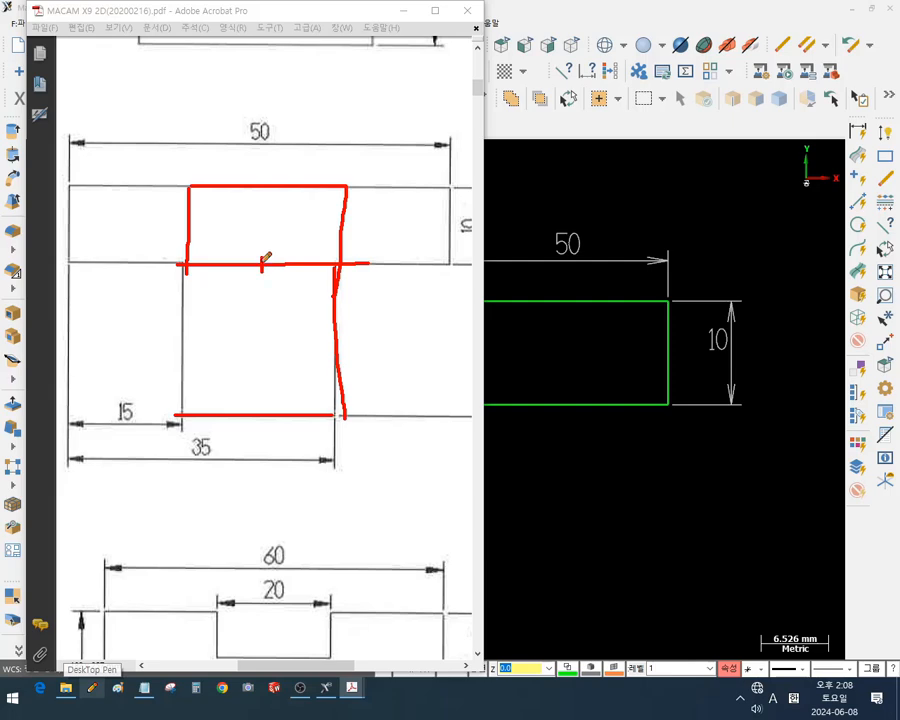
mouse_move(184, 262)
mouse_down()
mouse_move(188, 412)
mouse_move(316, 412)
mouse_move(340, 258)
mouse_move(183, 261)
mouse_move(186, 412)
mouse_up()
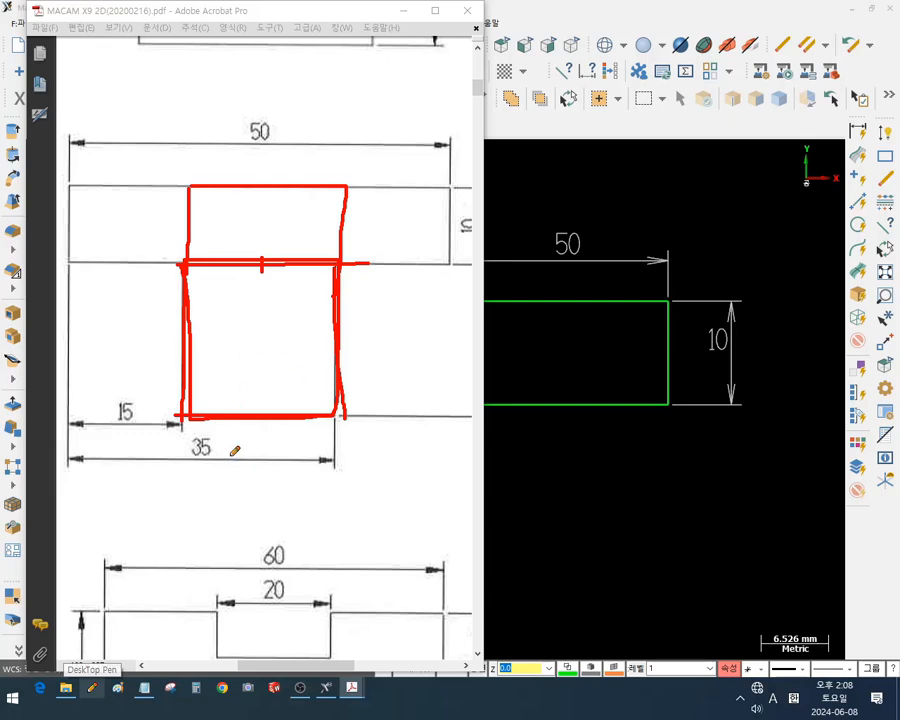
mouse_move(238, 383)
mouse_down()
mouse_move(239, 394)
mouse_move(254, 396)
mouse_move(265, 375)
mouse_up()
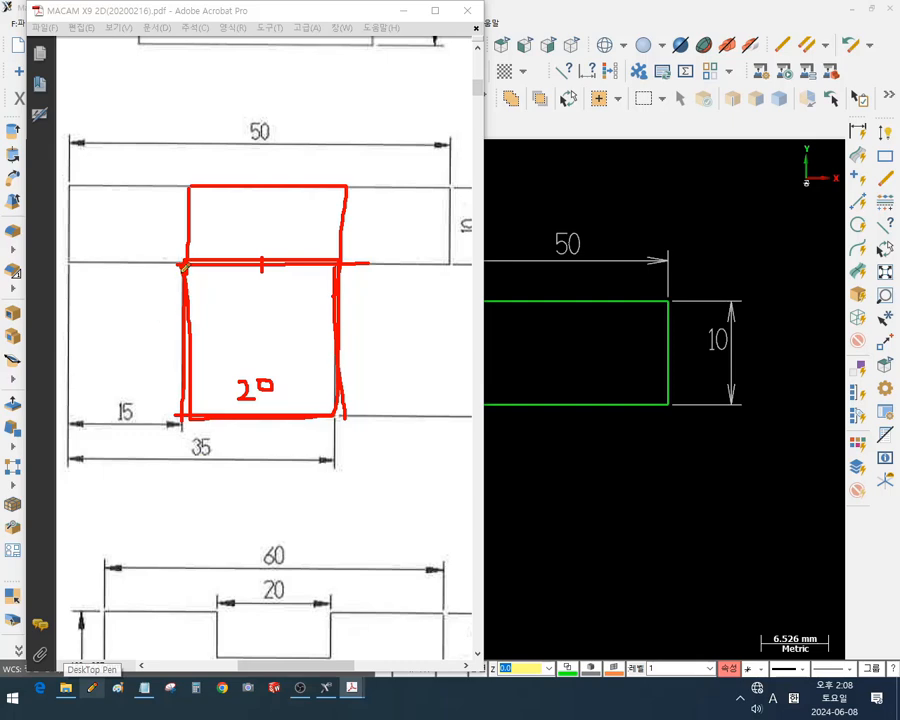
drag(183, 266, 172, 398)
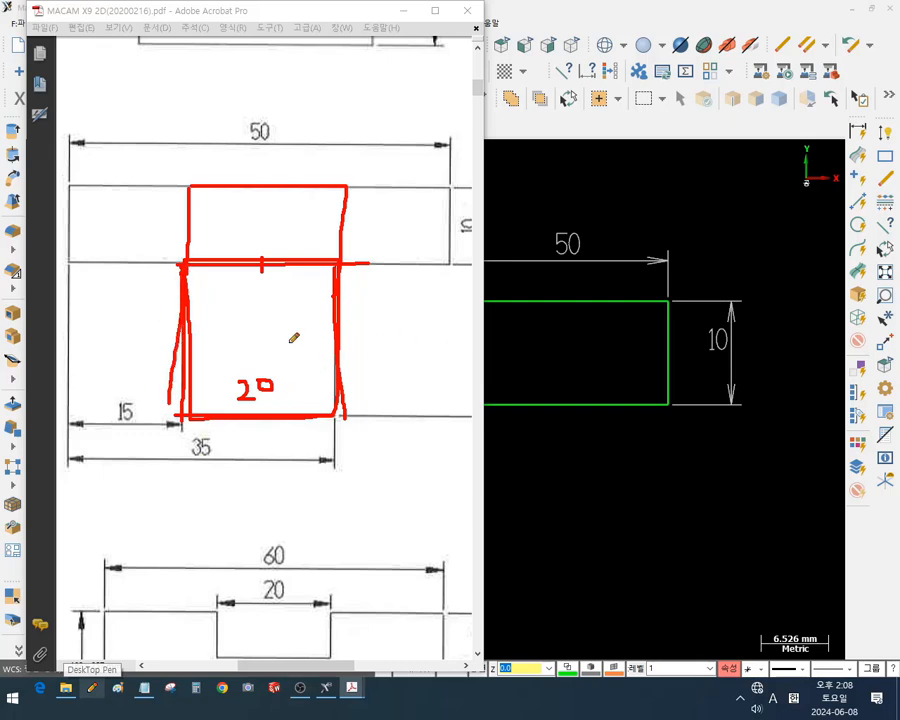
right_click(108, 330)
click(142, 478)
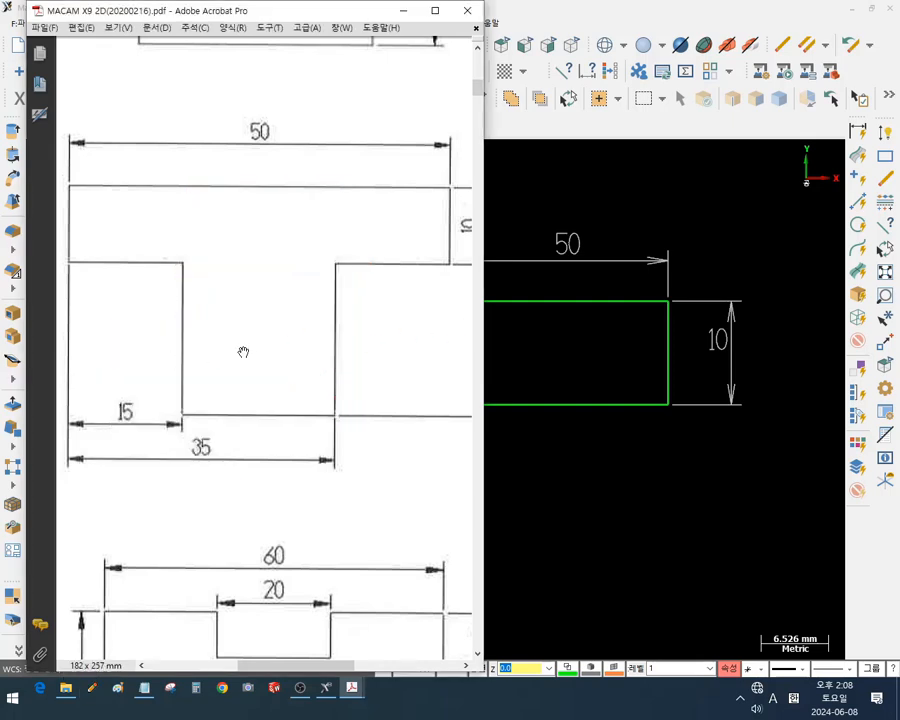
Close the PDF and, in Mastercam, draw a separate rectangle 20 mm wide and -20 mm high below the wide rectangle
ctrl+scroll(249, 349, down, 1)
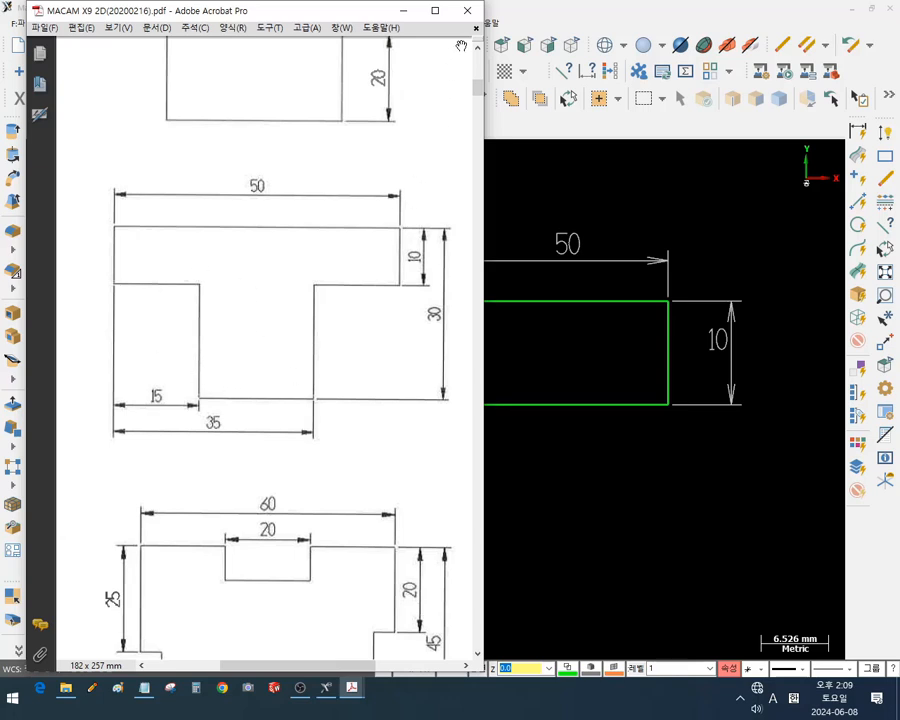
click(465, 10)
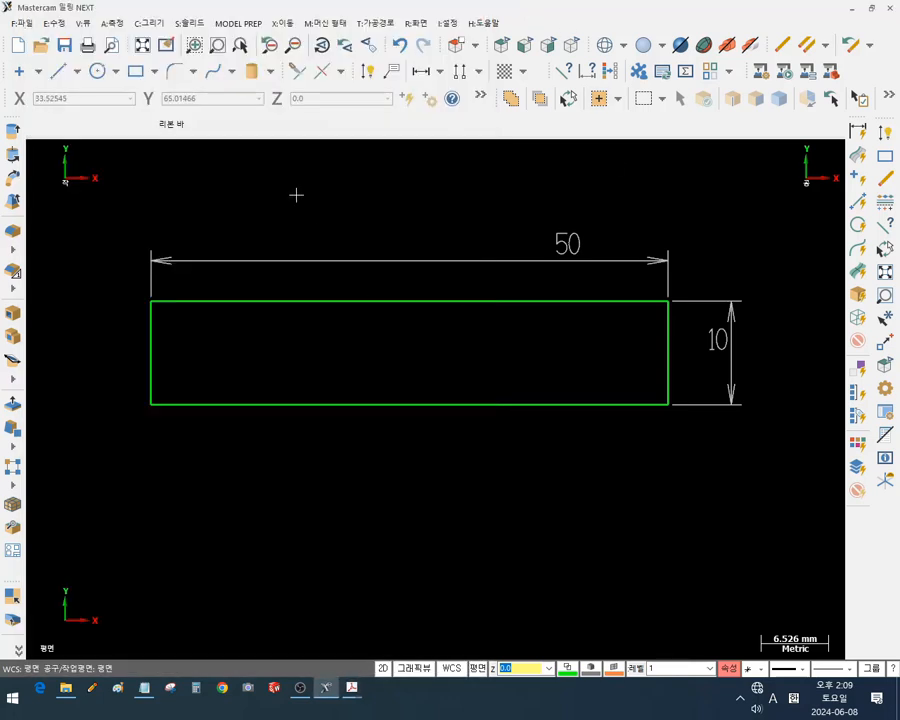
click(135, 71)
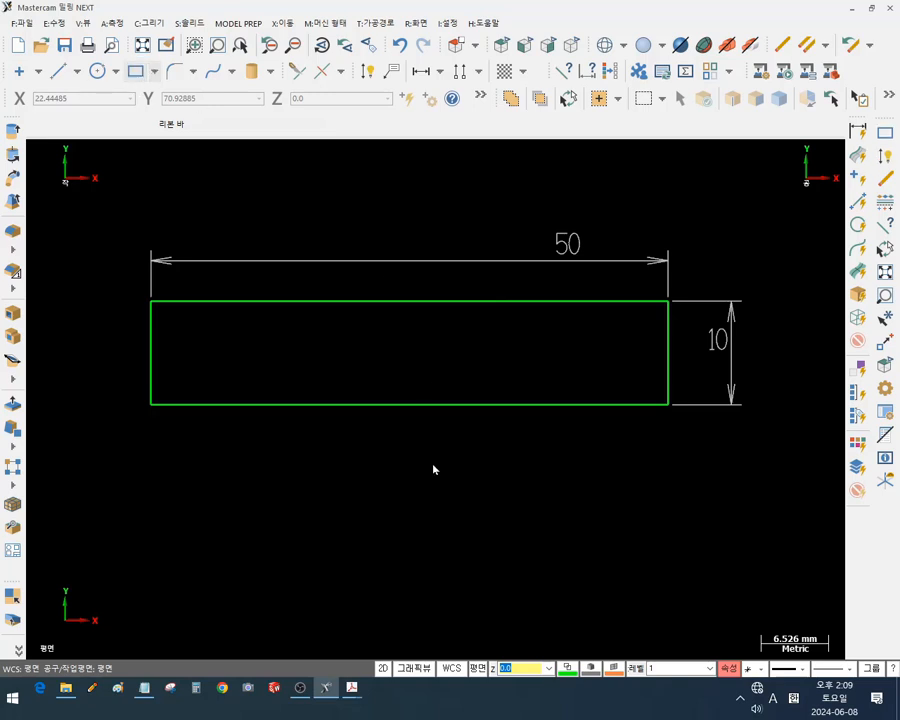
click(339, 467)
click(453, 603)
click(379, 125)
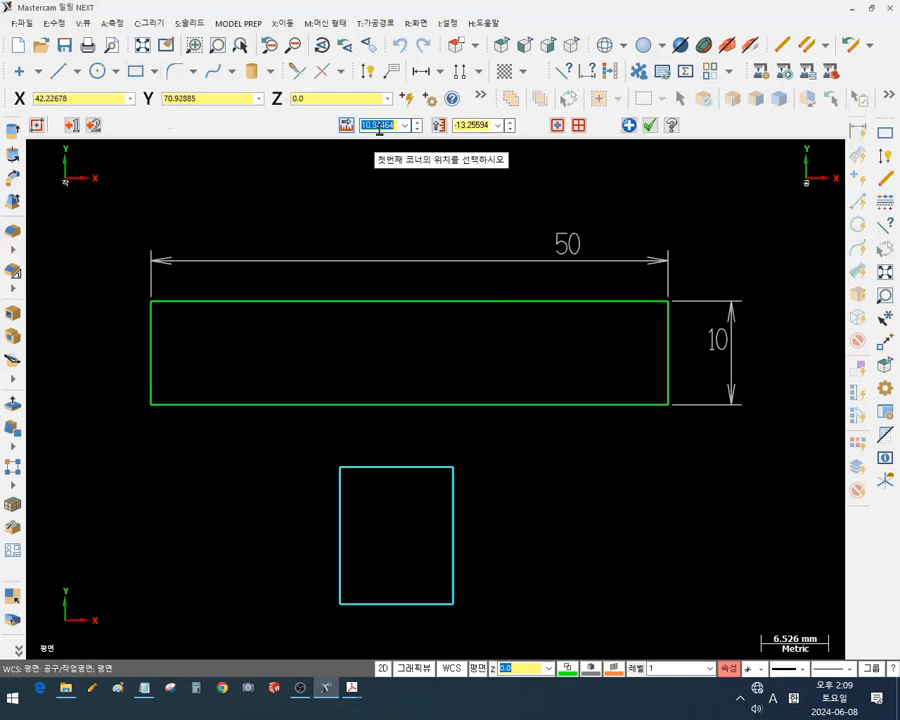
text(20)
key(Return)
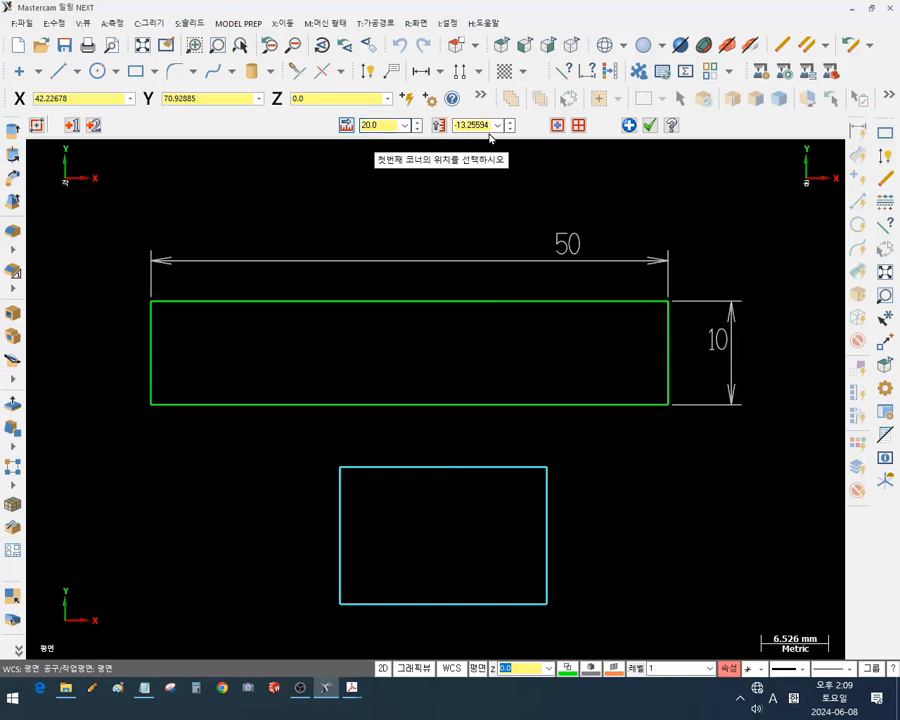
click(481, 125)
text(1)
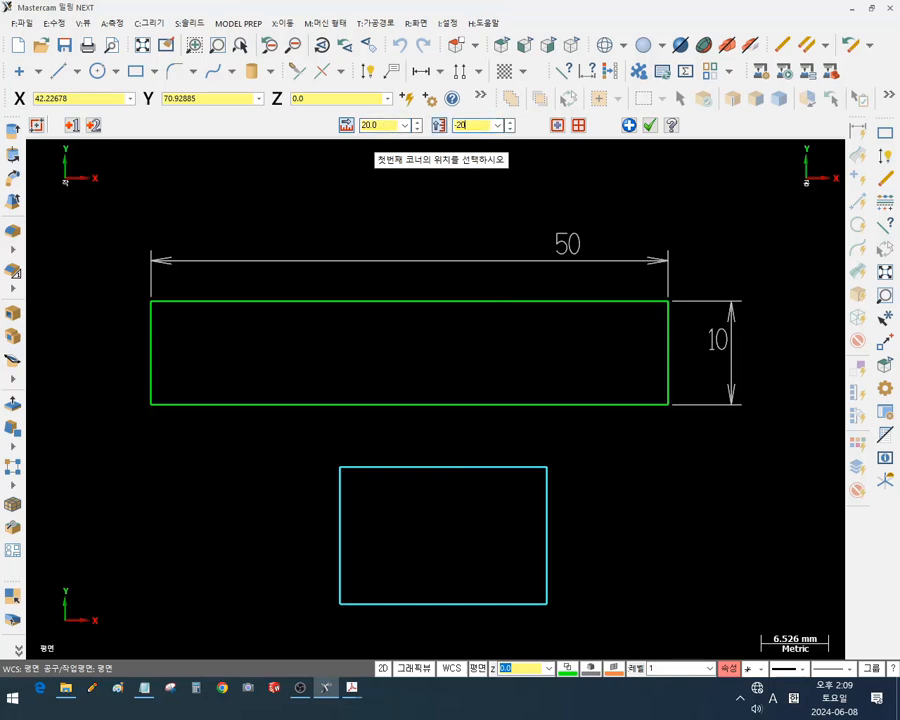
key(Return)
scroll(550, 290, down, 1)
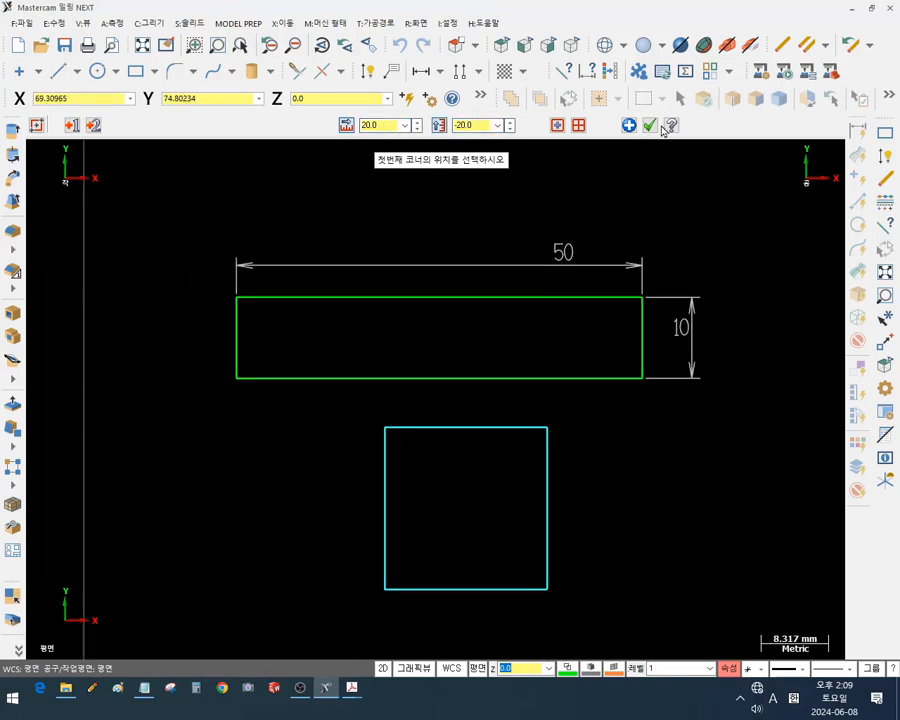
click(650, 125)
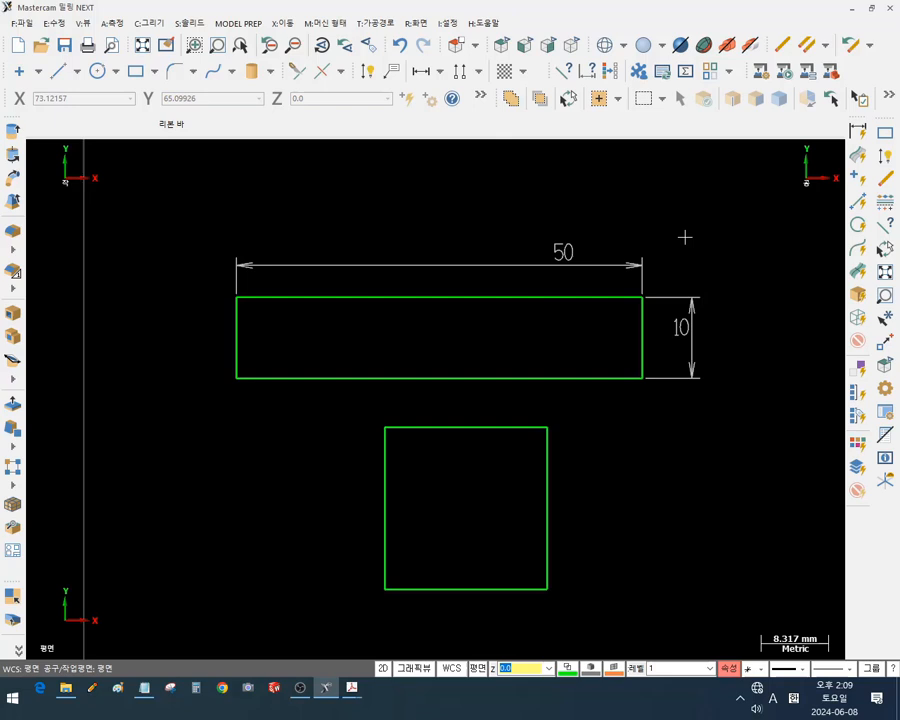
Dimension the square's upper and right edges with the smart dimension command
click(888, 157)
click(480, 427)
click(500, 405)
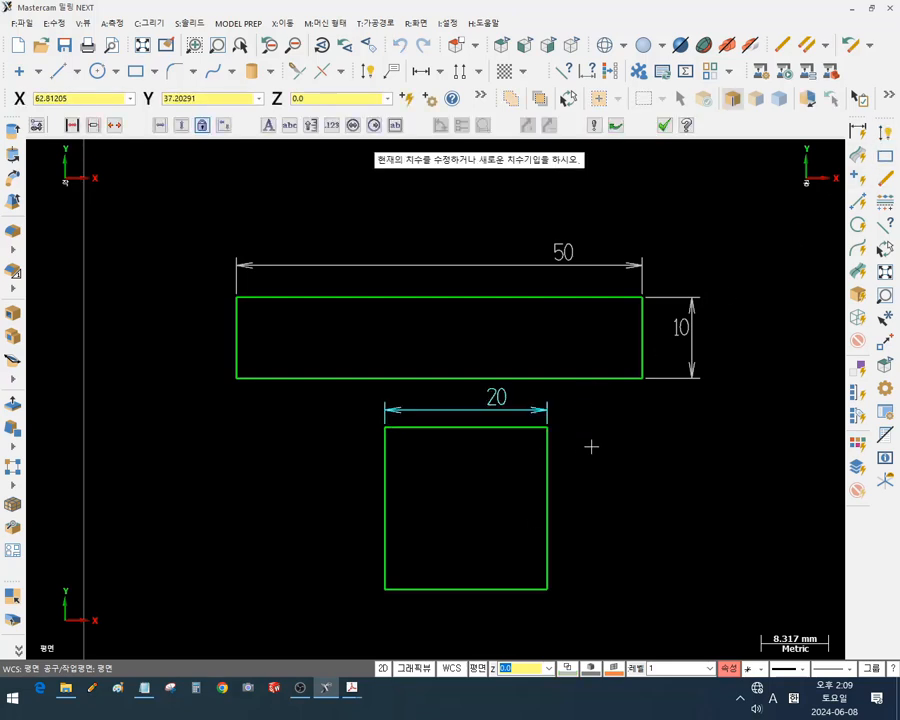
click(547, 445)
click(596, 480)
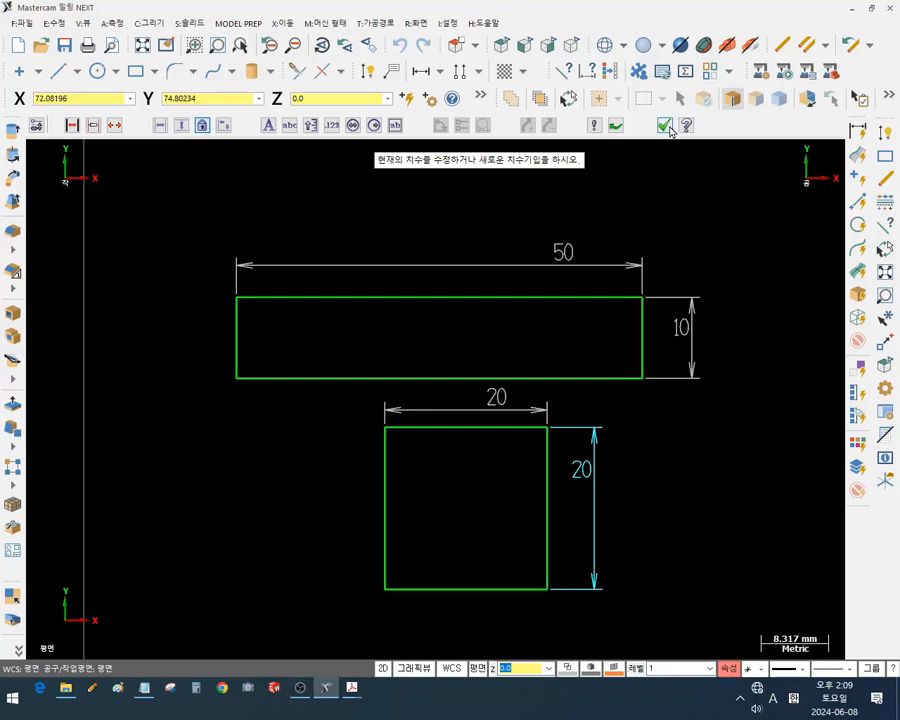
click(670, 125)
scroll(690, 531, up, 3)
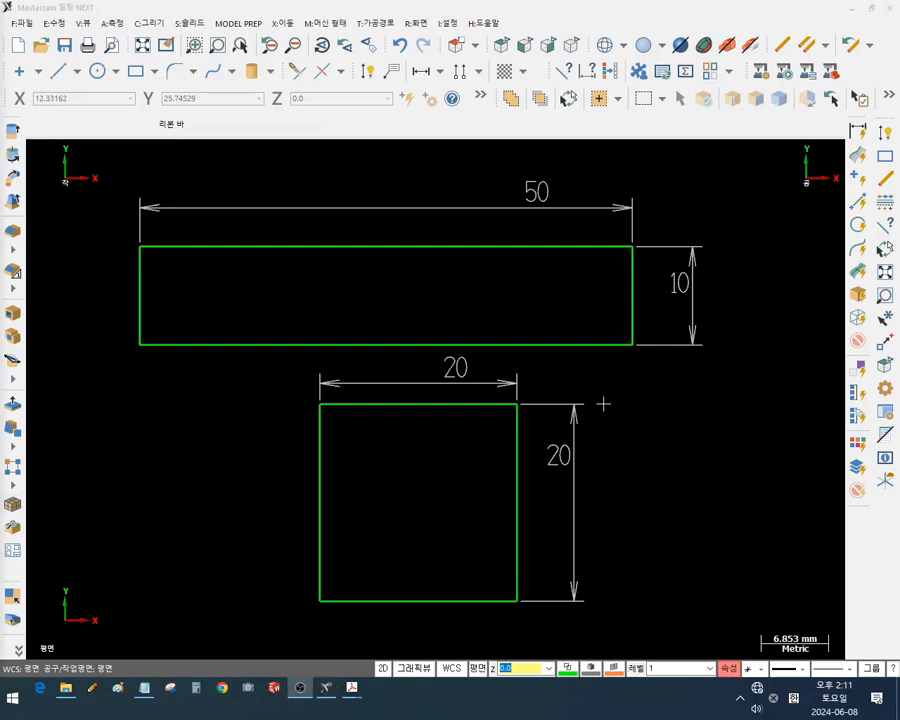
click(751, 447)
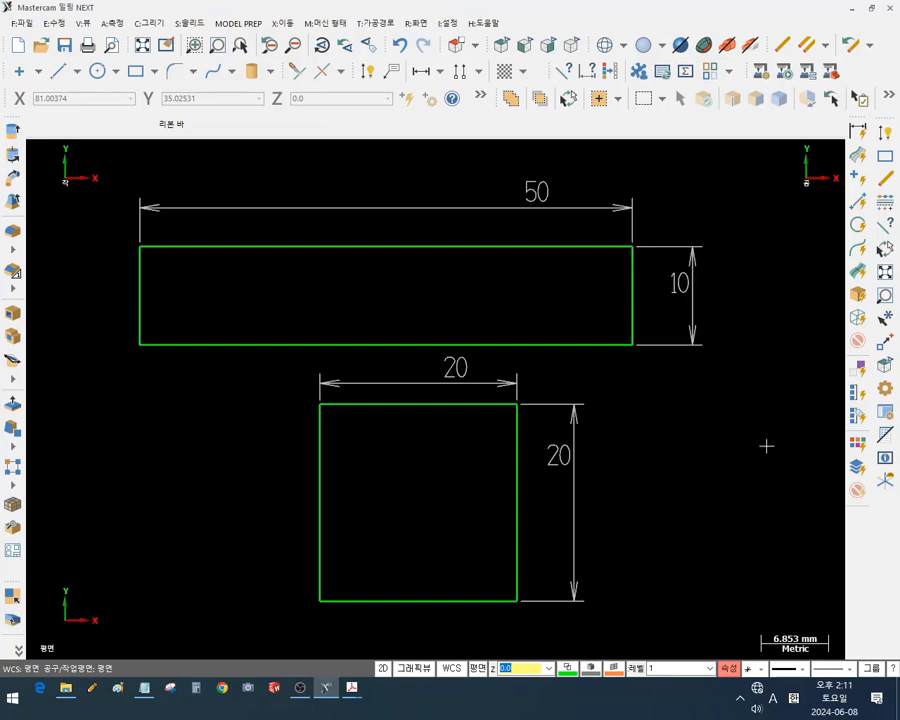
scroll(700, 440, down, 3)
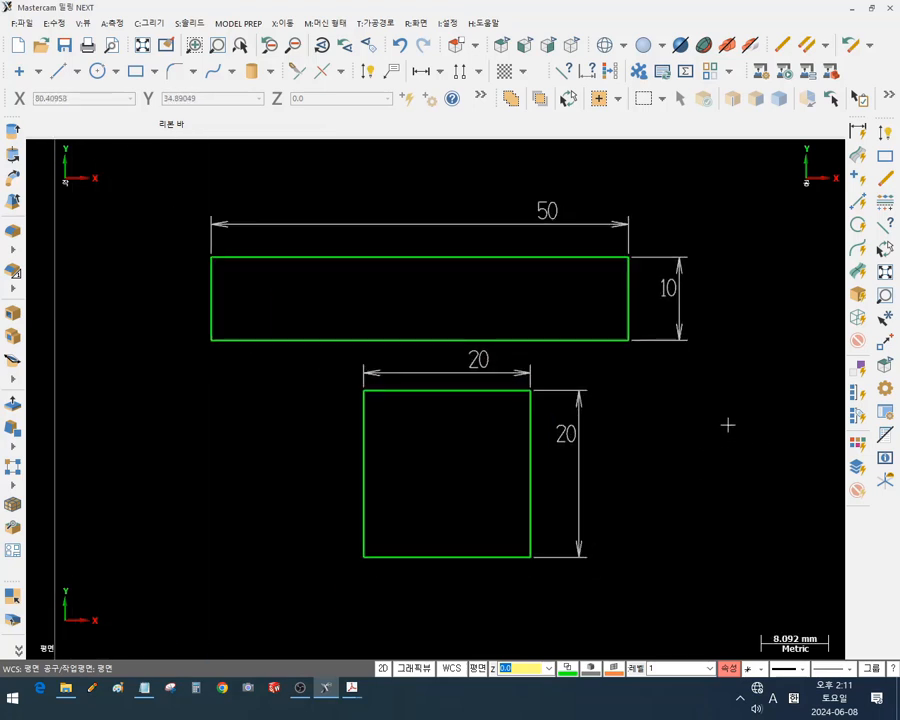
scroll(740, 405, up, 2)
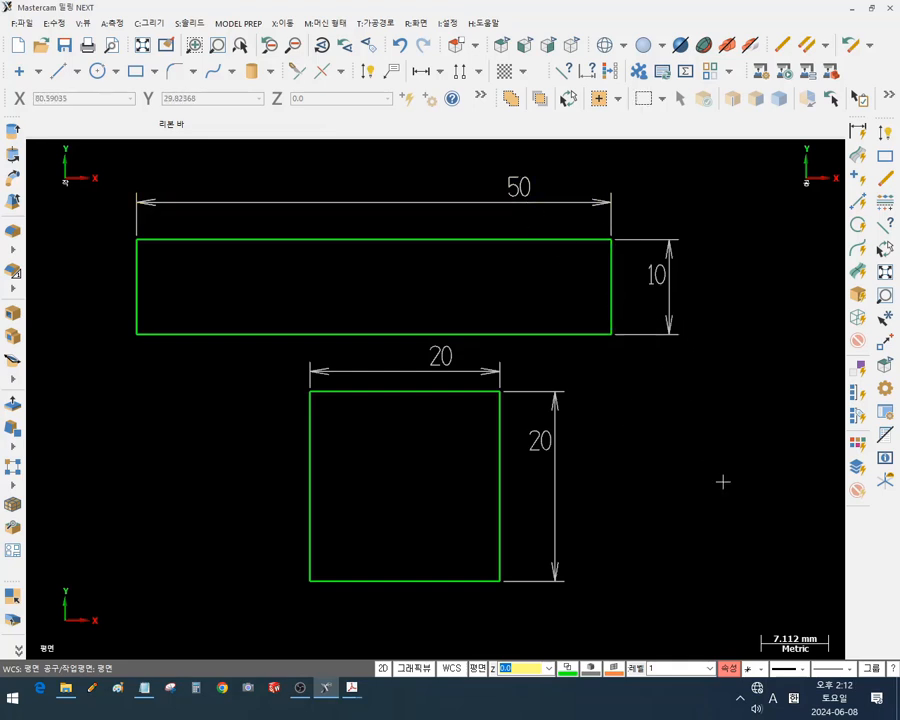
click(606, 212)
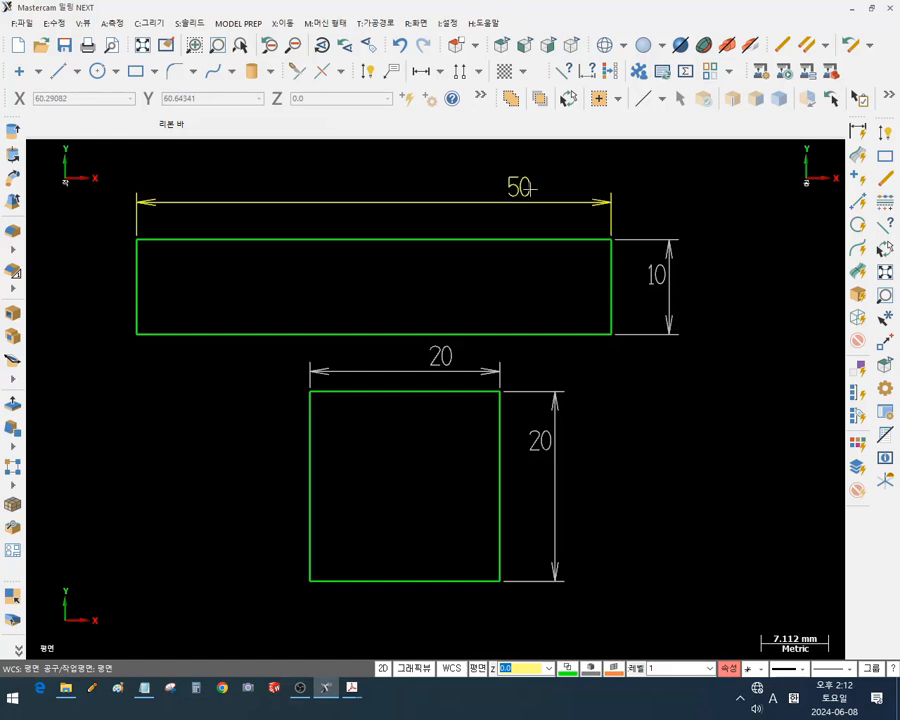
click(667, 250)
click(462, 372)
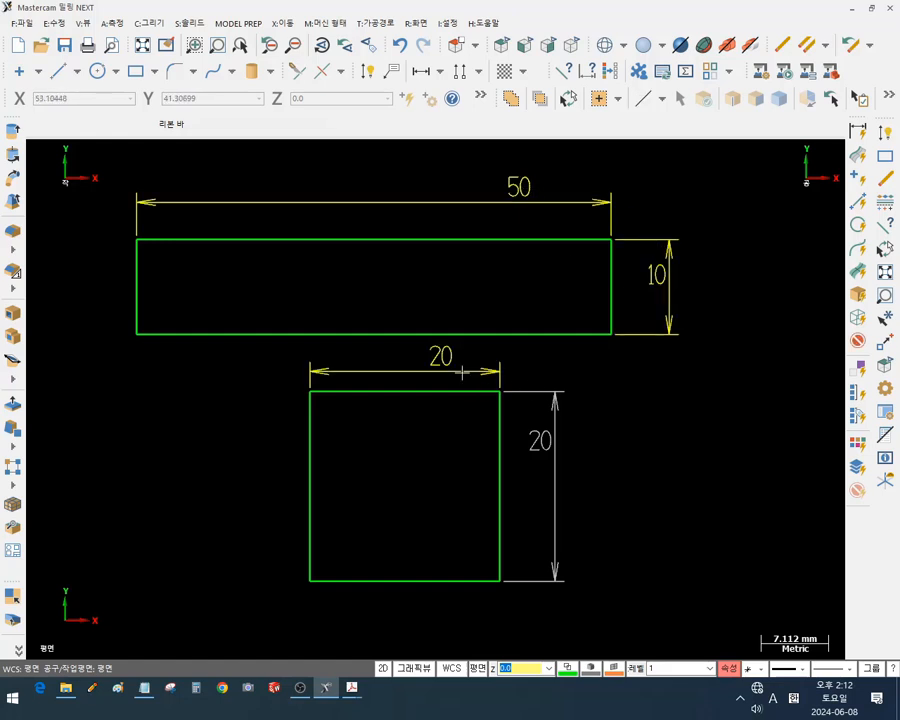
click(555, 410)
key(Escape)
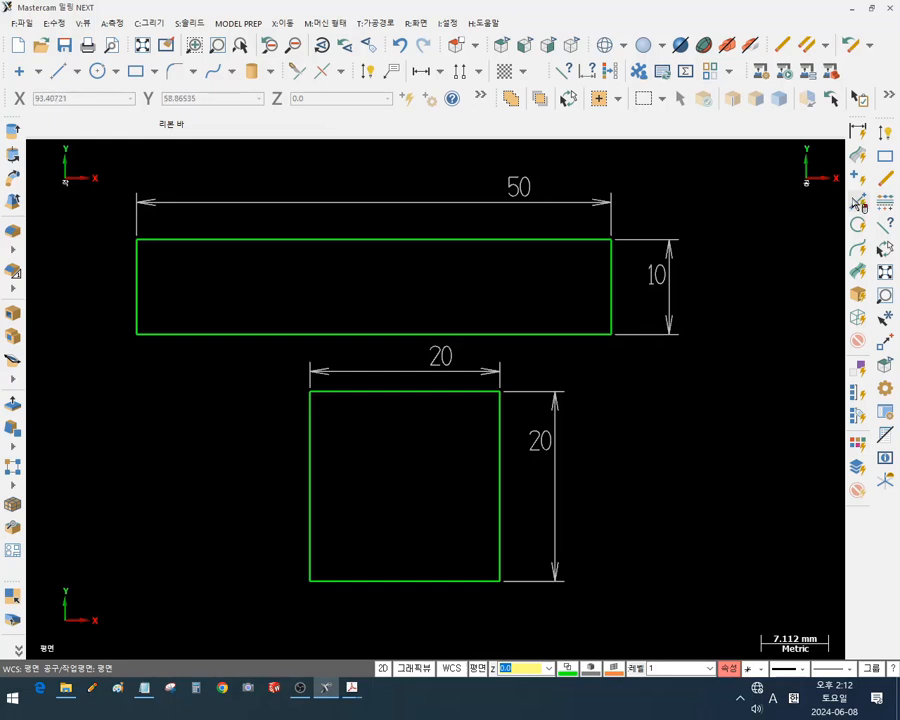
drag(858, 128, 603, 468)
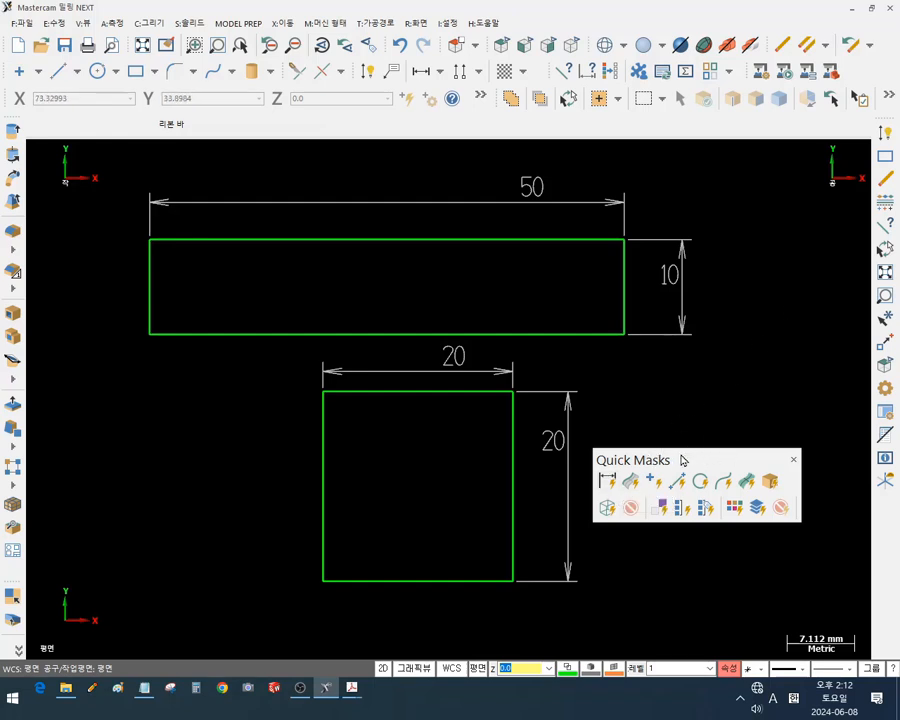
drag(673, 459, 869, 134)
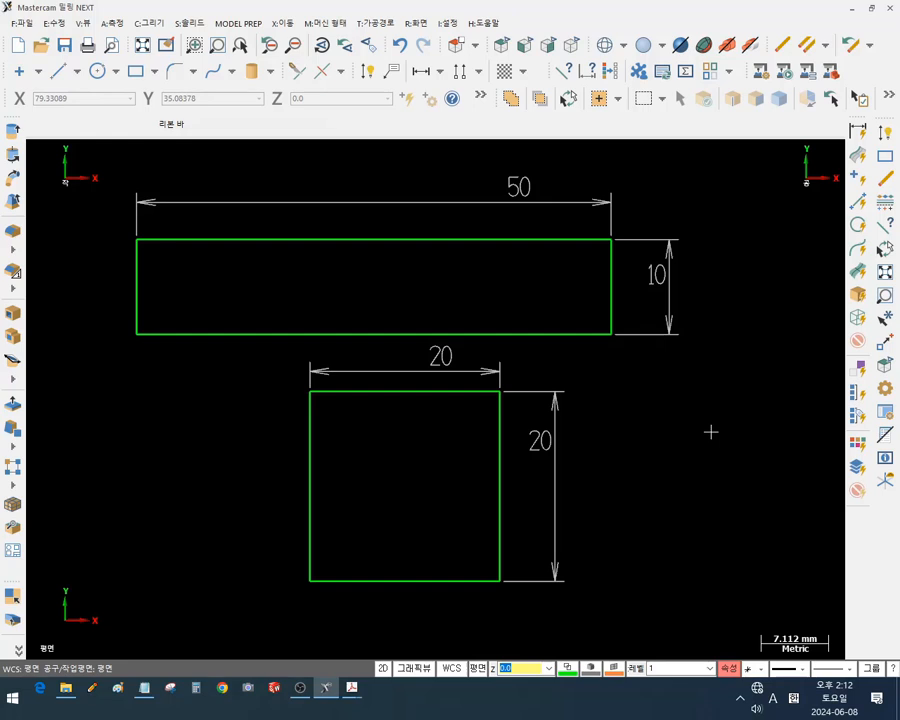
Select all dimensions at once with the drafting quick mask and delete them
click(858, 131)
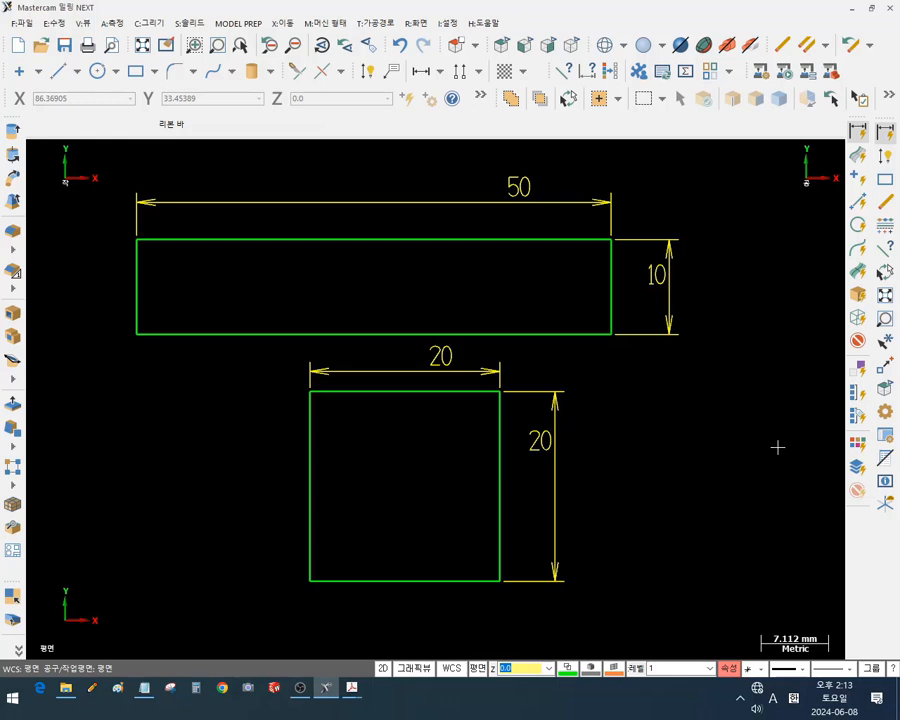
key(Delete)
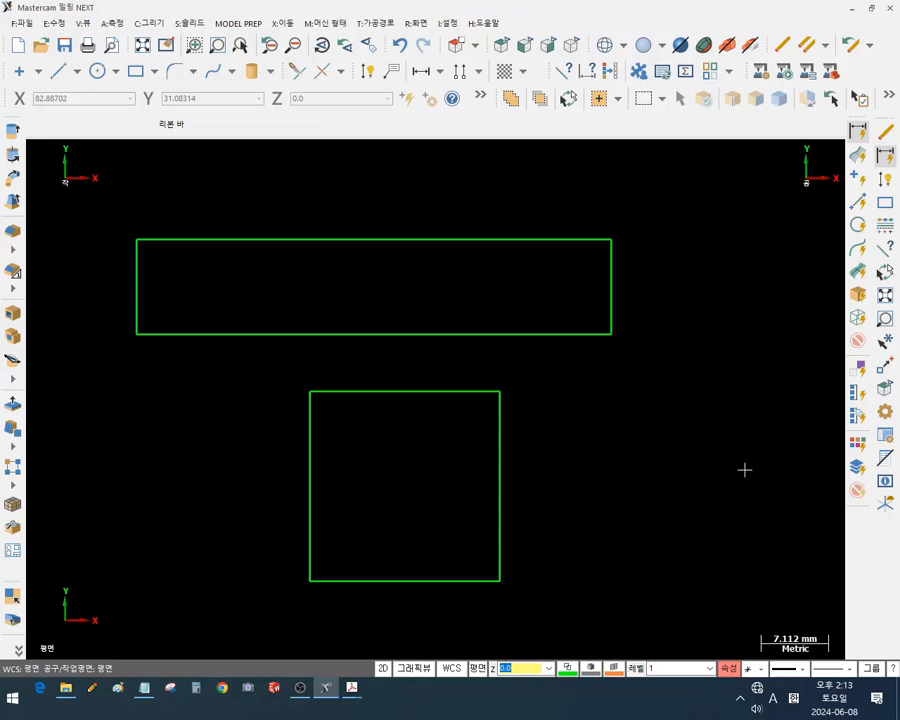
Mark the midpoints of the square's upper edge and the bar's lower edge in red with DeskTop Pen, add a connecting arrow, and close the pen
click(96, 689)
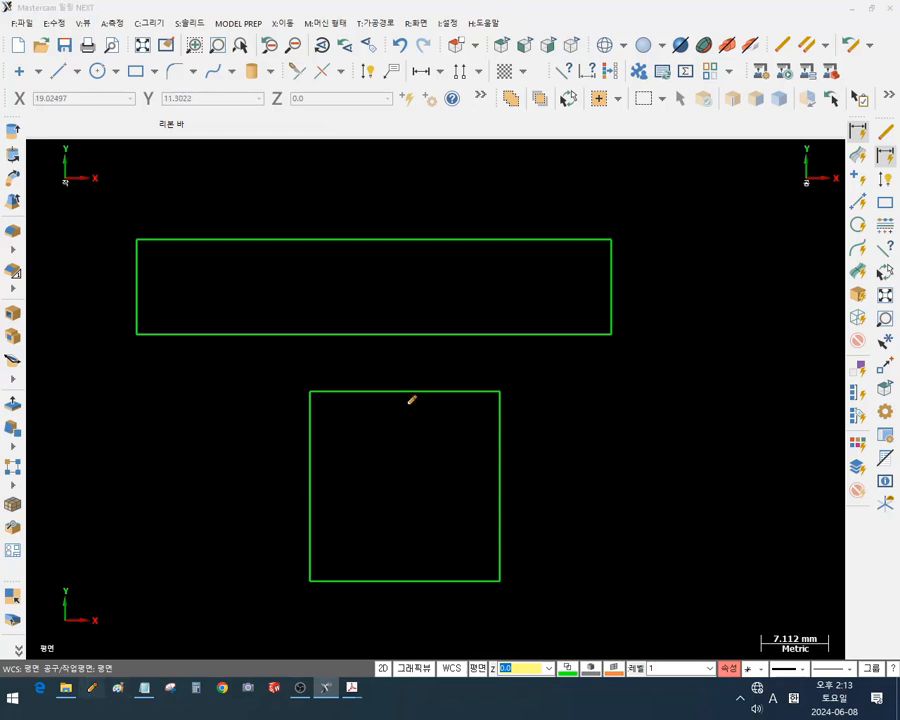
drag(408, 381, 409, 387)
drag(371, 328, 369, 343)
mouse_move(410, 391)
mouse_down()
mouse_move(374, 346)
mouse_move(401, 348)
mouse_up()
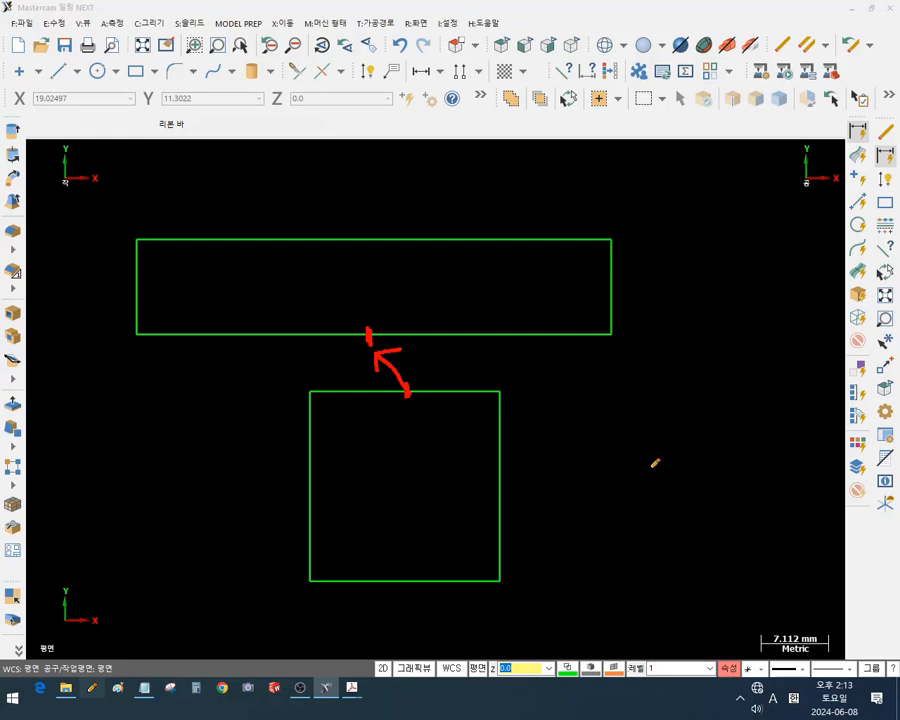
right_click(676, 426)
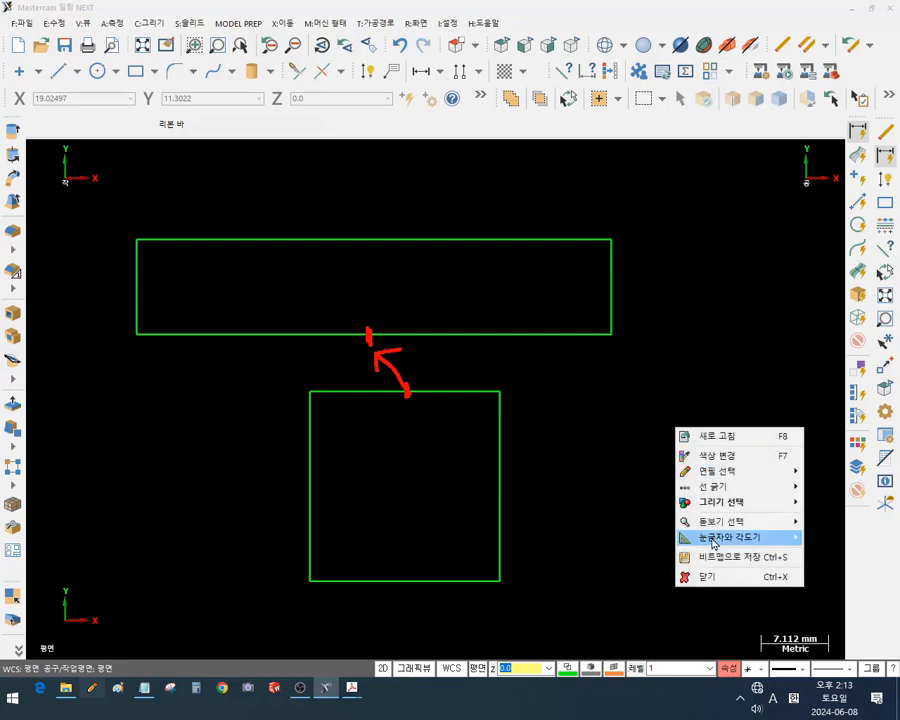
click(719, 587)
Select all four edges of the lower square with a selection window
scroll(727, 422, down, 1)
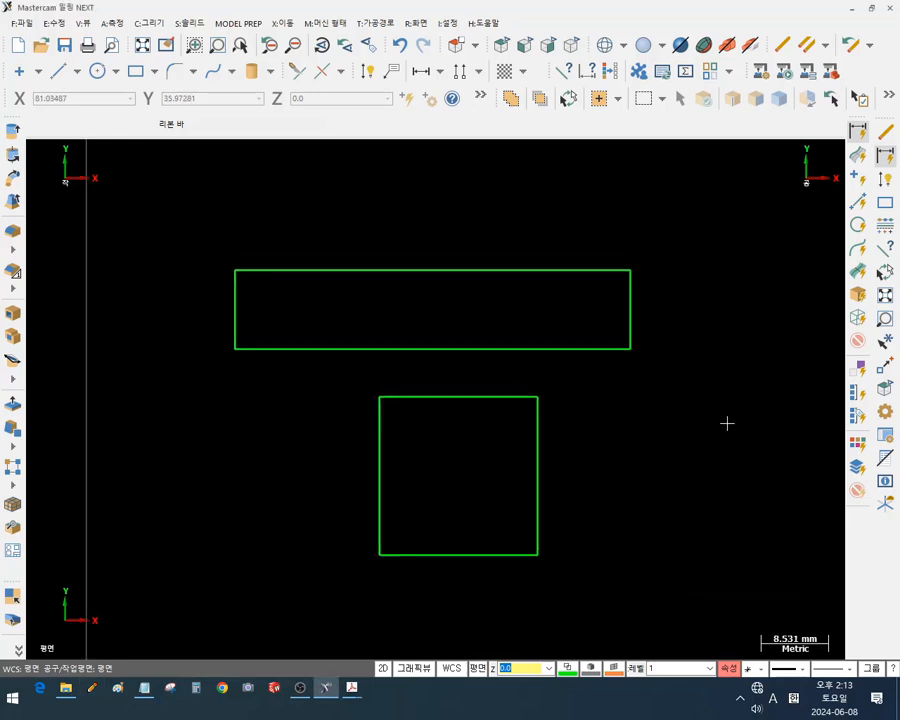
drag(685, 597, 328, 382)
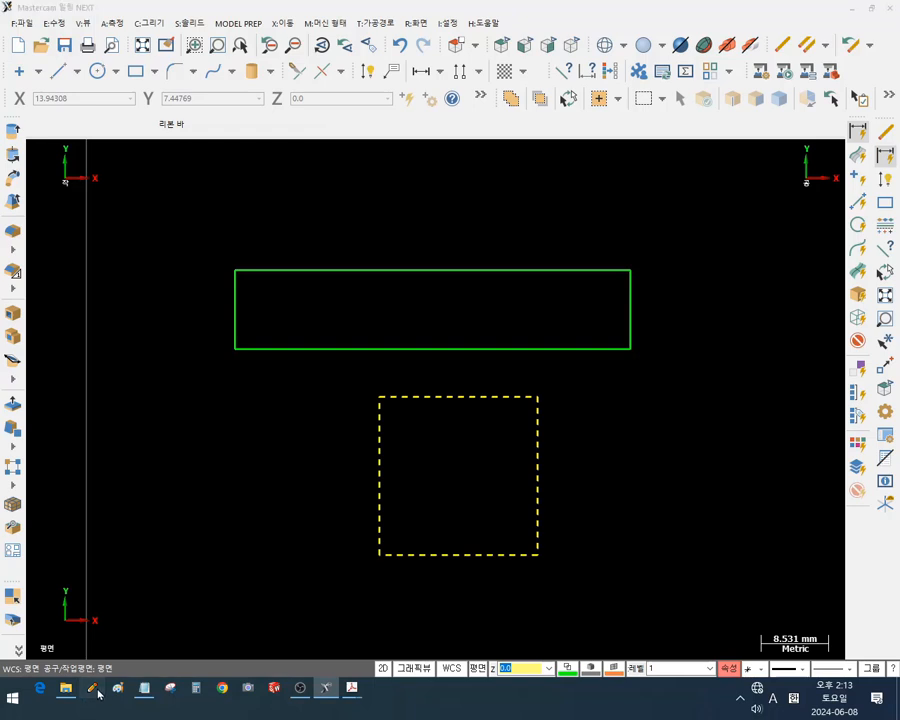
Sketch red midpoint ticks and an arrow from the selected square to the bar's lower edge, and close the pen overlay
click(458, 398)
drag(419, 342, 418, 361)
mouse_move(463, 399)
mouse_down()
mouse_move(420, 362)
mouse_move(421, 380)
mouse_up()
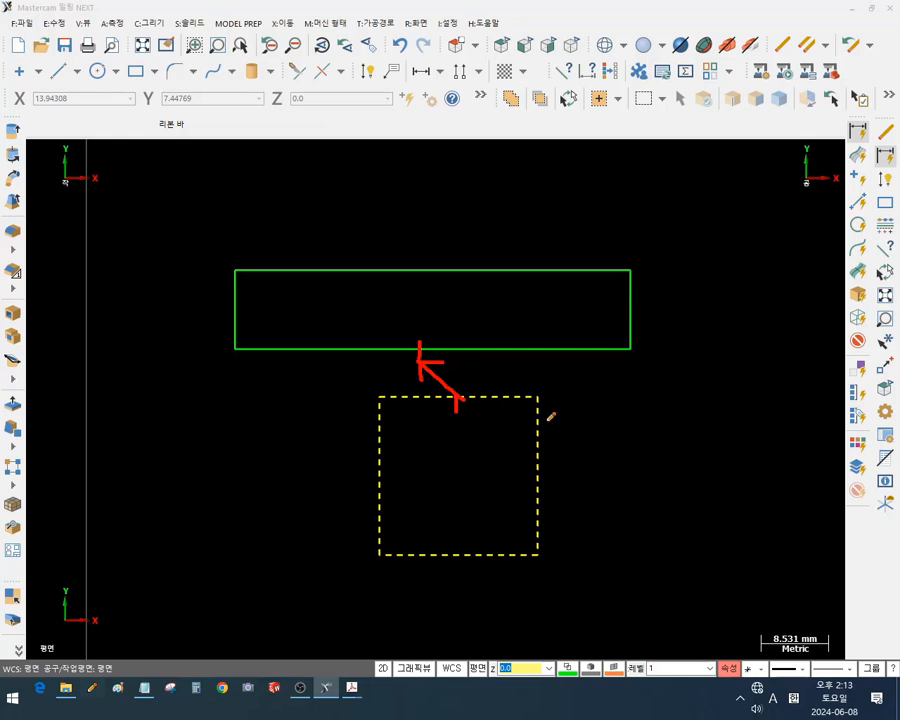
right_click(760, 448)
click(790, 595)
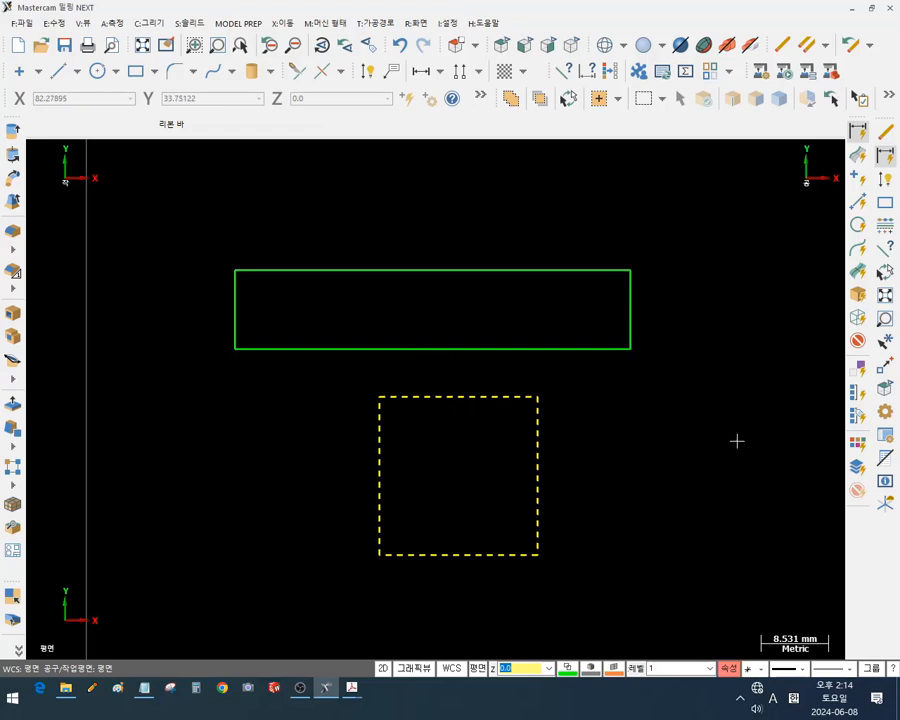
Move the selected square with Dynamic Move from its upper edge's midpoint onto the midpoint of the bar's lower edge
click(284, 23)
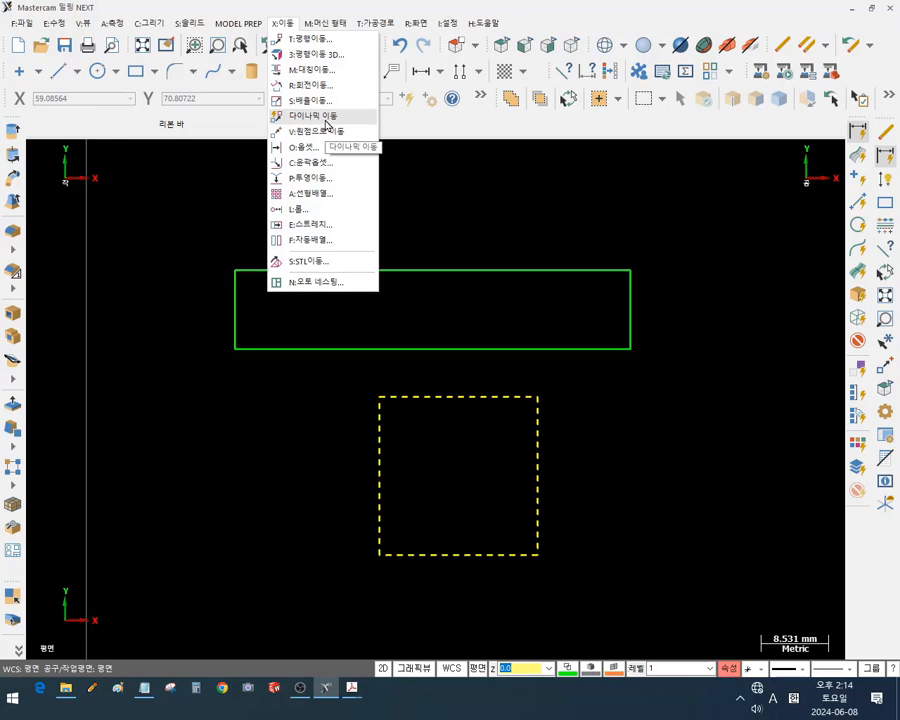
click(289, 117)
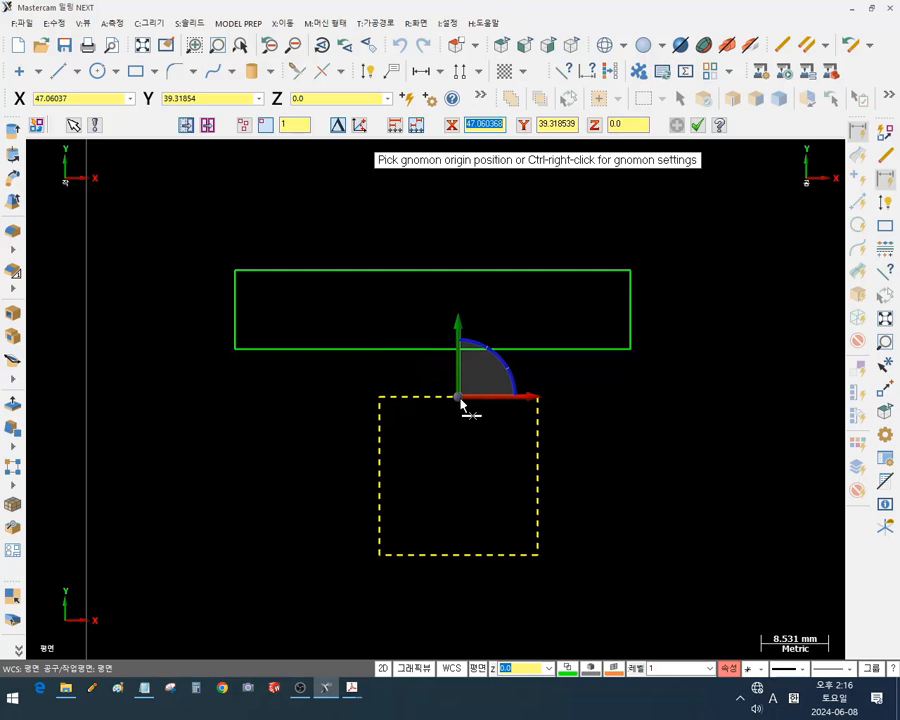
click(459, 398)
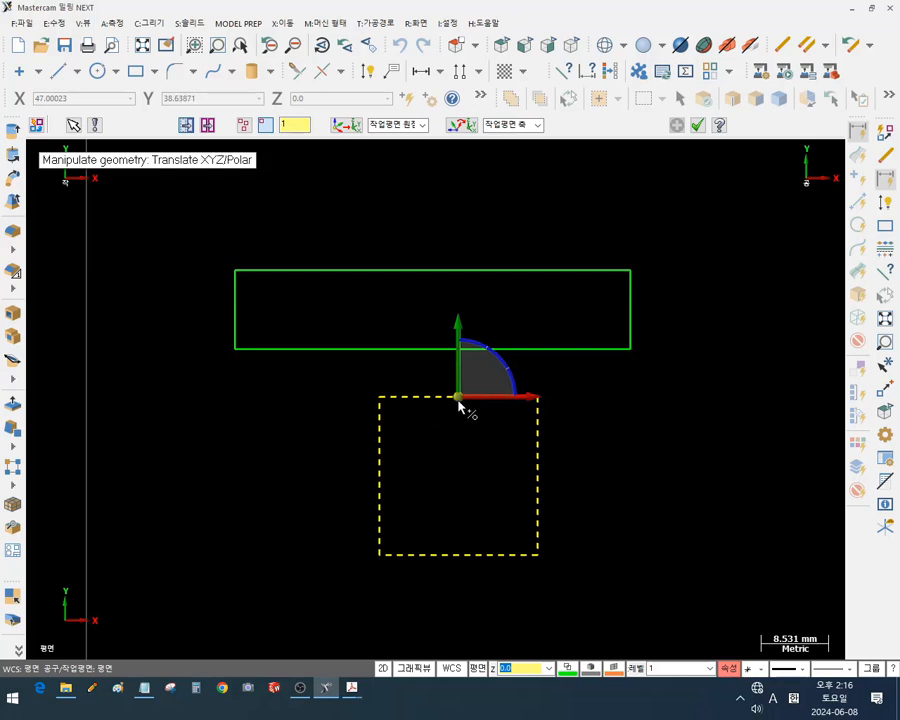
click(458, 397)
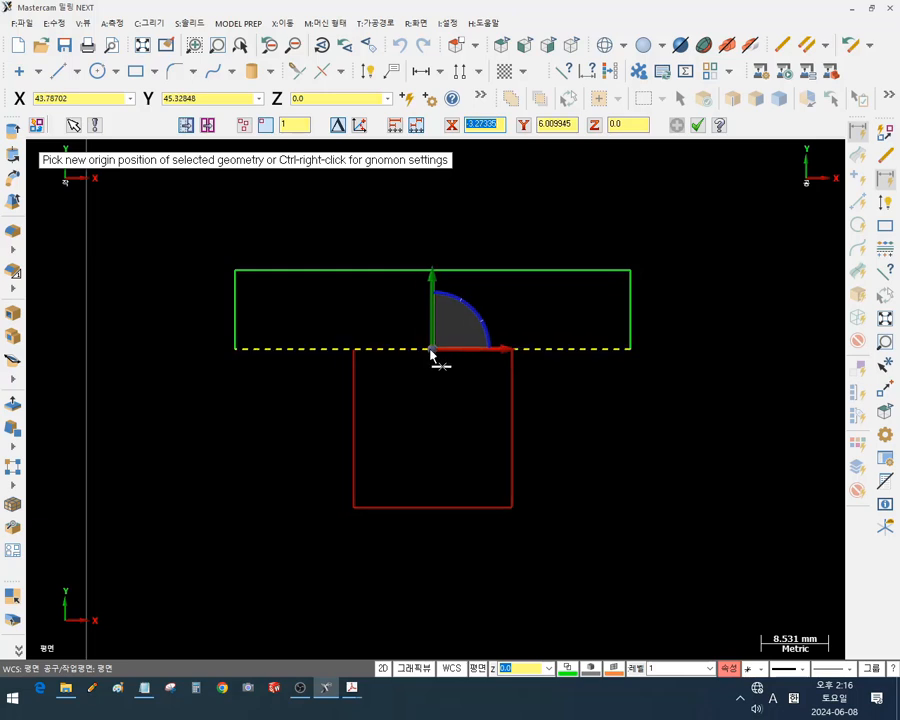
click(431, 350)
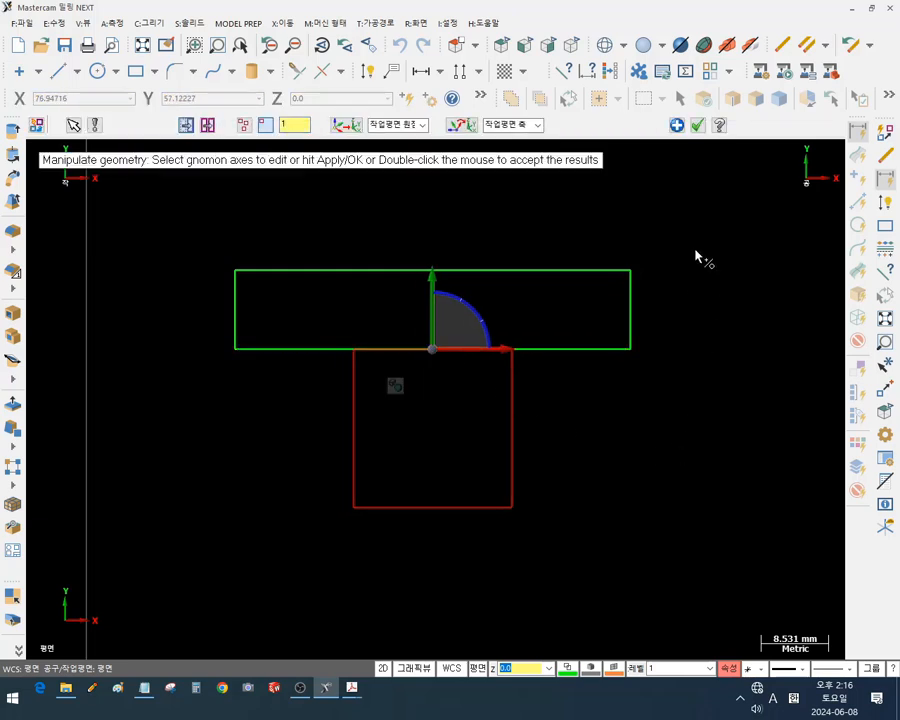
click(697, 125)
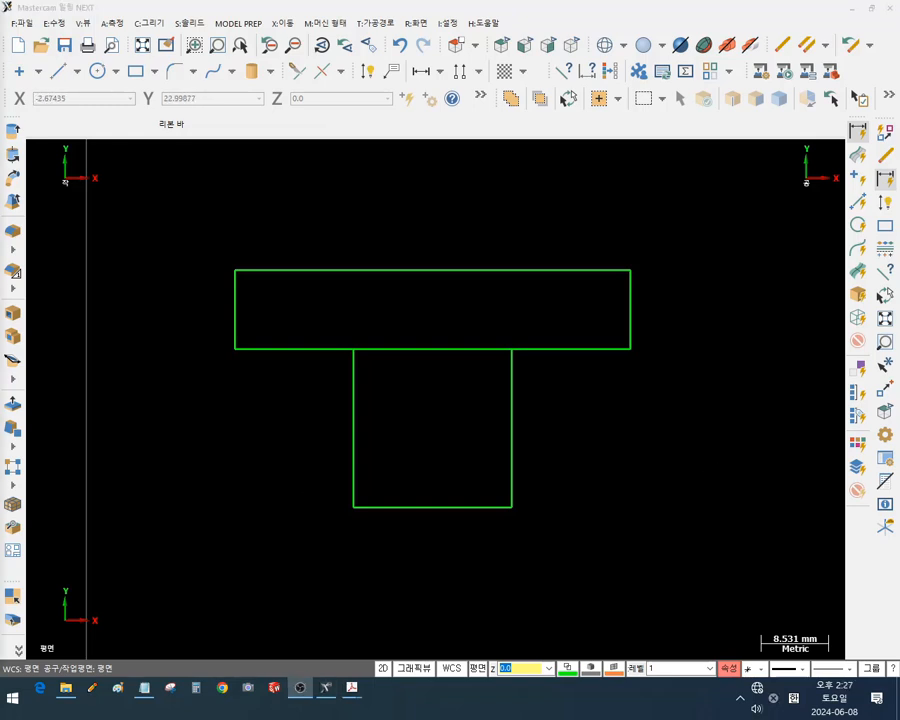
Mark both corners where the stem meets the bar in red with DeskTop Pen and cross out the shared edge between them
click(737, 275)
scroll(737, 271, up, 3)
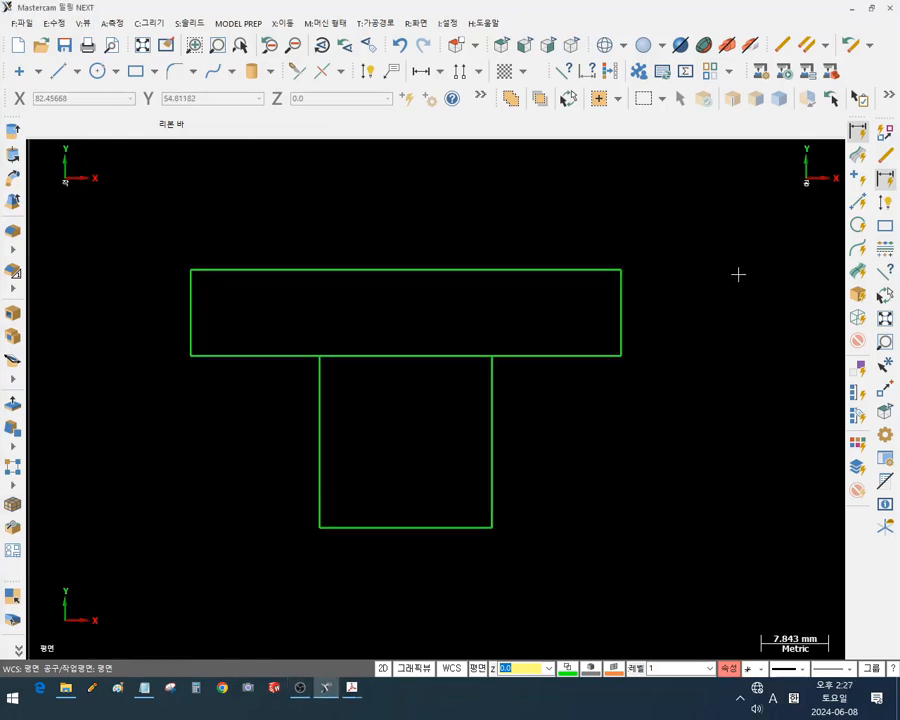
scroll(718, 245, down, 2)
scroll(444, 332, up, 1)
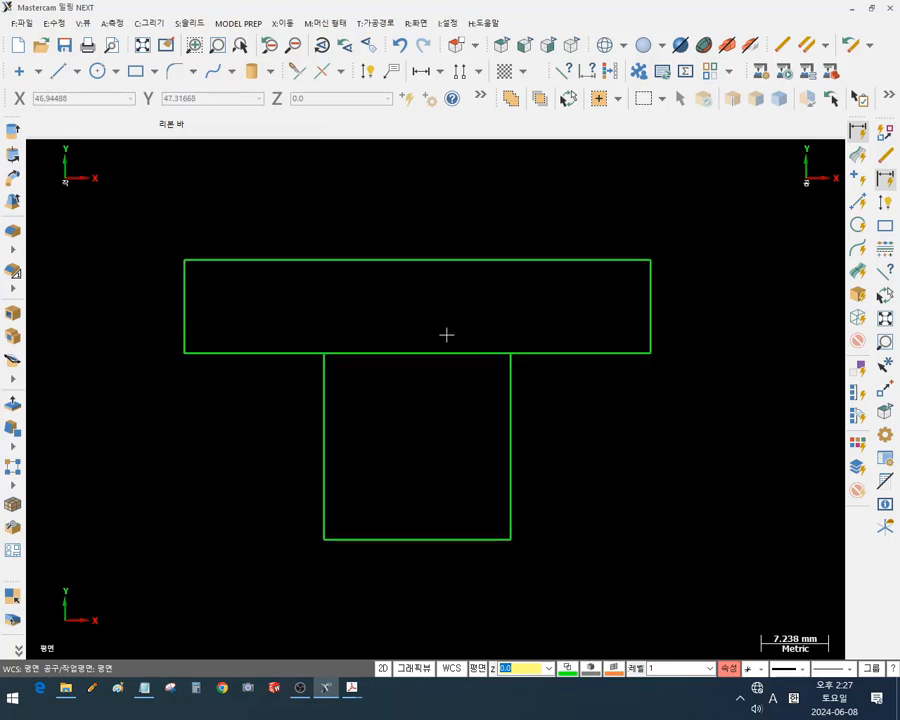
scroll(421, 358, up, 1)
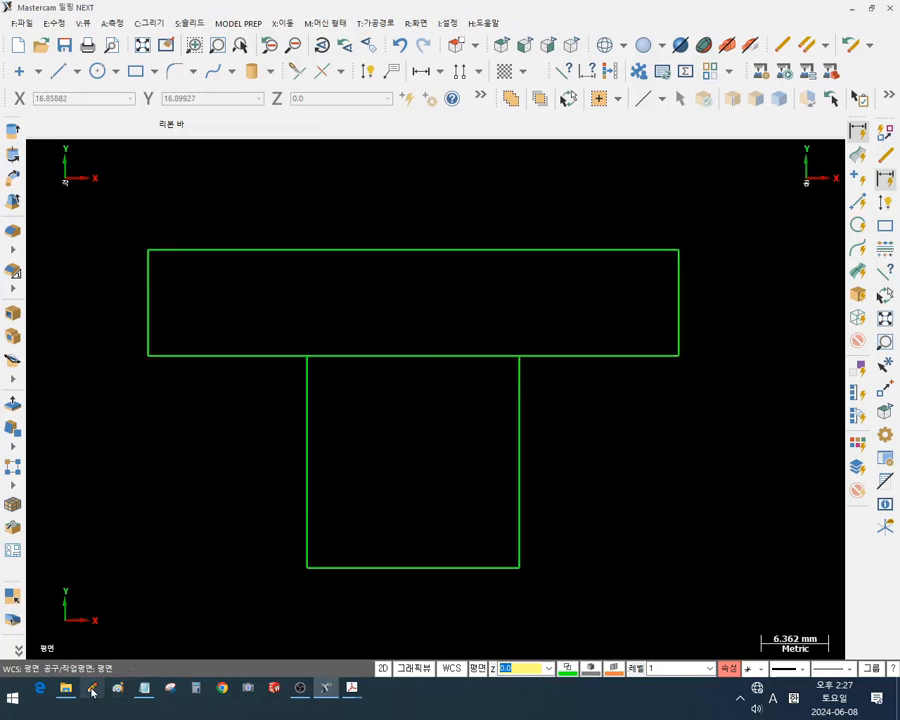
drag(303, 343, 317, 381)
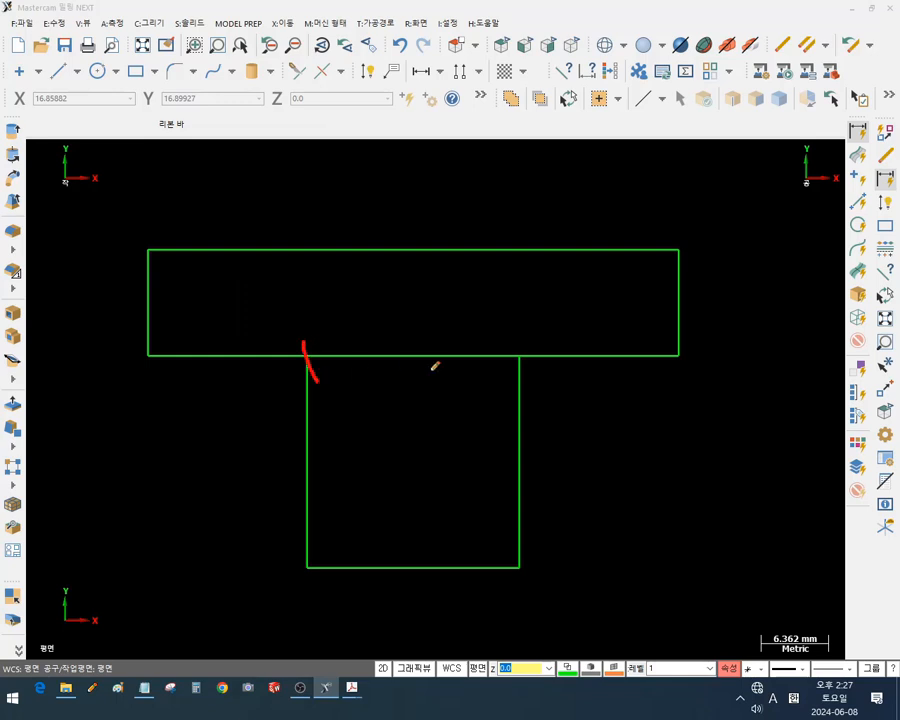
drag(528, 342, 508, 382)
drag(426, 336, 397, 388)
drag(389, 349, 442, 385)
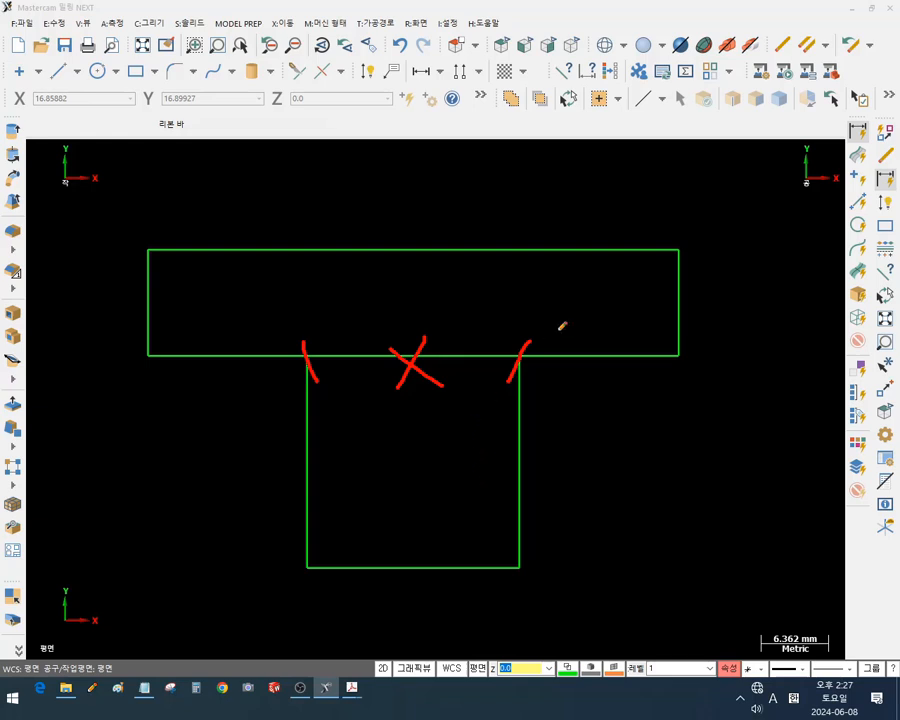
Circle the delete tool in red, draw a leader line from it above the bar, and handwrite "지우기" and "Del"
mouse_move(748, 22)
mouse_down()
mouse_move(800, 52)
mouse_move(764, 10)
mouse_up()
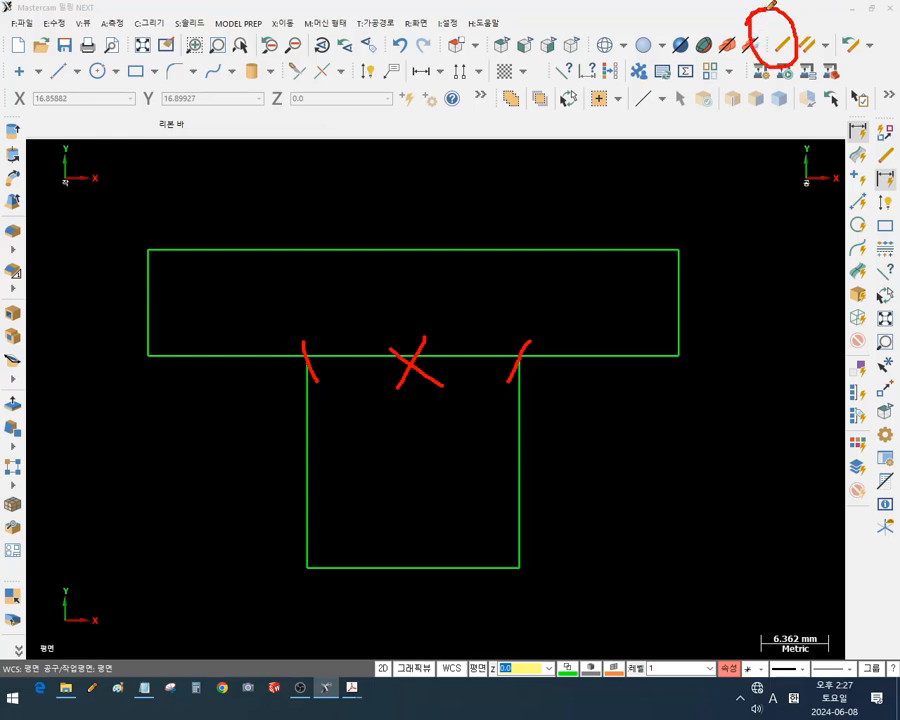
drag(768, 64, 558, 232)
mouse_move(448, 199)
mouse_down()
mouse_move(481, 192)
mouse_move(452, 238)
mouse_up()
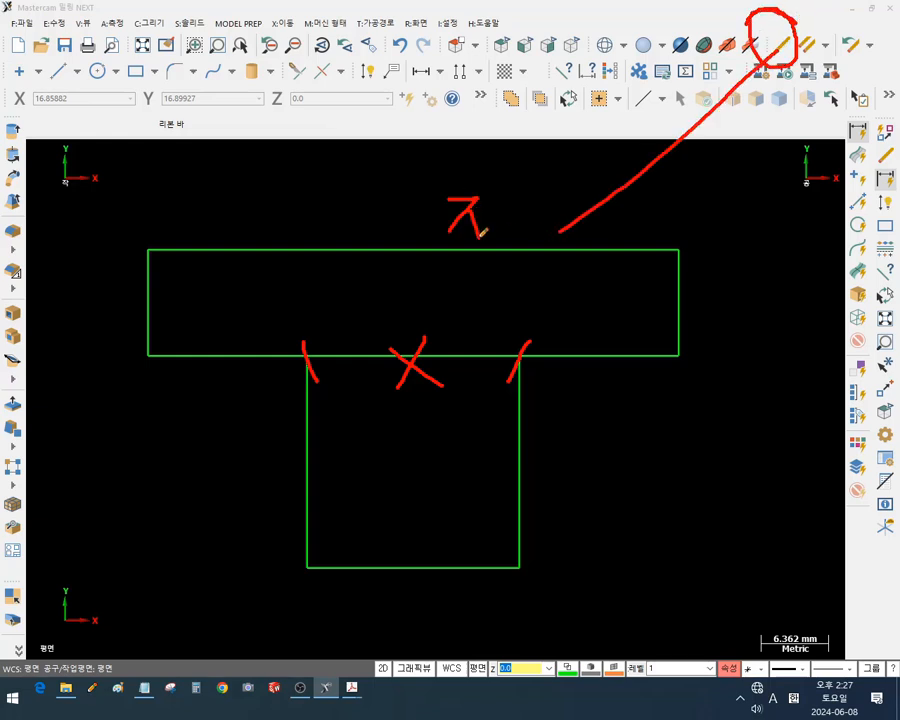
mouse_move(497, 205)
mouse_down()
mouse_move(503, 280)
mouse_move(545, 197)
mouse_move(580, 238)
mouse_up()
drag(589, 212, 592, 270)
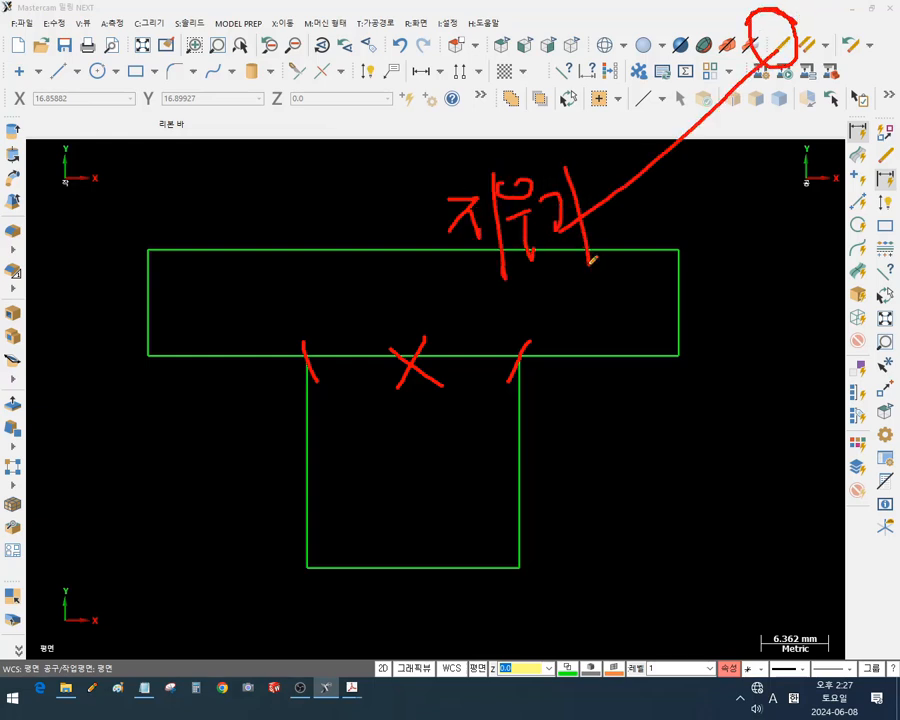
mouse_move(668, 210)
mouse_down()
mouse_move(672, 255)
mouse_move(712, 255)
mouse_up()
drag(741, 214, 754, 240)
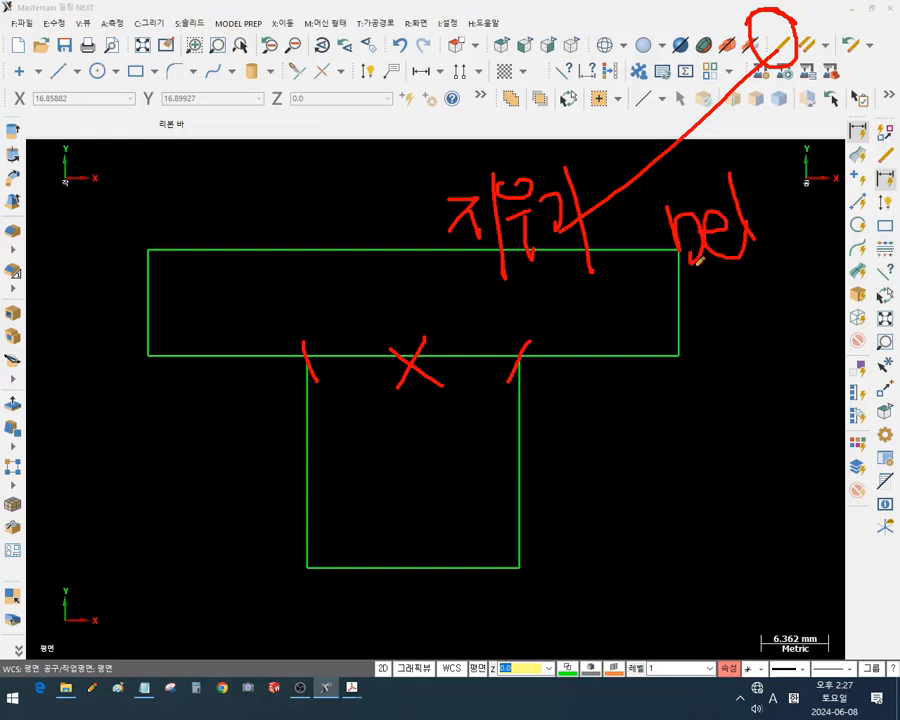
mouse_move(695, 264)
mouse_down()
mouse_move(734, 169)
mouse_move(664, 264)
mouse_move(700, 265)
mouse_up()
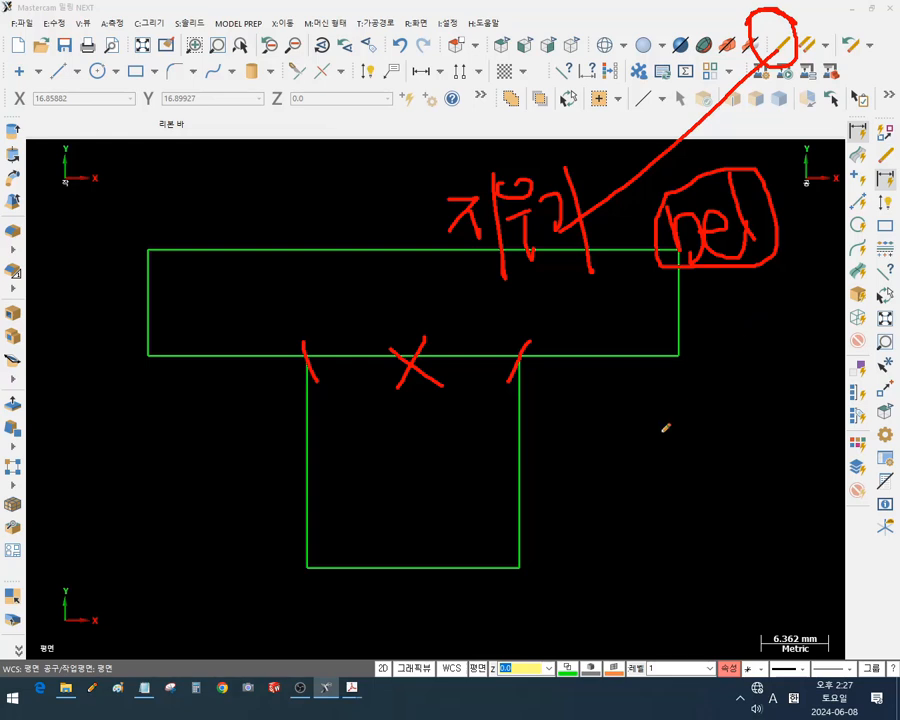
mouse_move(602, 397)
mouse_down()
mouse_move(635, 388)
mouse_move(643, 409)
mouse_up()
mouse_move(632, 413)
mouse_down()
mouse_move(632, 455)
mouse_move(660, 456)
mouse_up()
drag(652, 376, 688, 389)
mouse_move(675, 395)
mouse_down()
mouse_move(678, 415)
mouse_move(684, 402)
mouse_up()
mouse_move(686, 411)
mouse_down()
mouse_move(699, 408)
mouse_move(708, 437)
mouse_up()
drag(665, 442, 690, 464)
mouse_move(718, 499)
mouse_down()
mouse_move(688, 505)
mouse_move(706, 497)
mouse_up()
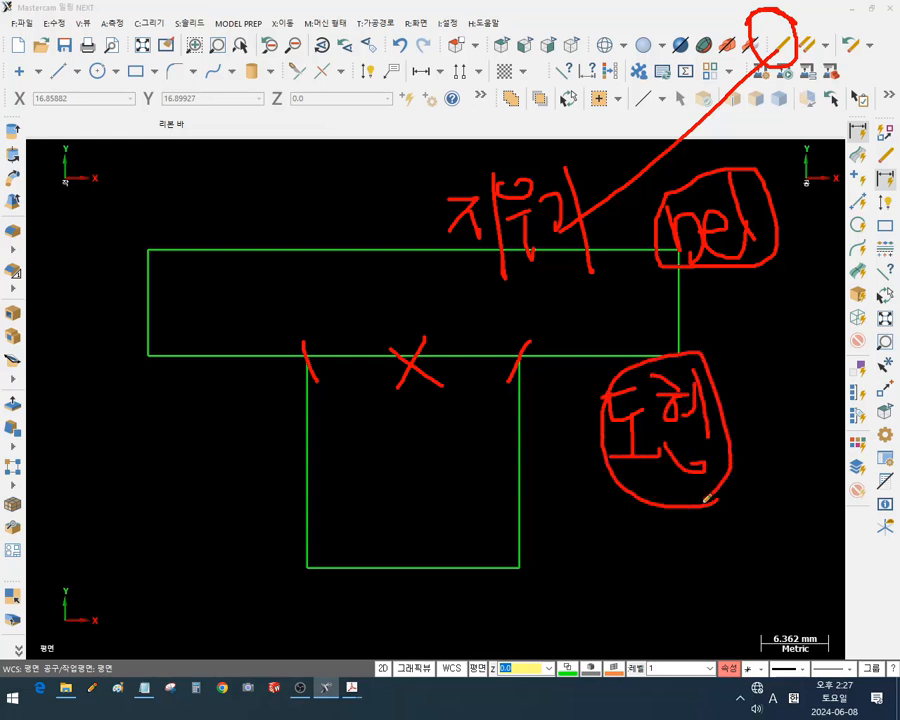
drag(376, 333, 411, 321)
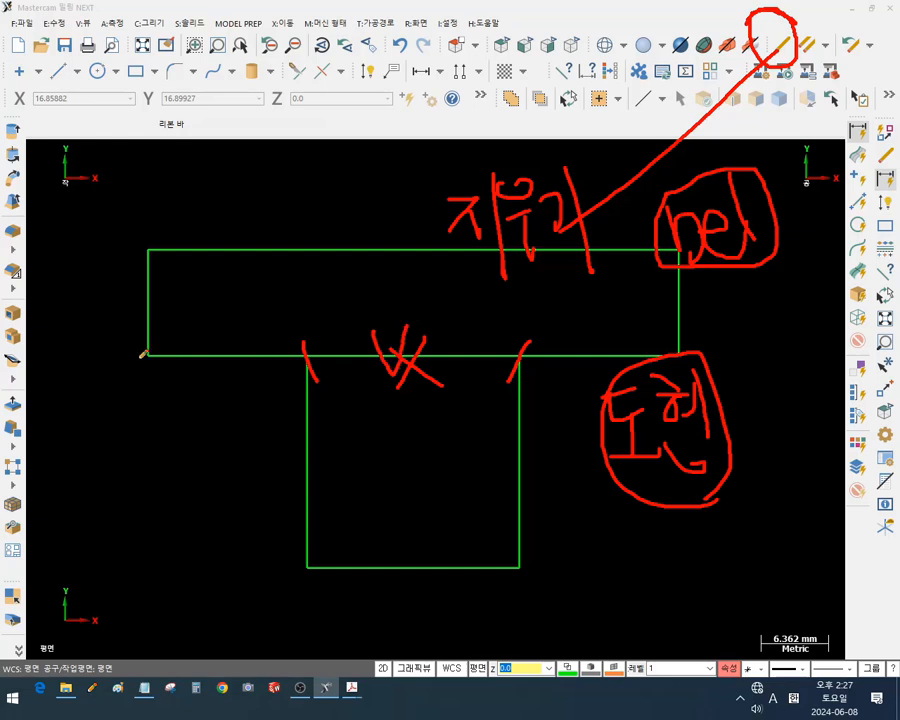
drag(148, 356, 686, 351)
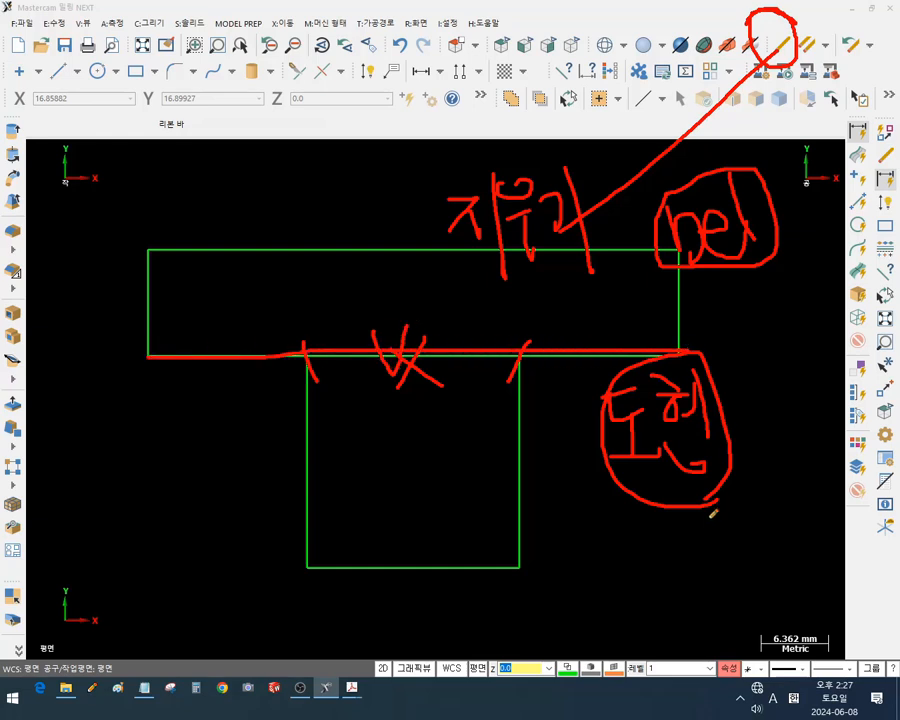
mouse_move(786, 16)
mouse_down()
mouse_move(756, 48)
mouse_move(790, 48)
mouse_up()
drag(513, 339, 519, 384)
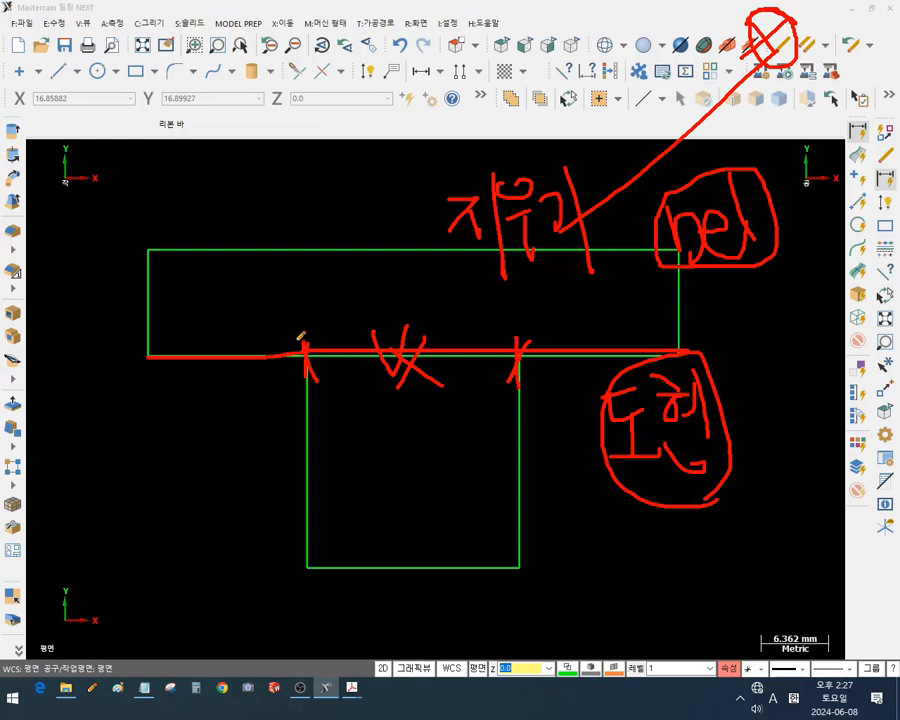
mouse_move(298, 336)
mouse_down()
mouse_move(318, 372)
mouse_move(300, 372)
mouse_up()
mouse_move(506, 337)
mouse_down()
mouse_move(528, 372)
mouse_move(507, 370)
mouse_up()
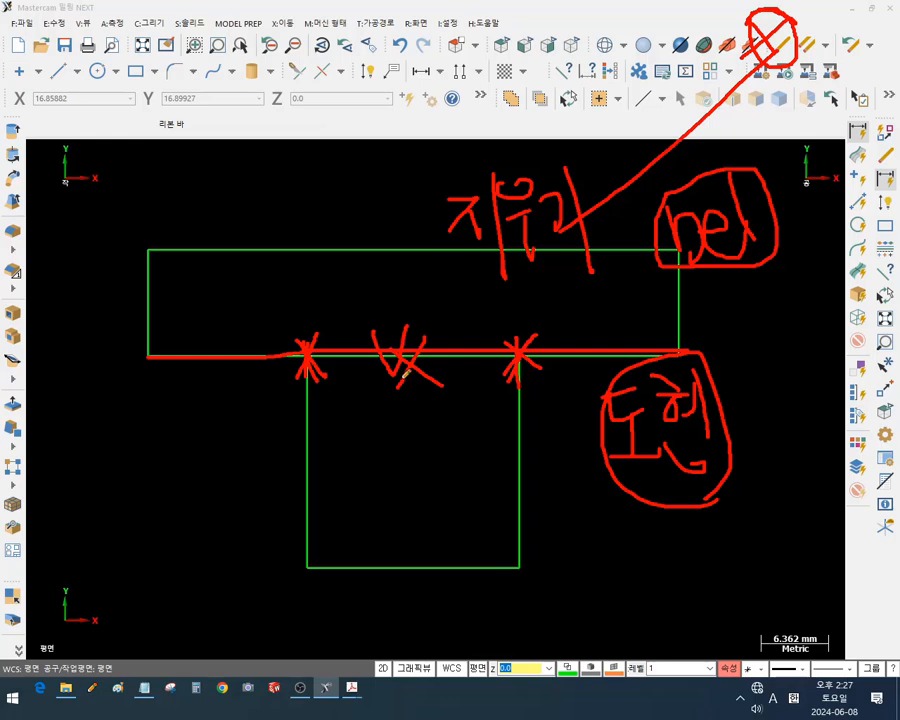
right_click(337, 349)
click(375, 451)
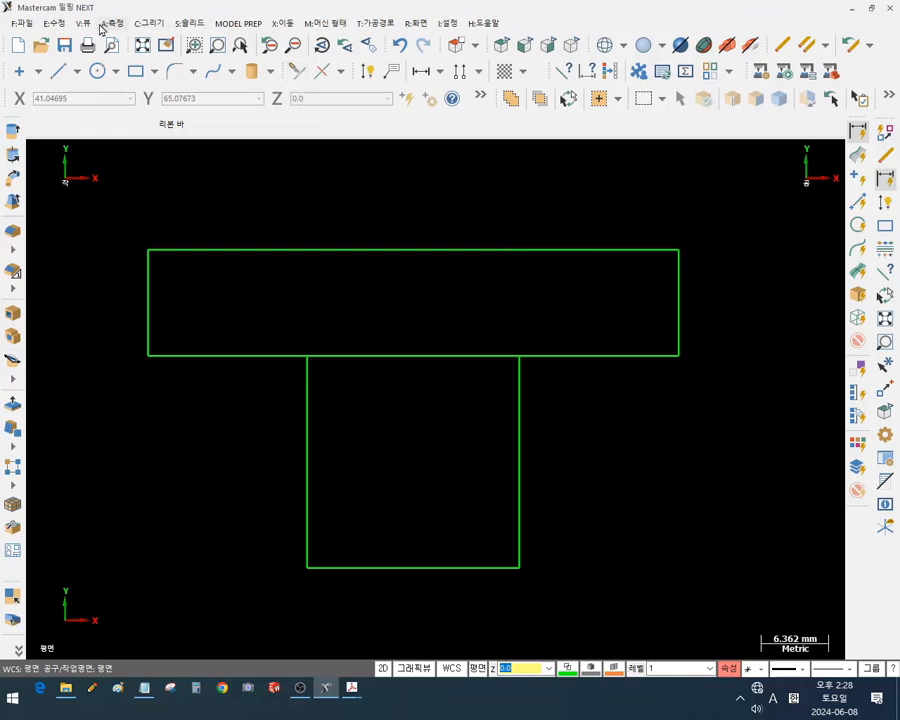
click(54, 22)
mouse_move(90, 164)
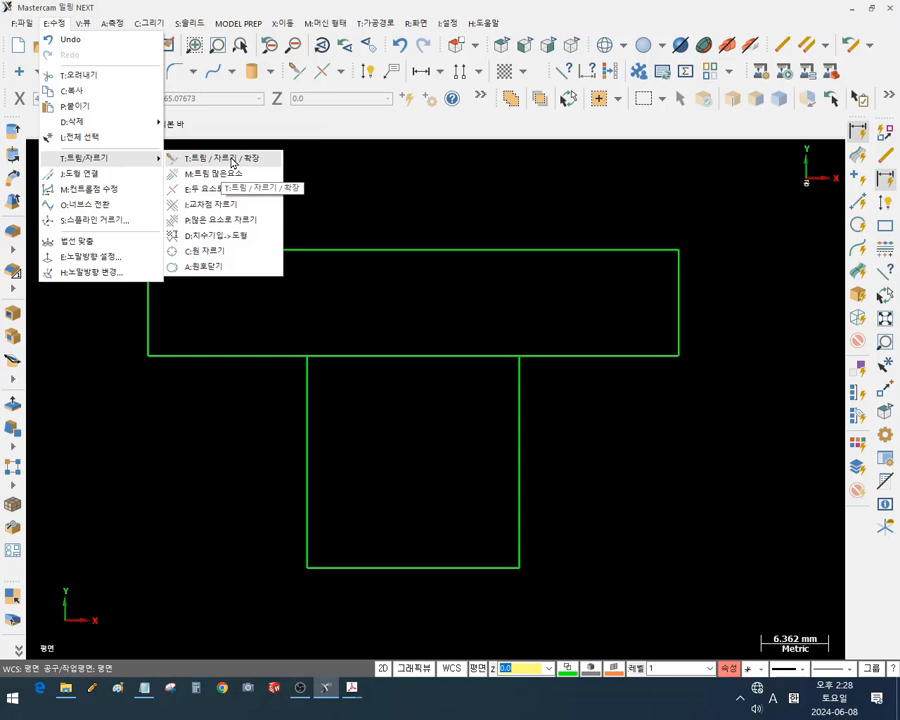
click(232, 163)
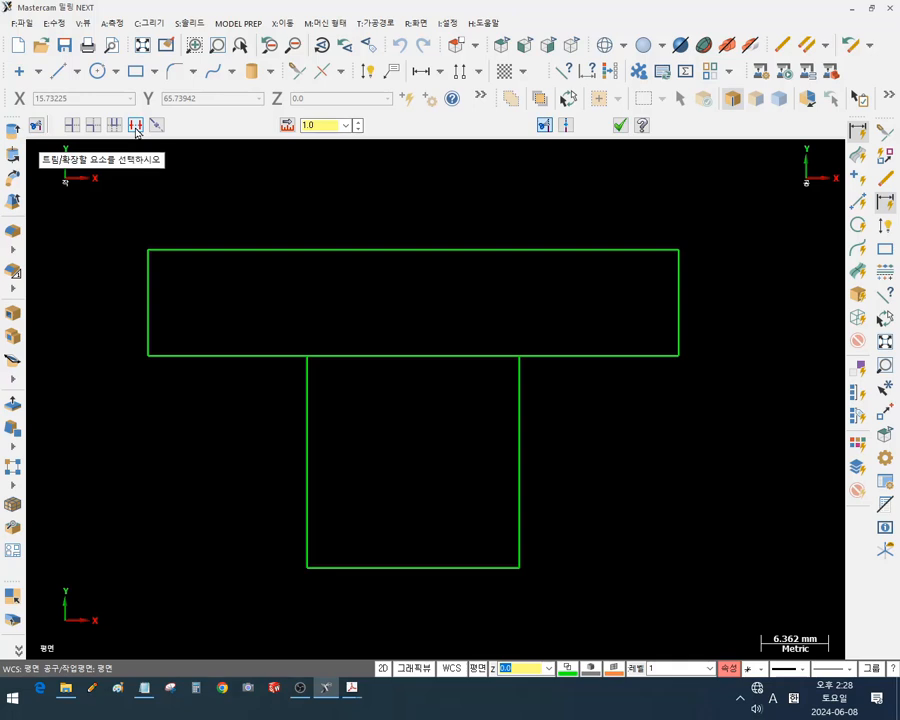
key(Escape)
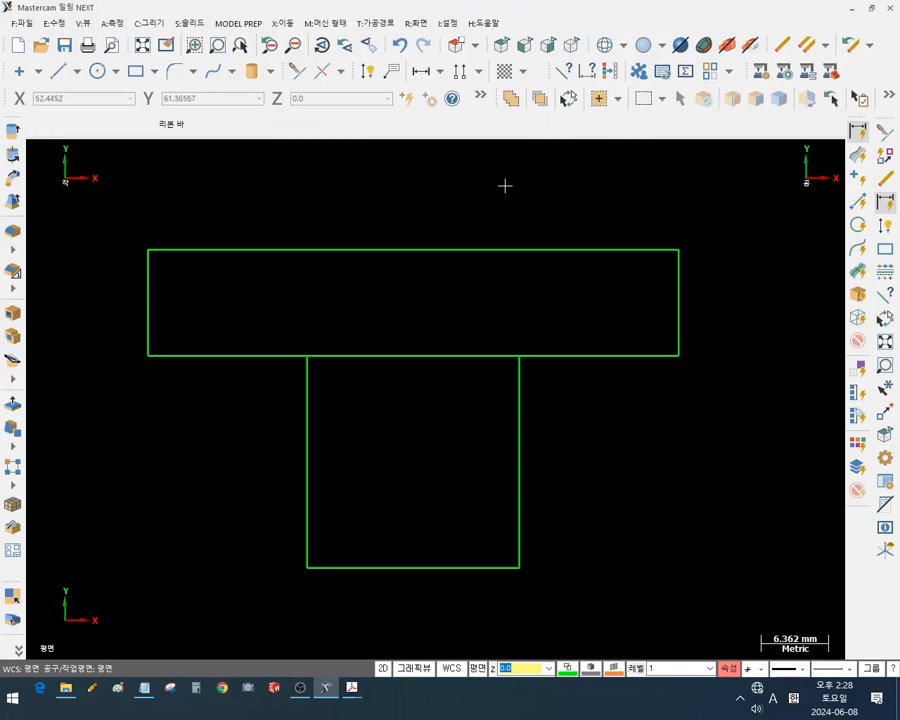
Remove the shared edge segment between the wide upper rectangle and the lower rectangle with Trim/Divide, leaving a single T-shaped outline
click(60, 28)
mouse_move(165, 159)
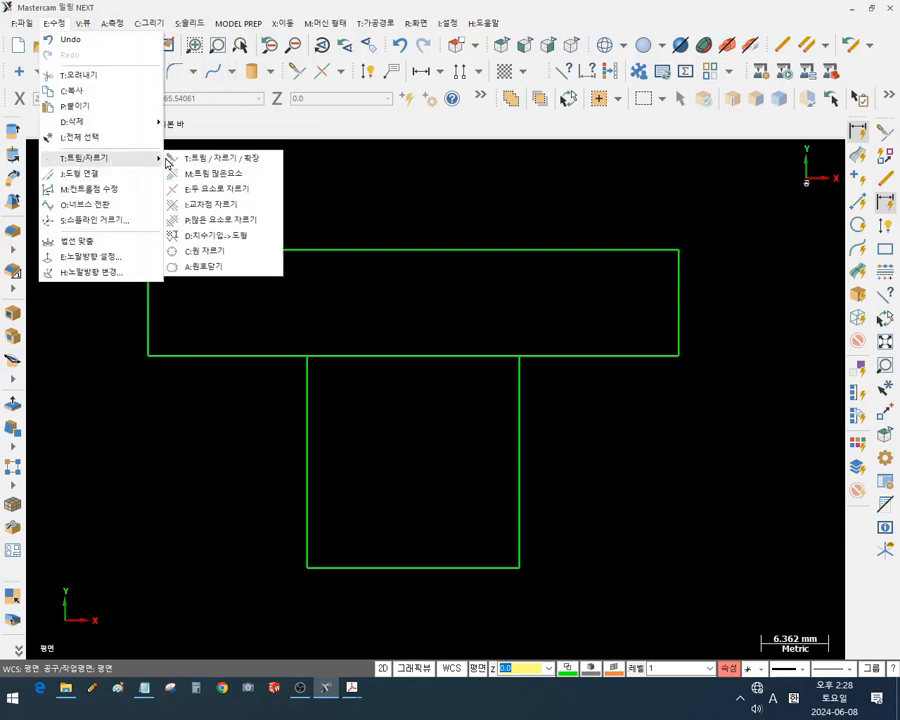
click(250, 159)
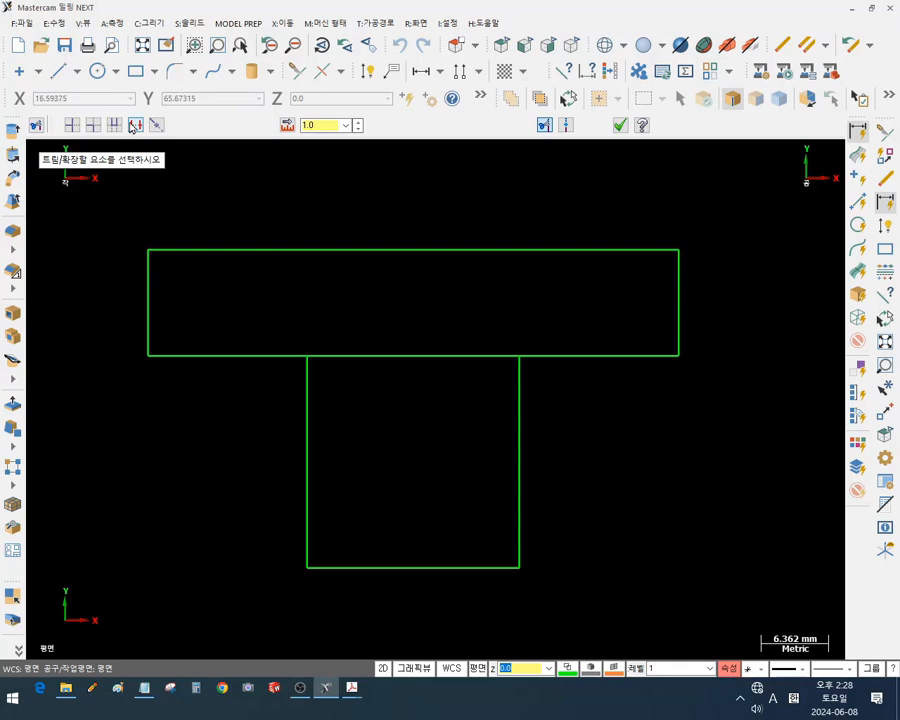
click(136, 125)
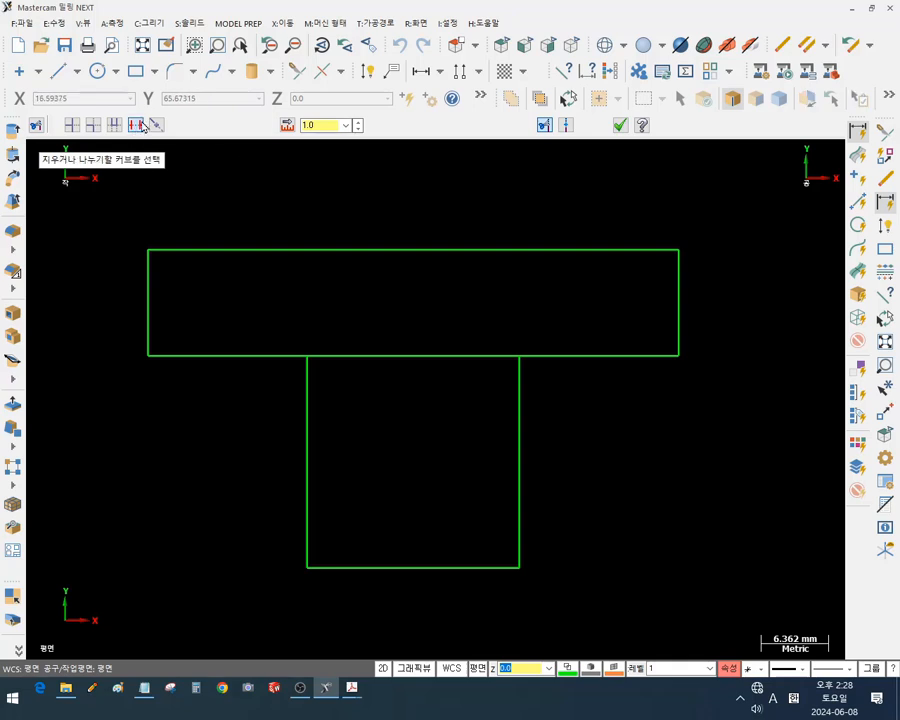
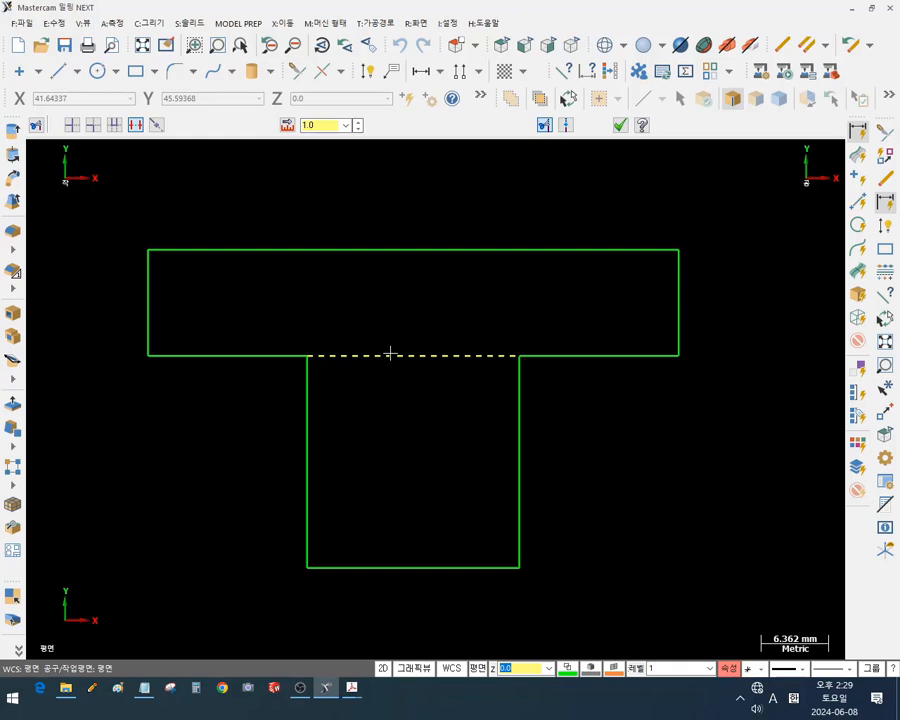
click(390, 354)
key(Escape)
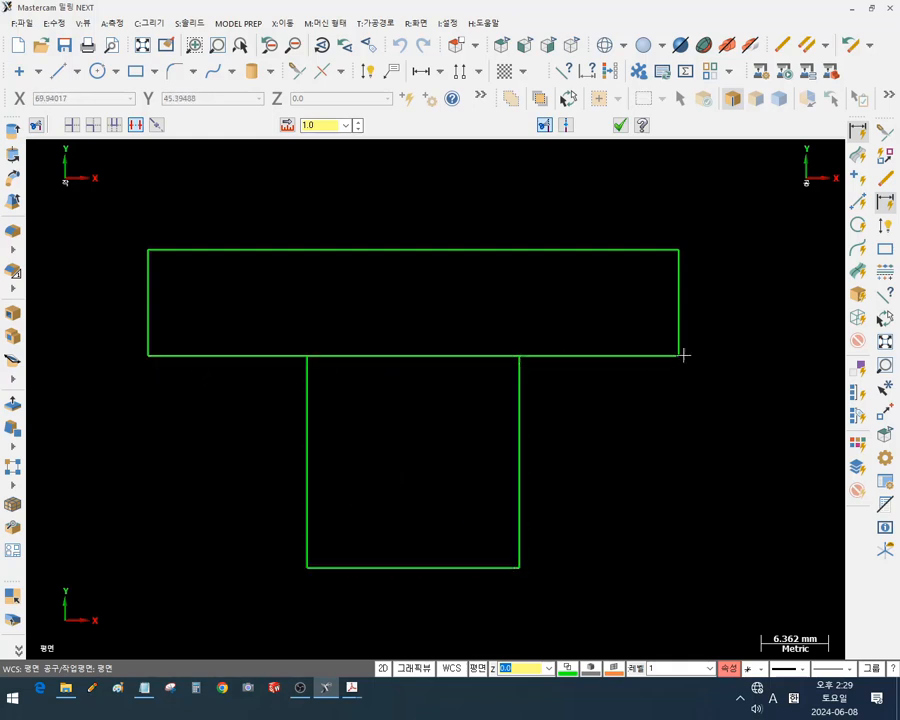
click(474, 348)
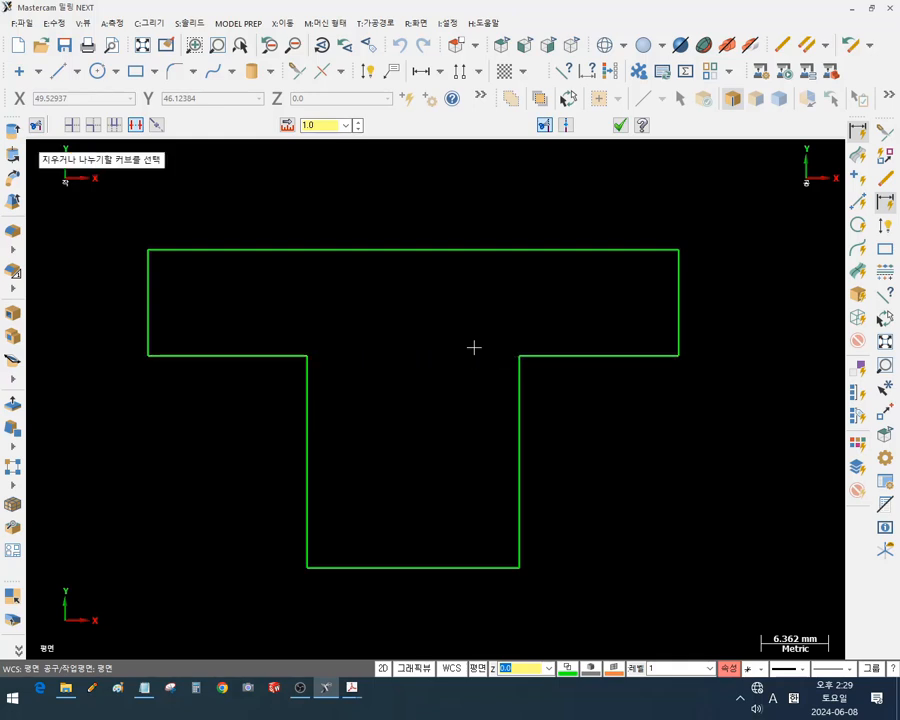
click(620, 124)
scroll(758, 411, down, 2)
scroll(760, 409, up, 1)
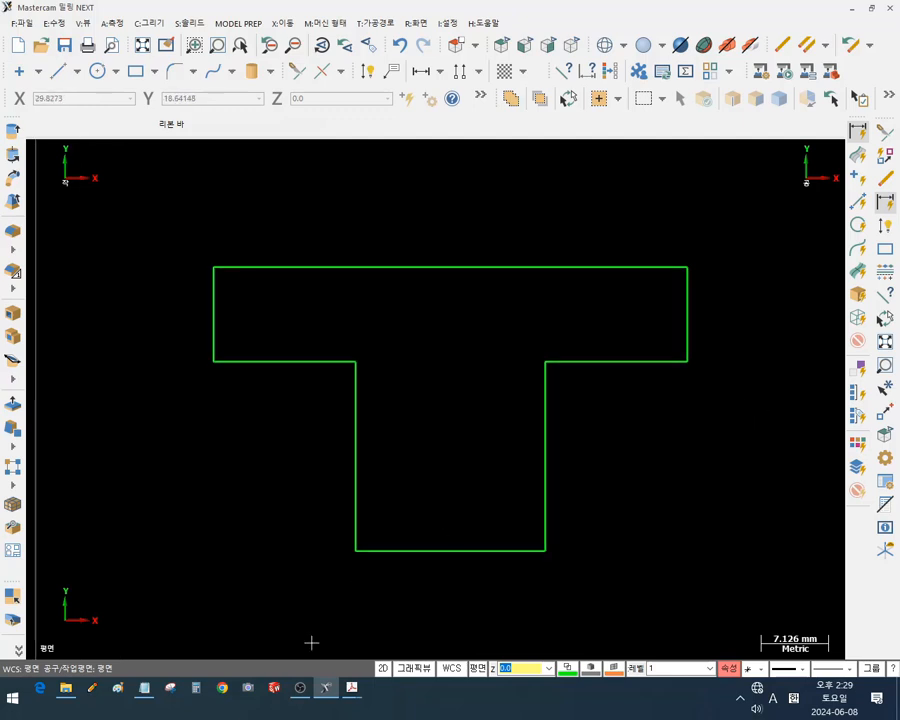
Dimension the T-shape's overall width, crossbar height and total height, following the drawing in MACAM X9 2D(20200216).pdf
click(351, 687)
click(421, 636)
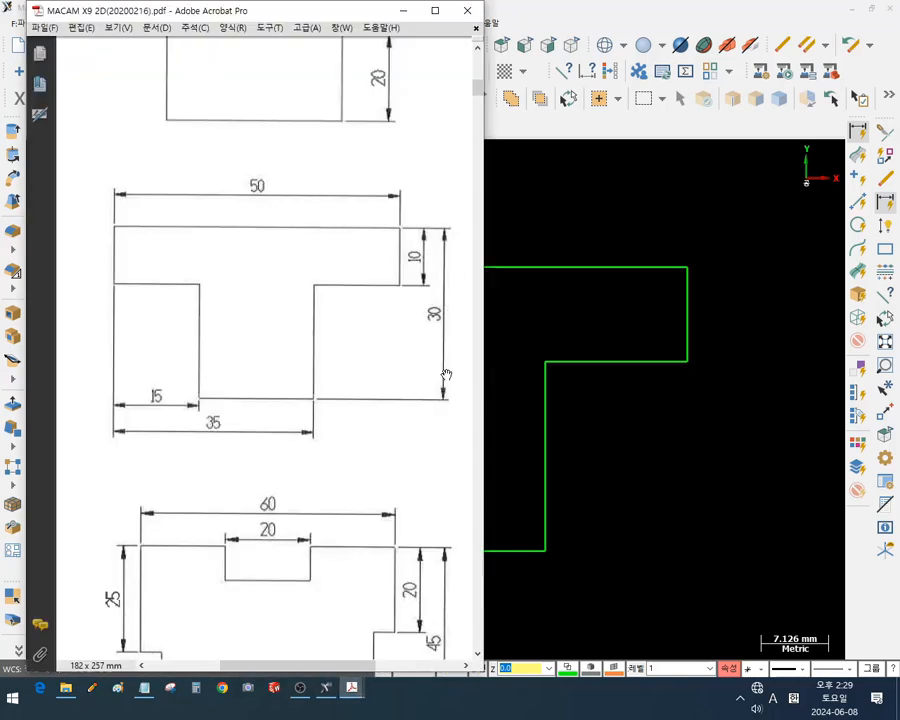
click(627, 18)
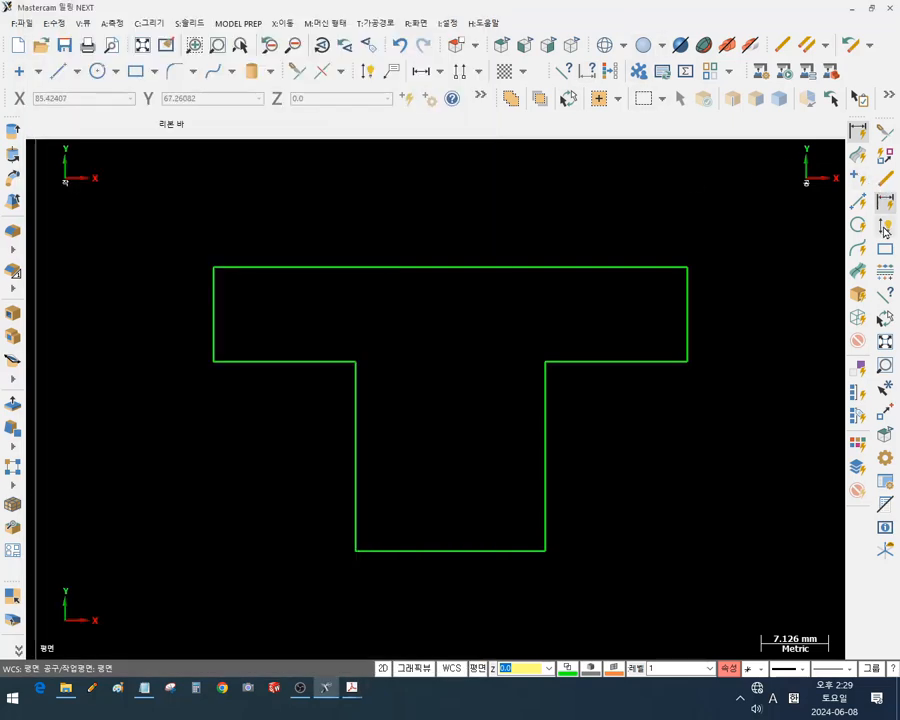
click(597, 259)
click(479, 208)
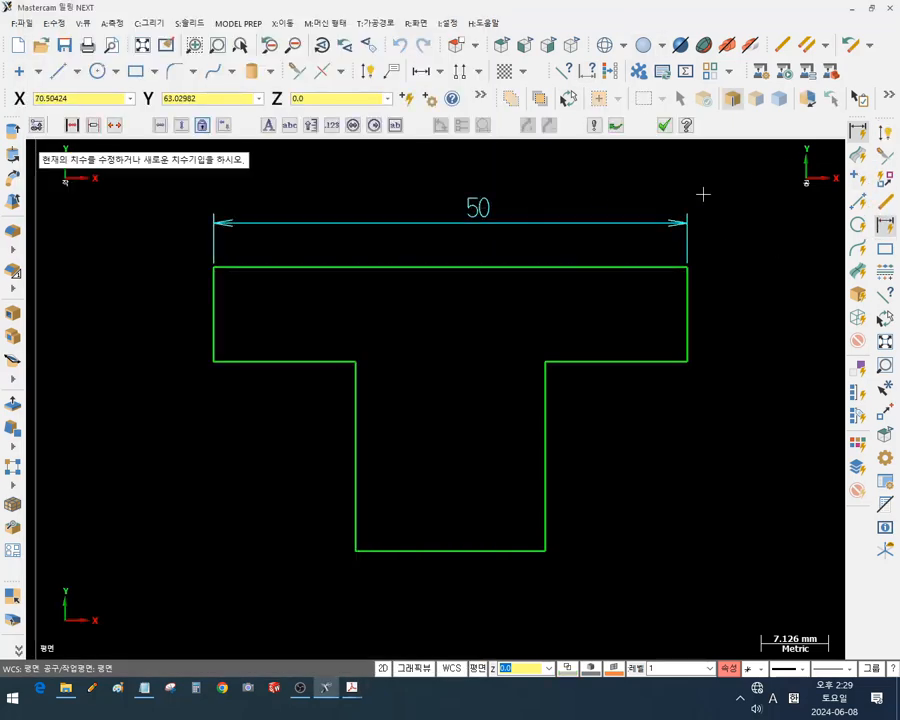
click(688, 292)
click(765, 302)
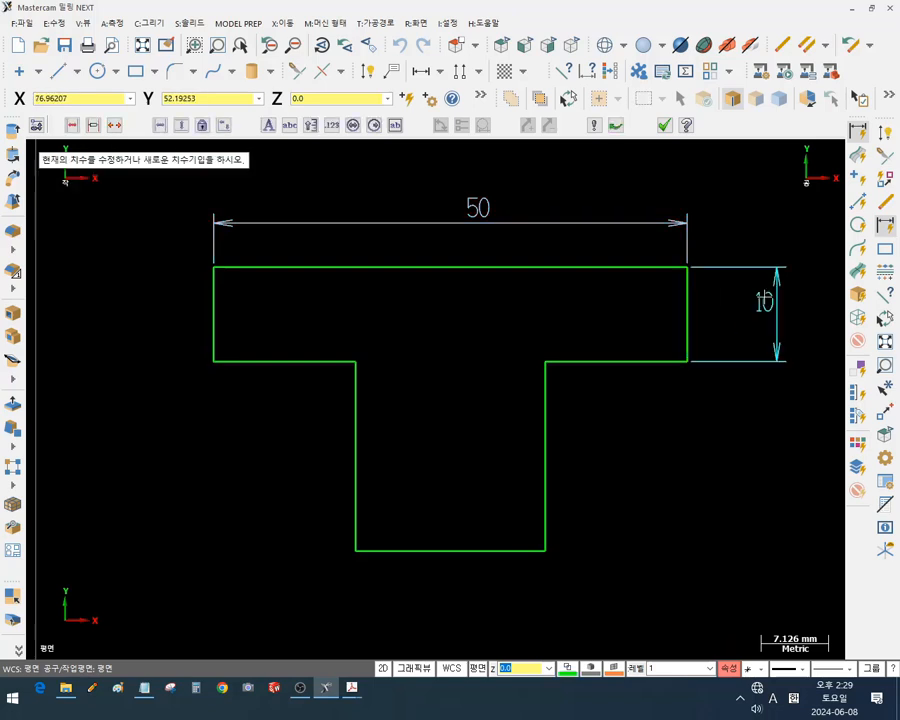
click(663, 267)
click(515, 549)
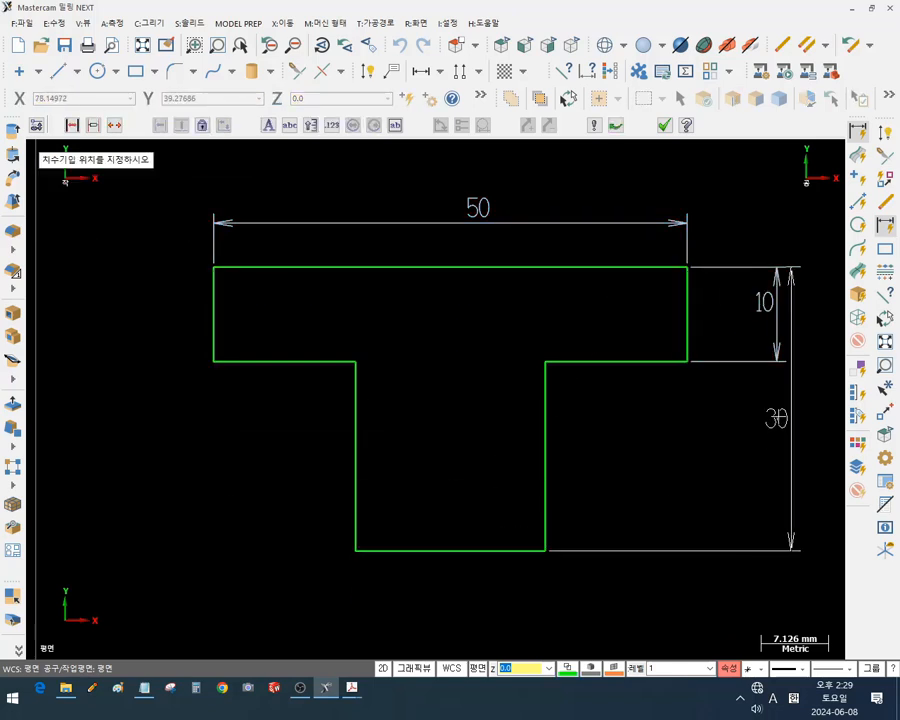
click(800, 421)
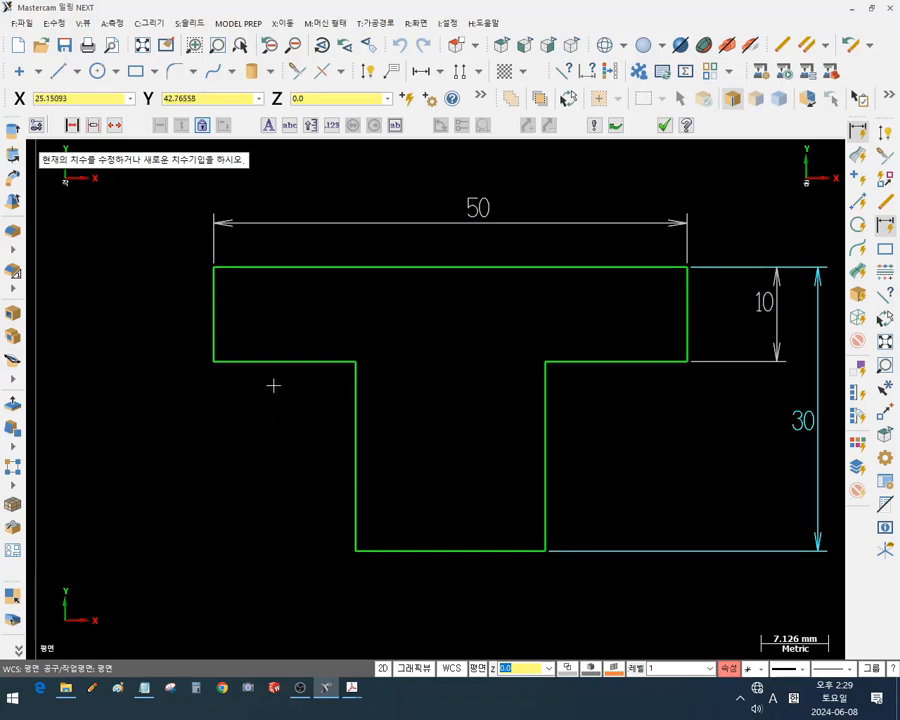
Dimension the horizontal distances from the crossbar's left end to the stem's left and right sides, placed below the crossbar
click(275, 364)
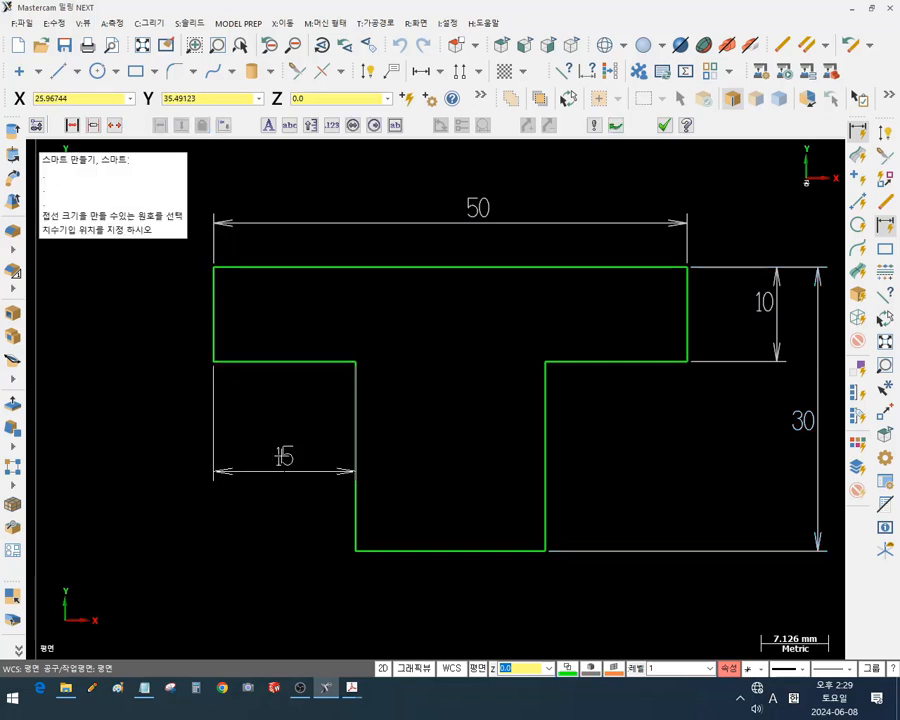
click(280, 470)
click(216, 345)
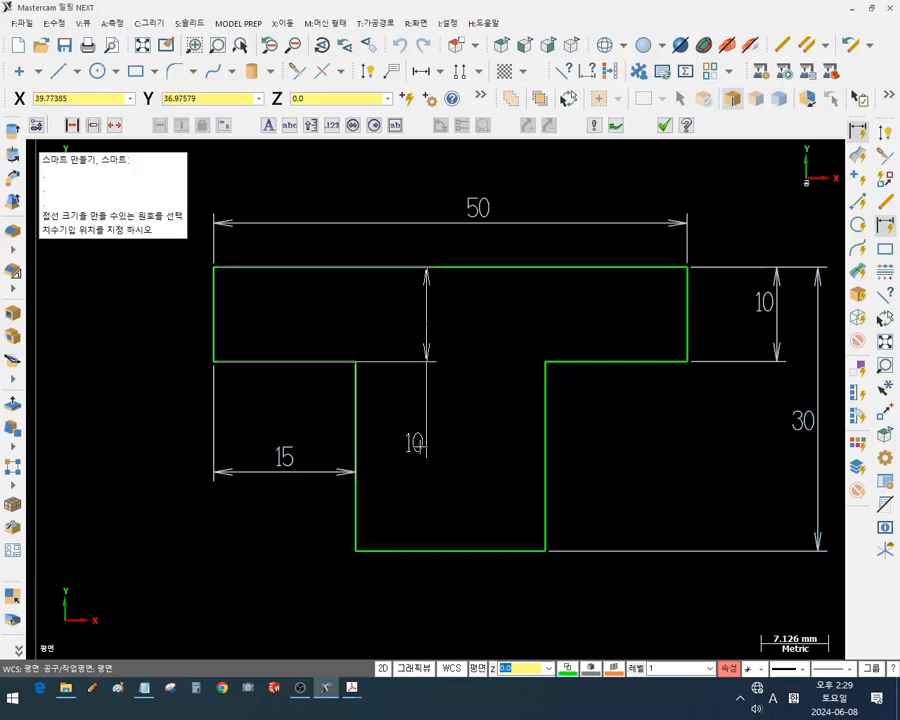
click(537, 485)
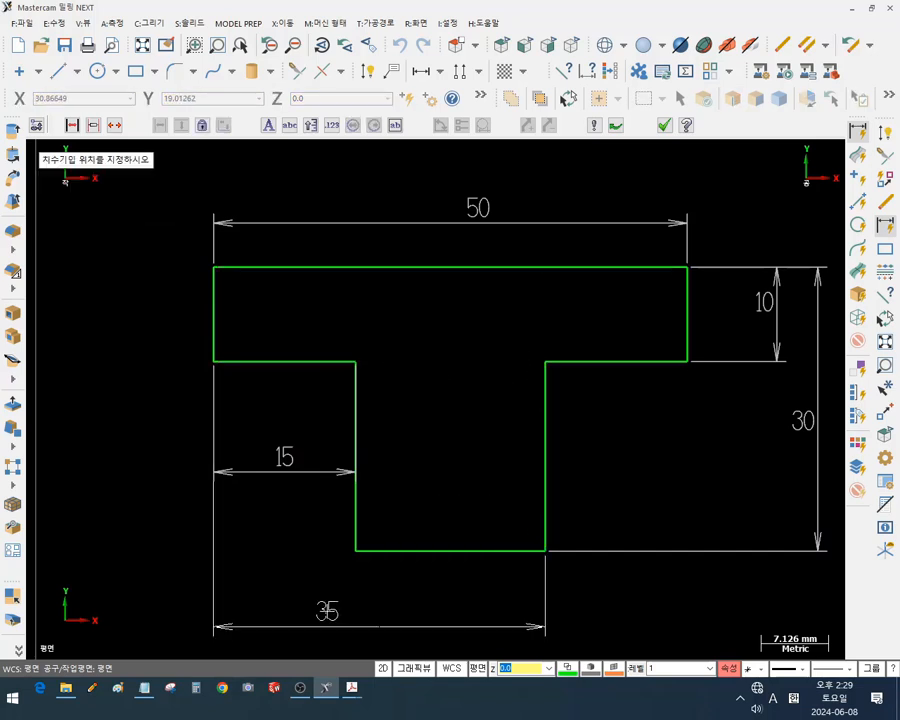
click(368, 615)
scroll(469, 332, down, 2)
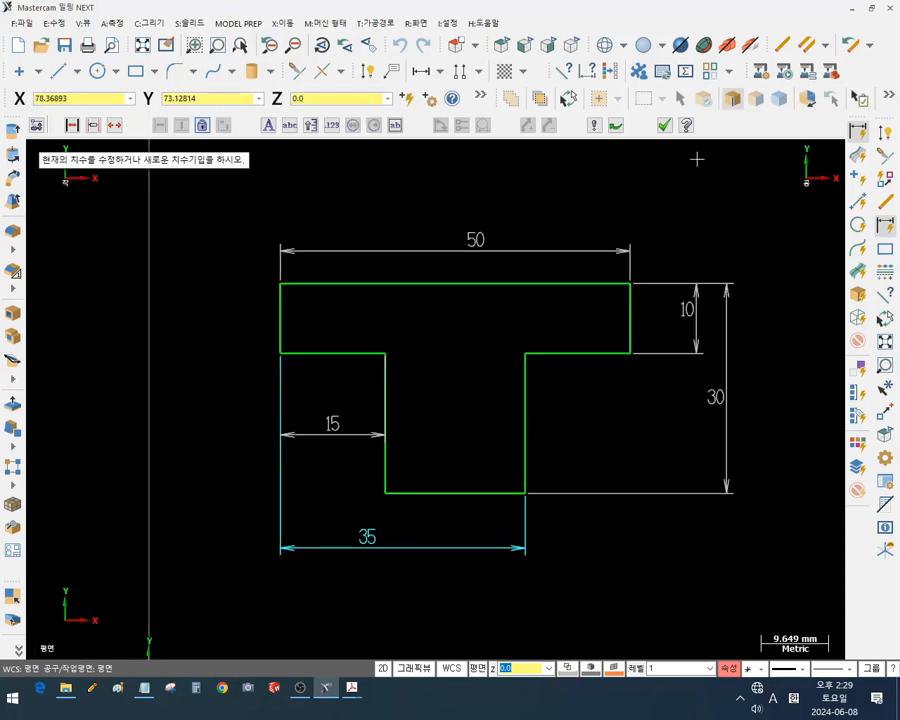
click(663, 125)
scroll(671, 372, up, 2)
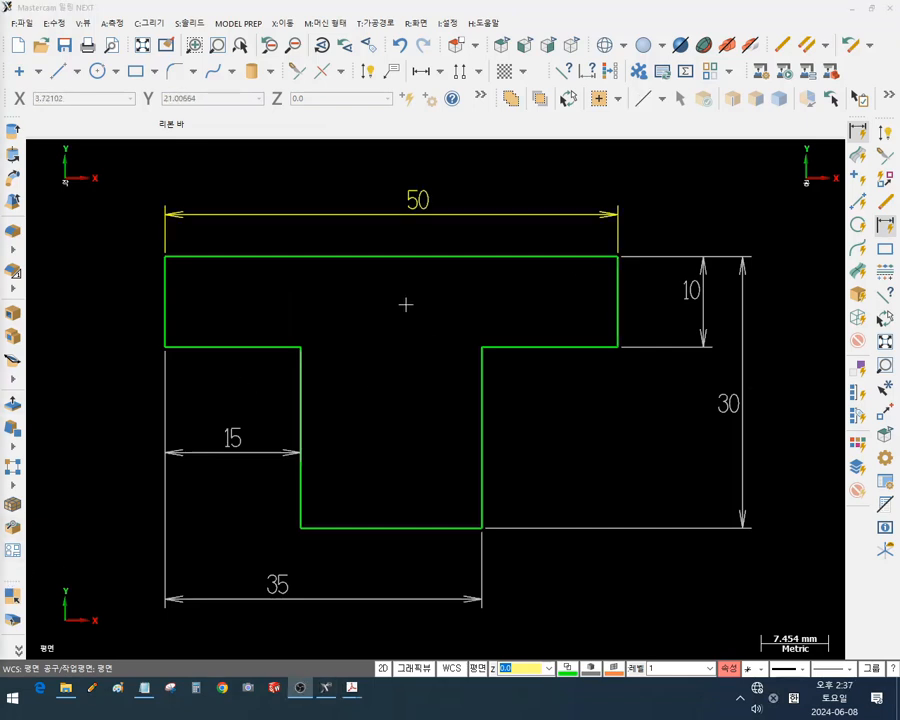
Switch to MACAM X9 2D(20200216).pdf in Acrobat and bring up the drawing of the 60 × 45 notched part below the T-shape
scroll(406, 303, down, 2)
mouse_move(352, 687)
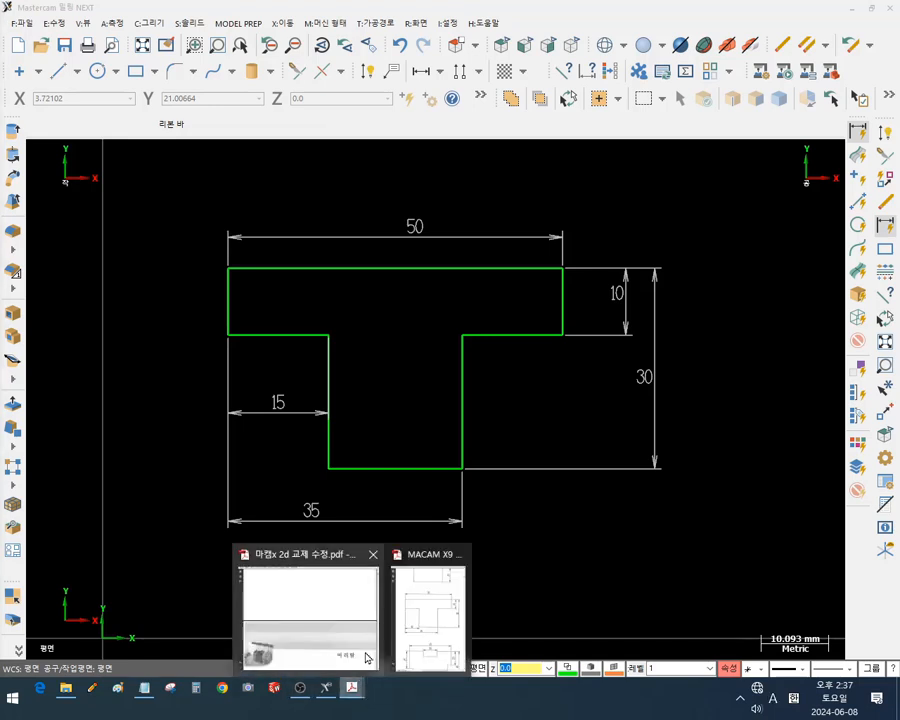
click(432, 629)
scroll(380, 494, down, 5)
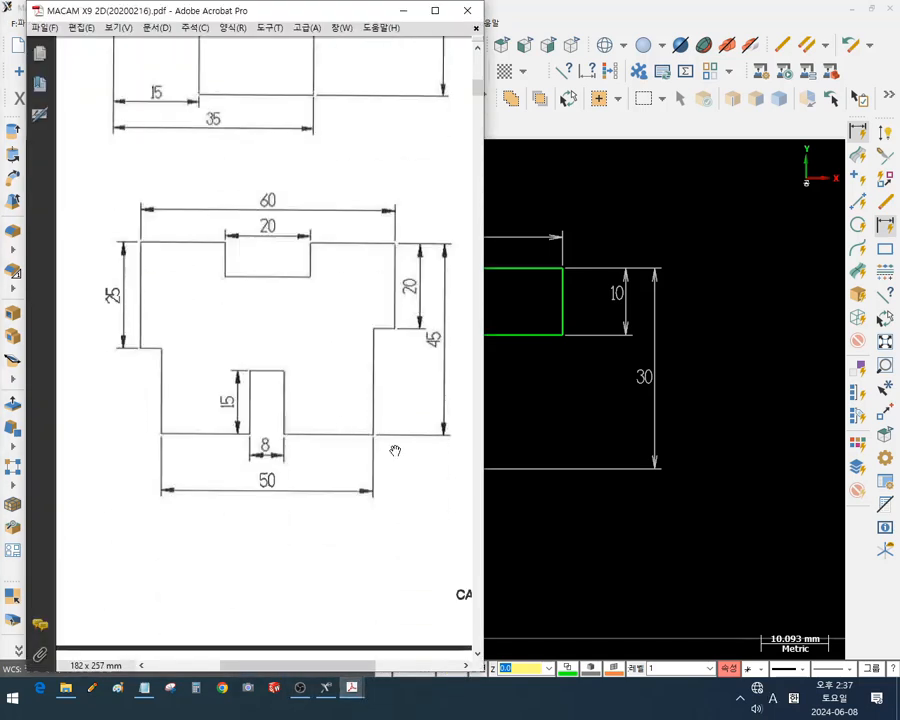
scroll(657, 413, down, 9)
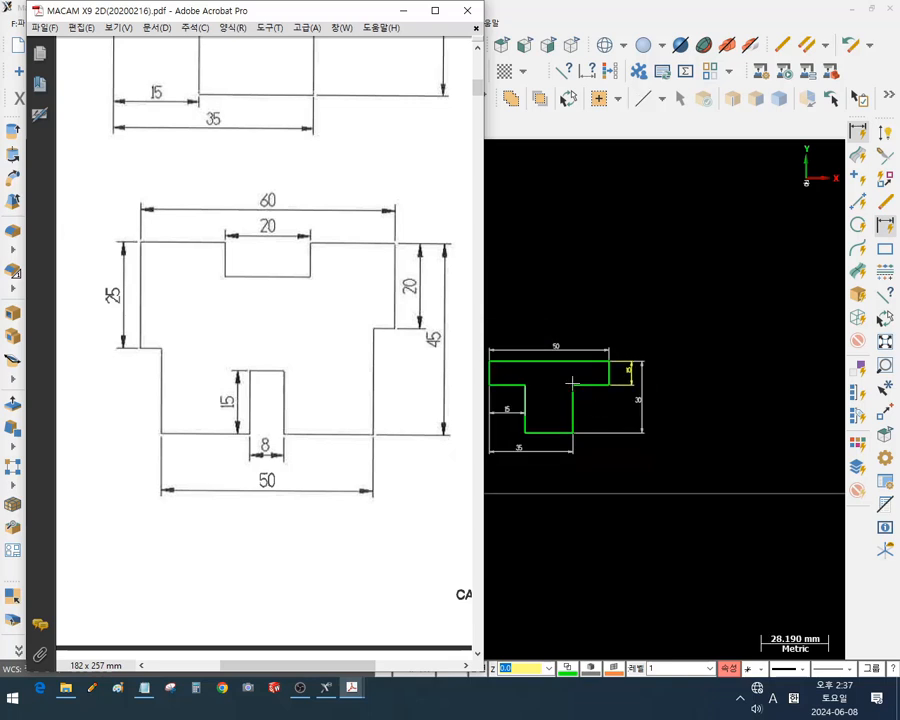
scroll(631, 227, up, 3)
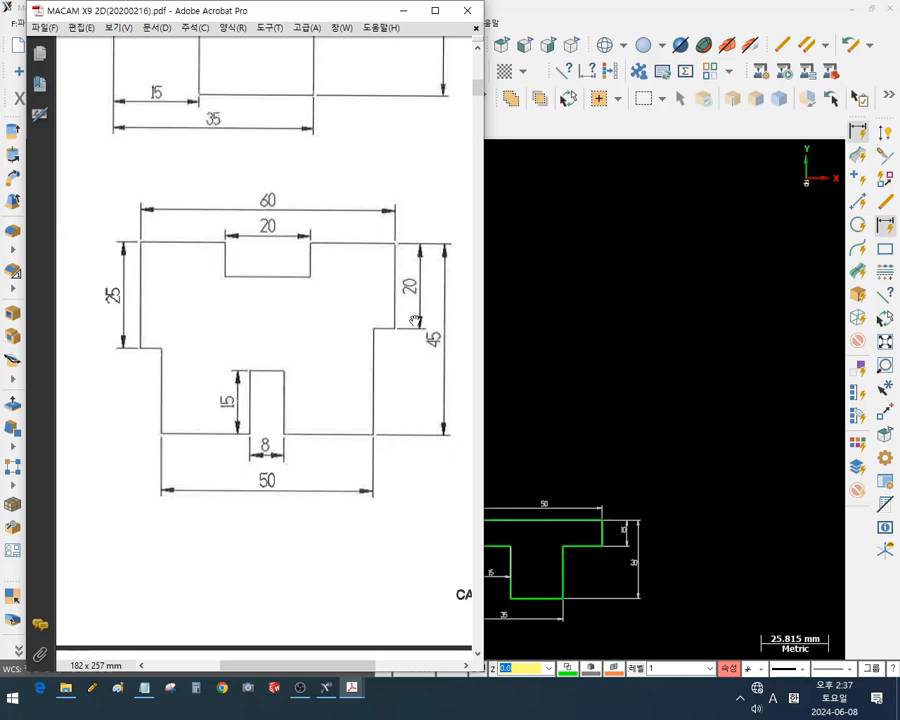
Switch back to Mastercam, draw a rectangle in the empty space above the T-shape, and set it to 60 mm wide and 45 mm high
click(630, 278)
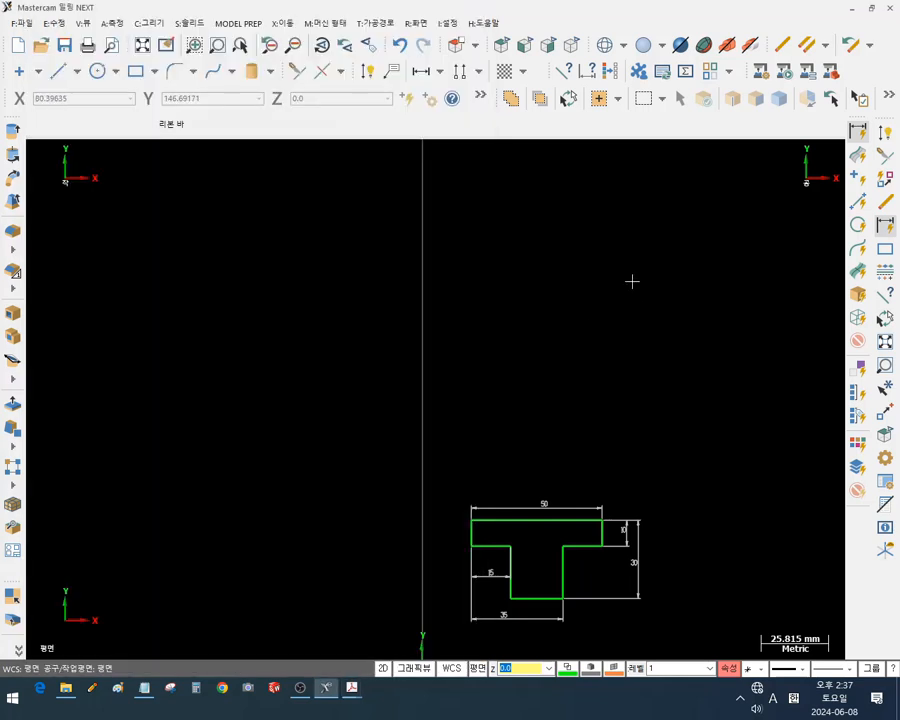
click(135, 73)
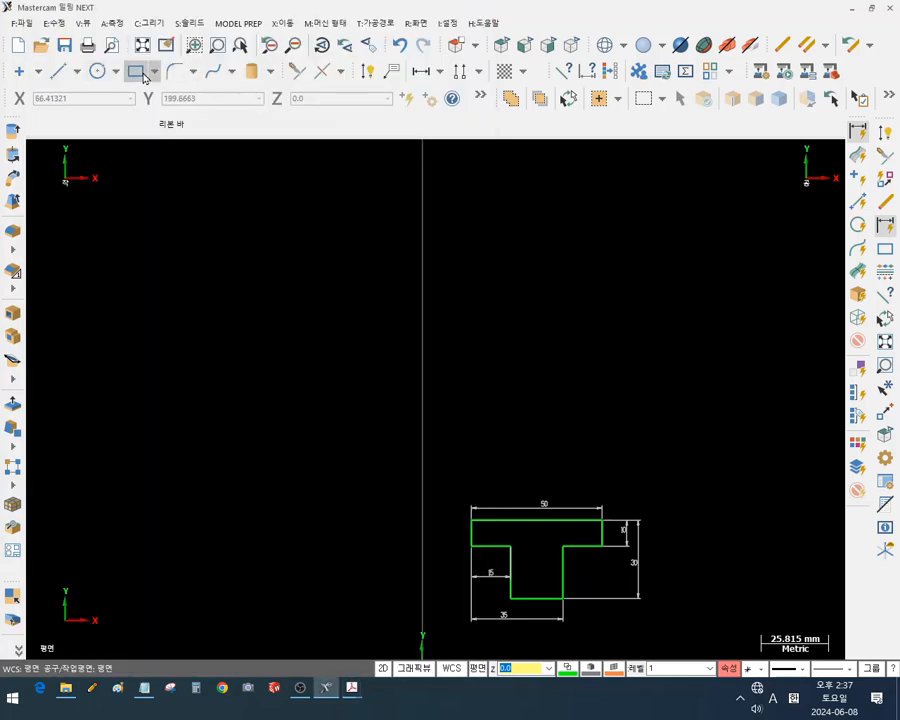
click(487, 378)
click(686, 229)
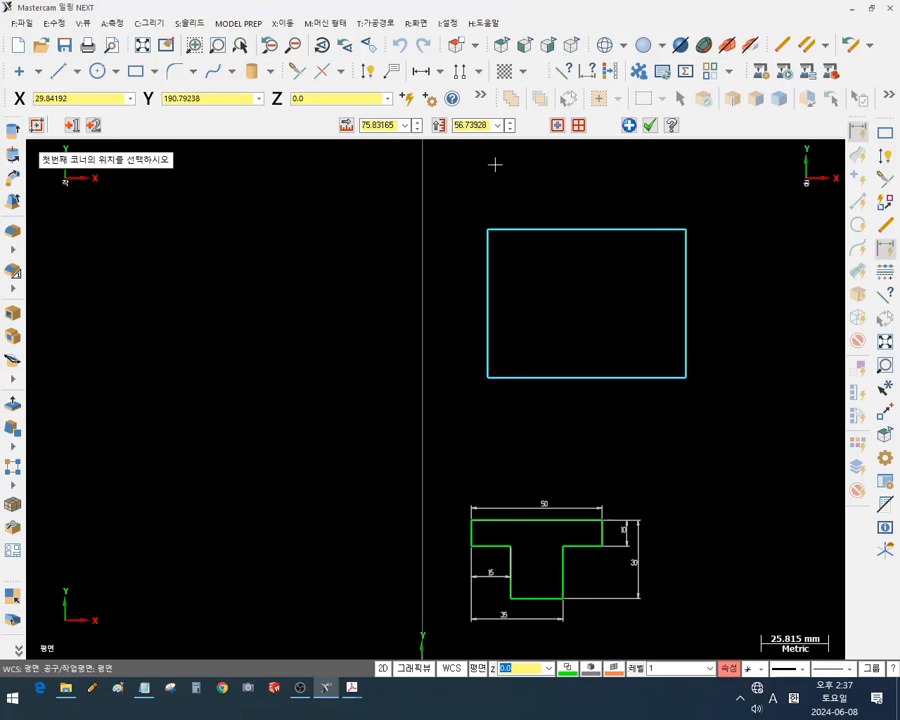
click(380, 125)
text(60)
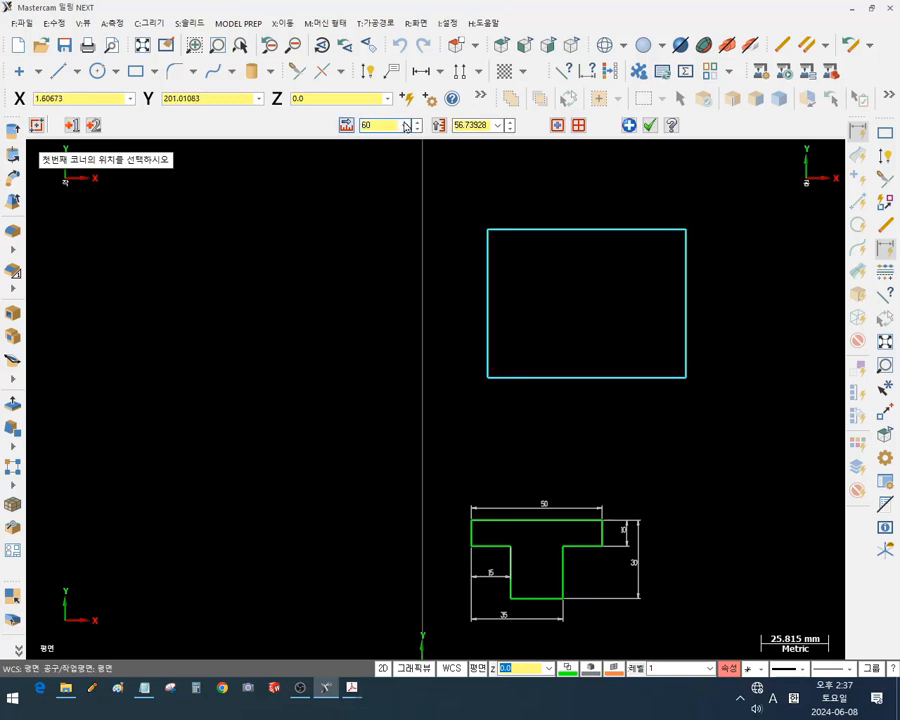
key(Tab)
text(45)
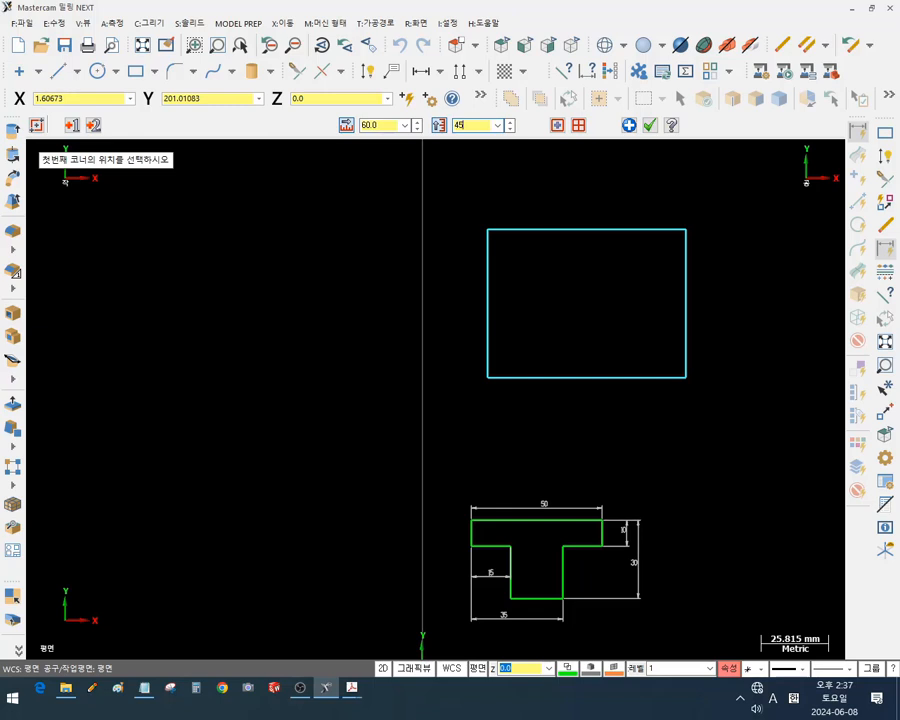
key(Tab)
scroll(670, 236, up, 3)
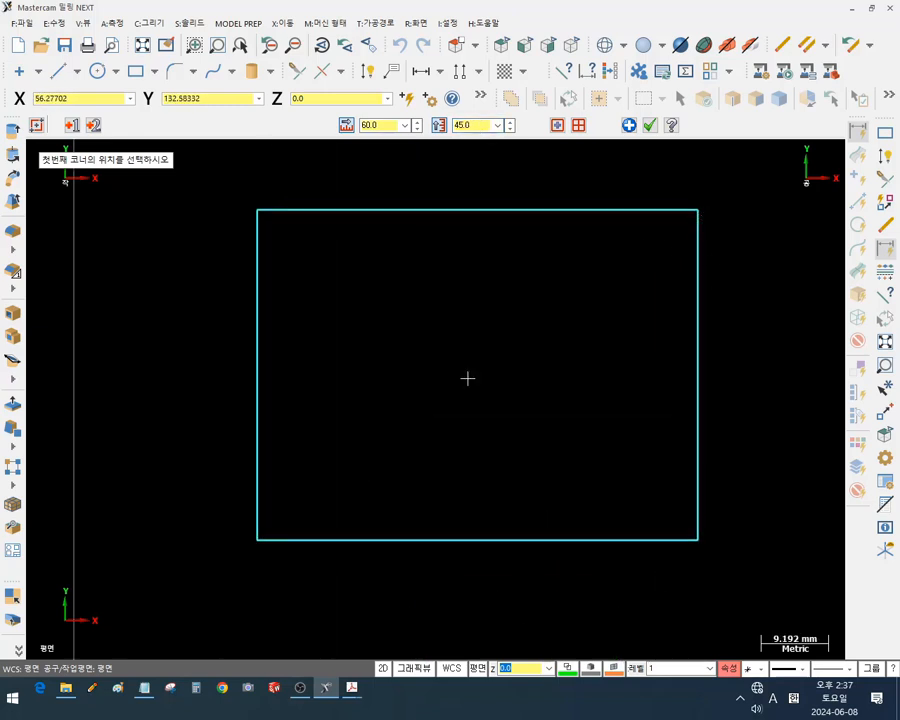
scroll(467, 378, down, 1)
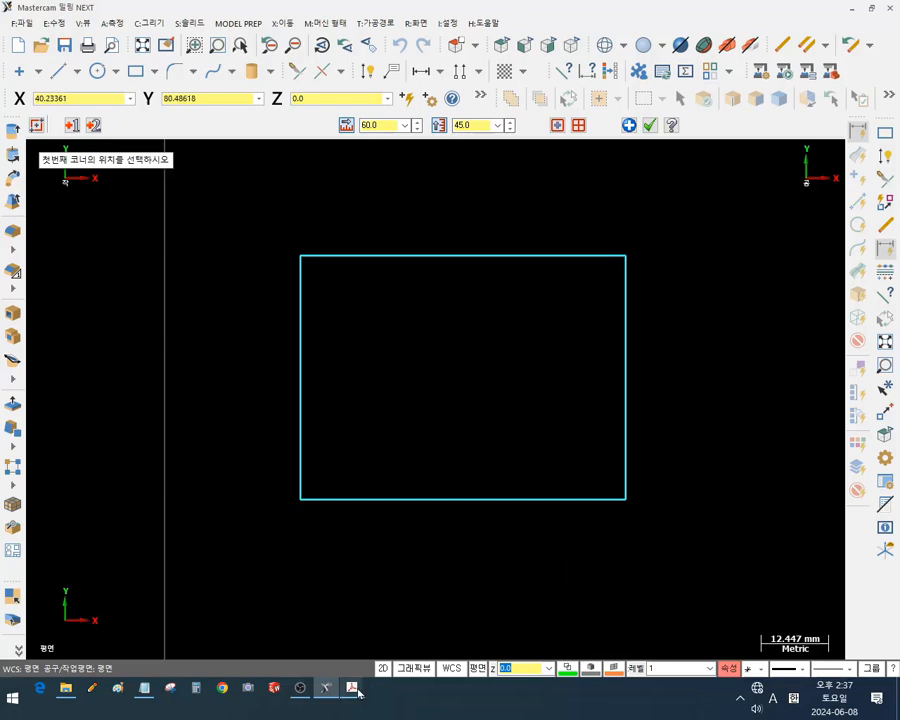
Mark the notched part's lower-left cutout on the PDF drawing in red as 5 wide and 20 high, and clear the markings
mouse_move(357, 690)
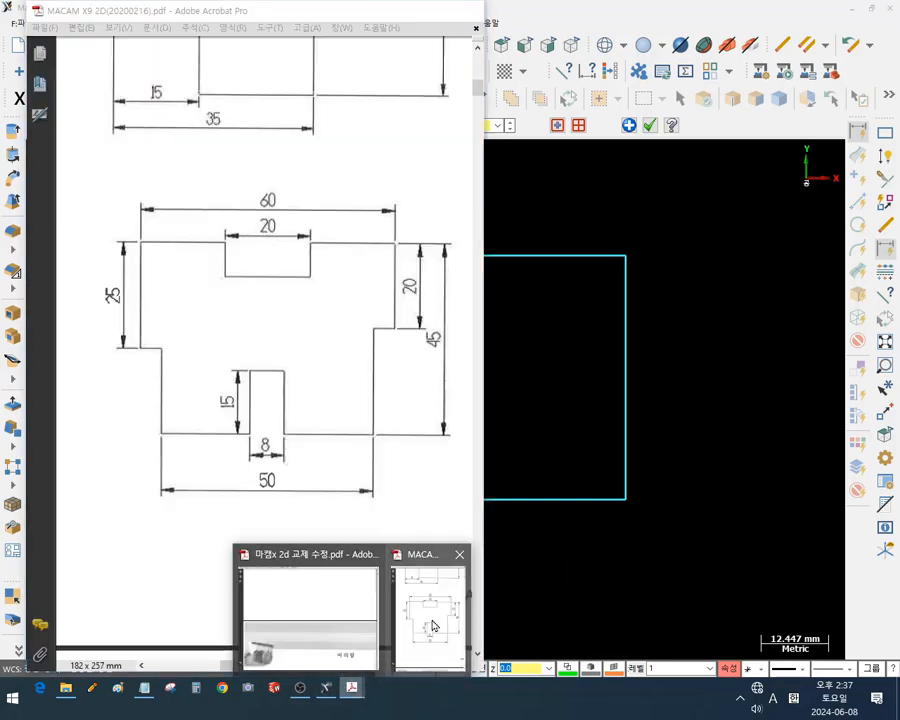
click(428, 615)
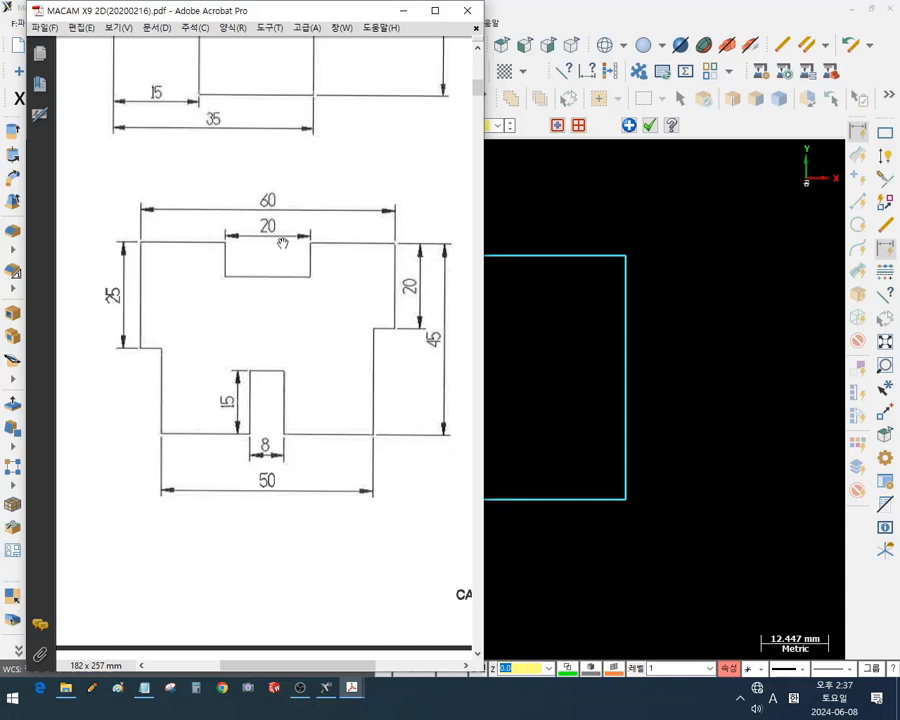
click(92, 688)
mouse_move(141, 352)
mouse_down()
mouse_move(144, 434)
mouse_move(160, 412)
mouse_move(162, 368)
mouse_move(144, 348)
mouse_move(142, 469)
mouse_move(161, 470)
mouse_up()
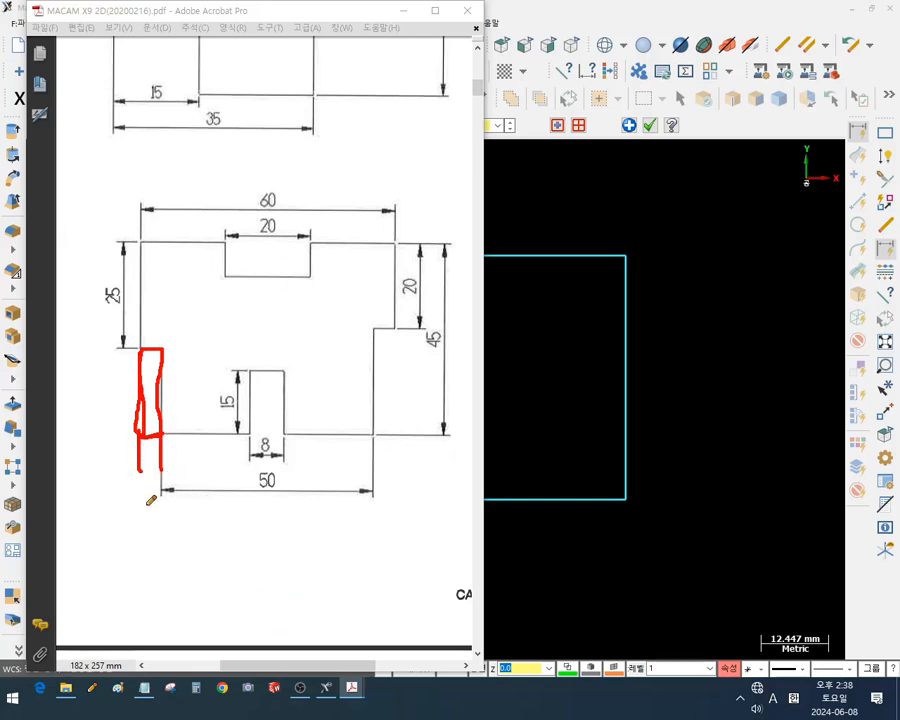
mouse_move(131, 498)
mouse_down()
mouse_move(142, 512)
mouse_move(128, 530)
mouse_move(170, 507)
mouse_up()
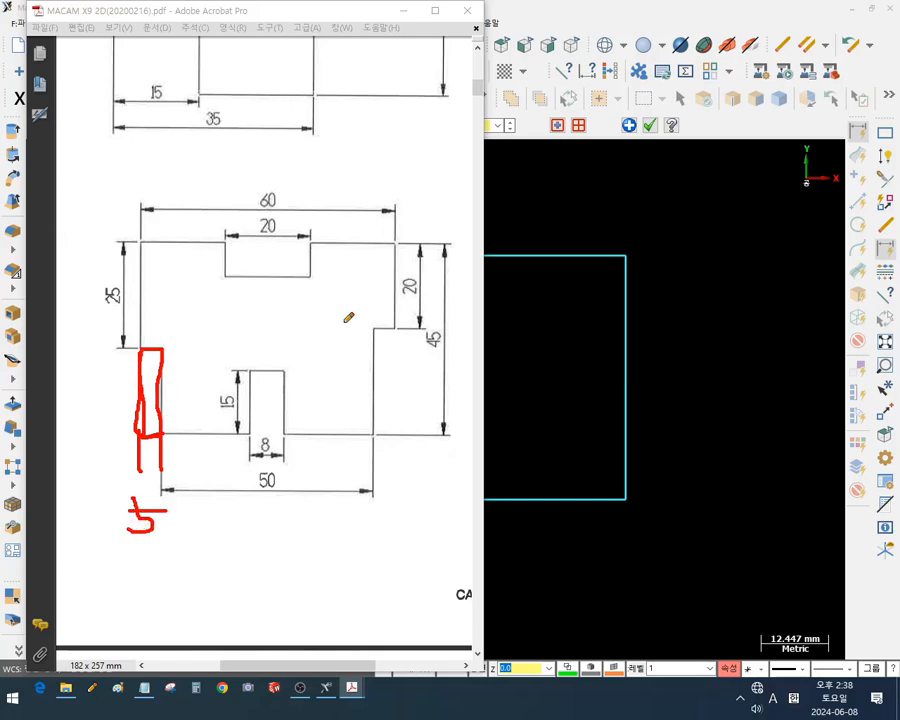
mouse_move(170, 379)
mouse_down()
mouse_move(174, 392)
mouse_move(193, 379)
mouse_up()
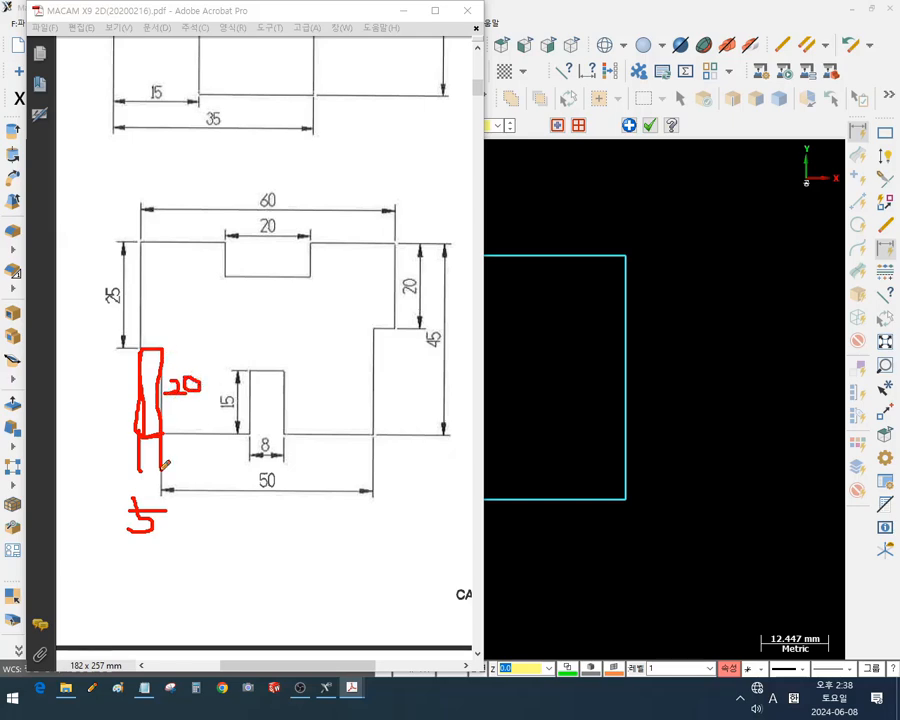
mouse_move(150, 490)
mouse_down()
mouse_move(172, 536)
mouse_move(163, 494)
mouse_up()
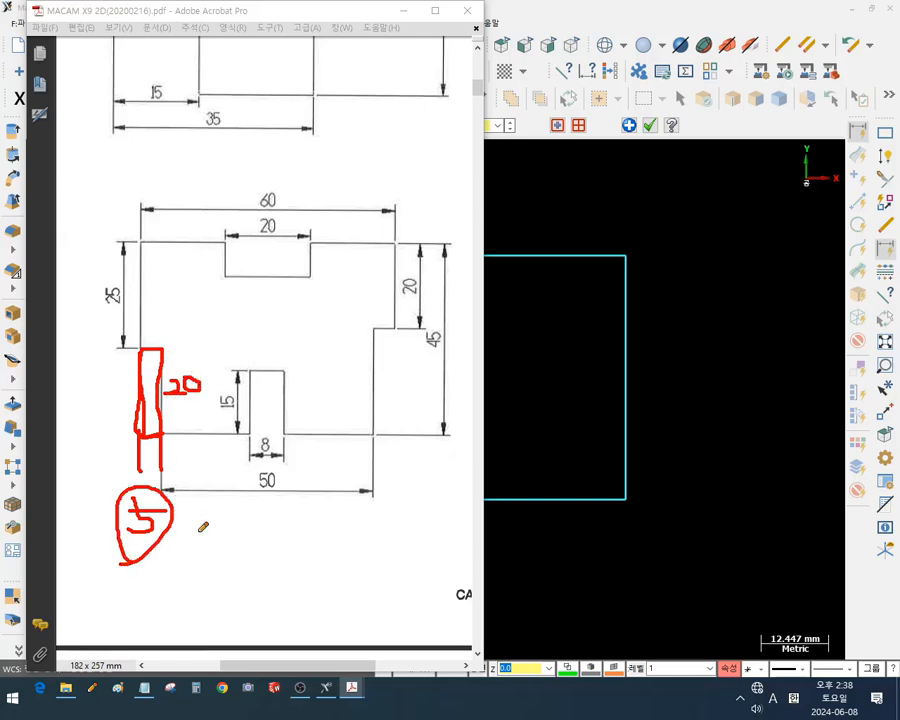
right_click(325, 329)
click(352, 478)
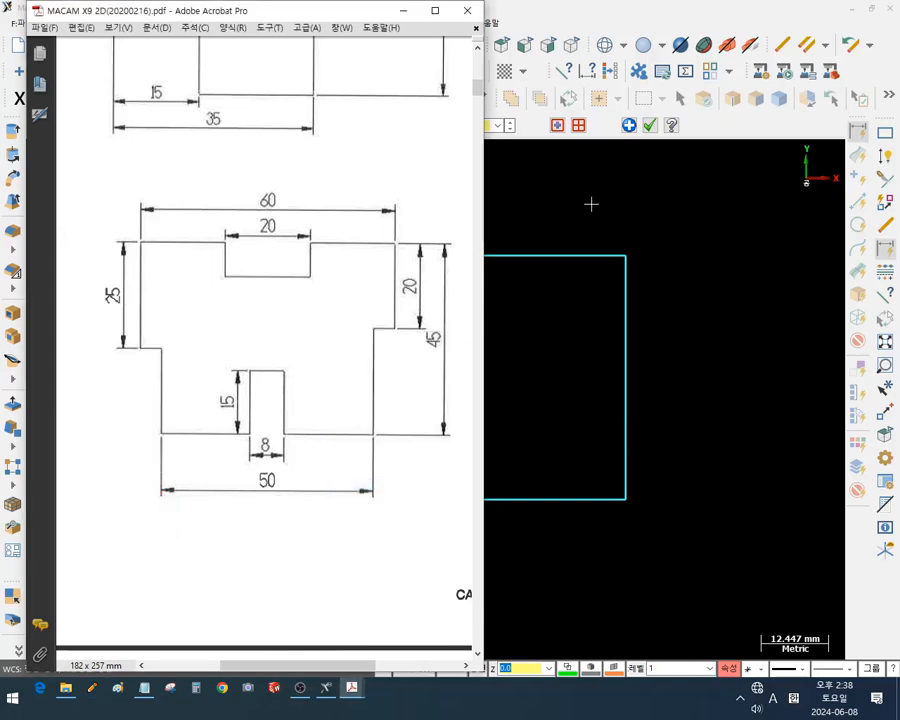
Draw a small rectangle about 25 mm high from the 60 × 45 rectangle's lower-left corner and set its width to 5 mm
scroll(771, 275, down, 14)
scroll(681, 240, up, 4)
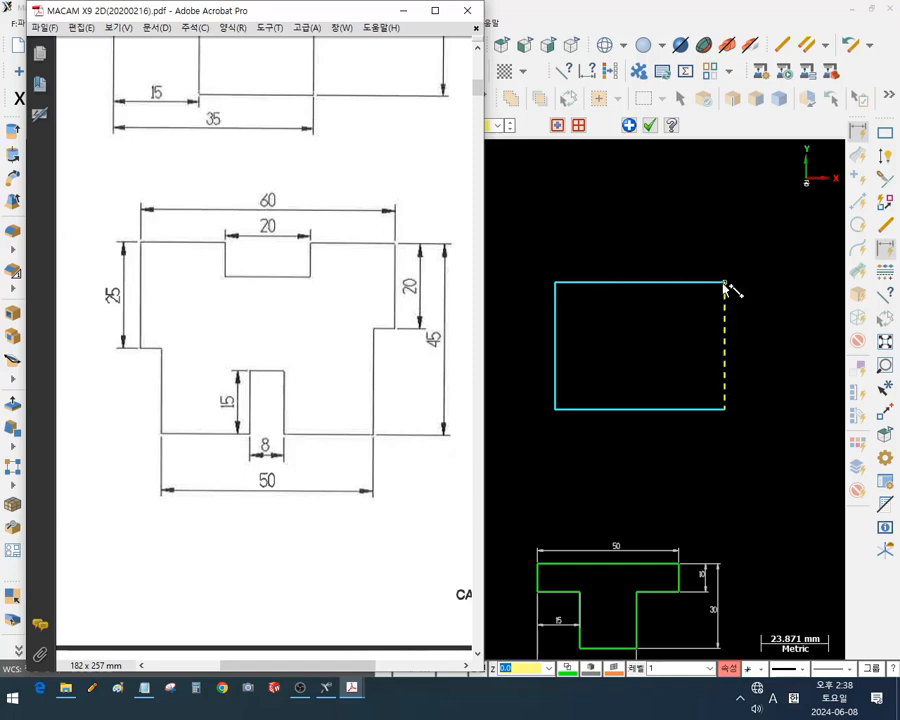
click(556, 409)
click(582, 339)
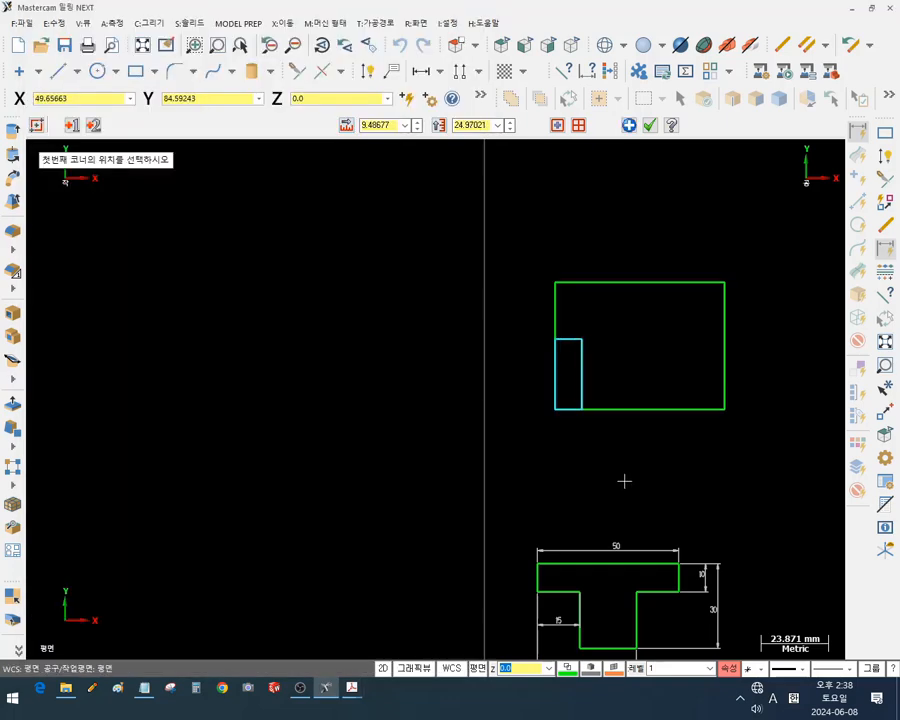
double_click(390, 126)
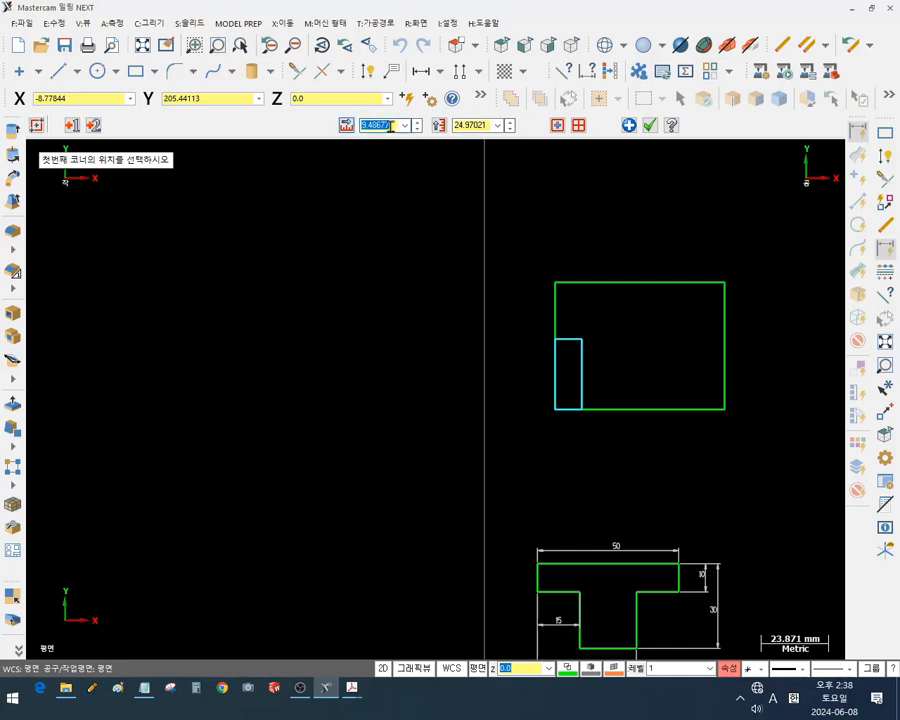
text(5)
key(Return)
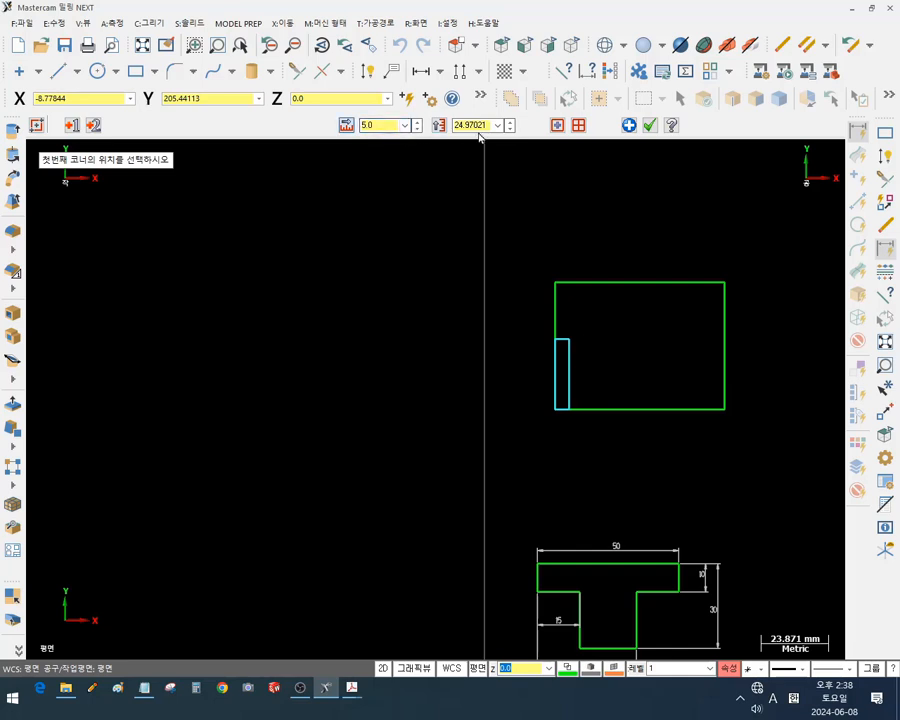
Check the notched part in MACAM X9 2D(20200216).pdf and set the lower-left corner rectangle's height to 20 mm in Mastercam
key(Tab)
scroll(752, 312, up, 3)
scroll(752, 307, up, 1)
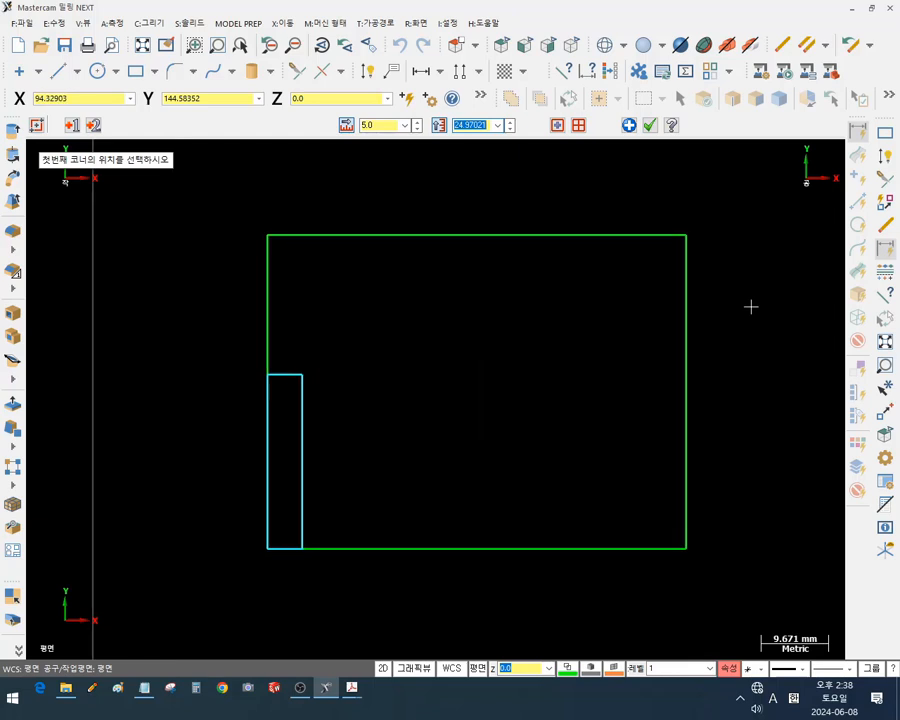
mouse_move(355, 697)
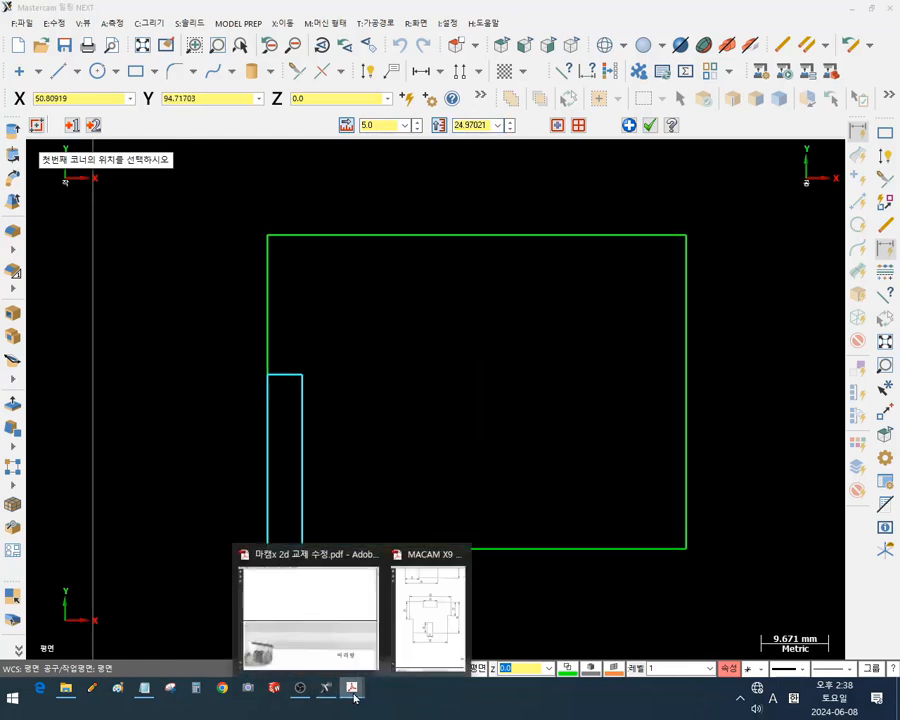
click(408, 646)
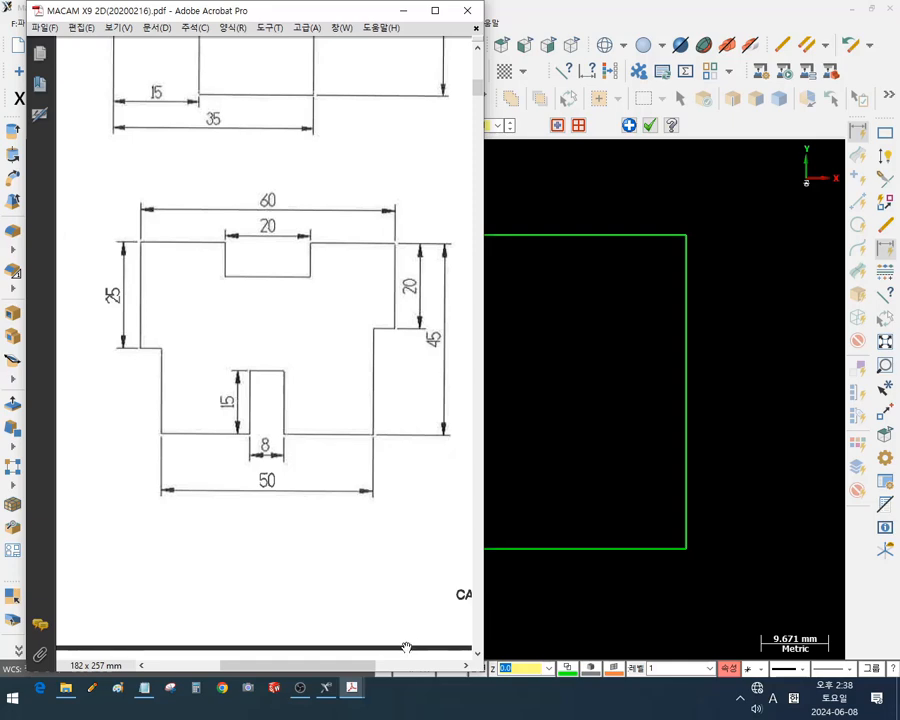
click(326, 687)
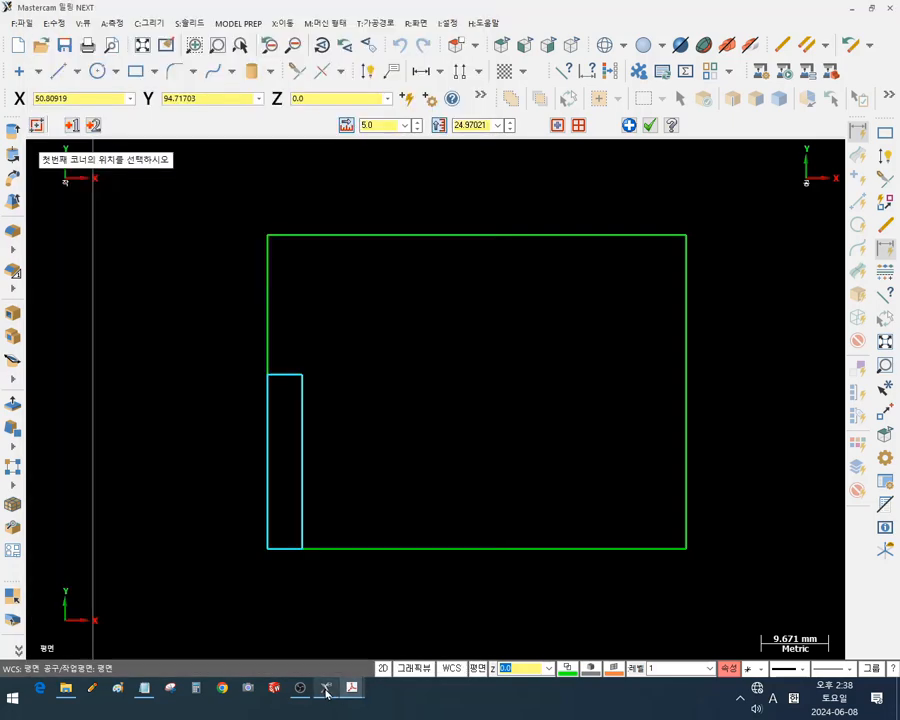
click(474, 125)
text(20)
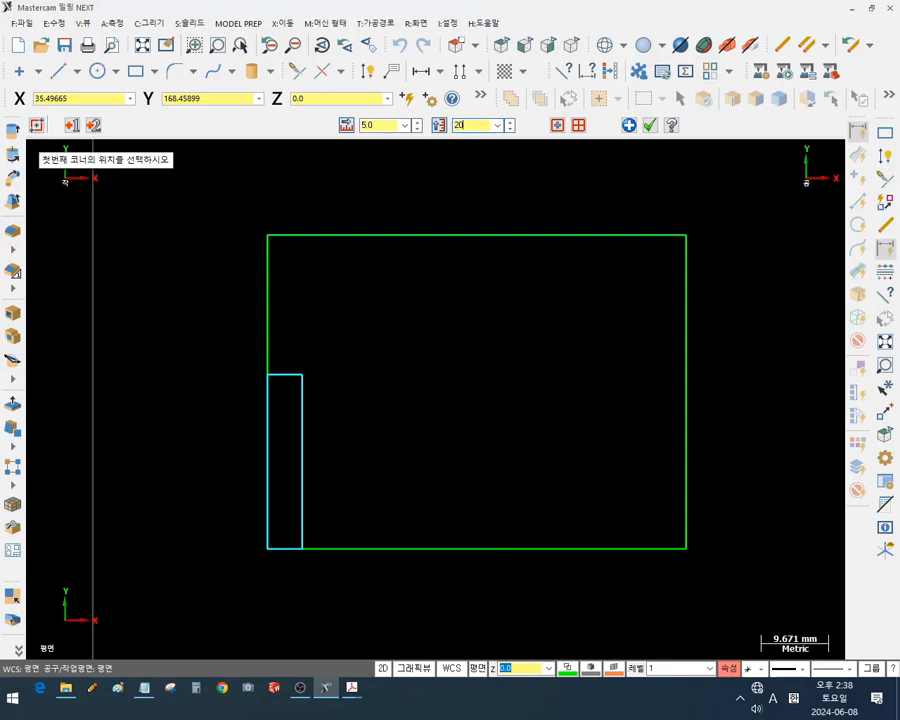
key(Return)
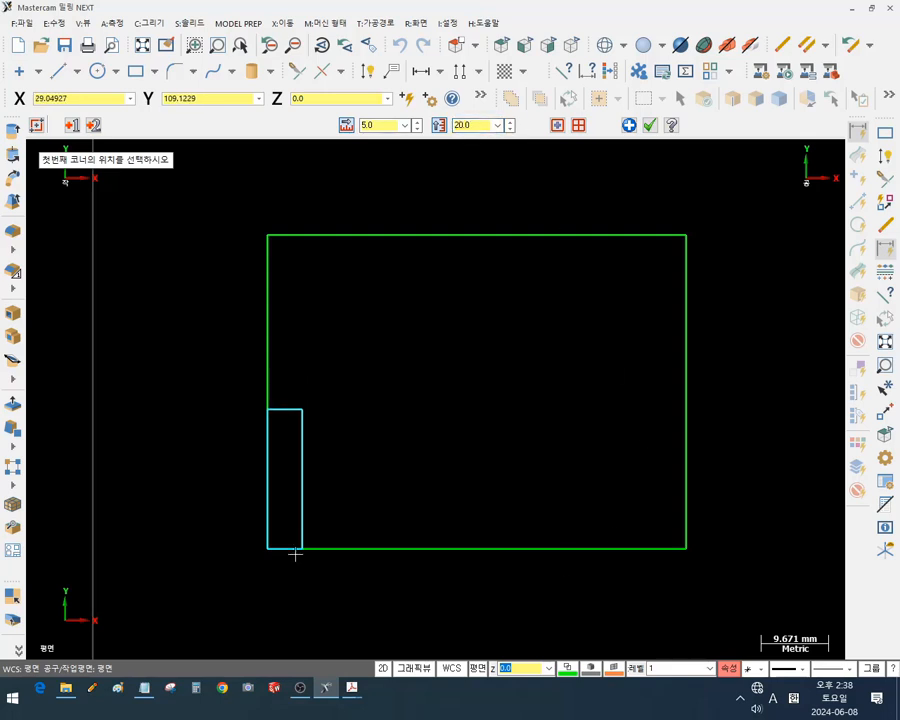
Draw a rectangle inward from the 60 × 45 rectangle's lower-right corner with width -5 mm and height 20 mm, and finish the rectangle command
click(686, 548)
click(642, 404)
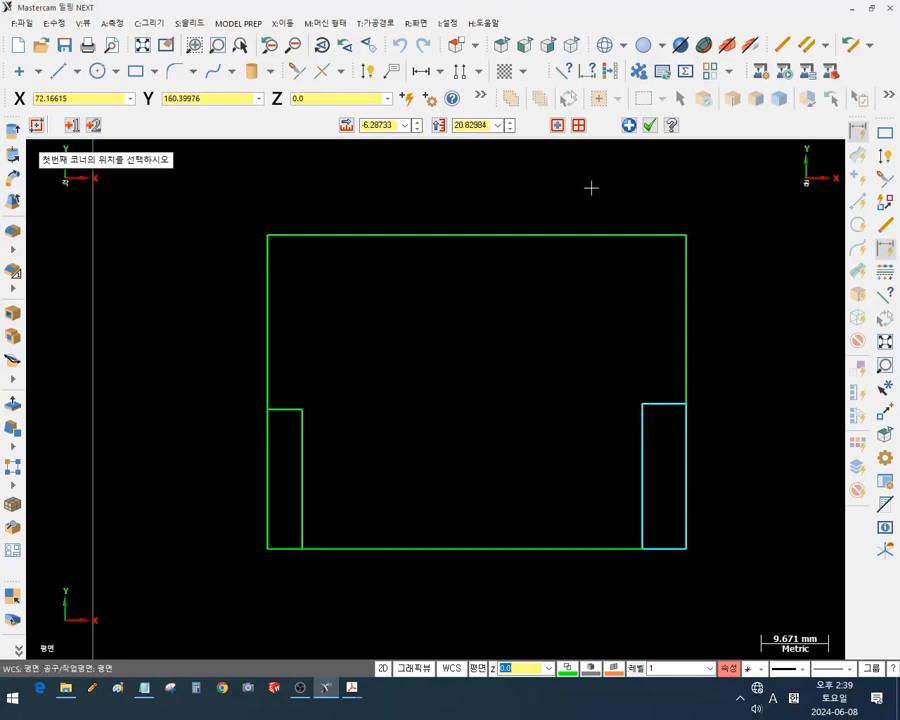
click(383, 126)
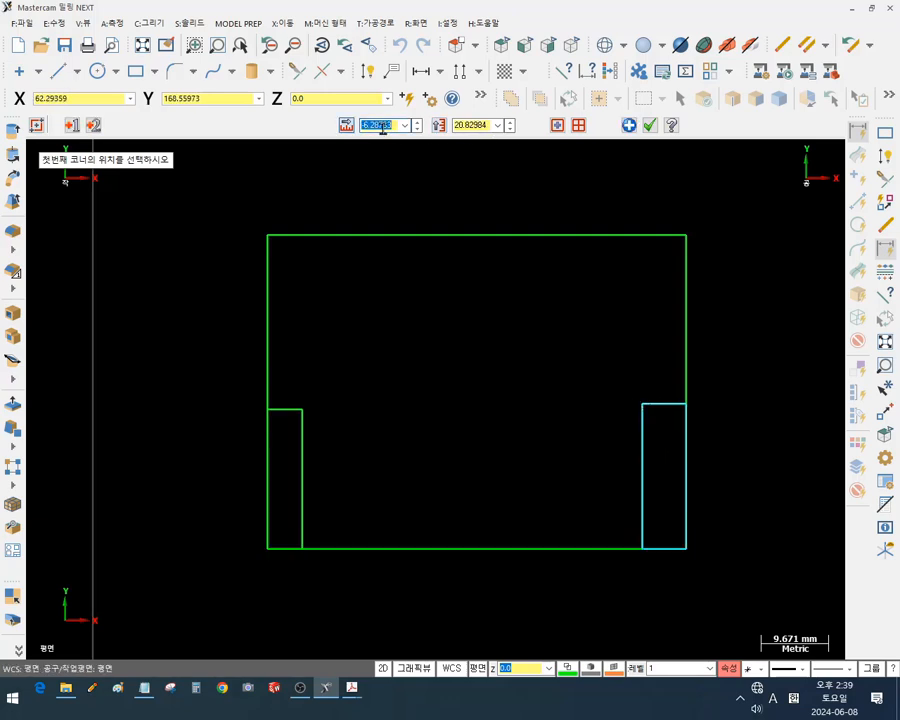
key(BackSpace)
text(-5)
key(Return)
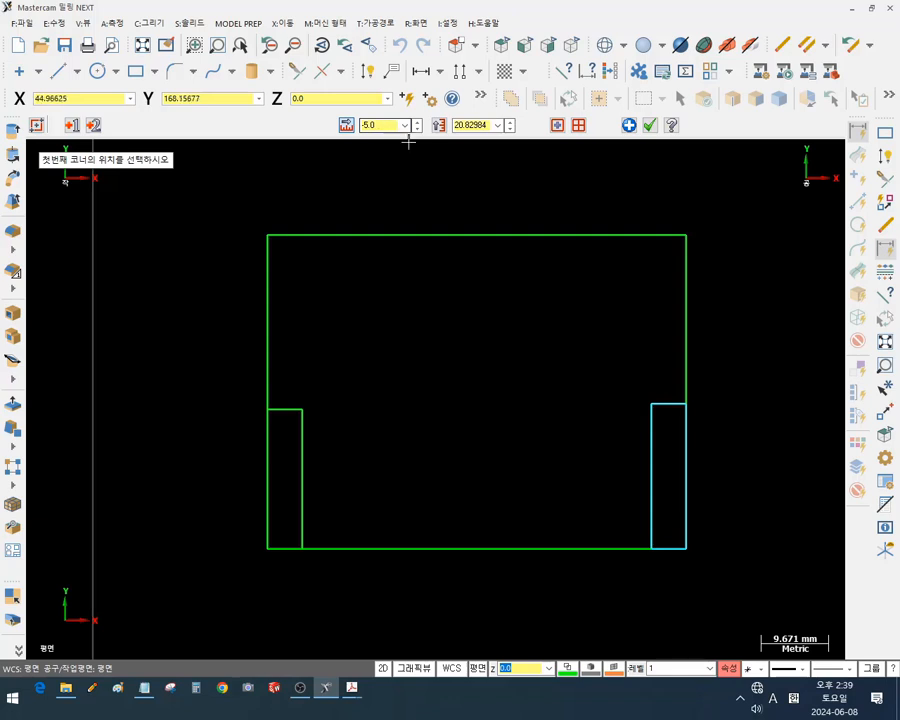
click(478, 125)
text(20)
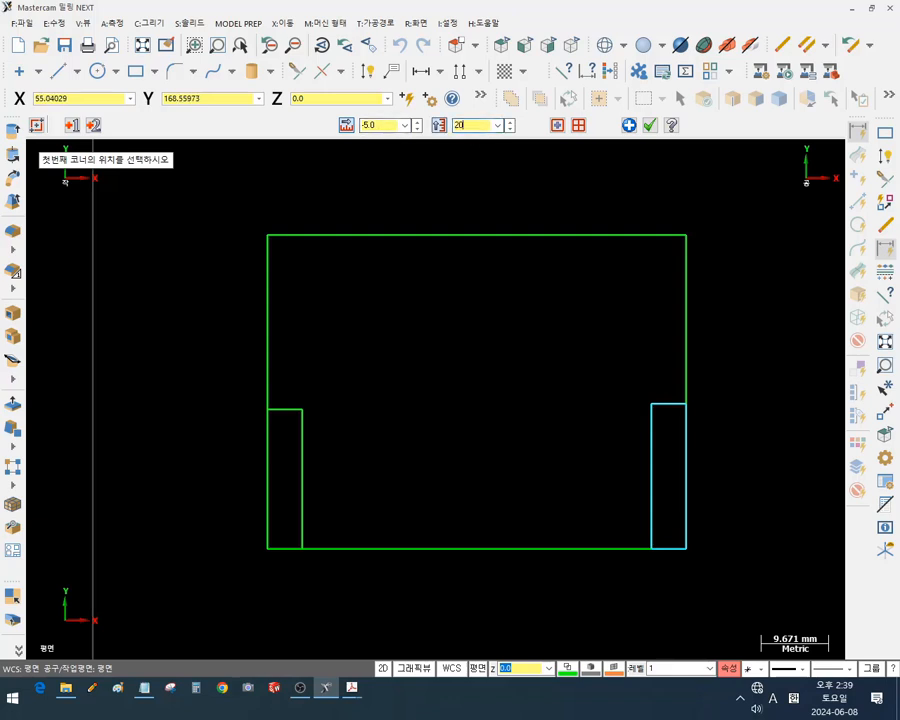
key(Return)
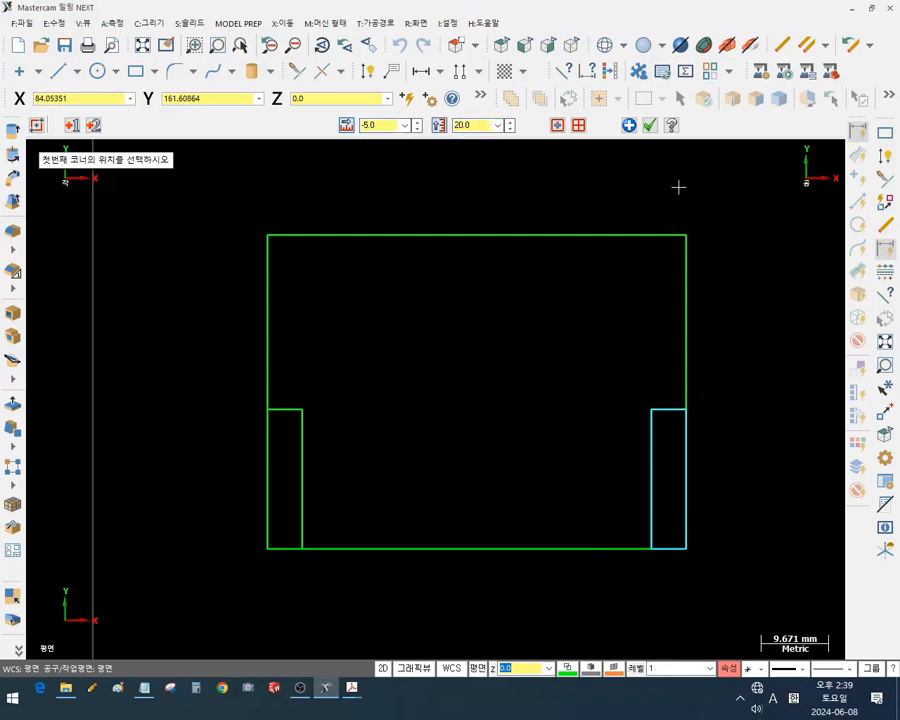
click(649, 125)
Dimension the 60 × 45 rectangle's overall width above its upper edge and its overall height beside its right edge
scroll(741, 380, up, 1)
scroll(741, 380, up, 1)
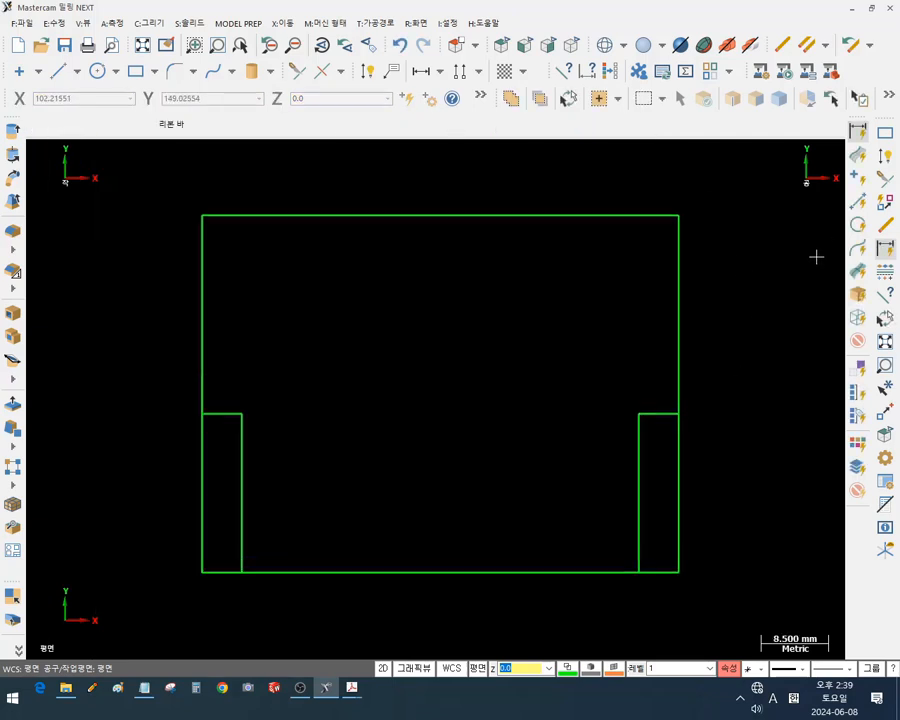
click(885, 157)
click(603, 214)
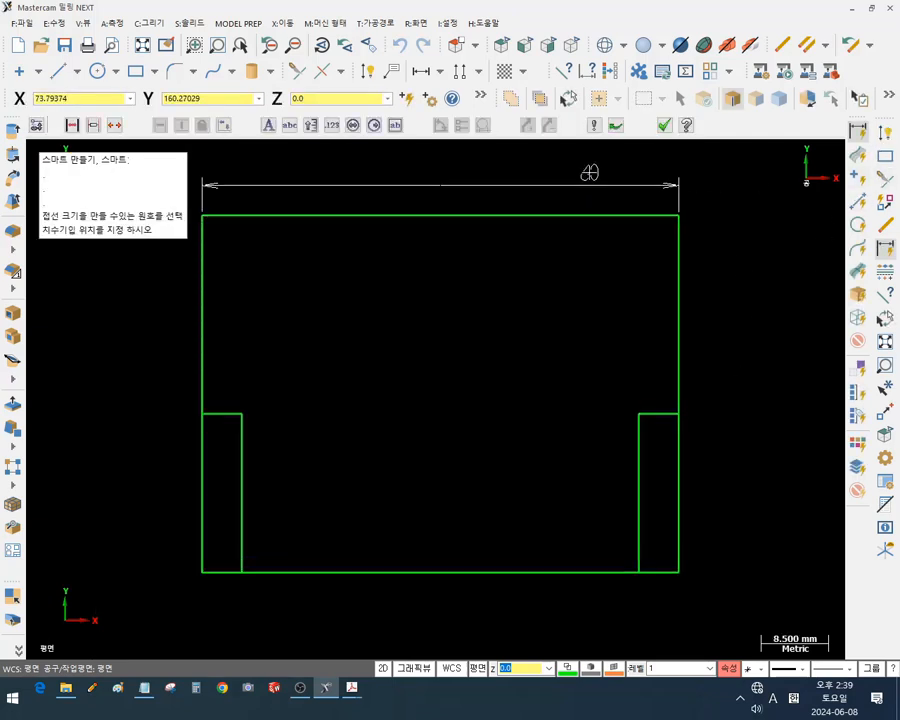
click(582, 172)
click(680, 252)
click(745, 265)
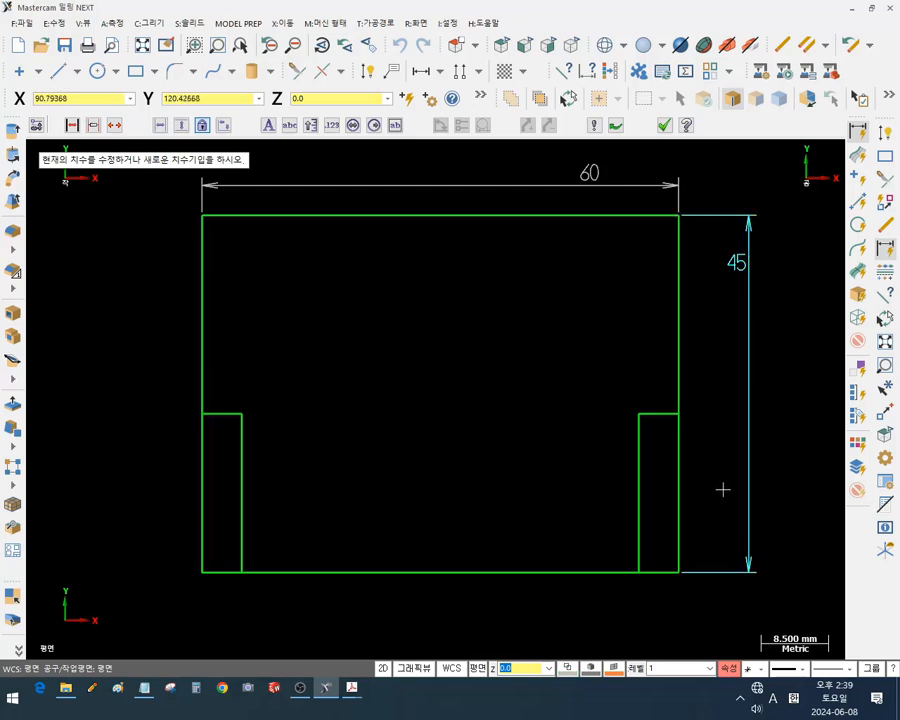
Dimension the height and width of the small rectangle in the part's lower-right corner
click(679, 416)
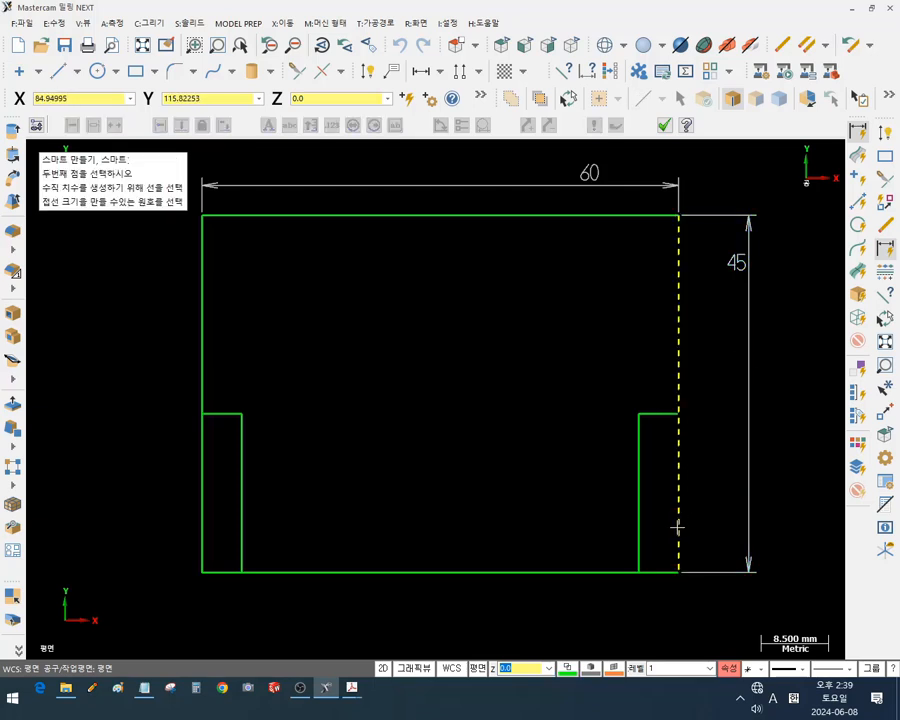
click(679, 572)
click(727, 490)
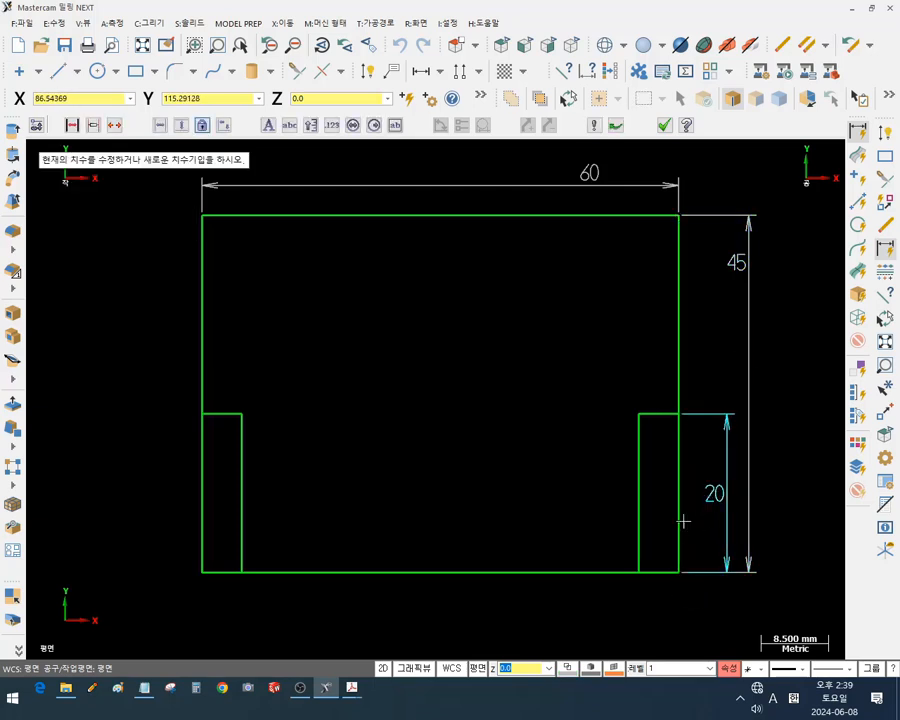
click(654, 413)
click(637, 340)
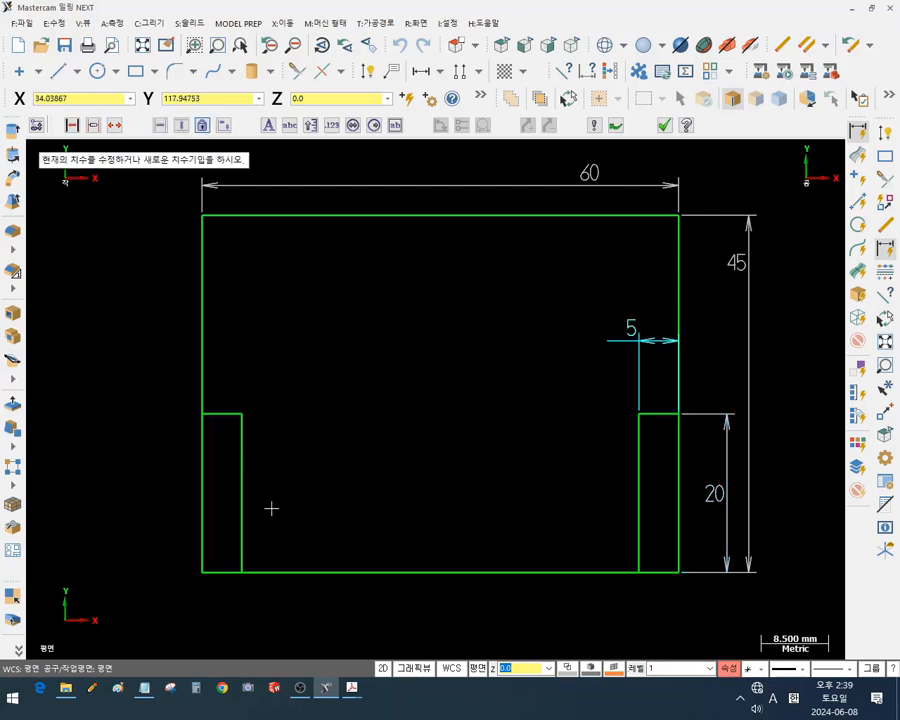
Dimension the lower-left corner rectangle's width and its height on both the inner and outer sides, and finish dimensioning
click(242, 500)
click(354, 508)
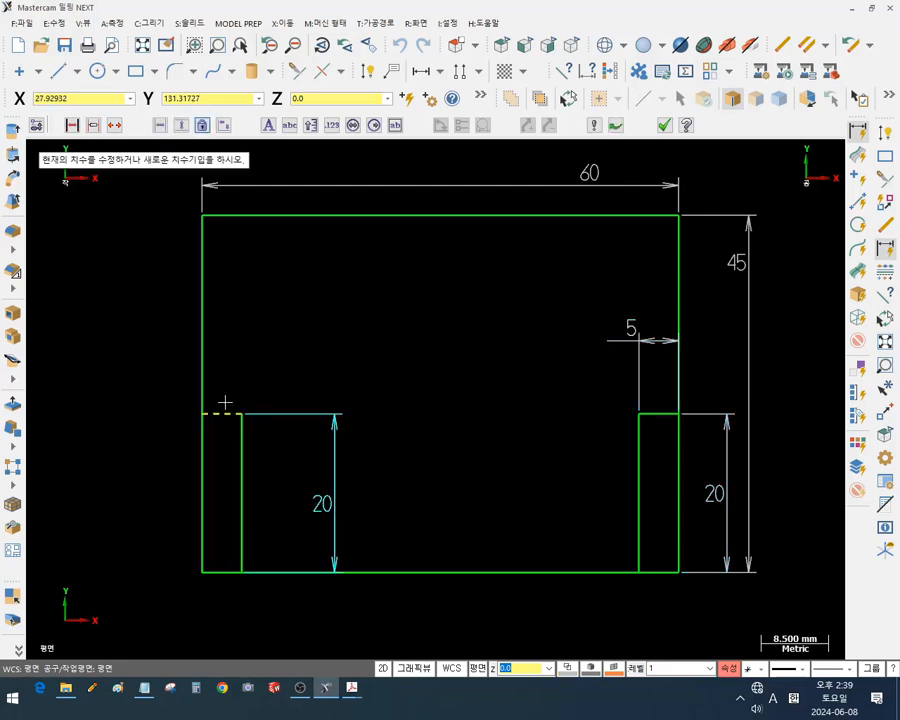
click(226, 411)
click(230, 346)
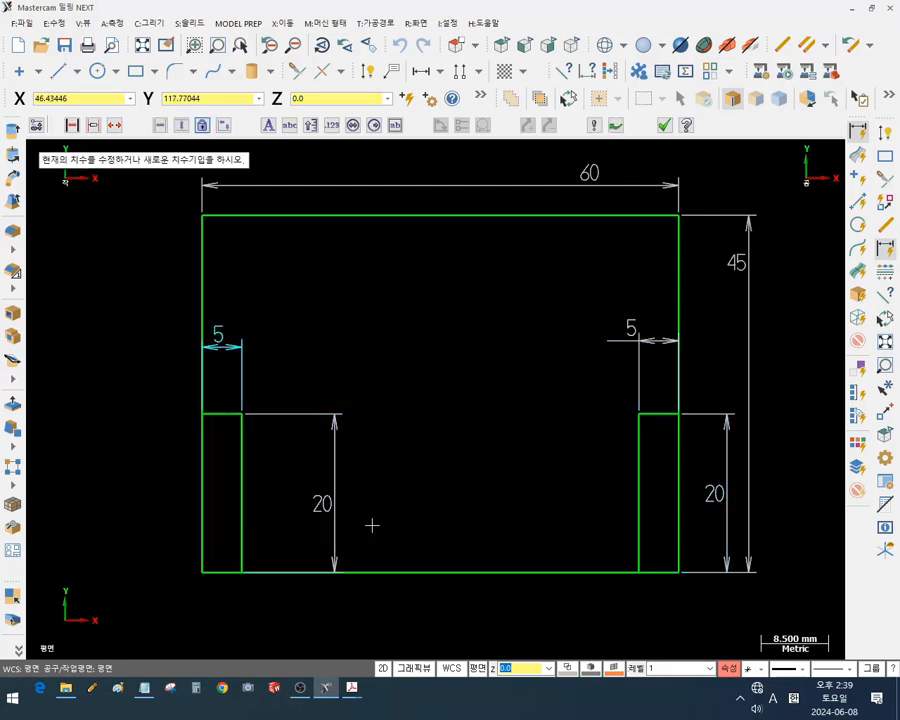
click(203, 422)
click(201, 572)
click(143, 493)
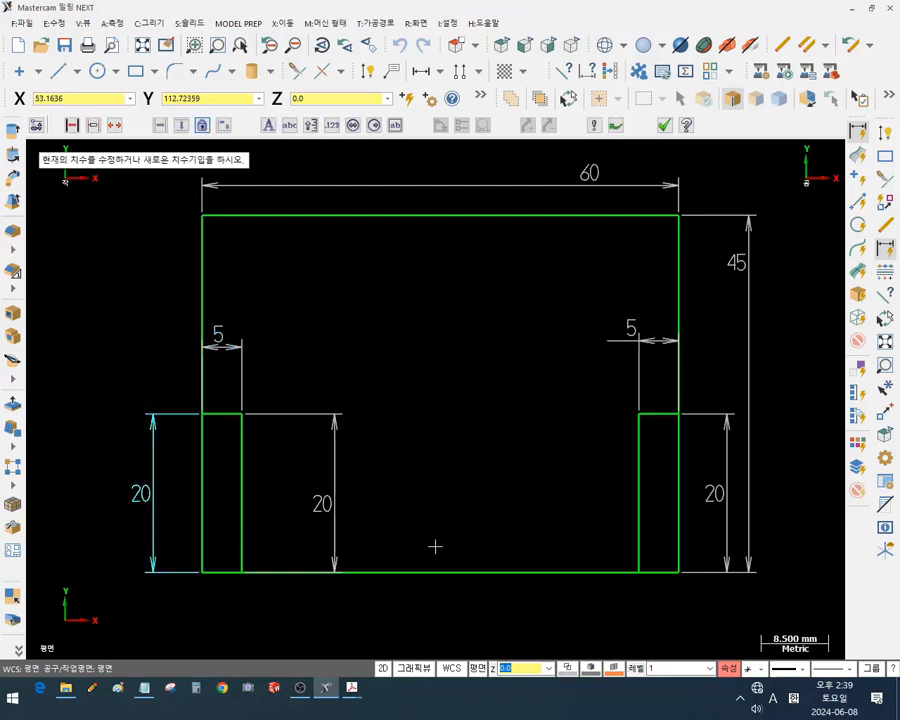
scroll(560, 451, down, 2)
scroll(453, 370, up, 1)
click(672, 127)
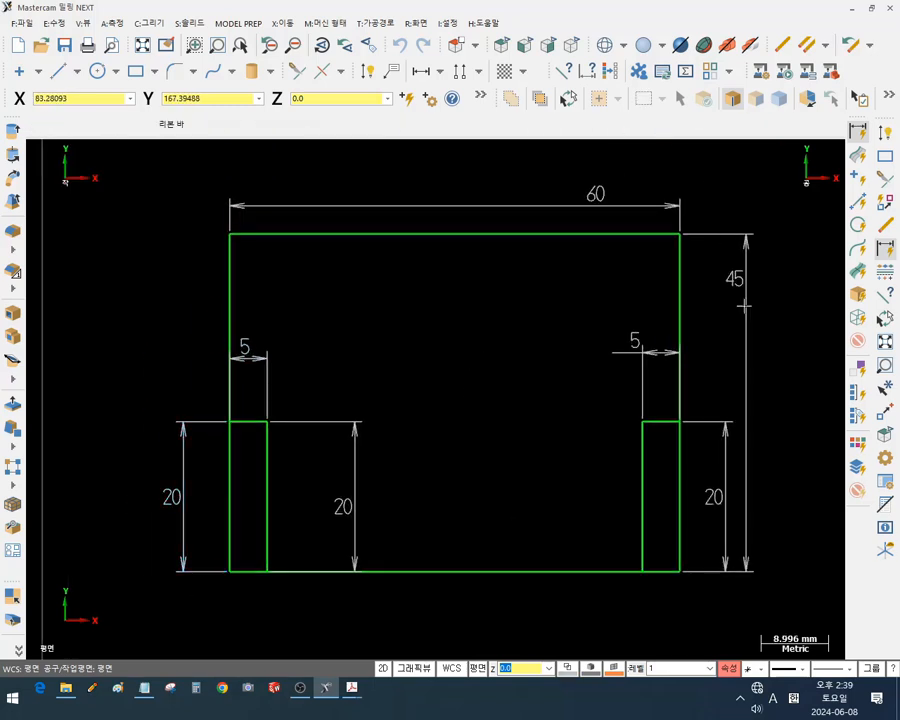
Select all dimensions in the drawing at once and delete them
scroll(787, 463, up, 1)
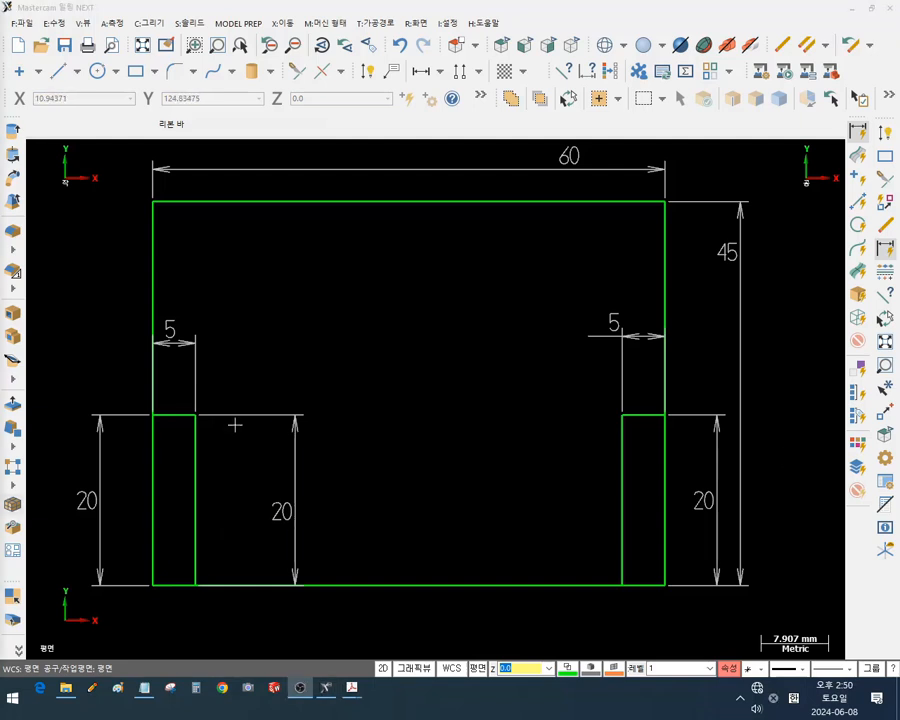
scroll(449, 330, down, 1)
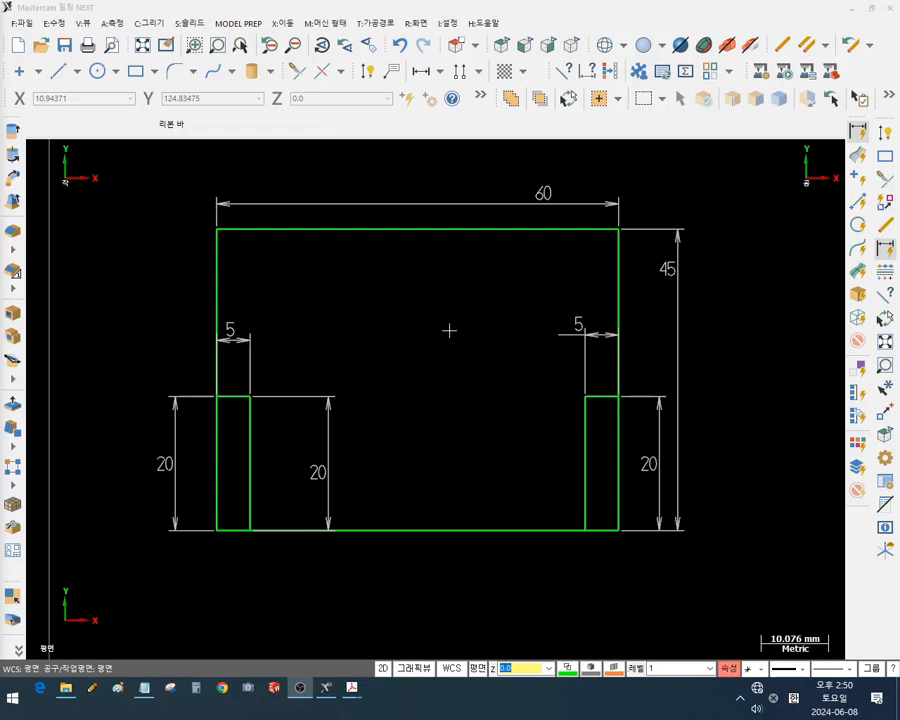
click(858, 131)
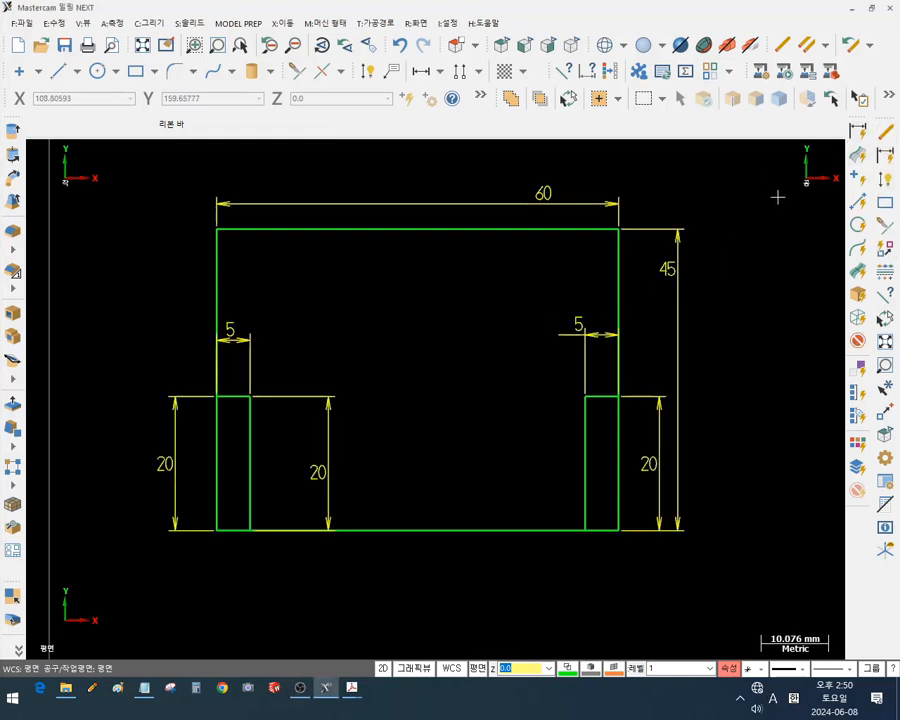
key(Delete)
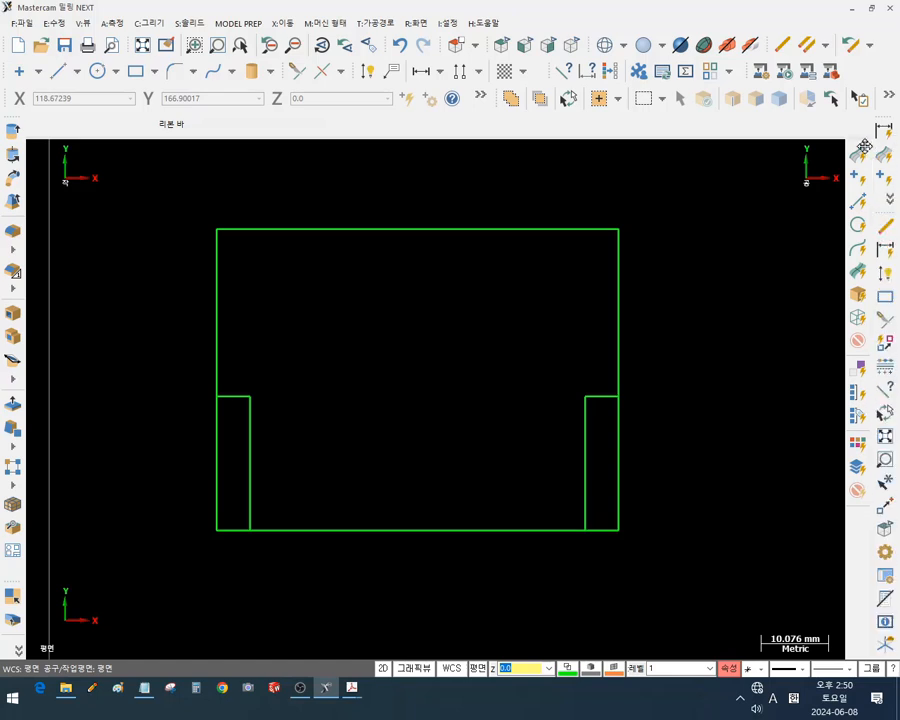
Undock the recently used functions toolbar into the drawing area and write "MRU" with "most" under the M in red on the screen
mouse_move(889, 128)
mouse_down()
mouse_move(743, 179)
mouse_move(657, 161)
mouse_move(455, 159)
mouse_up()
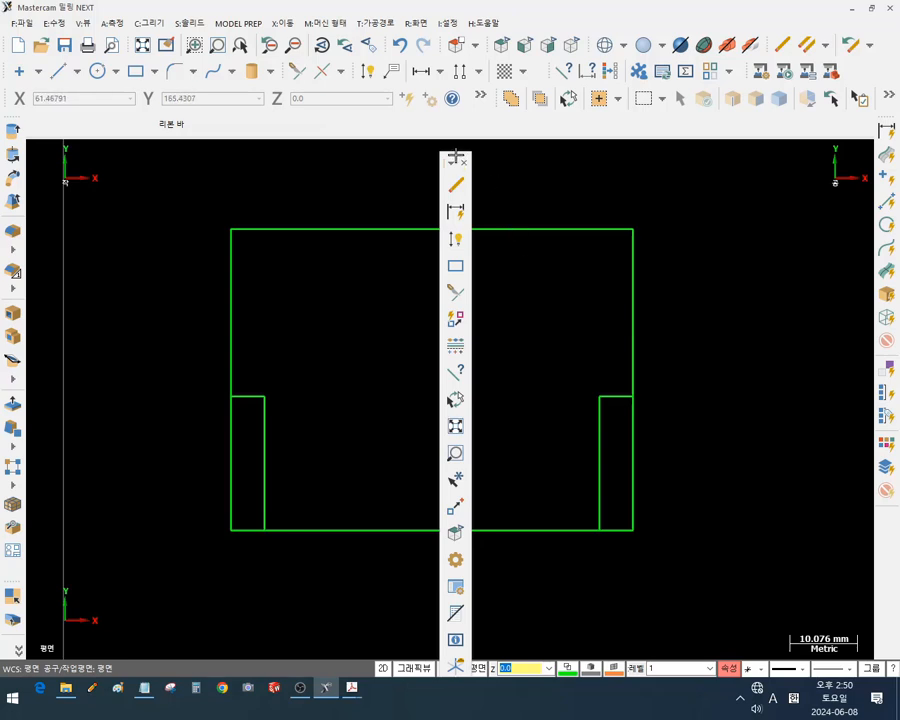
click(93, 690)
drag(117, 199, 95, 329)
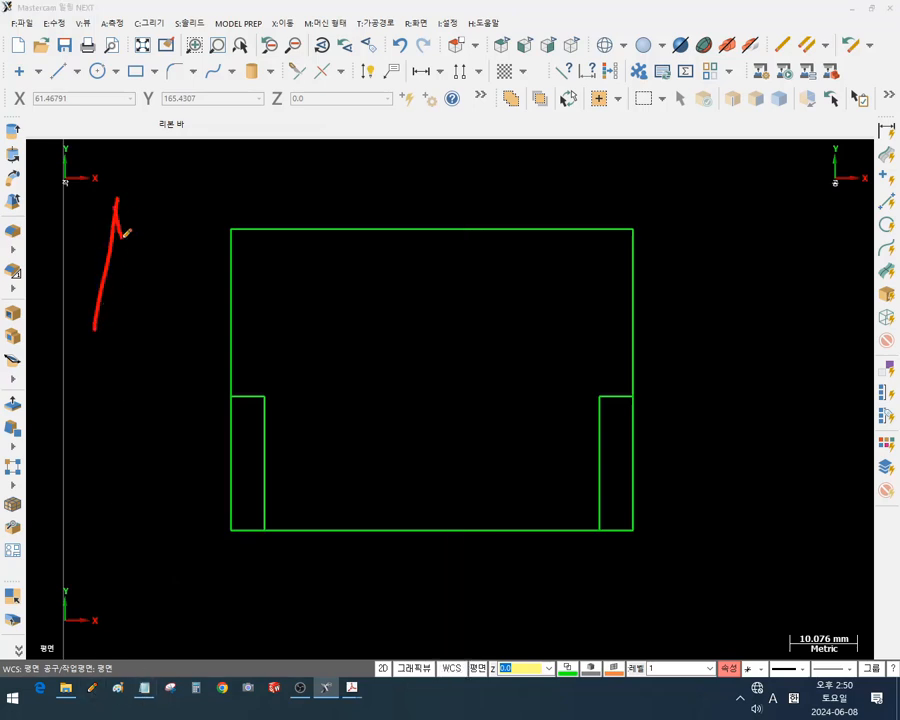
drag(123, 235, 152, 330)
mouse_move(203, 212)
mouse_down()
mouse_move(195, 293)
mouse_move(246, 210)
mouse_move(251, 335)
mouse_up()
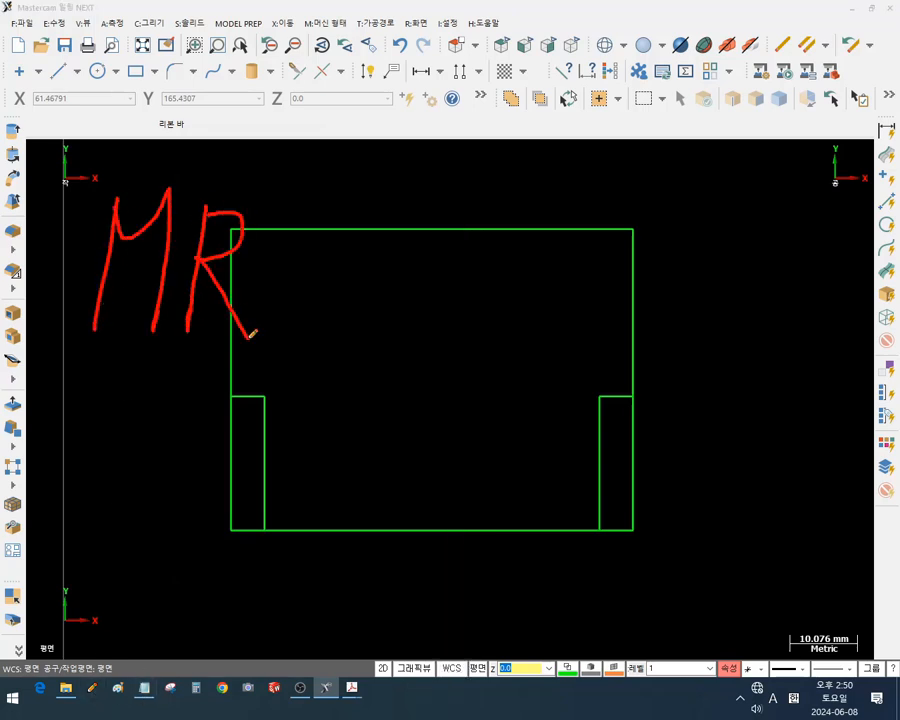
mouse_move(262, 232)
mouse_down()
mouse_move(326, 290)
mouse_move(334, 212)
mouse_up()
mouse_move(76, 347)
mouse_down()
mouse_move(165, 344)
mouse_move(117, 432)
mouse_up()
mouse_move(54, 470)
mouse_down()
mouse_move(84, 508)
mouse_move(103, 512)
mouse_up()
drag(127, 462, 143, 516)
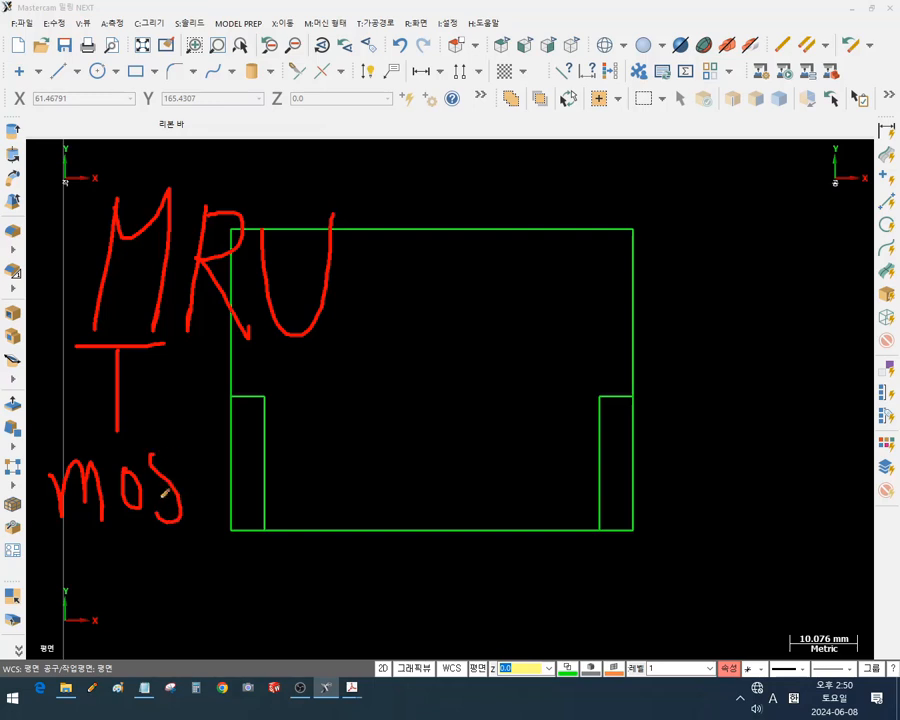
drag(195, 452, 222, 527)
drag(170, 490, 212, 479)
Circle the R of the red MRU note and write "Reset" at the end of a leader line
mouse_move(205, 352)
mouse_down()
mouse_move(236, 167)
mouse_move(232, 356)
mouse_up()
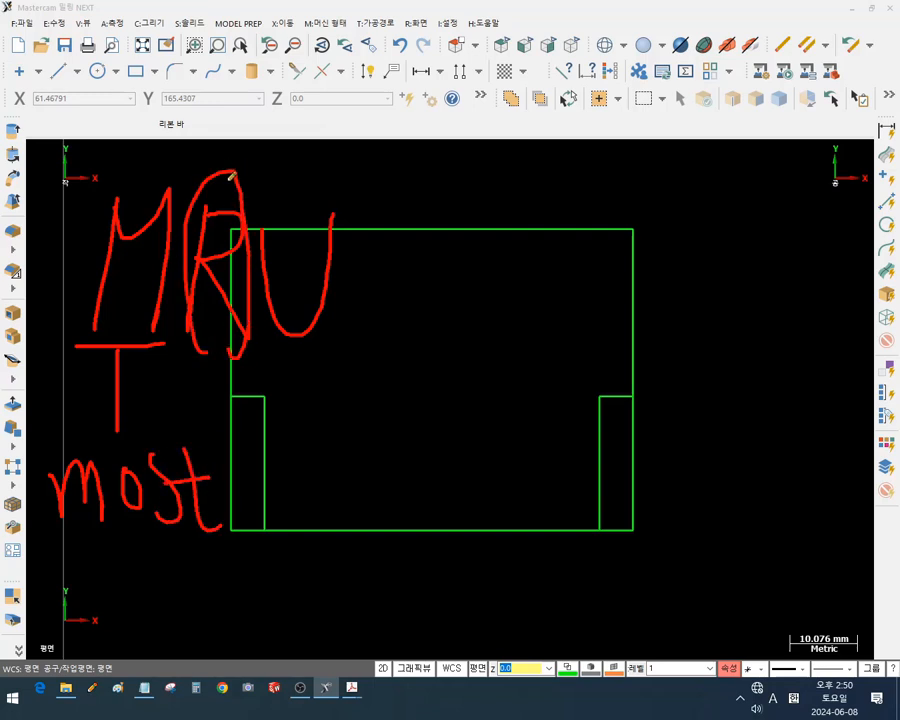
drag(229, 184, 321, 118)
drag(355, 70, 355, 141)
mouse_move(355, 72)
mouse_down()
mouse_move(378, 72)
mouse_move(385, 133)
mouse_move(440, 128)
mouse_up()
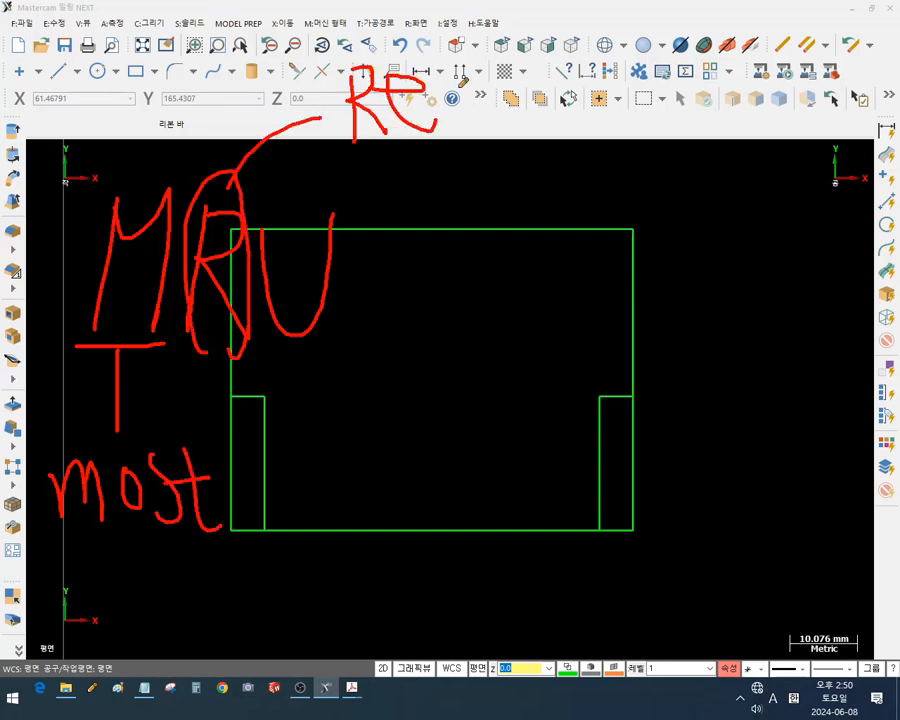
mouse_move(490, 92)
mouse_down()
mouse_move(458, 122)
mouse_move(548, 118)
mouse_up()
drag(575, 62, 575, 118)
drag(540, 98, 612, 98)
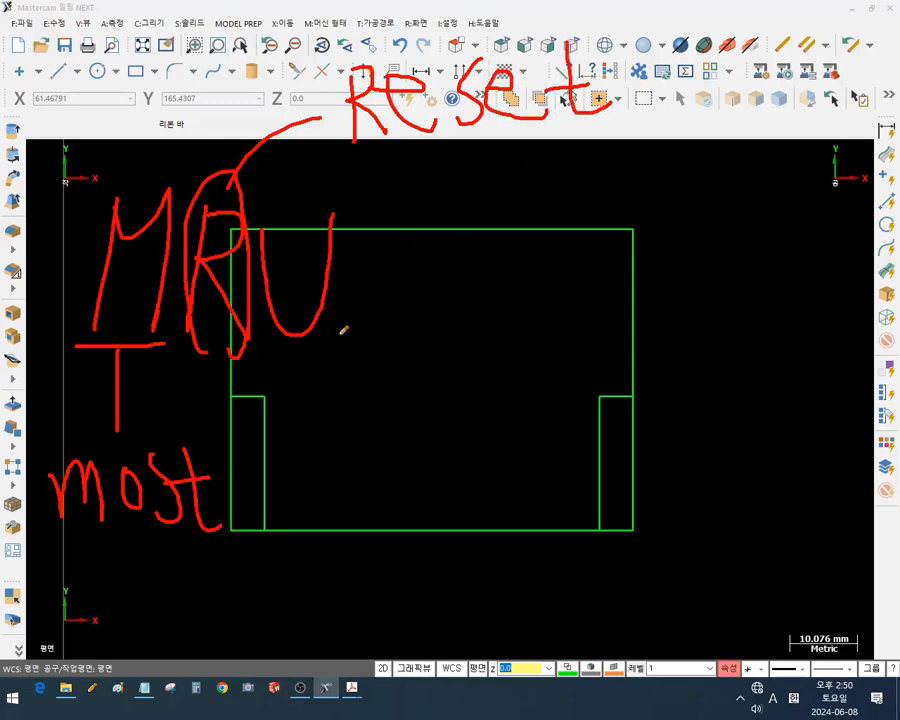
Draw a leader line from the U of the MRU note and write "Used" with an underline
drag(340, 334, 472, 370)
mouse_move(482, 291)
mouse_down()
mouse_move(518, 358)
mouse_move(537, 293)
mouse_up()
drag(598, 306, 576, 356)
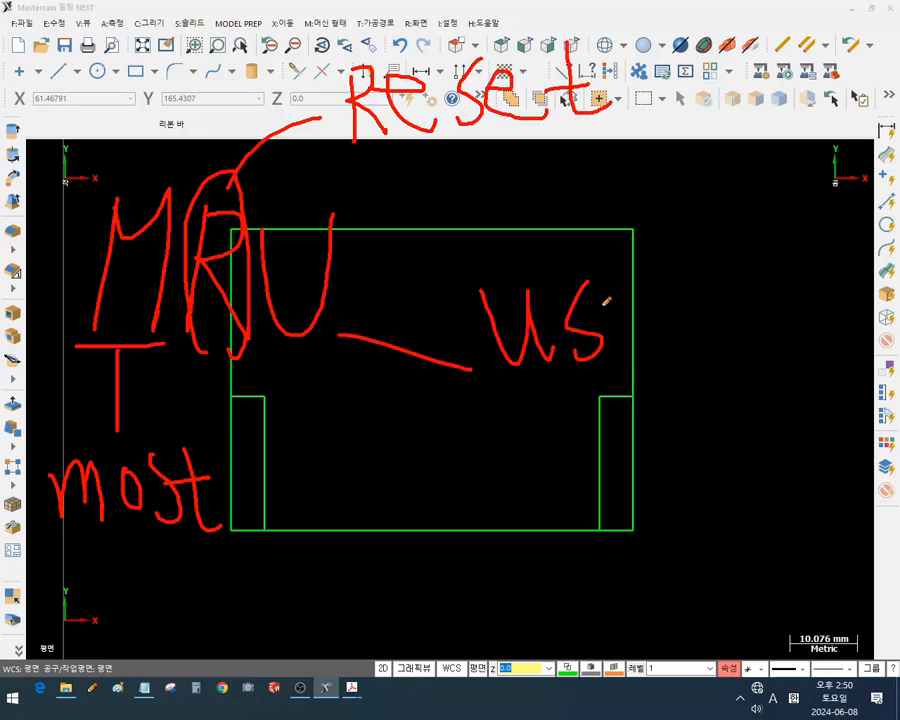
drag(606, 300, 658, 322)
drag(709, 210, 733, 315)
drag(513, 407, 800, 342)
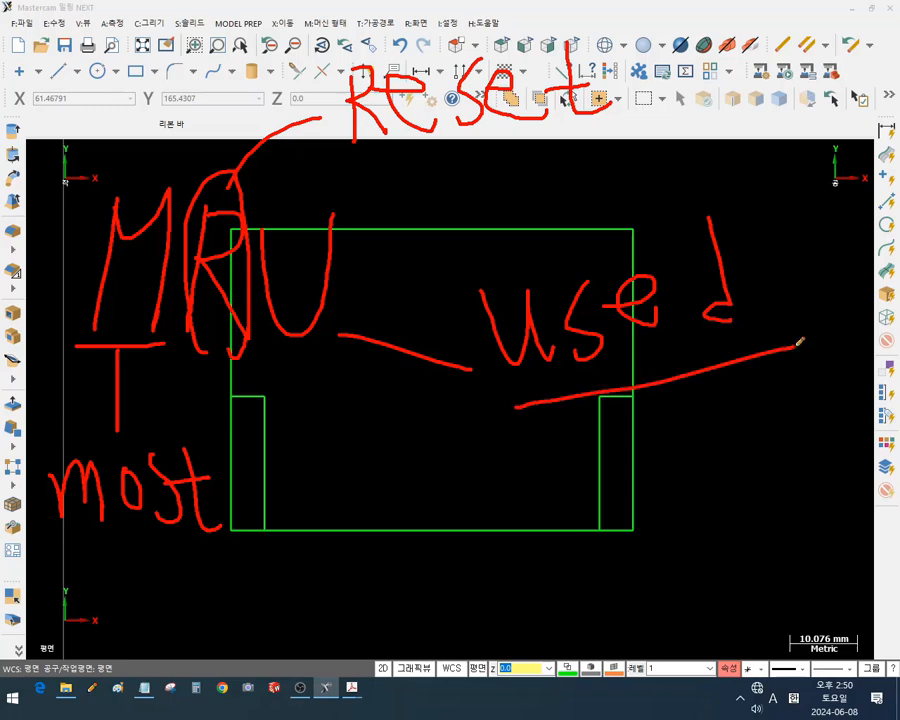
Draw a red loop around the whole MRU note and close the screen annotation
mouse_move(116, 553)
mouse_down()
mouse_move(330, 72)
mouse_move(703, 177)
mouse_move(518, 527)
mouse_move(105, 515)
mouse_move(90, 445)
mouse_up()
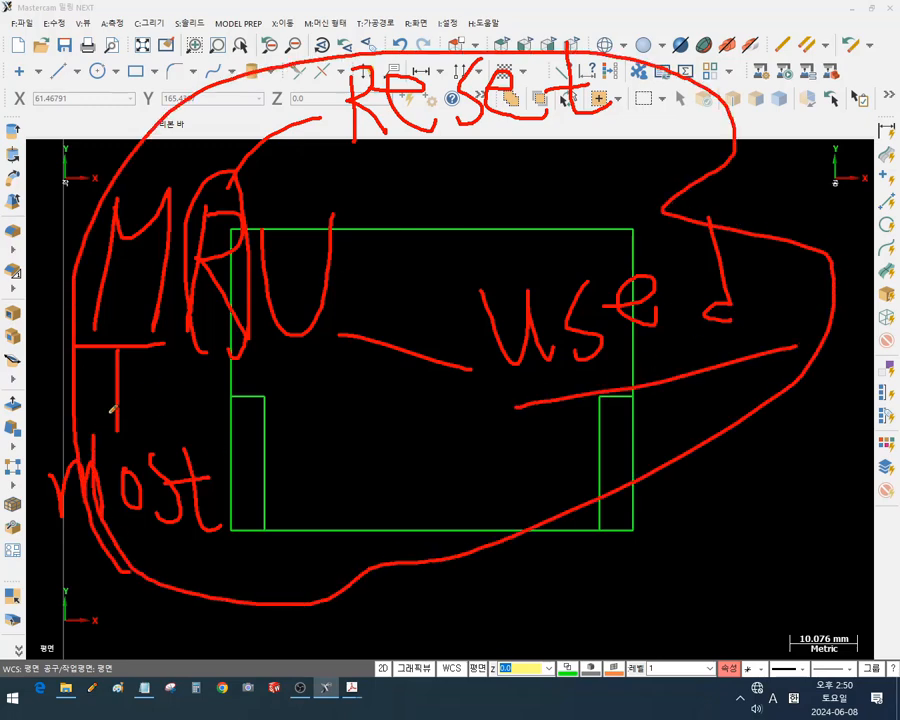
right_click(511, 186)
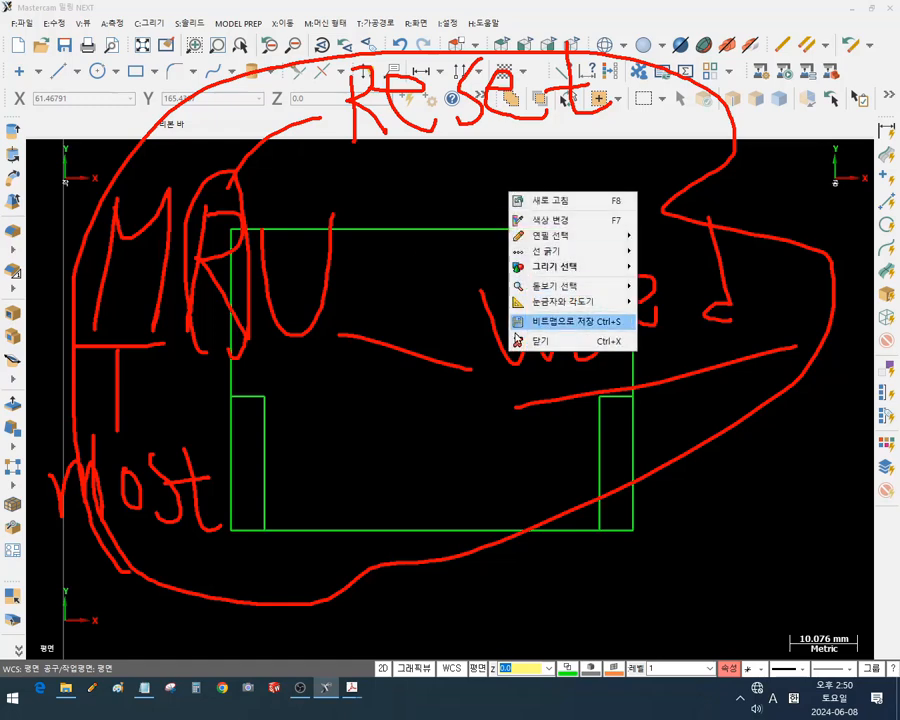
click(532, 339)
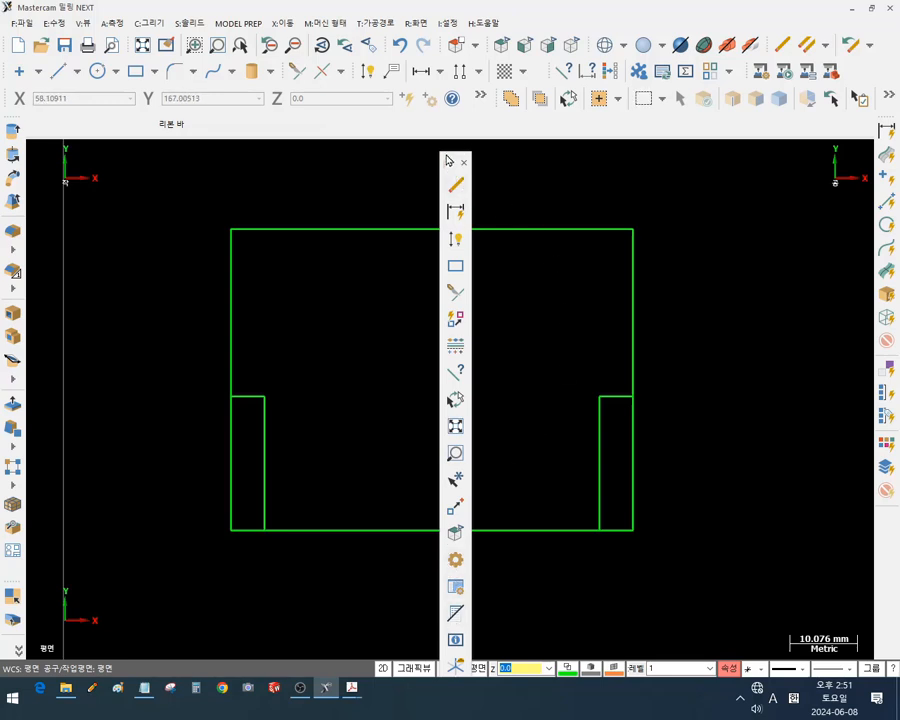
Dock the floating recently used functions toolbar back beside the quick mask toolbar
mouse_move(446, 155)
mouse_down()
mouse_move(514, 137)
mouse_move(764, 126)
mouse_move(866, 128)
mouse_move(870, 140)
mouse_move(874, 132)
mouse_up()
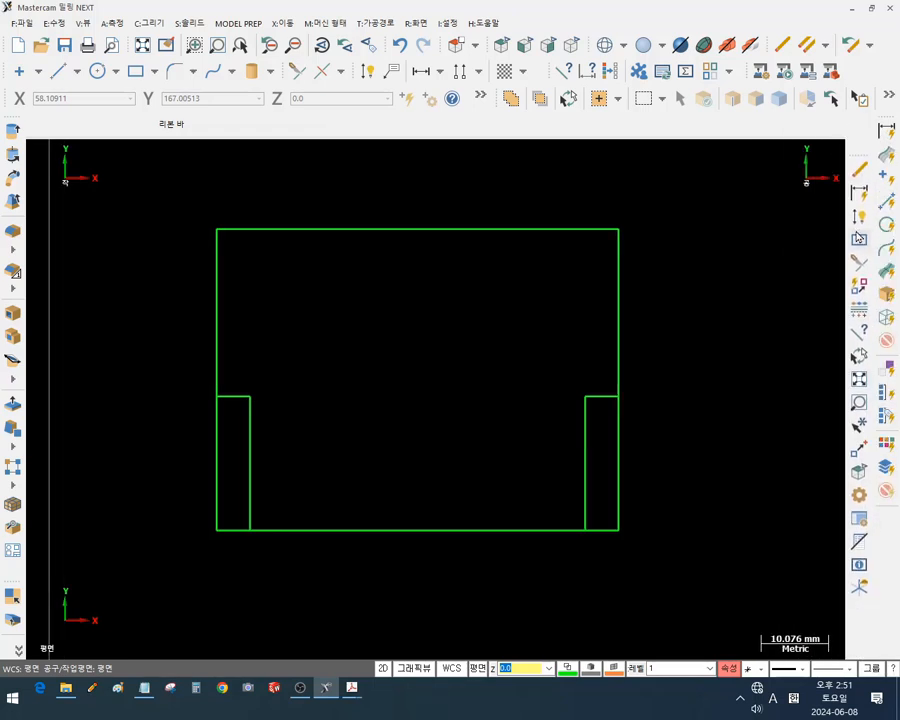
scroll(721, 215, down, 4)
scroll(723, 218, up, 4)
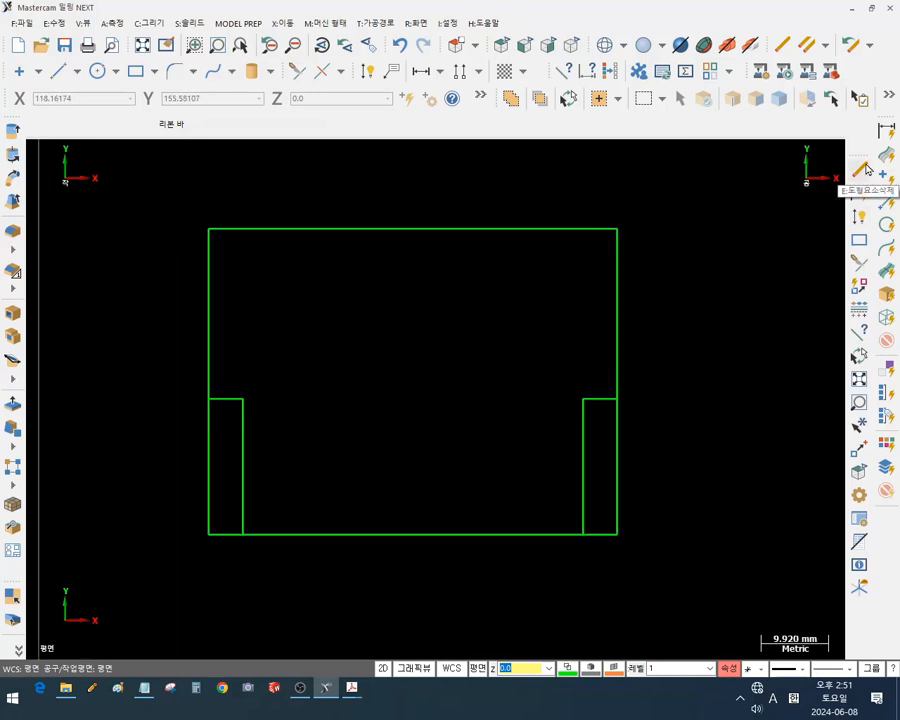
Start Trim/Break/Extend, mark its Divide and two-entity trim options in red on the screen, and close the annotation
click(858, 266)
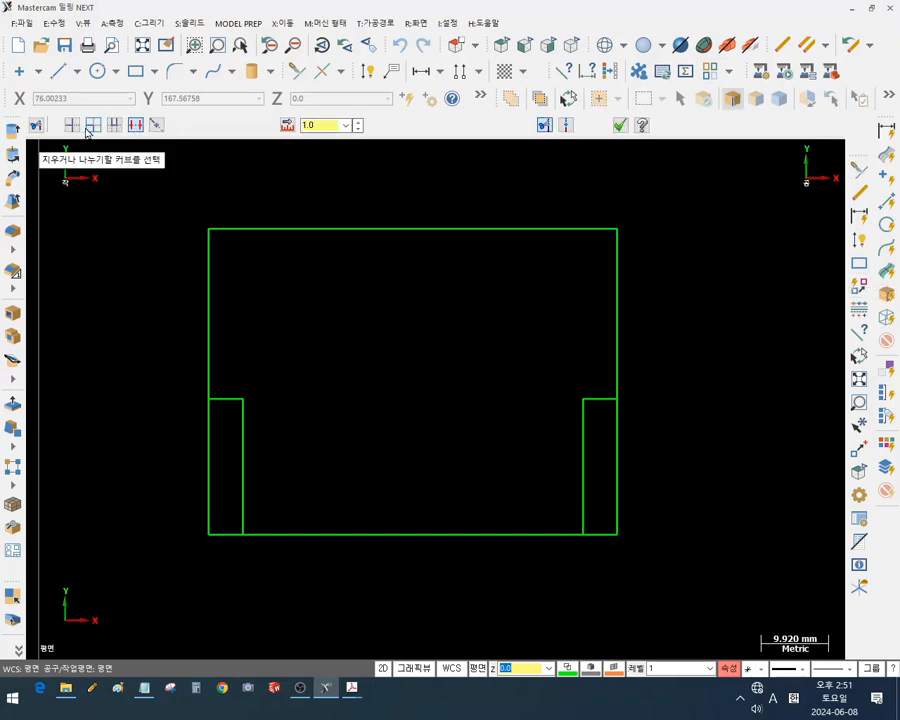
click(97, 692)
mouse_move(142, 155)
mouse_down()
mouse_move(124, 101)
mouse_move(145, 160)
mouse_move(136, 268)
mouse_up()
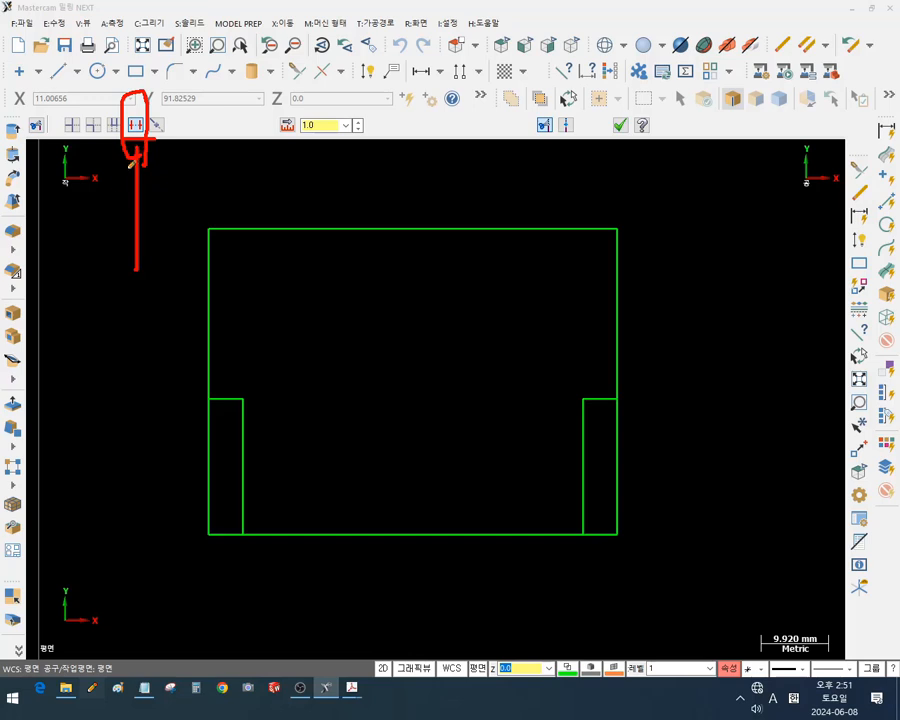
drag(147, 152, 180, 190)
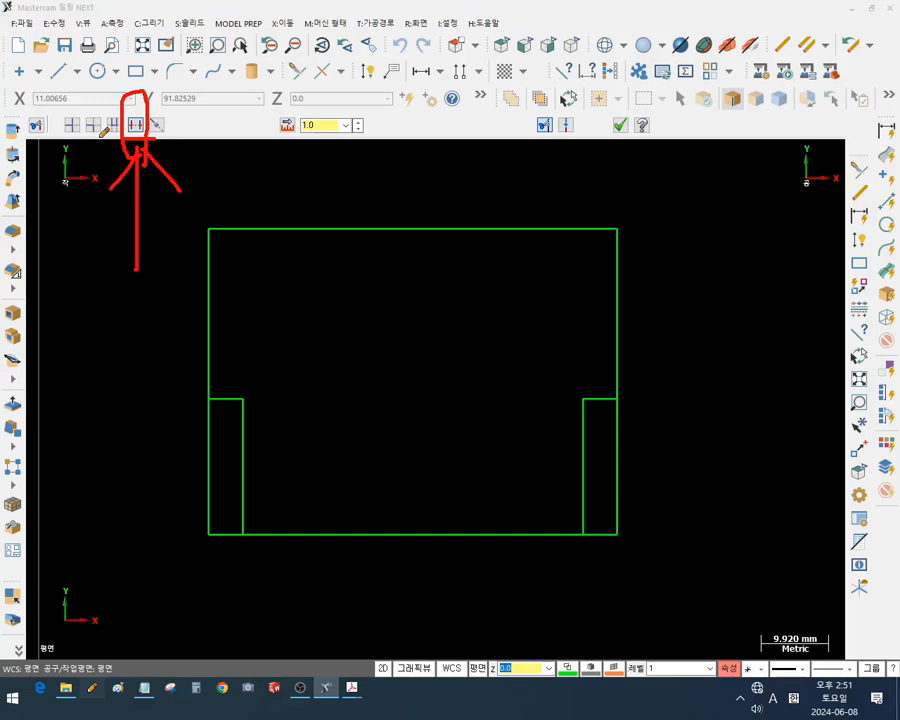
mouse_move(96, 99)
mouse_down()
mouse_move(79, 112)
mouse_move(100, 141)
mouse_up()
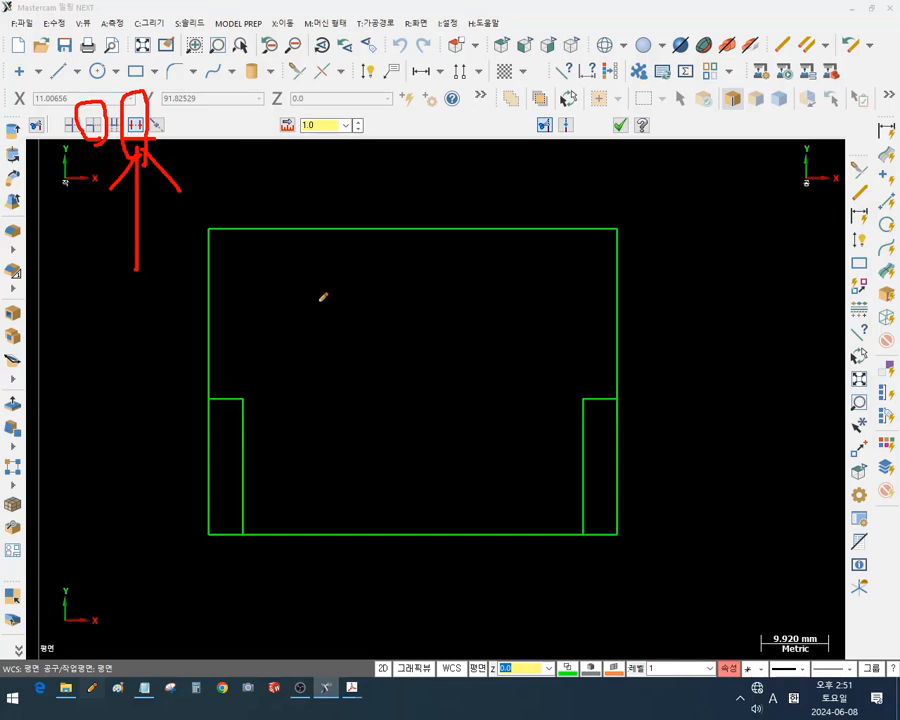
right_click(285, 198)
click(327, 346)
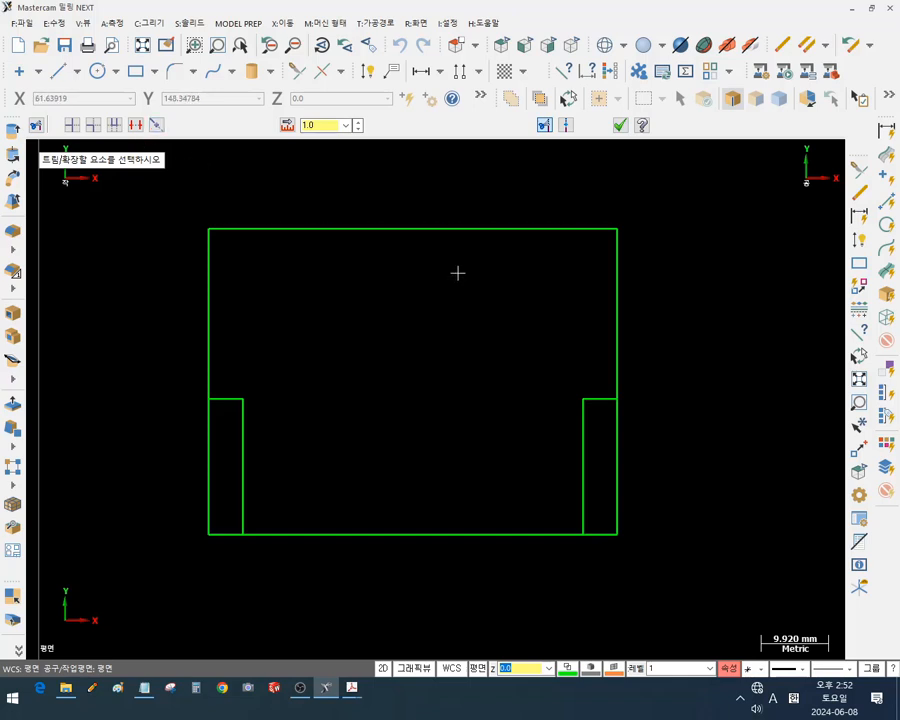
Divide away the outer edge segments at both lower corner cutouts of the 60 × 45 part and finish the trim
click(156, 124)
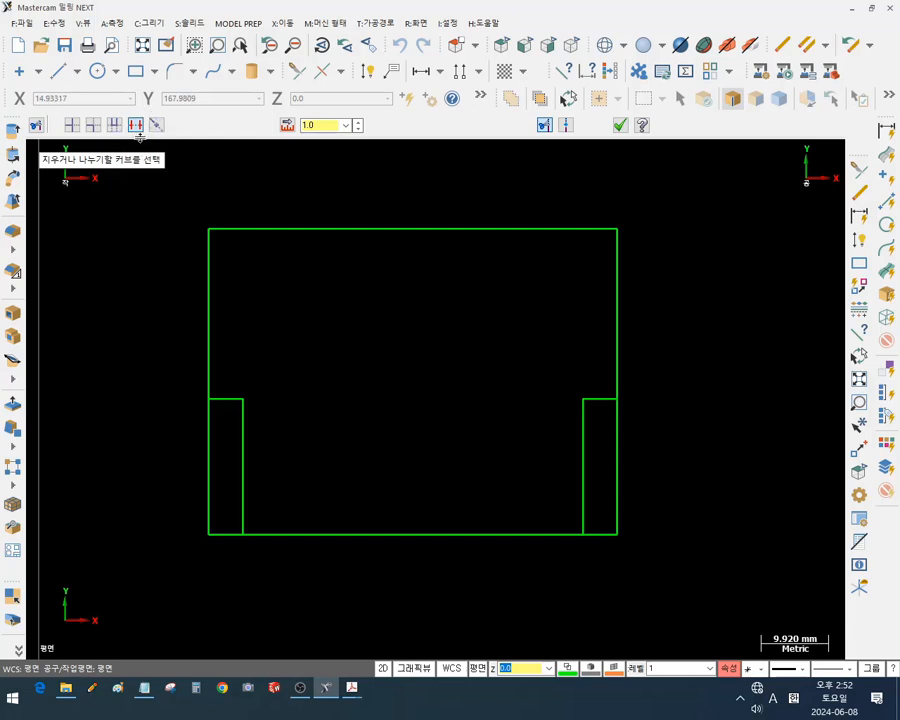
click(205, 467)
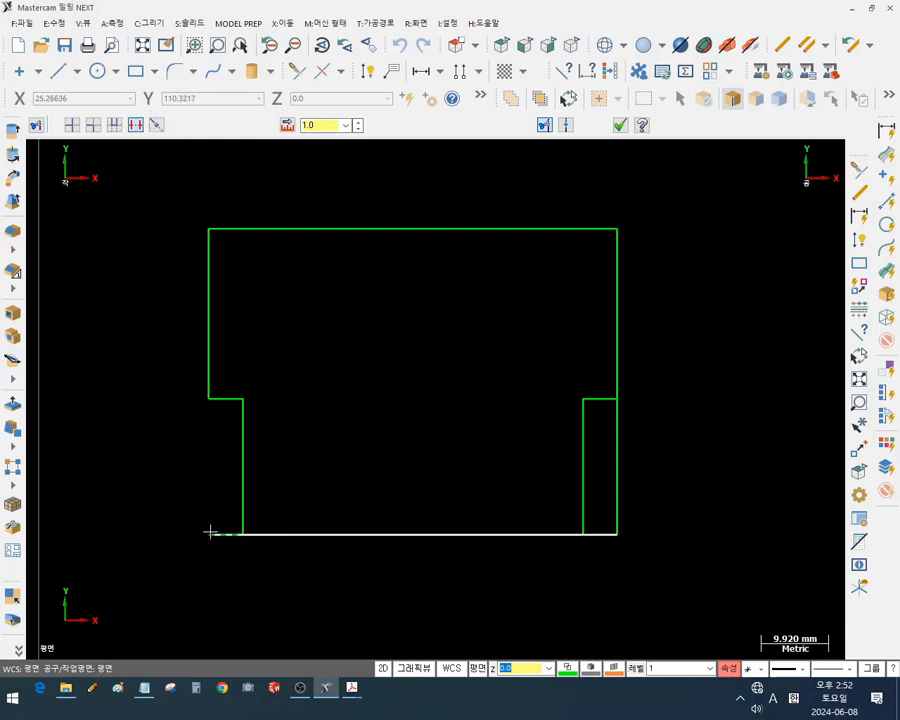
click(210, 531)
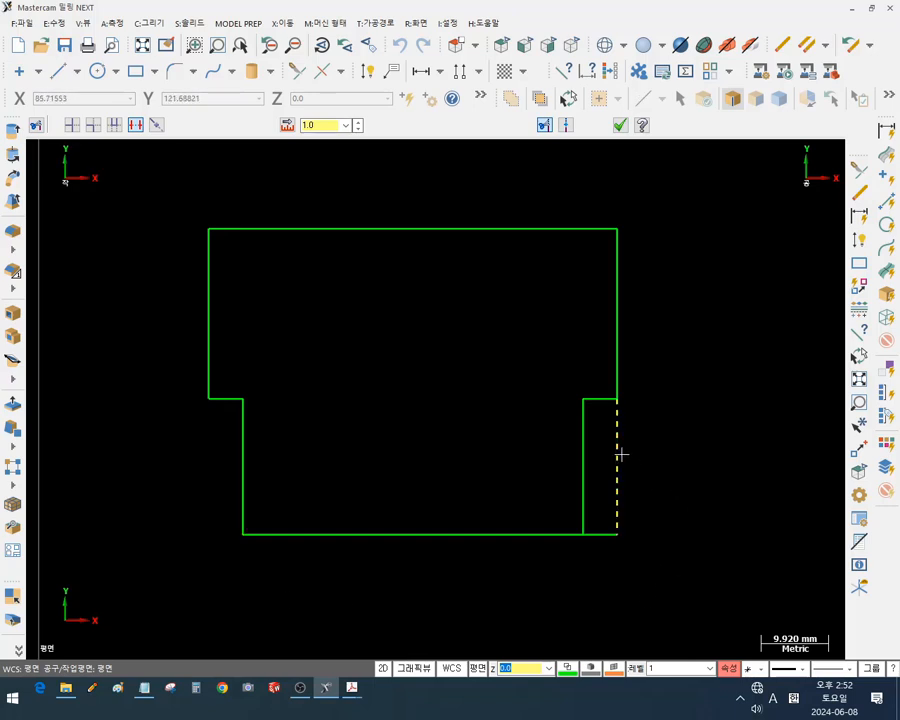
click(619, 506)
click(606, 535)
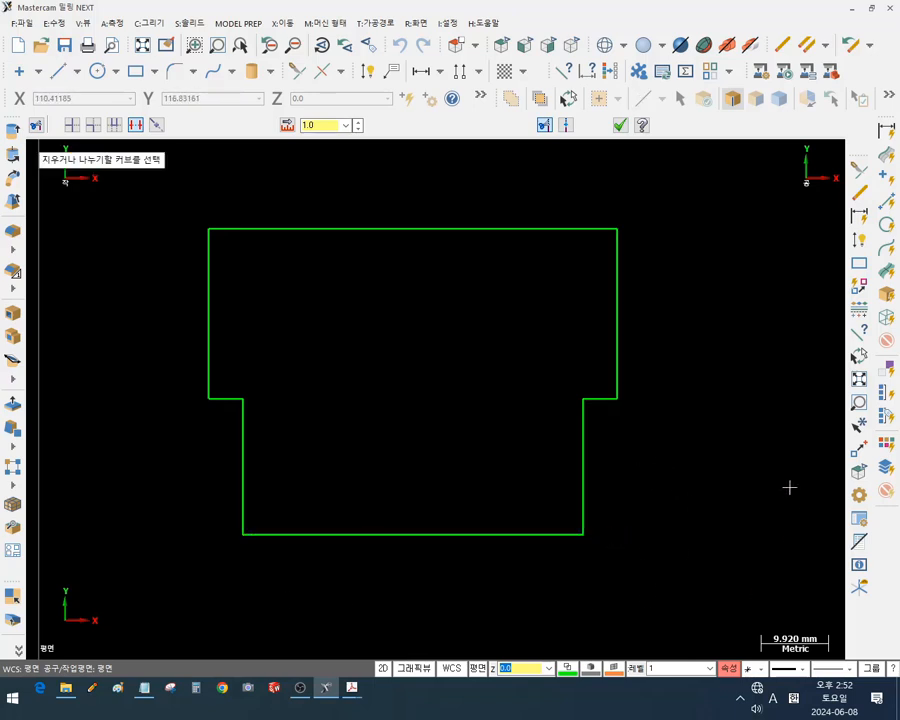
click(620, 125)
Check the upper notch's dimensions on page 37 of the MACAM X9 2D PDF and return to Mastercam
scroll(660, 412, down, 1)
scroll(524, 416, up, 1)
scroll(524, 416, up, 1)
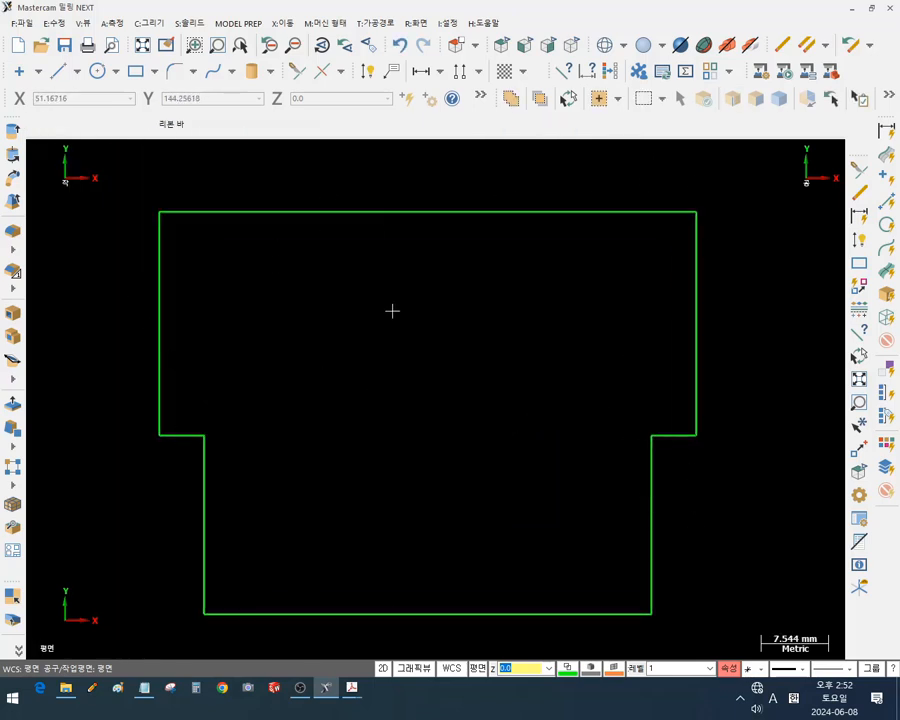
scroll(390, 316, down, 1)
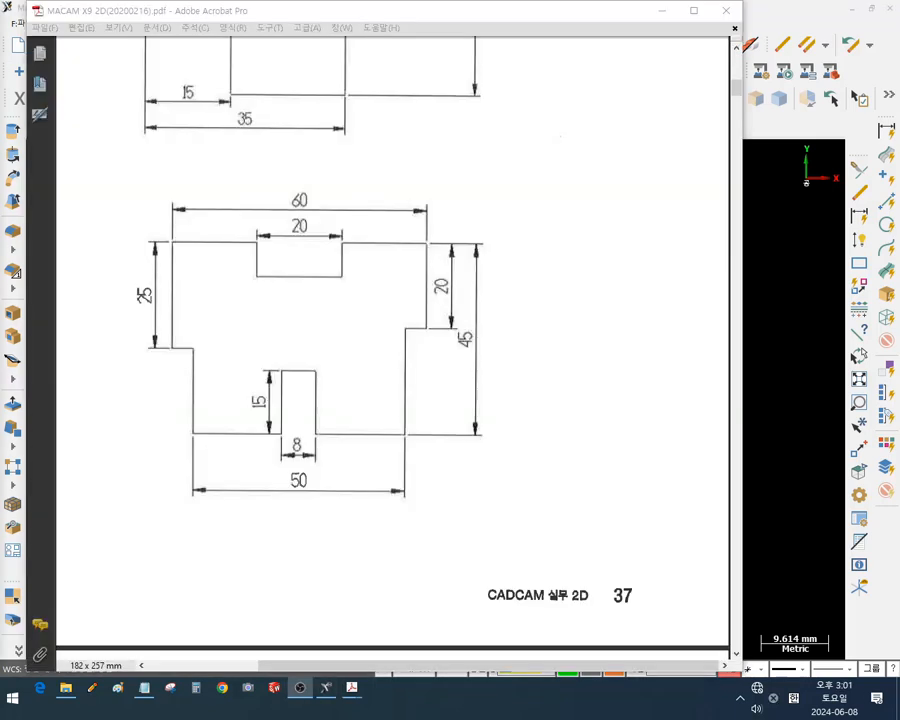
click(588, 334)
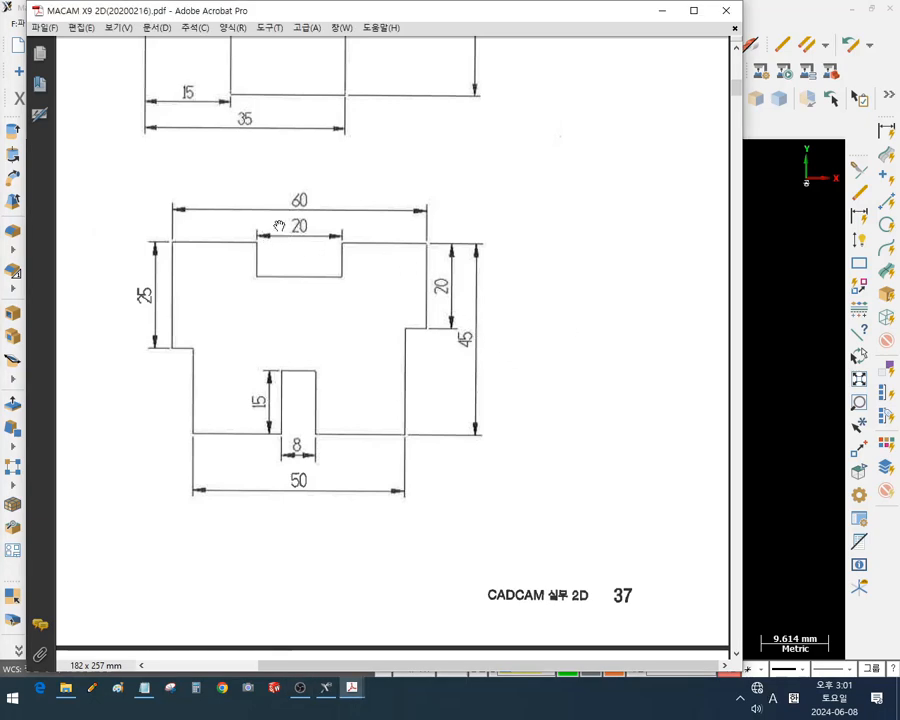
click(804, 290)
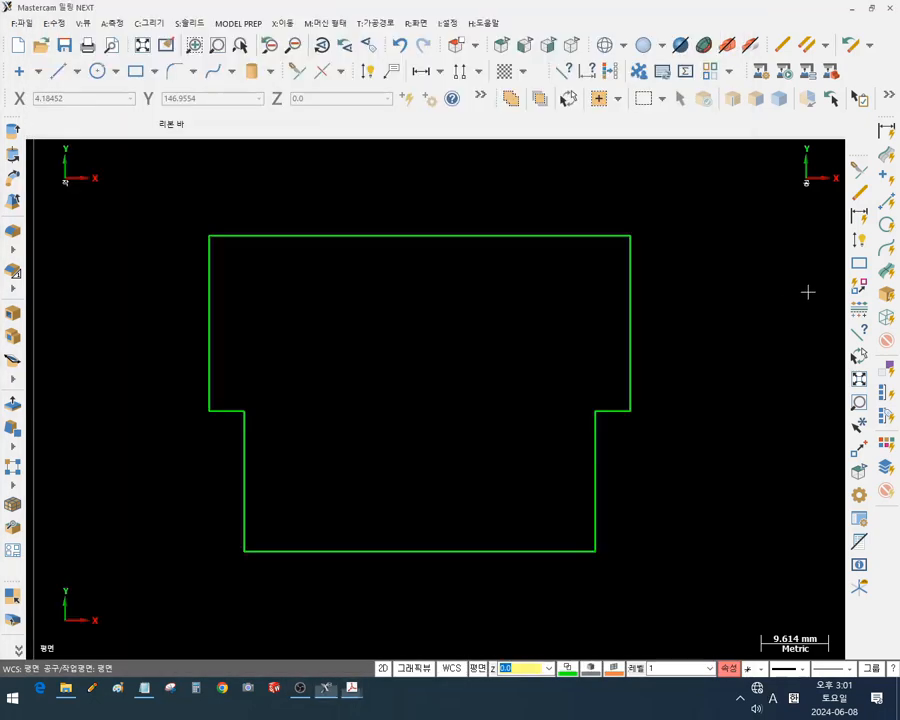
Draw a rectangle 20 mm wide and 10 mm high near the middle of the part's upper edge
scroll(361, 353, down, 1)
click(135, 72)
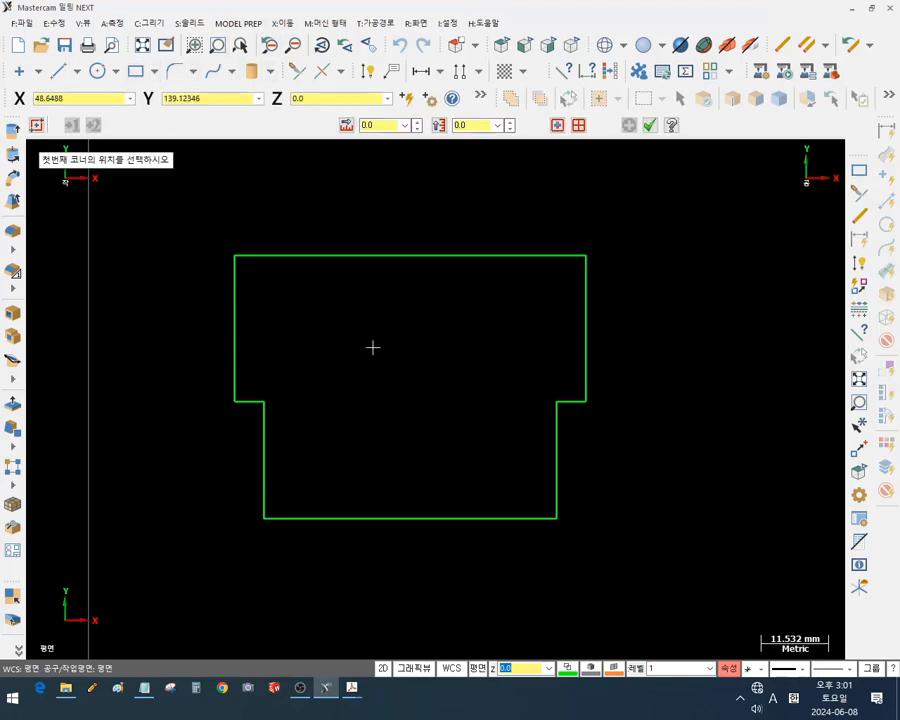
click(351, 312)
click(468, 277)
double_click(389, 126)
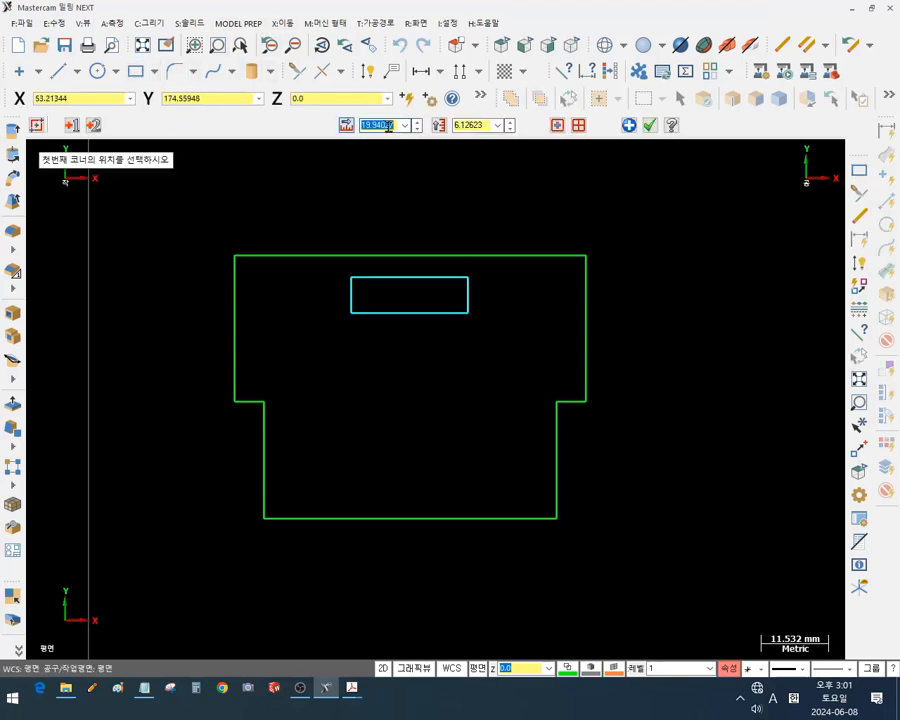
text(20.0)
double_click(476, 125)
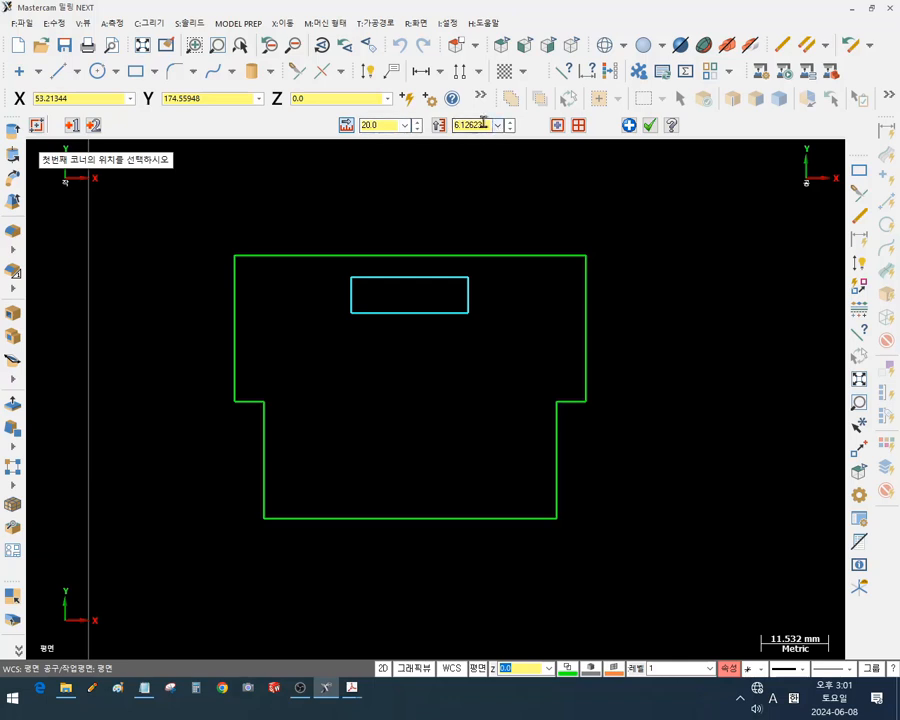
text(10.0)
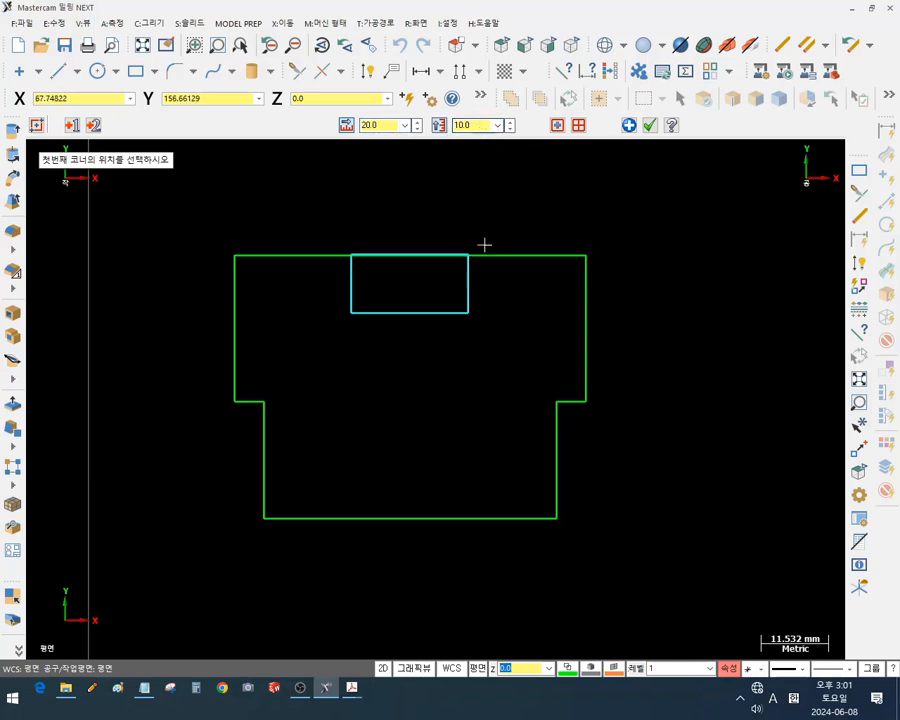
scroll(344, 253, up, 3)
click(649, 125)
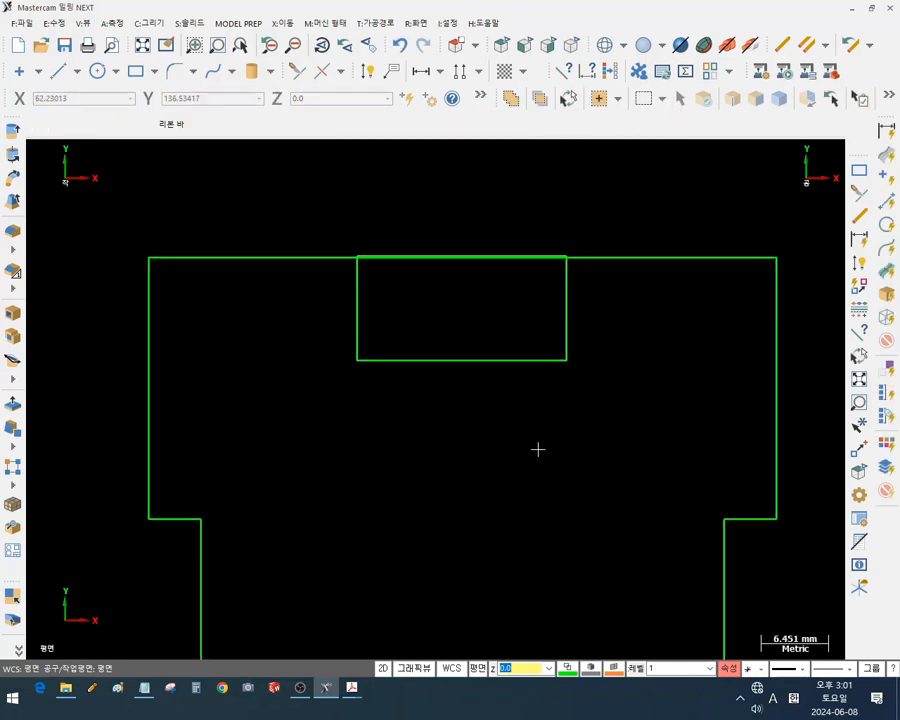
Set the window selection mode to In
drag(325, 167, 600, 385)
key(Escape)
click(617, 98)
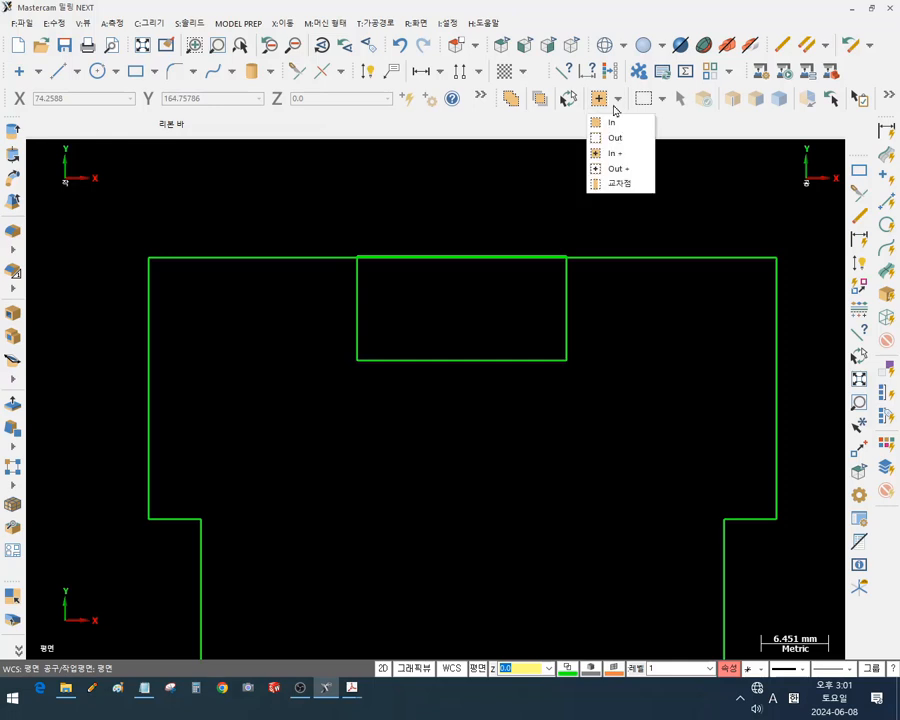
click(604, 121)
Move the 20 × 10 rectangle with Dynamic Xform from its upper edge midpoint to the midpoint of the part's upper edge
drag(301, 207, 610, 396)
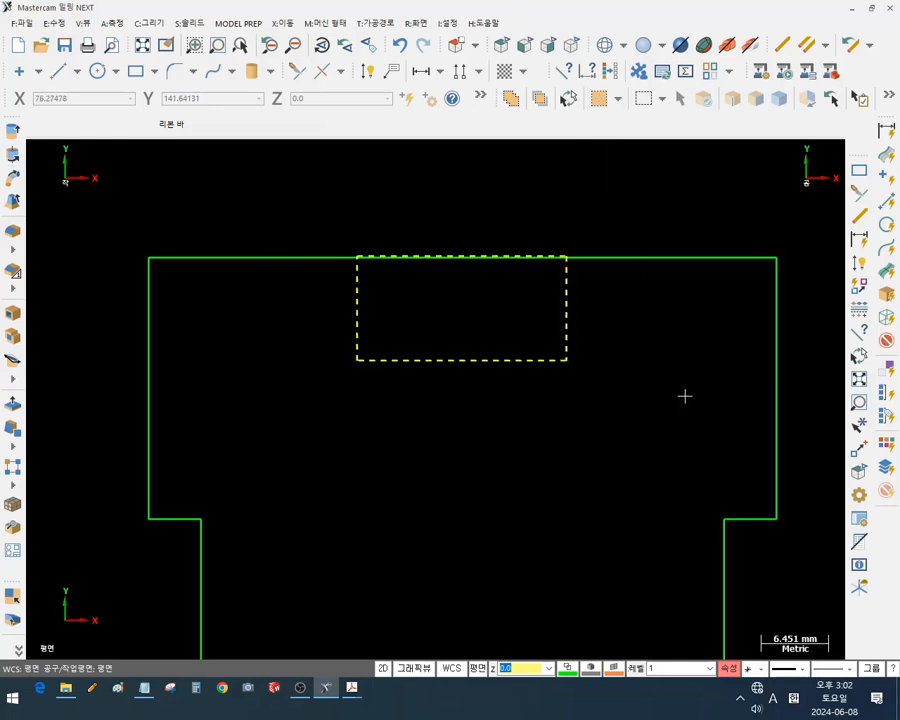
click(283, 22)
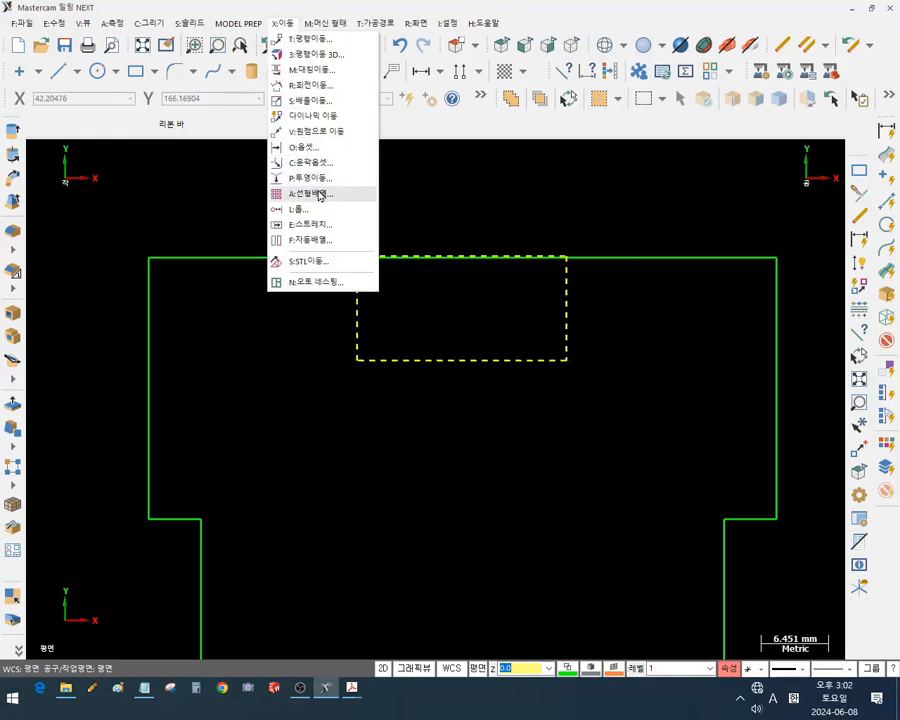
click(310, 116)
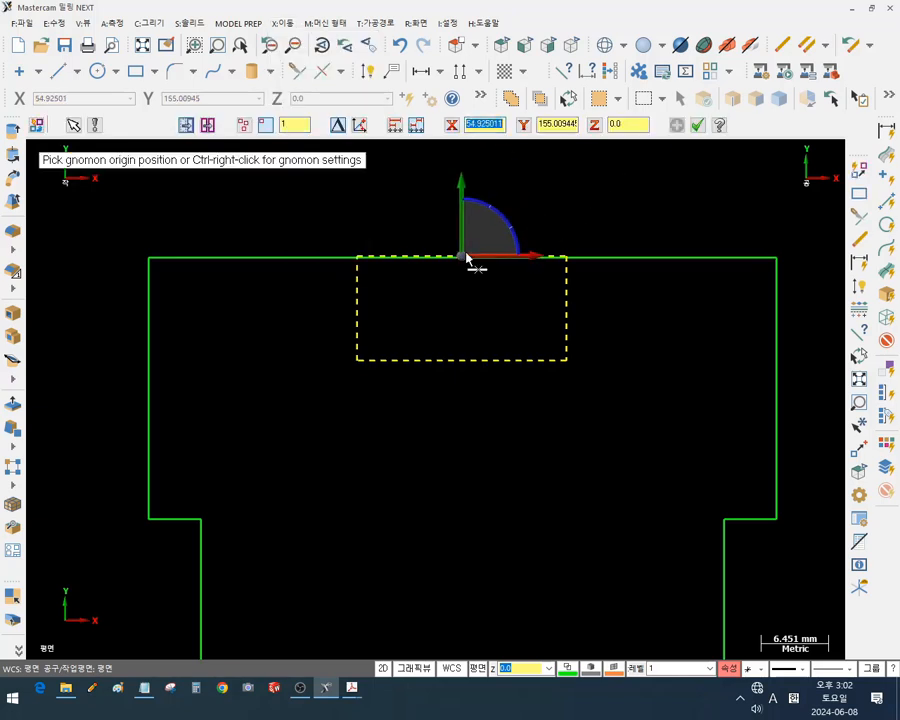
click(463, 256)
click(461, 259)
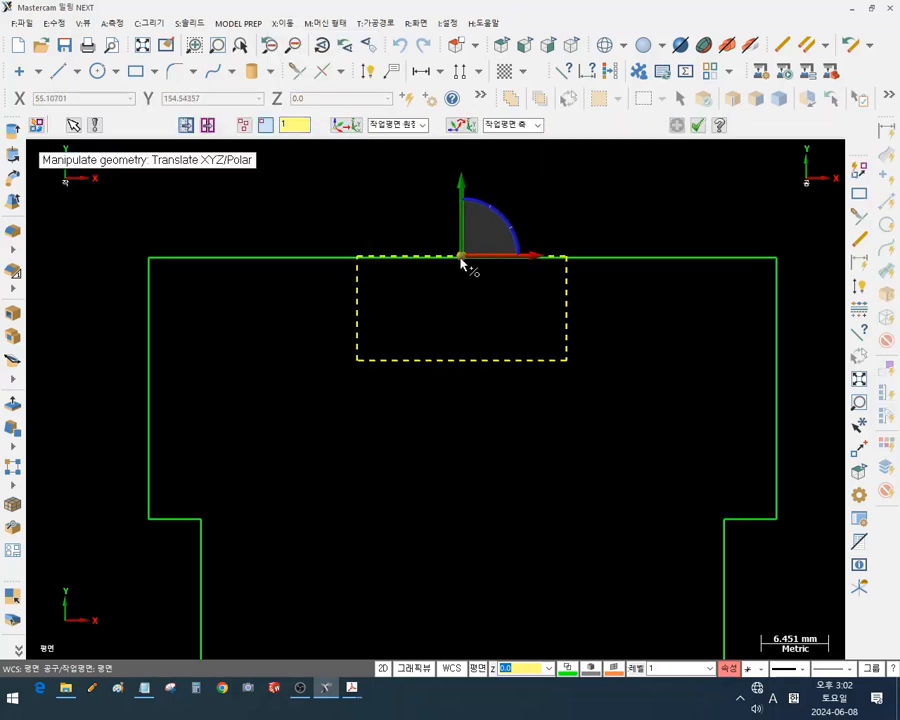
click(461, 256)
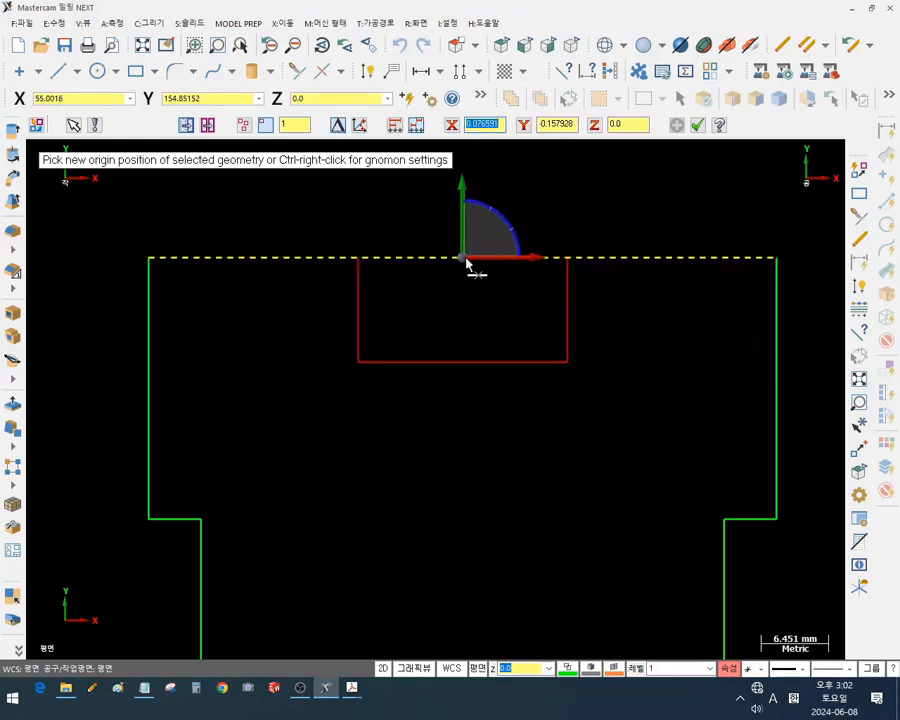
click(466, 262)
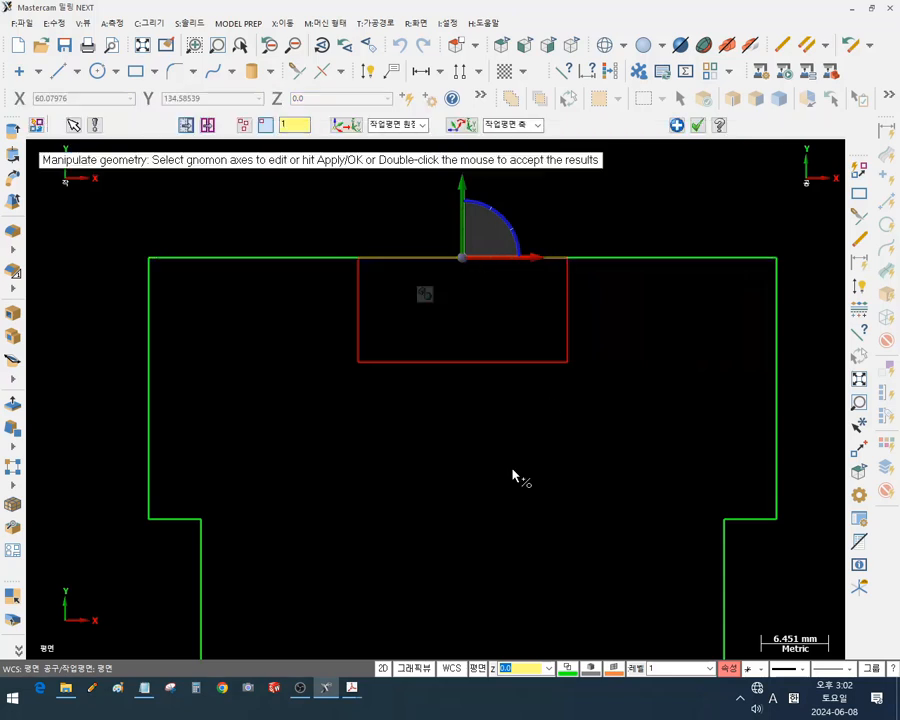
click(695, 125)
Check the lower slot's dimensions in the MACAM X9 2D PDF and switch back to Mastercam
scroll(546, 234, down, 2)
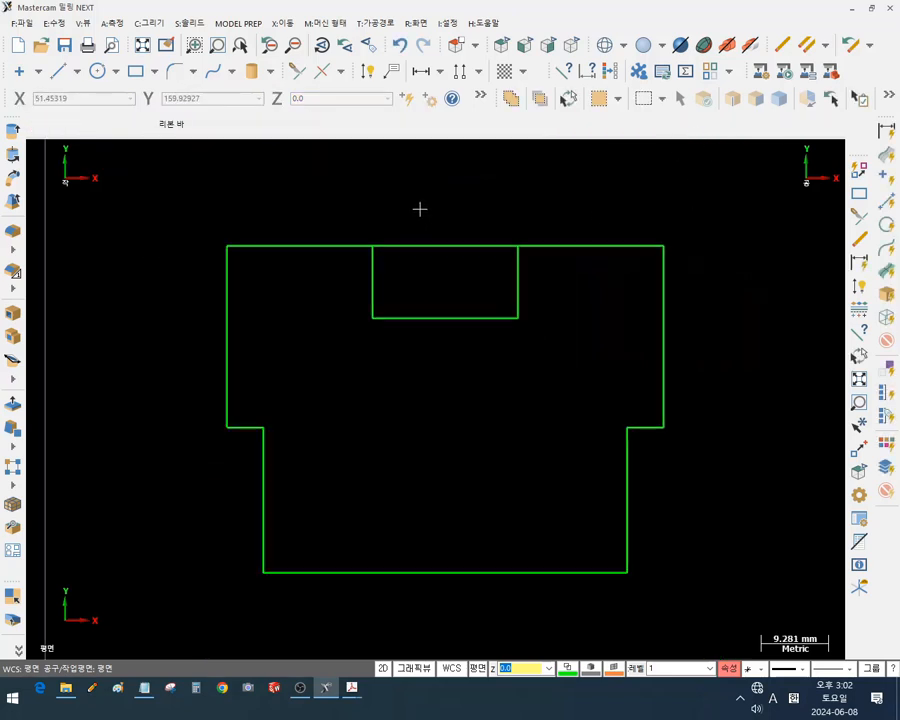
scroll(456, 482, down, 2)
scroll(562, 394, up, 1)
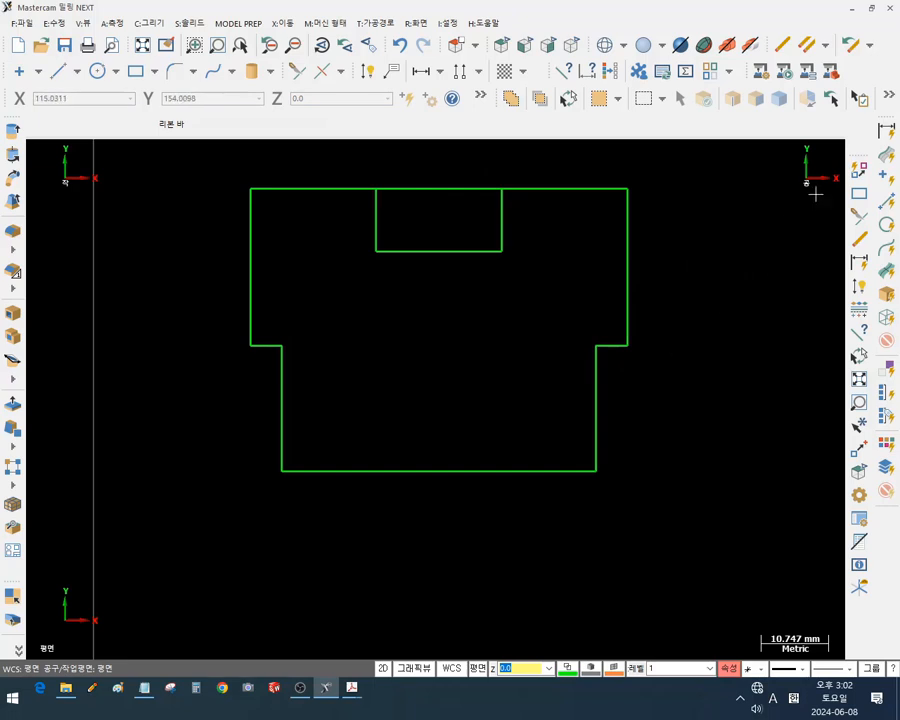
mouse_move(352, 687)
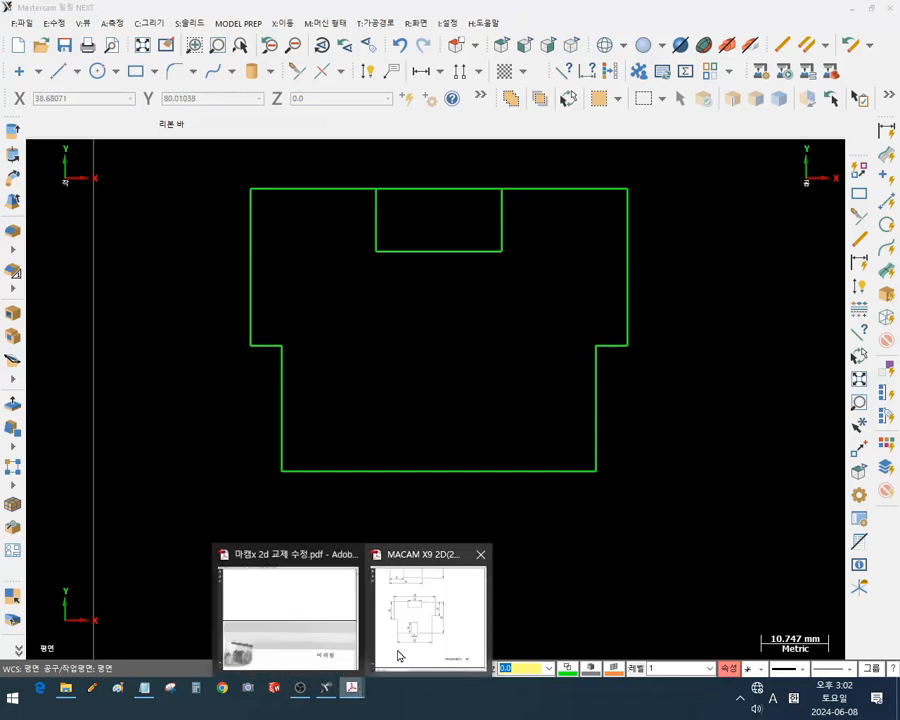
click(425, 628)
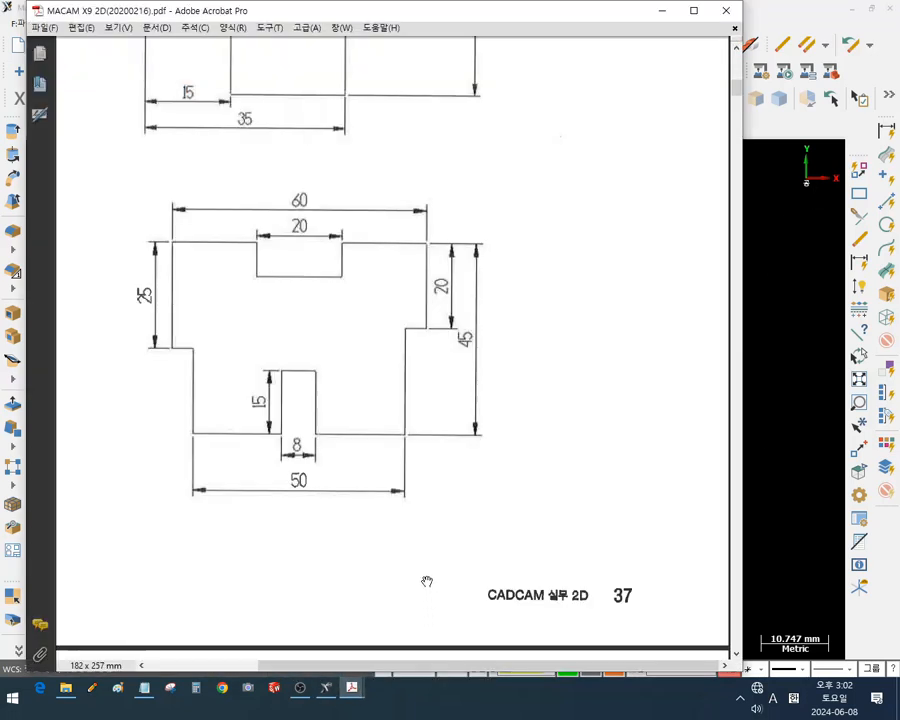
click(354, 690)
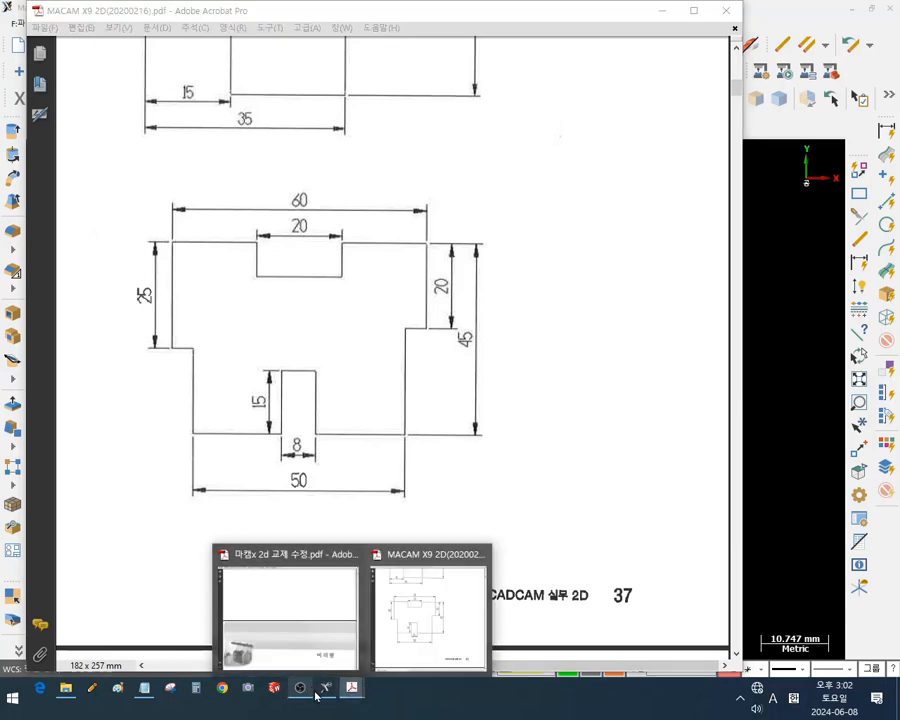
click(322, 690)
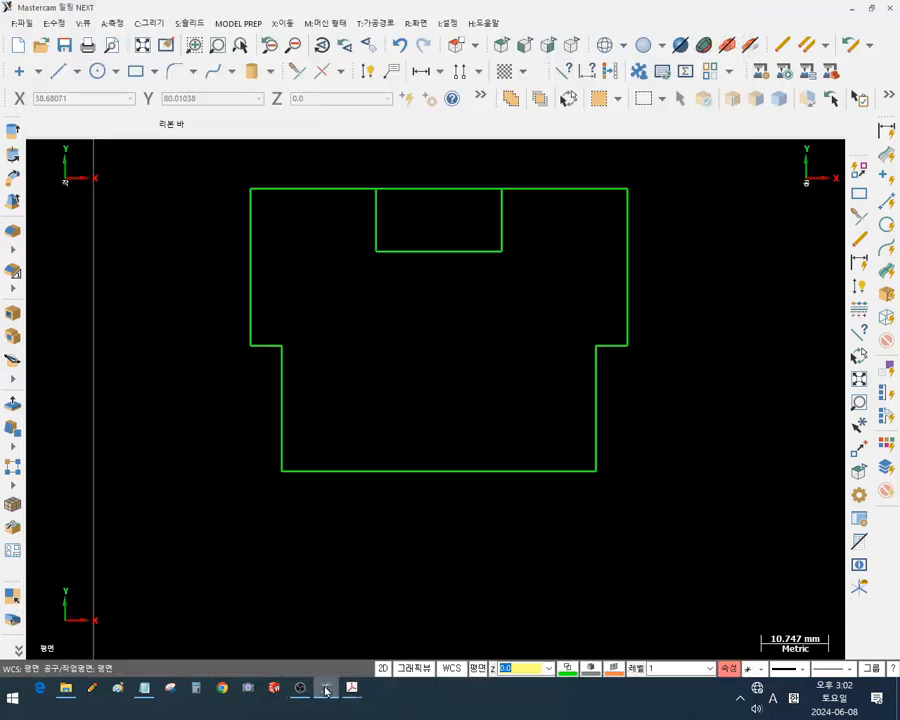
Draw a rectangle 8 mm wide and 15 mm high inside the lower half of the part
click(860, 195)
click(466, 315)
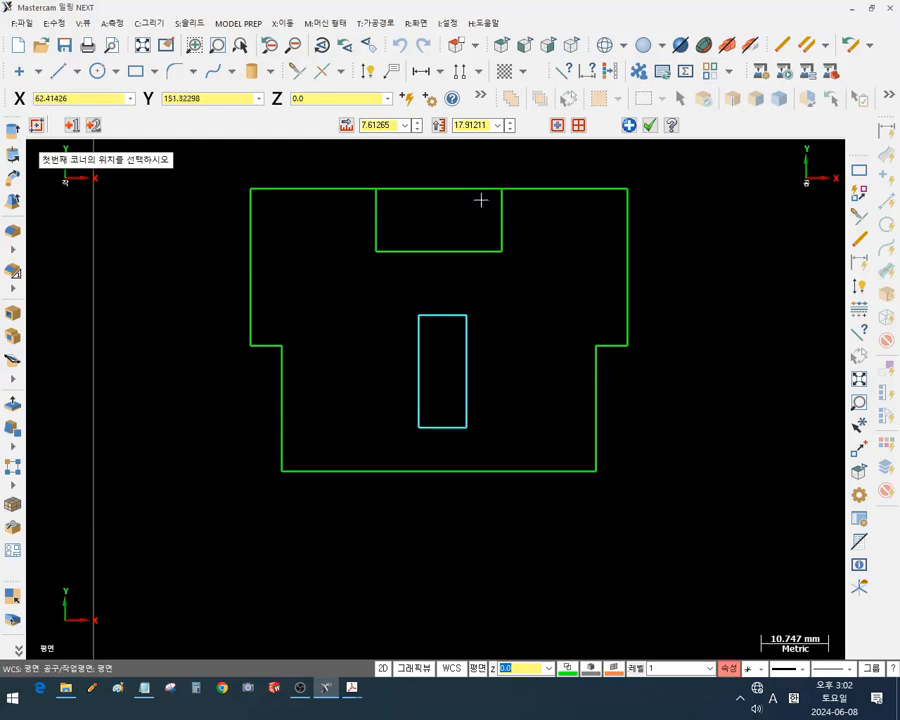
click(389, 126)
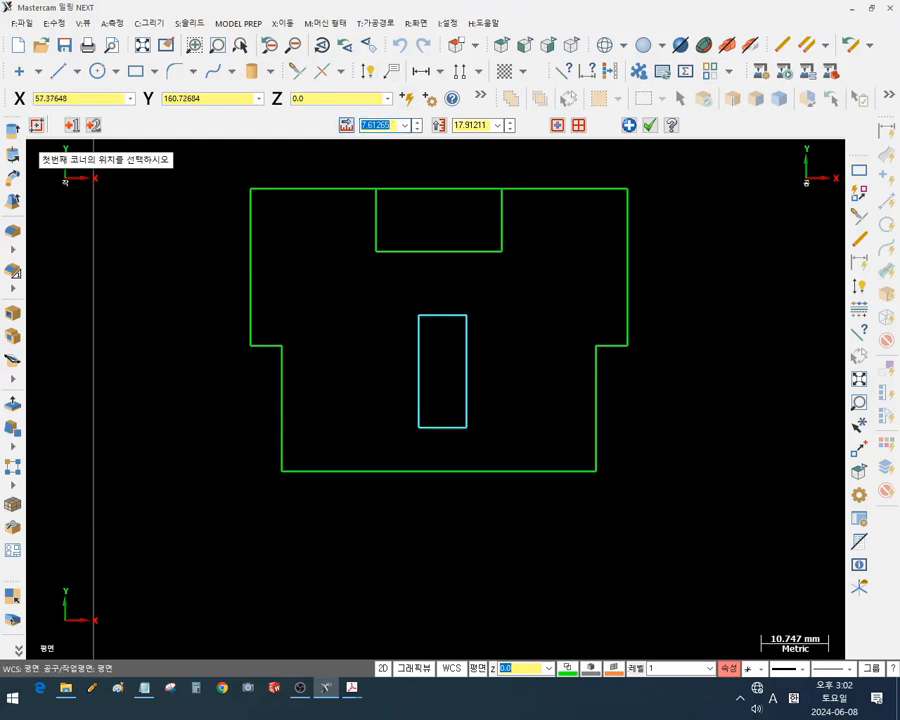
text(8)
click(468, 125)
text(1)
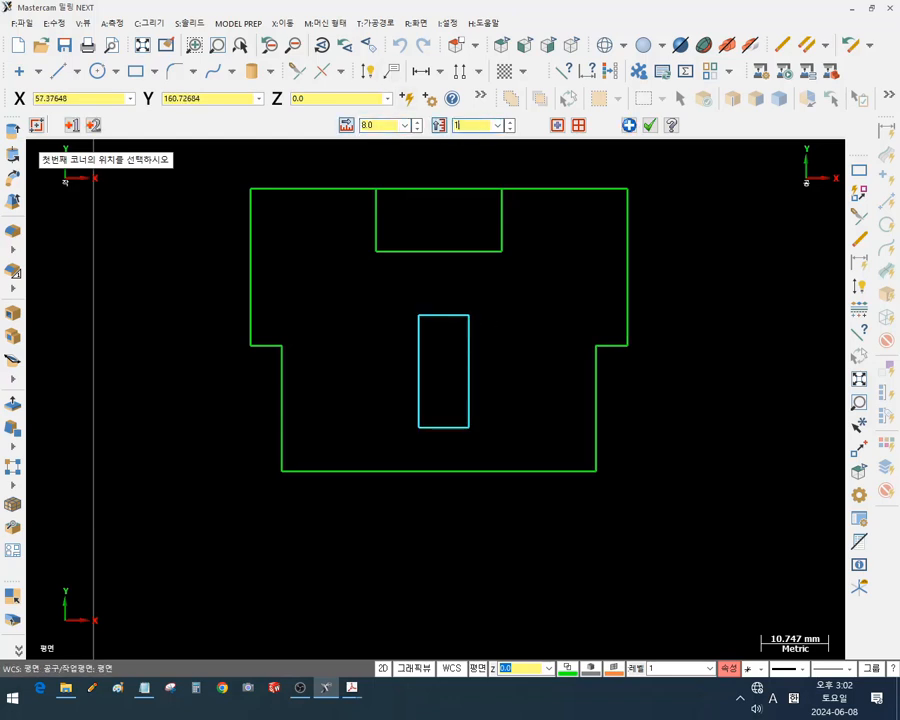
text(5)
key(Tab)
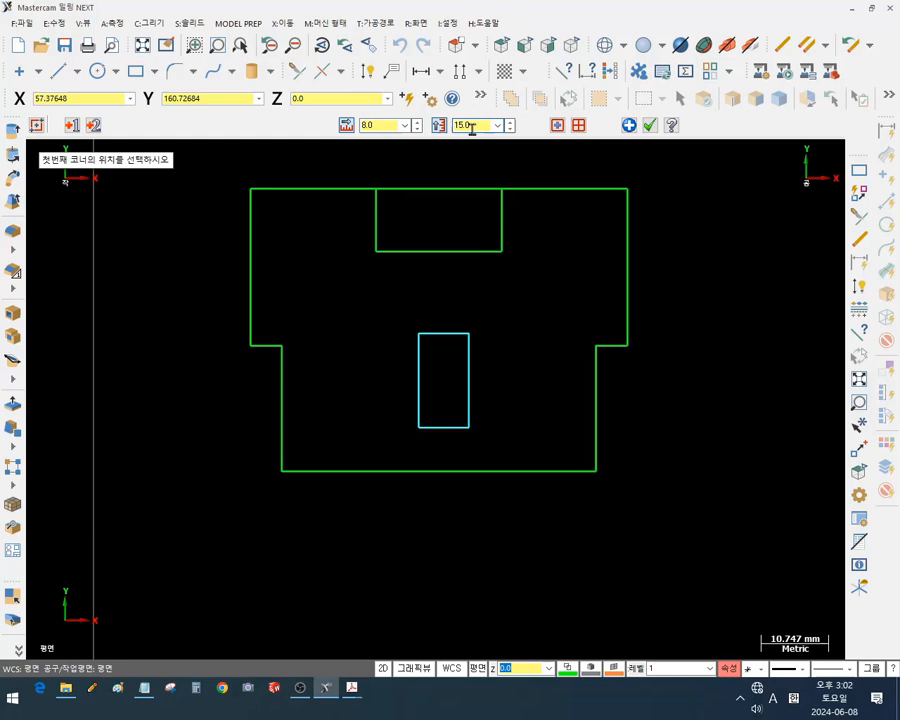
click(630, 125)
Move the 8 × 15 rectangle with Dynamic Xform from its lower edge midpoint to the midpoint of the part's lower edge
drag(370, 291, 532, 439)
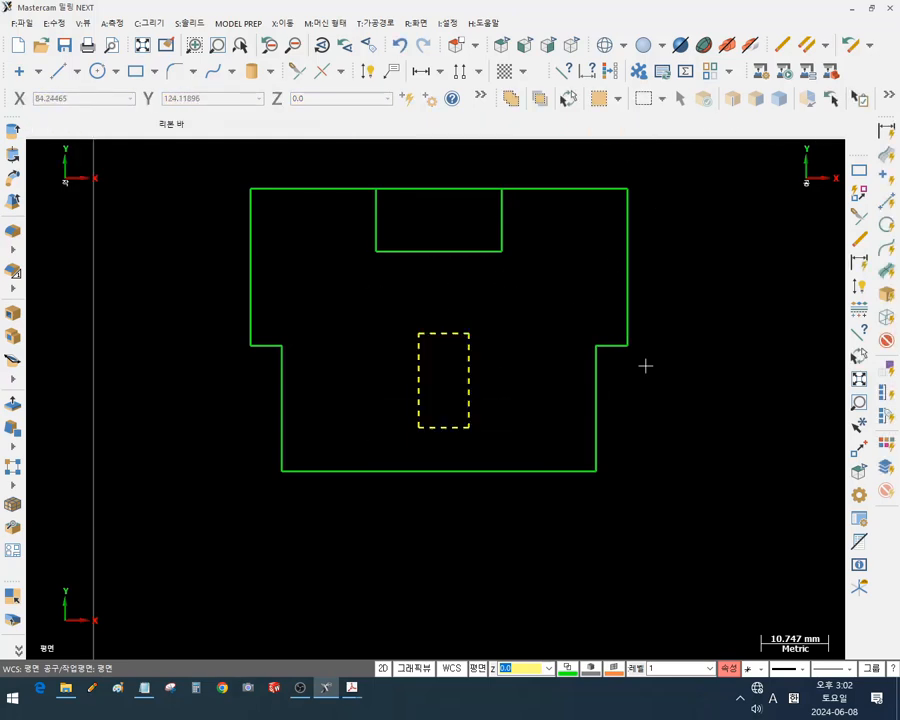
click(861, 197)
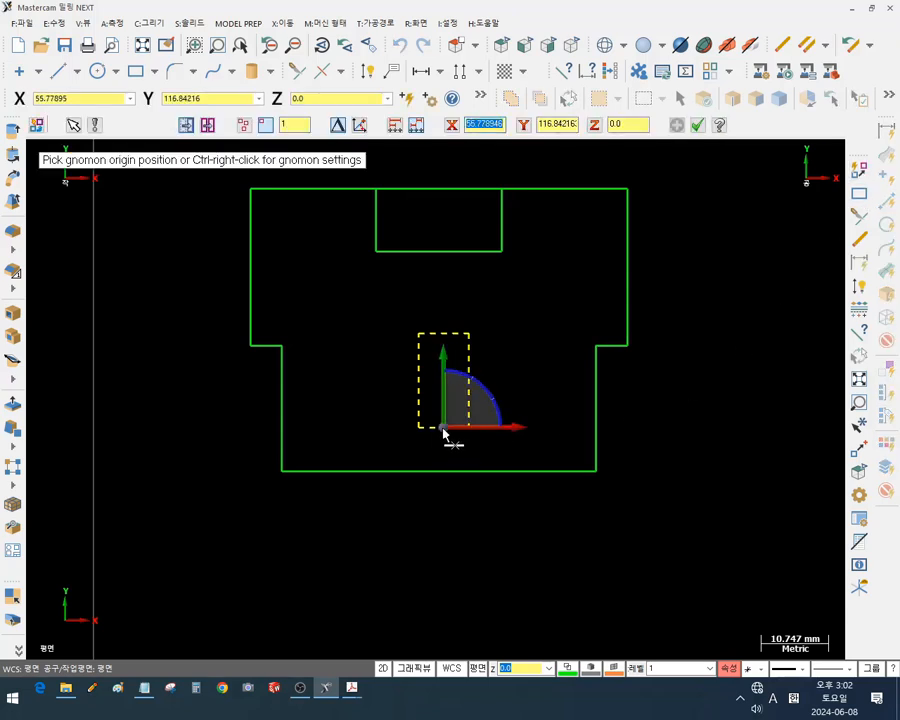
click(443, 428)
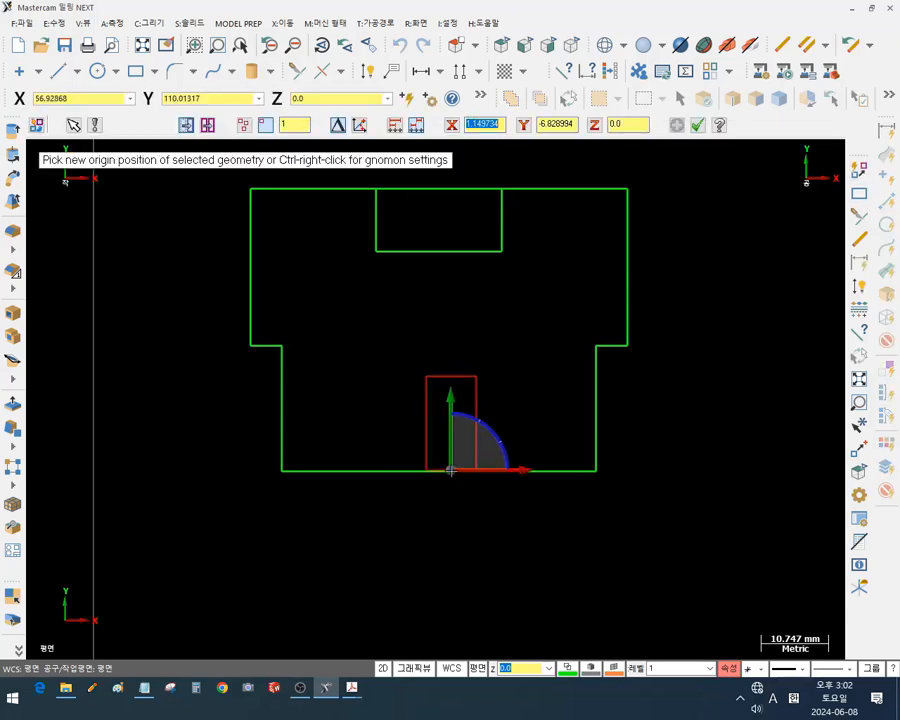
click(438, 470)
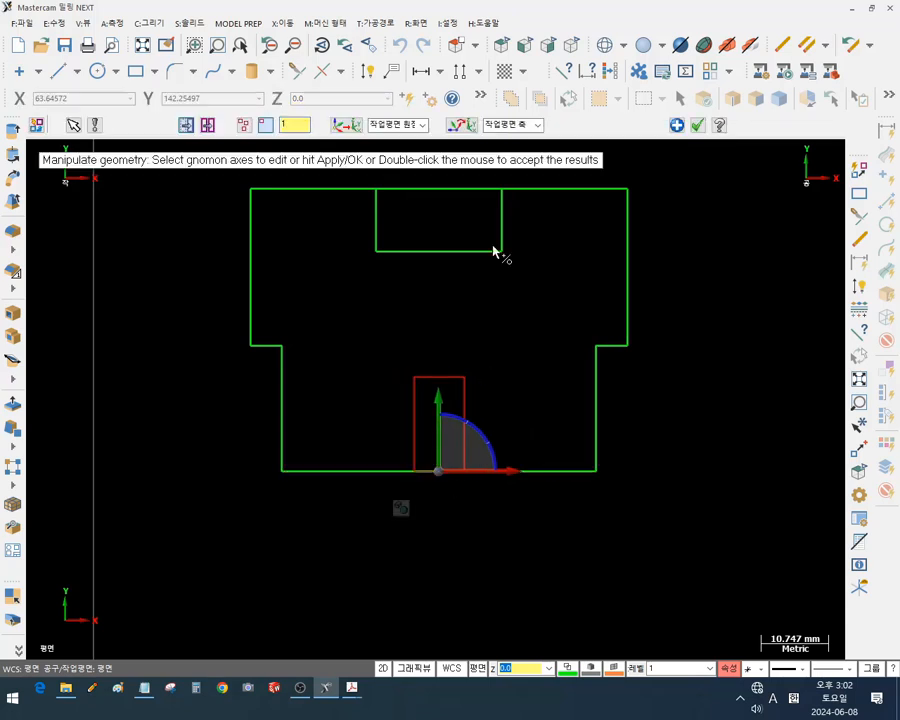
click(699, 126)
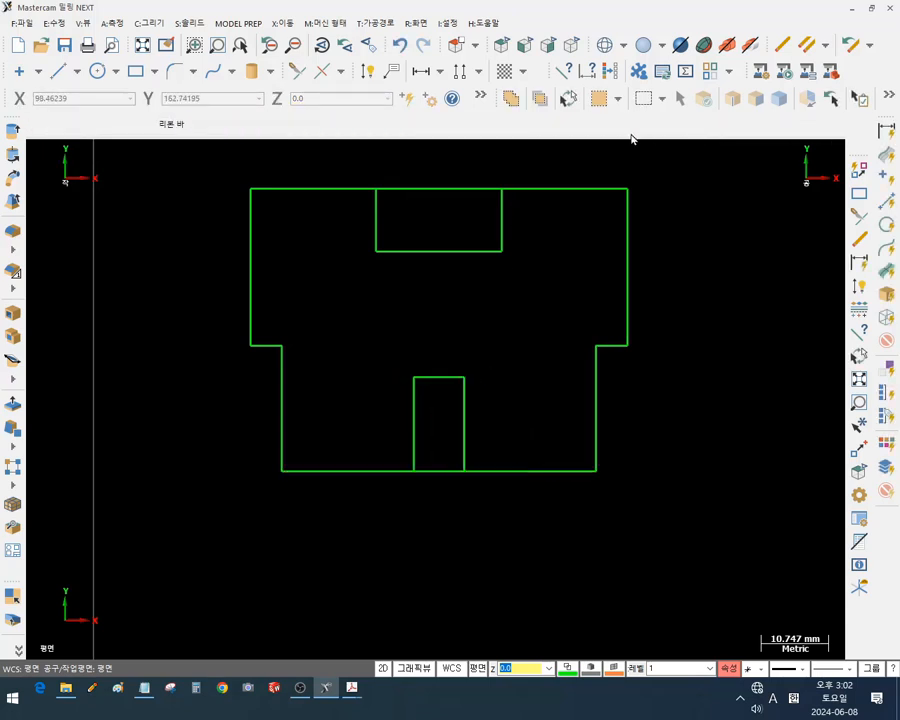
Remove the edge segments that close the upper notch and the lower slot with the Divide tool
click(321, 73)
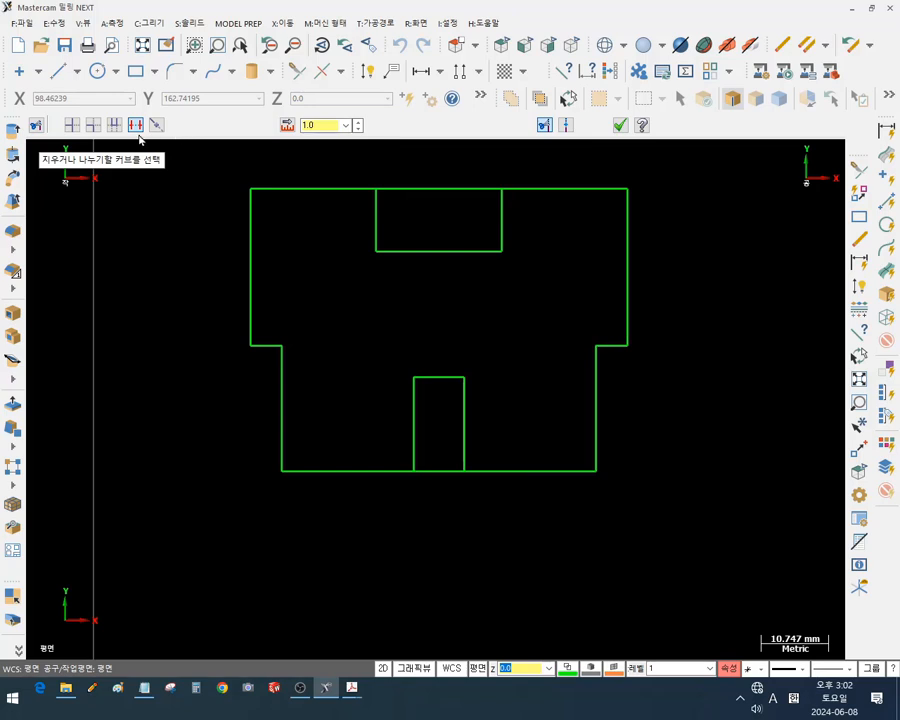
click(447, 189)
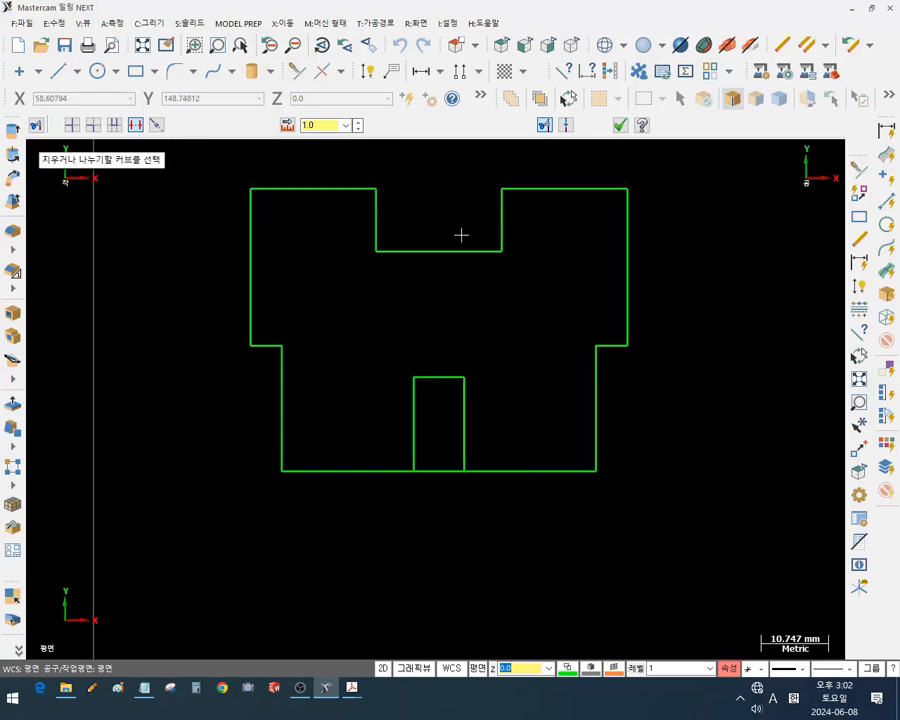
click(443, 474)
click(620, 125)
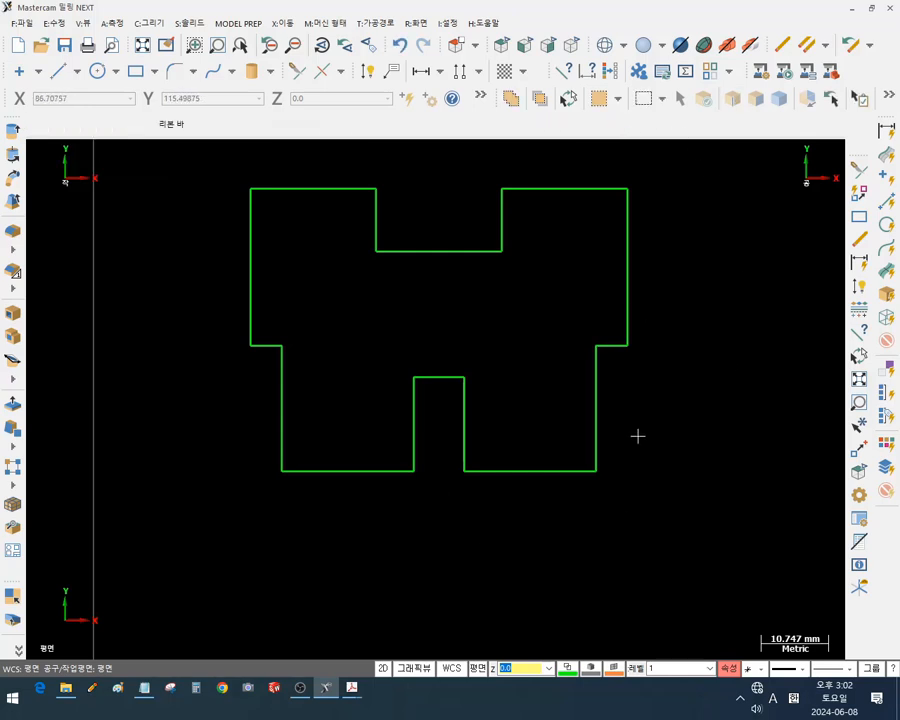
Dimension the part's overall width above its upper edge with Smart Dimension
scroll(636, 430, down, 2)
scroll(611, 277, up, 2)
scroll(611, 277, up, 1)
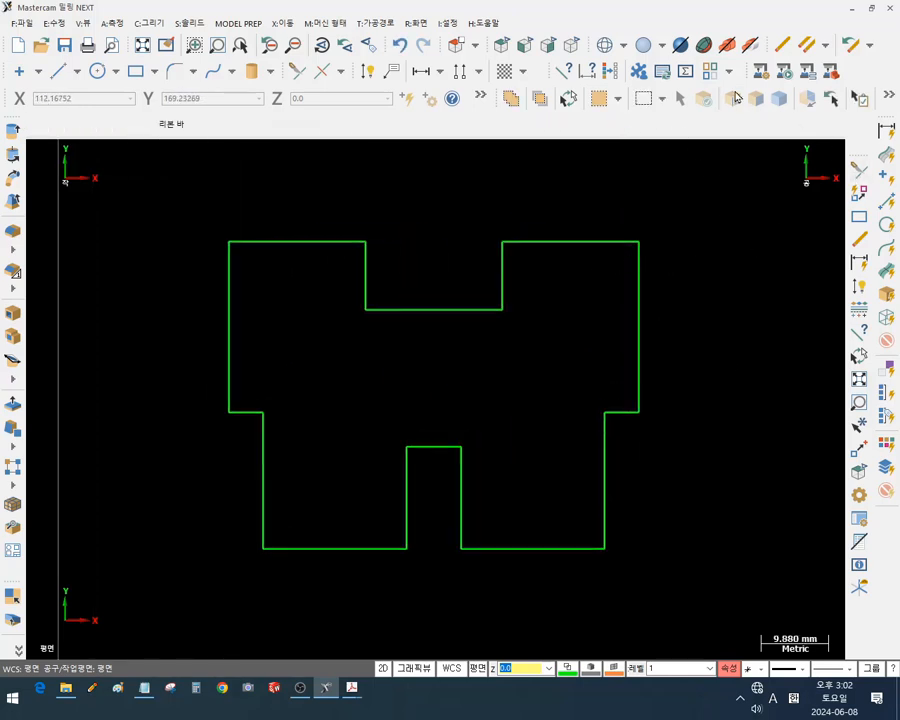
click(369, 75)
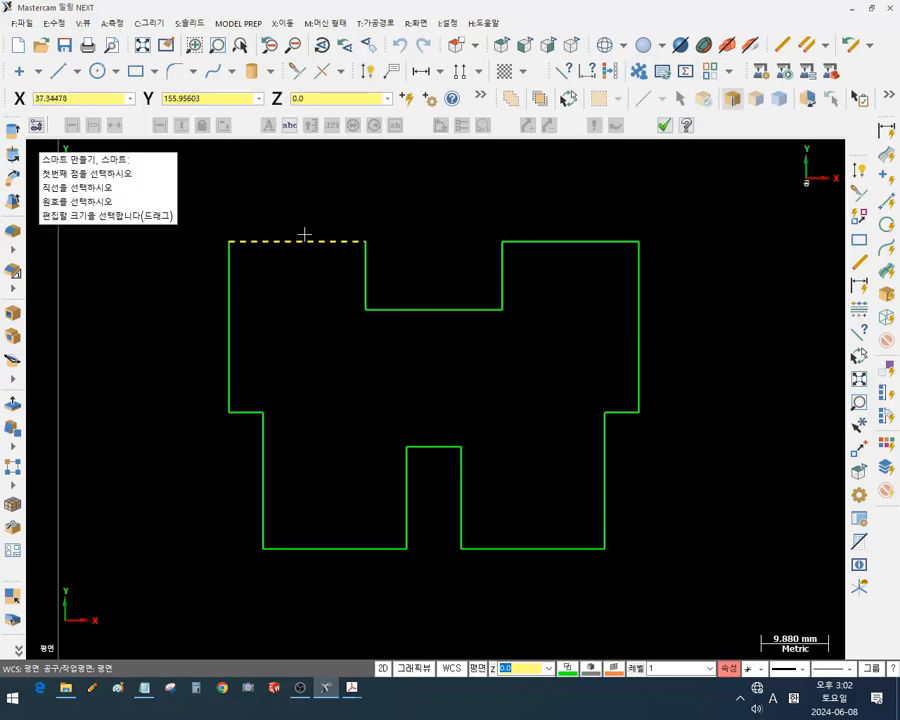
click(234, 244)
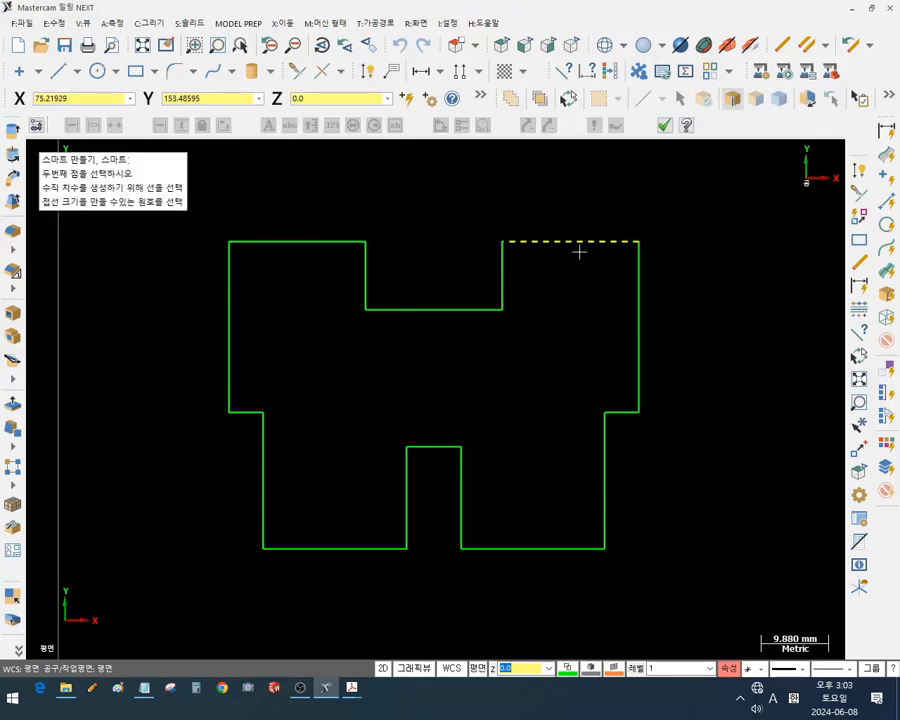
click(641, 244)
click(478, 177)
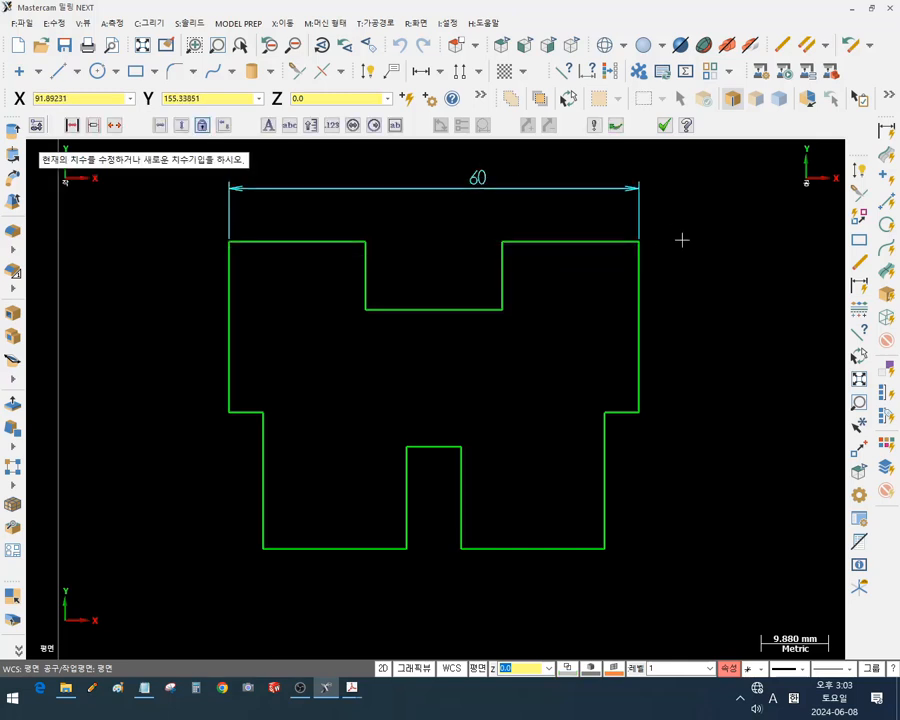
Dimension the part's overall height vertically to the right of the part, from its upper right to its lower right corner
click(640, 242)
click(605, 549)
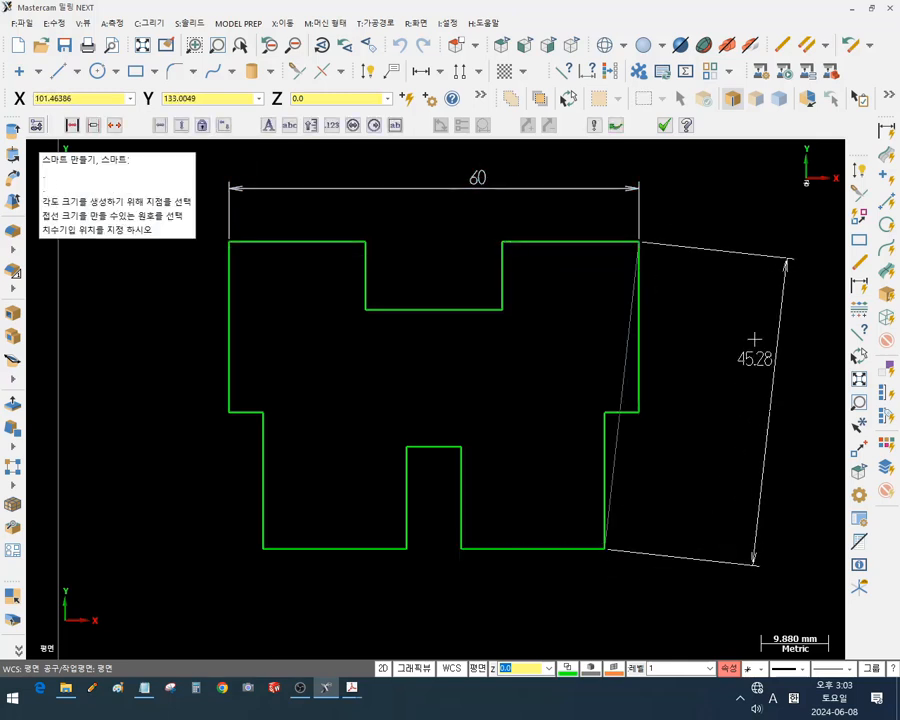
click(750, 210)
click(748, 208)
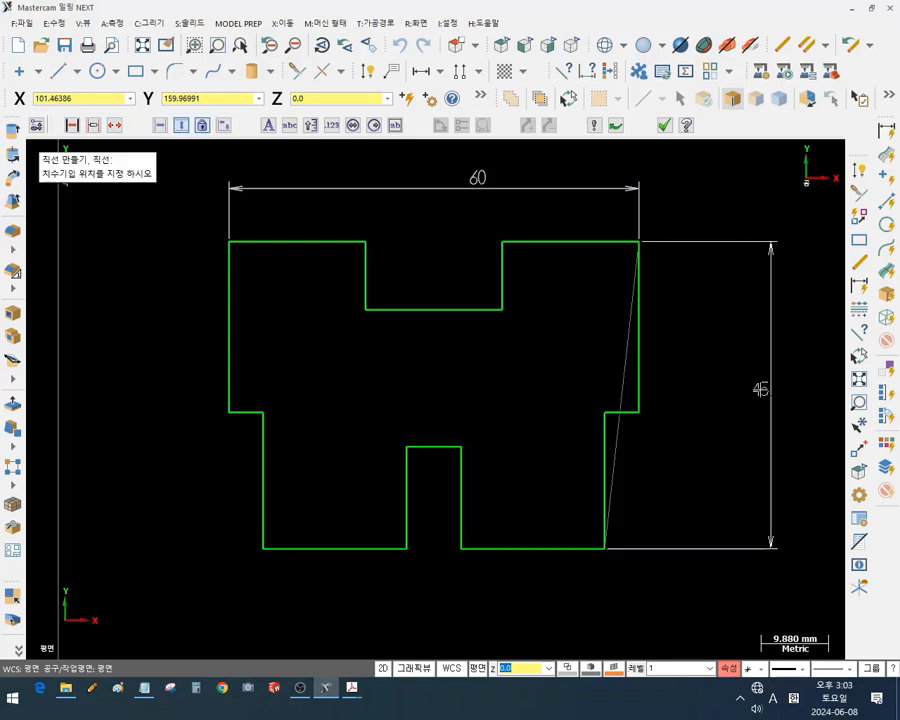
click(767, 396)
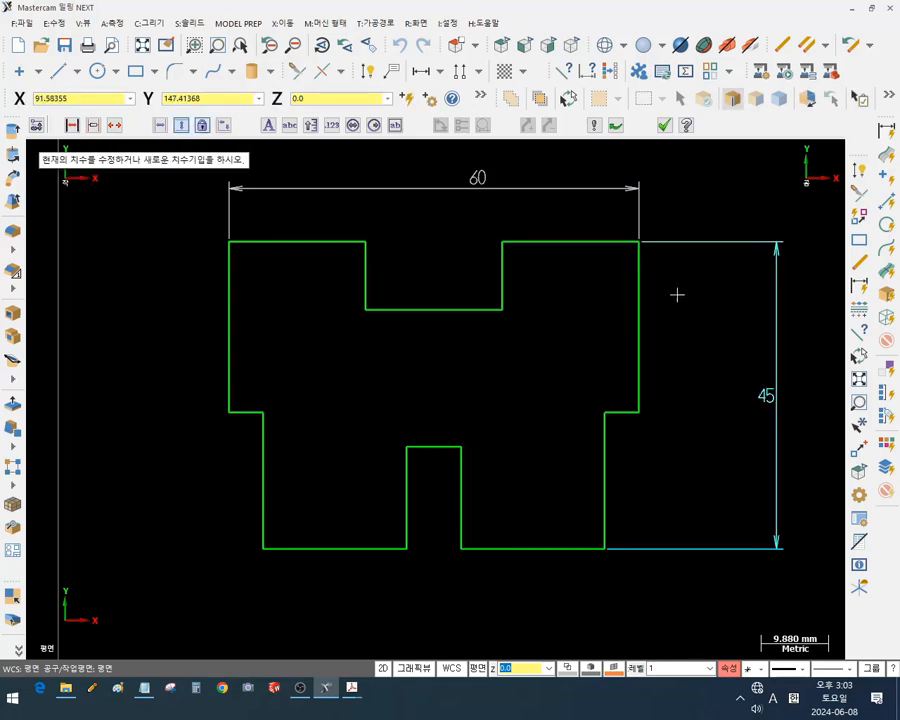
Dimension the upper left side edge and the lower edge to the left of the slot
click(227, 341)
click(172, 340)
click(285, 549)
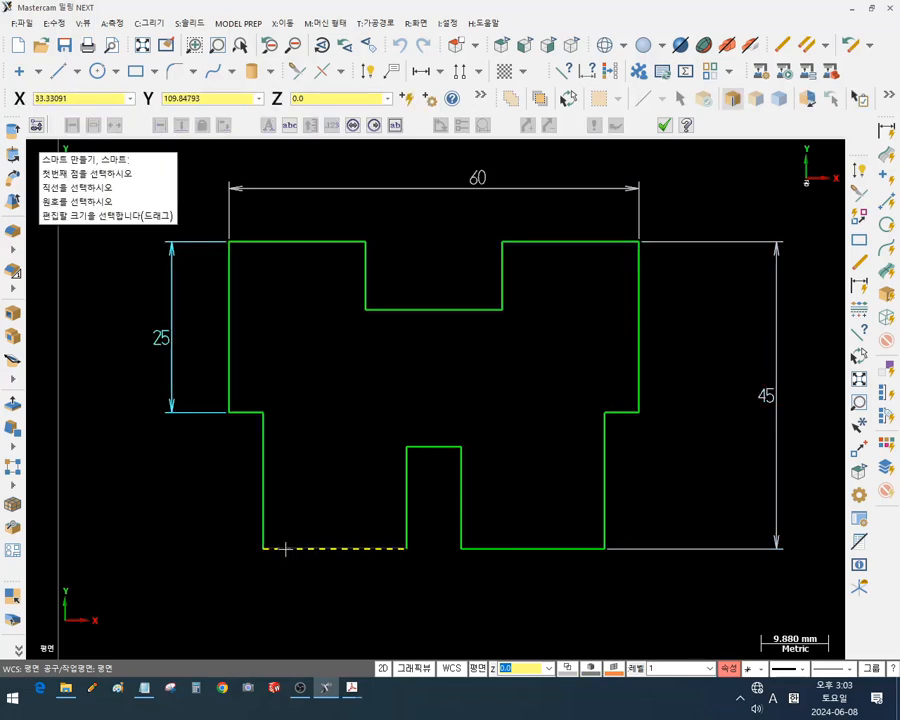
click(492, 597)
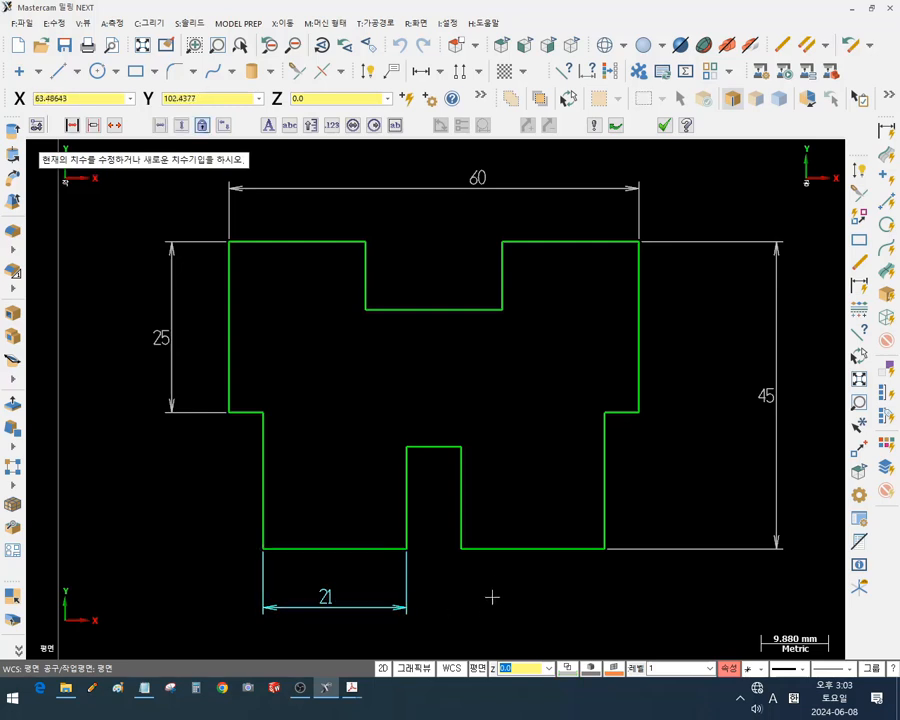
Dimension the lower slot's width above it and its depth along its left side
click(450, 446)
click(444, 376)
click(408, 466)
click(358, 470)
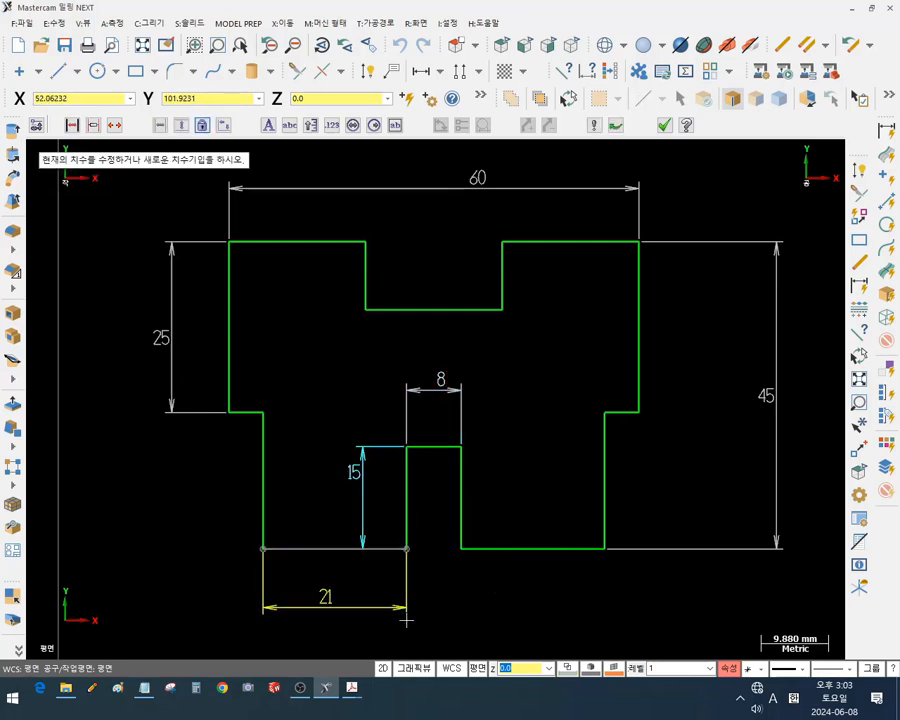
Dimension the lower edge to the right of the slot
scroll(578, 350, down, 2)
scroll(578, 550, up, 1)
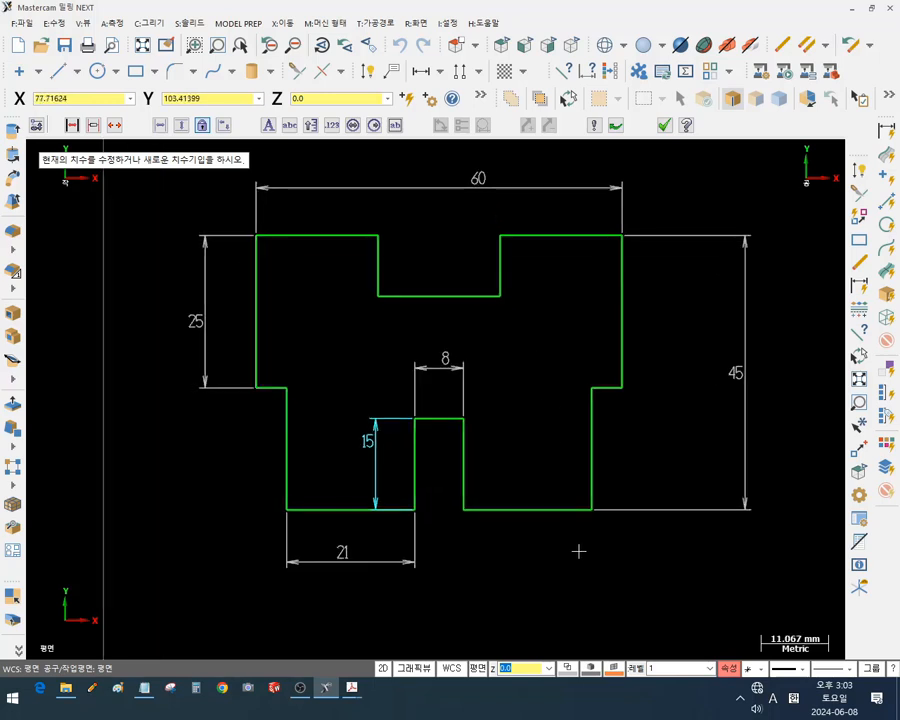
click(562, 517)
click(560, 553)
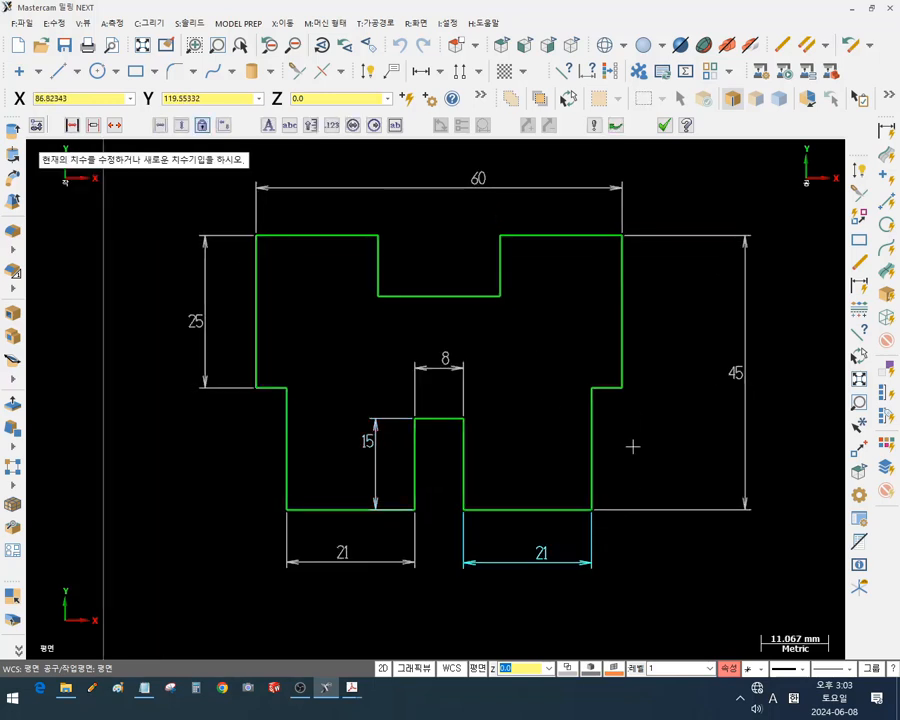
Dimension the horizontal widths of the right and left side steps, placing both below the part
click(594, 394)
click(622, 388)
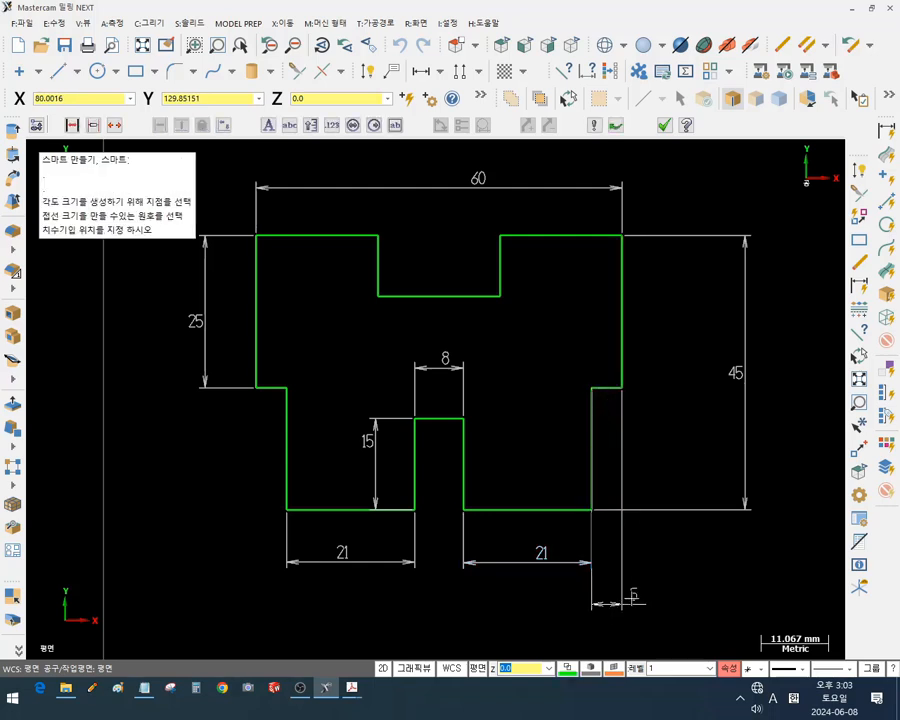
click(604, 620)
click(257, 389)
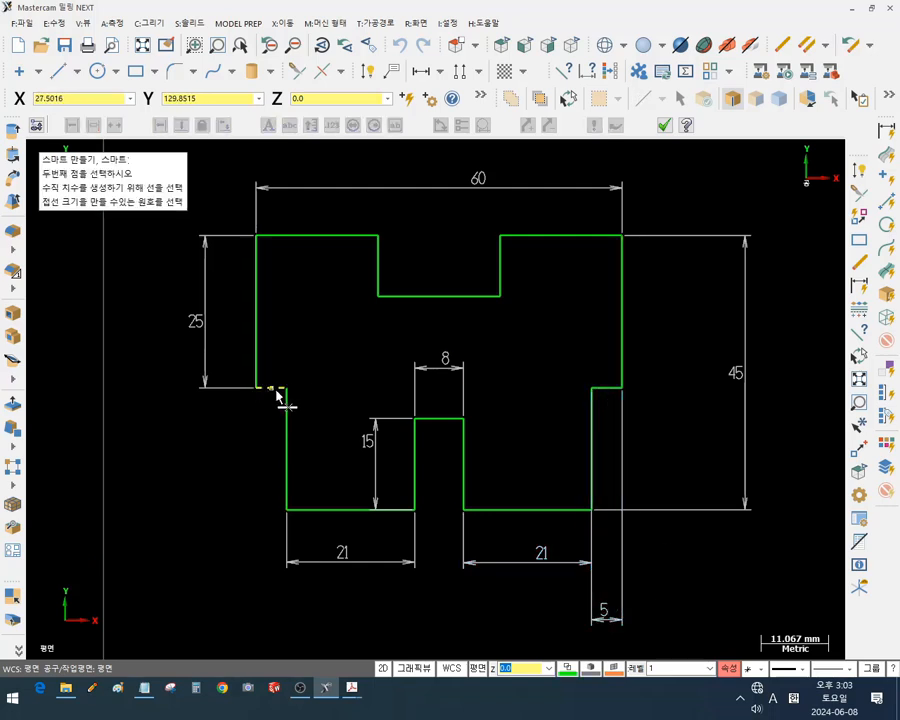
click(288, 389)
click(295, 612)
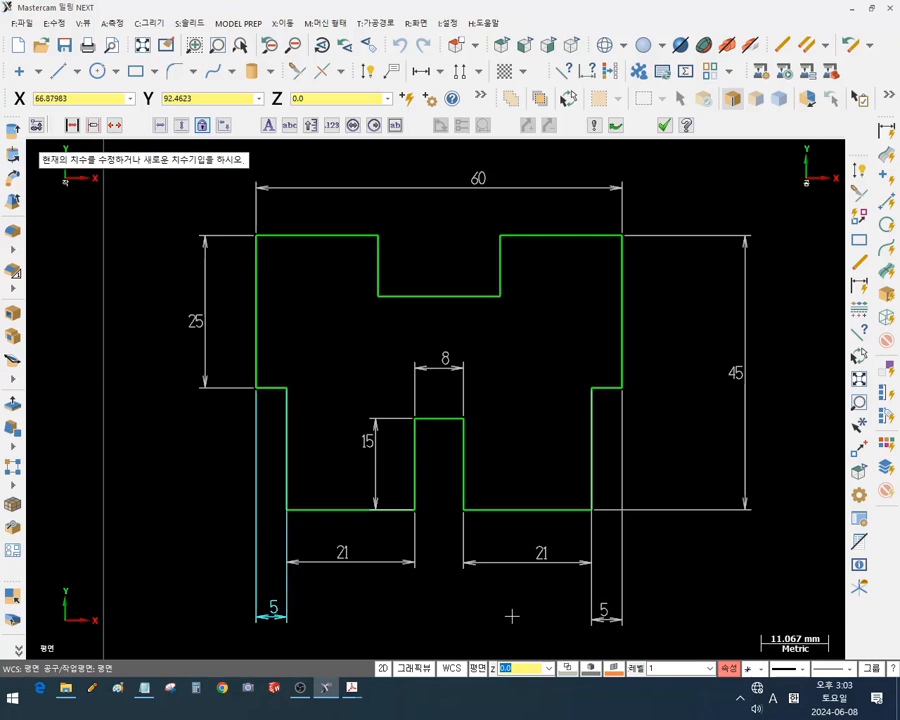
Dimension the upper right side edge between the part and the overall height dimension, and finish dimensioning
click(623, 330)
click(699, 400)
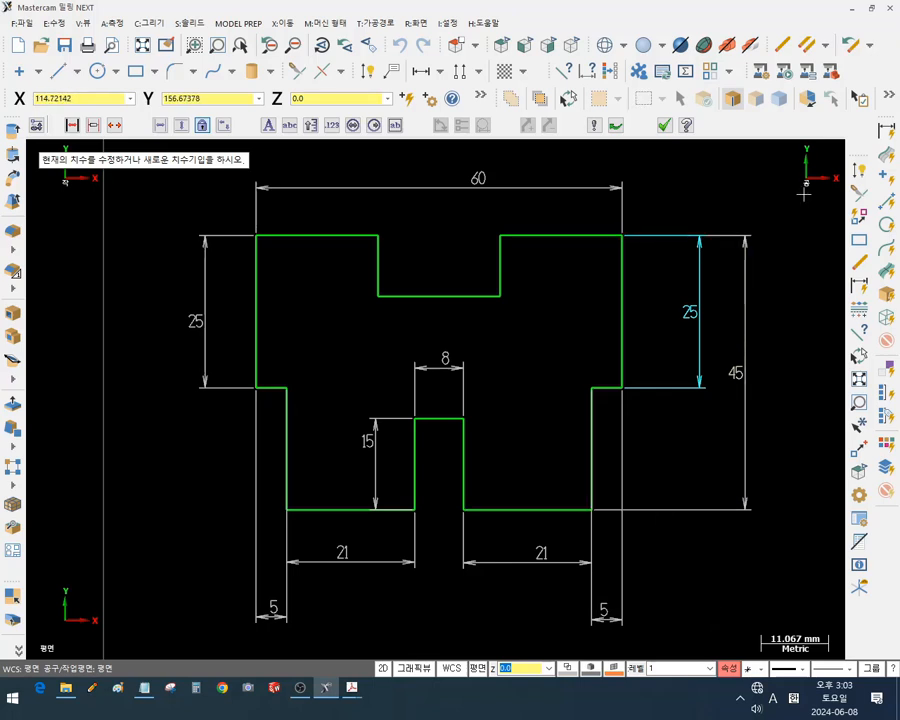
click(686, 125)
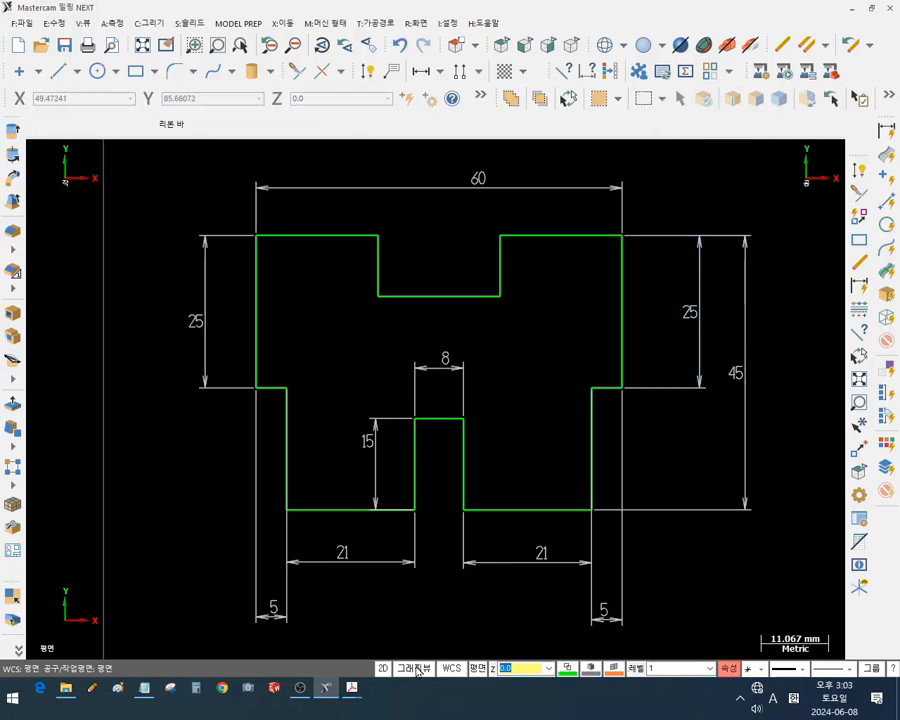
Place the MACAM X9 2D PDF beside the drawing and compare the right side step's height with the drawn part
mouse_move(355, 686)
click(458, 628)
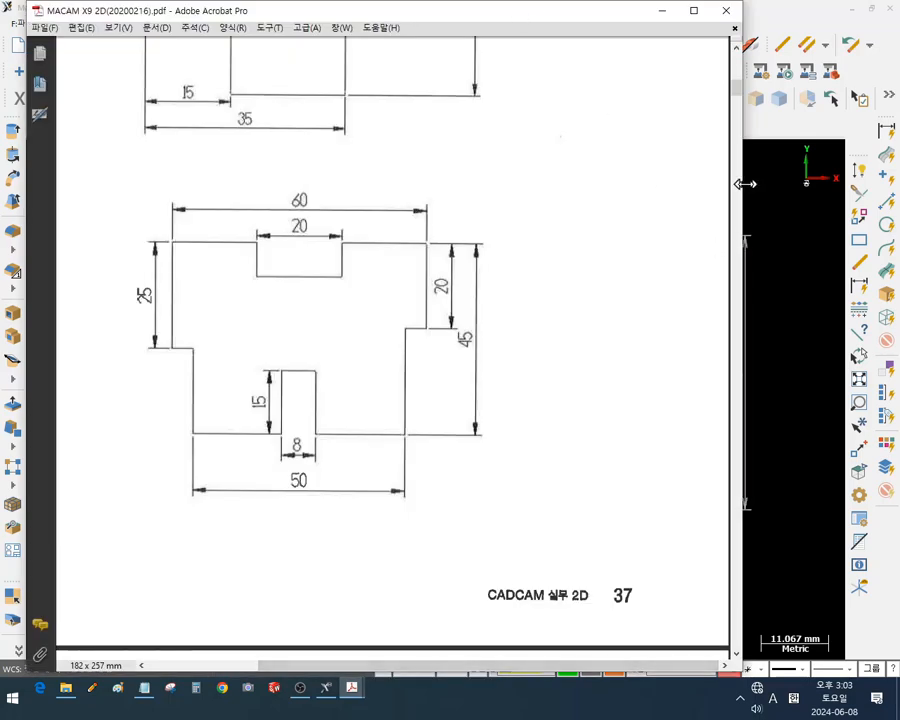
drag(745, 184, 502, 190)
mouse_move(337, 16)
mouse_down()
mouse_move(245, 40)
mouse_move(301, 52)
mouse_move(124, 56)
mouse_move(510, 116)
mouse_move(634, 170)
mouse_move(647, 114)
mouse_move(647, 137)
mouse_move(553, 161)
mouse_move(504, 342)
mouse_move(440, 352)
mouse_move(412, 191)
mouse_move(422, 374)
mouse_move(410, 290)
mouse_move(415, 187)
mouse_up()
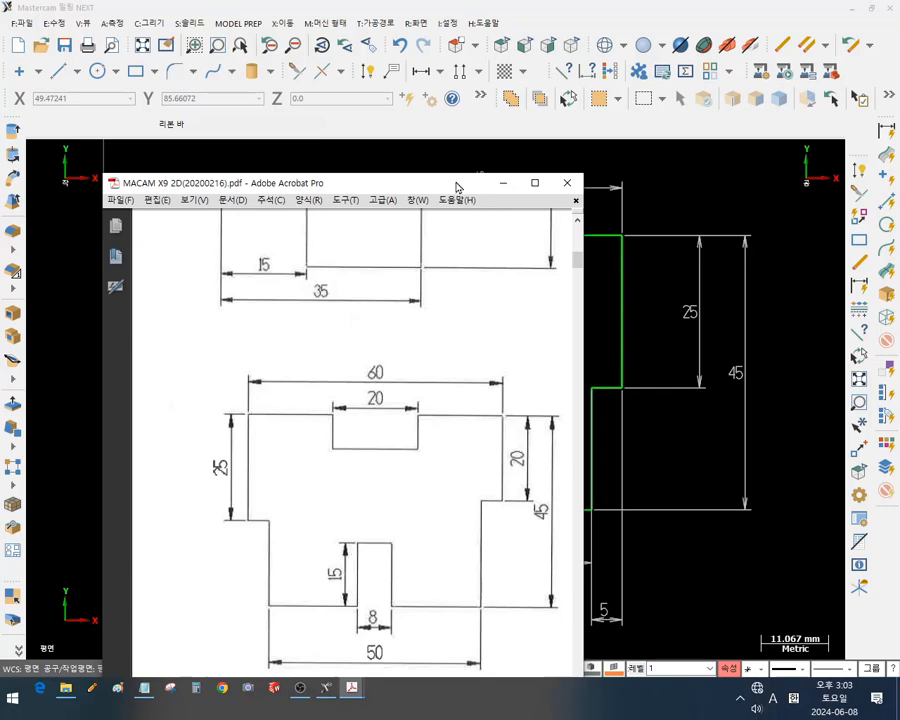
drag(458, 186, 331, 181)
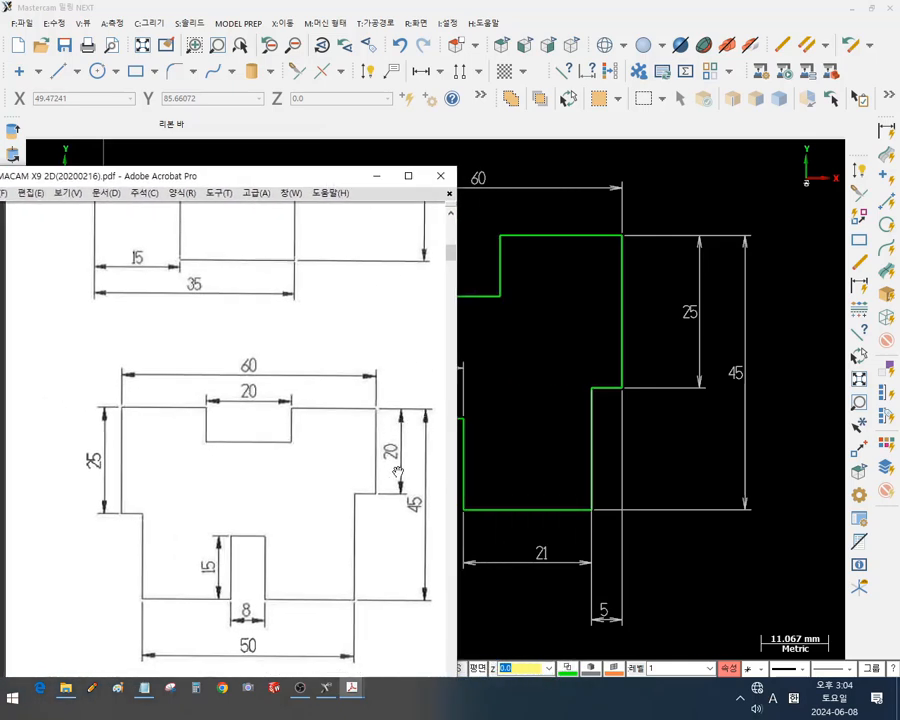
click(703, 299)
drag(255, 177, 308, 25)
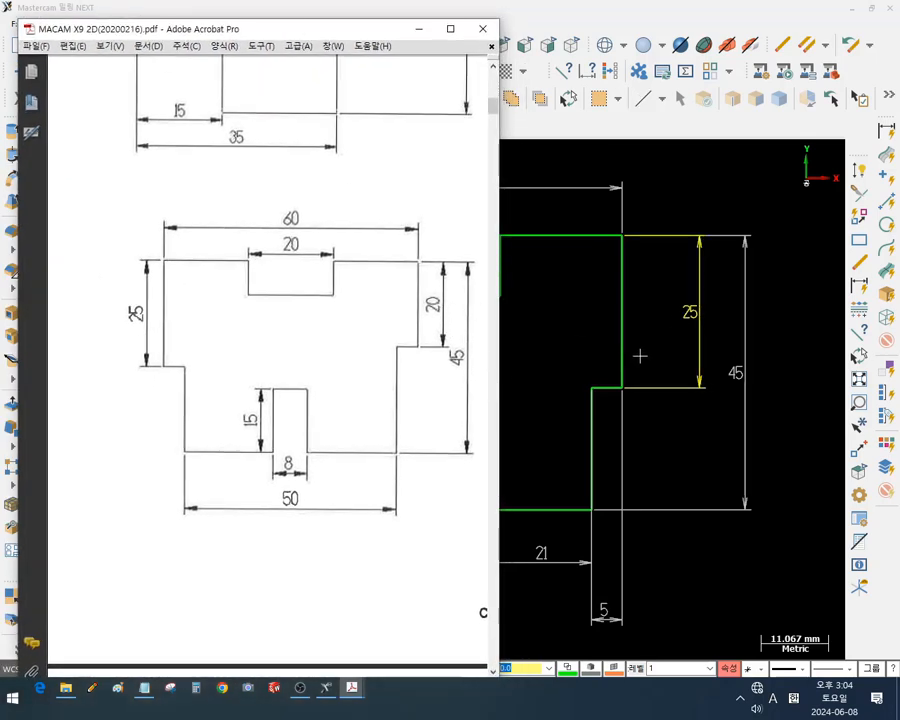
click(538, 474)
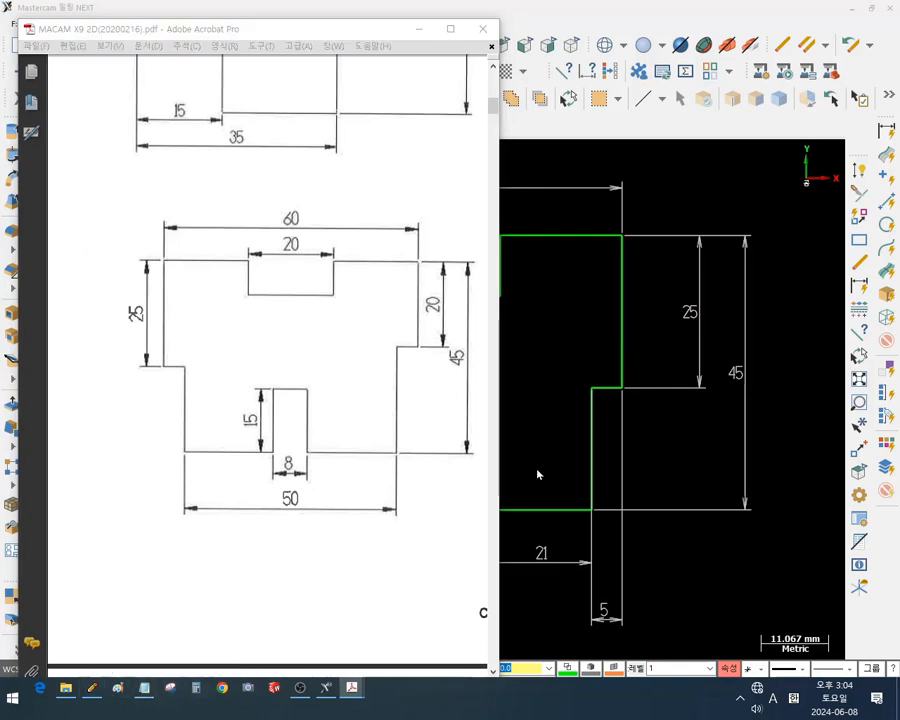
drag(607, 402, 578, 374)
drag(638, 366, 606, 397)
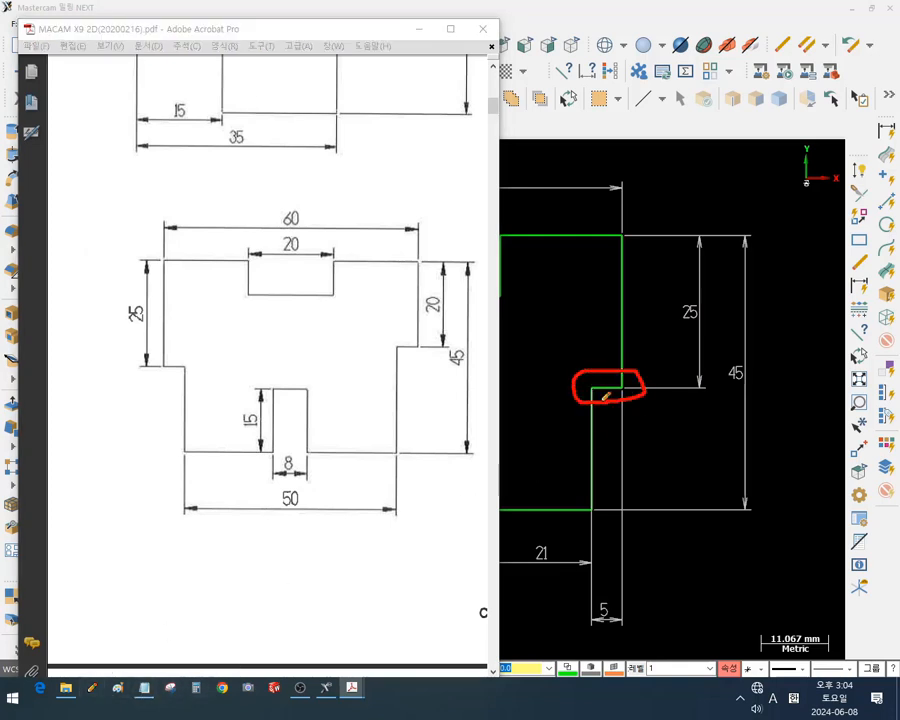
drag(584, 351, 599, 350)
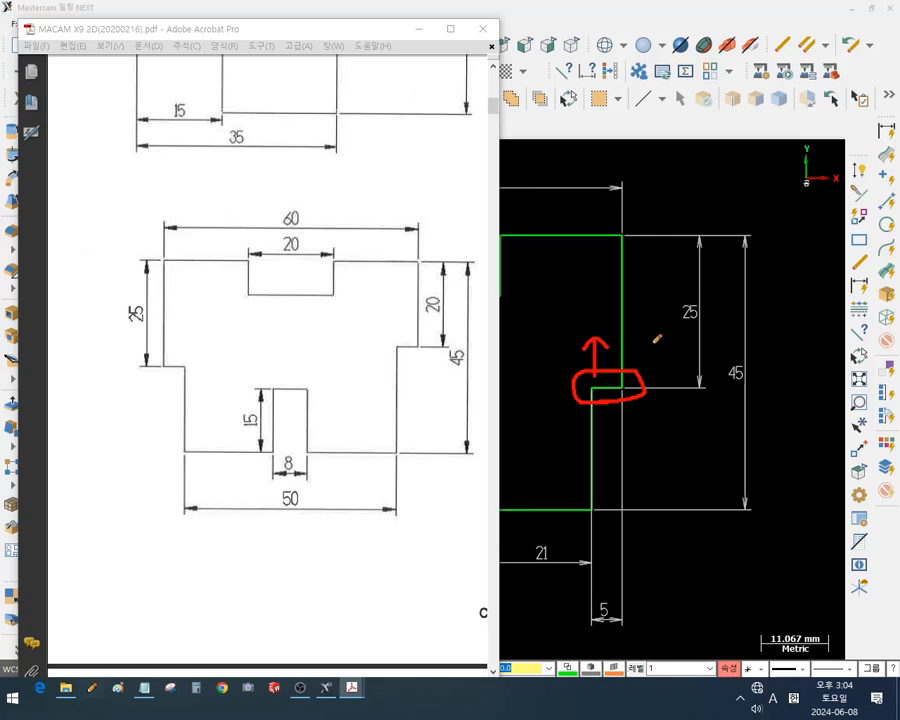
drag(656, 347, 679, 350)
drag(630, 238, 622, 251)
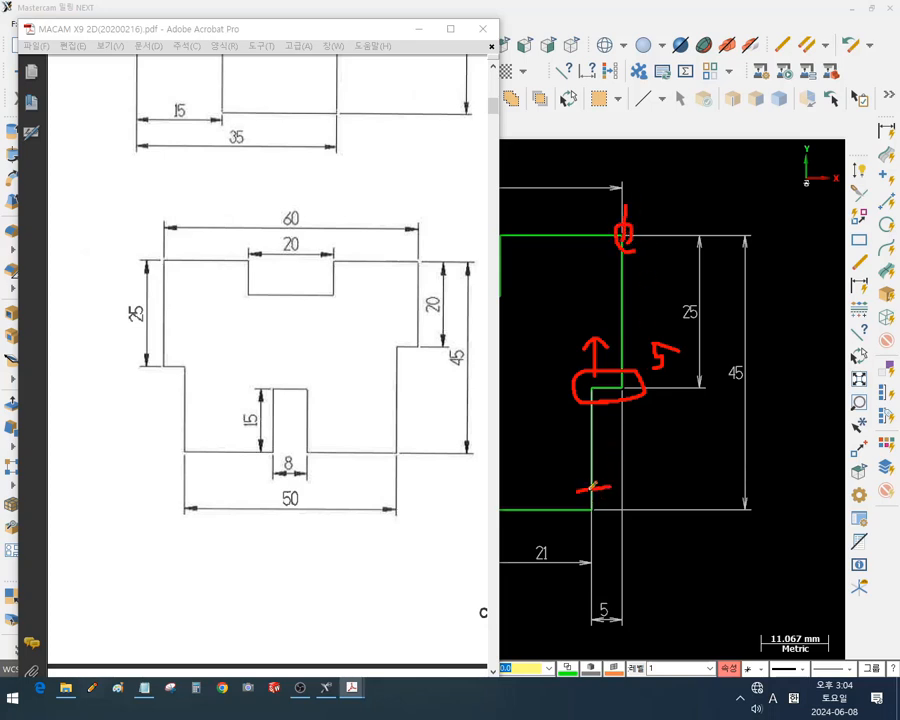
mouse_move(591, 488)
mouse_down()
mouse_move(591, 506)
mouse_move(603, 503)
mouse_up()
drag(624, 212, 636, 238)
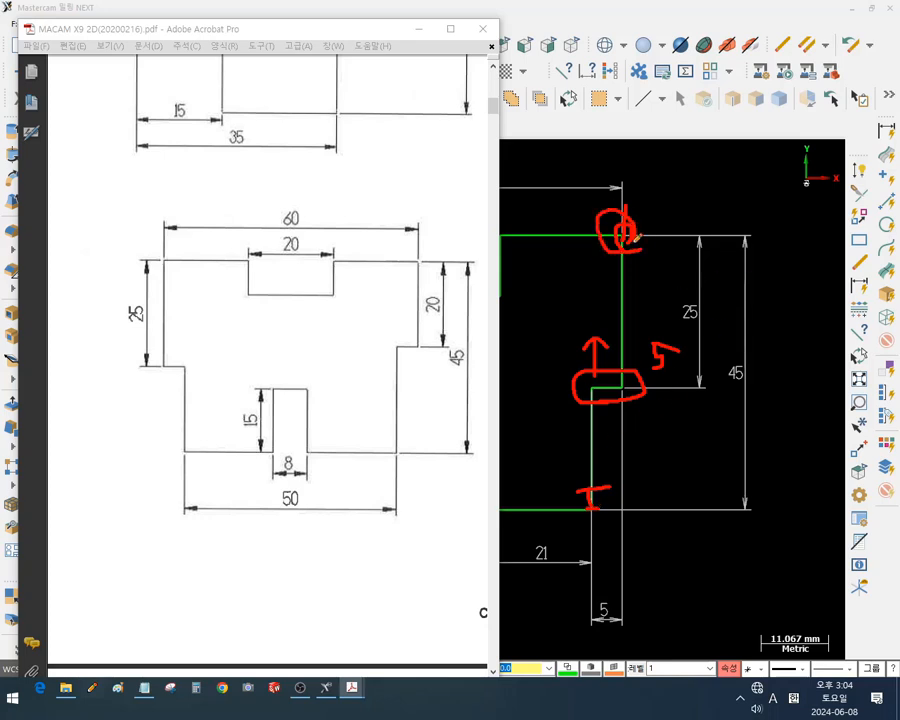
mouse_move(587, 552)
mouse_down()
mouse_move(584, 482)
mouse_move(577, 564)
mouse_up()
mouse_move(636, 415)
mouse_down()
mouse_move(610, 408)
mouse_move(627, 363)
mouse_move(684, 345)
mouse_move(688, 433)
mouse_up()
mouse_move(683, 168)
mouse_down()
mouse_move(662, 210)
mouse_move(697, 218)
mouse_up()
drag(734, 170, 714, 170)
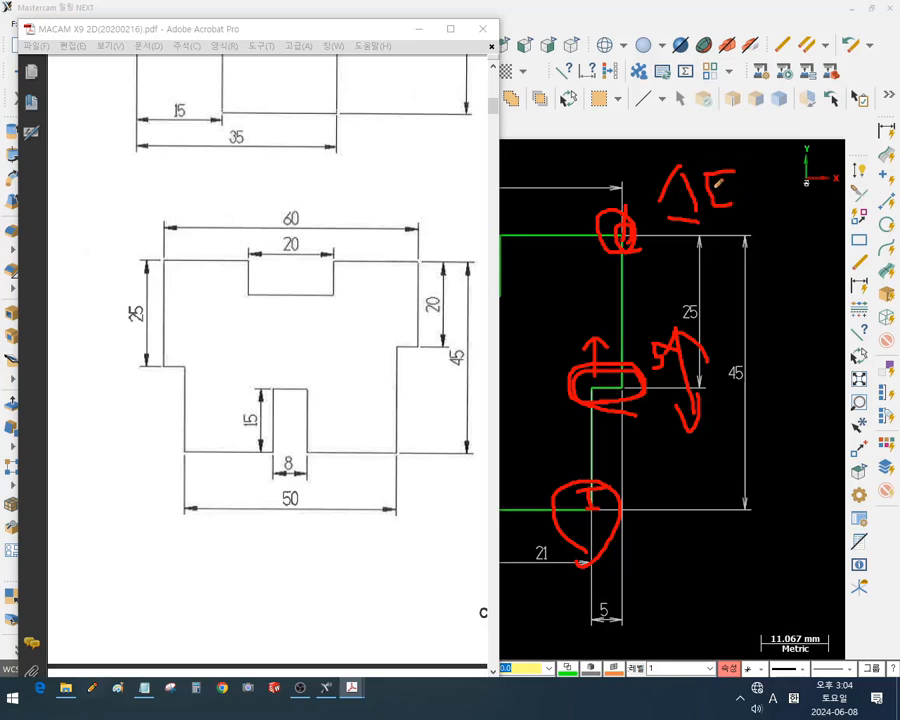
drag(755, 177, 746, 207)
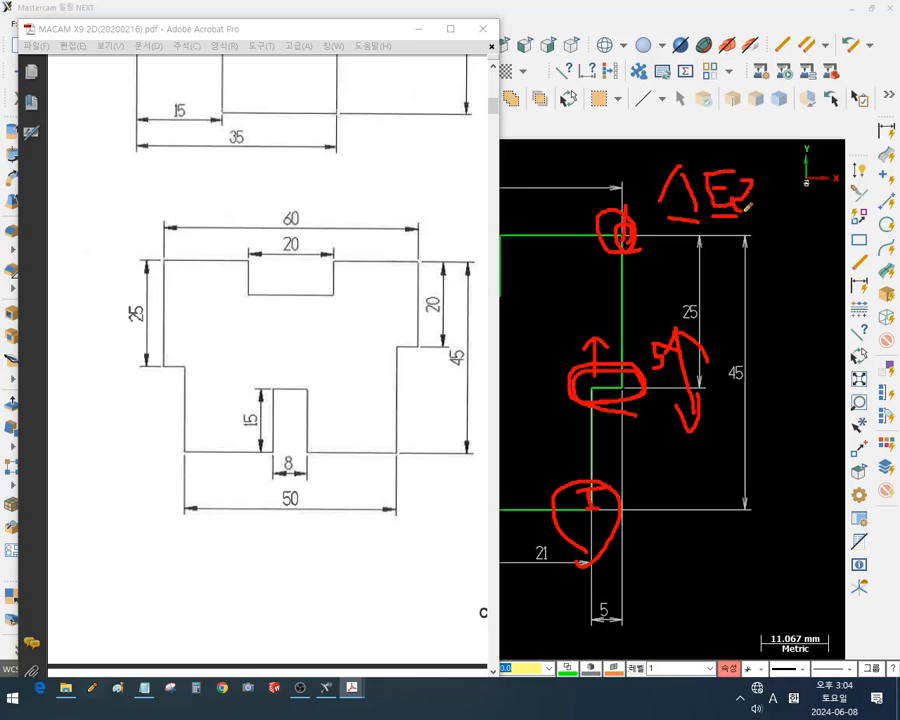
mouse_move(778, 172)
mouse_down()
mouse_move(795, 195)
mouse_move(778, 218)
mouse_up()
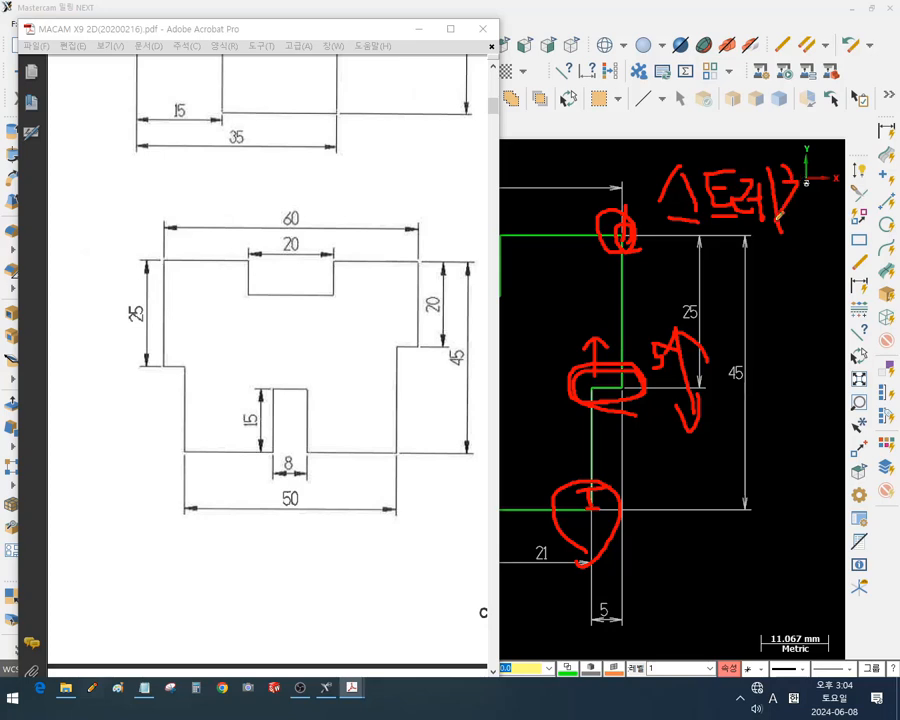
drag(822, 170, 820, 242)
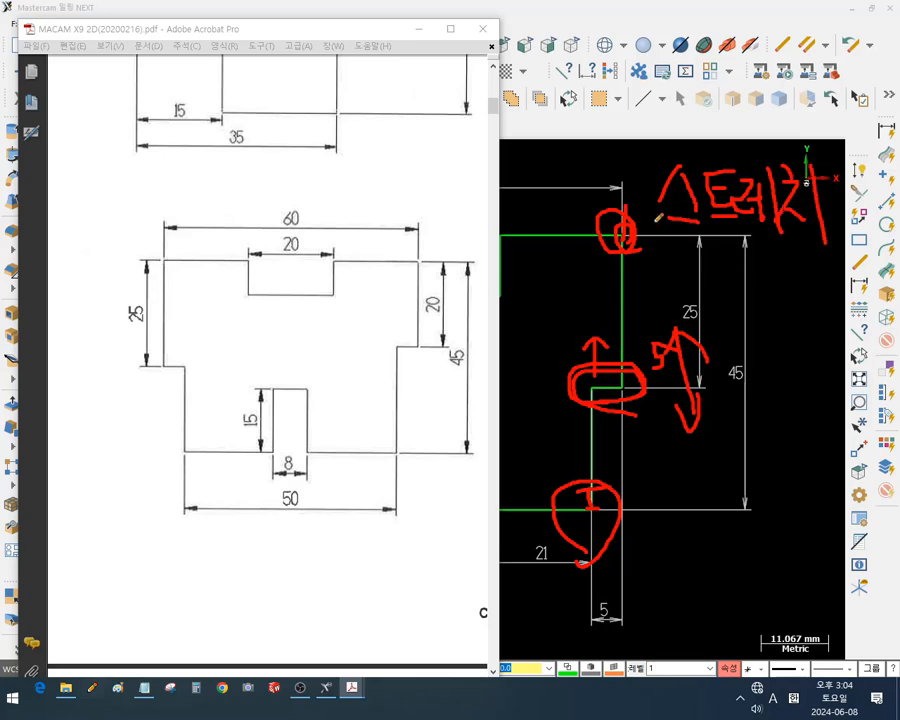
right_click(632, 146)
click(662, 289)
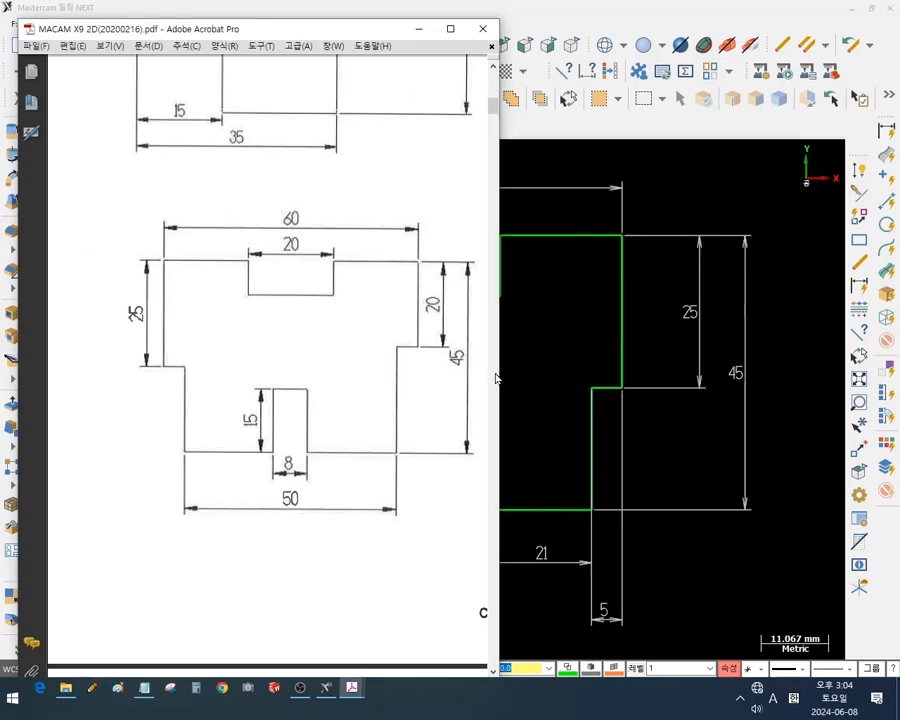
Switch back to the dimensioned 60 × 45 part in Mastercam
click(455, 6)
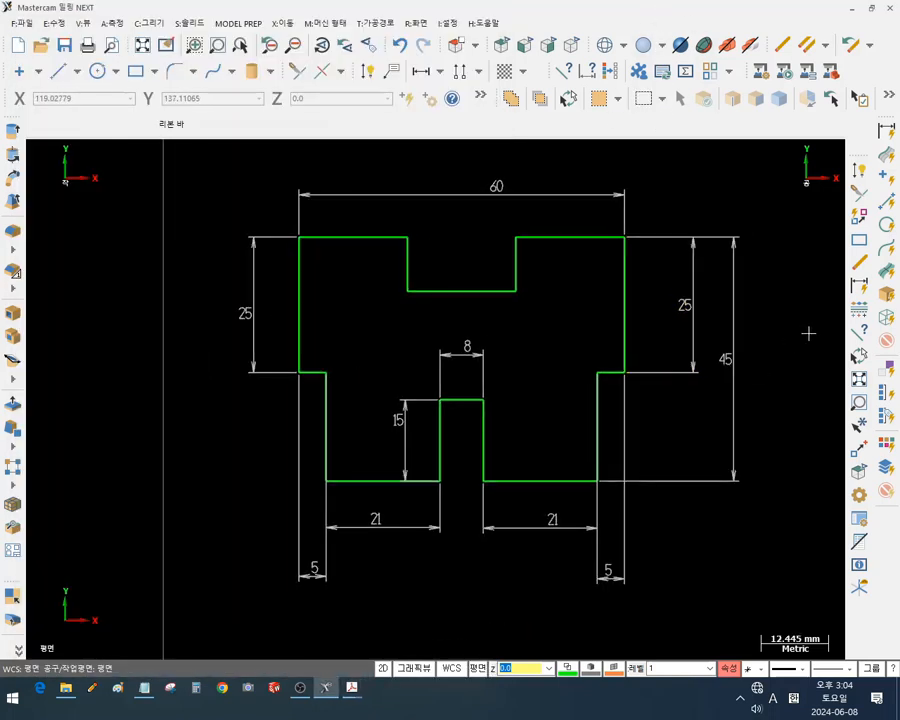
Delete all the dimensions from the 60 × 45 part, keeping only its outline
scroll(809, 332, up, 1)
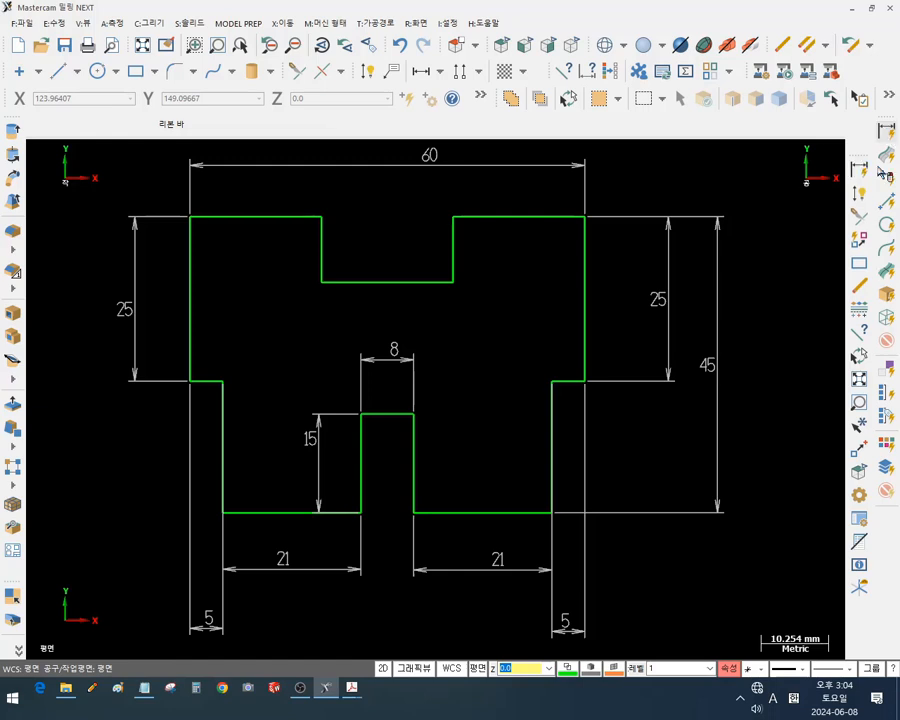
key(Delete)
scroll(605, 420, up, 5)
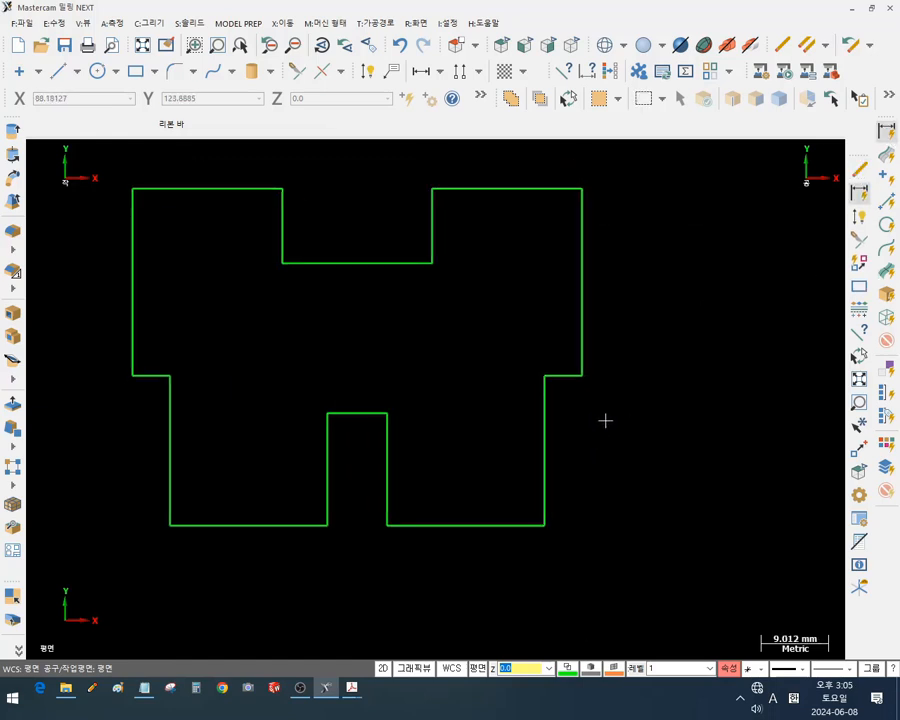
scroll(609, 478, down, 2)
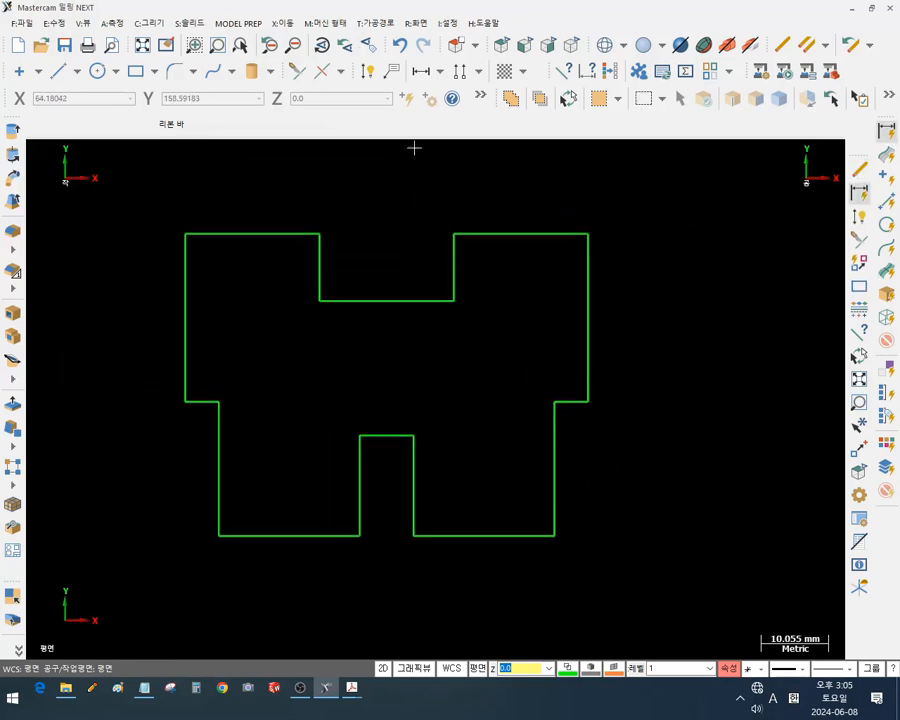
Stretch the right side step upward, using the move option with a Y increment of 5
click(284, 22)
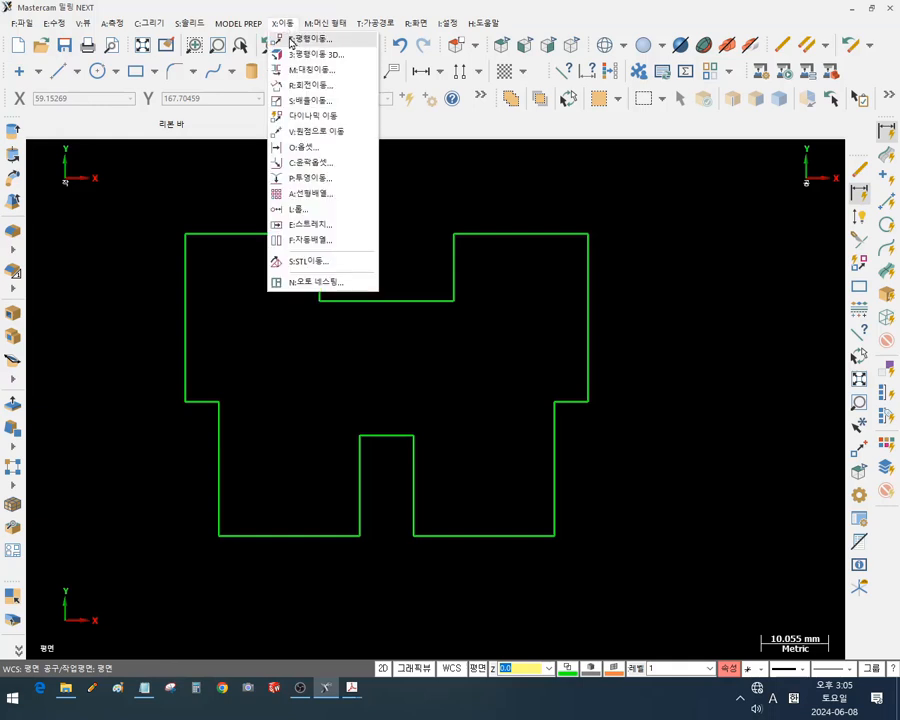
click(315, 230)
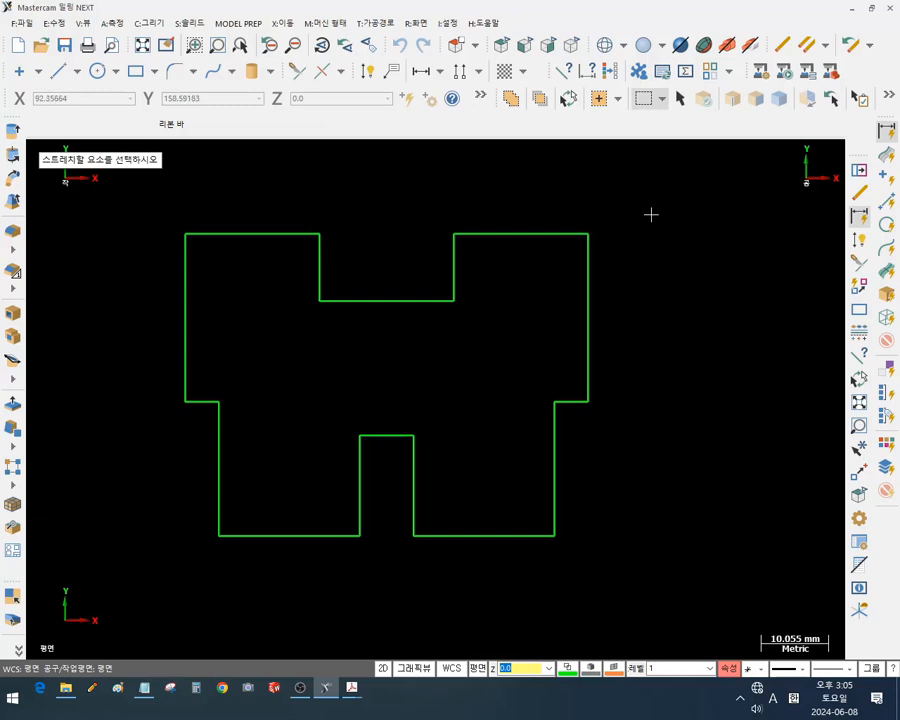
drag(569, 417, 516, 341)
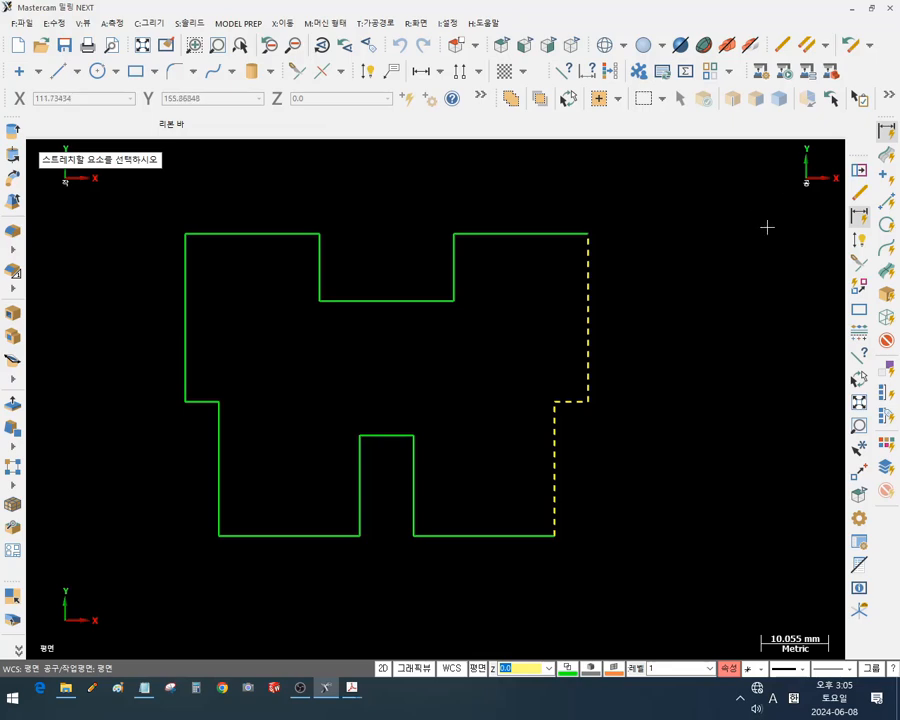
key(Return)
drag(101, 132, 791, 26)
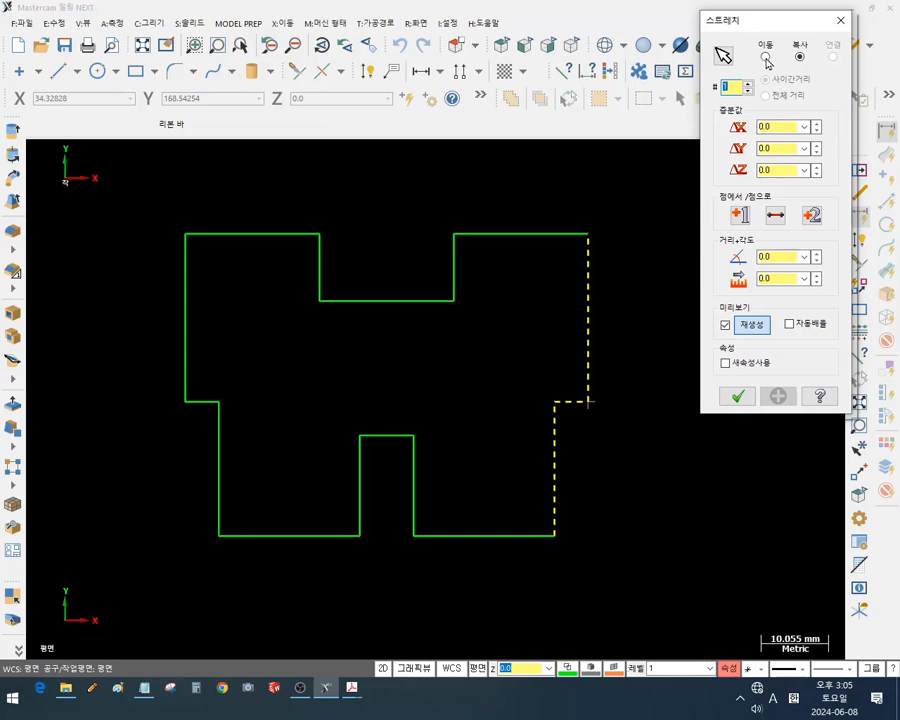
click(766, 58)
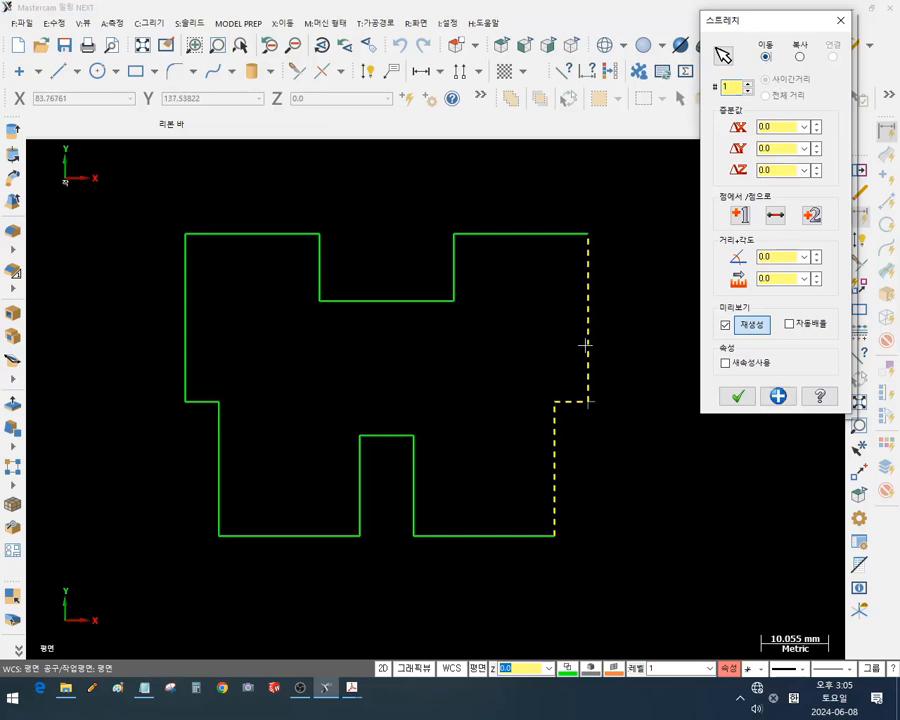
click(783, 147)
text(5)
key(Return)
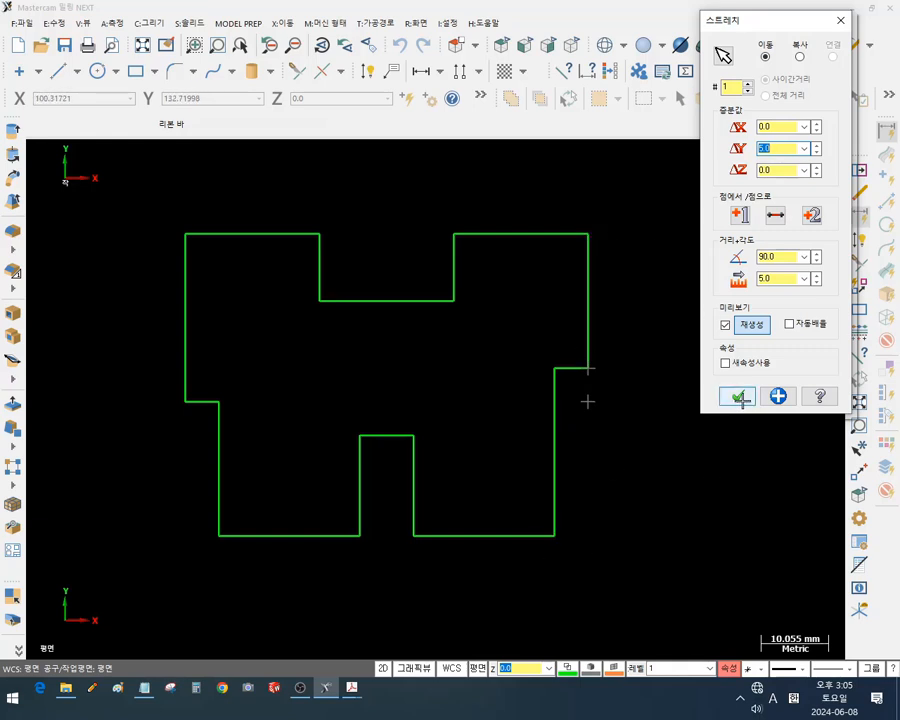
click(738, 397)
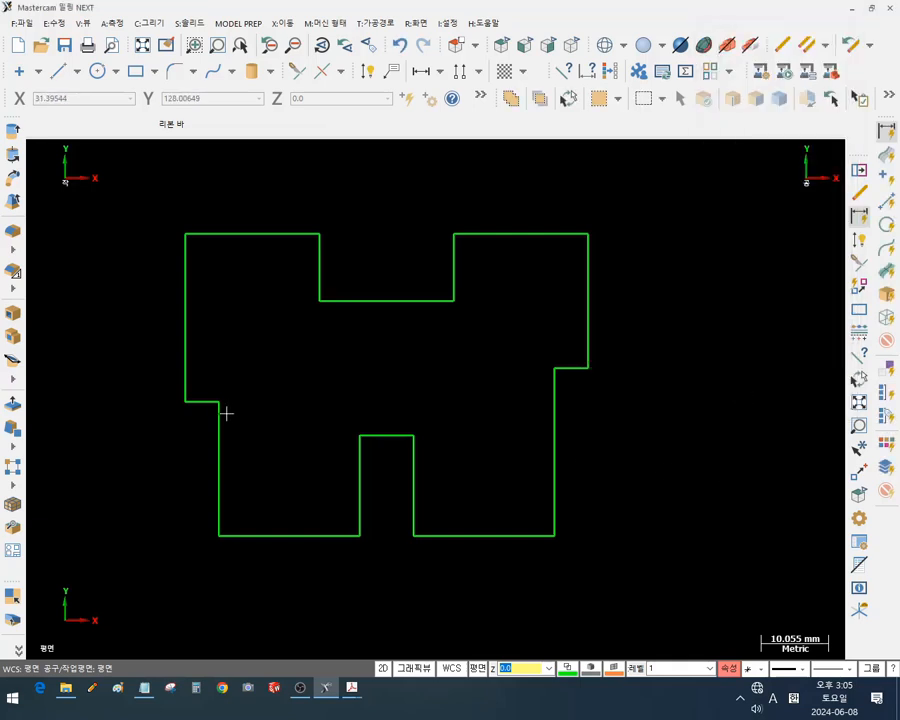
Dimension the upper right and upper left side edges with Smart Dimension, placing each beside the part
click(587, 369)
click(368, 75)
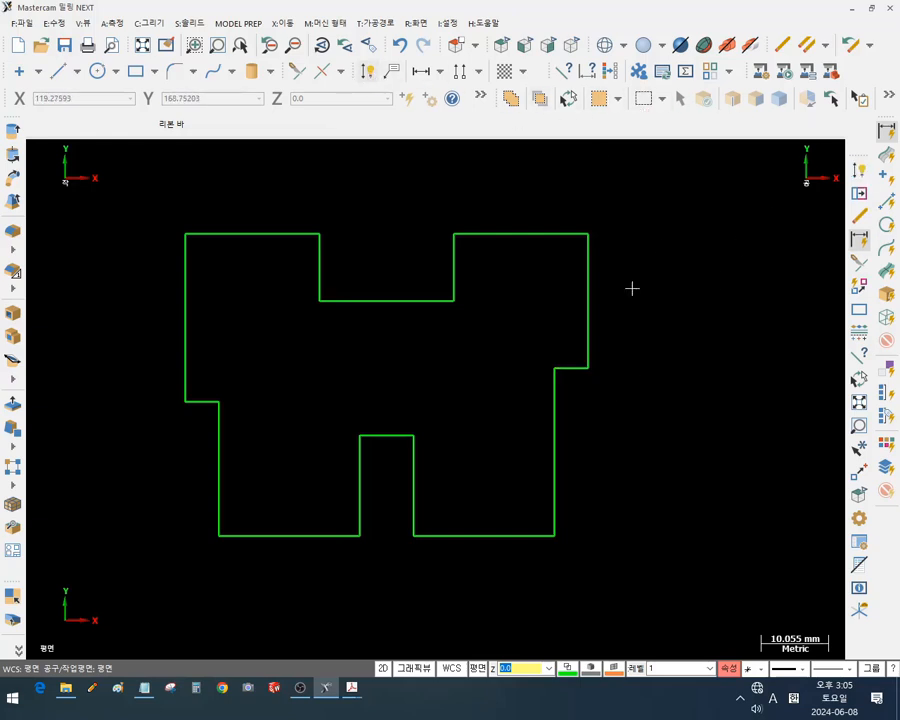
click(590, 300)
click(636, 330)
click(186, 339)
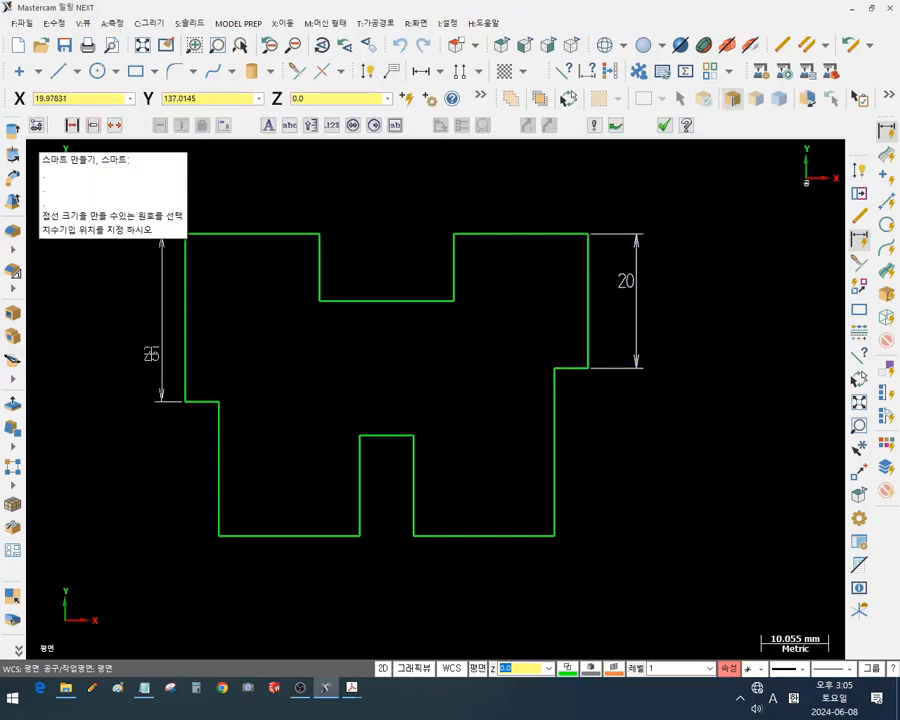
click(152, 354)
Dimension the top notch's depth and width, and finish dimensioning
click(453, 278)
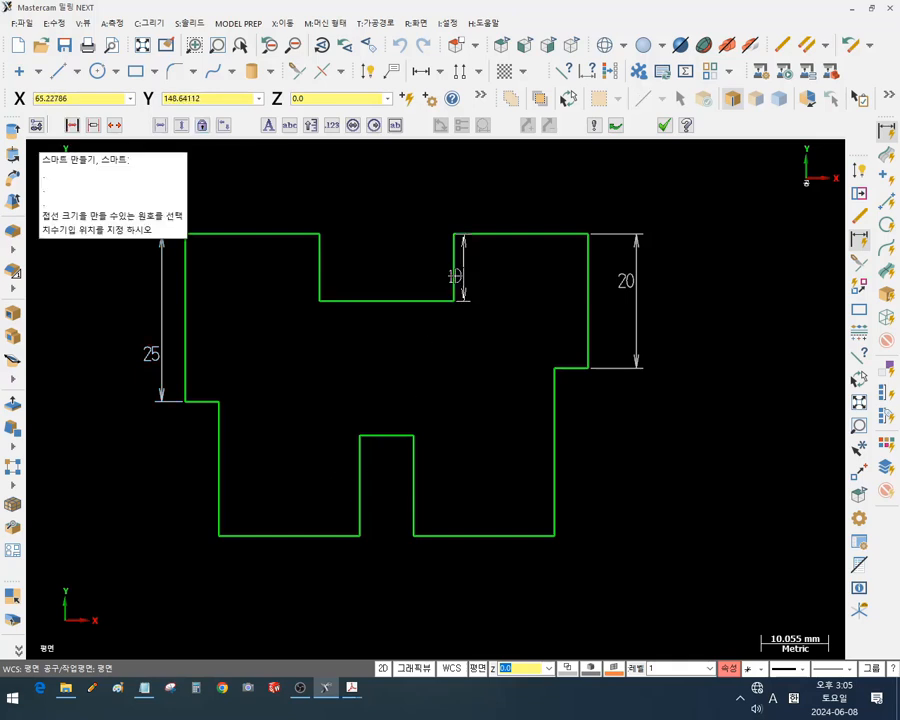
click(500, 278)
click(414, 301)
click(423, 354)
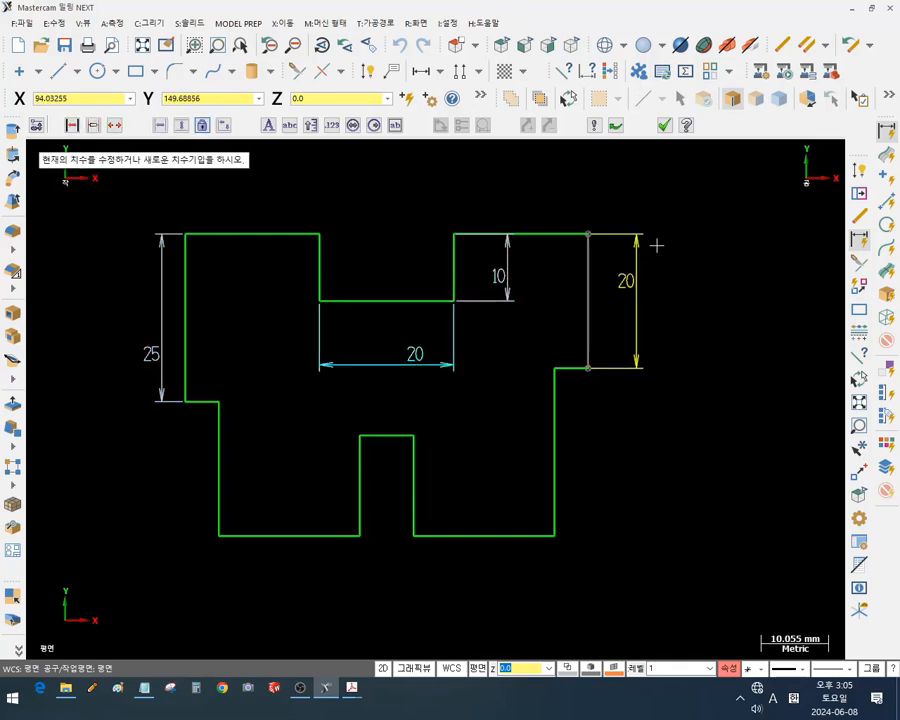
click(666, 125)
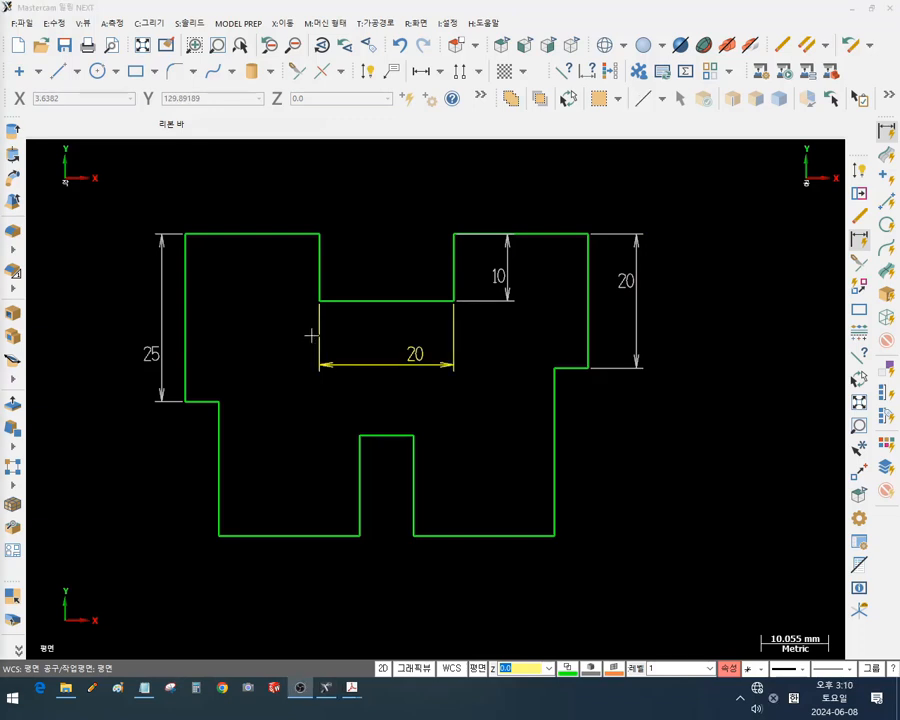
Delete the side edge and top notch dimensions from the part
scroll(480, 324, down, 1)
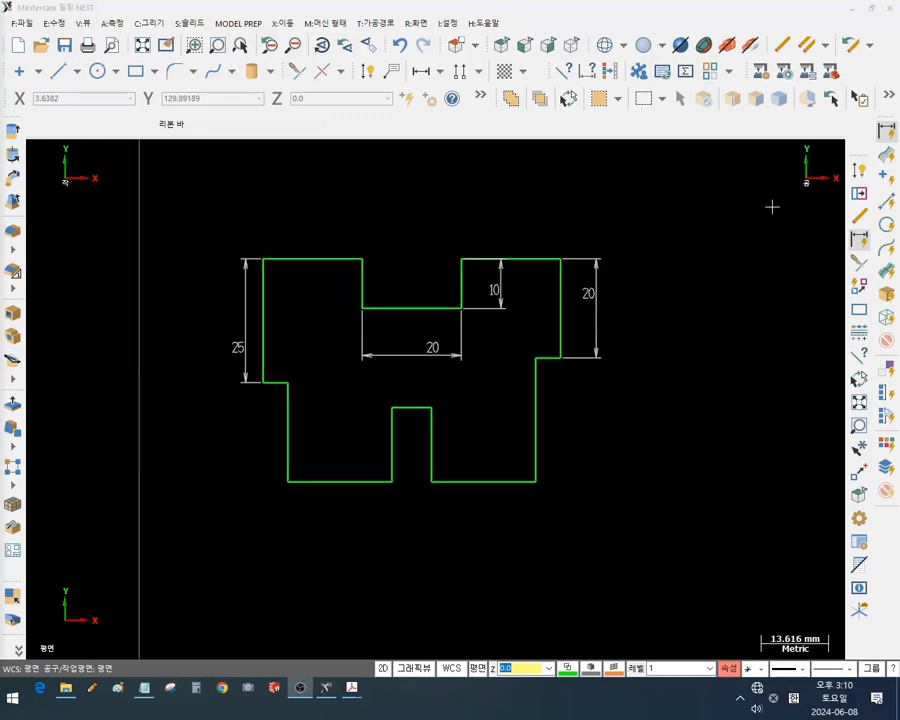
click(888, 135)
key(Delete)
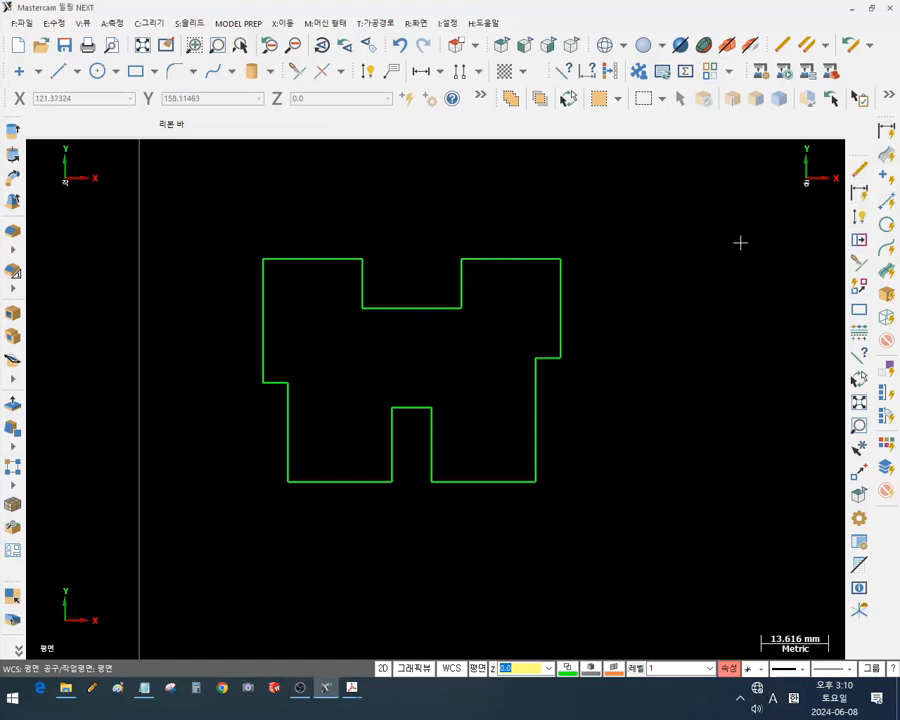
Draw a horizontal two-point line about 19.5 mm long in the empty area beside the part, level with its upper edge
scroll(590, 262, up, 1)
scroll(591, 267, up, 1)
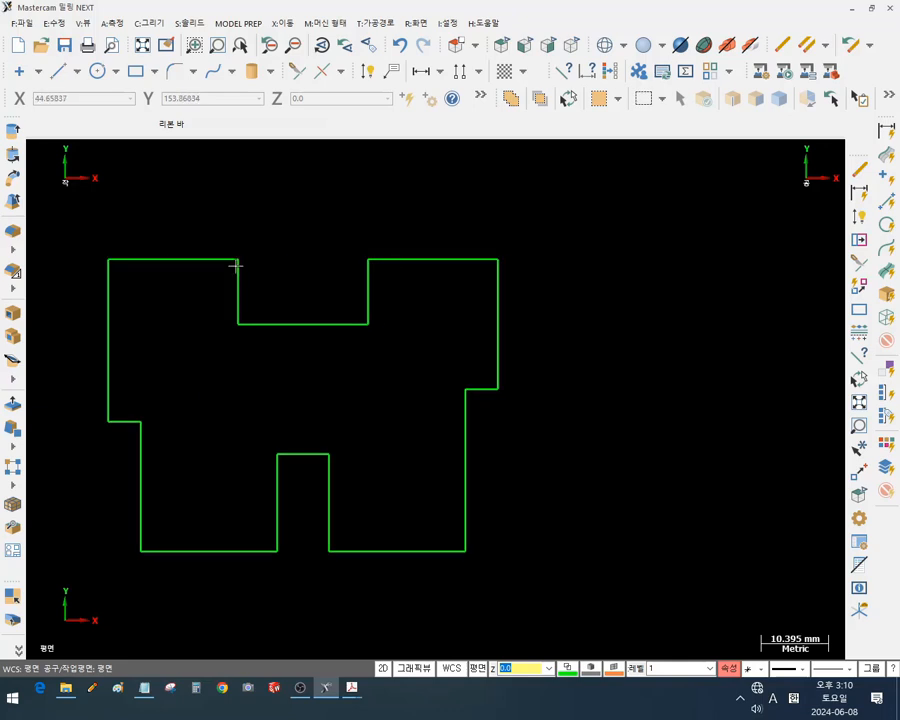
scroll(230, 260, down, 2)
scroll(270, 310, down, 1)
scroll(533, 268, up, 1)
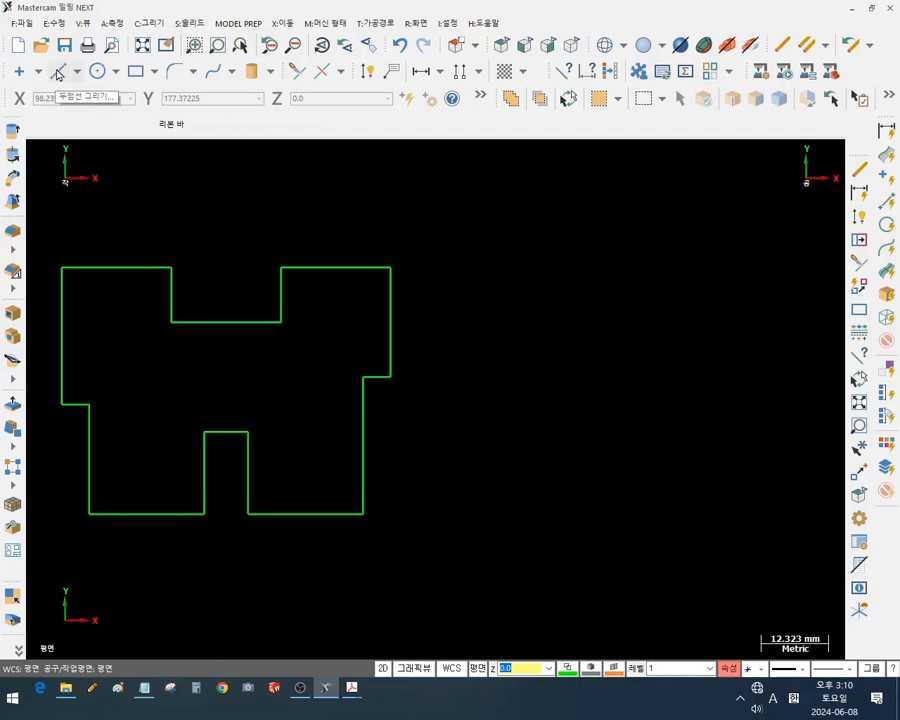
click(150, 22)
mouse_move(167, 57)
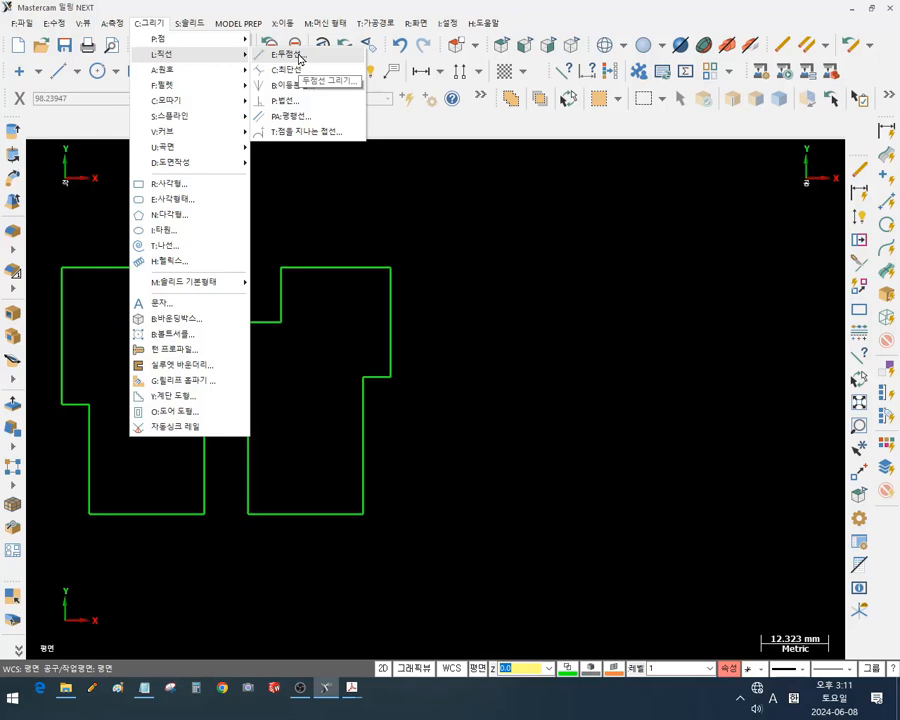
click(290, 55)
click(492, 261)
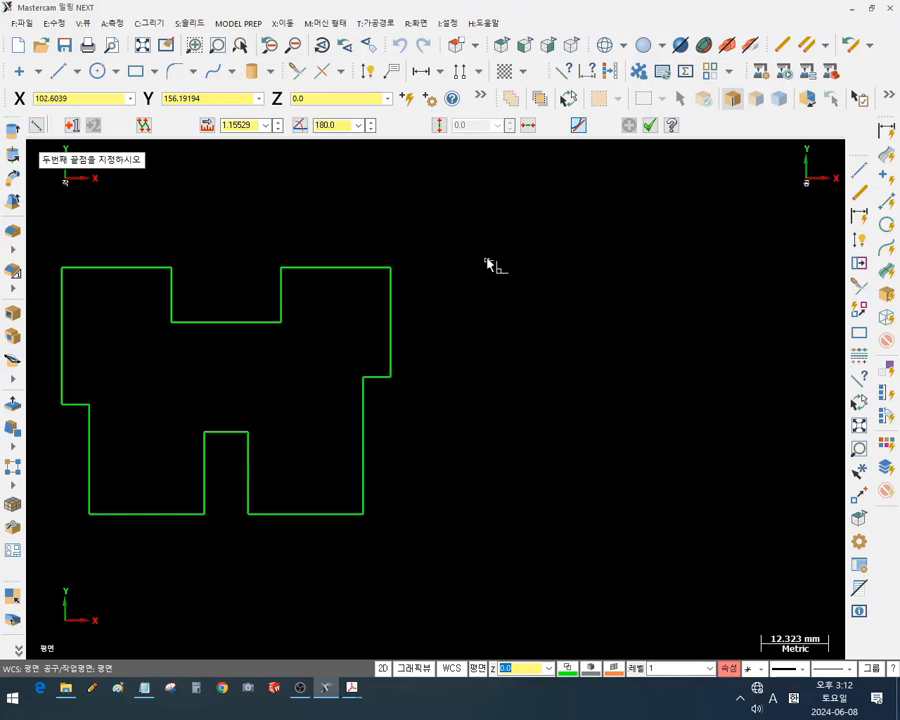
click(600, 261)
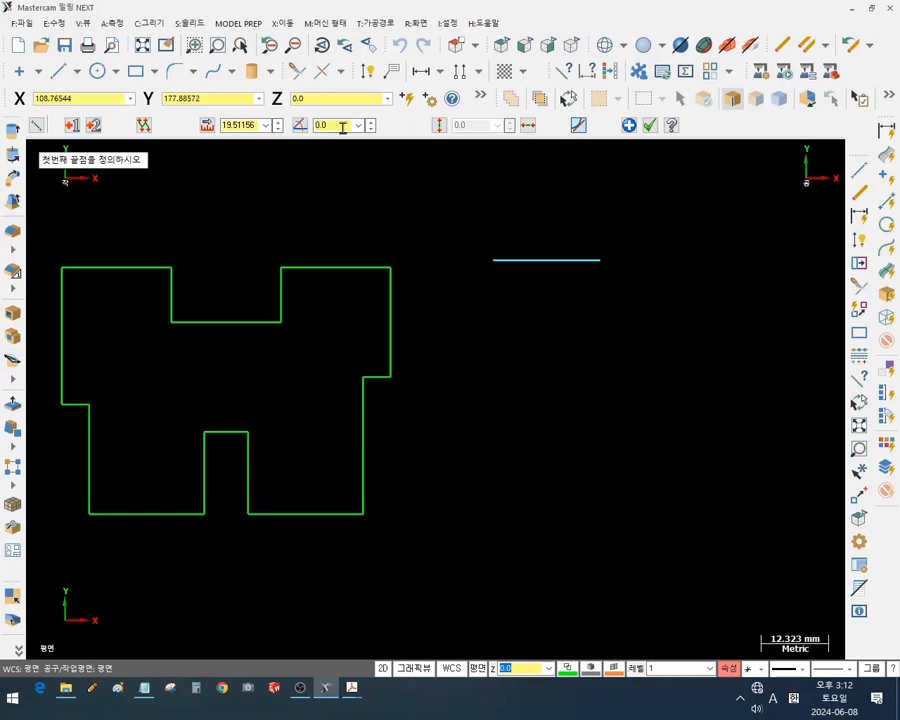
Set the new line's length to 20 by taking the element length of the part's upper left horizontal edge
click(238, 125)
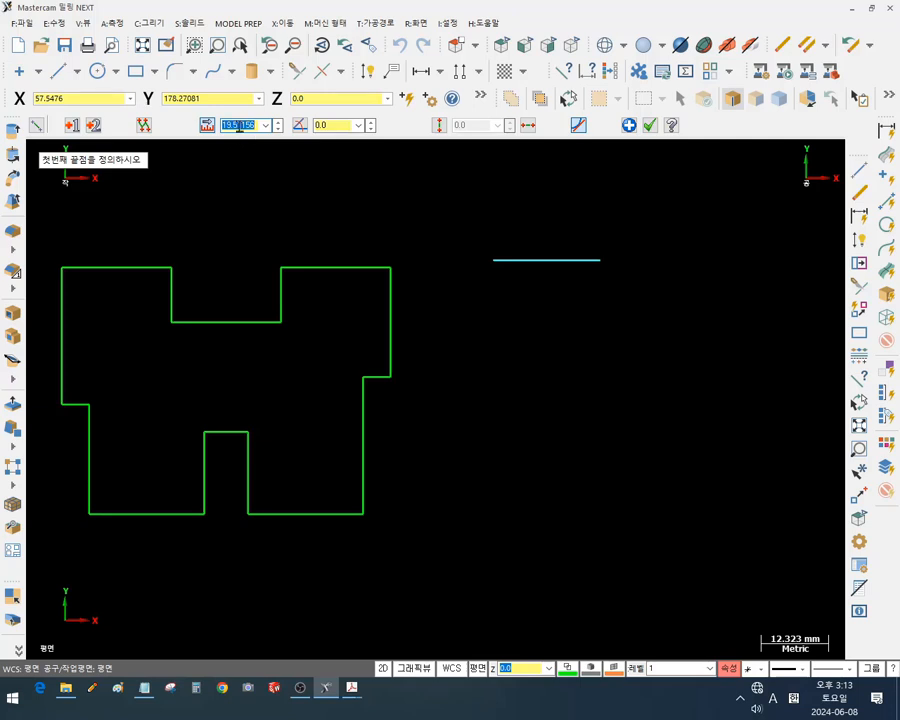
right_click(240, 125)
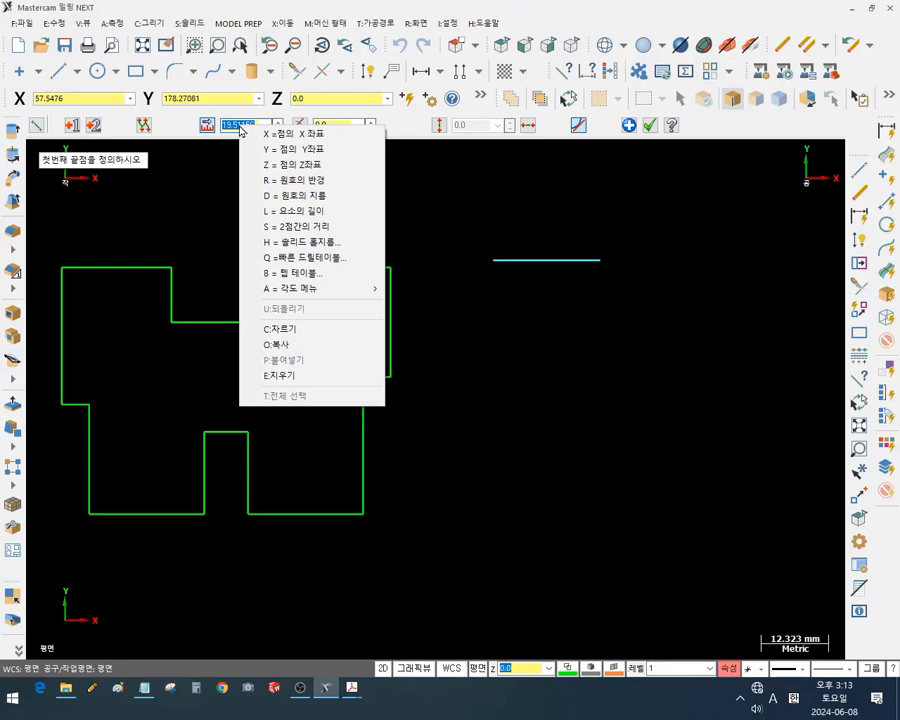
click(290, 216)
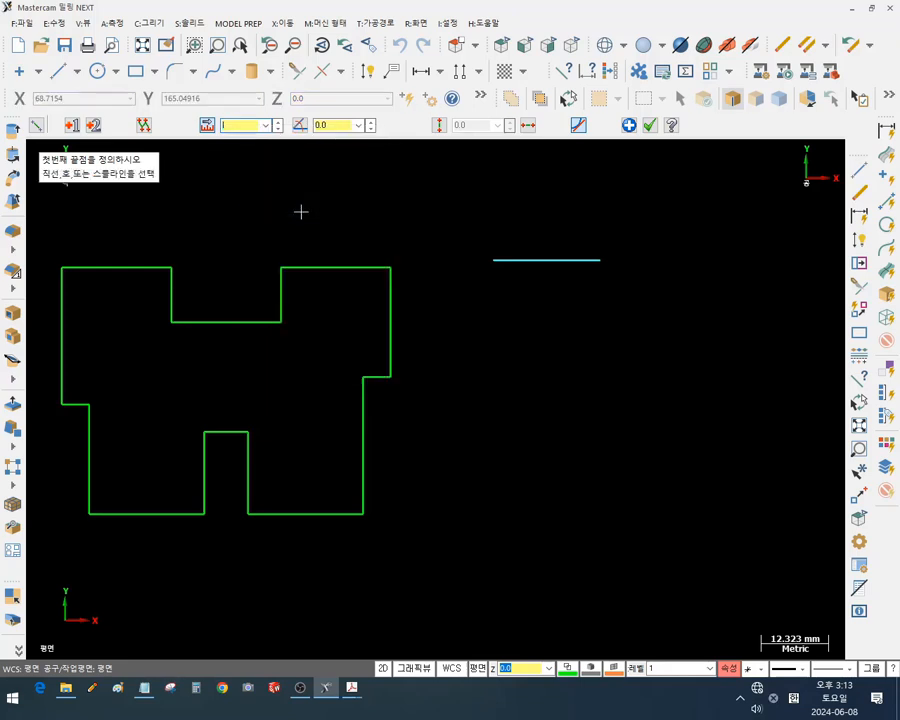
click(137, 265)
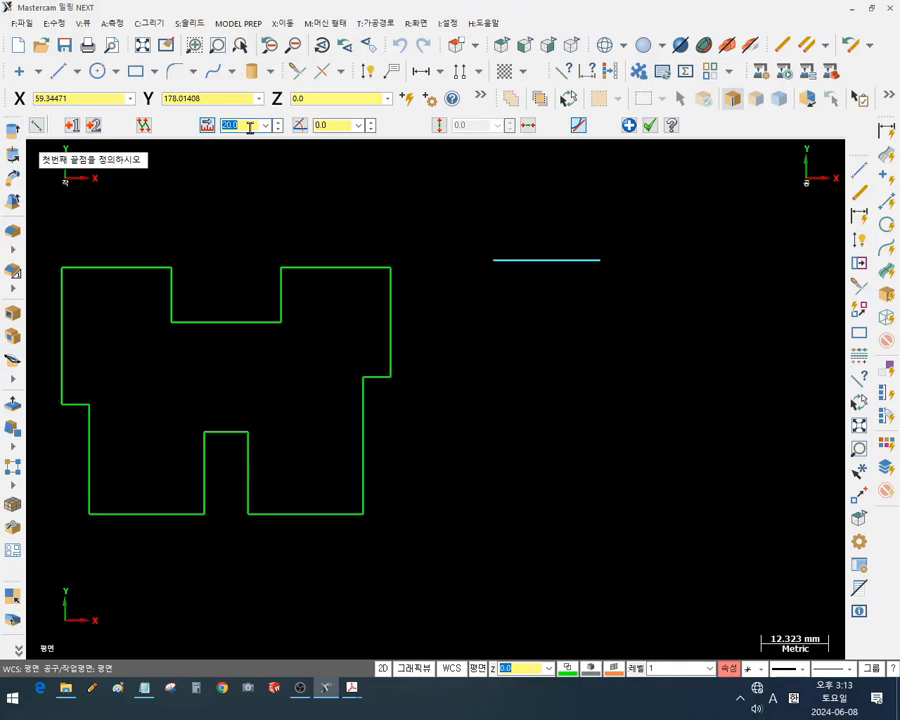
key(Return)
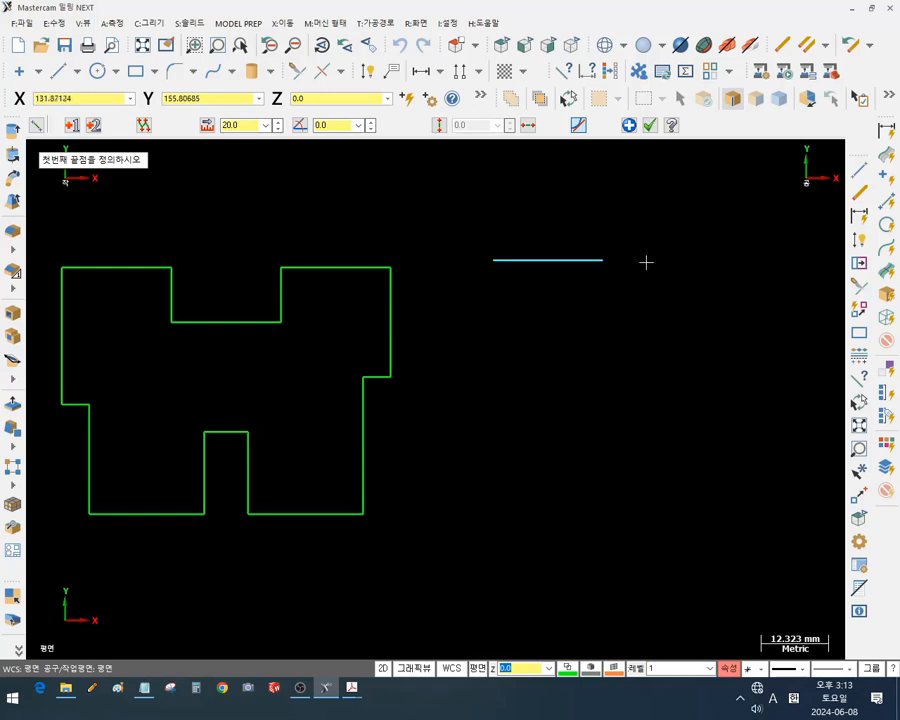
Draw a vertical line down from the new line's right end and set its length to 10
click(603, 260)
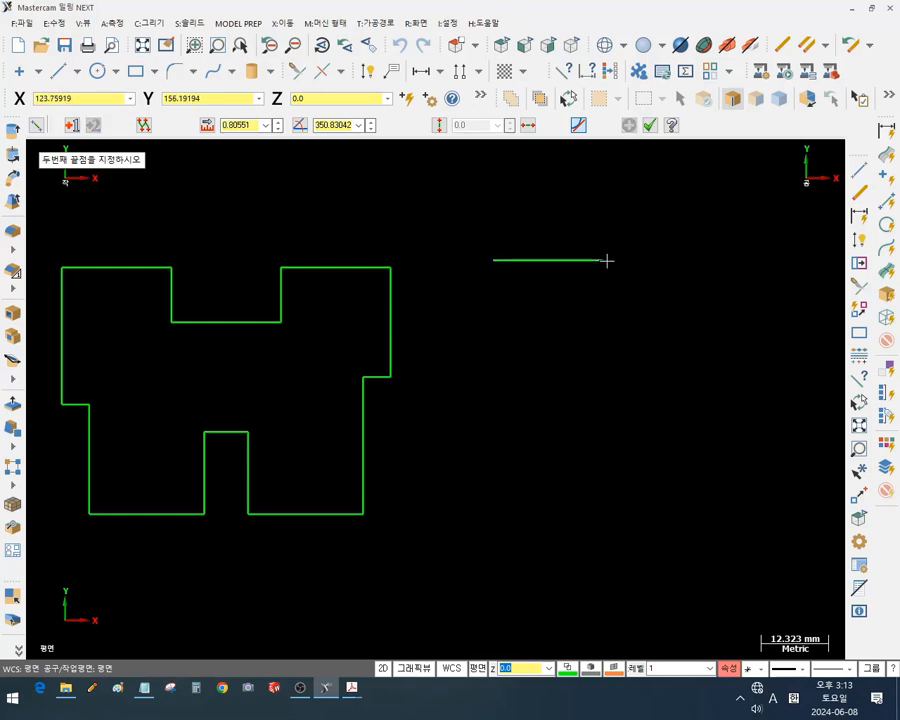
click(603, 337)
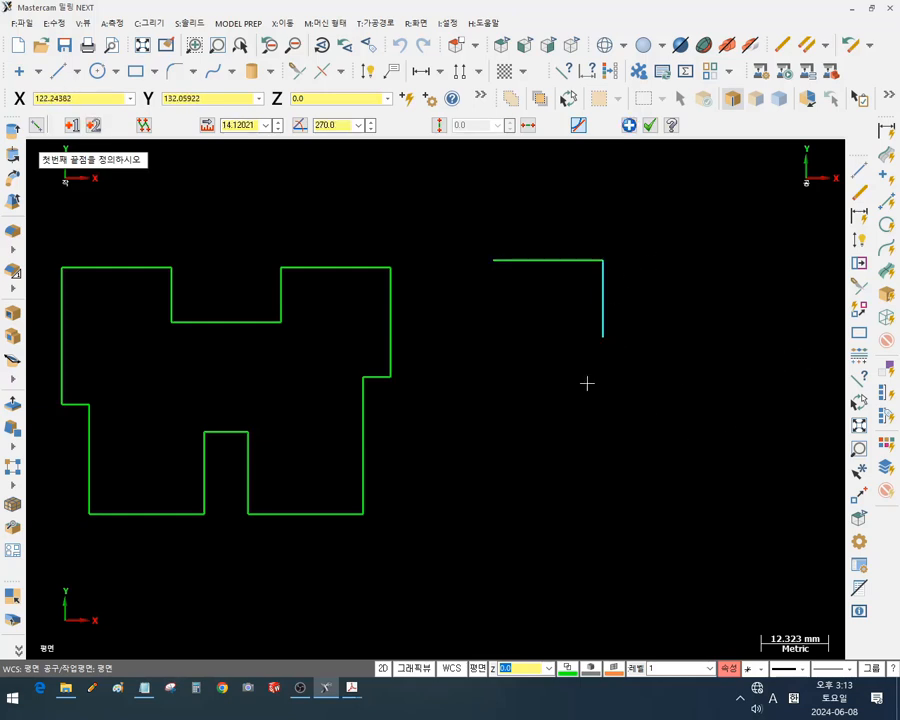
double_click(239, 122)
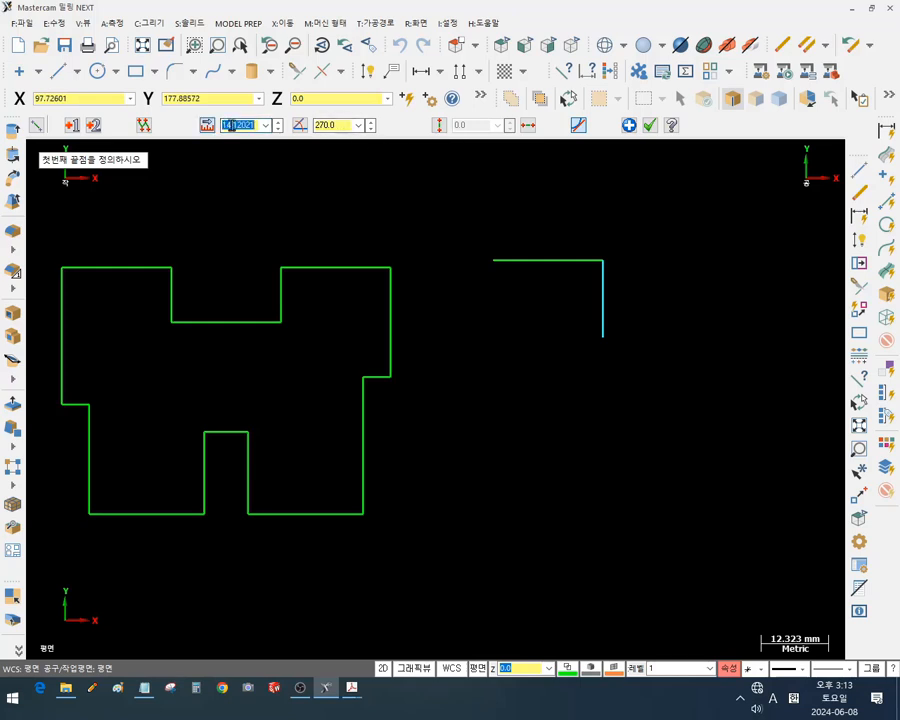
text(10)
key(Return)
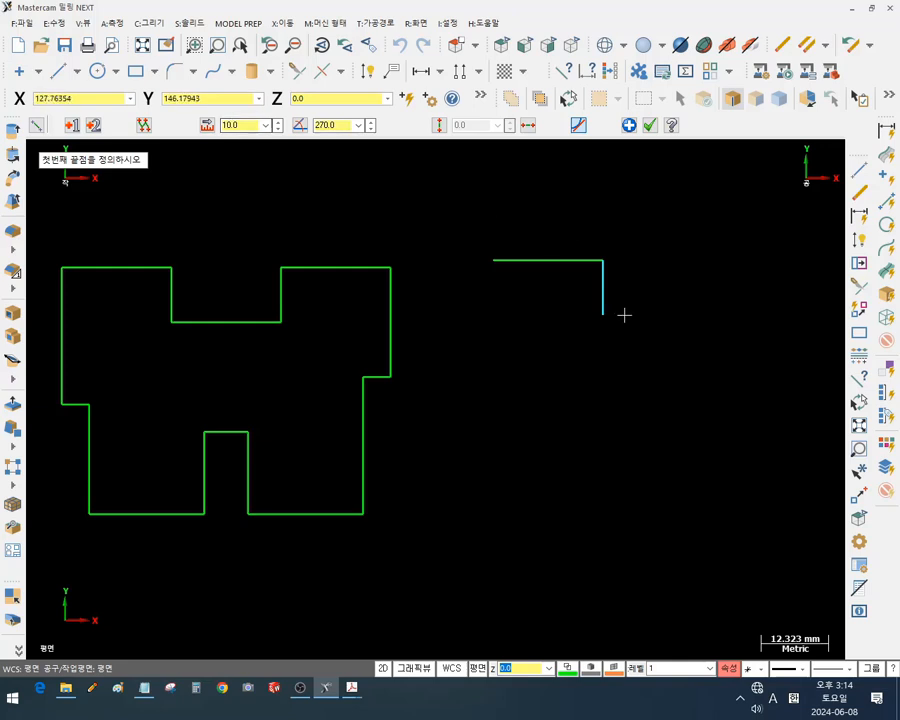
Draw a horizontal notch floor line rightward from the vertical line's lower end and set its length to 20
click(608, 317)
click(701, 315)
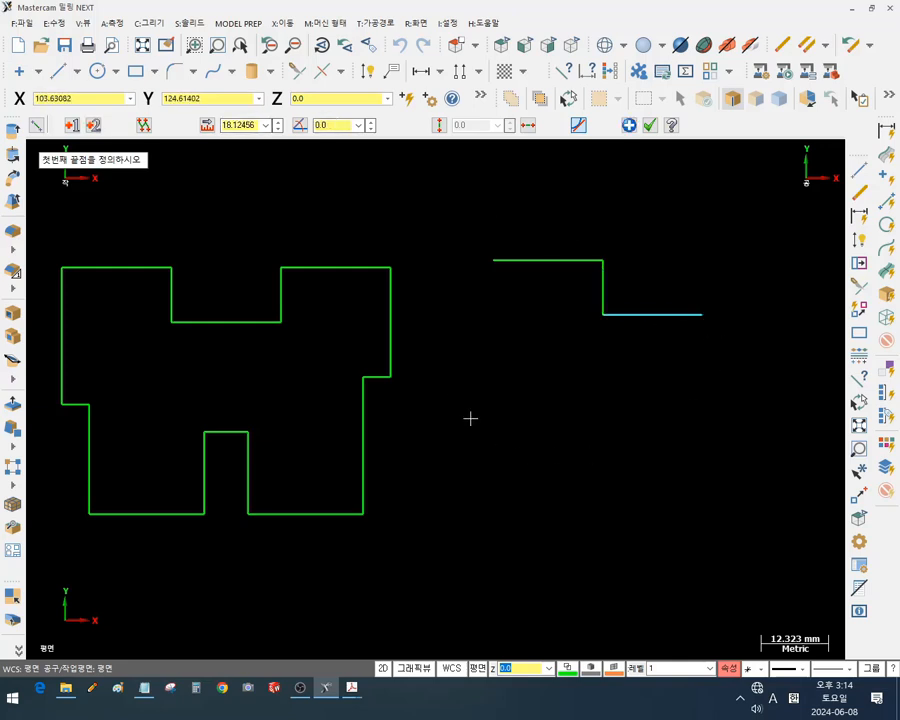
double_click(245, 125)
text(20)
key(Return)
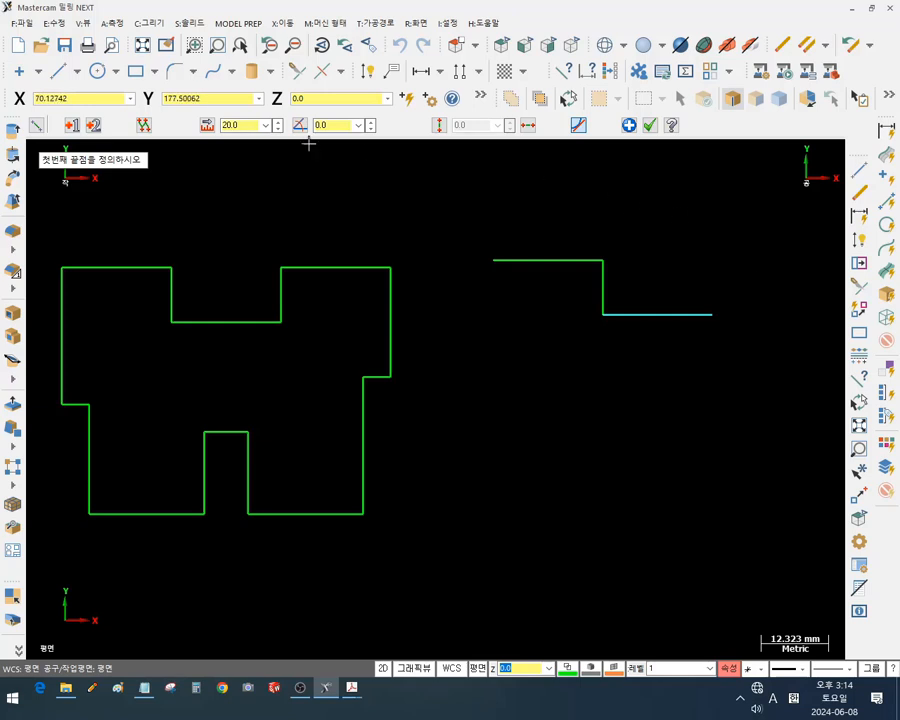
Draw a vertical line up from the notch floor's right end and set its length to 10
click(715, 318)
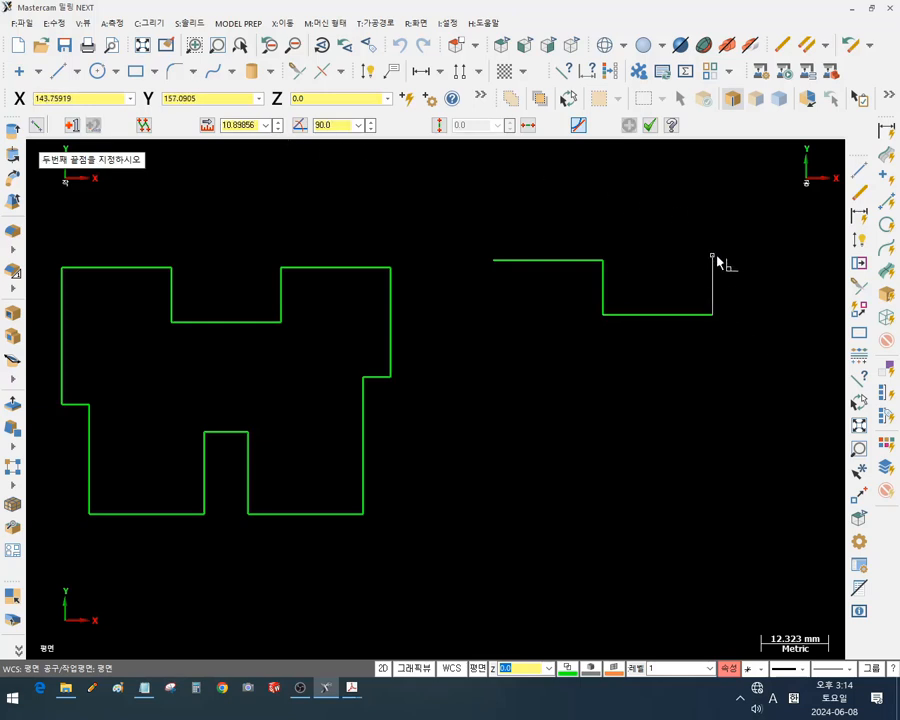
click(716, 262)
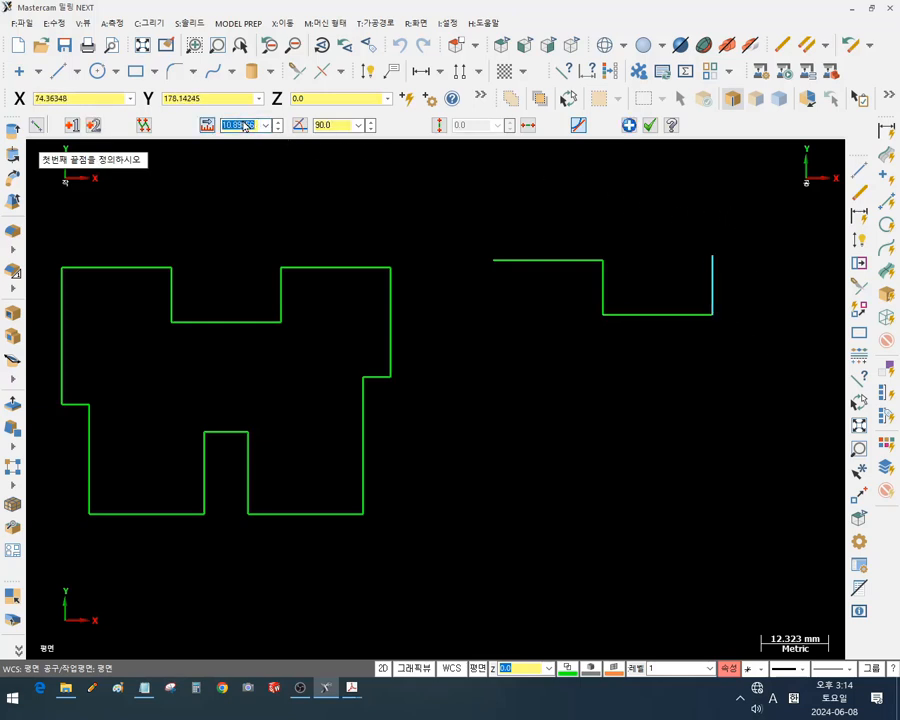
text(10)
key(Return)
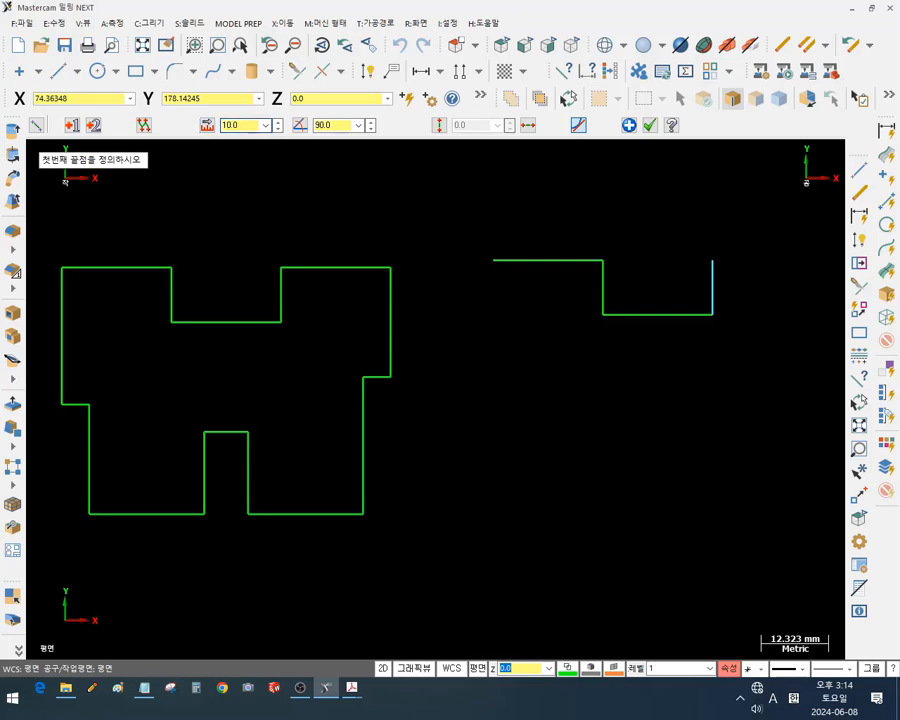
Draw the upper right horizontal edge rightward from the notch's right wall and set its length to 20
click(716, 262)
click(800, 265)
click(236, 125)
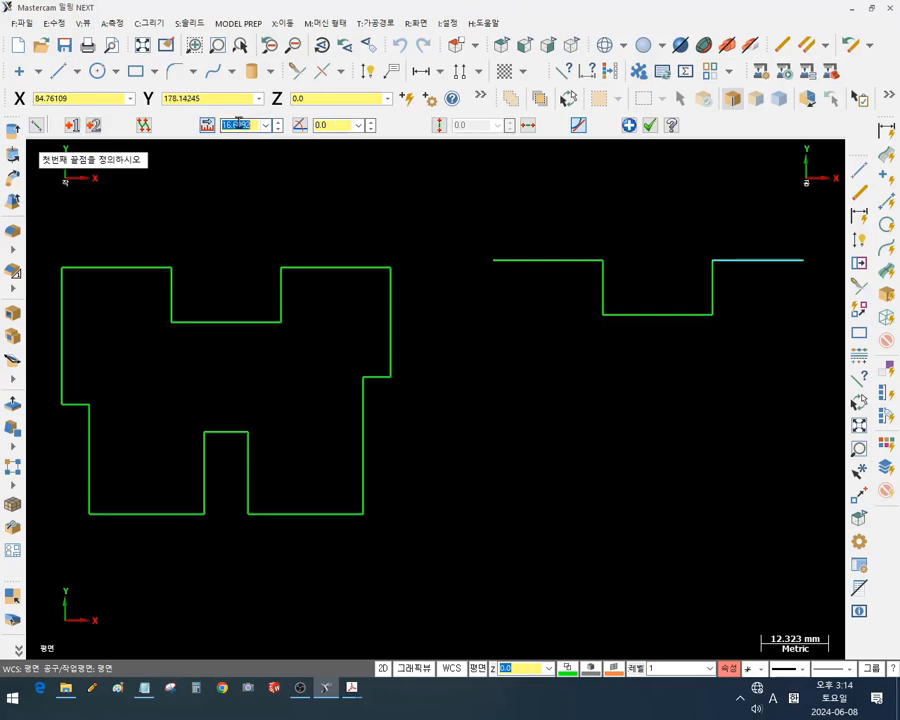
text(20)
key(Return)
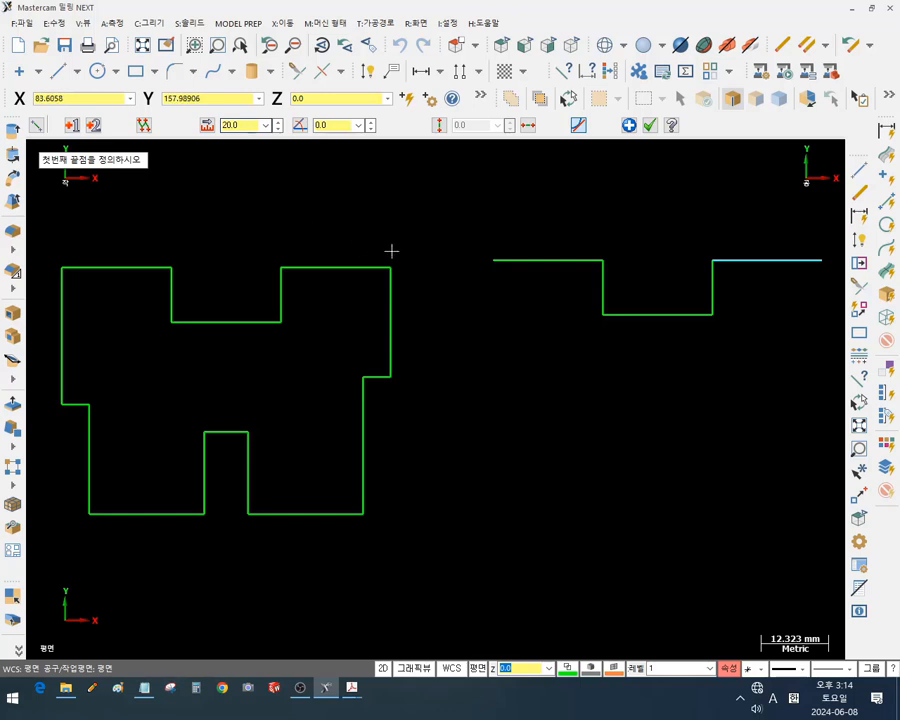
Draw the upper right side edge down from the top edge's right end and set its length to 20
click(821, 260)
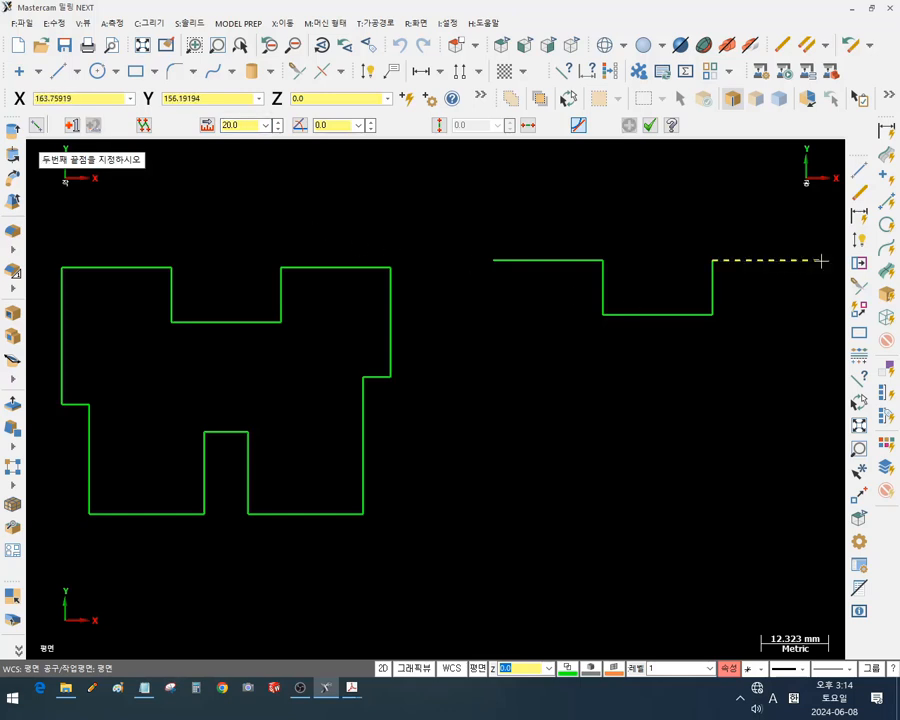
click(822, 367)
click(252, 127)
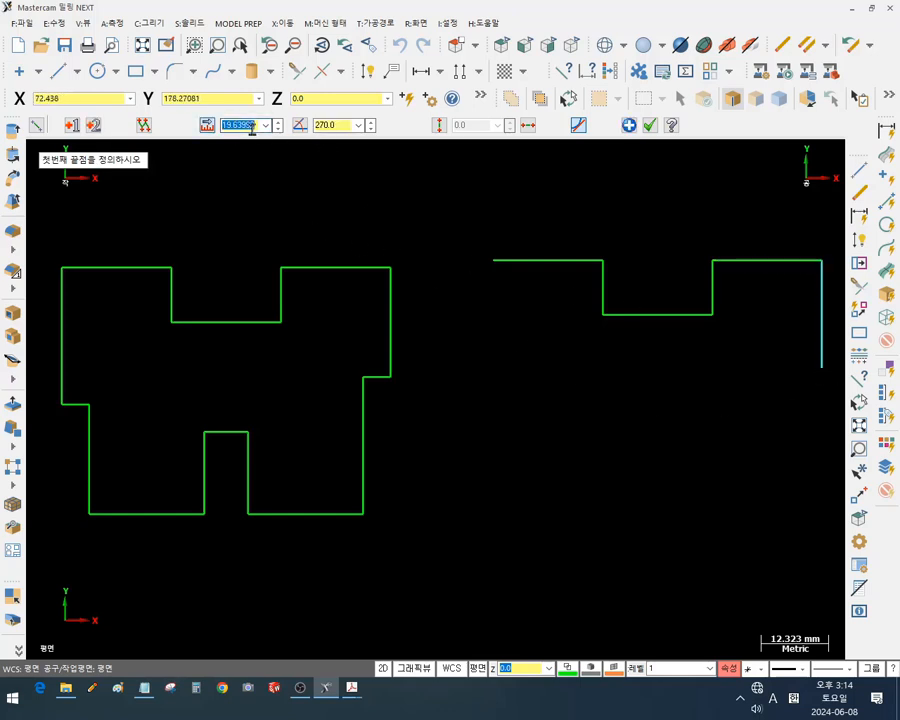
text(20)
key(Return)
Draw a horizontal step line leftward from the right side edge's lower end and set its length to 5
scroll(294, 336, down, 1)
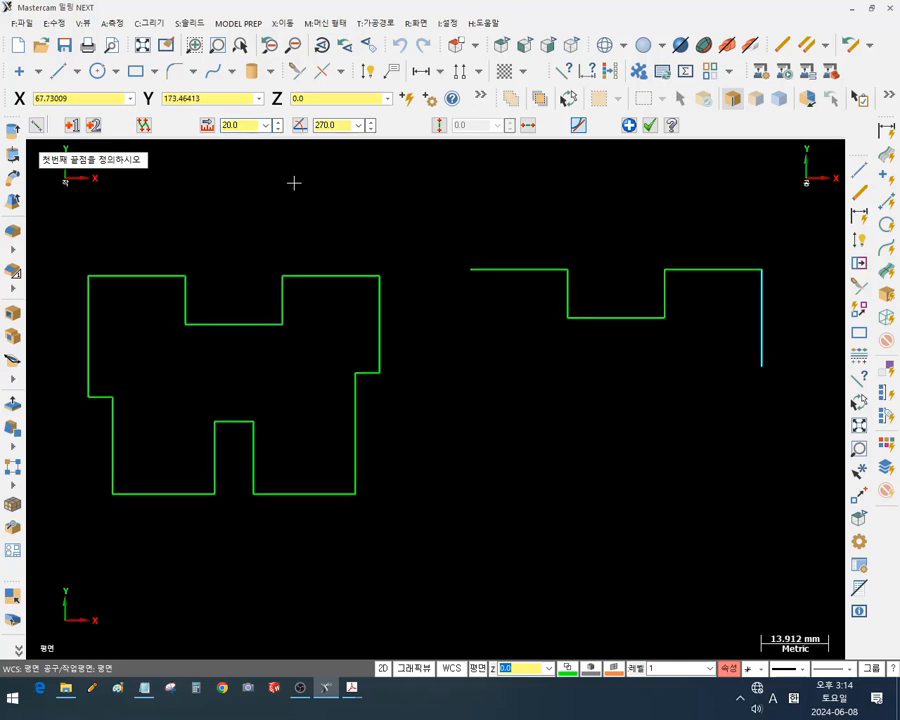
click(761, 365)
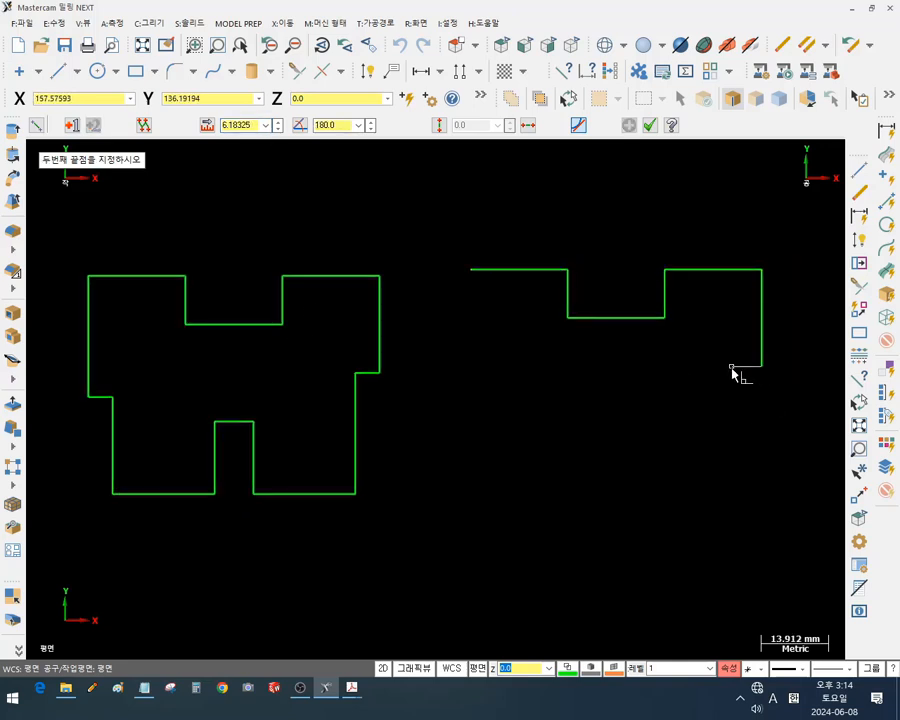
click(733, 366)
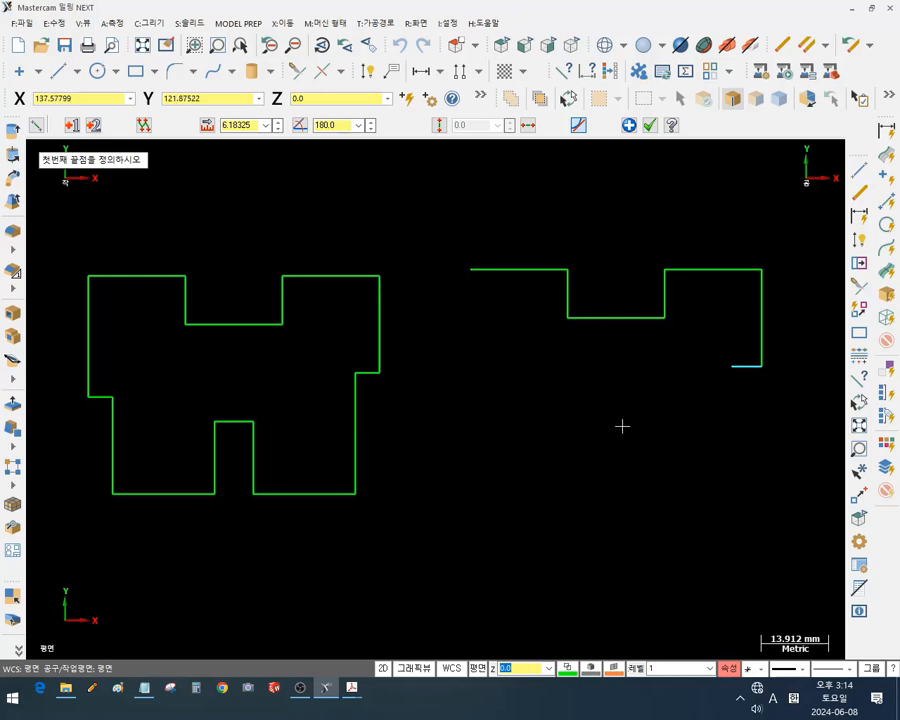
click(237, 124)
text(5.0)
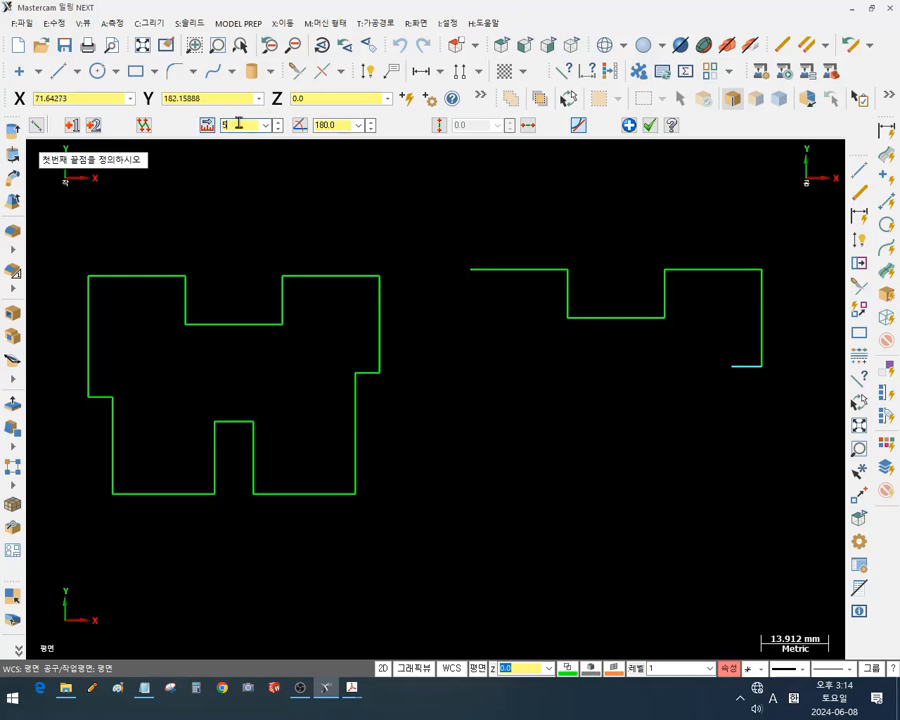
key(Return)
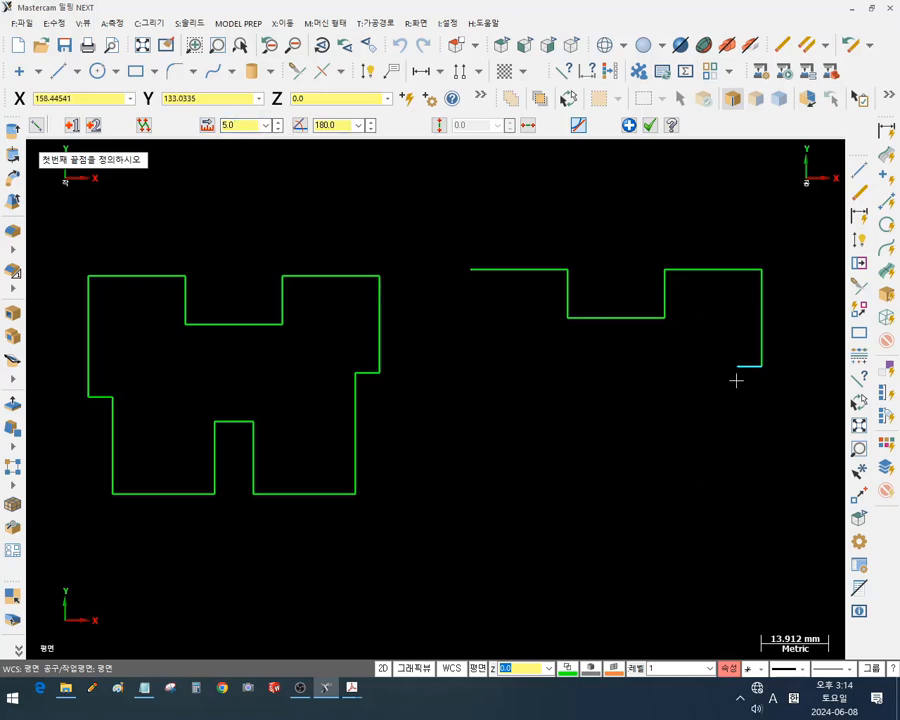
Draw the lower right side edge down from the step line's inner end and set its length to 25
click(736, 367)
click(748, 501)
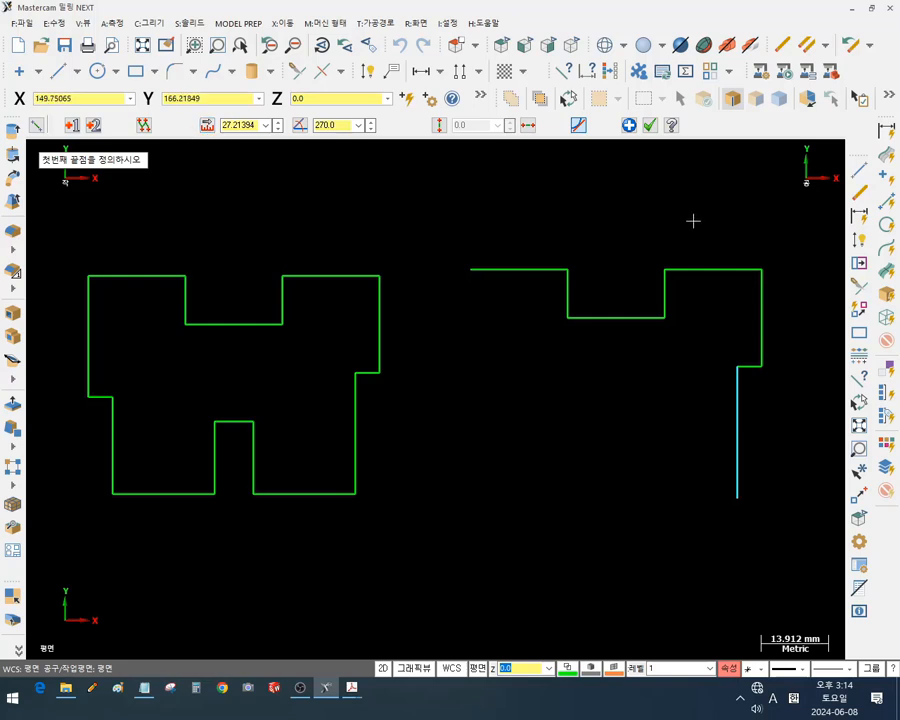
key(l)
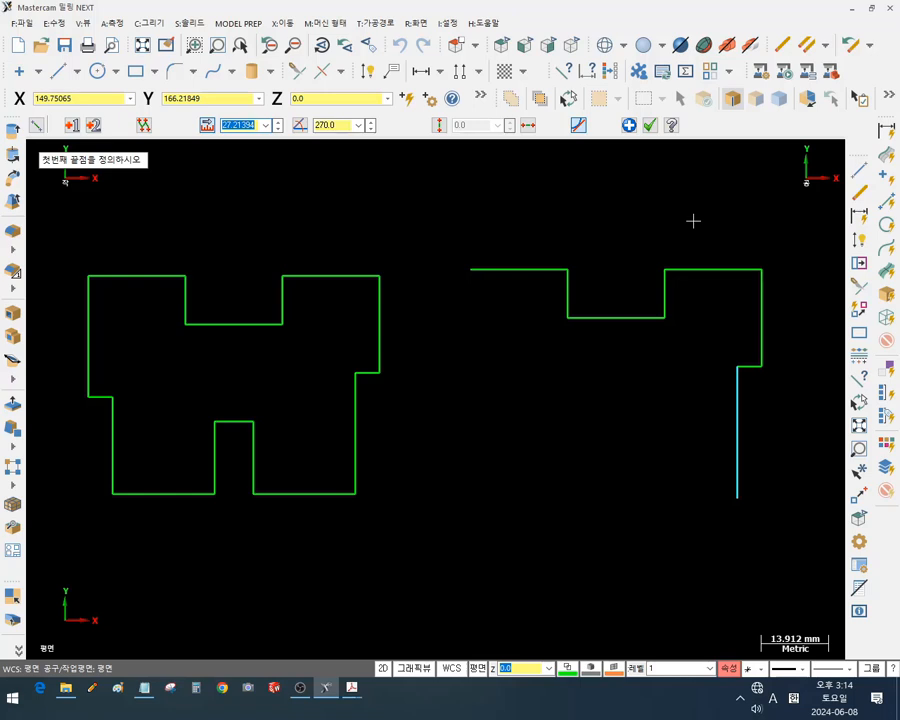
text(25)
key(Return)
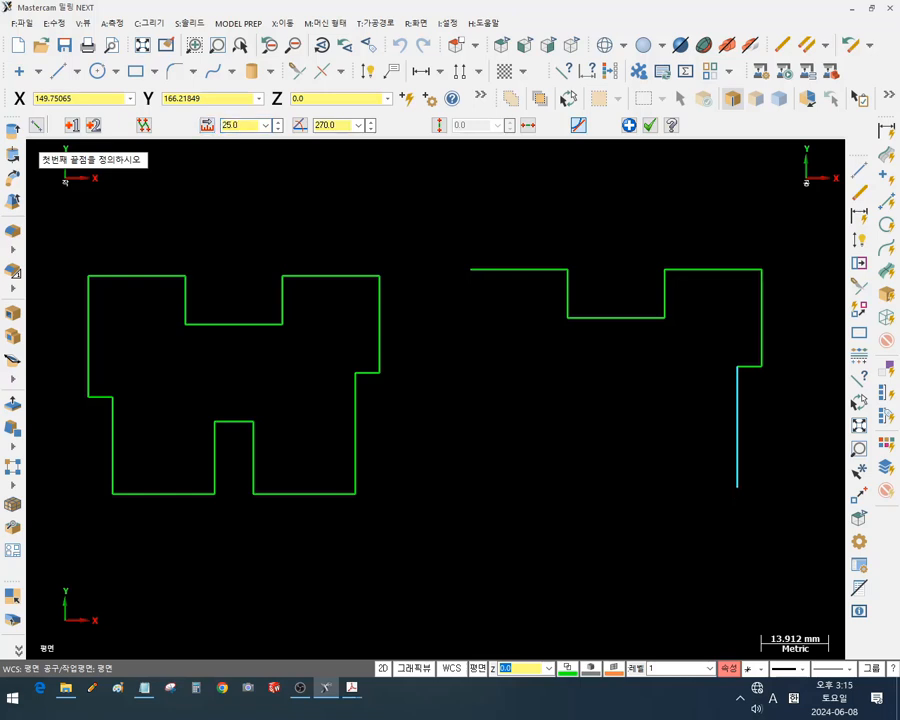
Draw the bottom edge leftward from the lower right corner, setting its length to 21 from the original part's lower right horizontal edge
click(738, 488)
click(661, 489)
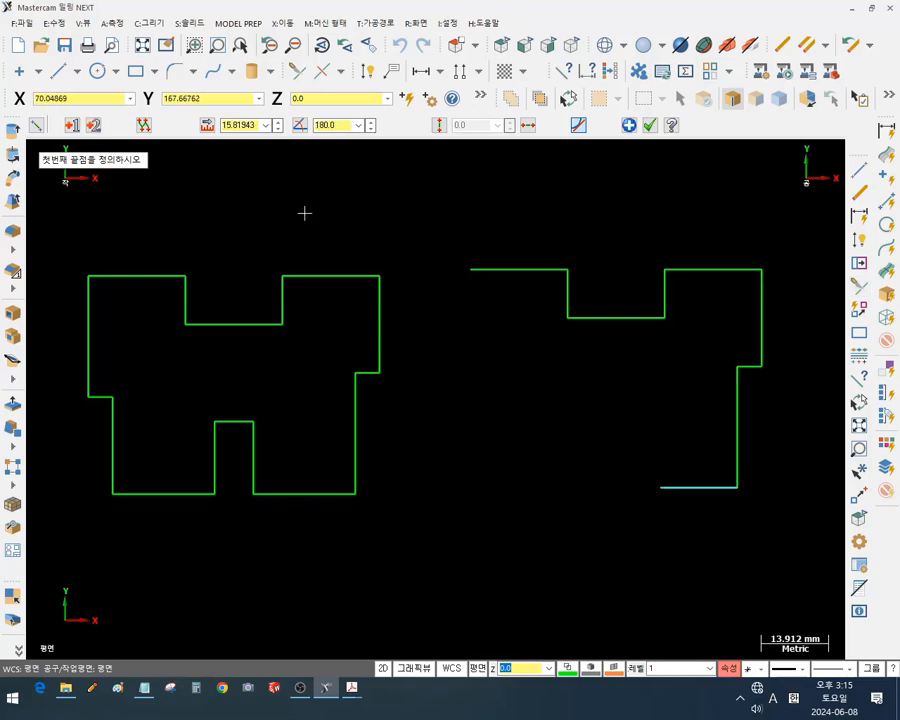
key(l)
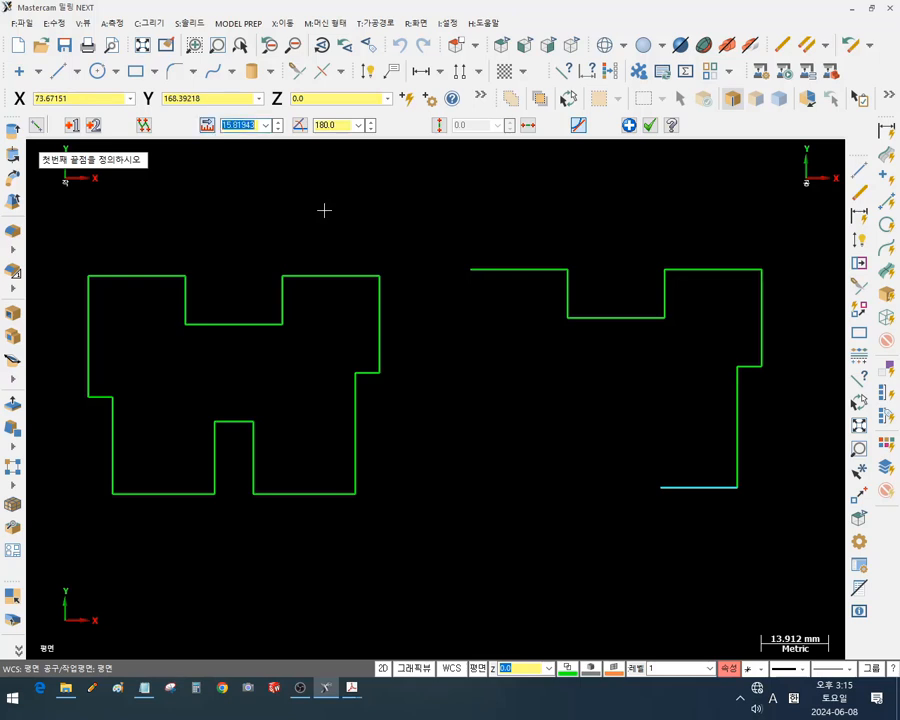
key(BackSpace)
text(l)
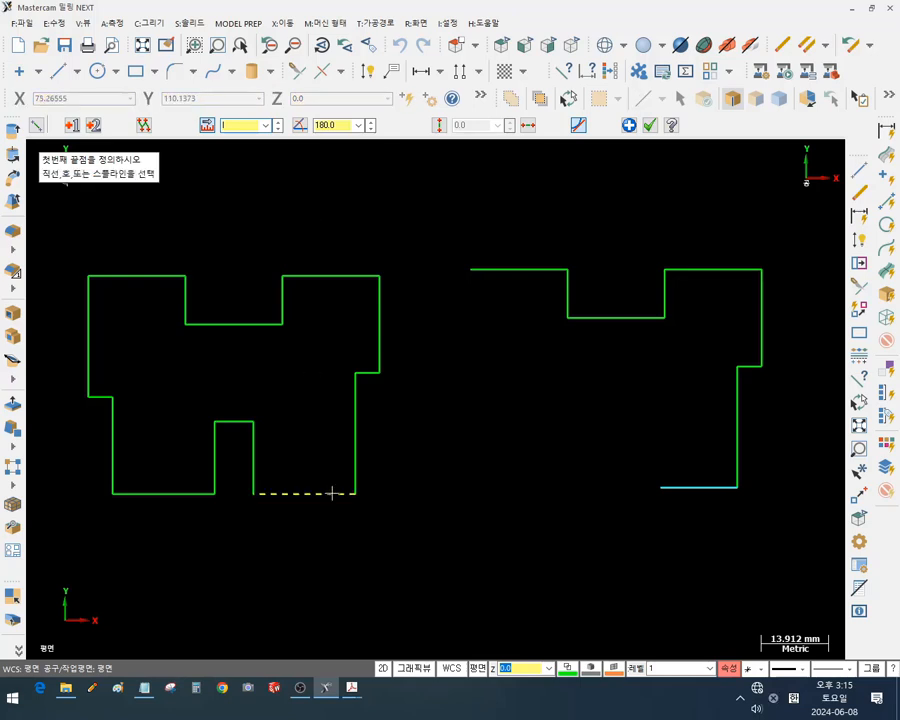
click(330, 493)
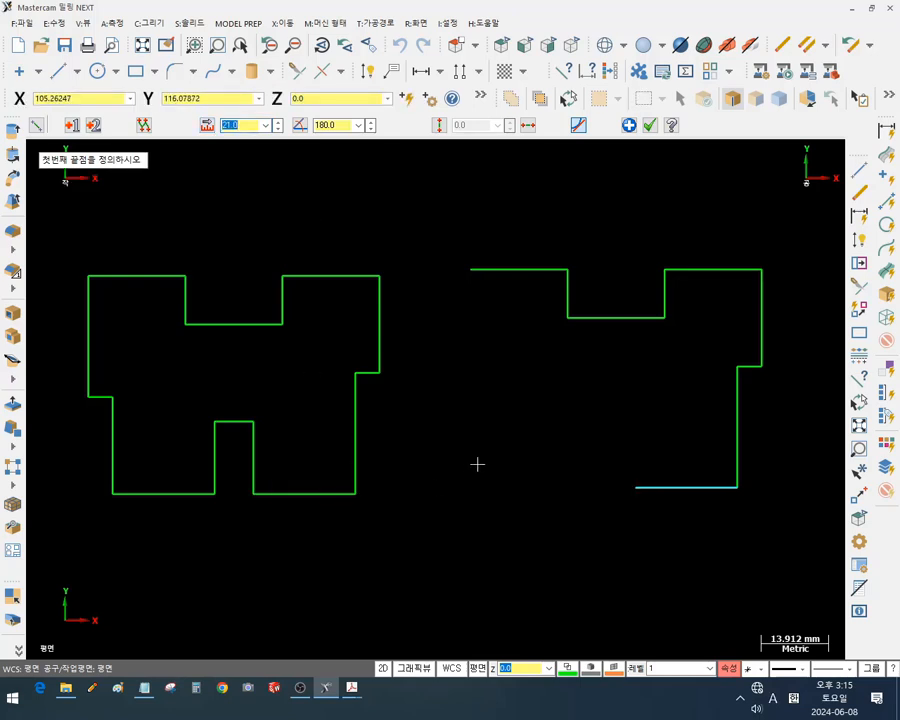
Draw the bottom slot's right wall up from the bottom edge's left end and set its length to 15
click(637, 488)
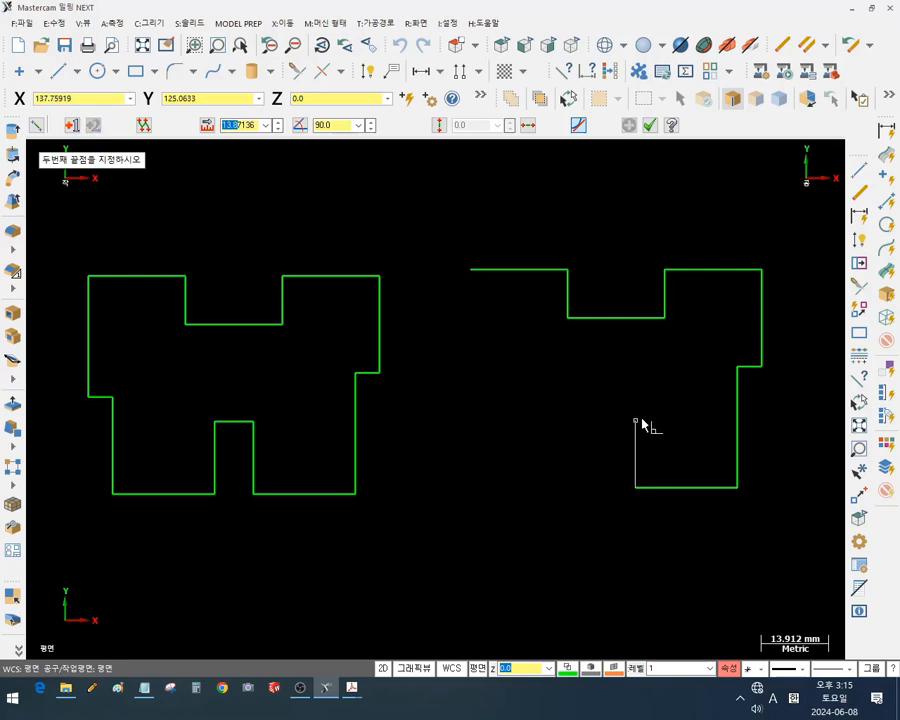
click(643, 424)
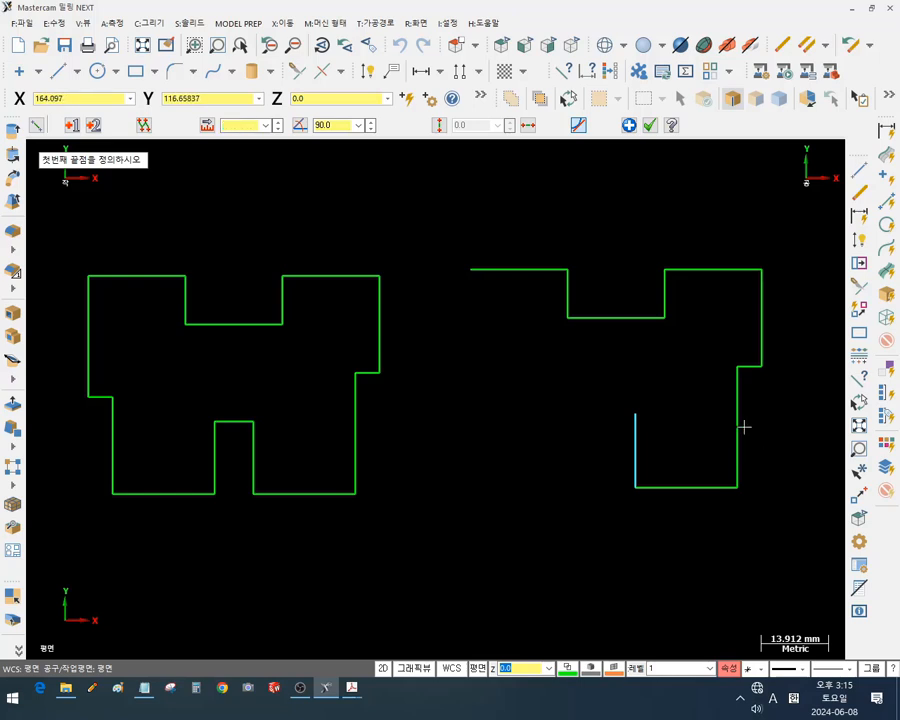
double_click(240, 125)
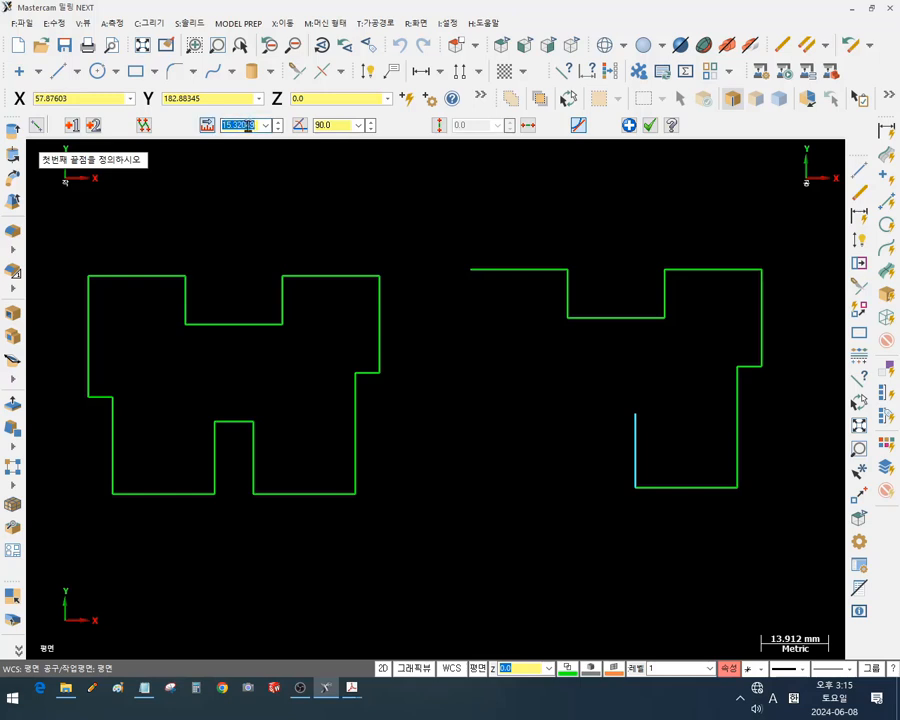
key(BackSpace)
text(15)
key(Return)
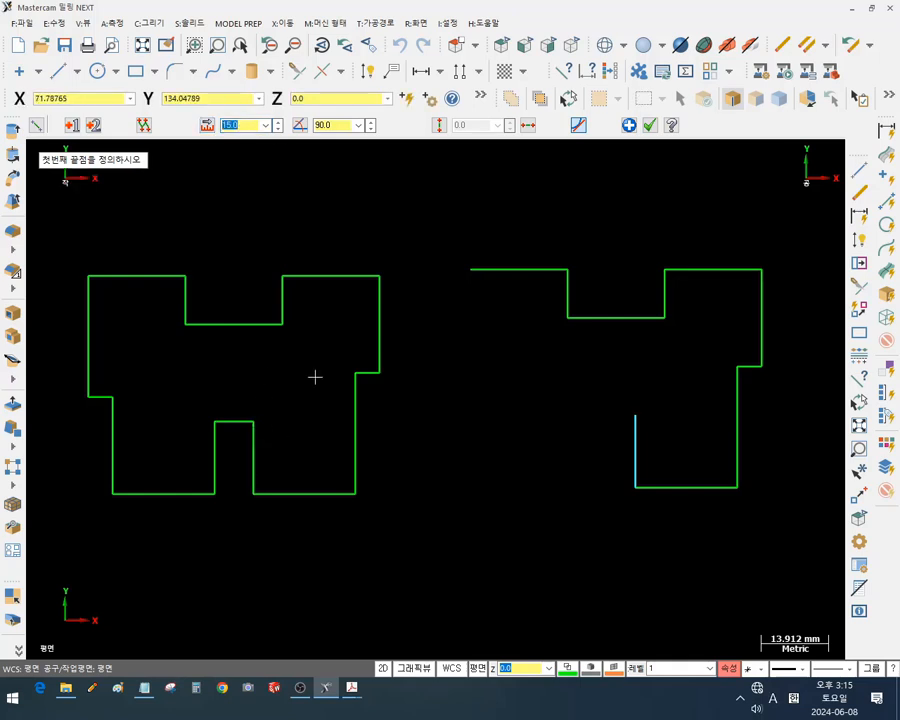
key(Return)
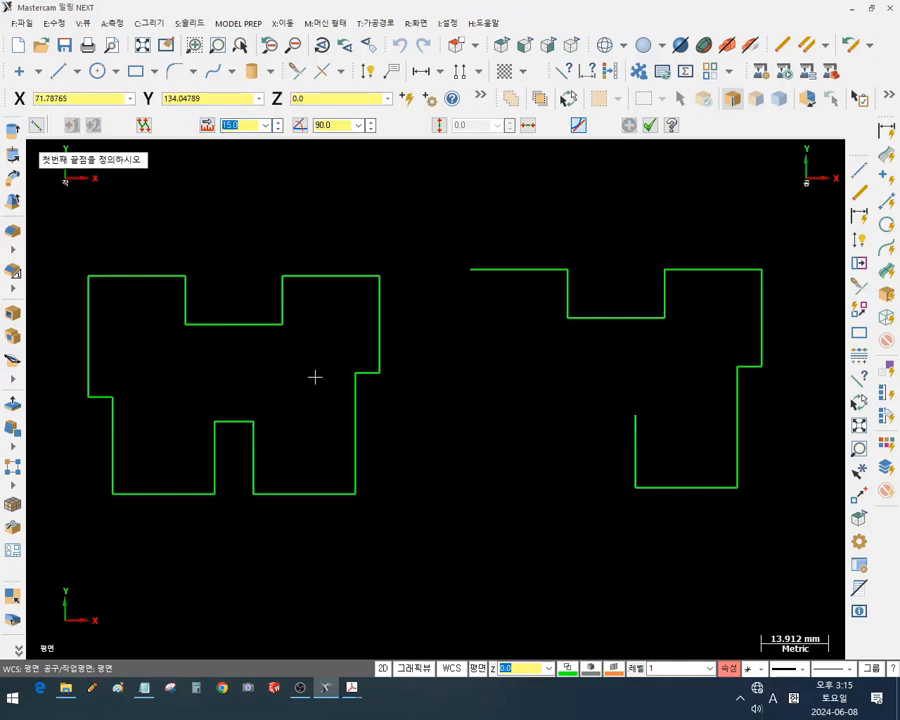
Draw the slot's top edge leftward from its right wall, setting its length to 8 from the original part's slot top edge
click(635, 415)
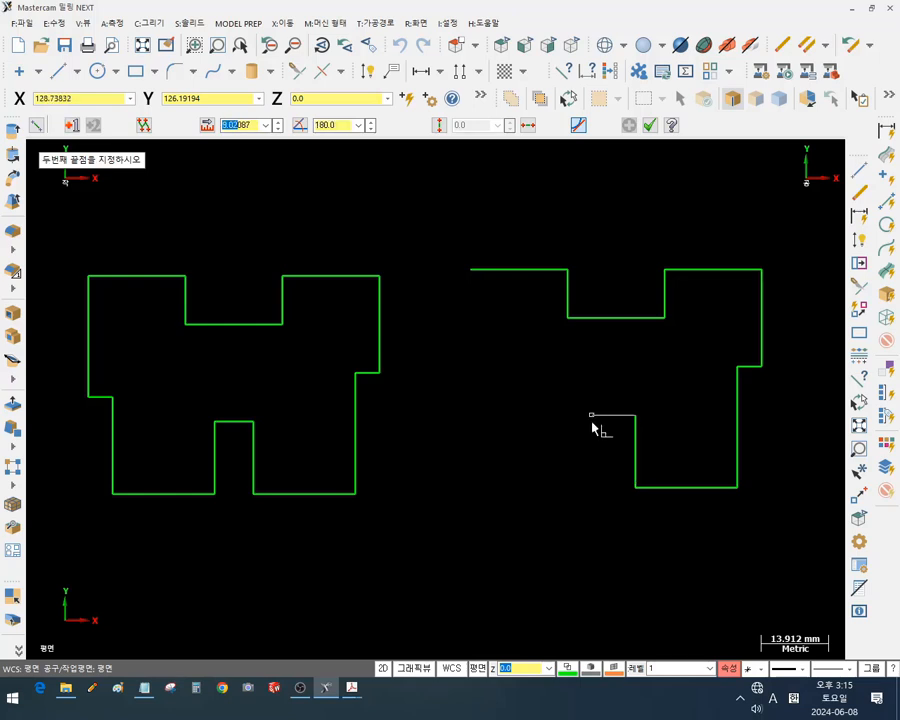
click(590, 416)
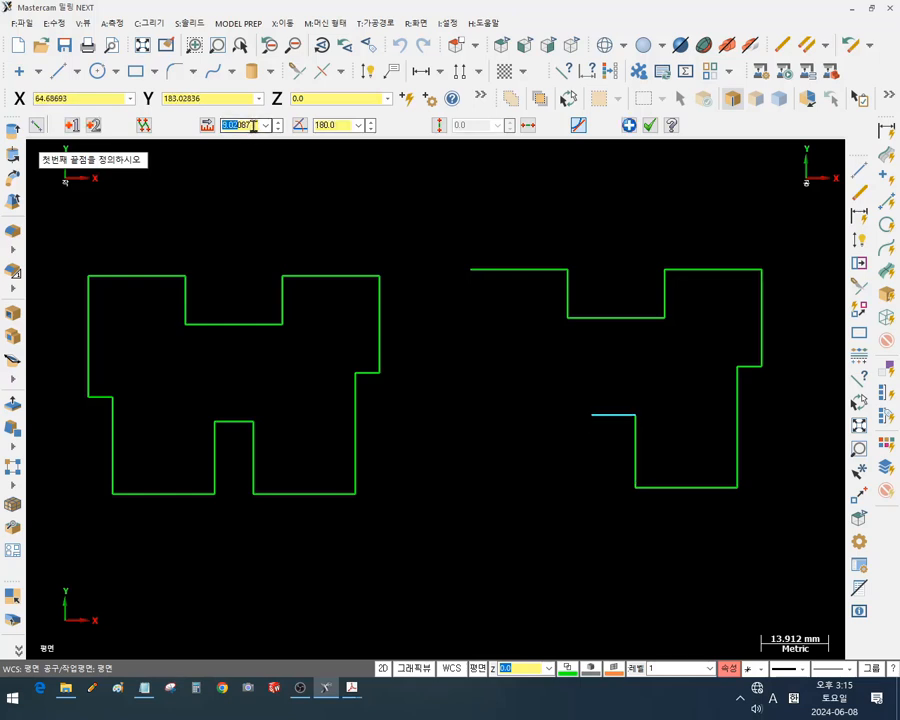
click(207, 125)
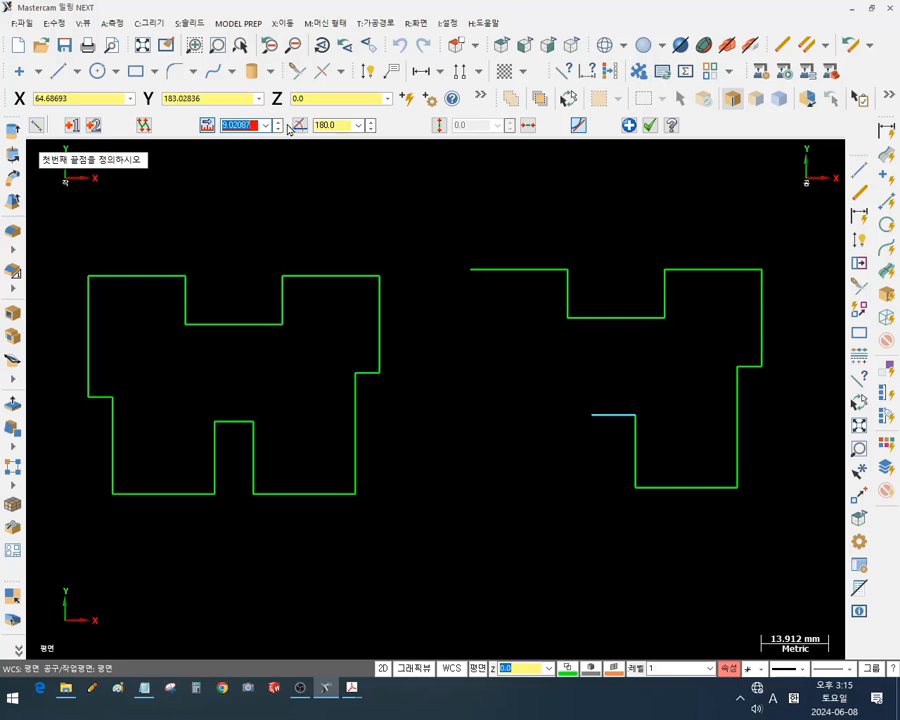
key(BackSpace)
key(l)
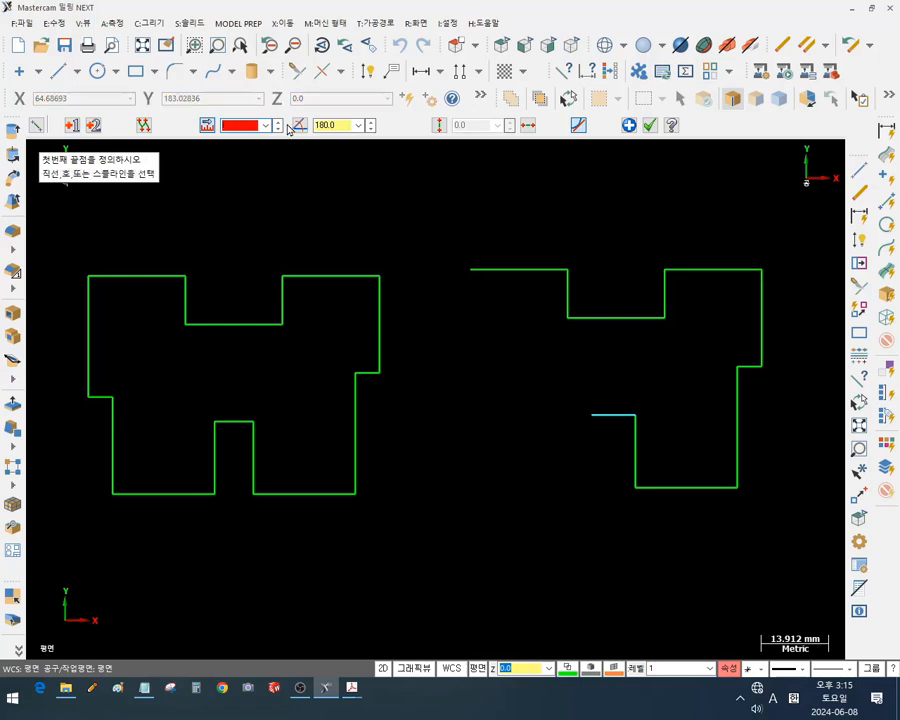
click(237, 422)
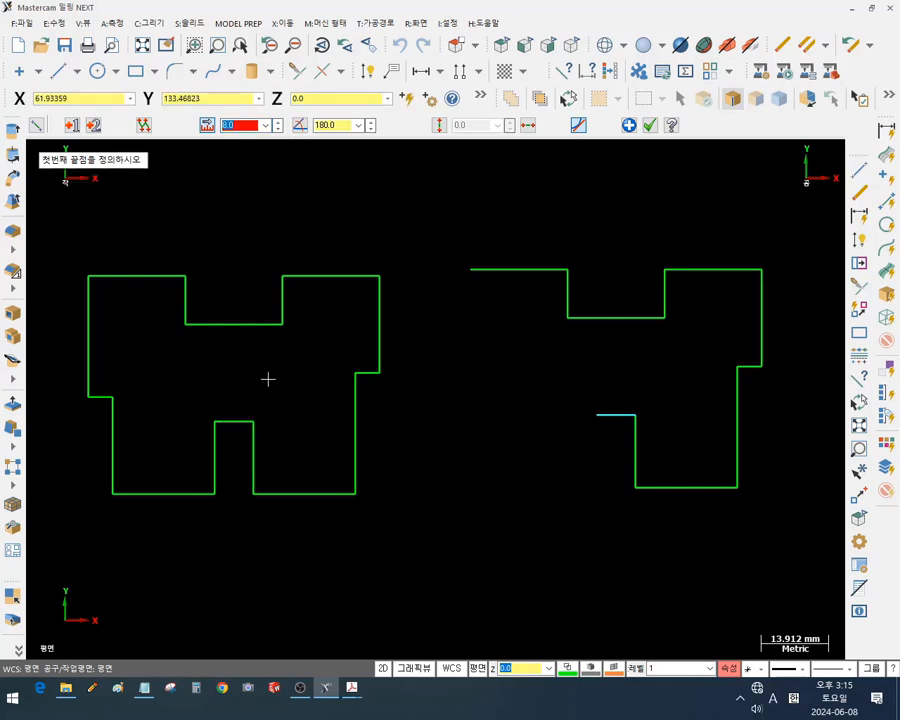
key(Return)
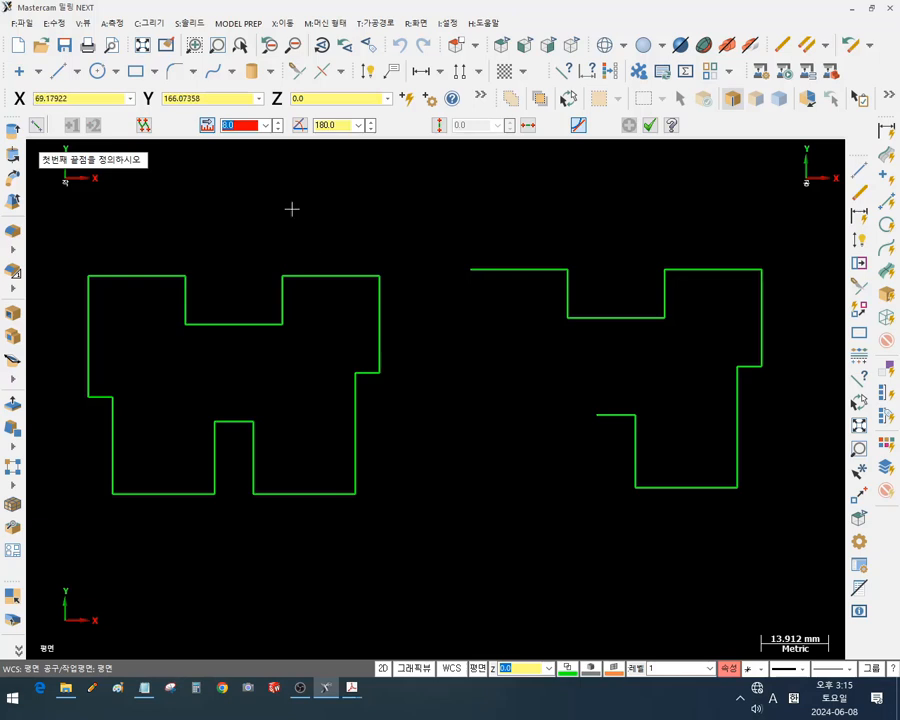
Draw the bottom slot's left wall down from its top edge's left end, taking the length from the original part's slot wall
click(209, 129)
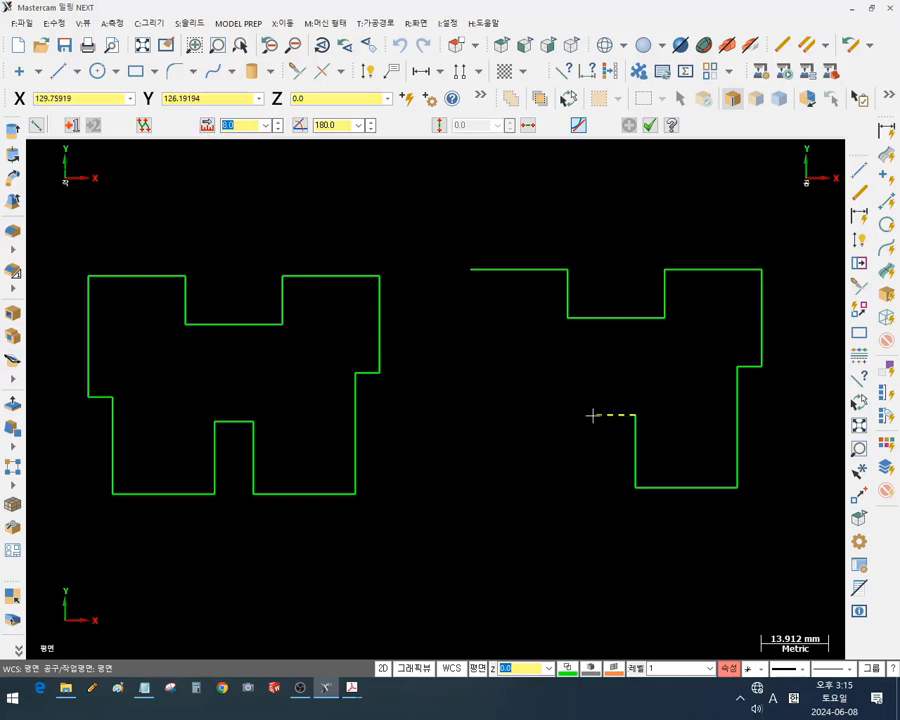
click(597, 415)
click(596, 485)
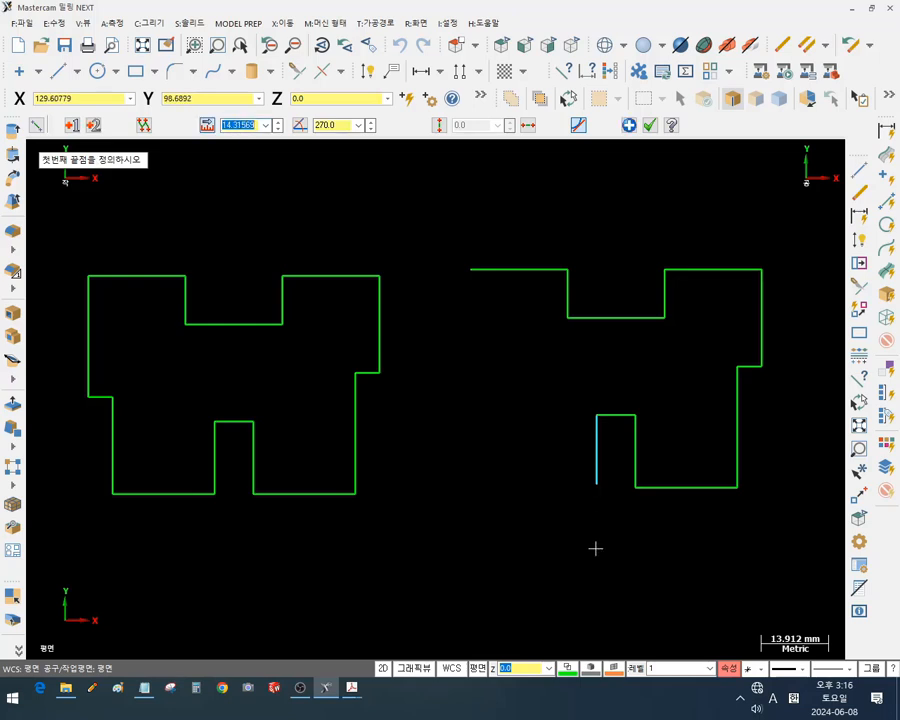
key(BackSpace)
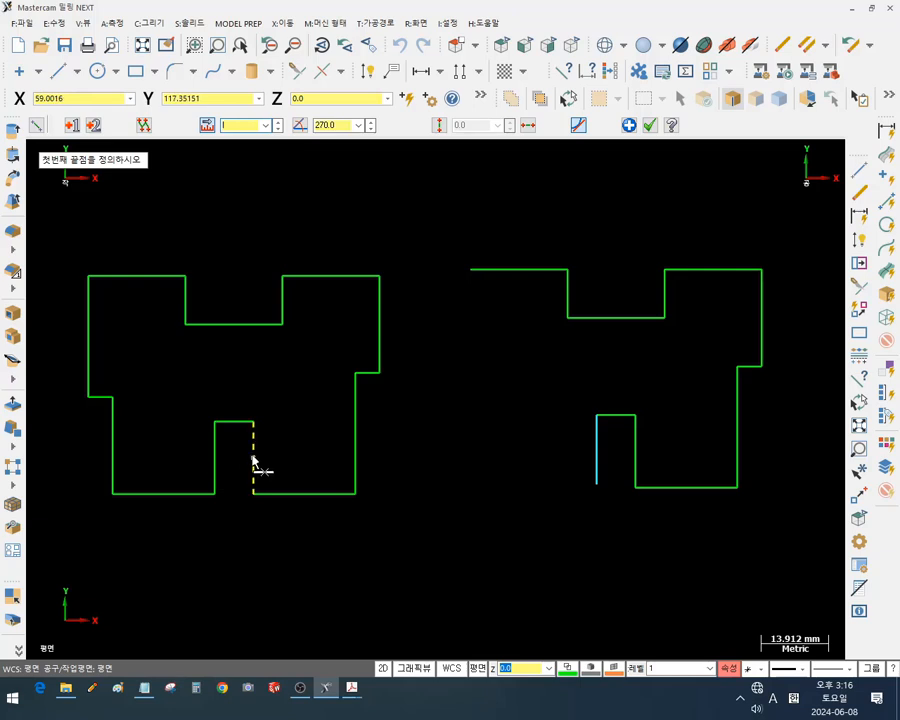
key(Return)
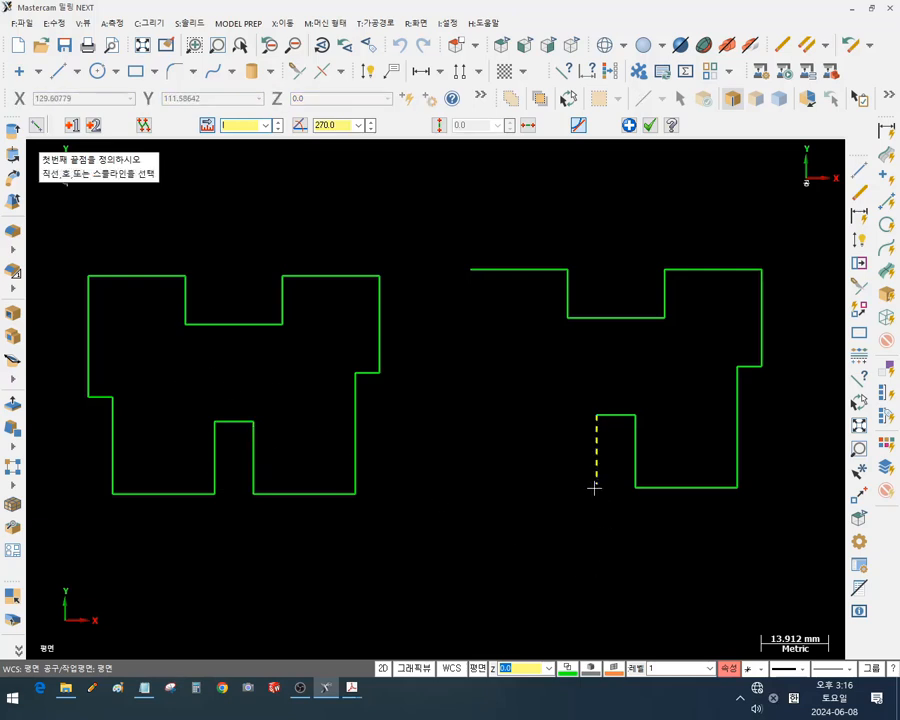
scroll(645, 432, up, 1)
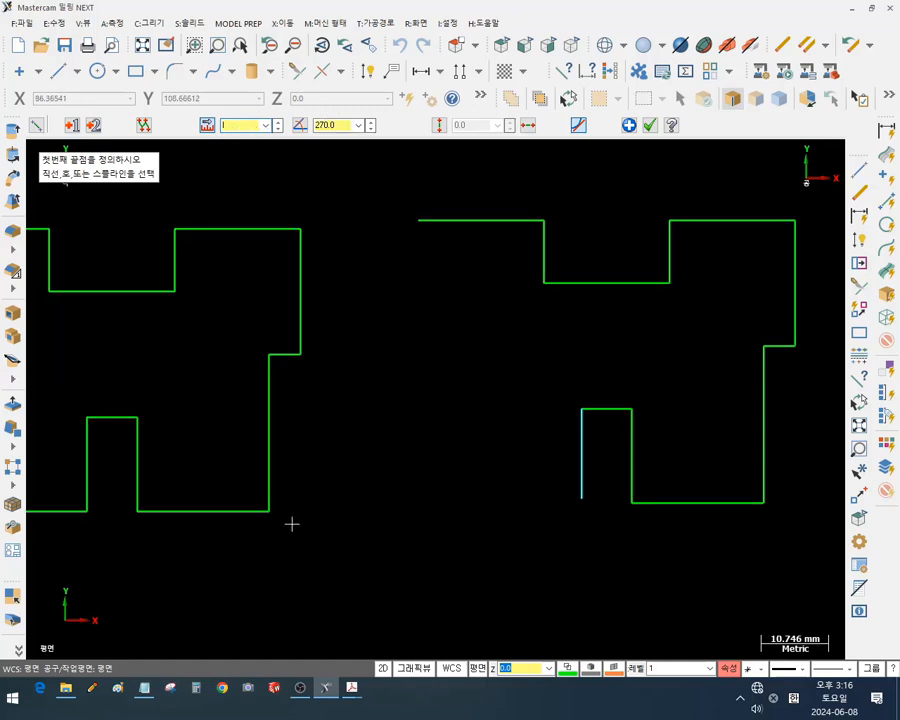
click(87, 465)
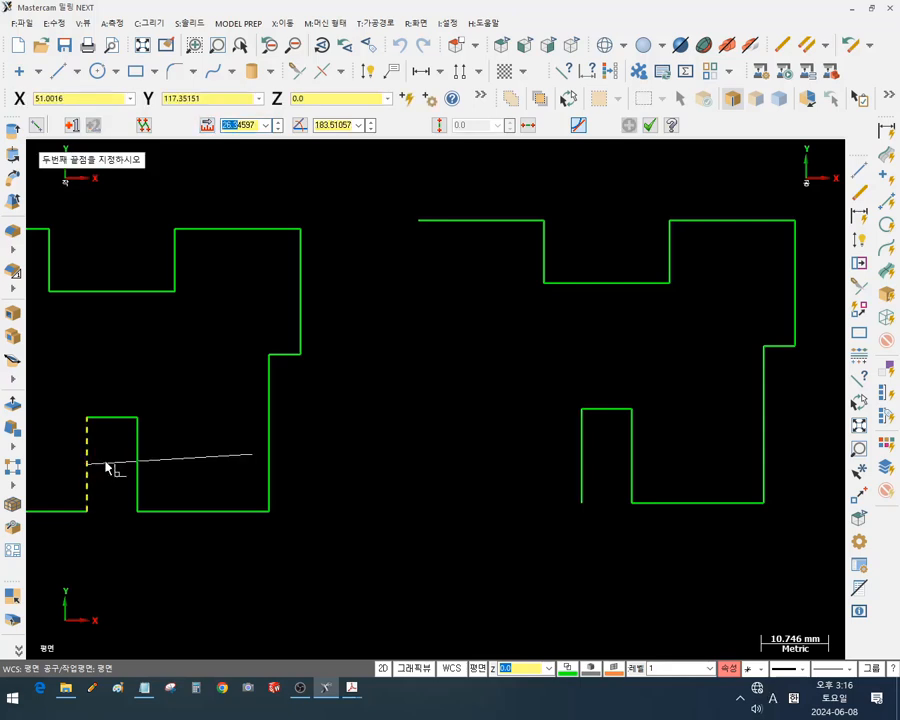
key(Escape)
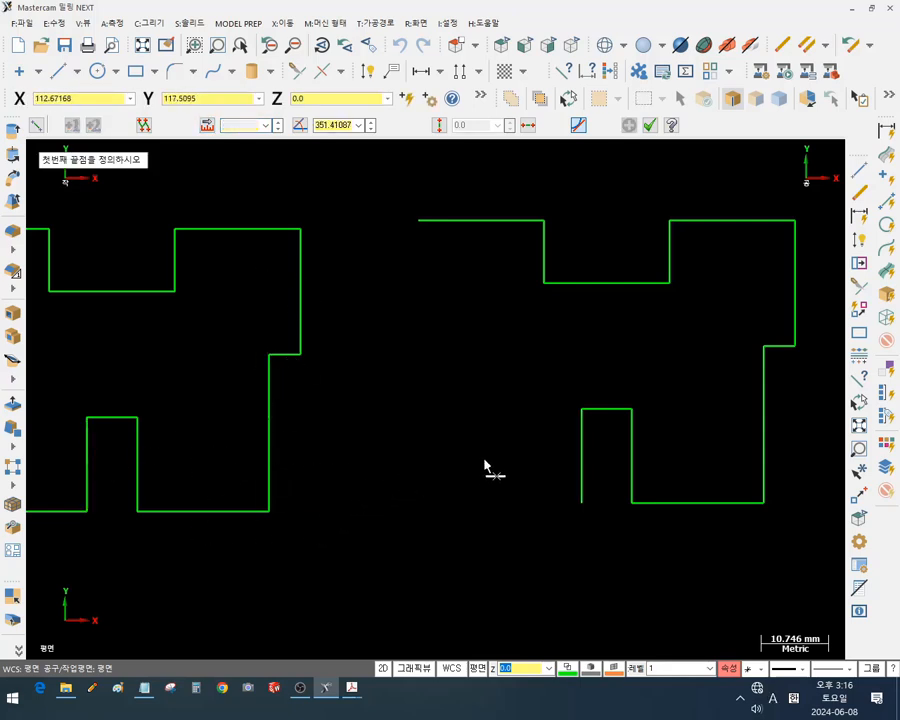
Draw the lower left bottom edge leftward from the slot wall, setting its length to 21 from the original part's matching edge
scroll(546, 440, down, 2)
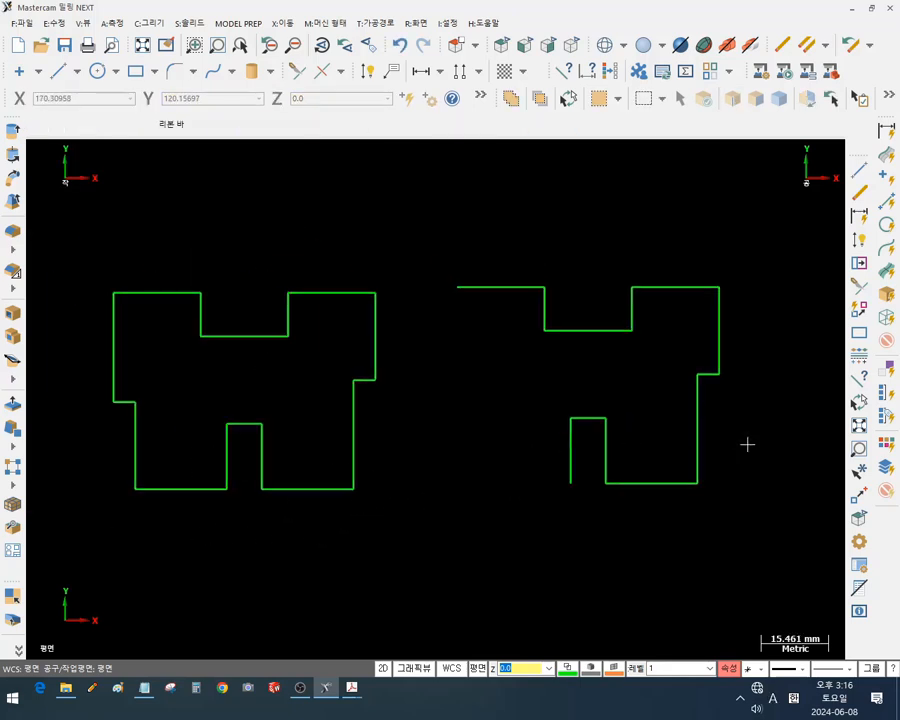
scroll(628, 450, up, 2)
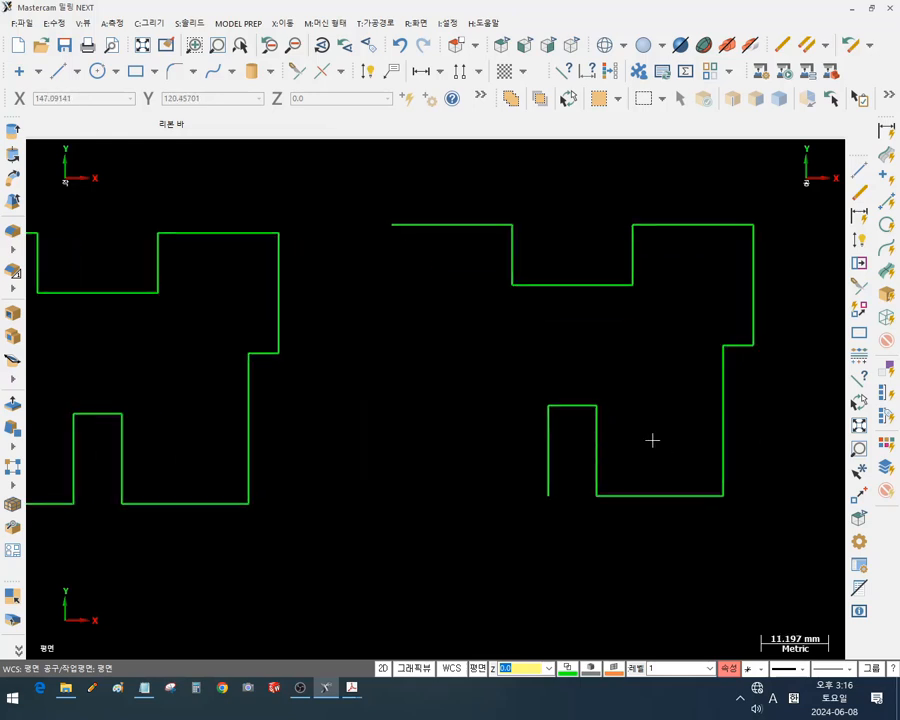
scroll(665, 445, down, 2)
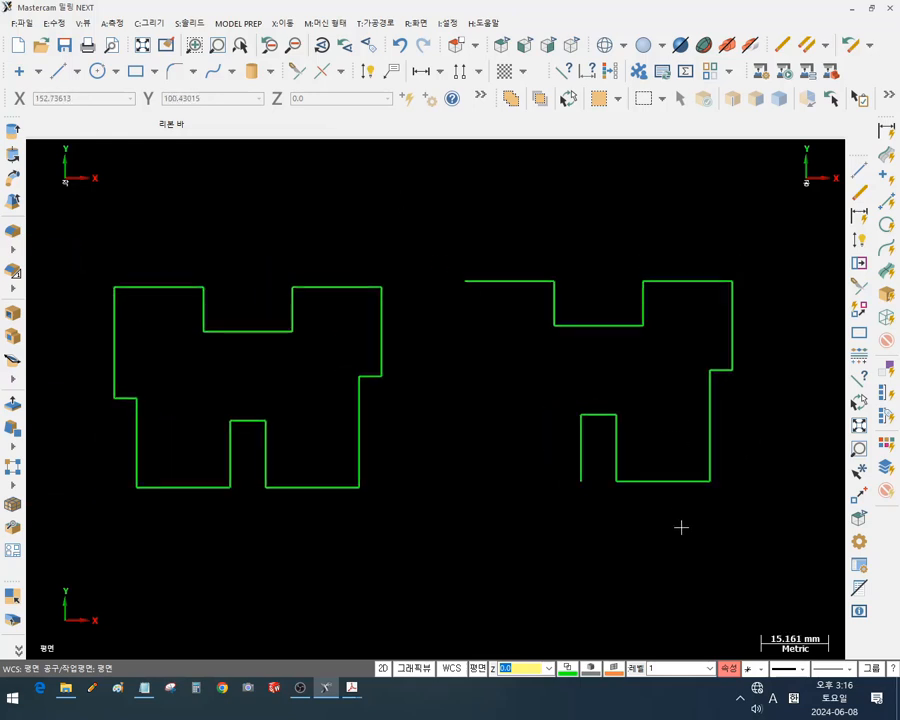
click(57, 71)
click(582, 484)
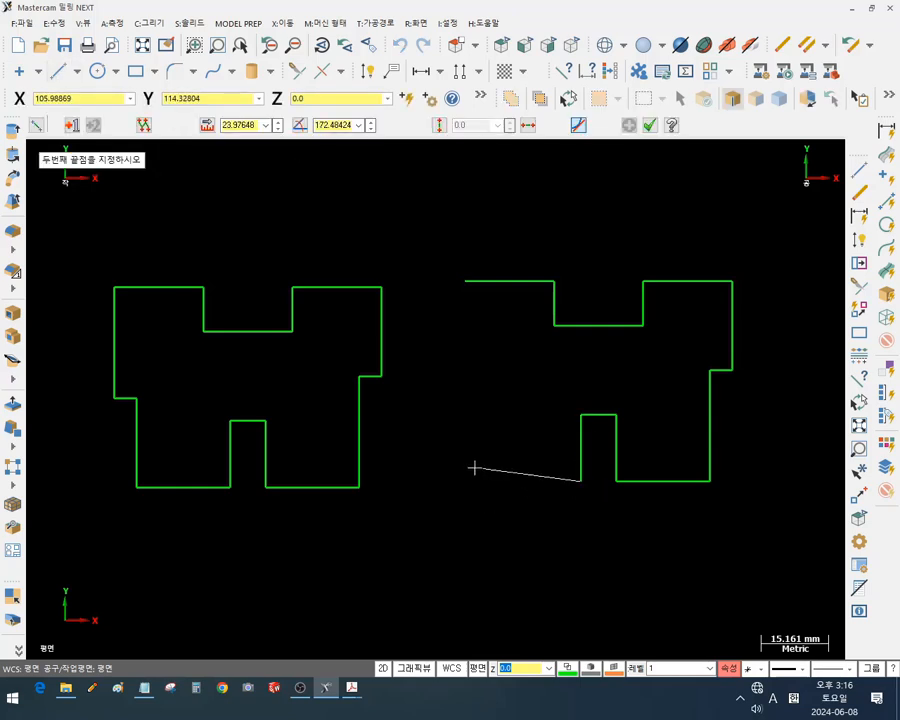
click(477, 481)
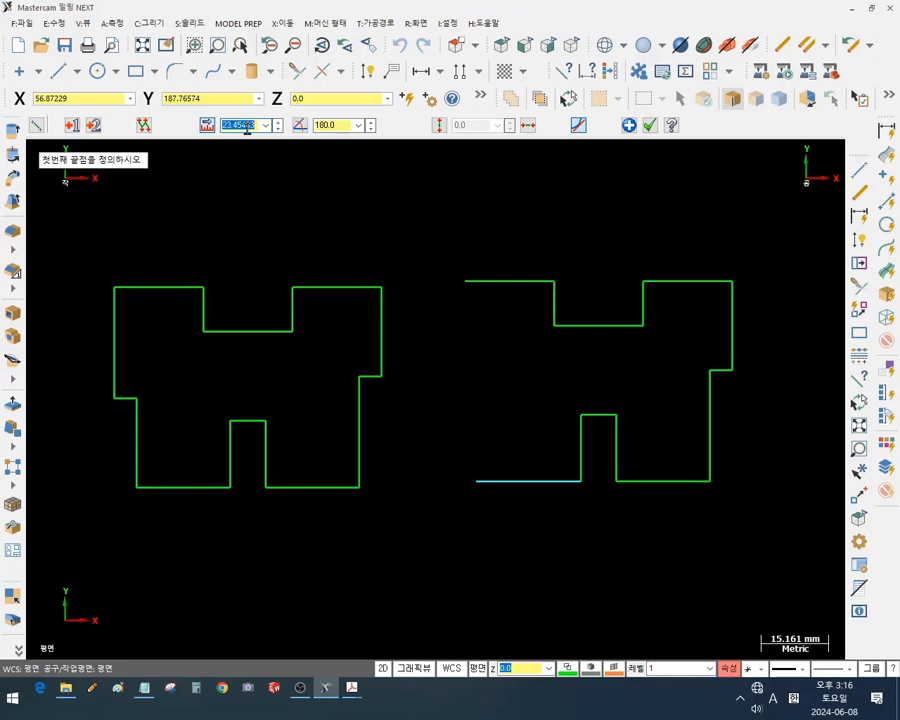
text(4)
key(Return)
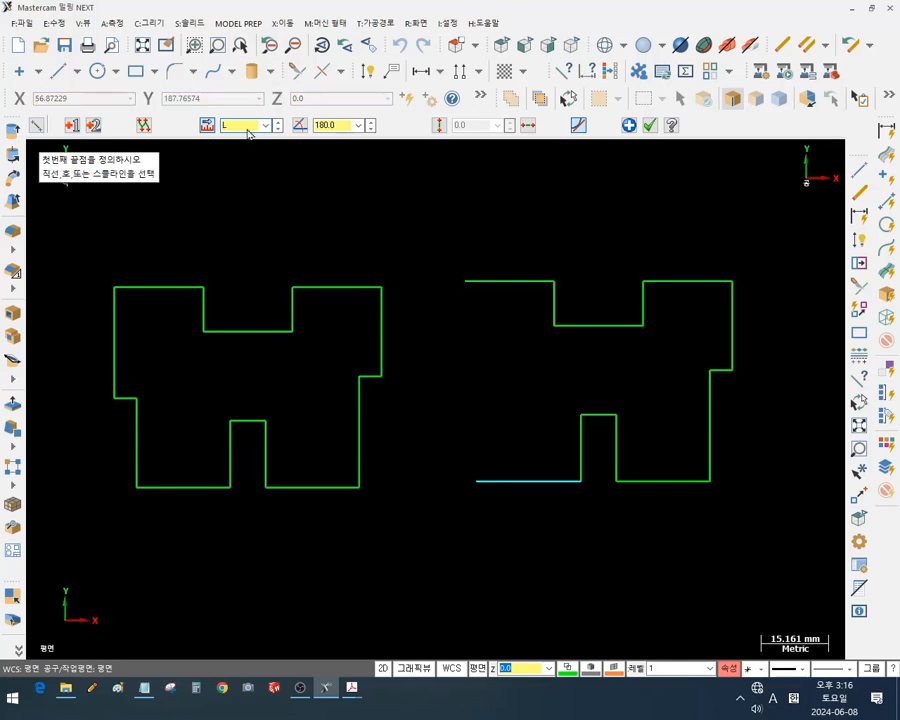
click(215, 487)
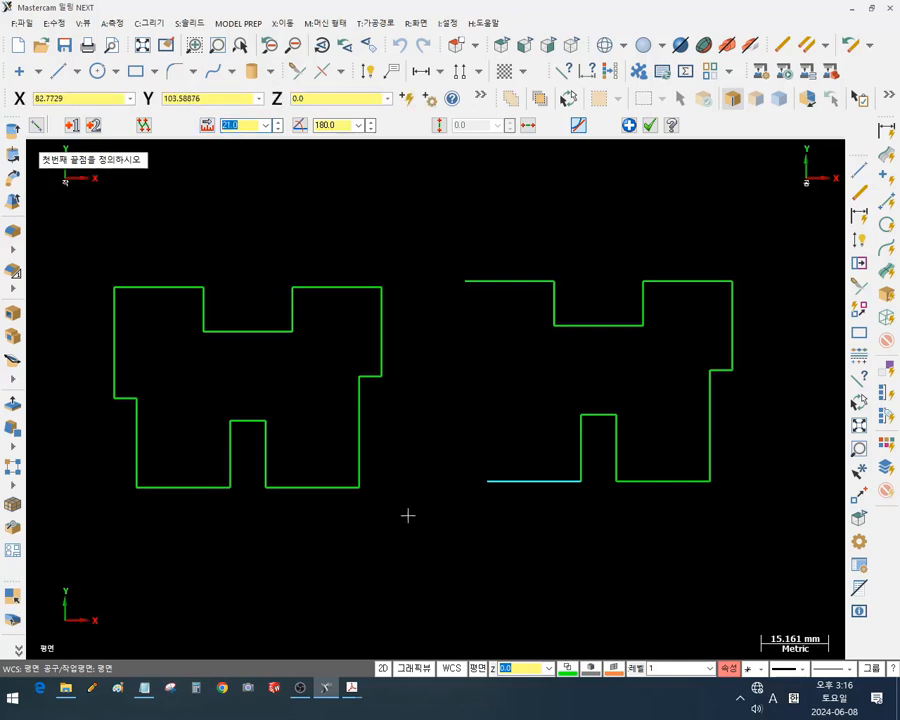
click(487, 483)
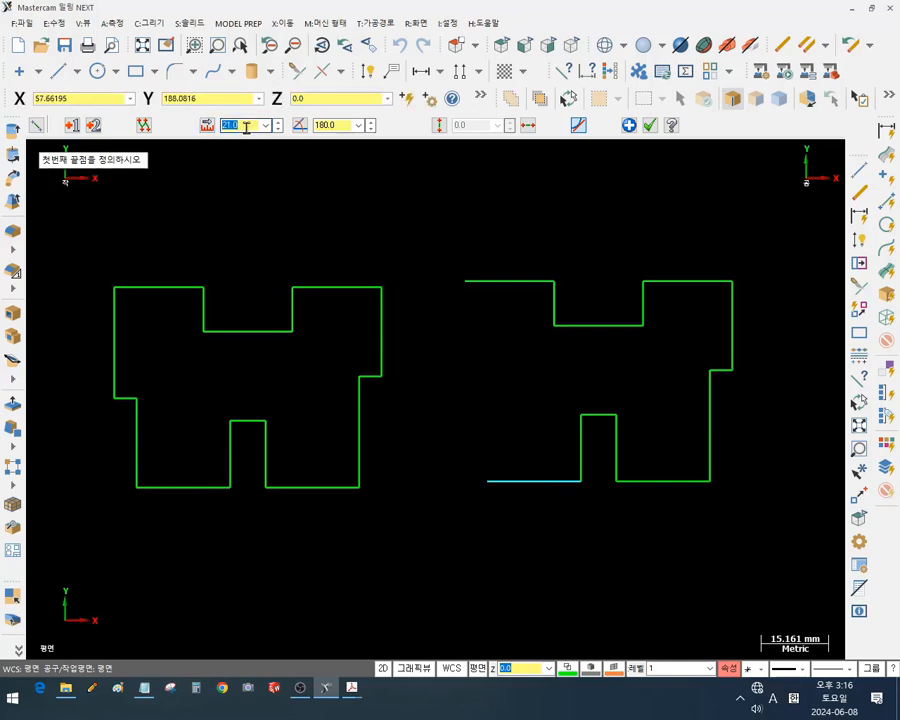
key(Return)
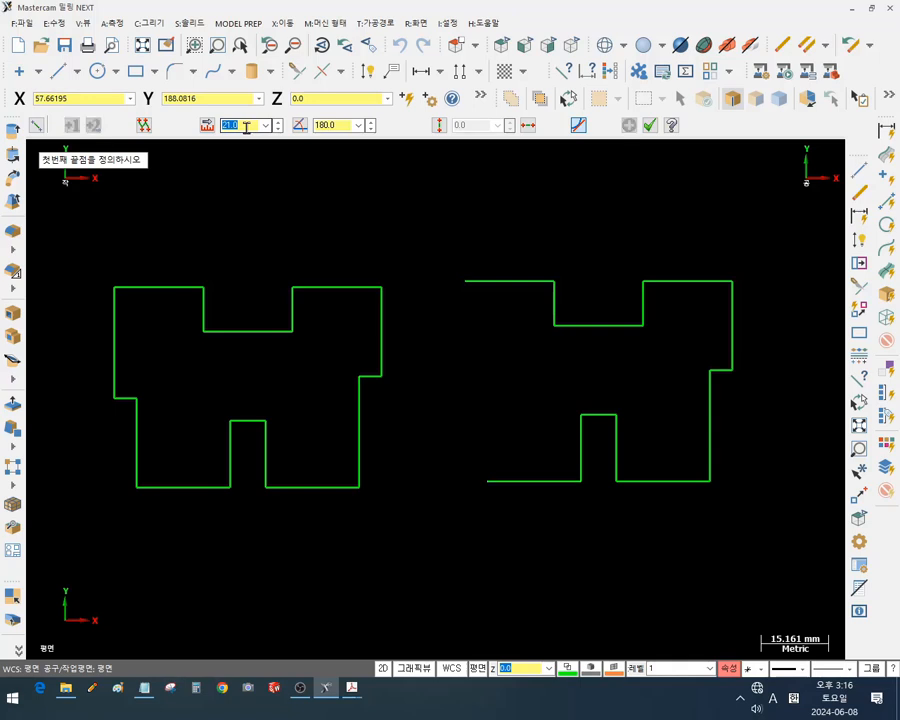
Draw the lower left side edge up from the bottom left corner, setting its length to 20 from the original part's matching edge
click(487, 481)
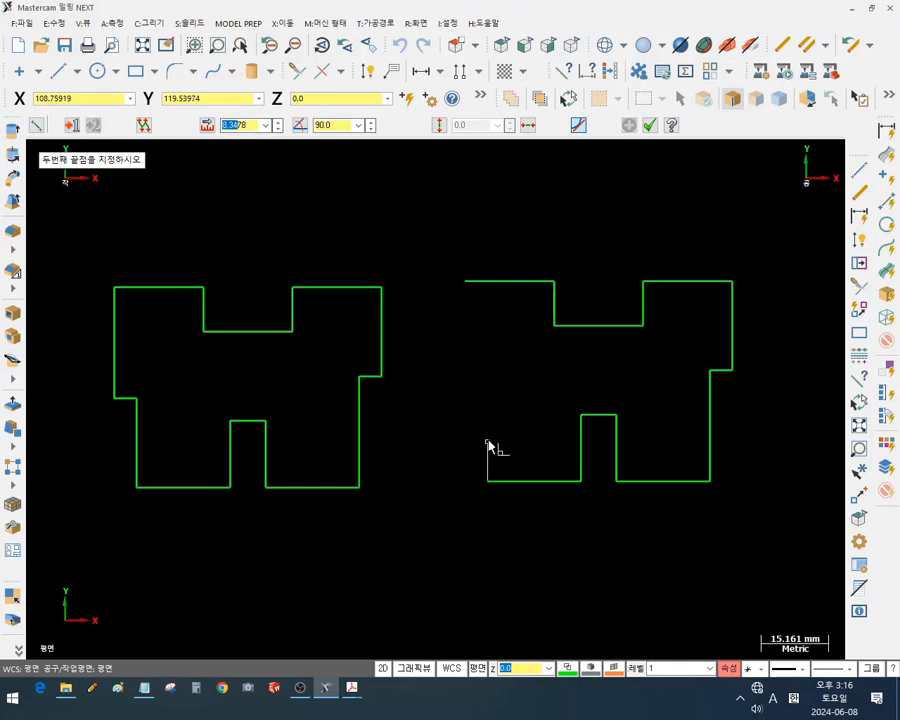
click(488, 410)
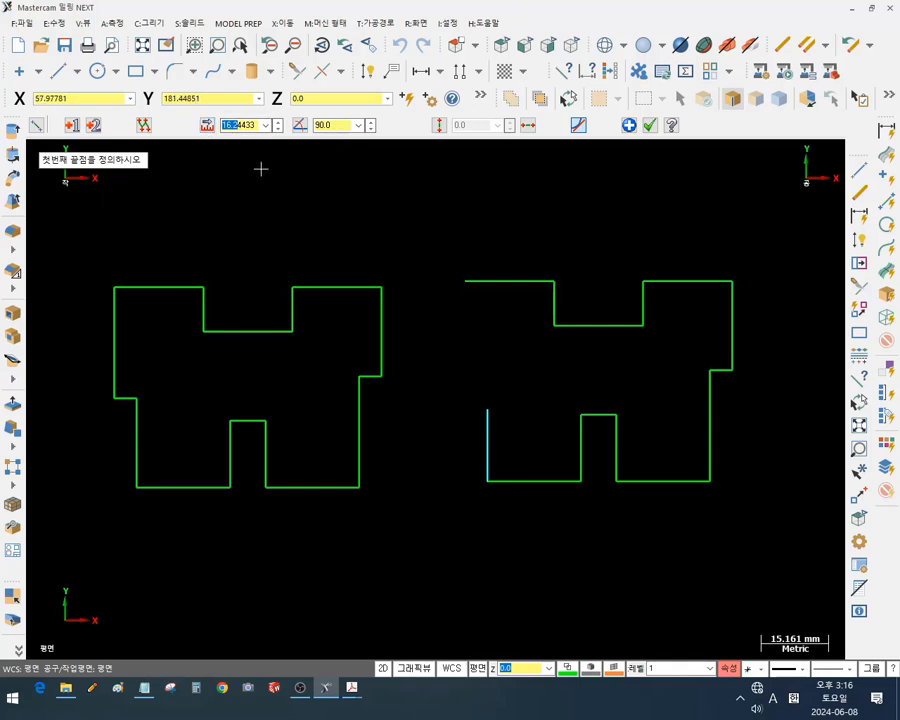
text(4)
key(Return)
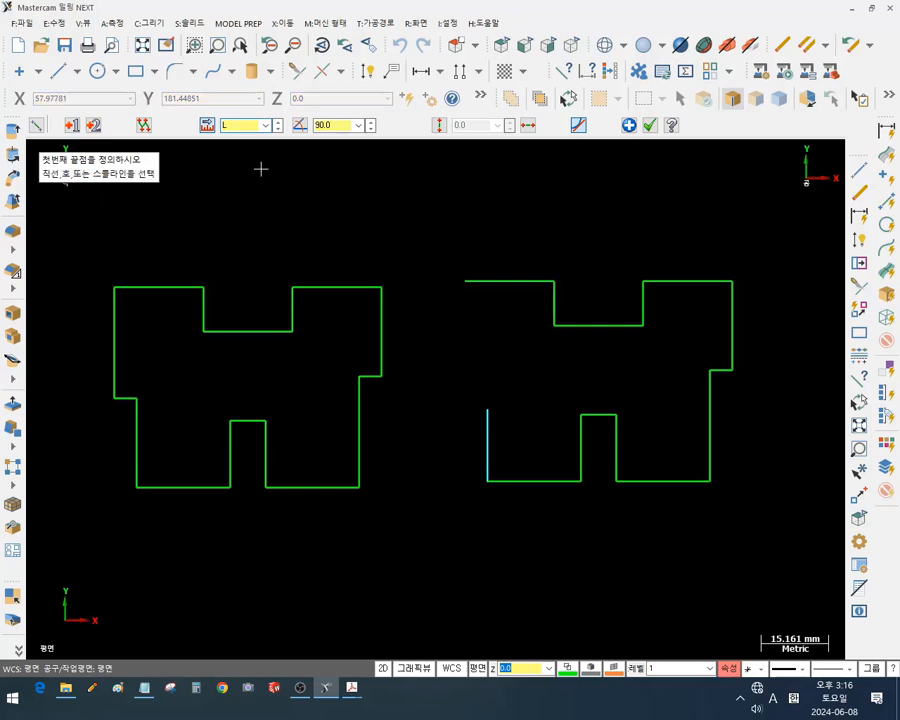
click(137, 426)
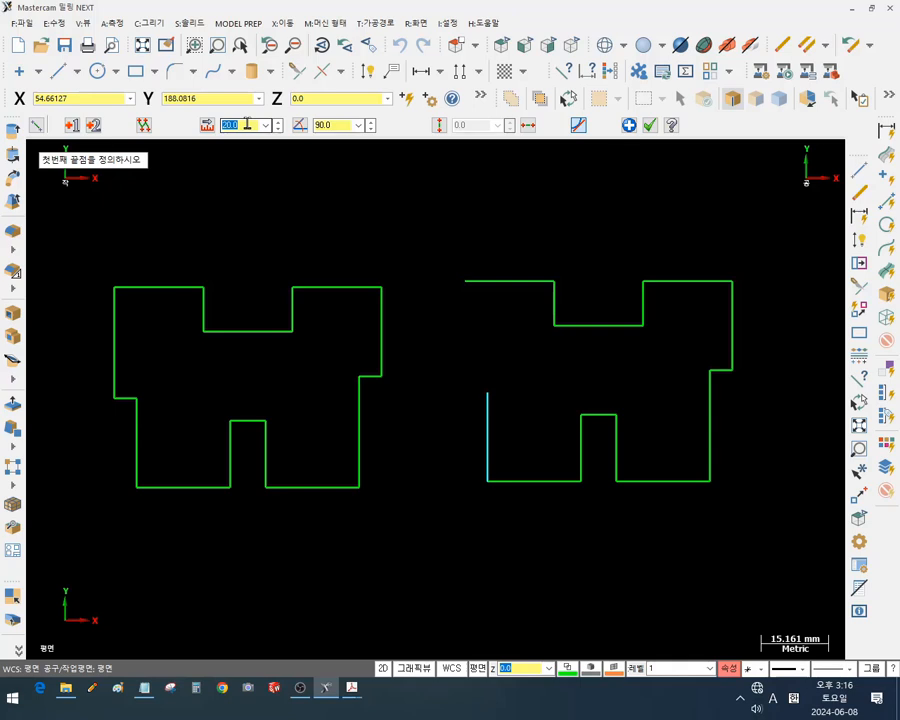
Draw the left step line 5 long leftward and close the outline with a vertical line up to the top edge's left end
click(489, 392)
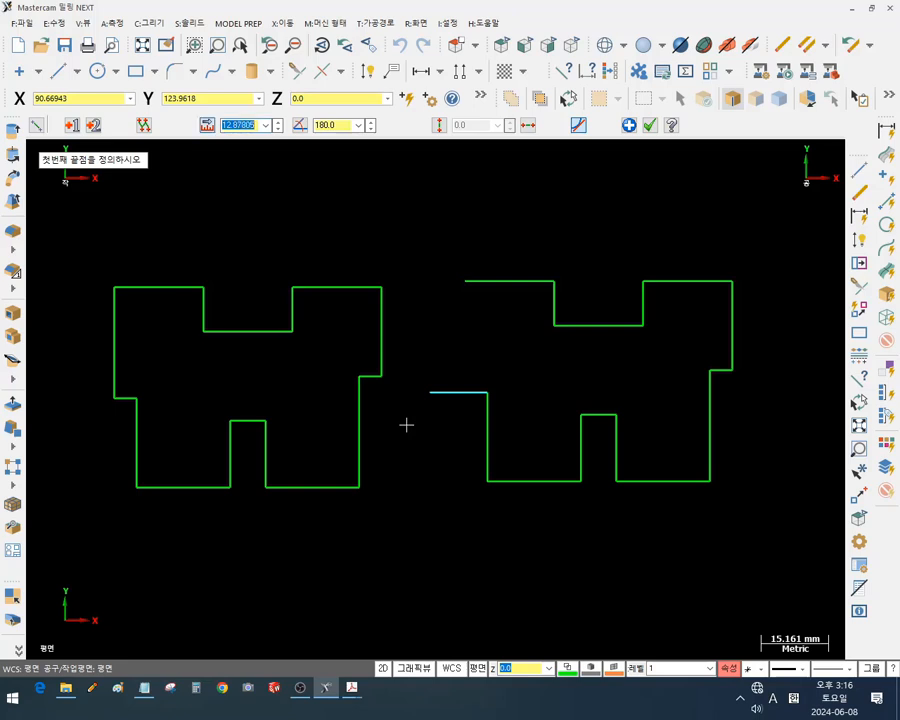
text(5)
key(Return)
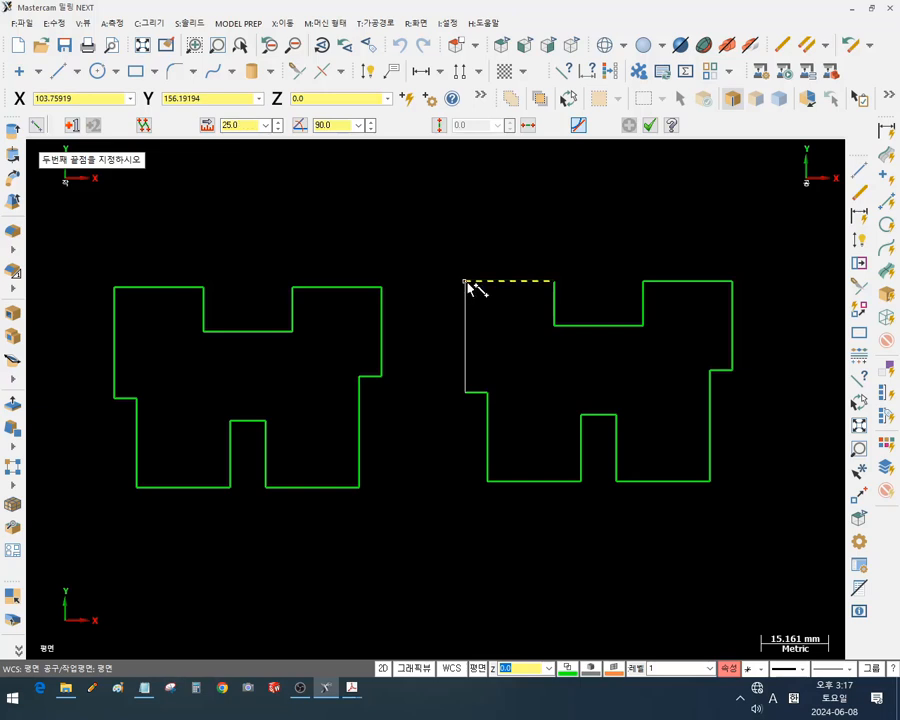
click(474, 286)
click(649, 126)
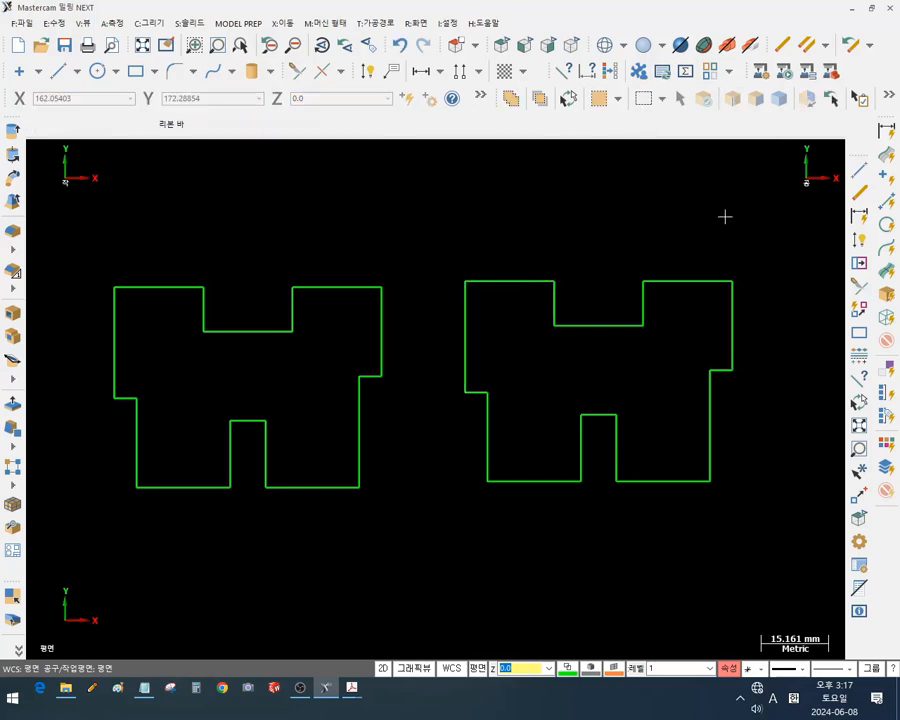
Draw a separate horizontal line above the gap between the two parts and set its length to 20
scroll(715, 318, up, 1)
scroll(406, 612, up, 1)
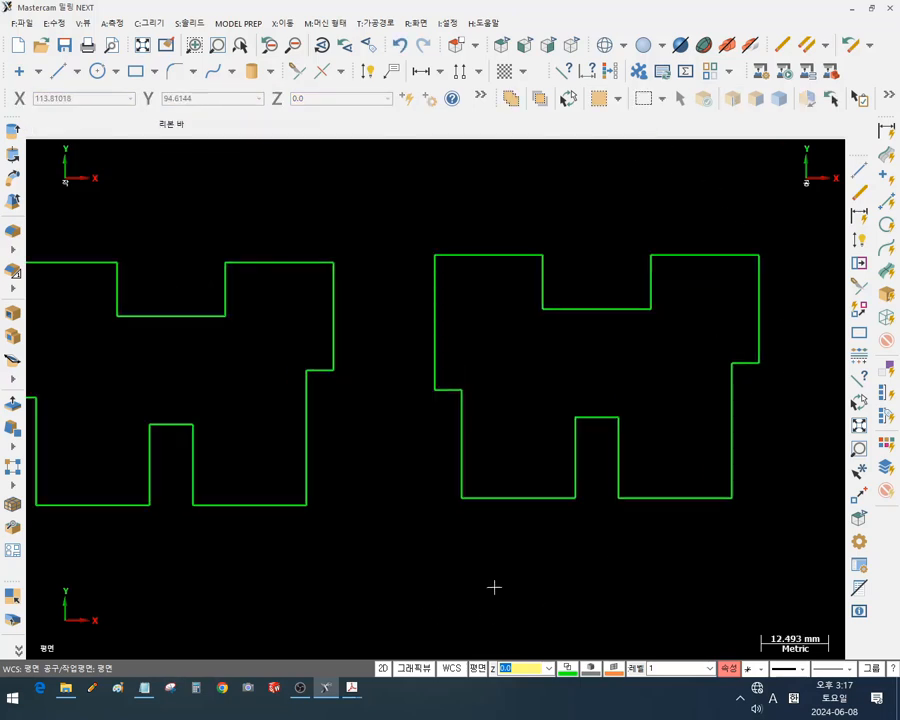
scroll(570, 593, down, 1)
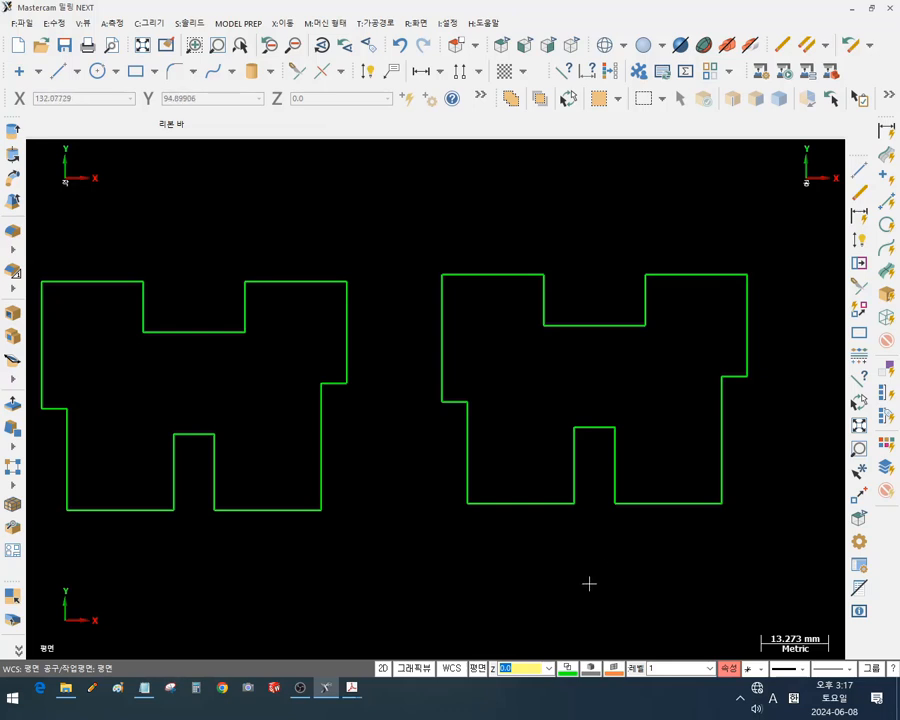
scroll(625, 403, down, 5)
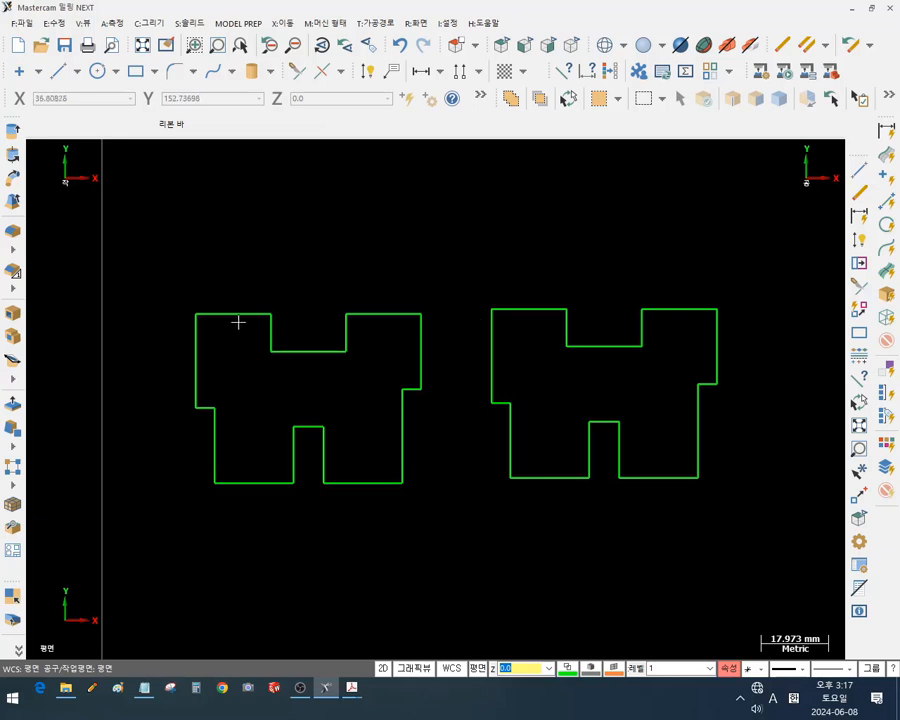
click(58, 70)
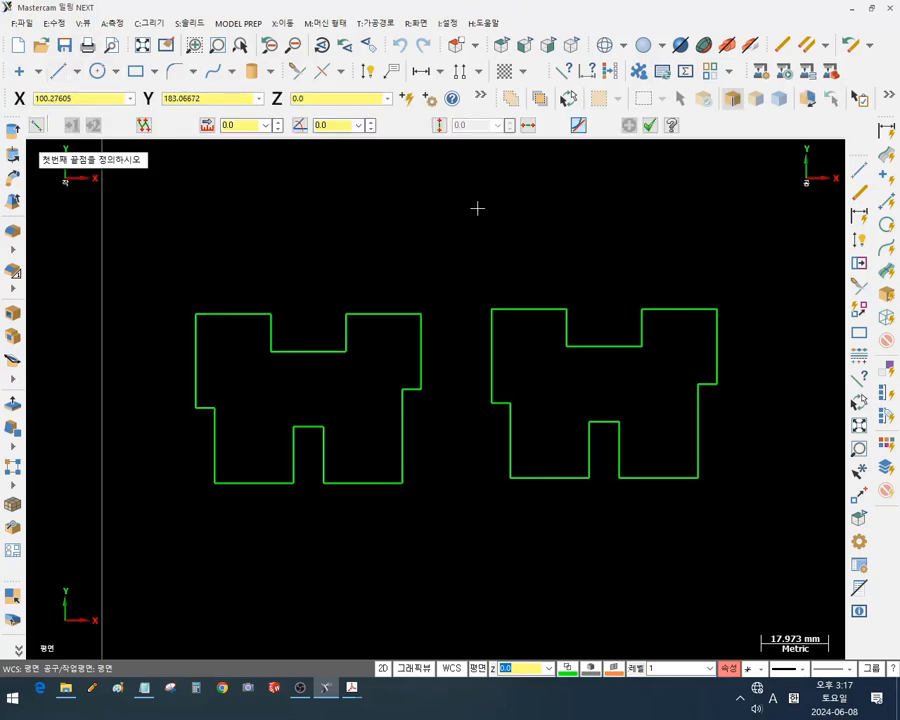
click(435, 196)
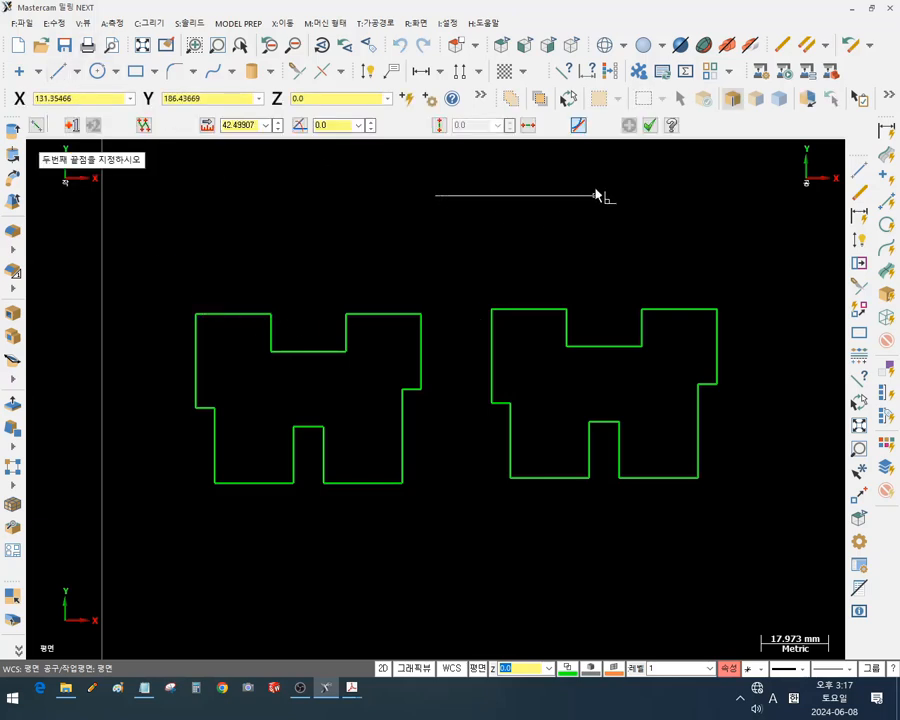
click(497, 196)
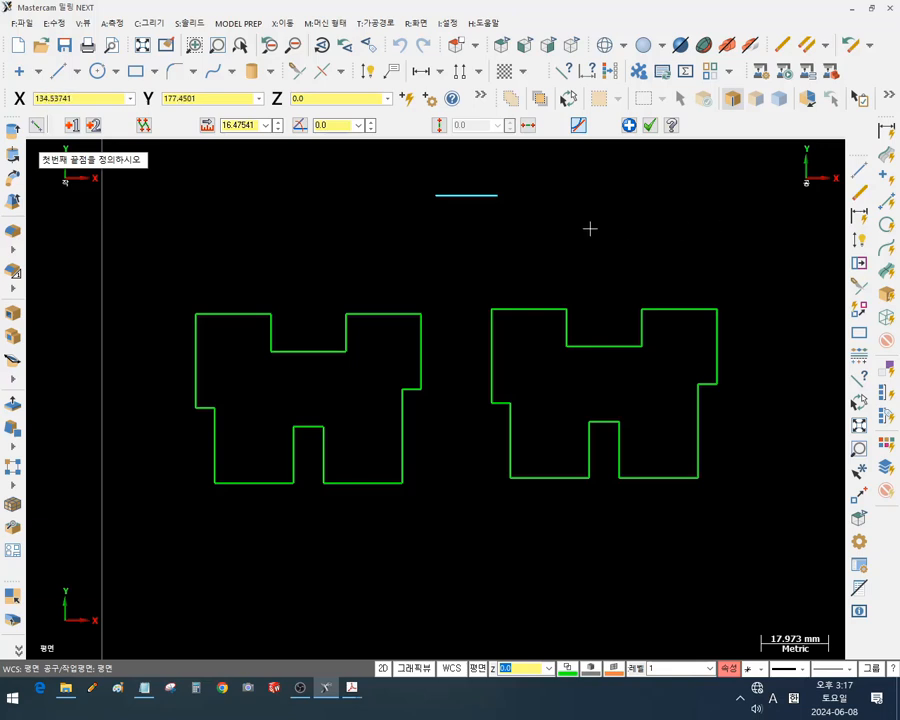
double_click(241, 125)
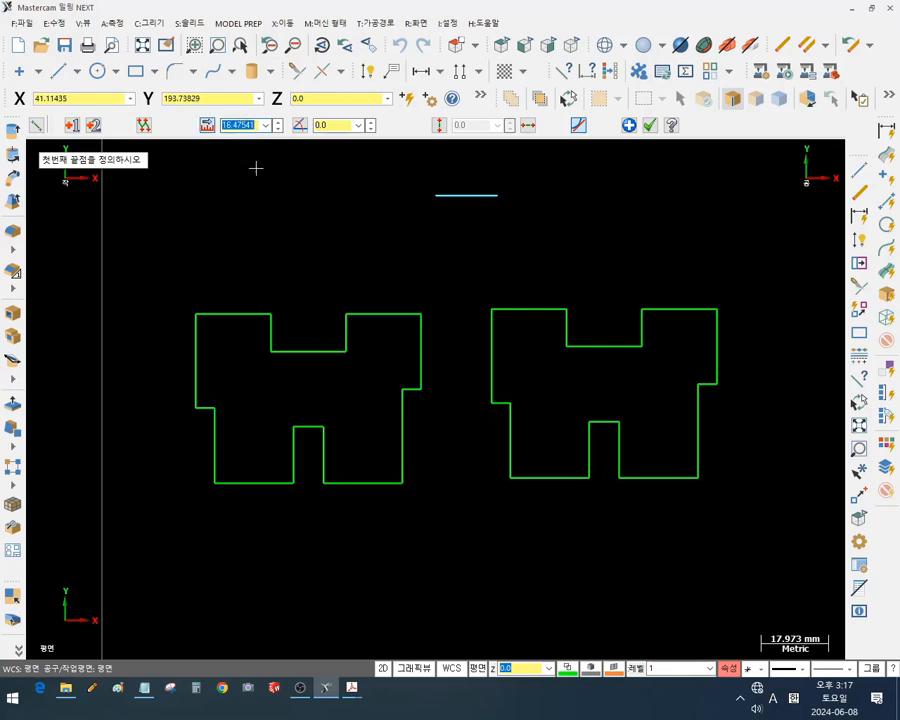
text(20)
key(Return)
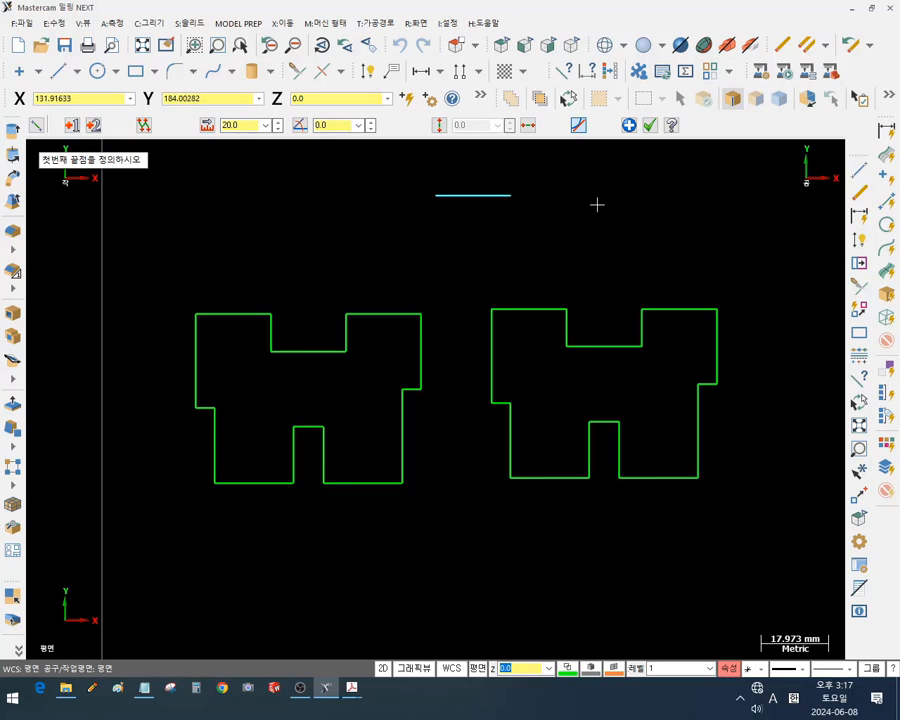
Draw a separate vertical line downward above the redrawn part and set its length to 20
click(650, 182)
click(650, 260)
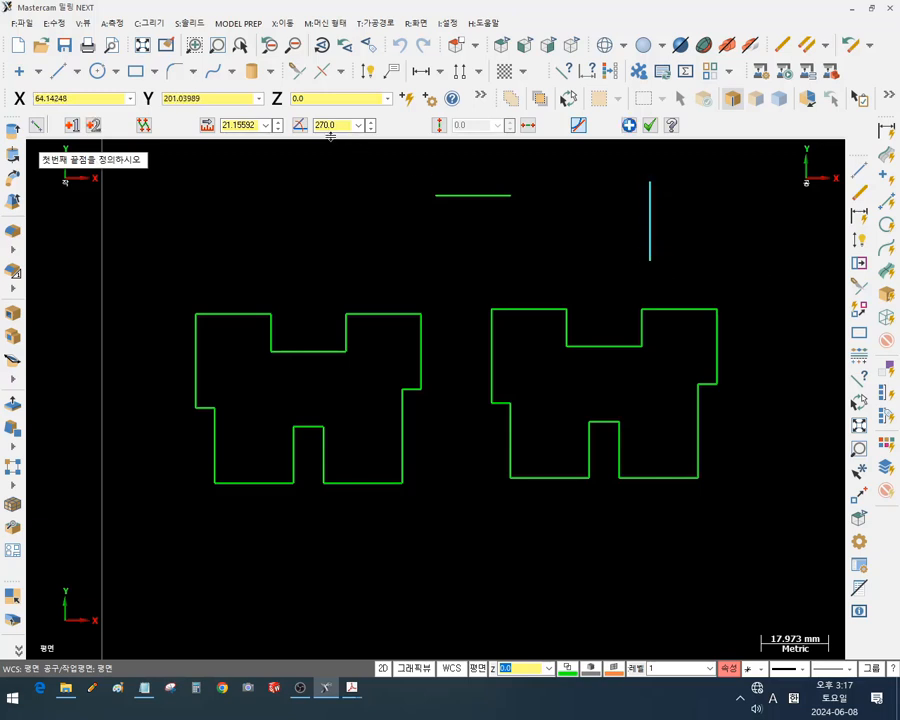
click(244, 125)
text(20)
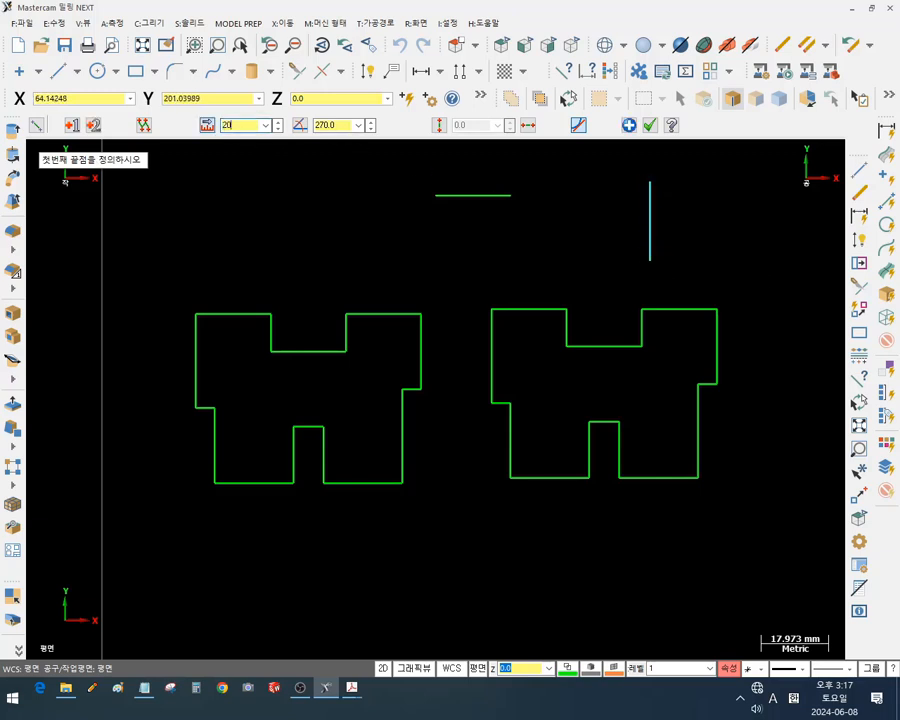
key(Return)
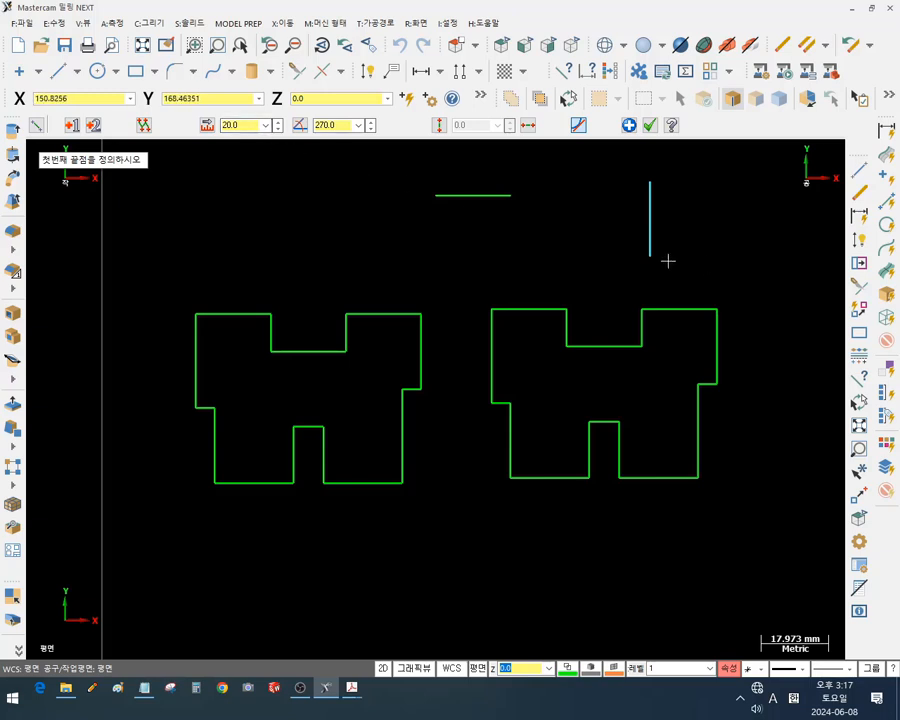
Draw a separate vertical line downward above the original part and set its length to 25
scroll(722, 258, down, 1)
scroll(600, 207, up, 1)
click(357, 188)
click(356, 259)
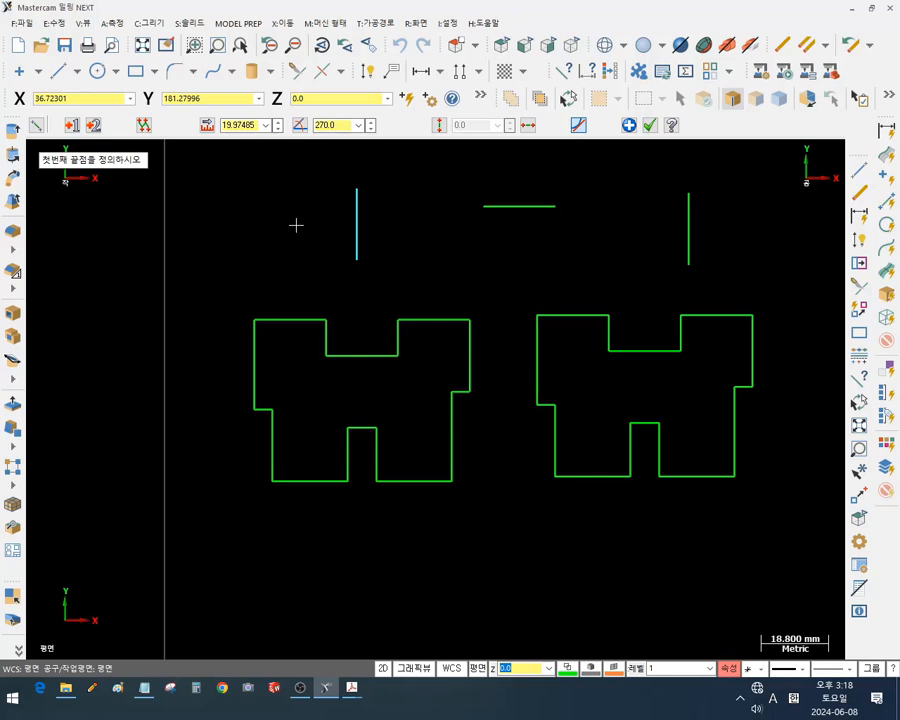
key(l)
text(25)
key(Return)
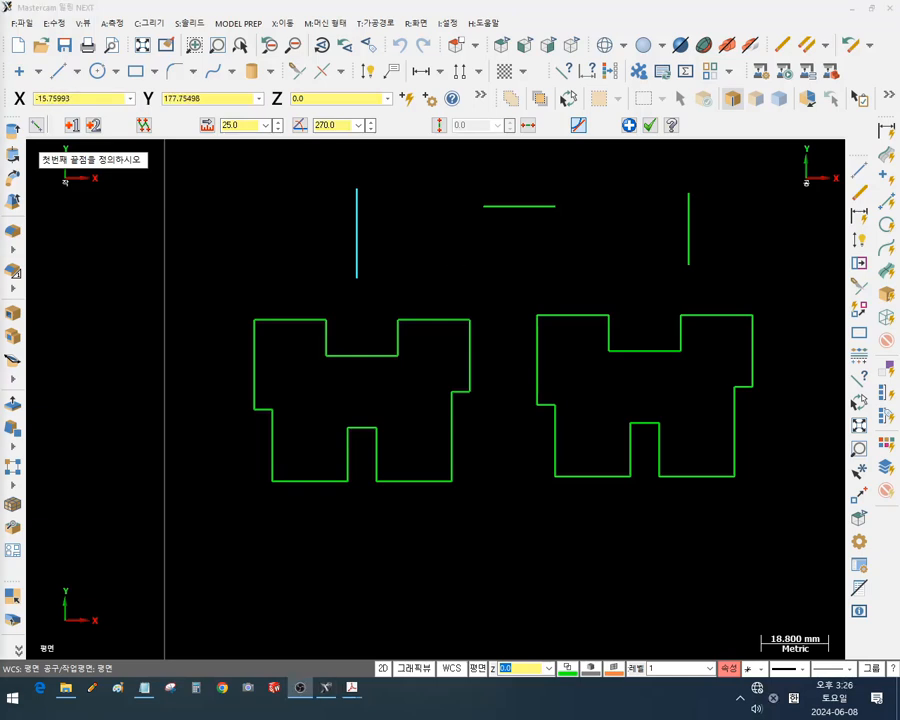
Delete the upper left and upper right side edges of the original part together with their adjoining short step lines
scroll(473, 295, down, 1)
scroll(287, 382, up, 4)
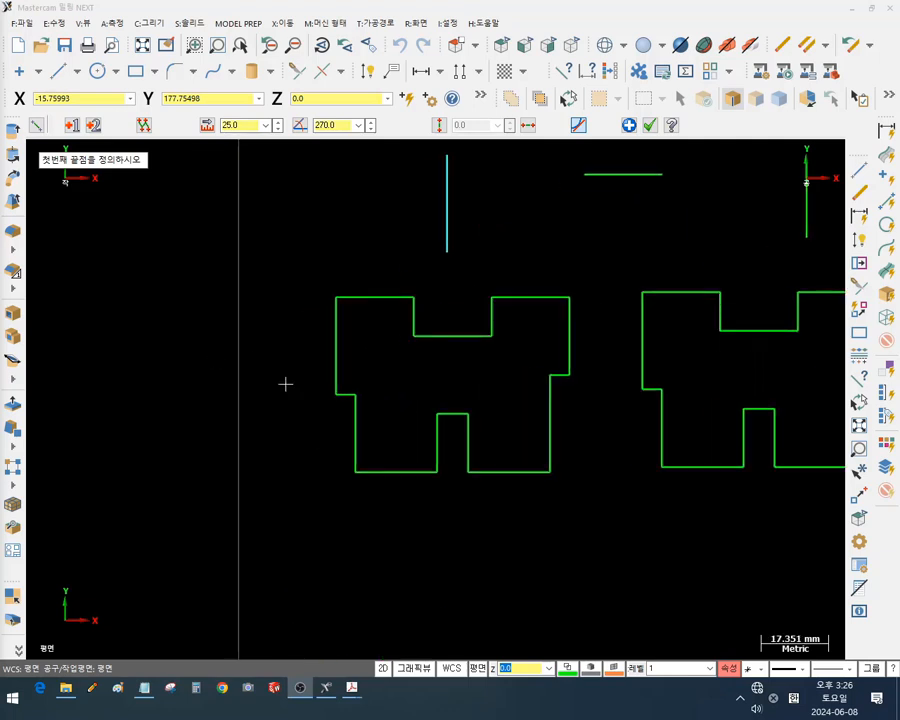
scroll(478, 404, up, 2)
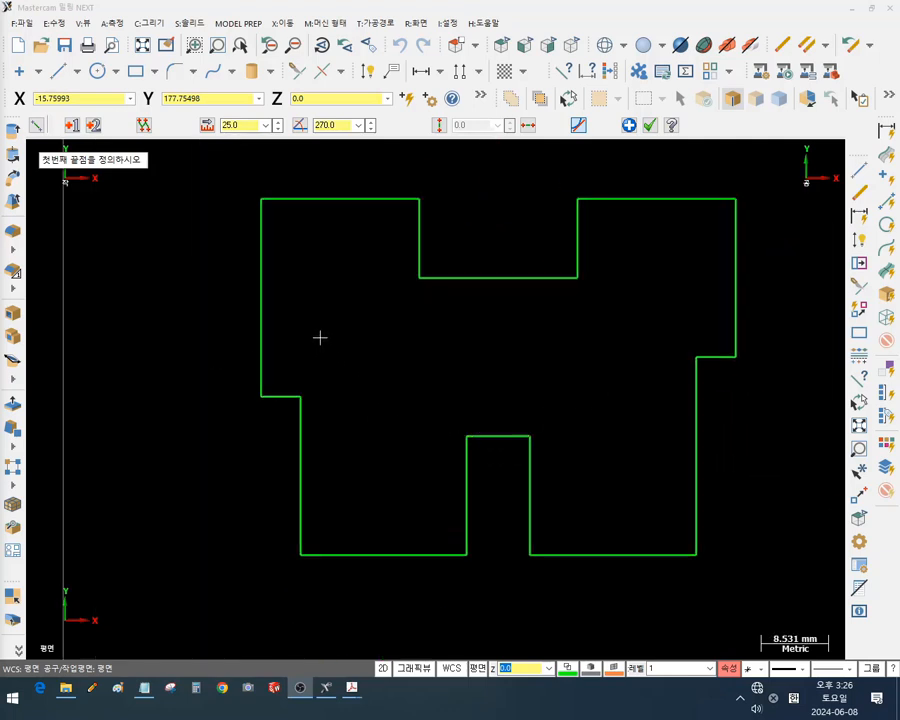
click(265, 341)
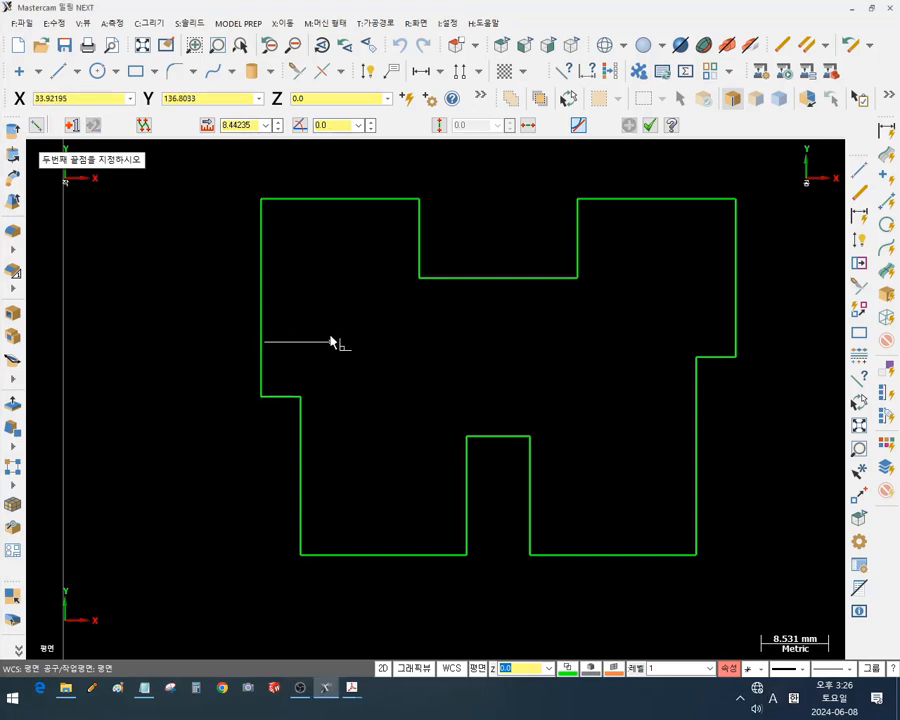
key(Escape)
click(262, 320)
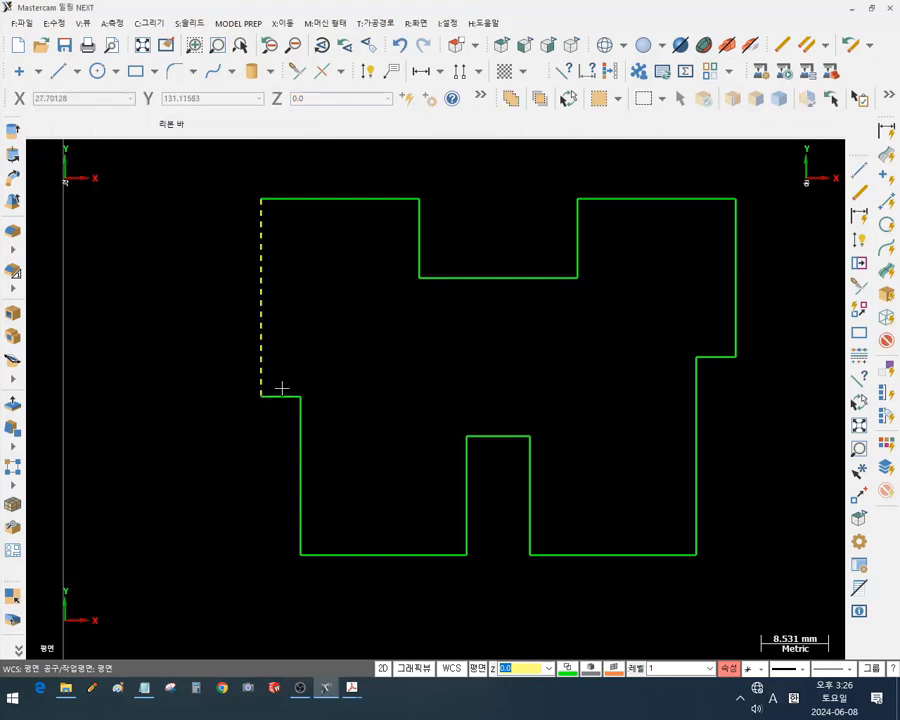
key(Delete)
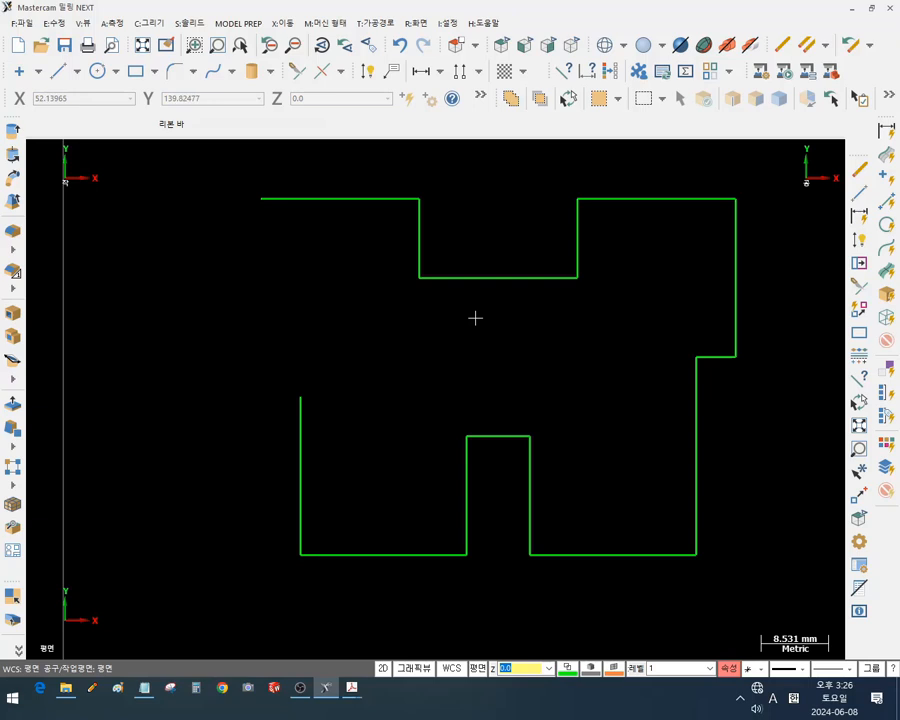
click(735, 309)
click(728, 357)
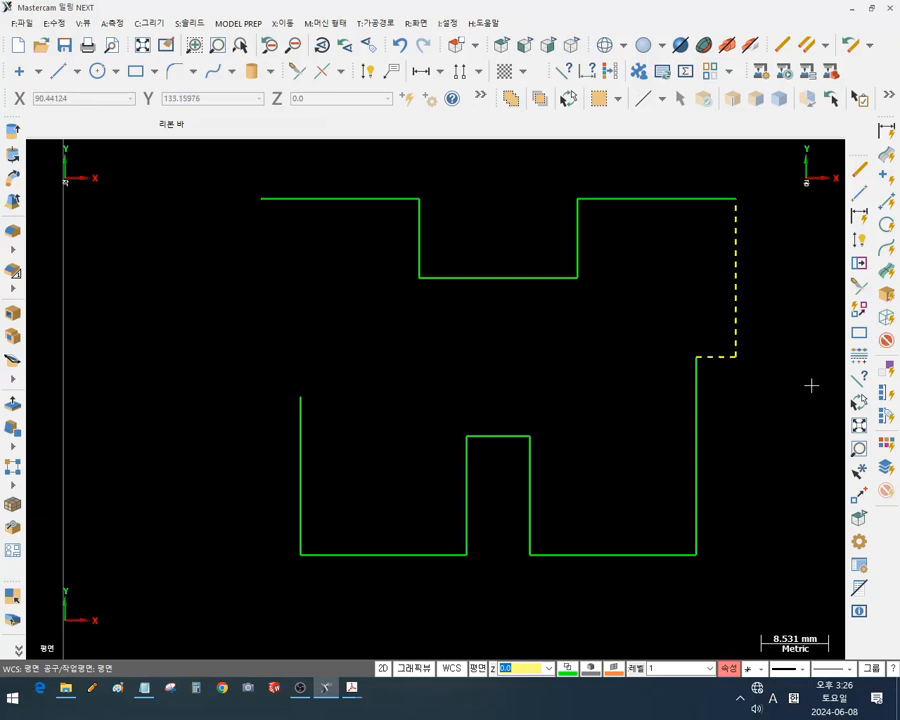
key(Delete)
Delete the right wall and top of the original part's lower slot, and the floor and right wall of its upper notch
click(529, 478)
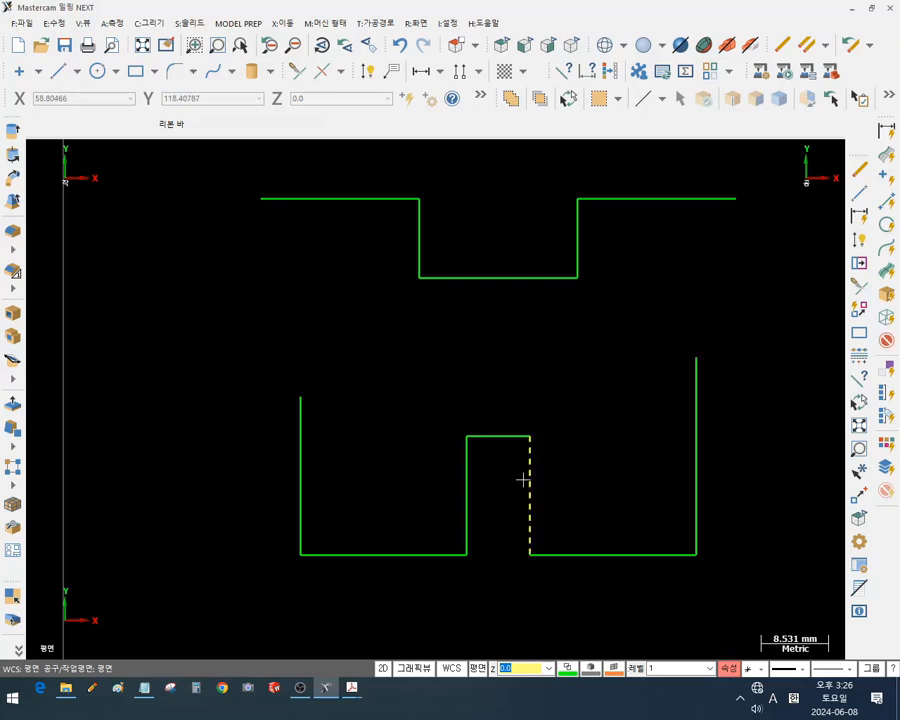
click(498, 436)
key(Delete)
click(518, 277)
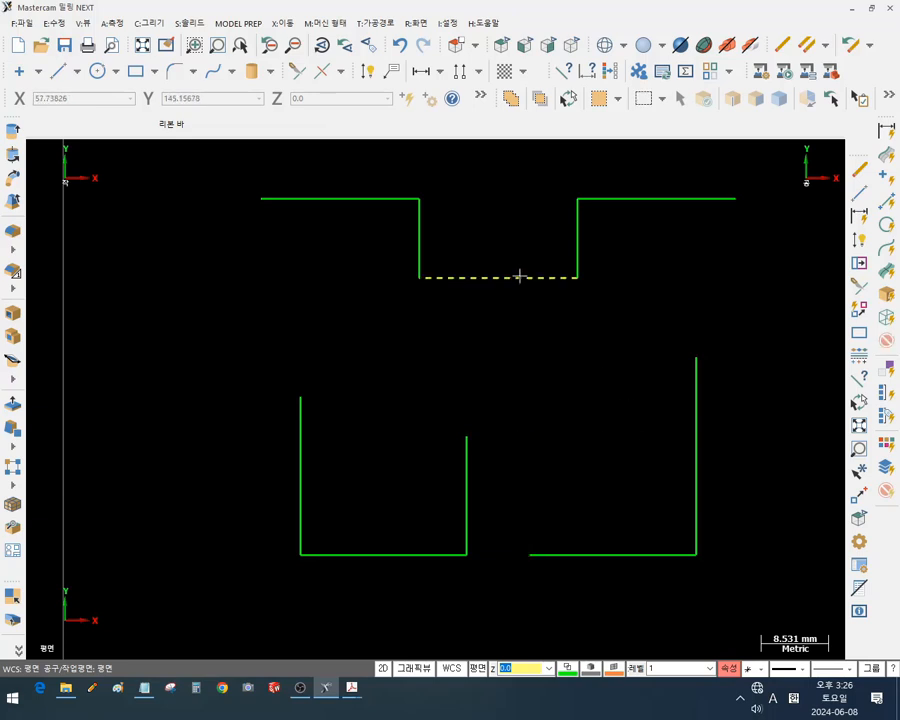
click(577, 235)
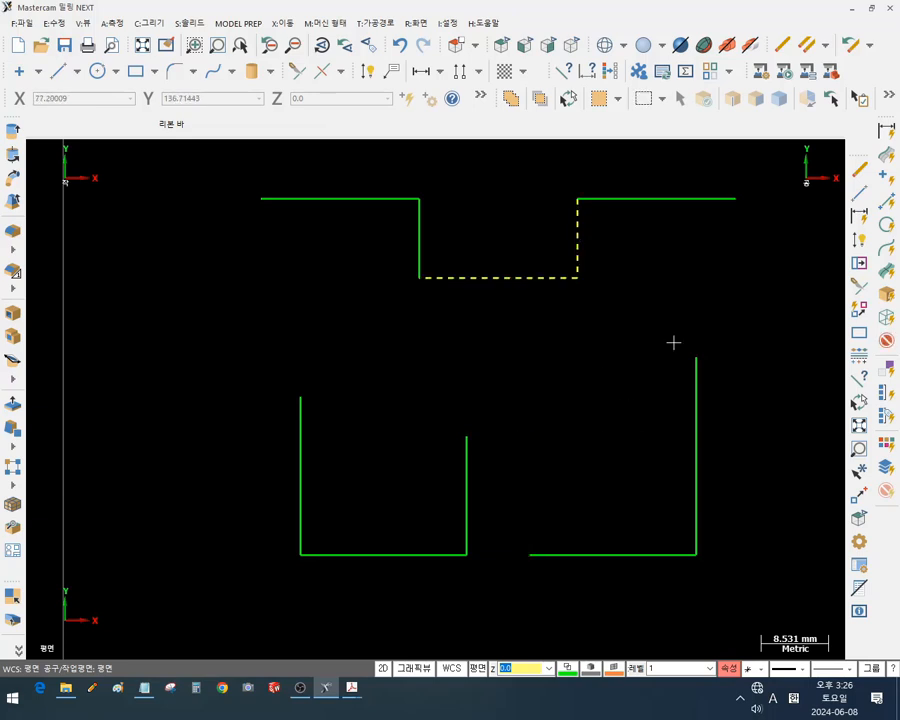
key(Delete)
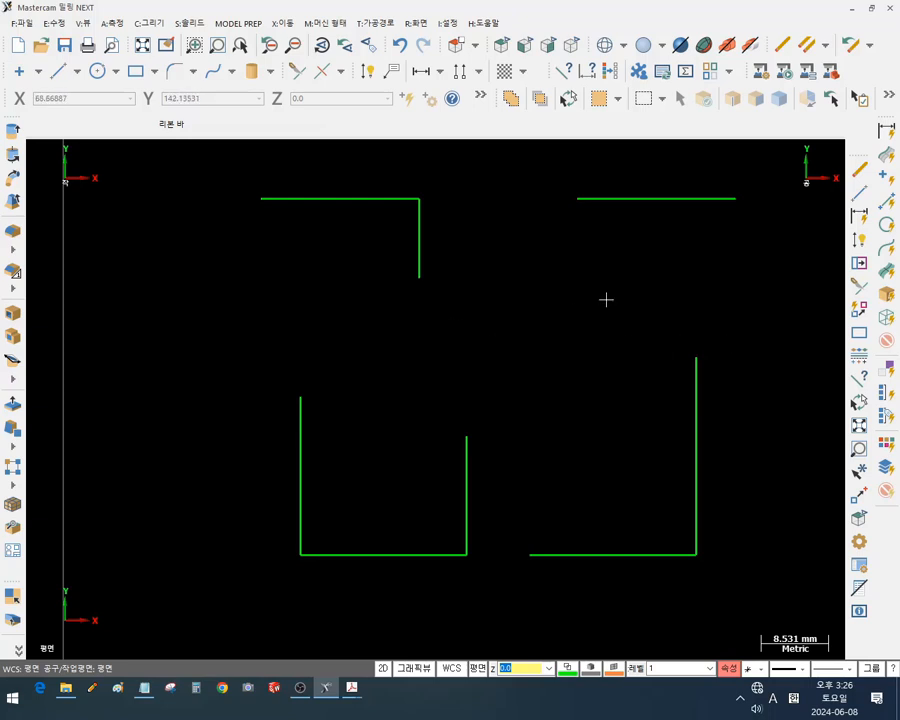
Draw a vertical-locked line from the top edge's left end down to the height of the lower left side's upper end
scroll(211, 352, down, 5)
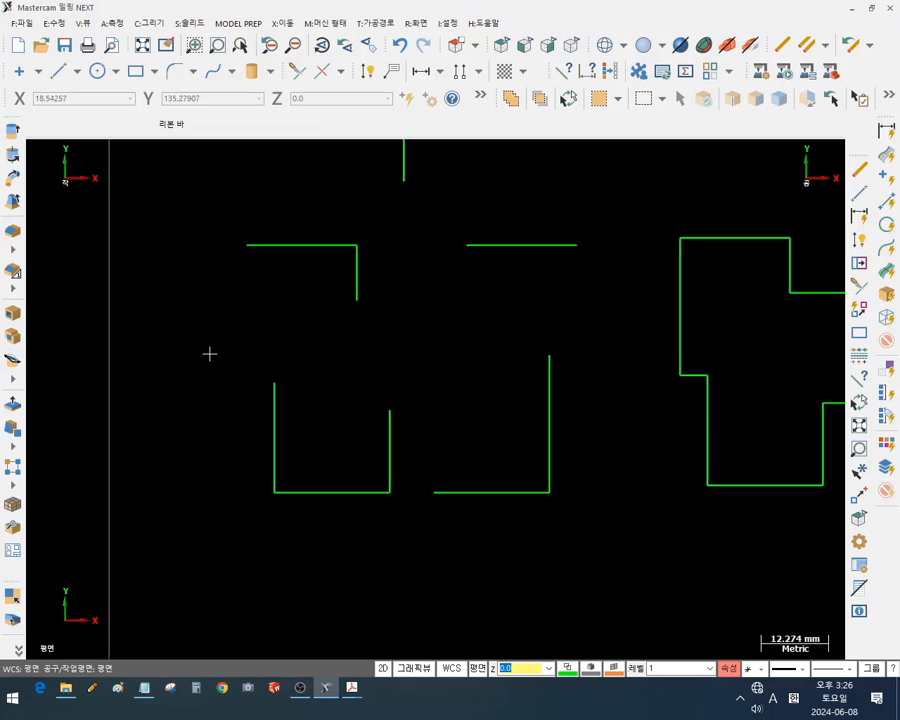
scroll(677, 375, up, 1)
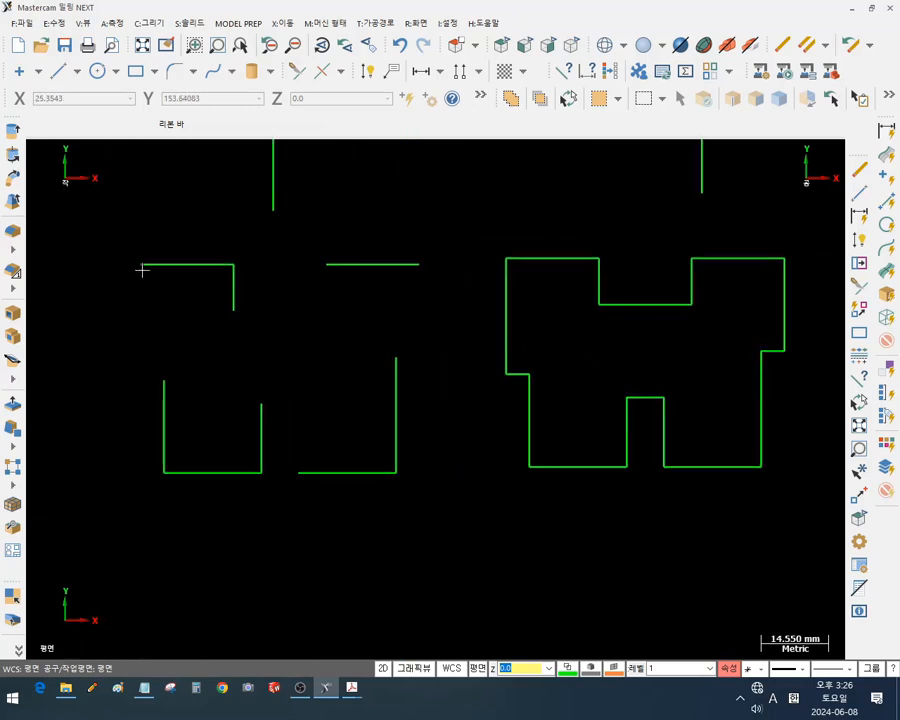
click(141, 265)
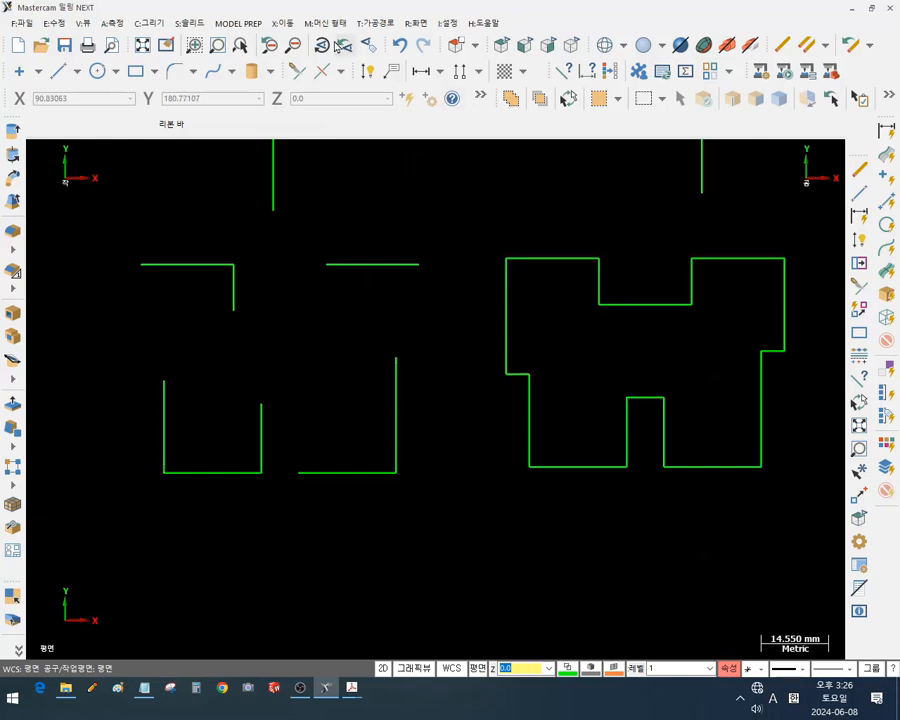
click(57, 71)
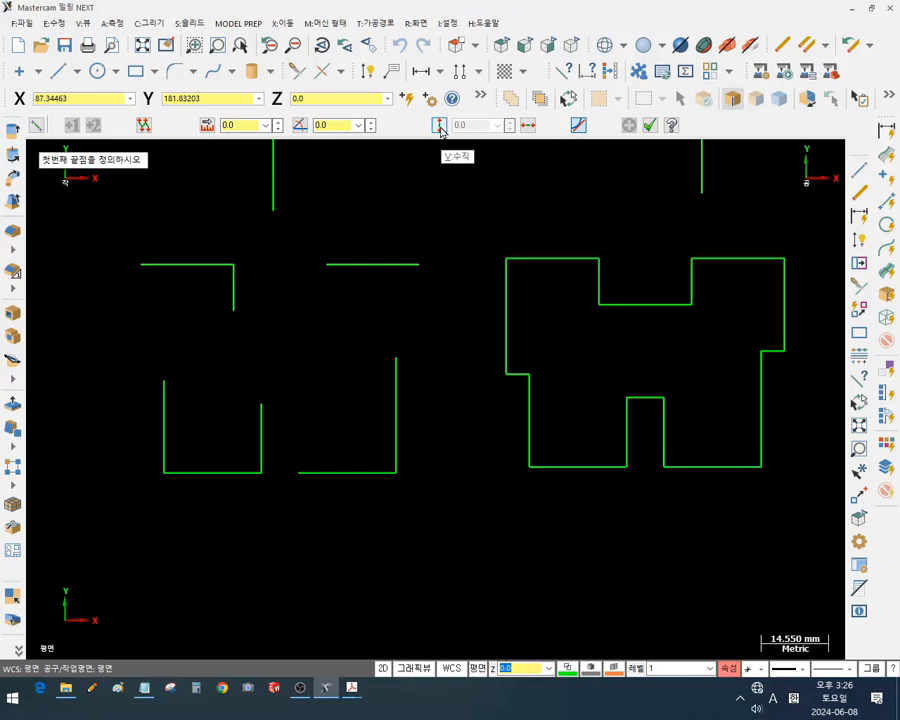
click(439, 127)
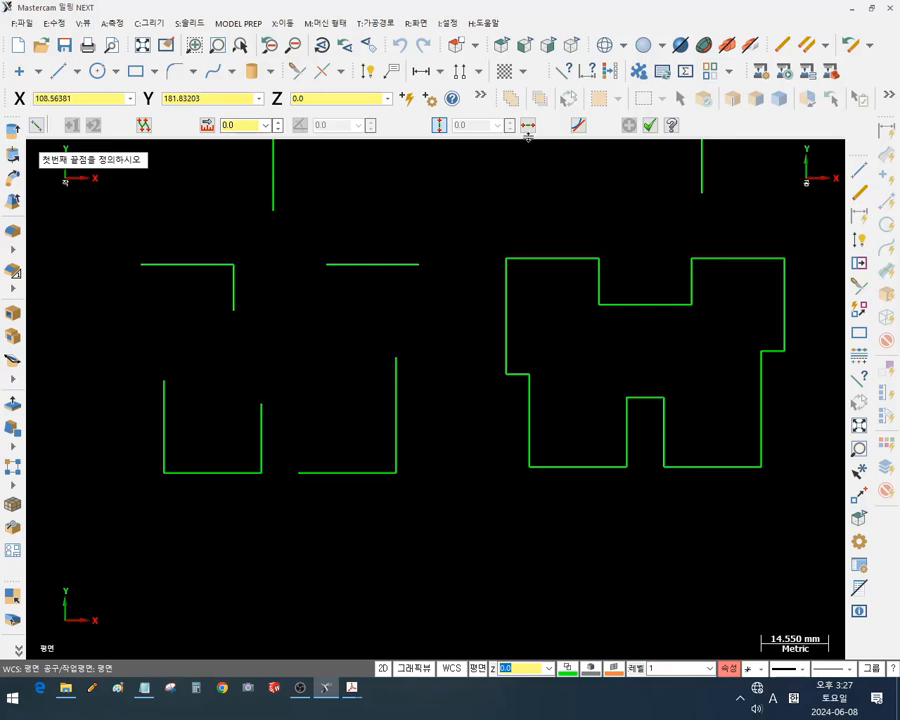
click(439, 127)
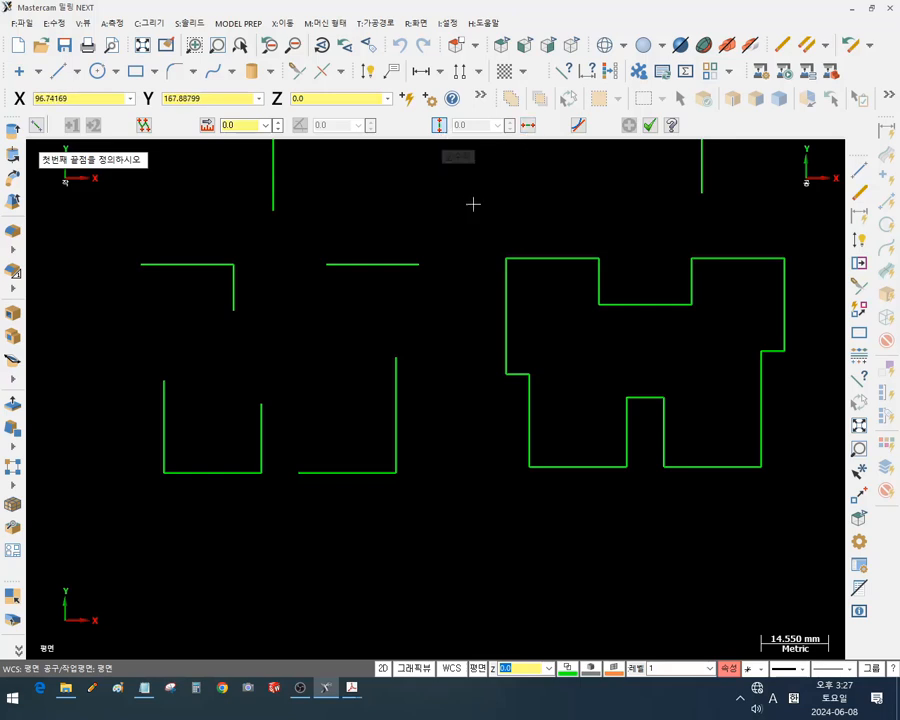
click(141, 265)
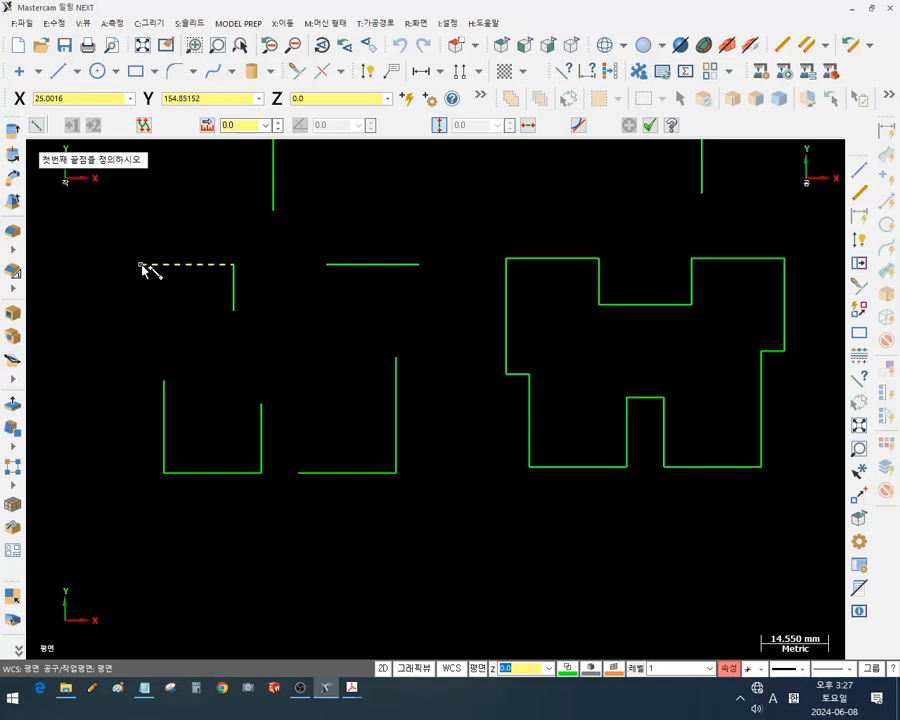
click(172, 380)
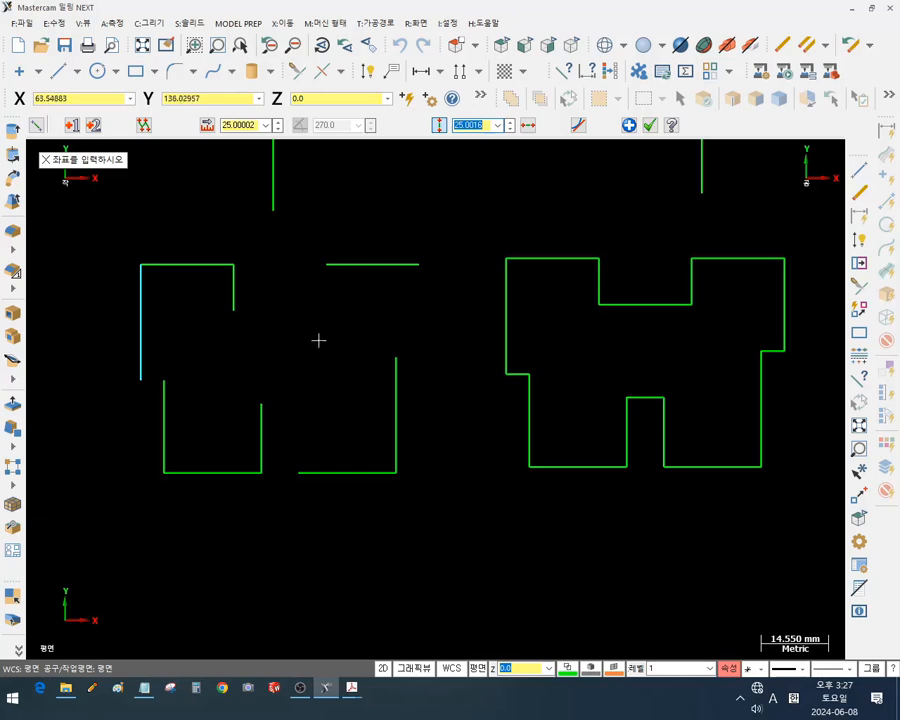
Redraw the upper notch's right wall, the upper right side and the lower slot's right wall as vertical-locked lines matching existing endpoint heights
click(327, 265)
click(236, 312)
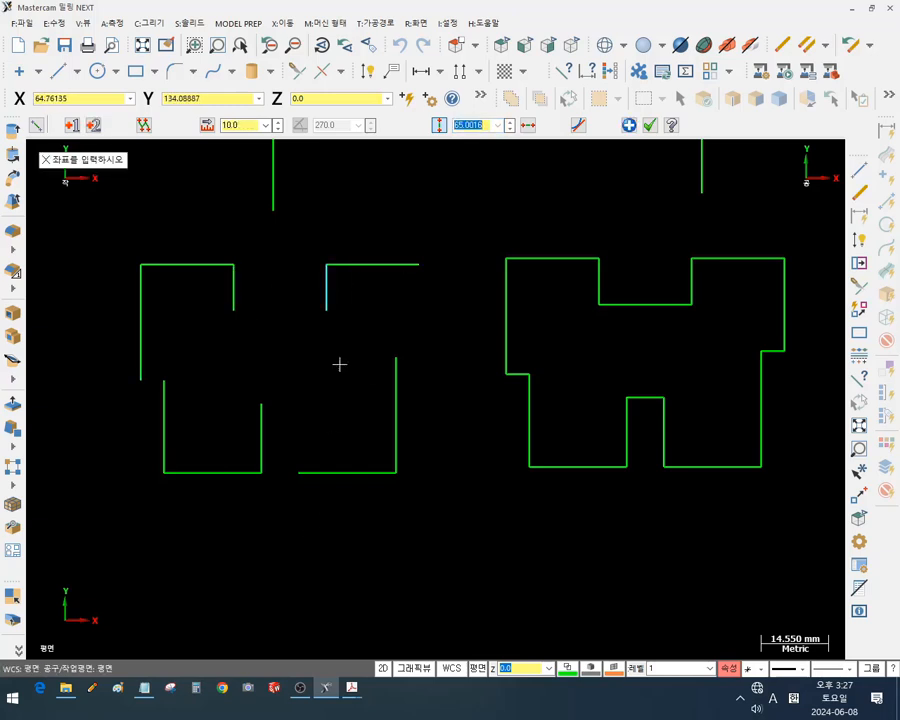
click(419, 265)
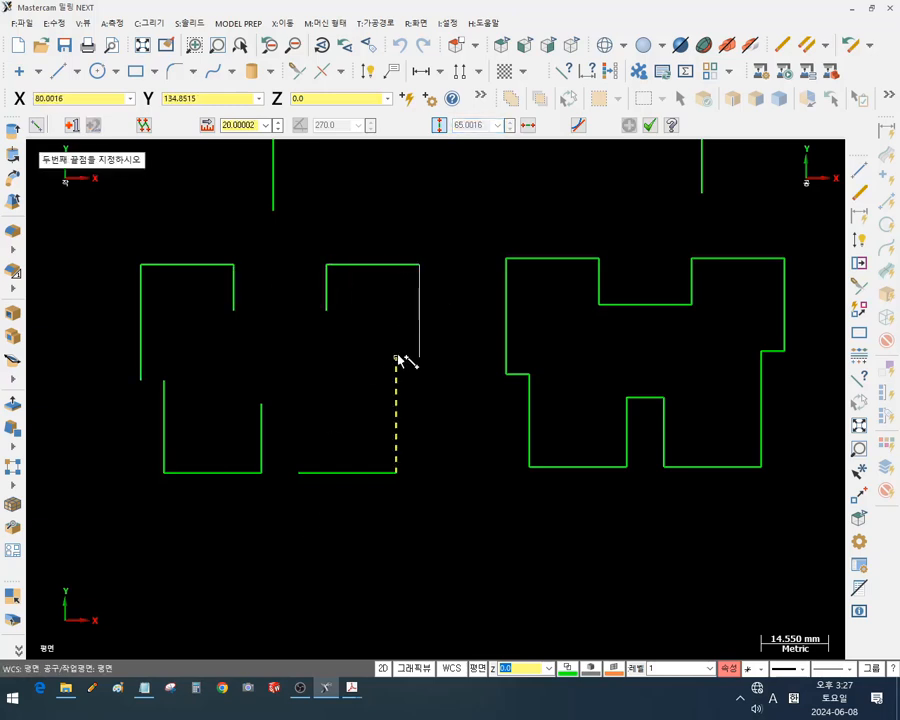
click(405, 358)
click(299, 472)
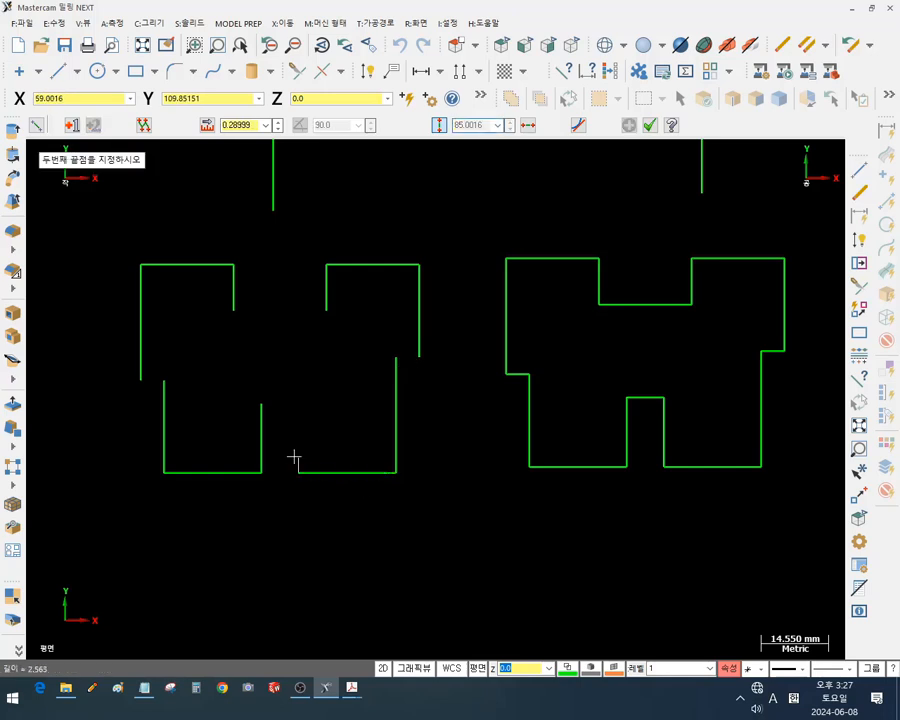
click(262, 406)
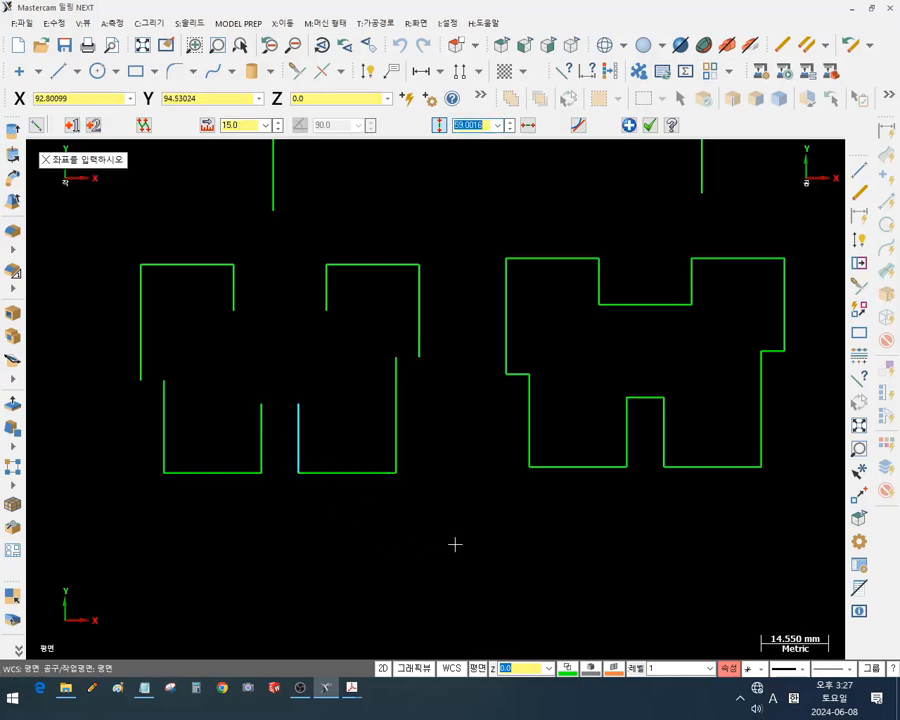
Turn off the vertical lock and close the outline with endpoint-to-endpoint lines across the notch floor, left step, slot top and right step
click(440, 127)
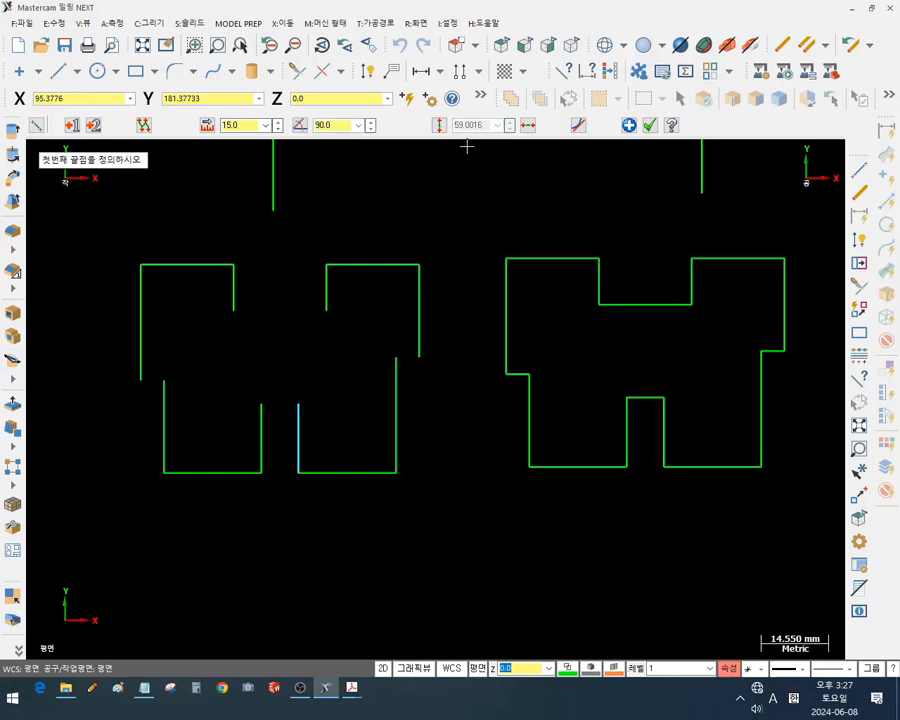
click(234, 310)
click(327, 310)
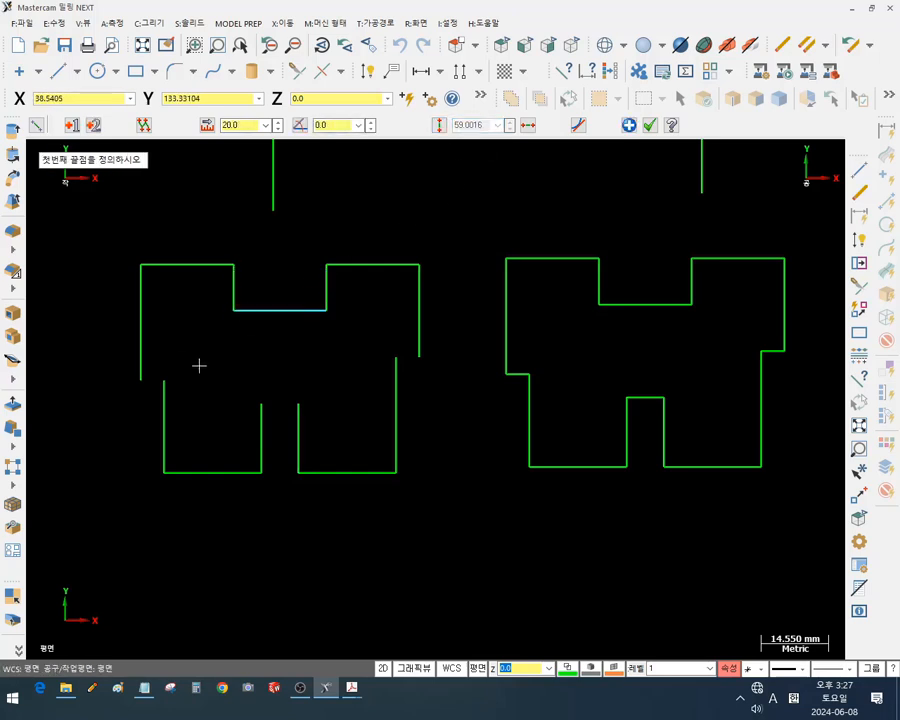
click(140, 380)
click(163, 380)
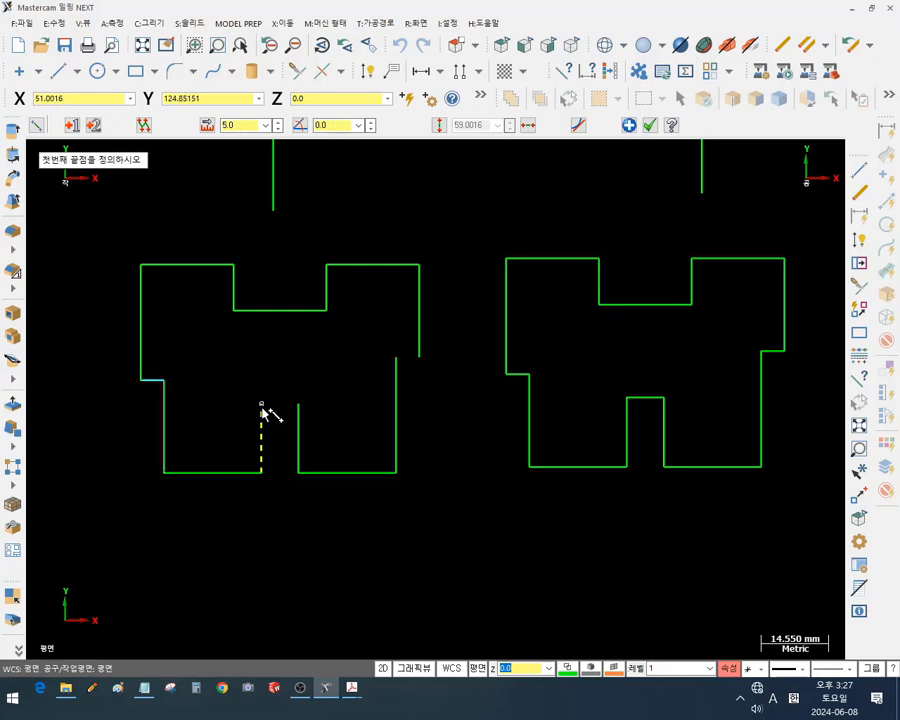
click(262, 404)
click(298, 404)
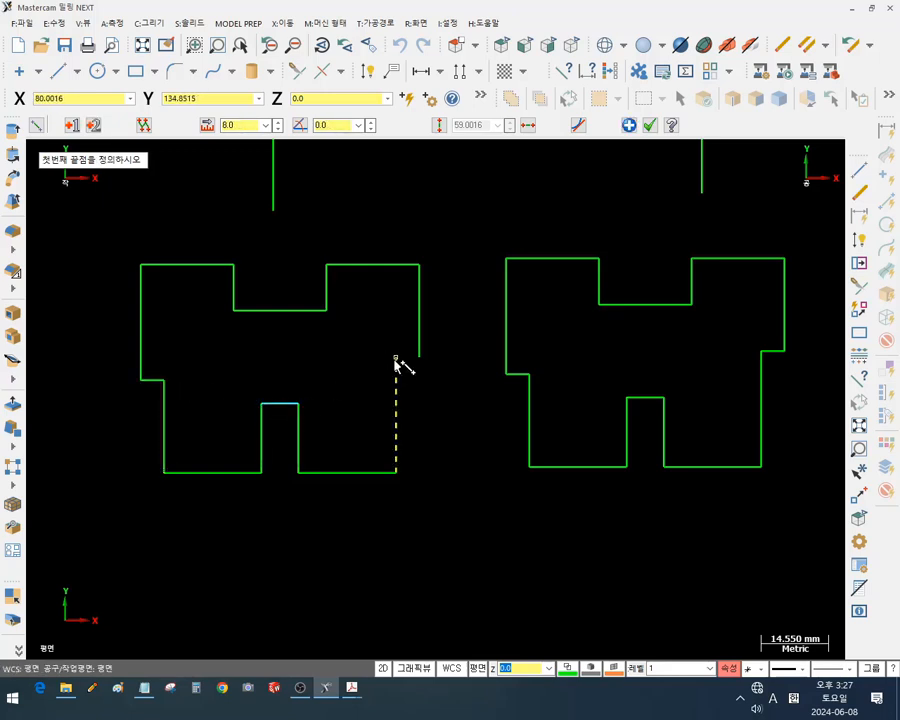
click(396, 357)
click(419, 357)
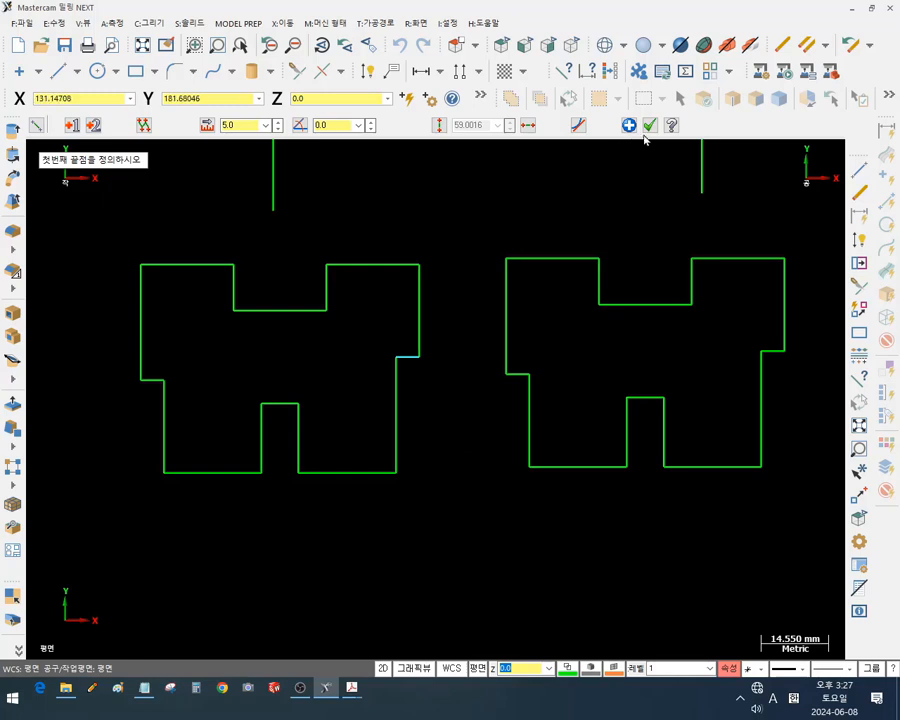
click(649, 125)
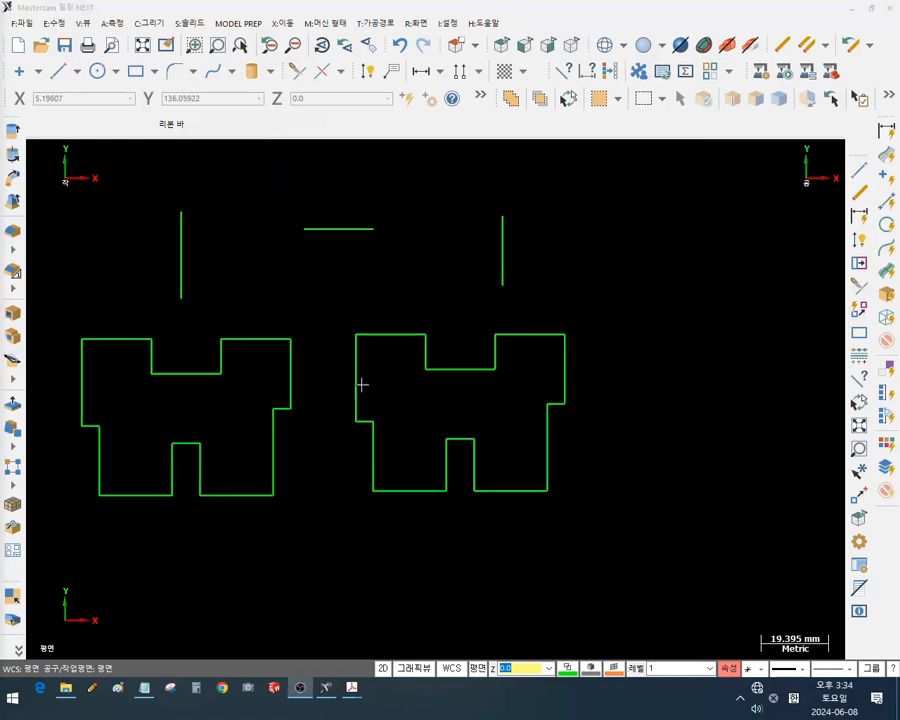
Draw a freehand chain of thirteen connected two-point lines in the empty area right of the two notched parts
scroll(229, 382, up, 3)
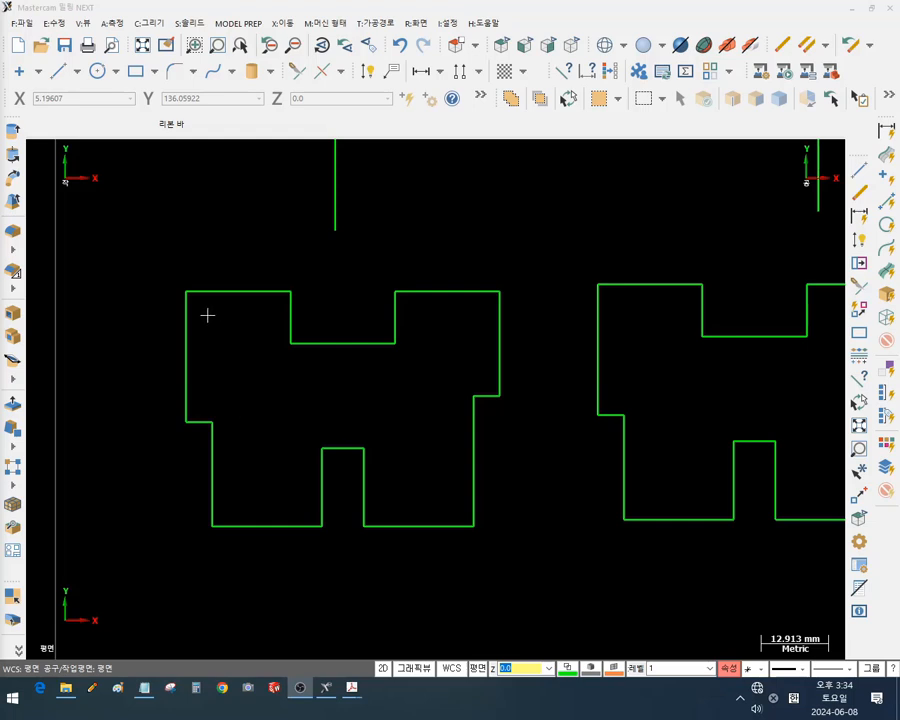
scroll(287, 402, down, 1)
scroll(671, 368, down, 1)
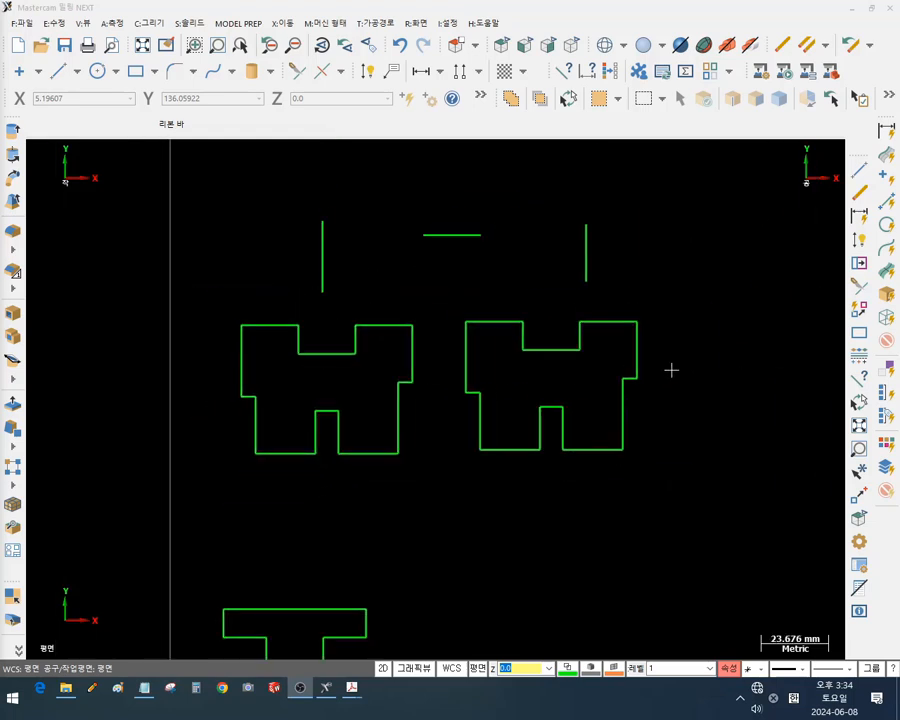
scroll(729, 360, up, 1)
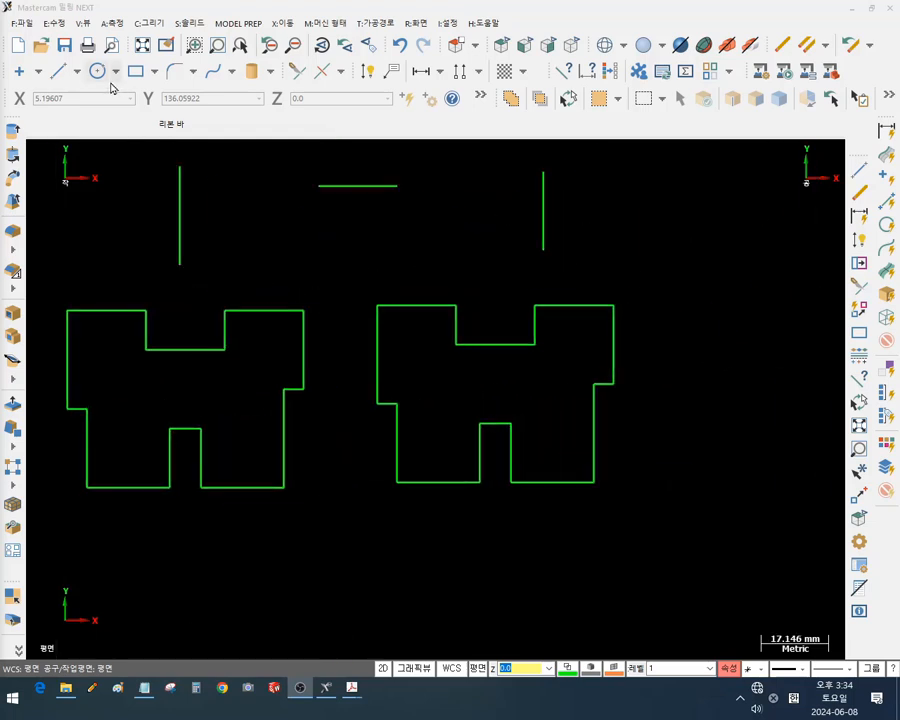
click(58, 71)
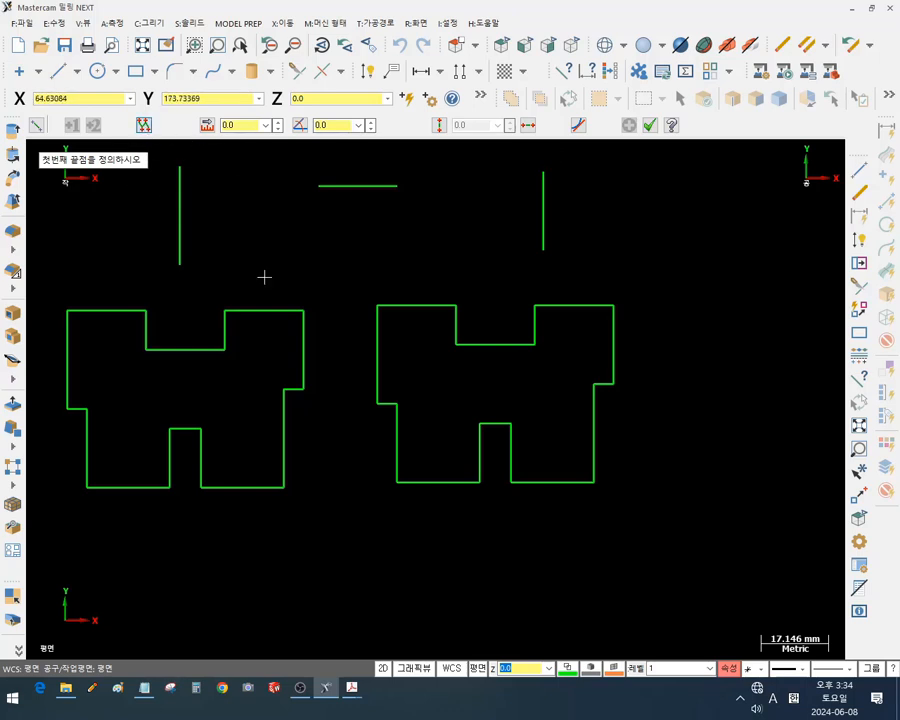
scroll(263, 275, down, 3)
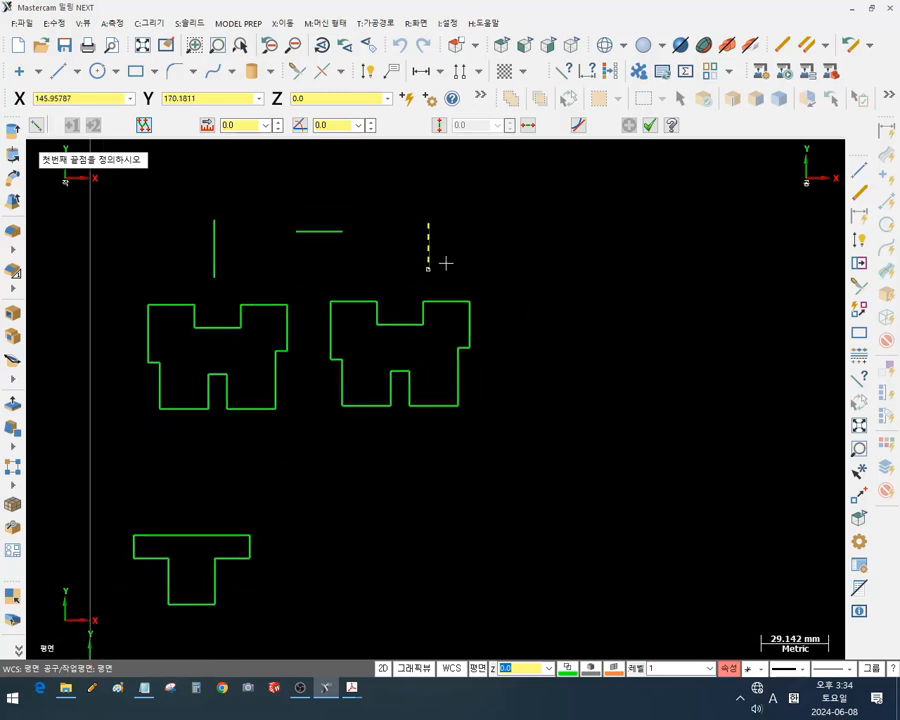
click(521, 232)
click(612, 209)
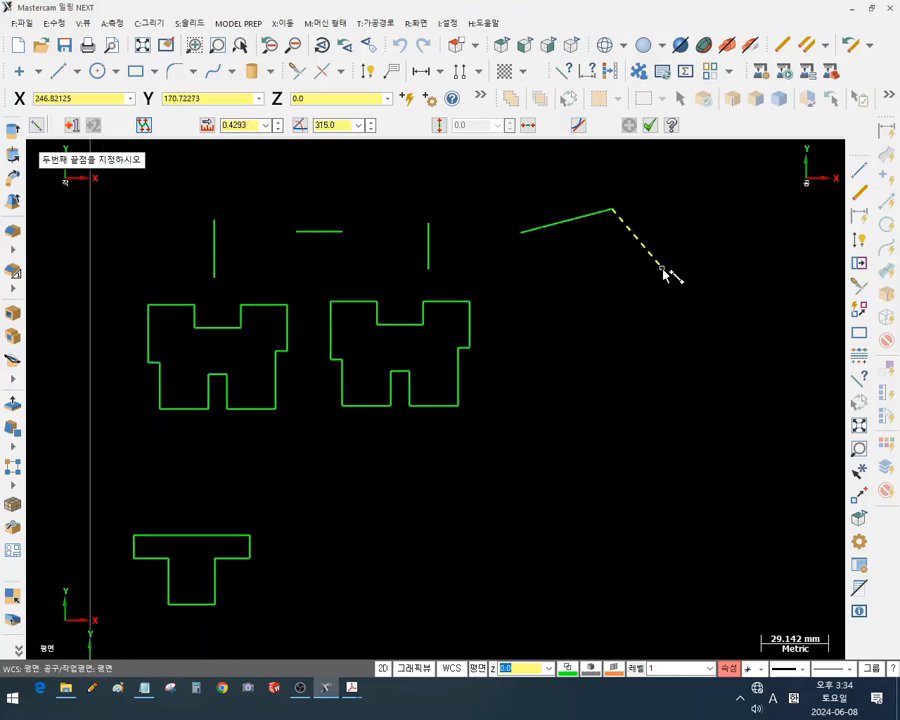
click(661, 267)
click(661, 344)
click(581, 370)
click(522, 322)
click(548, 268)
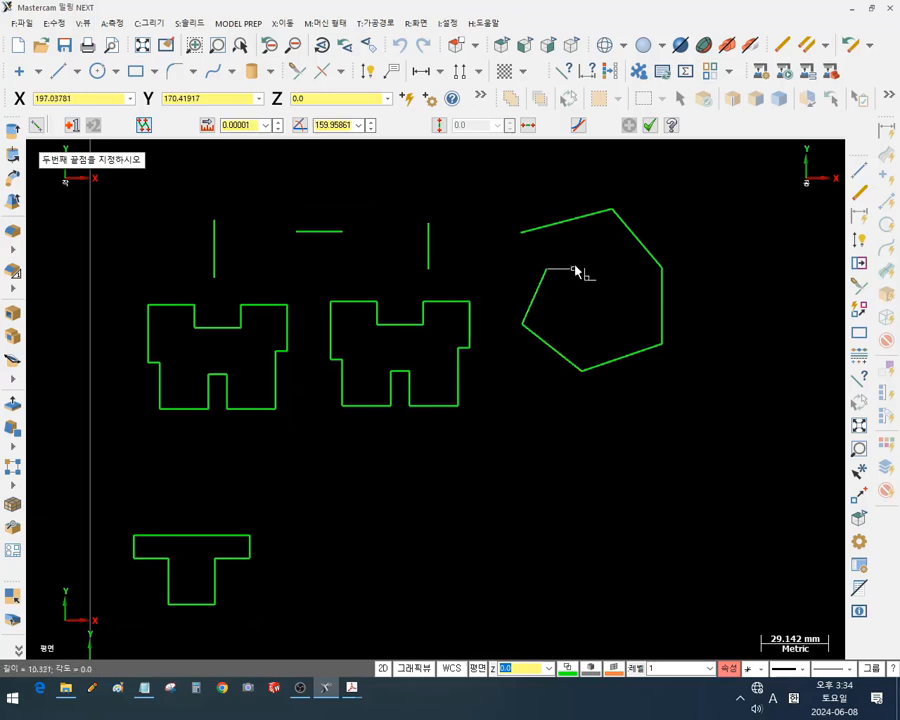
click(619, 268)
click(619, 313)
click(581, 370)
click(553, 416)
click(699, 470)
click(747, 325)
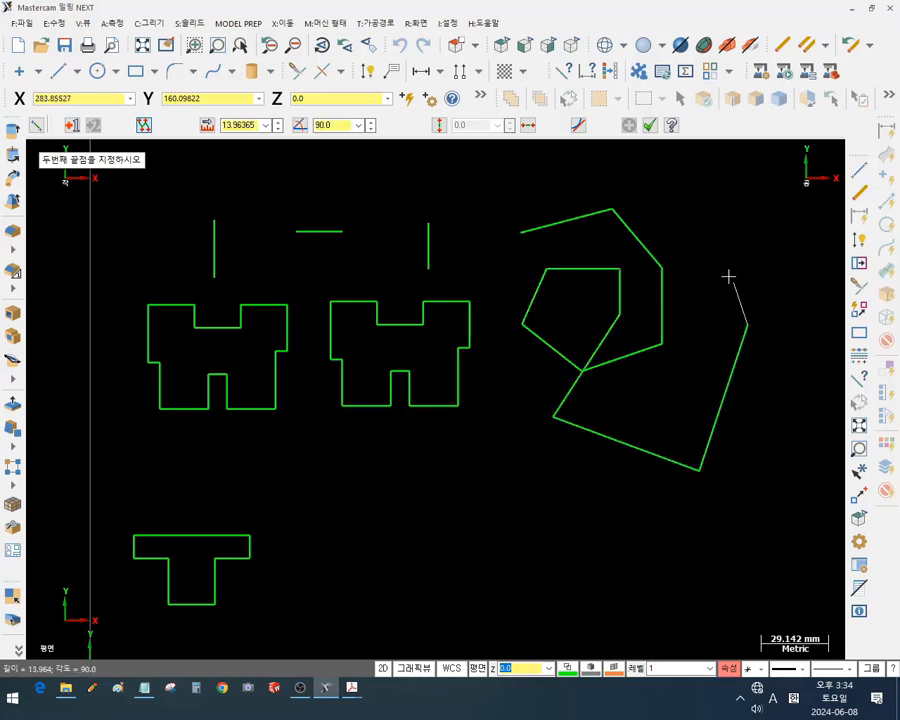
click(709, 230)
key(Escape)
key(Escape)
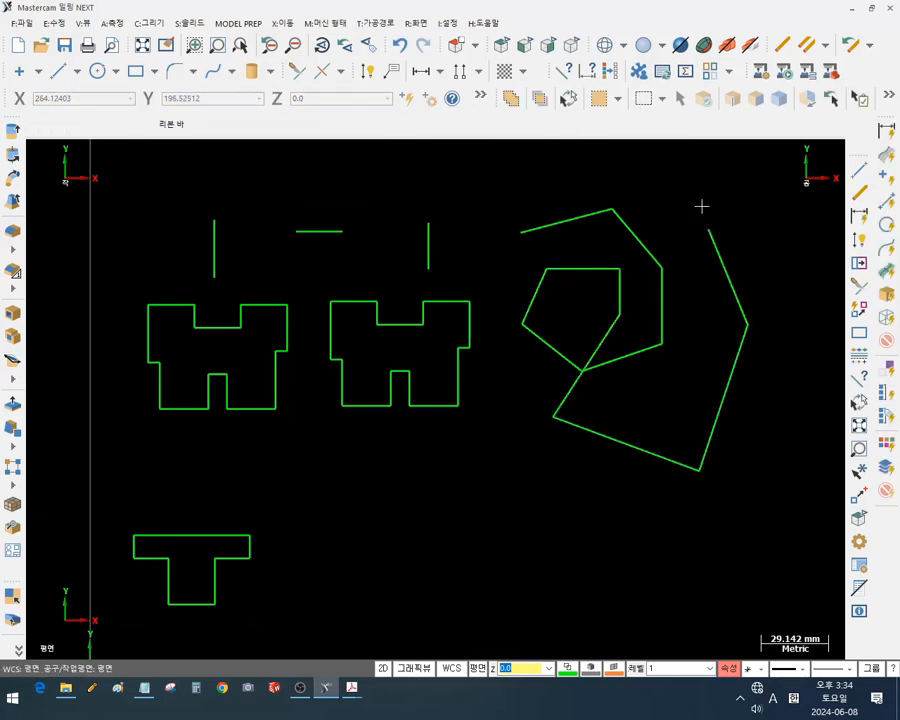
Start a new multi-line outline below the second notched part with a 20 mm horizontal line running right
scroll(701, 205, down, 3)
scroll(203, 352, up, 5)
scroll(711, 396, up, 3)
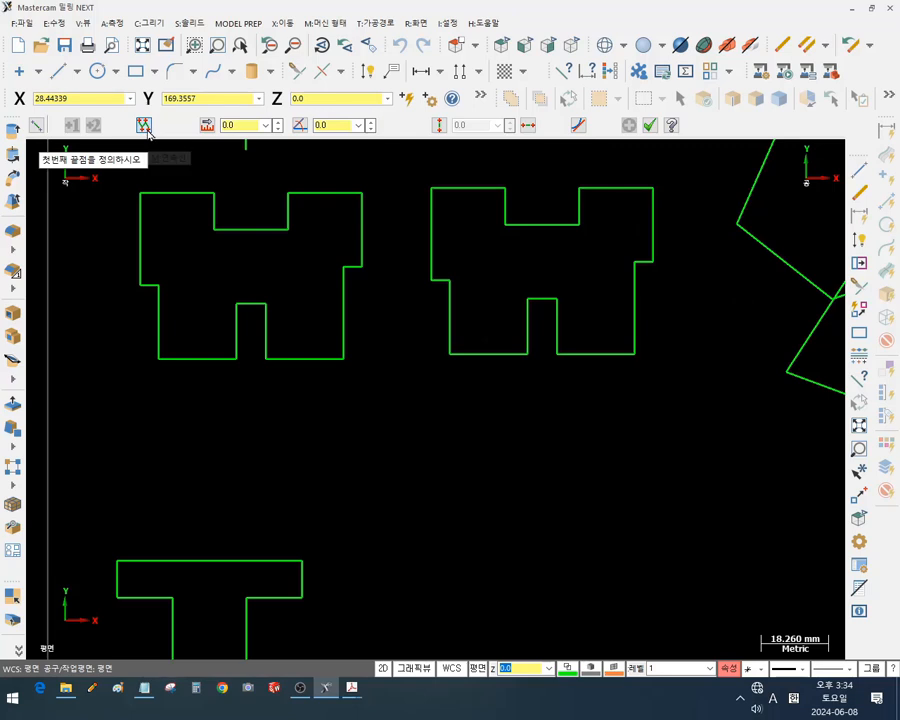
click(458, 435)
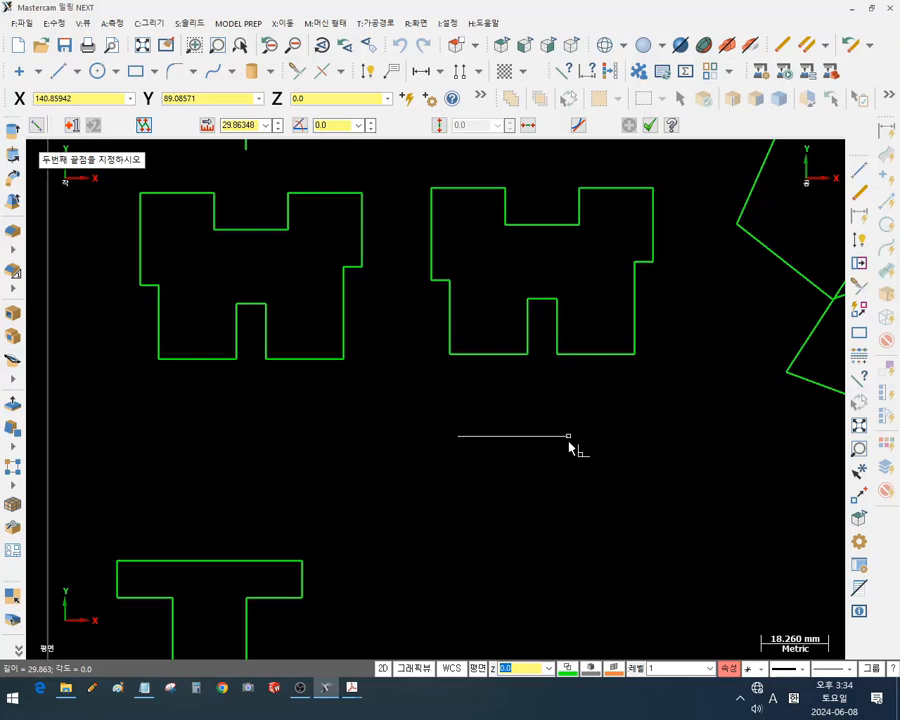
text(l)
text(20)
key(Return)
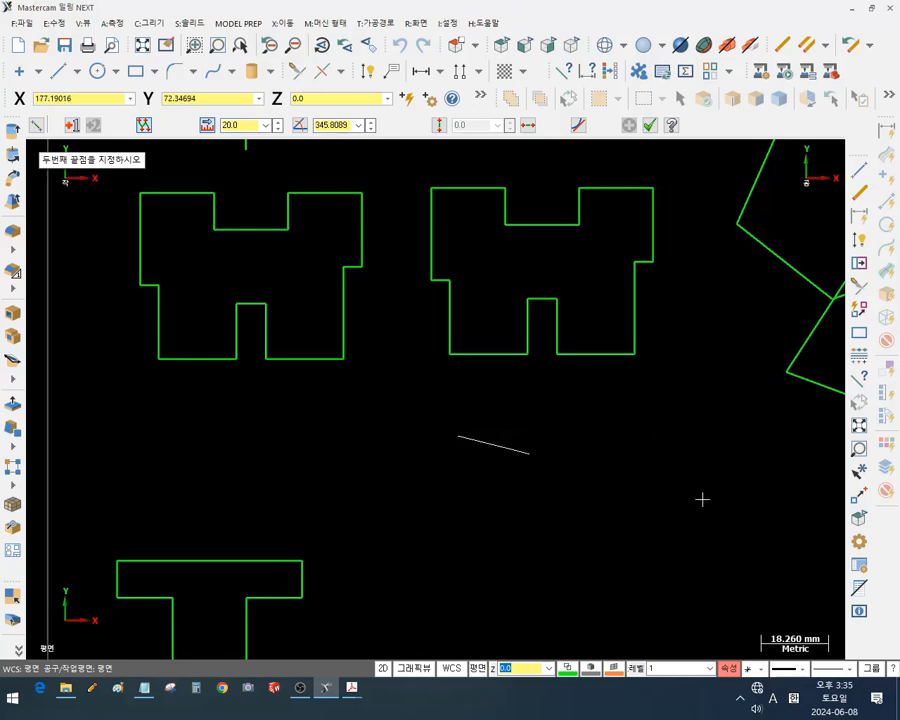
click(733, 437)
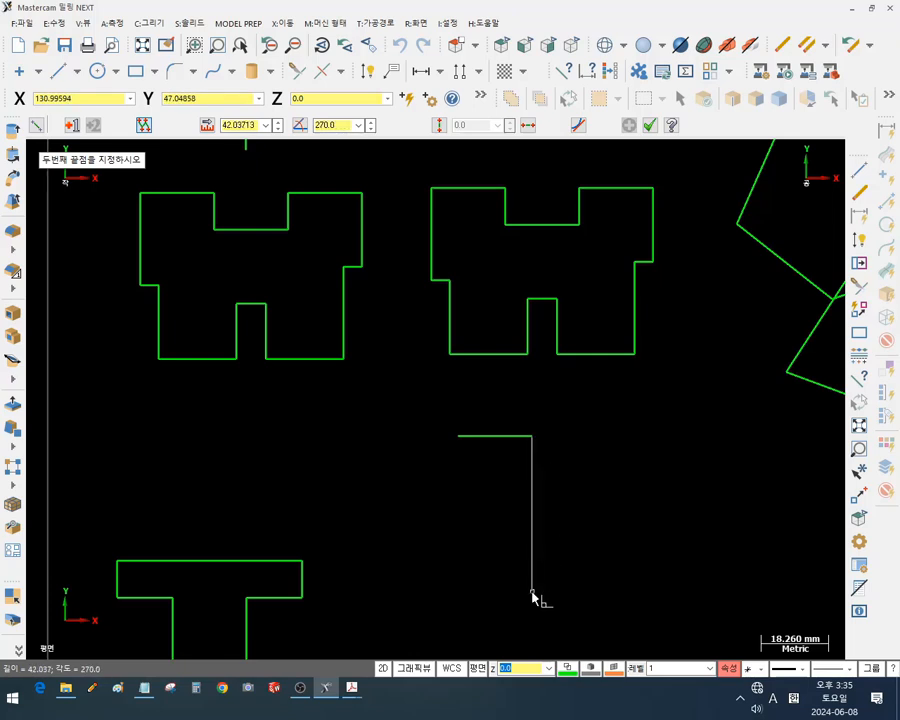
Continue the outline with a 10 mm line straight down and a 20 mm line right for the upper notch's left wall and floor
text(l)
text(1)
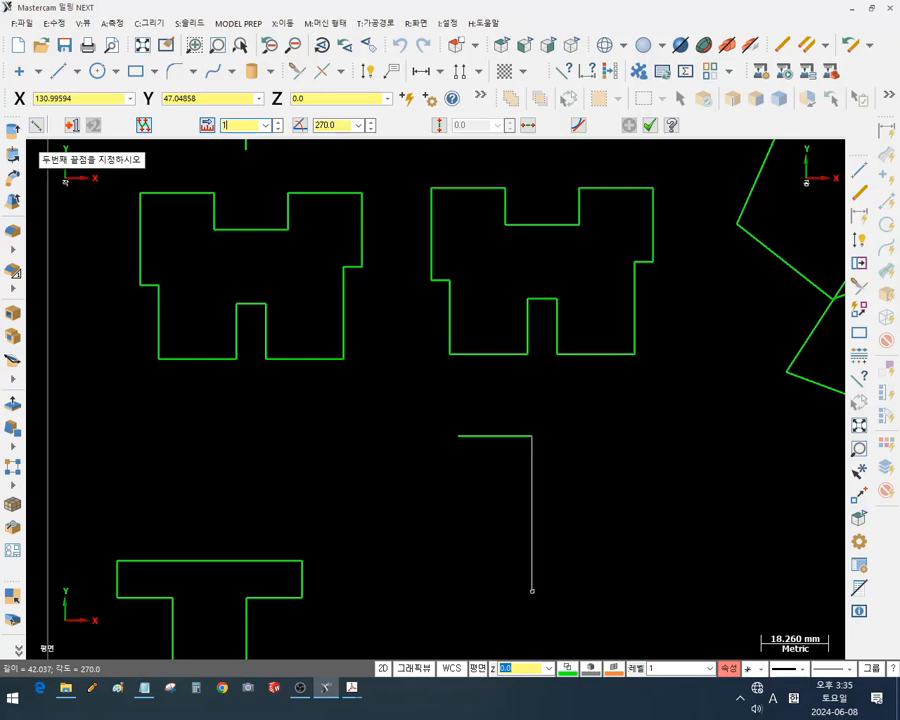
text(0)
key(Return)
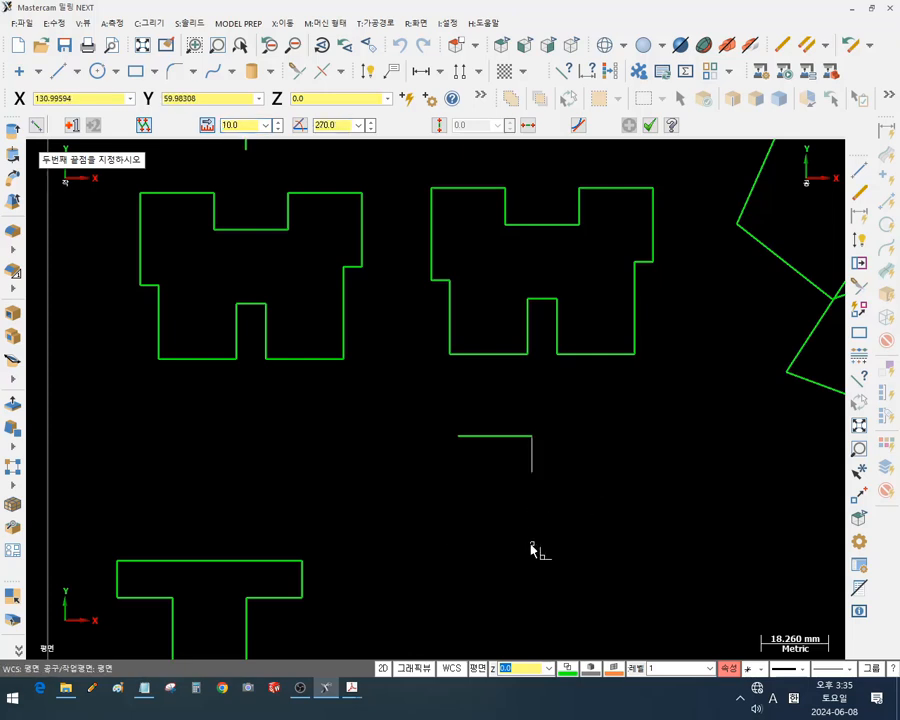
click(531, 547)
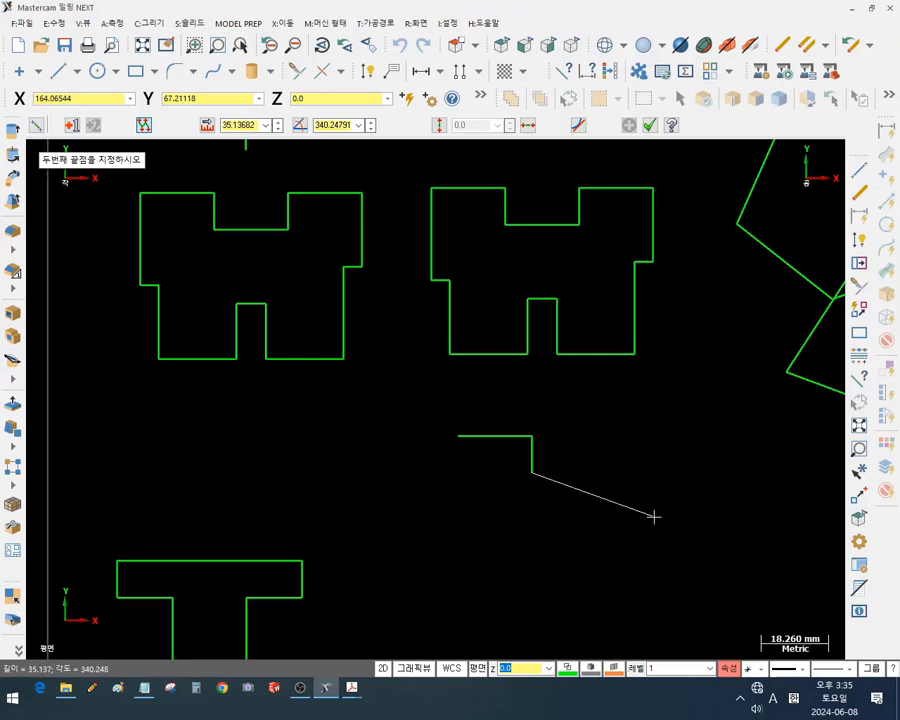
text(l20)
key(Return)
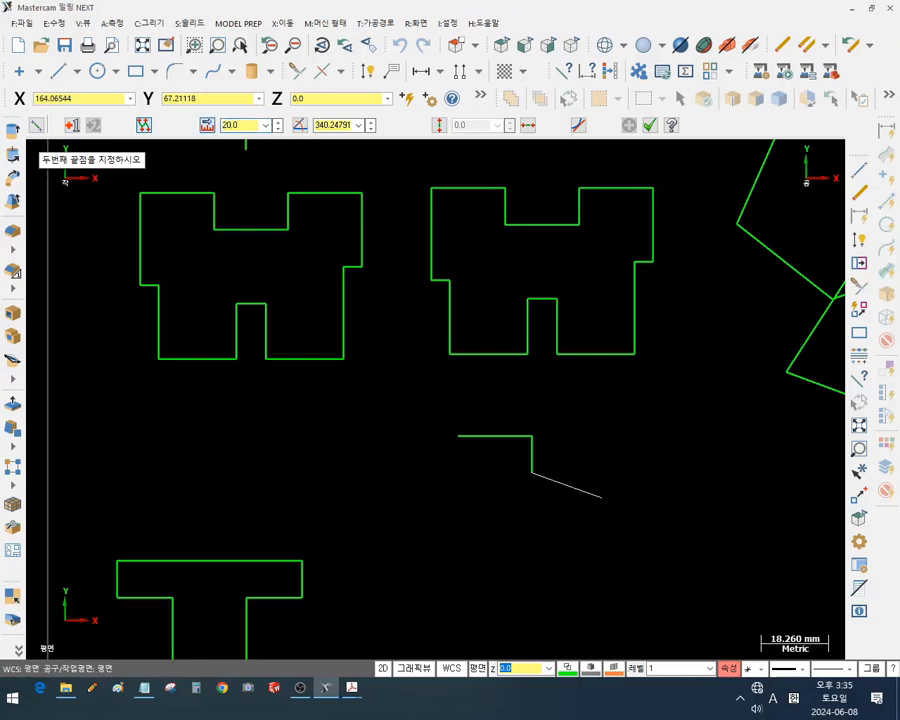
click(634, 472)
Add the notch's 10 mm right wall going up and a 20 mm horizontal top edge running right
text(l)
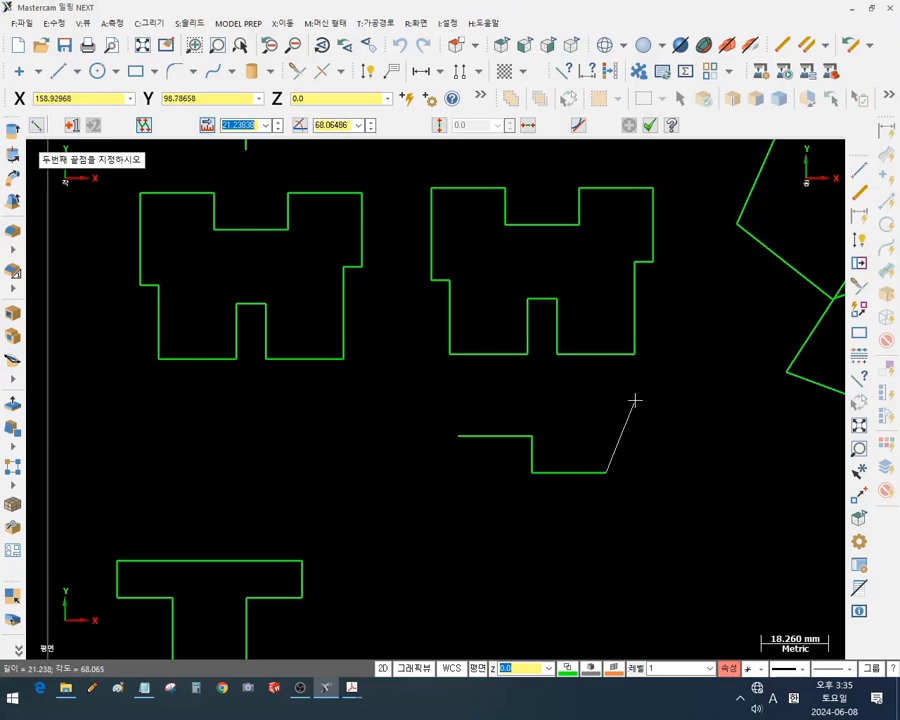
text(10)
key(Return)
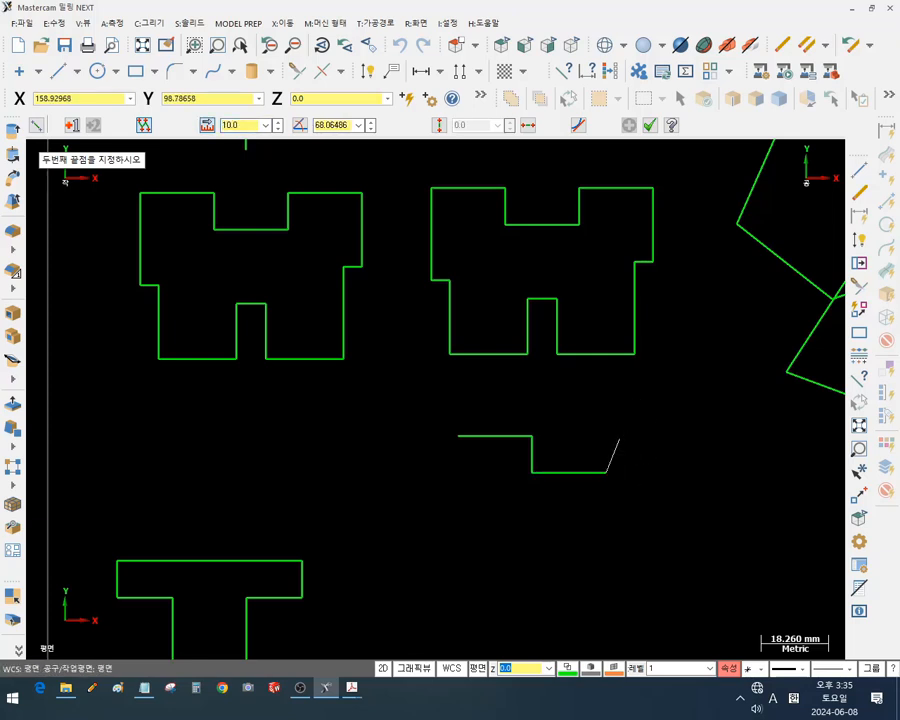
click(607, 385)
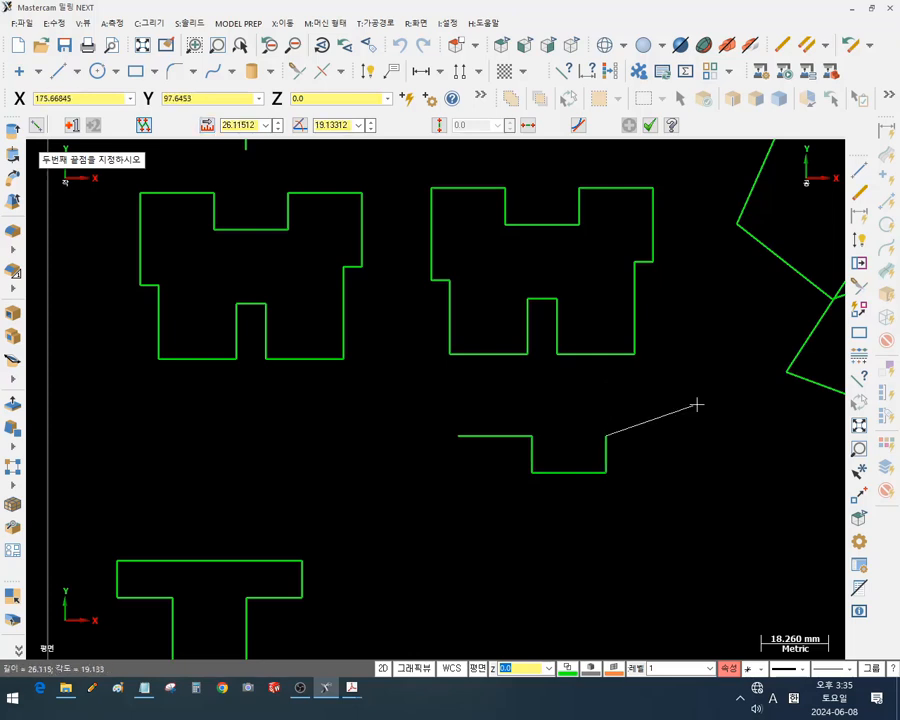
text(l)
text(20)
key(Return)
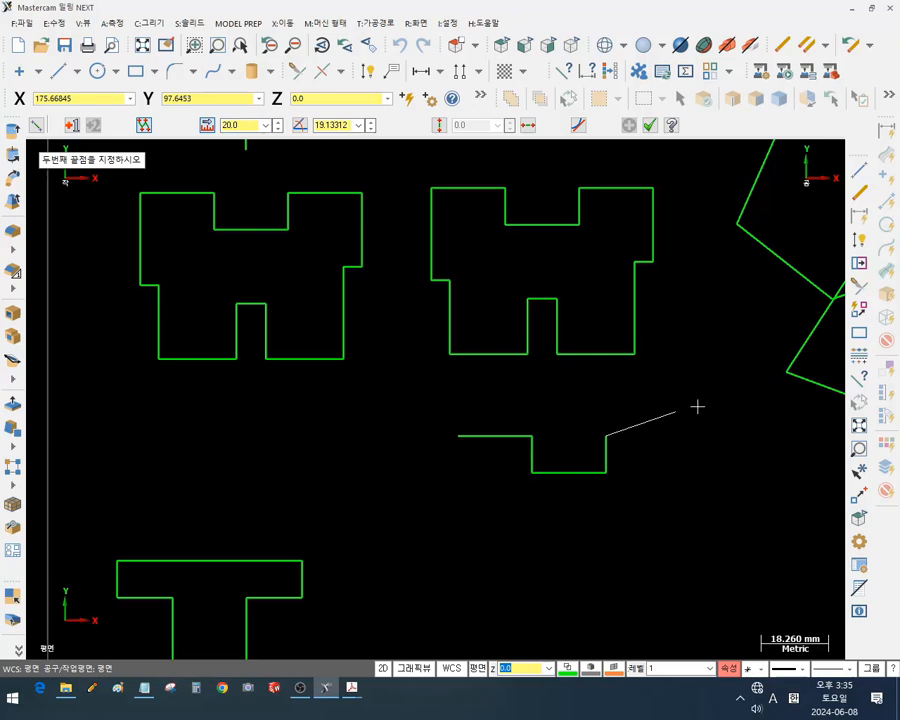
click(707, 441)
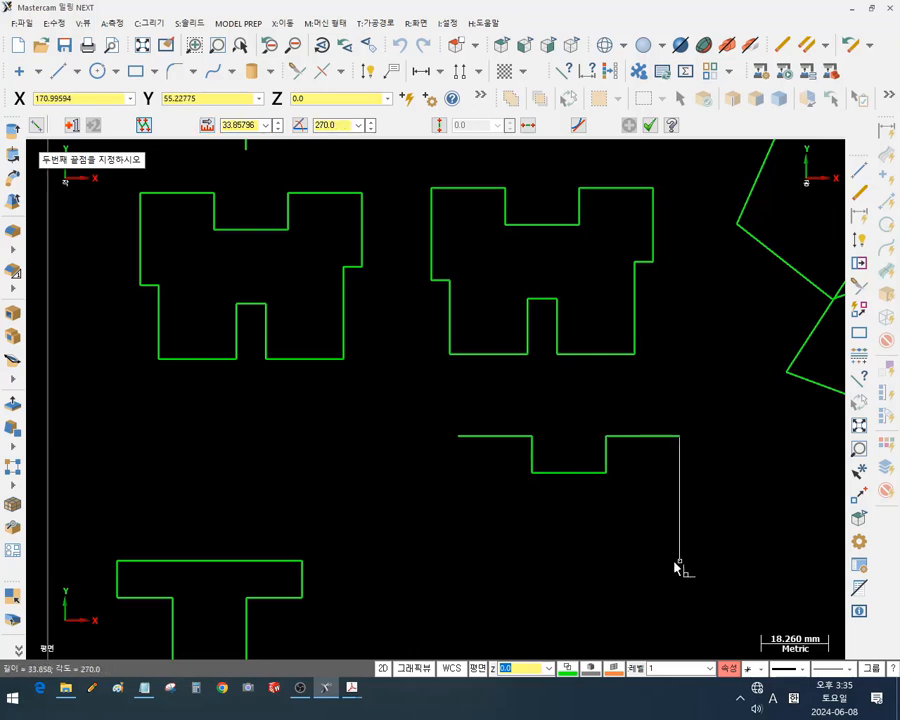
Draw the upper right side 20 mm straight down and the right step 5 mm to the left
key(l)
text(20)
key(Return)
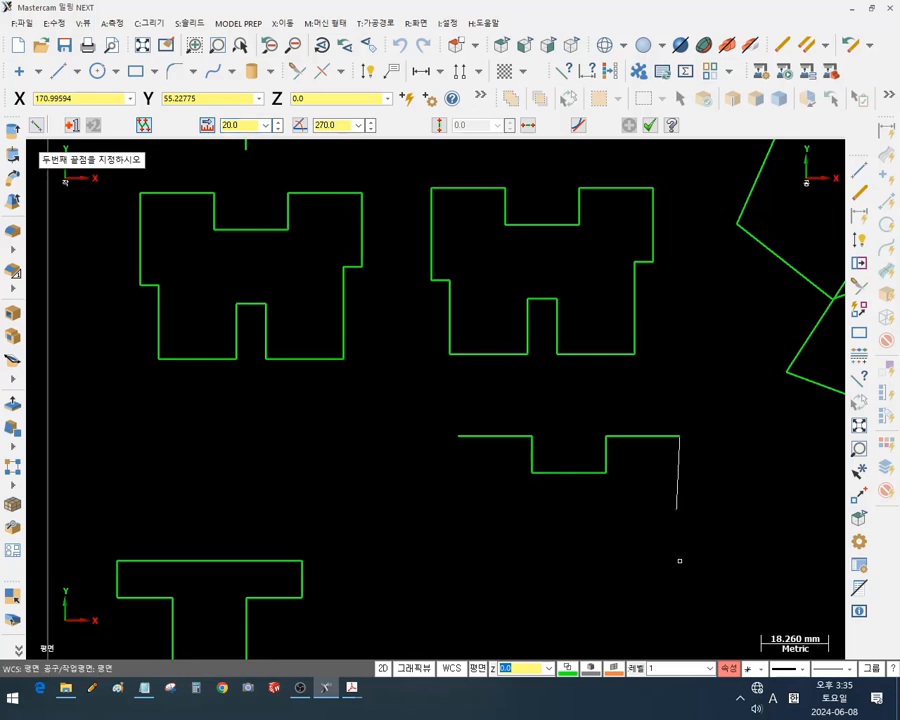
click(672, 562)
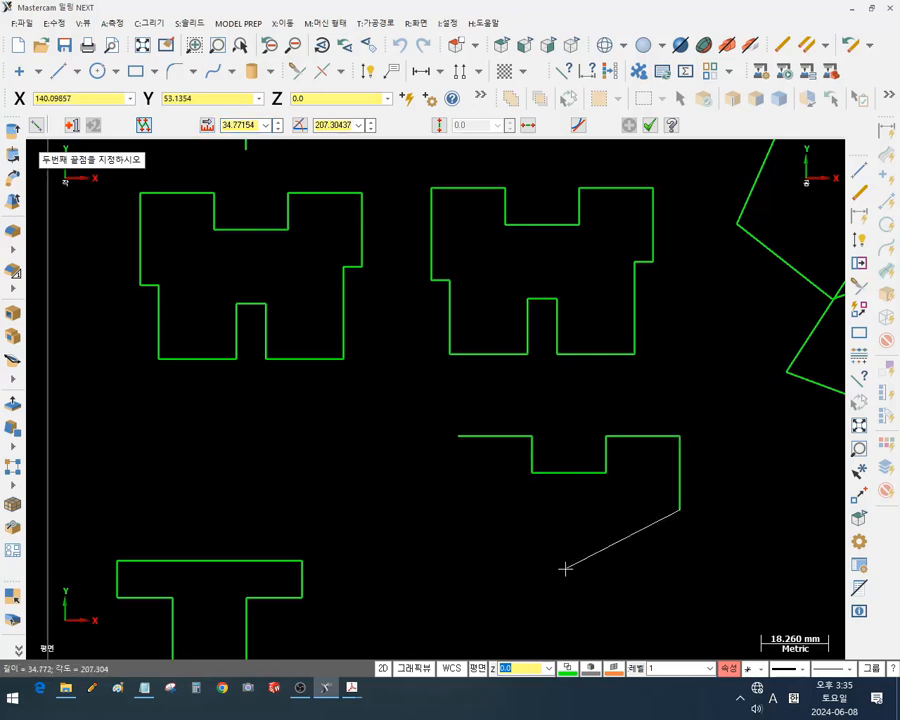
text(l)
text(5)
key(Return)
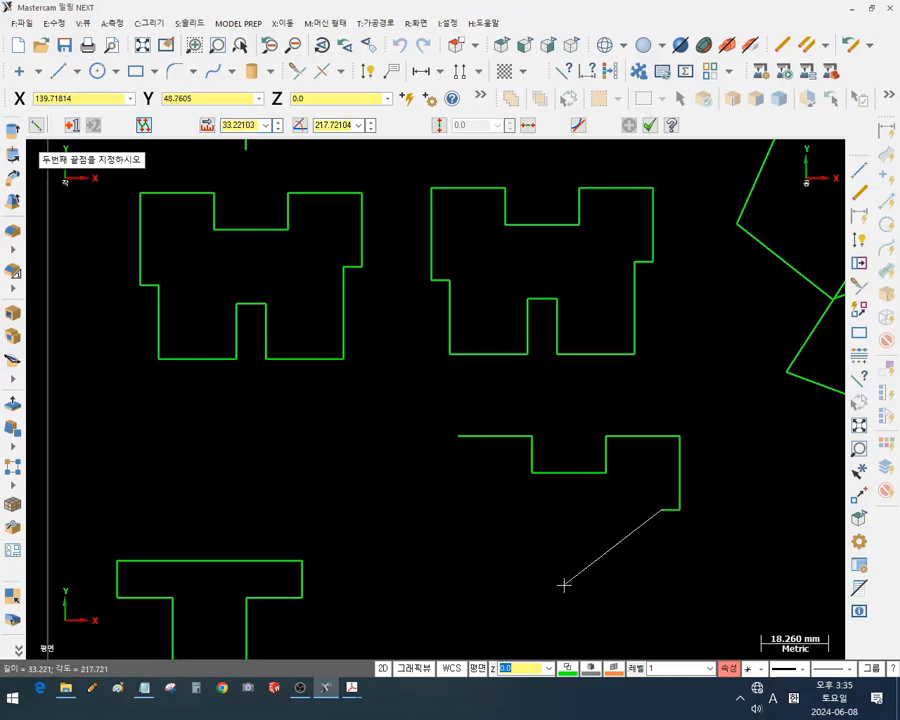
Draw the lower right side 25 mm straight down and the right bottom edge 18 mm to the left
text(25)
key(Return)
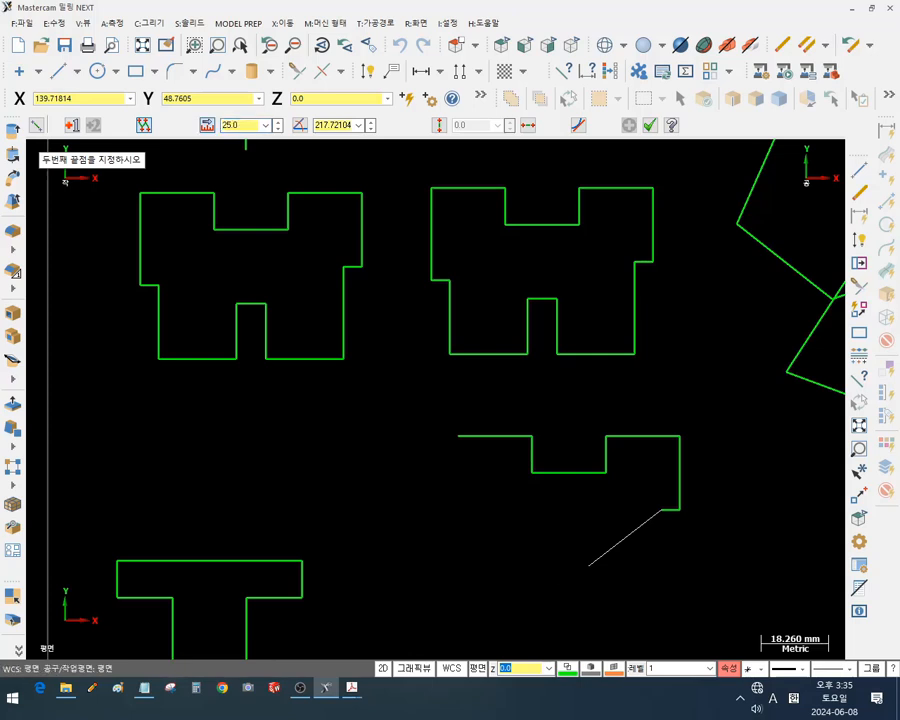
click(661, 647)
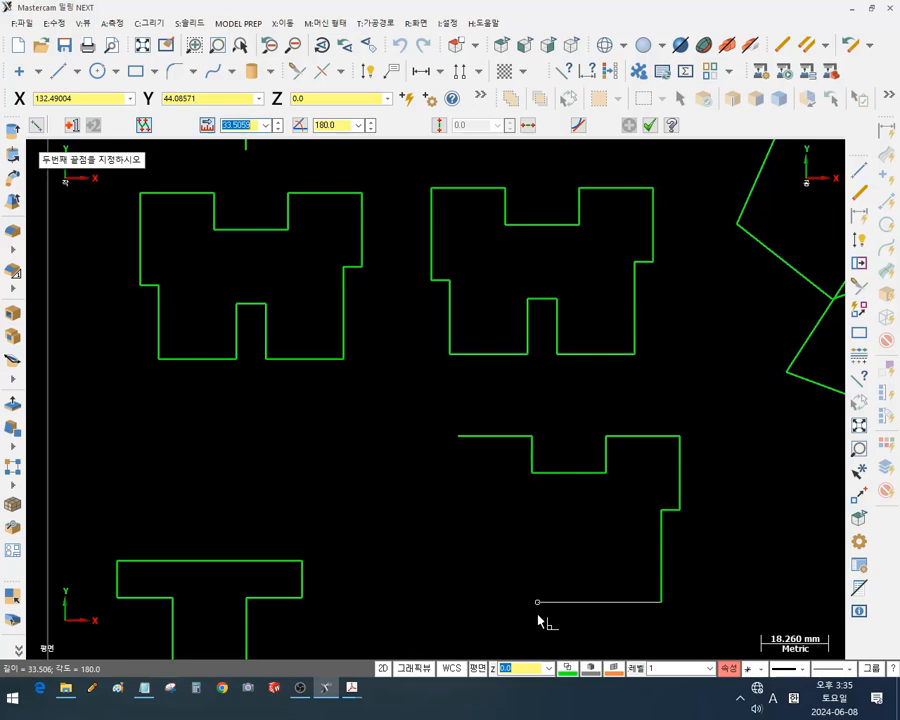
text(18)
key(Return)
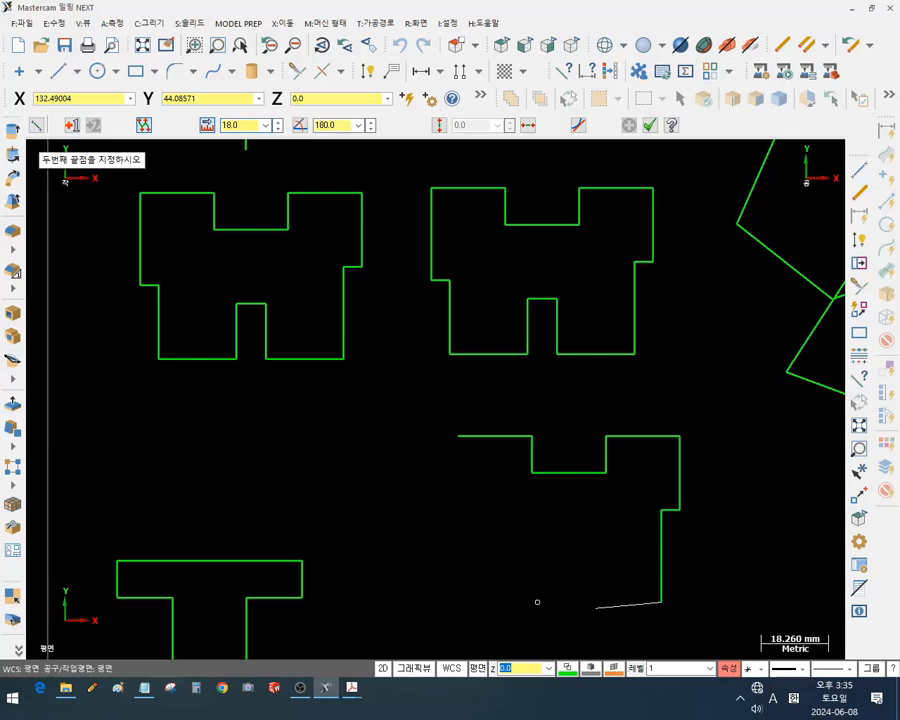
click(524, 598)
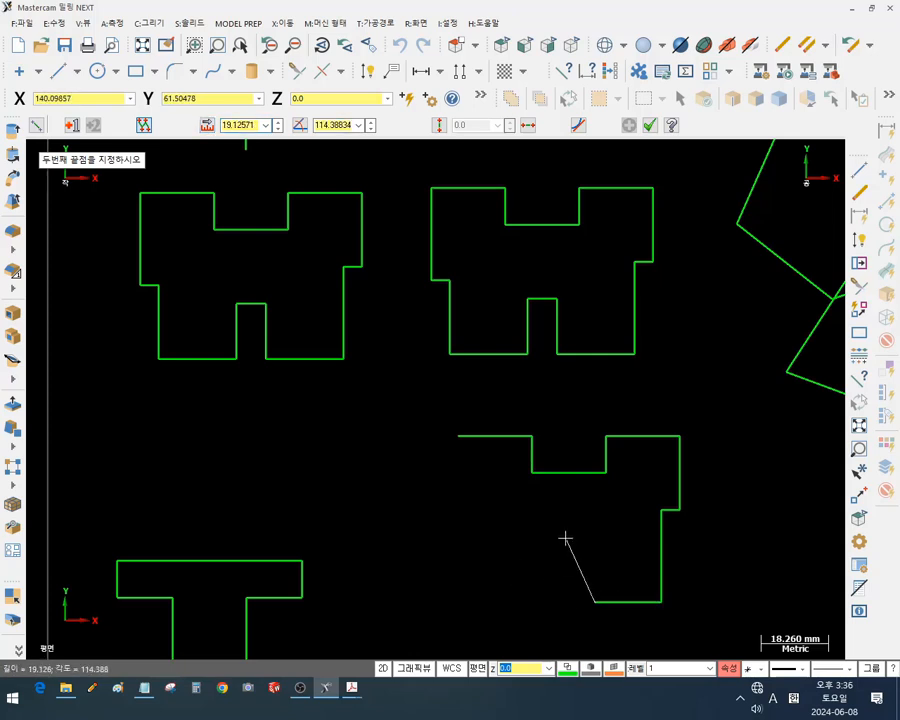
Draw the lower slot's right wall 21 mm straight up and its top 8 mm to the left
key(alt+l)
text(21)
key(Return)
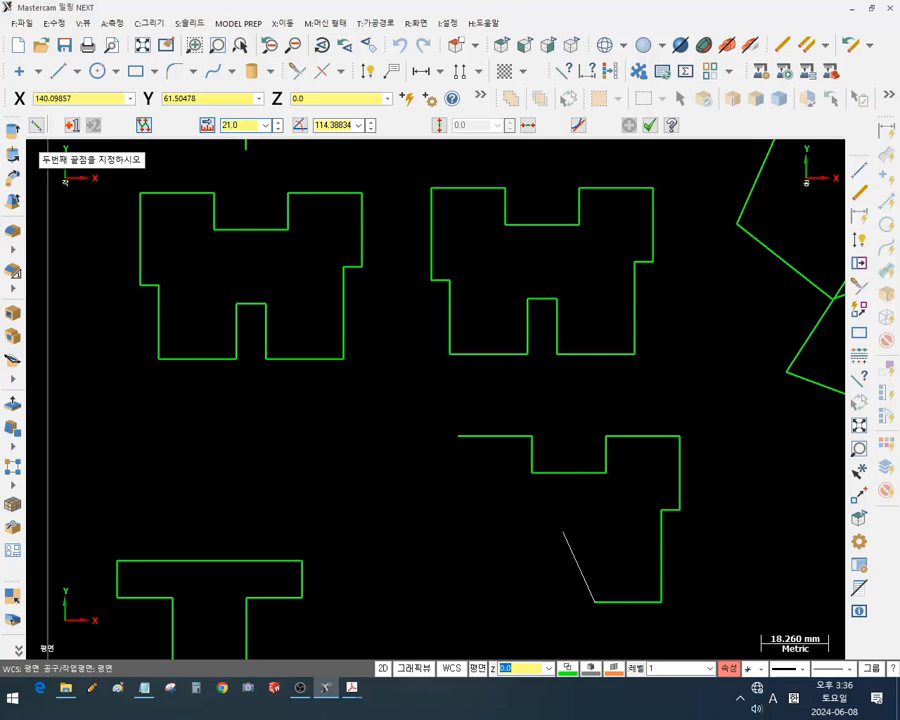
click(595, 508)
text(l)
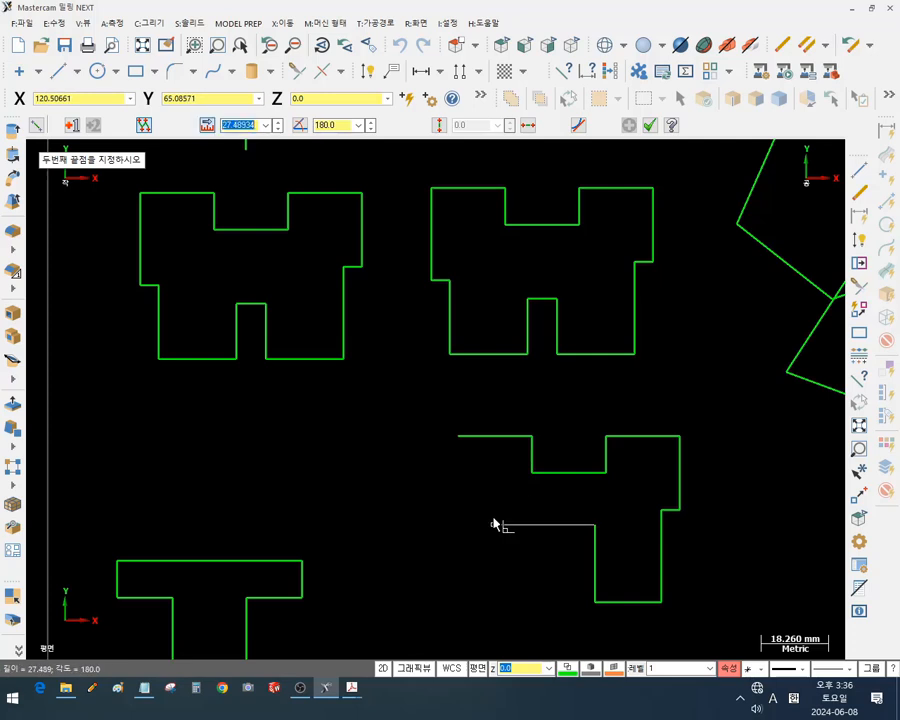
text(8)
key(Return)
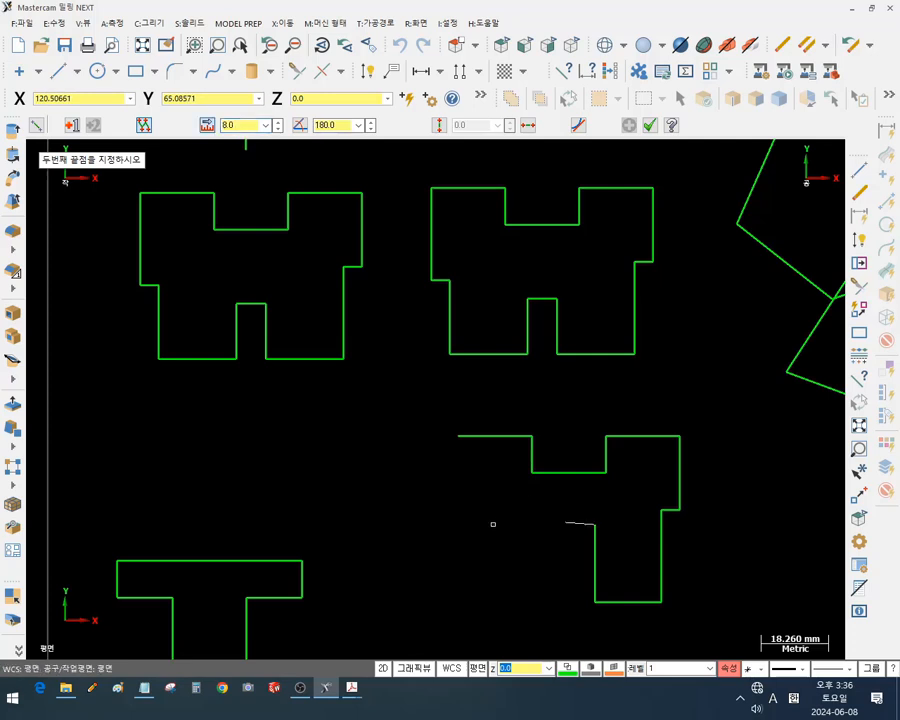
click(490, 526)
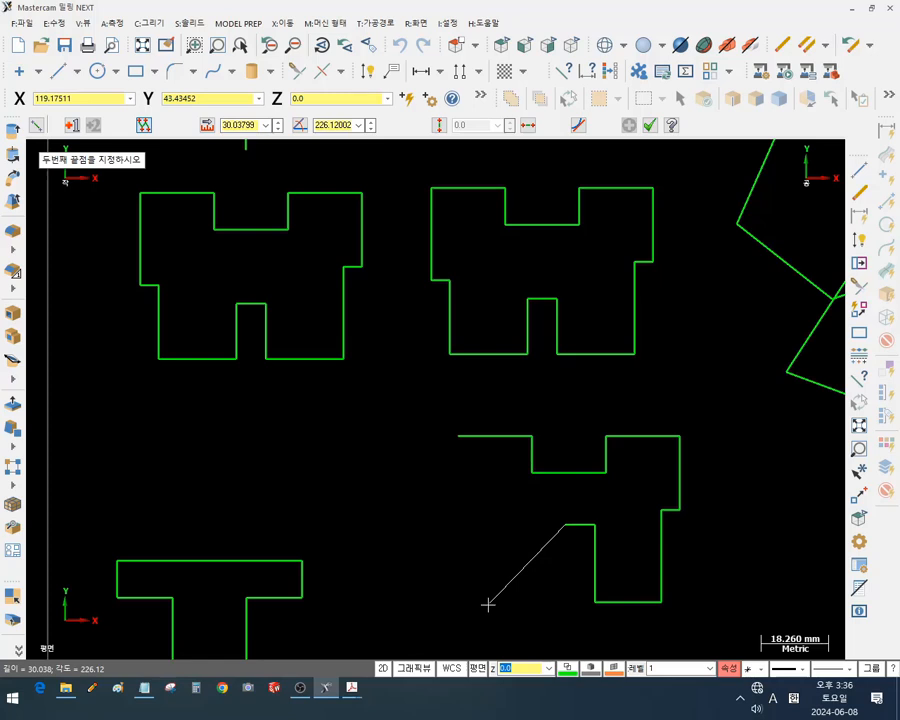
Draw the lower slot's left wall 21 mm straight down from the slot top's left end
text(l)
text(2)
text(1)
key(Return)
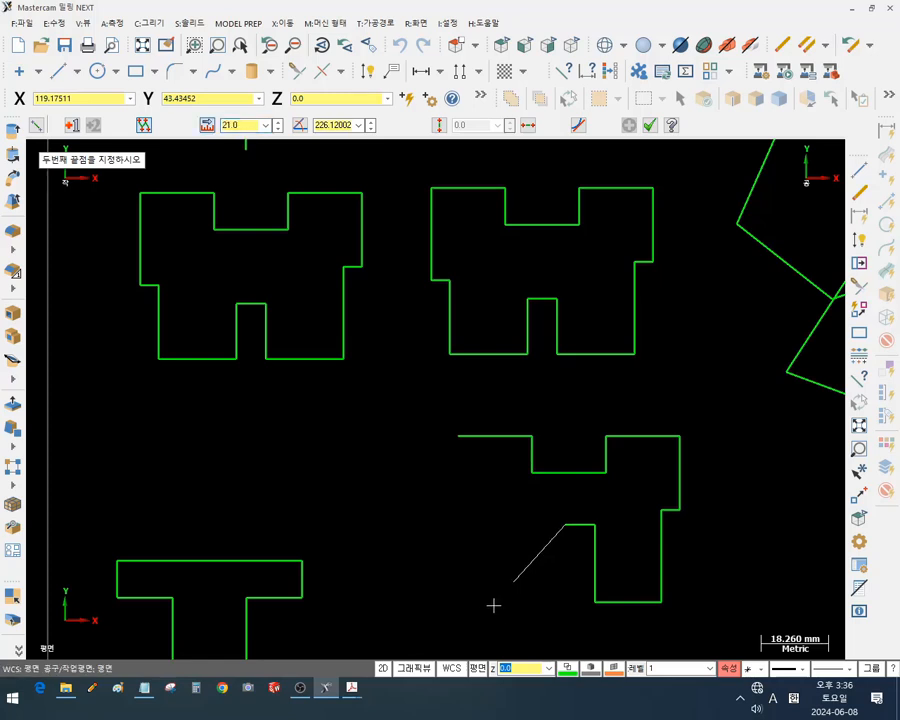
click(566, 625)
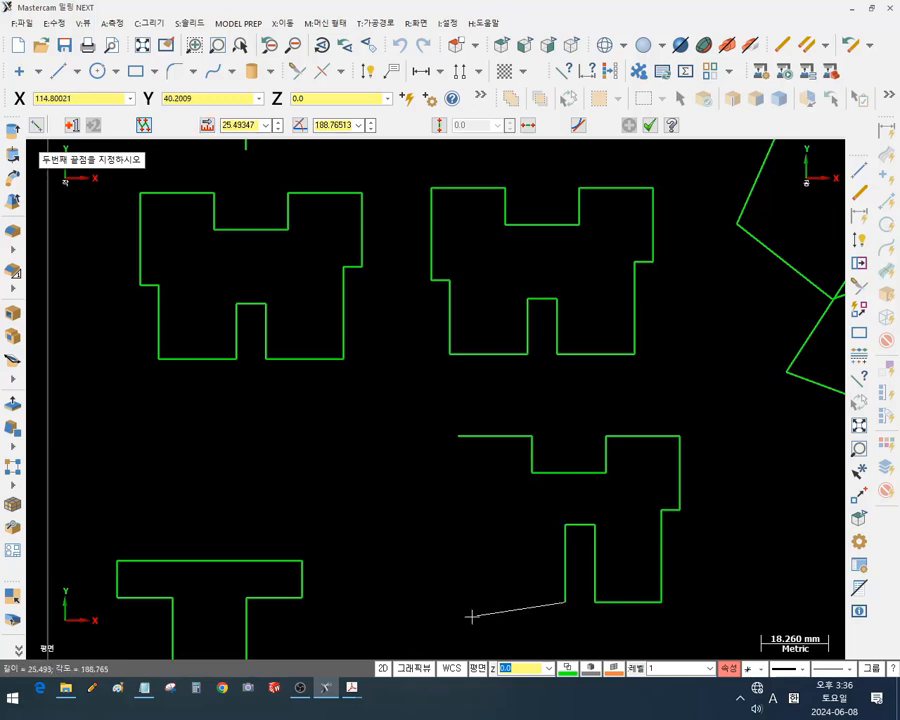
Draw the left bottom edge 21 mm horizontally to the left from the lower slot's left wall
key(l)
key(Tab)
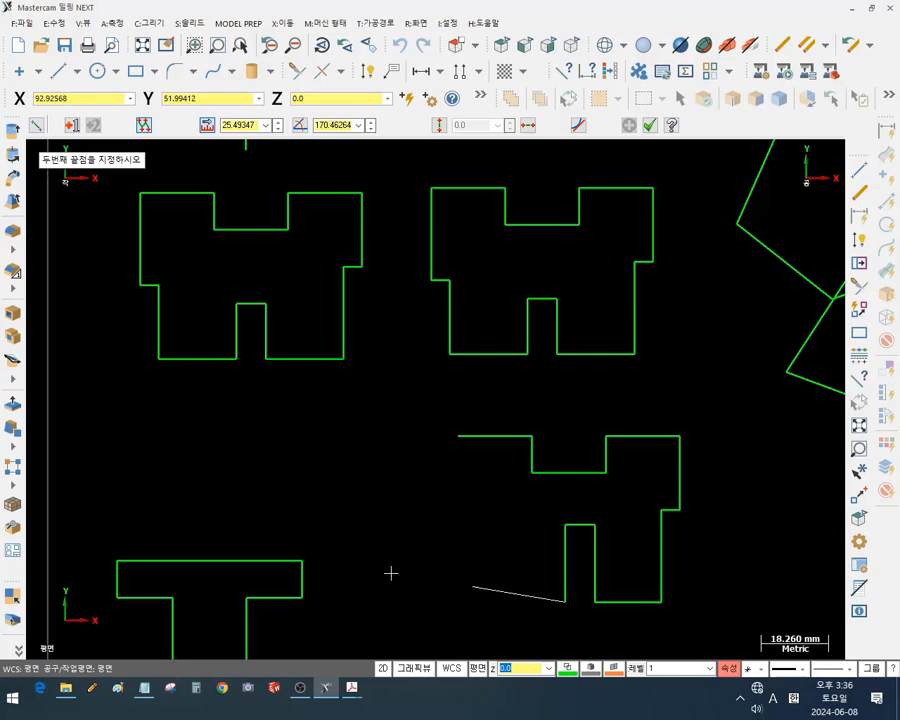
key(Tab)
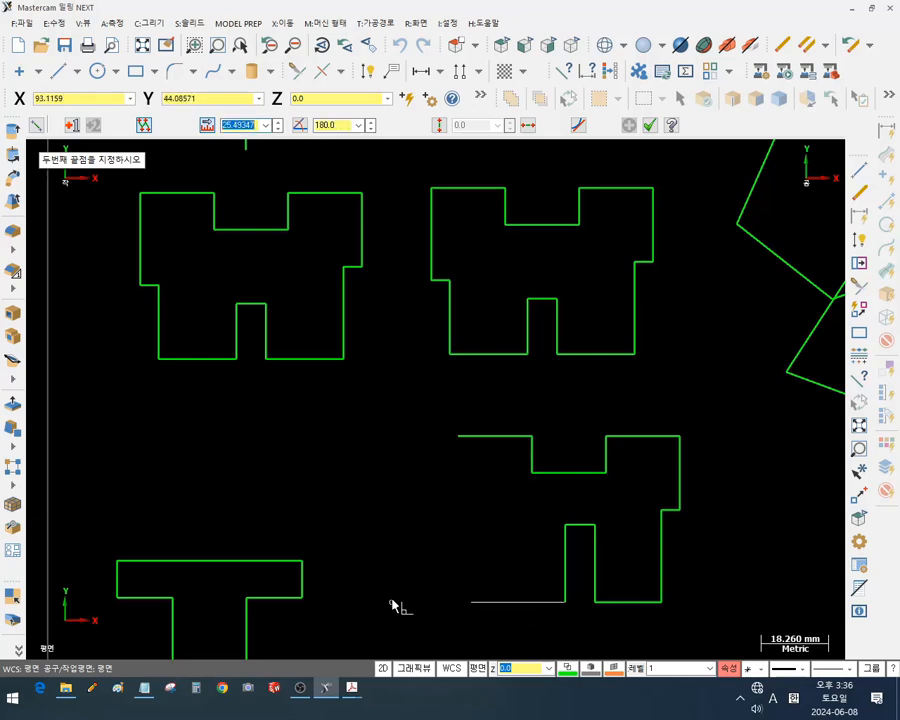
text(21)
key(Return)
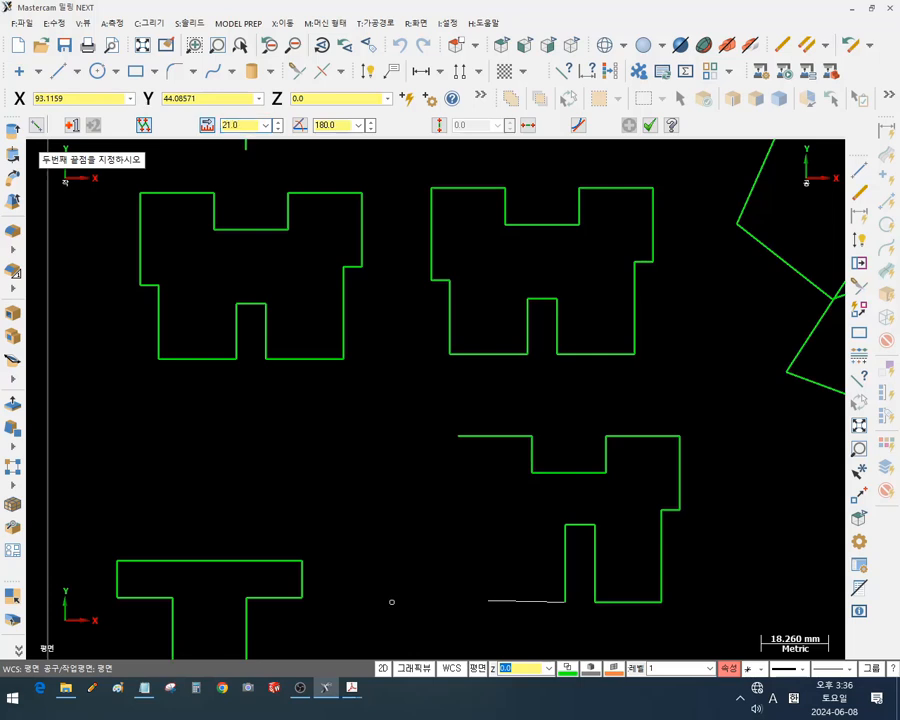
click(396, 600)
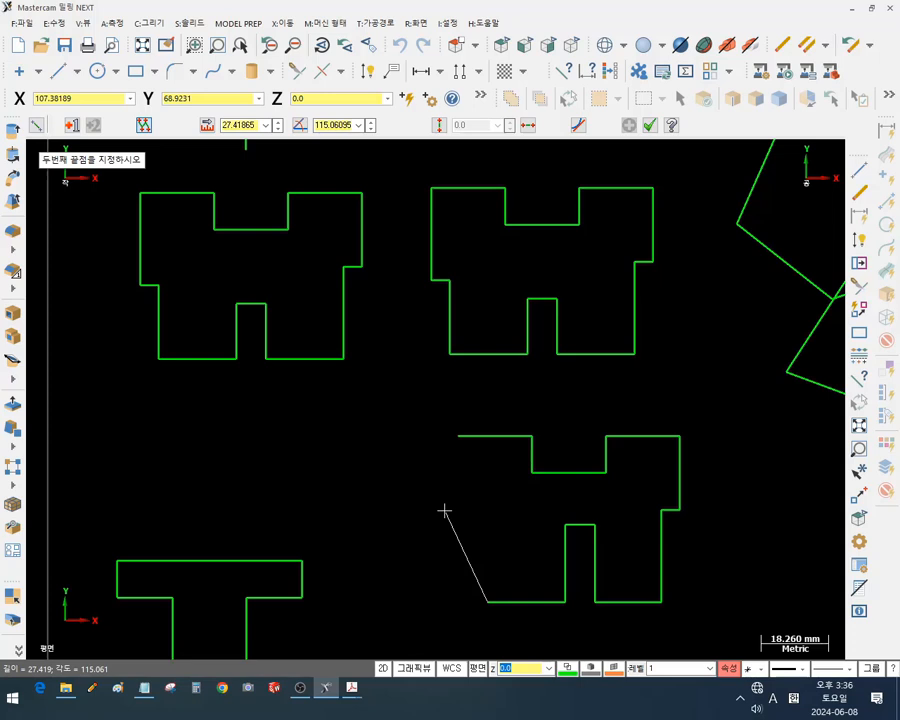
Draw the lower left side 20 mm straight up and the left step 5 mm to the left
key(l)
text(20)
key(Return)
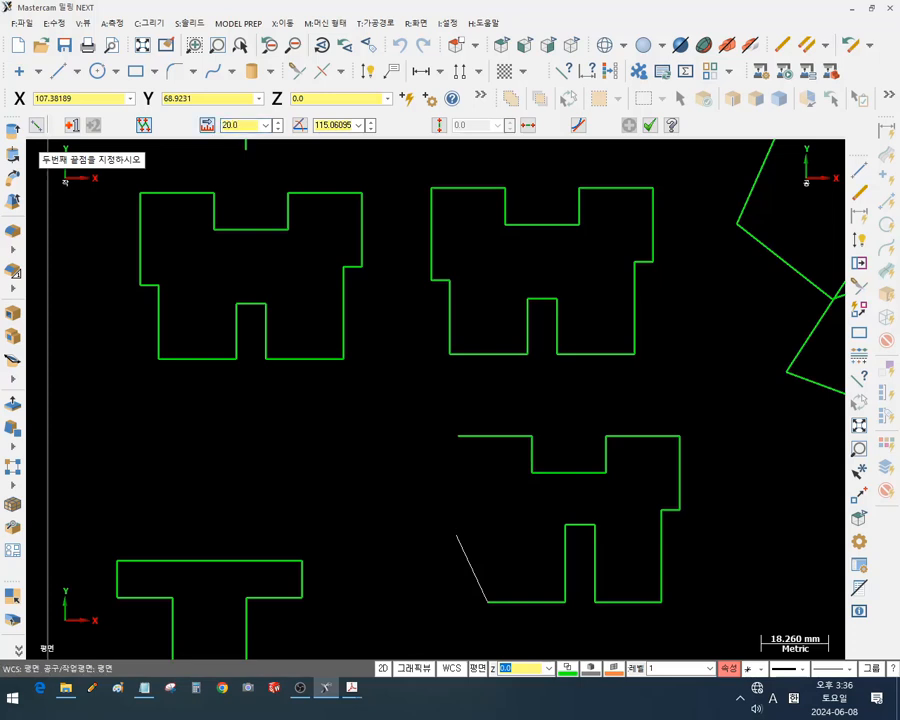
click(488, 486)
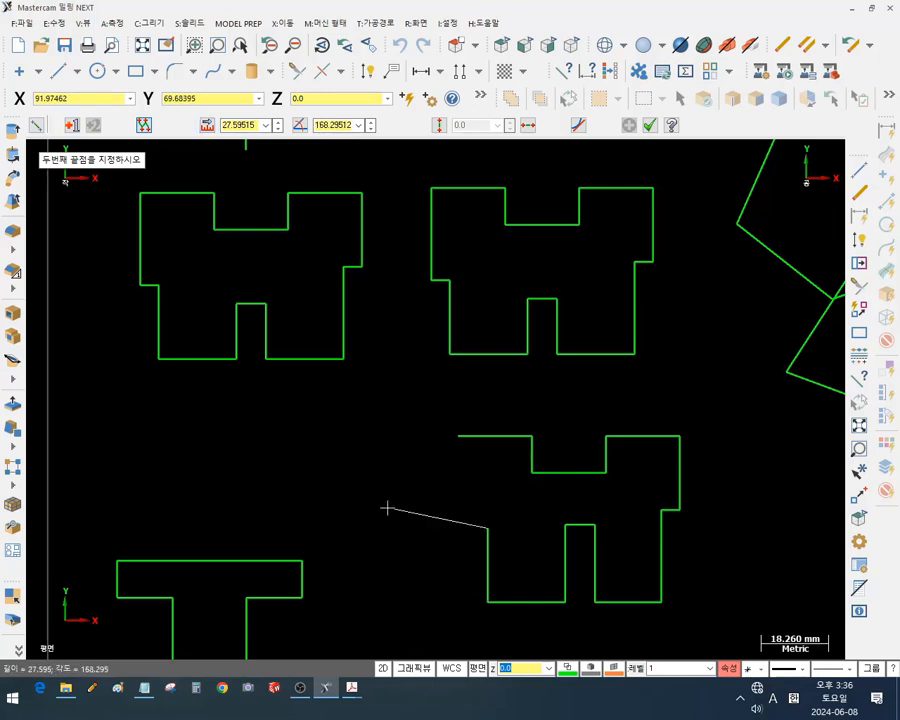
text(l)
text(5)
key(Return)
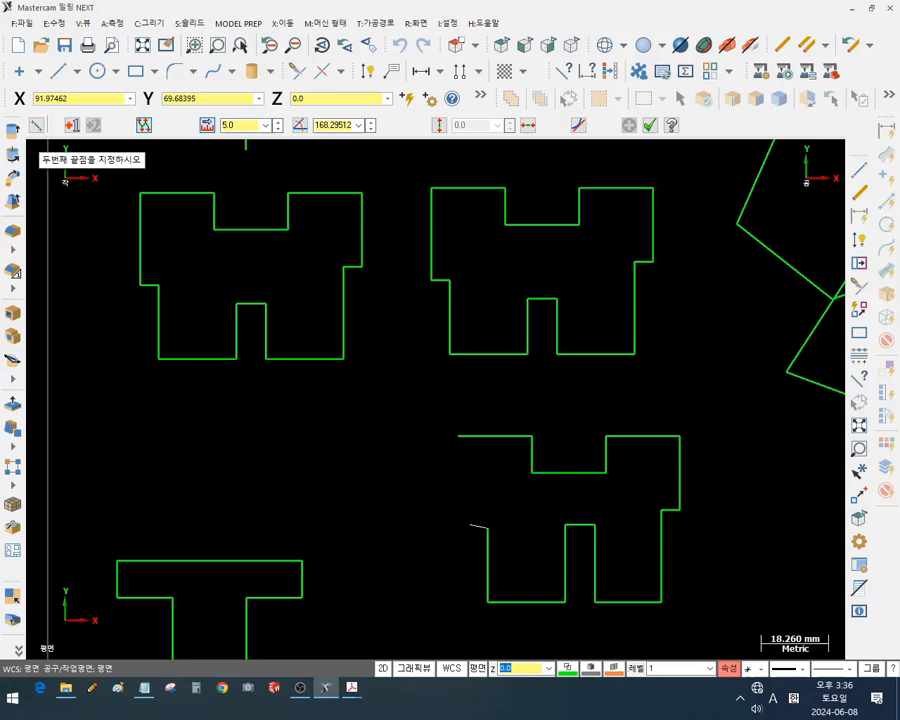
click(367, 530)
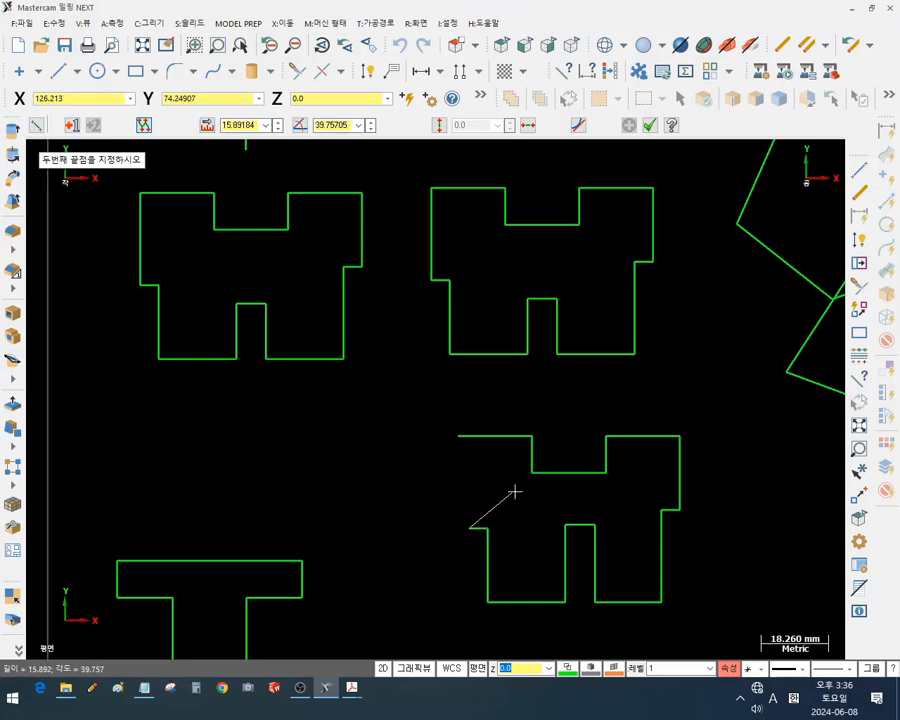
scroll(538, 506, up, 1)
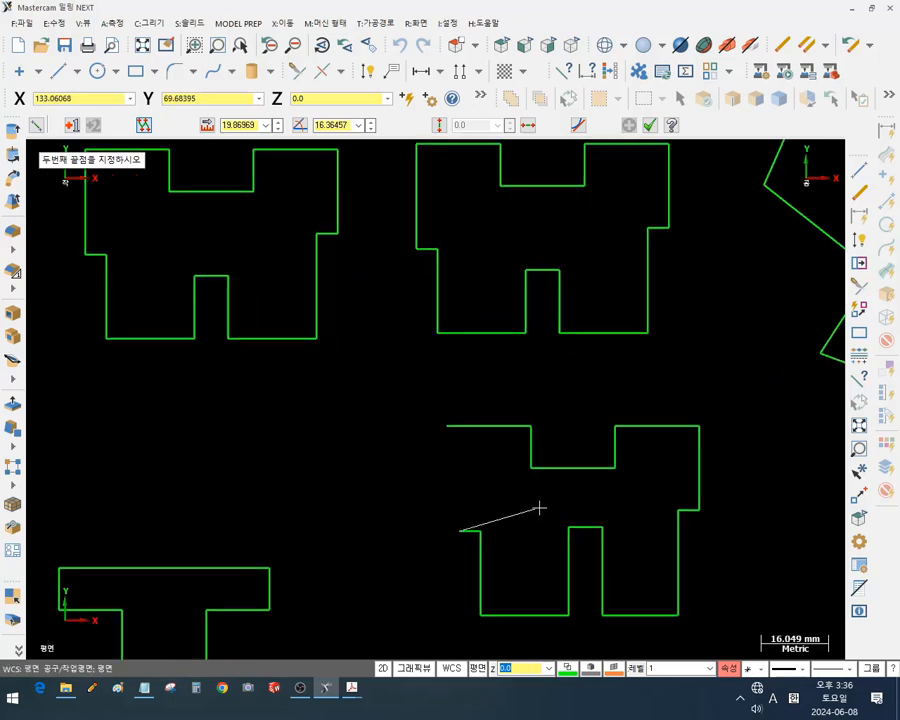
Draw a vertical line 25 mm long from the lower profile's left step up to its top edge
click(437, 124)
click(452, 428)
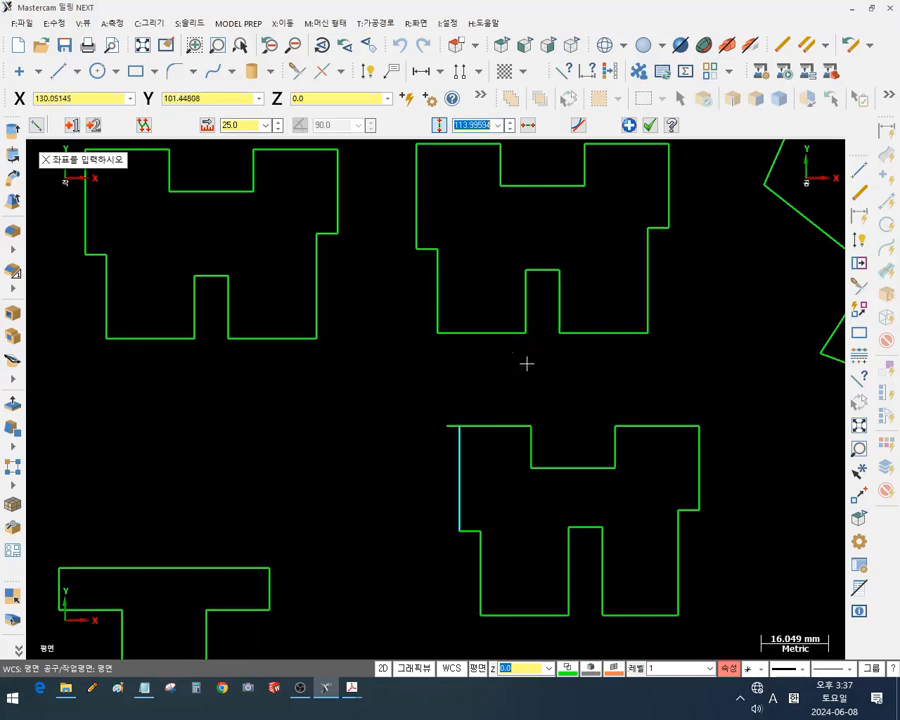
key(Escape)
scroll(515, 266, down, 2)
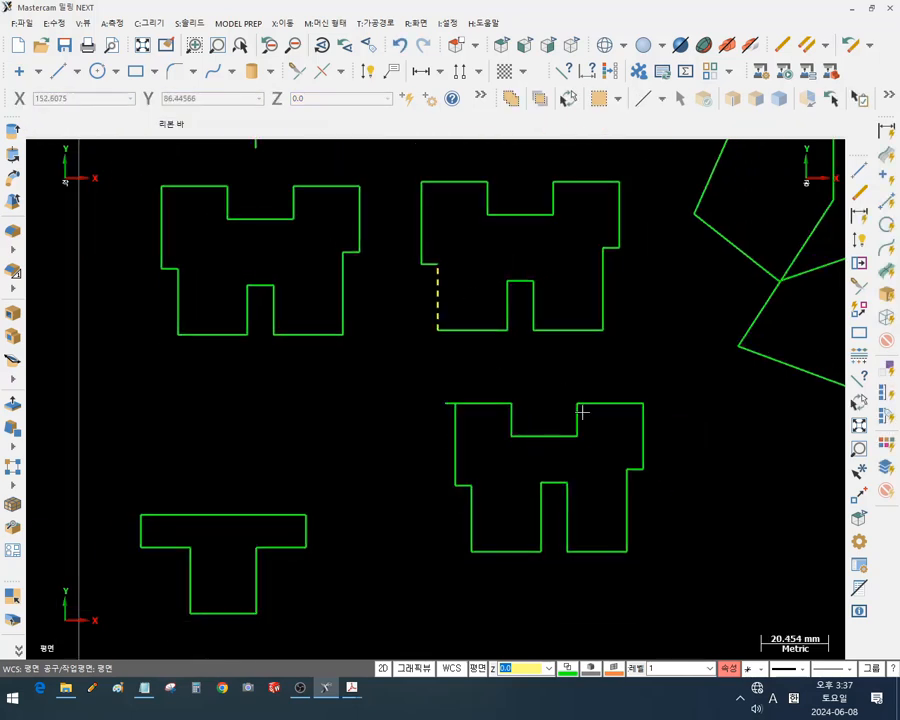
Highlight the two bottom edges of the lower profile to compare their lengths, and clear the selection
scroll(689, 529, up, 2)
scroll(534, 611, up, 1)
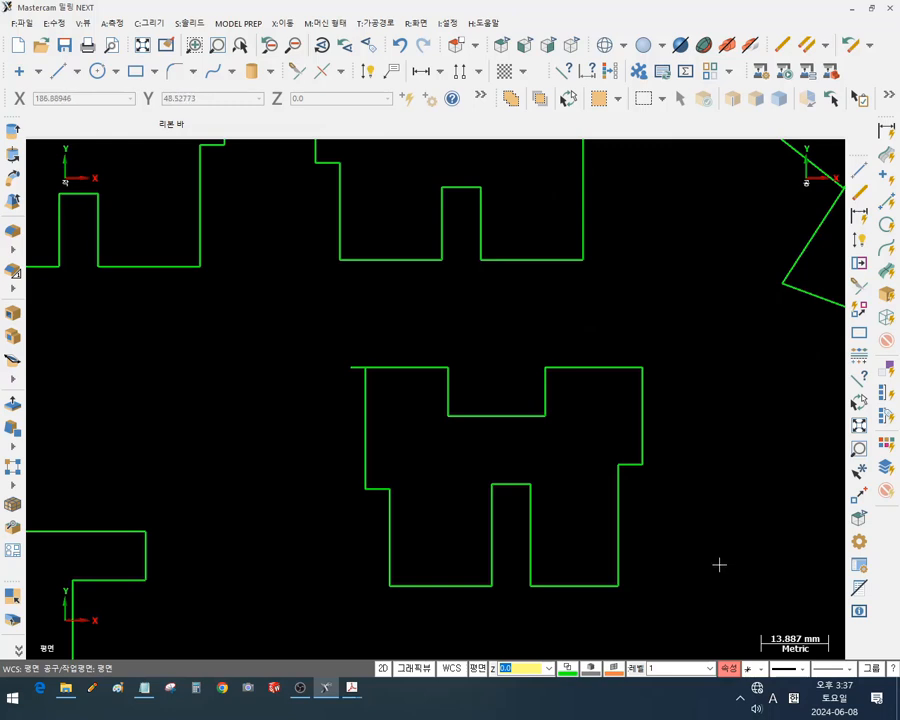
click(600, 585)
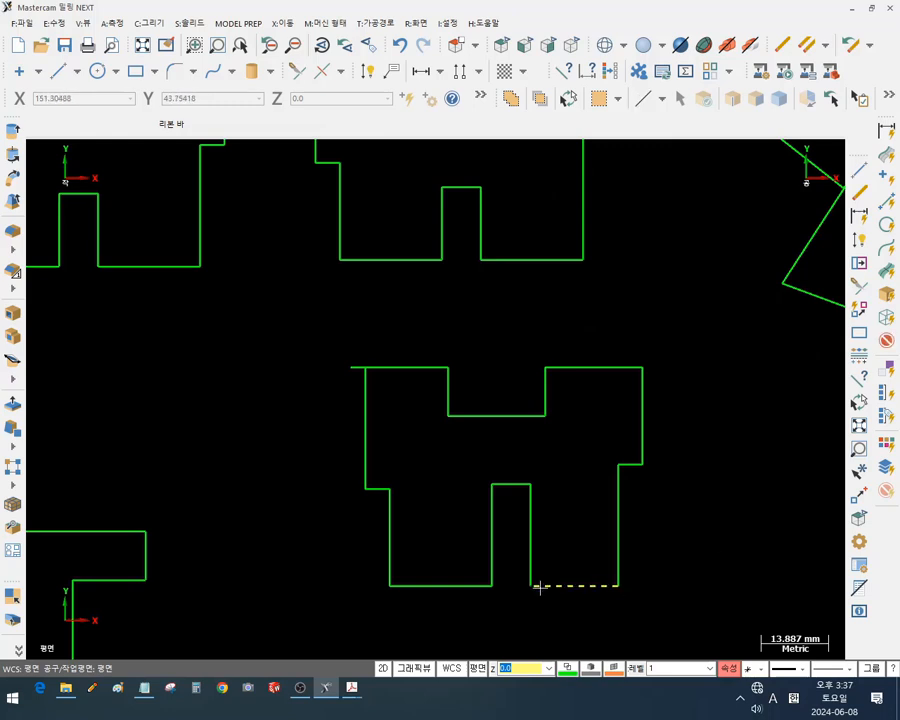
click(464, 586)
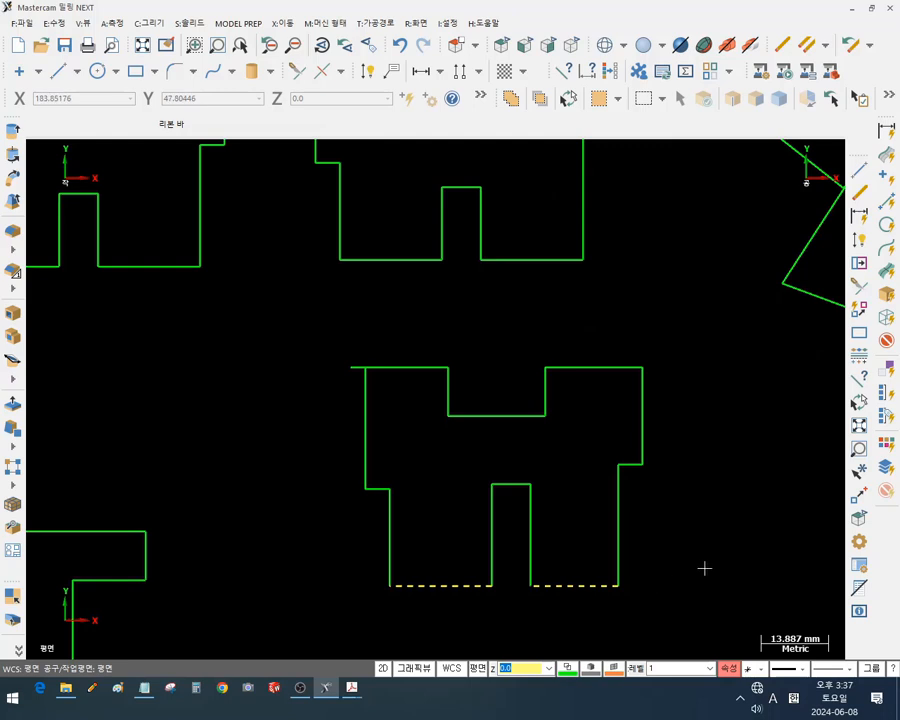
click(704, 567)
scroll(652, 527, down, 1)
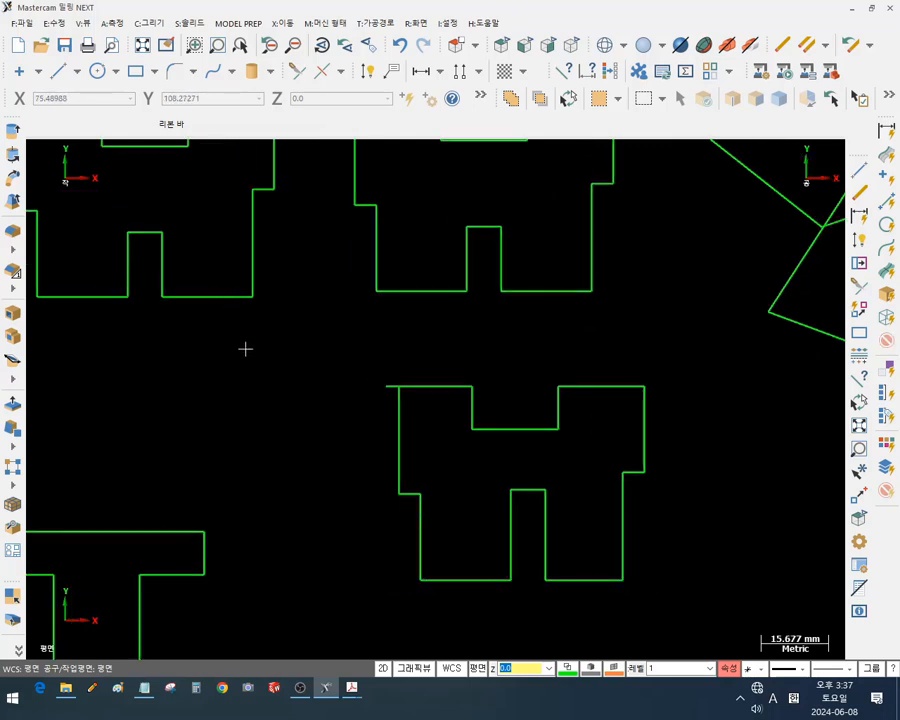
Measure the right-hand bottom edge of the upper-left profile and the matching edge of the lower profile
scroll(244, 346, down, 1)
scroll(222, 306, up, 1)
click(224, 299)
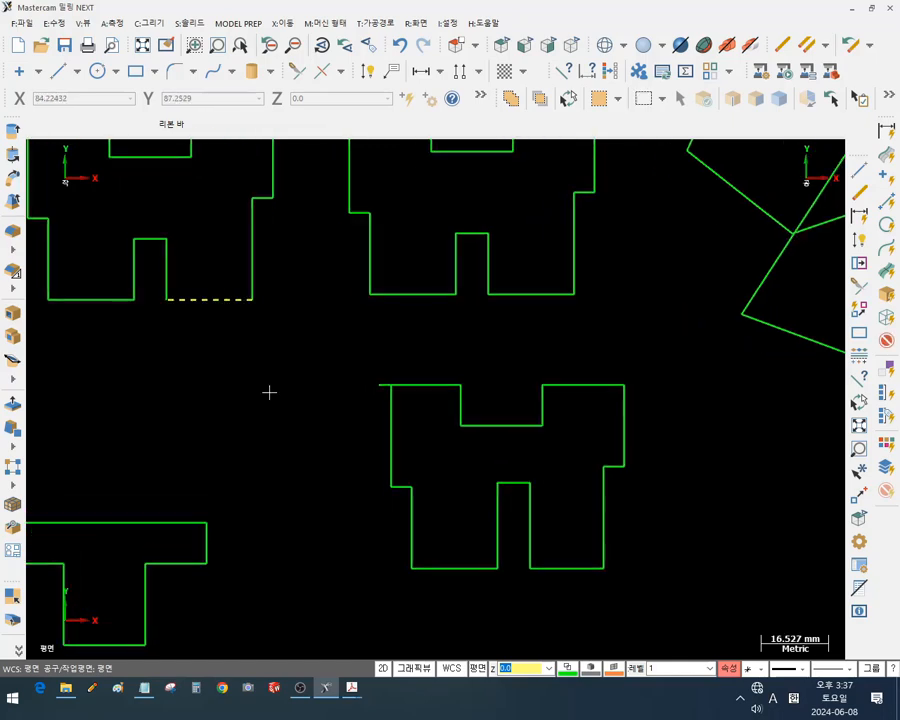
key(F4)
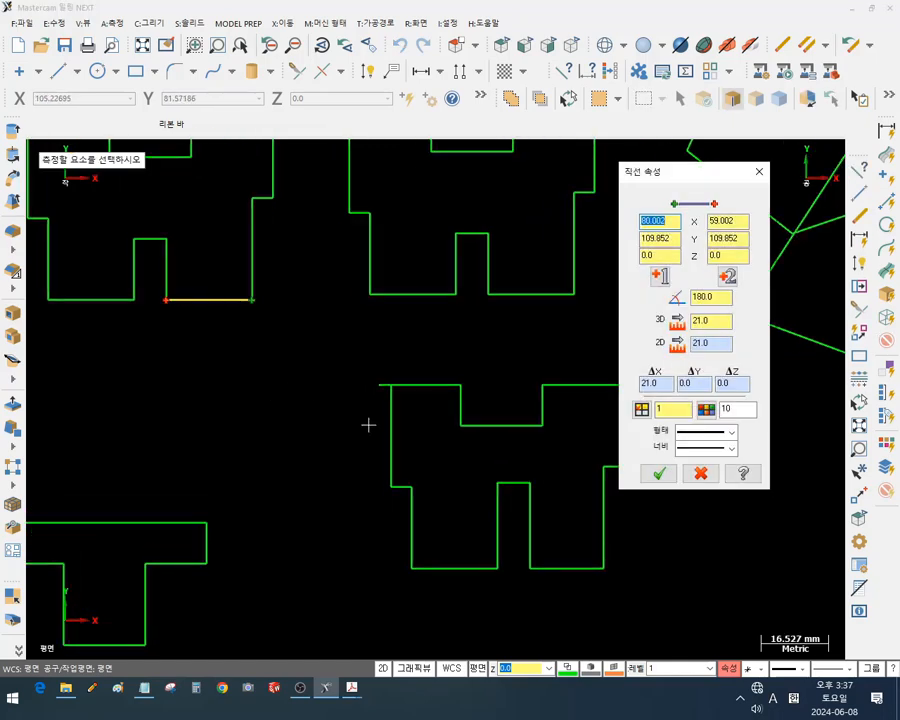
click(550, 578)
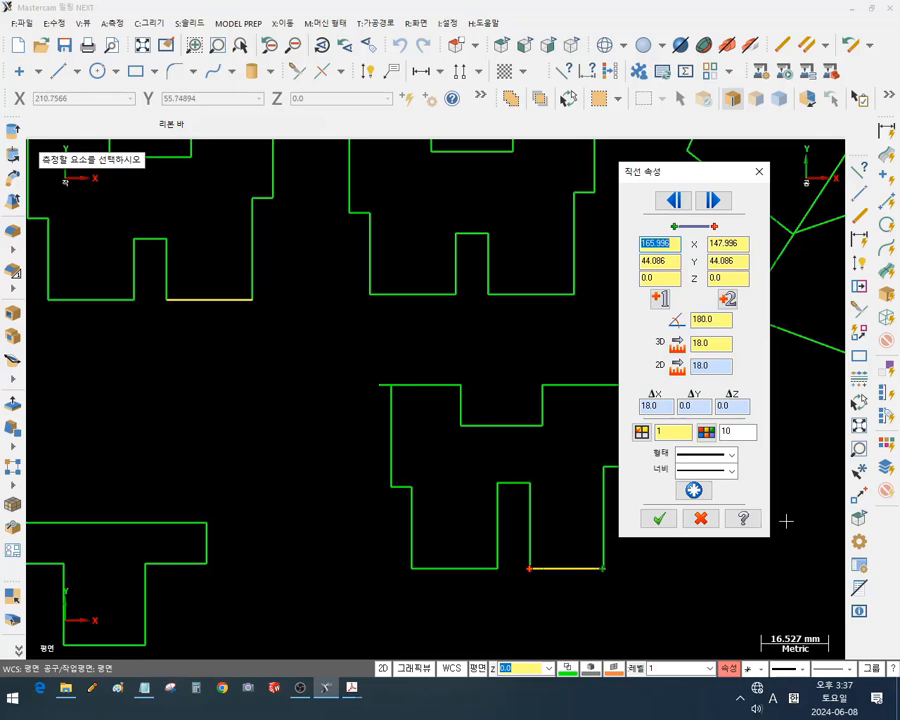
click(677, 517)
scroll(733, 528, down, 2)
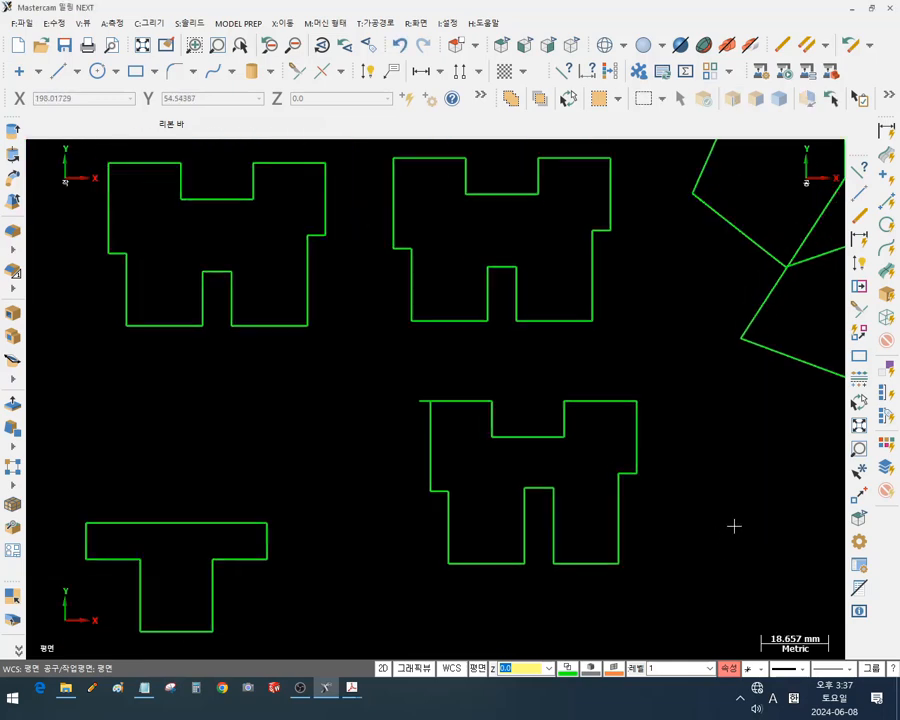
scroll(733, 524, up, 1)
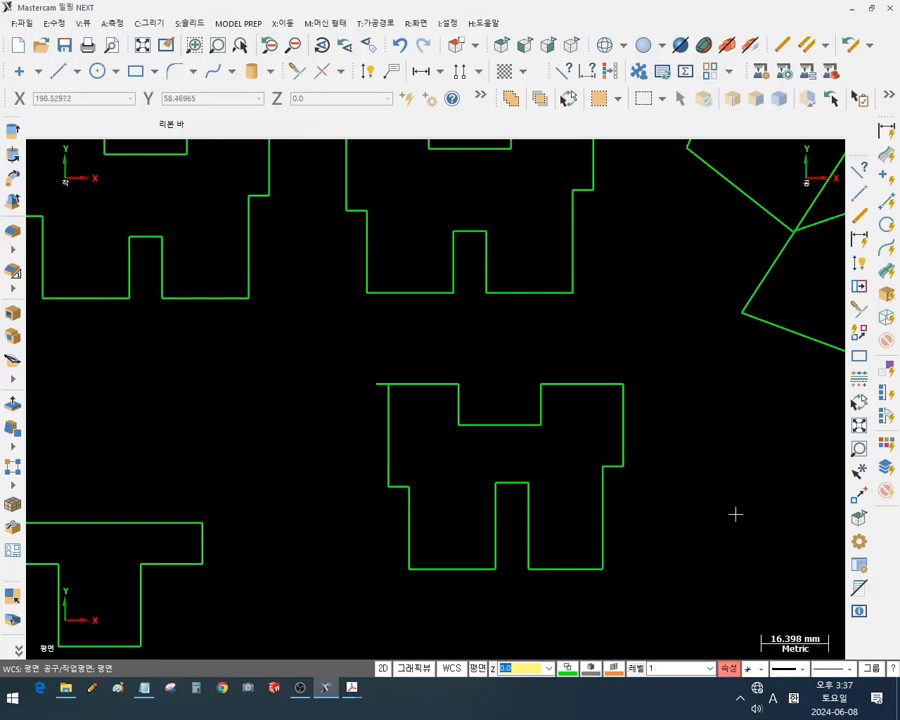
click(585, 569)
key(Escape)
Stretch the lower profile's left side, central slot and bottom edges by -3 mm in X
click(284, 23)
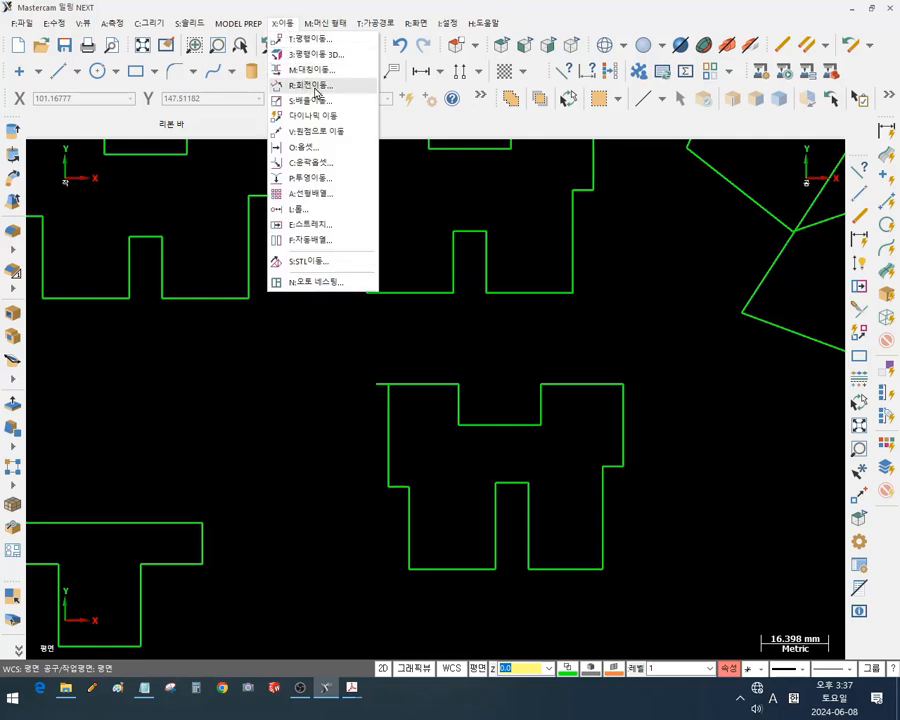
click(305, 224)
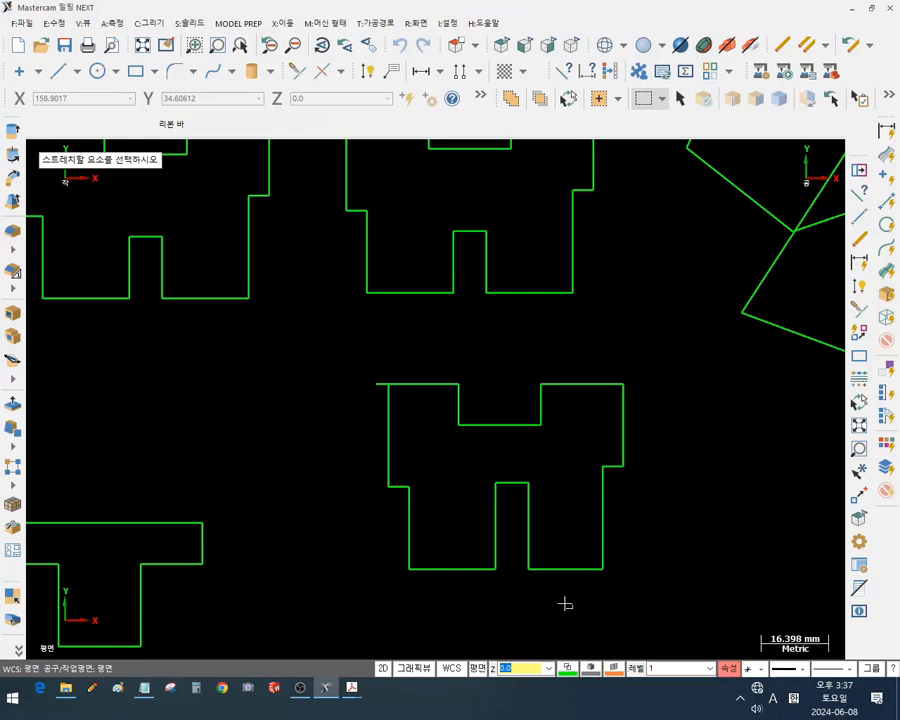
drag(571, 604, 340, 456)
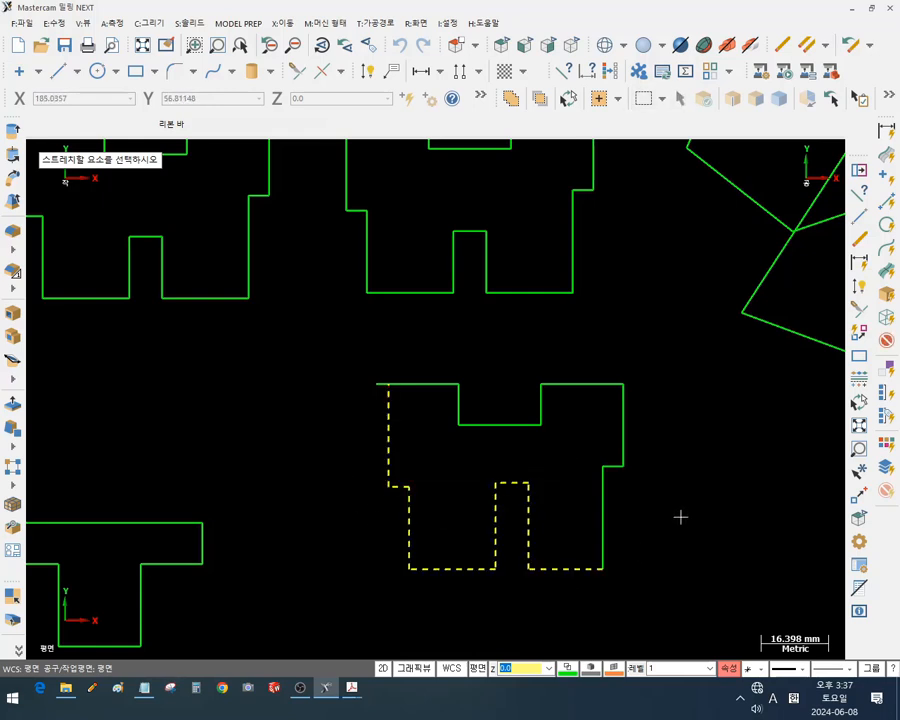
click(544, 384)
drag(418, 418, 321, 349)
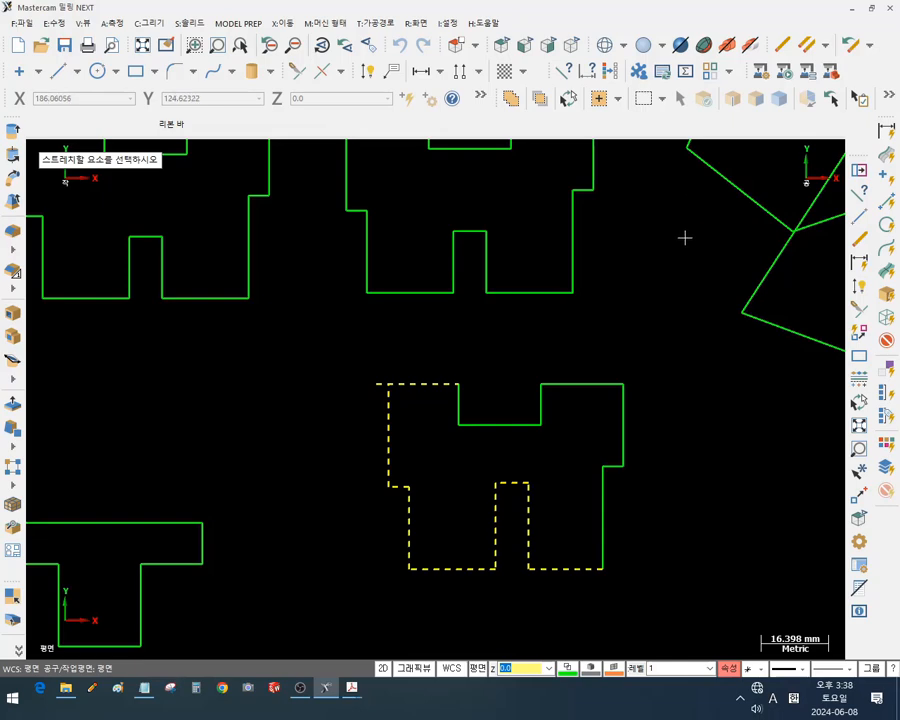
key(Return)
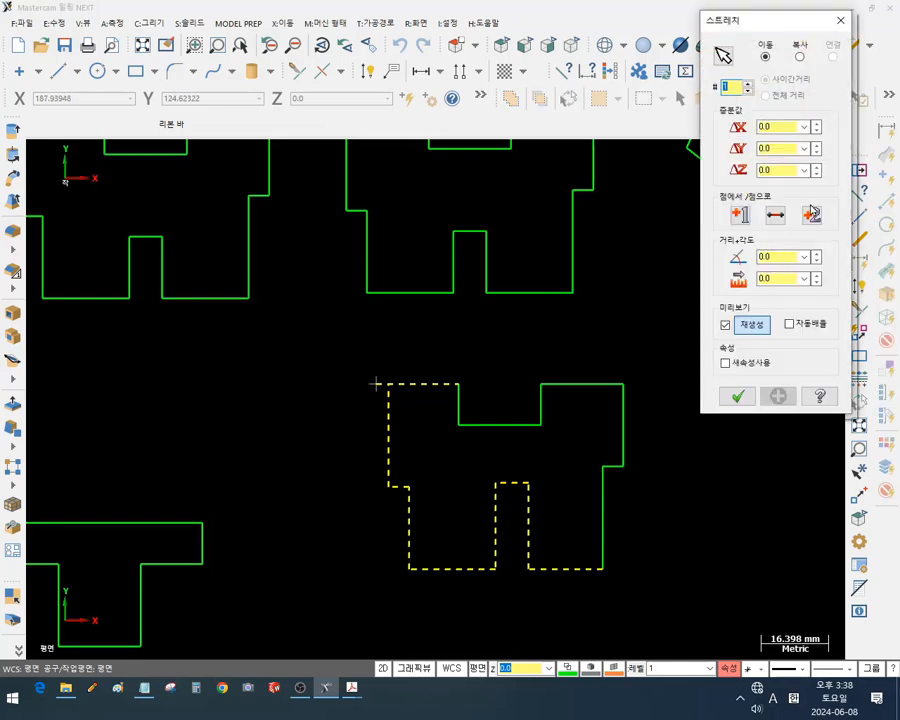
click(788, 126)
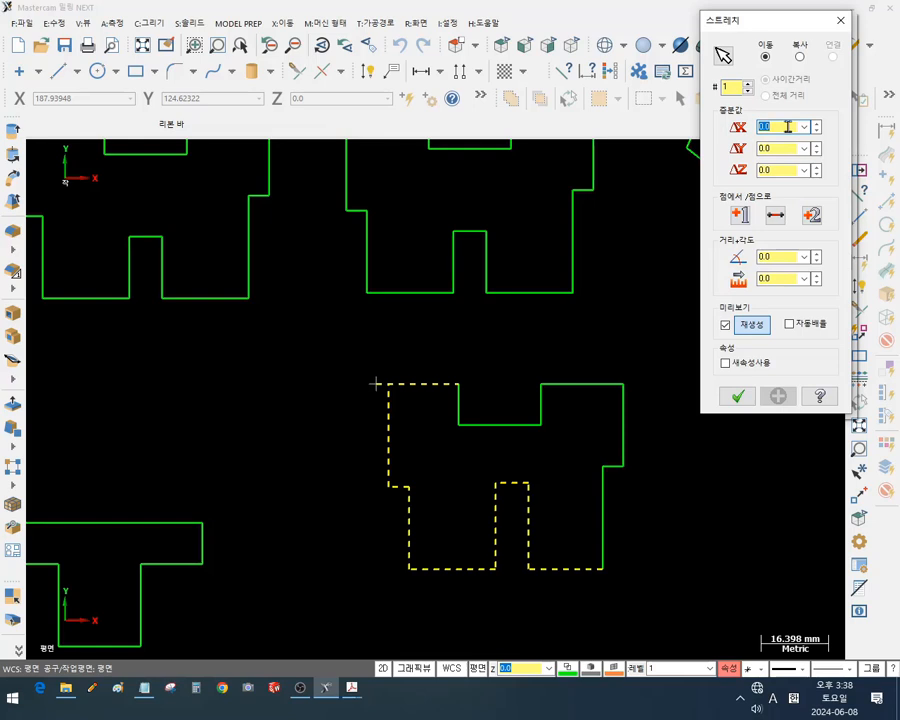
key(BackSpace)
text(3)
key(Return)
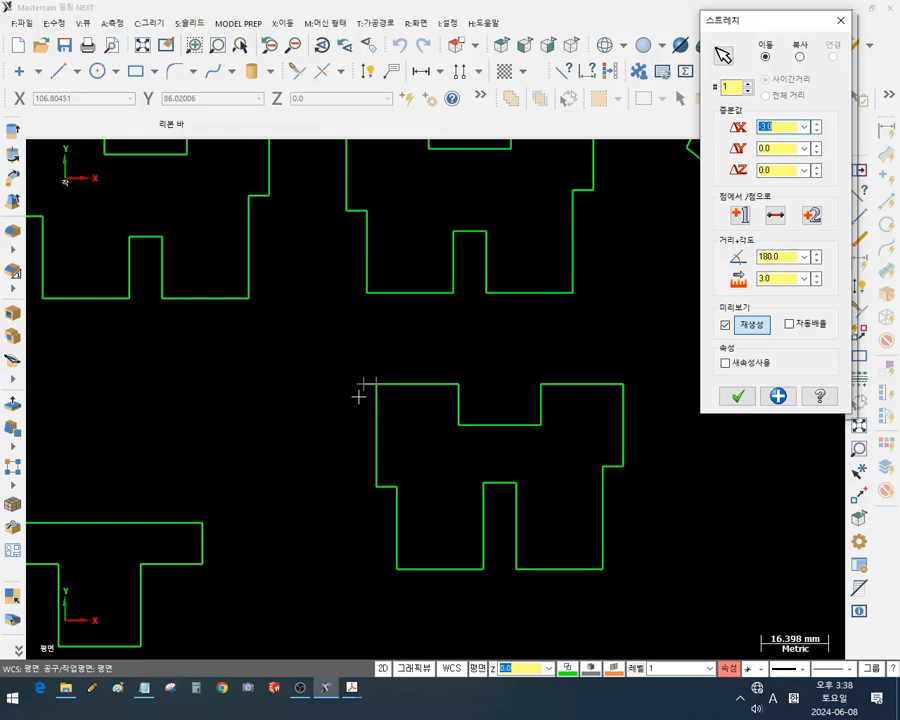
click(737, 396)
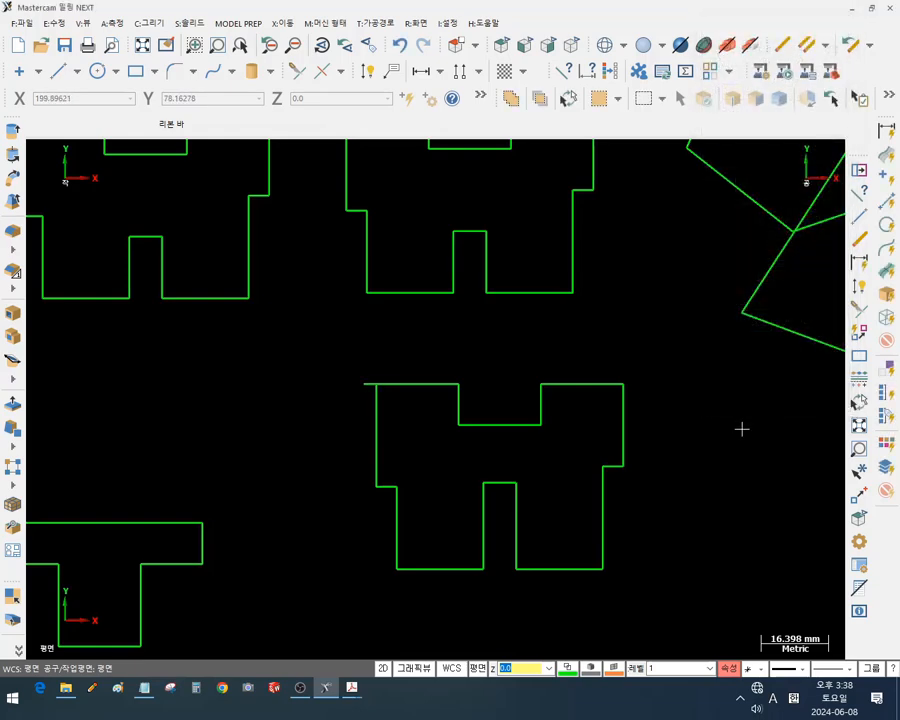
Move the start point of the lower profile's top-left line to the upper end of the left vertical edge
scroll(741, 429, down, 2)
scroll(740, 438, up, 3)
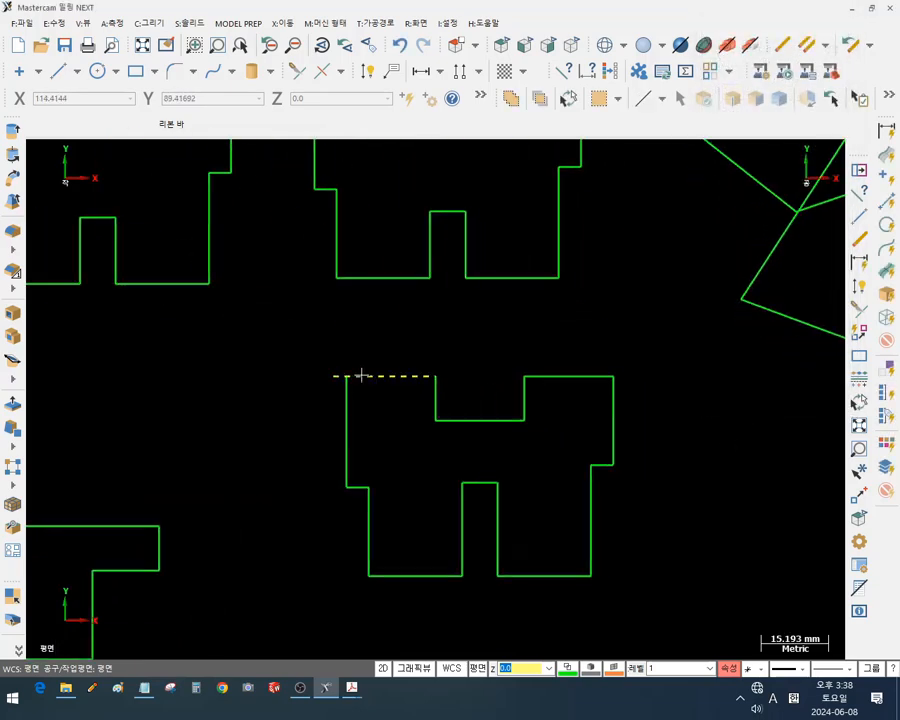
scroll(520, 565, up, 3)
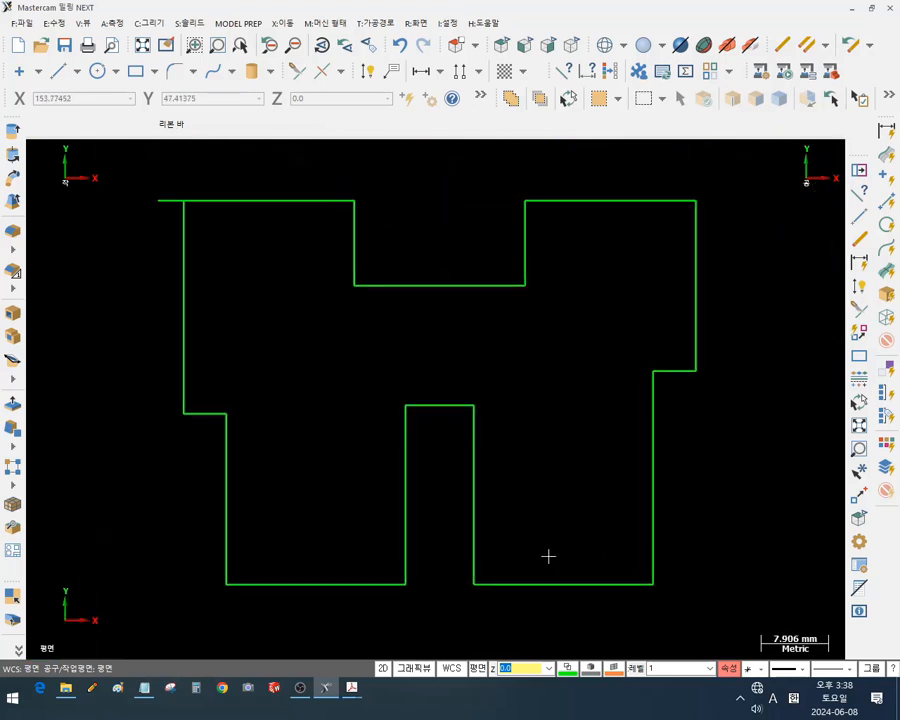
click(280, 214)
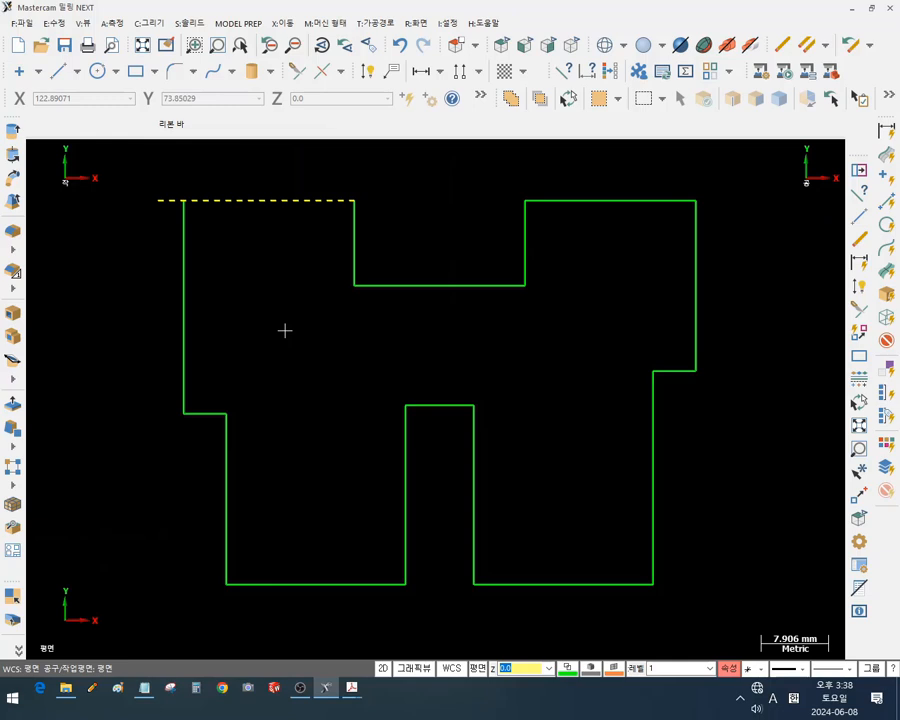
key(F4)
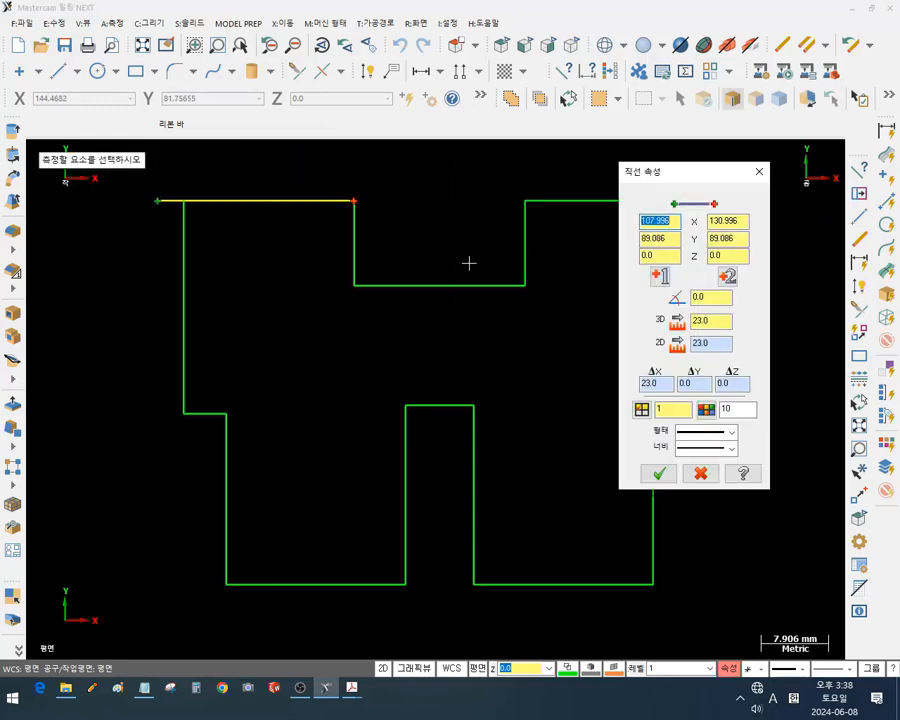
click(659, 276)
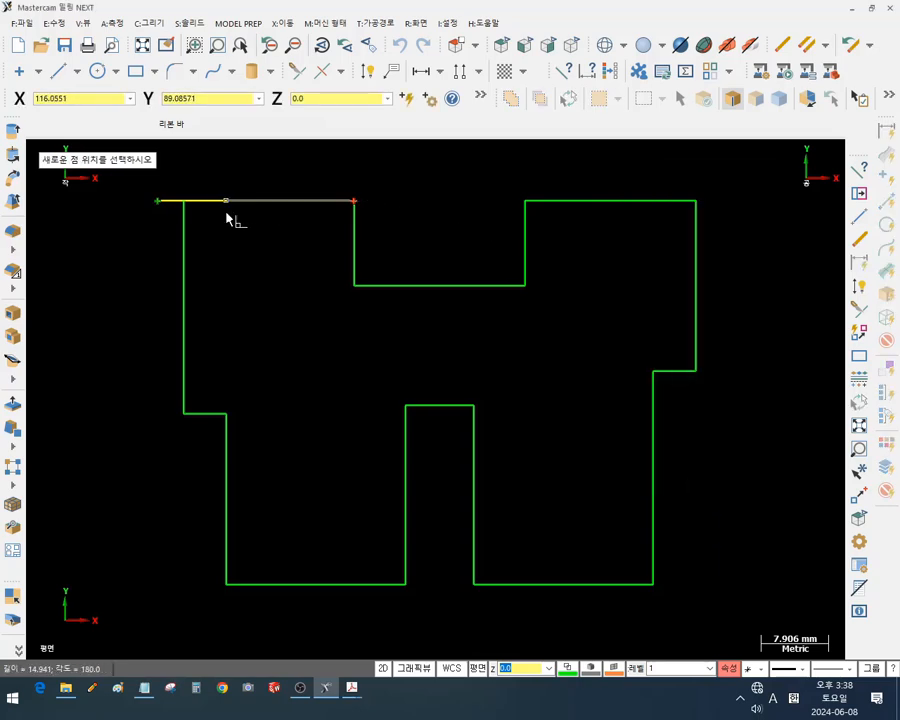
click(186, 203)
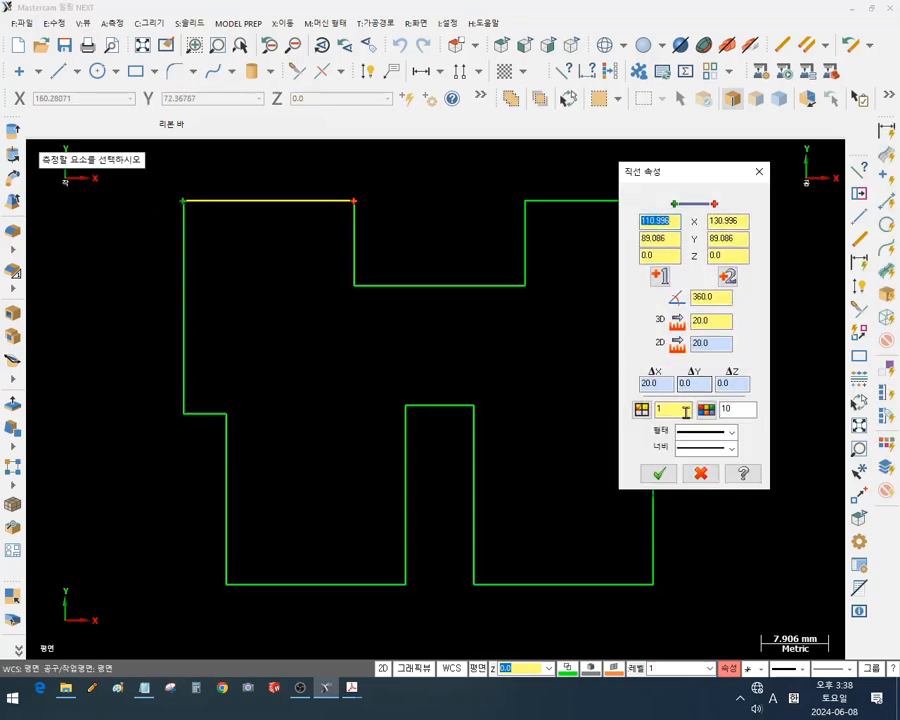
click(658, 473)
scroll(752, 450, down, 1)
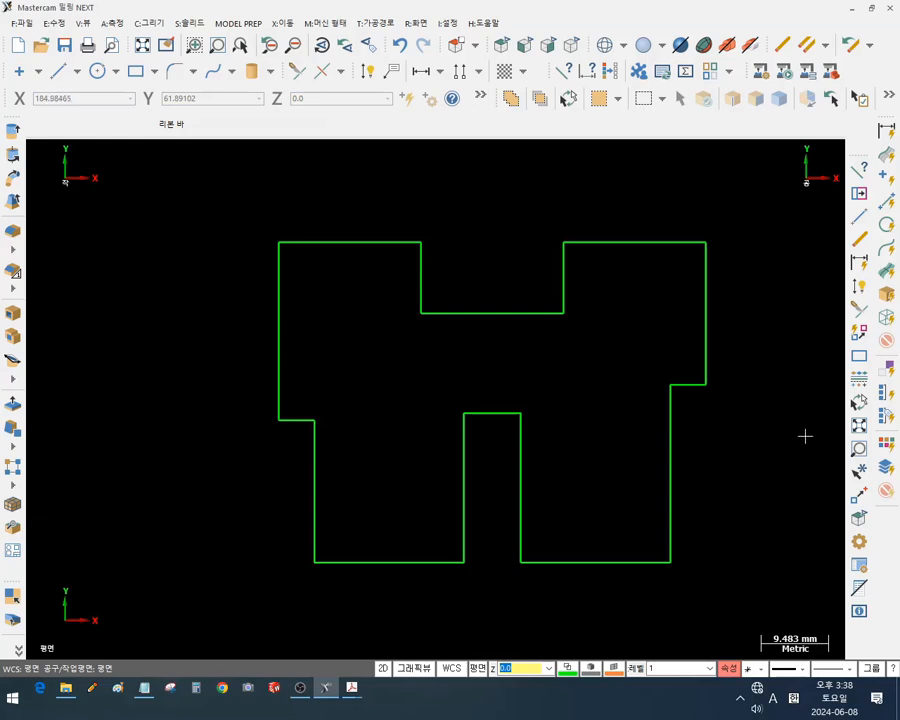
Measure the length of the lower profile's top-left edge
scroll(805, 436, up, 1)
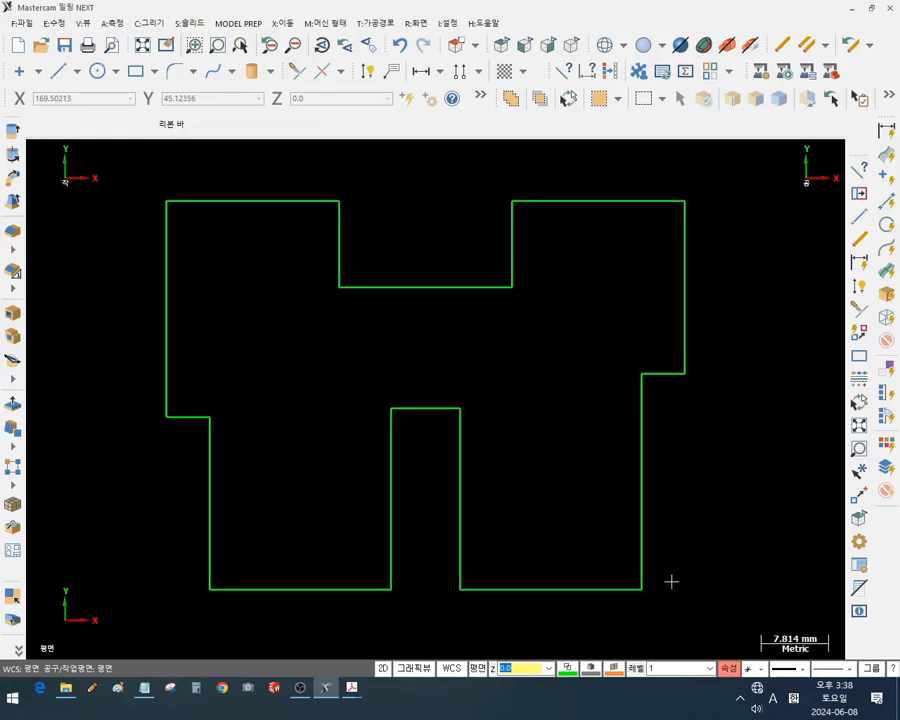
click(168, 200)
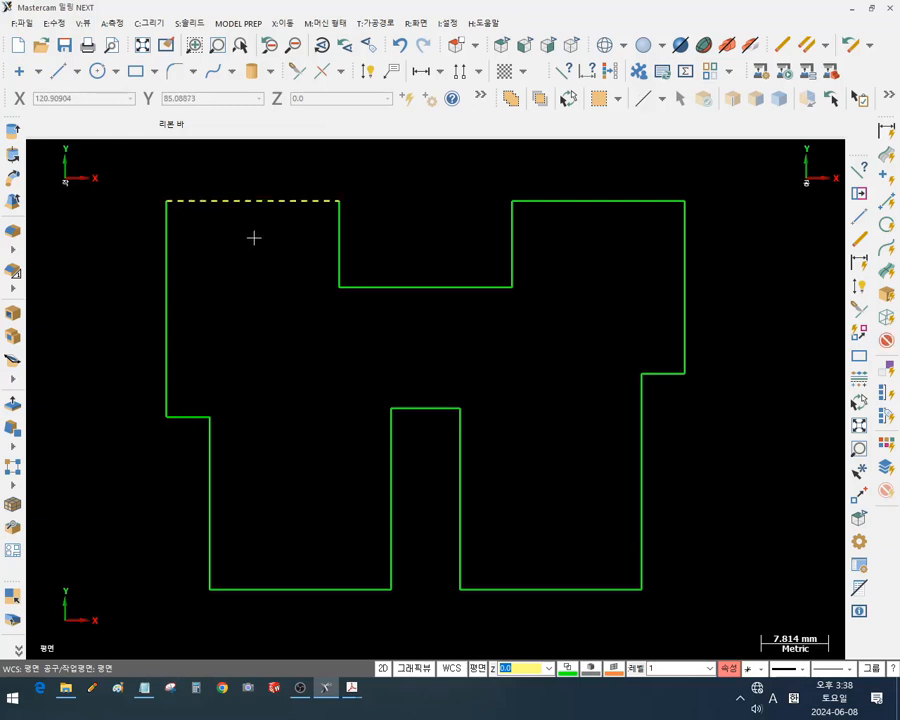
key(F4)
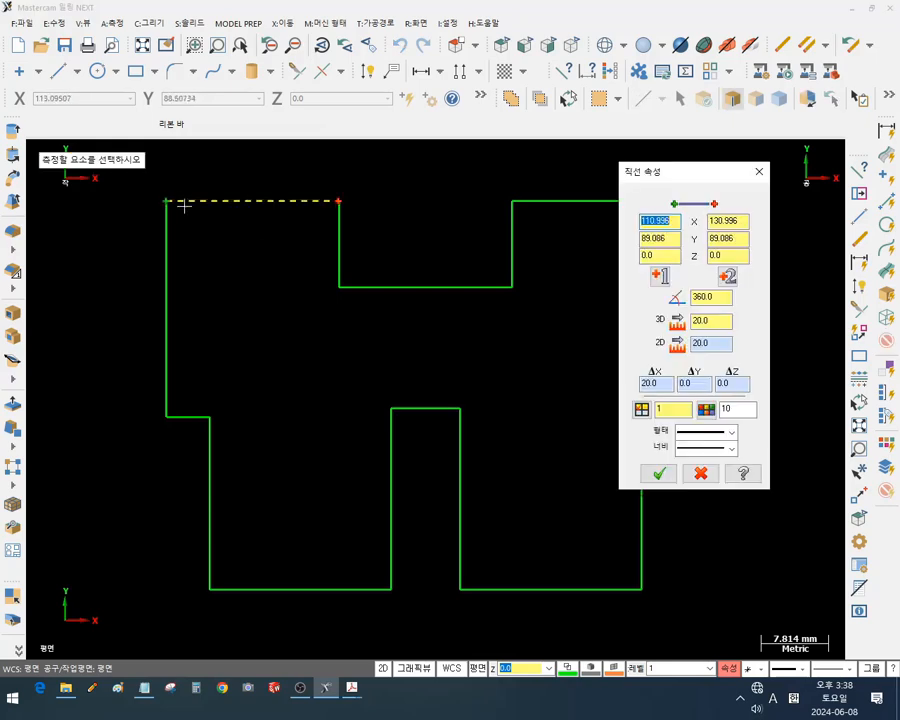
key(Escape)
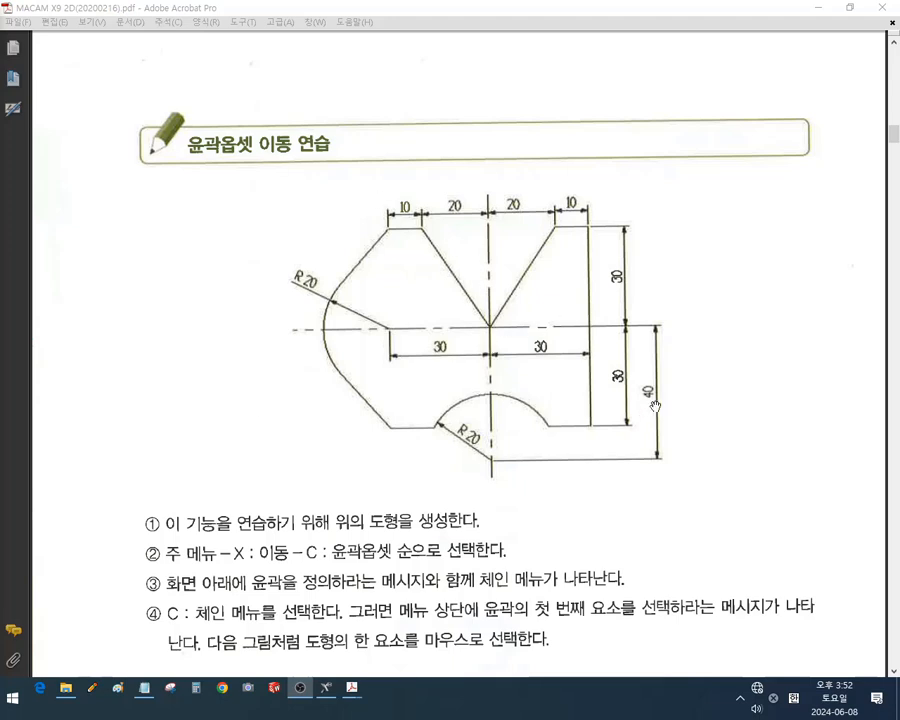
Trace the exercise drawing's right edge, top edges and central V notch with the red pen, boxing the V's right half
click(96, 690)
drag(588, 228, 591, 427)
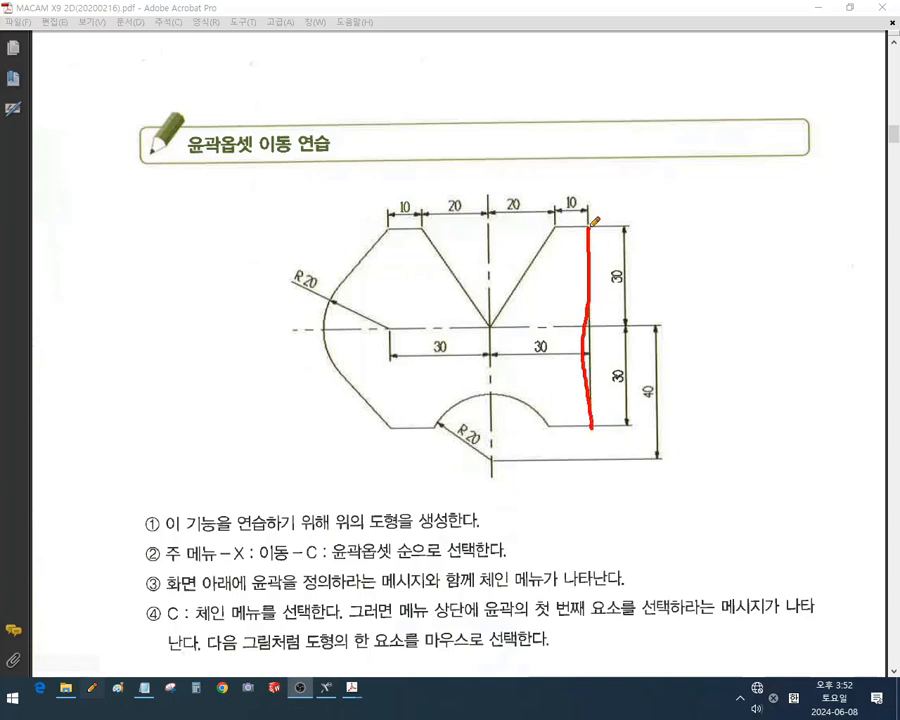
drag(589, 226, 556, 226)
mouse_move(556, 222)
mouse_down()
mouse_move(492, 226)
mouse_move(497, 318)
mouse_move(551, 326)
mouse_move(551, 226)
mouse_move(493, 324)
mouse_move(419, 228)
mouse_move(418, 245)
mouse_move(390, 229)
mouse_up()
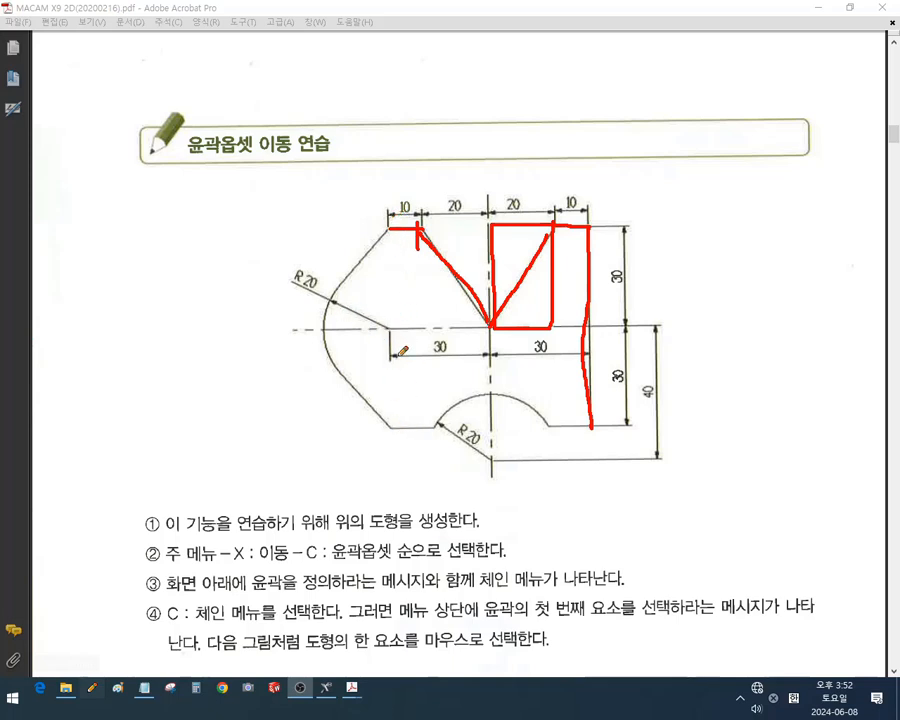
Circle the left R20 label and mark the 30 mm line from the V's vertex to that arc's centre
mouse_move(300, 301)
mouse_down()
mouse_move(288, 268)
mouse_move(316, 267)
mouse_move(308, 299)
mouse_up()
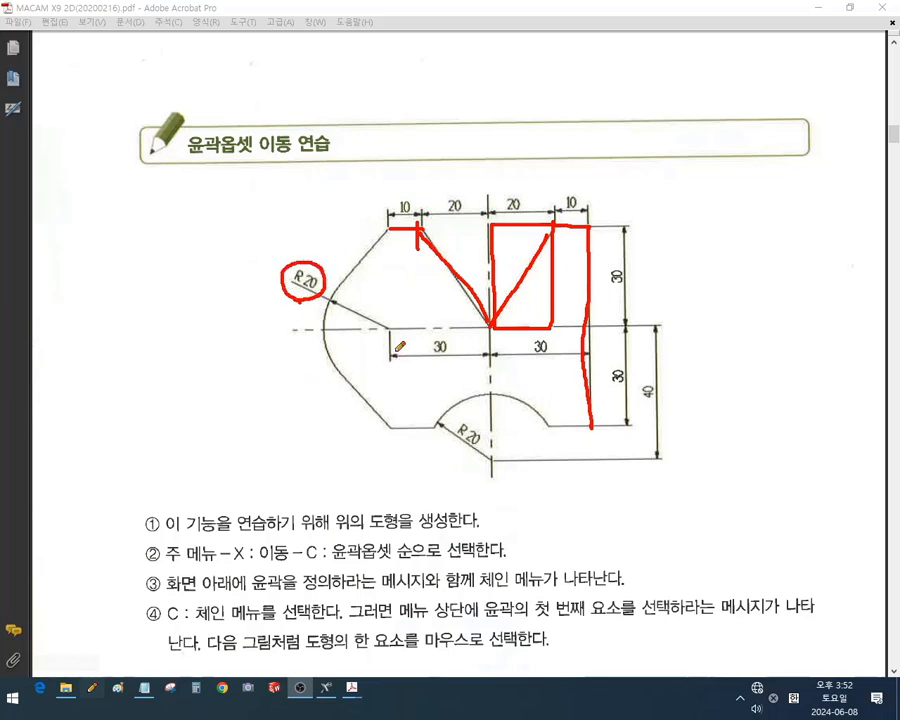
click(490, 326)
drag(490, 326, 390, 326)
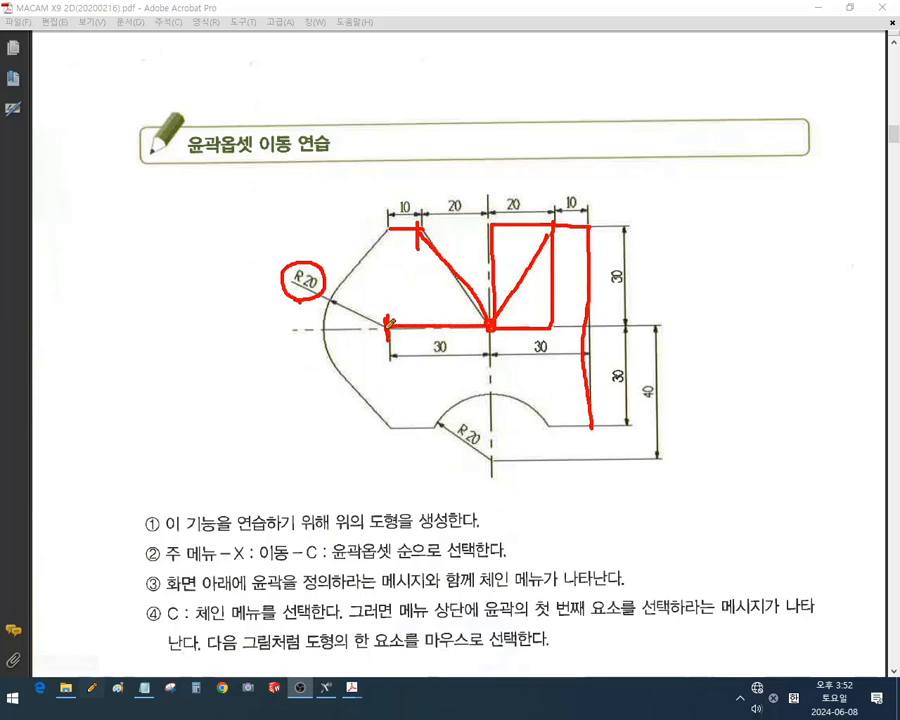
Sketch the full R20 circle around the left arc centre and trace the slanted line from the top-left corner to it
mouse_move(348, 285)
mouse_down()
mouse_move(419, 279)
mouse_move(428, 330)
mouse_move(372, 386)
mouse_move(332, 330)
mouse_move(425, 272)
mouse_move(365, 386)
mouse_up()
drag(389, 229, 345, 287)
drag(386, 229, 345, 285)
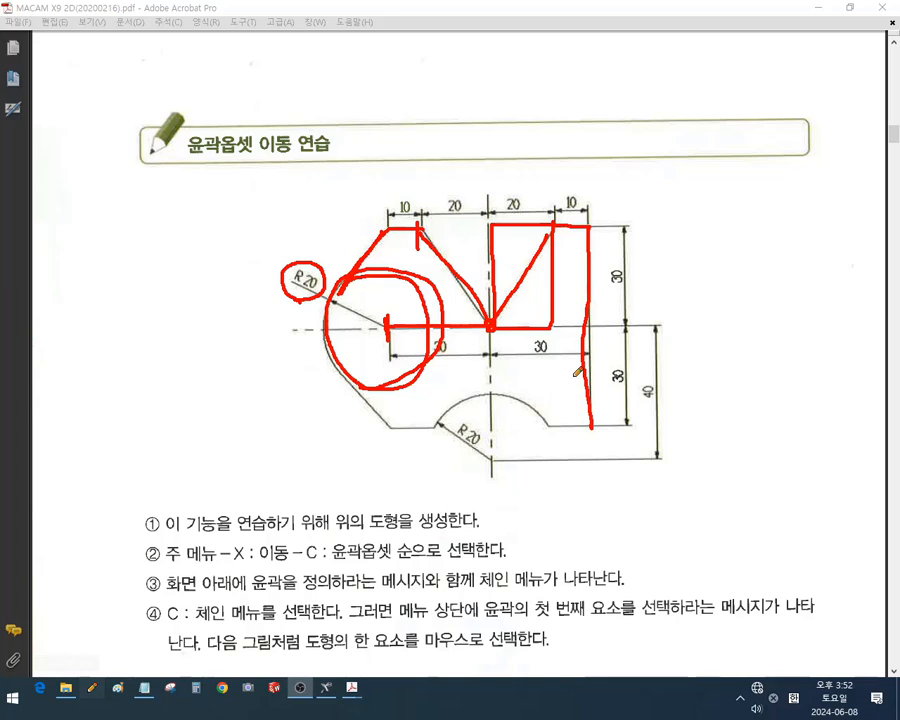
Close the red pen annotation and arrange the exercise PDF in a narrow window on the desktop's left half, with the whole profile drawing in view
right_click(694, 188)
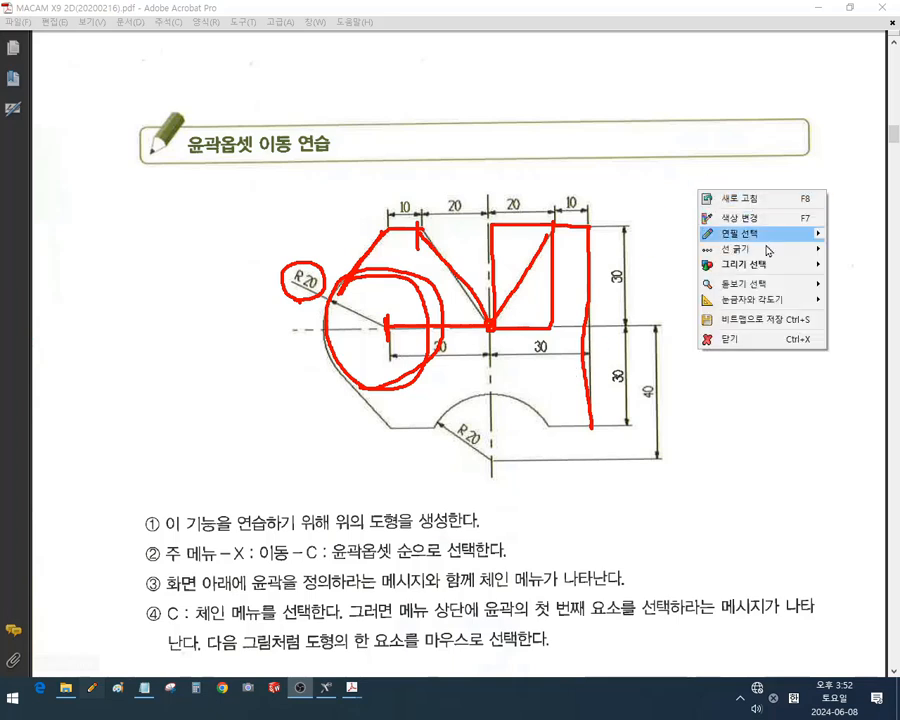
click(752, 342)
click(849, 7)
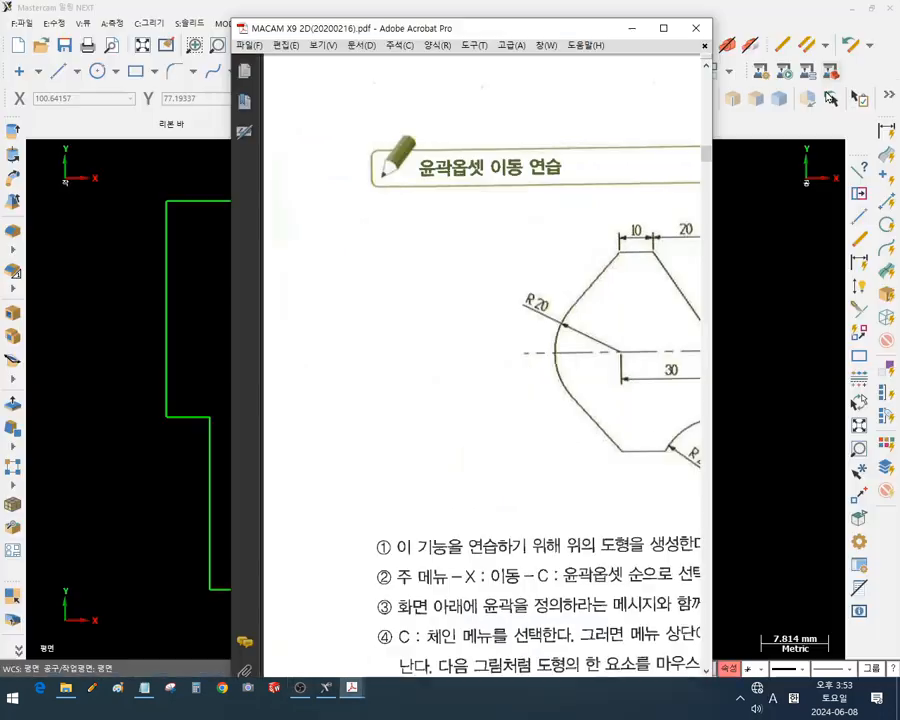
drag(556, 27, 340, 14)
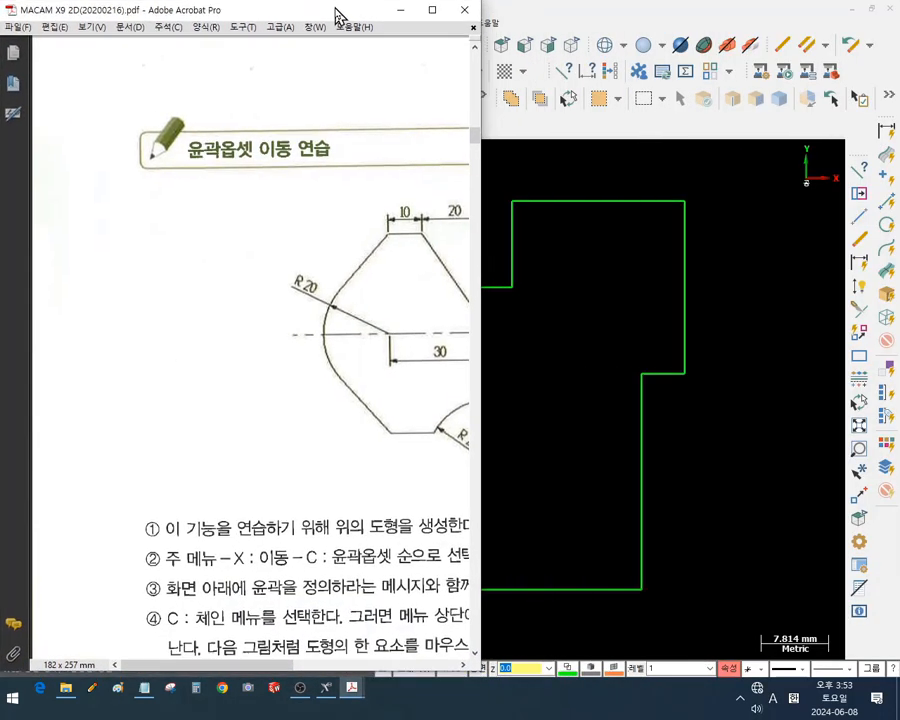
mouse_move(460, 330)
mouse_down()
mouse_move(239, 295)
mouse_move(199, 317)
mouse_move(219, 326)
mouse_up()
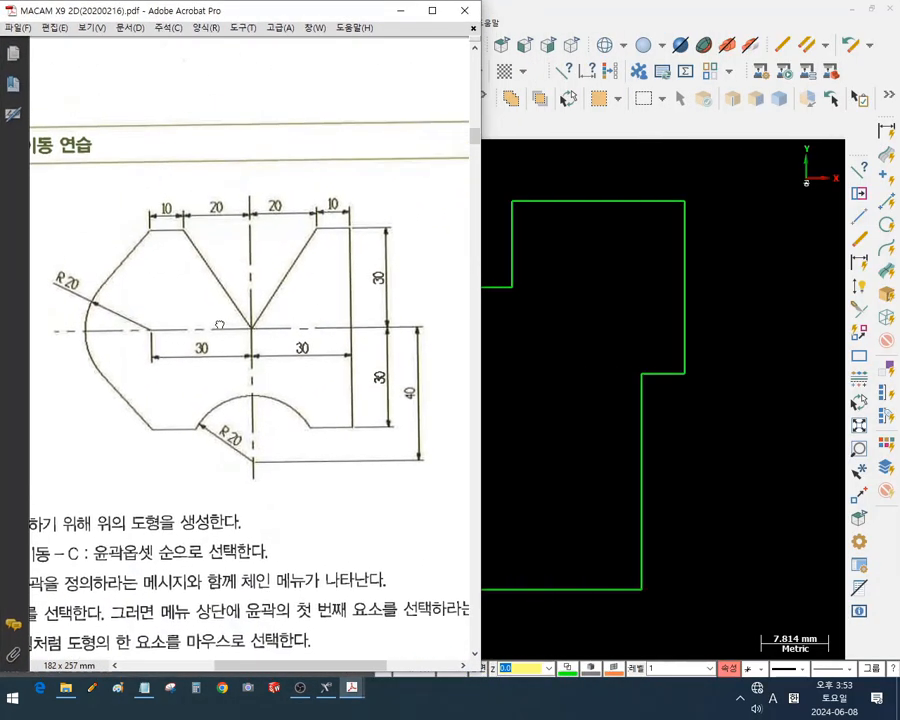
drag(481, 382, 442, 382)
Switch to Mastercam and fit its window beside the exercise PDF, extending it down to the taskbar
click(633, 264)
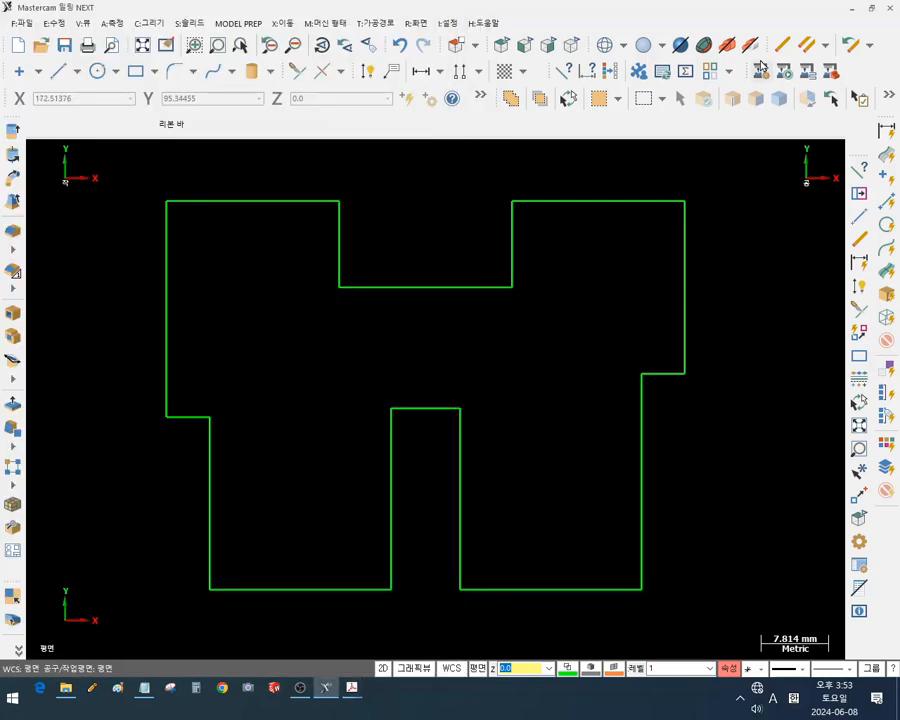
click(870, 7)
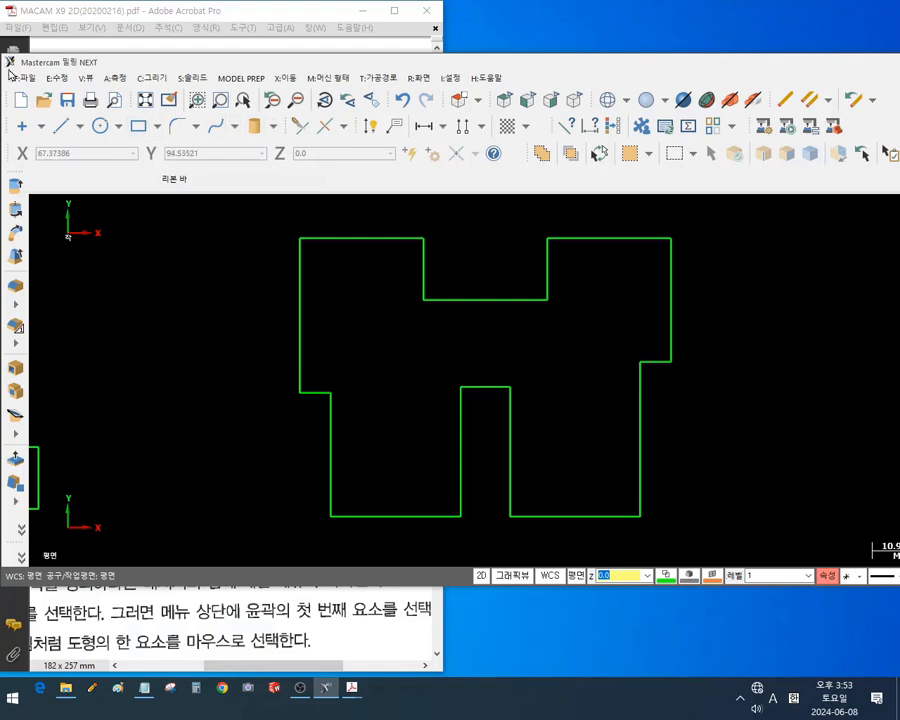
drag(10, 62, 455, 62)
drag(488, 132, 518, 132)
drag(780, 62, 676, 15)
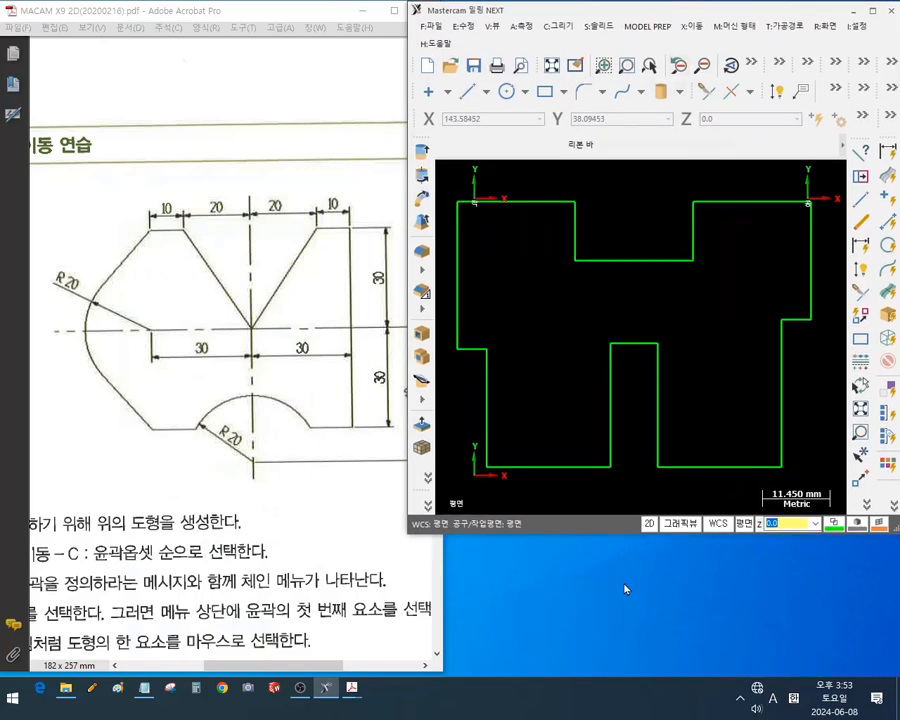
drag(628, 537, 629, 668)
Draw a 60 mm vertical line in the empty area below the existing geometry as the profile's right edge
scroll(590, 487, down, 12)
scroll(739, 490, up, 6)
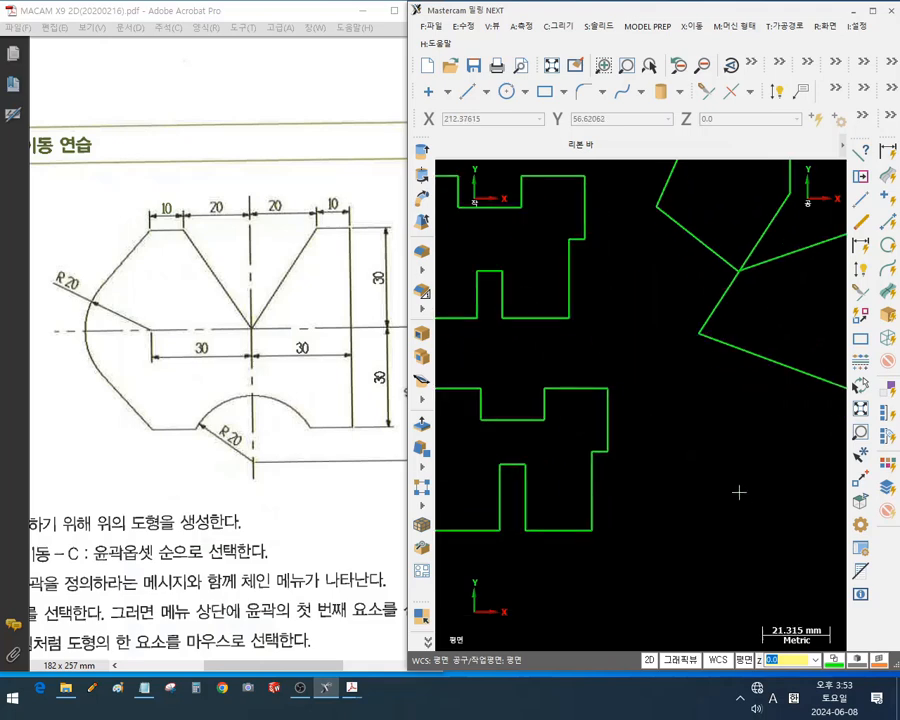
scroll(487, 322, down, 3)
scroll(717, 504, up, 5)
scroll(649, 384, down, 2)
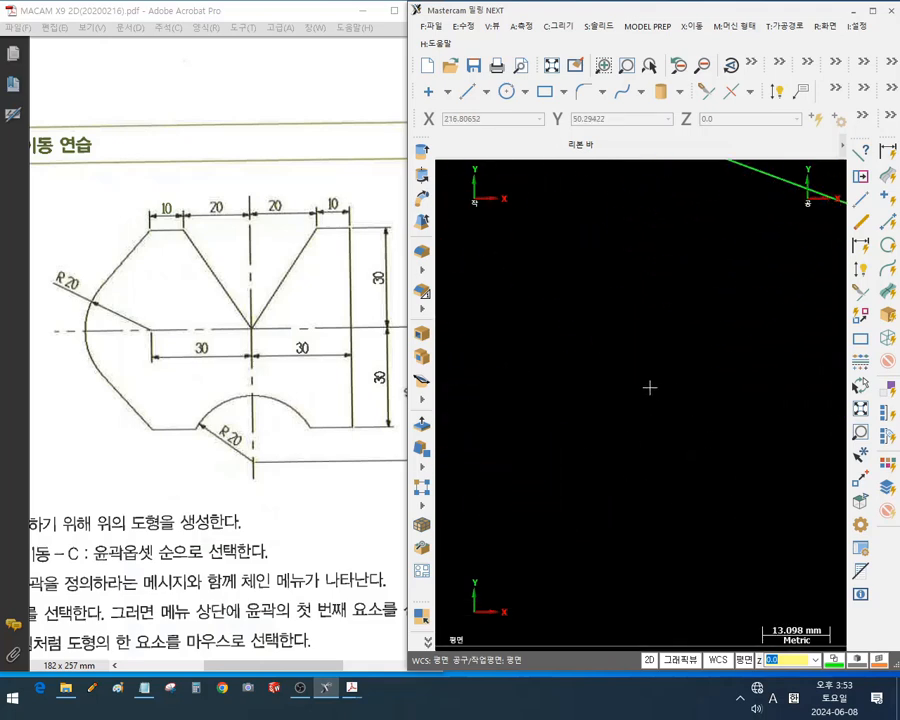
click(467, 91)
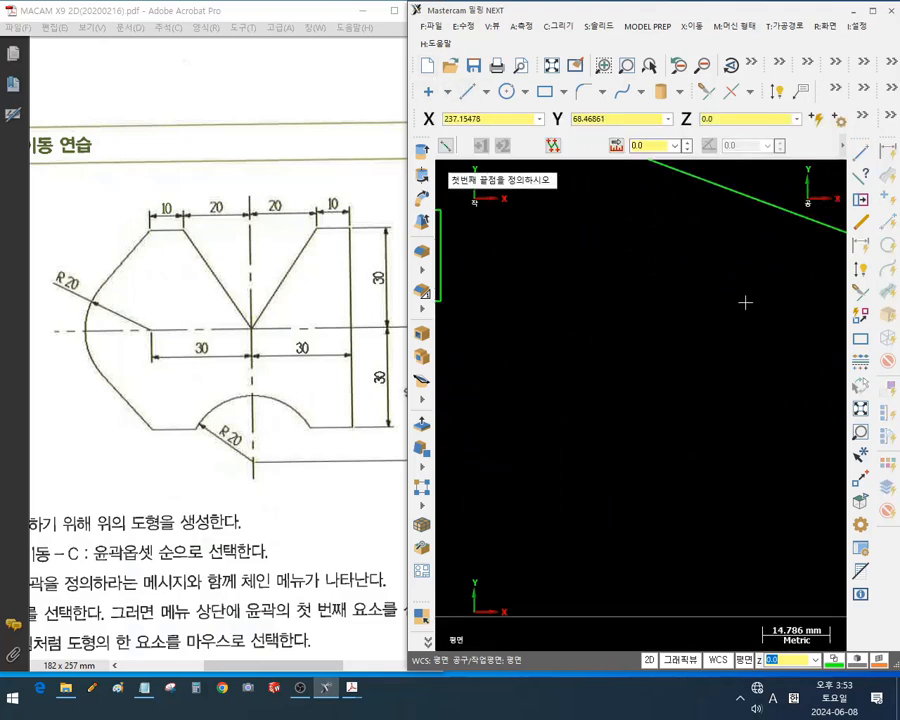
click(782, 293)
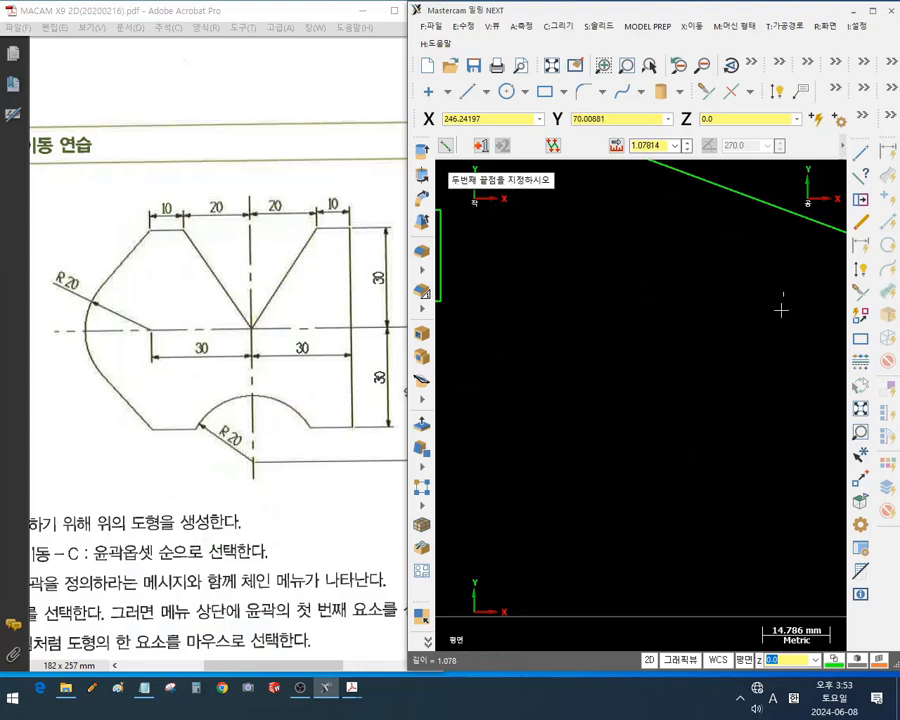
click(783, 483)
click(640, 146)
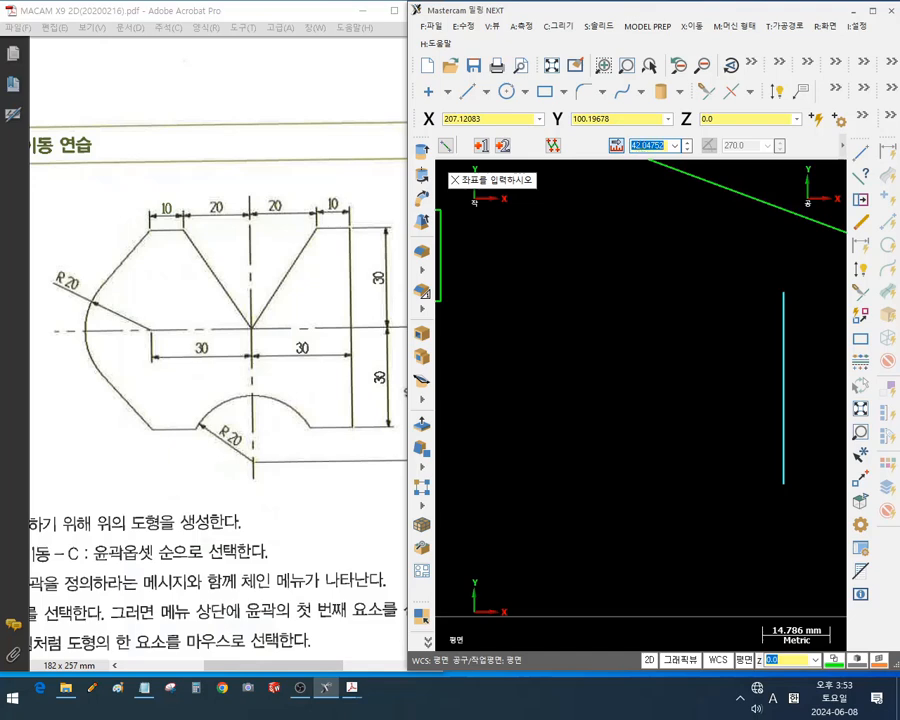
text(60)
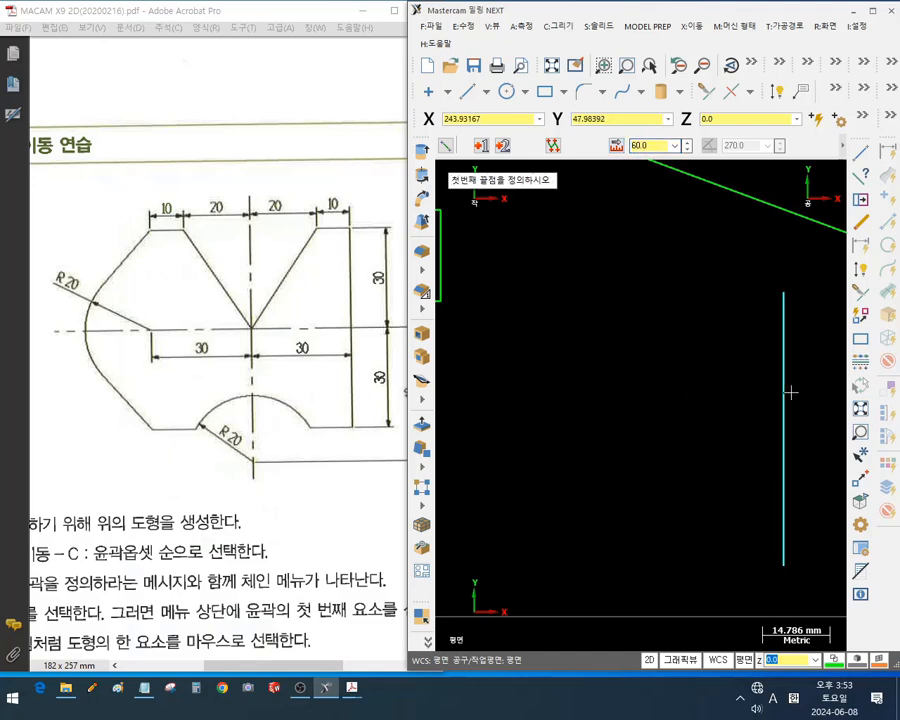
Draw a 10 mm horizontal line to the left from the vertical line's upper end
click(785, 294)
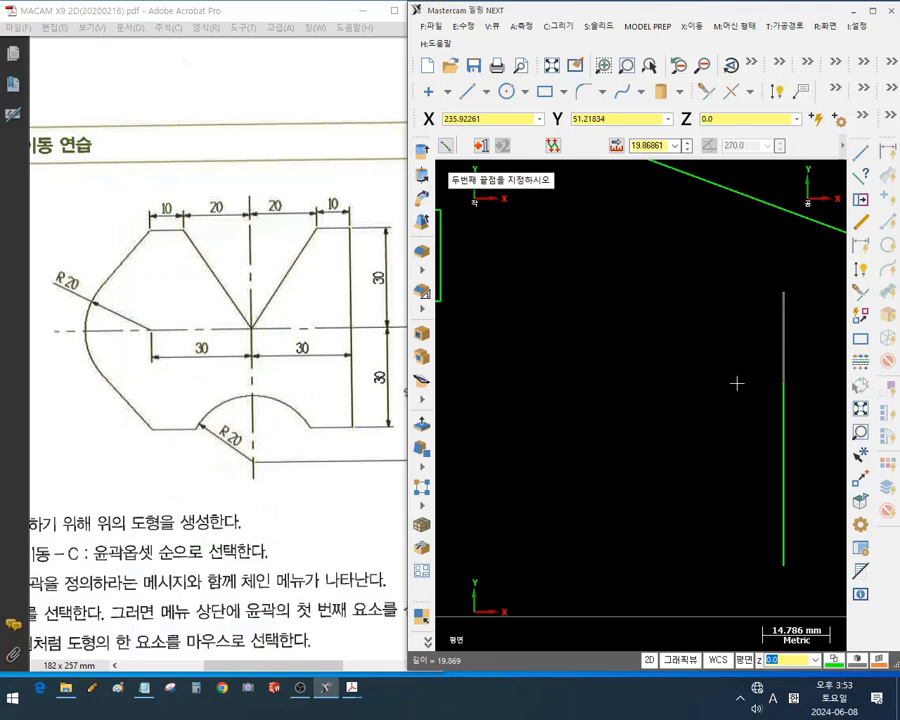
click(737, 292)
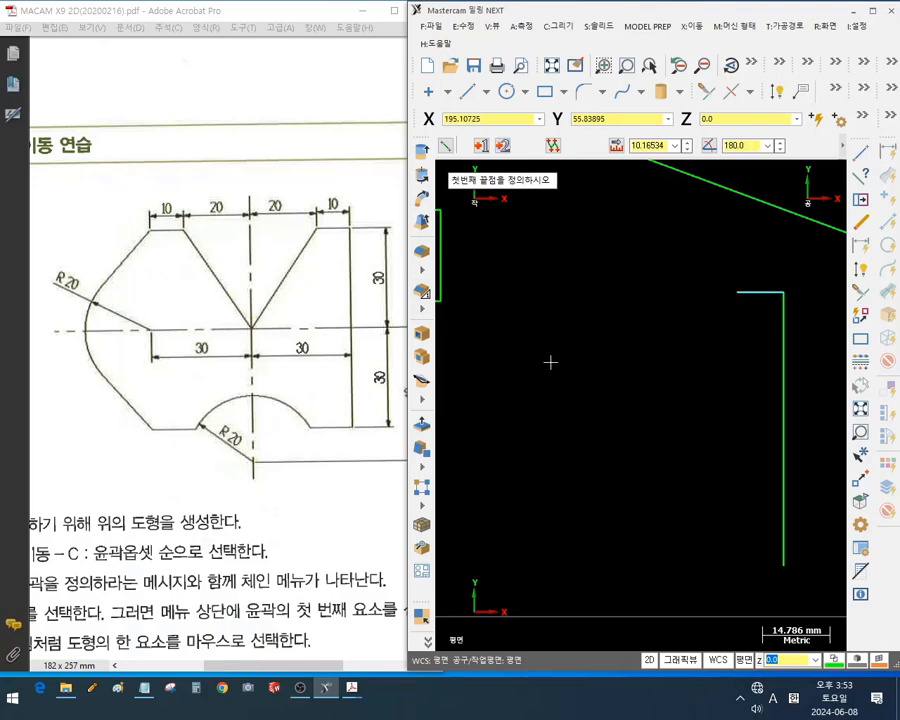
text(l10)
key(Return)
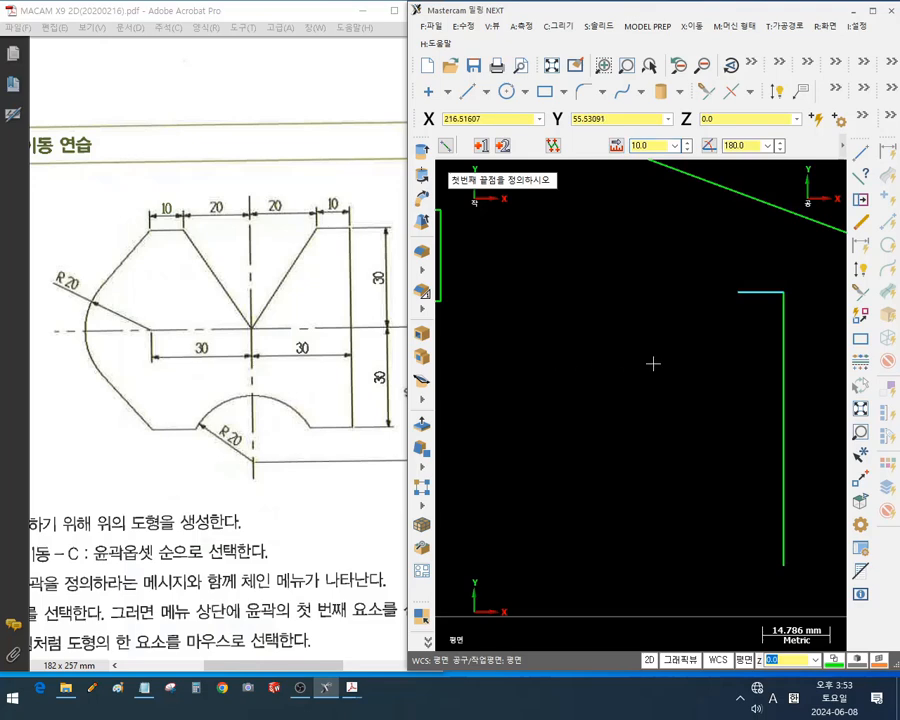
Draw a slanted line from the 10 mm line's left end, about 32.3 mm long at about 236.4°
click(739, 293)
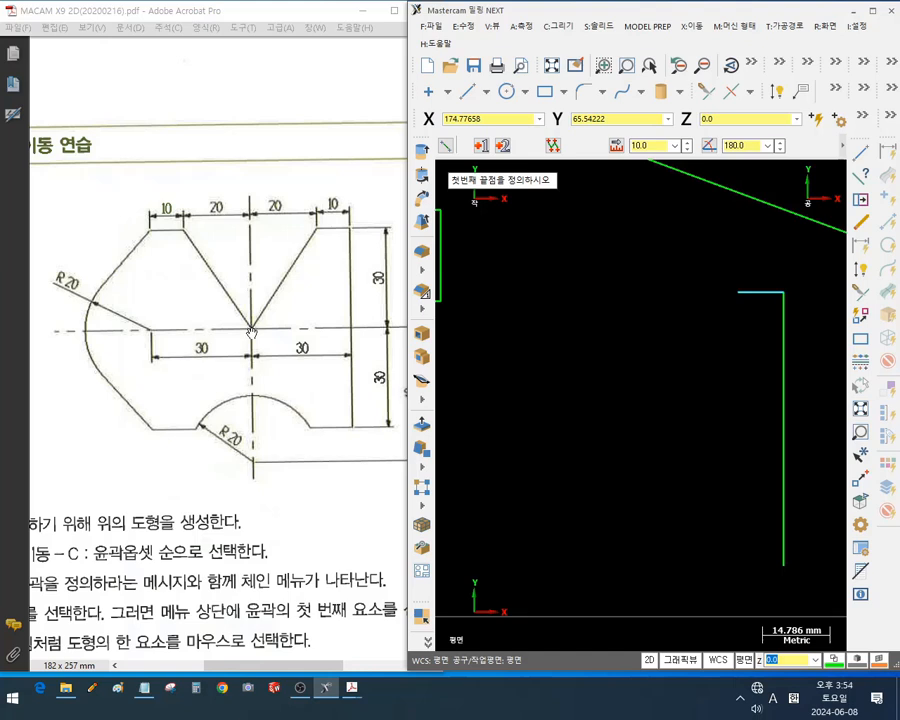
click(740, 294)
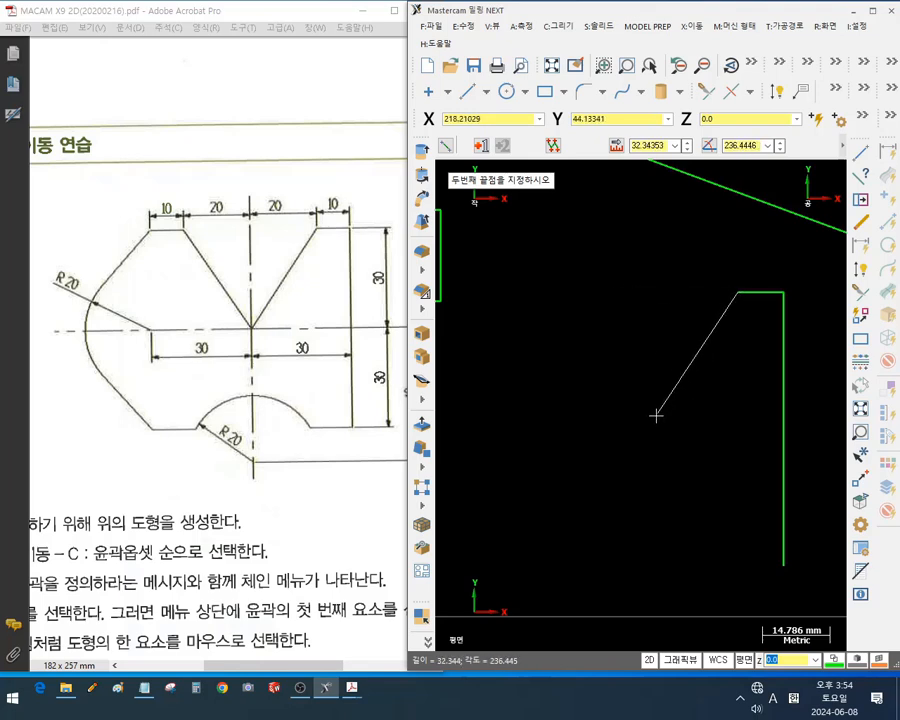
click(656, 415)
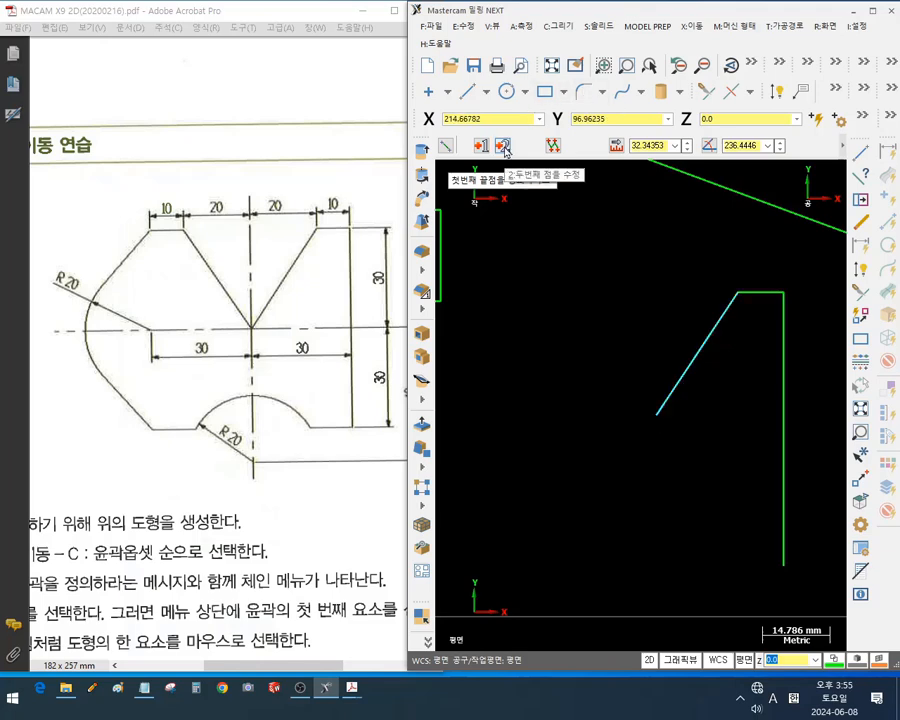
Redefine the slanted line's second endpoint at X-20 Y-30 relative to its upper end
click(503, 147)
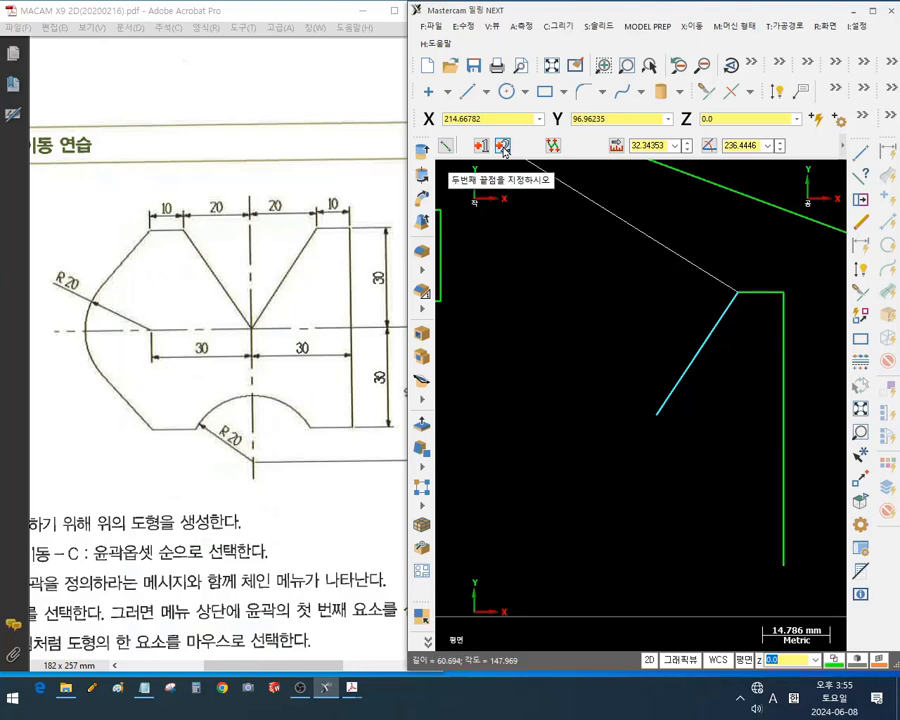
scroll(690, 458, down, 1)
scroll(669, 432, up, 1)
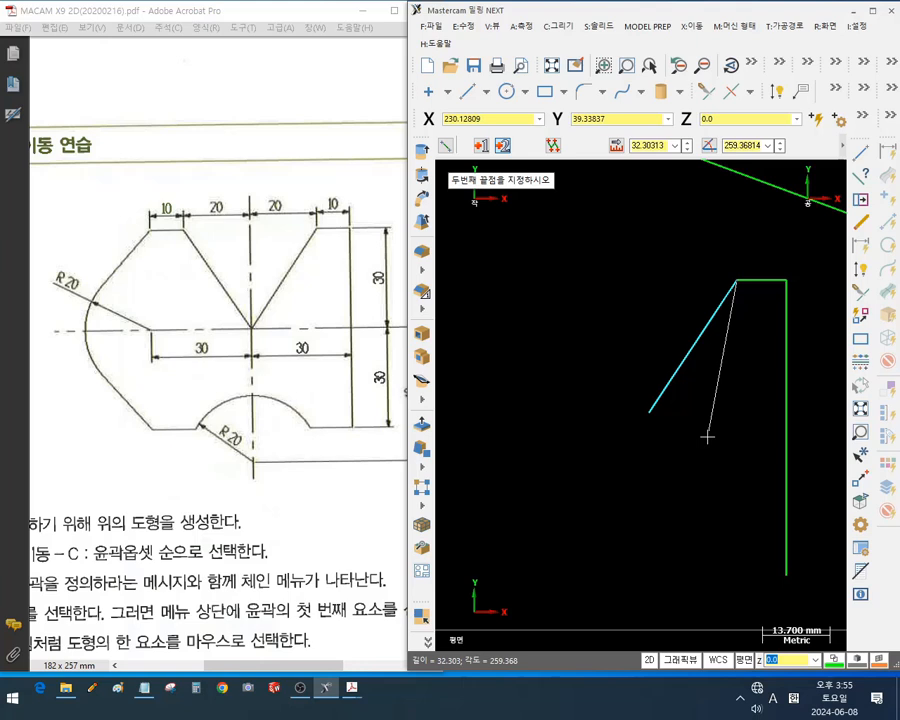
shift+click(736, 284)
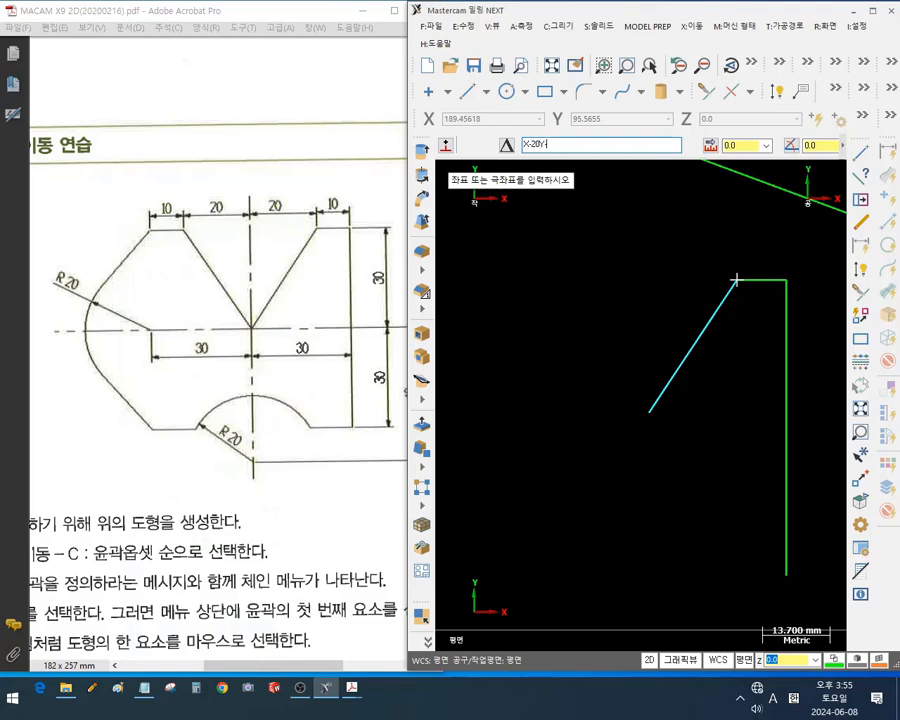
text(-30)
key(Return)
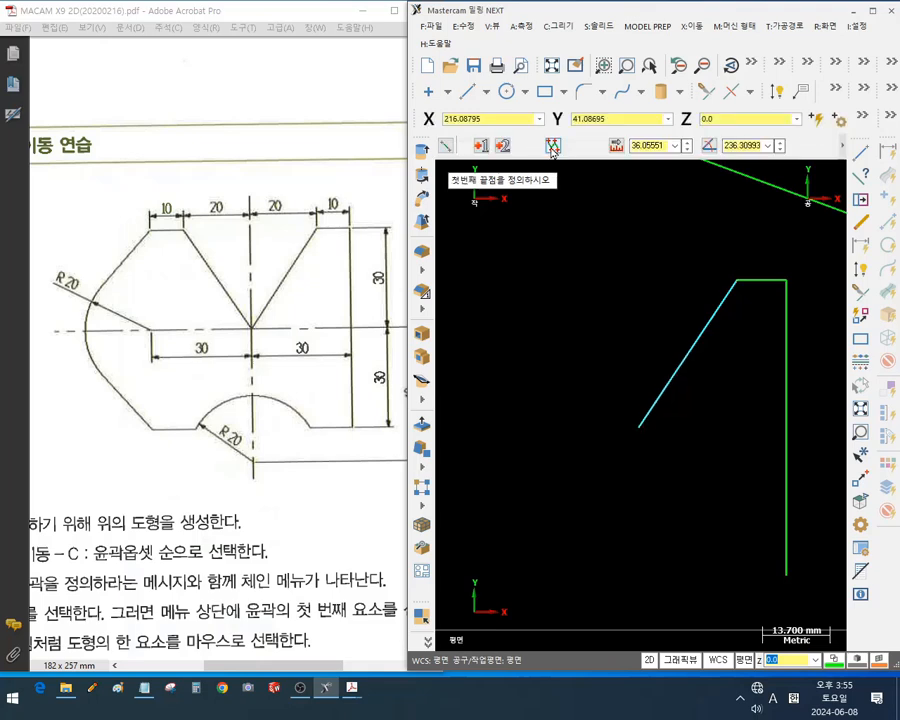
Draw the V's left side from its vertex to a point at relative X-40 from the V's upper right corner
click(737, 283)
click(639, 427)
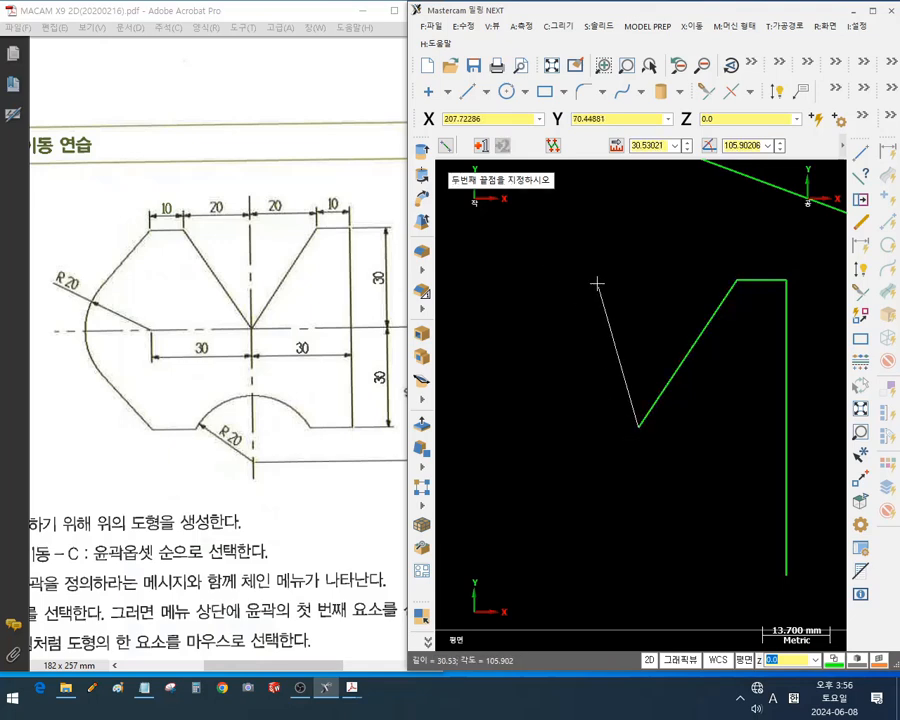
click(737, 280)
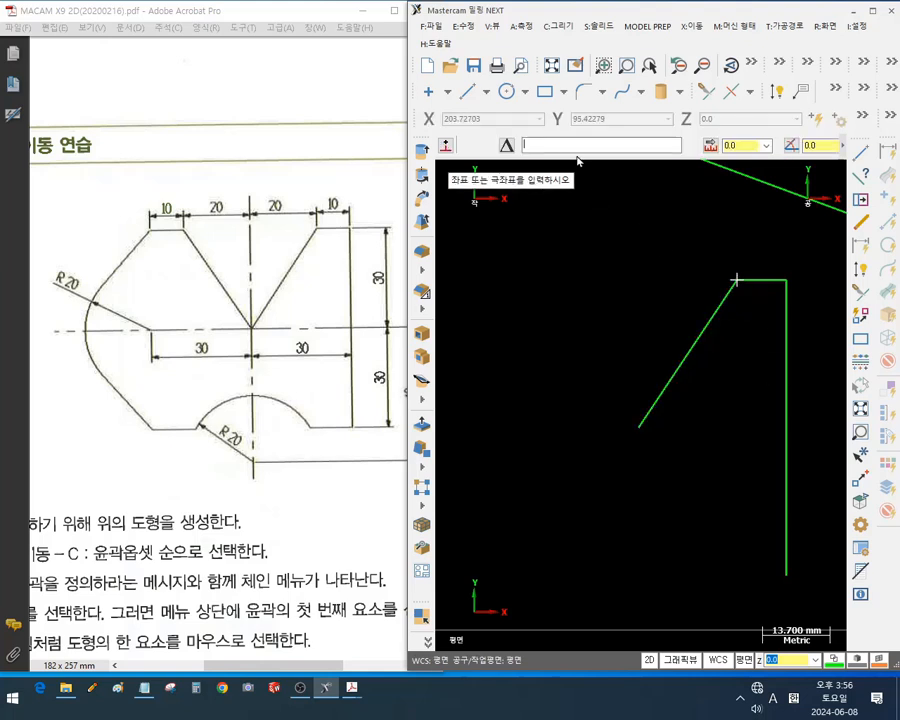
text(X-40)
key(Return)
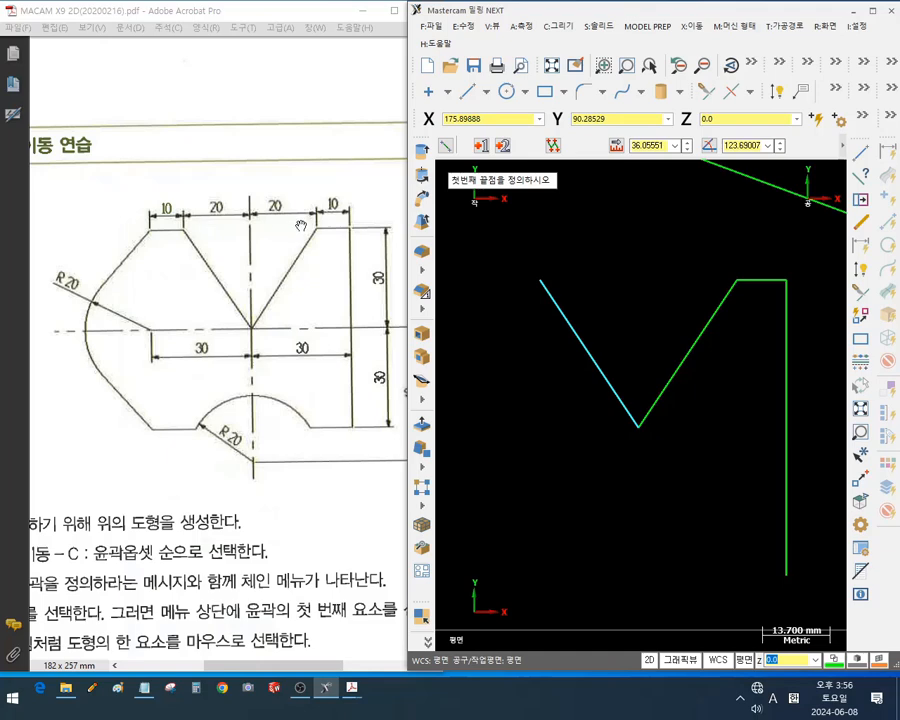
Draw a 10 mm horizontal line to the left from the upper end of the V's left side
click(540, 281)
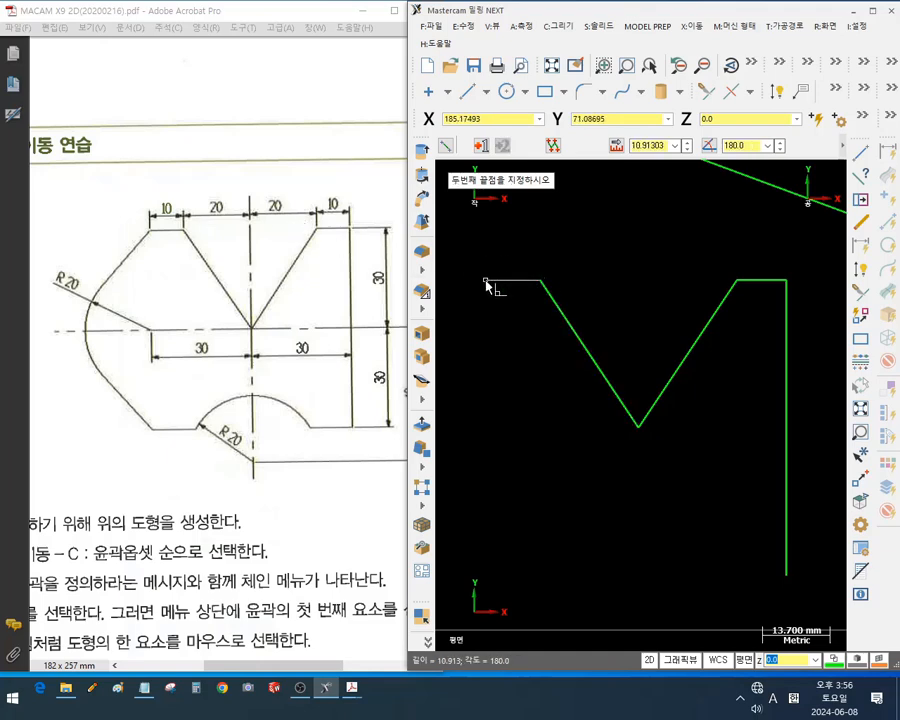
click(486, 281)
click(652, 145)
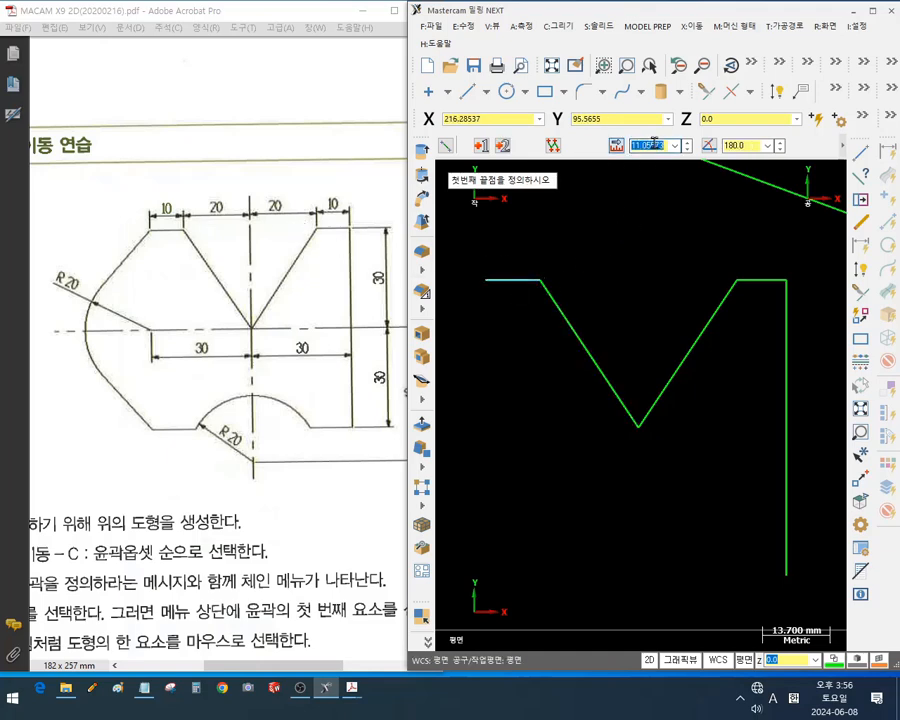
text(10)
key(Return)
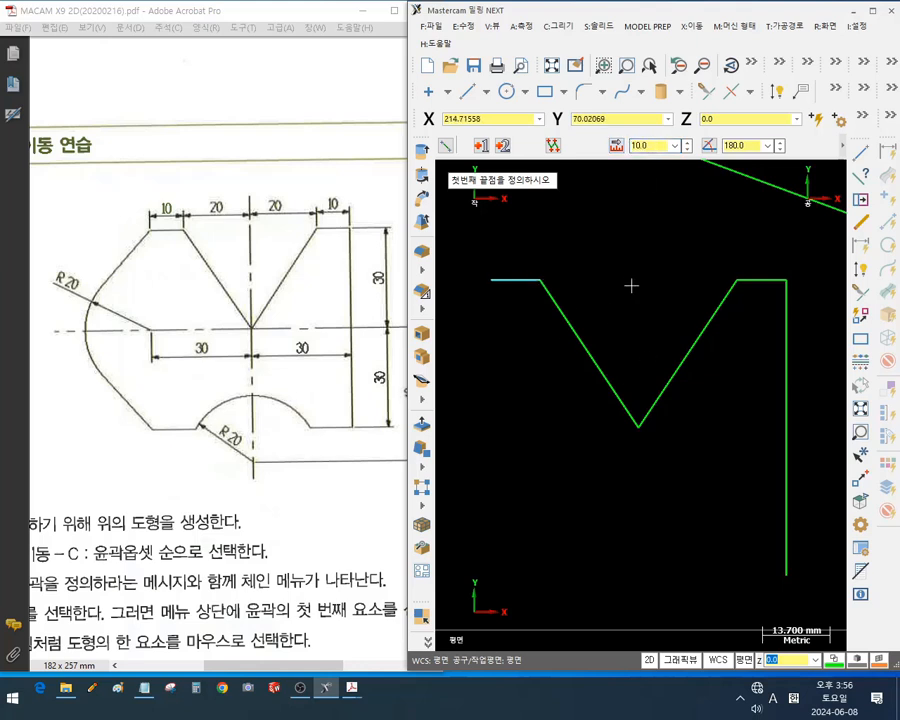
key(Return)
Add Smart dimensions to the vertical right edge and both short horizontal top edges
scroll(630, 283, down, 2)
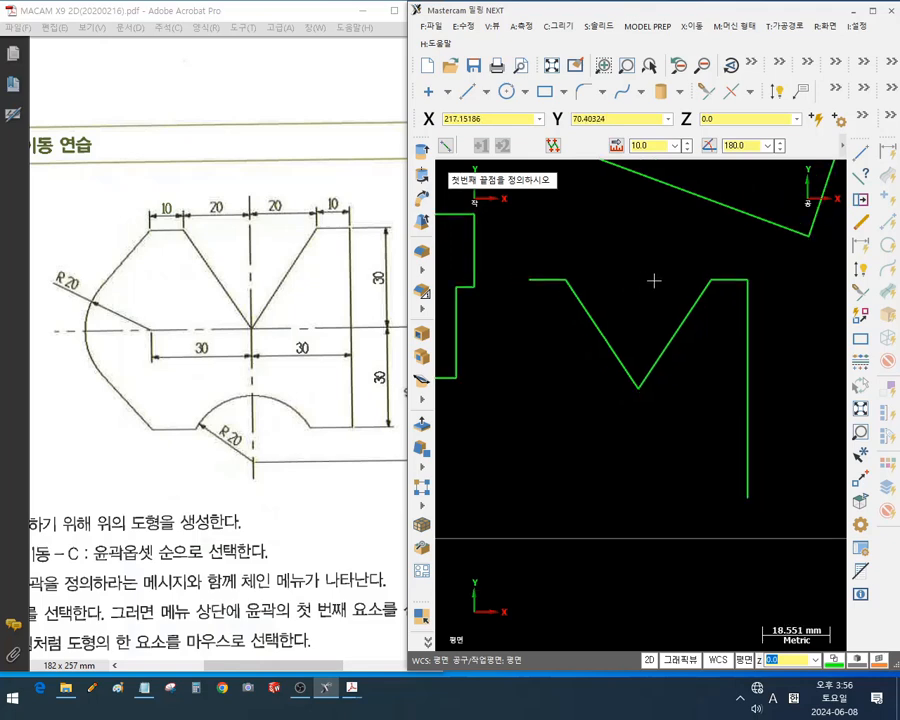
scroll(707, 245, up, 1)
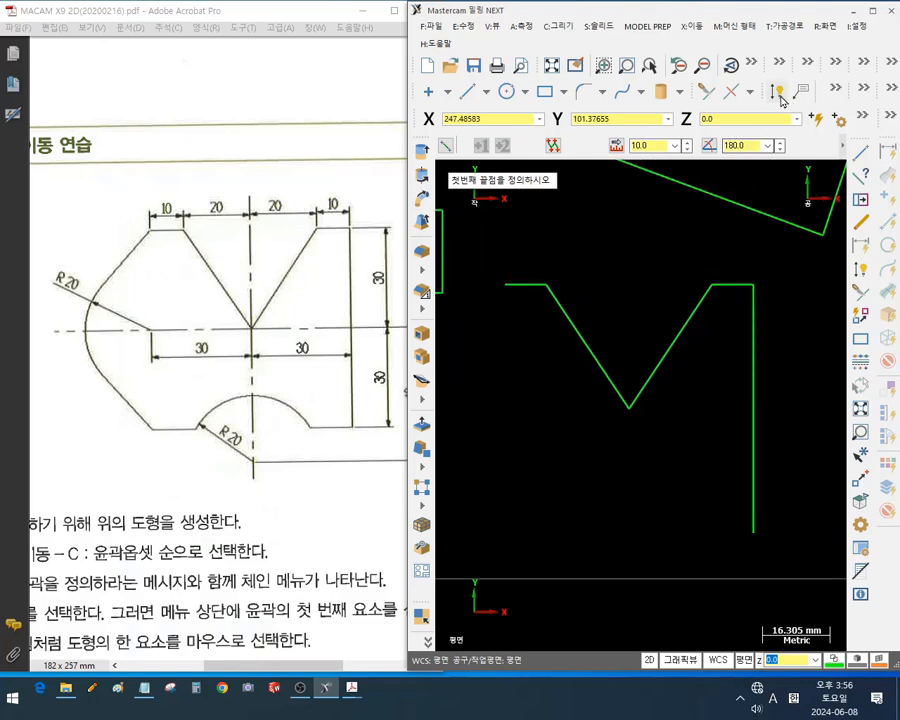
key(Escape)
click(762, 323)
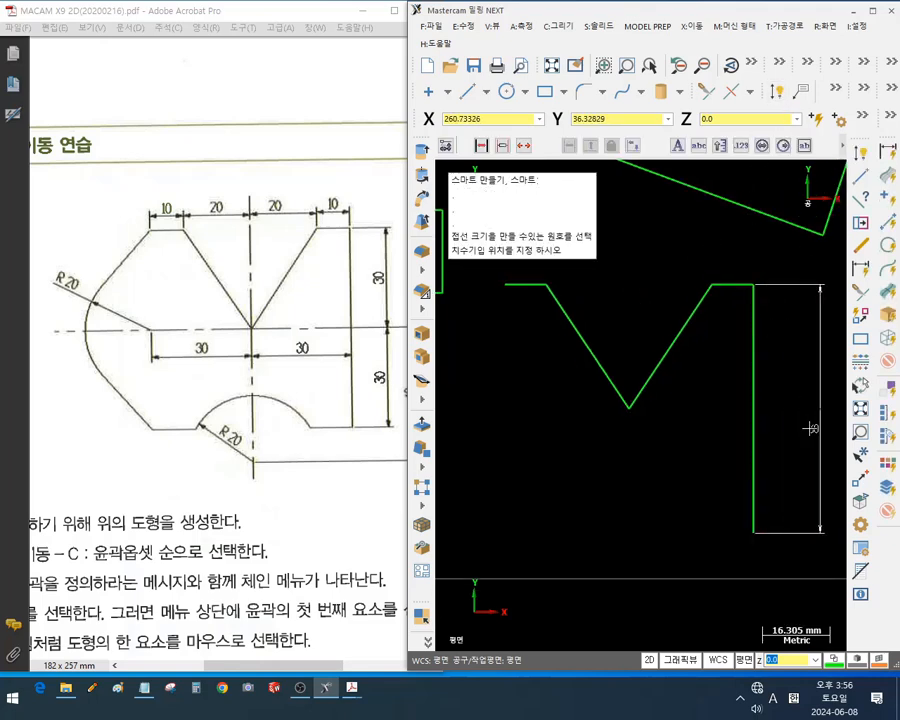
click(771, 420)
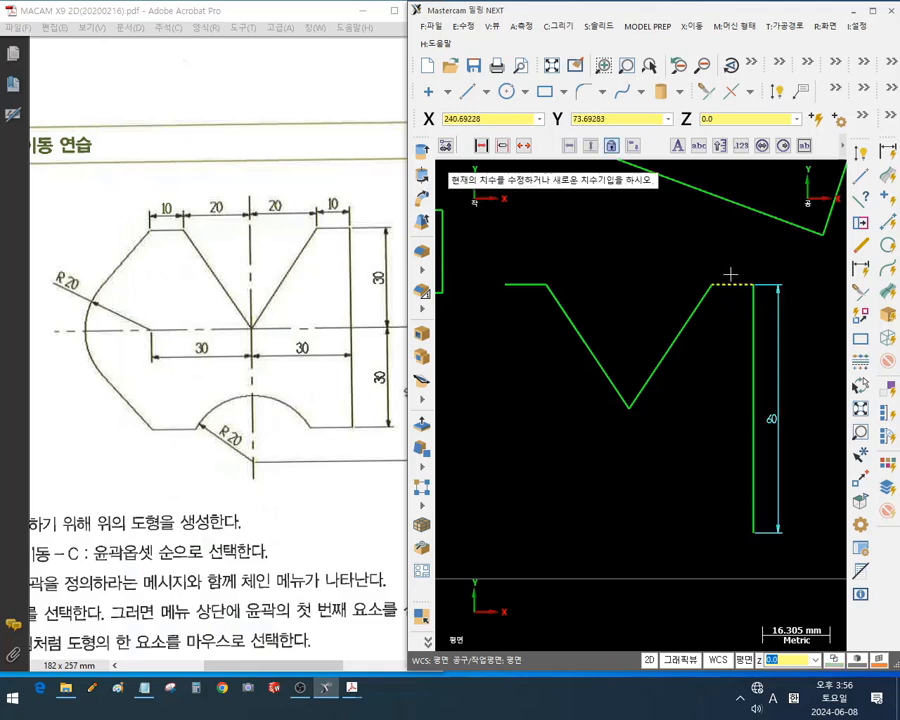
click(730, 285)
click(732, 242)
click(528, 285)
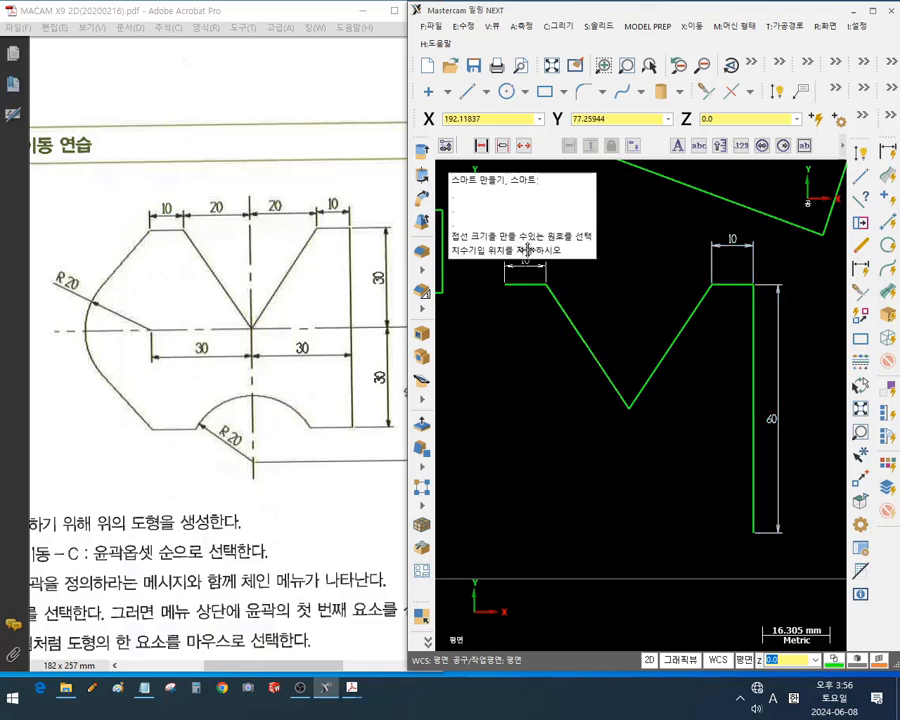
click(522, 307)
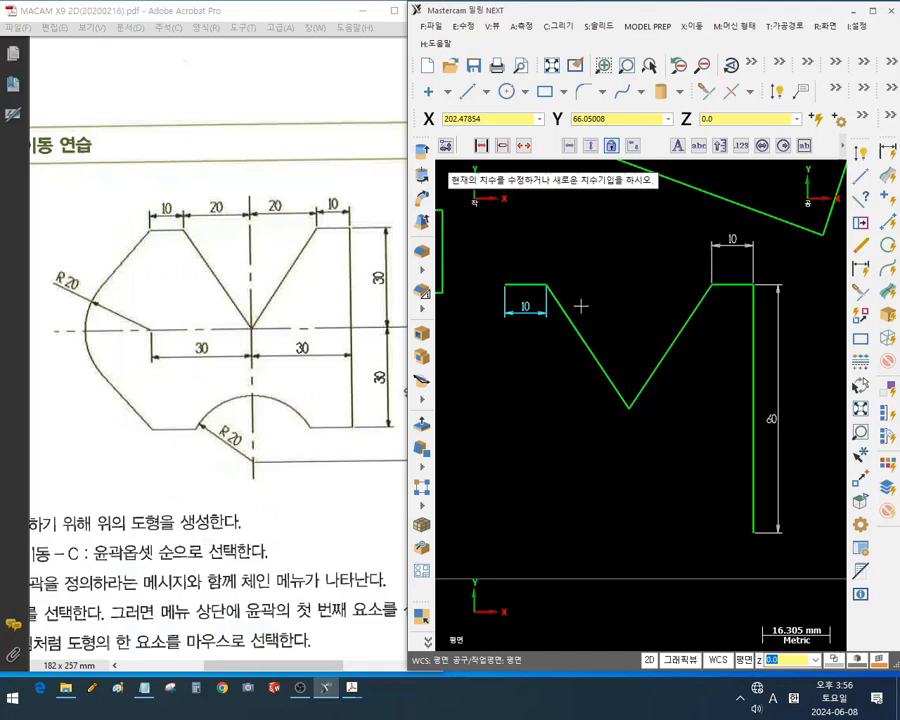
Dimension the V notch's opening width between its two upper corners, placing the dimension just above the opening
click(712, 287)
click(547, 287)
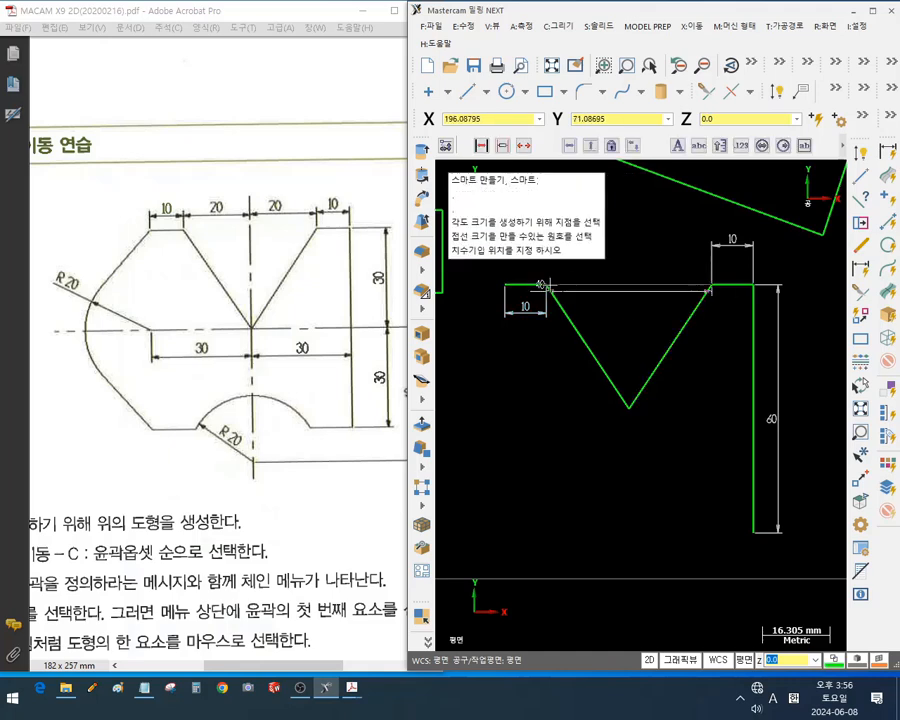
click(628, 273)
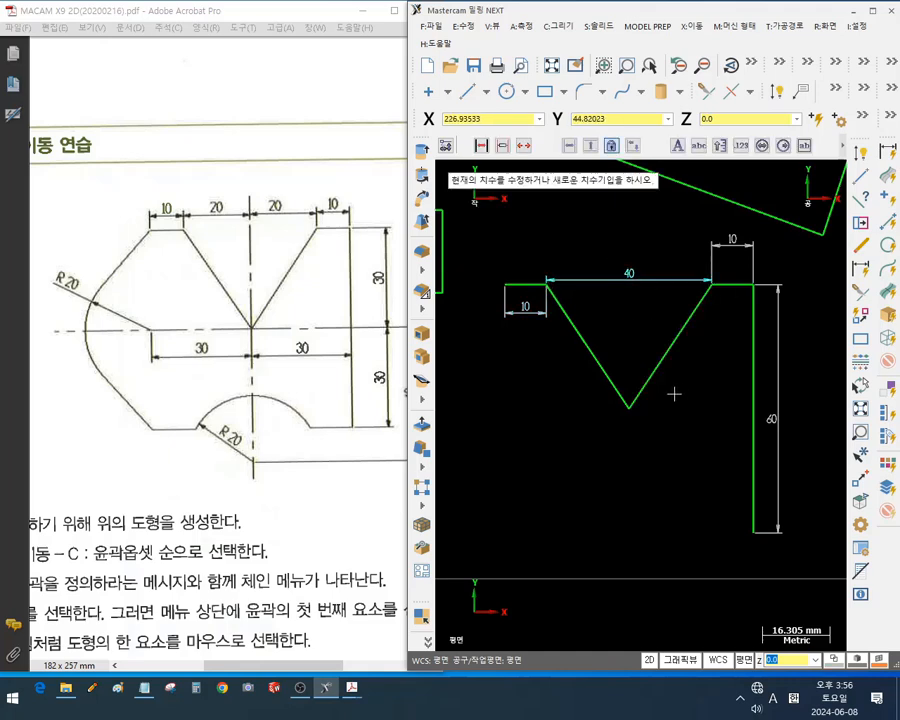
Dimension the V's right slanted side horizontally below the vertex and vertically inside the notch
click(700, 312)
click(590, 498)
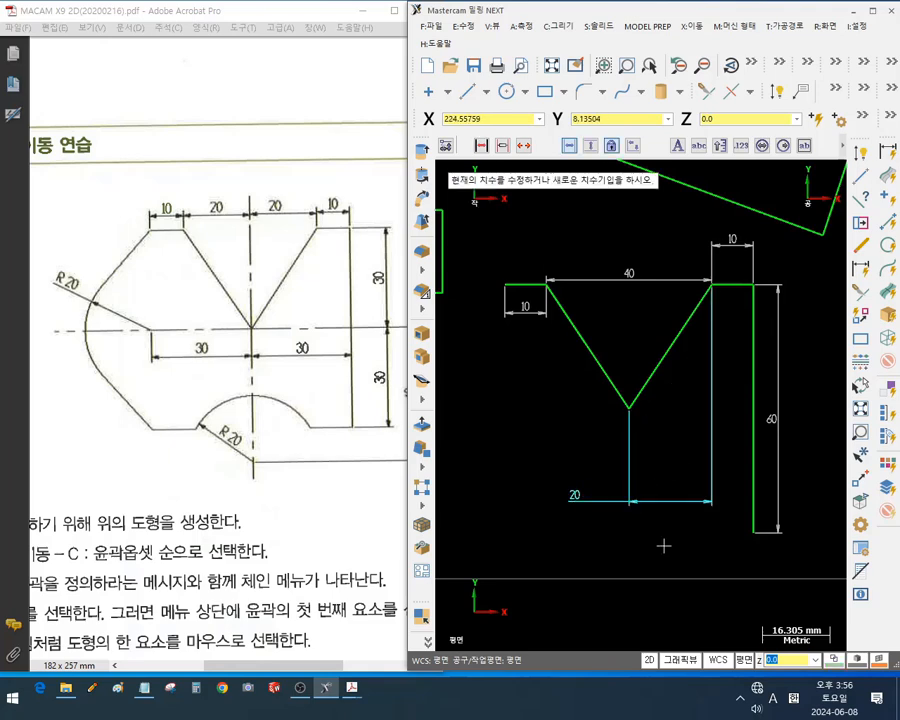
click(649, 440)
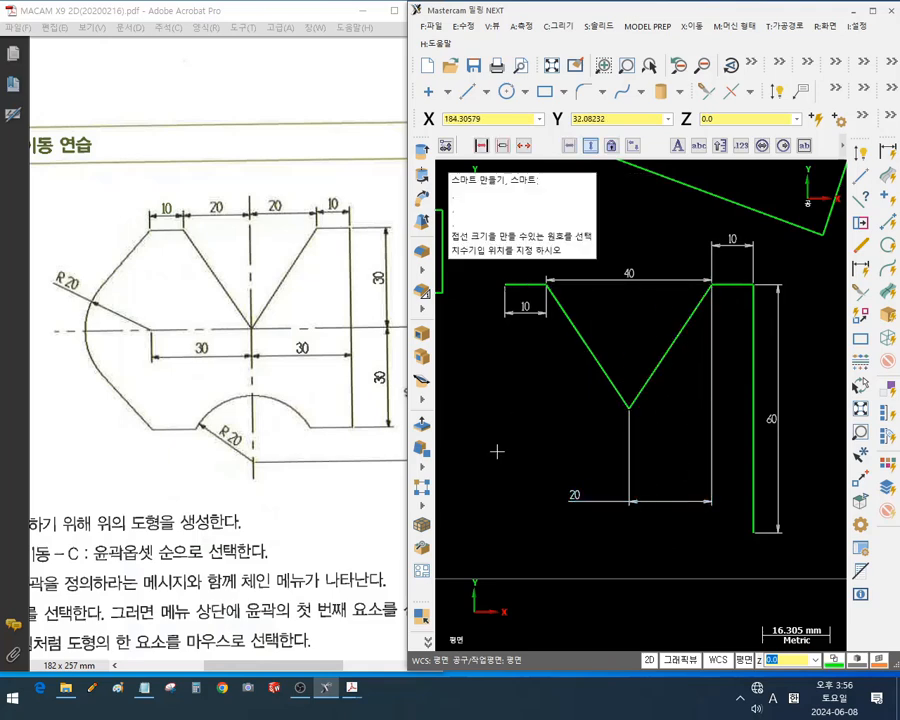
click(476, 476)
click(474, 477)
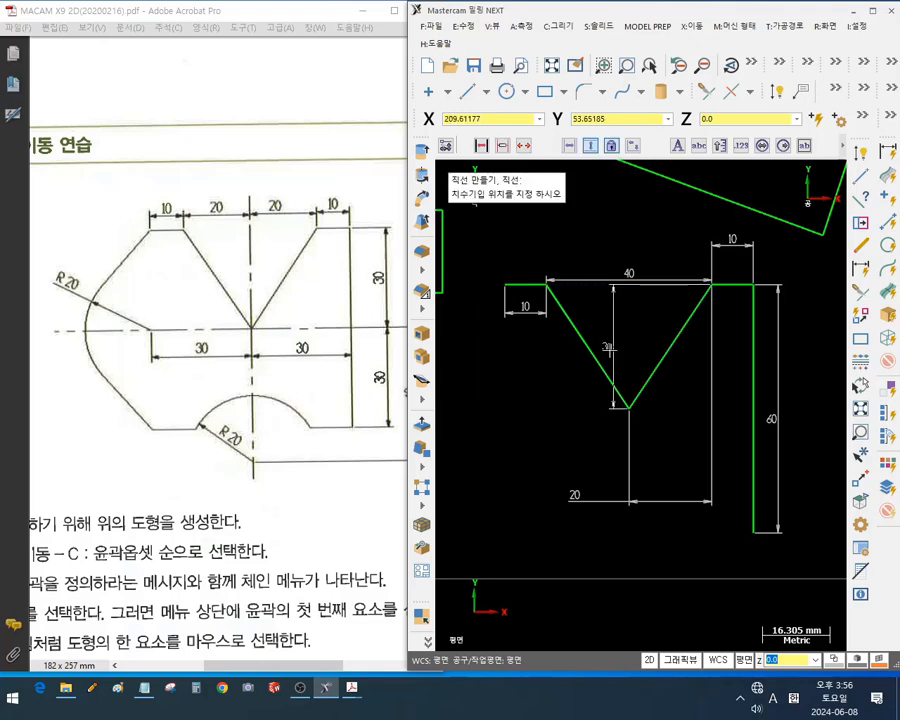
click(652, 345)
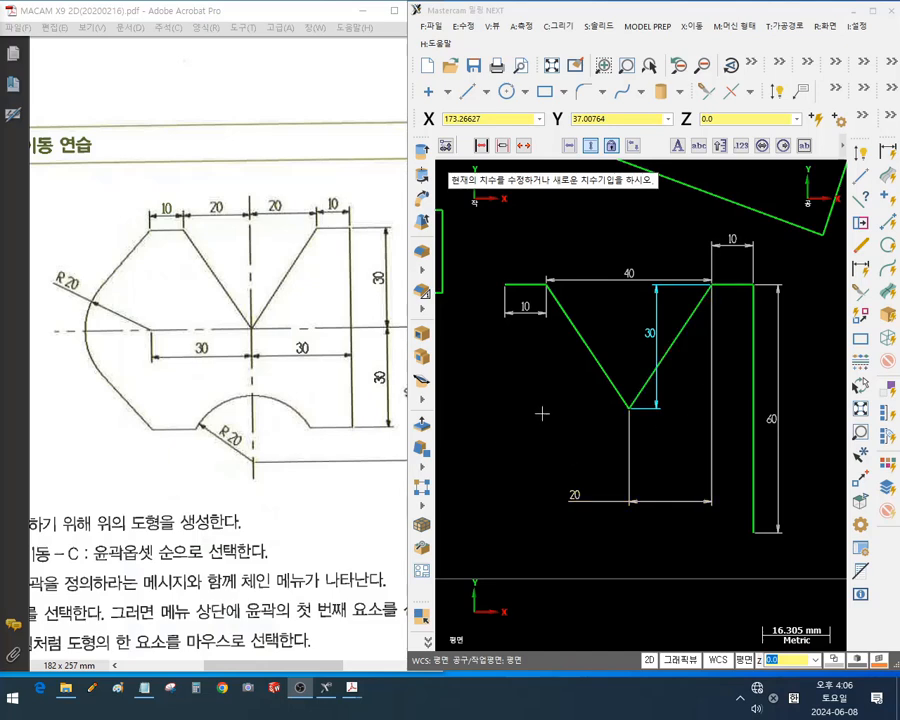
Switch to the PDF and bring the drawing's overall 40 mm lower dimension into view, and maximize the Mastercam window
click(540, 411)
scroll(85, 350, down, 1)
scroll(112, 360, up, 1)
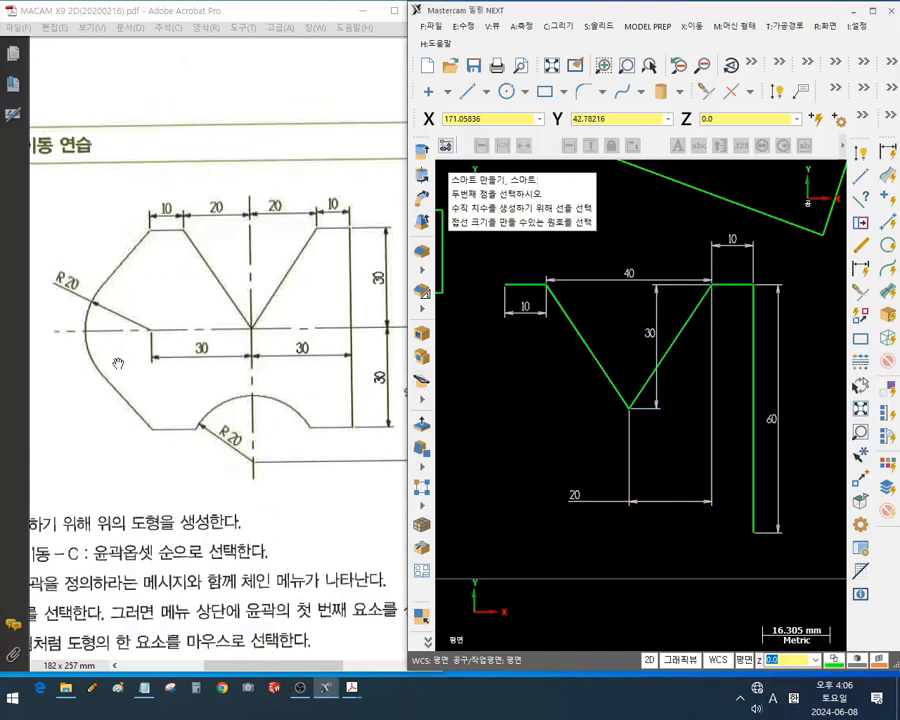
drag(271, 360, 250, 372)
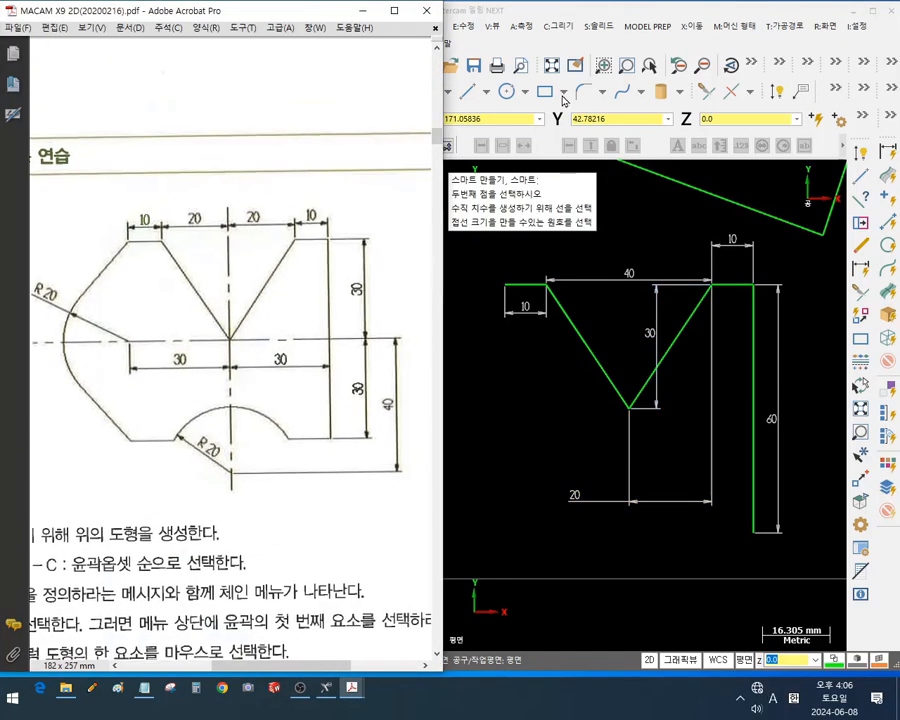
mouse_move(302, 216)
mouse_down()
mouse_move(290, 211)
mouse_move(298, 208)
mouse_up()
click(567, 10)
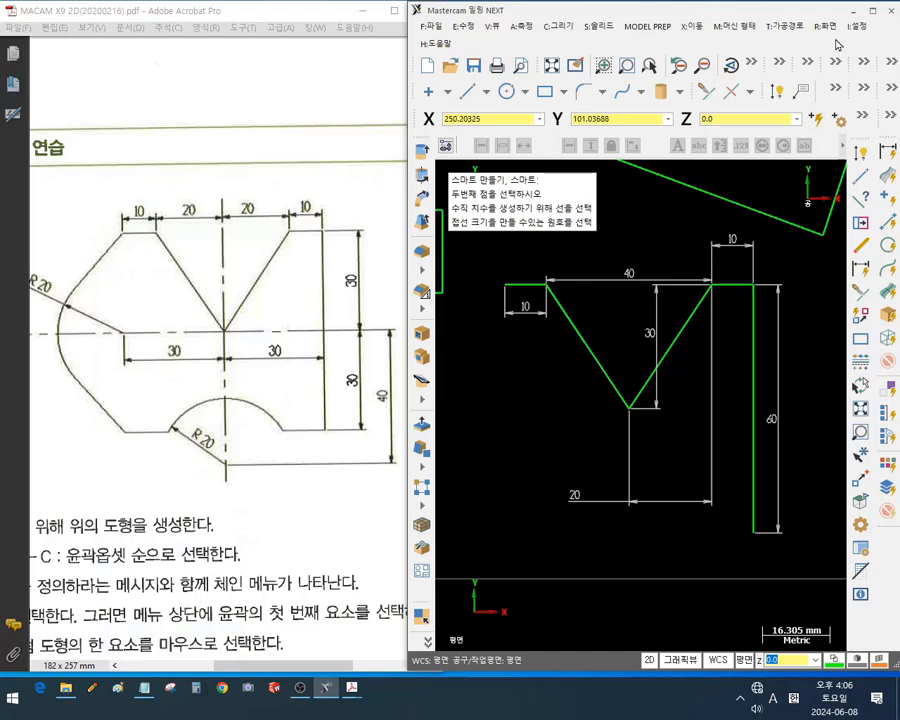
double_click(614, 9)
scroll(534, 386, down, 2)
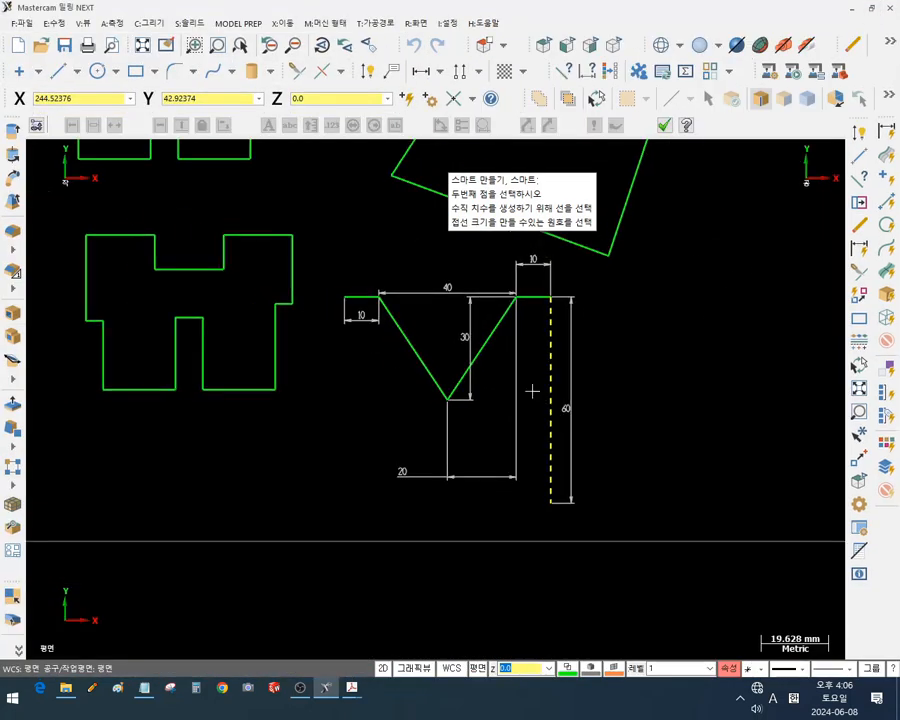
scroll(444, 324, up, 3)
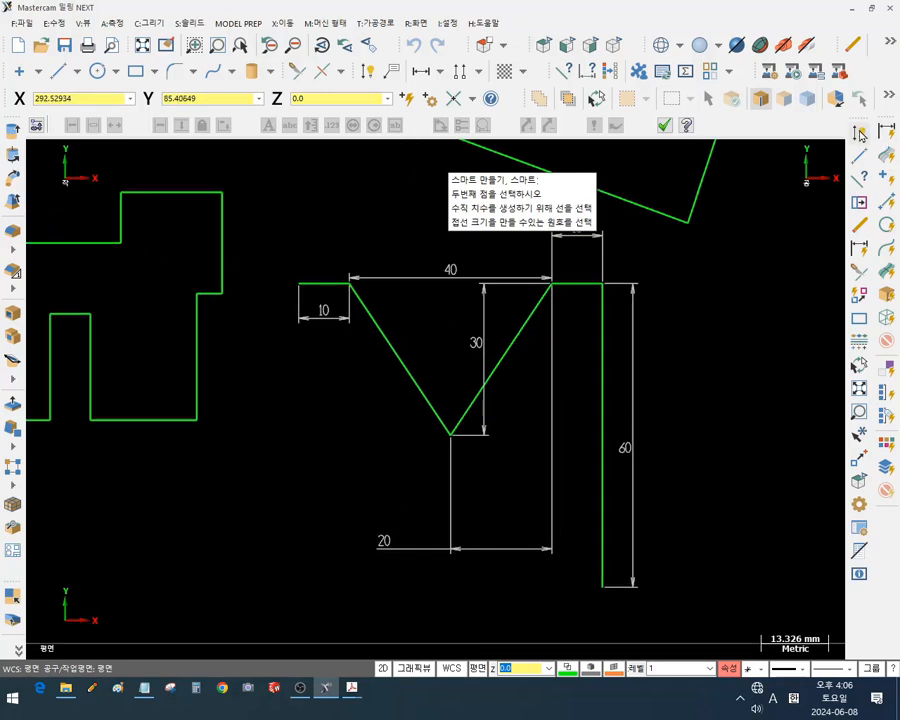
Leave the Smart dimension command and delete all dimensions from the profile
key(space)
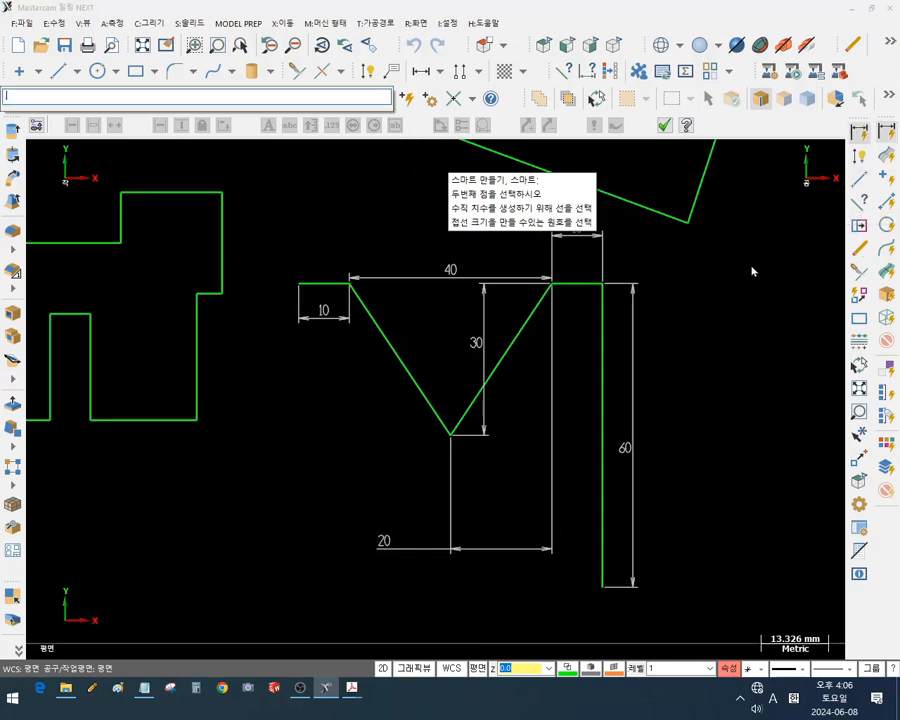
key(Escape)
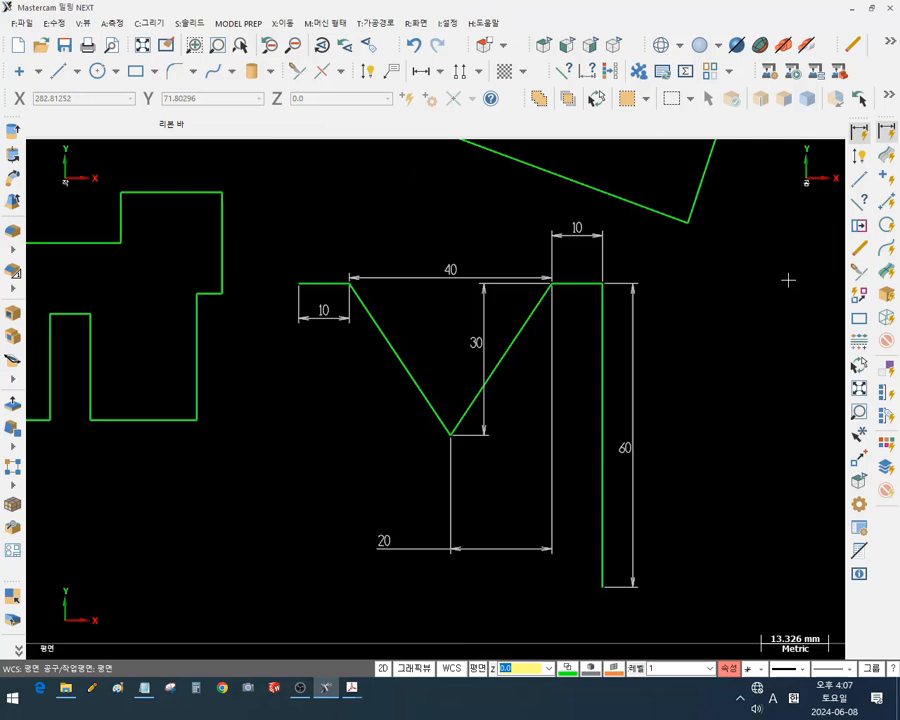
click(888, 133)
key(Delete)
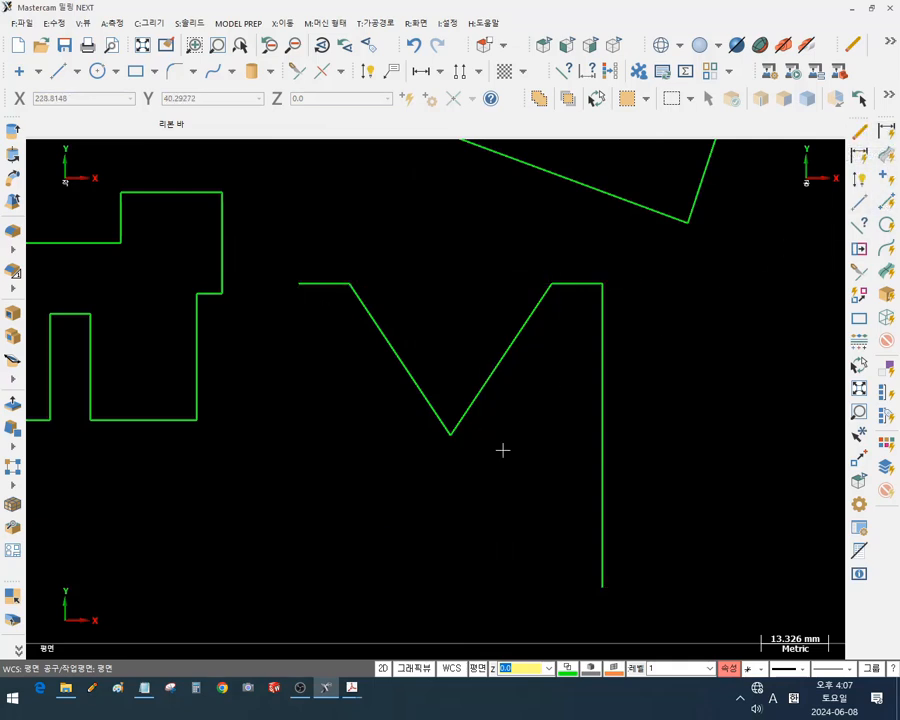
Draw the 60 mm horizontal bottom line from the right edge's lower end to directly below the upper-left endpoint
click(57, 71)
click(527, 127)
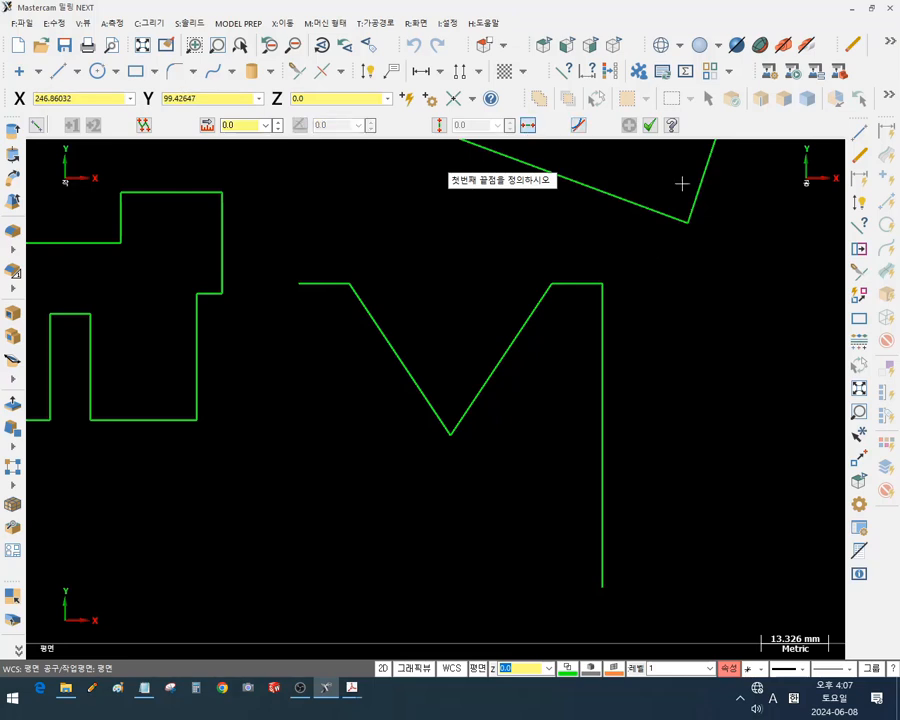
click(604, 589)
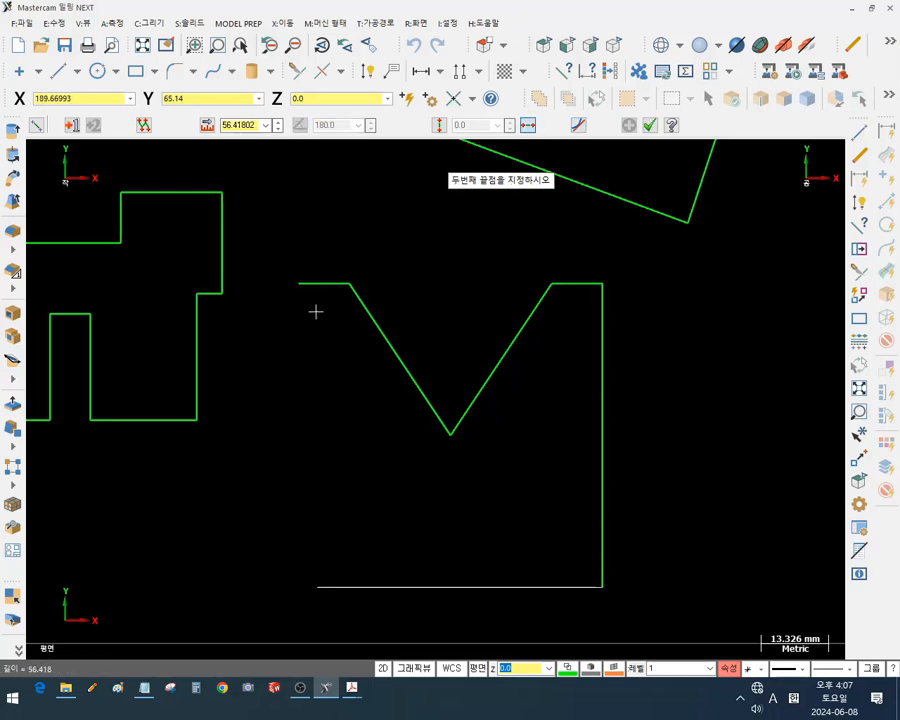
click(300, 285)
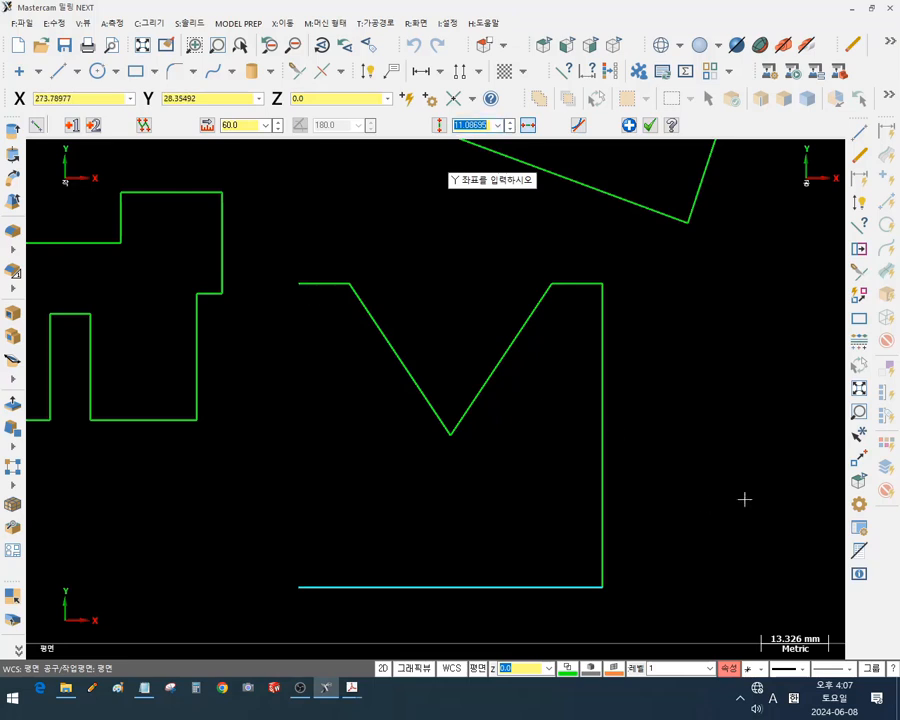
click(649, 125)
Delete the closed stepped profile to the left of the new contour
scroll(680, 360, down, 2)
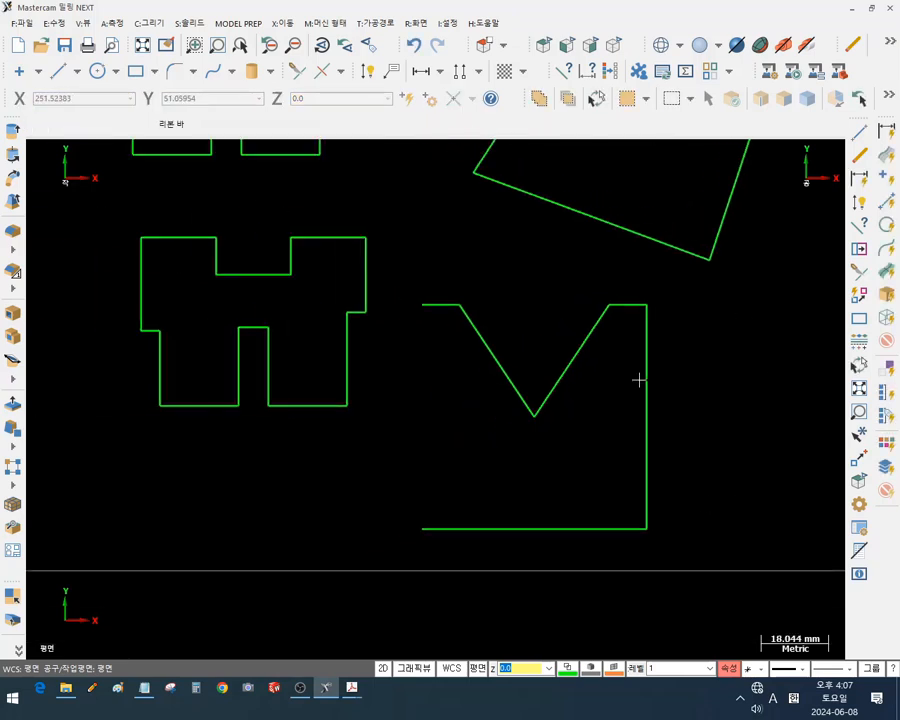
scroll(482, 498, up, 2)
scroll(528, 472, down, 3)
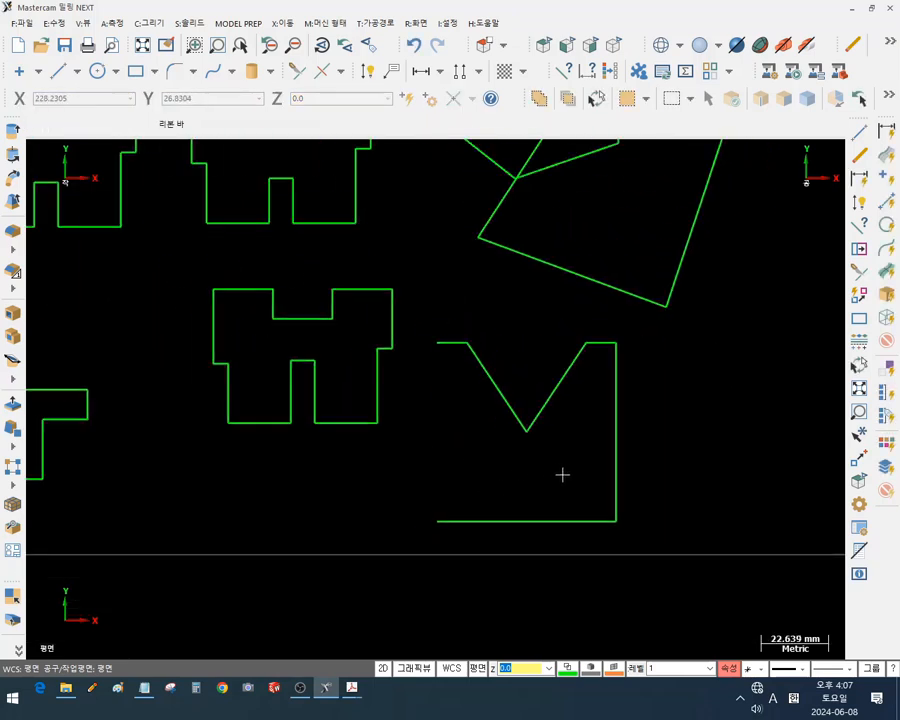
drag(425, 467, 178, 270)
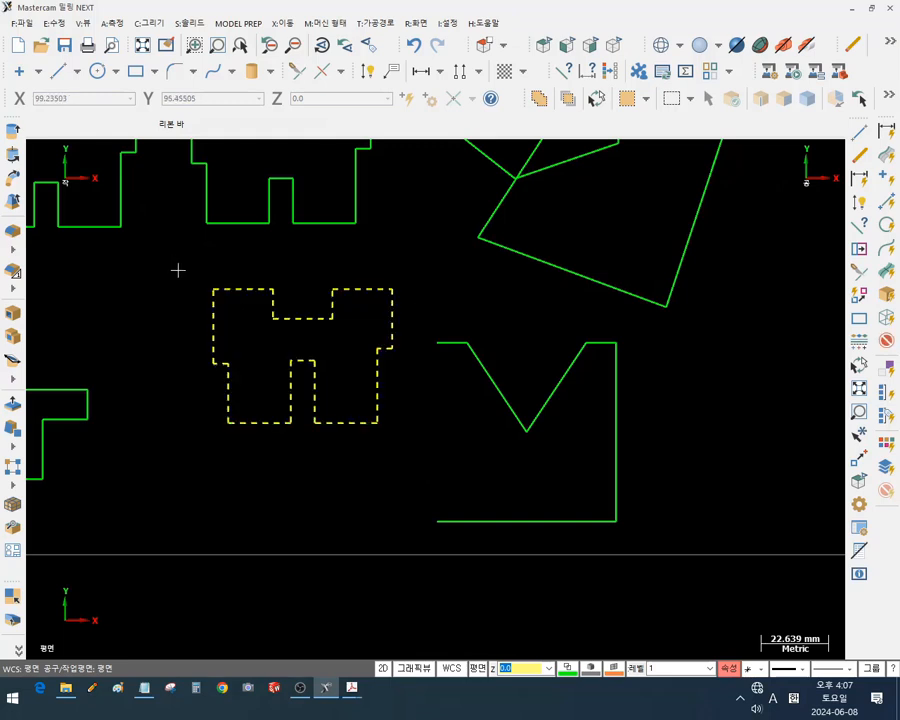
key(Delete)
scroll(560, 455, up, 4)
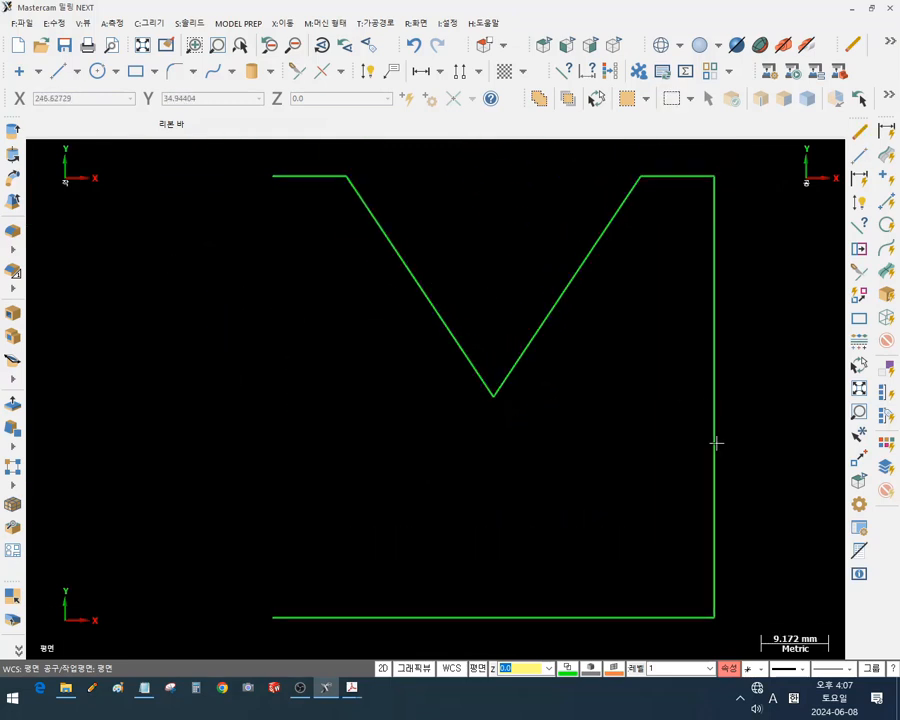
scroll(716, 442, down, 1)
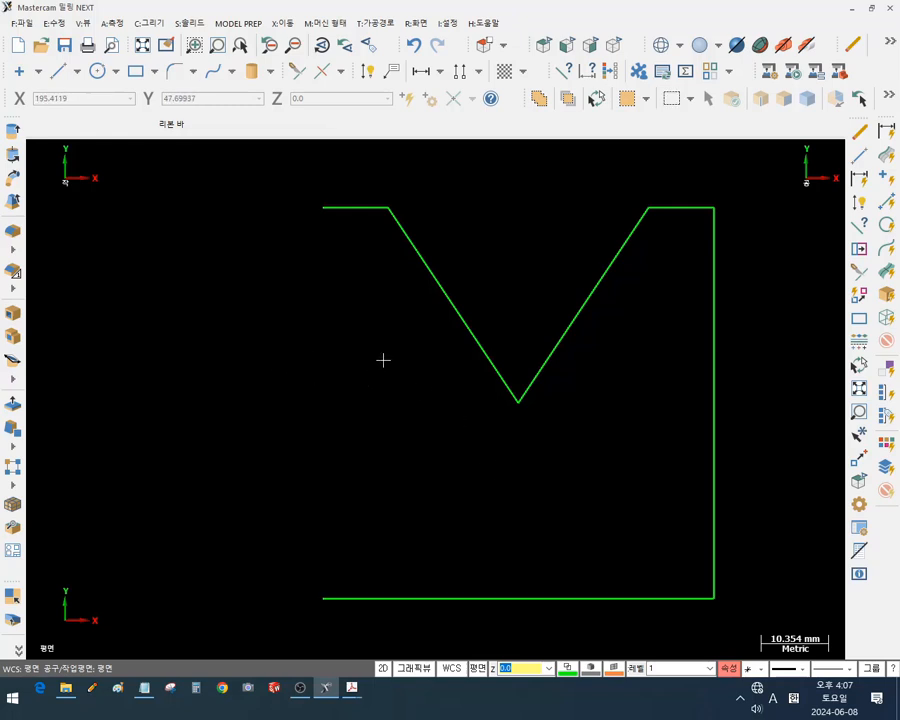
Check the PDF drawing and draw a 30 mm horizontal line to the left from the V's vertex in Mastercam
mouse_move(353, 684)
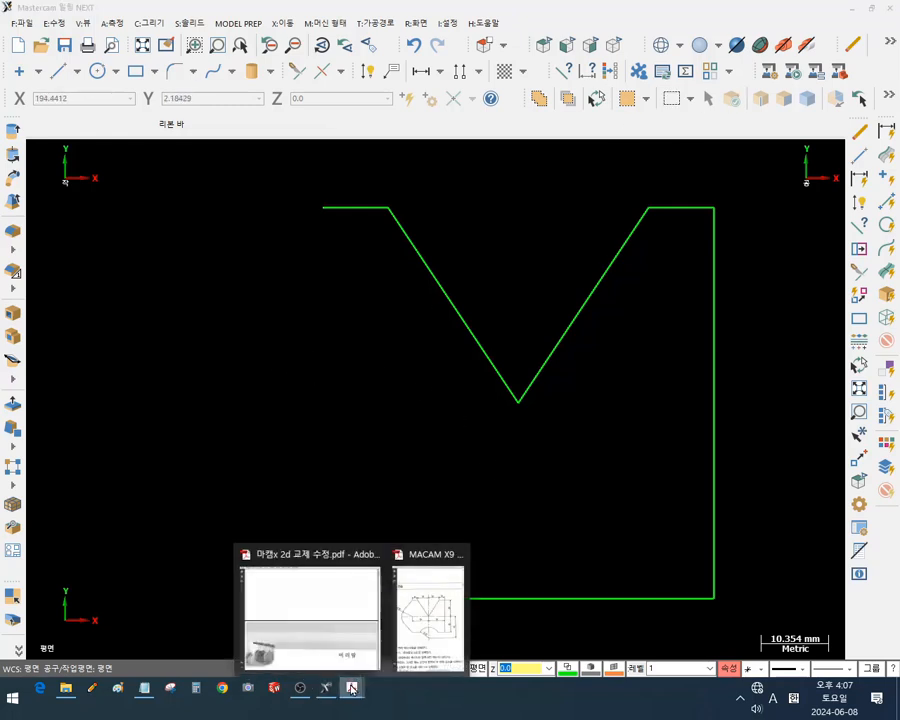
click(426, 640)
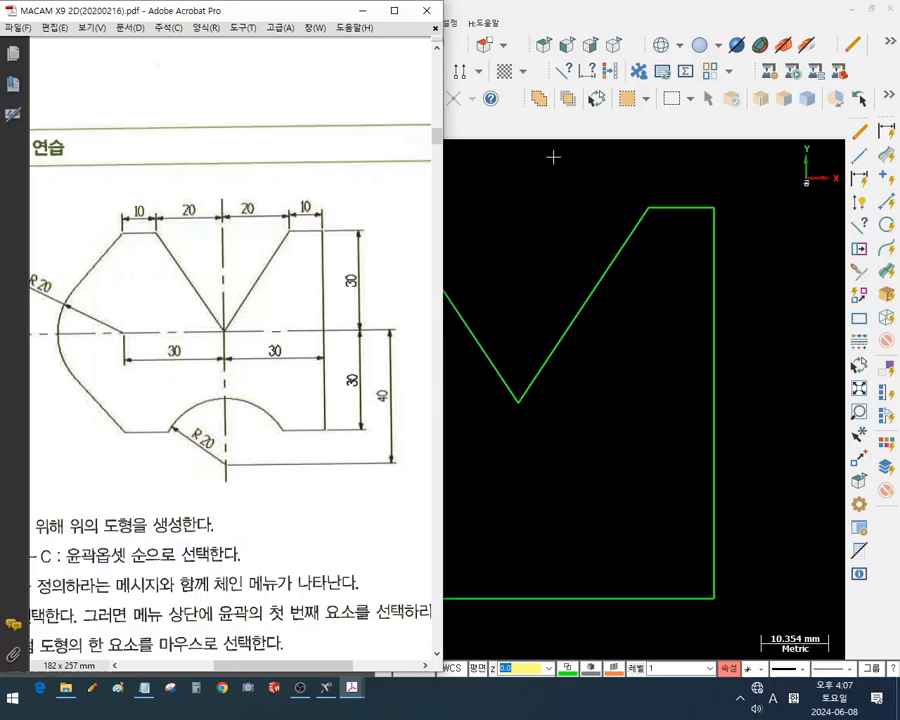
click(612, 13)
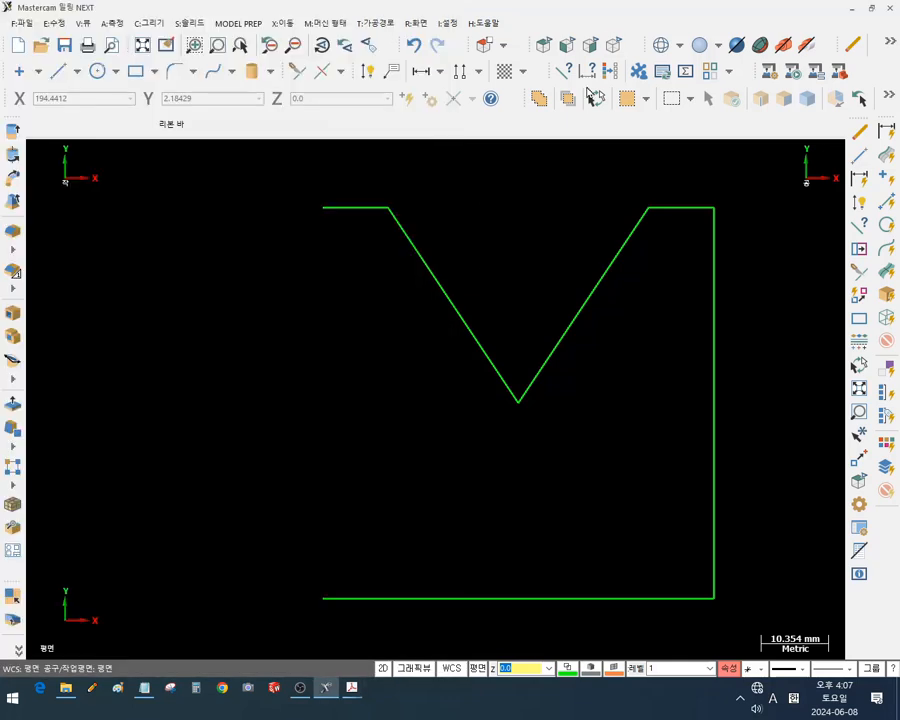
click(57, 71)
click(518, 404)
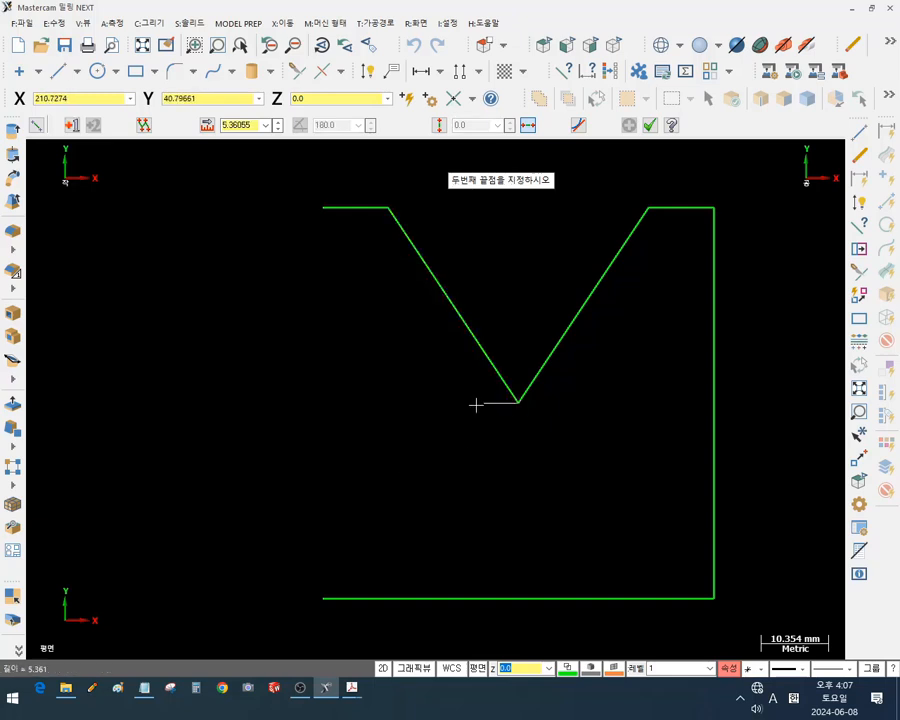
click(300, 405)
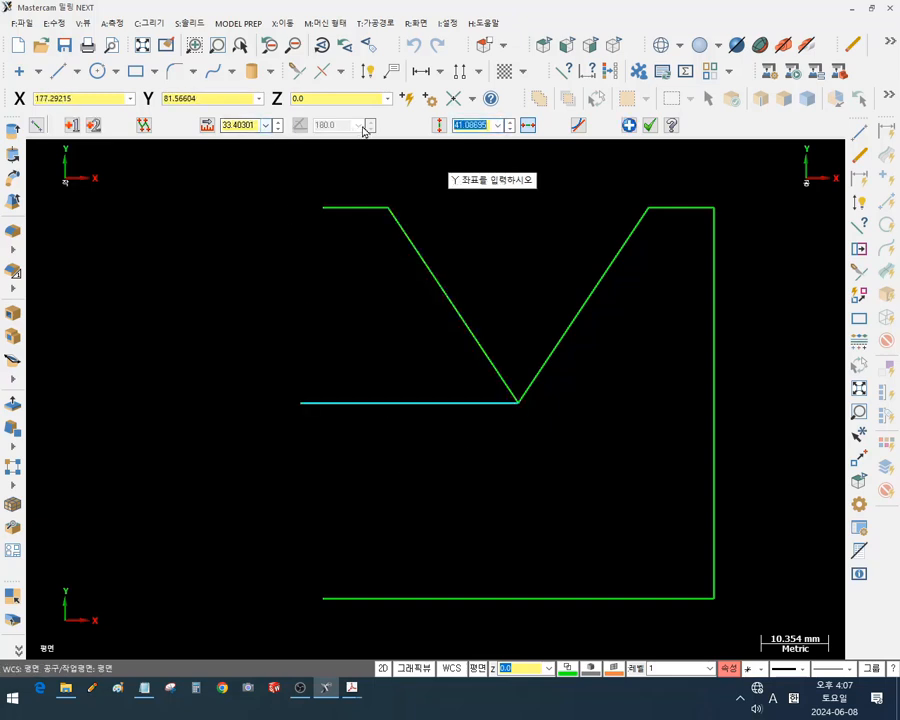
click(527, 125)
double_click(238, 125)
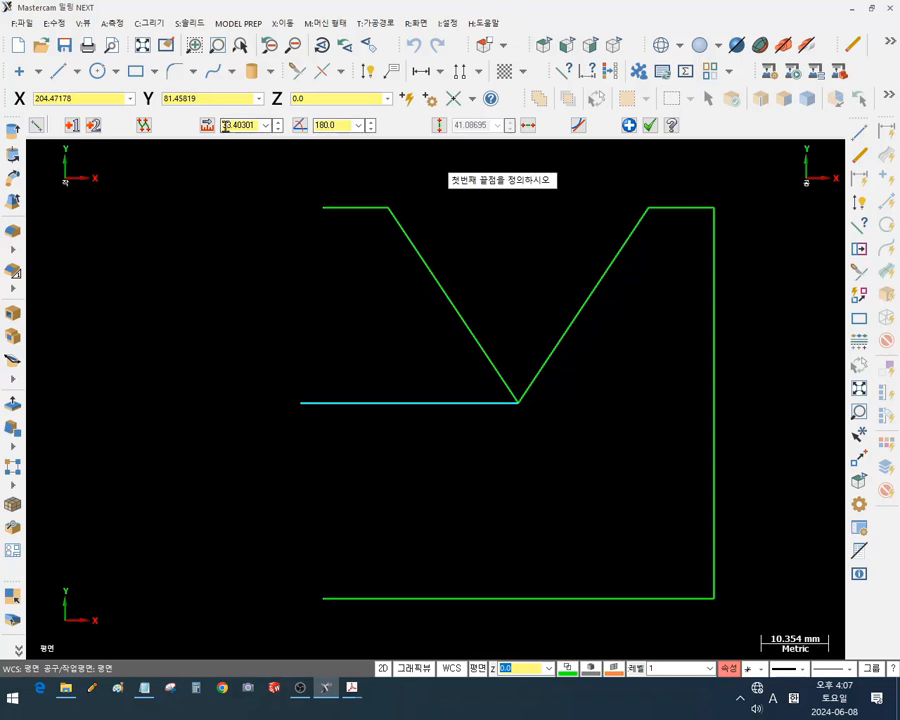
text(30)
key(Return)
Draw a 20 mm vertical line downward from the V's vertex
click(520, 404)
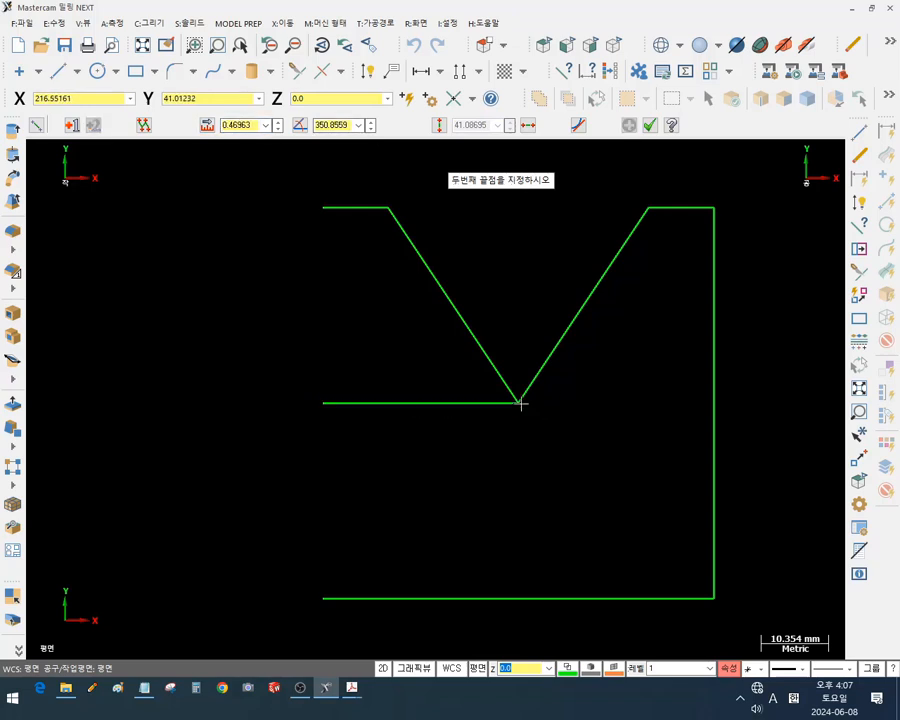
click(517, 508)
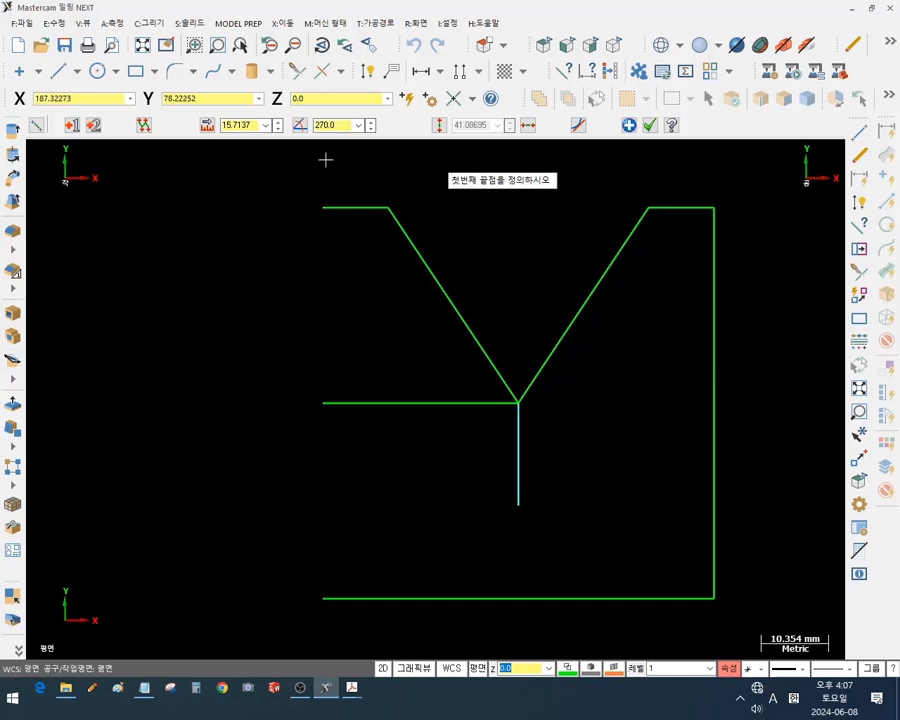
double_click(252, 126)
text(20)
key(Return)
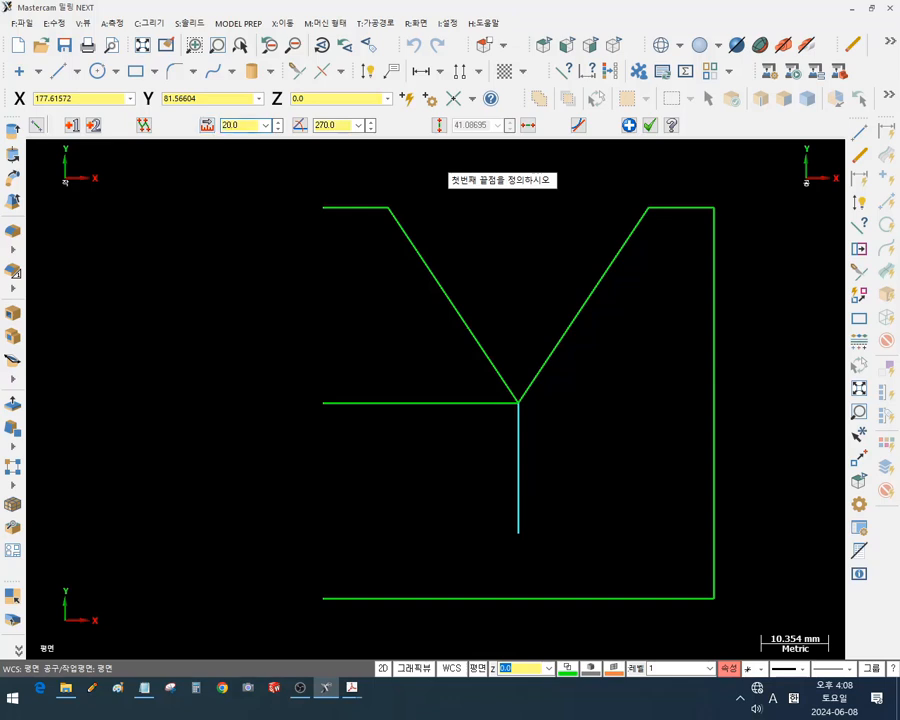
click(649, 125)
Examine the lower R20 arc's centre position in the PDF drawing and return to Mastercam
mouse_move(355, 690)
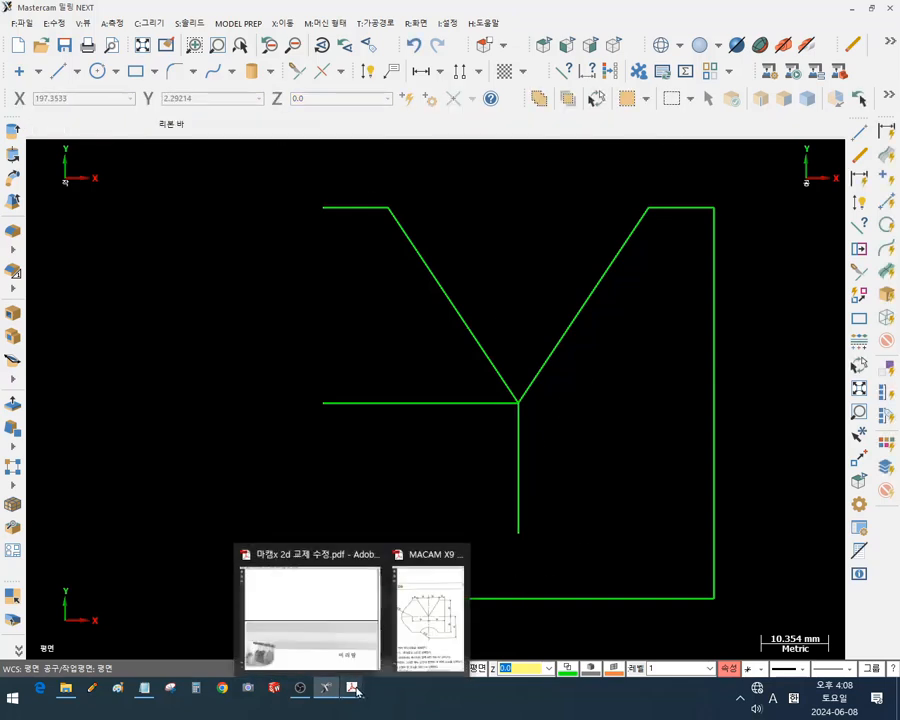
click(440, 620)
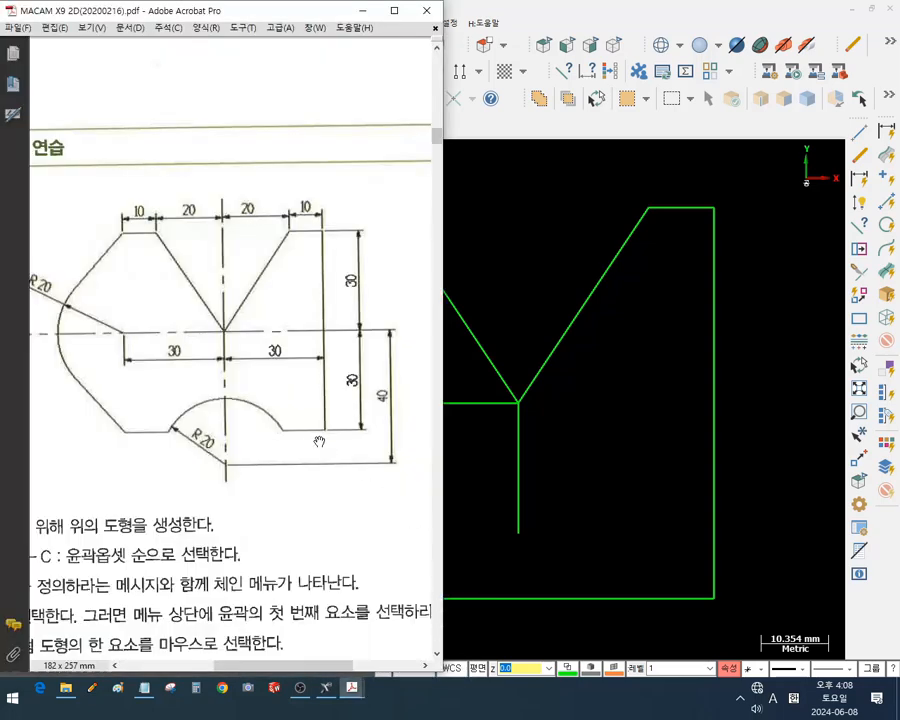
click(519, 517)
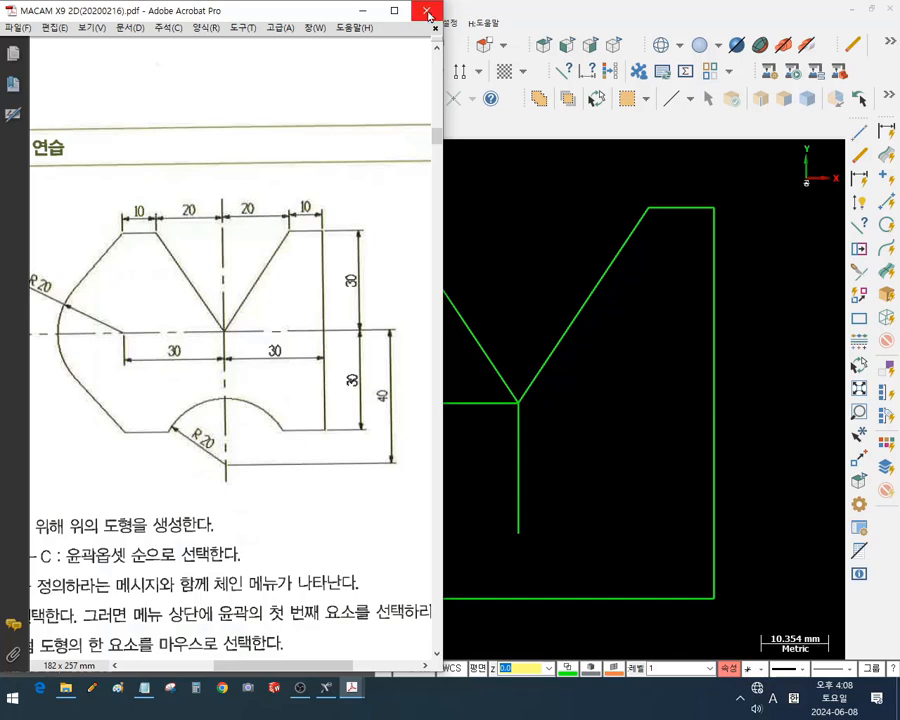
click(499, 14)
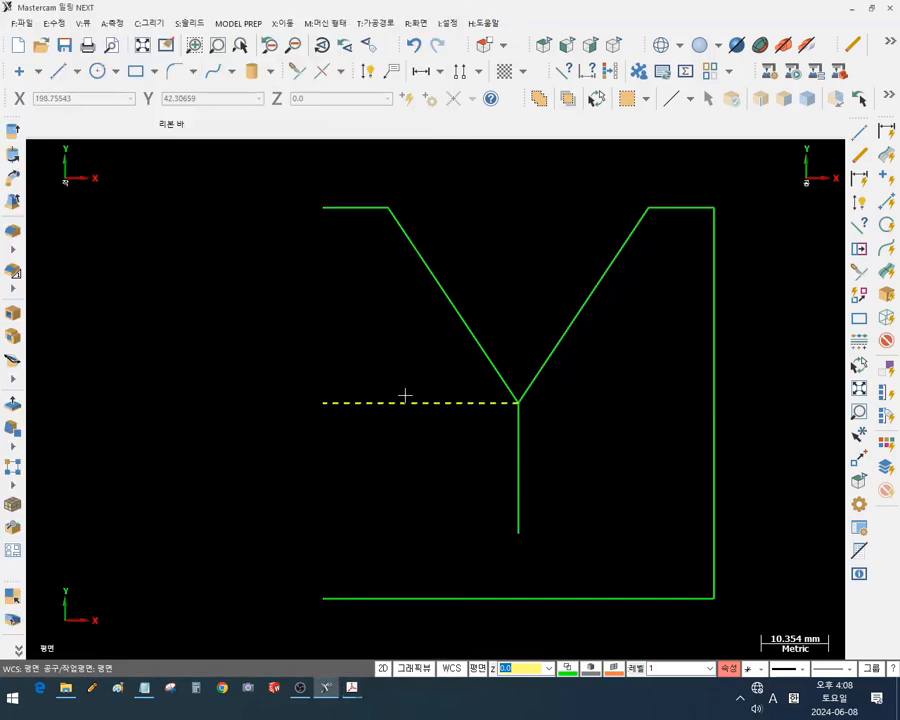
Set the length of the vertical line running down from the V's vertex to 40 mm
click(405, 396)
click(519, 480)
key(Escape)
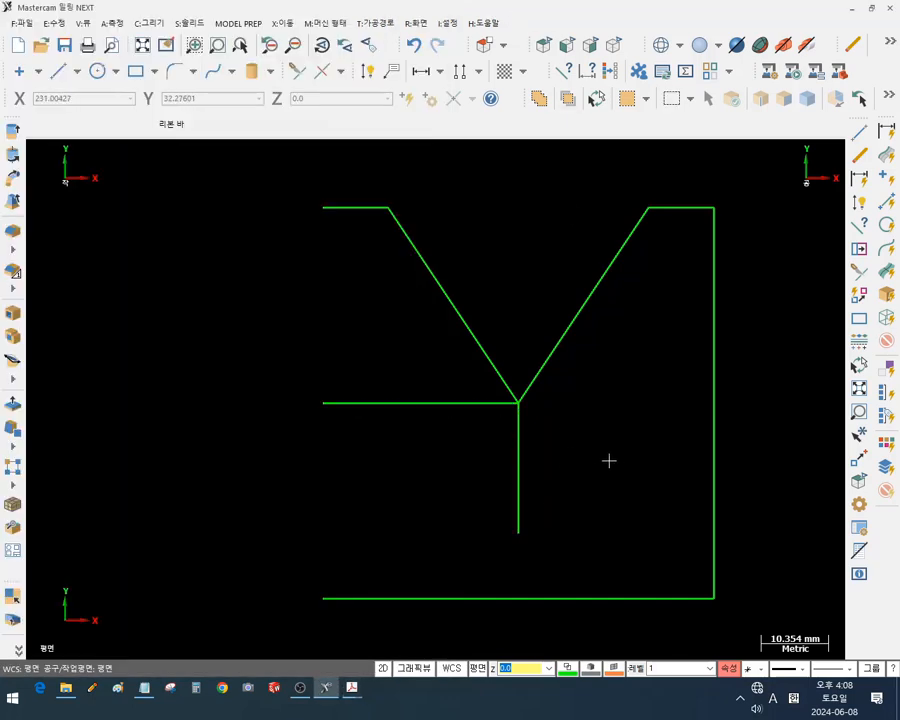
click(519, 454)
key(F4)
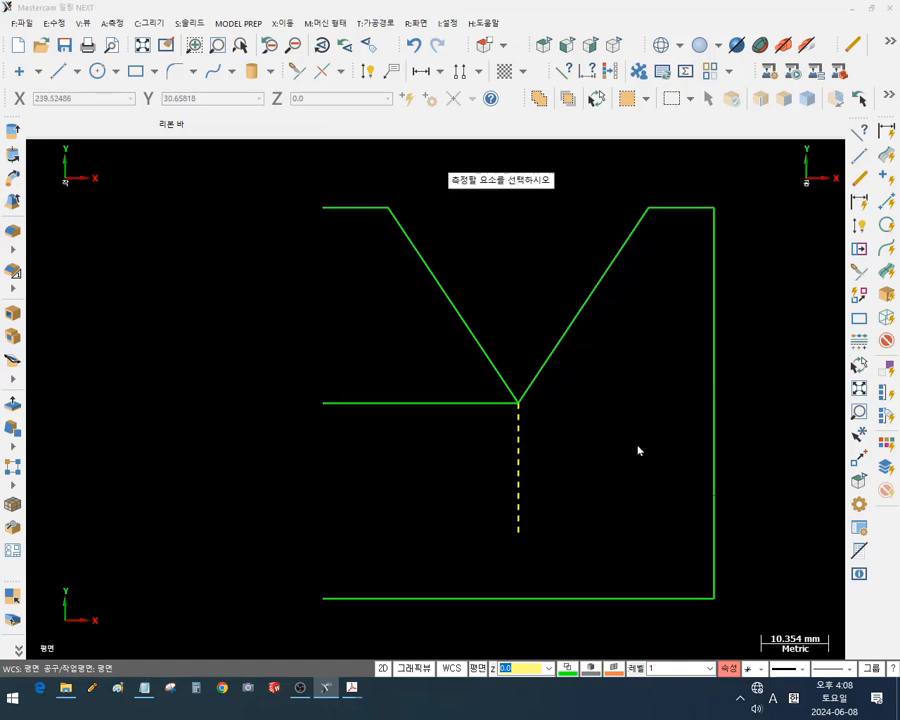
drag(717, 321, 646, 327)
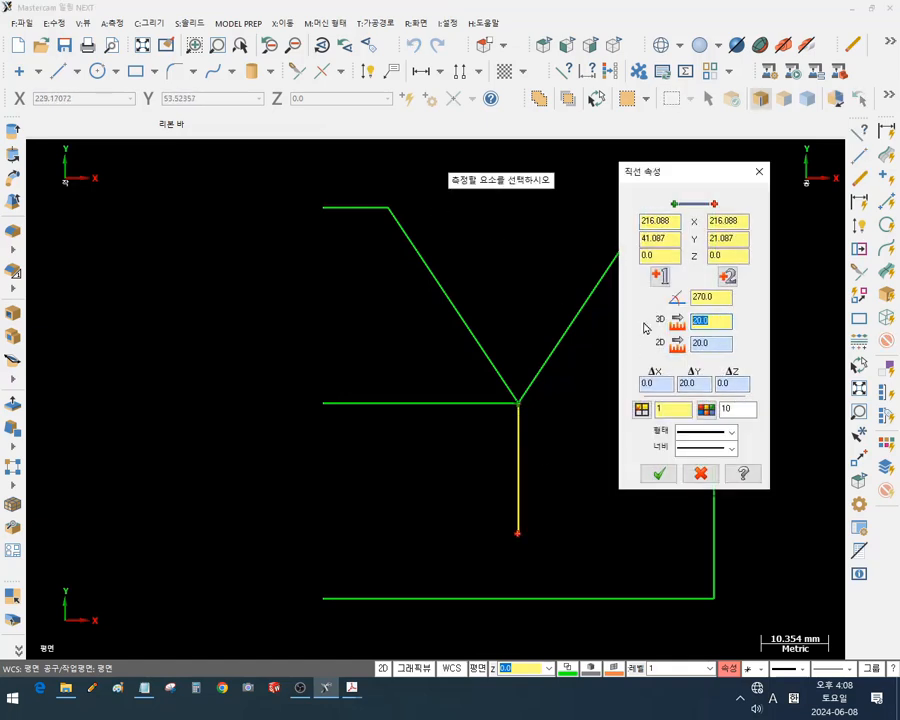
text(40)
key(Return)
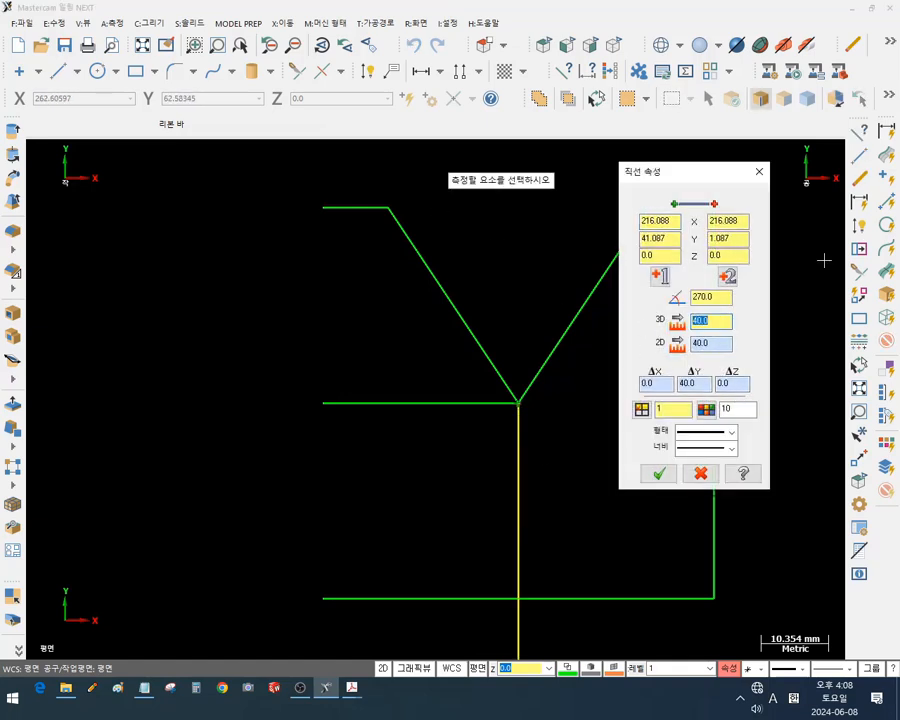
click(658, 473)
scroll(310, 288, down, 1)
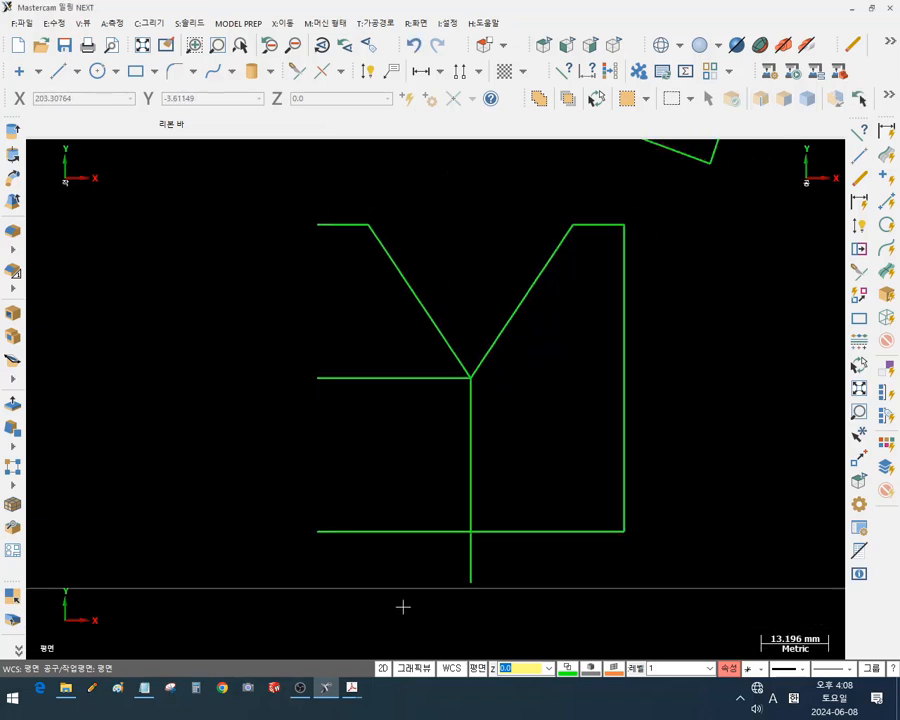
Examine the centres of both R20 arcs in the PDF drawing and return to Mastercam
scroll(400, 605, up, 1)
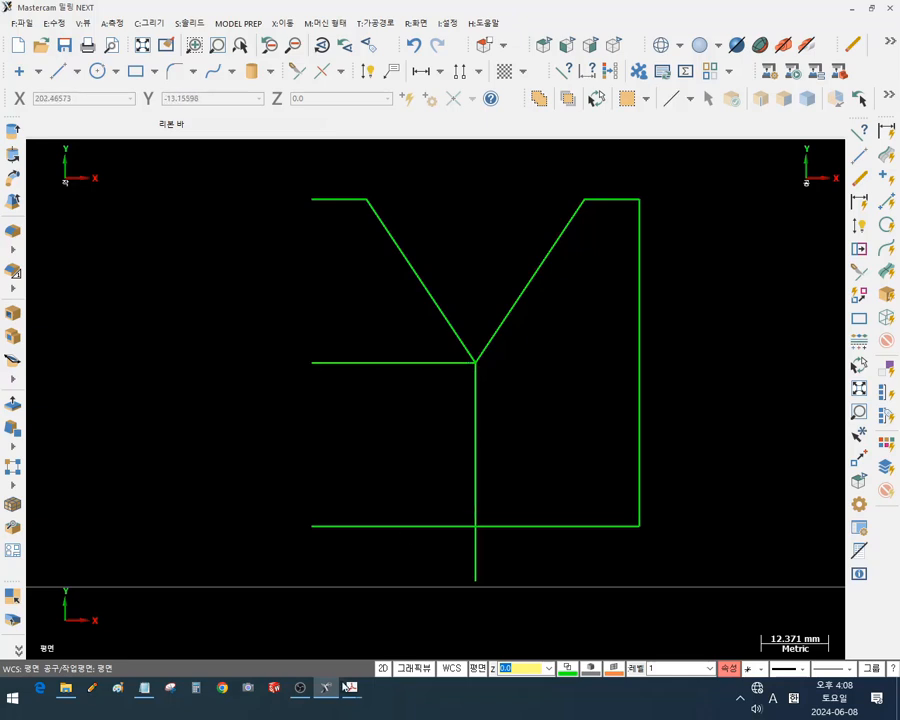
click(349, 694)
click(425, 630)
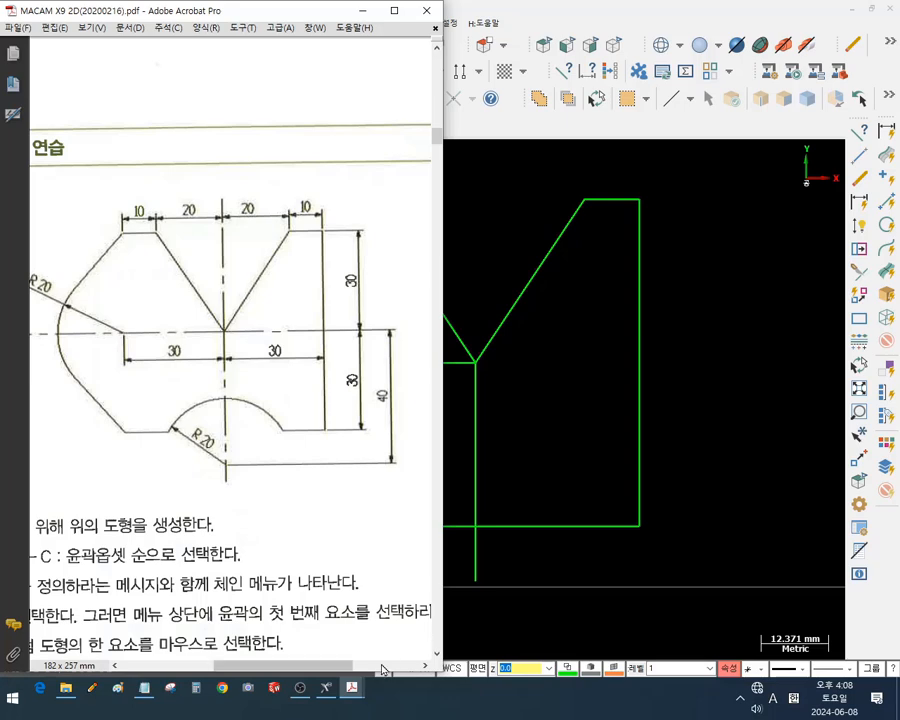
click(619, 192)
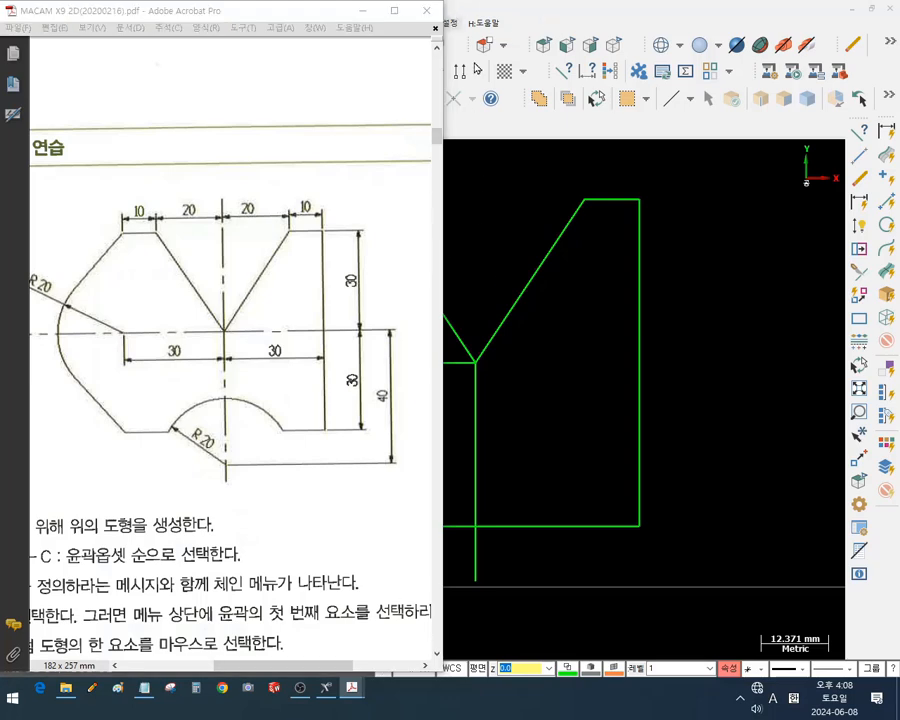
scroll(617, 335, up, 1)
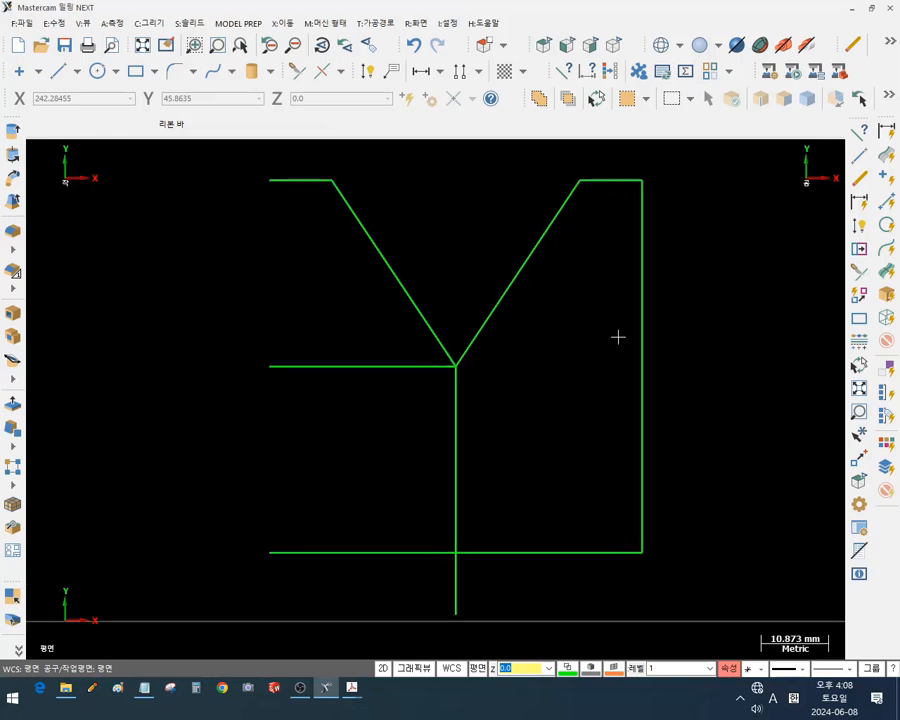
Draw a circle of radius 20 mm centred on the left end of the horizontal construction line
scroll(618, 337, down, 1)
click(150, 22)
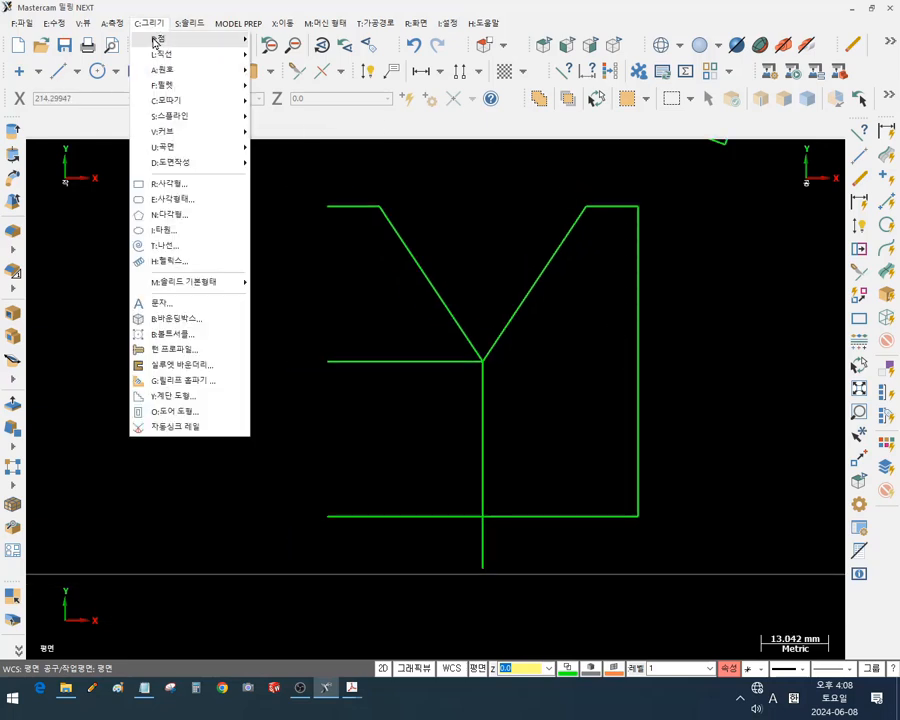
mouse_move(166, 71)
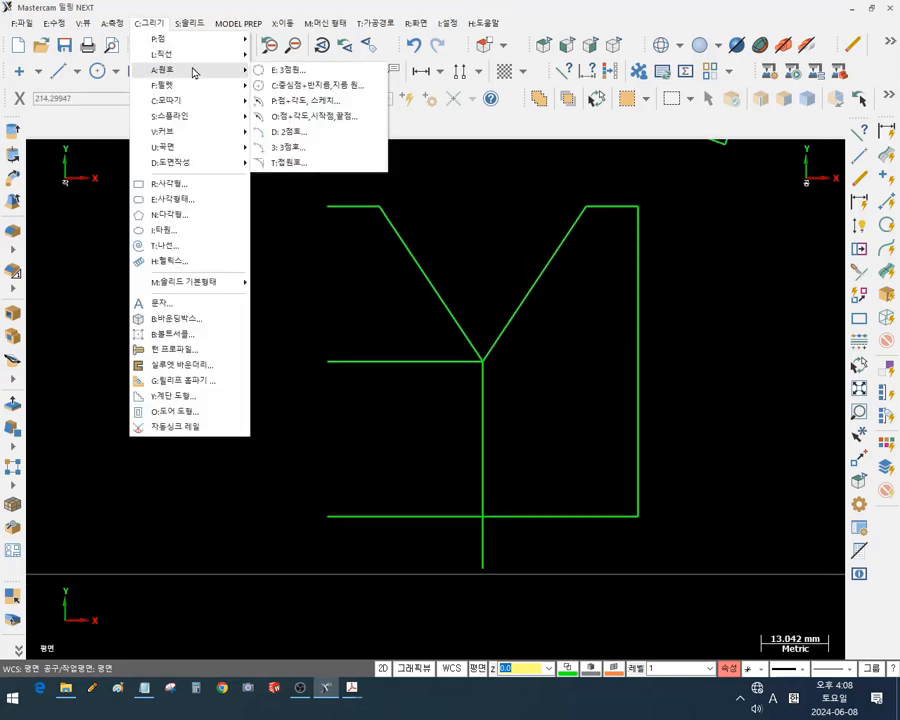
click(314, 86)
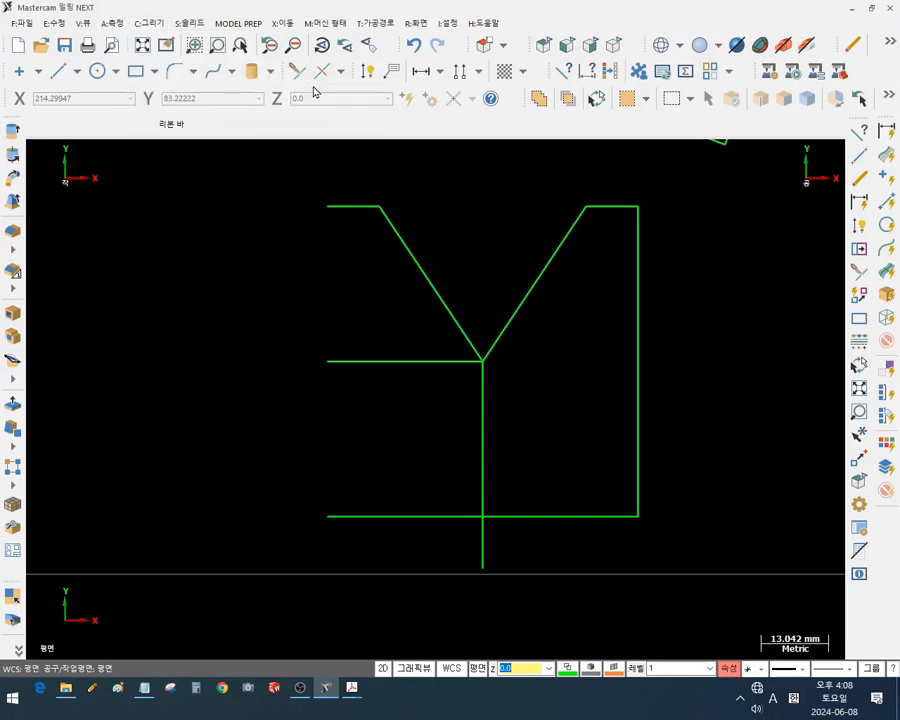
click(329, 361)
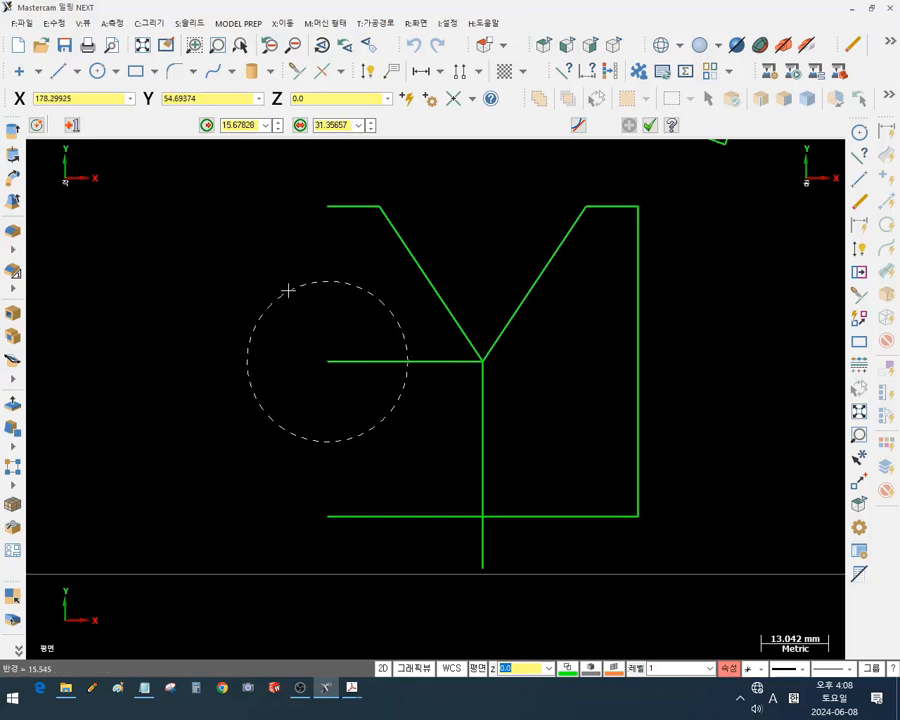
click(288, 288)
double_click(251, 125)
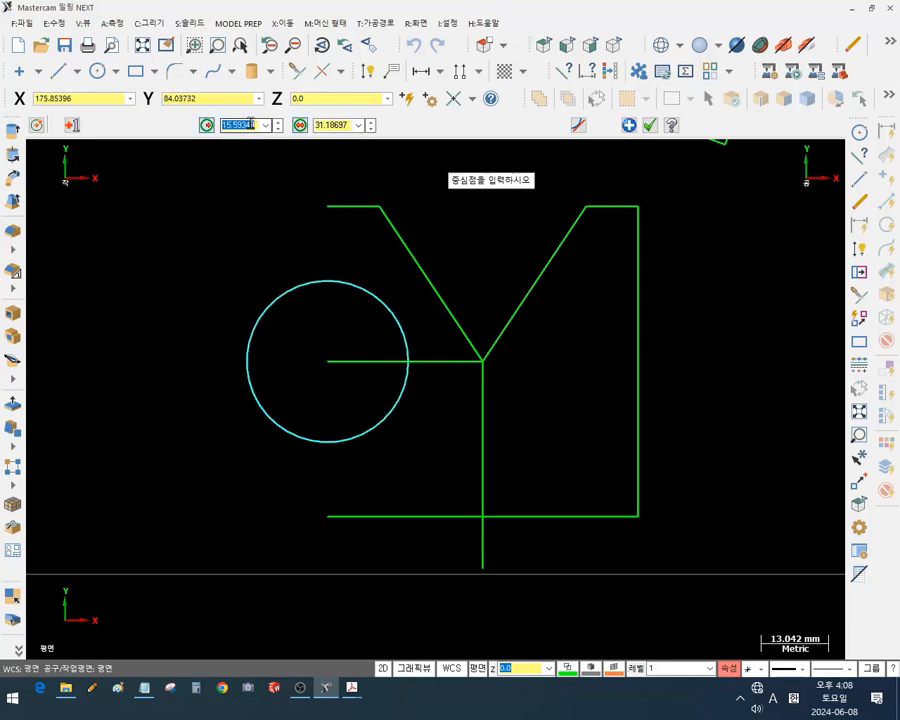
text(20)
key(Return)
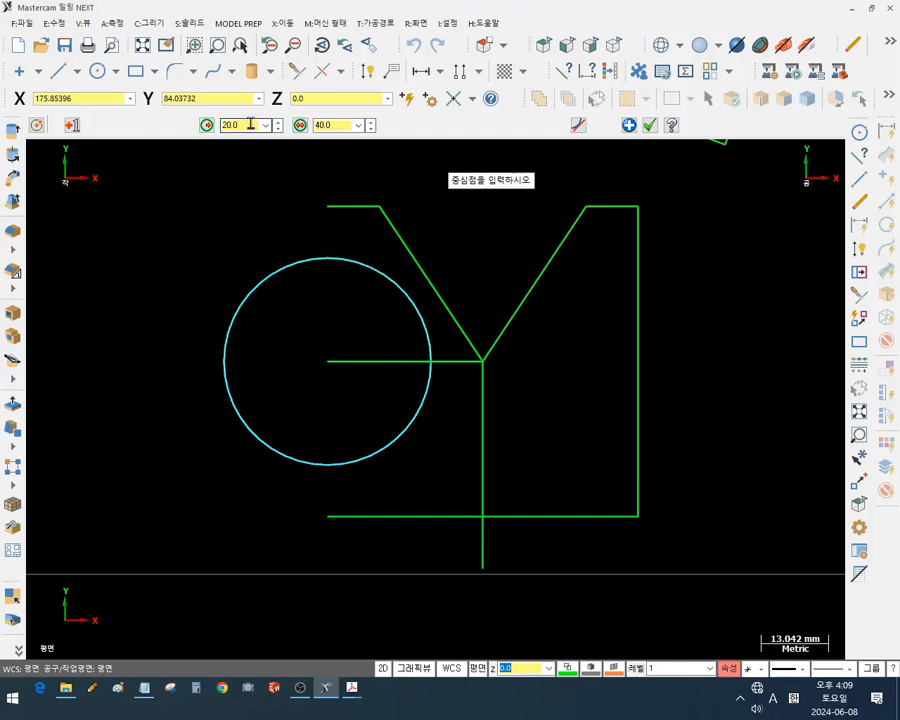
Draw a second circle of radius 20 mm centred on the lower end of the vertical construction line
click(482, 568)
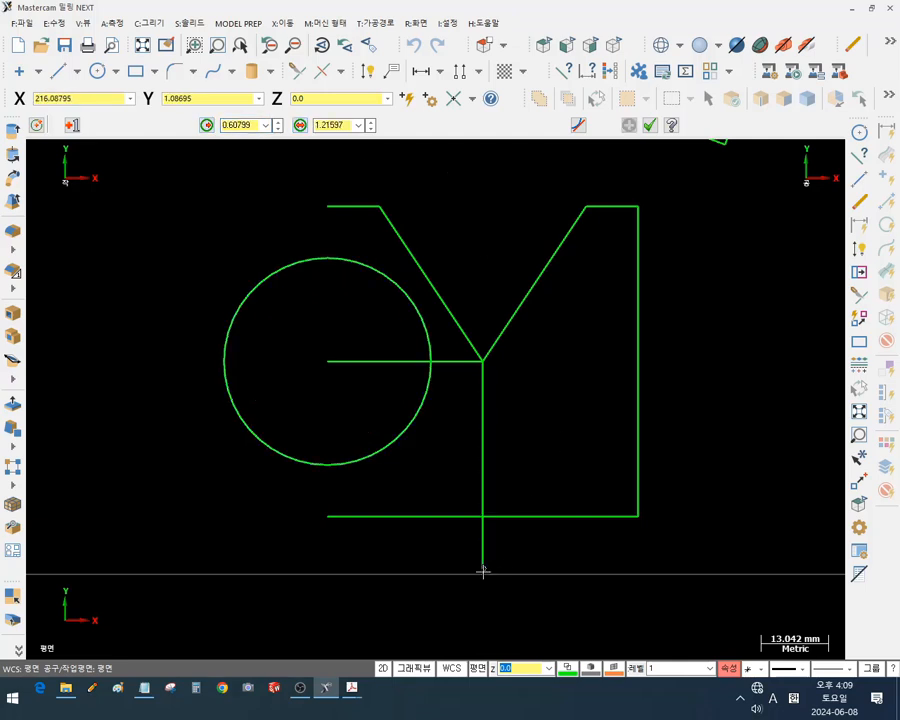
click(539, 482)
double_click(240, 125)
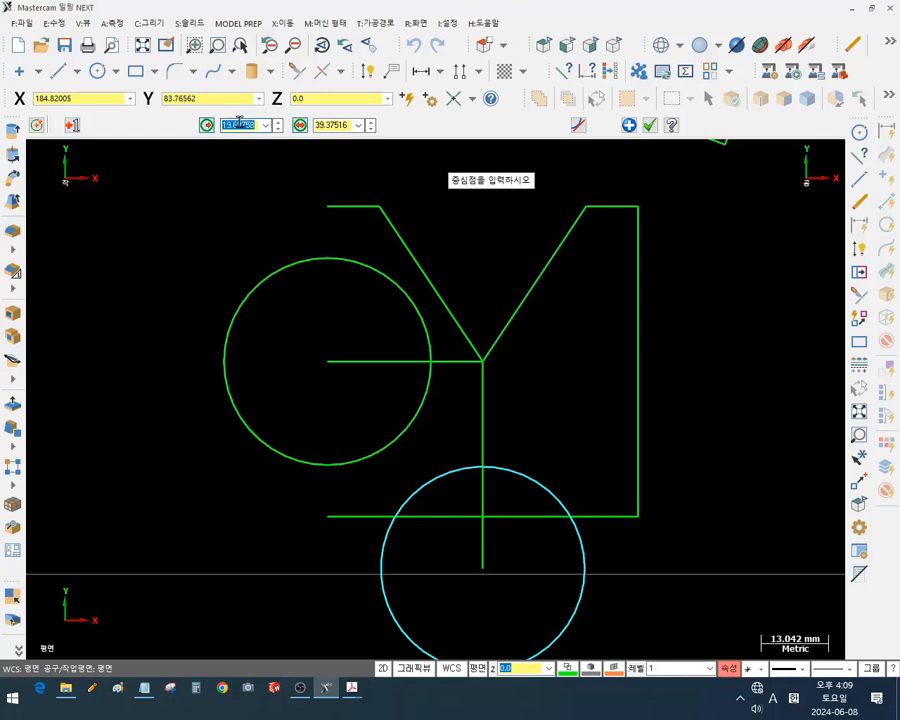
text(20)
key(Return)
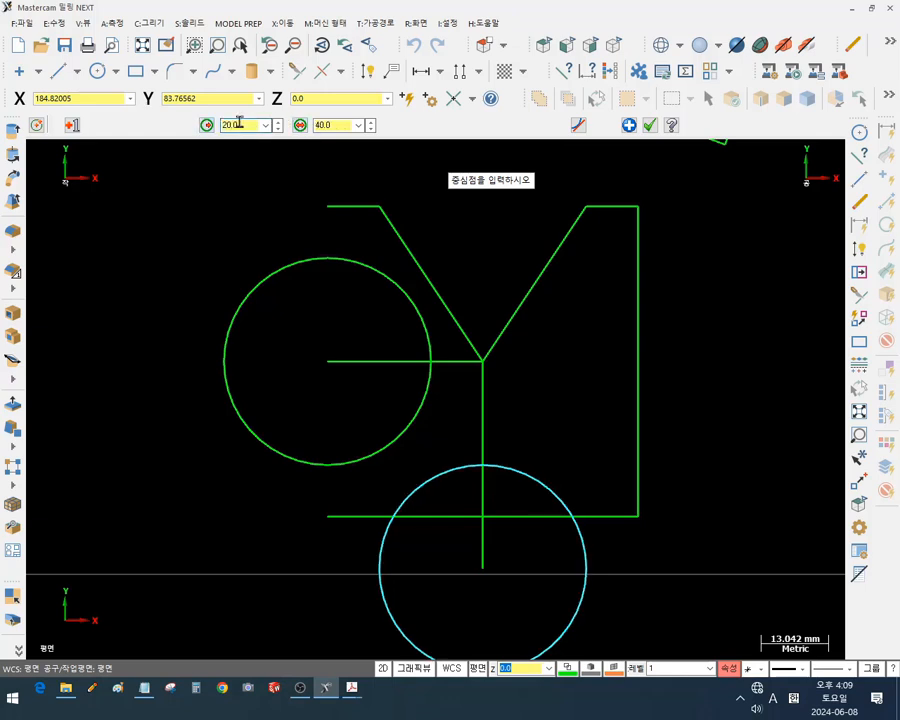
click(650, 127)
scroll(628, 332, down, 2)
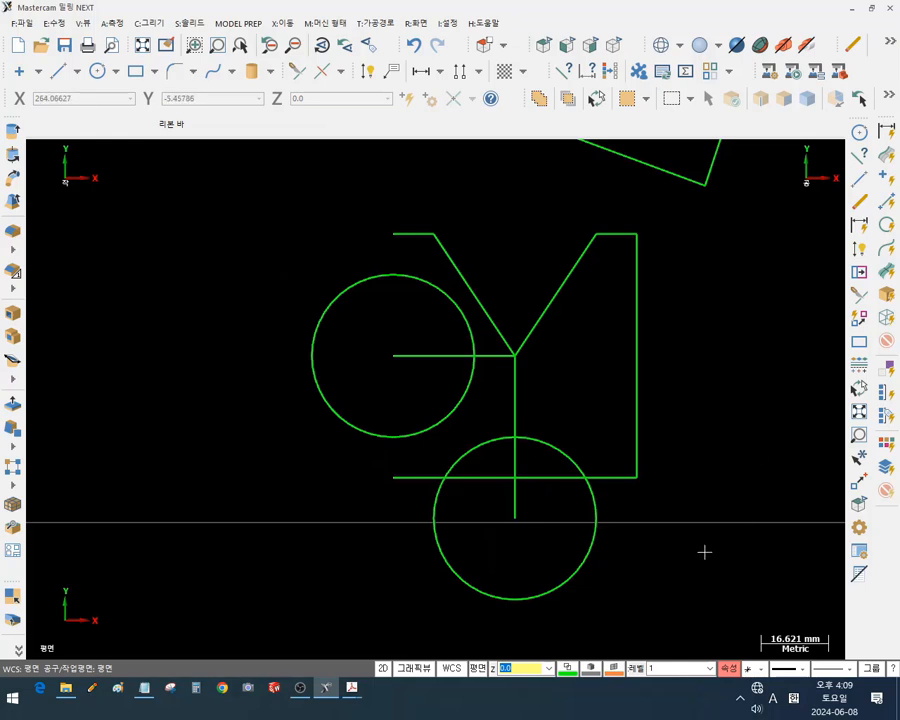
Dimension the lengths of the horizontal and vertical construction lines with Smart Dimension
scroll(662, 591, up, 1)
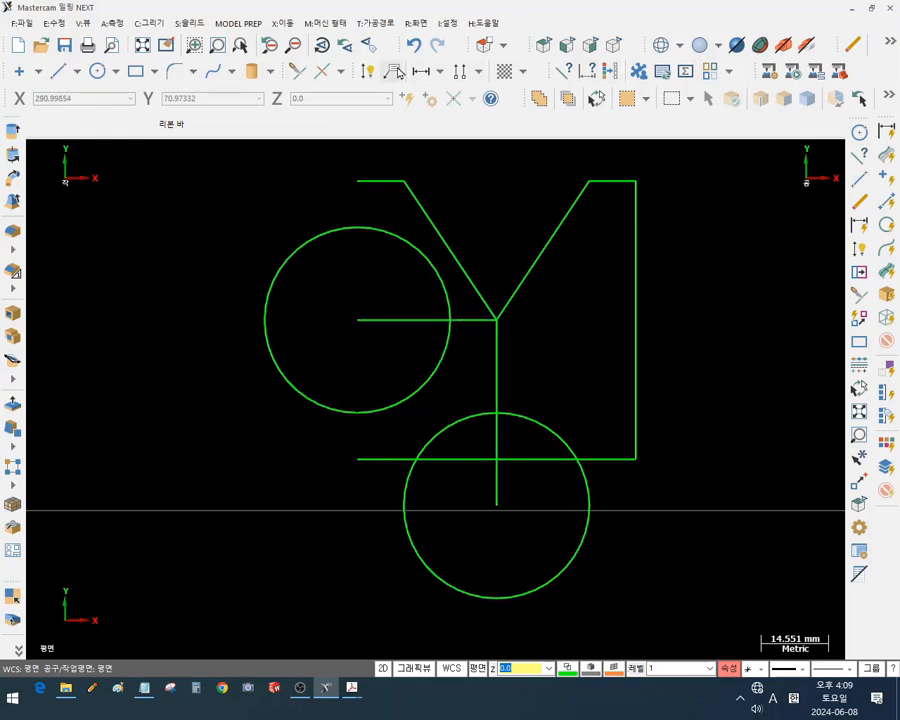
click(368, 71)
click(475, 319)
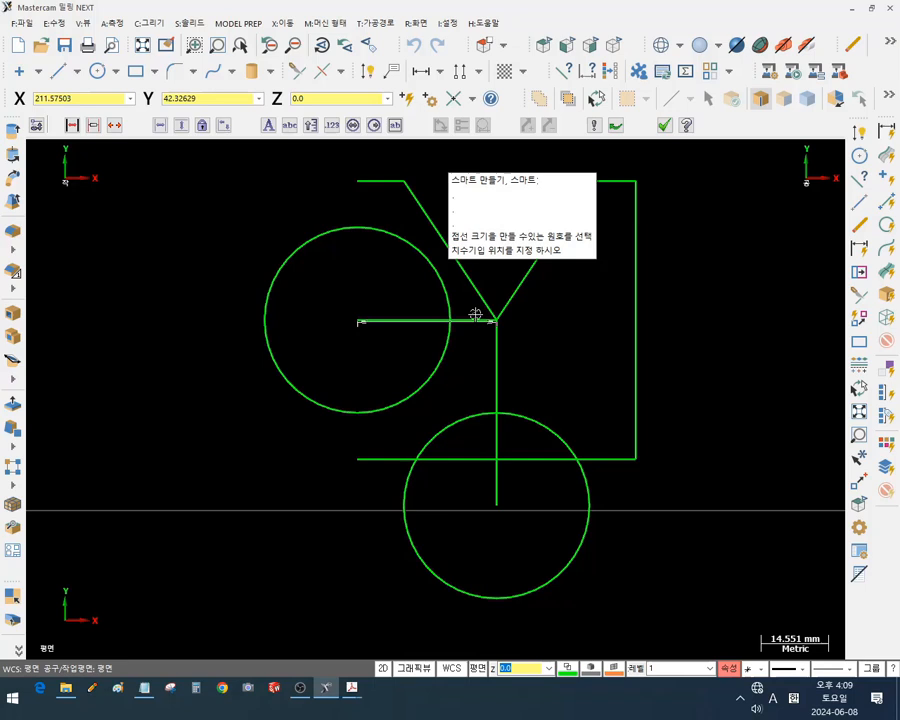
click(395, 342)
click(504, 380)
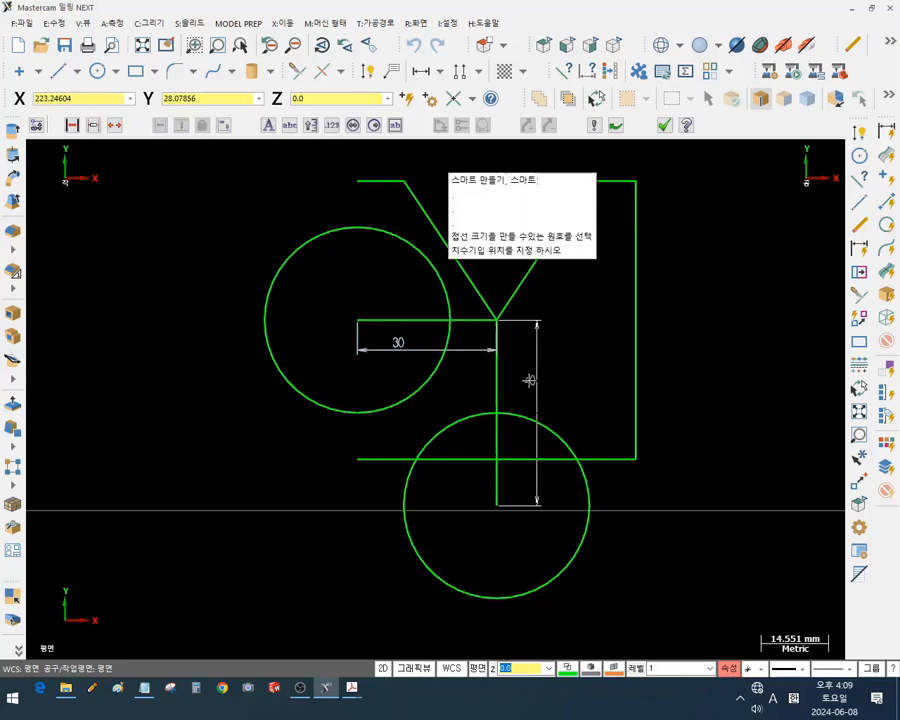
click(534, 380)
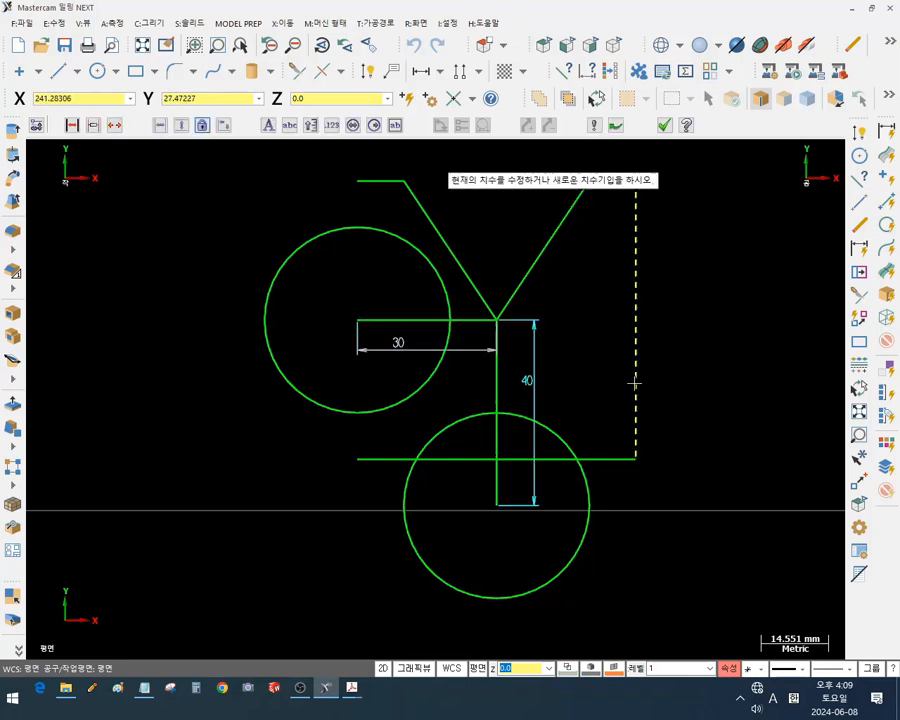
Dimension the lower circle and switch its dimension from diameter to radius
click(415, 551)
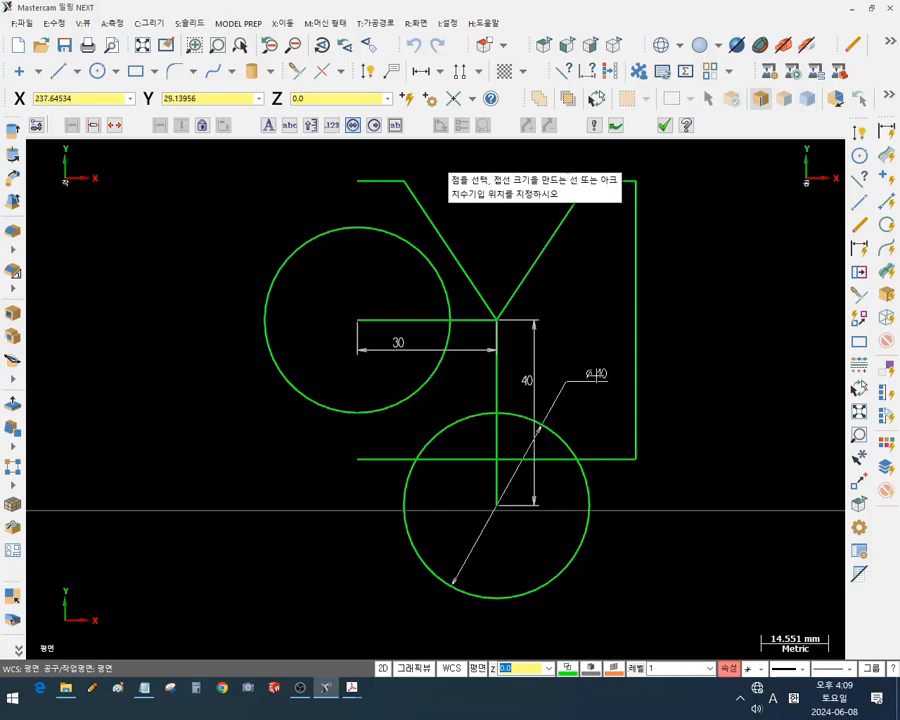
click(592, 386)
scroll(633, 420, up, 2)
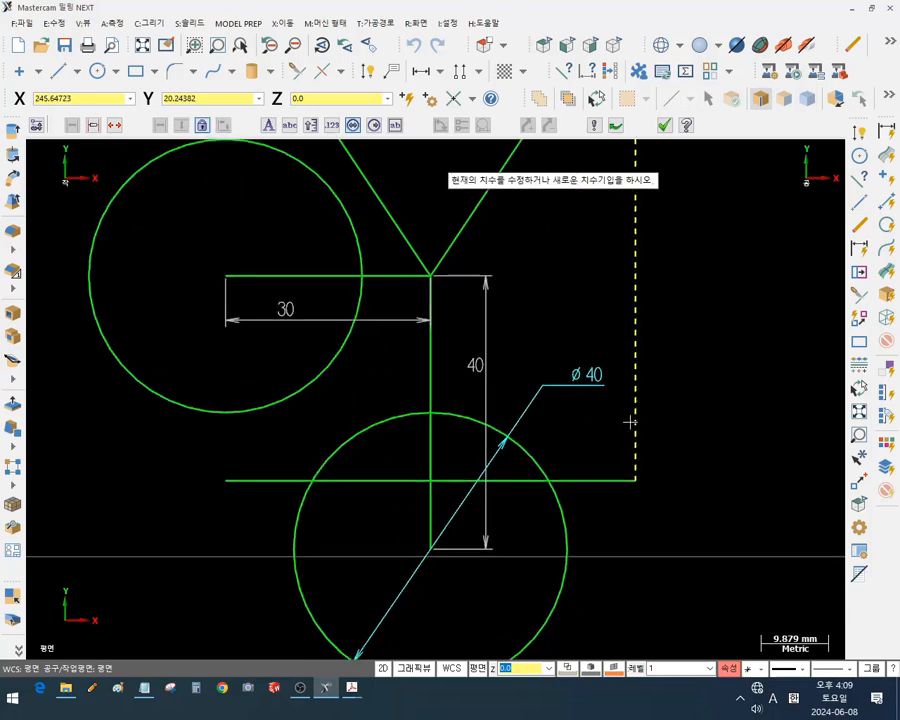
scroll(625, 425, up, 2)
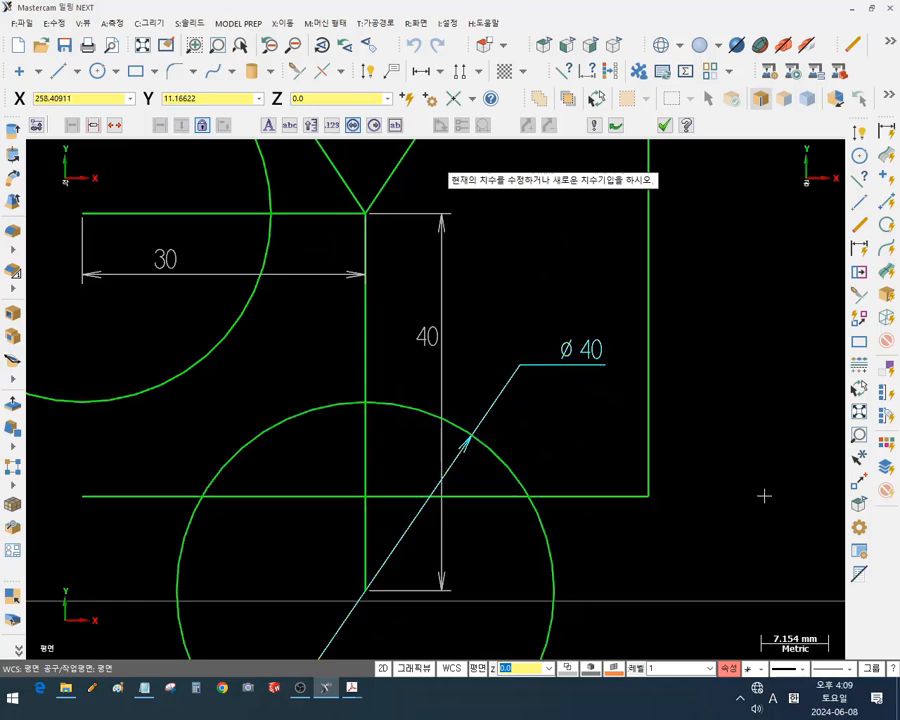
key(r)
scroll(768, 495, down, 2)
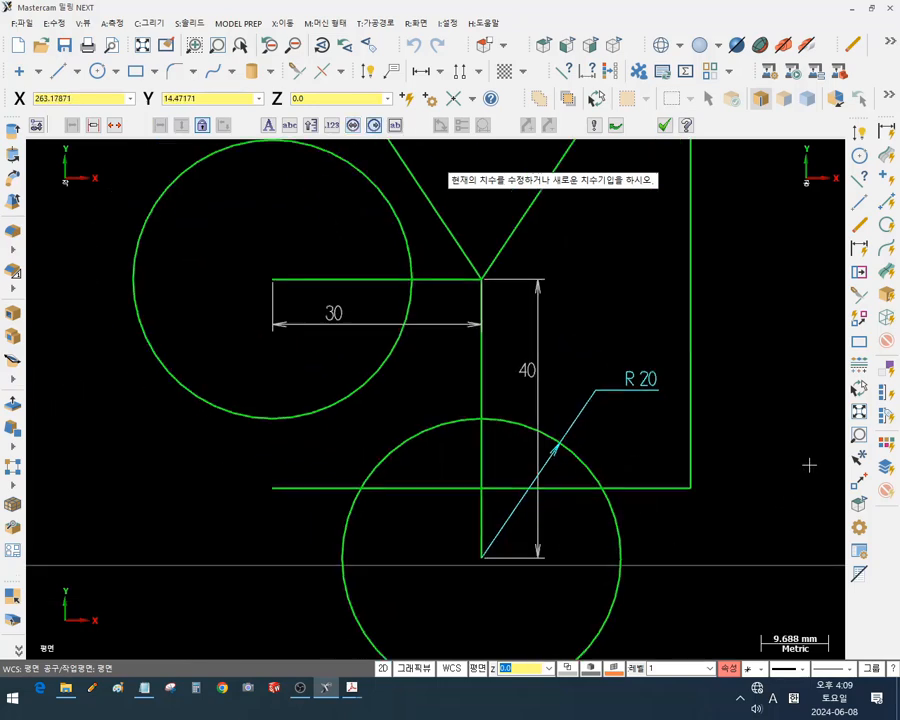
Add a radius dimension to the left circle, placed at its lower left, and finish dimensioning
click(251, 203)
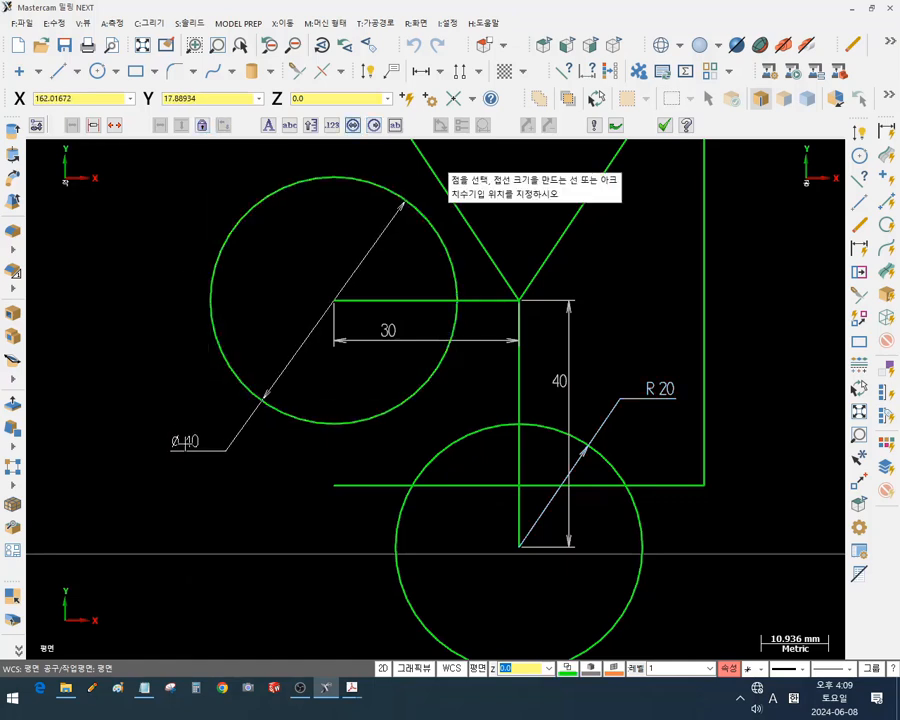
key(r)
click(244, 441)
scroll(283, 464, down, 4)
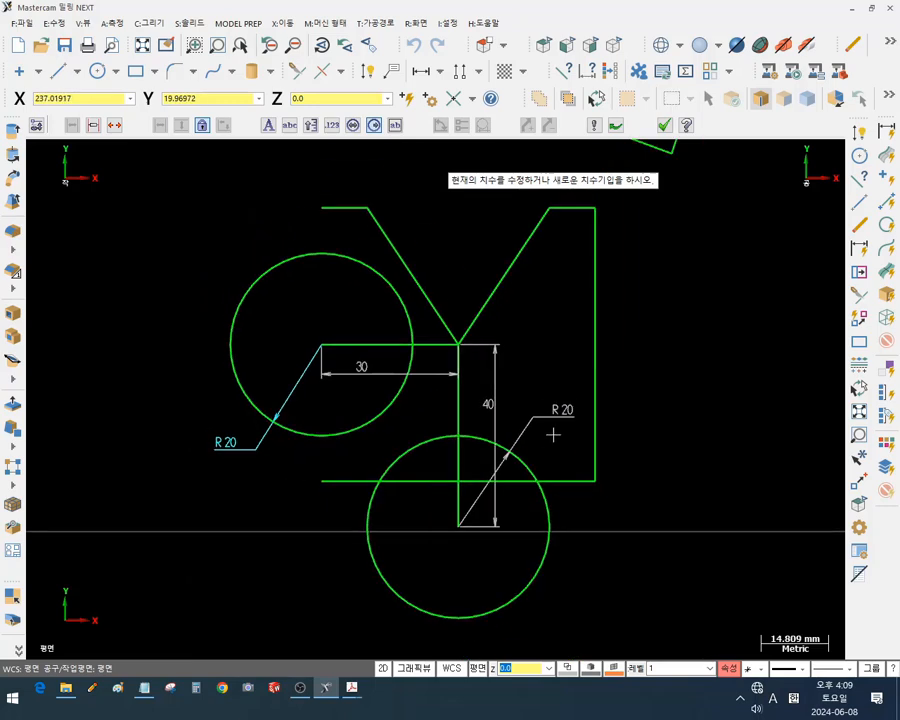
scroll(552, 432, up, 1)
click(667, 128)
key(Escape)
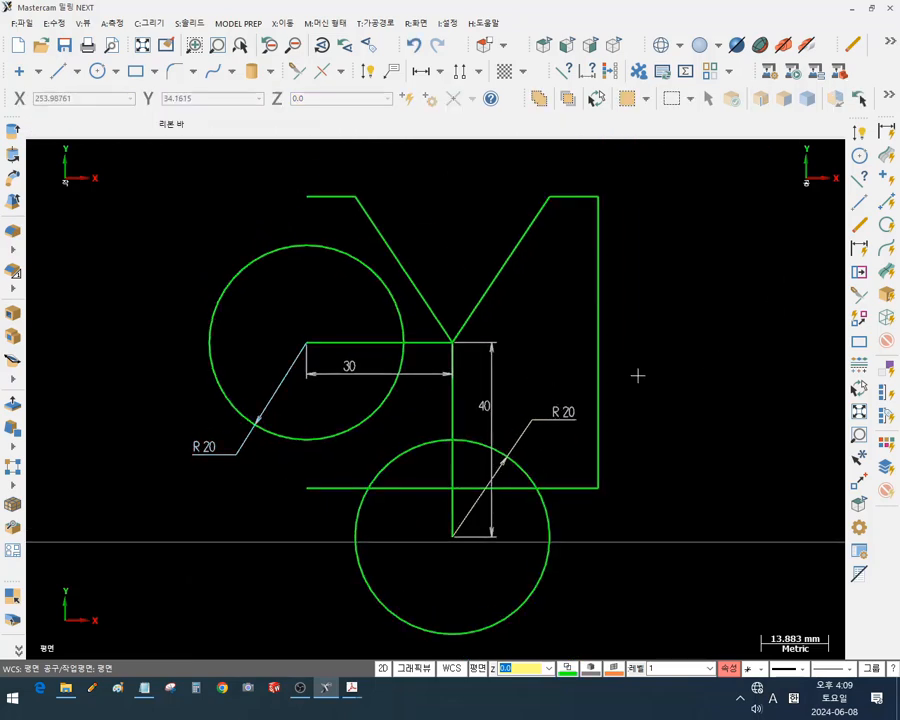
scroll(636, 372, up, 1)
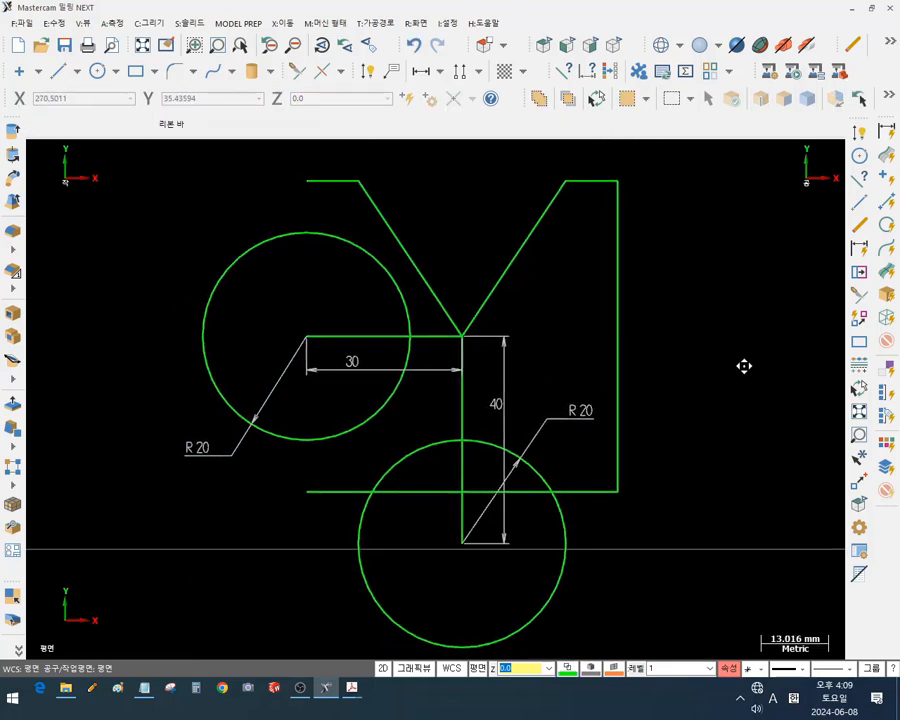
middle_drag(740, 364, 760, 362)
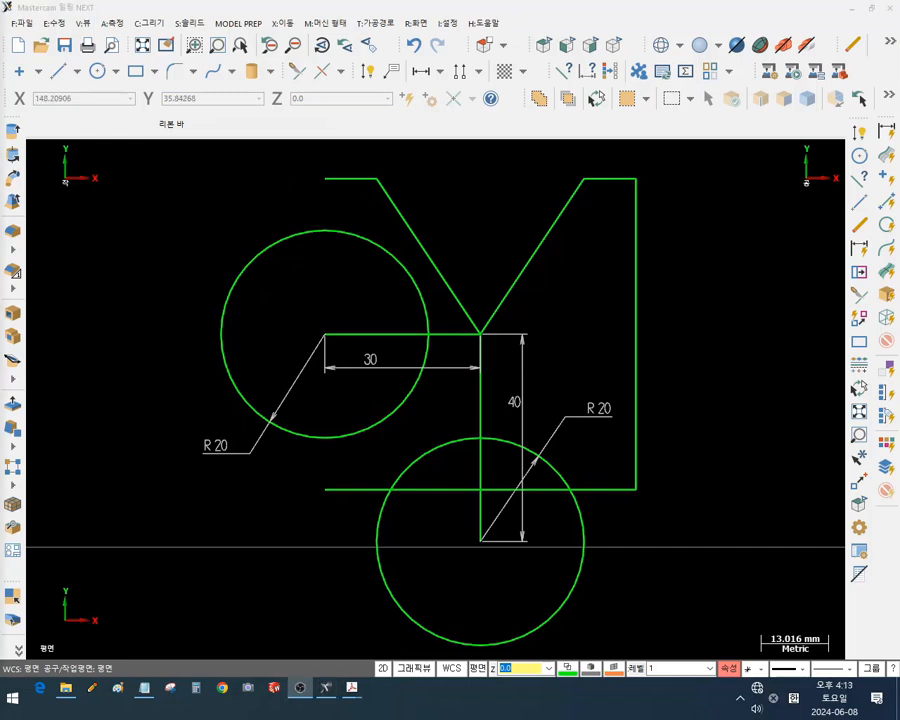
scroll(760, 288, down, 1)
scroll(446, 217, up, 1)
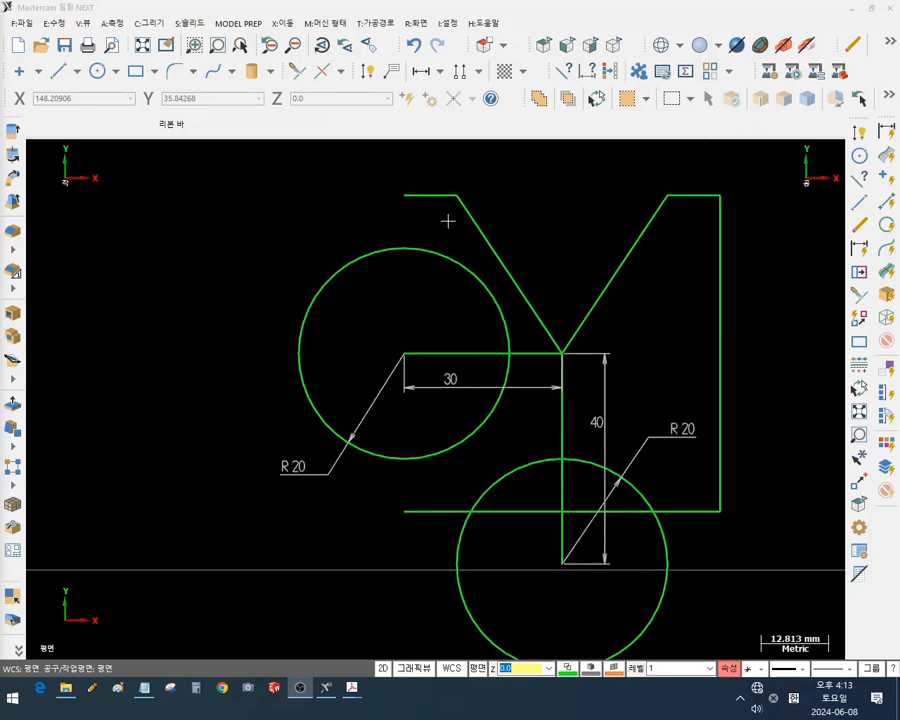
scroll(355, 197, up, 4)
click(331, 291)
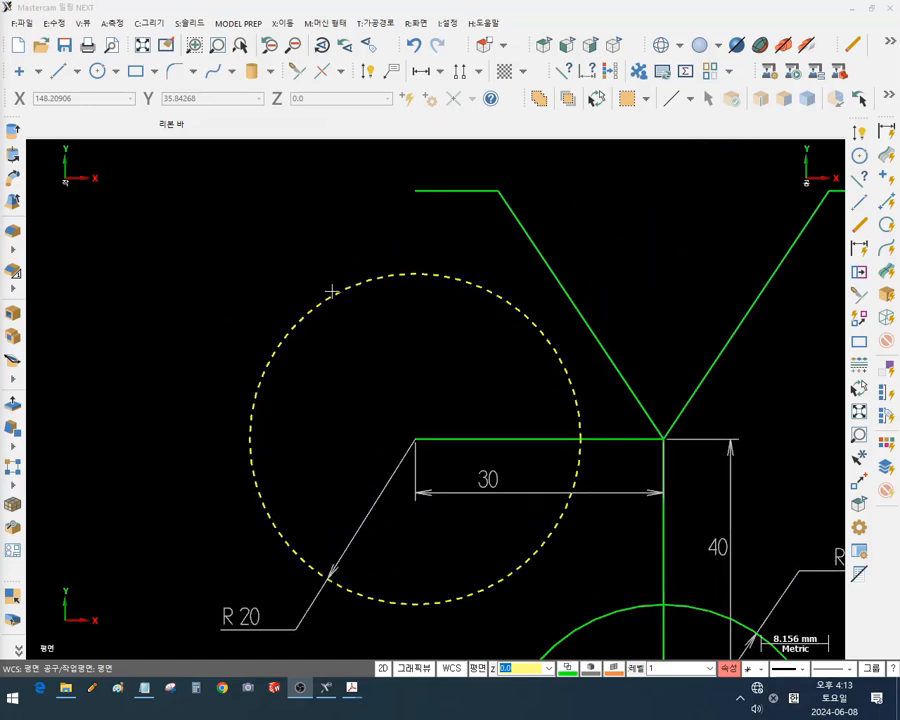
click(424, 191)
scroll(205, 240, up, 2)
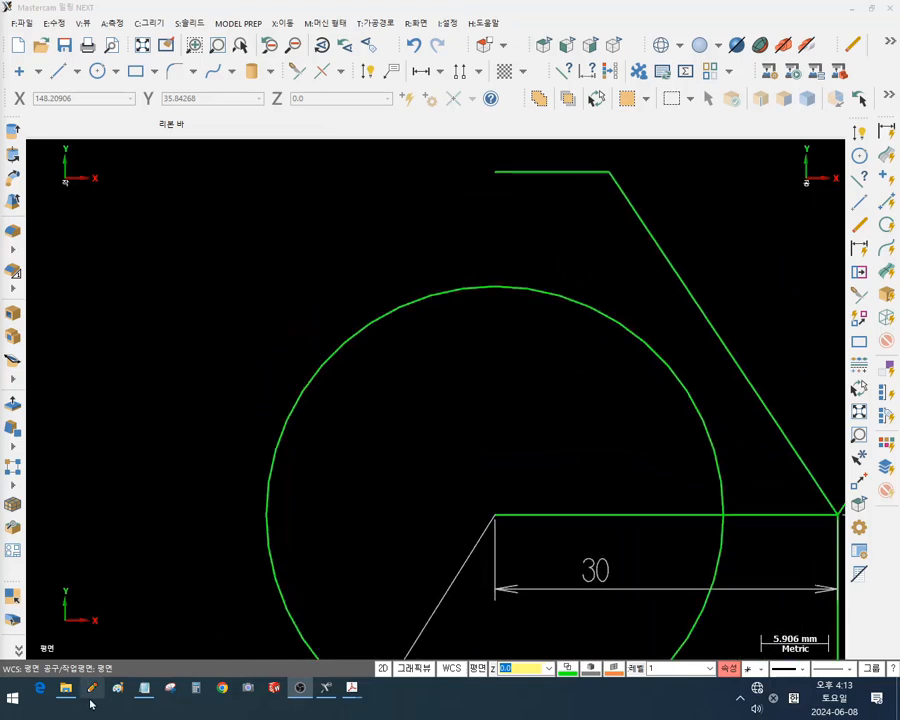
Mark the profile's open upper-left endpoint and the intended tangent line to the left circle with the on-screen pen, then clear the markup
click(491, 172)
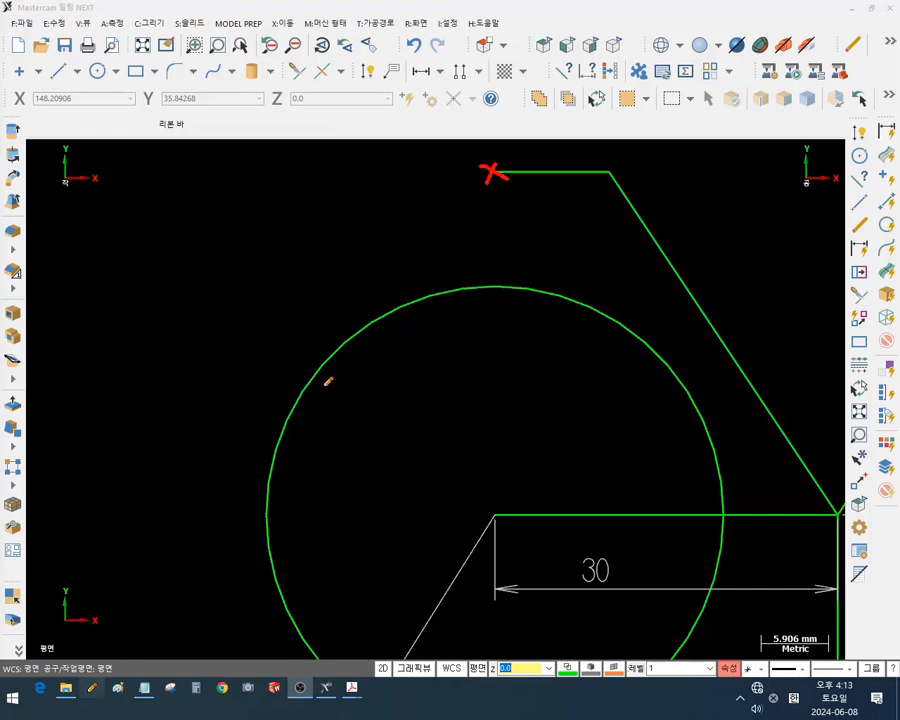
drag(491, 173, 353, 331)
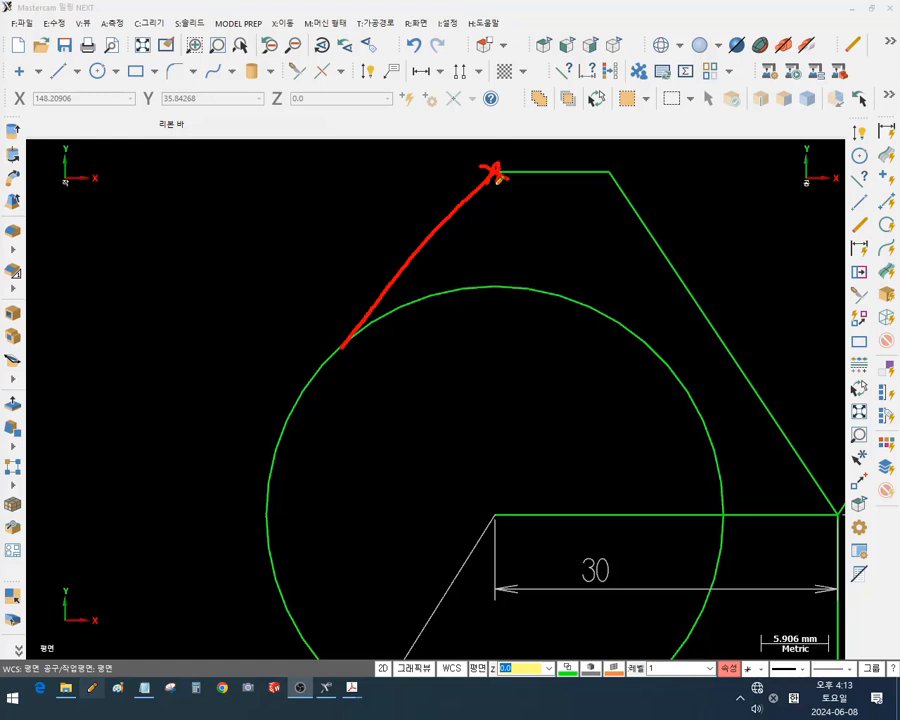
drag(482, 161, 498, 176)
mouse_move(318, 356)
mouse_down()
mouse_move(311, 400)
mouse_move(298, 375)
mouse_up()
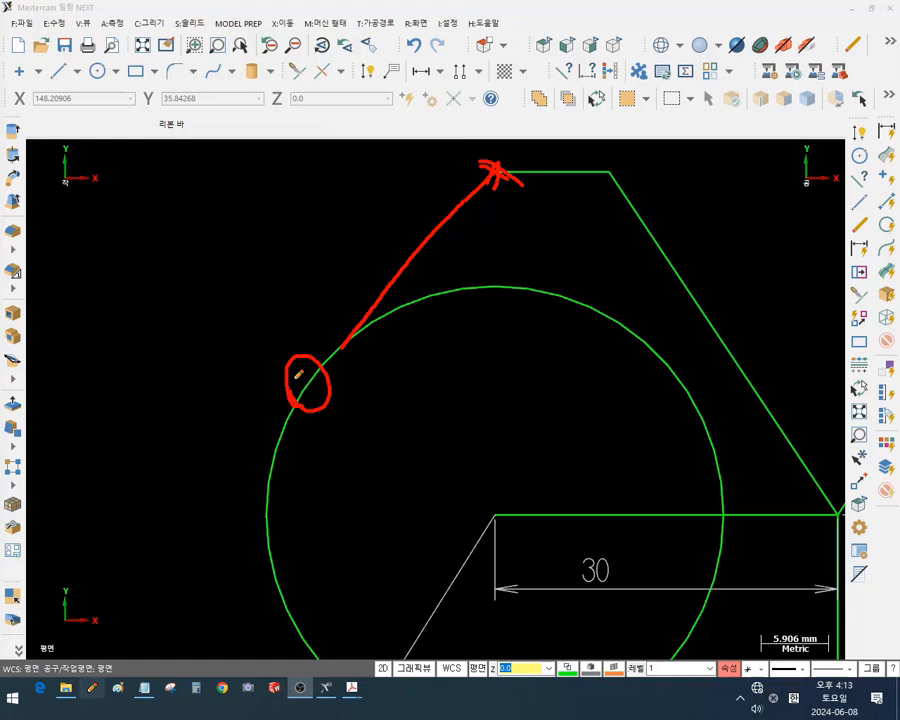
right_click(278, 258)
click(298, 344)
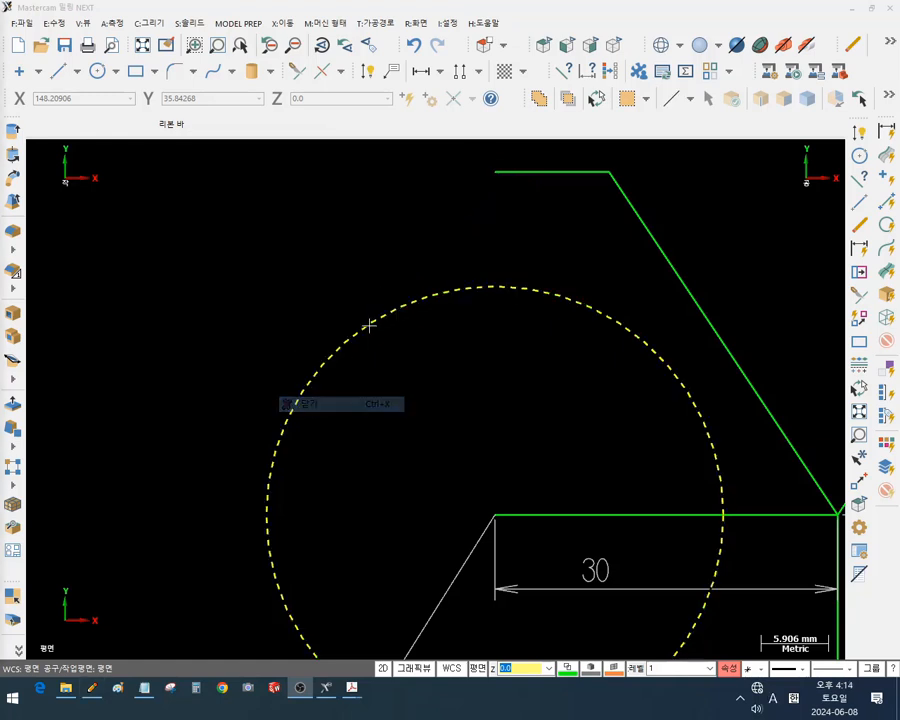
Draw a line from the profile's open upper-left endpoint tangent to the left circle's outer side, with the tangent option enabled
click(57, 71)
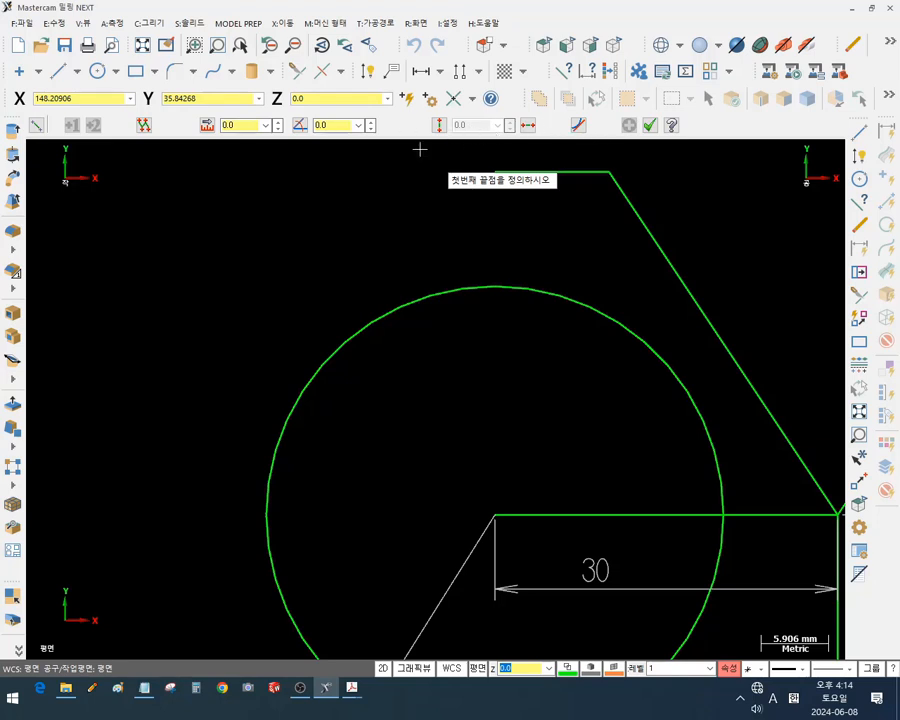
scroll(259, 247, down, 2)
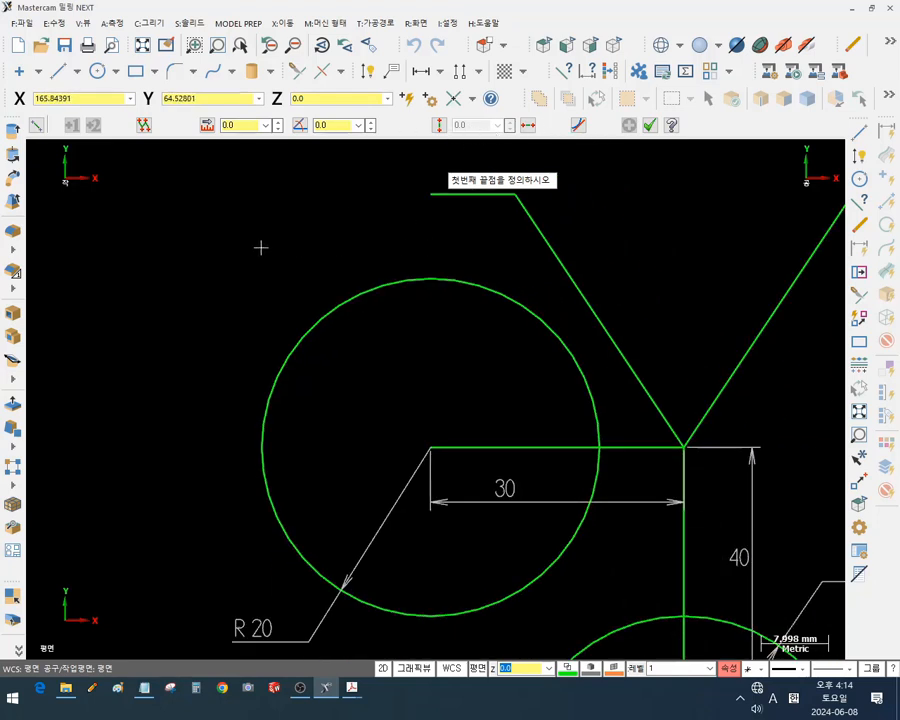
click(432, 195)
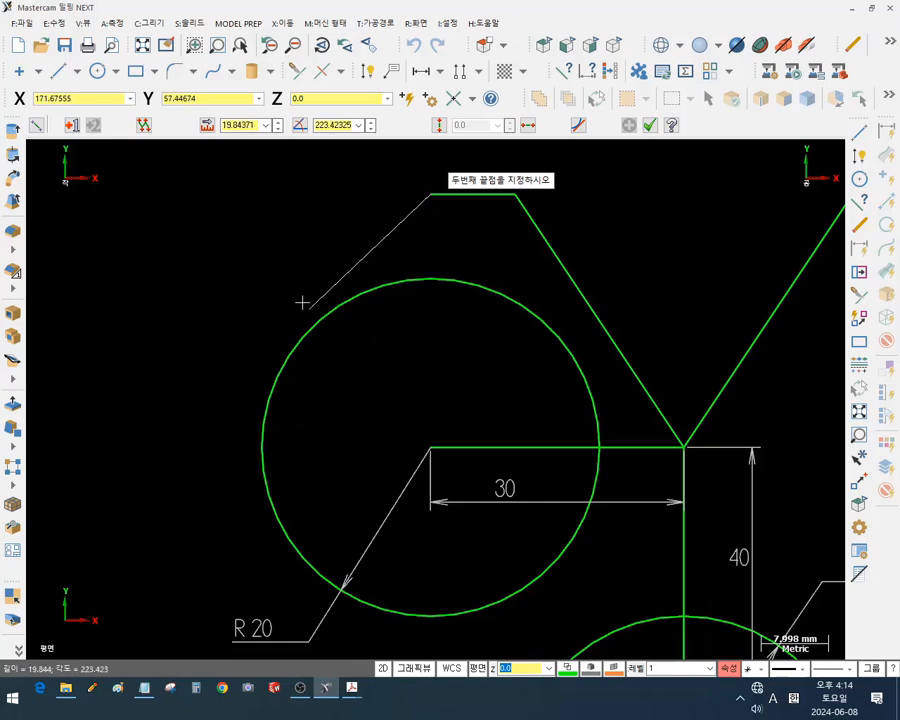
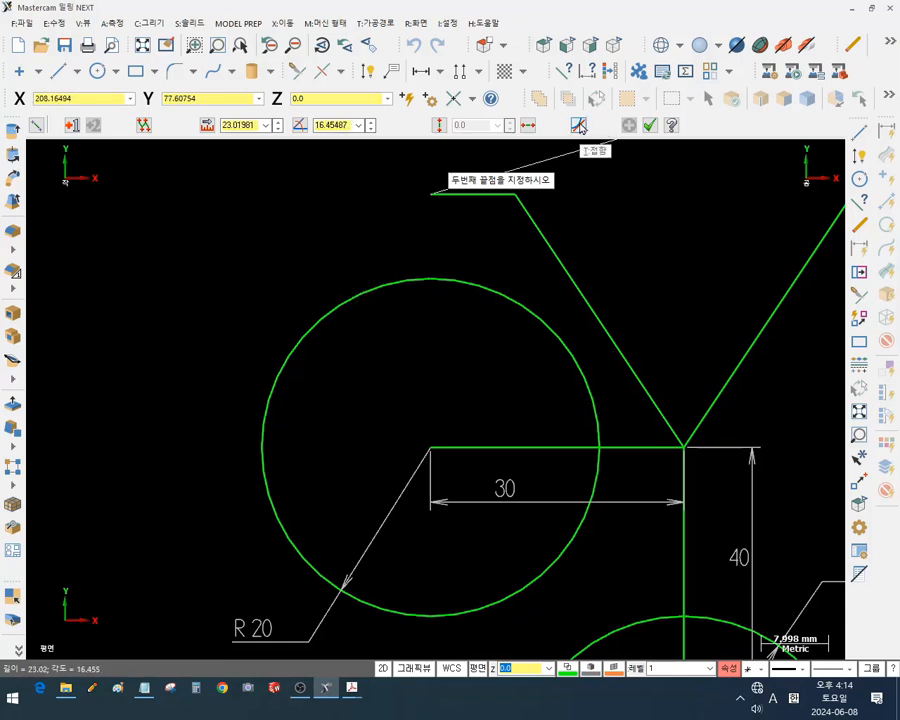
click(579, 125)
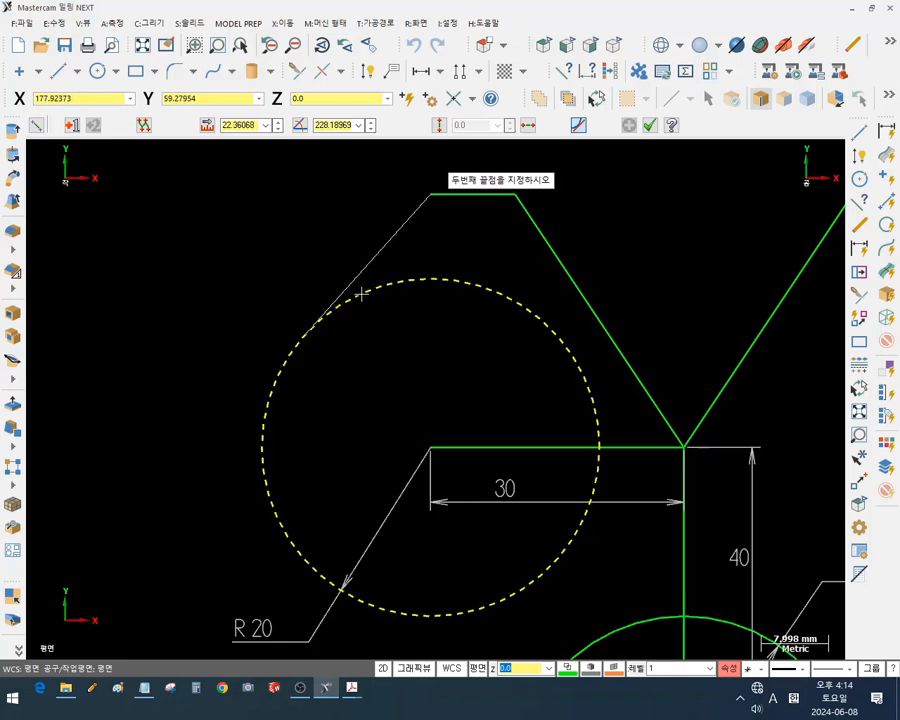
click(361, 293)
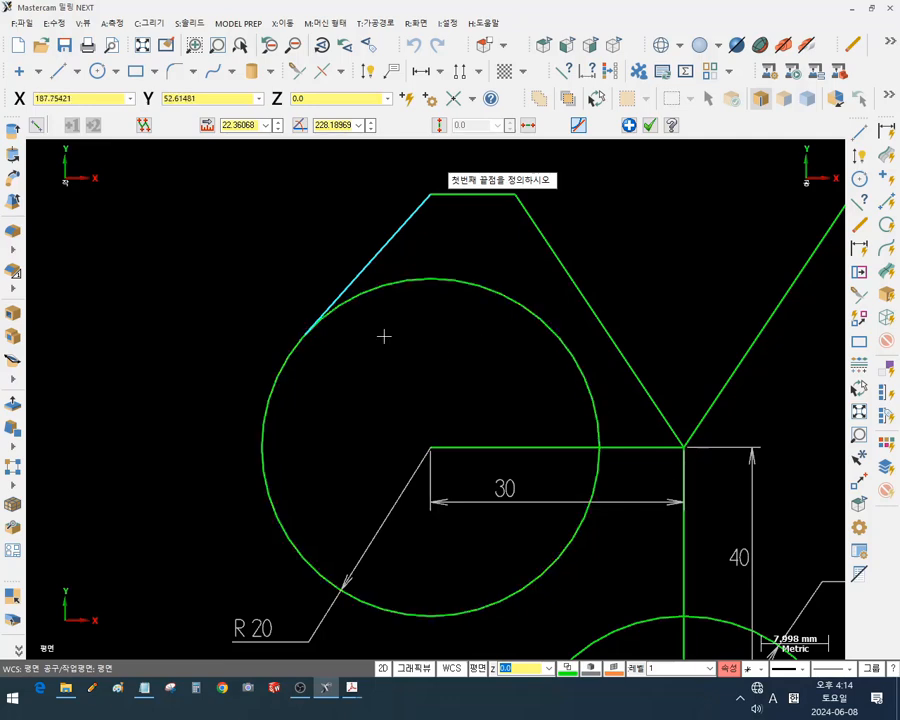
Draw a second tangent line from the bottom edge's left endpoint to the left circle's lower outer side and finish the line command
scroll(197, 272, down, 3)
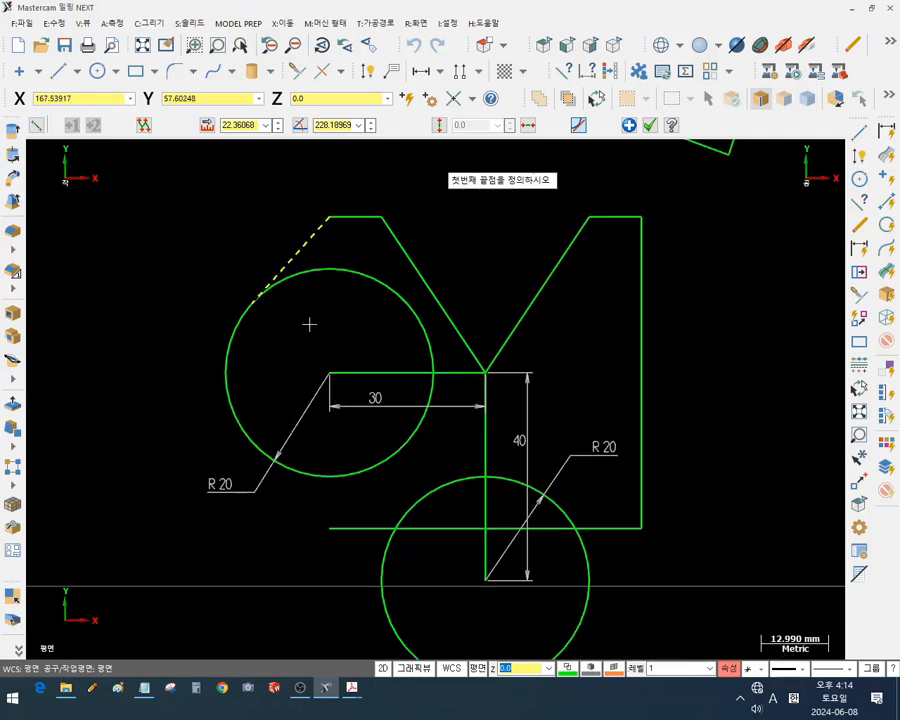
click(331, 528)
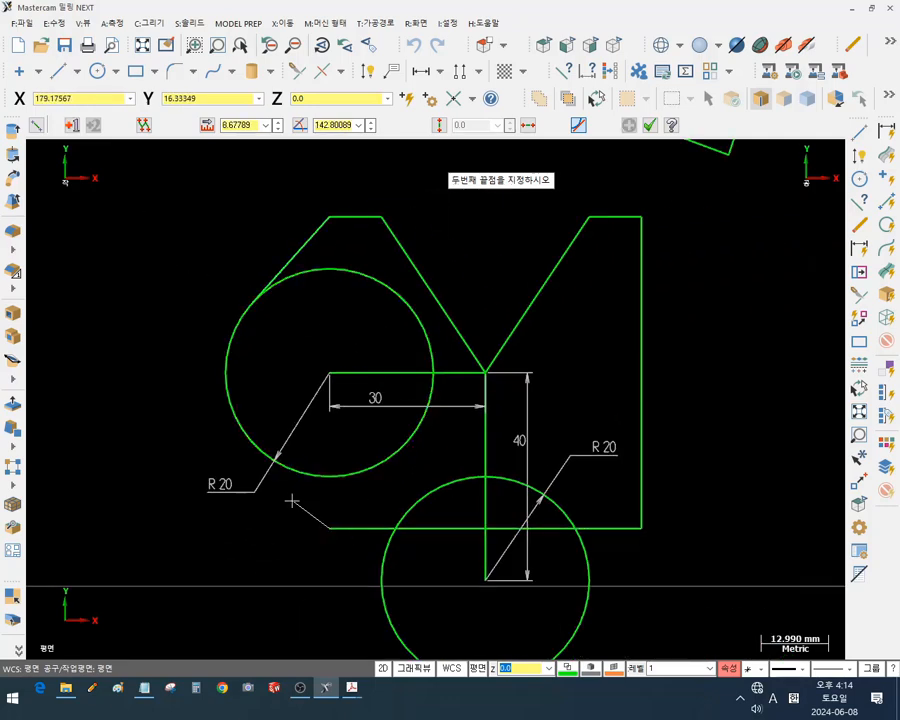
click(258, 448)
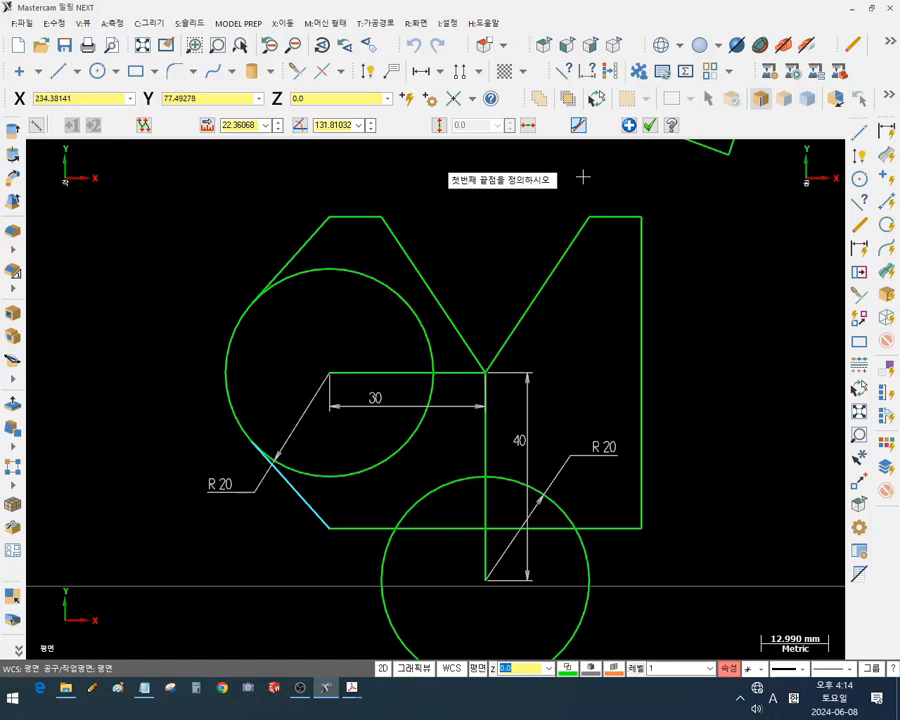
click(649, 125)
Delete the horizontal and vertical construction lines together with their associated dimensions
scroll(338, 432, up, 1)
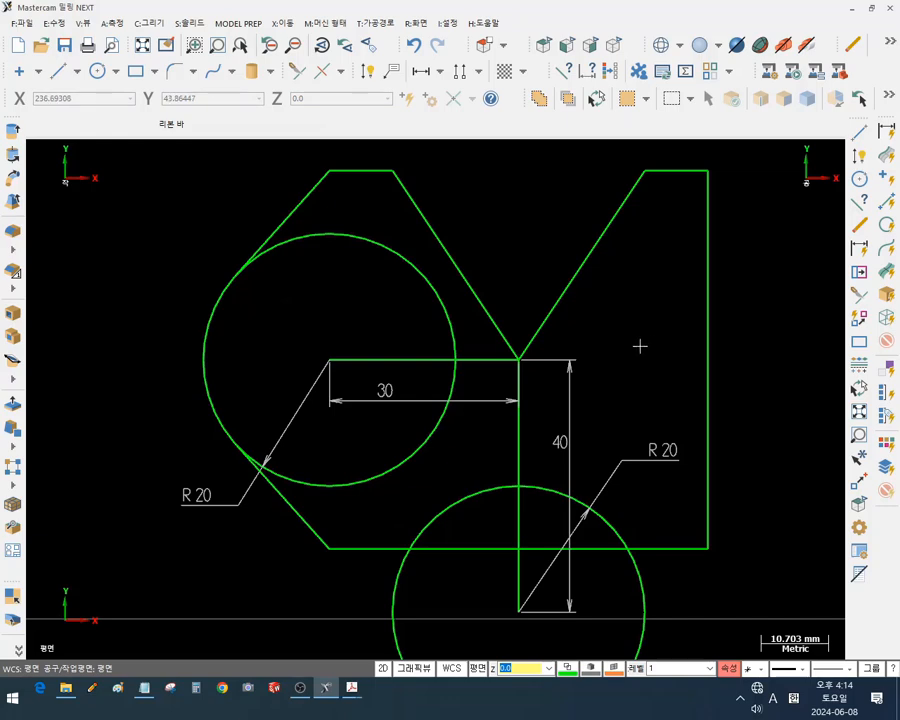
click(490, 360)
click(518, 400)
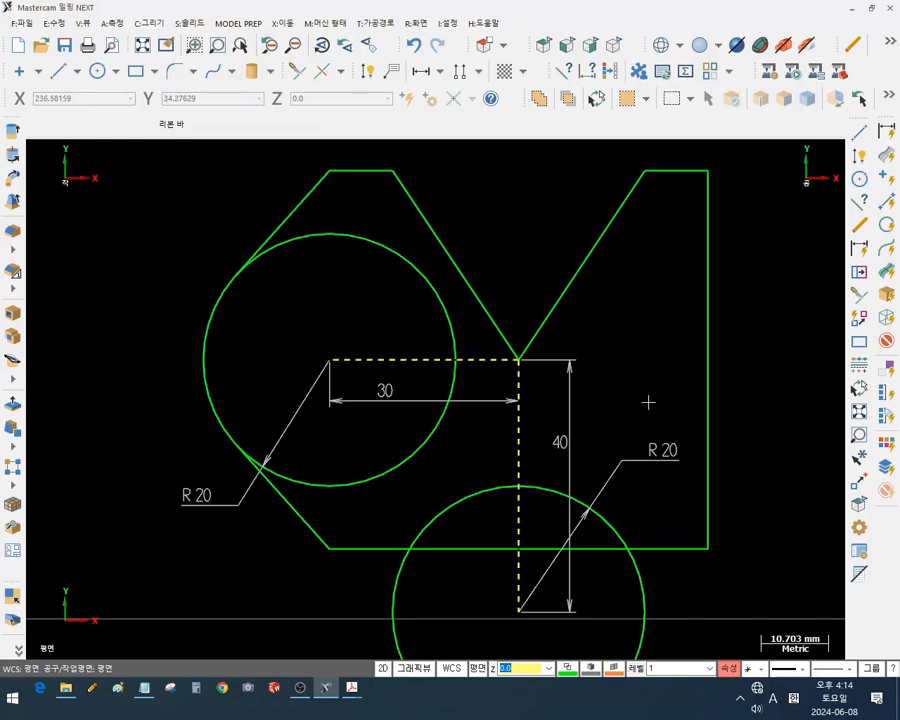
key(Delete)
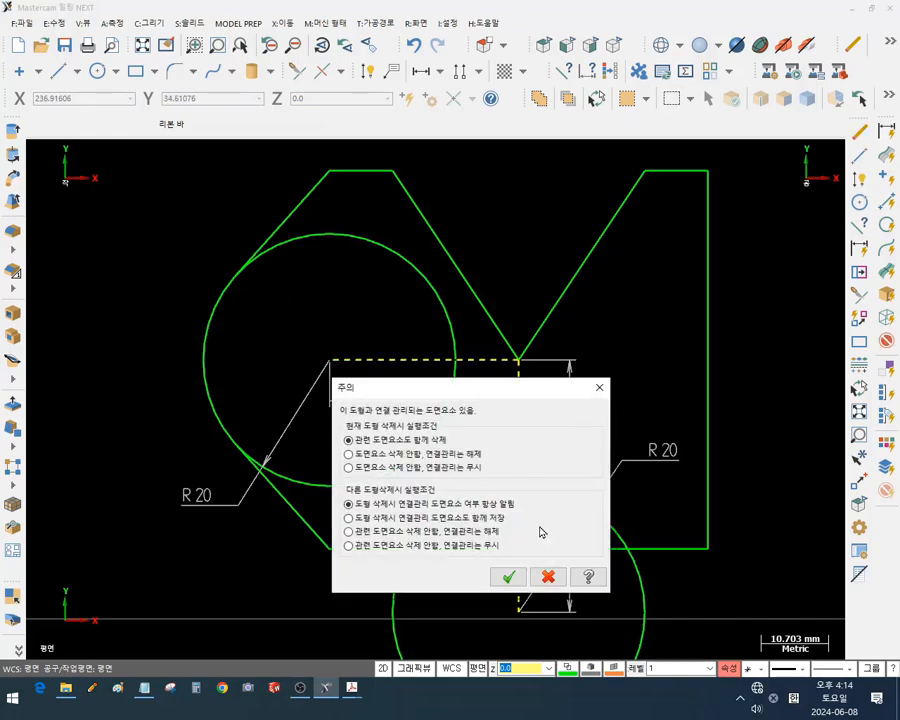
drag(486, 392, 556, 85)
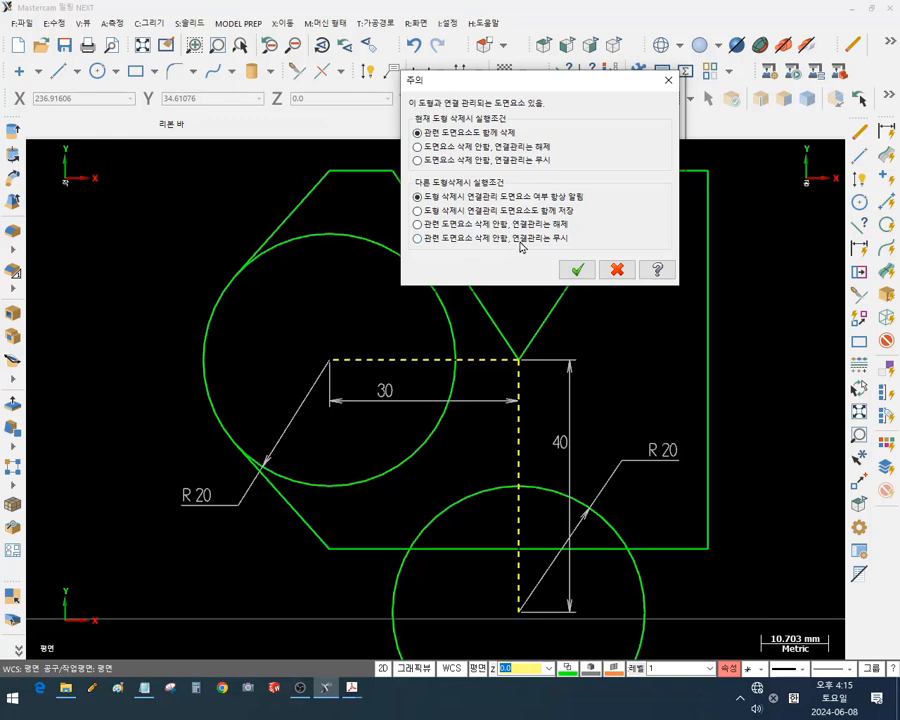
click(582, 271)
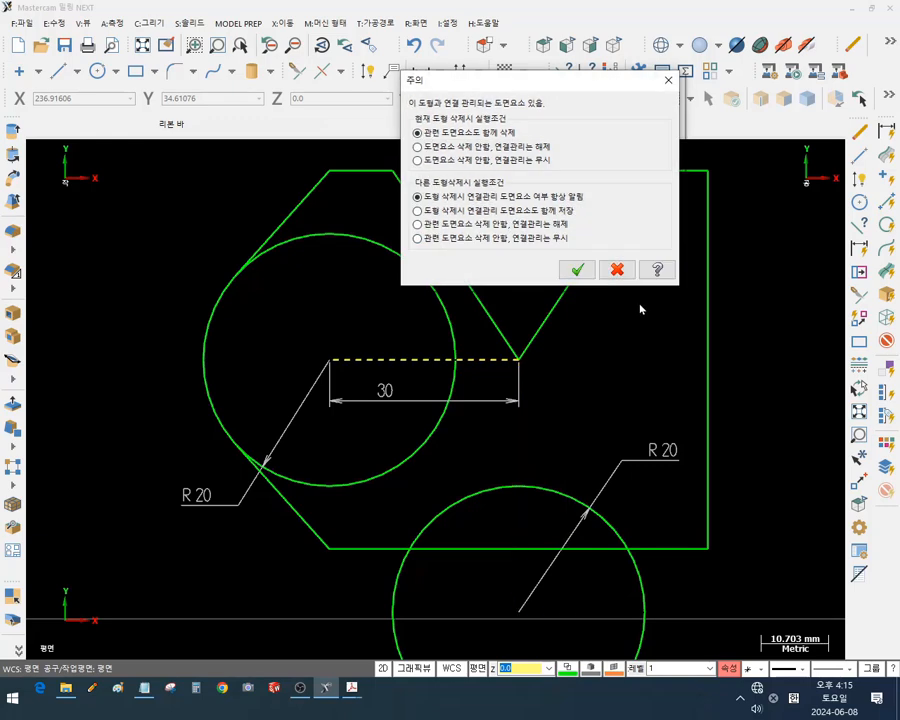
click(578, 270)
Trim away the inner part of the left circle, keeping only the outer arc between the two tangent lines
scroll(662, 322, down, 1)
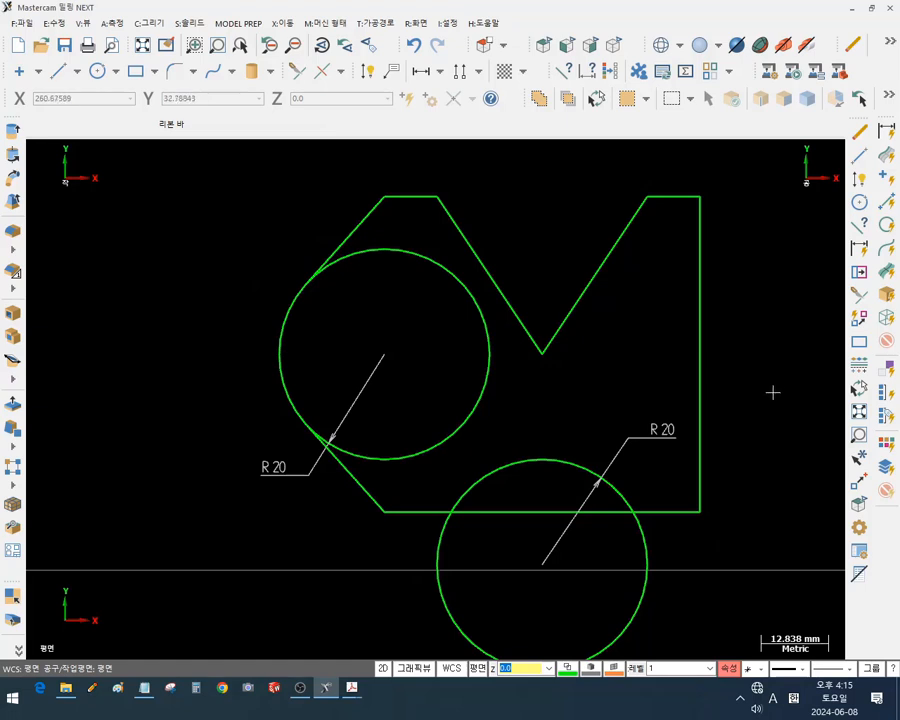
scroll(775, 394, down, 1)
scroll(795, 500, up, 1)
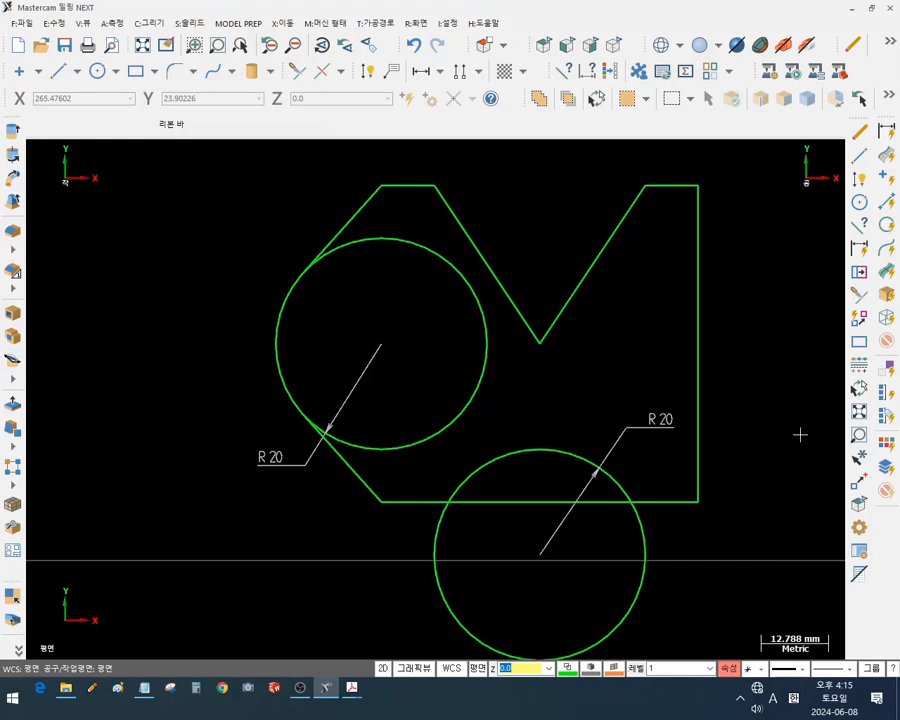
click(858, 295)
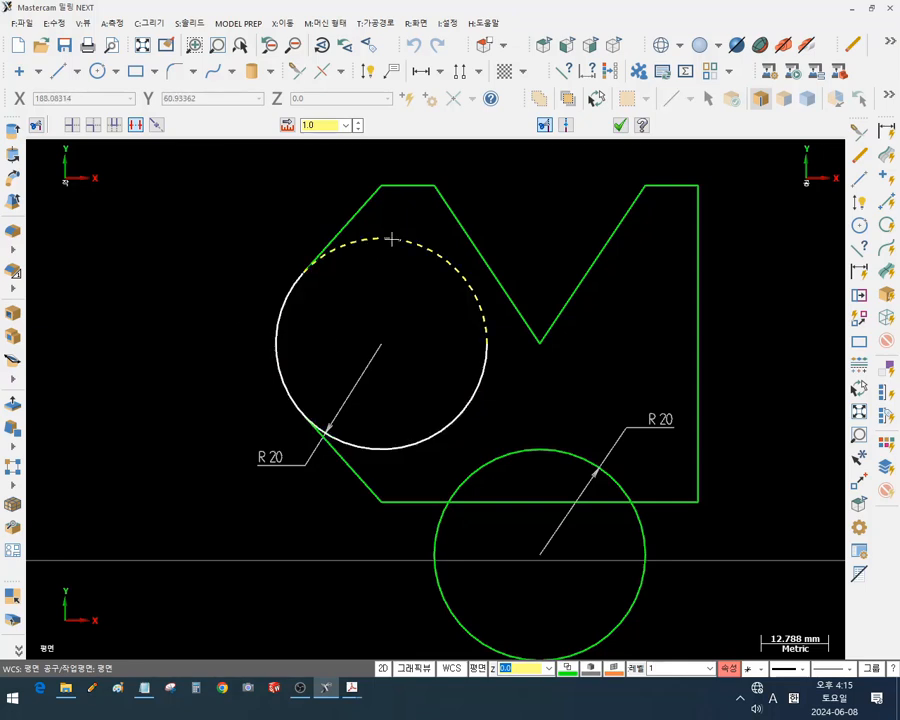
click(458, 272)
click(411, 441)
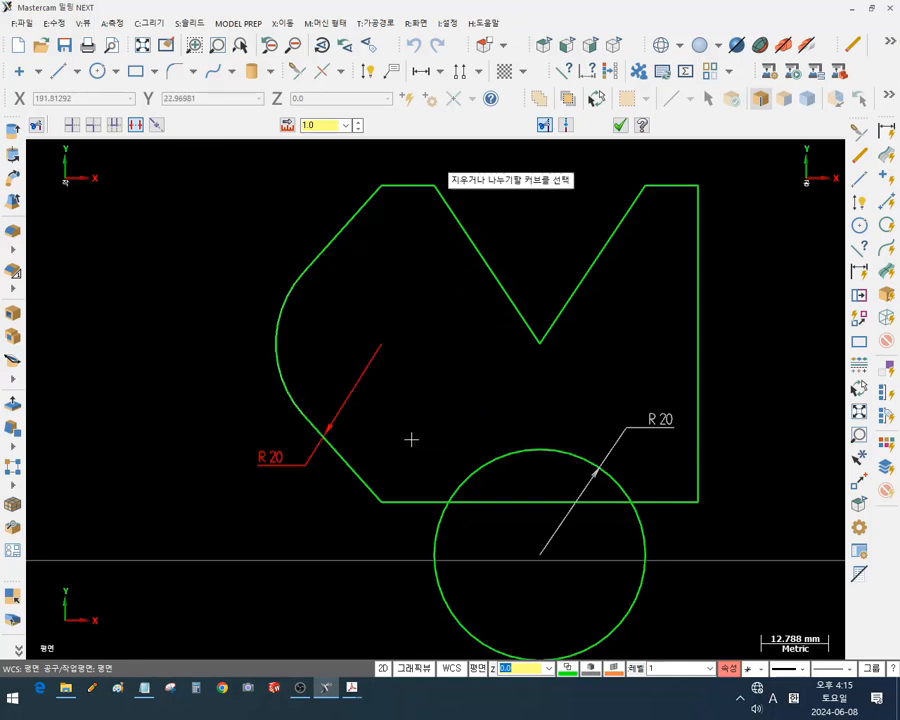
Trim the bottom edge inside the lower circle and the circle's part below the edge, leaving an arc notch, and finish trimming
click(503, 508)
click(445, 540)
click(644, 592)
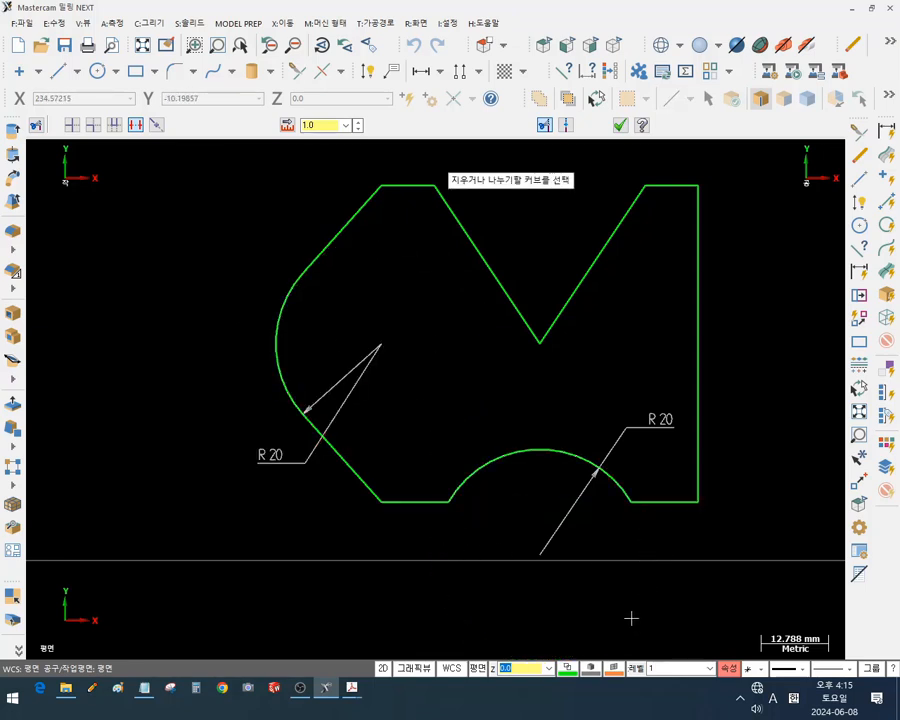
scroll(794, 240, down, 2)
scroll(373, 360, up, 4)
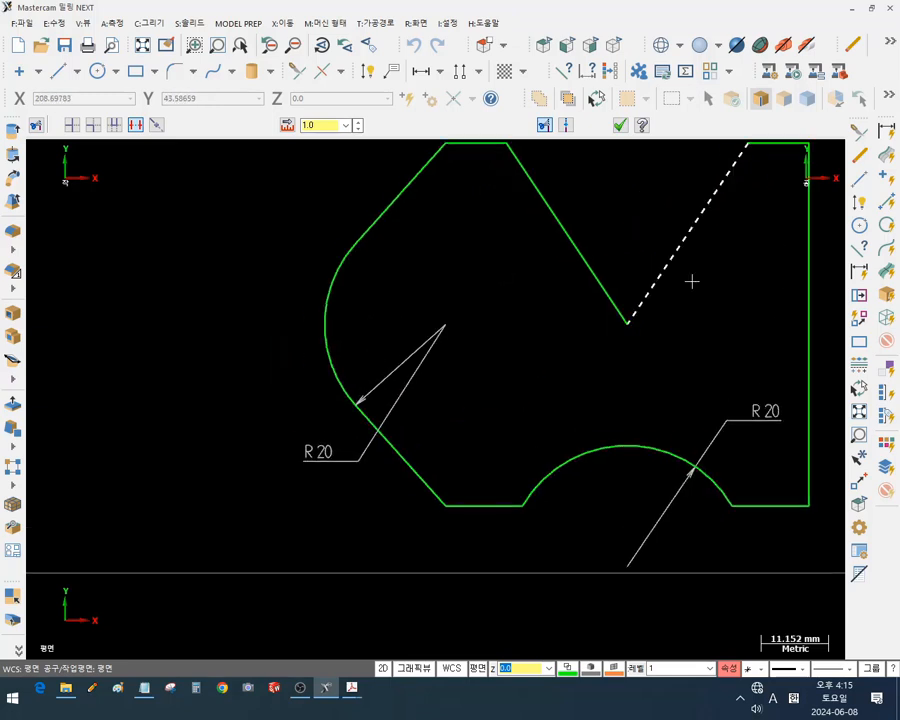
scroll(305, 373, down, 5)
scroll(677, 271, up, 5)
click(620, 125)
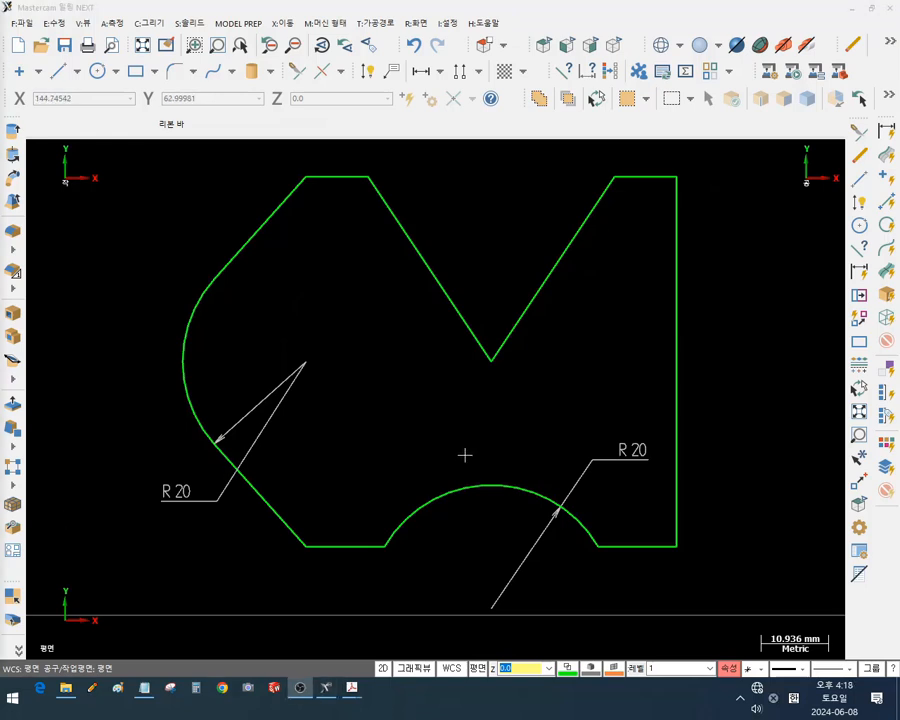
Select all drafting dimensions and delete both R20 radius dimensions
scroll(541, 521, down, 2)
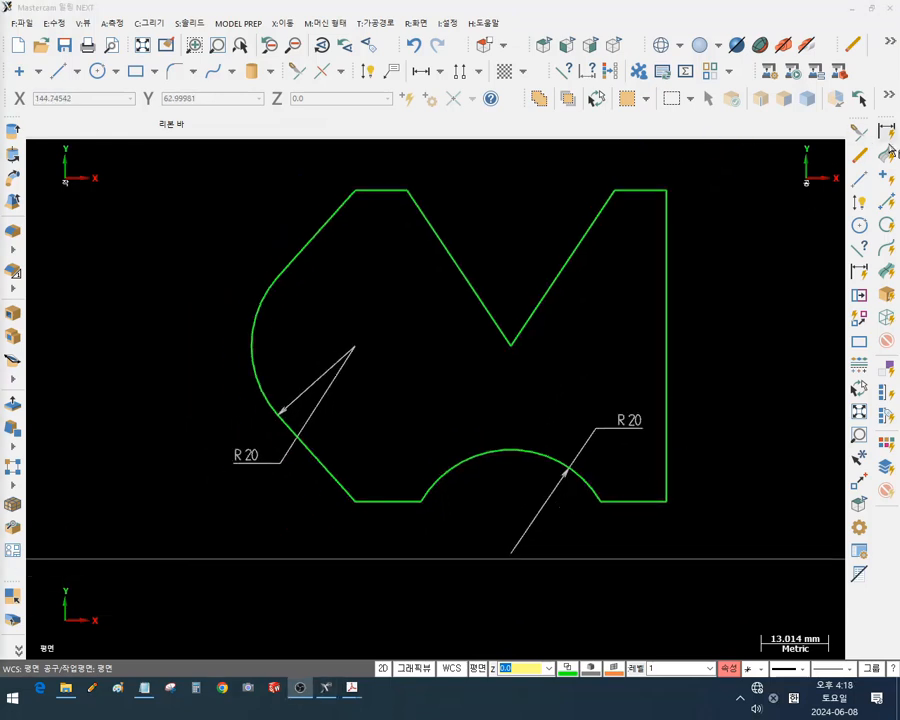
click(889, 132)
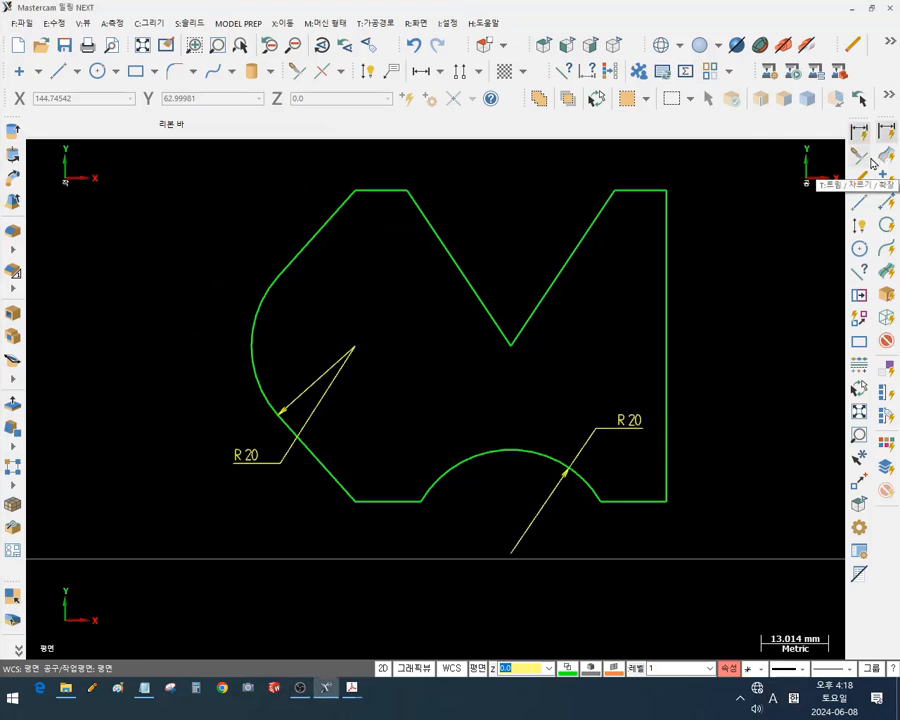
key(Delete)
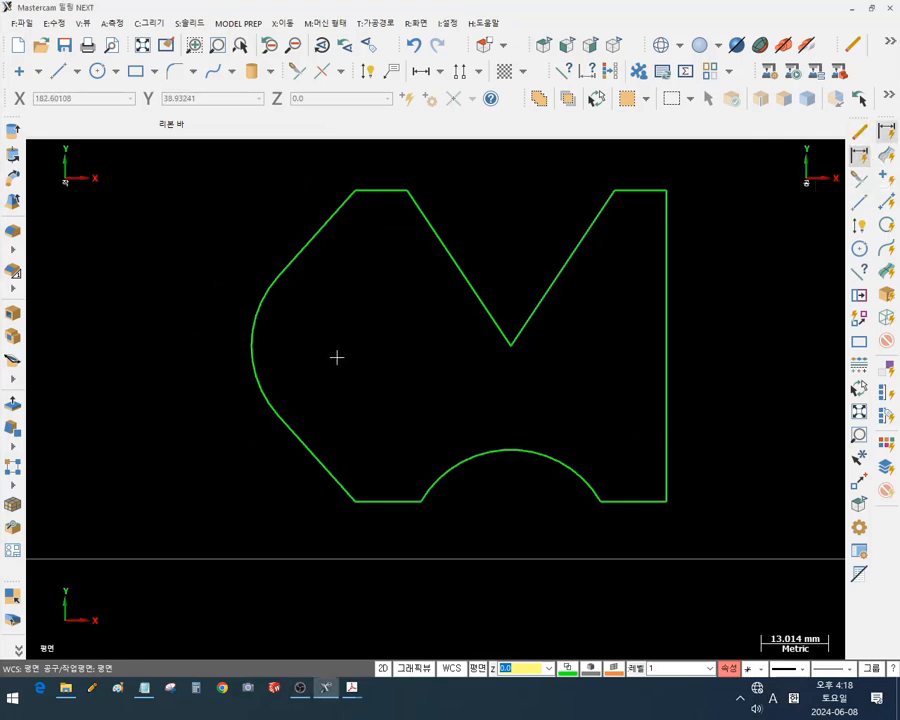
Mark the centre positions of the left arc and the bottom notch arc with the on-screen pen, then clear the markup
click(94, 690)
drag(344, 342, 353, 334)
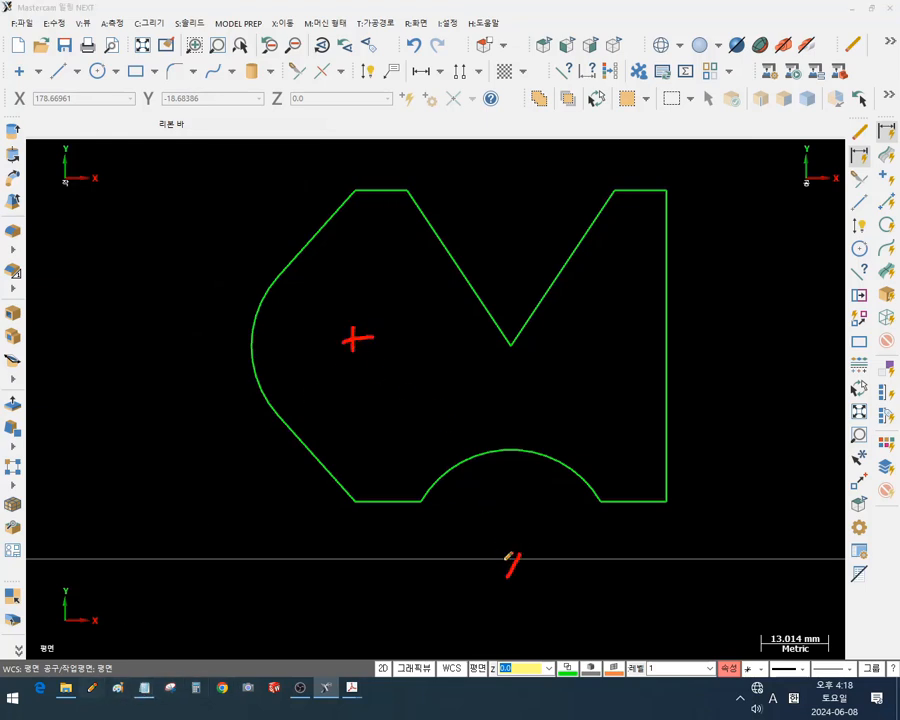
drag(505, 557, 523, 577)
right_click(176, 264)
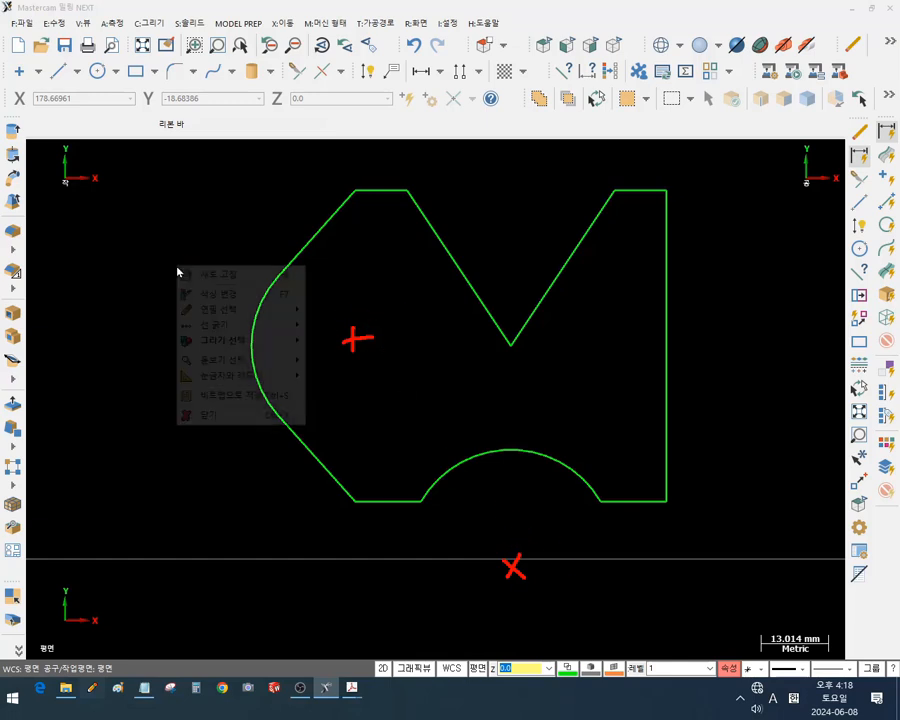
click(230, 411)
Open the CAD settings (CAD 설정) page of the system configuration
click(447, 23)
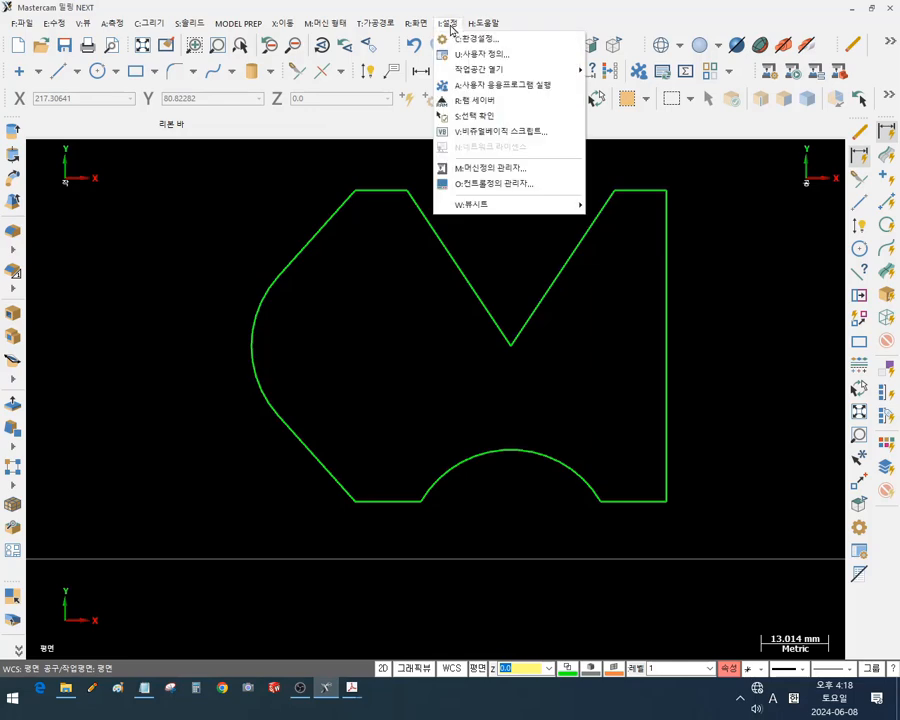
click(464, 40)
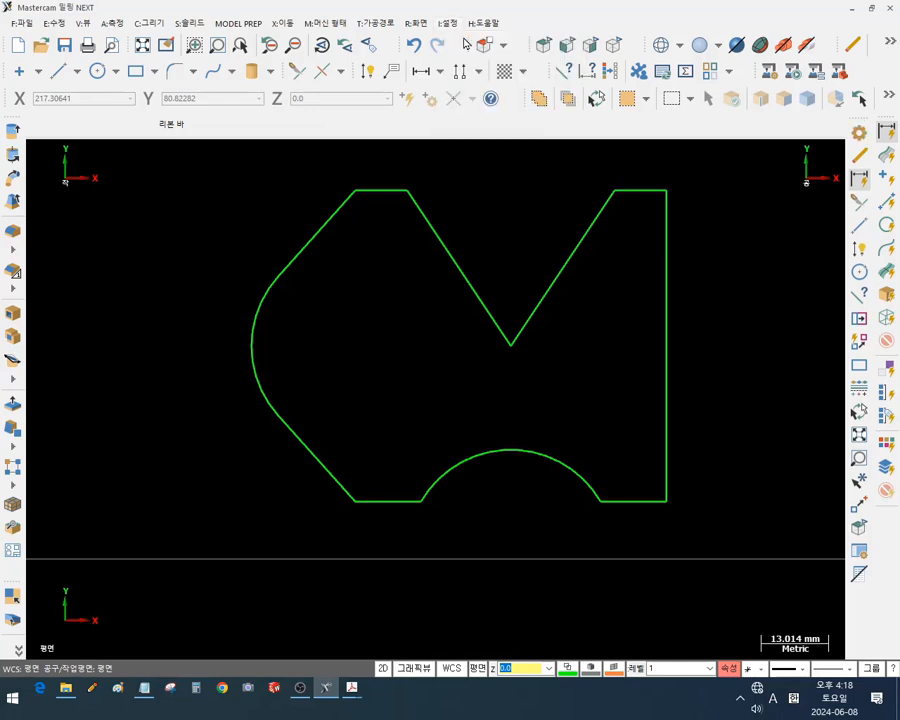
click(237, 105)
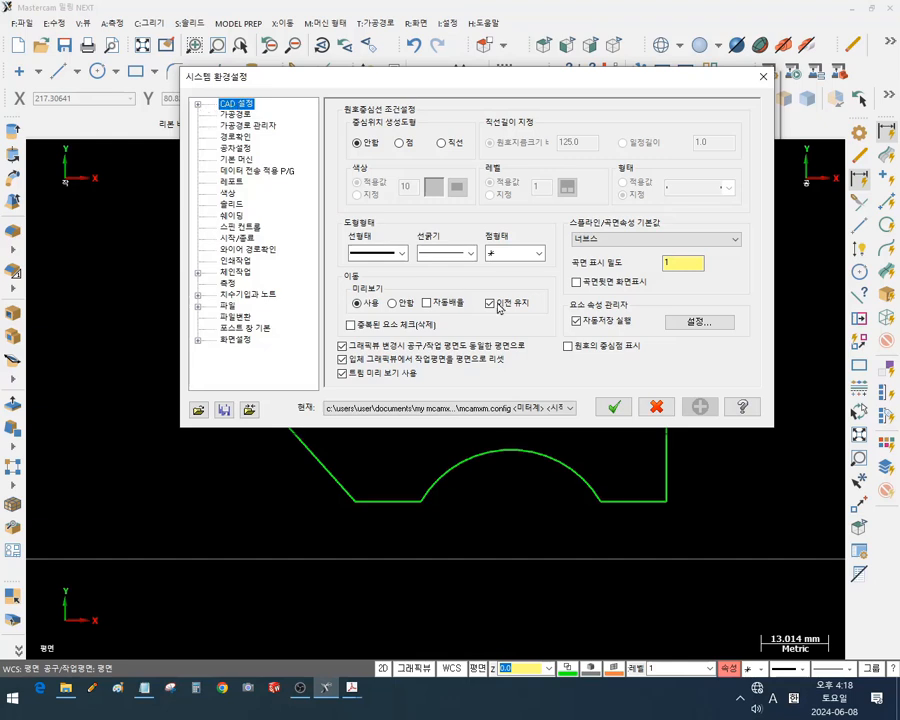
Mark and magnify the arc centre point display option (원호의 중심점 표시) with the on-screen pen, clear the markup and cancel the configuration
click(93, 689)
mouse_move(565, 360)
mouse_down()
mouse_move(664, 348)
mouse_move(645, 336)
mouse_move(557, 340)
mouse_up()
right_click(492, 391)
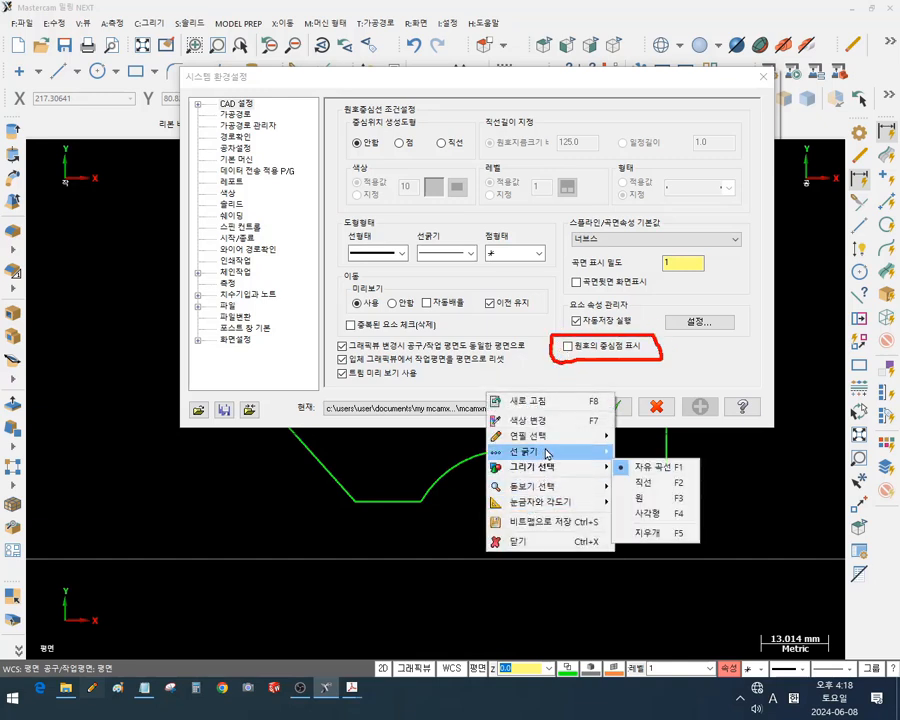
mouse_move(545, 486)
click(662, 522)
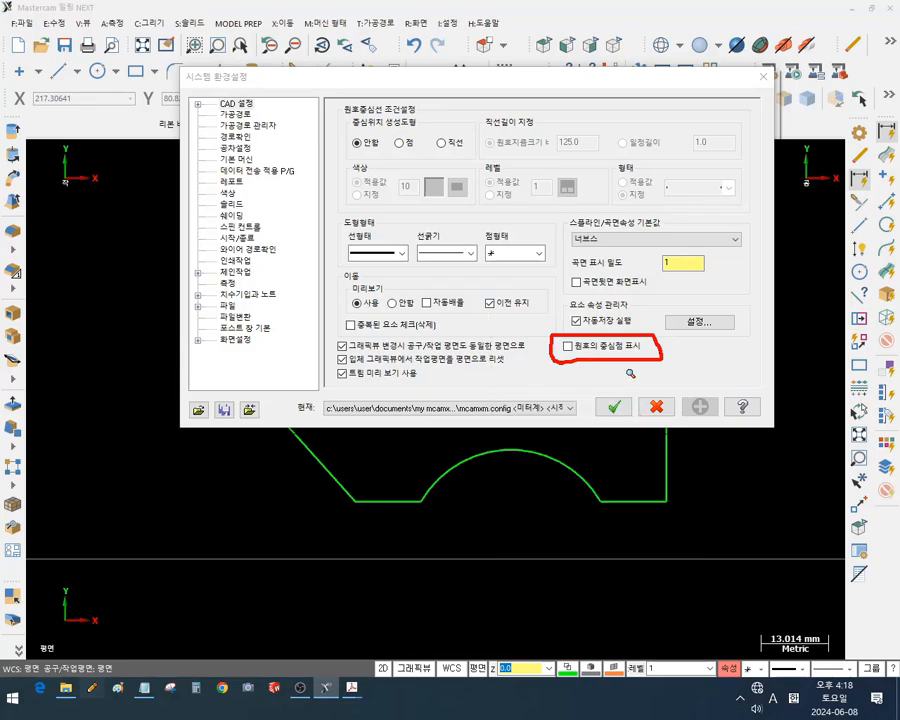
drag(320, 315, 503, 313)
mouse_move(283, 277)
mouse_down()
mouse_move(316, 263)
mouse_move(268, 282)
mouse_move(318, 316)
mouse_up()
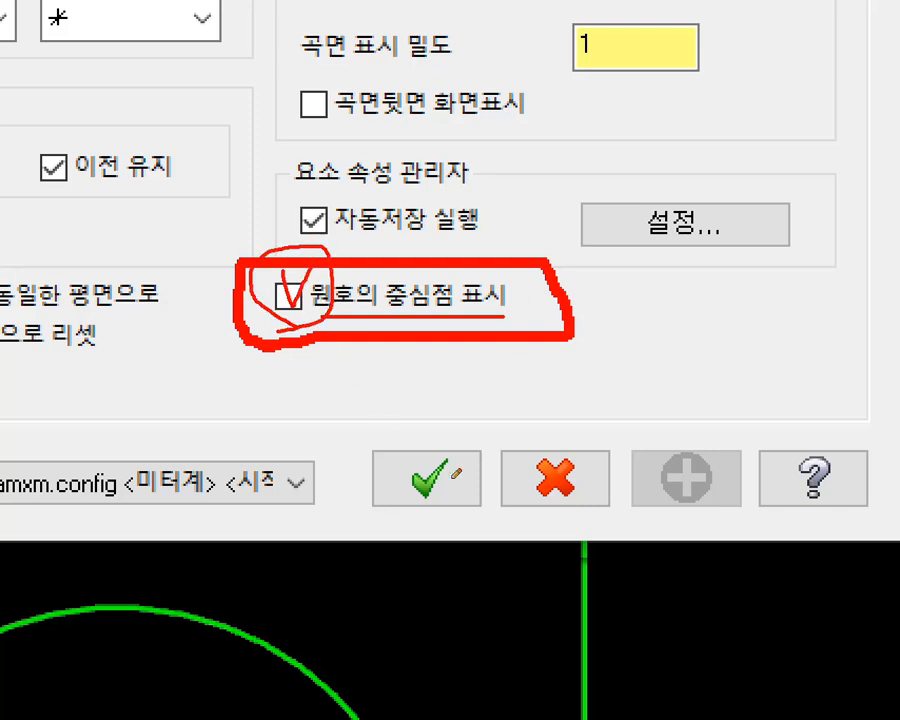
right_click(660, 329)
click(706, 474)
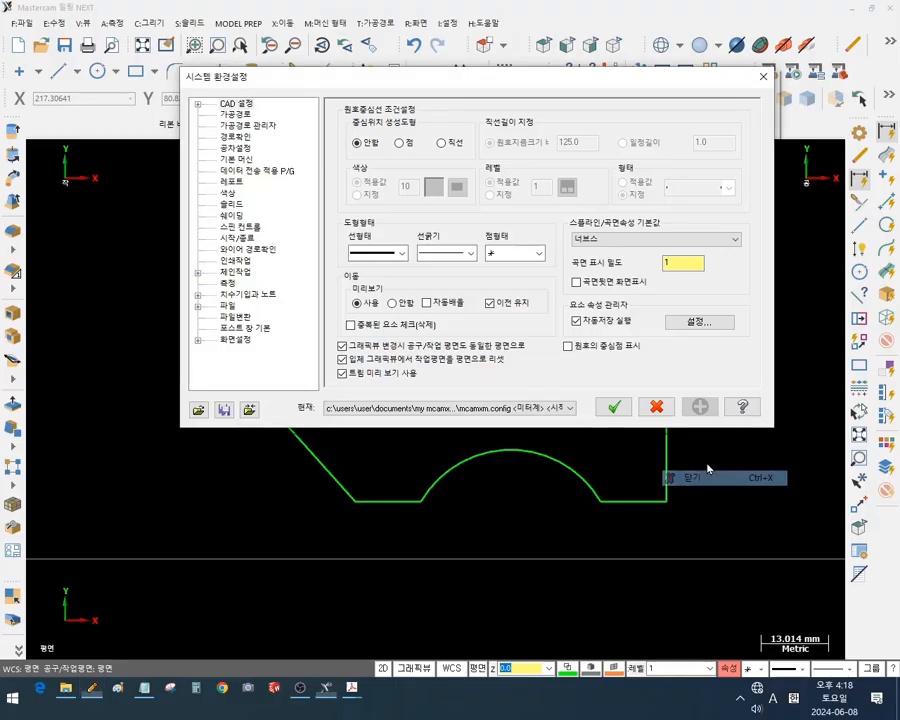
click(656, 407)
Draw a horizontal construction line 30 mm long from the V notch's vertex toward the left arc at 180°
scroll(534, 498, down, 1)
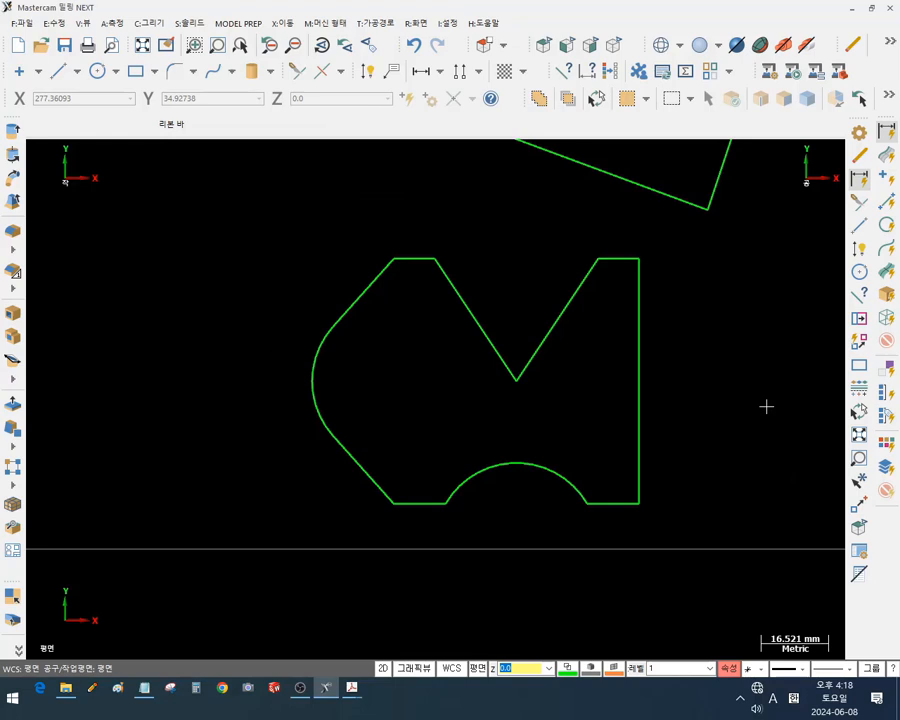
click(320, 376)
scroll(568, 504, up, 2)
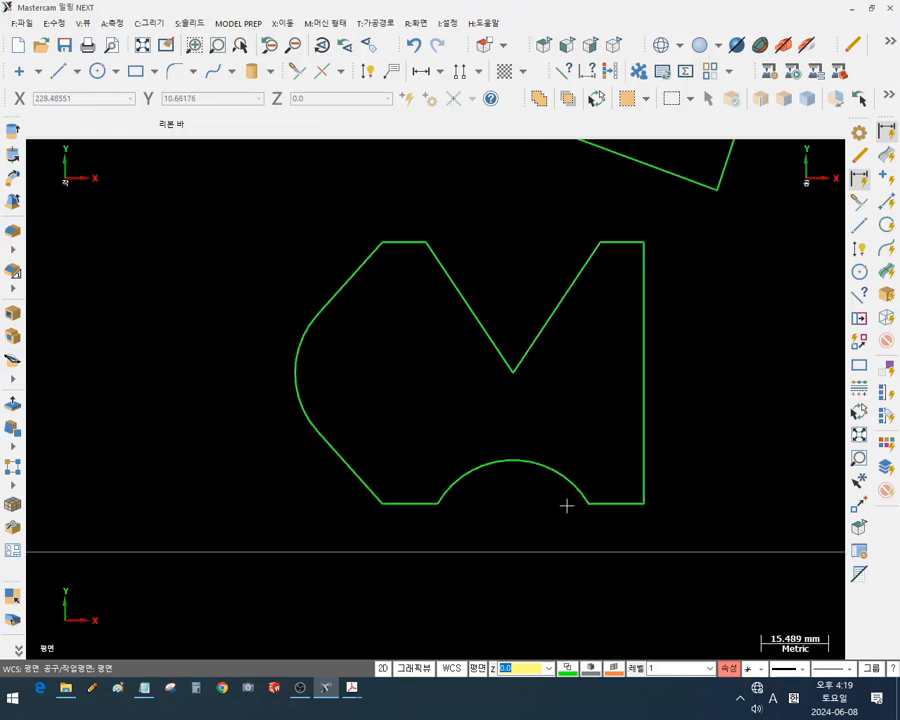
click(57, 71)
click(502, 345)
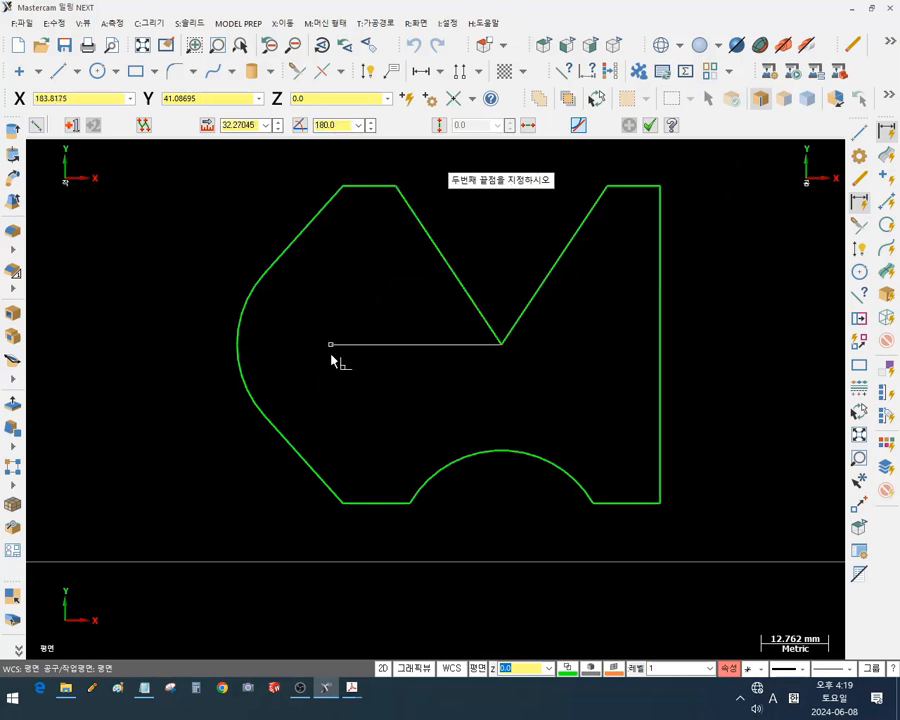
click(323, 350)
click(243, 124)
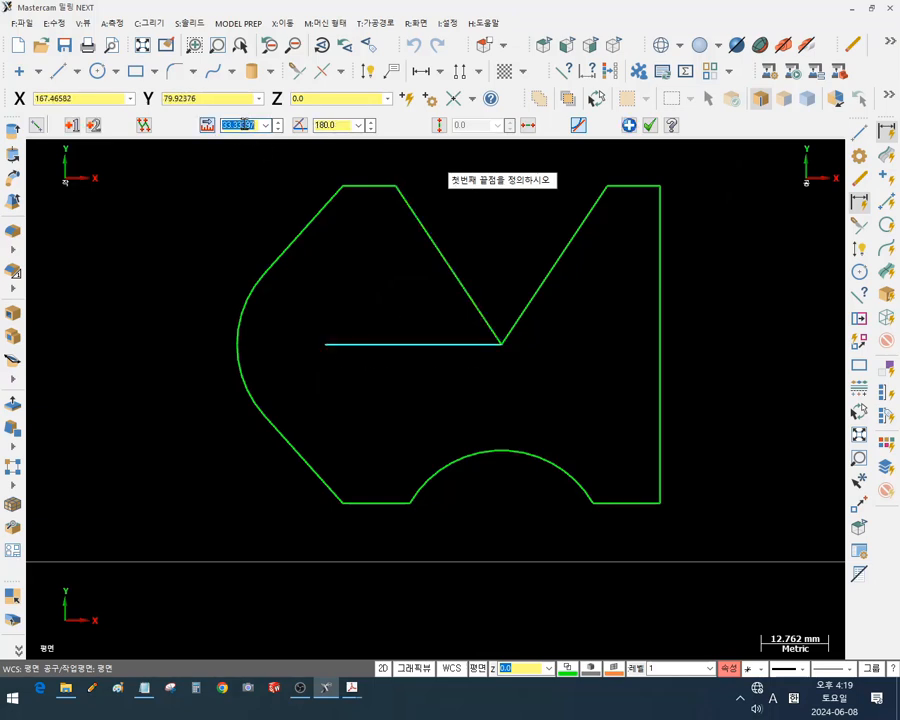
text(30)
key(Return)
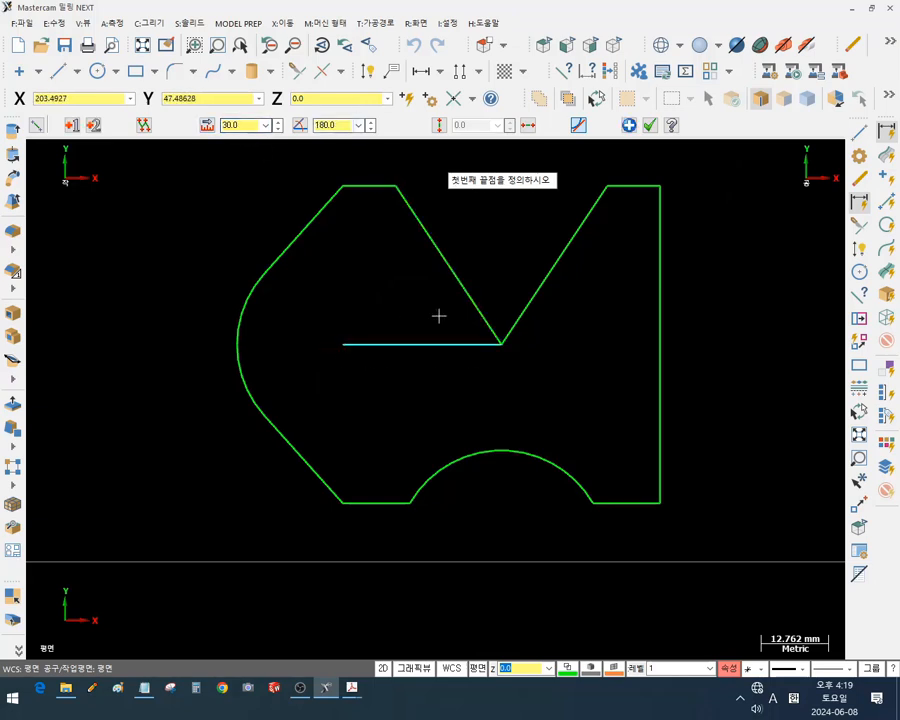
Draw a vertical construction line 40 mm long downward from the V notch's vertex at 270° and finish the line command
click(502, 345)
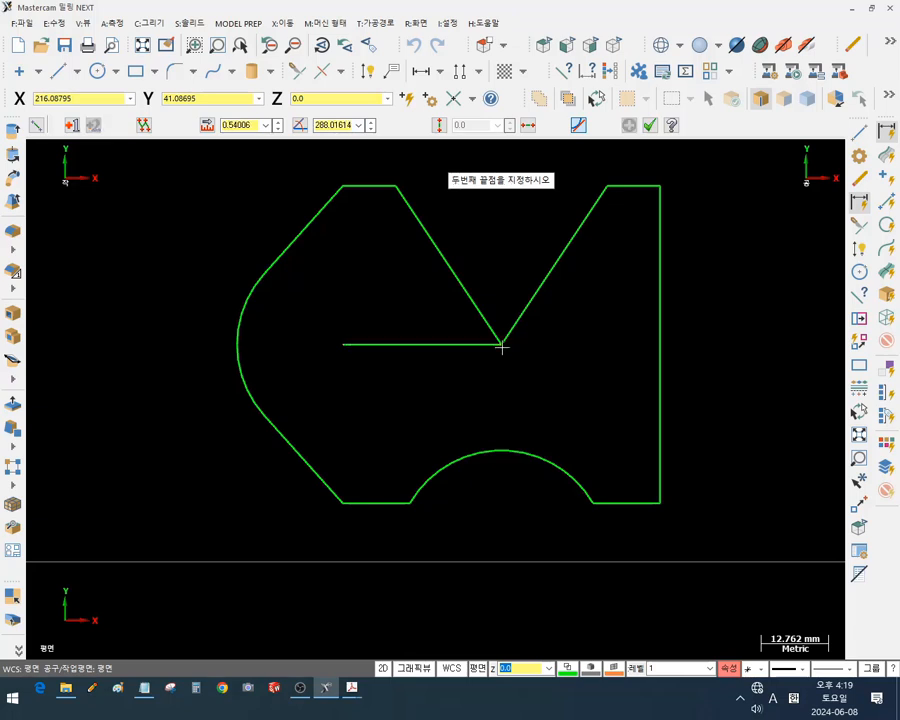
click(501, 608)
click(238, 124)
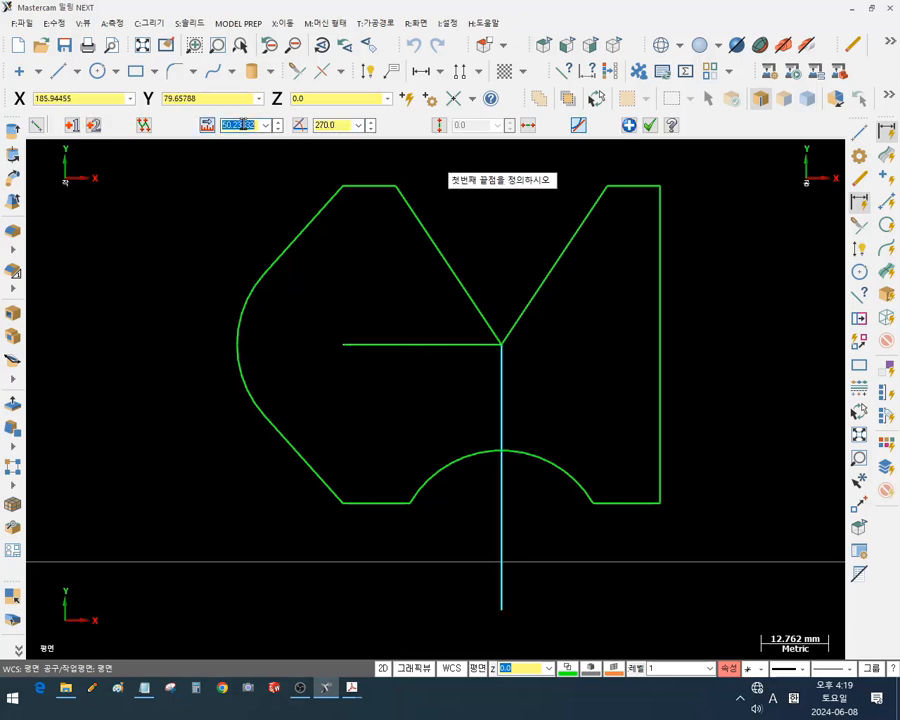
text(40)
key(Return)
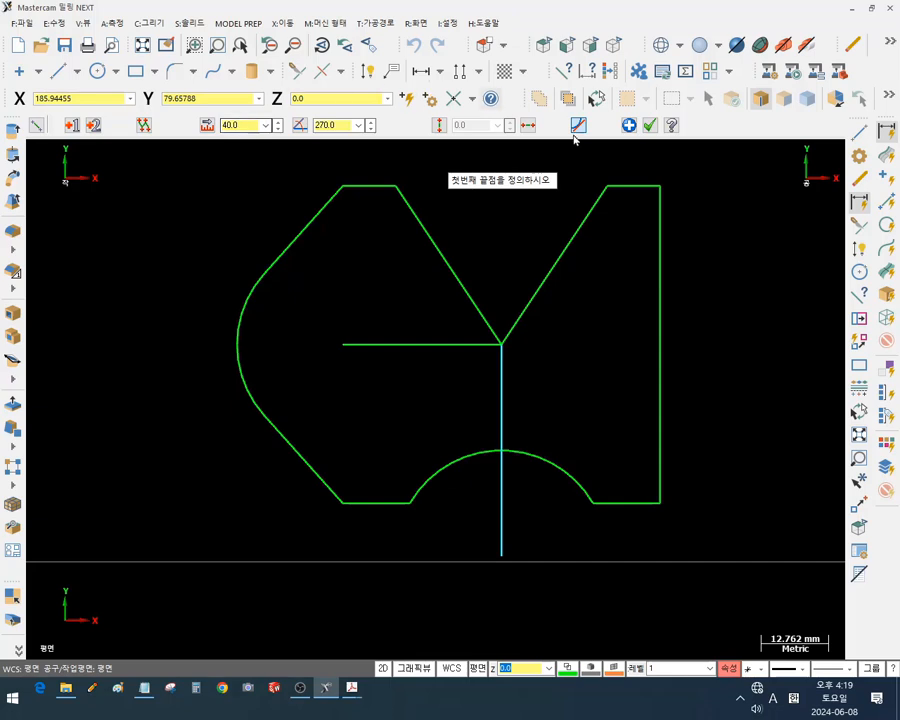
click(651, 125)
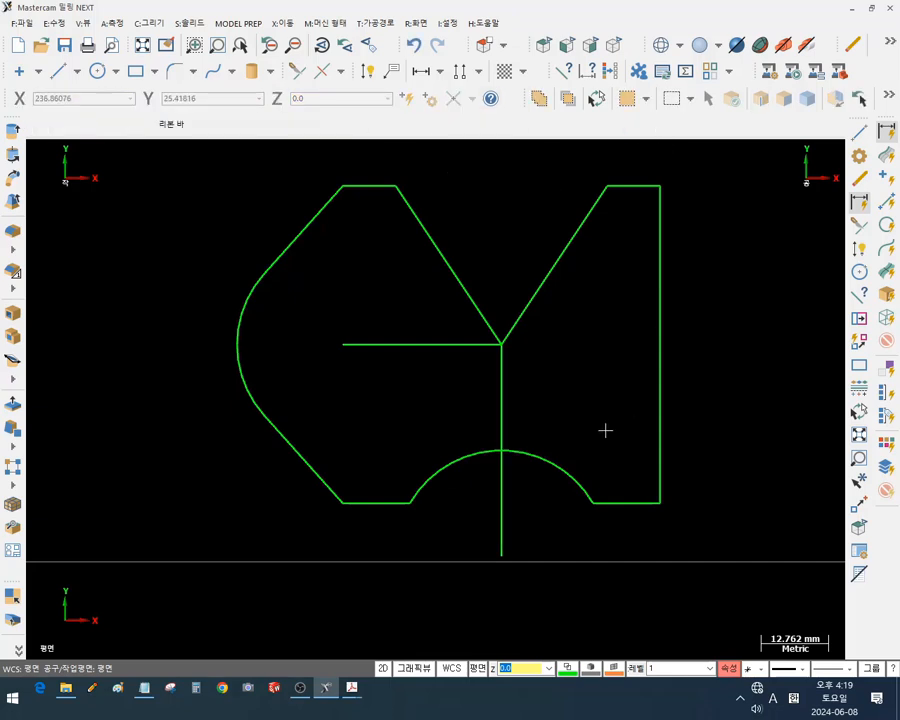
click(343, 345)
key(Escape)
Draw a circle of radius 20 mm centred at relative offset X-30 from the V notch's vertex
click(96, 71)
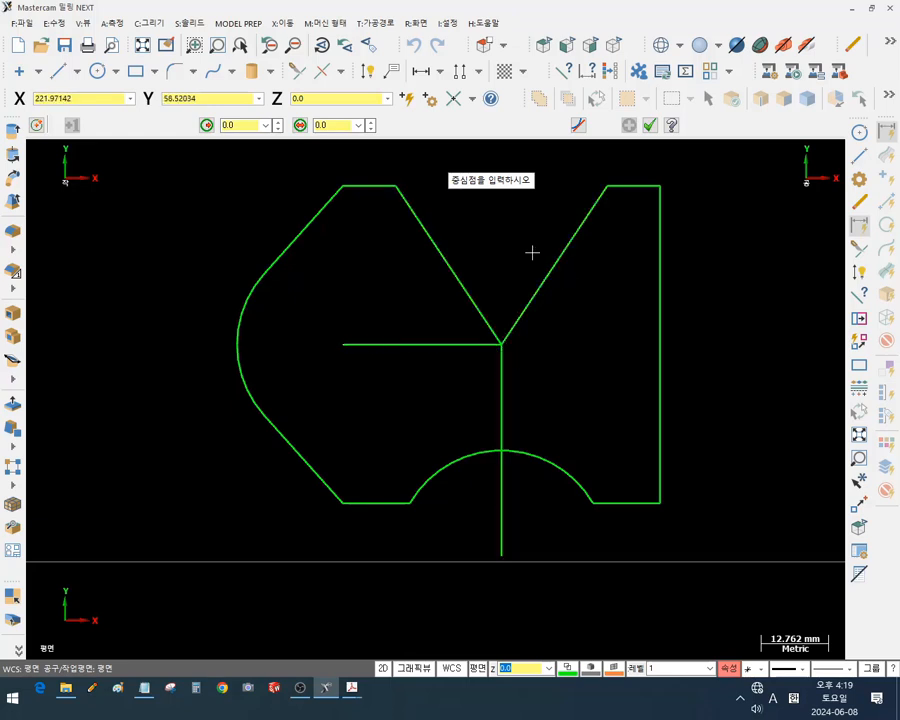
click(501, 345)
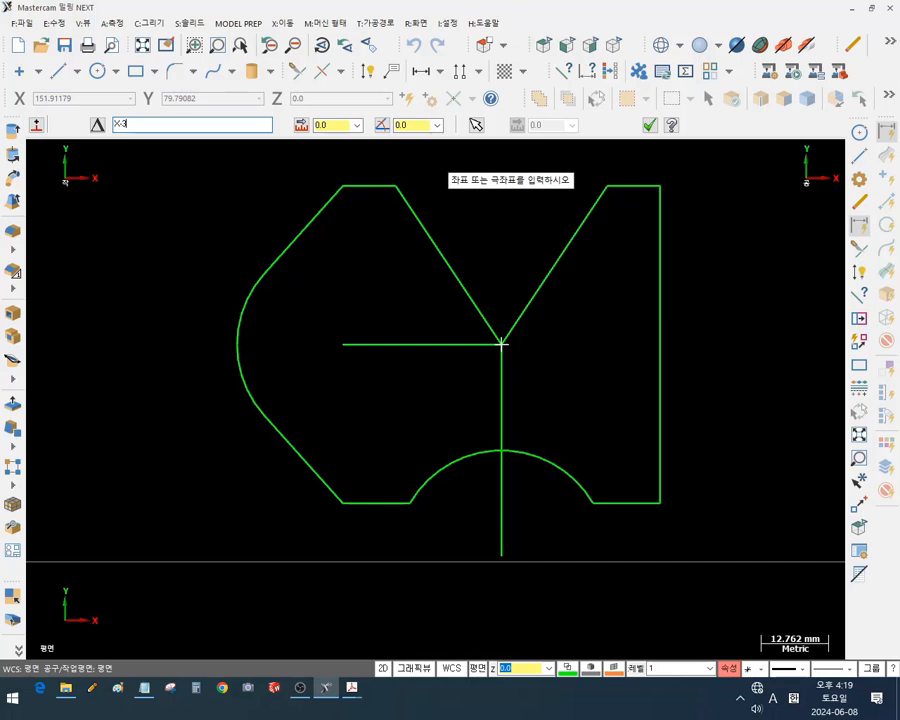
text(X-30)
key(Return)
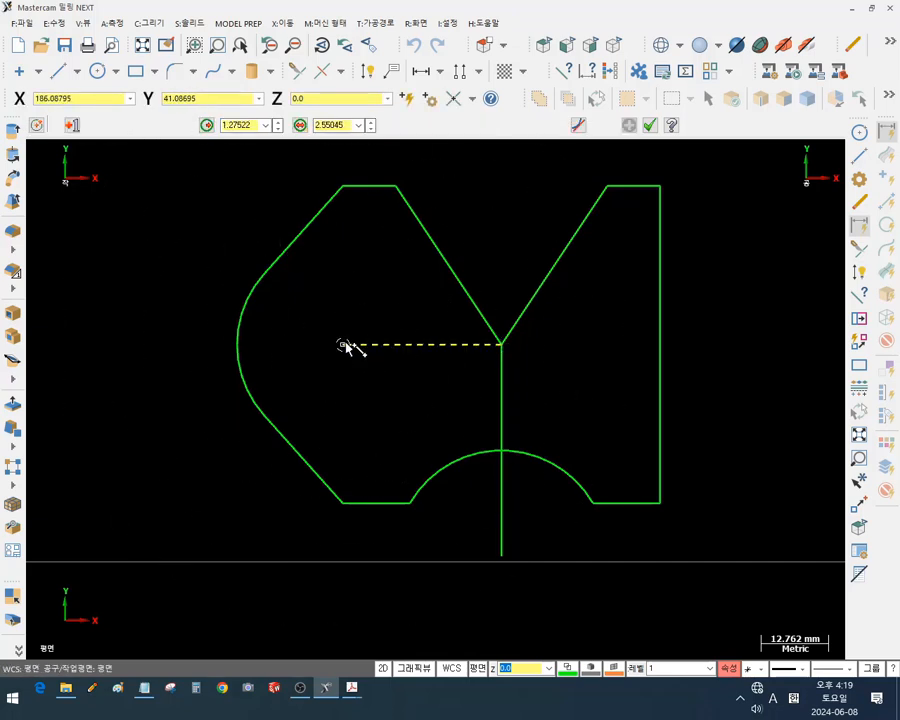
click(352, 212)
double_click(238, 125)
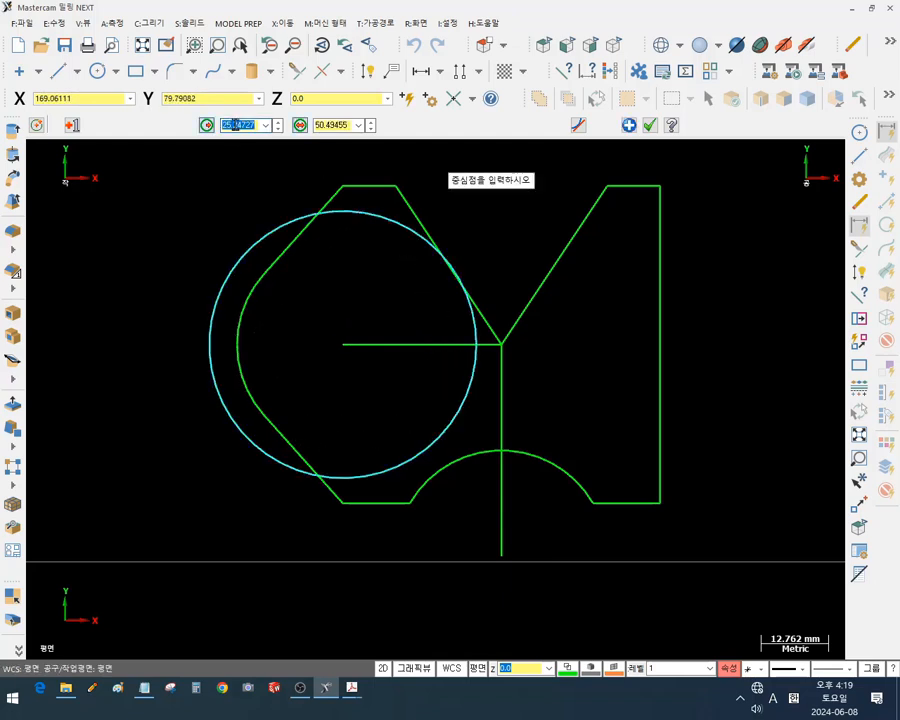
text(20)
key(Return)
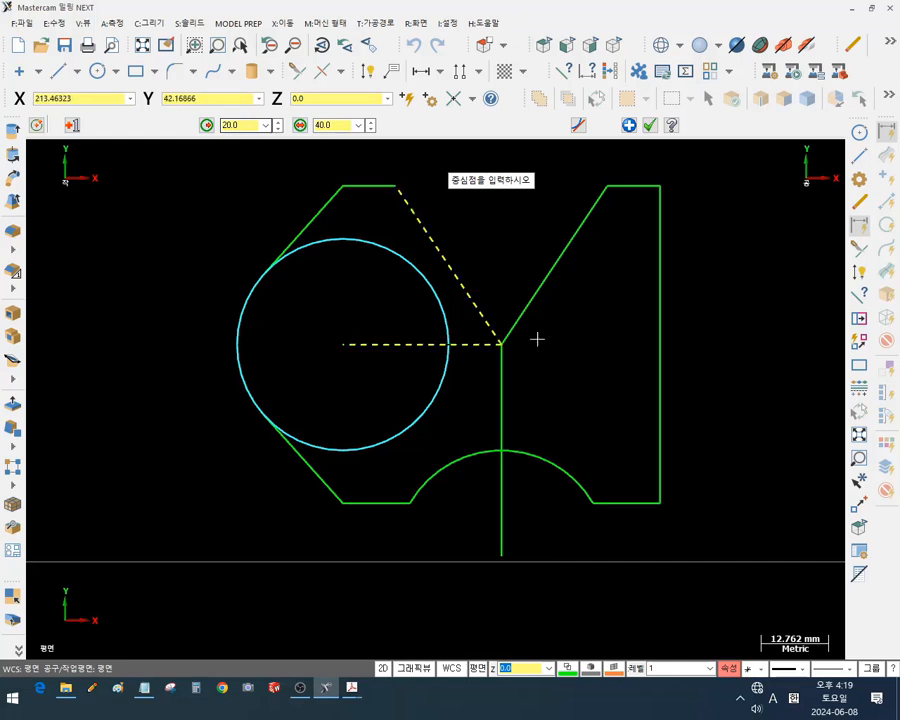
Draw a circle of radius 20 mm centred at relative offset Y-40 from the V notch's vertex and finish the circle command
scroll(640, 350, down, 1)
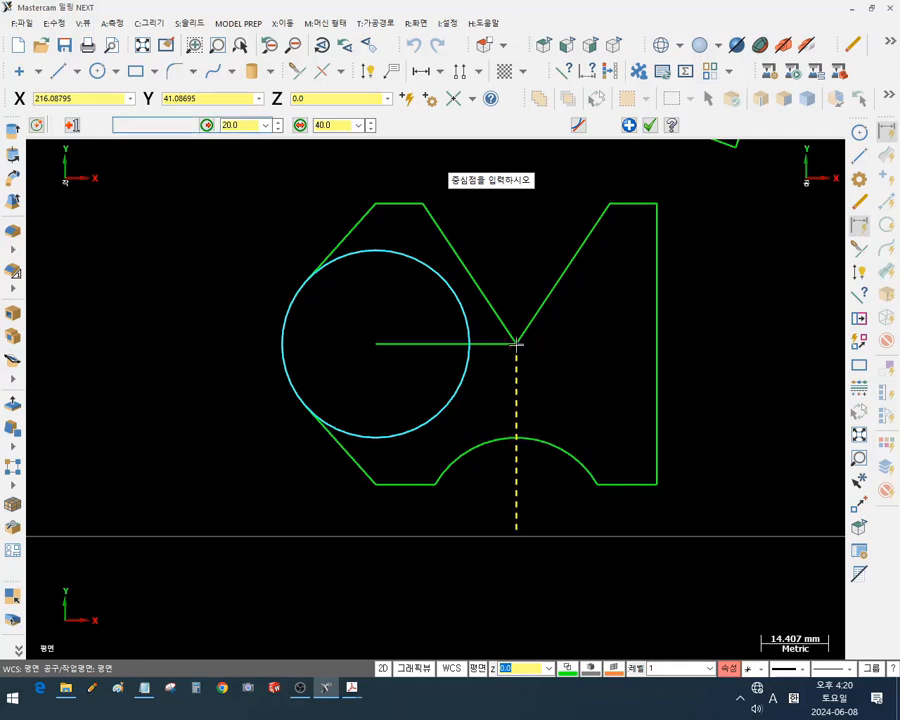
key(space)
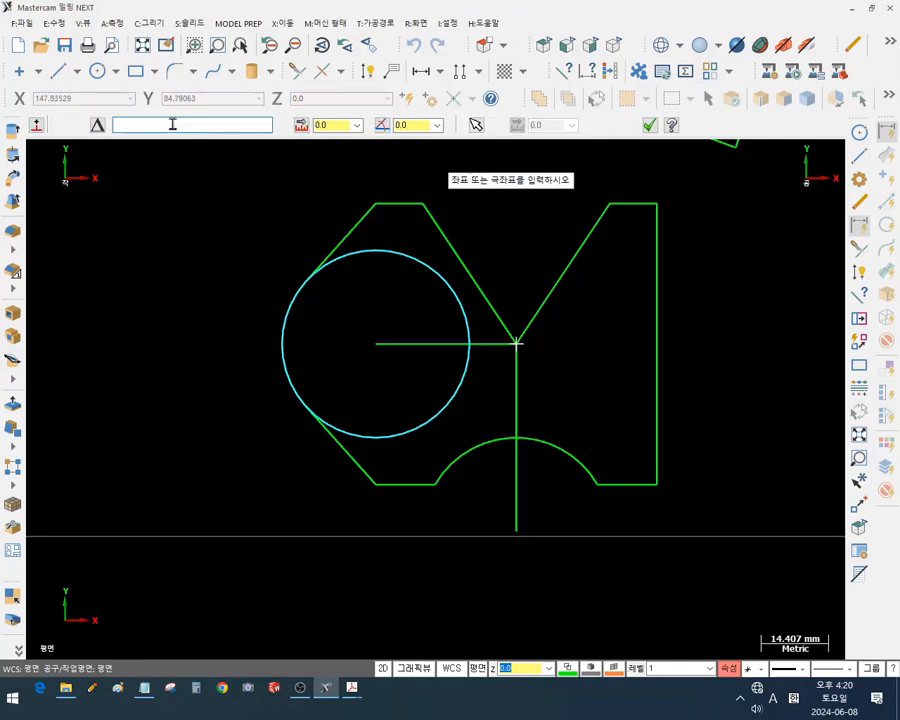
text(Y-40)
key(Return)
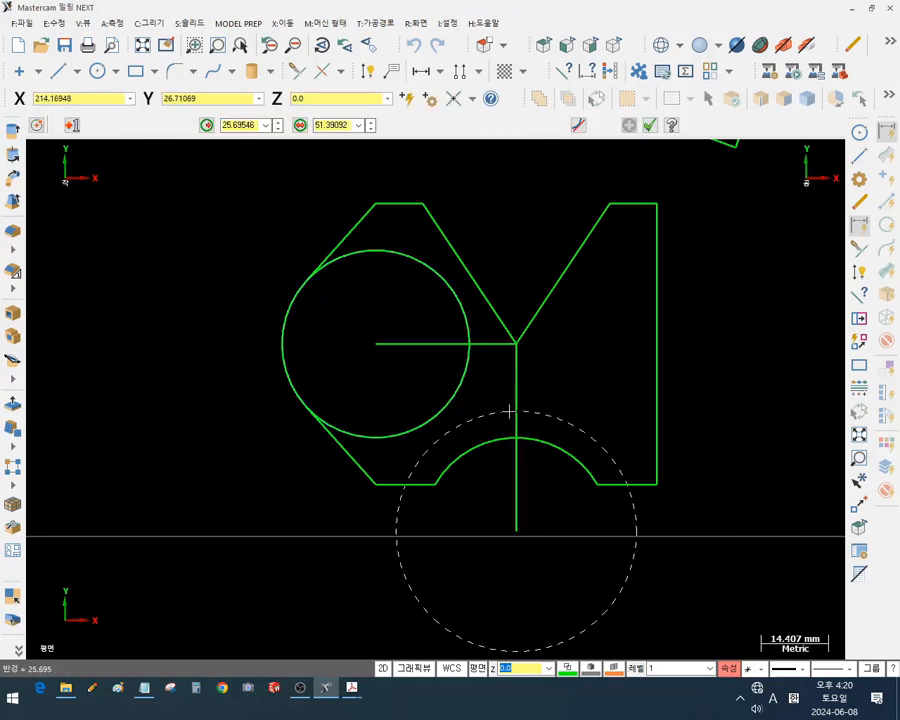
click(516, 533)
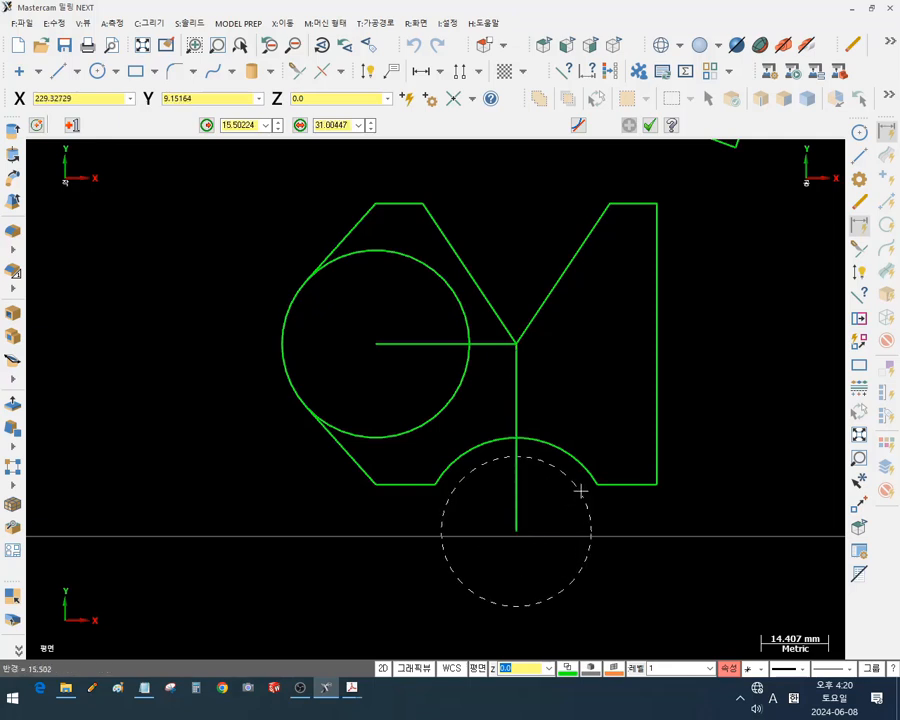
click(602, 444)
double_click(233, 125)
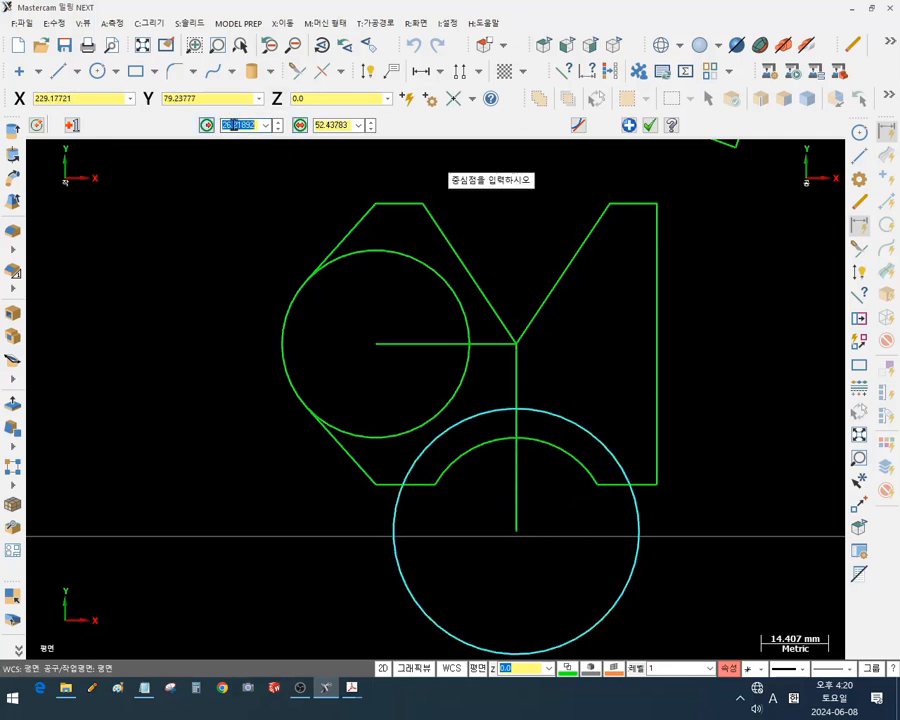
text(20)
key(Return)
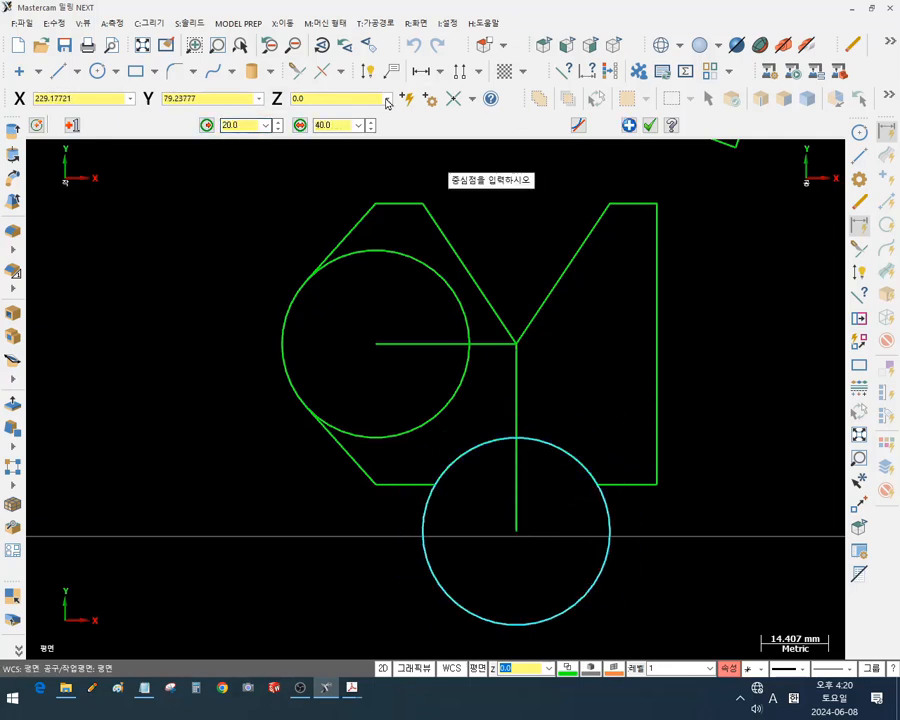
click(649, 125)
scroll(786, 470, up, 2)
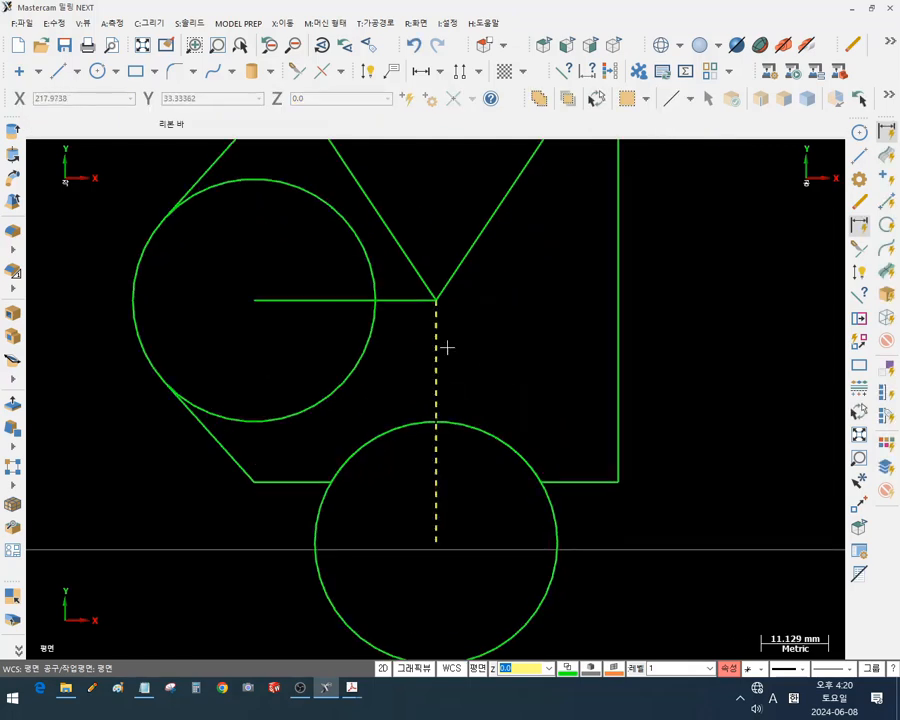
click(410, 300)
scroll(562, 362, down, 3)
scroll(428, 335, up, 2)
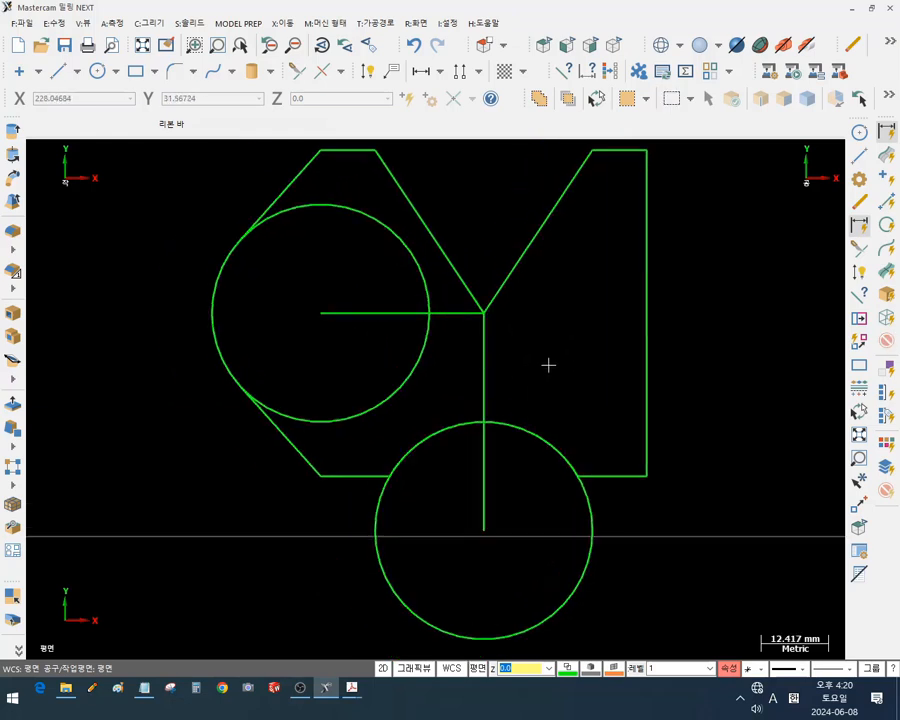
click(390, 598)
click(378, 413)
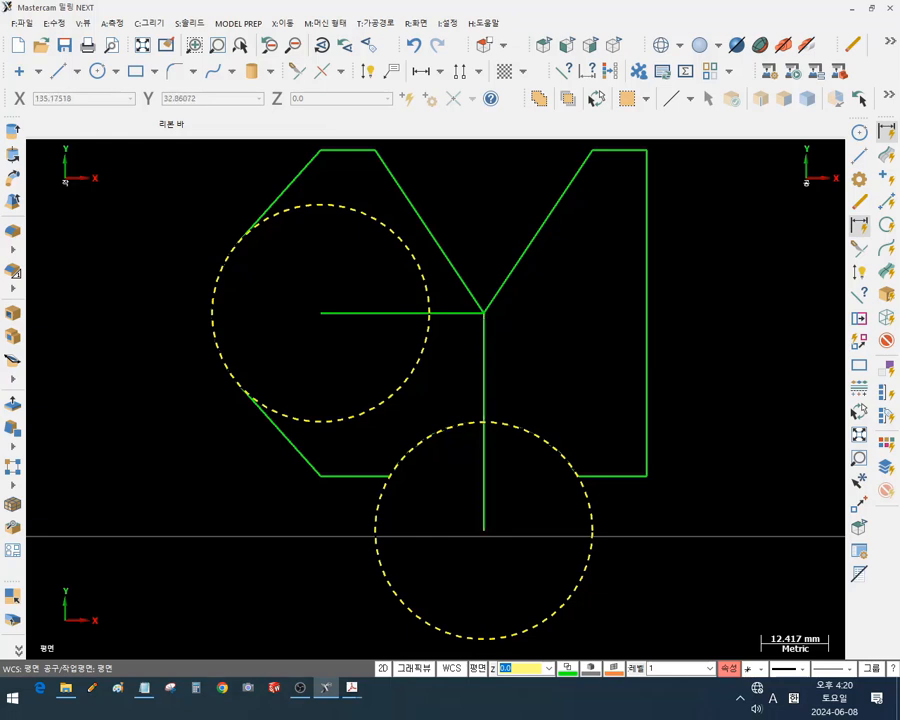
scroll(695, 275, down, 1)
click(728, 273)
scroll(738, 273, down, 3)
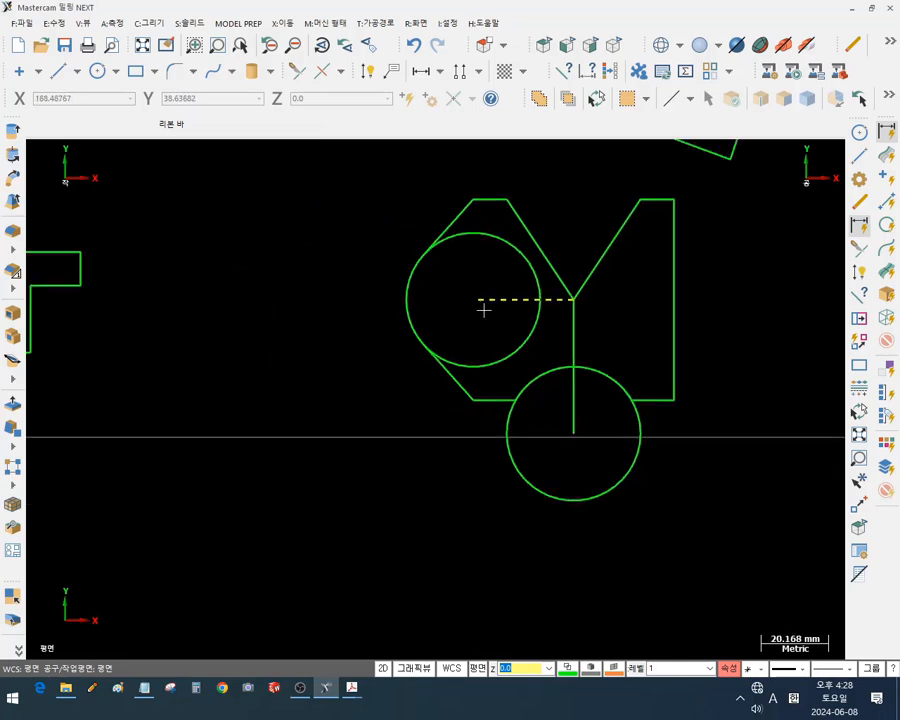
scroll(495, 300, down, 3)
scroll(662, 250, up, 5)
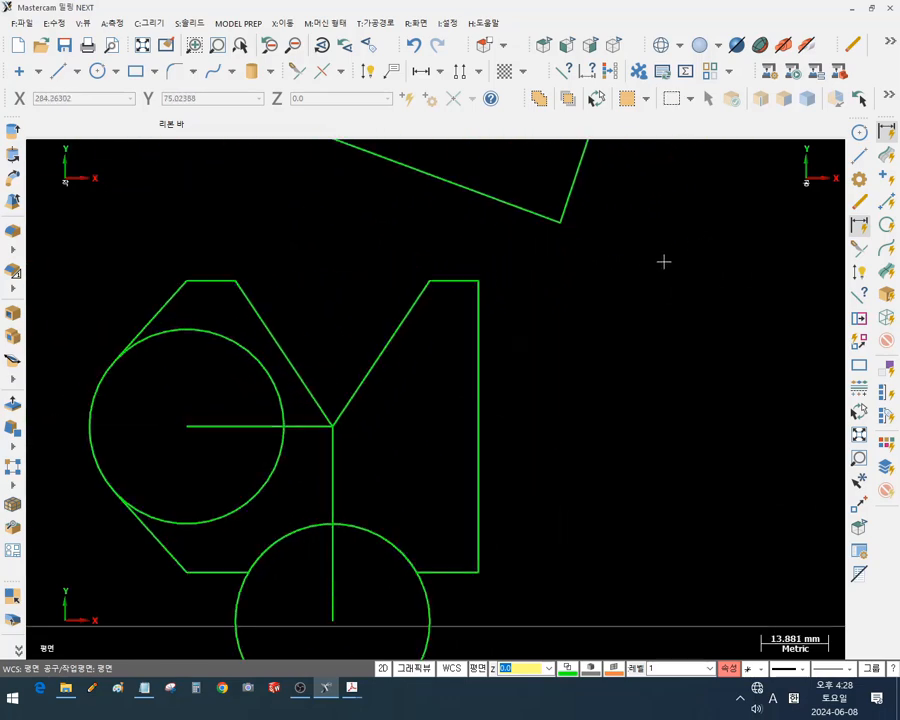
scroll(660, 259, down, 2)
scroll(464, 412, up, 2)
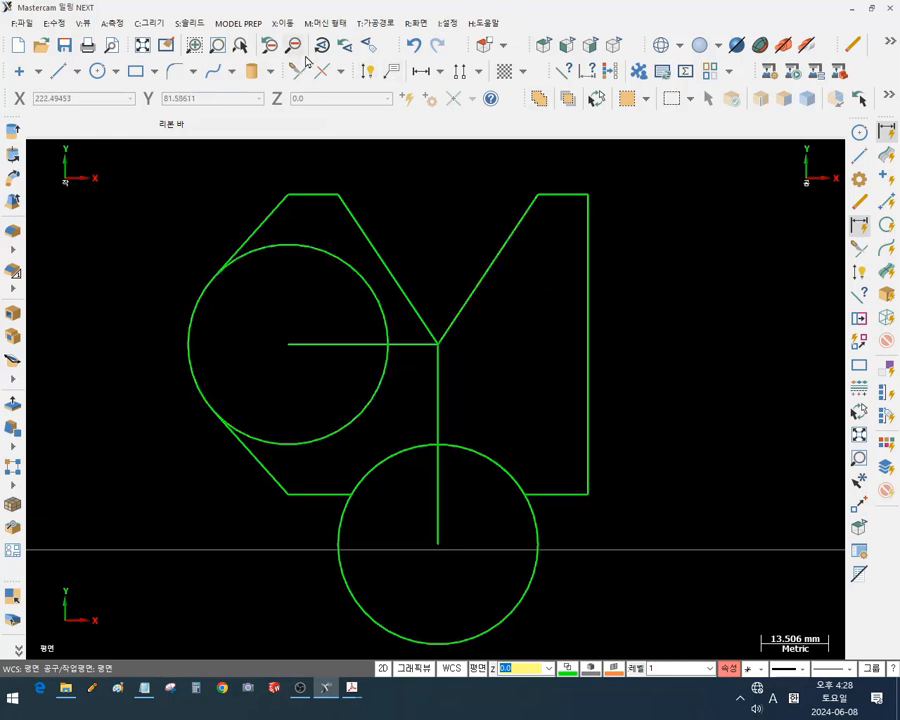
click(148, 22)
mouse_move(200, 54)
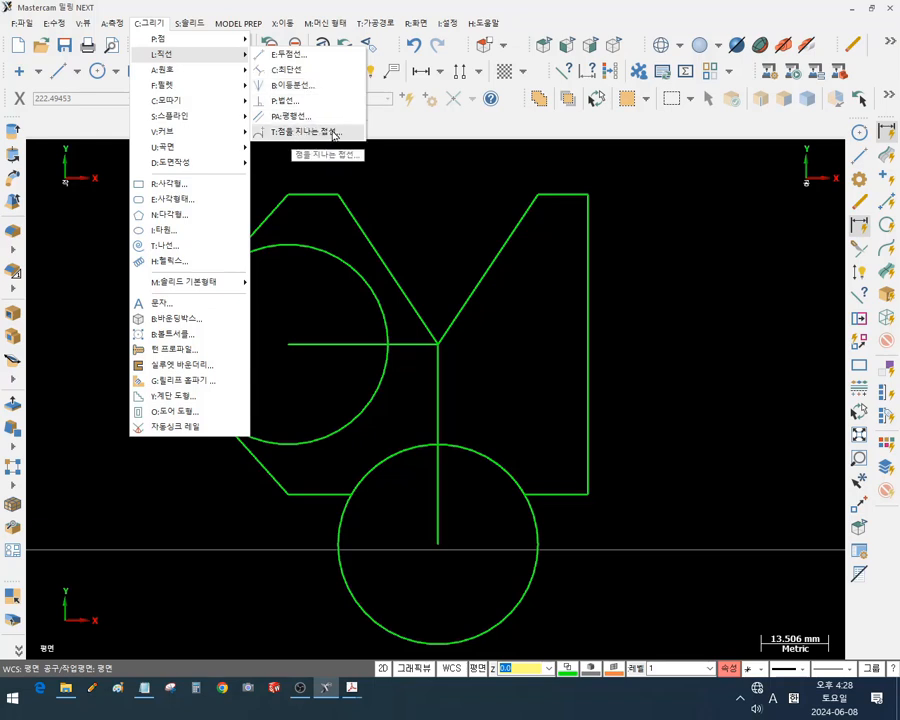
click(297, 73)
click(386, 370)
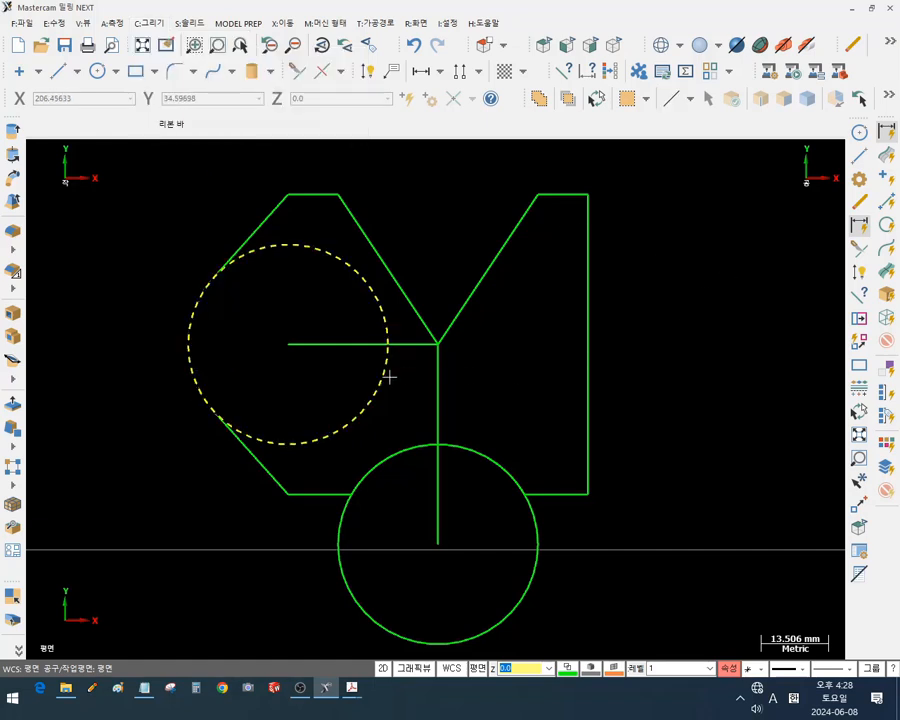
click(406, 448)
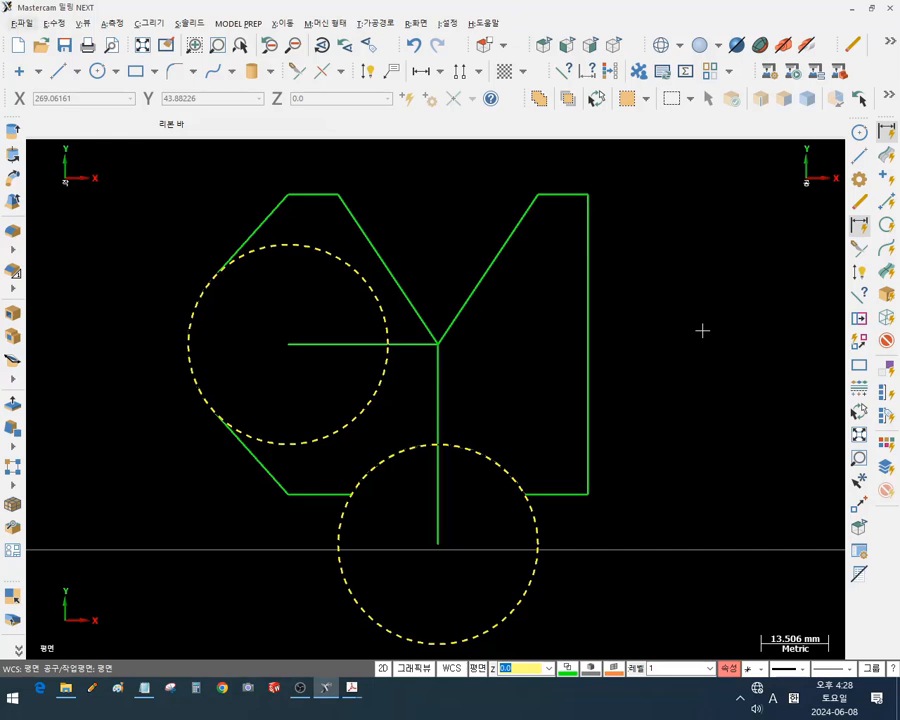
key(Escape)
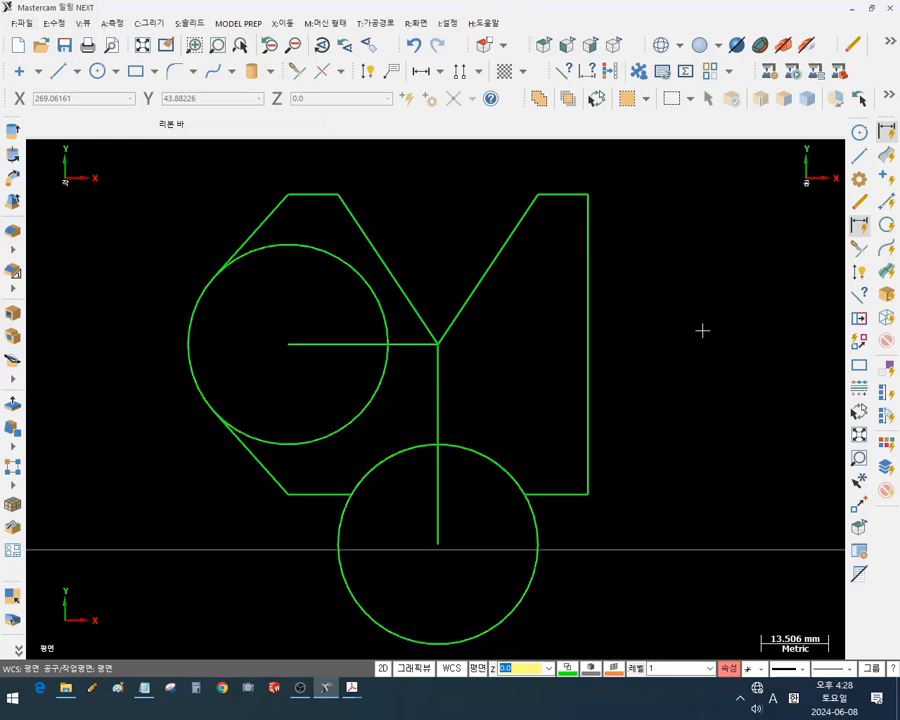
scroll(665, 262, down, 1)
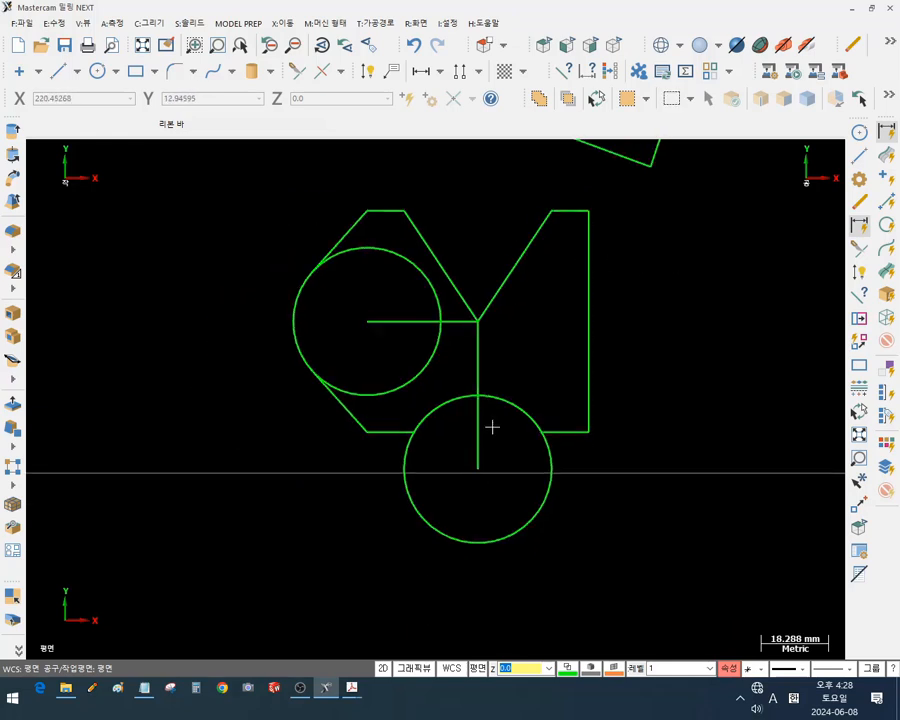
scroll(620, 430, down, 4)
scroll(632, 208, up, 2)
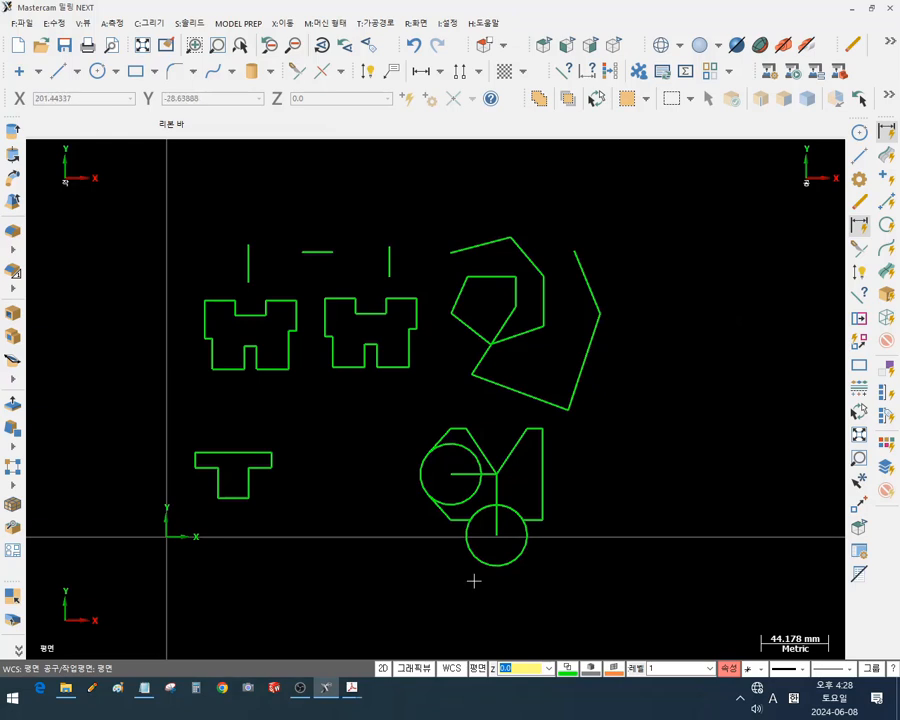
scroll(430, 590, up, 3)
click(529, 374)
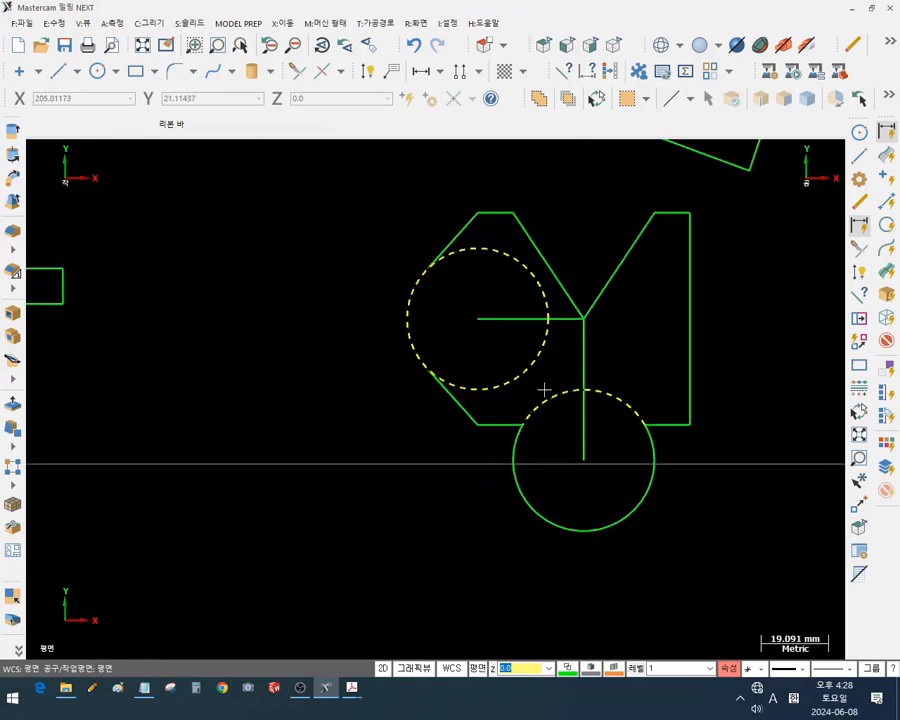
click(531, 505)
key(Escape)
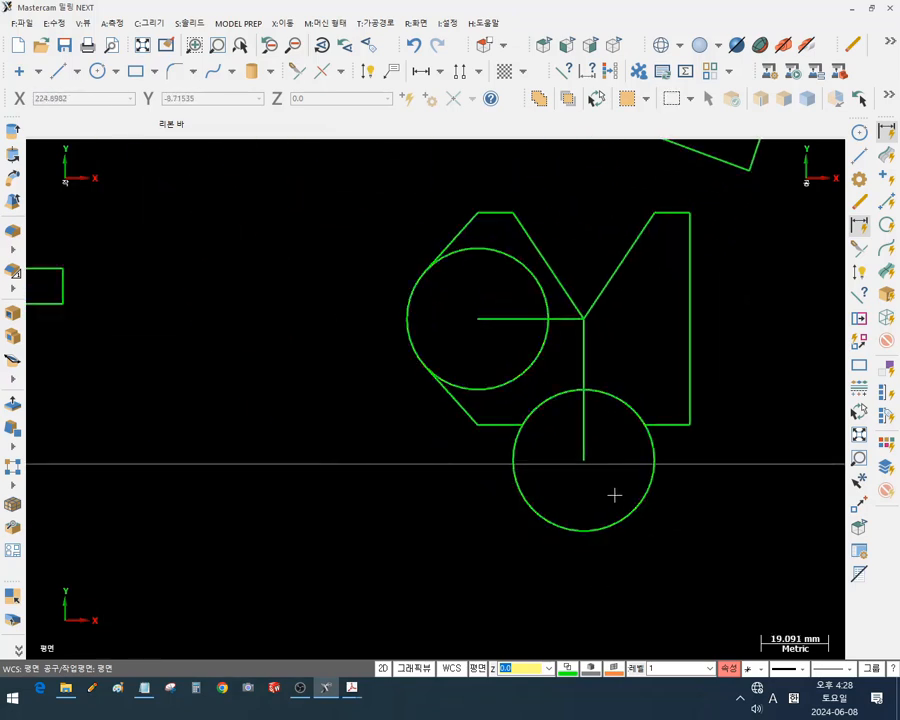
Delete everything except the two 20 mm radius circles by inverting their selection, and undo the deletion
click(568, 525)
click(519, 381)
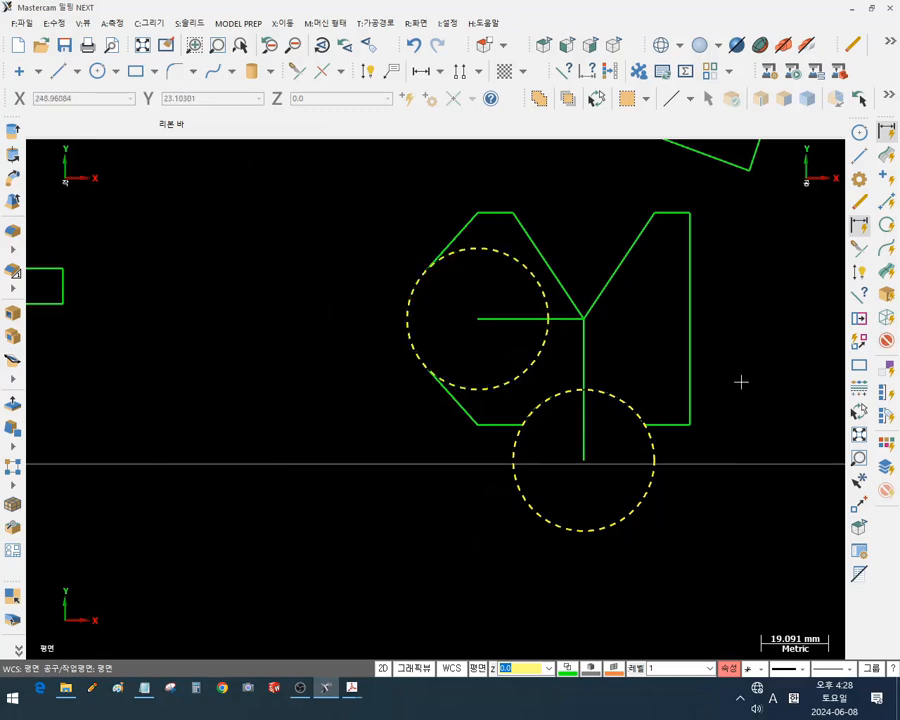
scroll(620, 465, down, 1)
scroll(370, 383, down, 1)
scroll(370, 384, down, 1)
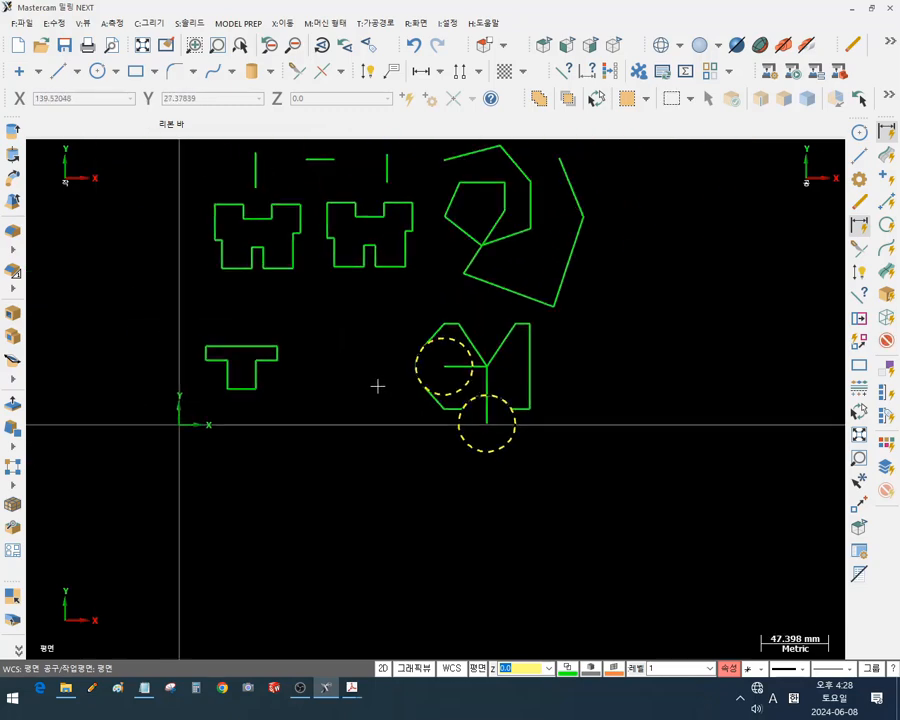
scroll(364, 380, up, 1)
scroll(429, 418, up, 2)
scroll(593, 424, up, 1)
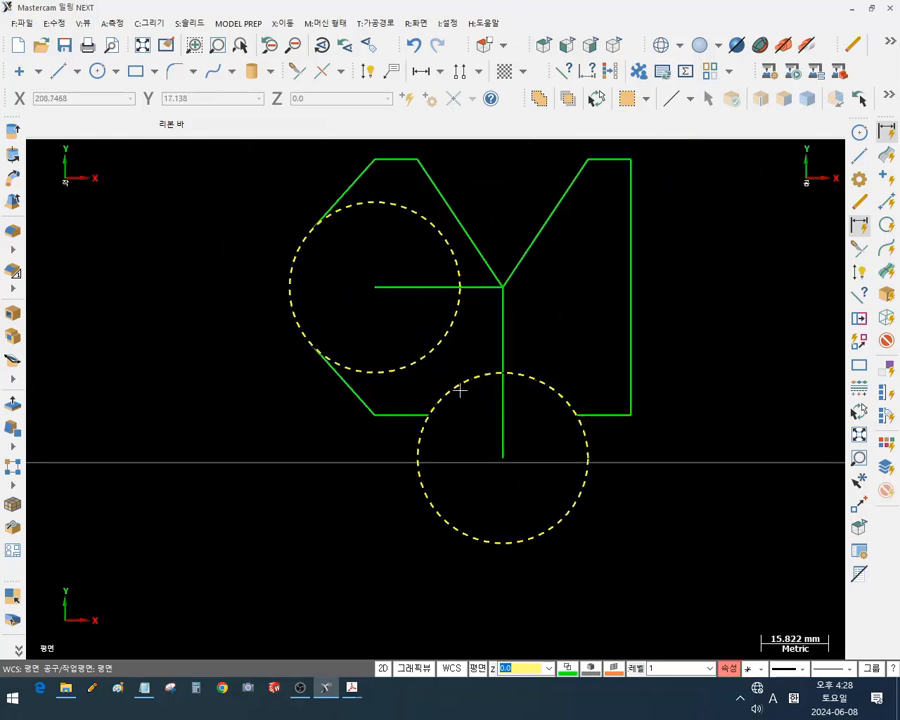
click(491, 295)
click(596, 98)
scroll(747, 470, down, 3)
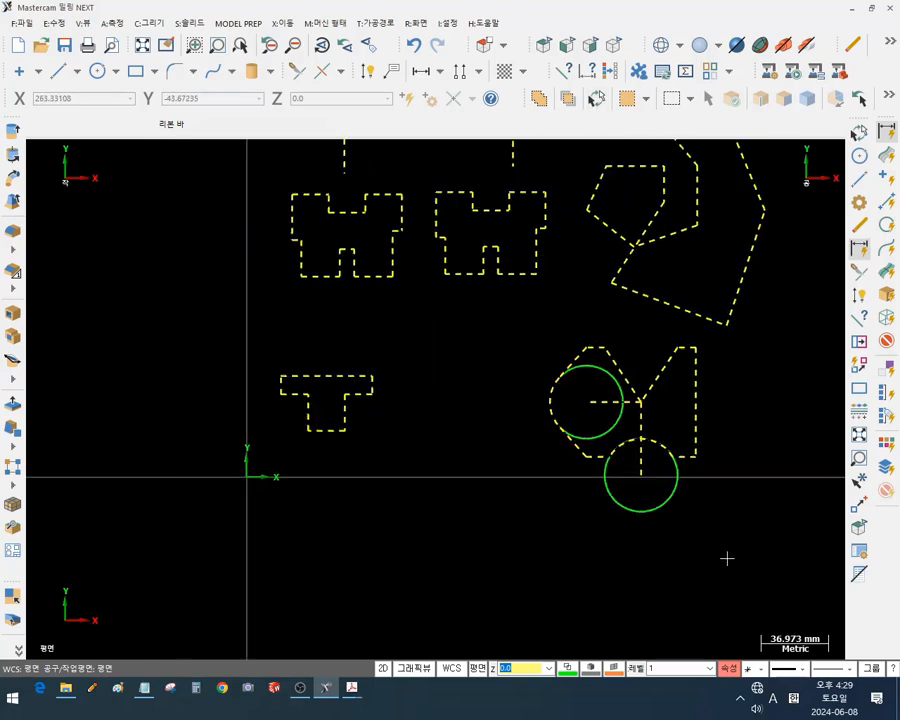
key(Delete)
scroll(760, 477, up, 1)
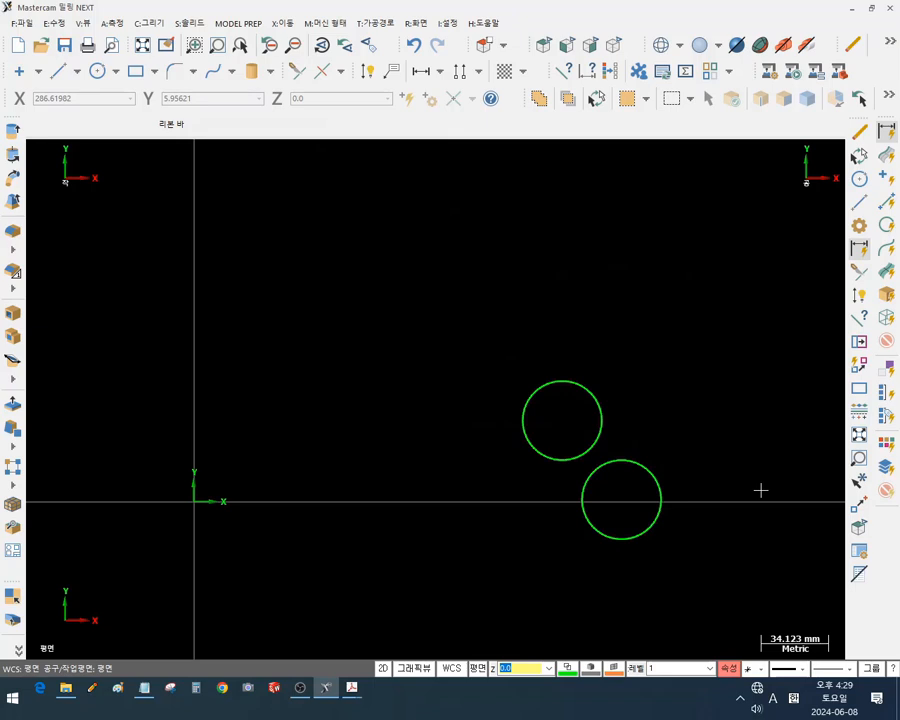
key(ctrl+z)
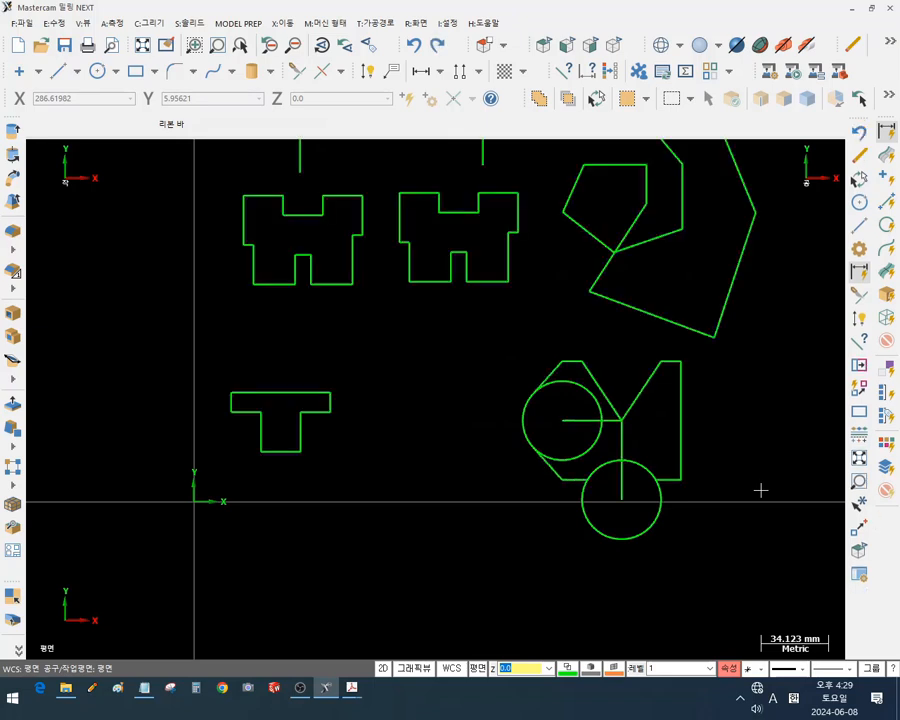
Select both 20 mm radius circles and hide all other geometry with the Hide command
scroll(690, 535, up, 1)
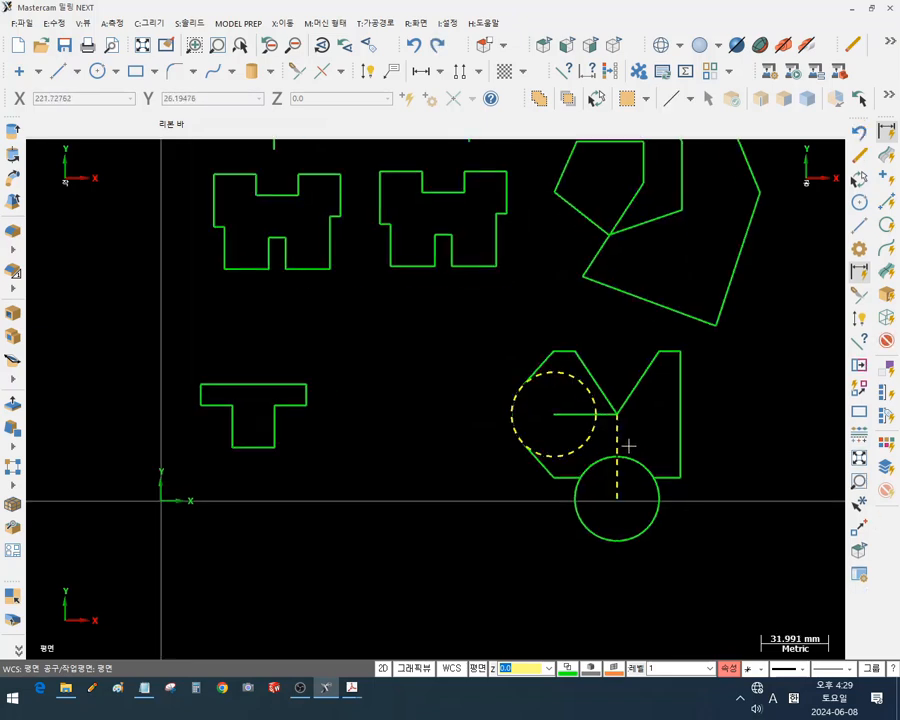
click(636, 528)
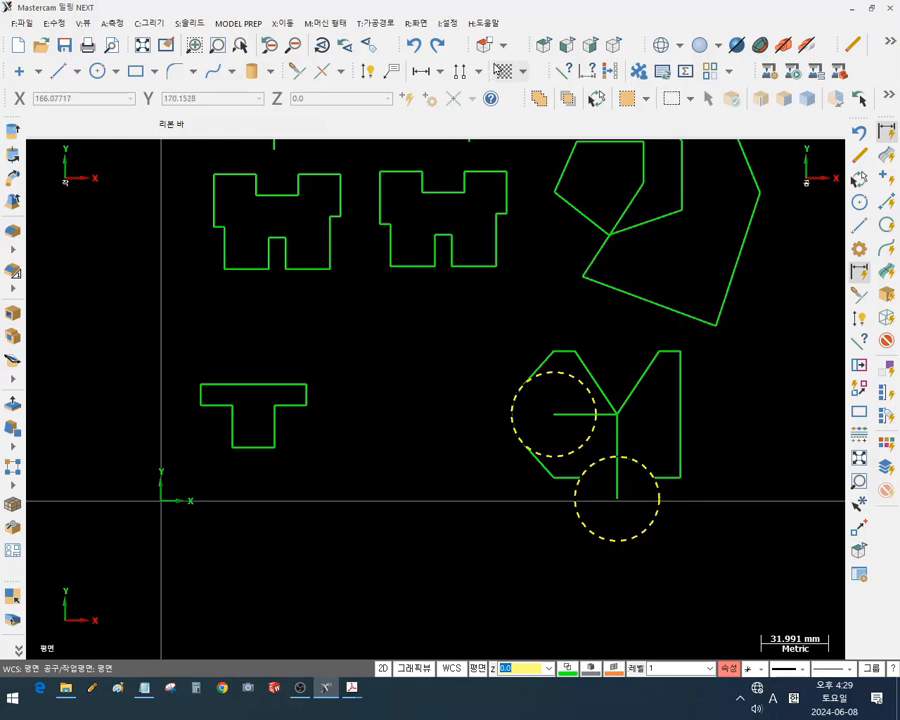
click(418, 24)
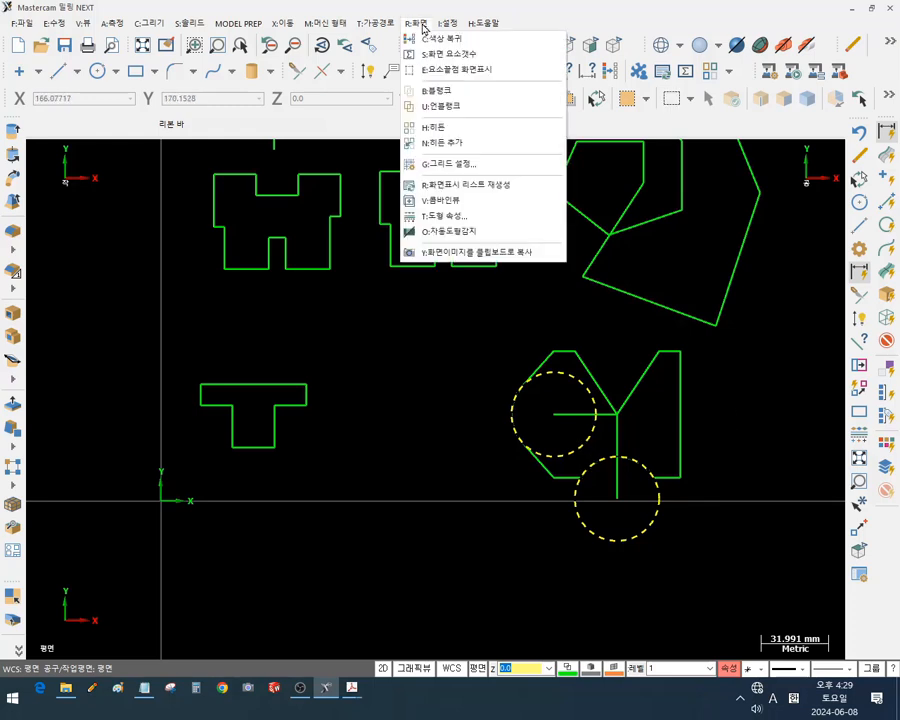
click(436, 131)
scroll(680, 518, up, 4)
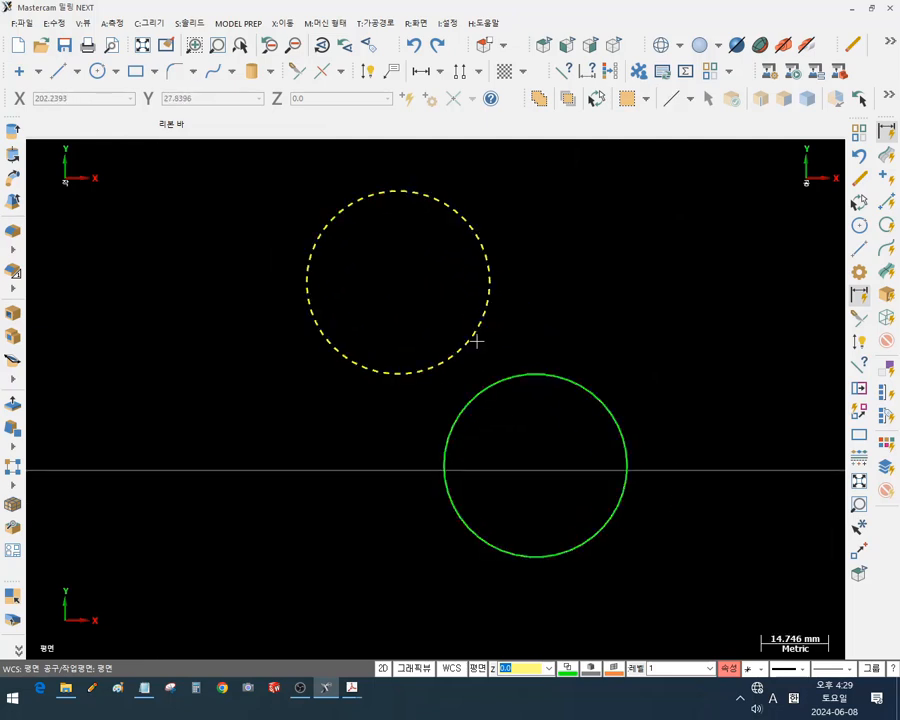
scroll(540, 386, down, 1)
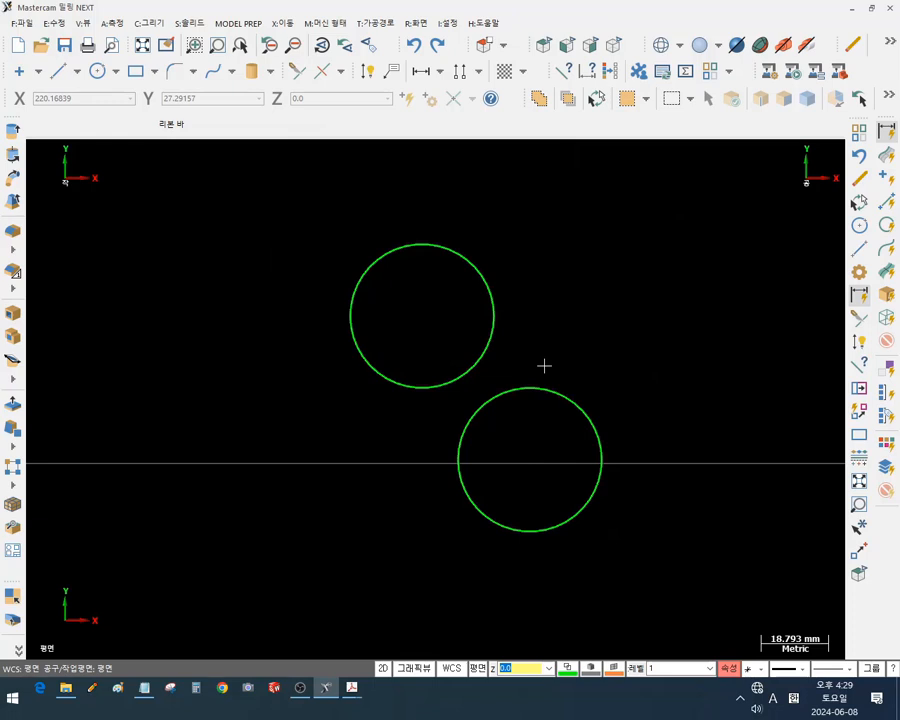
Turn the Hide command off to bring the rest of the geometry back
click(414, 26)
click(438, 125)
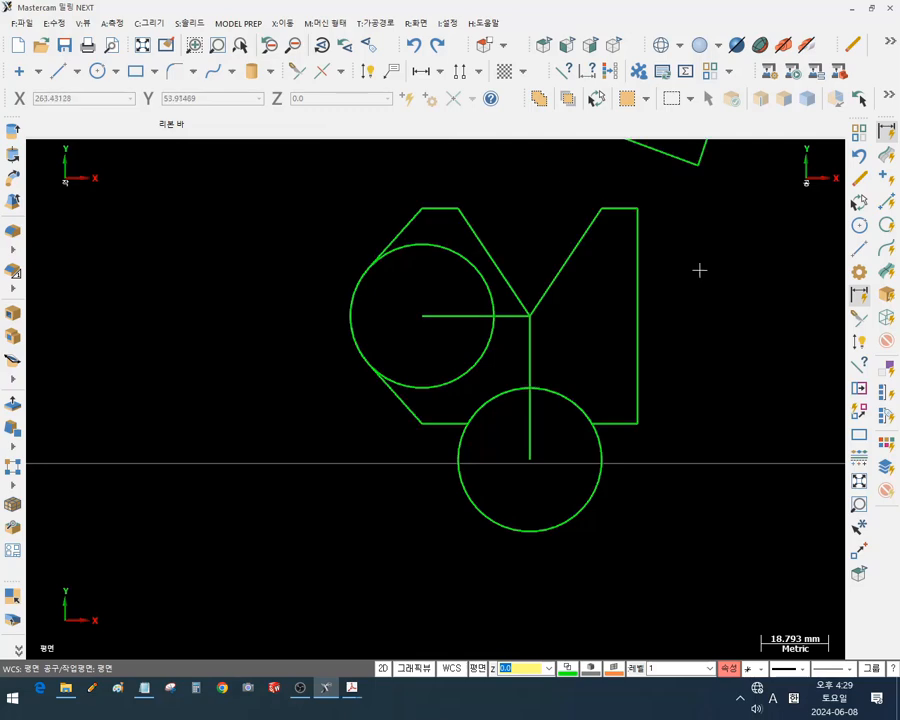
scroll(560, 580, down, 3)
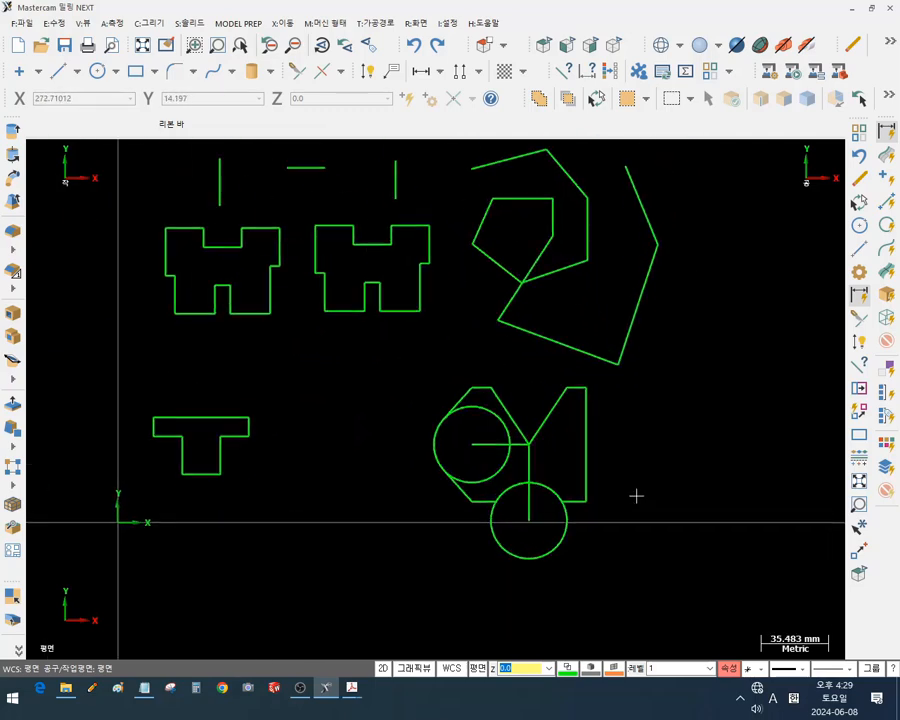
Isolate the left and lower circles by hiding everything else, and restore the hidden geometry
scroll(464, 522, up, 4)
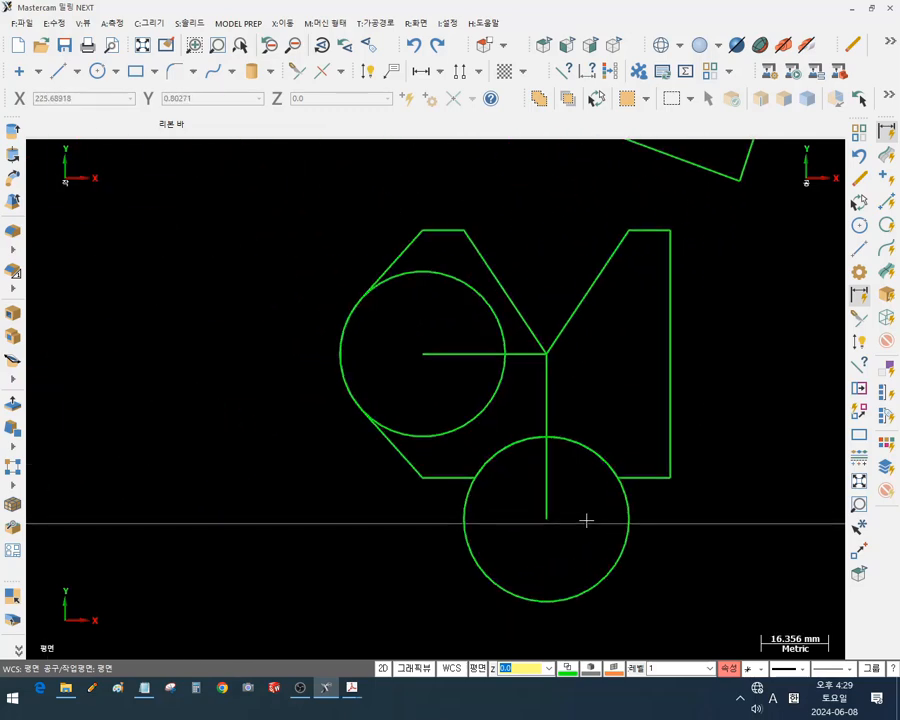
click(364, 290)
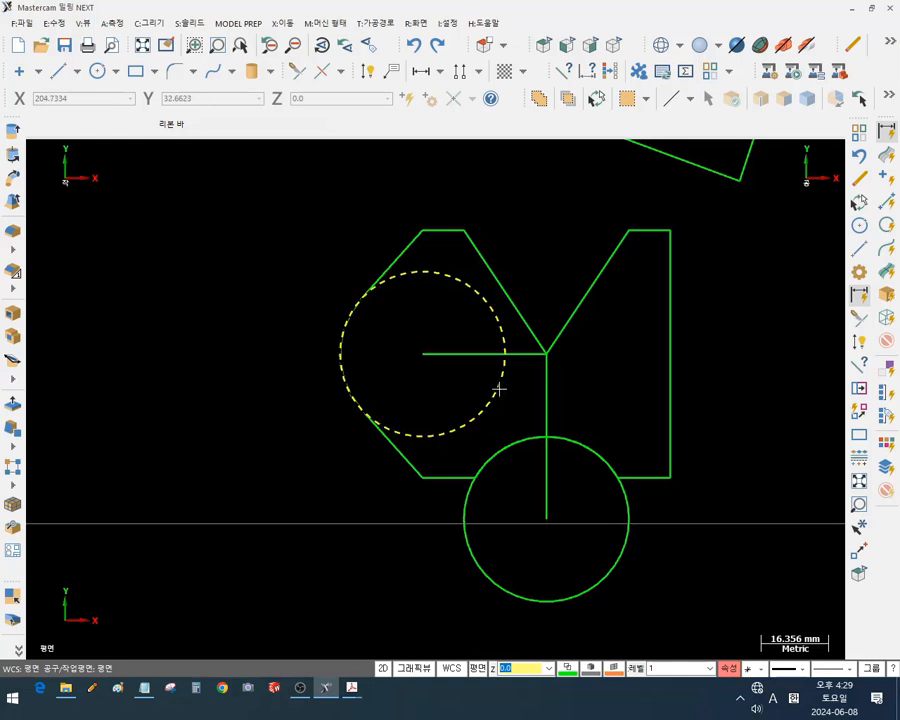
click(503, 584)
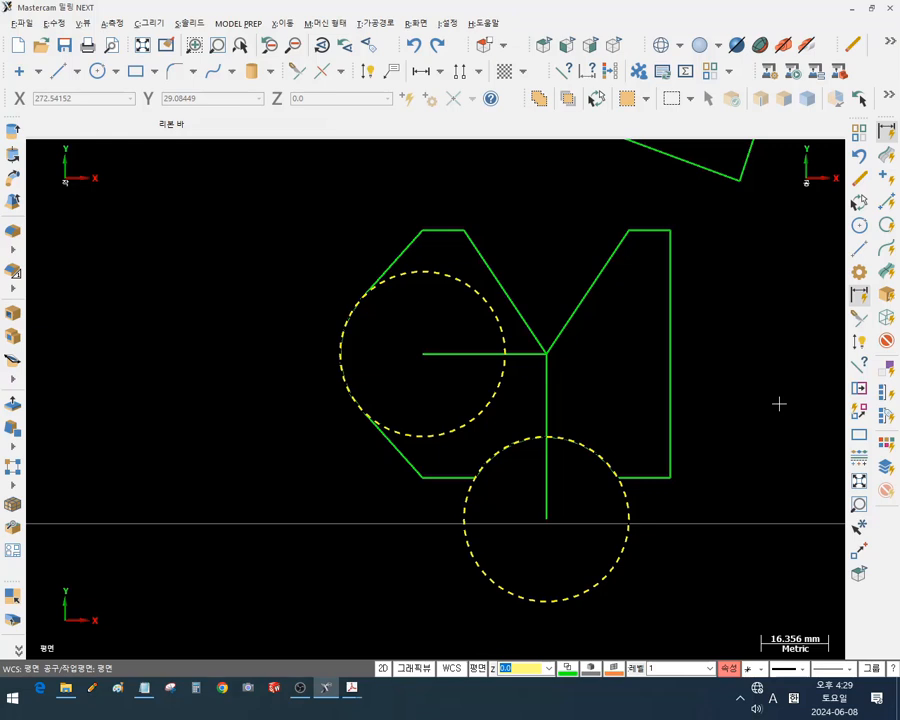
key(alt+e)
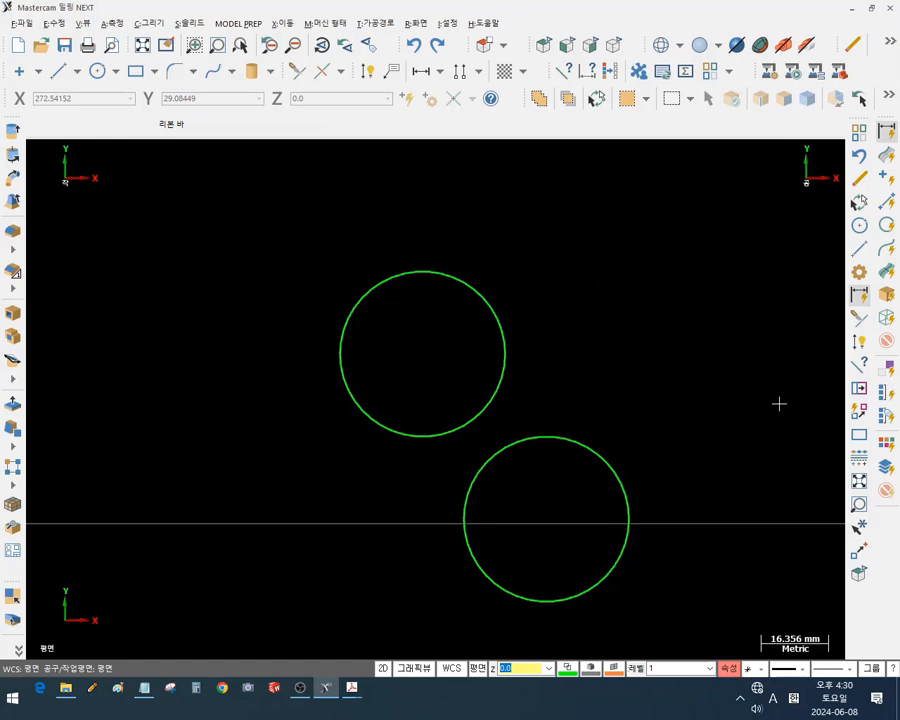
key(alt+e)
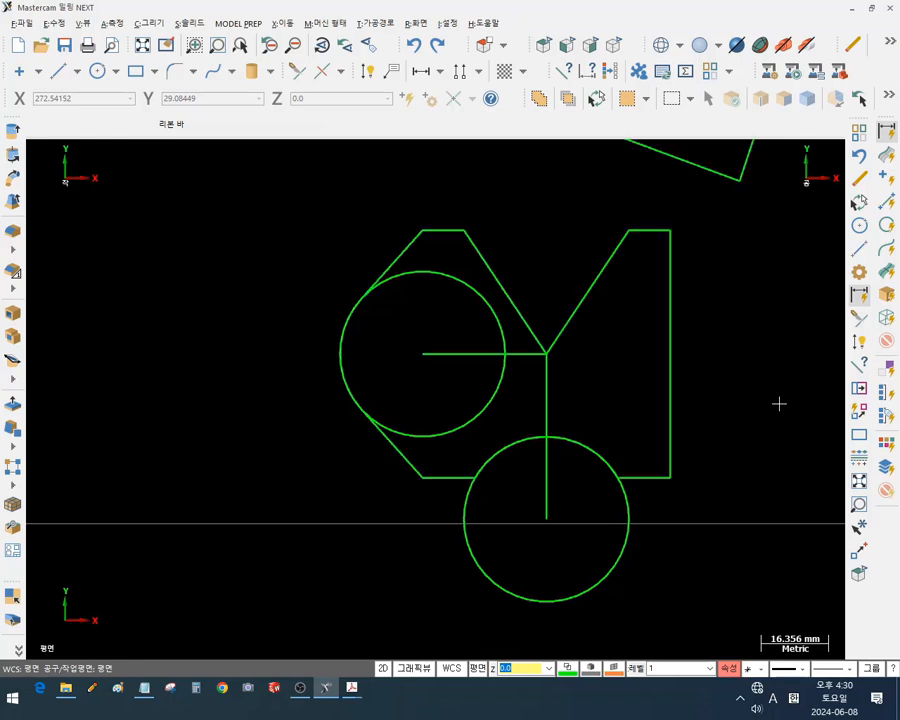
Isolate the left circle and the vertical construction line, and restore the hidden geometry
click(478, 410)
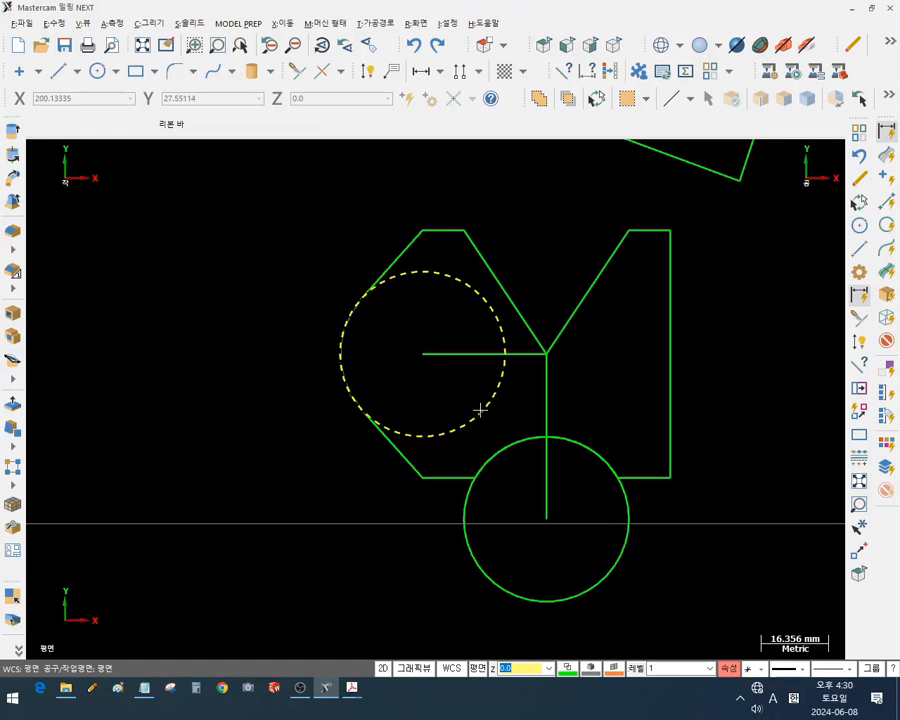
click(546, 375)
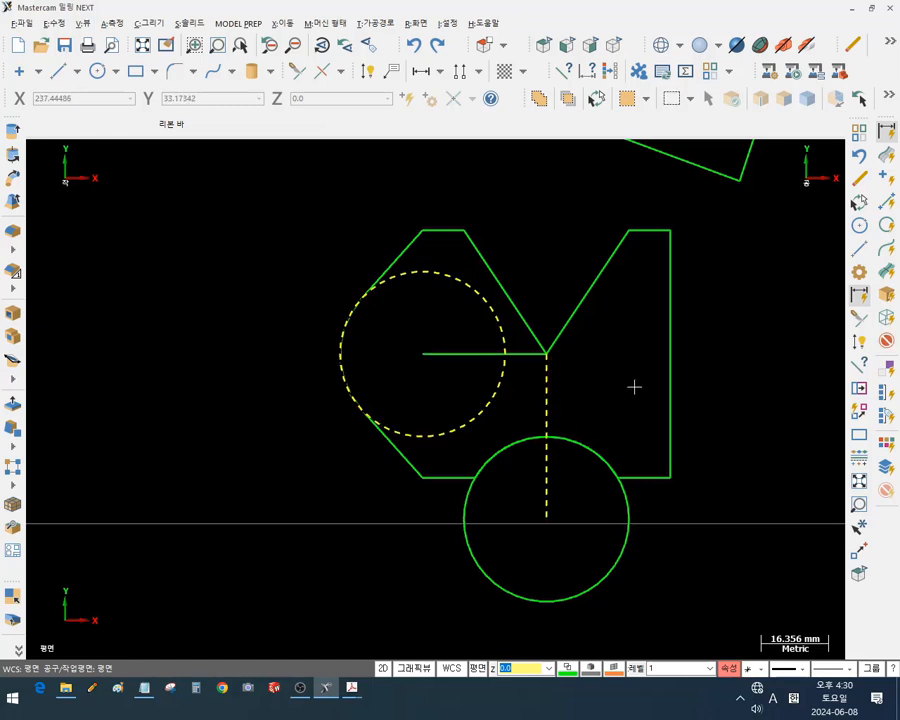
key(alt+e)
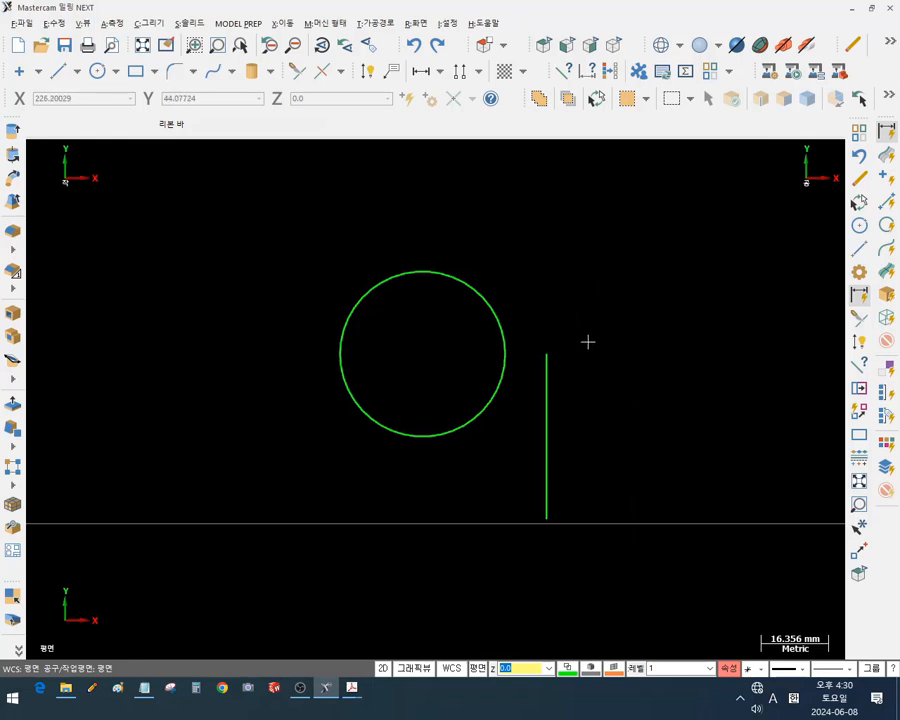
key(alt+e)
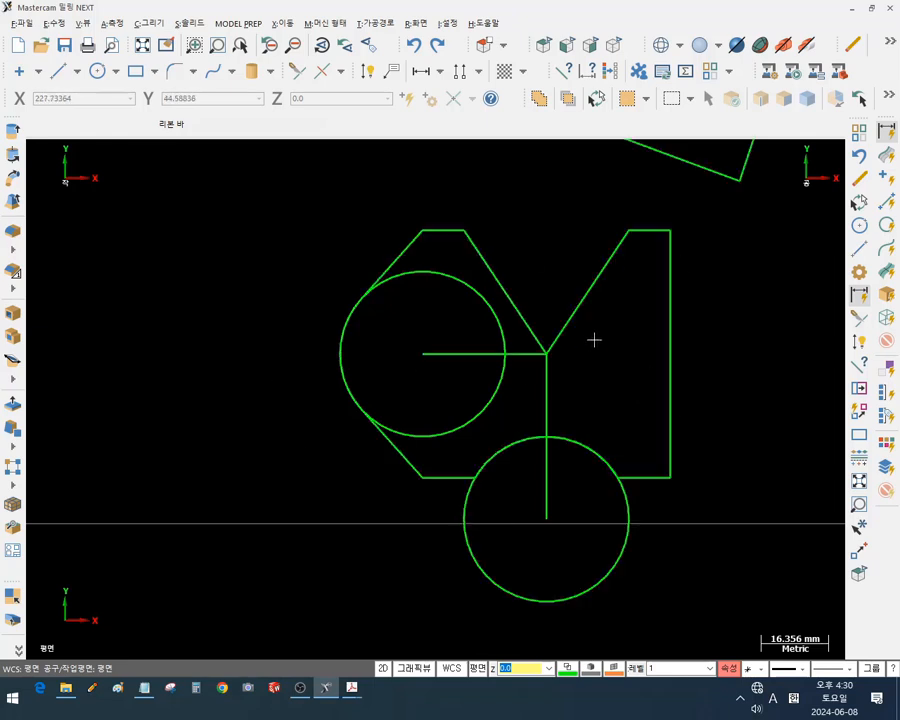
Isolate the lower circle and the profile's right vertical edge, and restore the hidden geometry
click(597, 453)
click(670, 465)
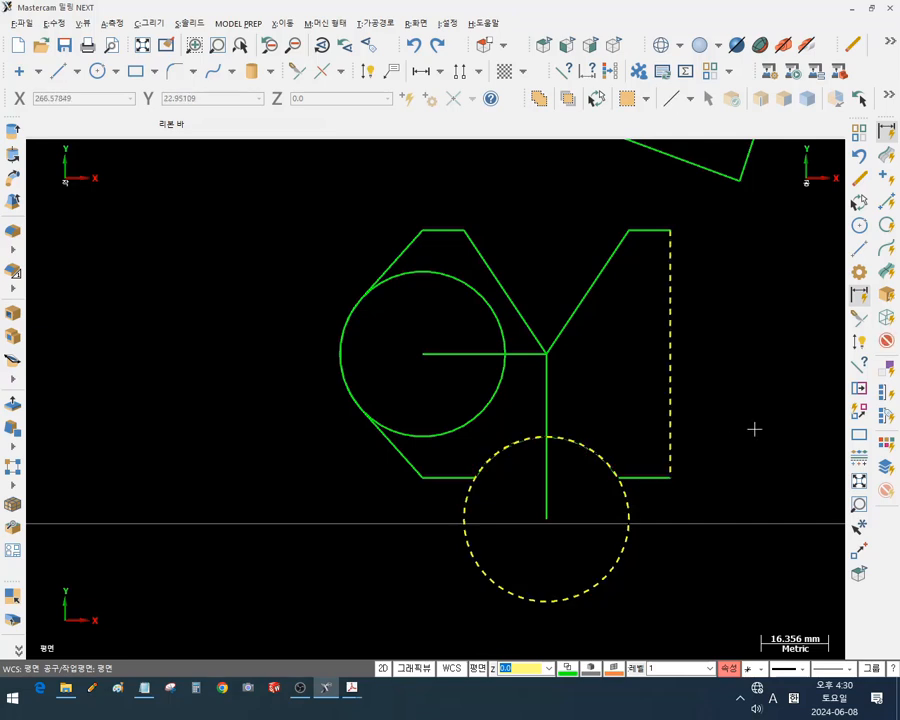
key(alt+e)
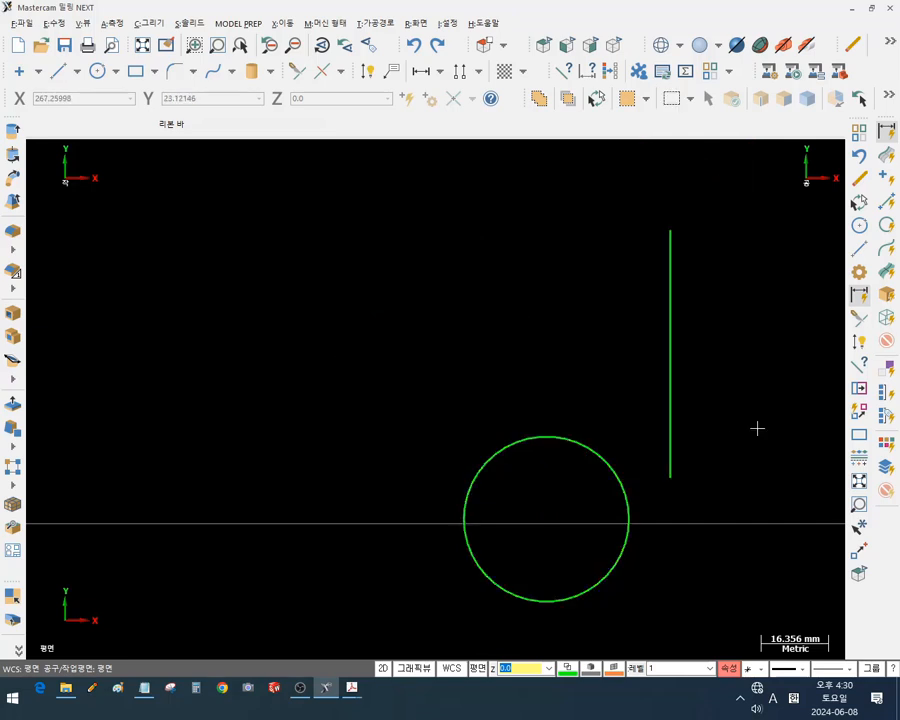
key(alt+e)
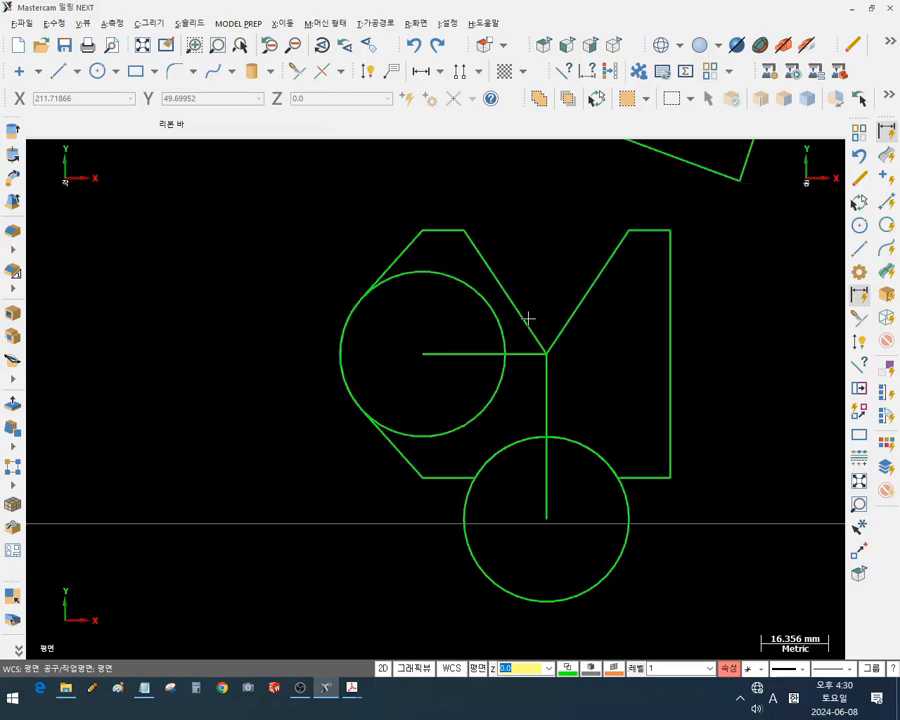
Isolate the left circle and the V notch's right slanted line by hiding all other geometry
scroll(524, 364, down, 3)
scroll(598, 462, down, 3)
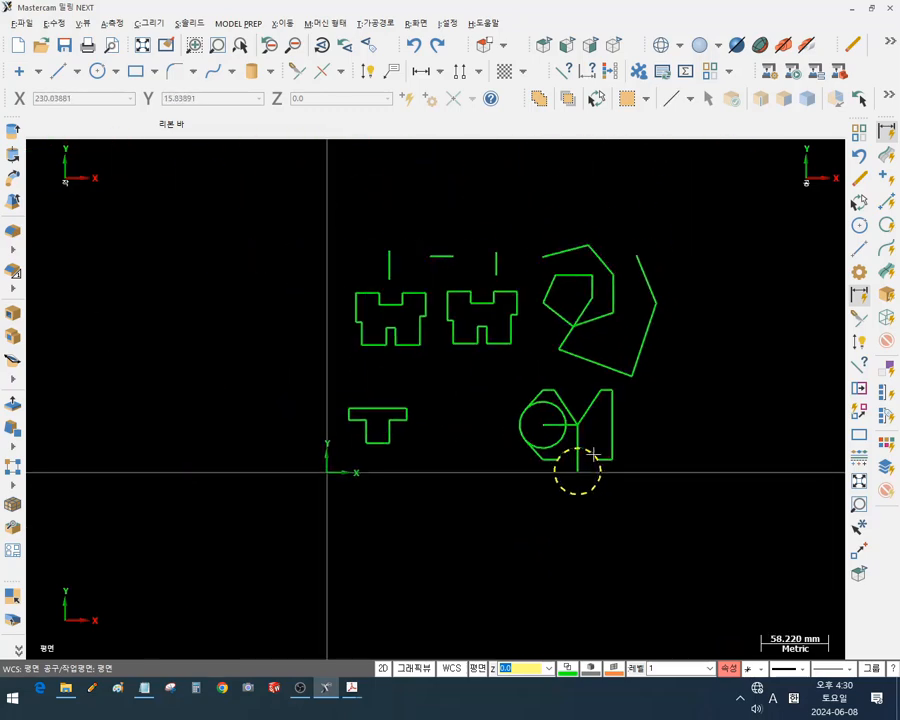
scroll(590, 470, up, 4)
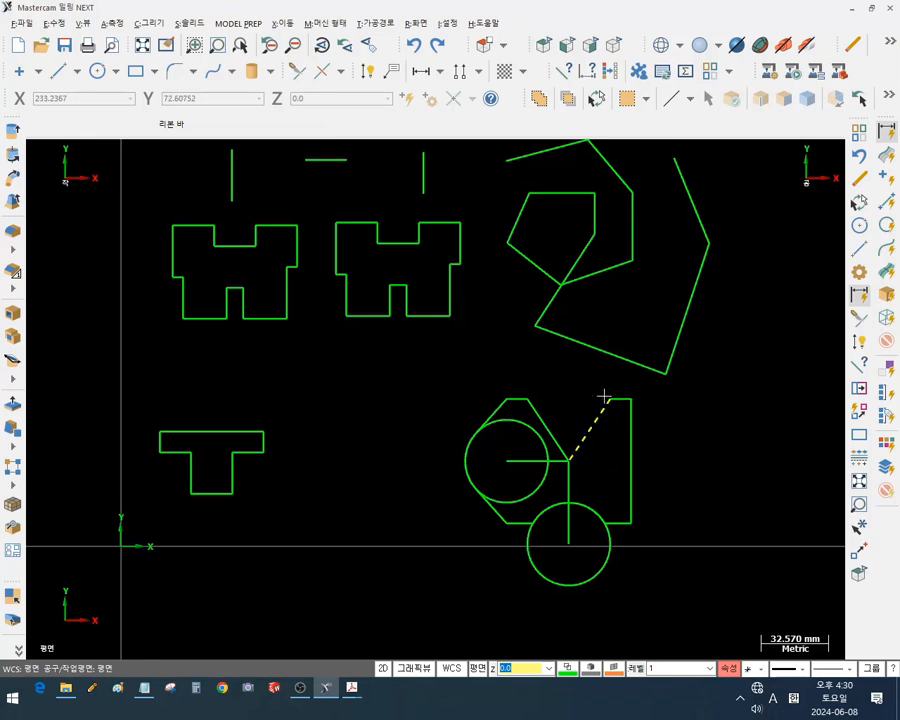
scroll(598, 397, down, 2)
scroll(663, 456, up, 5)
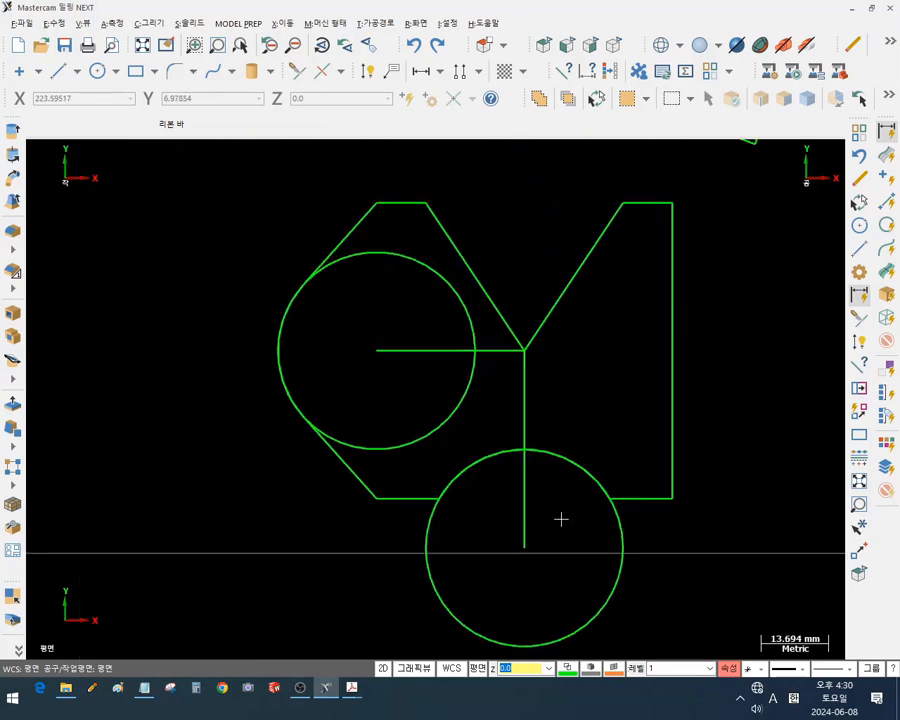
scroll(546, 547, up, 2)
click(430, 342)
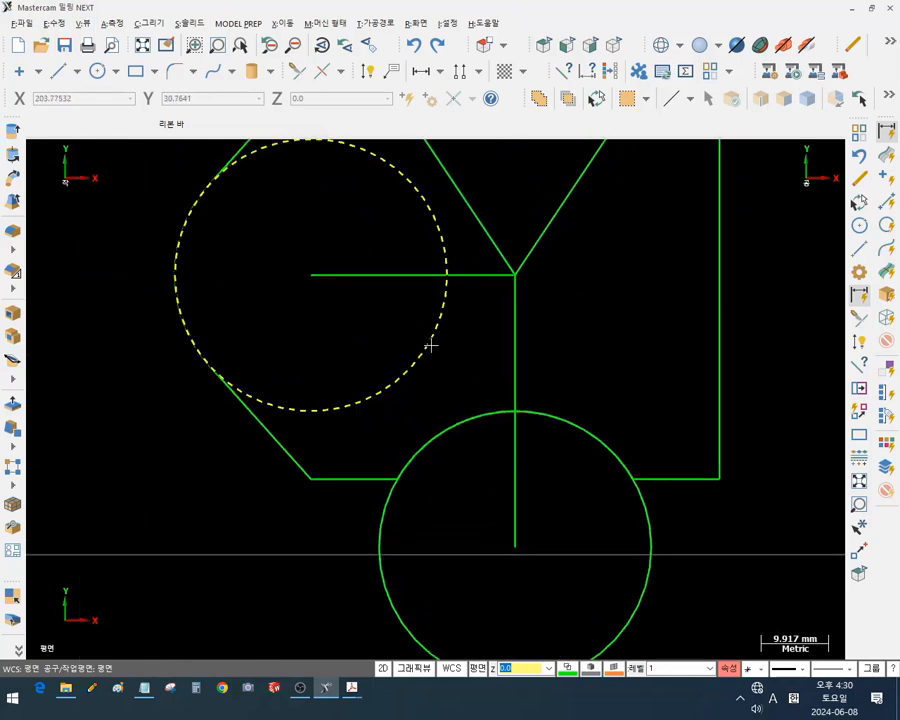
click(537, 238)
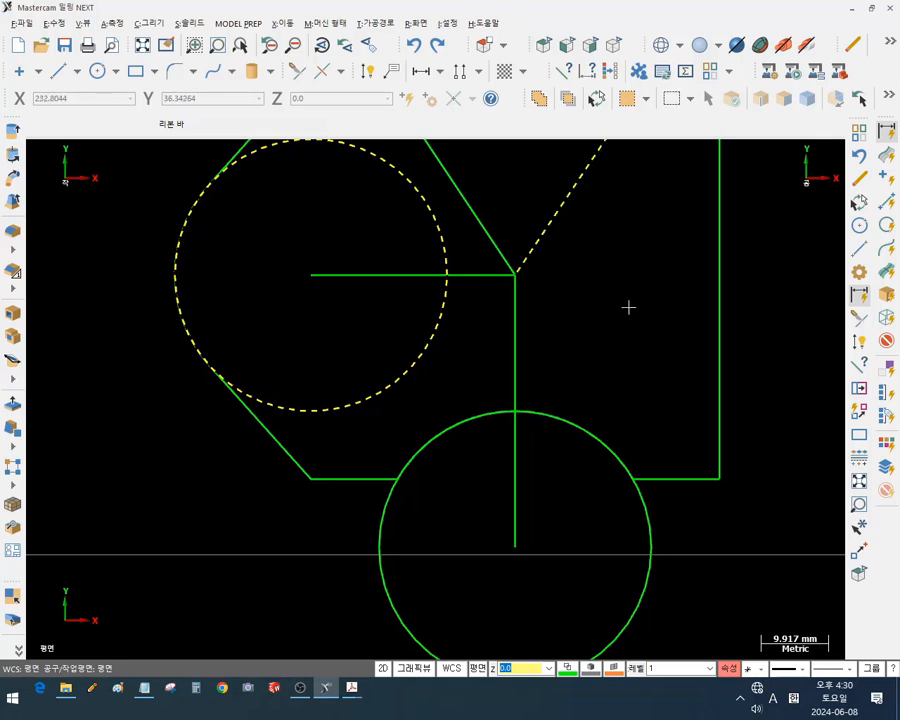
key(alt+e)
scroll(402, 516, down, 4)
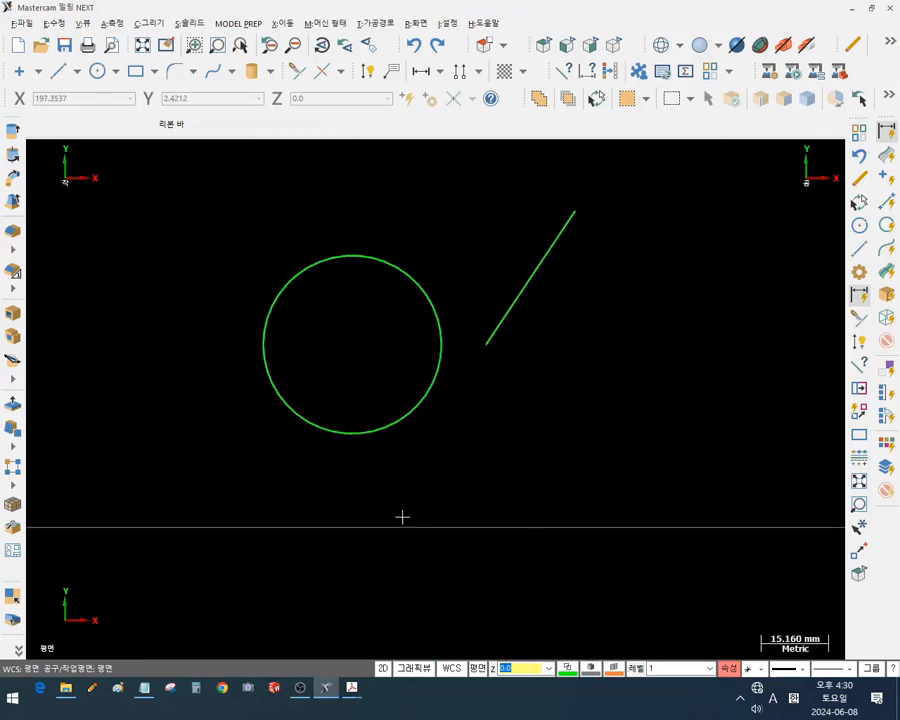
scroll(382, 378, up, 3)
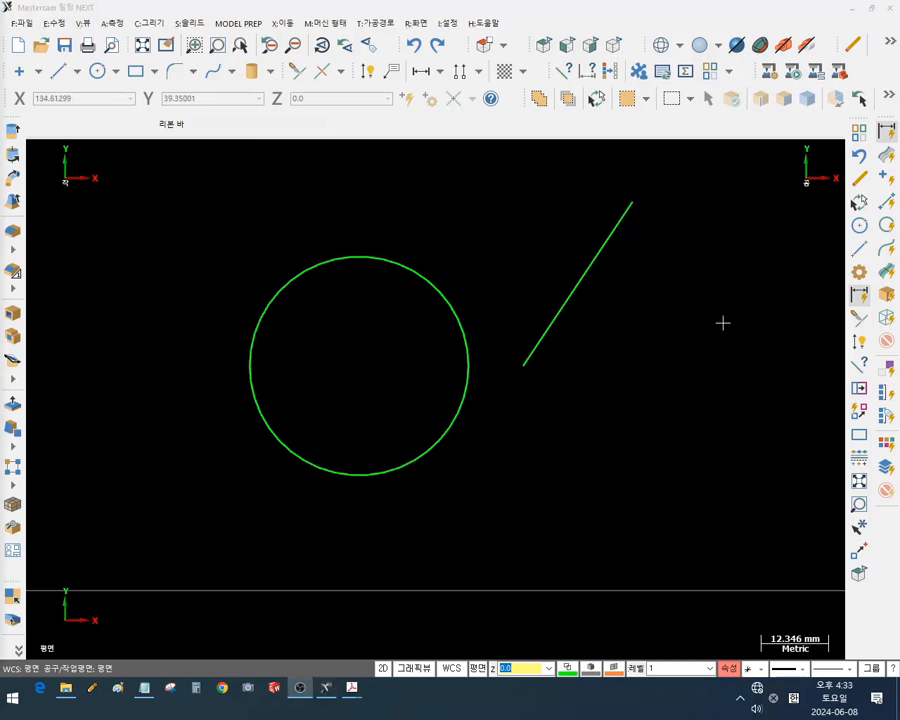
Restore the hidden geometry, and isolate the left and lower circles by hiding everything else
click(722, 322)
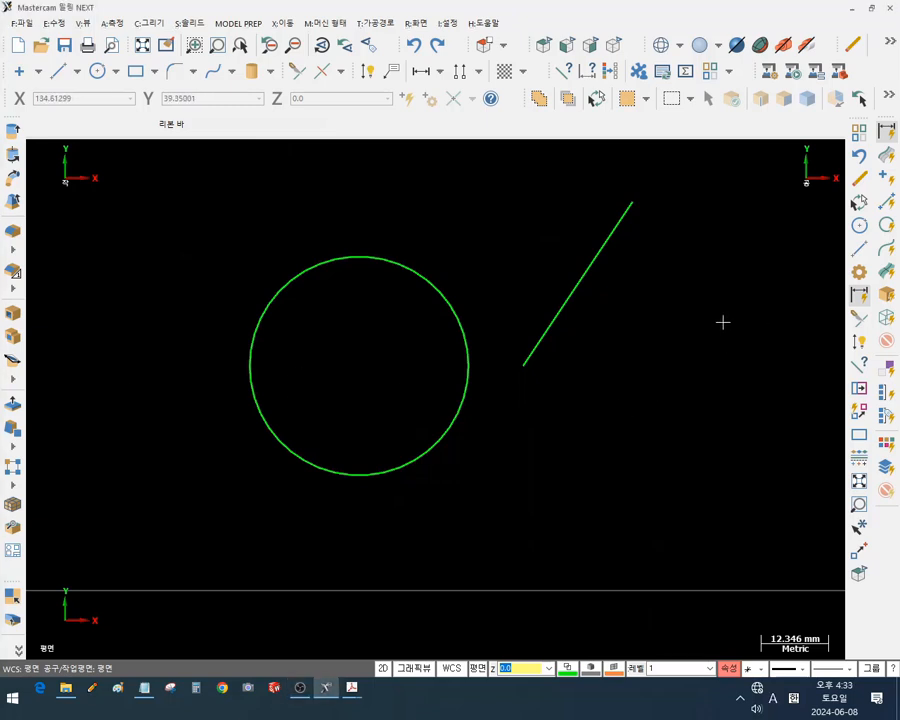
scroll(530, 285, up, 2)
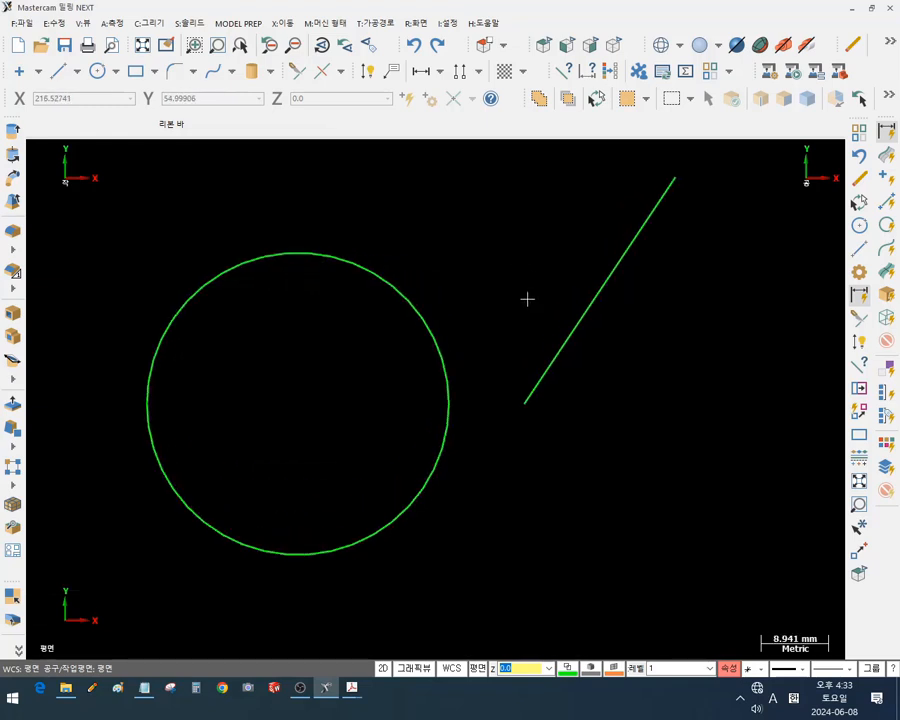
scroll(530, 300, down, 3)
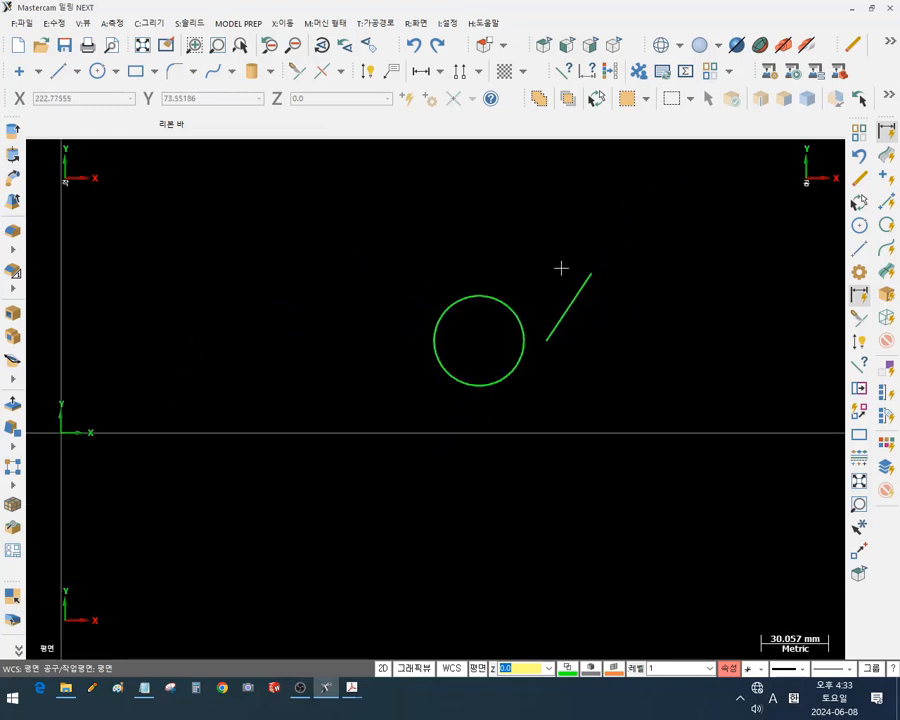
key(alt+e)
click(512, 368)
click(531, 389)
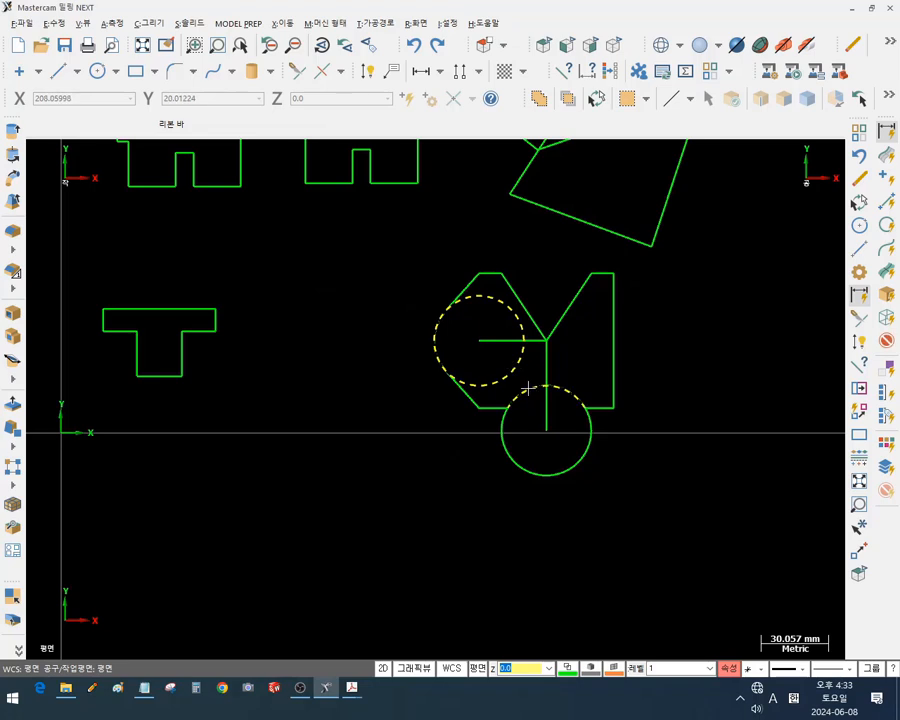
key(Escape)
click(581, 450)
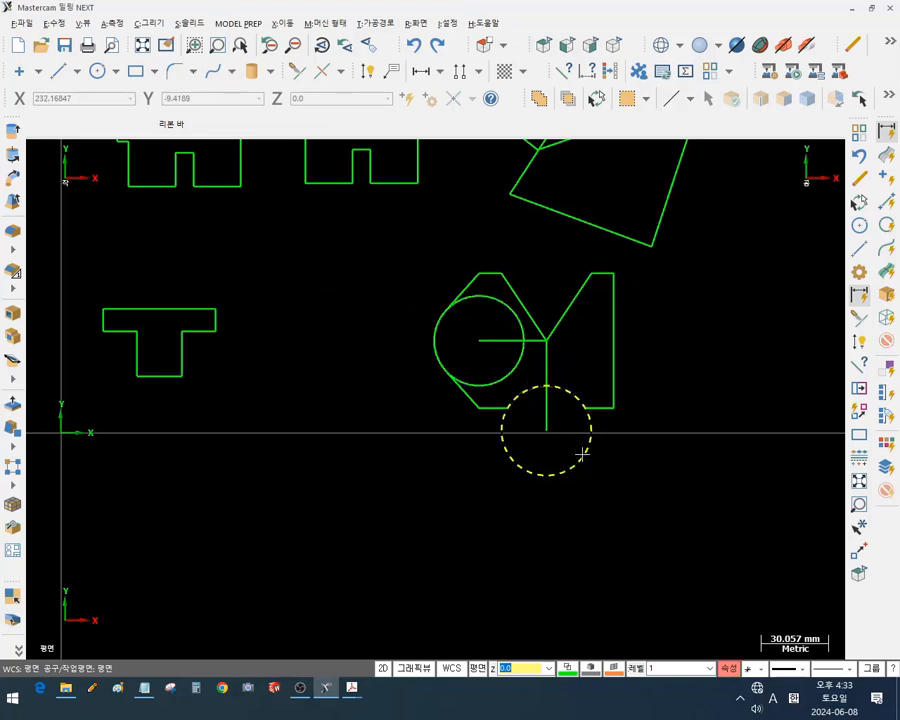
click(508, 373)
key(alt+e)
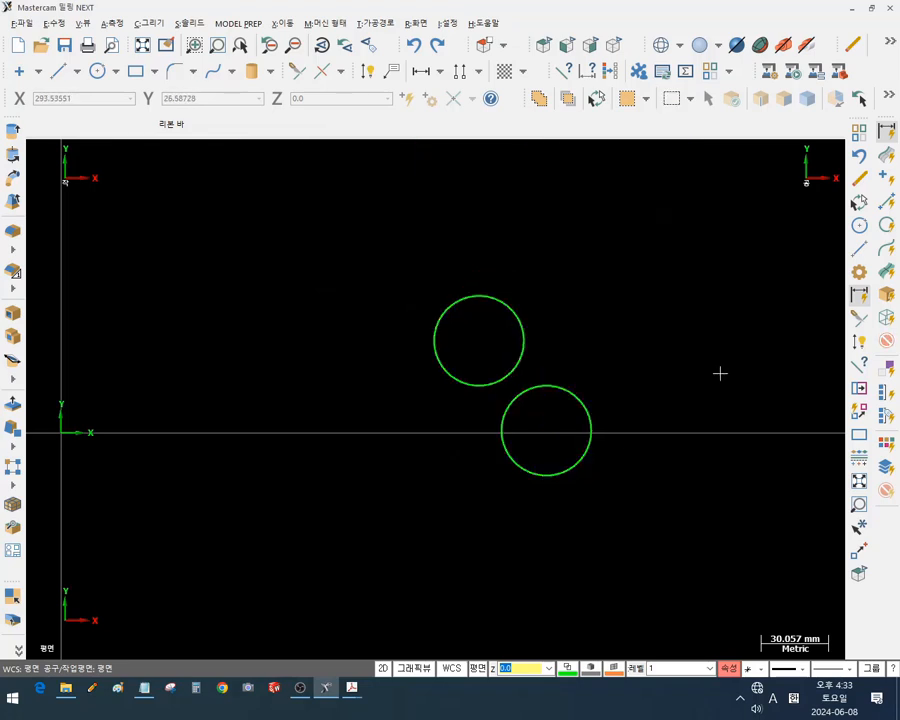
Draw the shortest connecting line between the left circle and the lower circle
scroll(464, 434, up, 4)
click(638, 368)
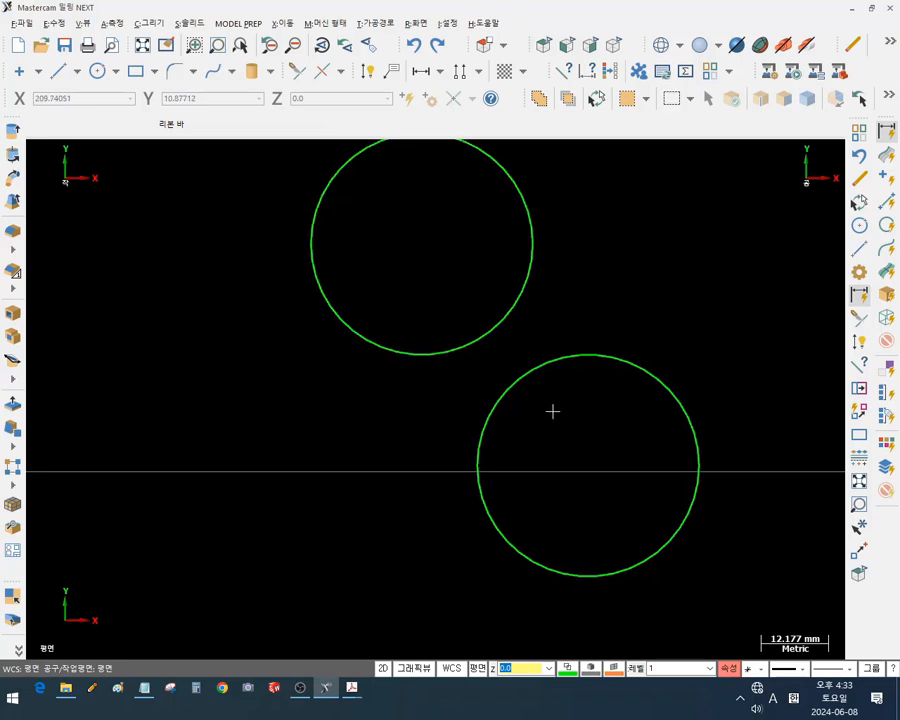
click(149, 23)
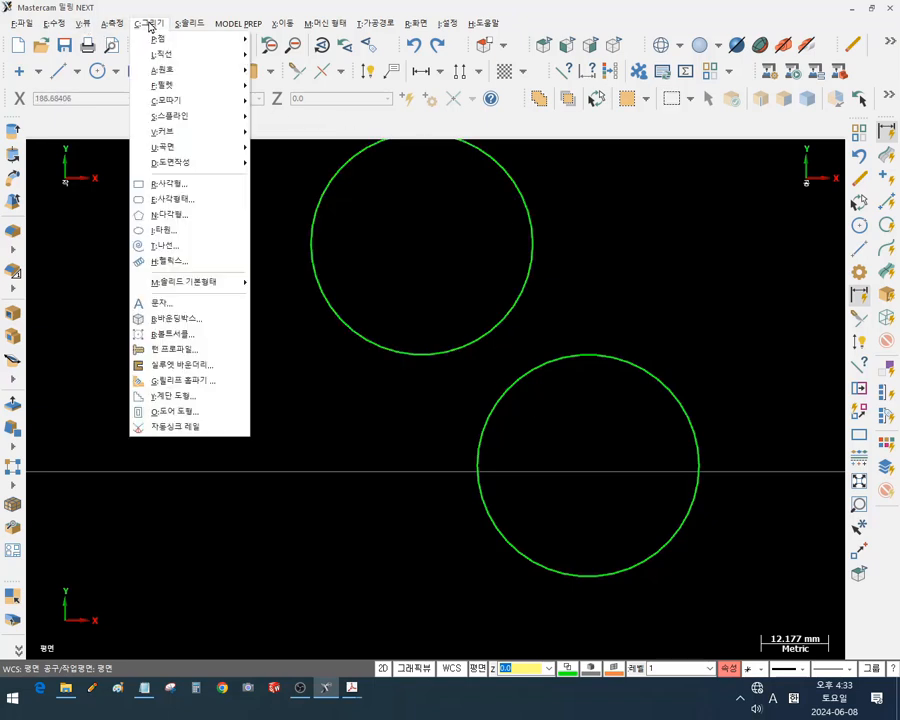
mouse_move(165, 54)
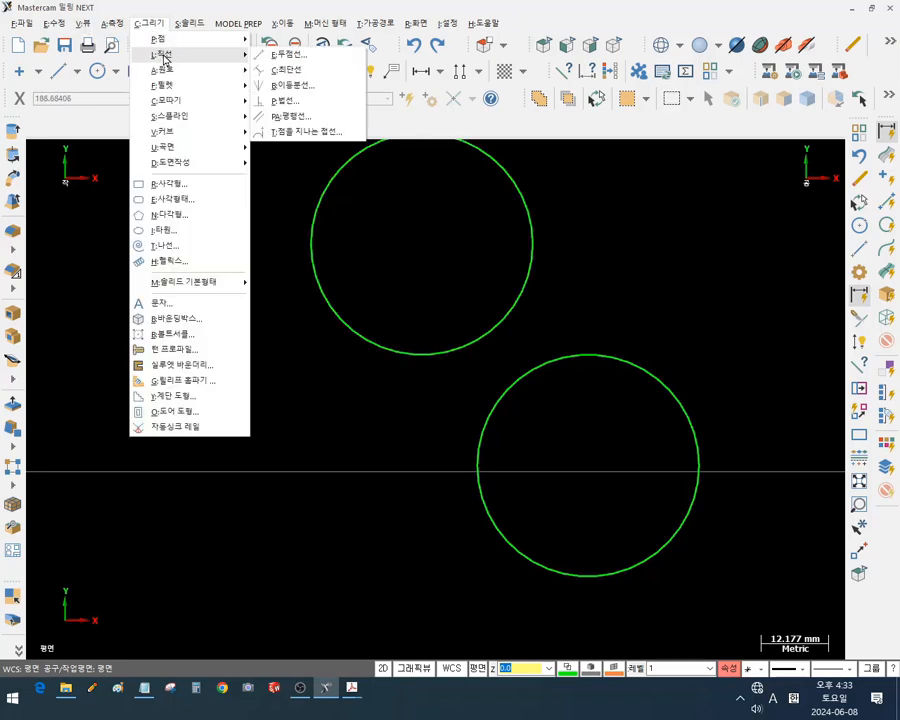
click(297, 73)
click(528, 267)
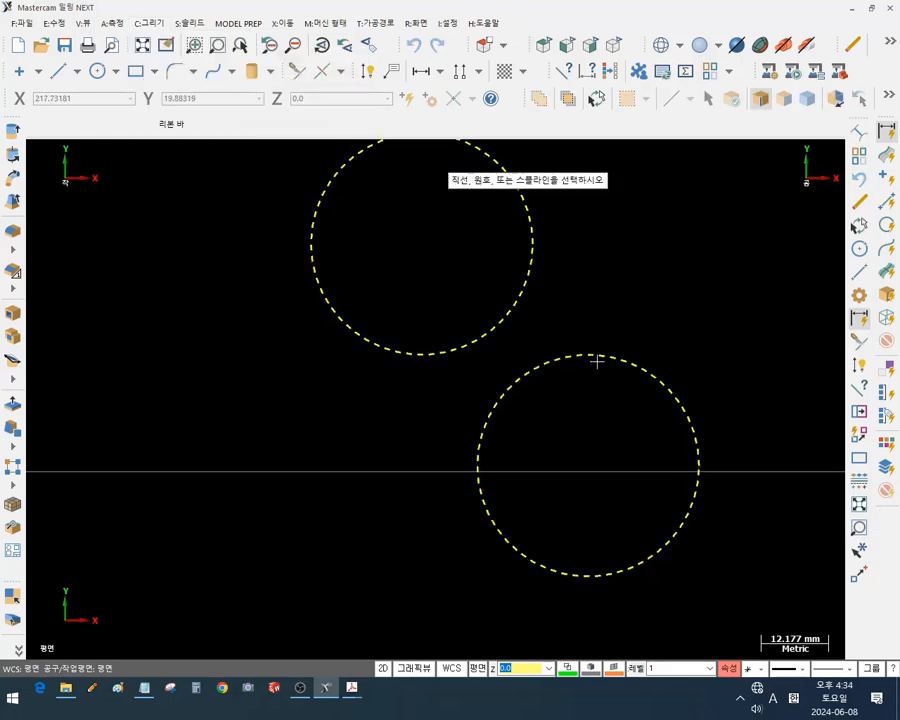
click(656, 373)
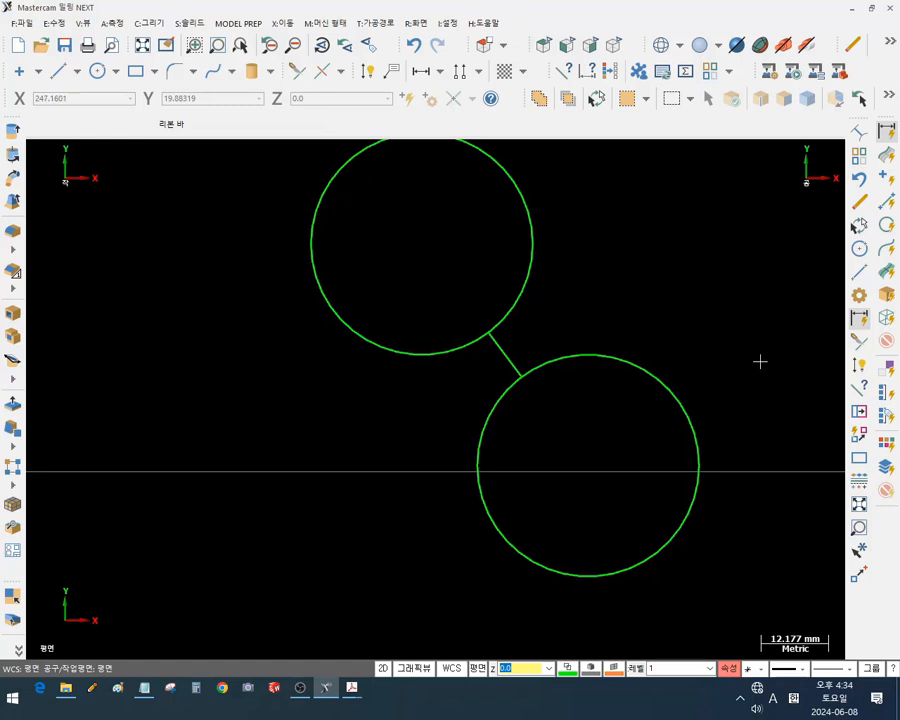
Analyze the properties of the line connecting the two circles to check its 3D length
click(510, 364)
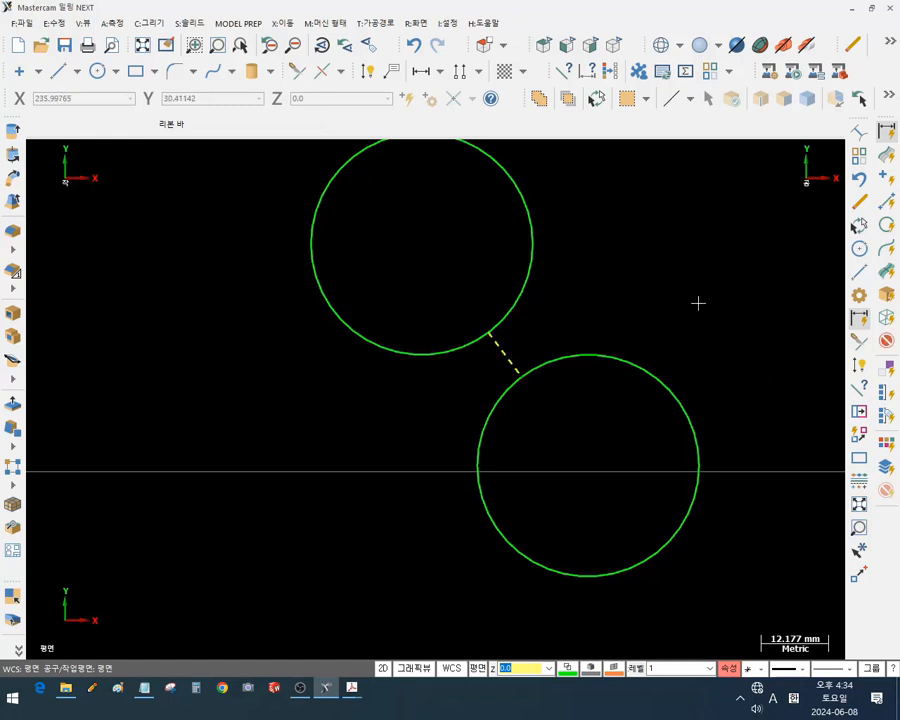
key(F4)
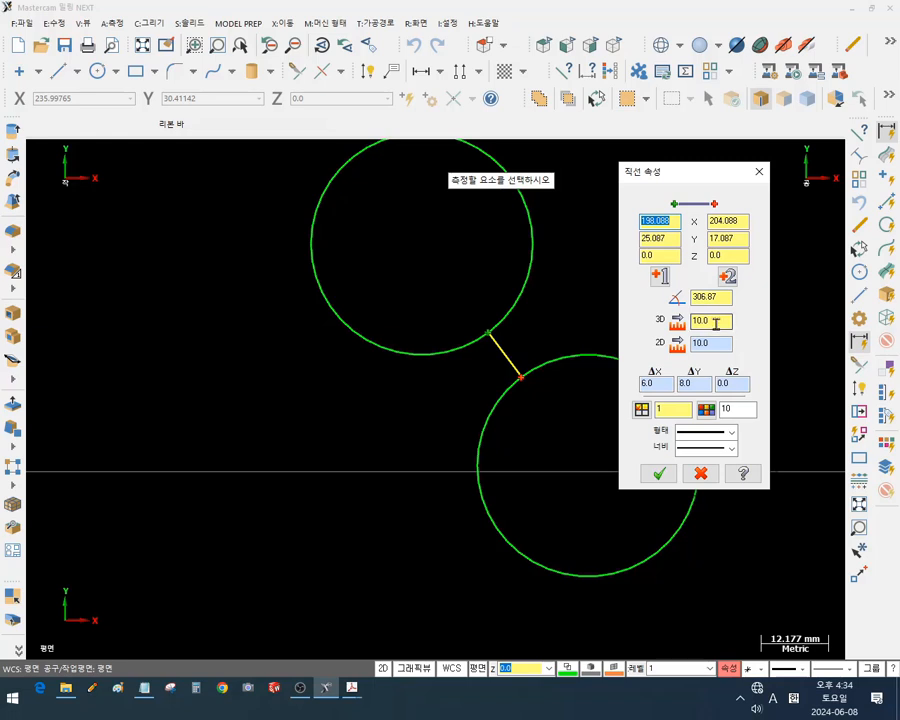
click(721, 323)
double_click(711, 321)
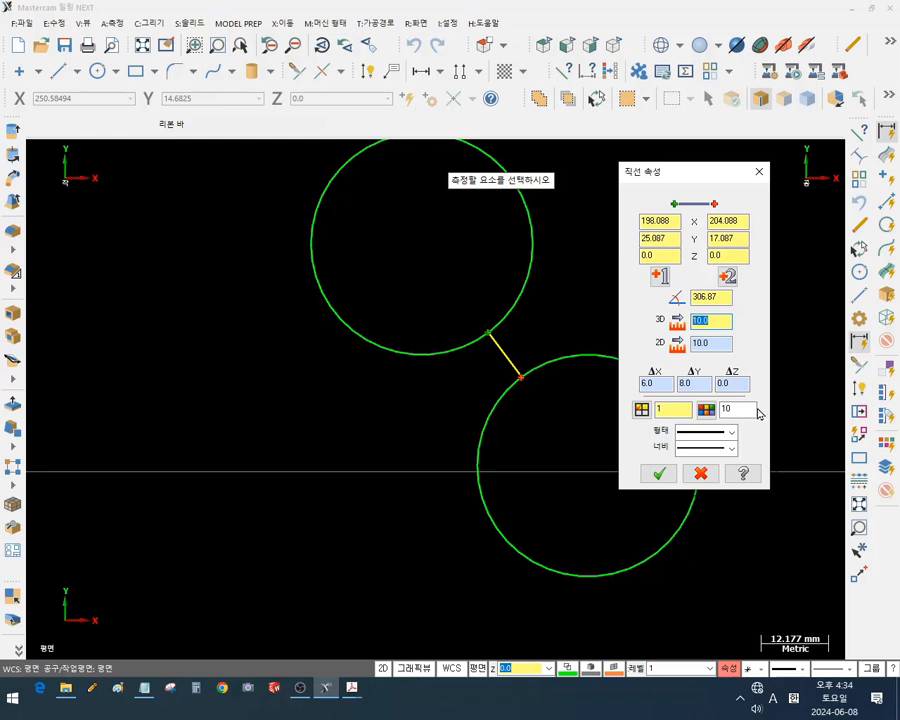
click(701, 474)
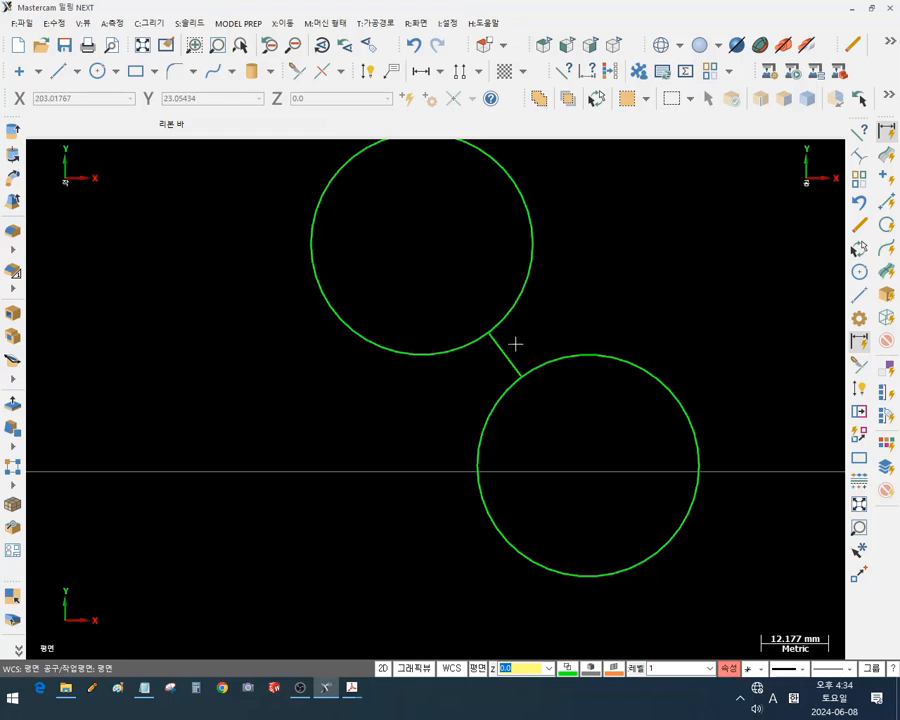
Restore the hidden geometry, and isolate the horizontal construction line and the V notch's left slanted line
scroll(442, 338, down, 2)
click(150, 22)
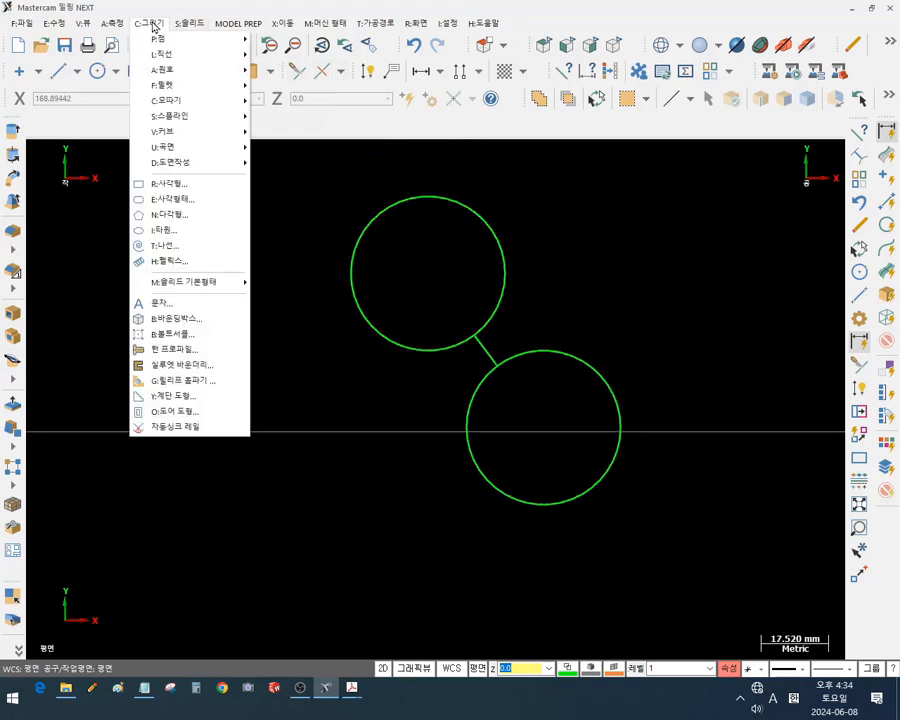
mouse_move(166, 57)
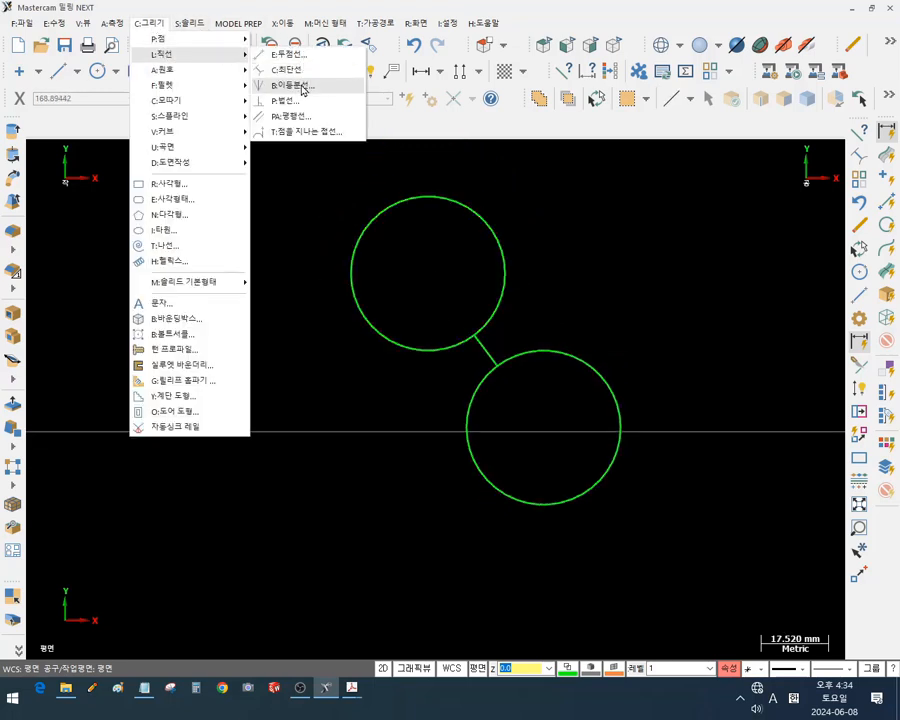
click(631, 235)
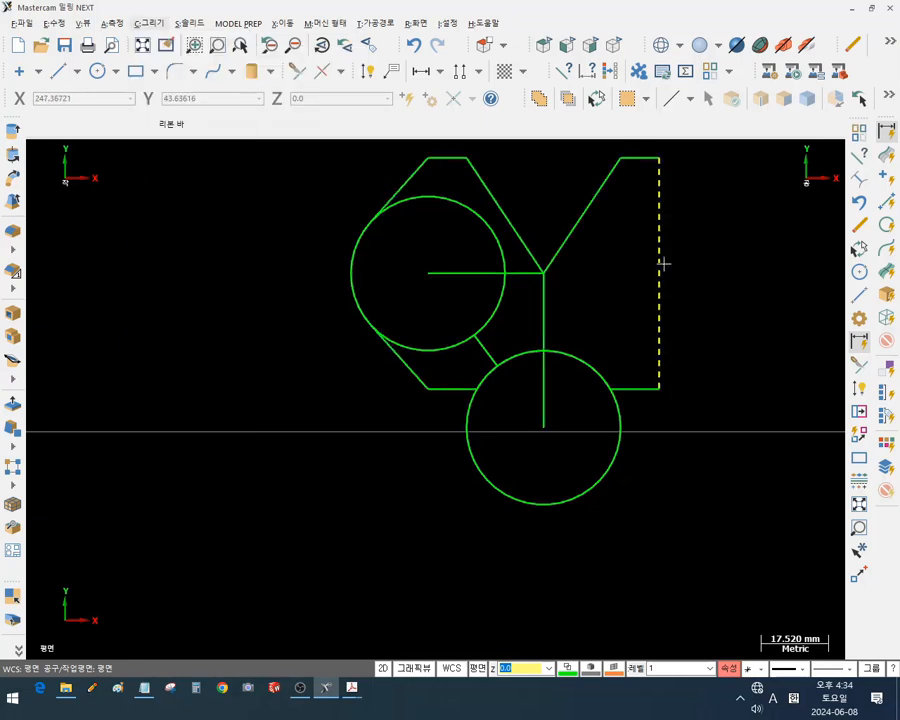
click(462, 268)
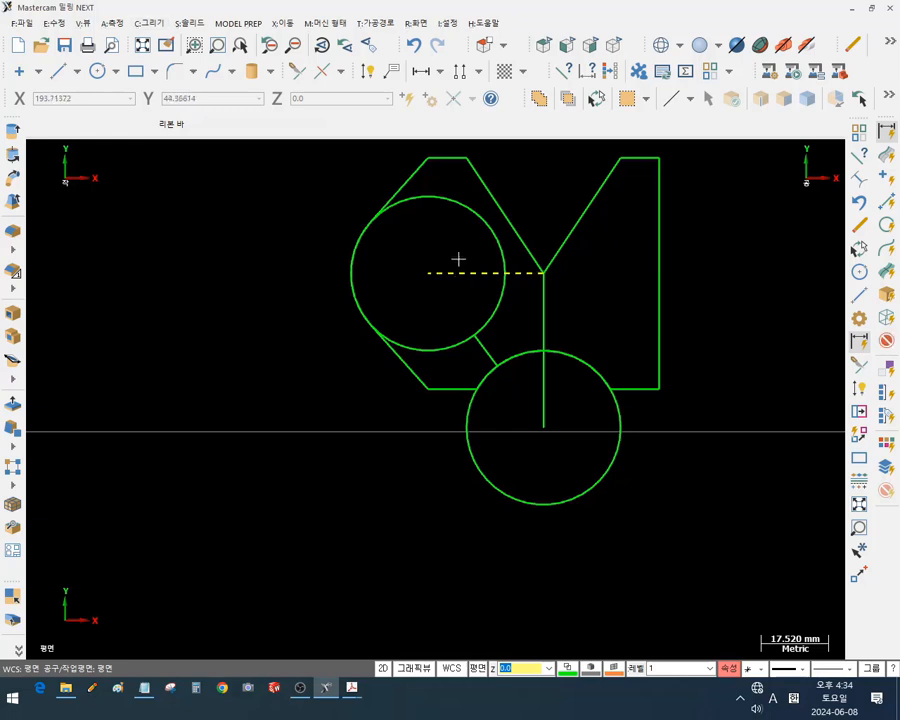
click(500, 210)
key(alt+e)
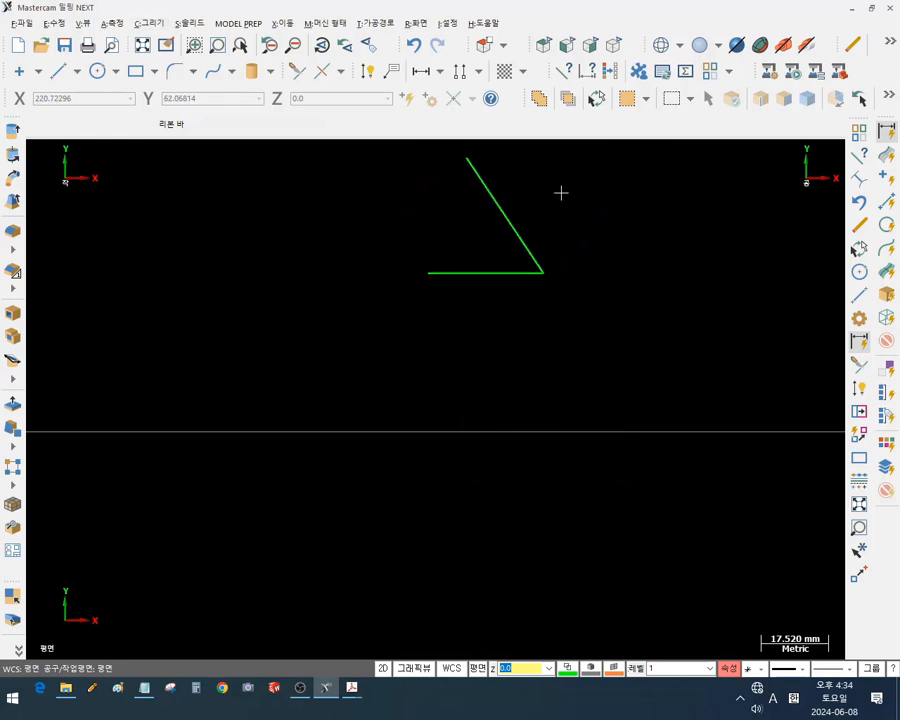
Annotate the angle between the two lines with a red double-headed arc and a freehand bisector, and close the screen pen
scroll(457, 208, up, 3)
scroll(524, 525, down, 3)
scroll(528, 217, up, 3)
scroll(529, 250, up, 2)
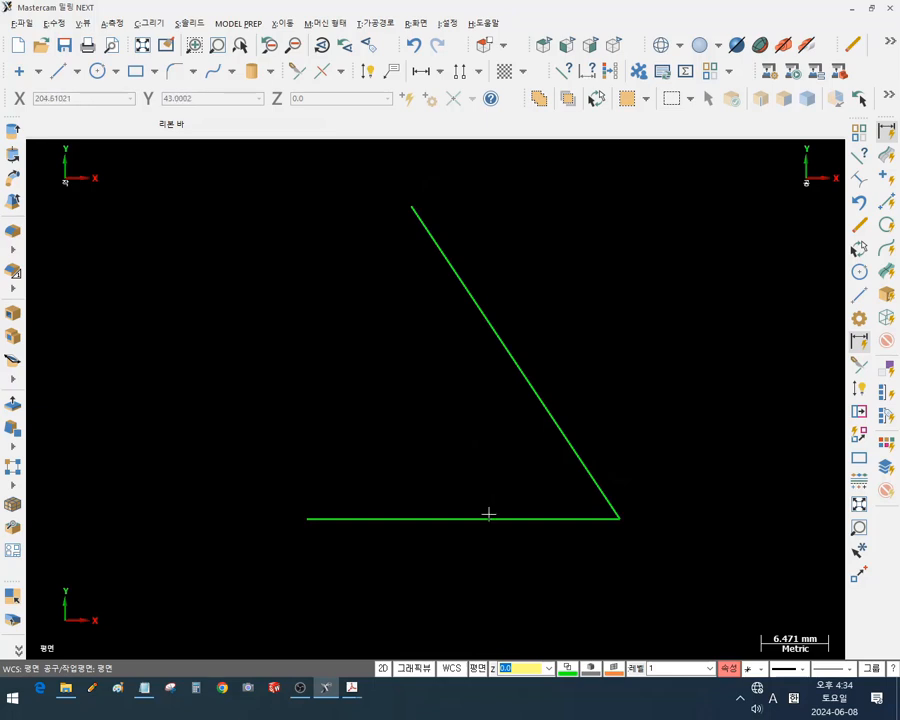
click(92, 687)
mouse_move(441, 518)
mouse_down()
mouse_move(499, 406)
mouse_move(518, 393)
mouse_move(520, 416)
mouse_up()
drag(426, 492, 452, 491)
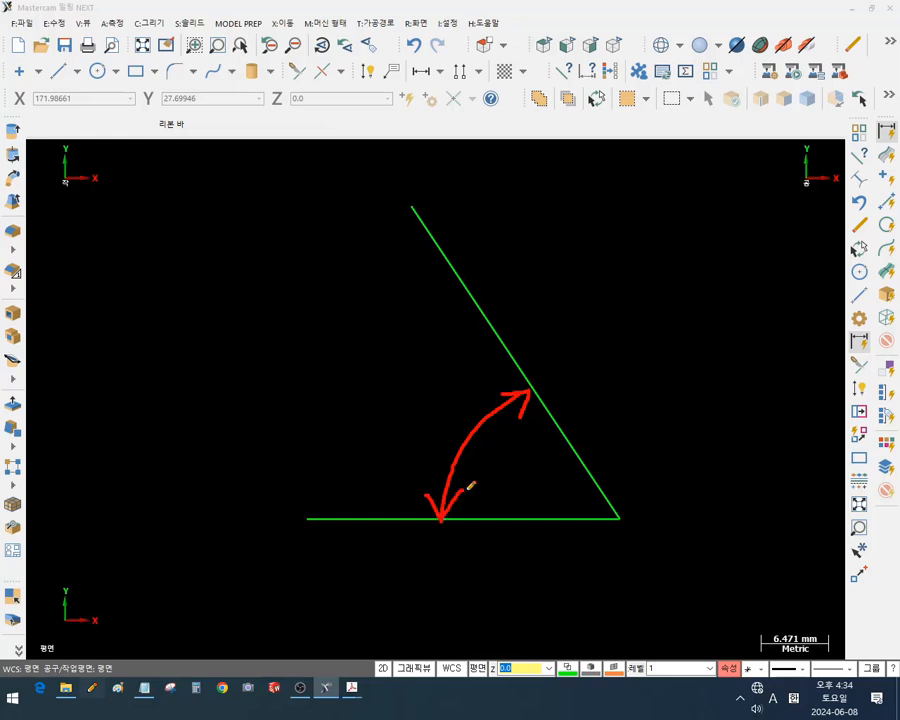
drag(621, 518, 256, 286)
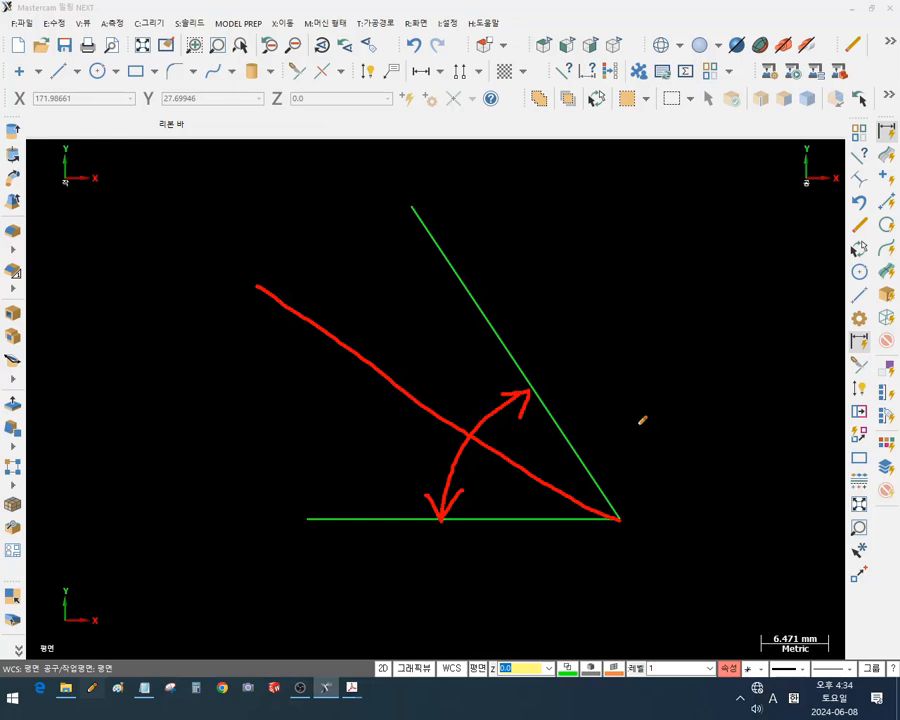
right_click(693, 301)
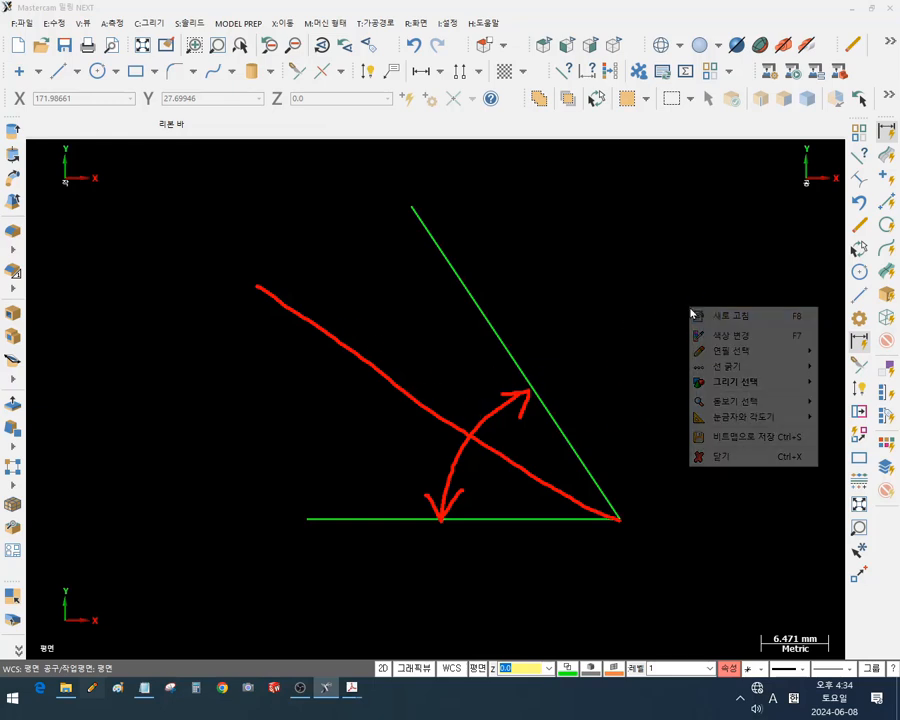
click(720, 454)
Create a 25.0 mm bisector line from the corner between the V notch's left slanted line and the horizontal construction line
click(150, 22)
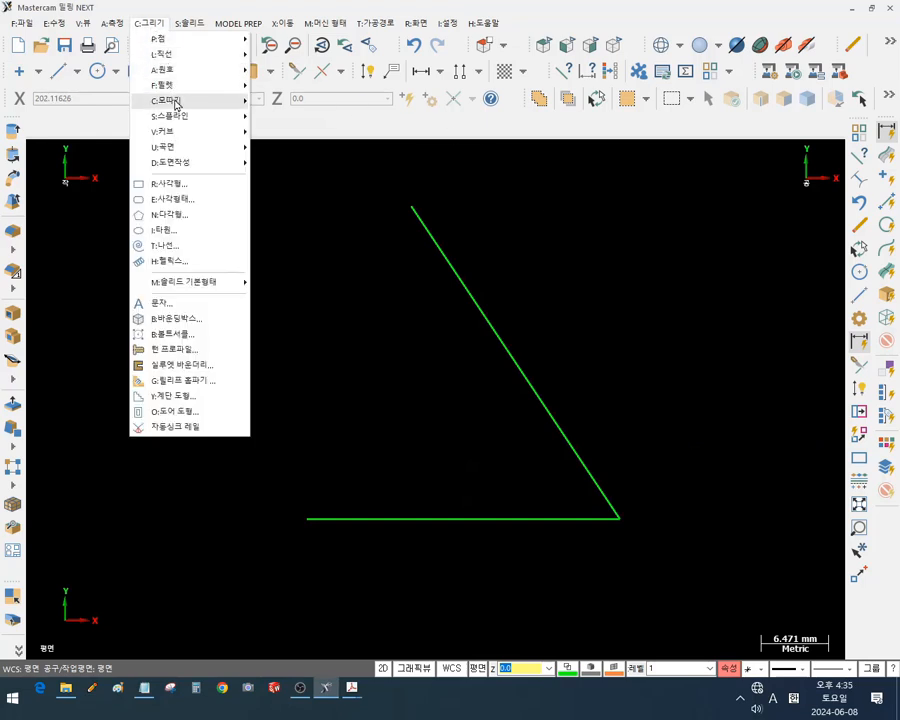
mouse_move(185, 62)
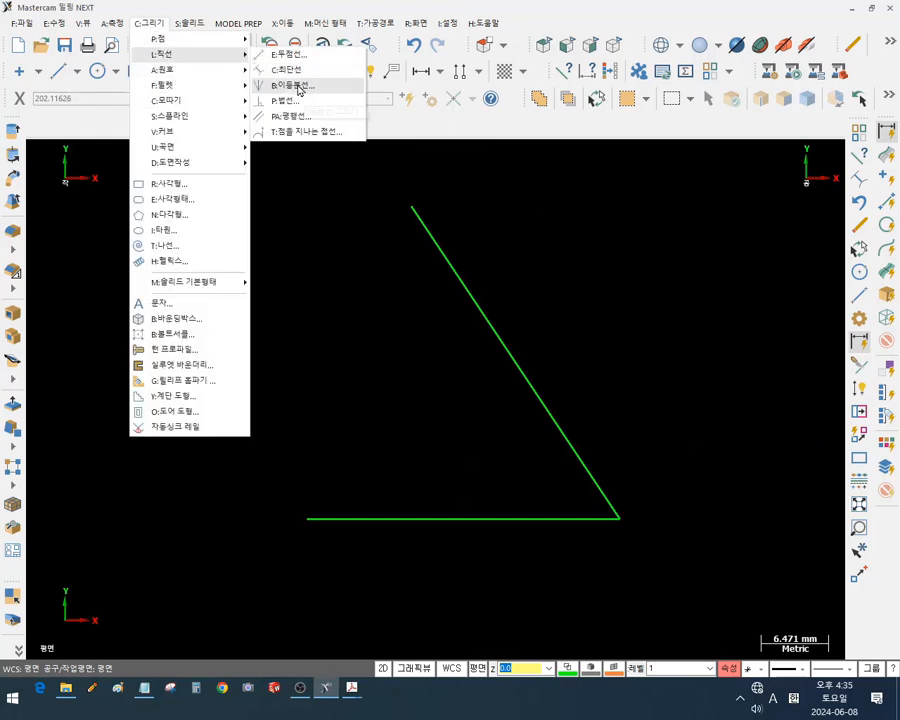
click(293, 85)
click(497, 343)
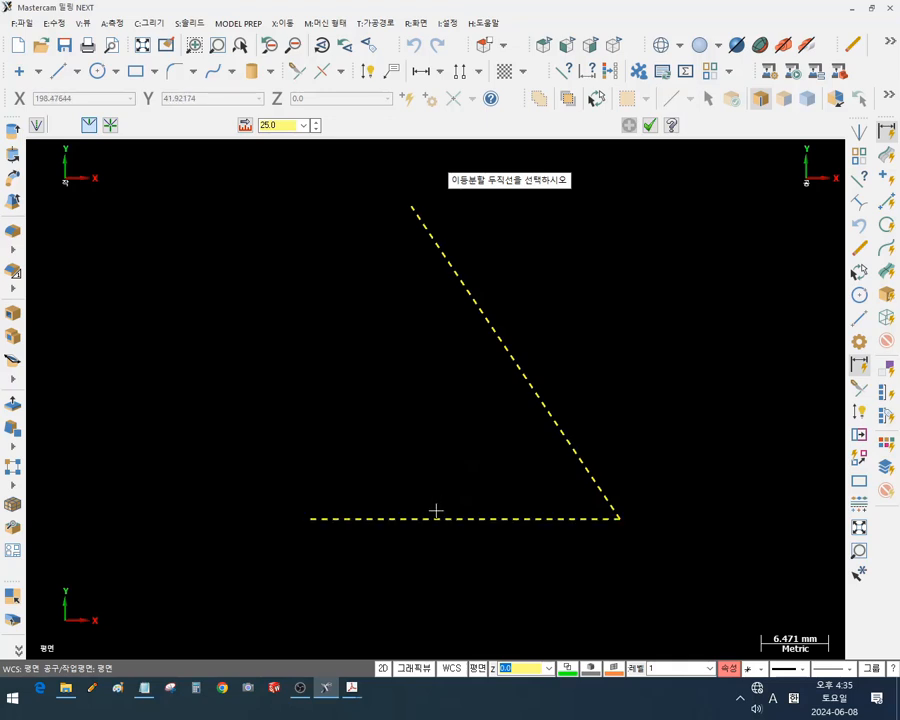
click(436, 514)
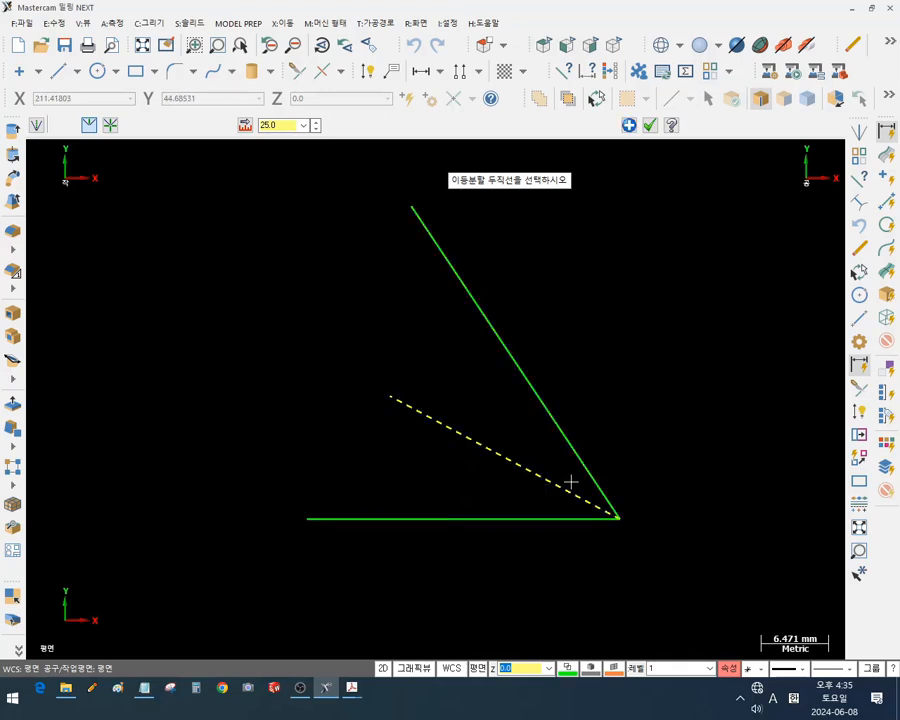
click(490, 447)
double_click(281, 125)
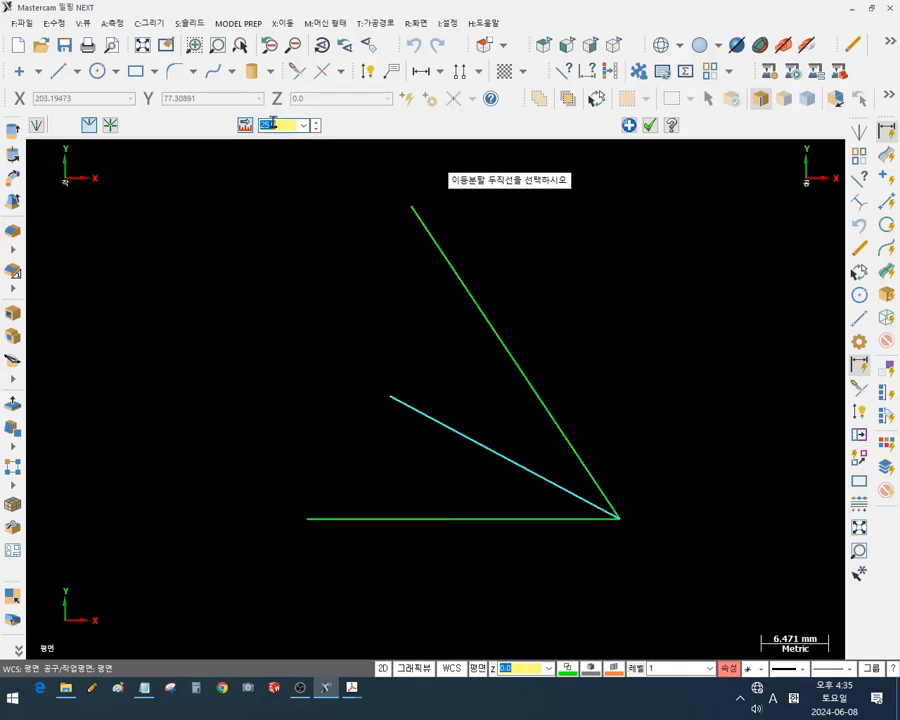
click(649, 125)
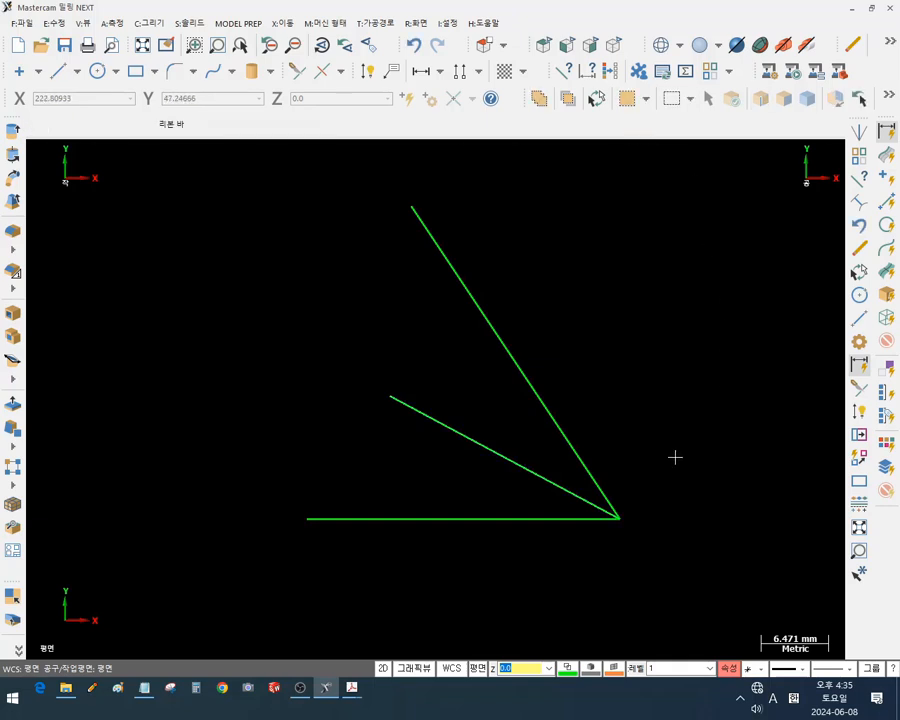
Start the perpendicular line command and restore the hidden profile geometry around the three isolated lines
scroll(546, 522, up, 2)
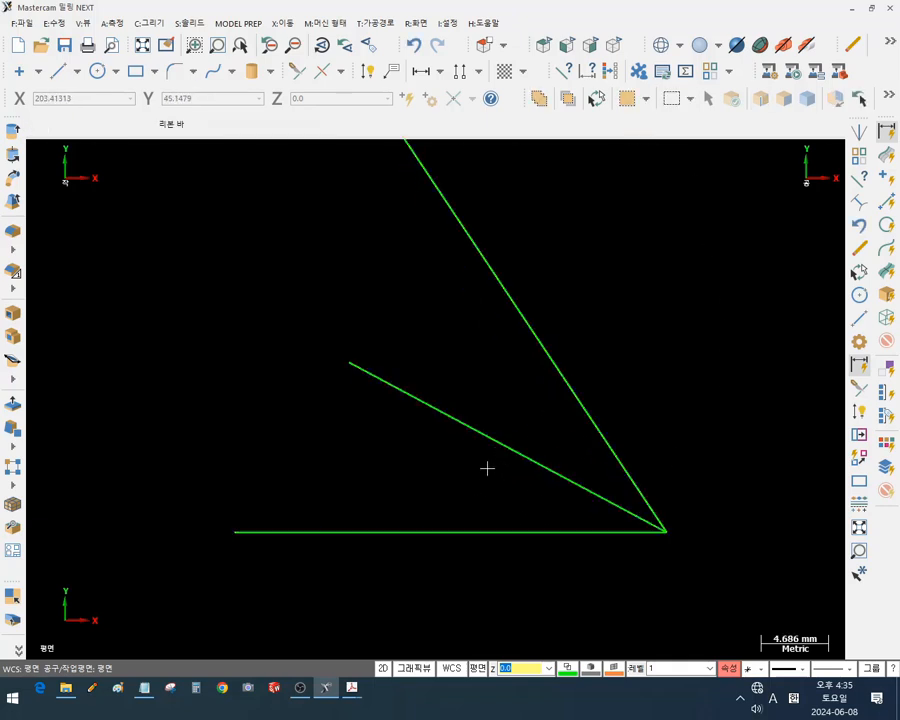
click(157, 26)
mouse_move(240, 54)
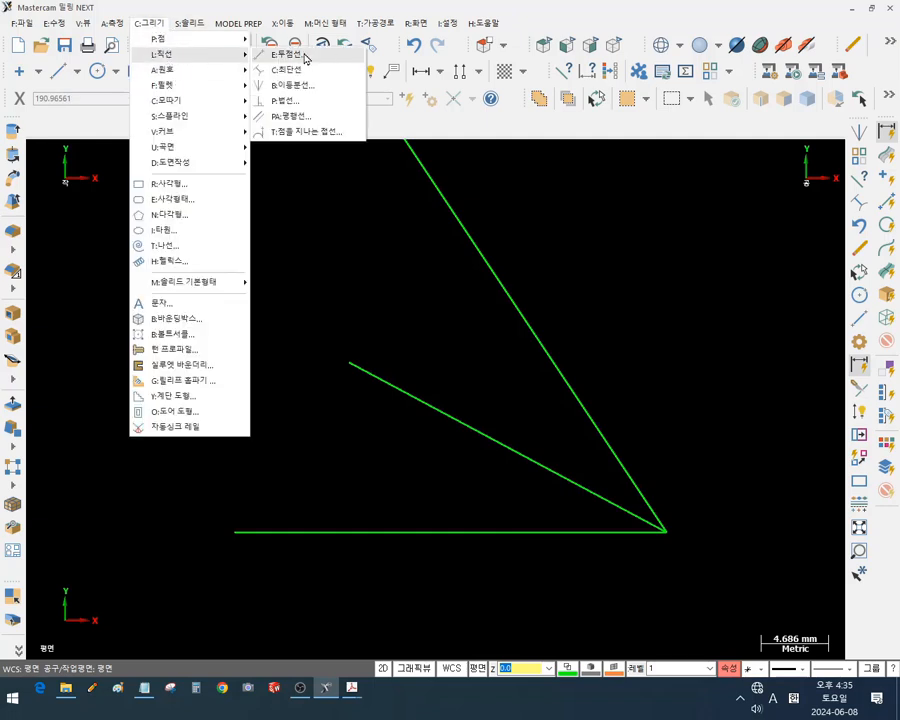
click(296, 104)
scroll(583, 352, down, 5)
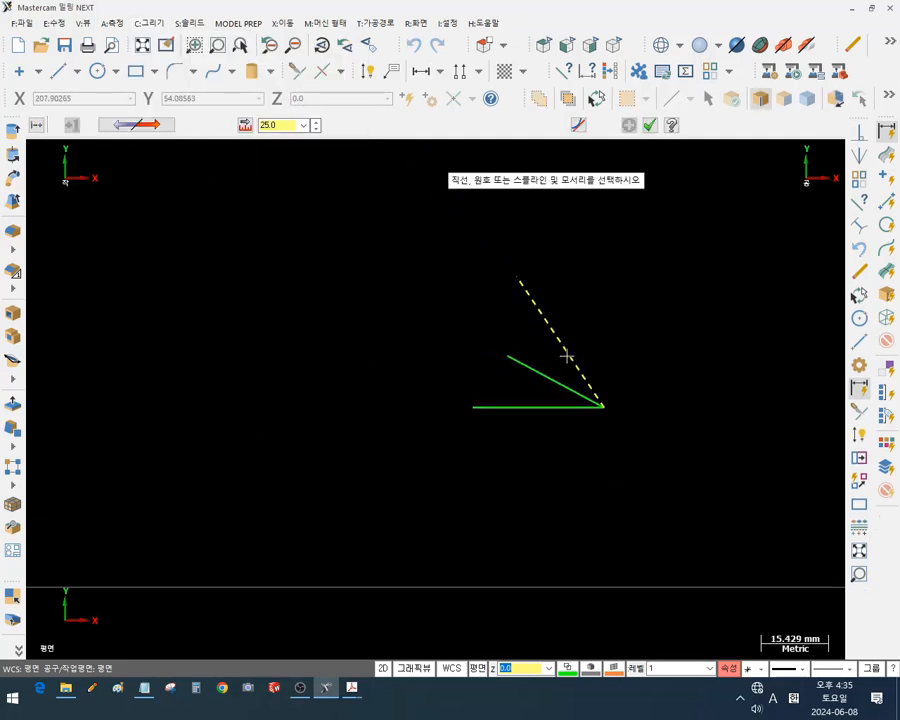
scroll(705, 301, up, 5)
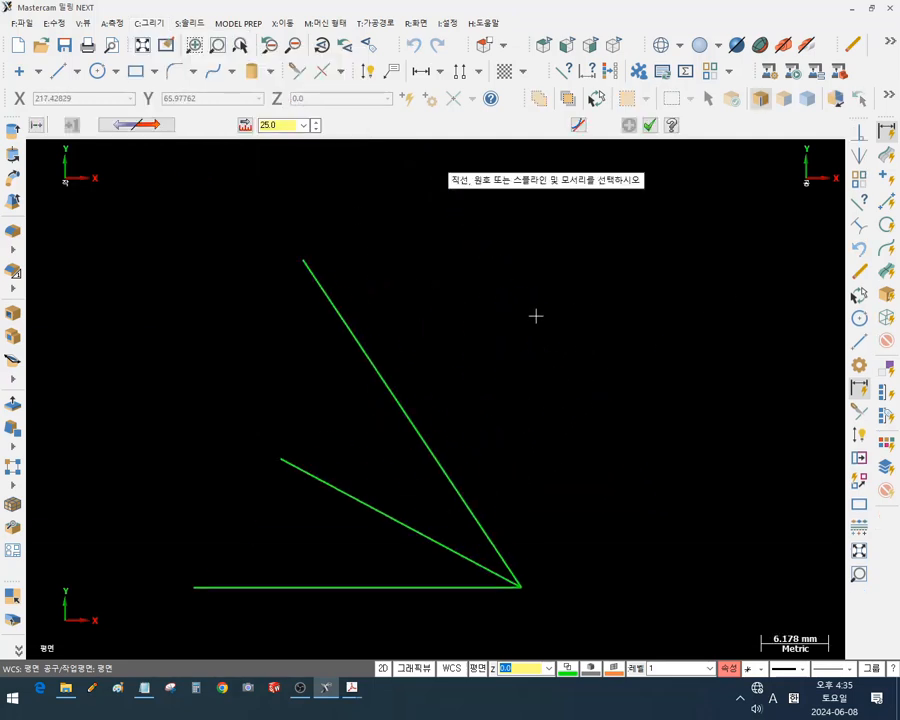
scroll(574, 271, down, 2)
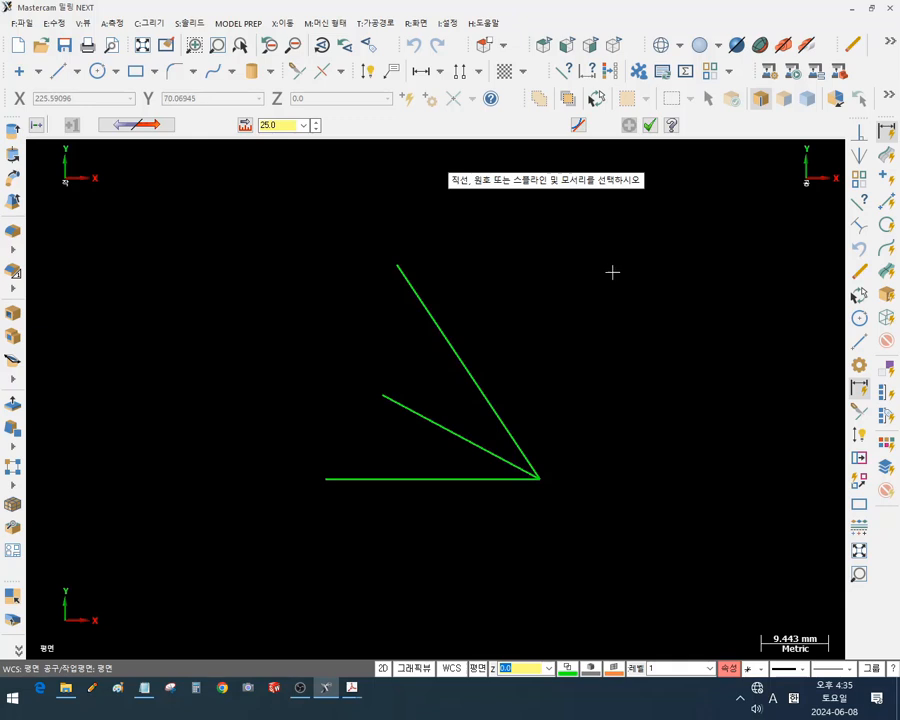
key(alt+e)
scroll(528, 278, down, 2)
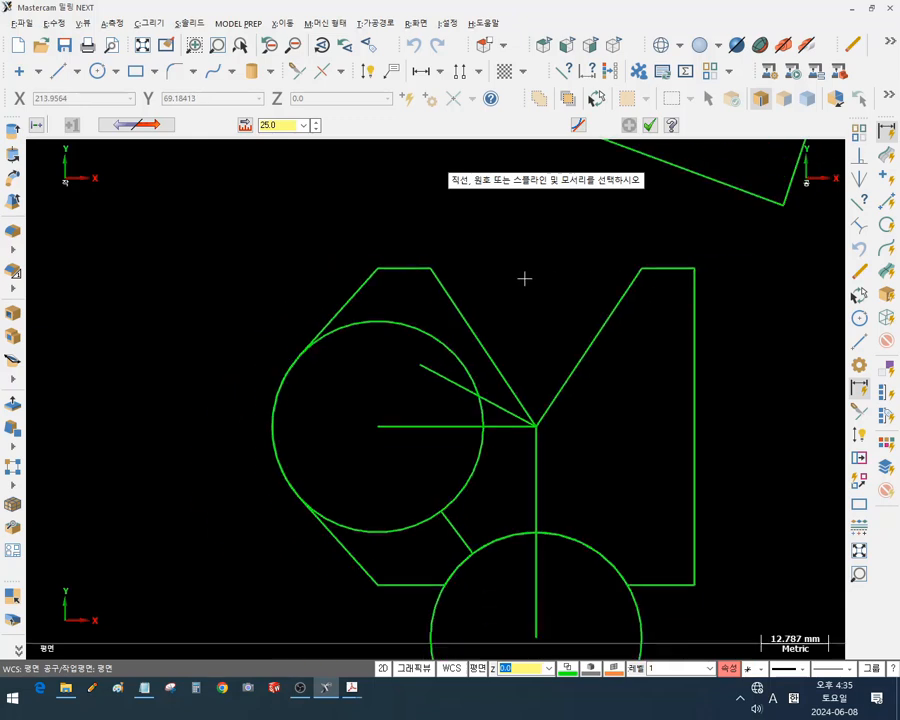
Create a perpendicular line from the left circle to the upper corner of the V notch's left slanted line
scroll(548, 437, up, 2)
scroll(548, 437, up, 1)
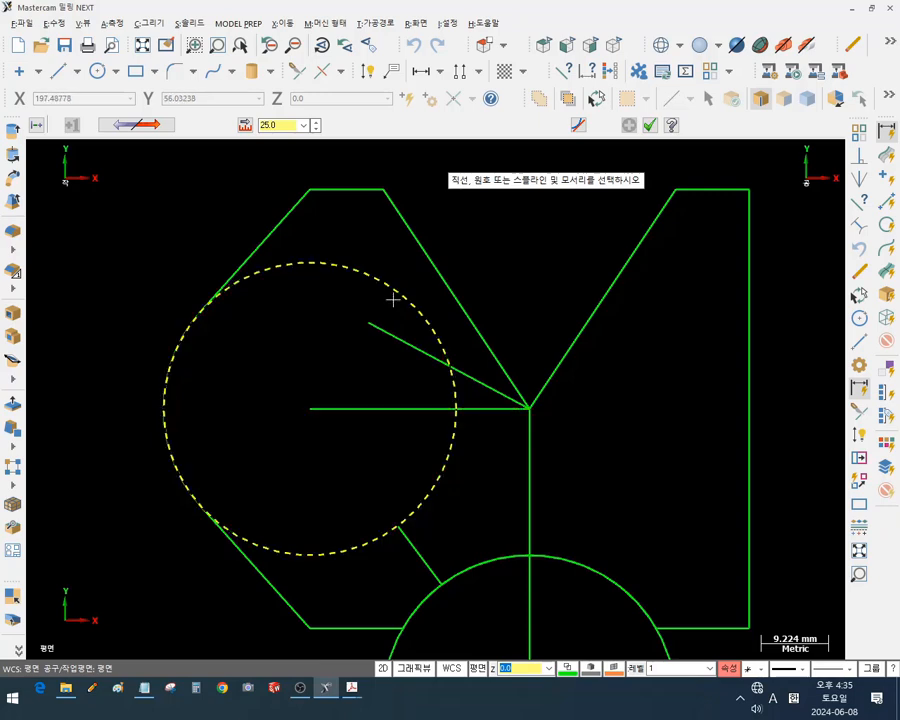
scroll(380, 176, up, 4)
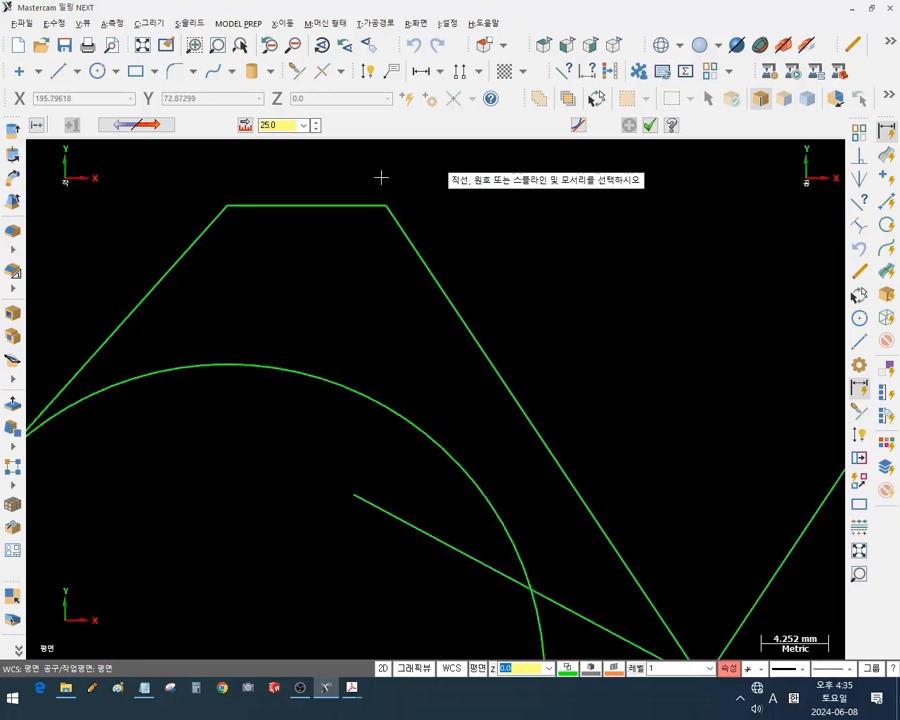
scroll(382, 180, up, 2)
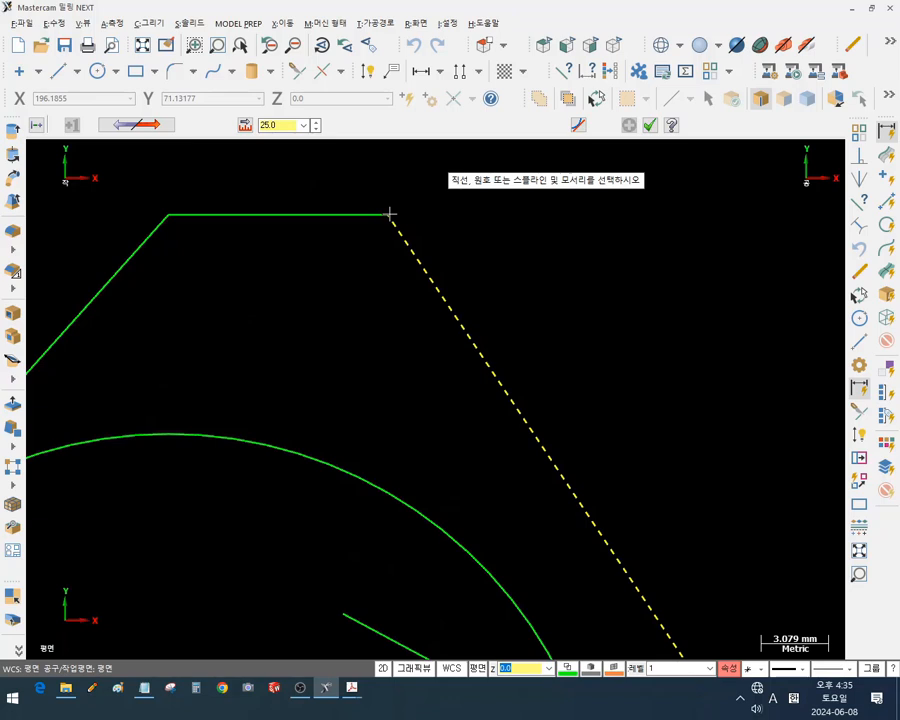
scroll(358, 266, down, 4)
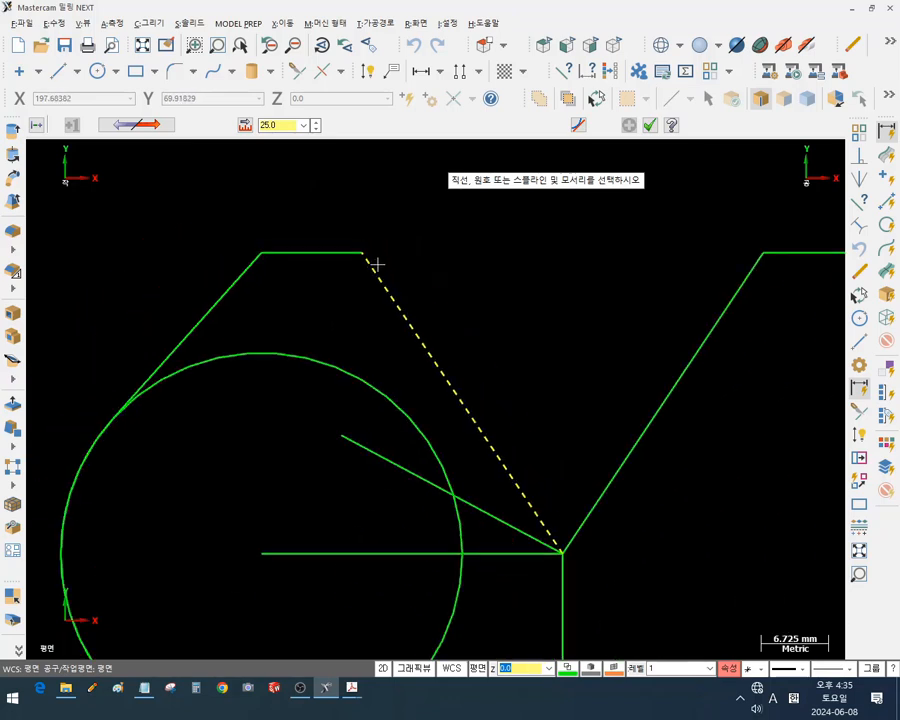
scroll(370, 258, up, 3)
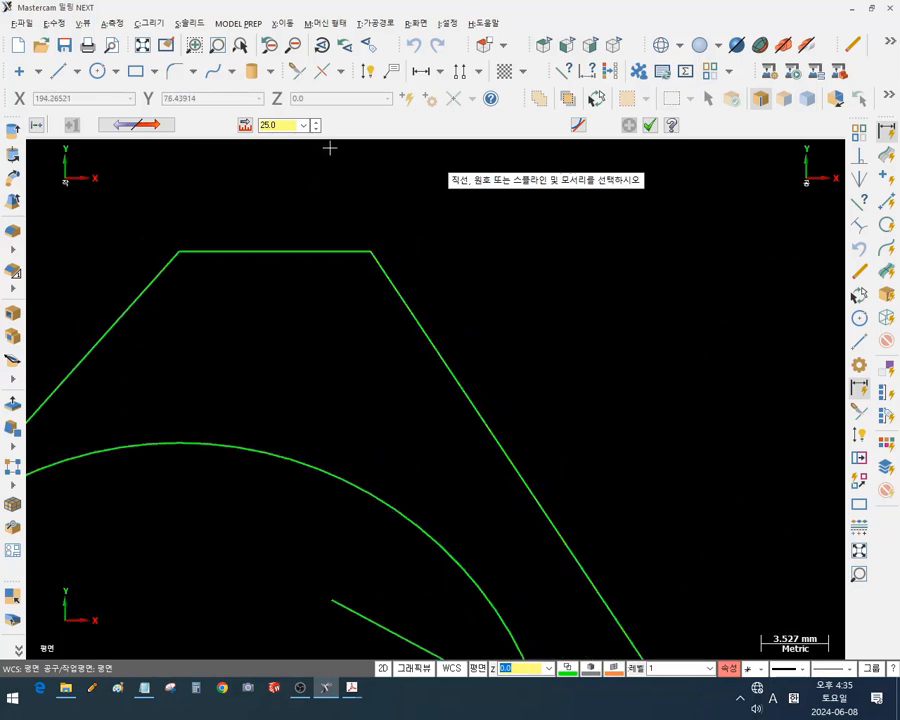
click(316, 463)
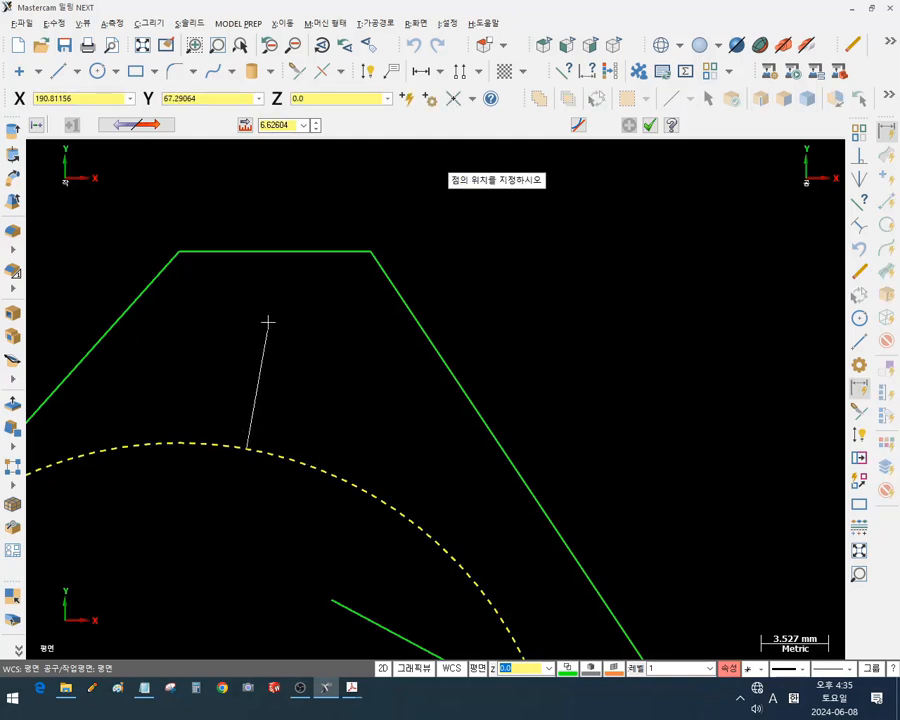
scroll(358, 310, down, 2)
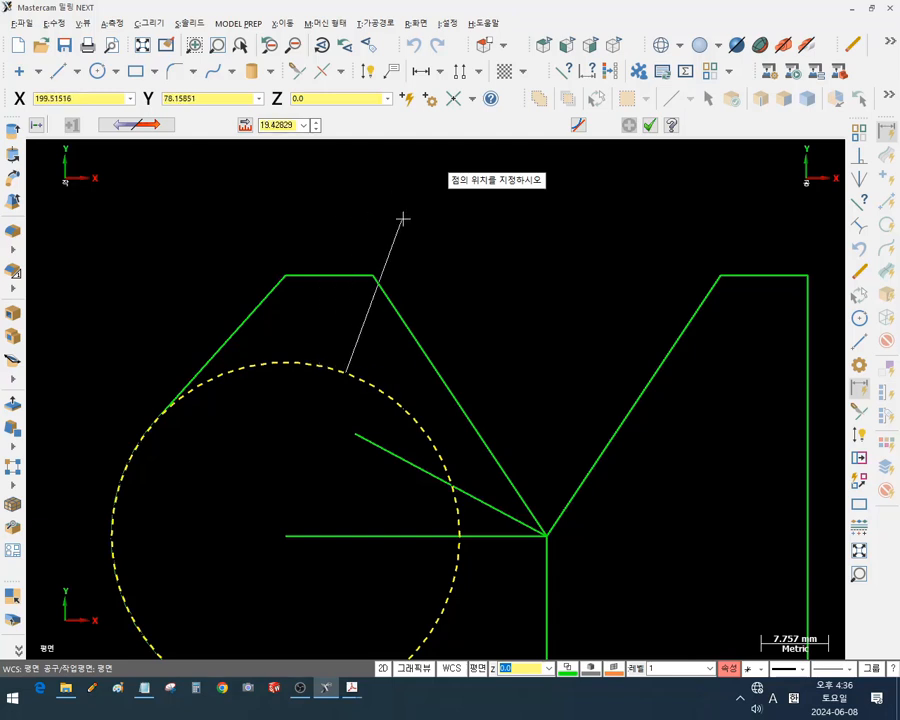
click(373, 275)
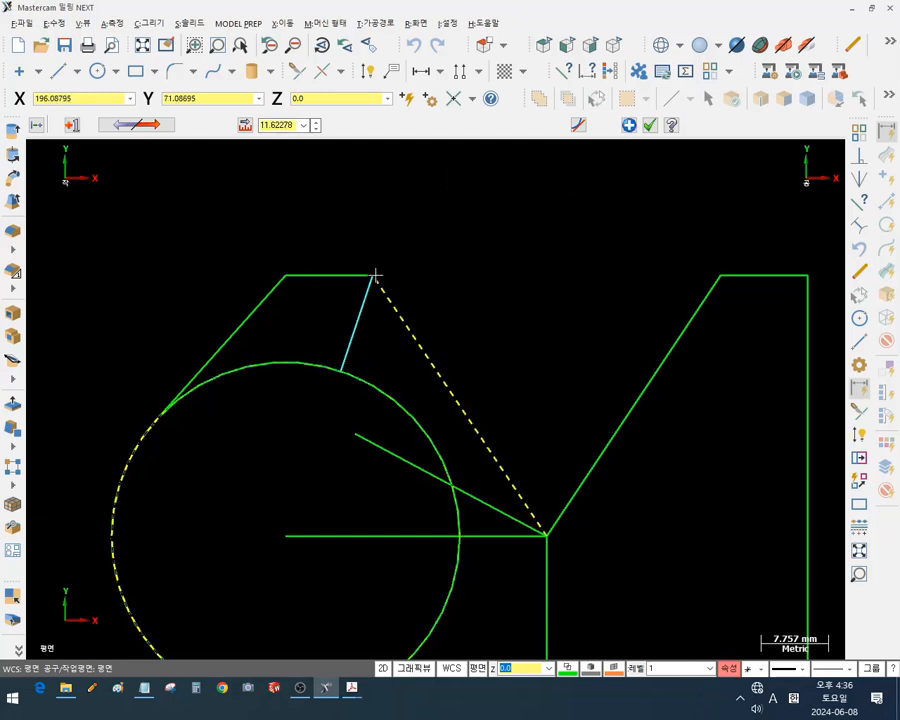
scroll(382, 274, up, 5)
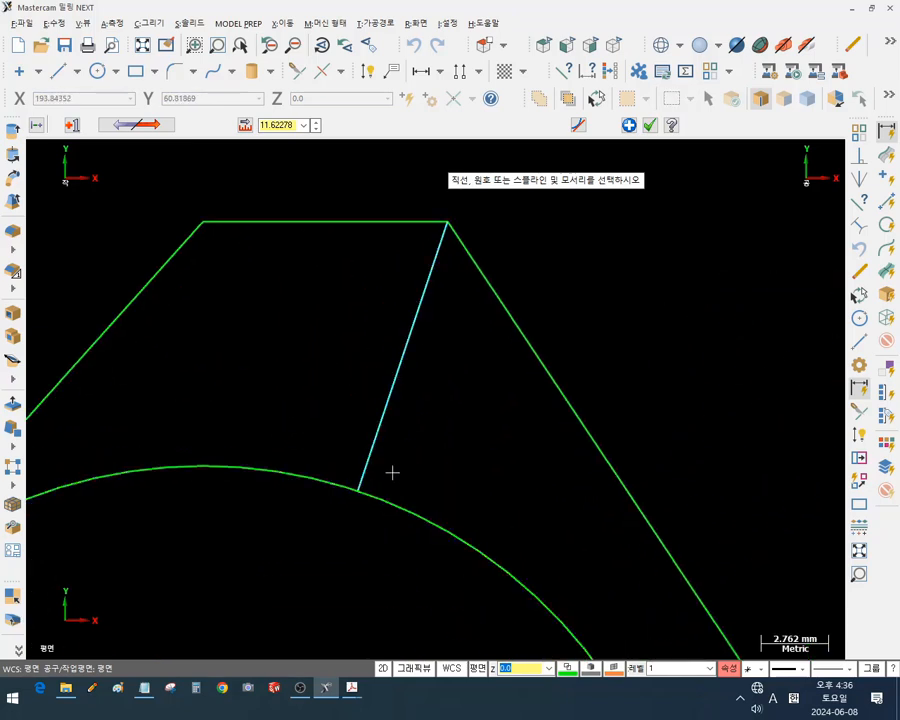
Create a perpendicular line from the V notch's right slanted line to the midpoint of the profile's right vertical edge, and finish the command
scroll(285, 321, down, 6)
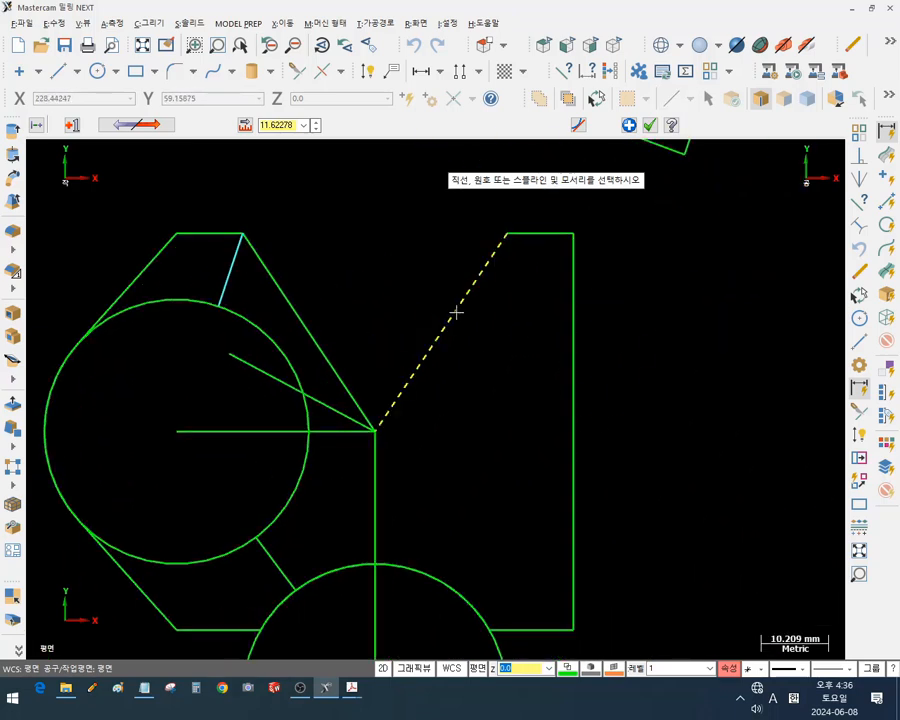
click(455, 313)
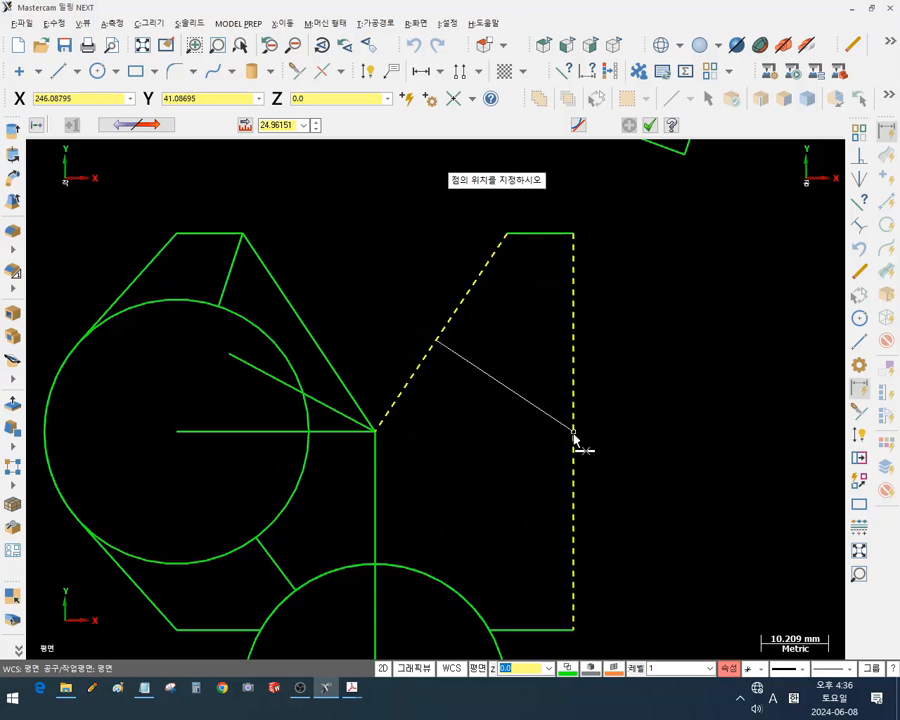
click(574, 432)
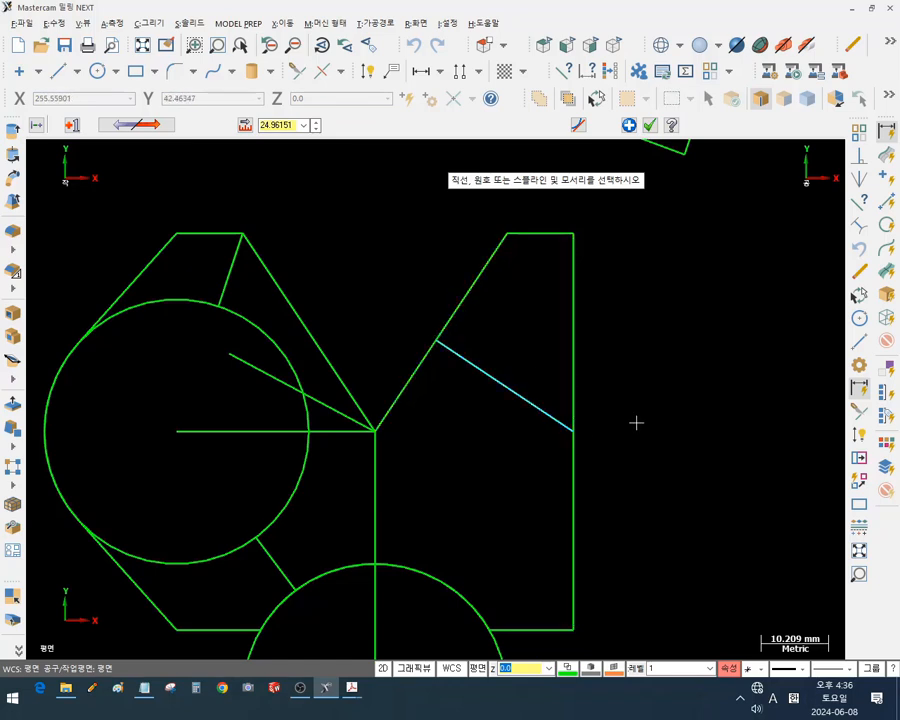
click(649, 124)
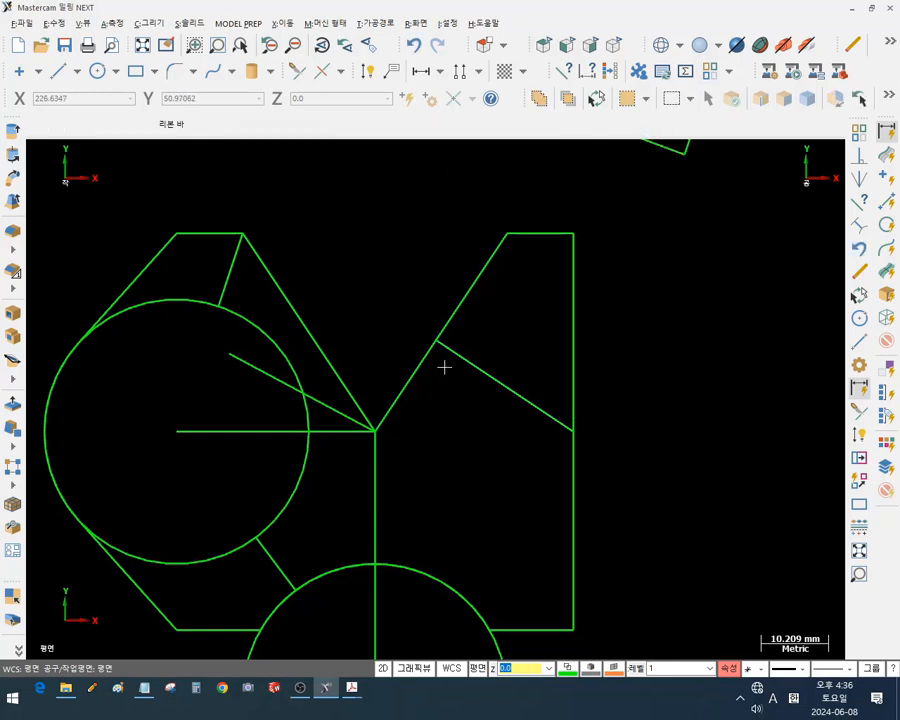
Create a line through the V notch's bottom corner parallel to the perpendicular line that ends on the right vertical edge
click(156, 24)
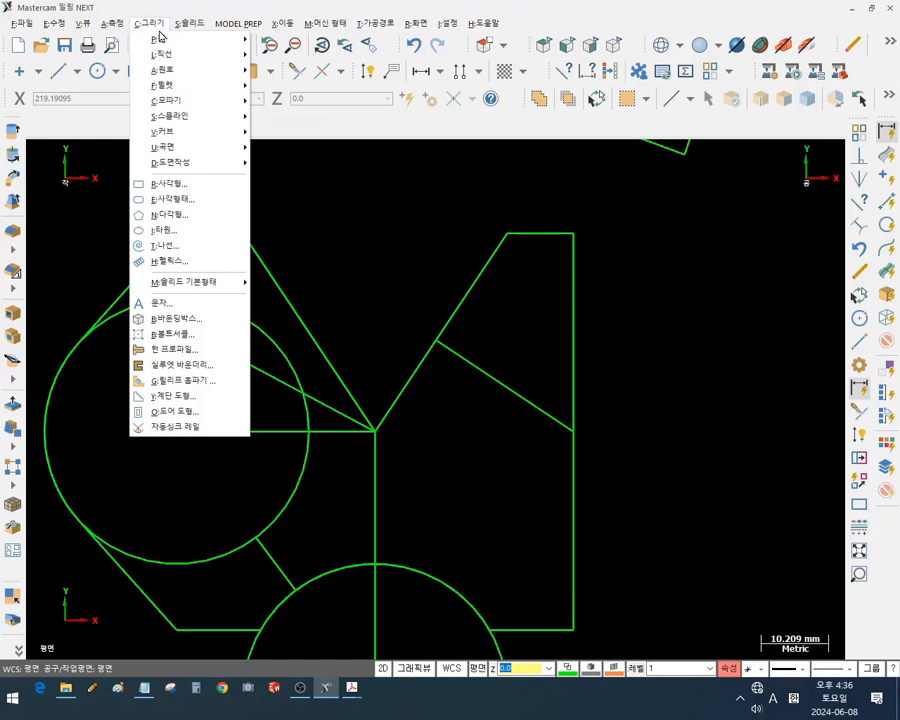
mouse_move(160, 54)
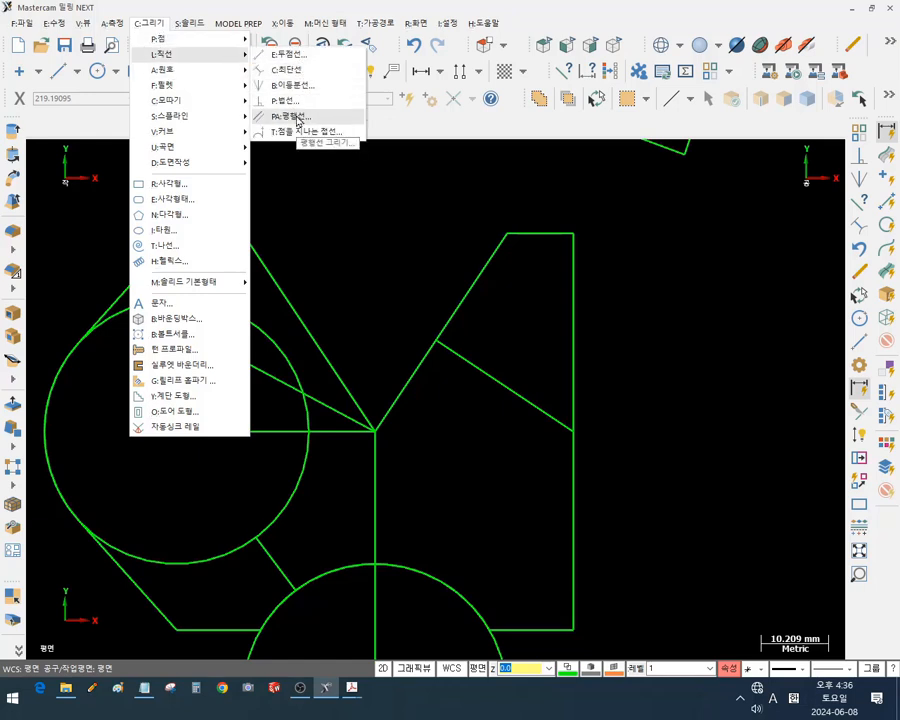
click(297, 117)
scroll(648, 296, down, 3)
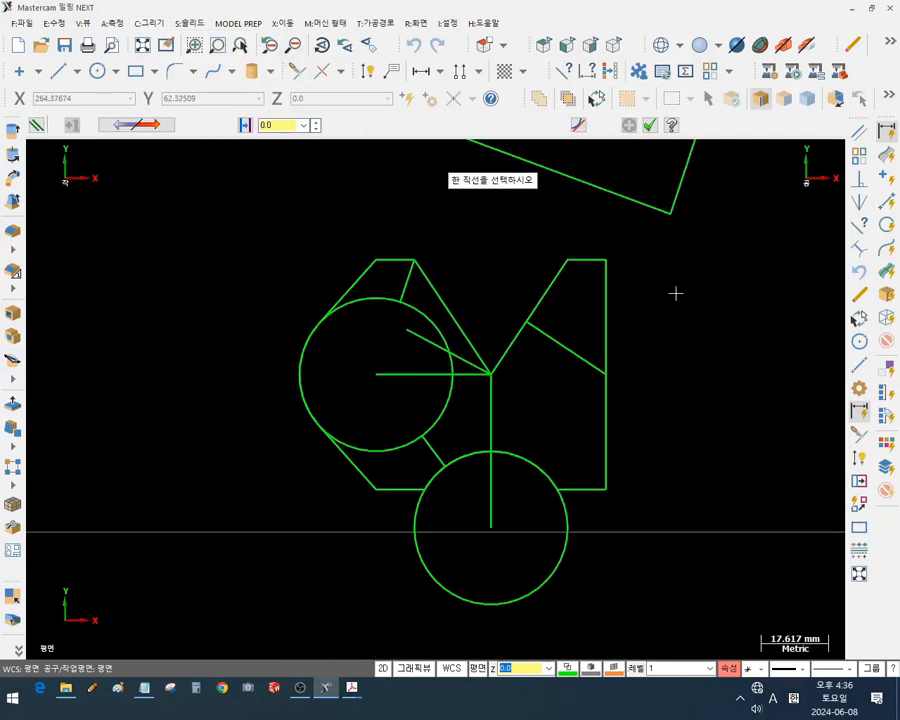
scroll(740, 345, up, 3)
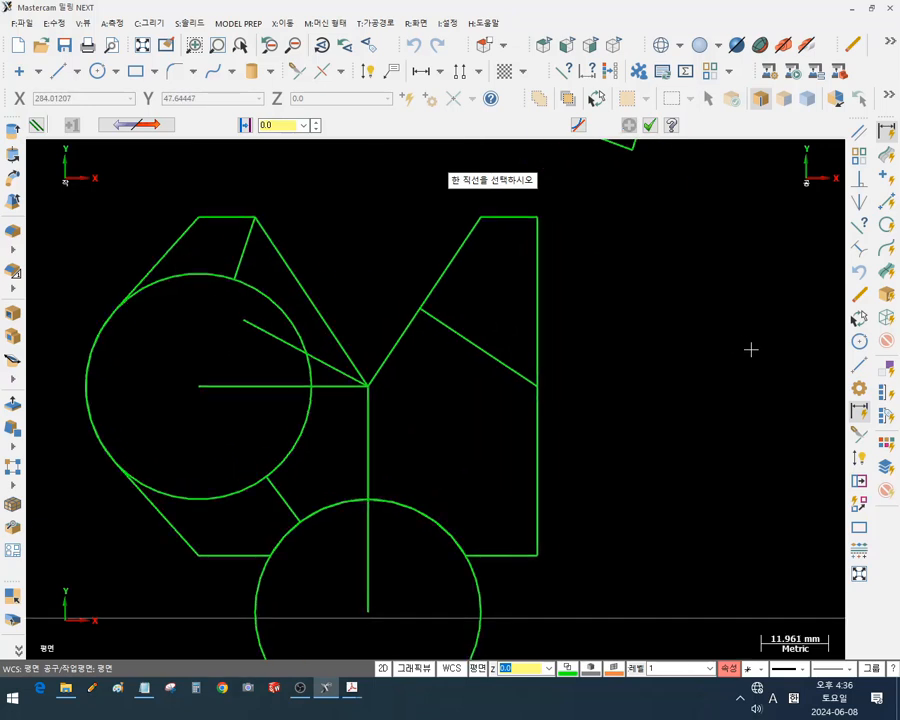
click(422, 359)
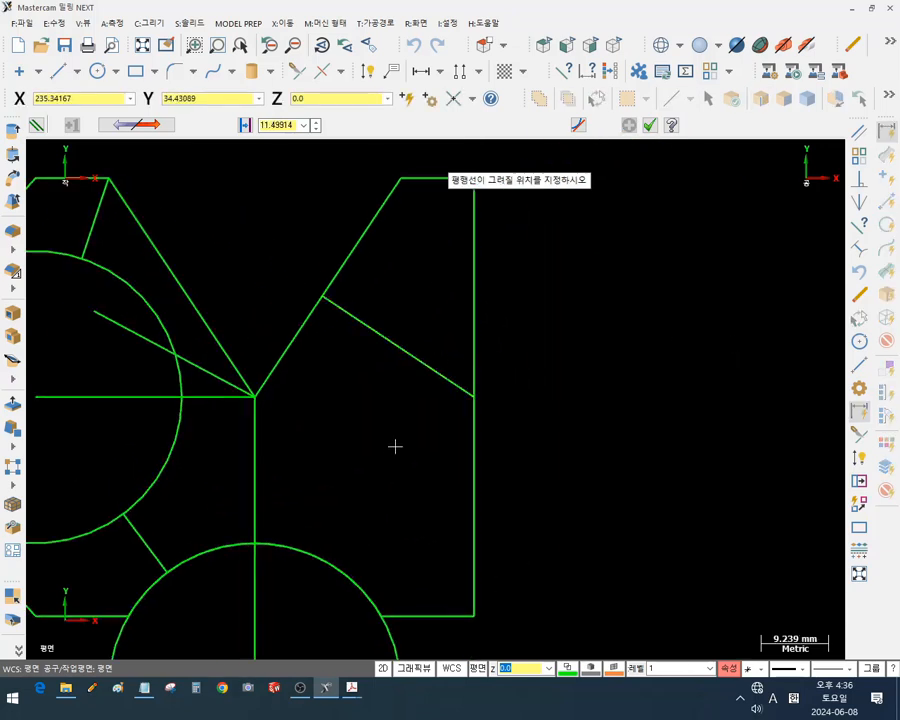
click(257, 402)
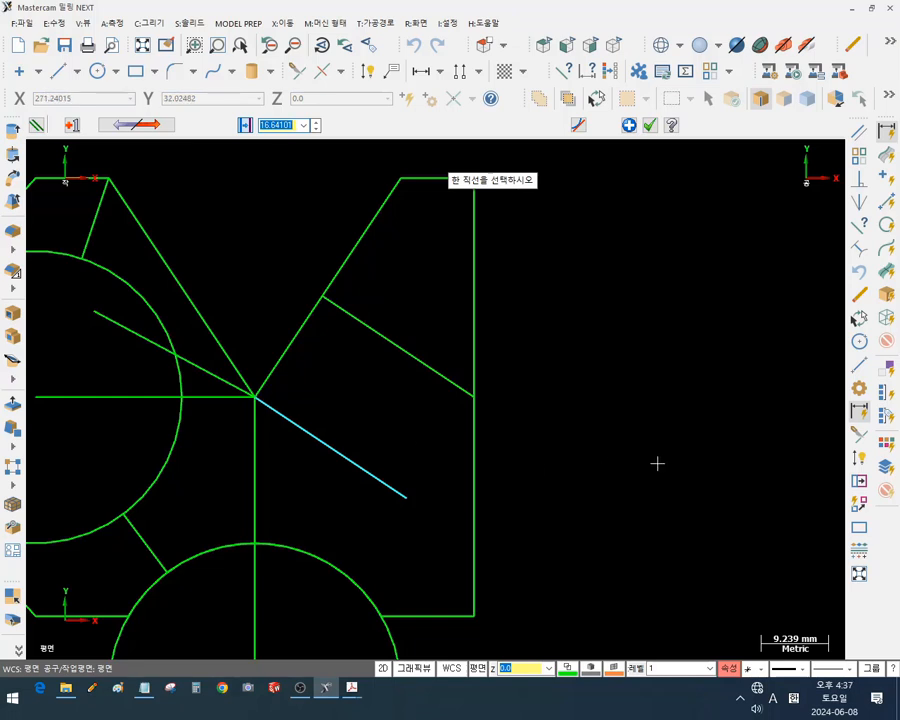
Create parallels of the V notch's right slanted line through the right edge's midpoint and of the short top-right edge level with that parallel's upper end
scroll(657, 463, down, 2)
scroll(524, 320, up, 2)
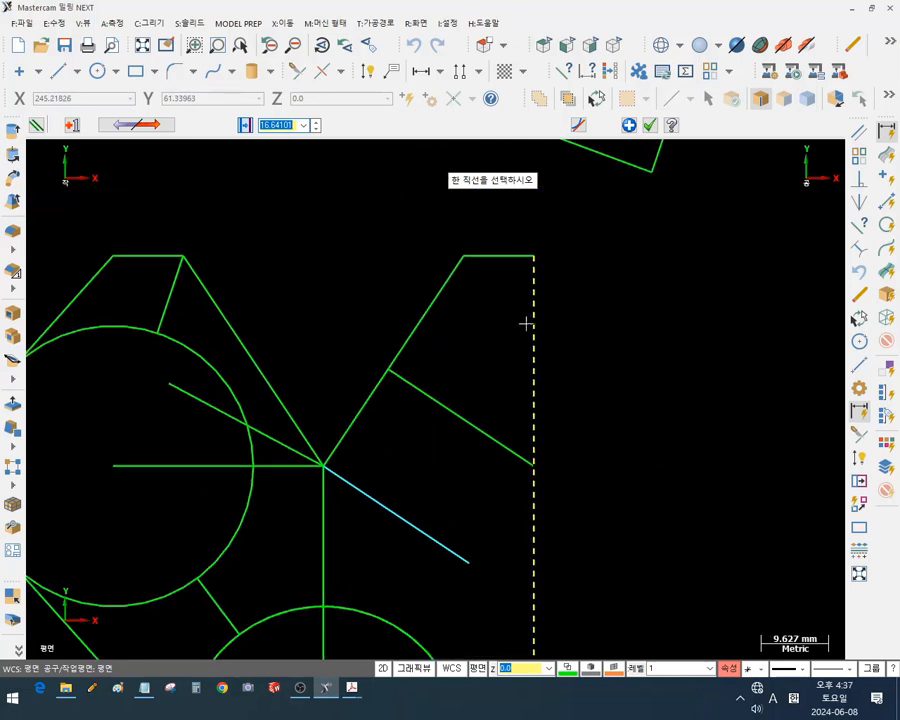
click(431, 311)
click(560, 463)
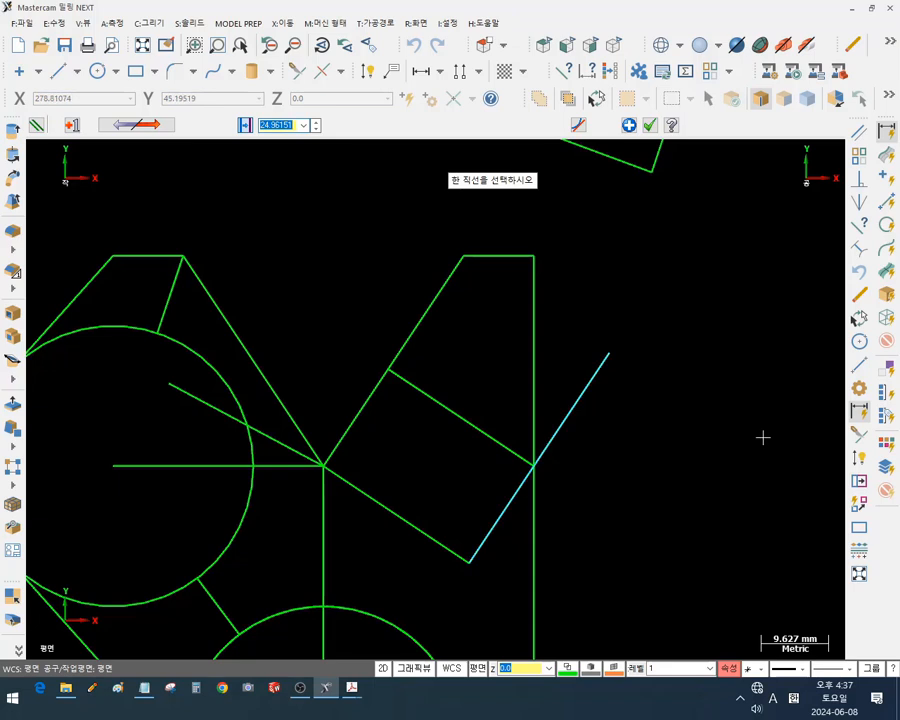
click(507, 247)
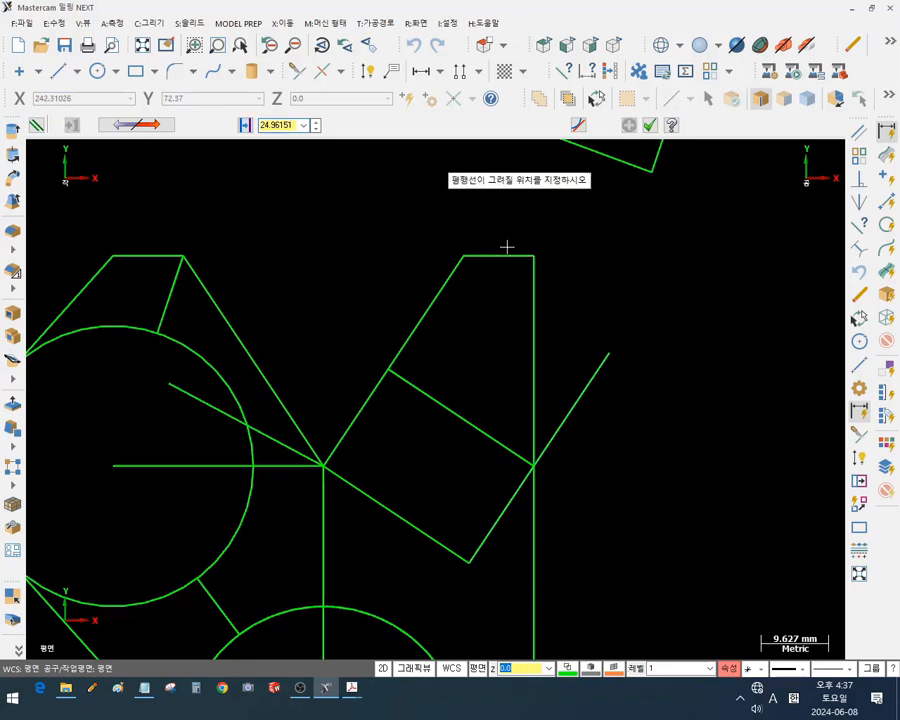
click(620, 360)
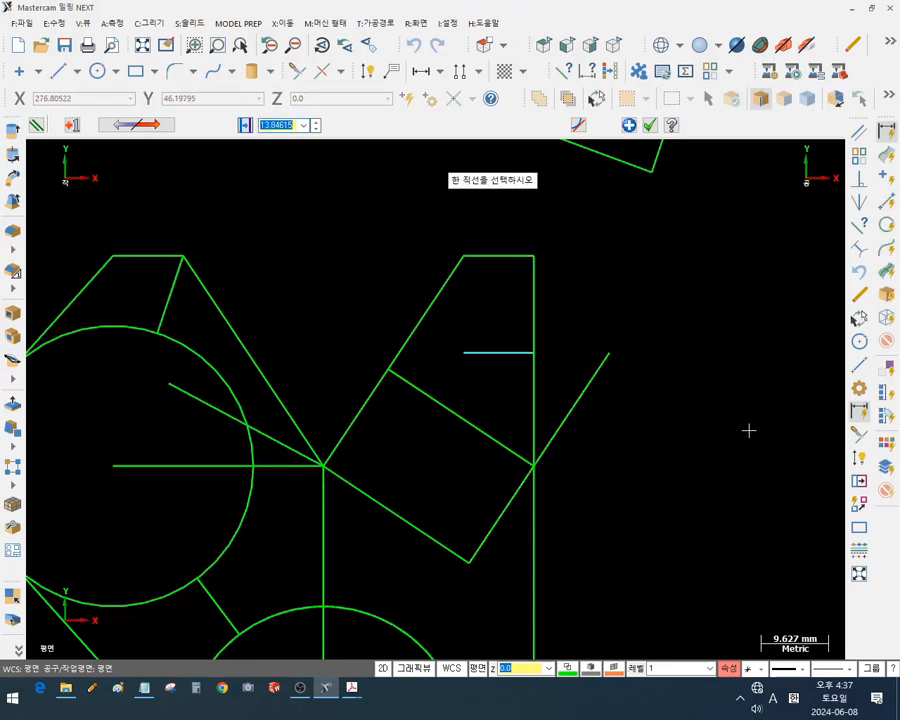
Create a parallel line below the tilted shape's lower edge and set its offset distance to 10.0 mm
scroll(749, 430, down, 5)
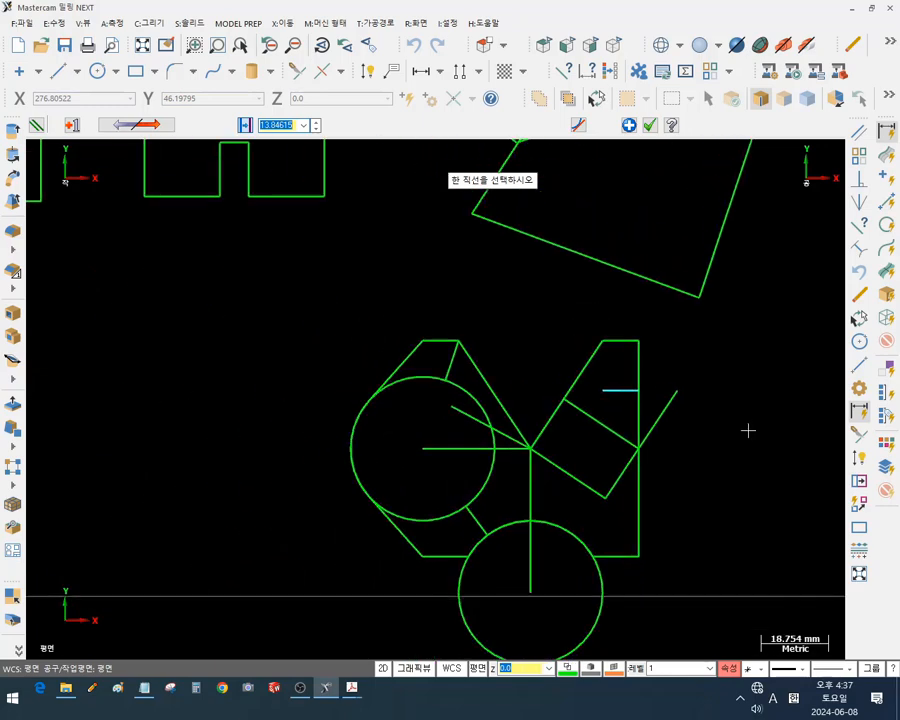
scroll(600, 213, up, 2)
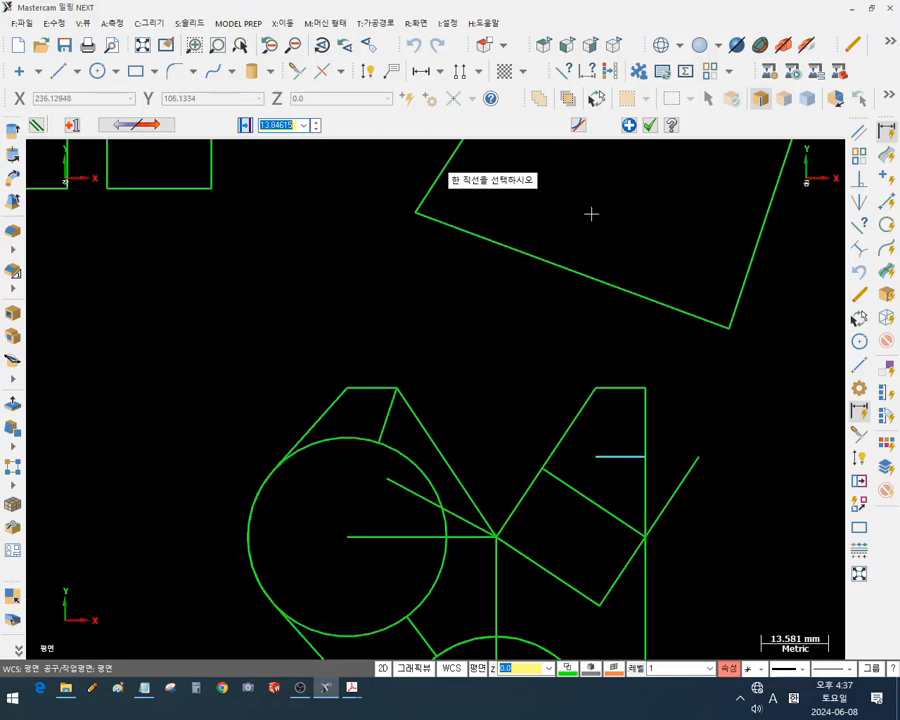
click(476, 235)
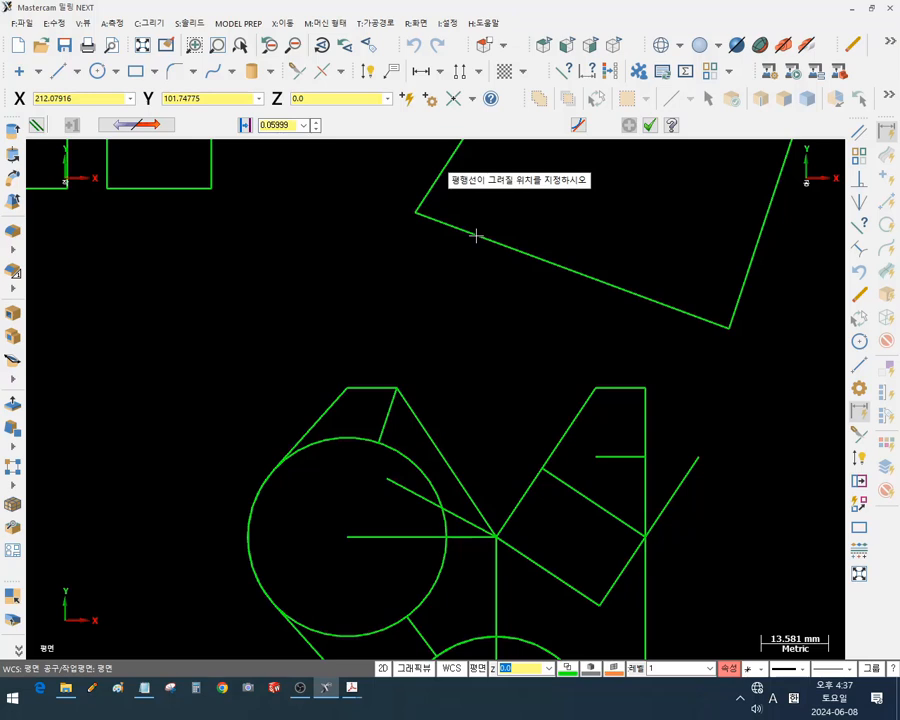
click(397, 390)
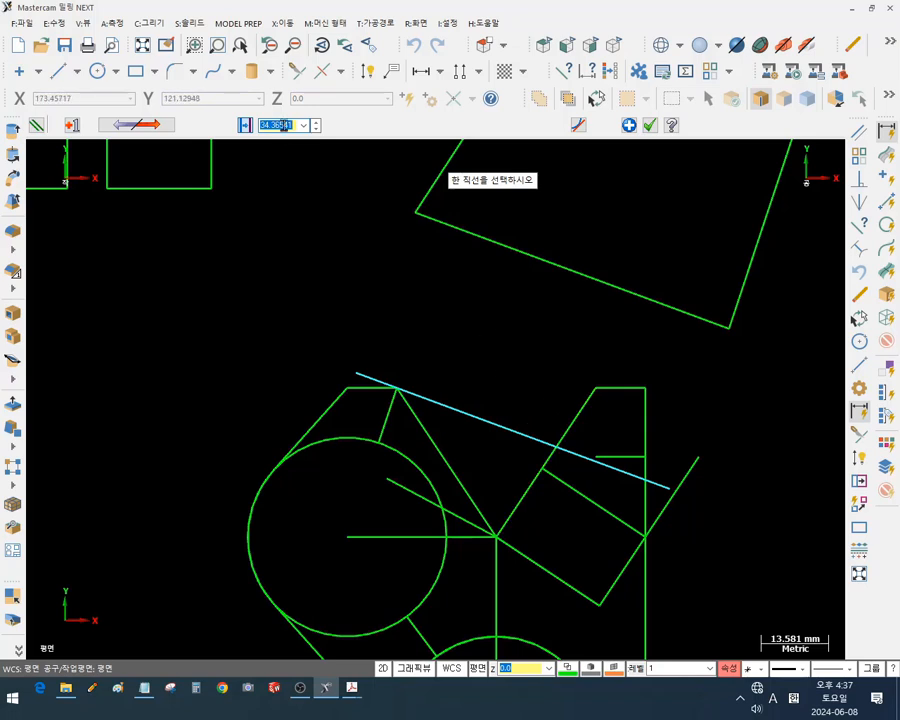
text(10)
key(Return)
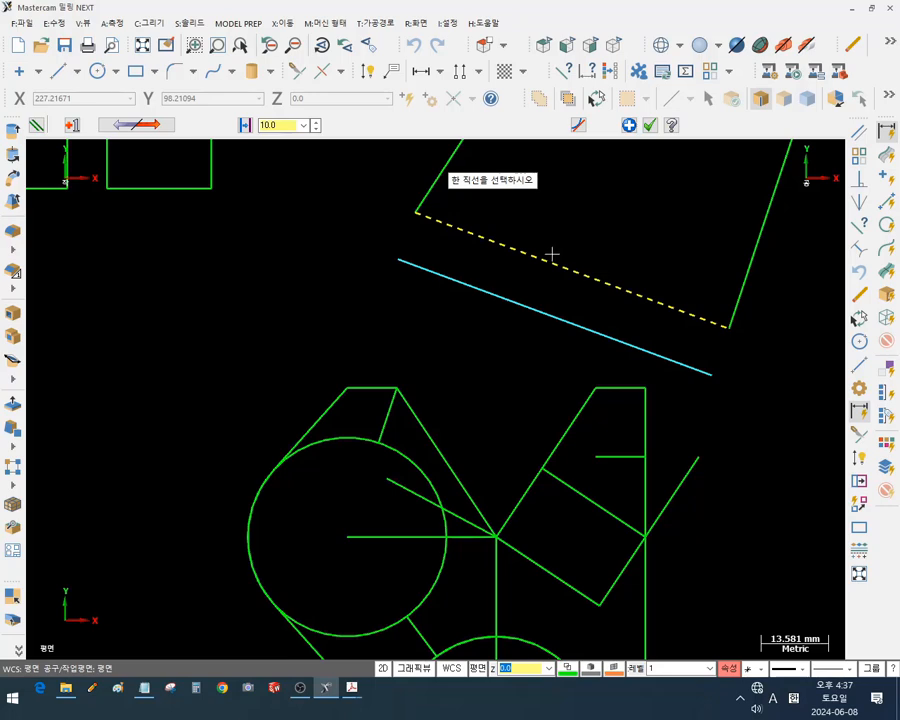
scroll(338, 257, down, 3)
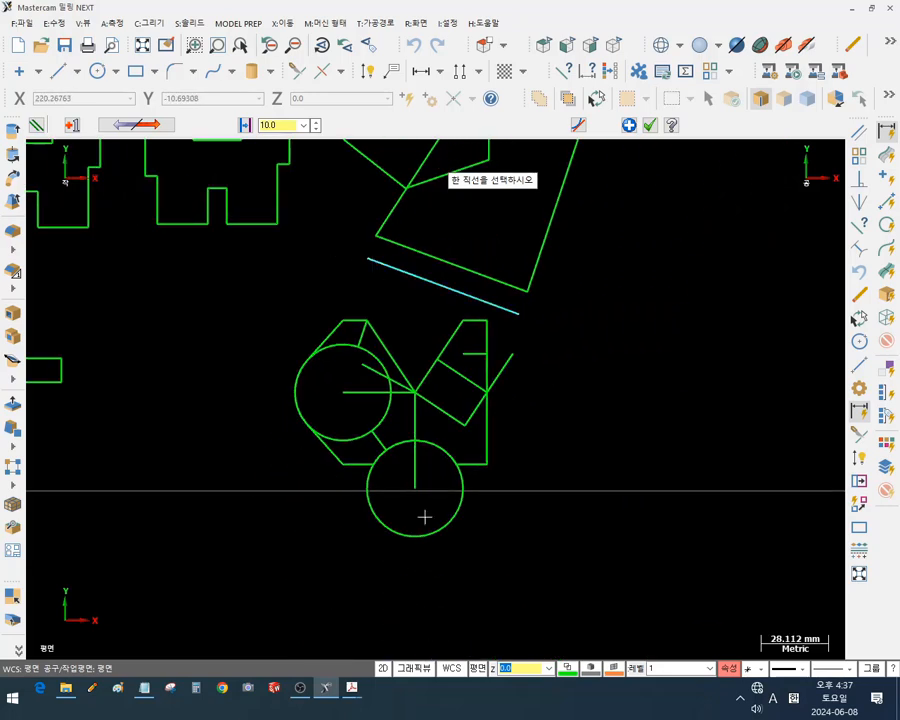
Create a parallel to the right of the vertical line below the V notch's bottom corner, offset by 5.0 mm
scroll(424, 517, up, 4)
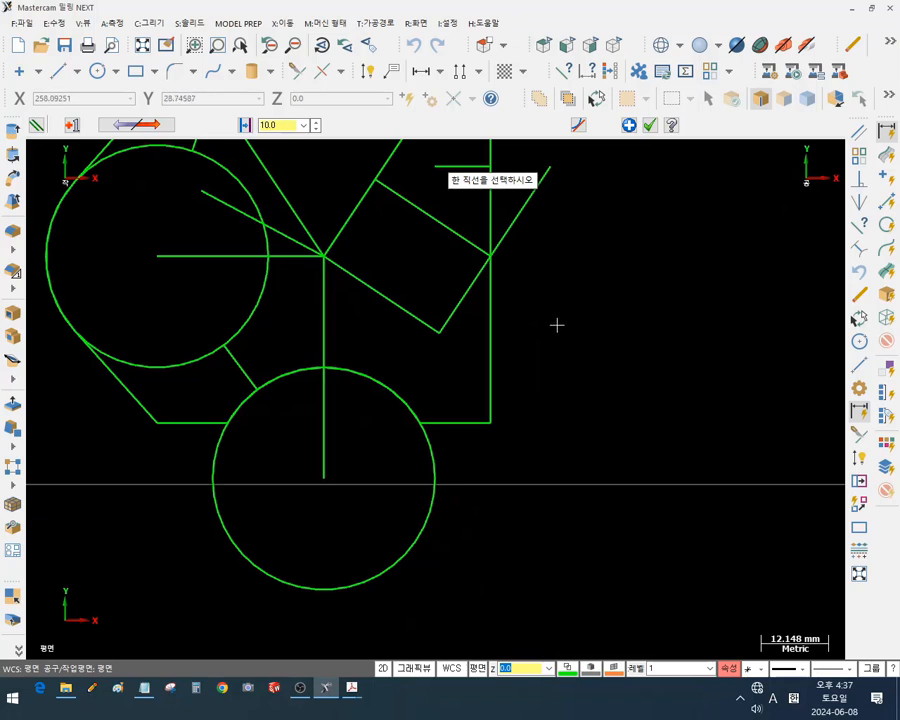
click(324, 424)
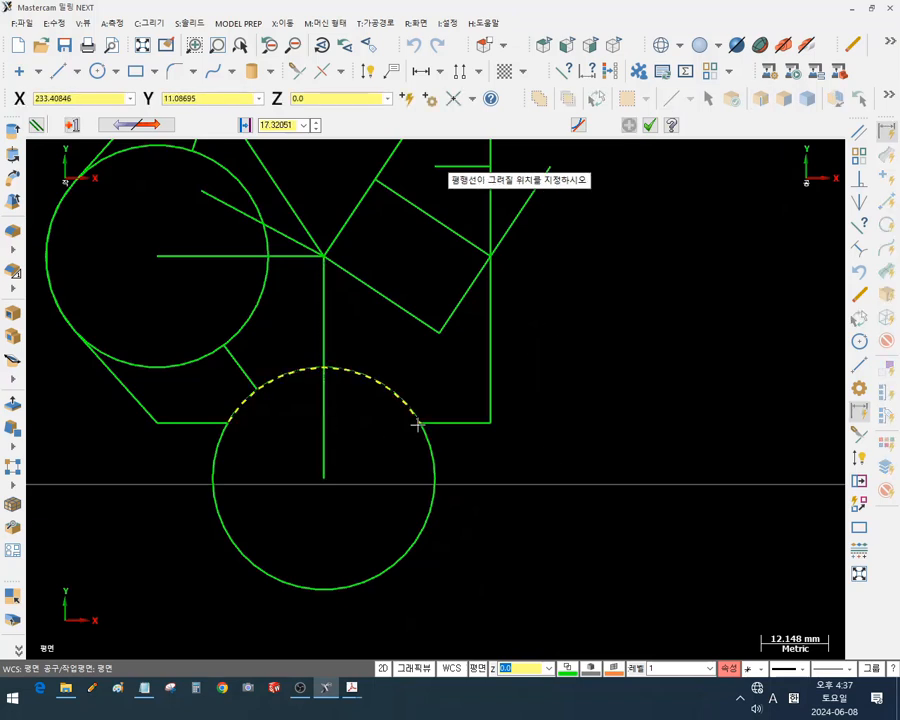
click(417, 424)
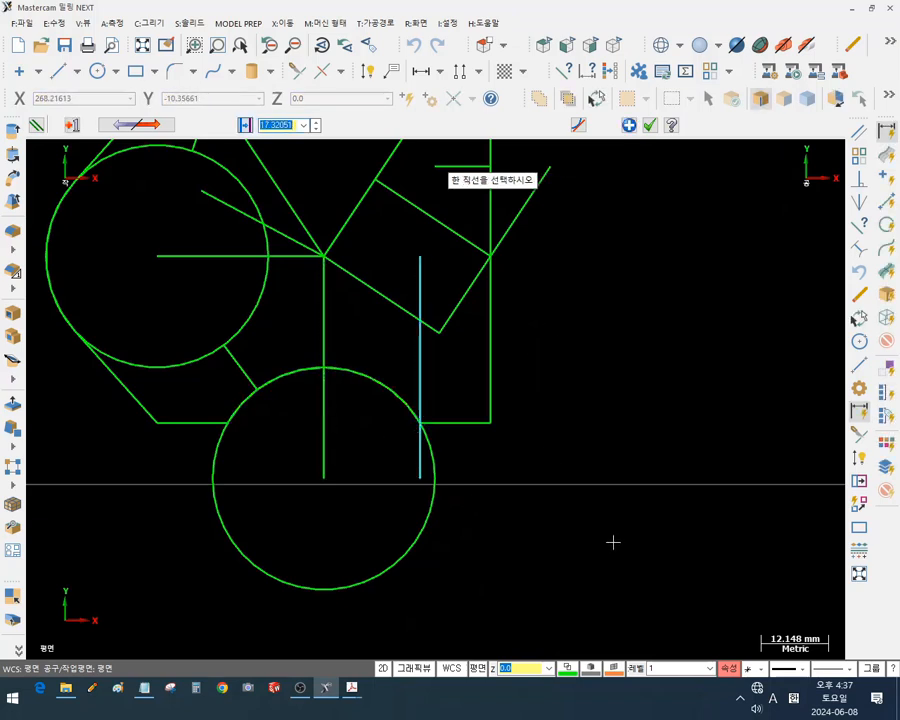
text(5)
key(Return)
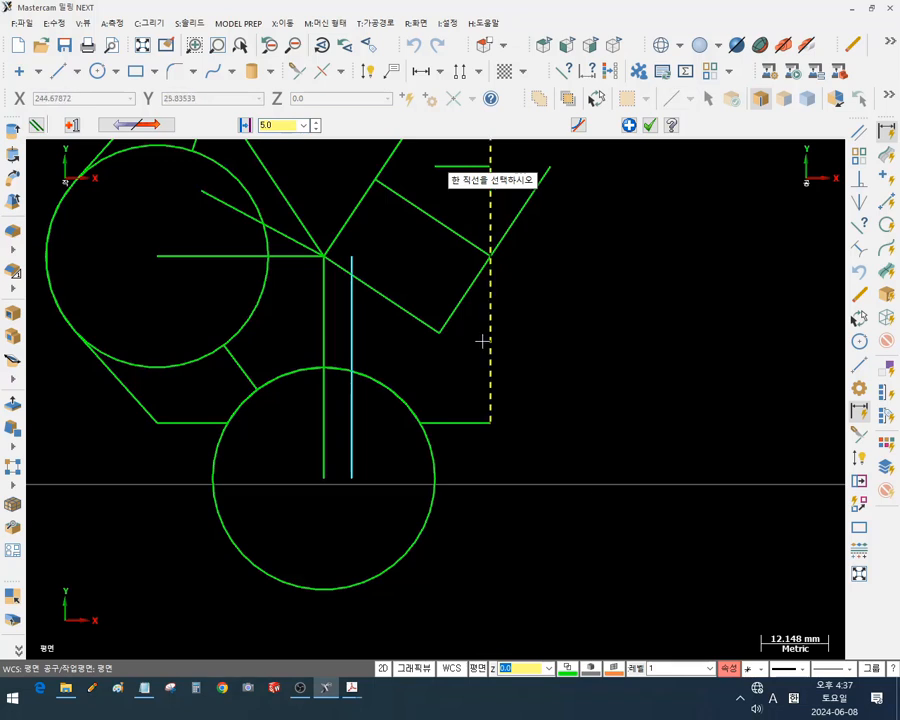
Create a parallel to the right of the profile's right vertical edge and set its offset distance to 50.0 mm
click(488, 396)
click(686, 346)
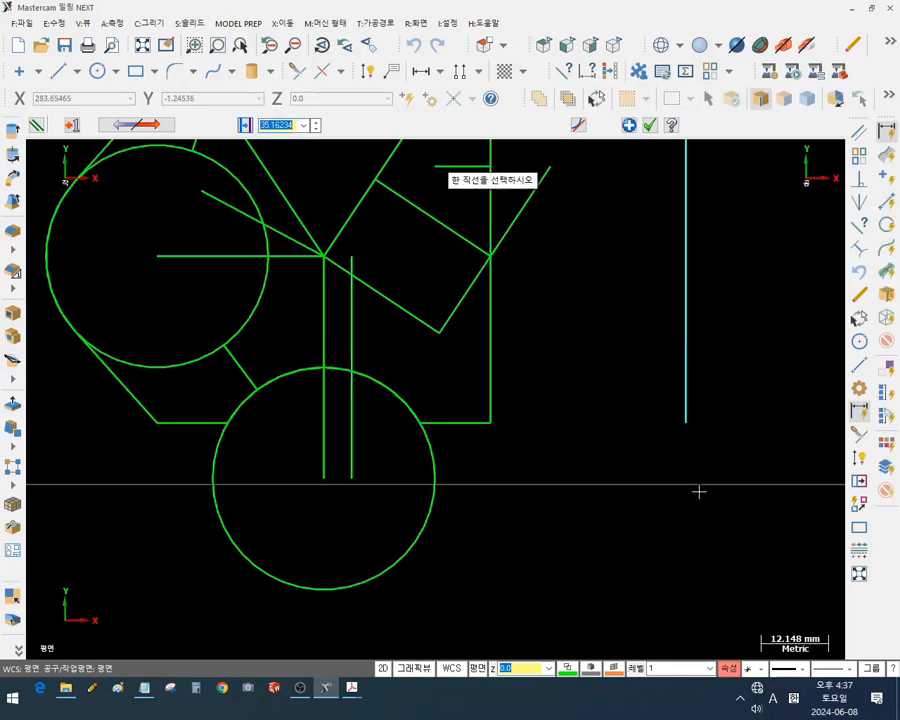
text(50)
key(Return)
Create a parallel 20.0 mm to the left of the outermost vertical line and finish the parallel line command
scroll(500, 478, down, 2)
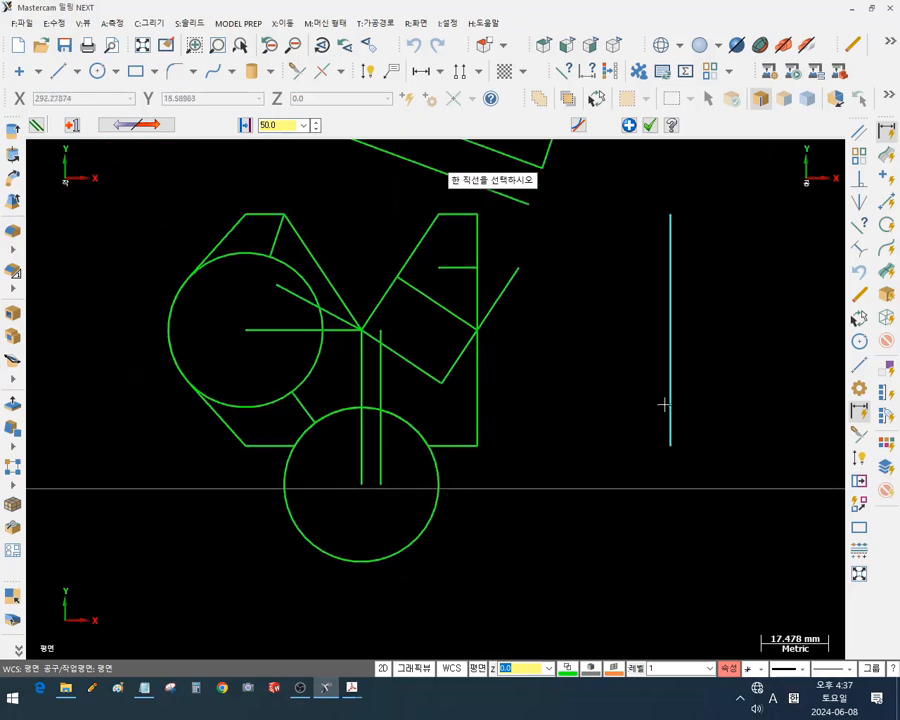
click(666, 400)
click(571, 442)
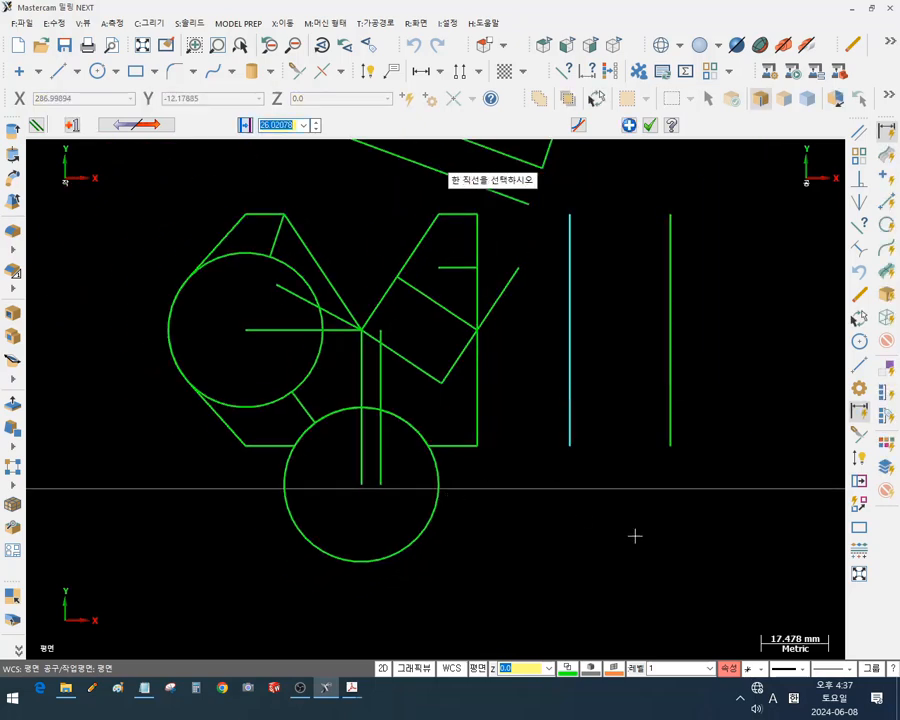
text(20)
key(Return)
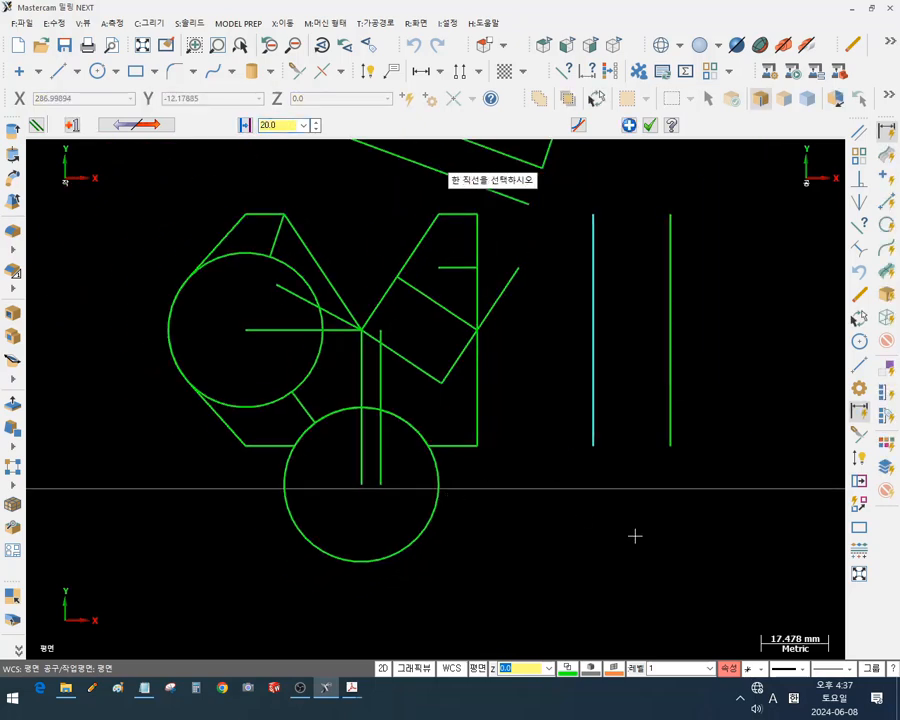
scroll(657, 543, down, 2)
scroll(657, 376, up, 2)
scroll(703, 543, up, 1)
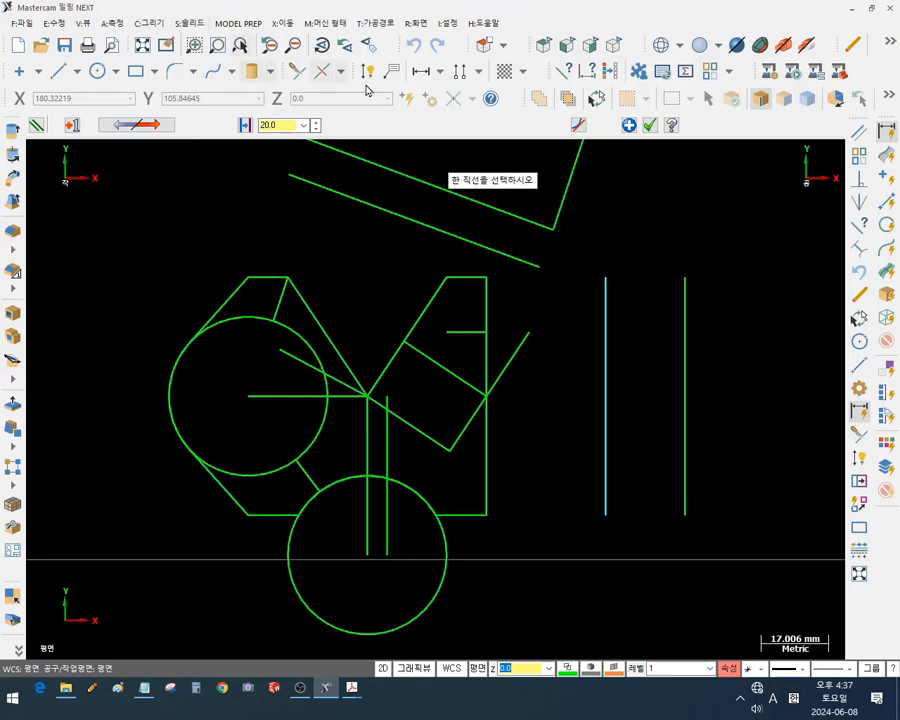
click(648, 125)
Create a tangent line through a point on the lower circle's right side, extending about 38.7 mm upward toward the V notch
click(150, 23)
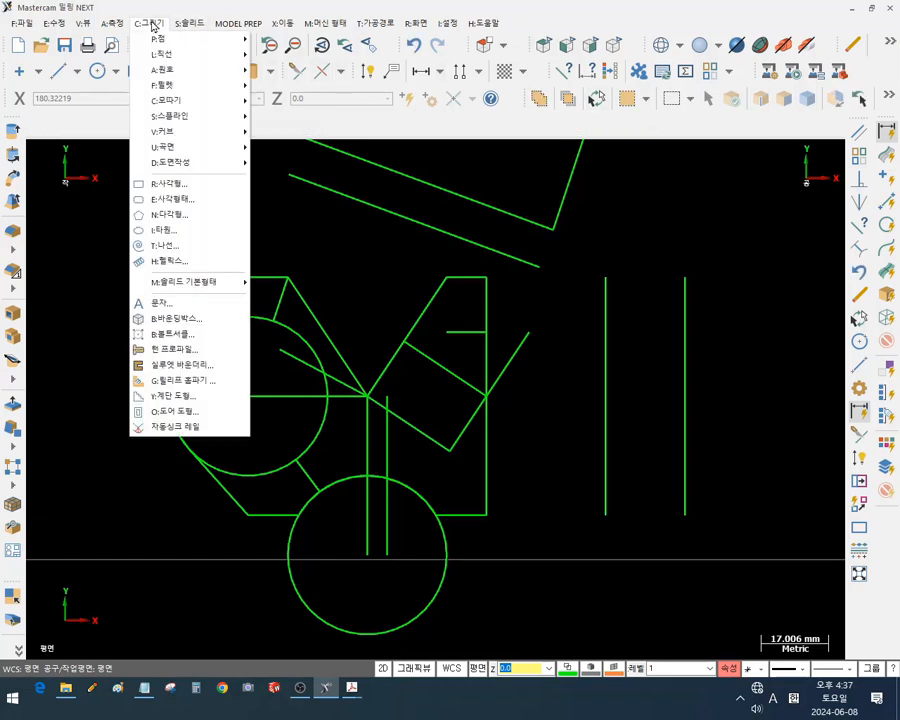
mouse_move(165, 54)
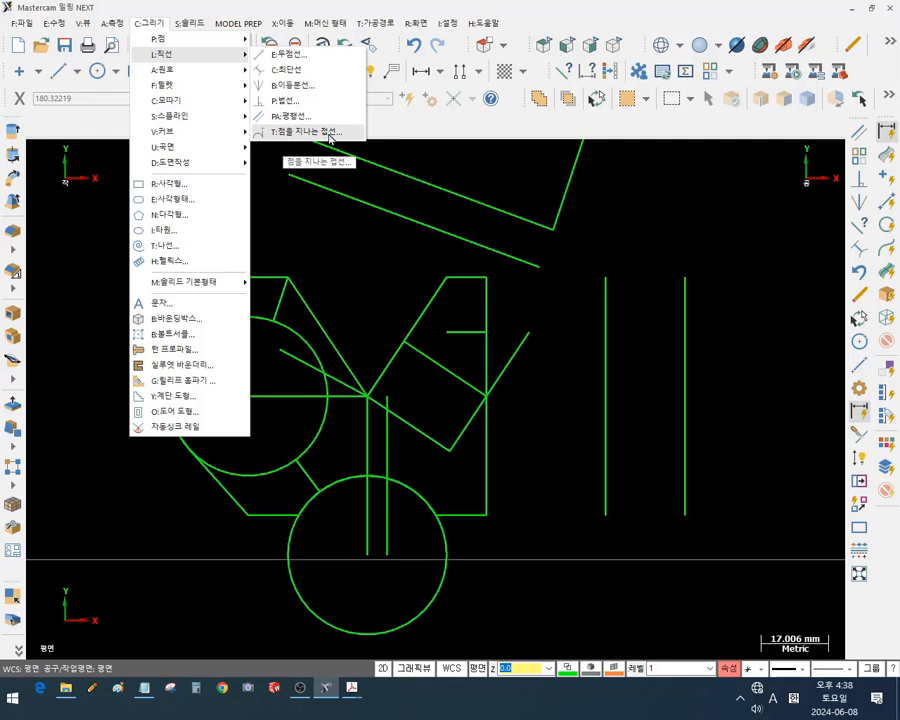
click(289, 133)
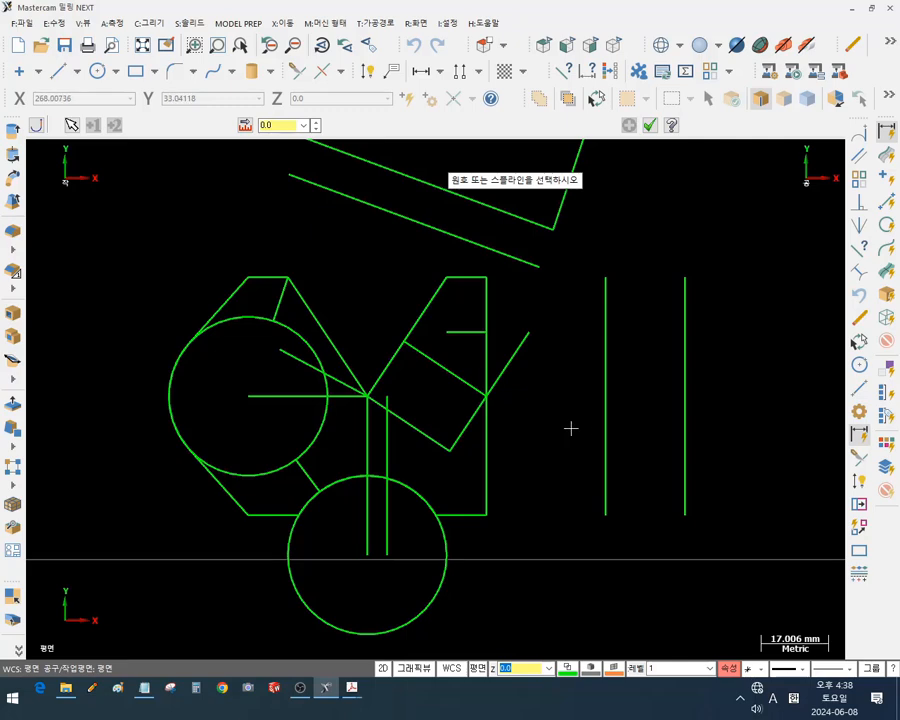
scroll(649, 436, down, 2)
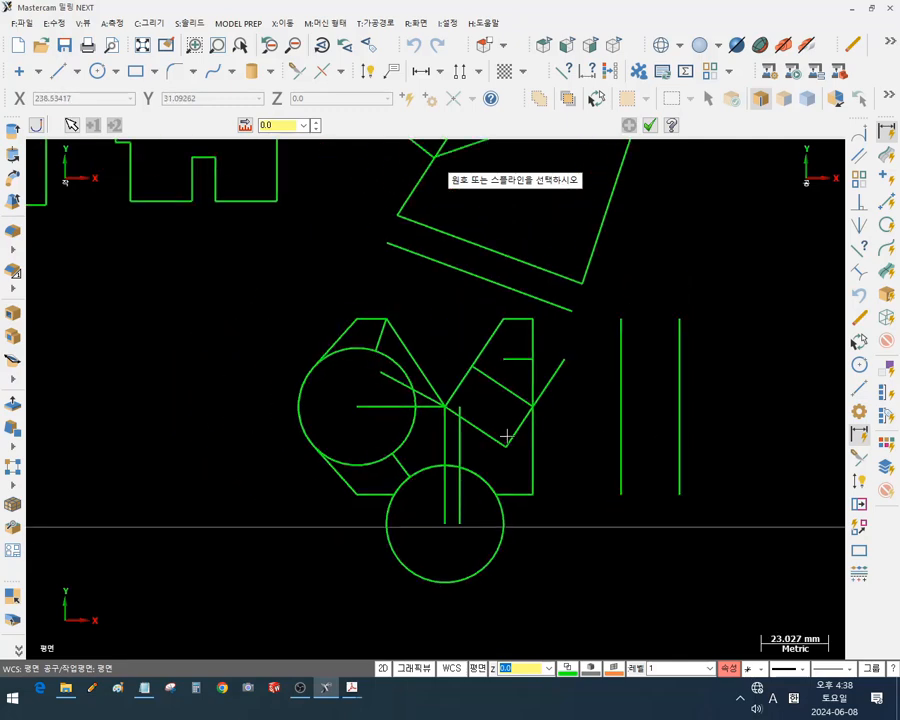
scroll(500, 432, up, 6)
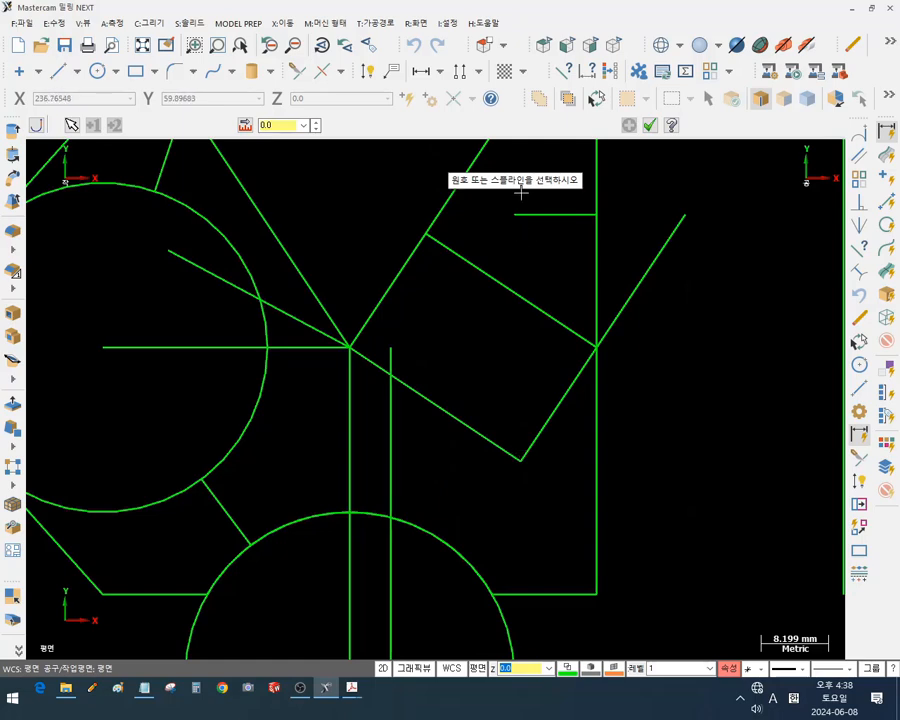
scroll(512, 330, down, 5)
click(484, 474)
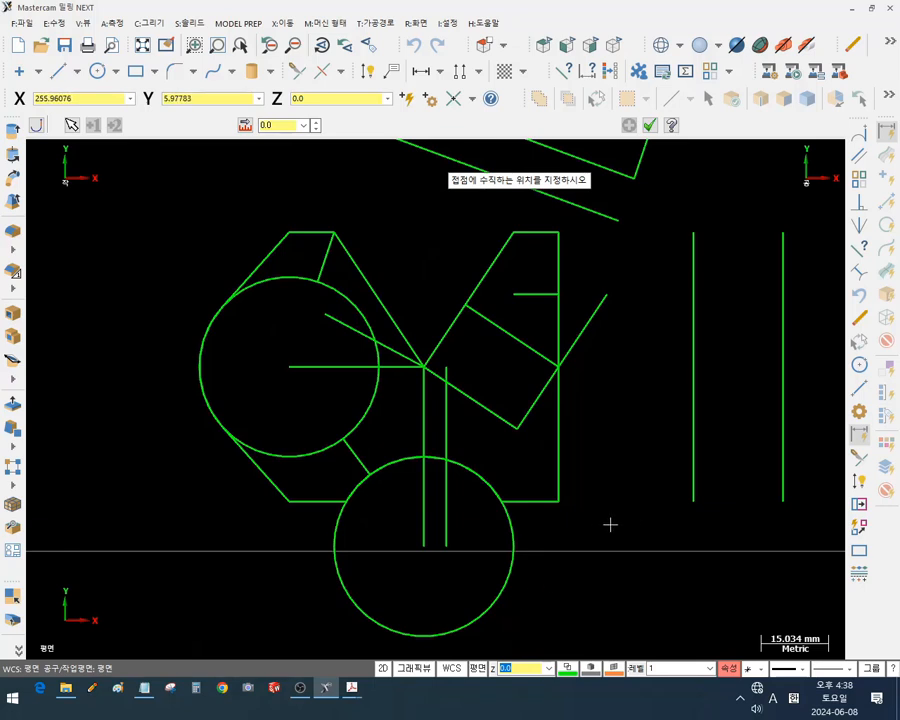
click(694, 501)
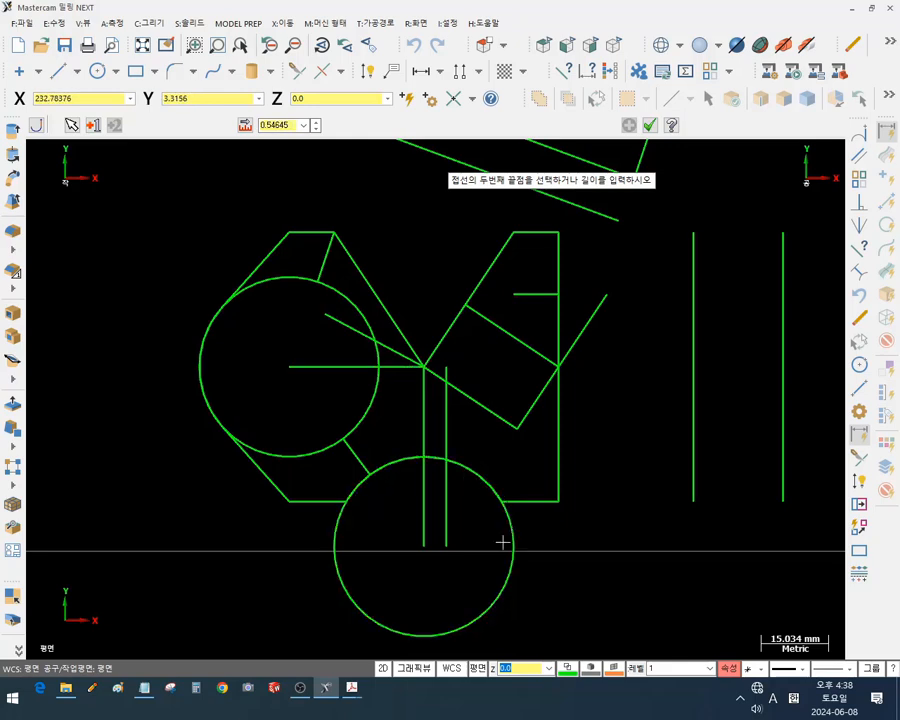
click(484, 360)
scroll(672, 556, up, 2)
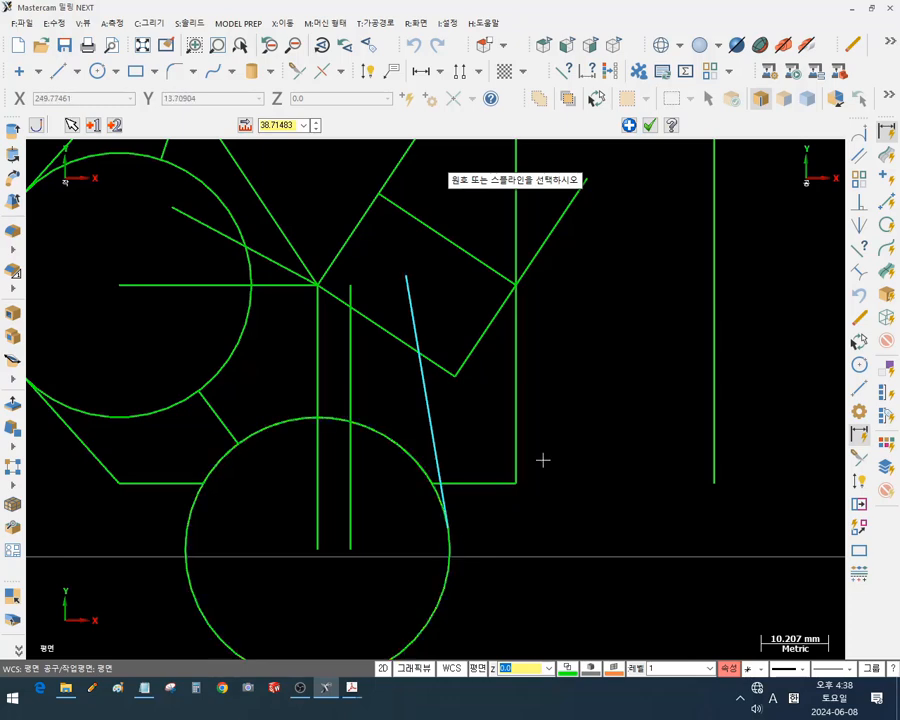
Create a tangent line about 24.3 mm long going up from where the horizontal line crosses the left circle's right side
scroll(611, 412, down, 2)
scroll(547, 505, down, 2)
scroll(380, 330, up, 2)
scroll(380, 330, up, 3)
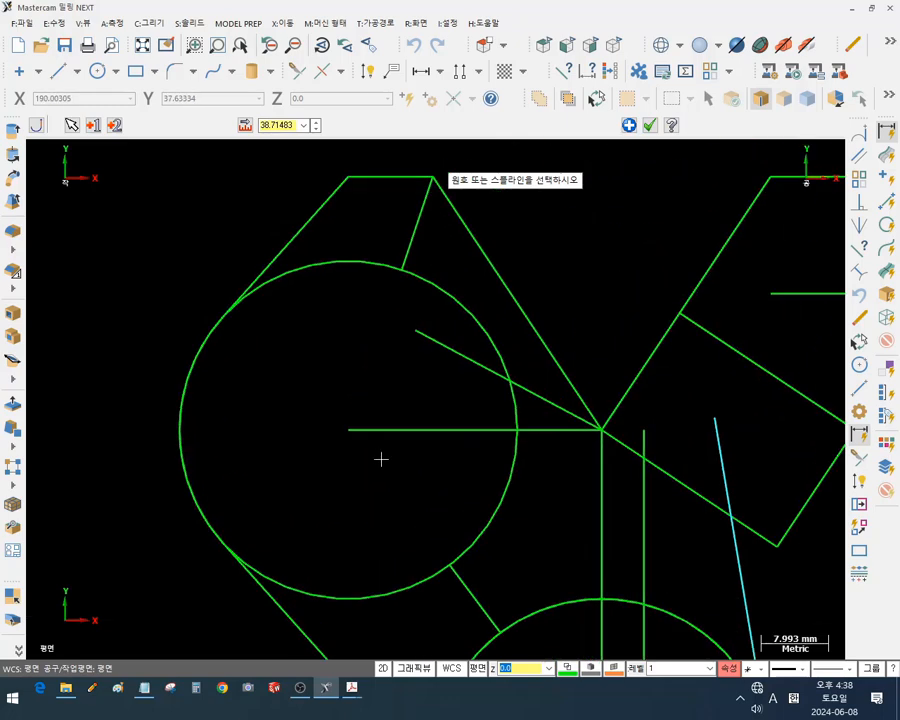
click(515, 490)
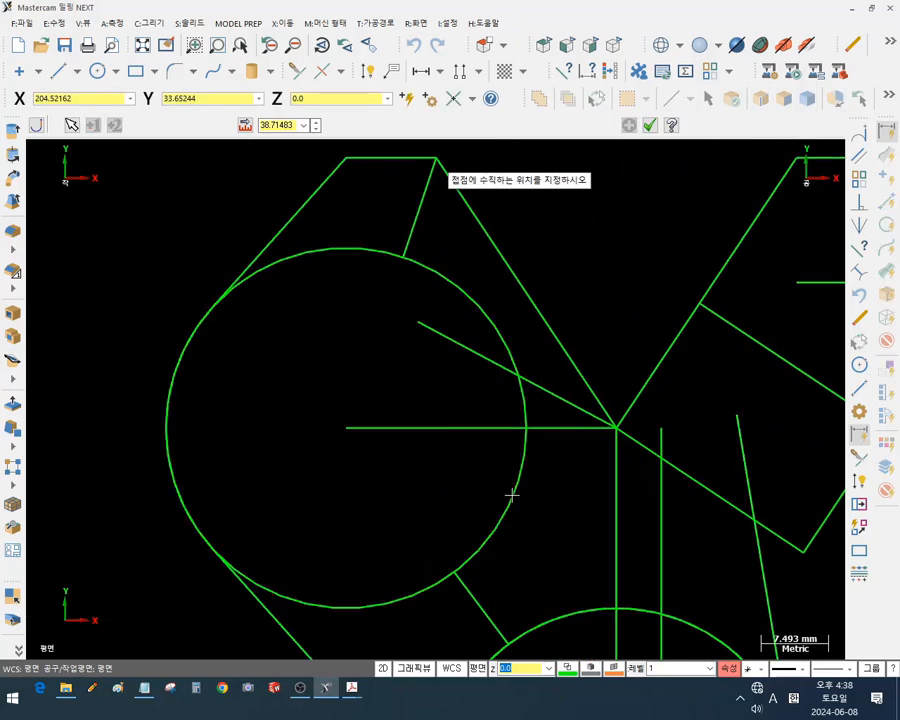
click(527, 430)
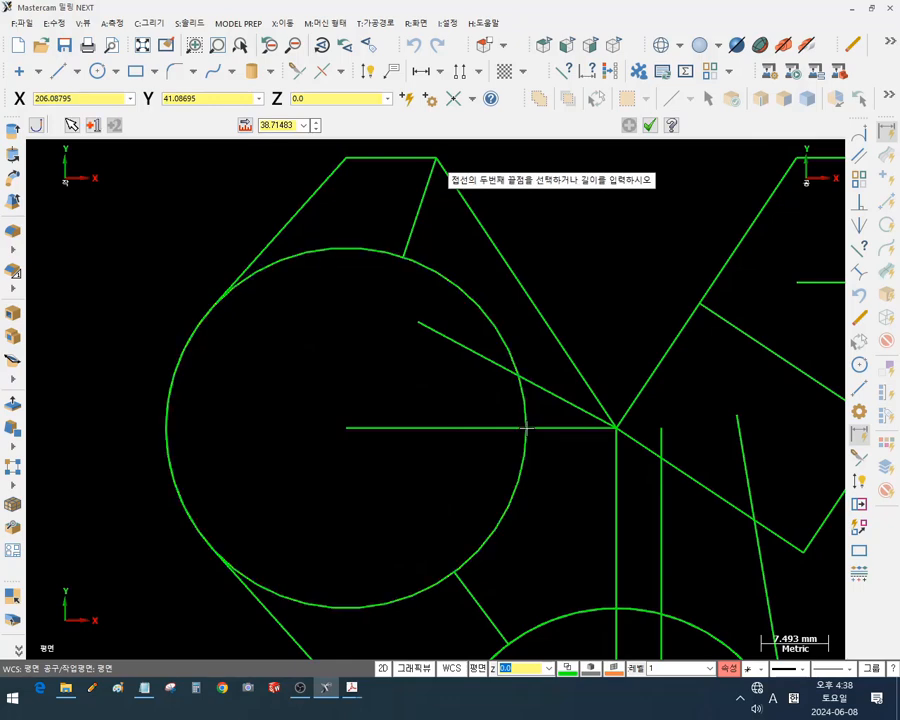
click(547, 209)
scroll(518, 586, down, 2)
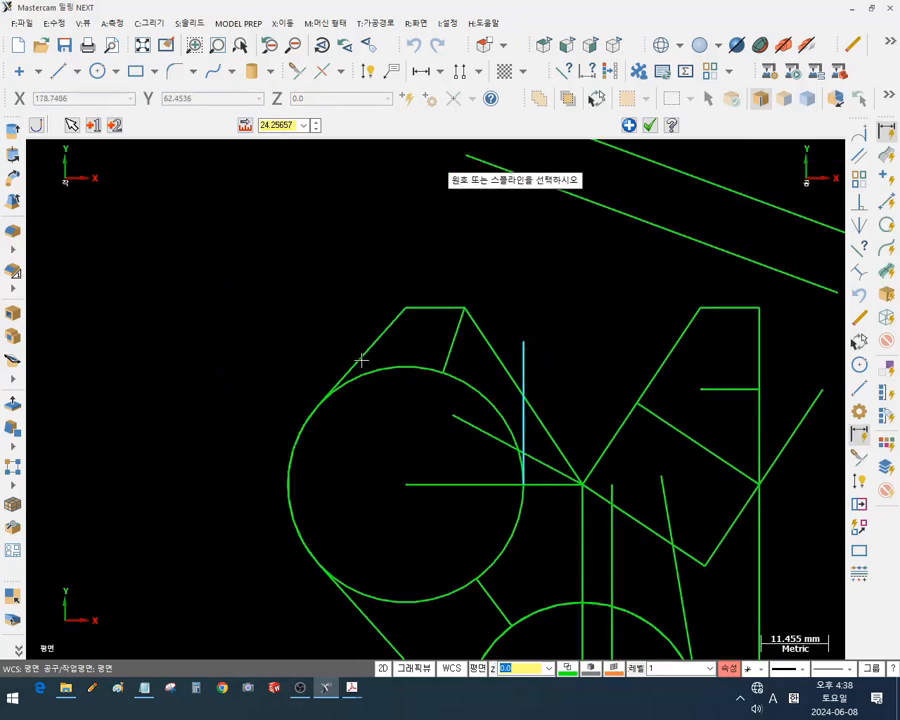
Create a tangent about 43.5 mm long toward the upper left from the short closest line's end on the left circle, and finish the command
click(445, 365)
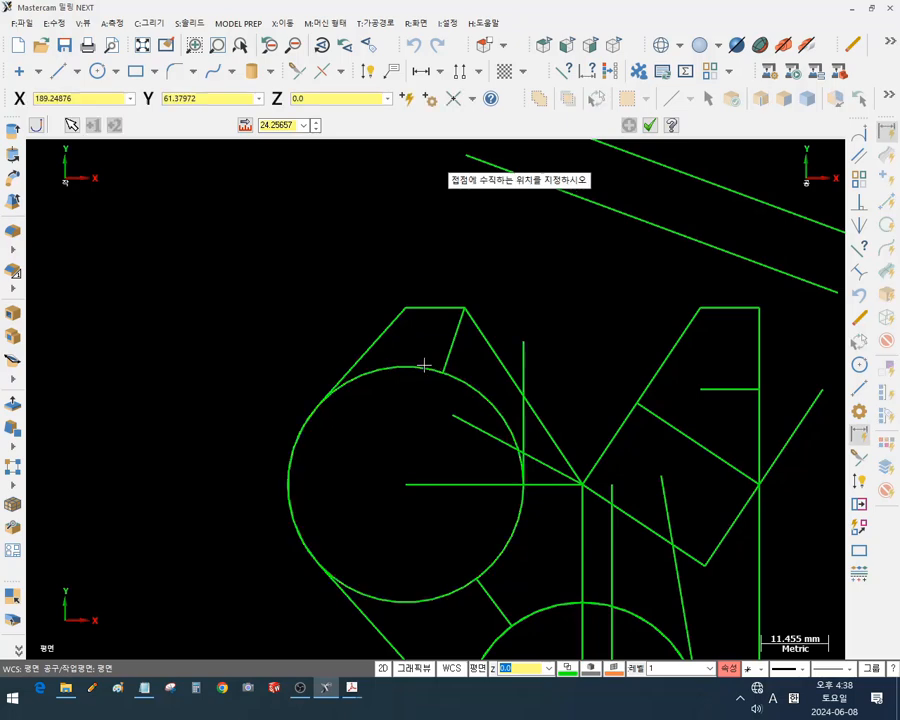
click(443, 375)
click(196, 301)
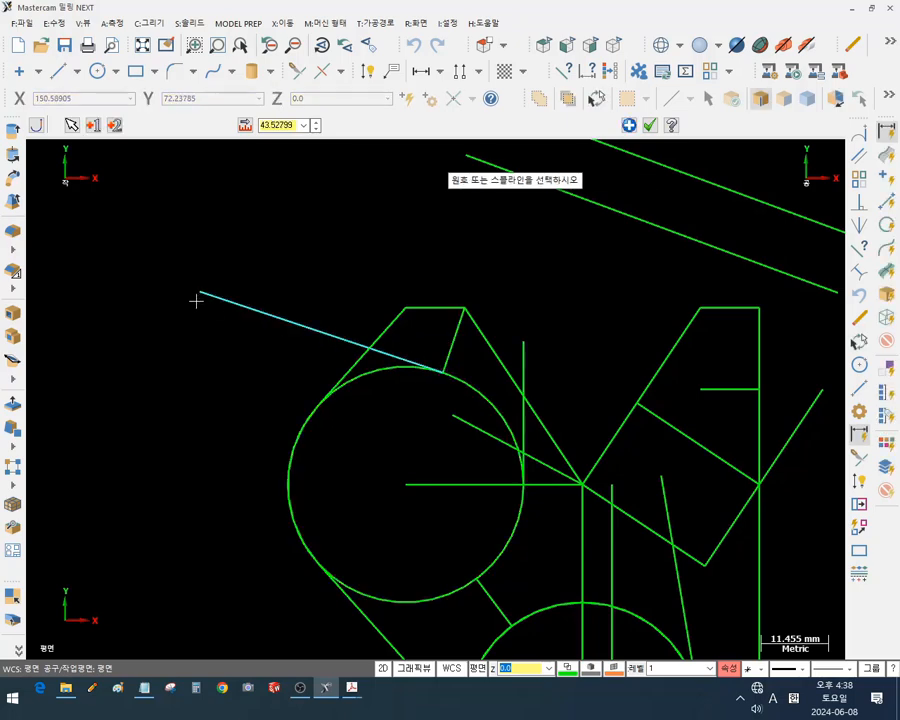
scroll(325, 354, up, 4)
scroll(525, 457, up, 2)
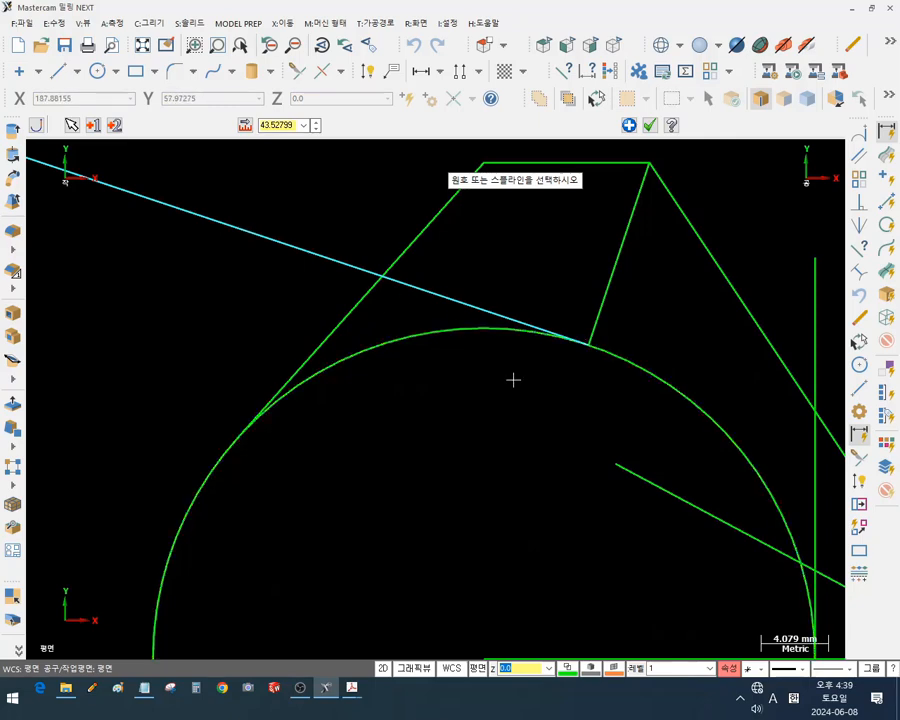
scroll(513, 380, down, 4)
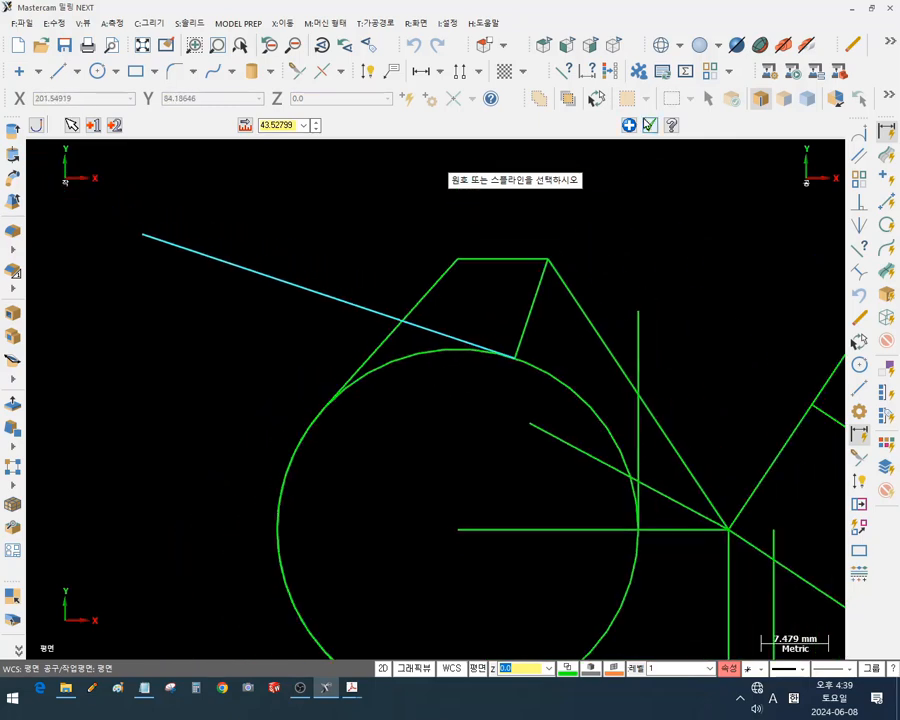
key(Escape)
scroll(296, 316, down, 3)
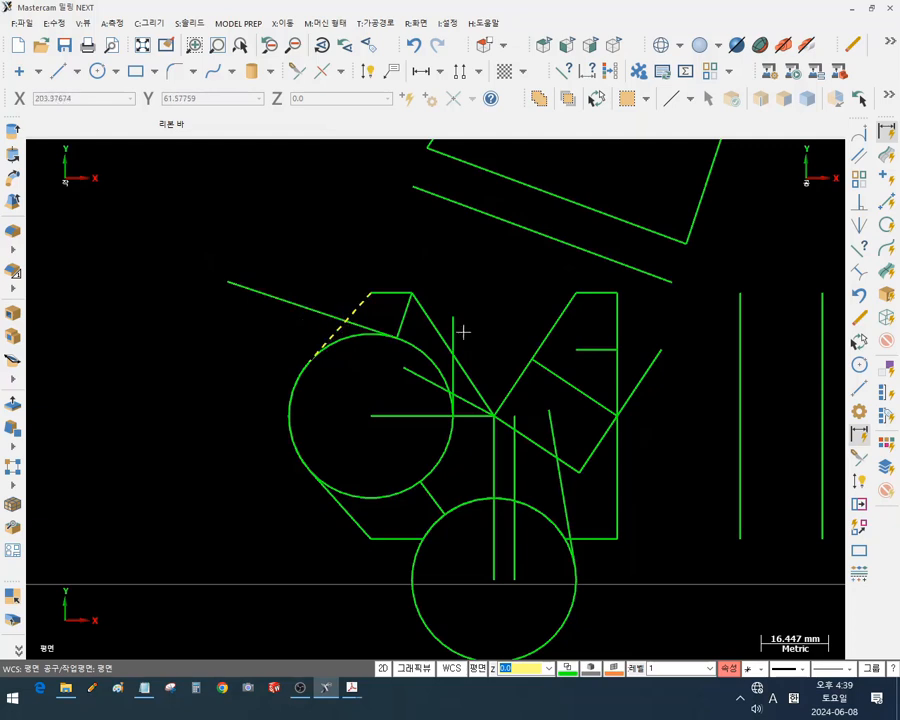